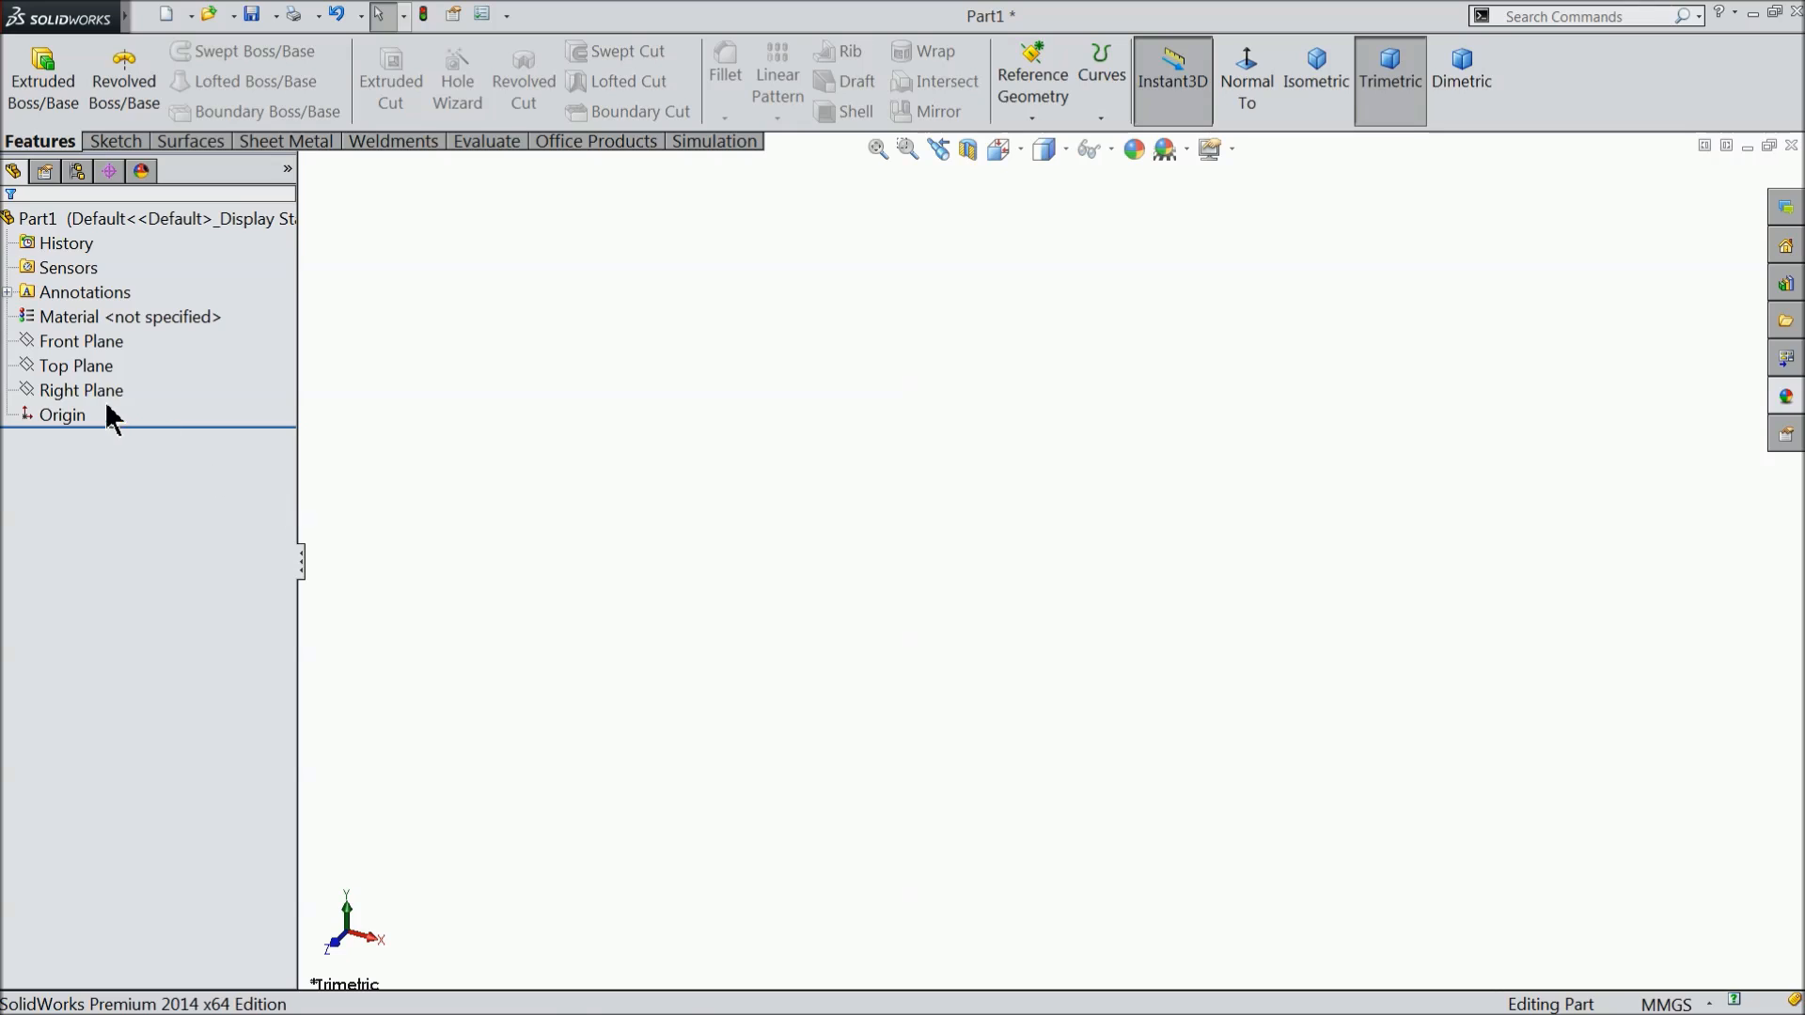
# Start a new sketch on the Top Plane.
pyautogui.click(62, 342)
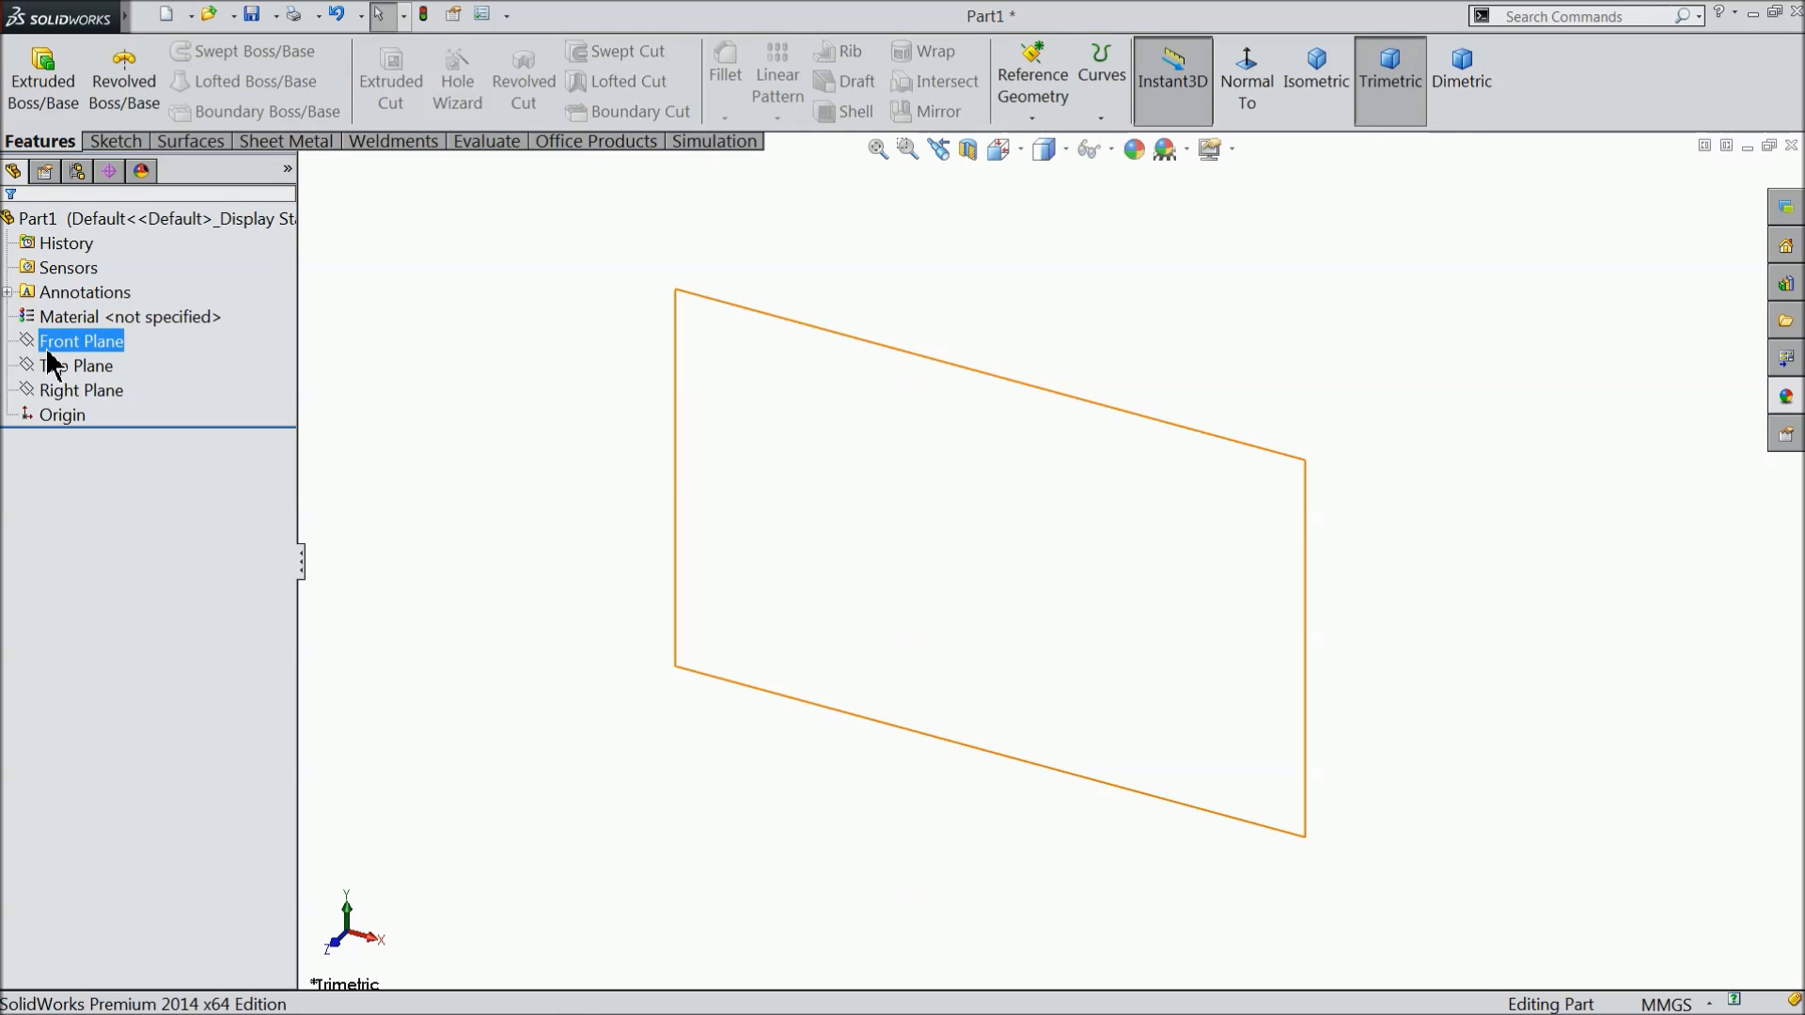
pyautogui.click(37, 367)
pyautogui.click(94, 341)
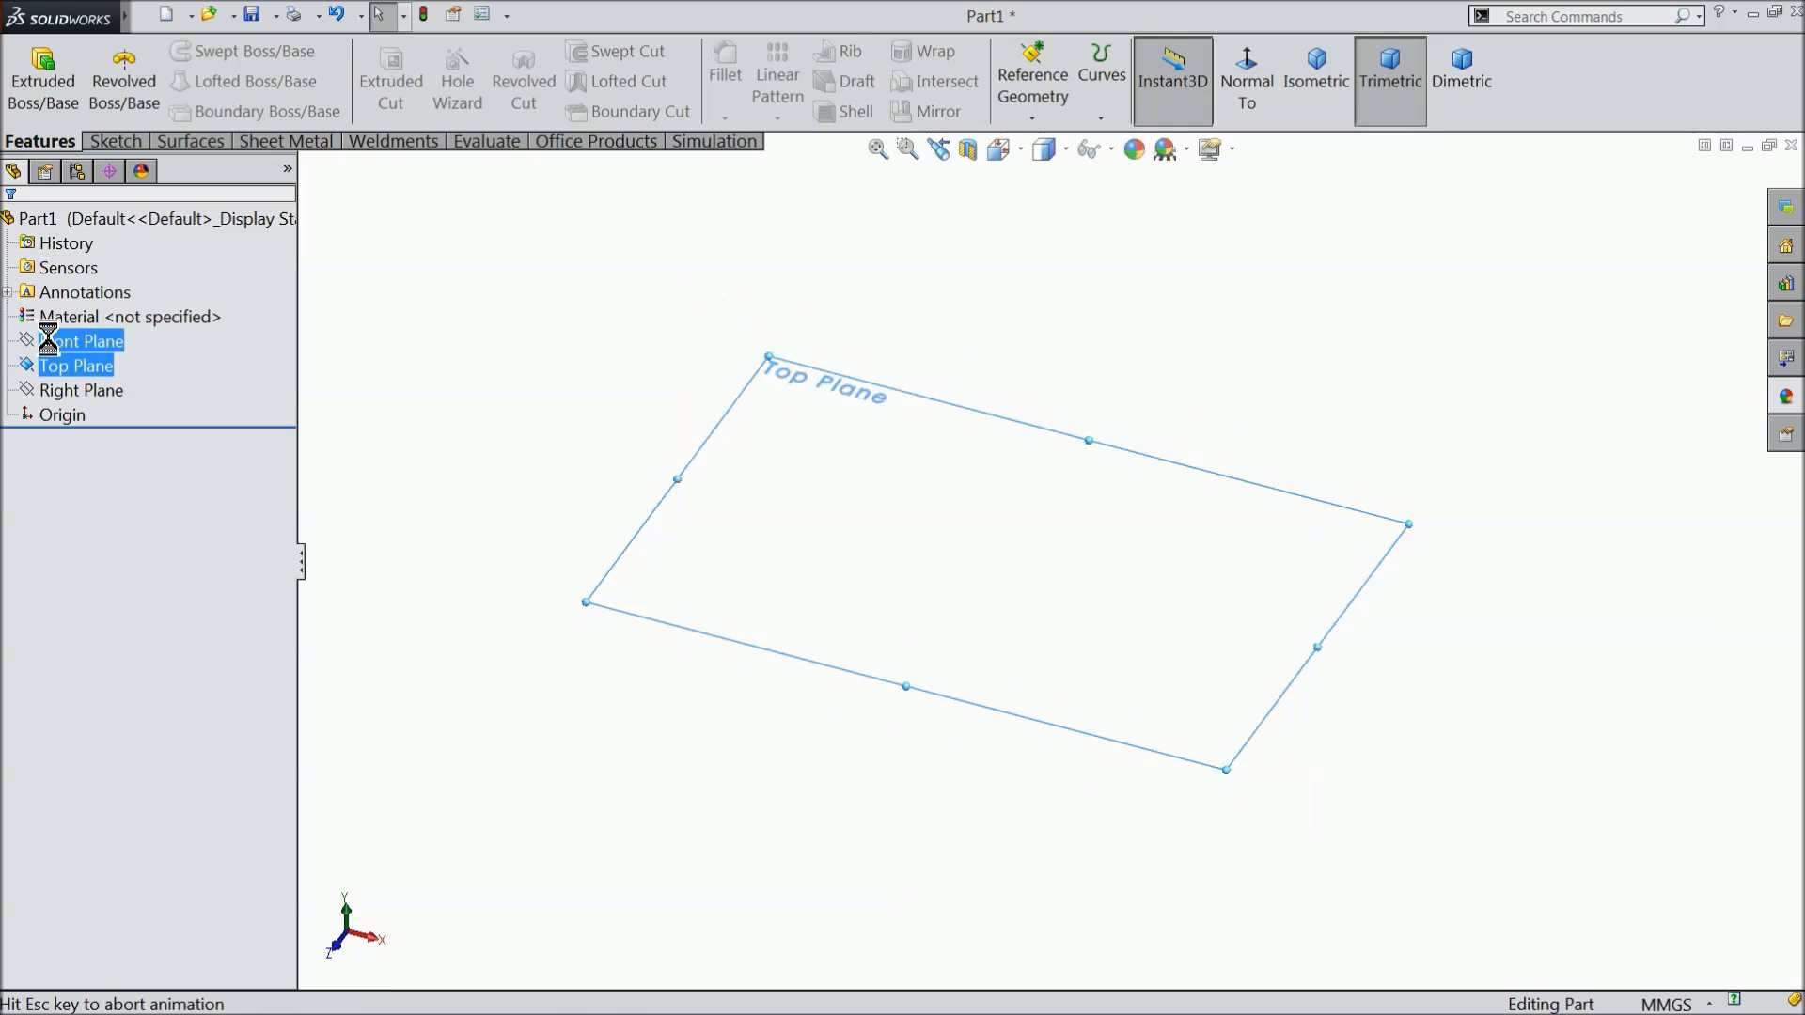
pyautogui.click(113, 142)
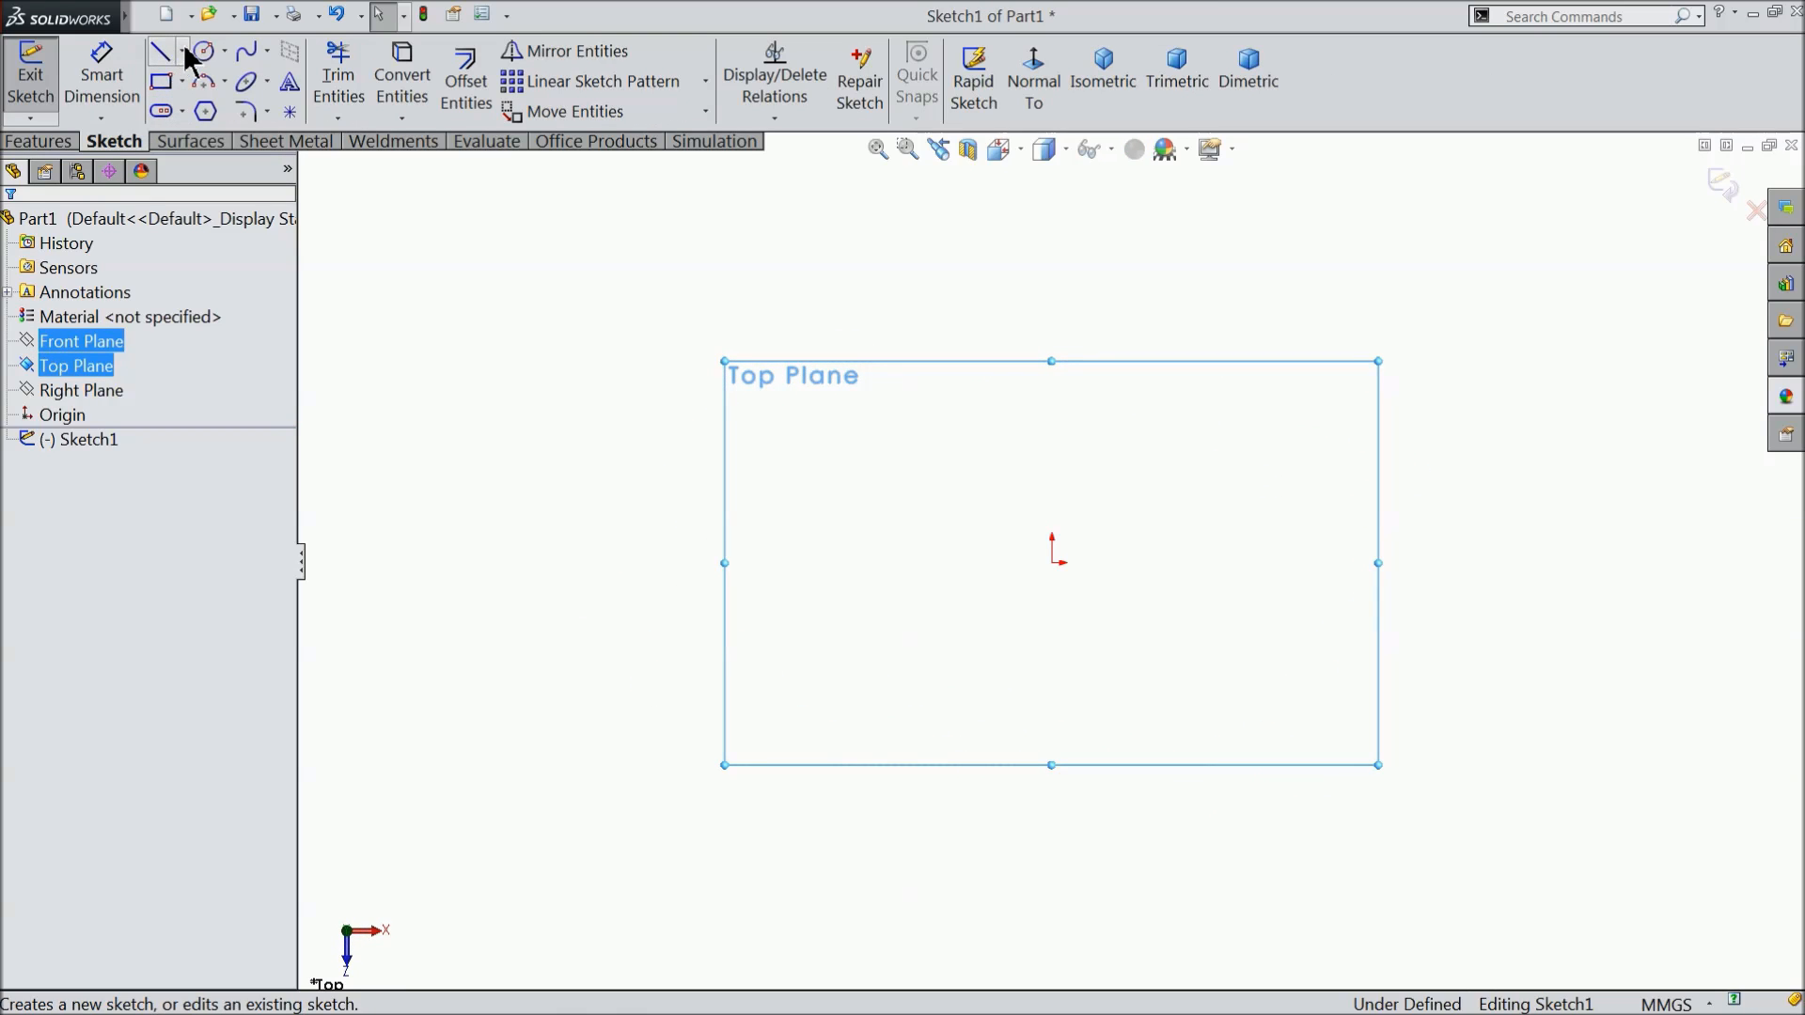
# Draw a horizontal base line about 148 mm long that ends at the origin.
pyautogui.click(182, 52)
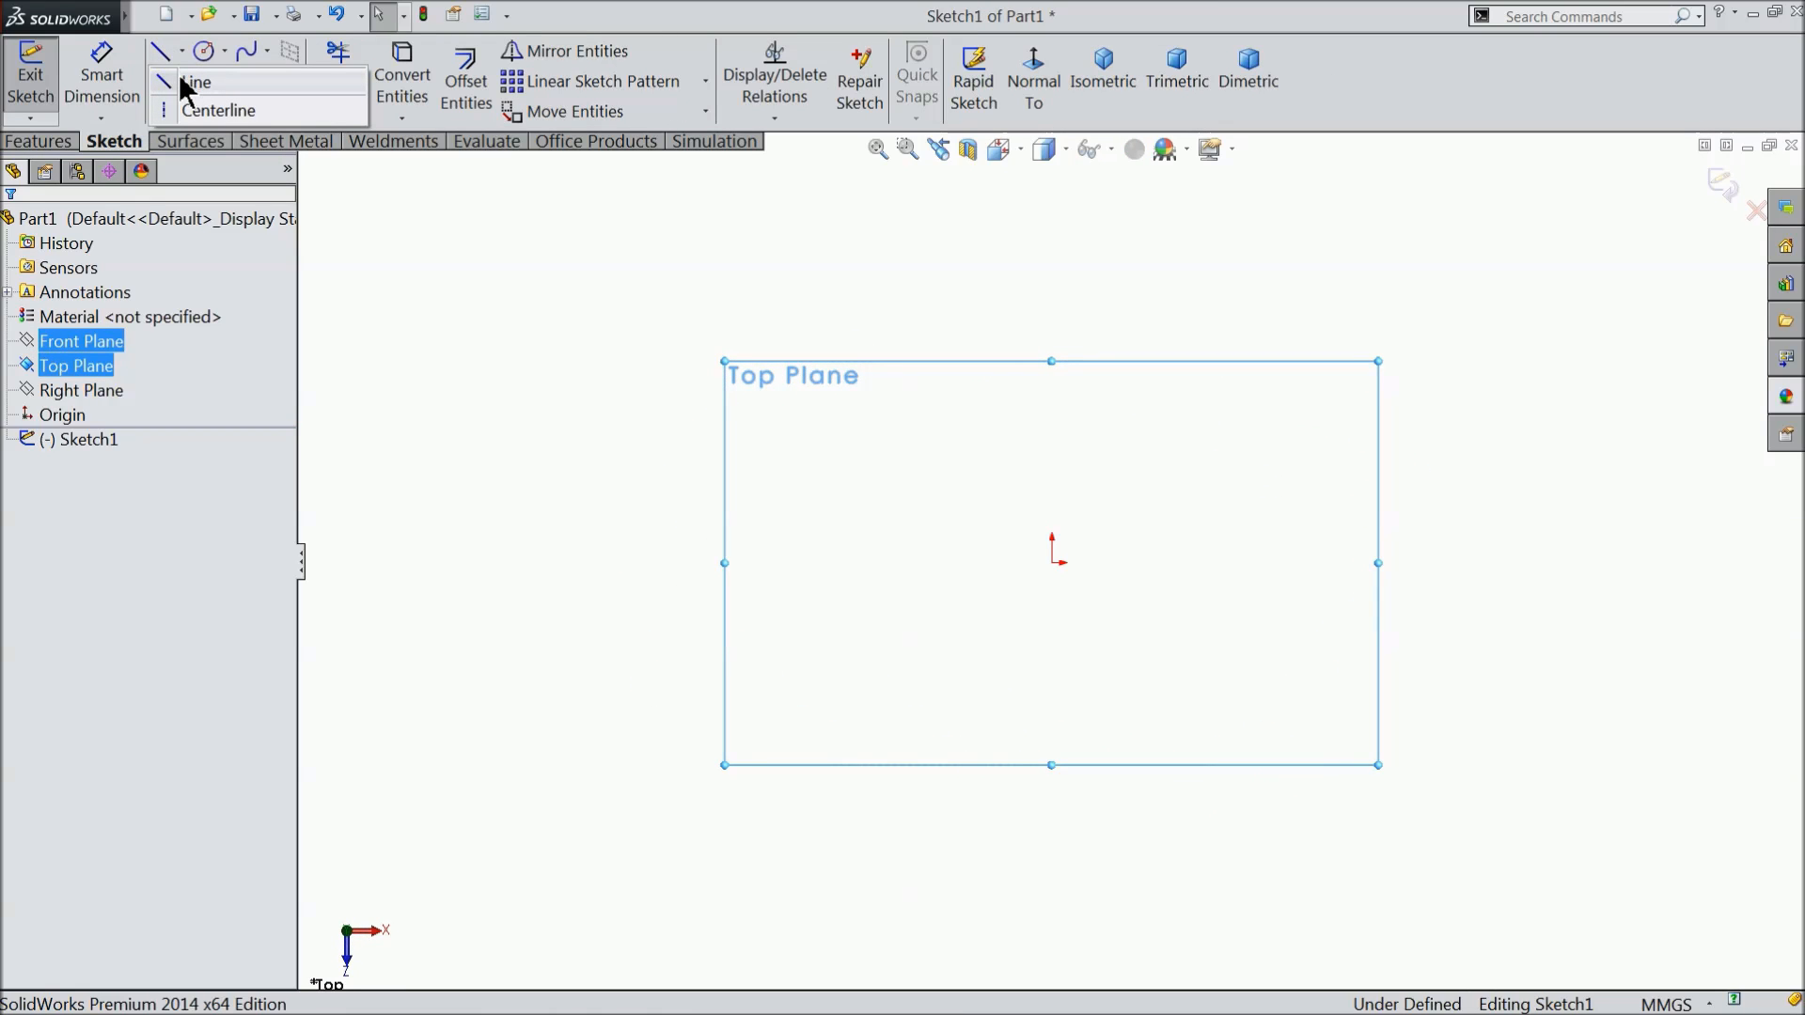
pyautogui.click(183, 83)
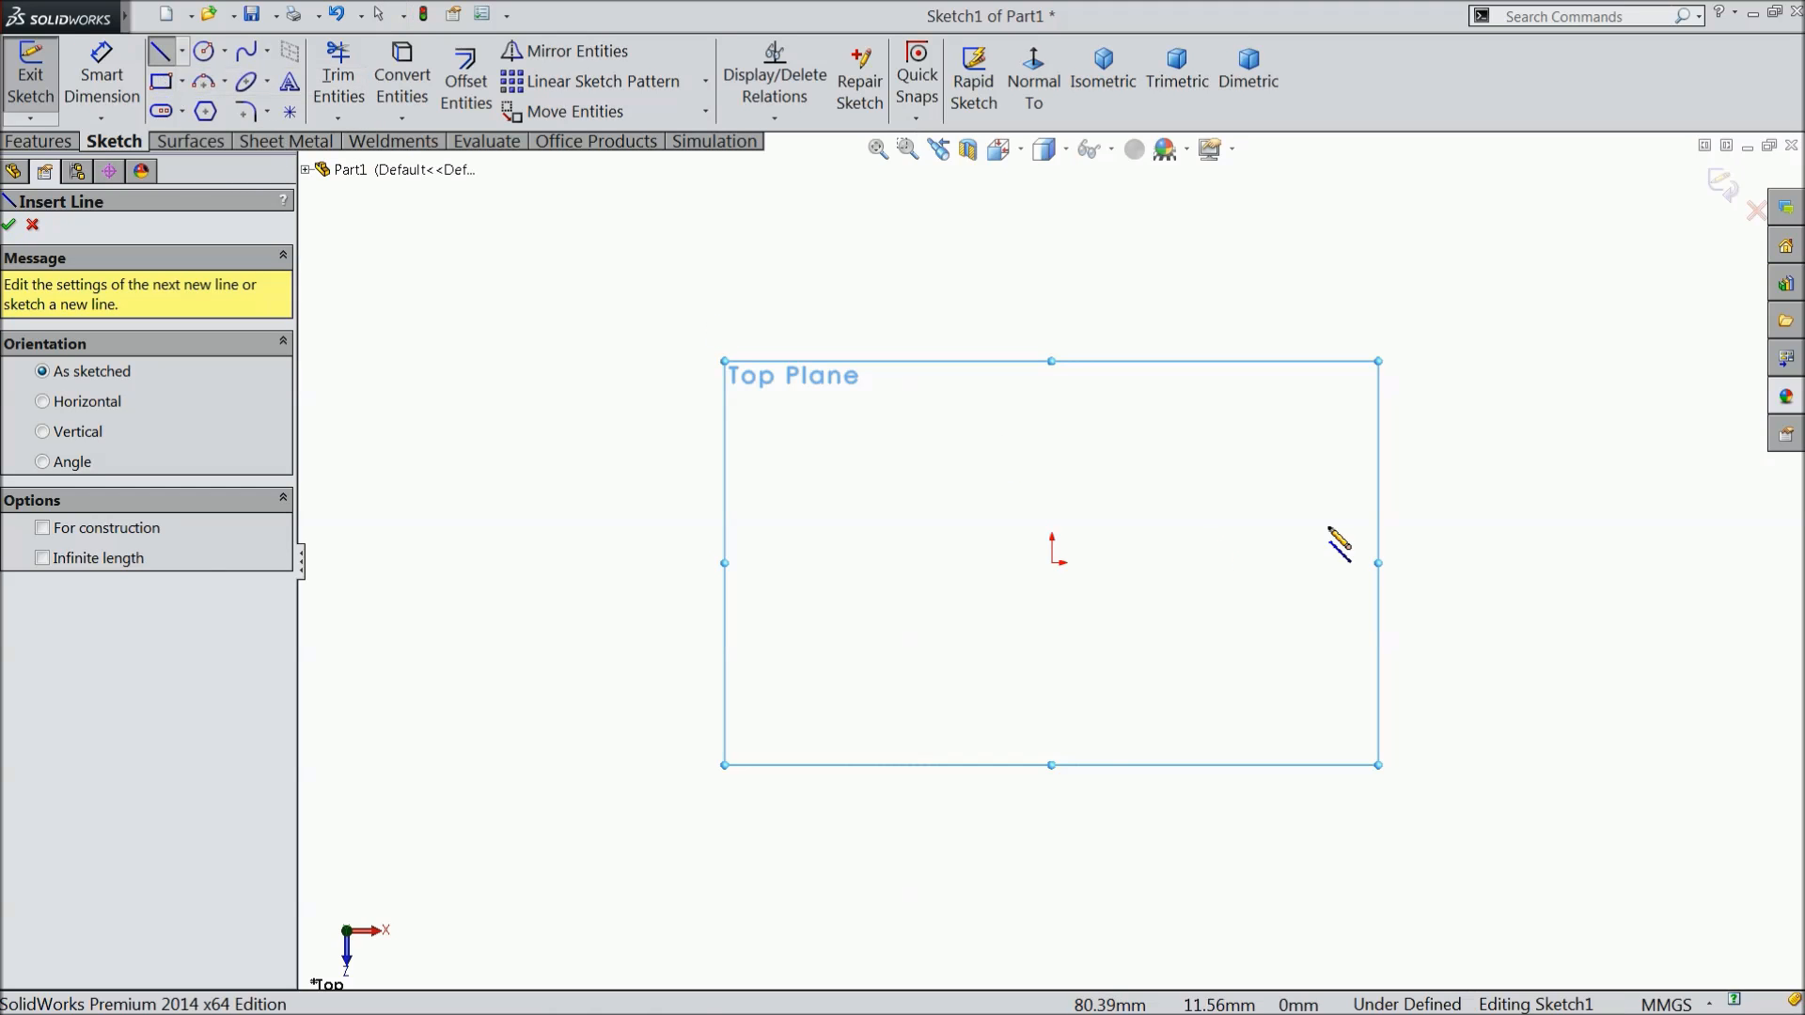
pyautogui.click(1595, 562)
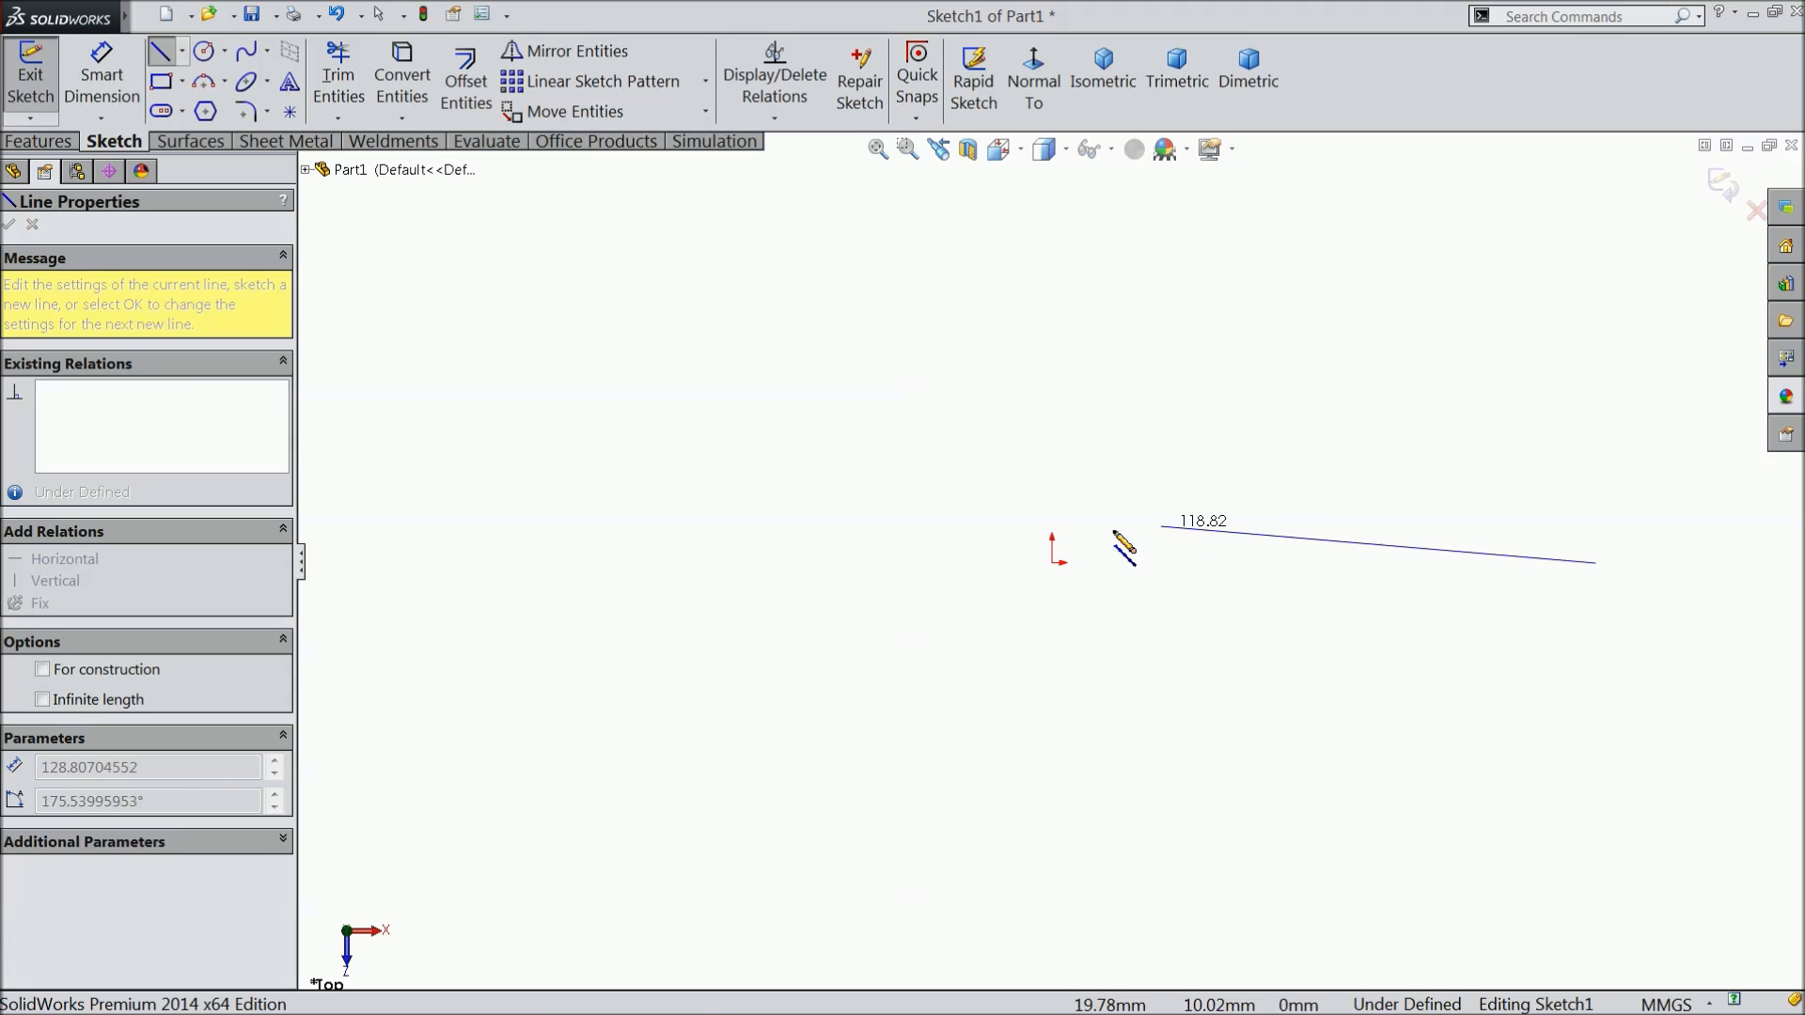
pyautogui.click(1052, 562)
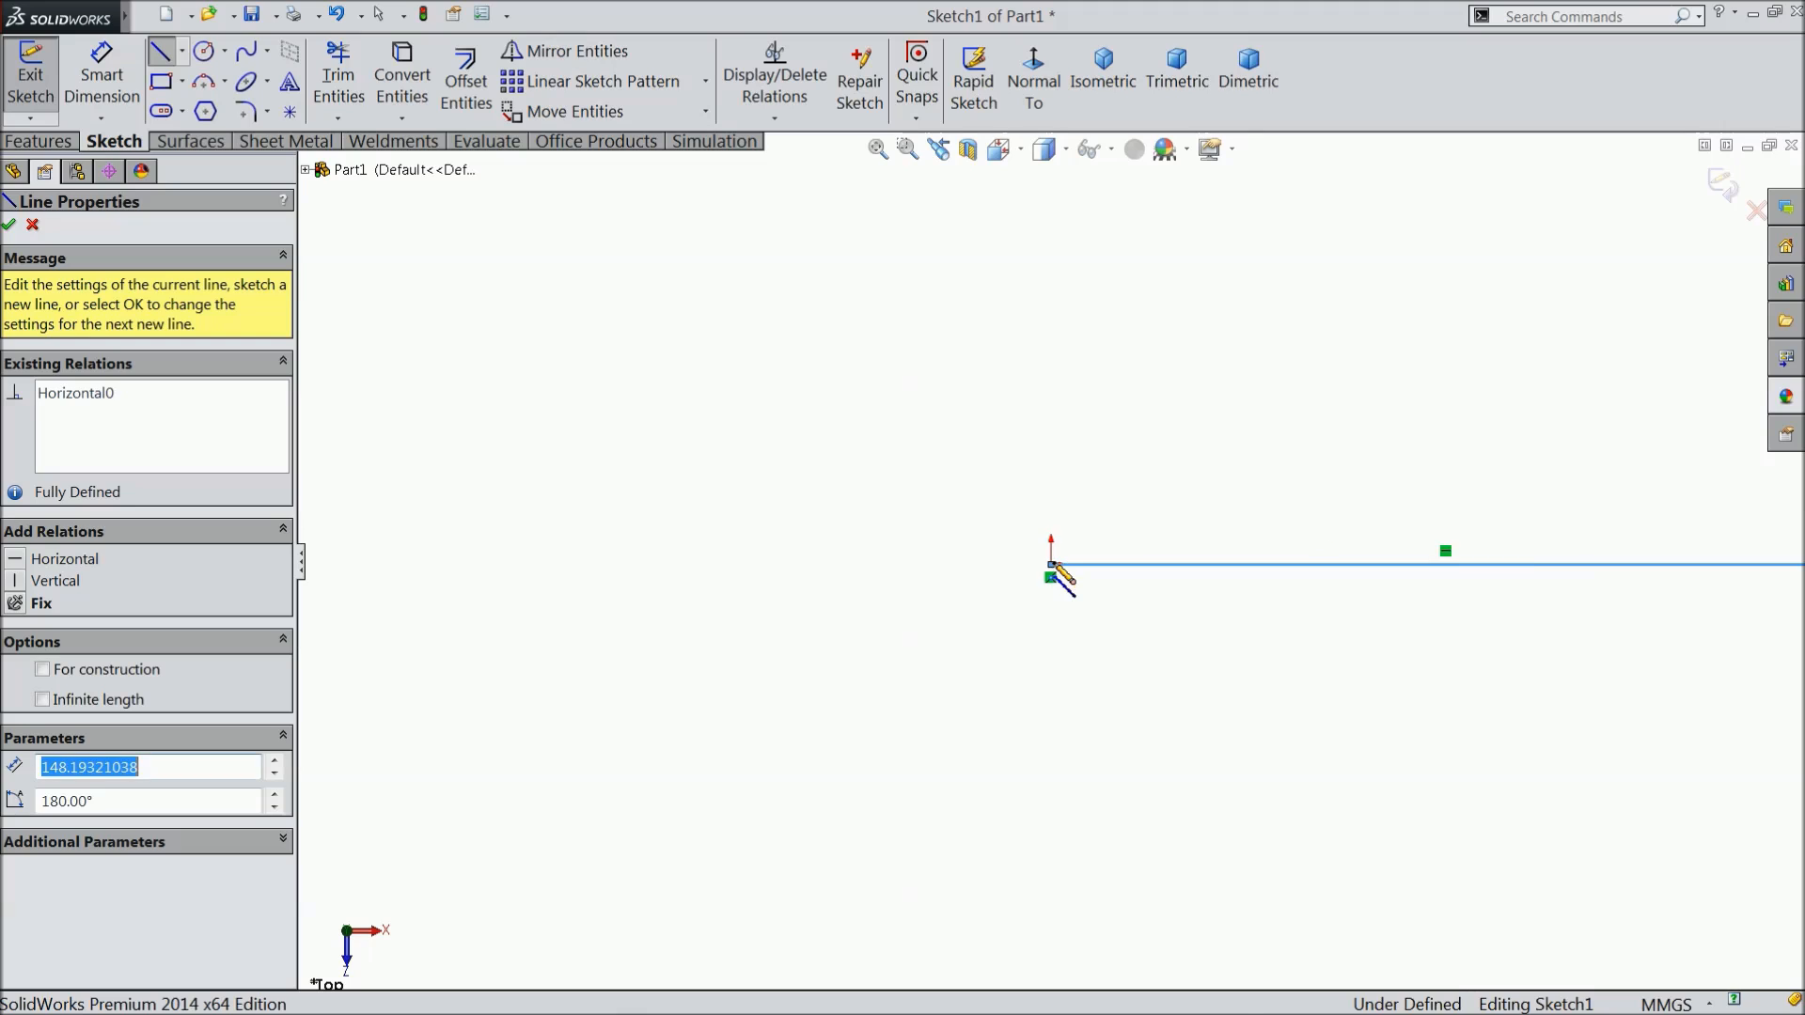
# Sketch from the origin a 45° line about 14 mm long, a horizontal, a short downward slope, a horizontal about 41 mm long and an upward slope.
pyautogui.click(1115, 503)
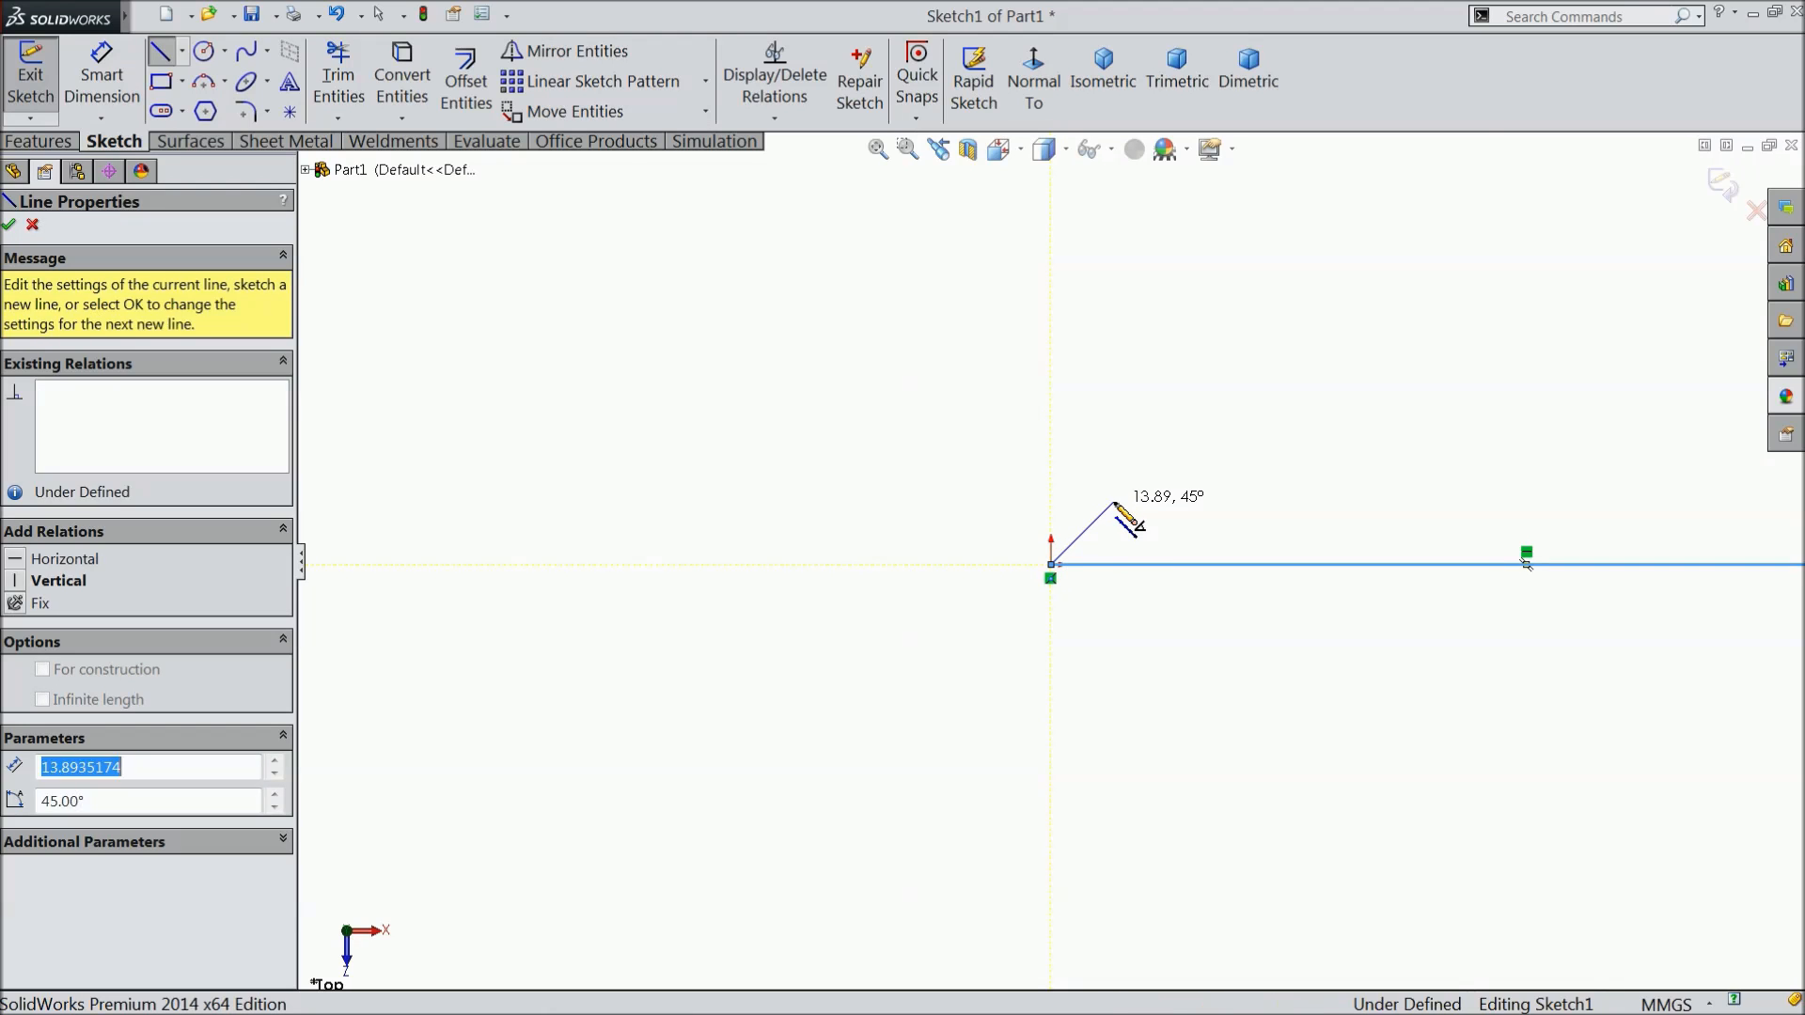
pyautogui.click(1374, 504)
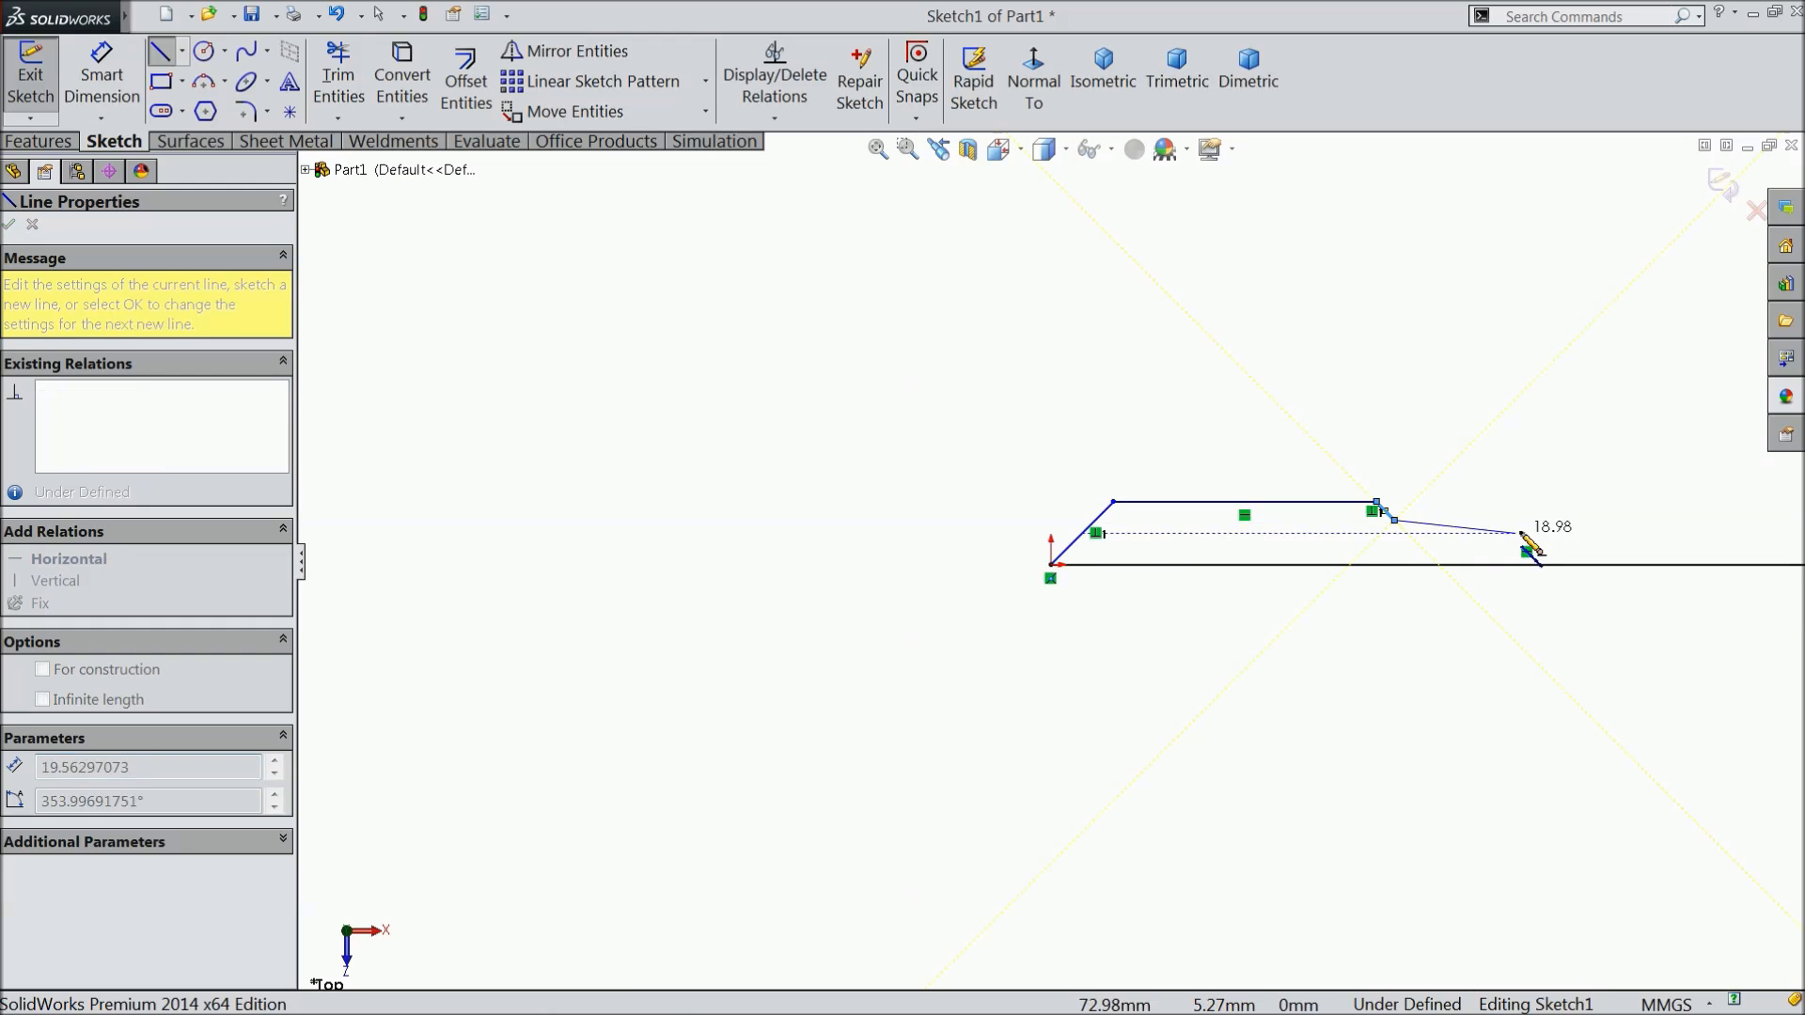
pyautogui.click(1474, 532)
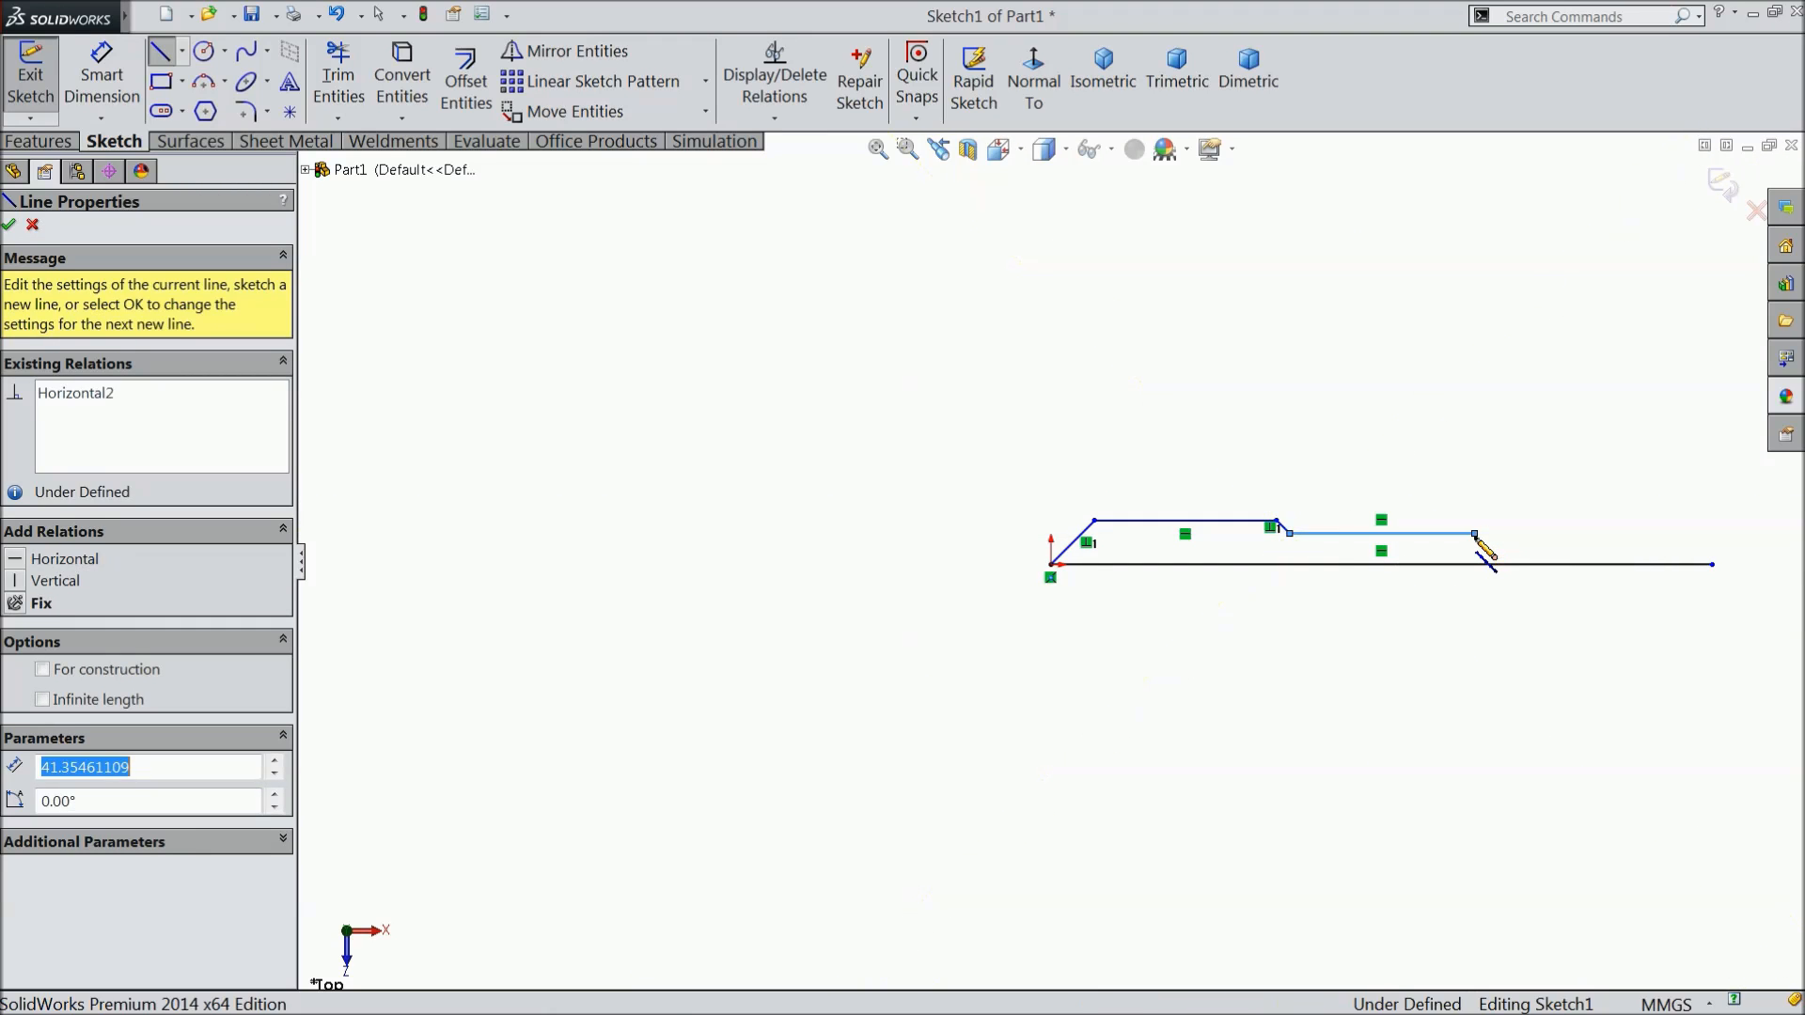
pyautogui.scroll(-3, 1481, 538)
pyautogui.click(1466, 497)
pyautogui.scroll(2, 1504, 508)
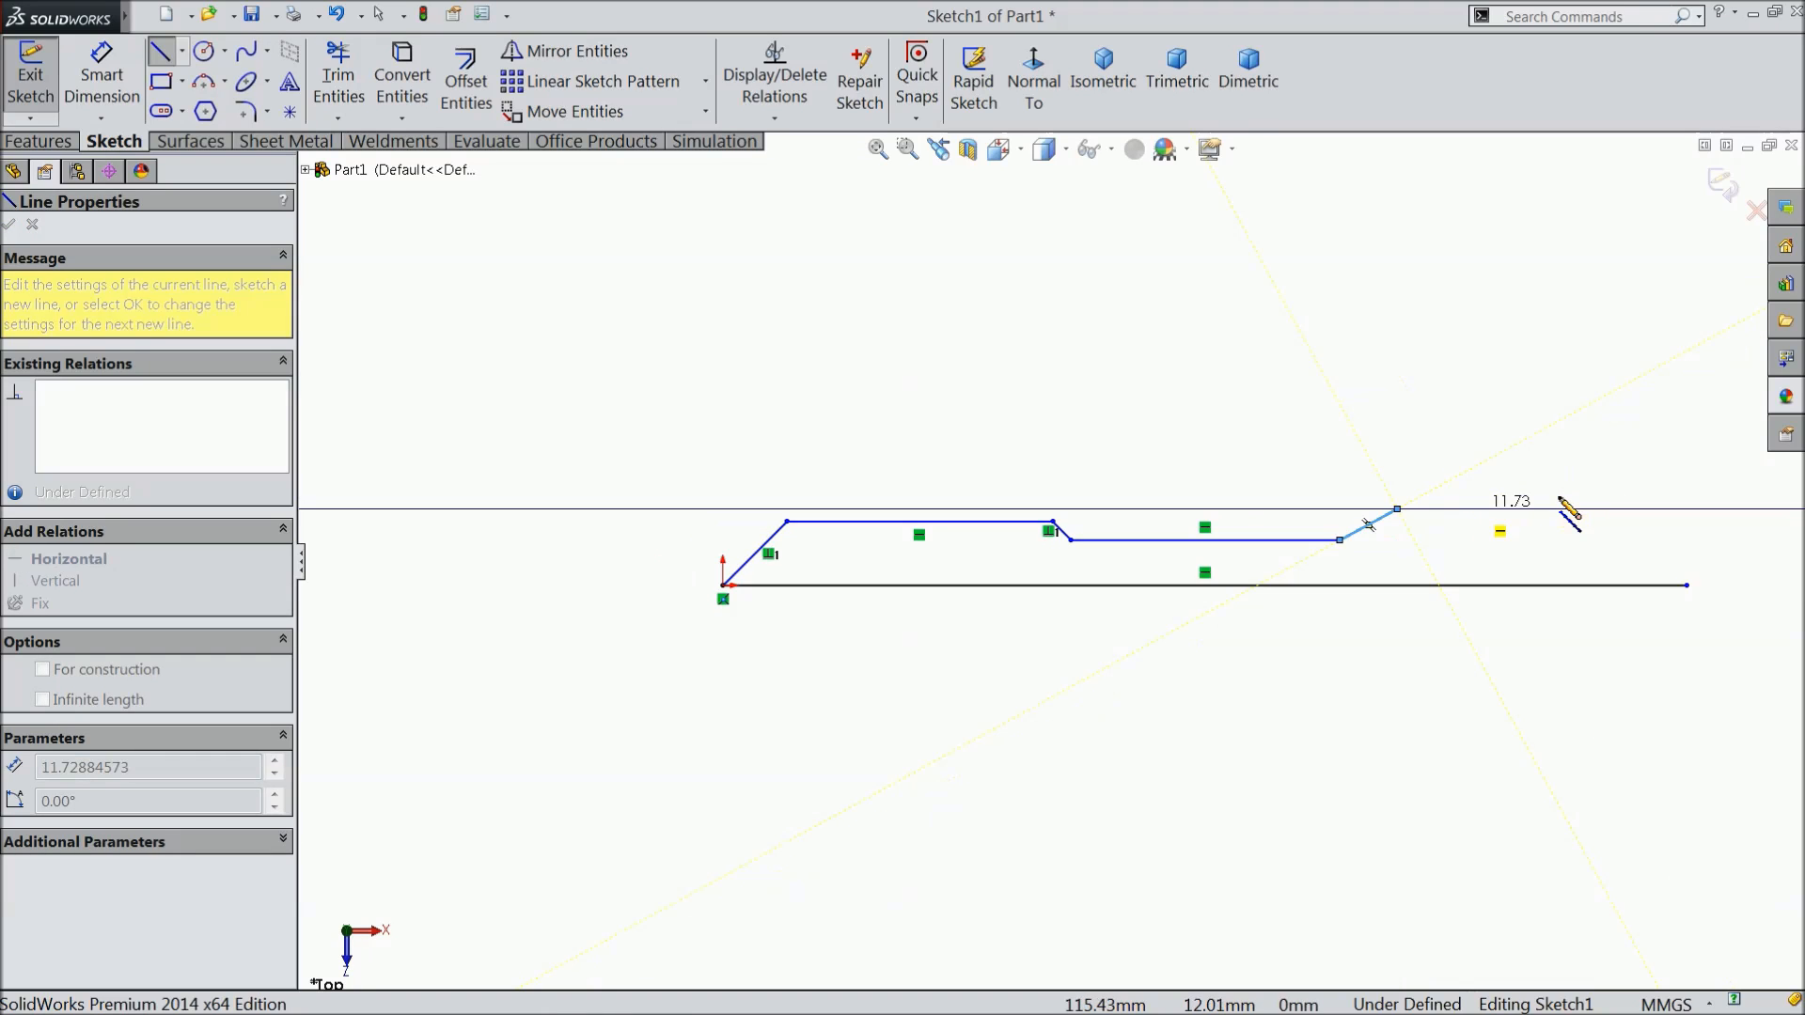
# Close the profile with an upper right horizontal, a short downward slope and a vertical line to the base line's end, then end line drawing.
pyautogui.click(1645, 509)
pyautogui.click(1686, 524)
pyautogui.click(1686, 586)
pyautogui.rightClick(1299, 407)
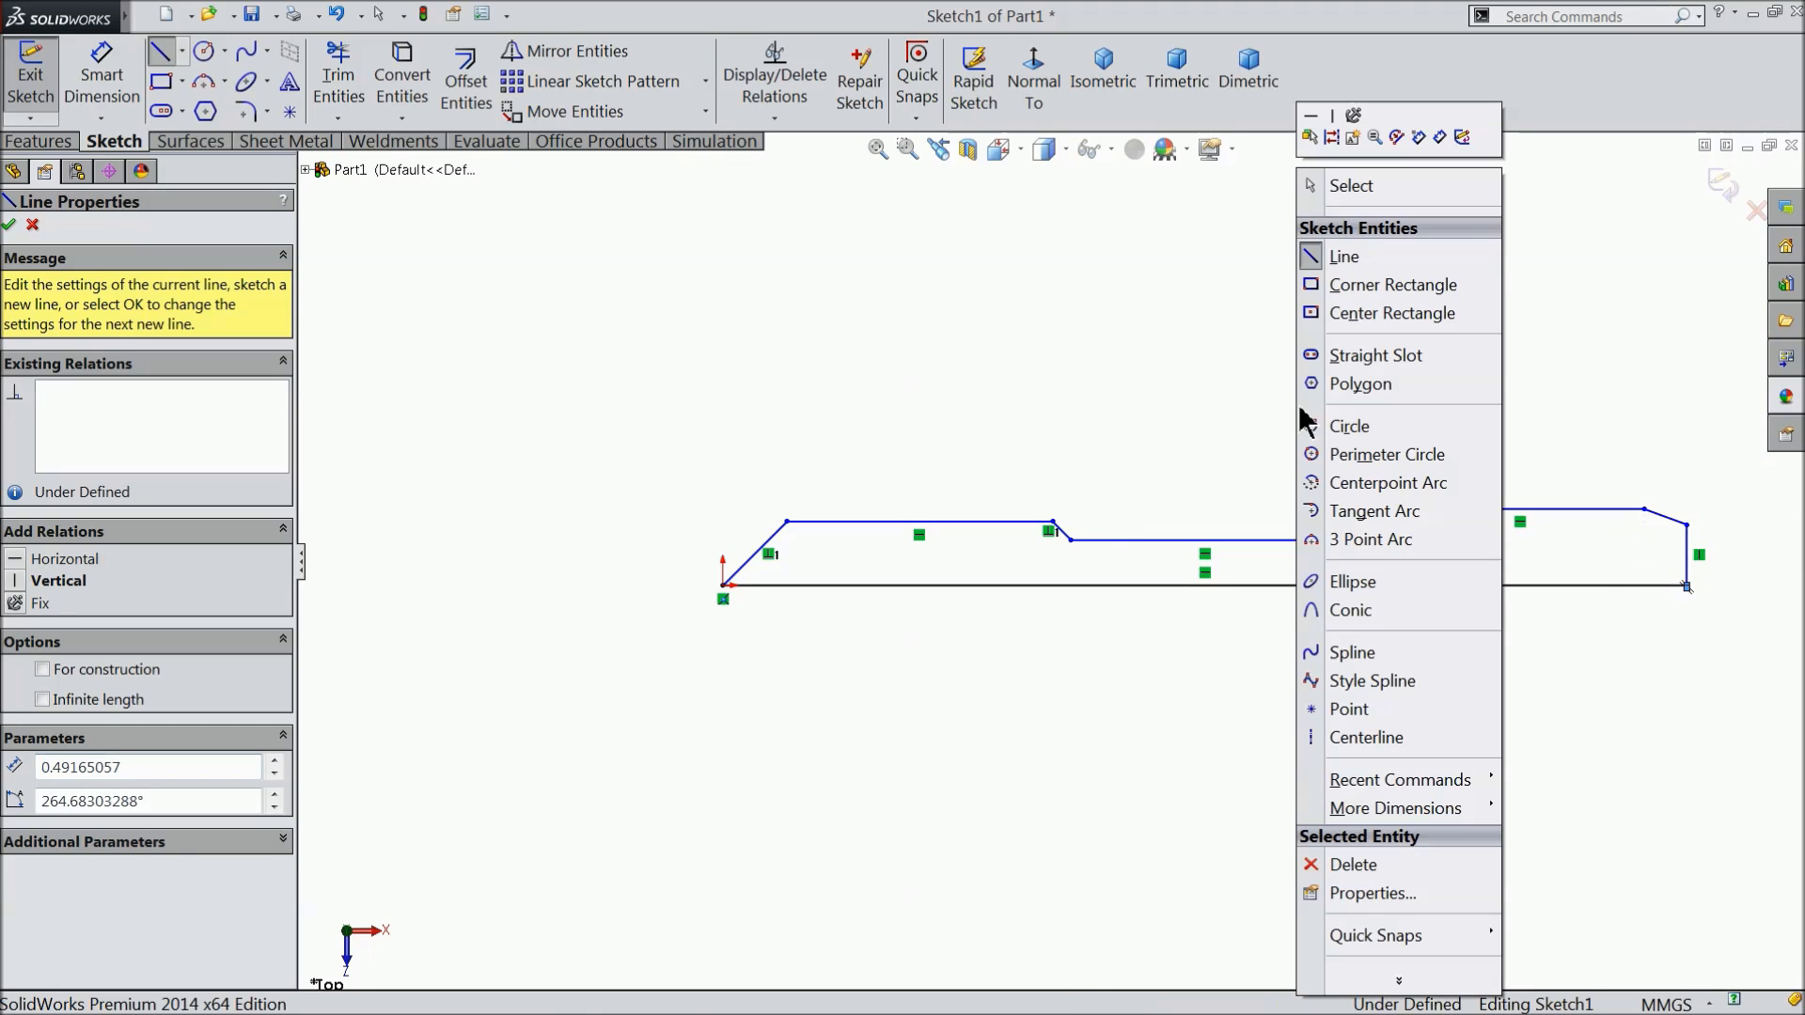
pyautogui.click(1338, 182)
pyautogui.scroll(-4, 1583, 621)
pyautogui.scroll(-1, 1601, 524)
pyautogui.click(1581, 645)
pyautogui.click(1532, 649)
pyautogui.scroll(6, 1281, 592)
pyautogui.scroll(-4, 620, 542)
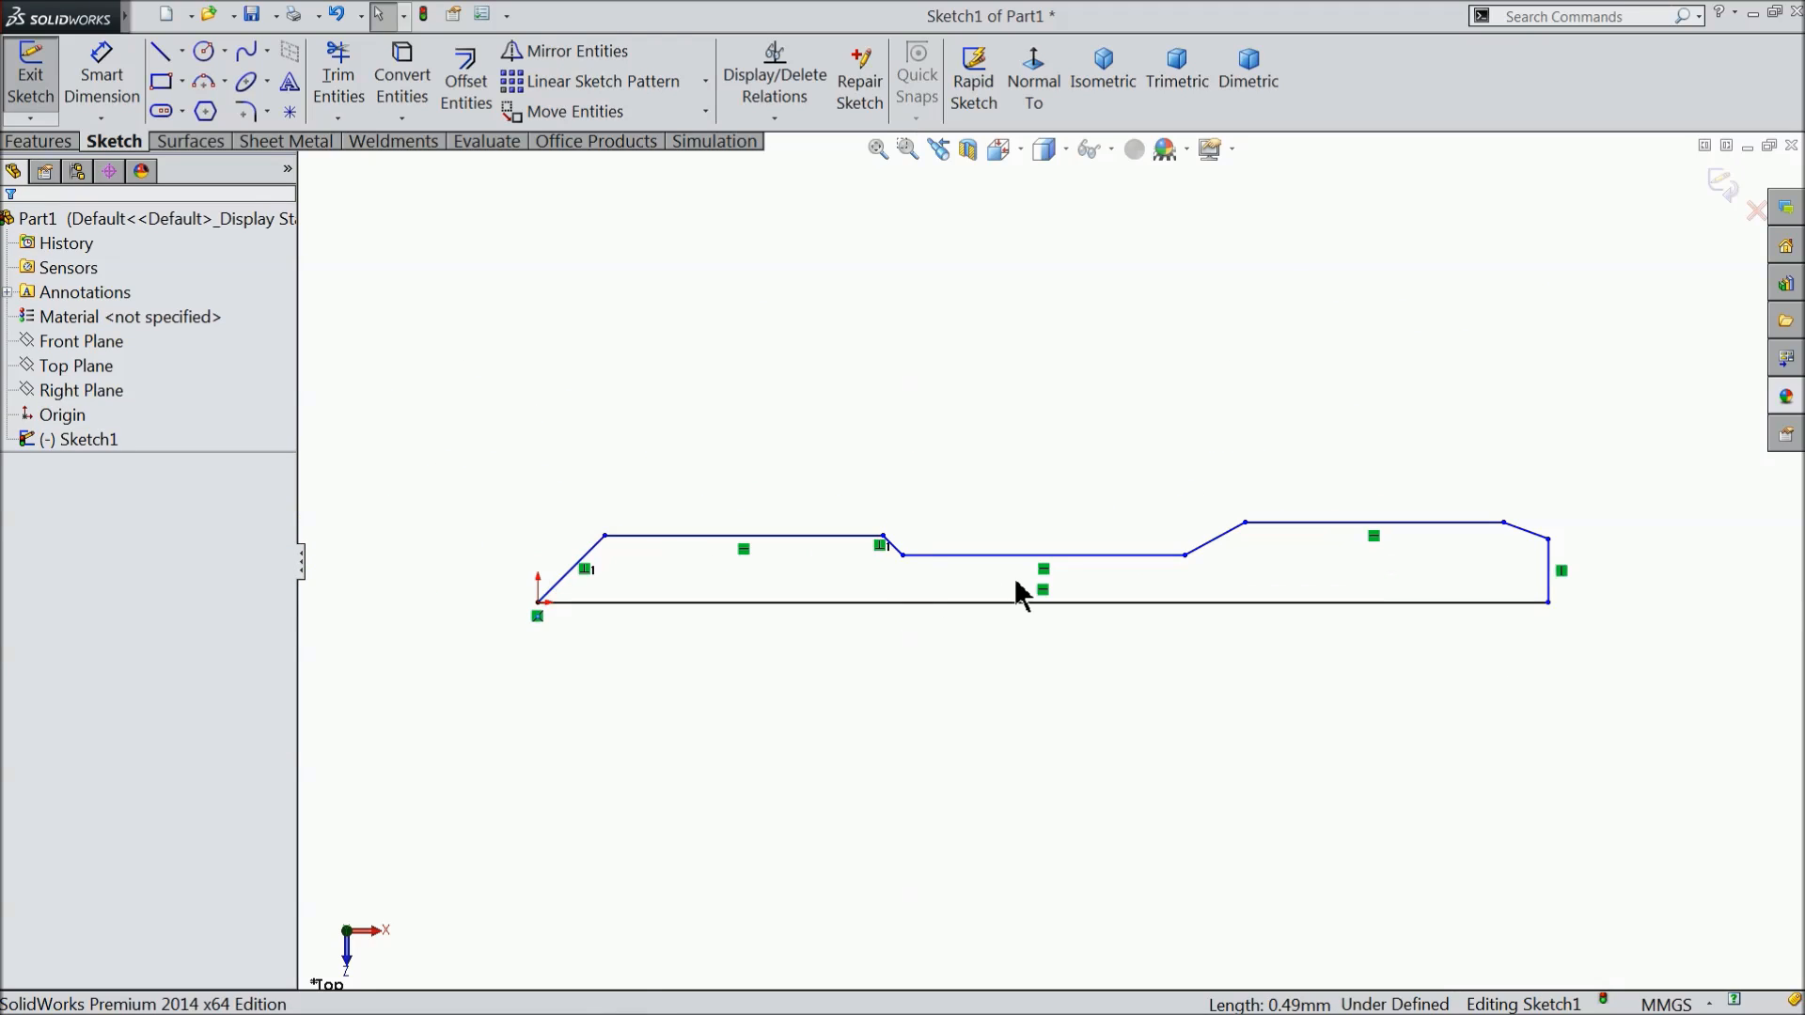
# Dimension the profile's horizontal base line to 90 mm.
pyautogui.click(101, 80)
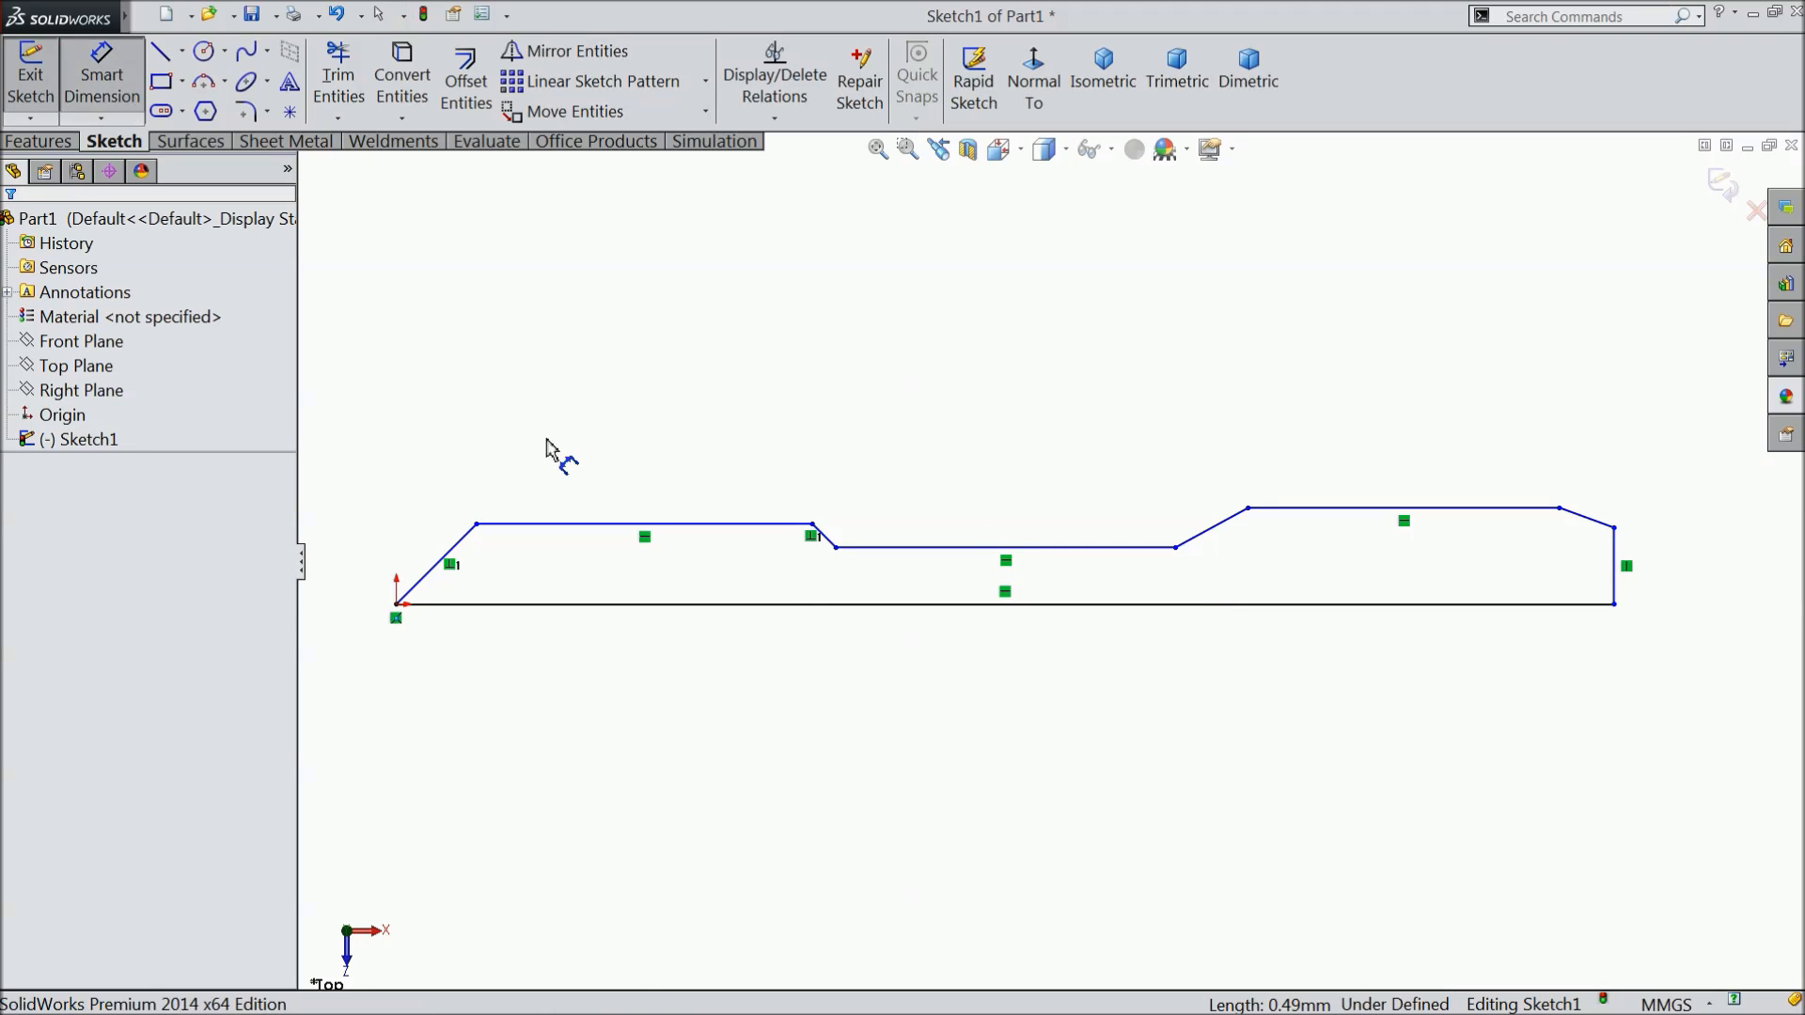
pyautogui.click(961, 604)
pyautogui.click(965, 679)
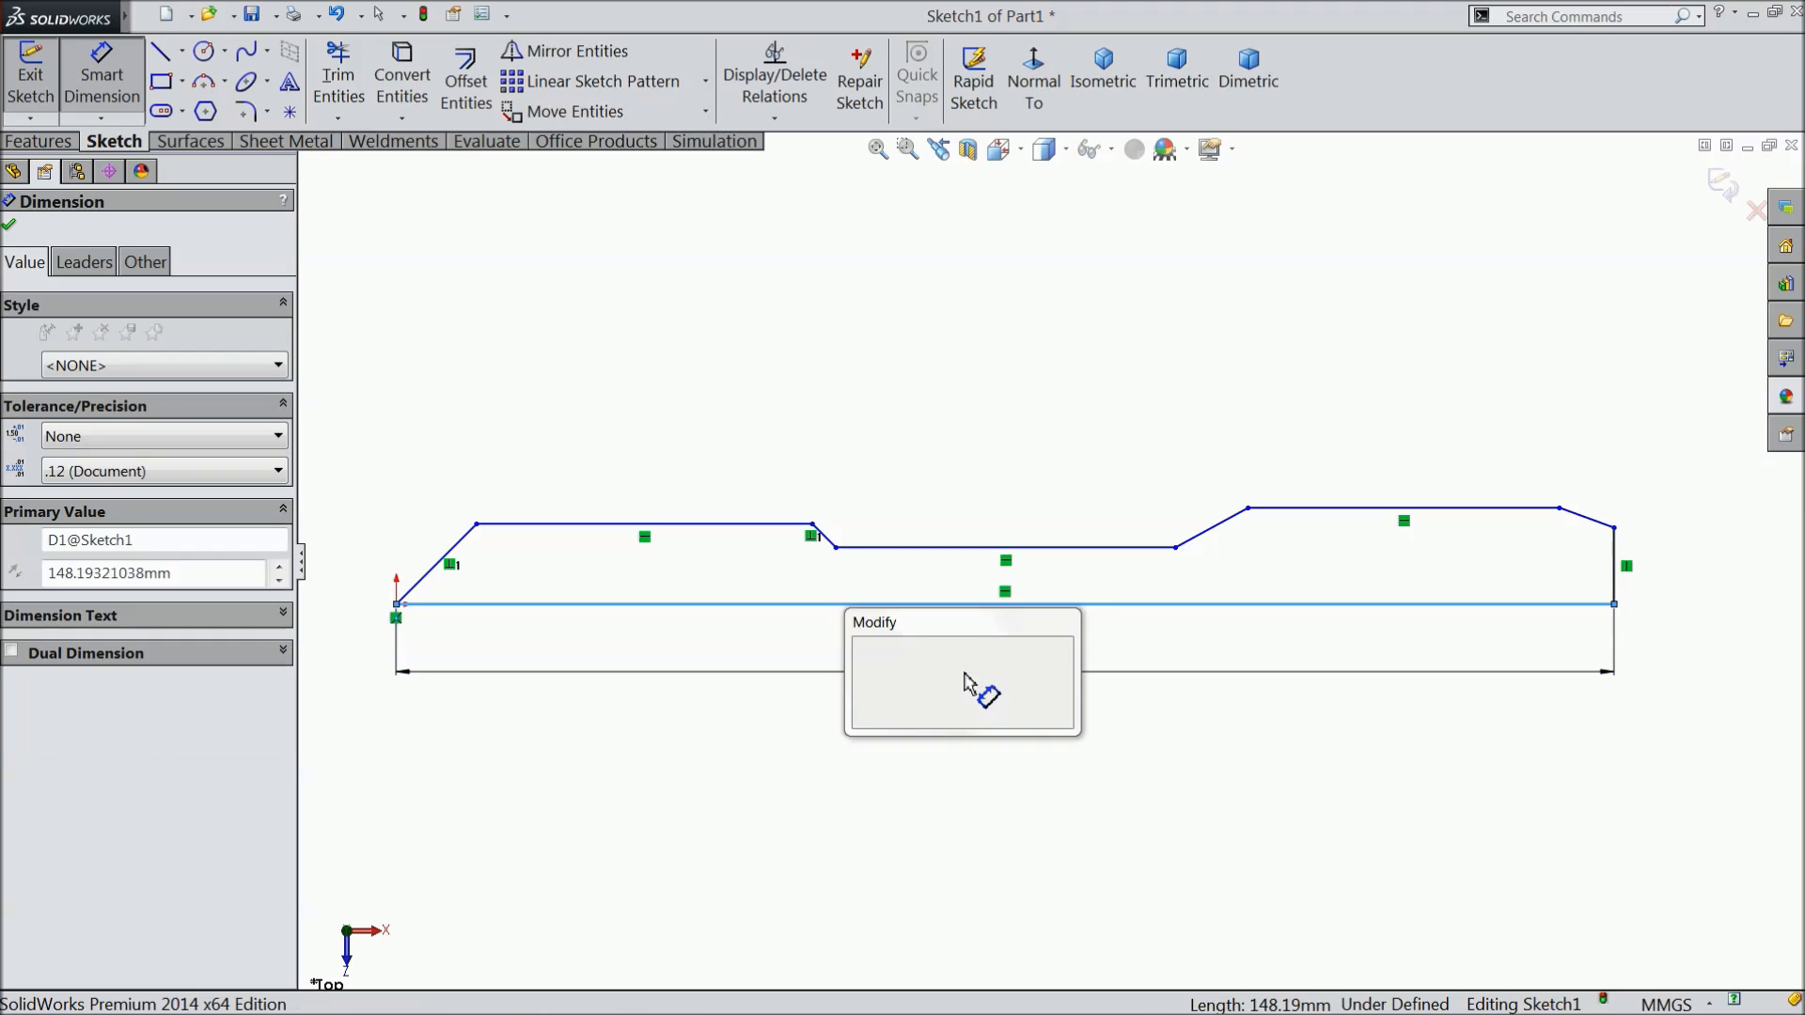
pyautogui.write('90')
pyautogui.click(863, 652)
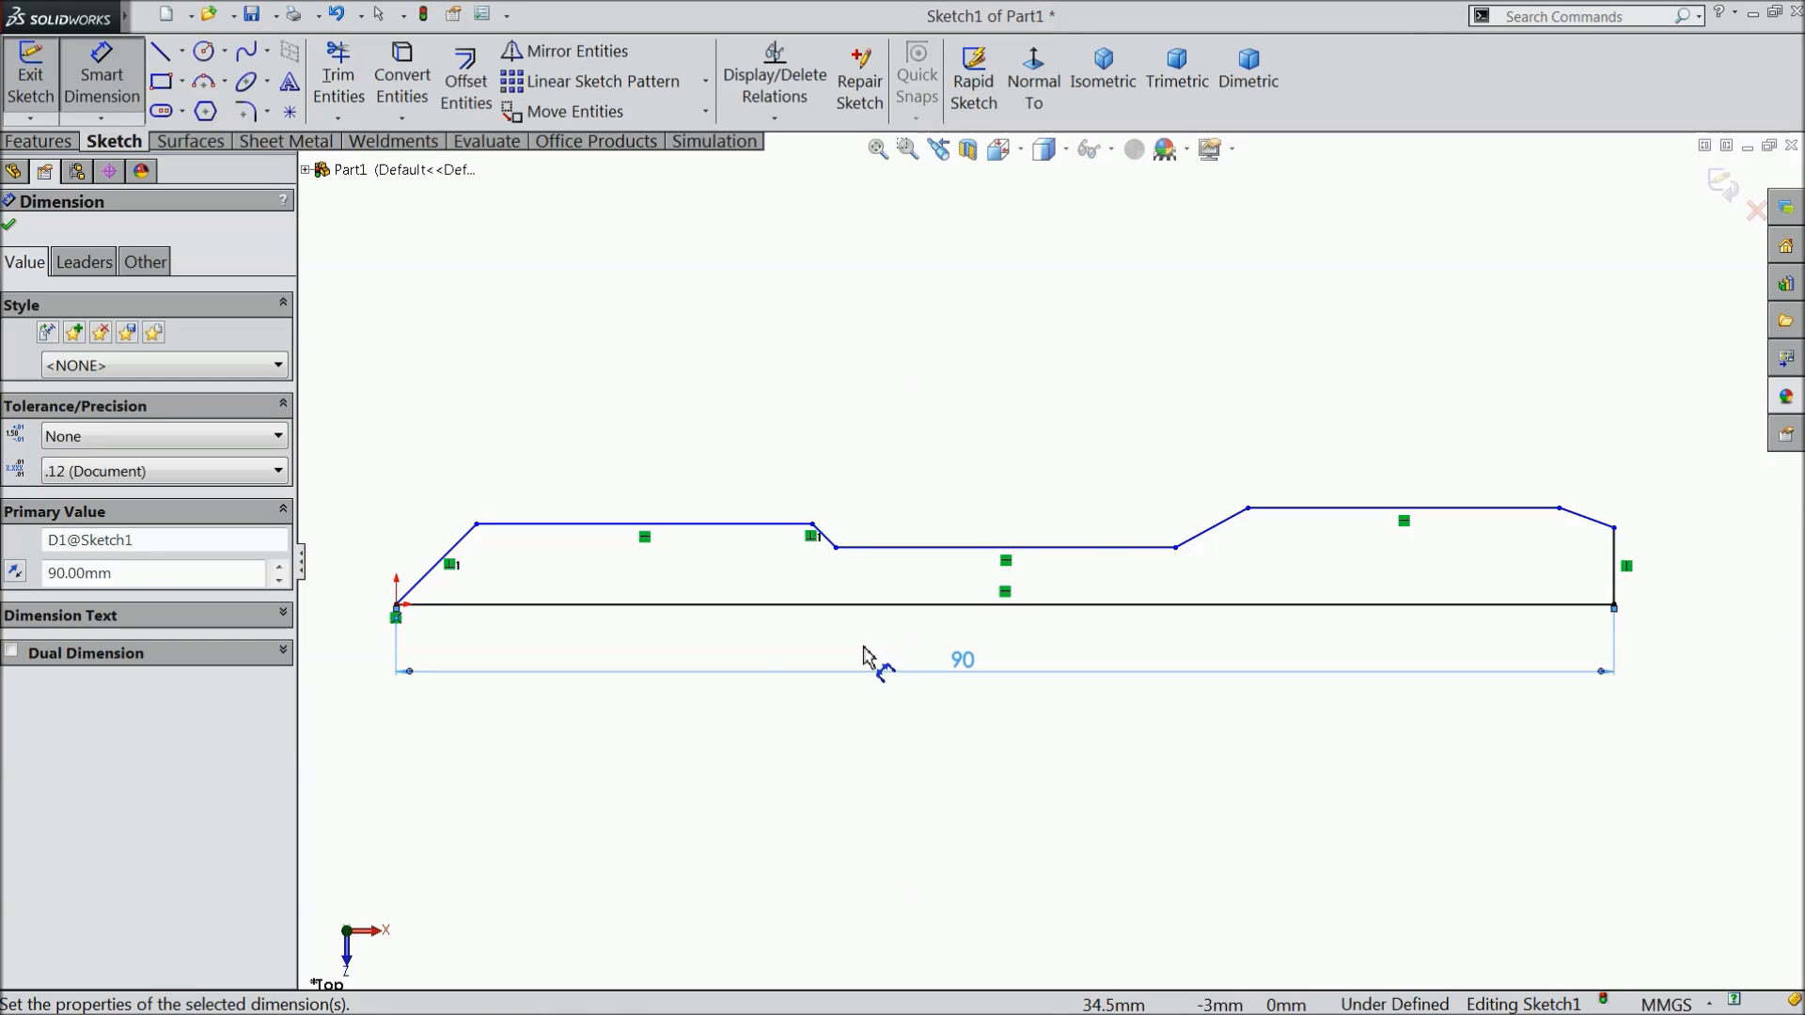
# Dimension the horizontal distance from the origin to the right end of the upper left edge as 28 mm.
pyautogui.click(396, 605)
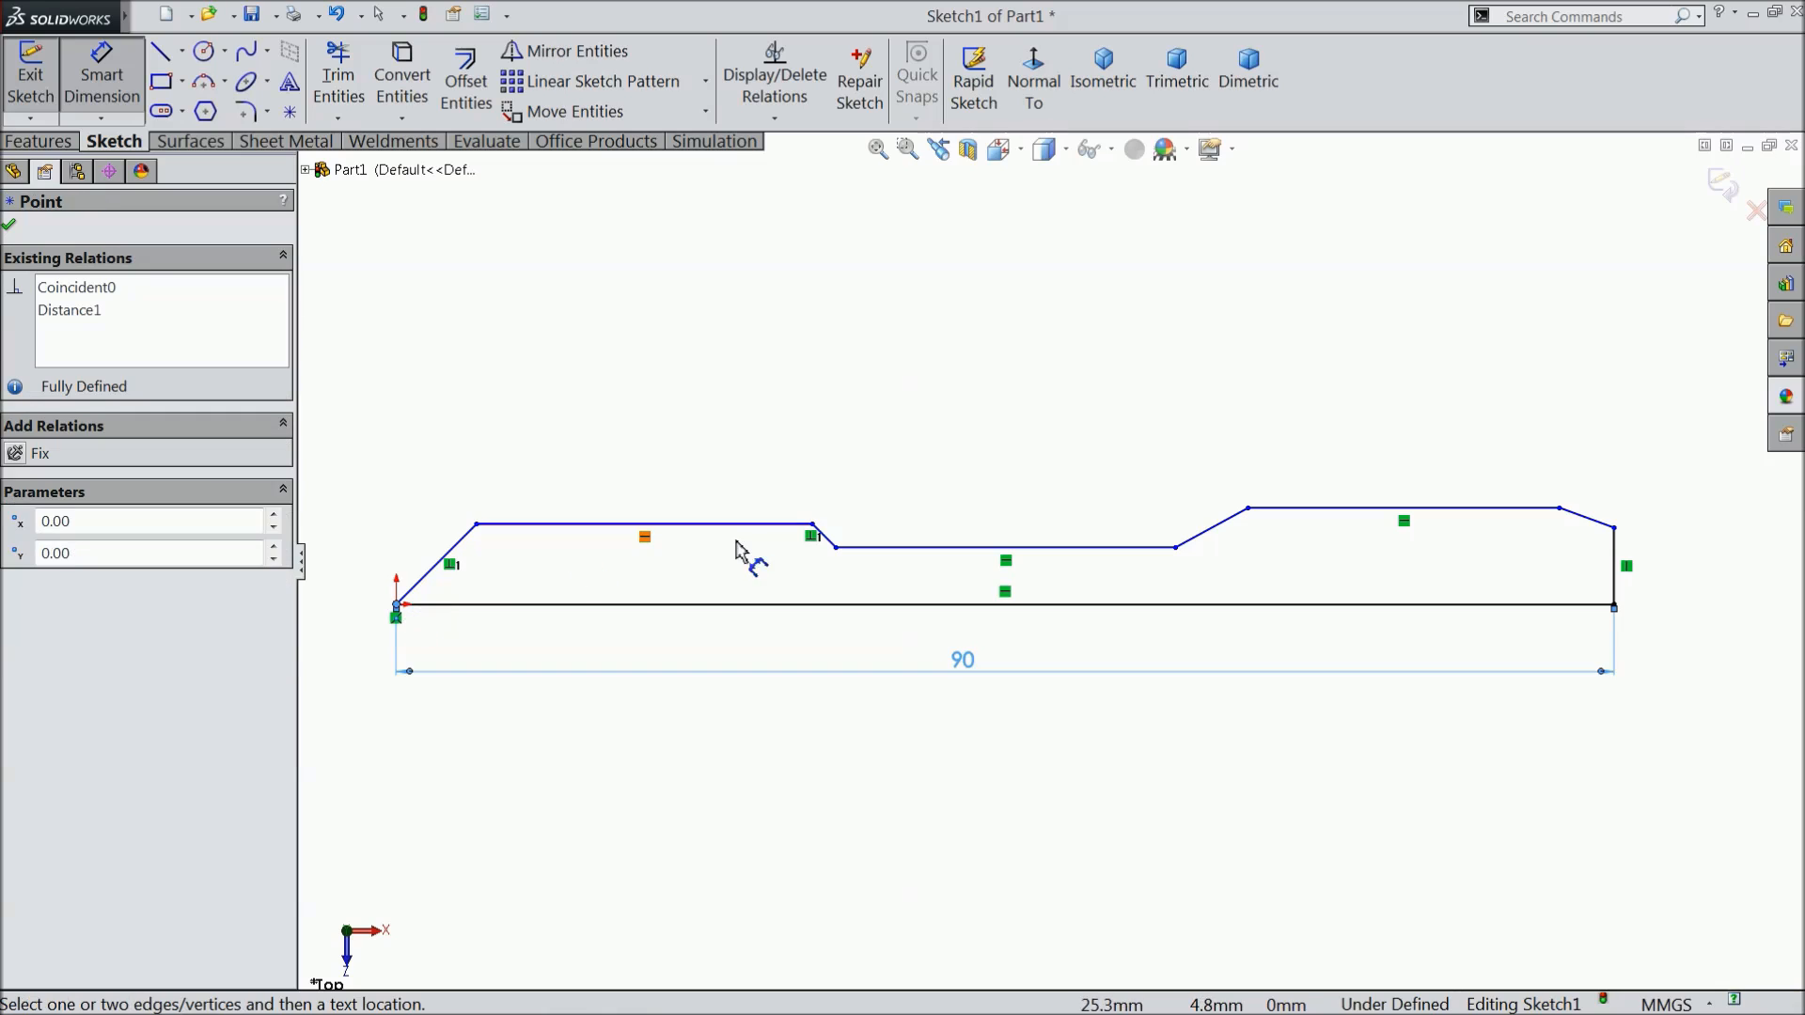
pyautogui.click(812, 524)
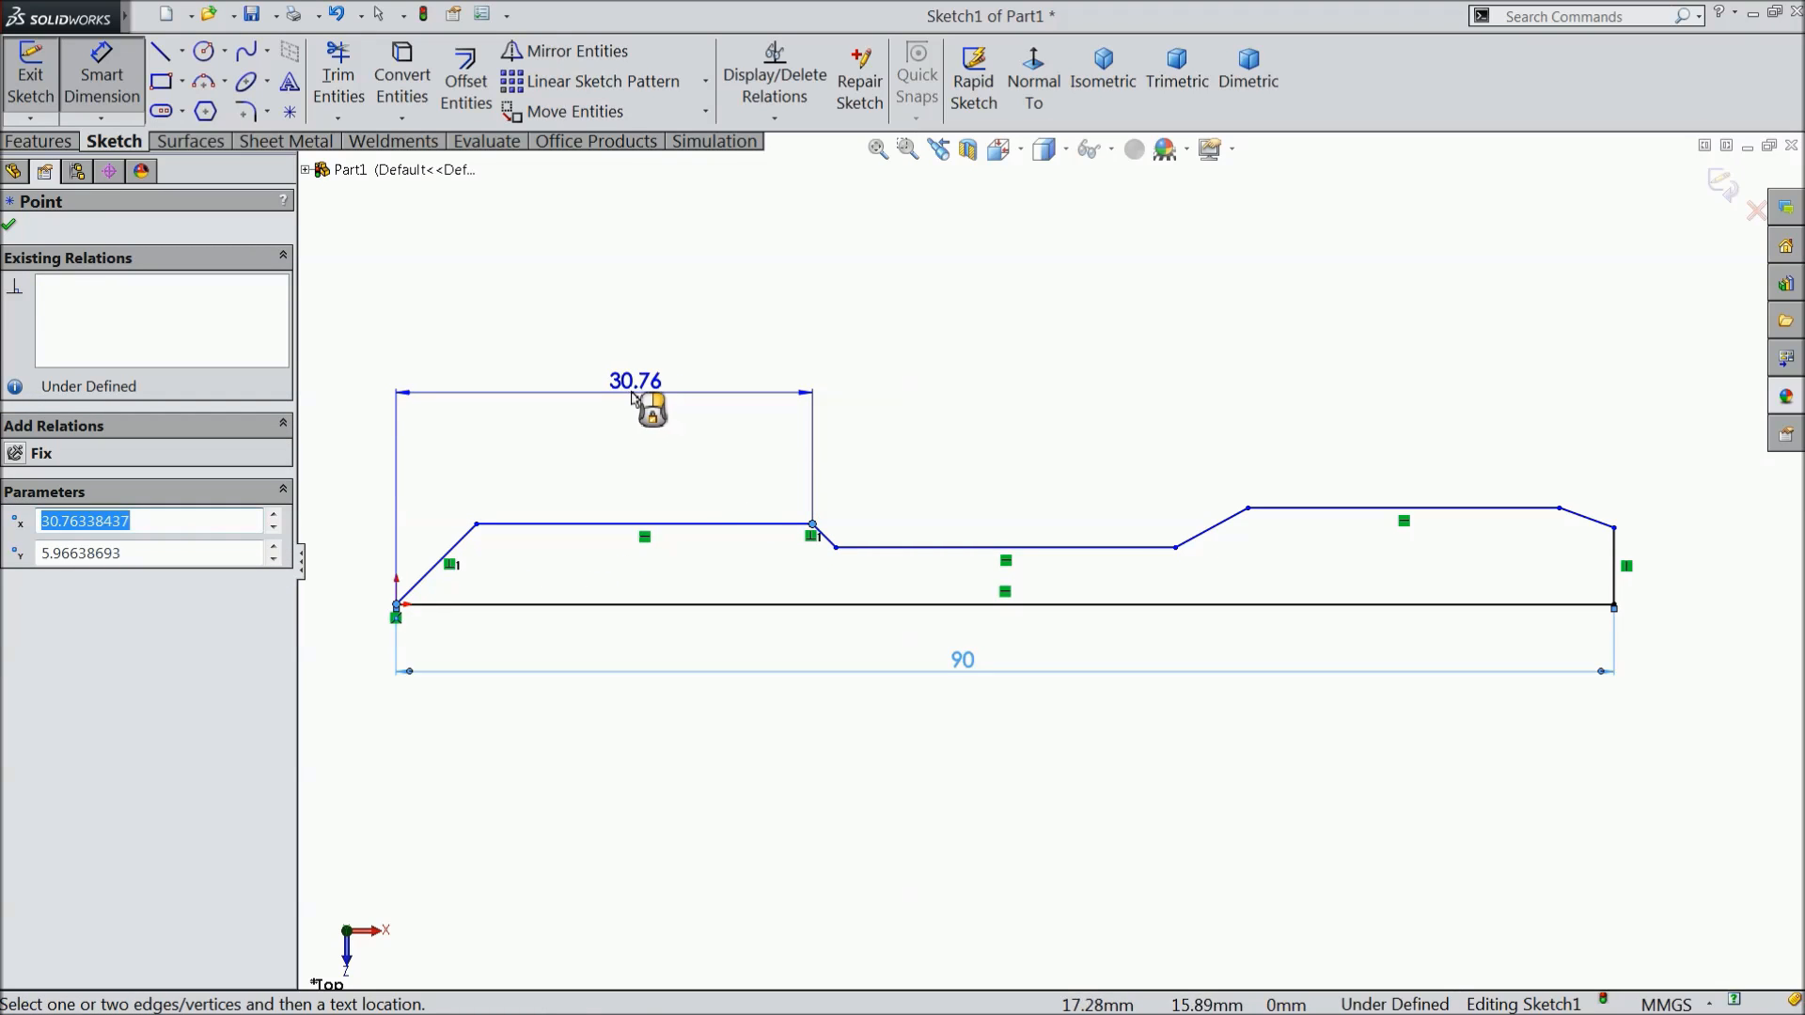
pyautogui.click(619, 388)
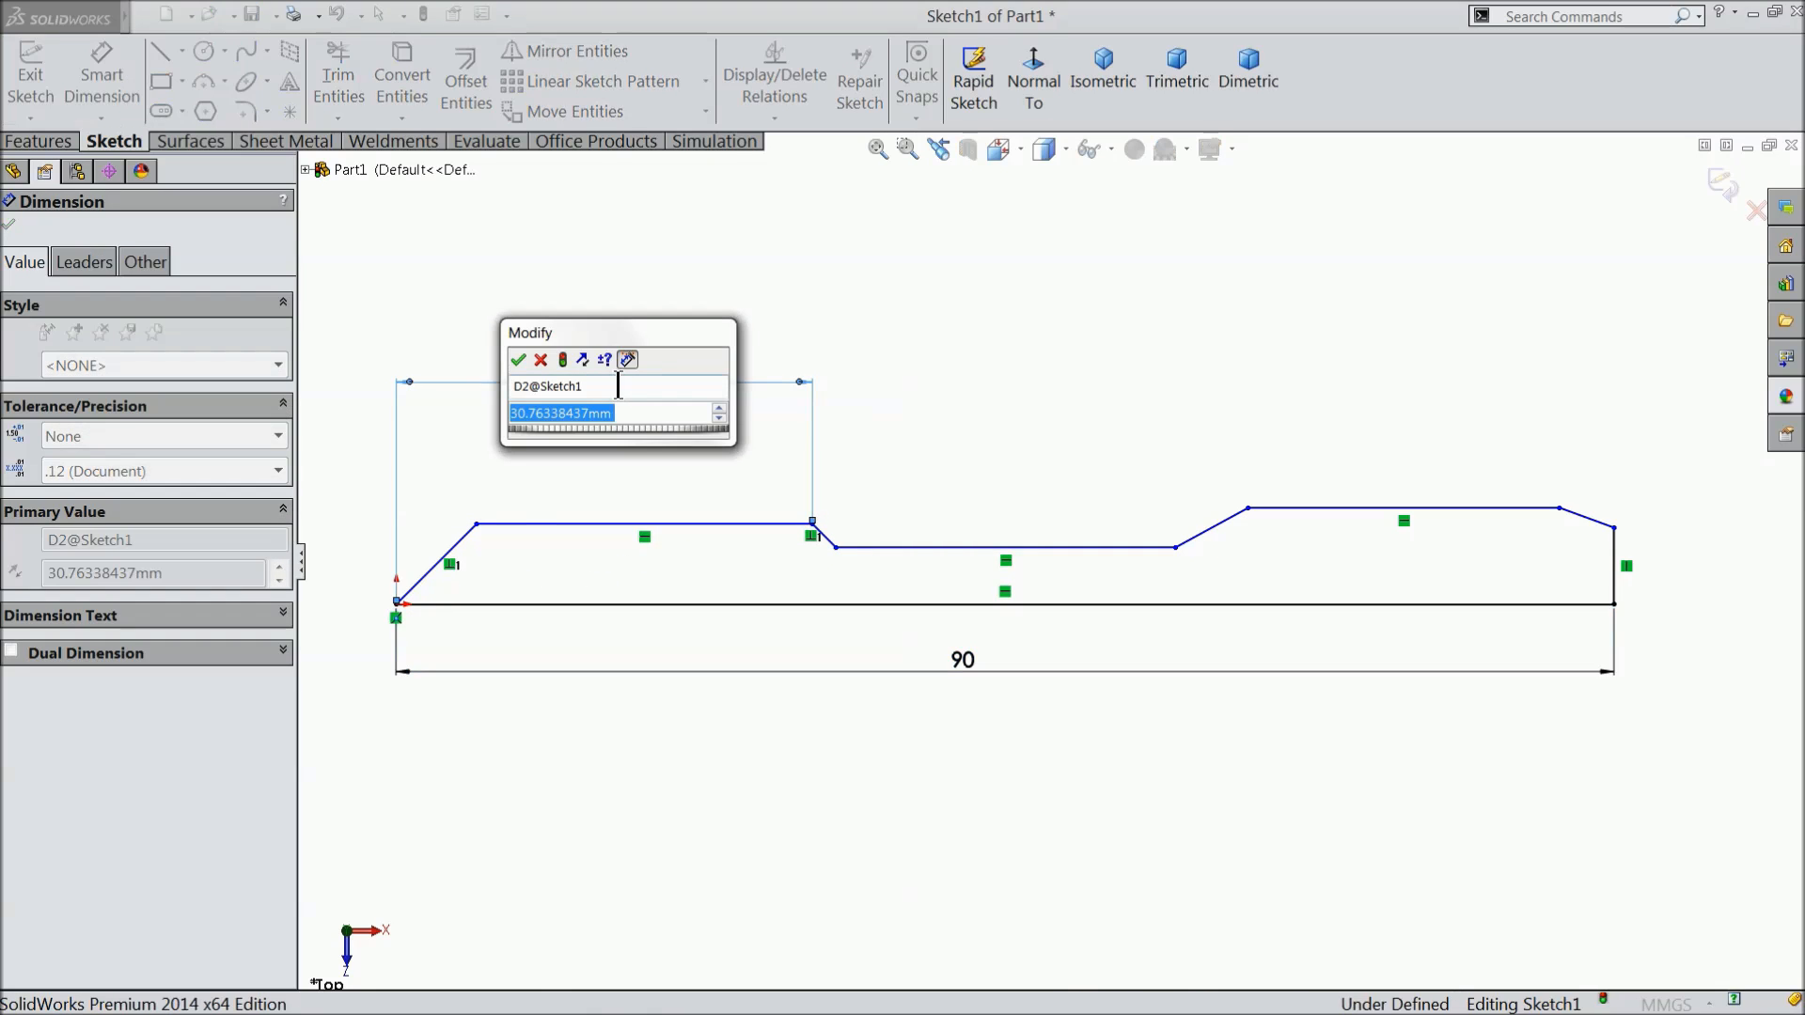
pyautogui.write('28')
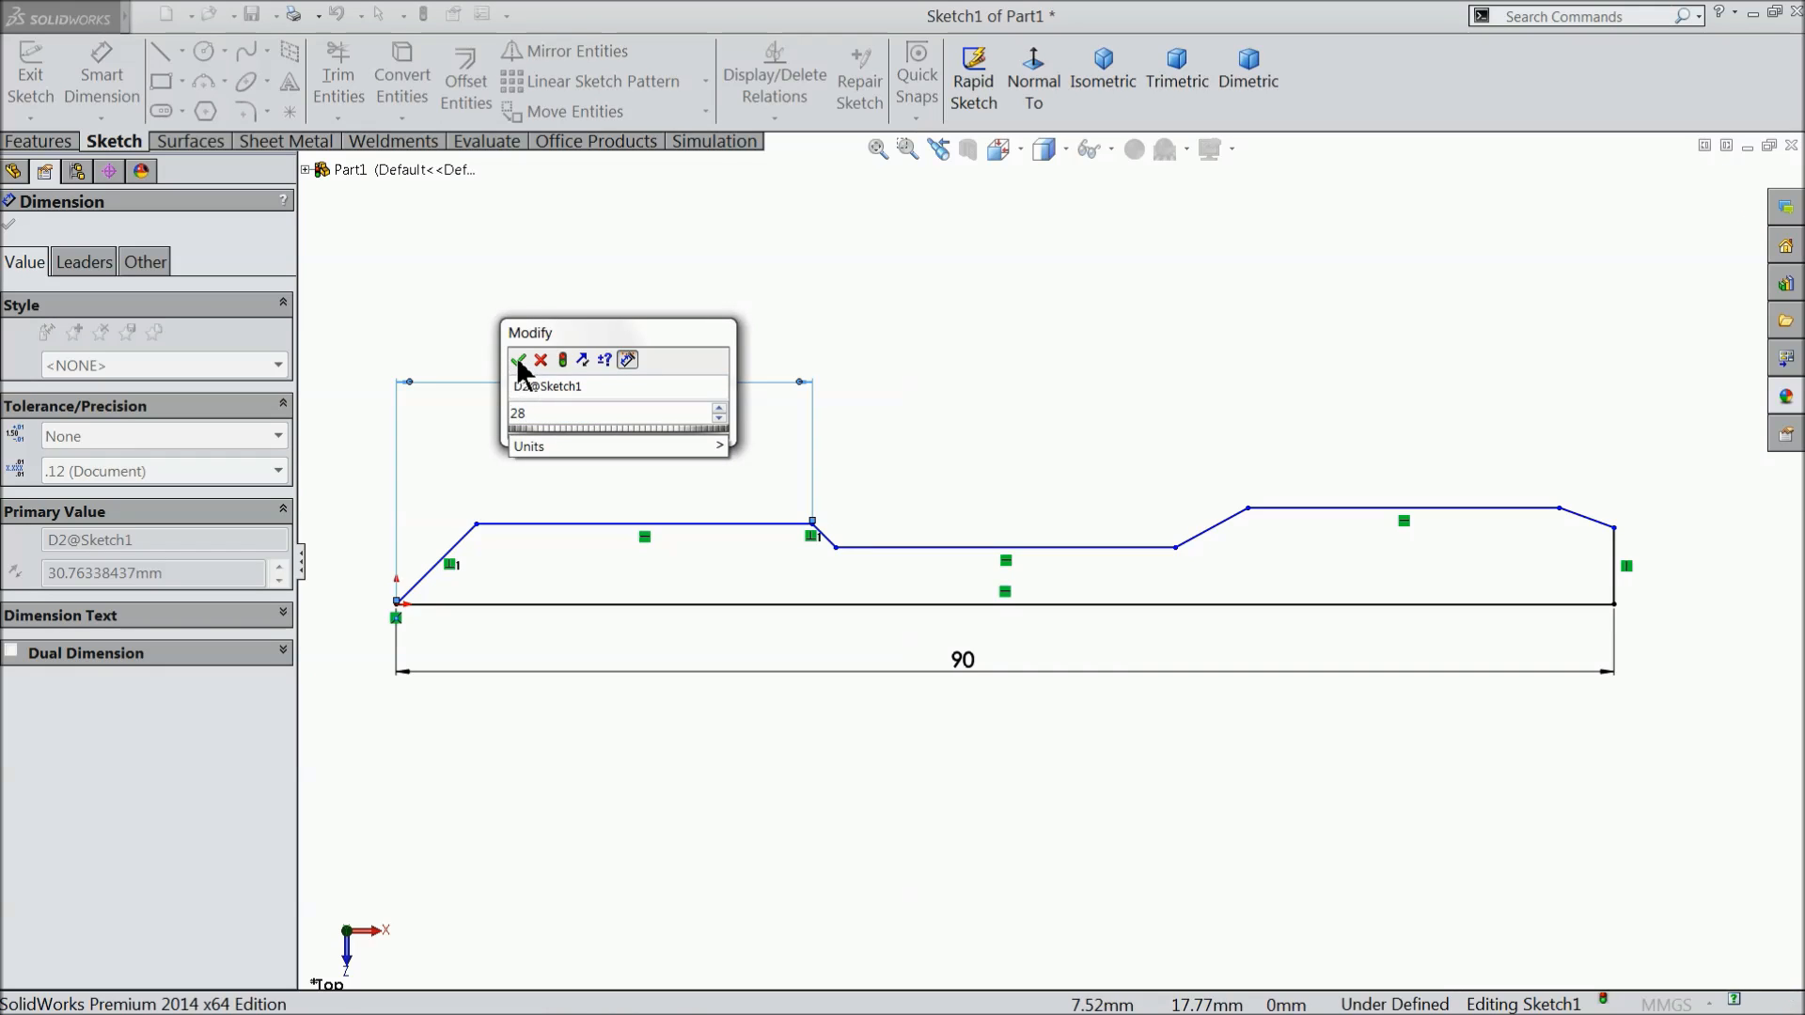
pyautogui.click(518, 361)
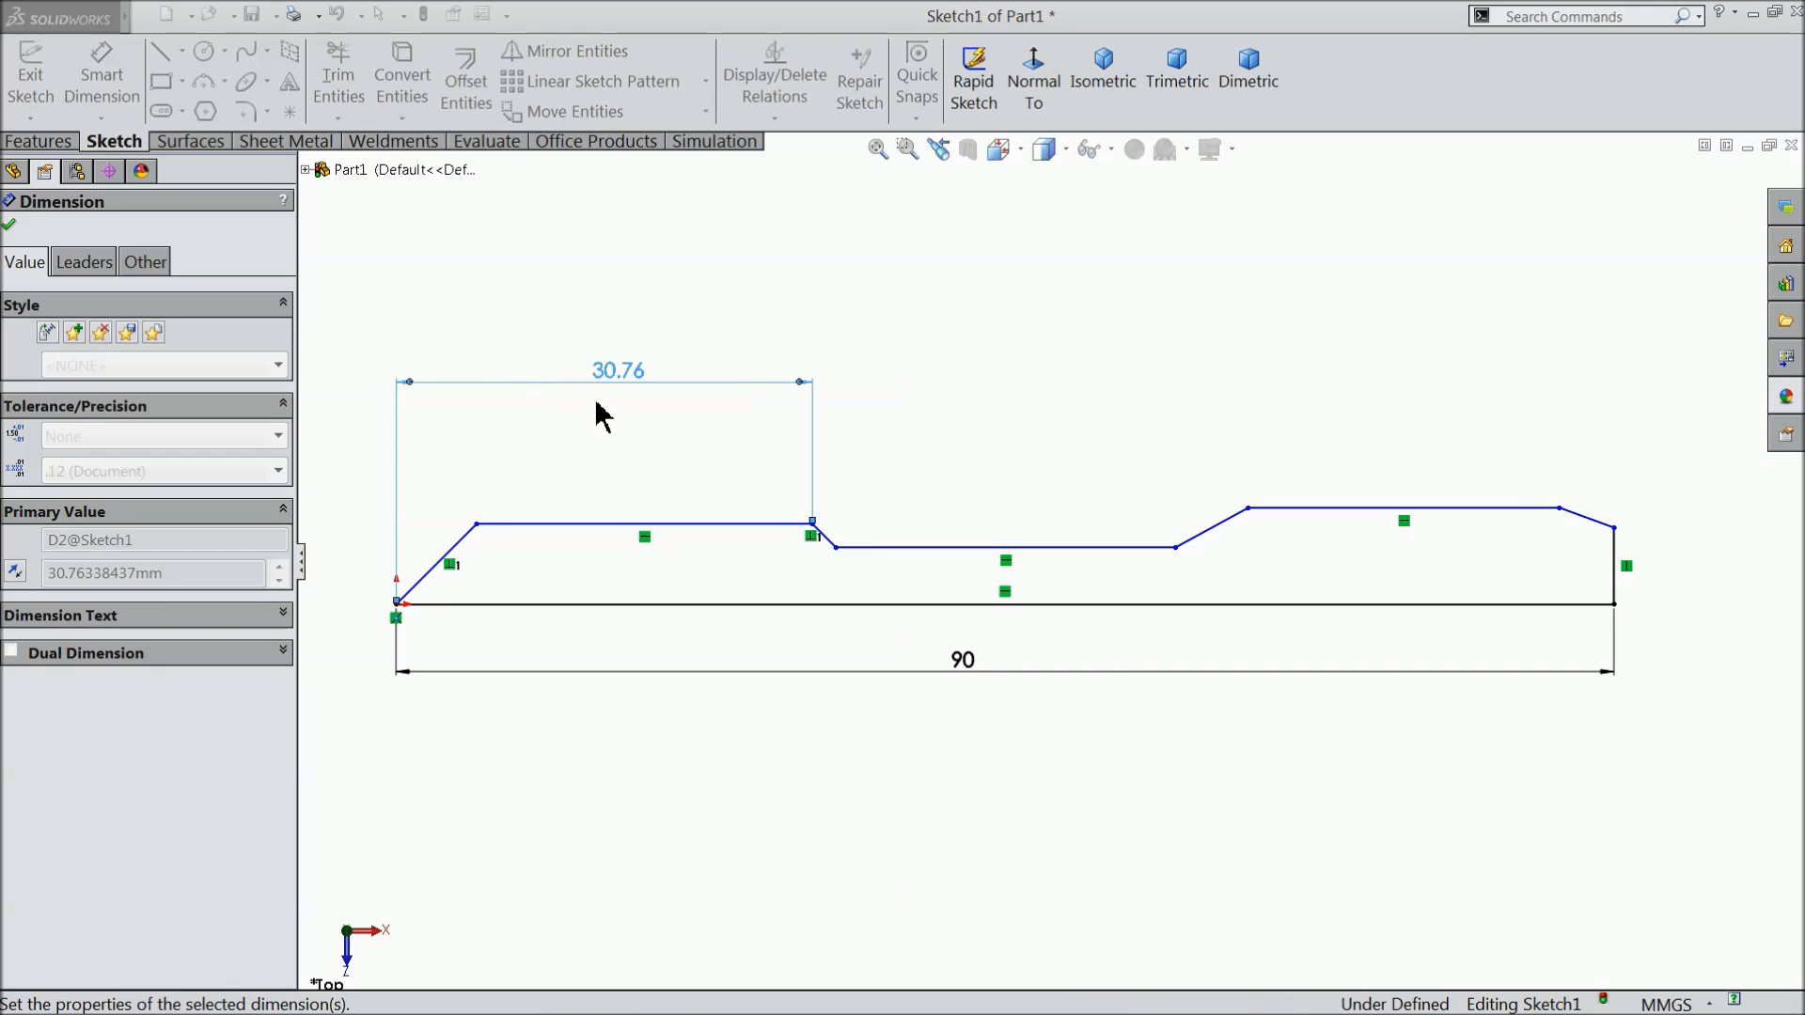
# Dimension the horizontal distance from the right end edge to the start of the upper right edge as 40 mm.
pyautogui.click(1614, 528)
pyautogui.click(1211, 512)
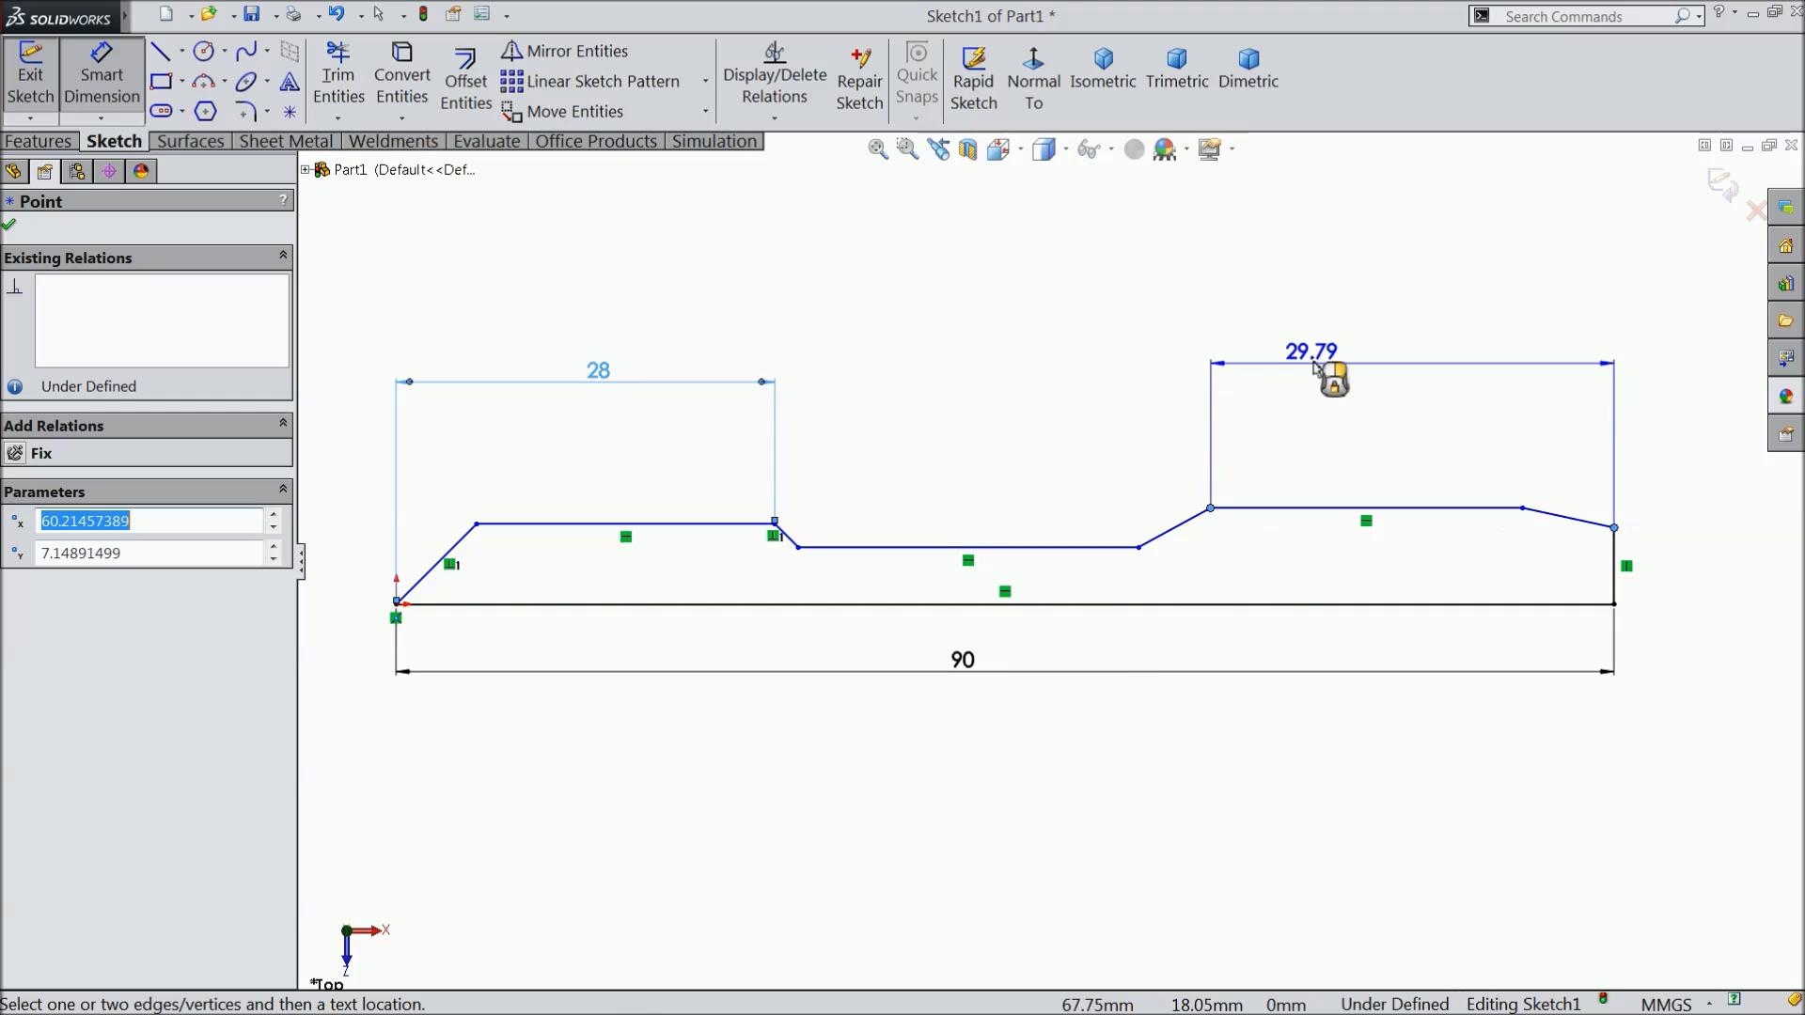
pyautogui.click(1328, 375)
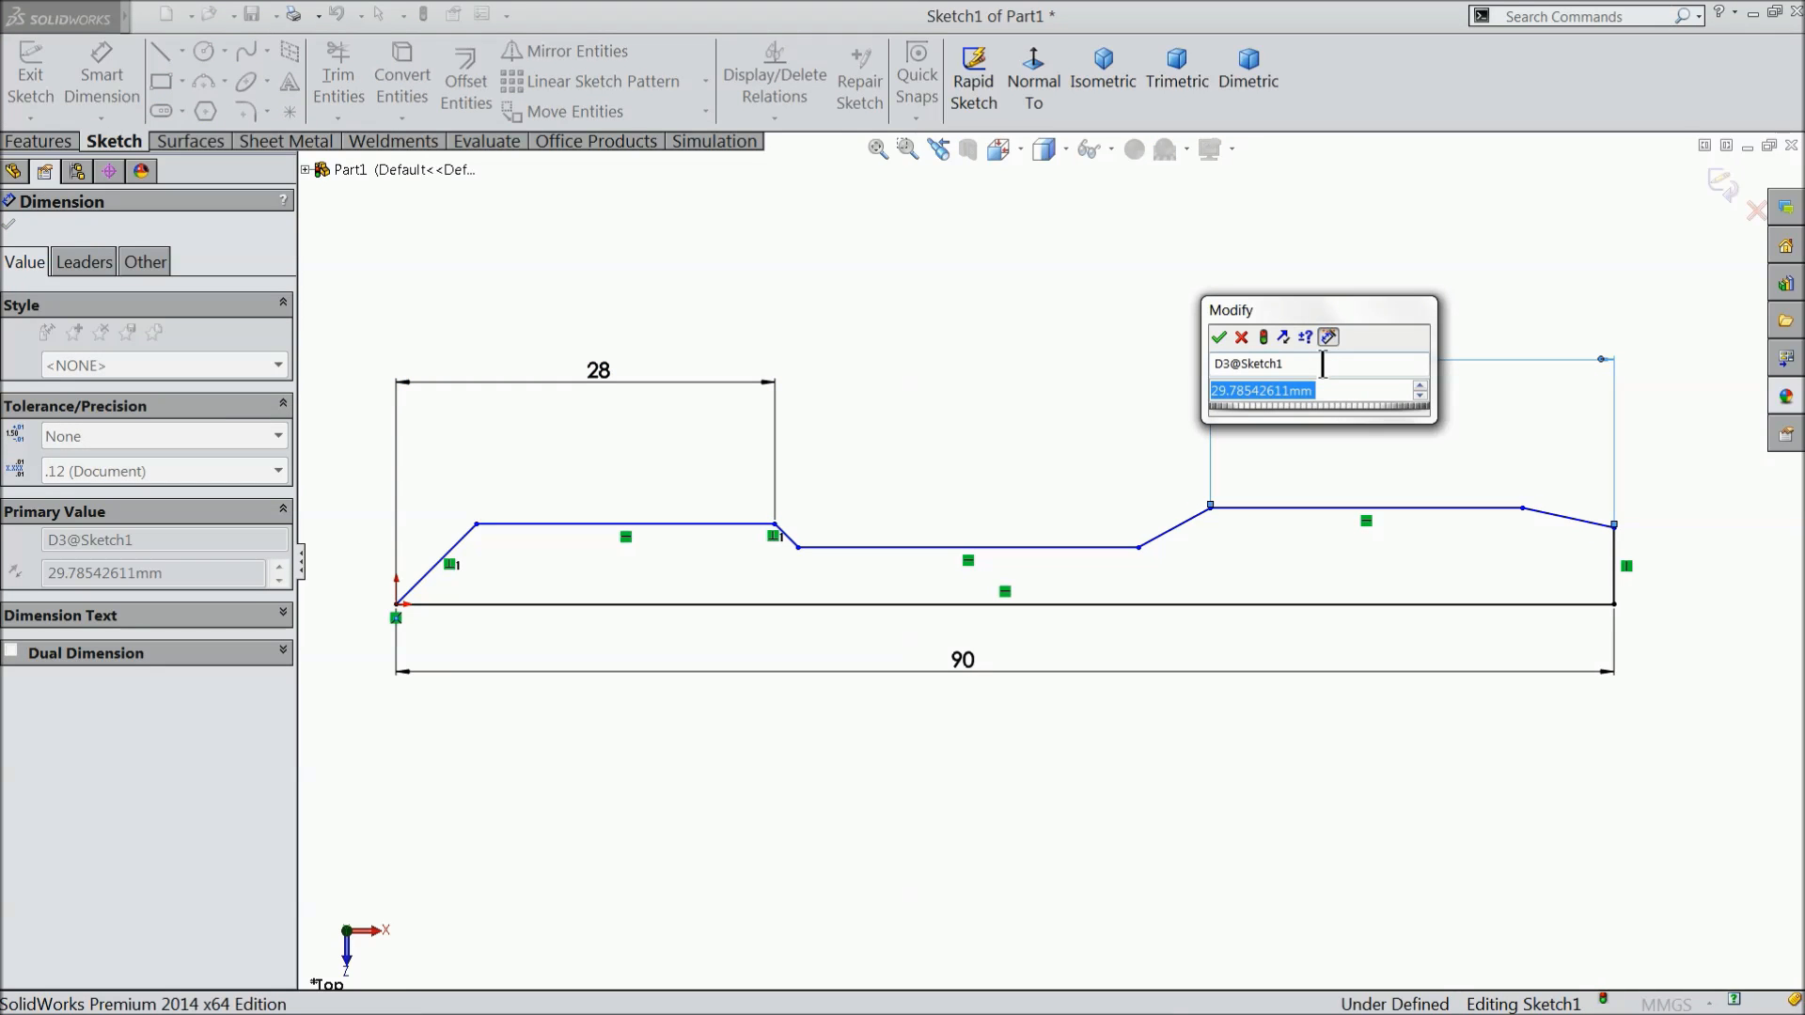
pyautogui.write('40')
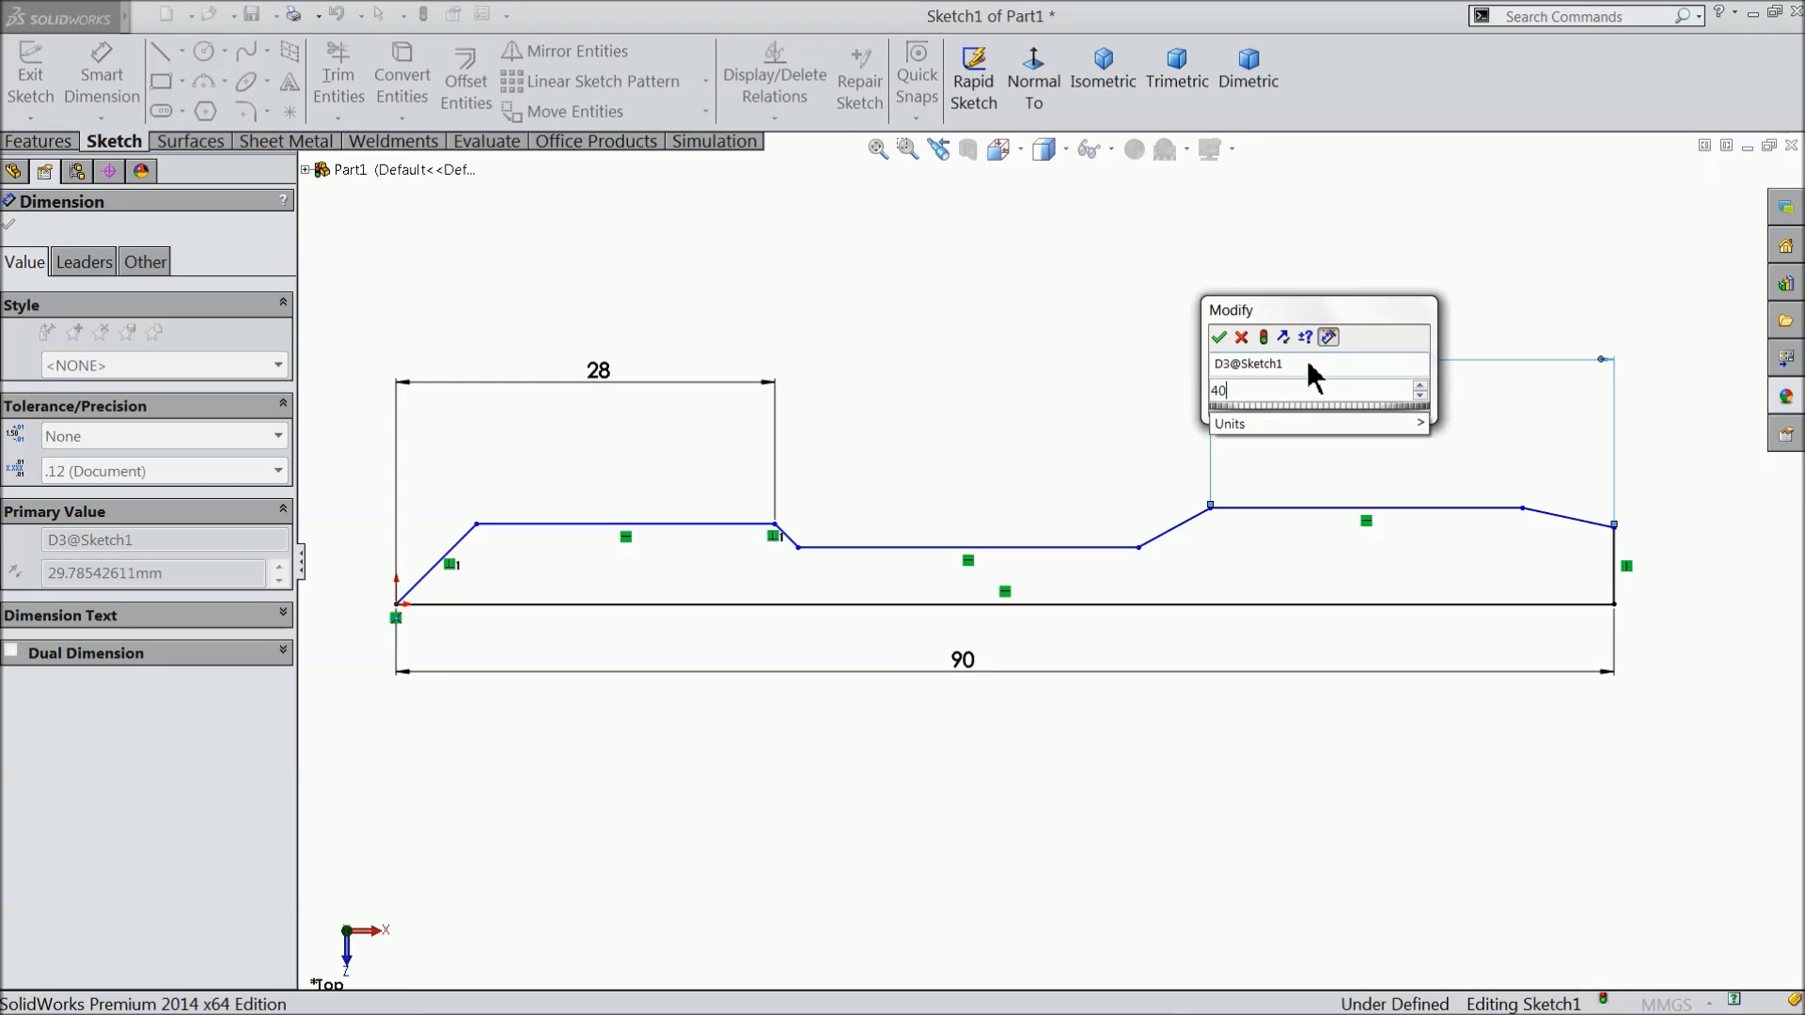
pyautogui.click(1220, 339)
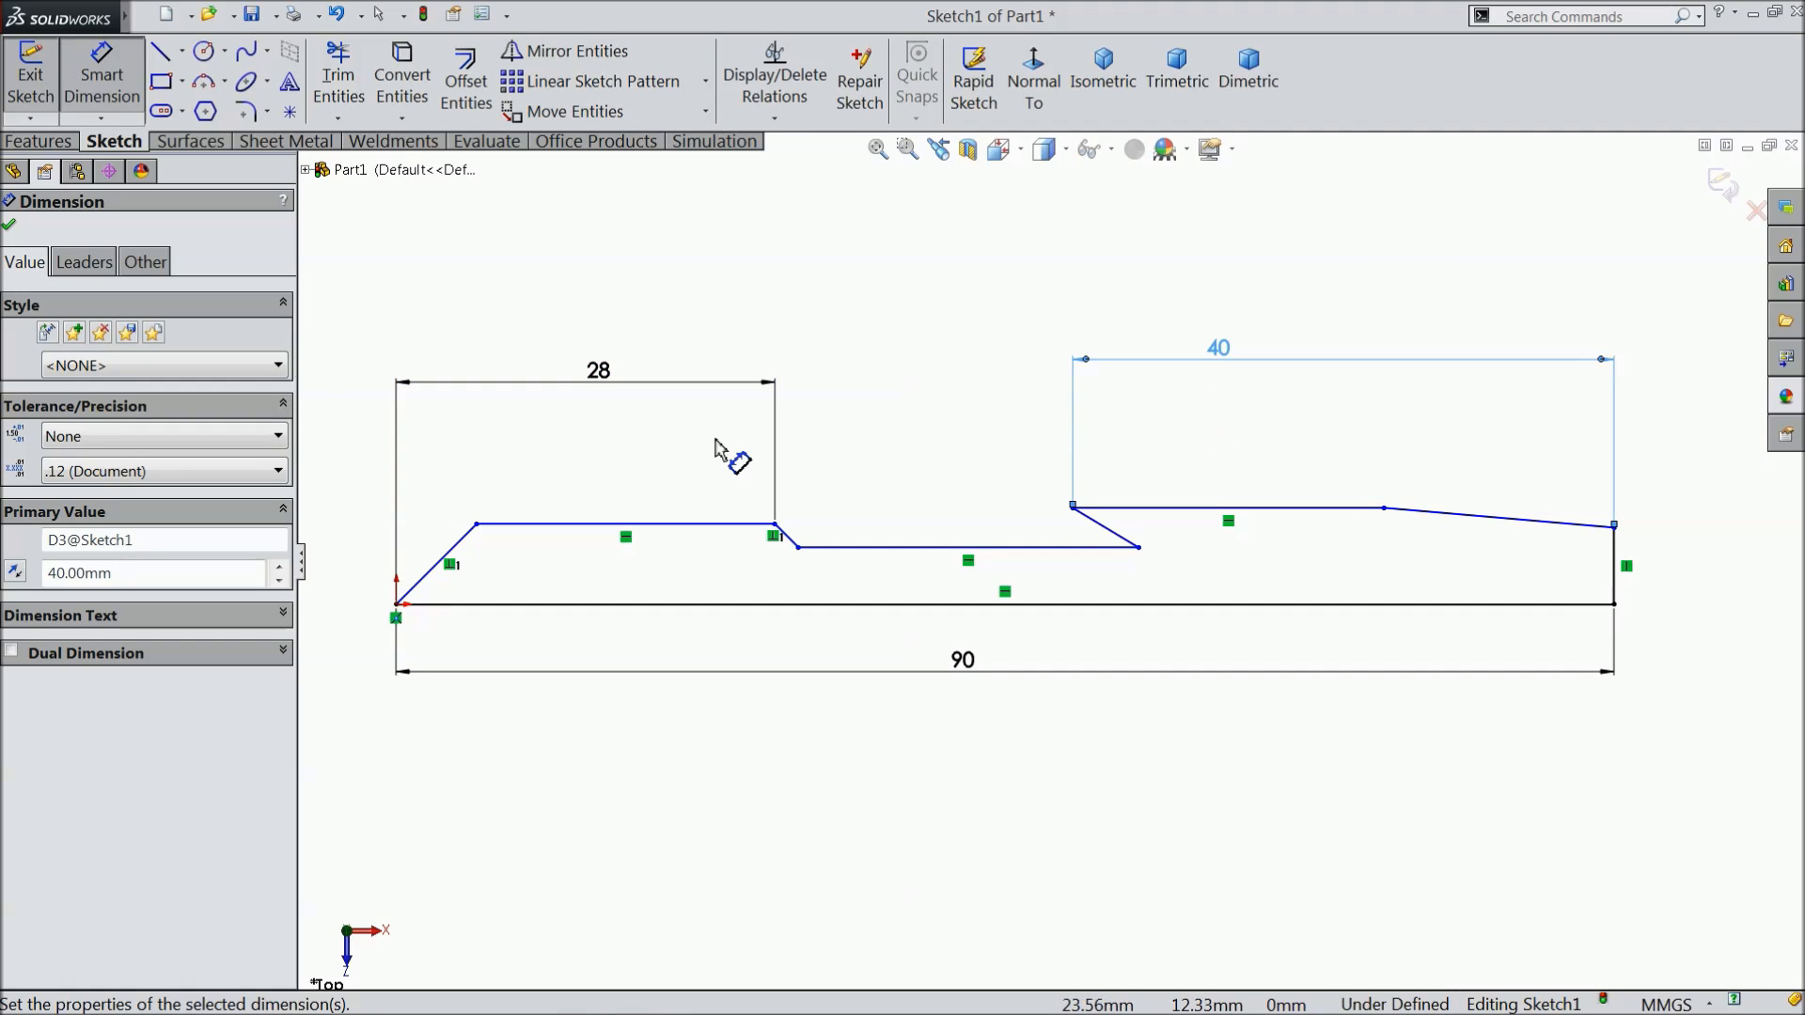
# Move the upper right edge's end near the right end edge, and the recessed middle edge's right end left of the 40 mm section.
pyautogui.click(10, 225)
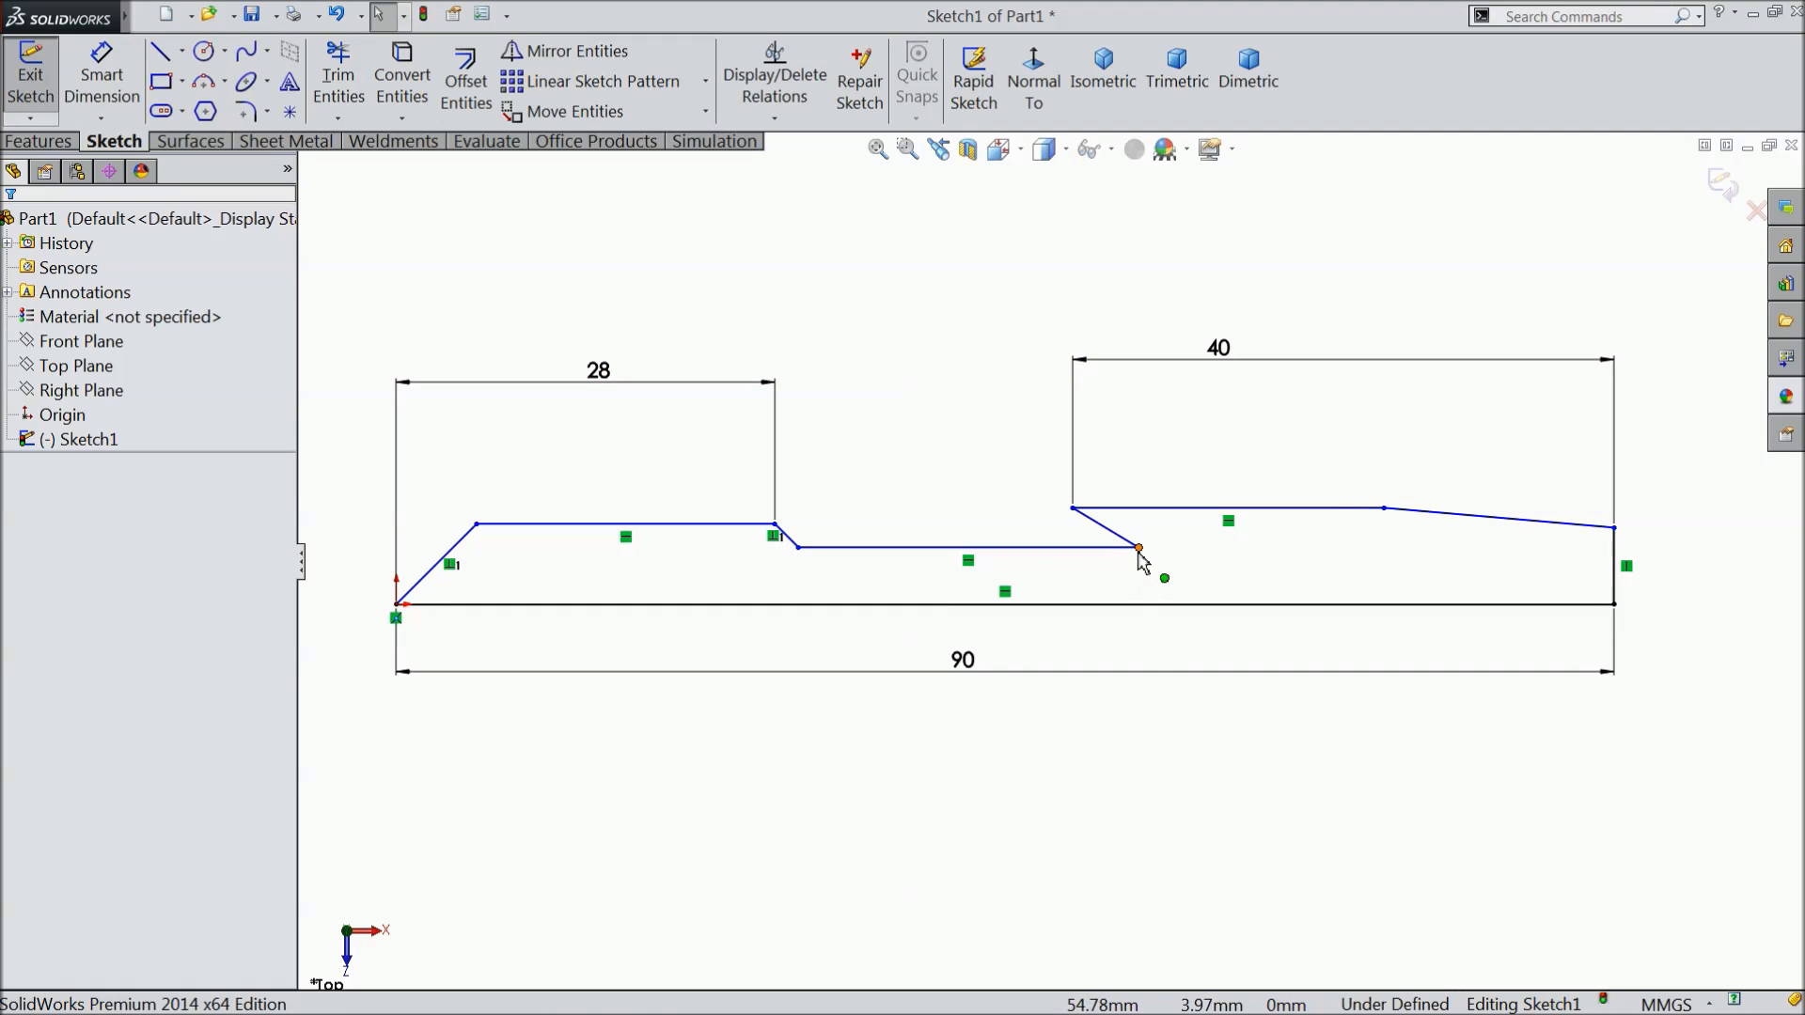
pyautogui.moveTo(1384, 509); pyautogui.dragTo(1577, 515)
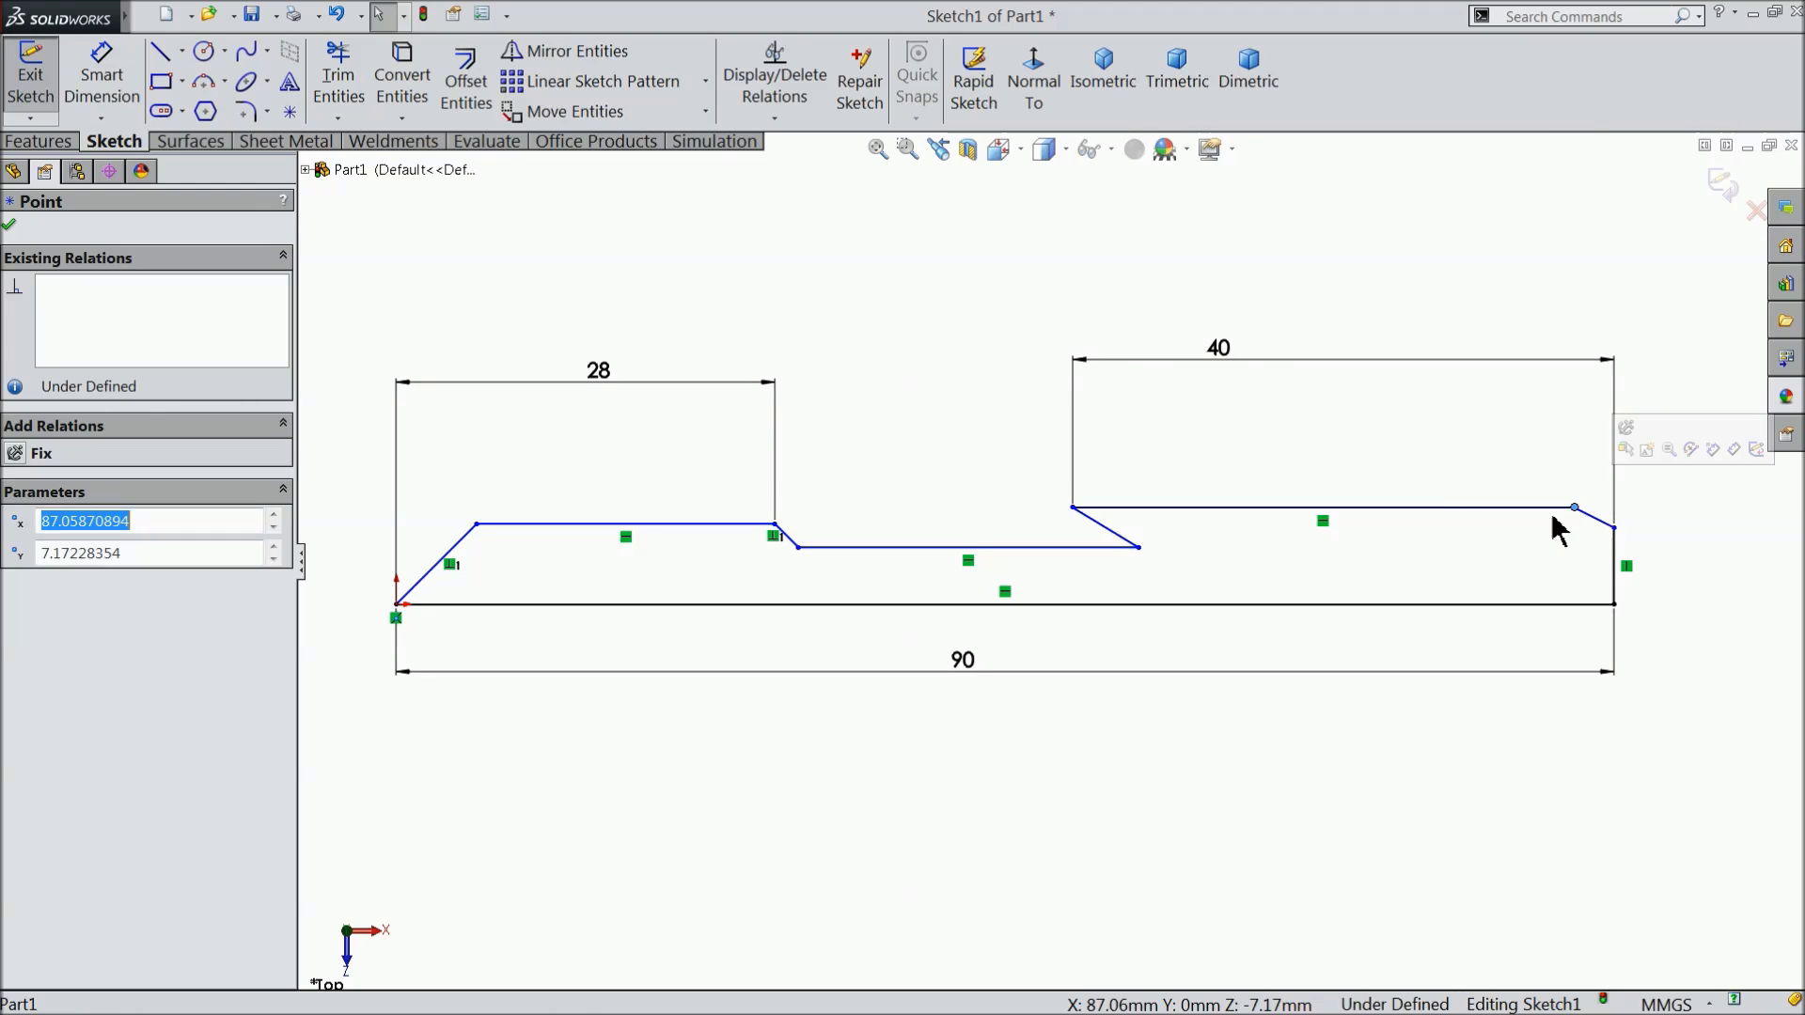
pyautogui.moveTo(1140, 548); pyautogui.dragTo(1014, 543)
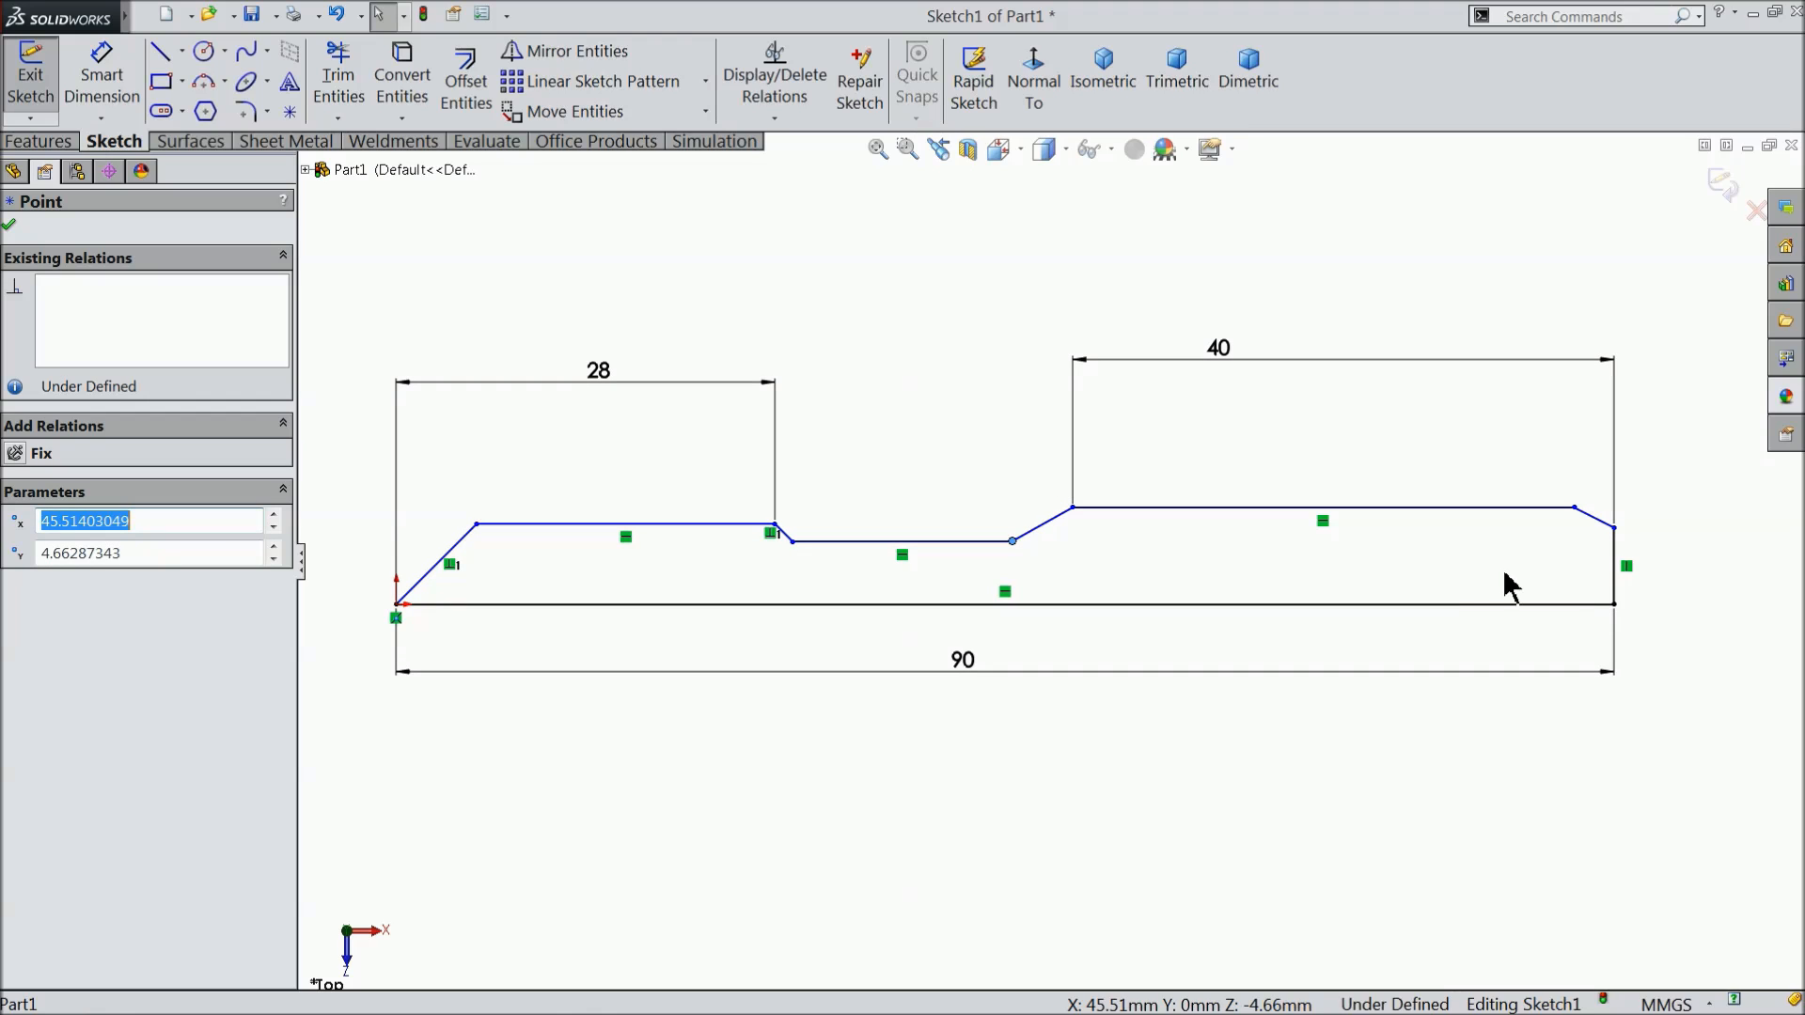
# Delete the perpendicular relation between the slope at the origin and the short slope beside the recessed middle edge.
pyautogui.scroll(-2, 809, 565)
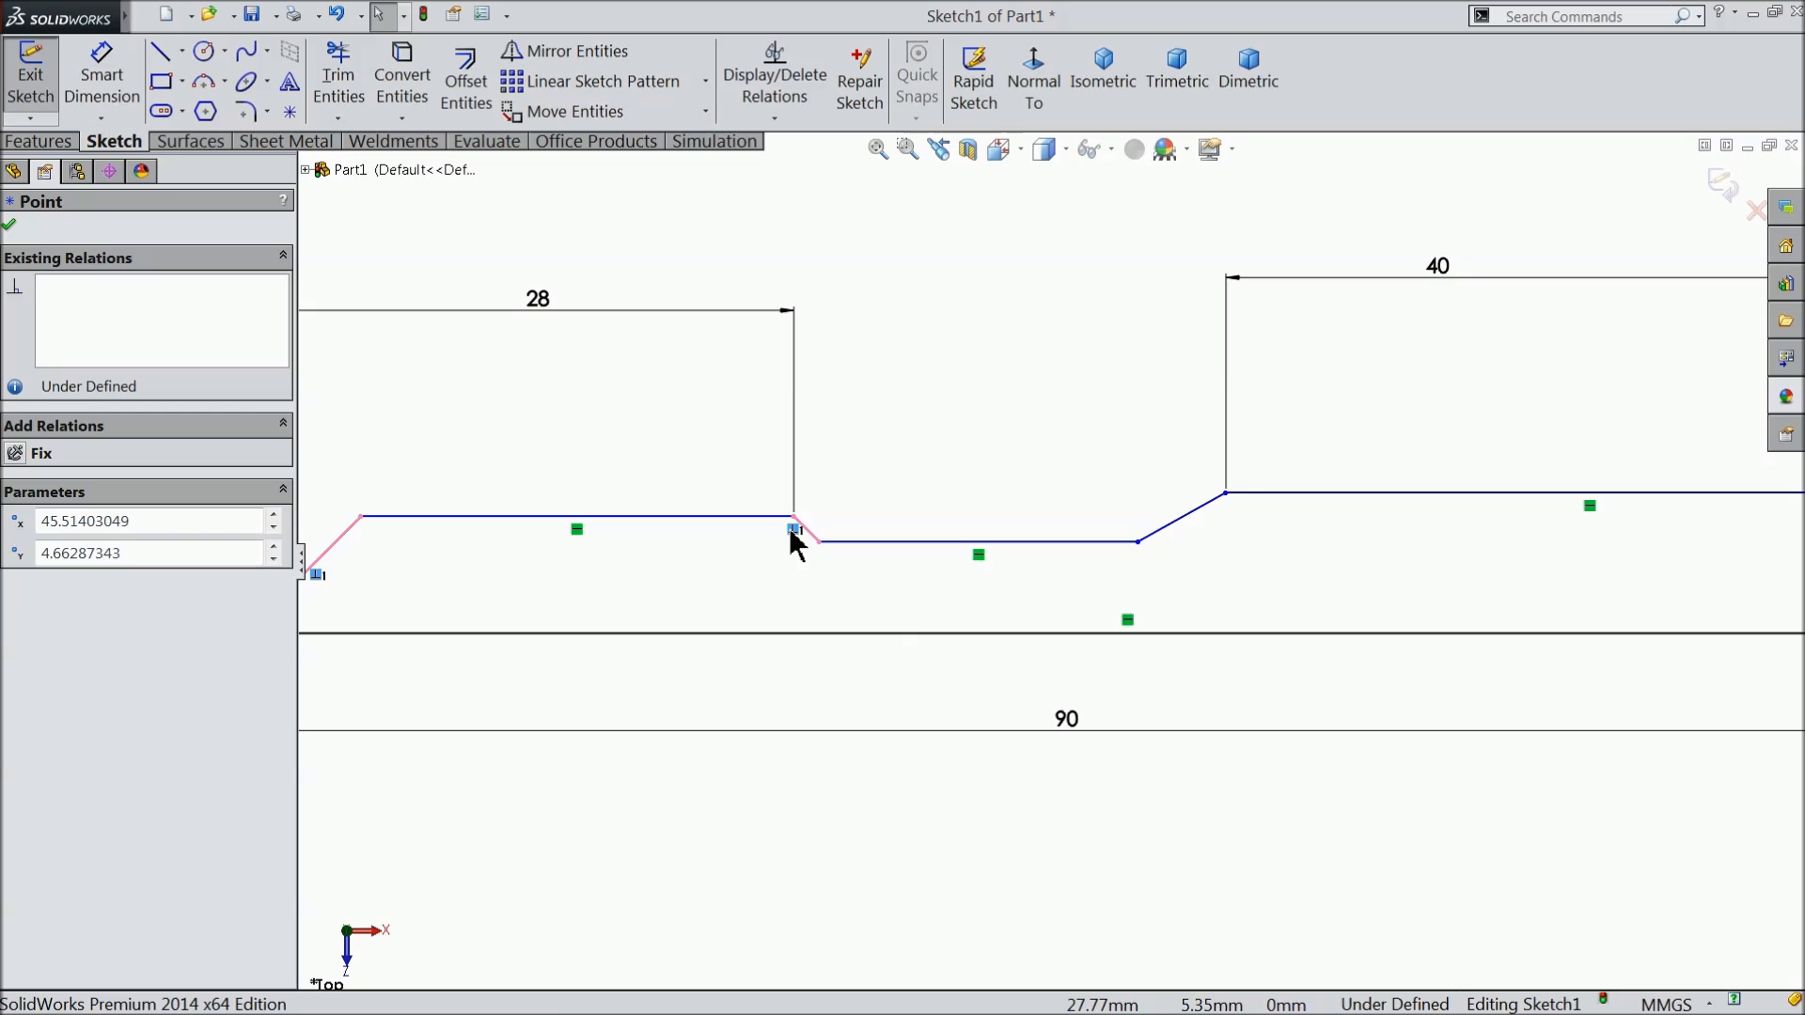
pyautogui.scroll(2, 1062, 574)
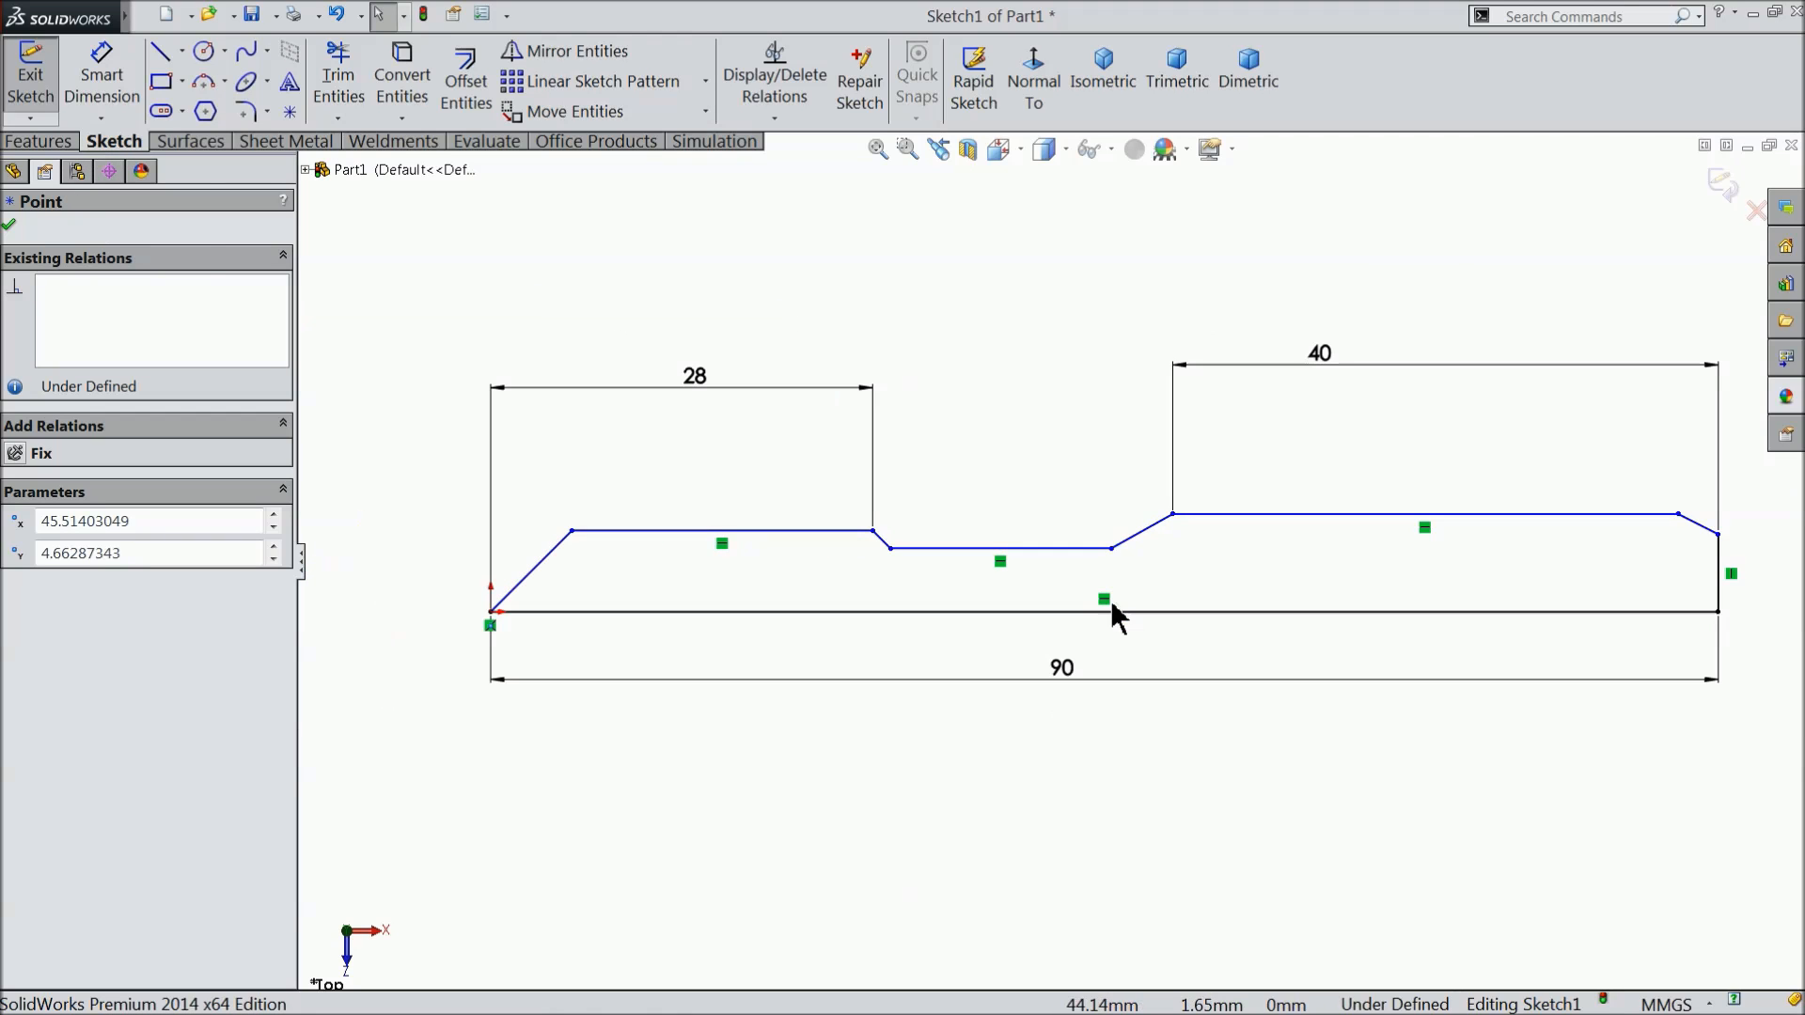
pyautogui.scroll(-1, 1684, 524)
# Dimension the vertical edge at the profile's right end to 3 mm.
pyautogui.click(94, 80)
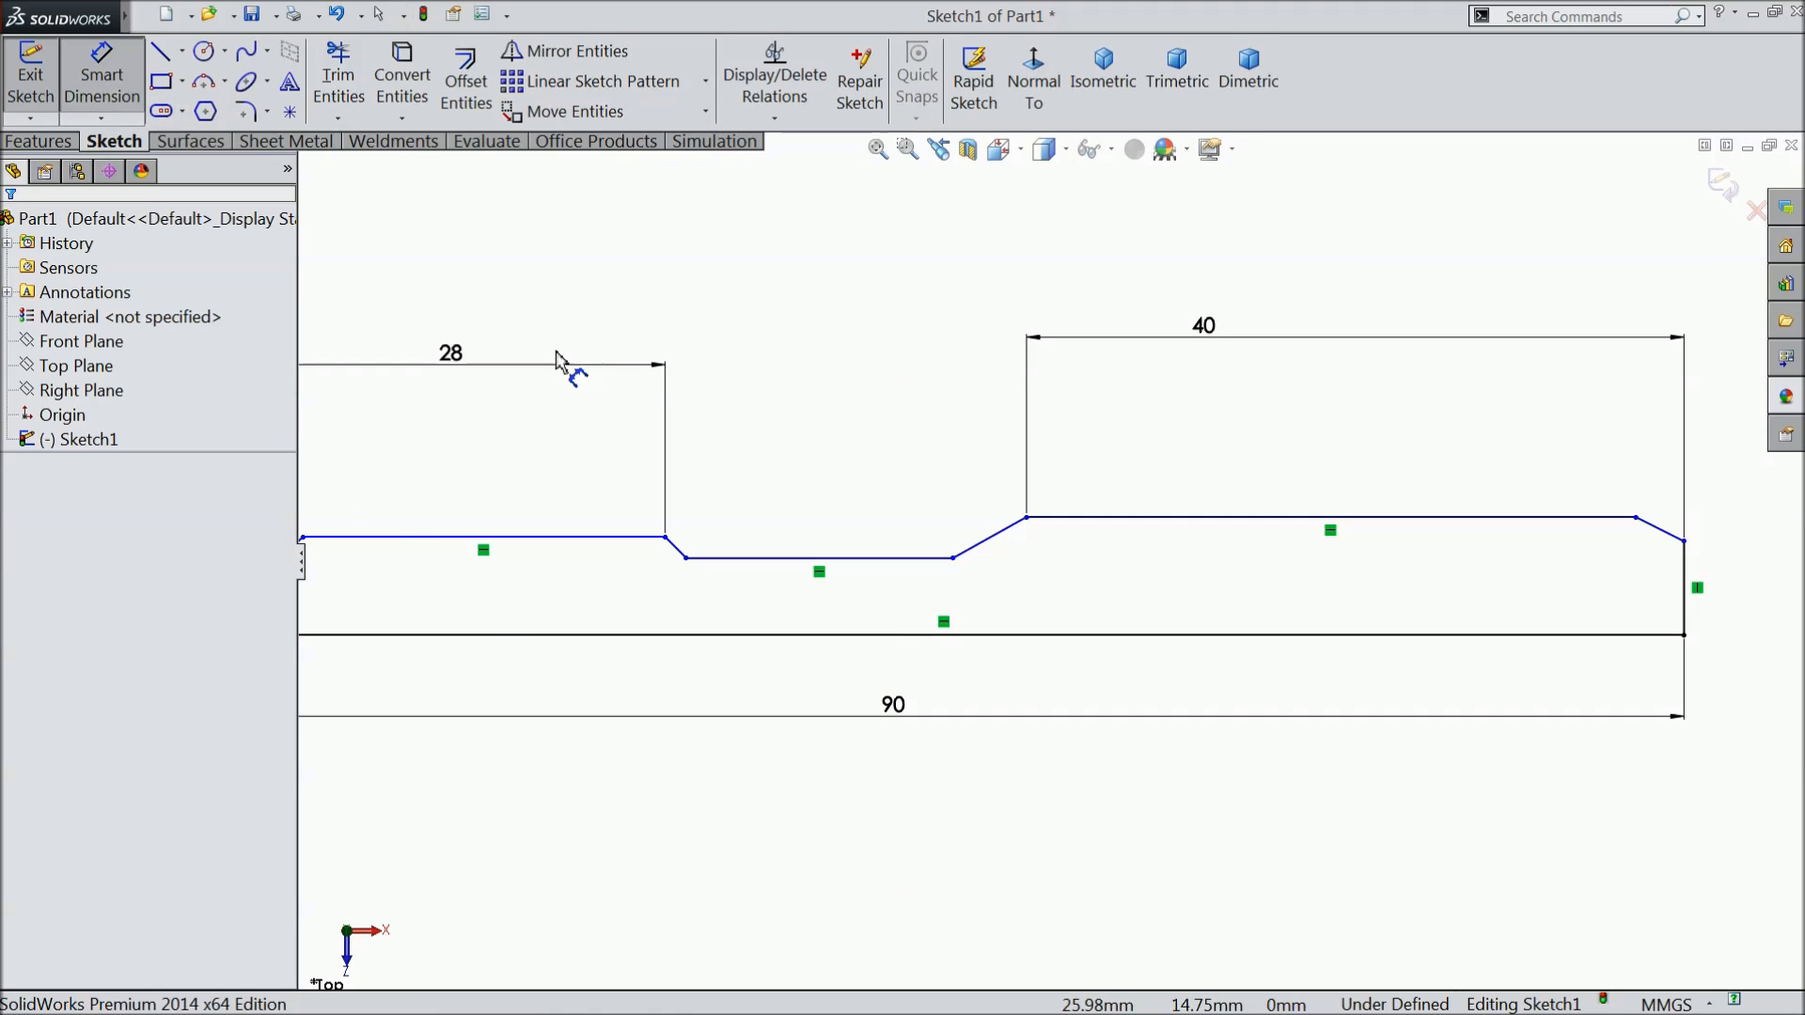
pyautogui.scroll(1, 806, 516)
pyautogui.click(1578, 598)
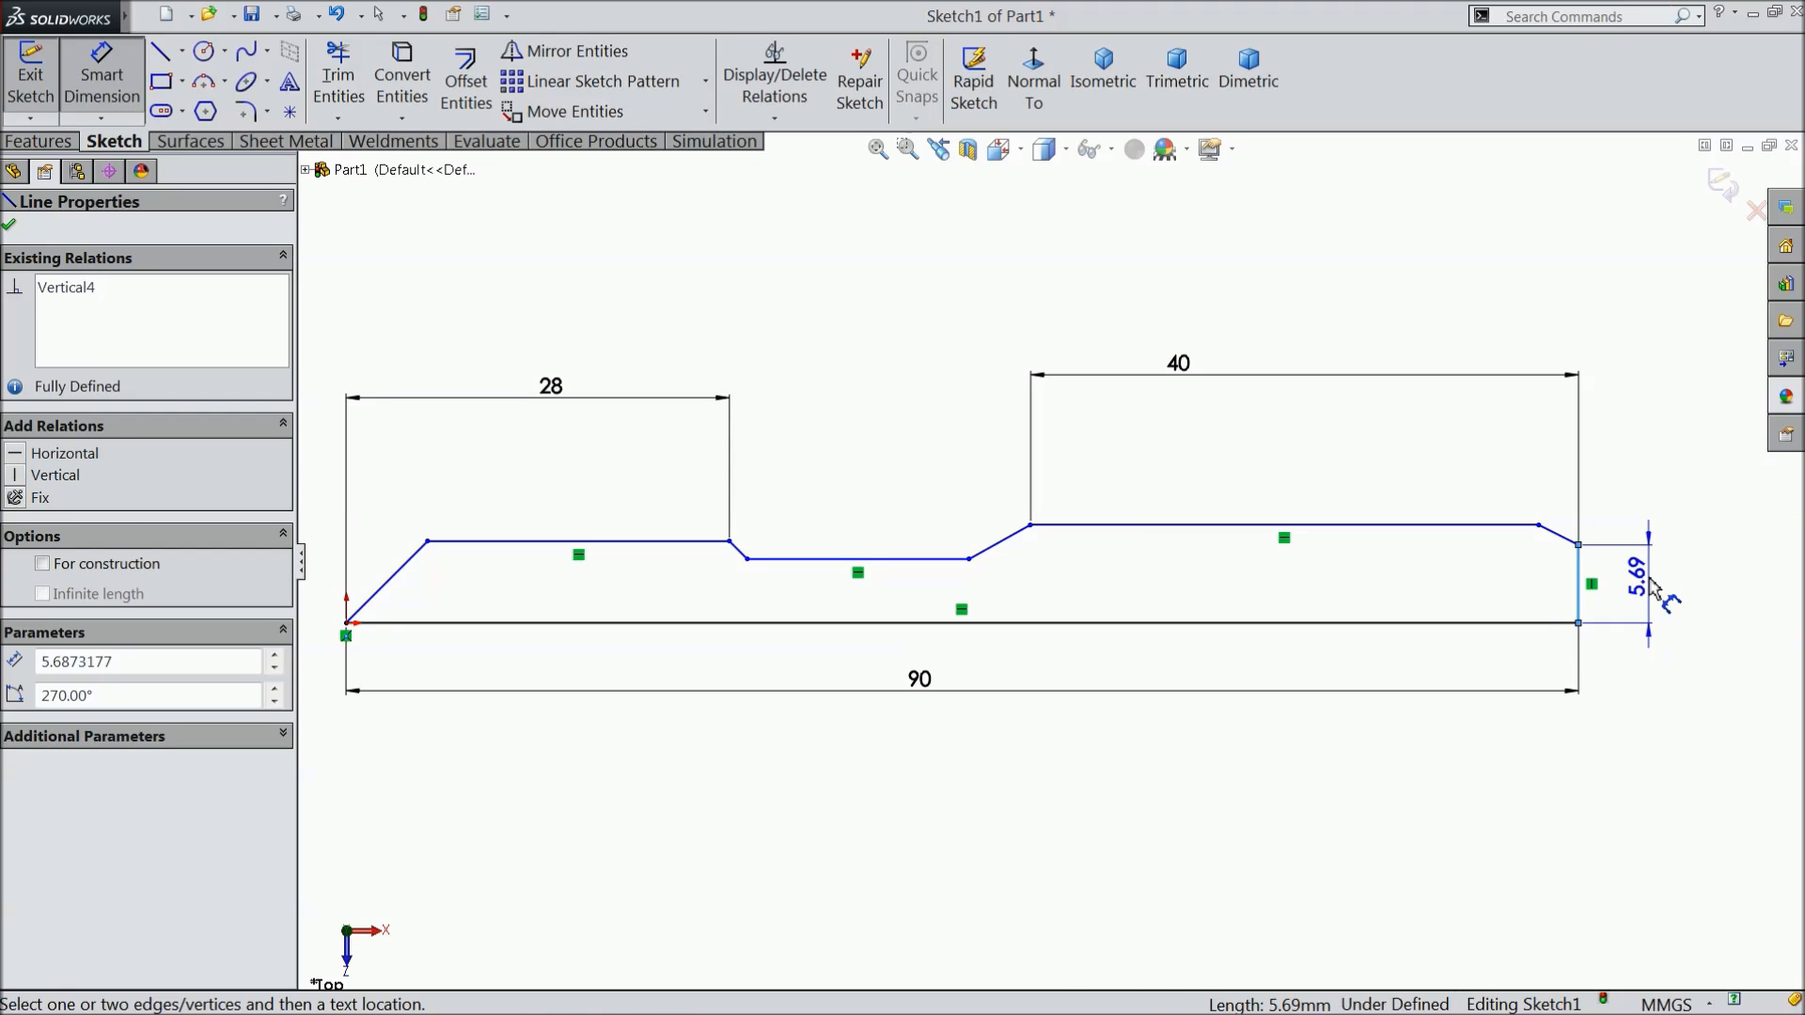
pyautogui.click(1652, 583)
pyautogui.write('3')
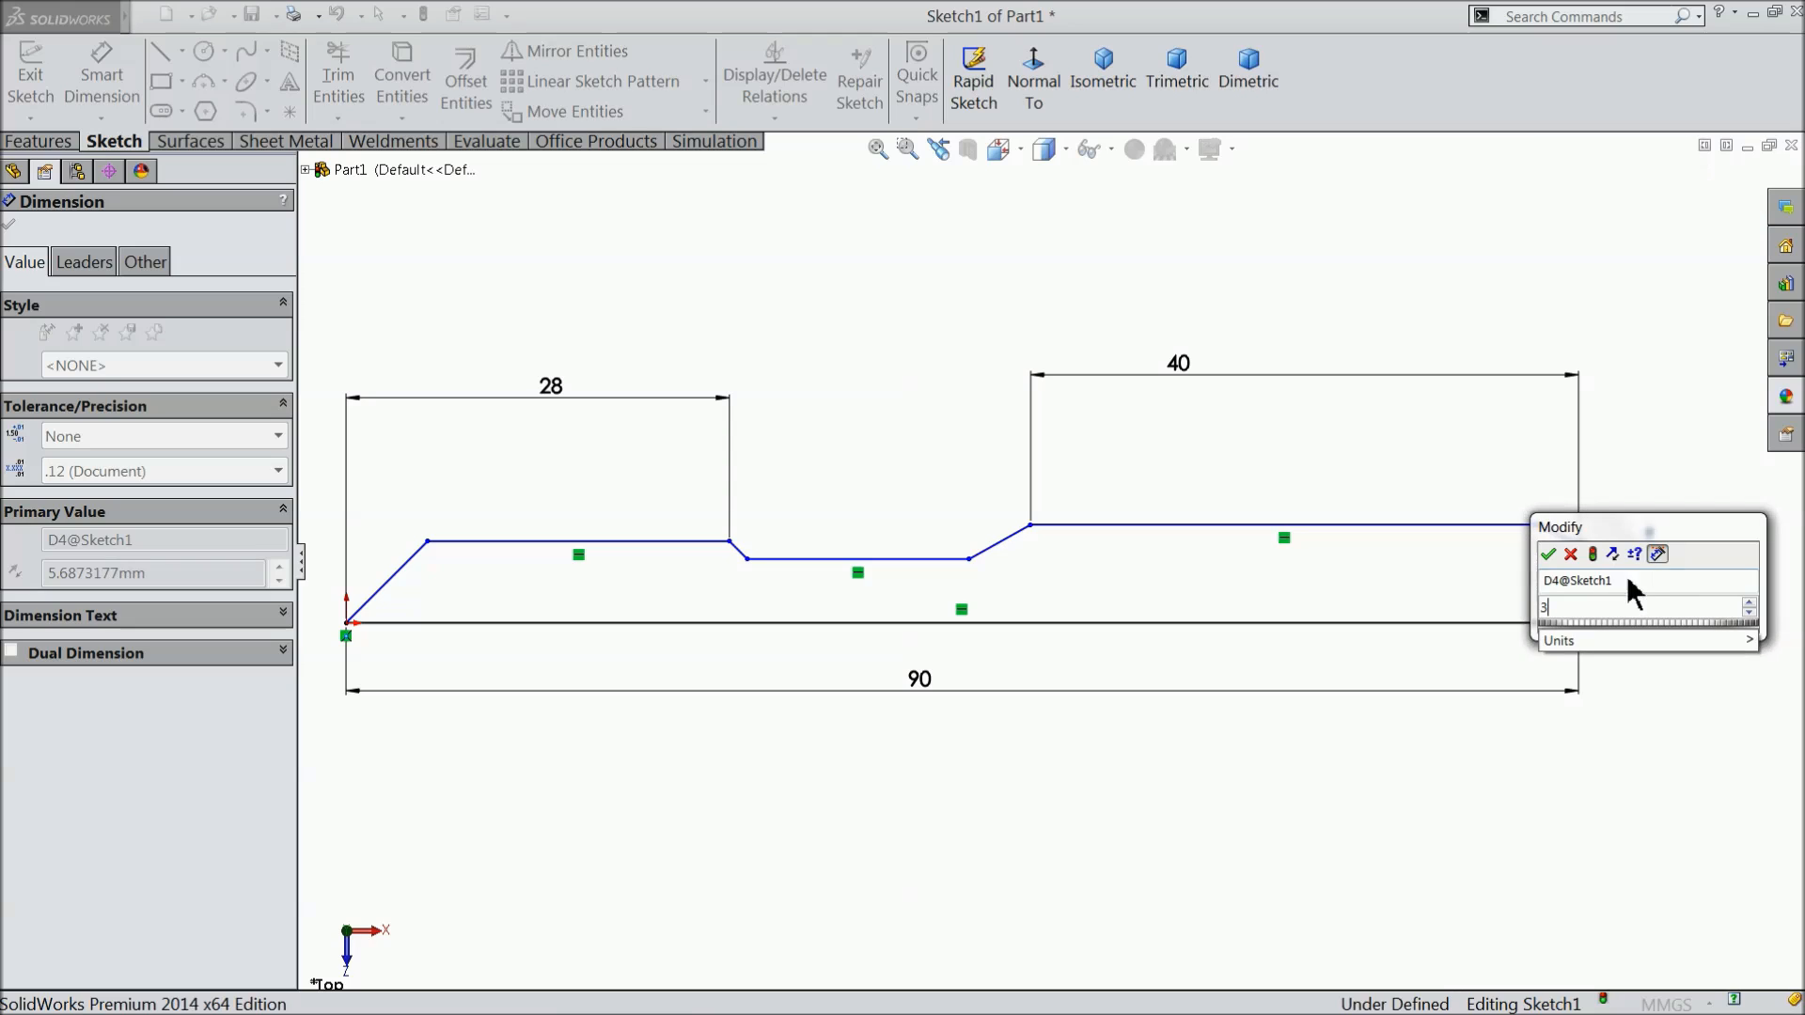
pyautogui.click(1549, 554)
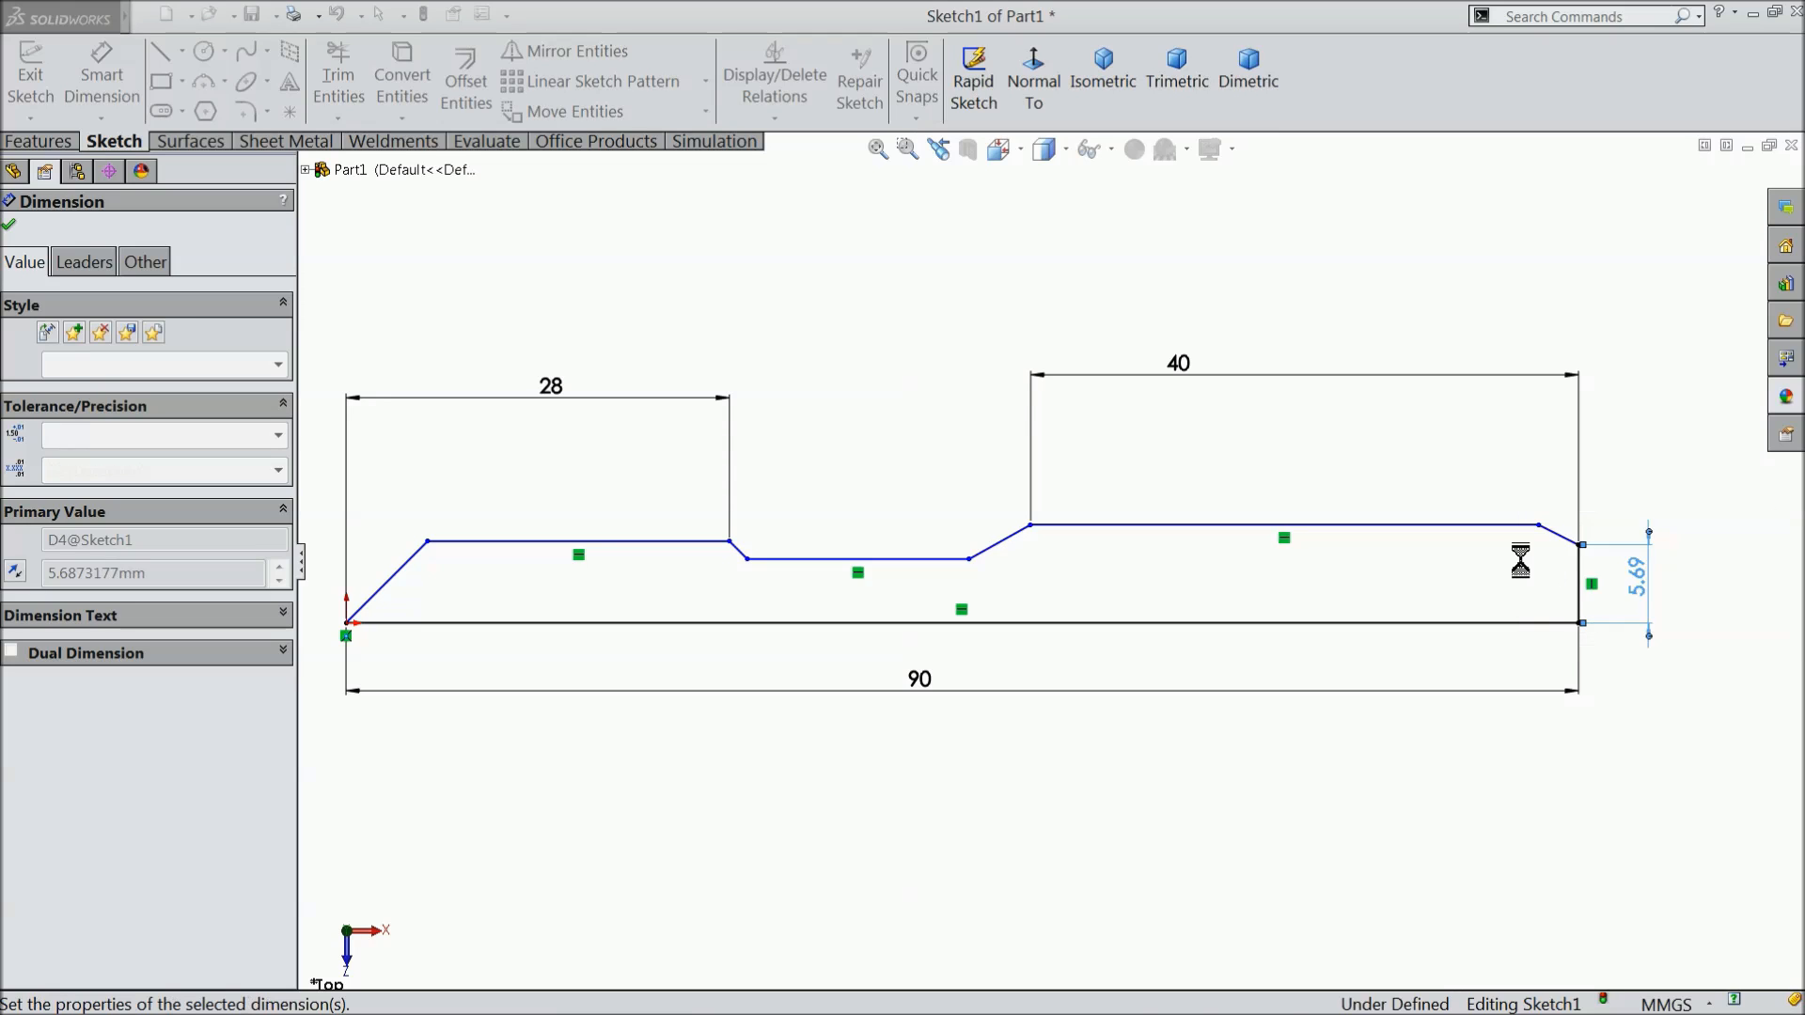
# Dimension the height of the upper right edge above the profile's long base line as 5.5 mm.
pyautogui.click(1234, 527)
pyautogui.click(1236, 624)
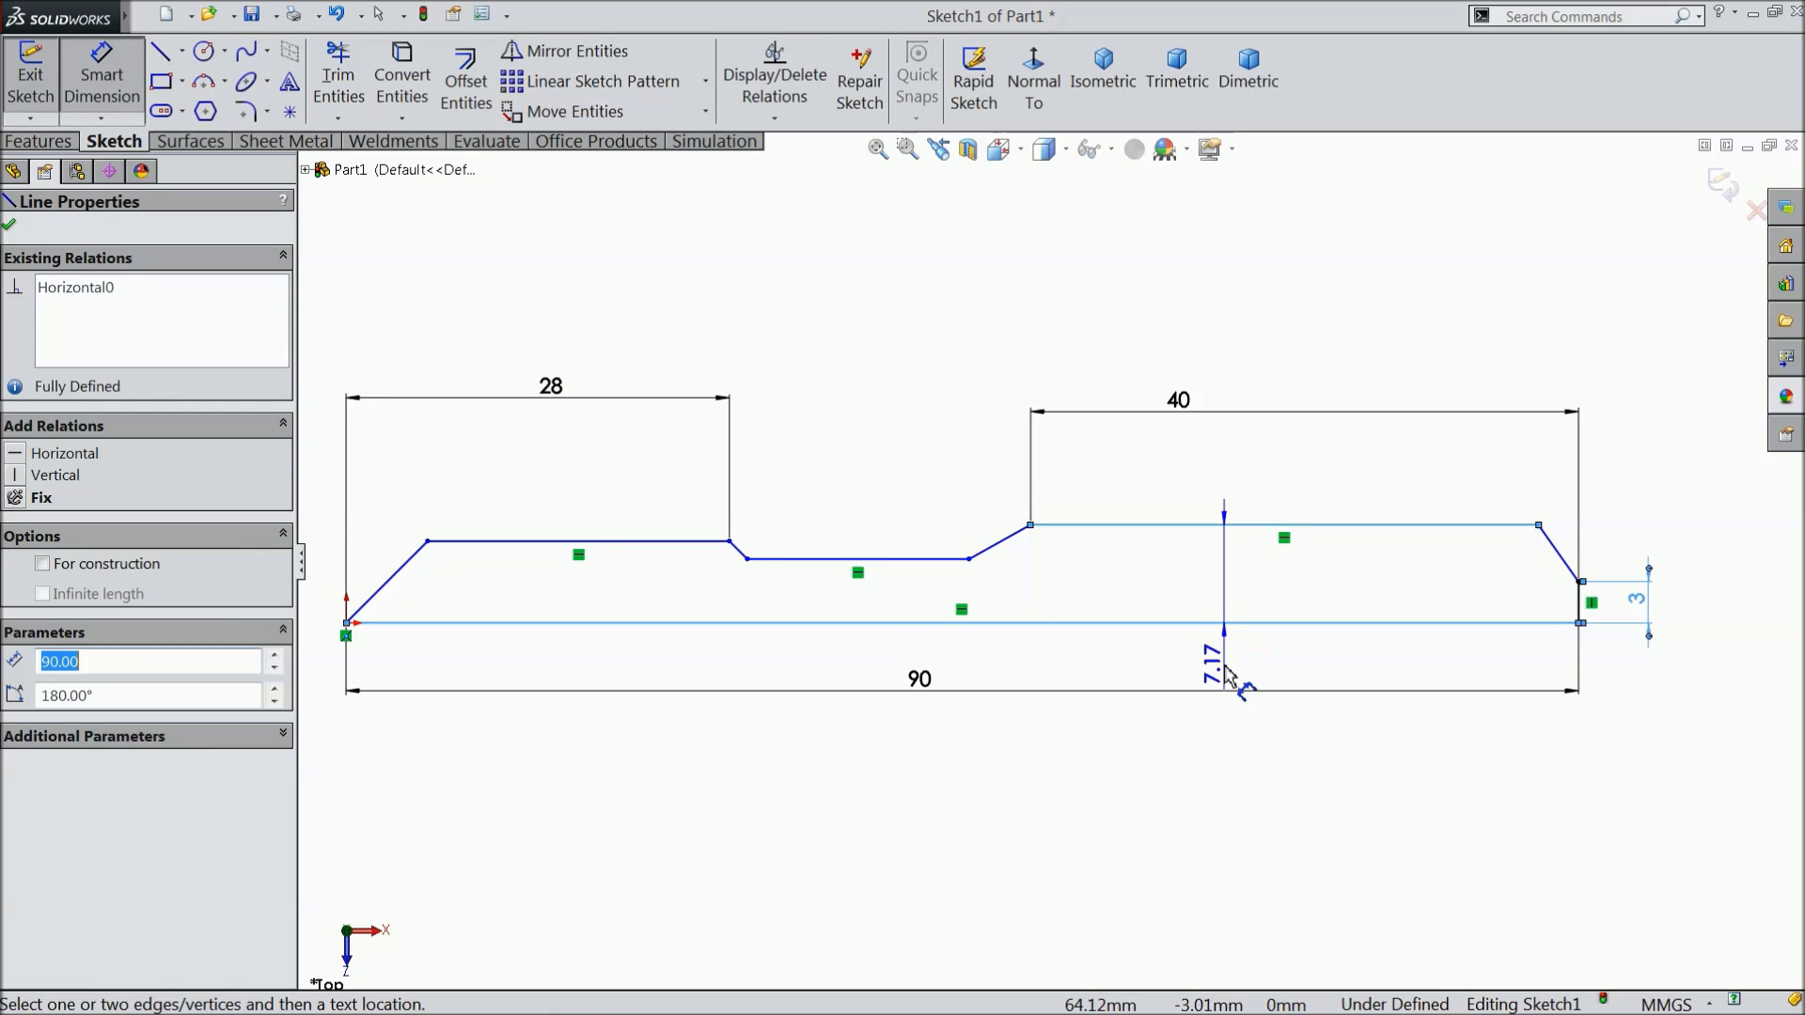
pyautogui.click(1227, 672)
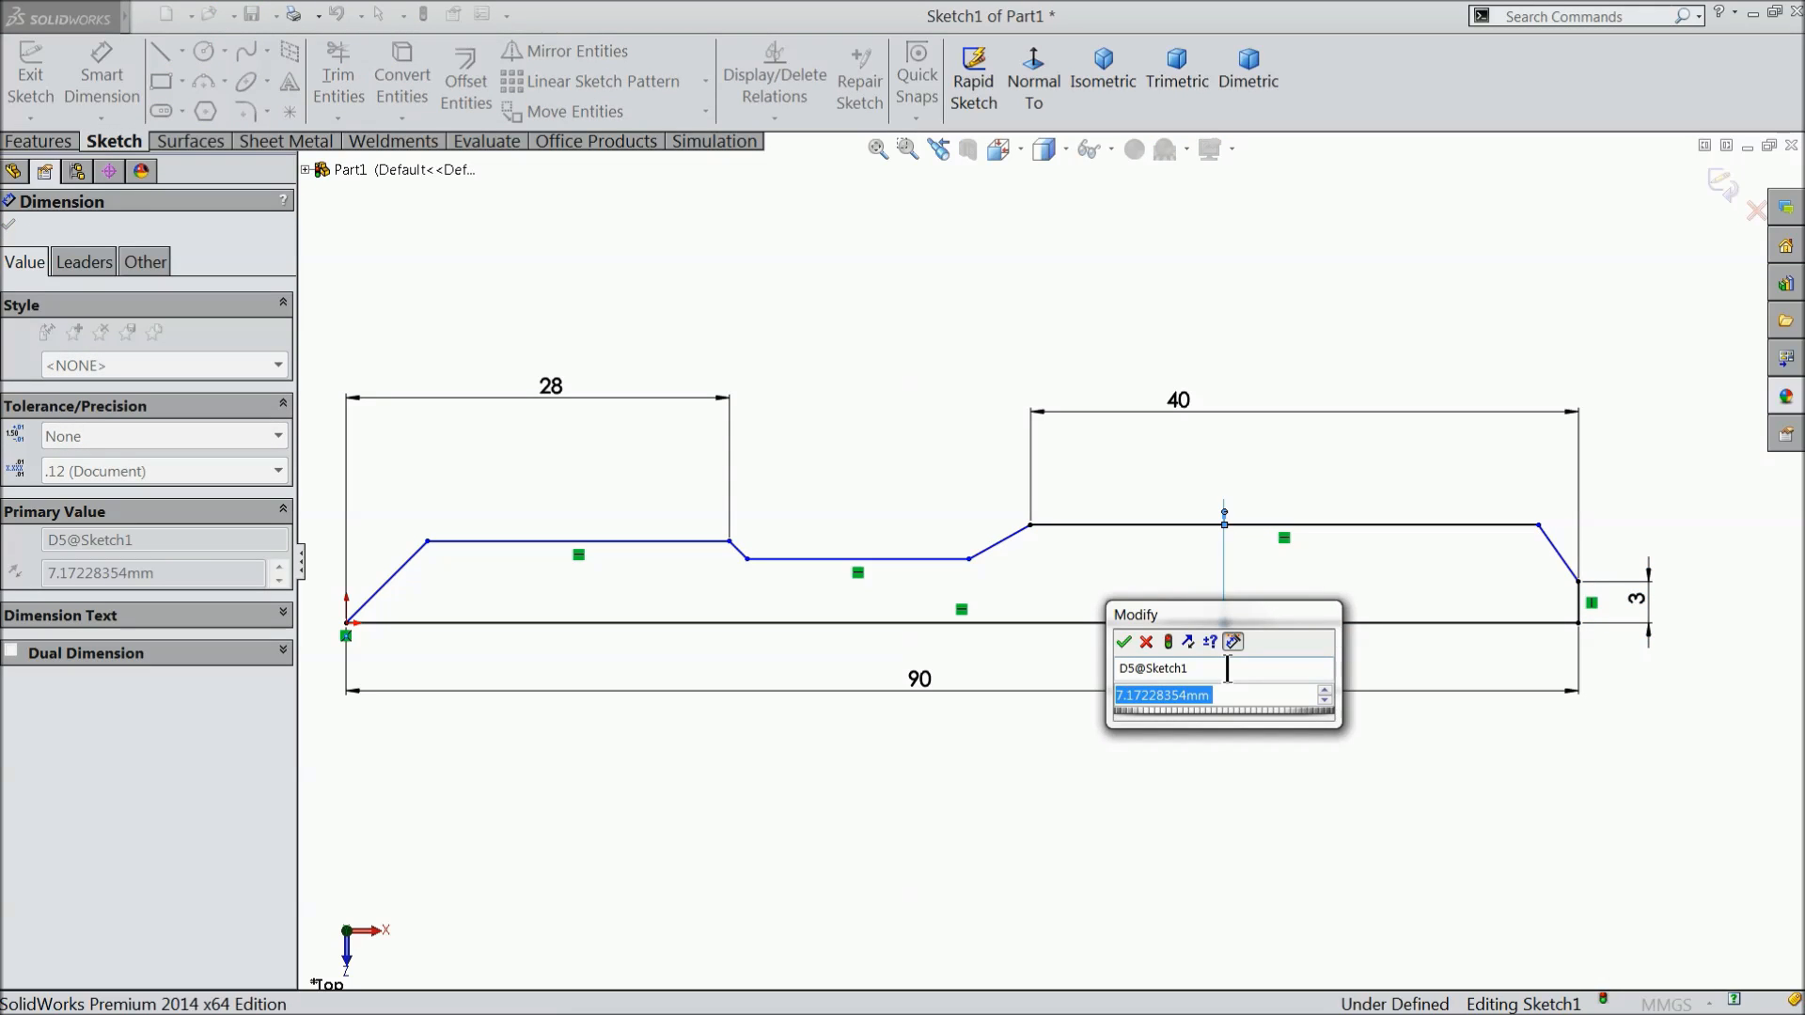
pyautogui.write('5.')
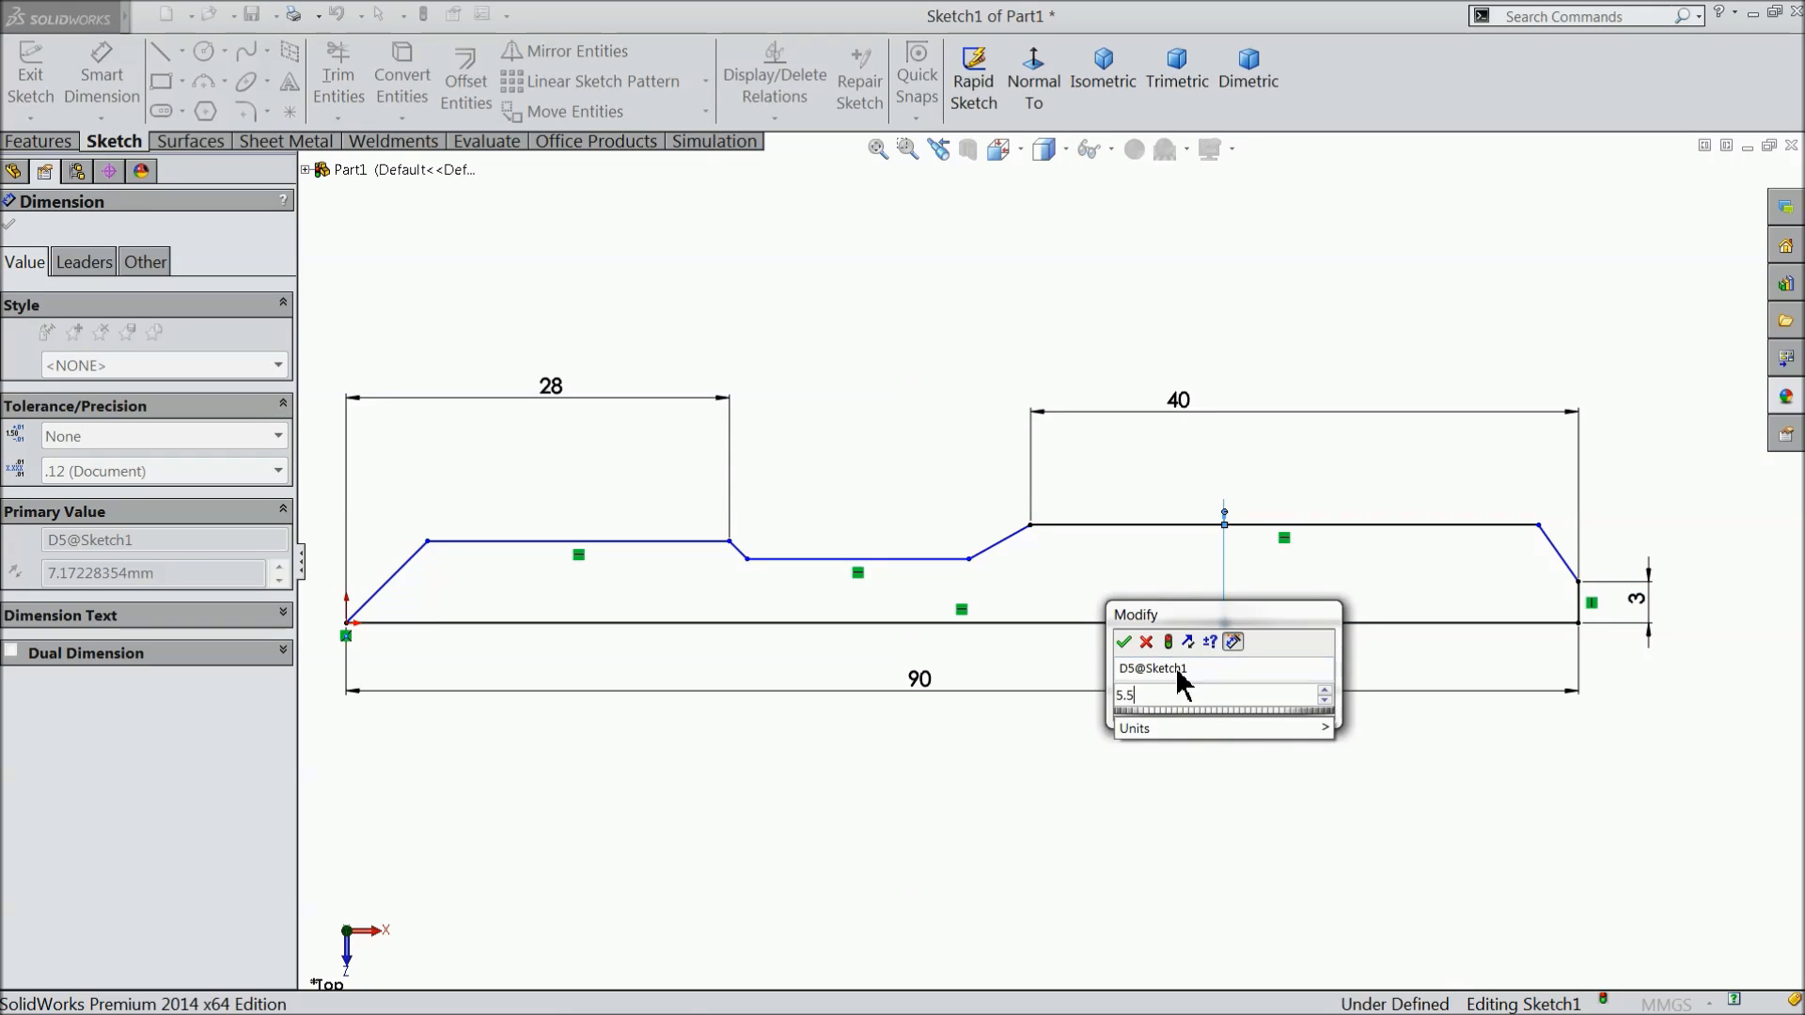
pyautogui.write('5')
pyautogui.click(1123, 642)
# Dimension the height of the upper left edge above the base line as 5 mm.
pyautogui.scroll(2, 1001, 675)
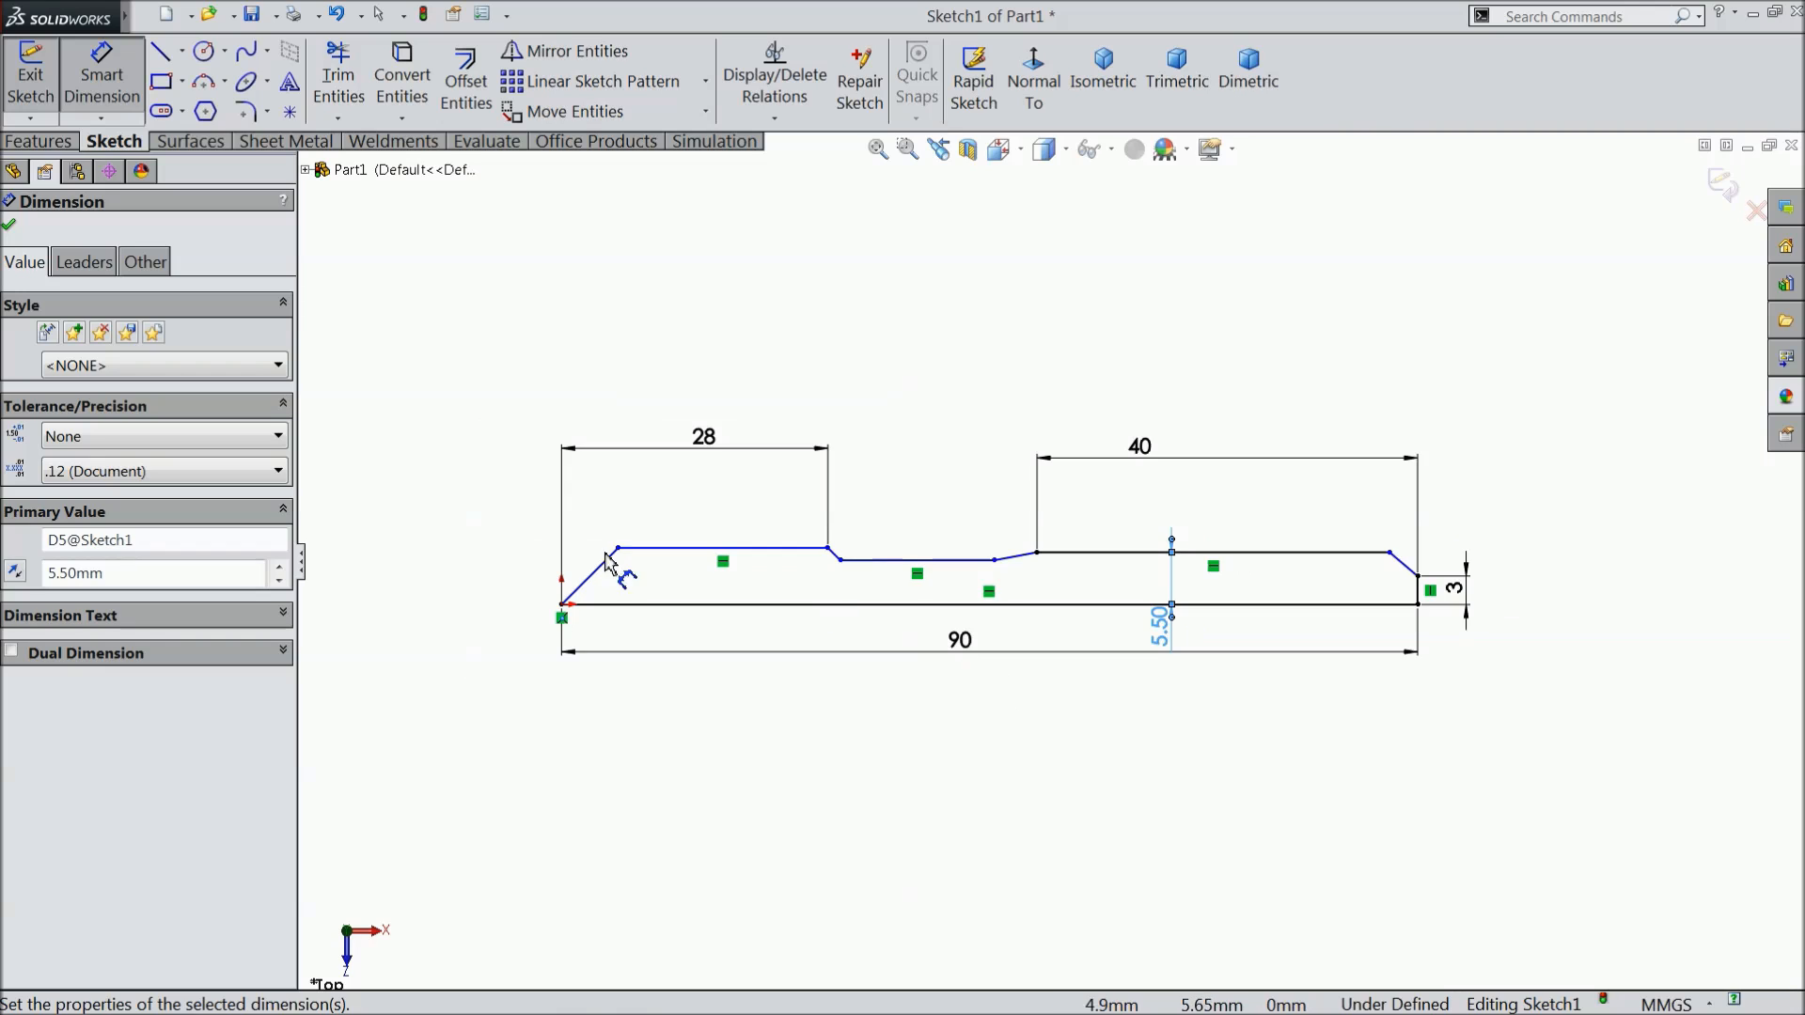
pyautogui.click(687, 604)
pyautogui.click(658, 548)
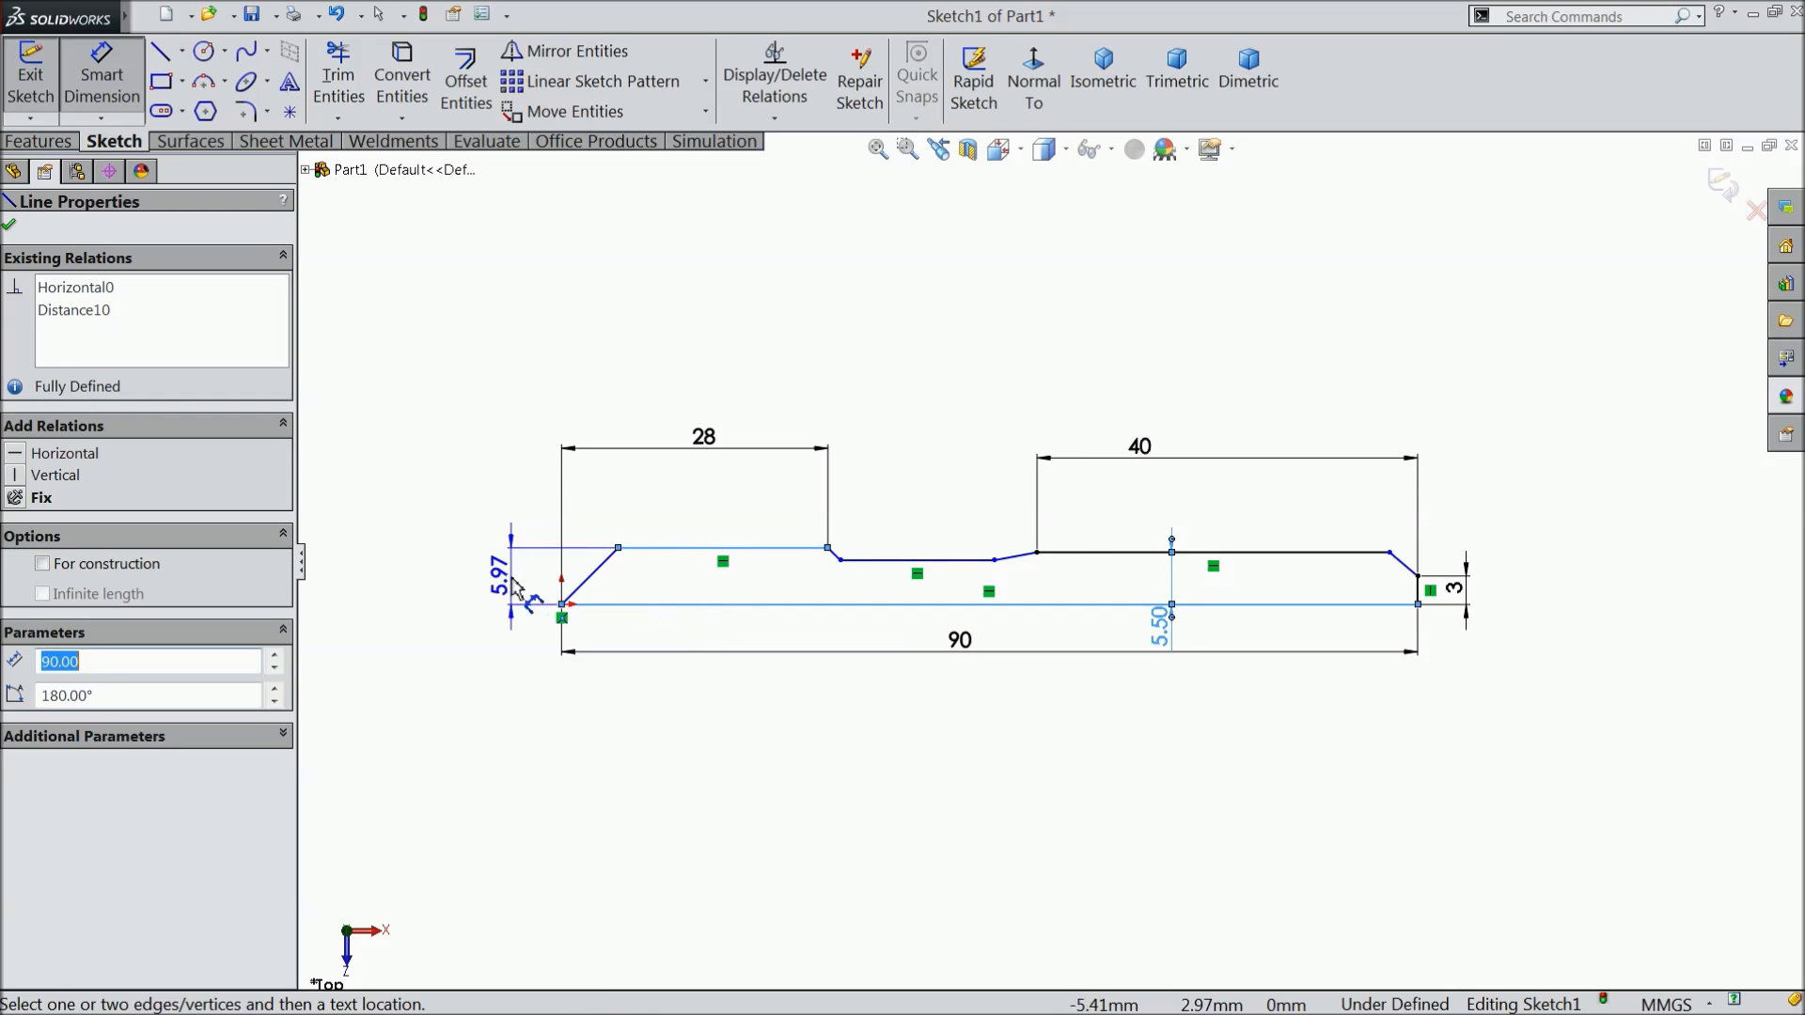
pyautogui.click(507, 584)
pyautogui.write('5')
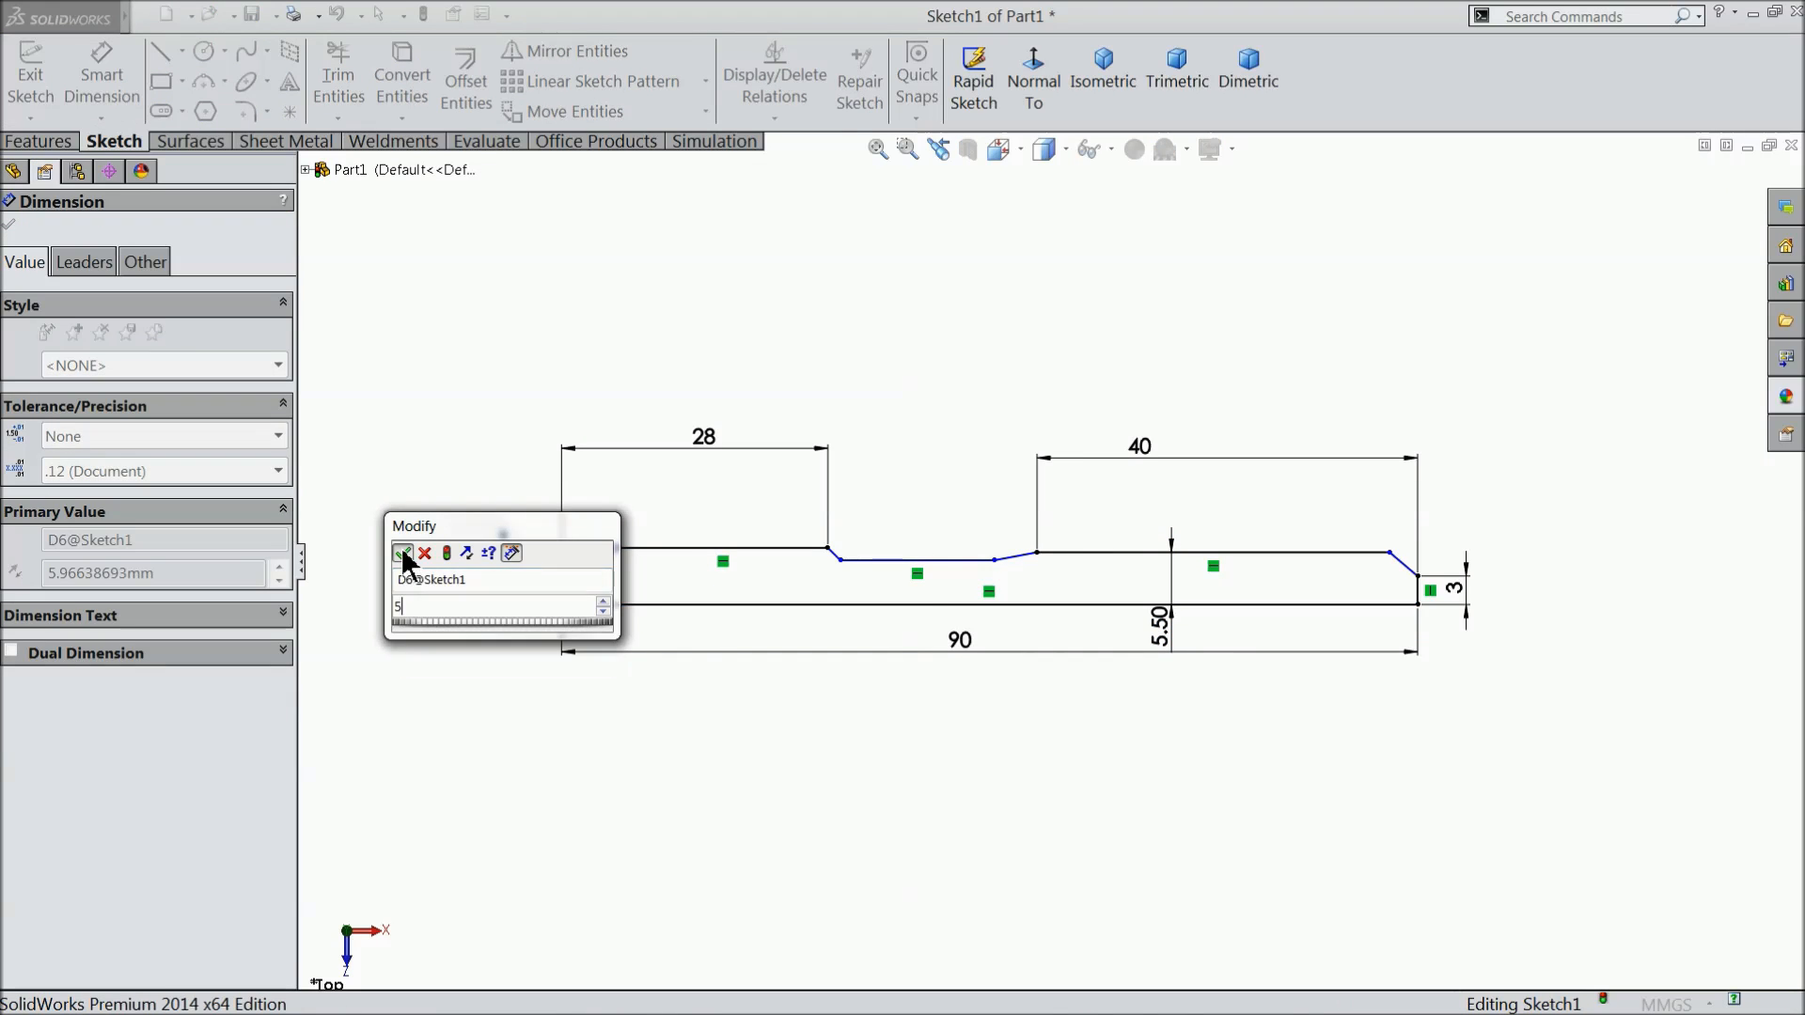
pyautogui.click(403, 547)
# Dimension the height of the recessed middle edge above the base line as 3.75 mm.
pyautogui.scroll(3, 912, 592)
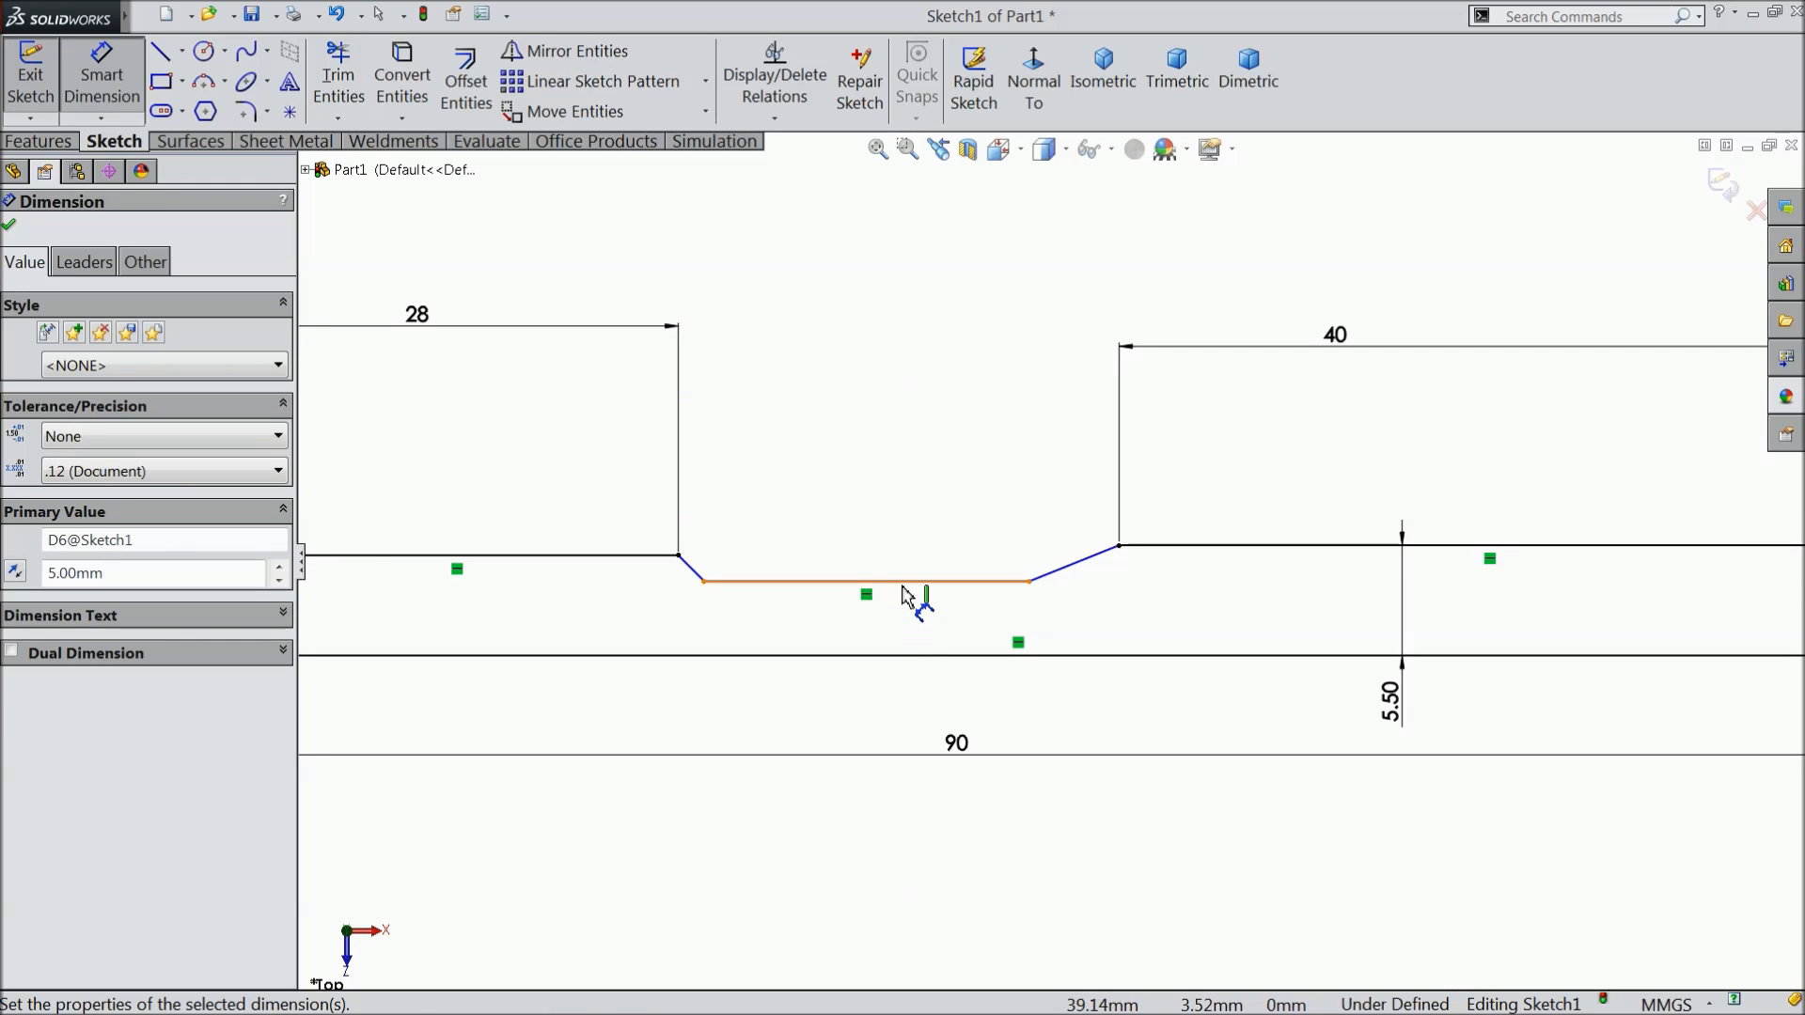
pyautogui.click(905, 583)
pyautogui.click(884, 656)
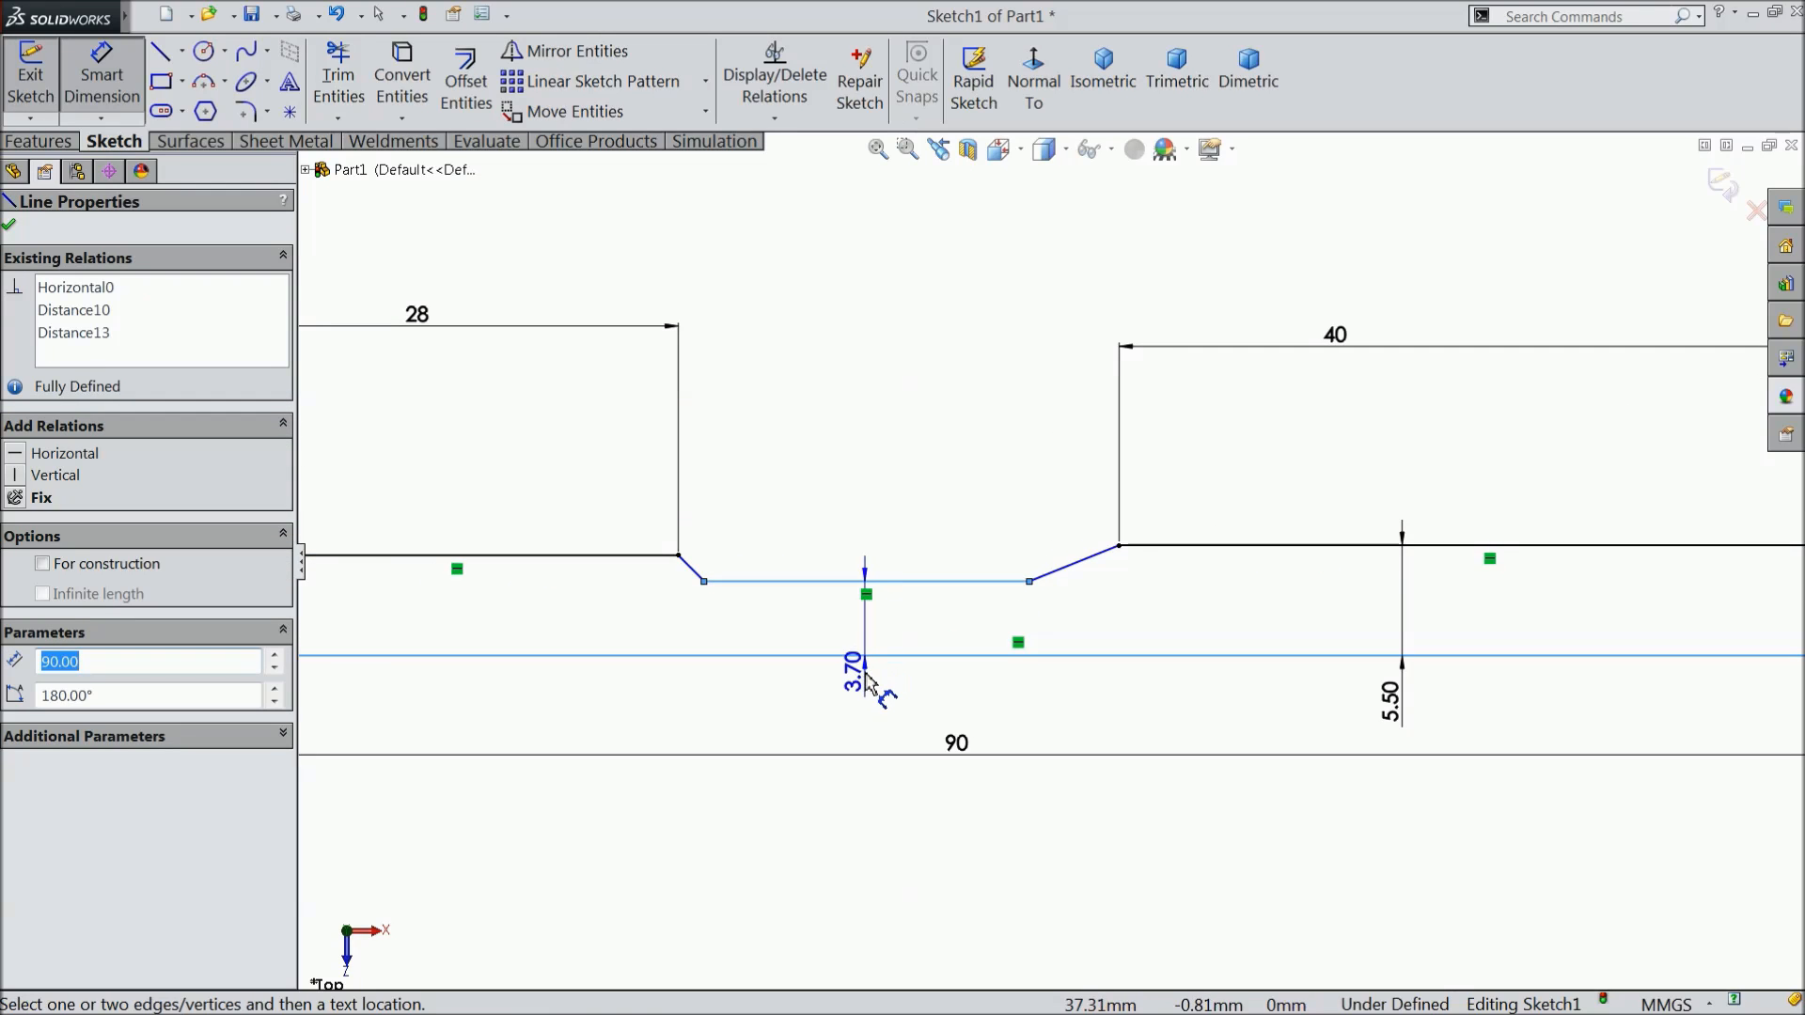
pyautogui.click(869, 705)
pyautogui.write('3.')
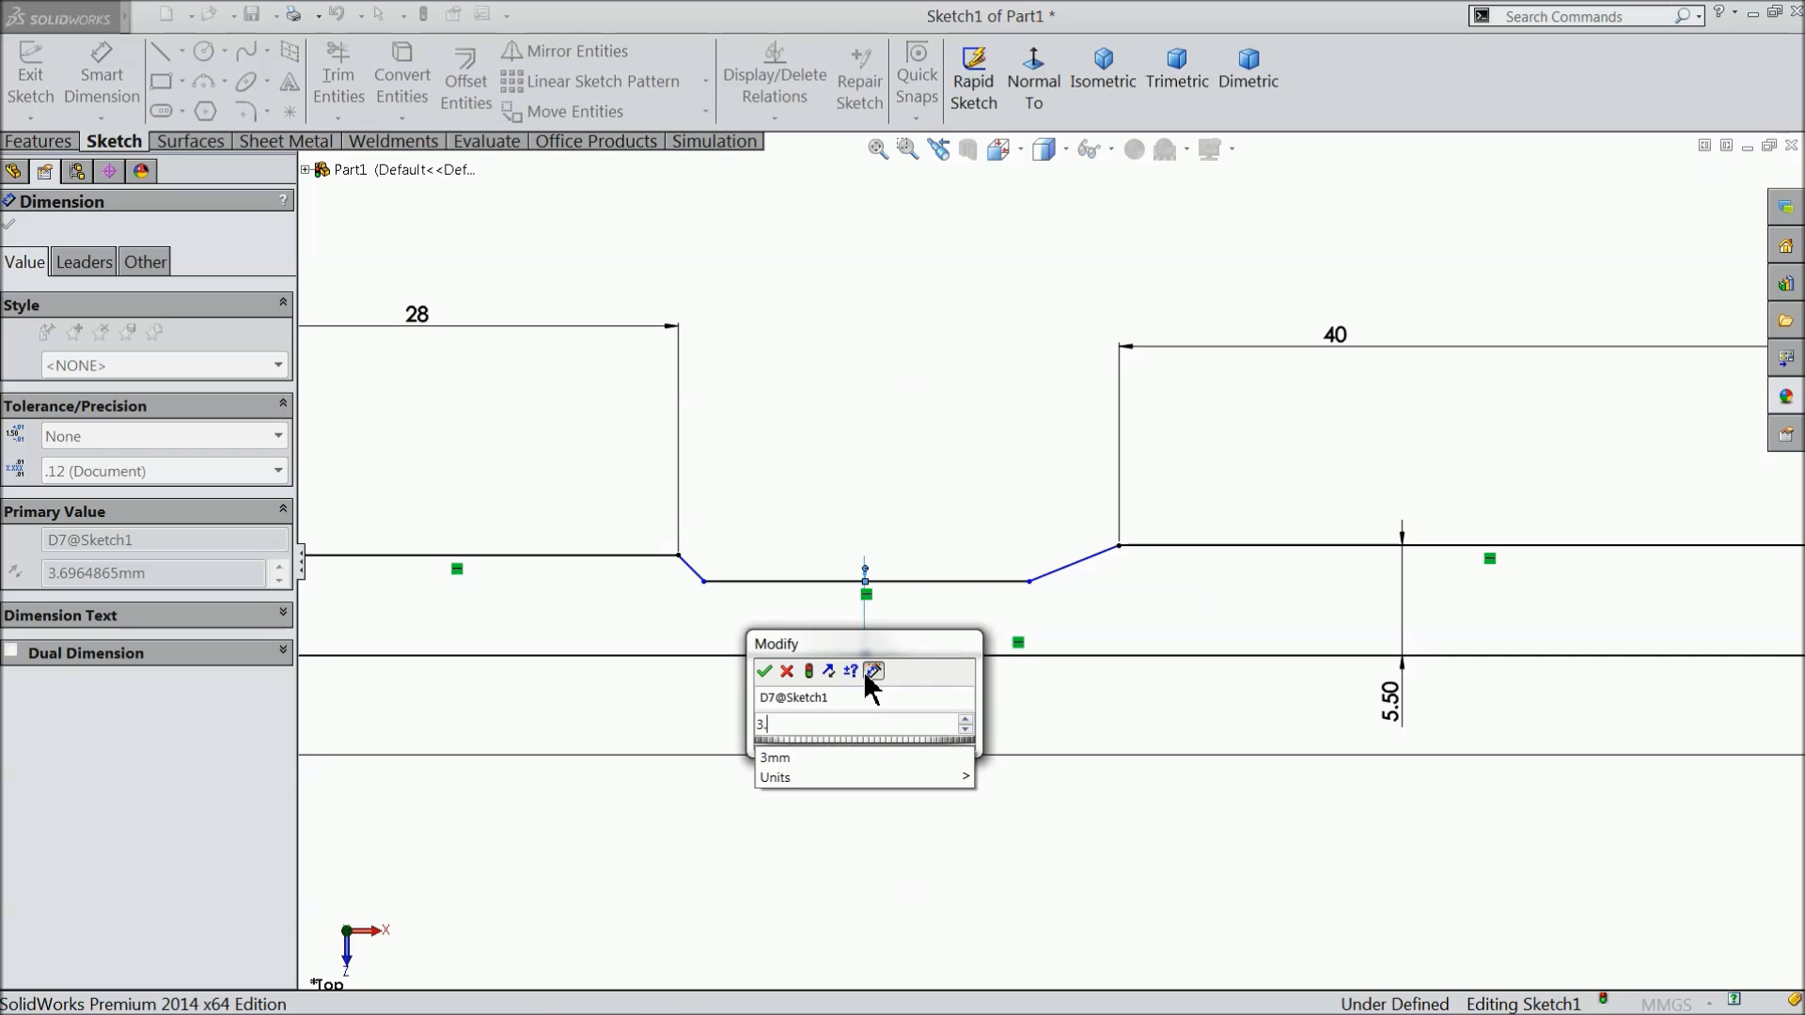
pyautogui.write('75')
pyautogui.click(763, 671)
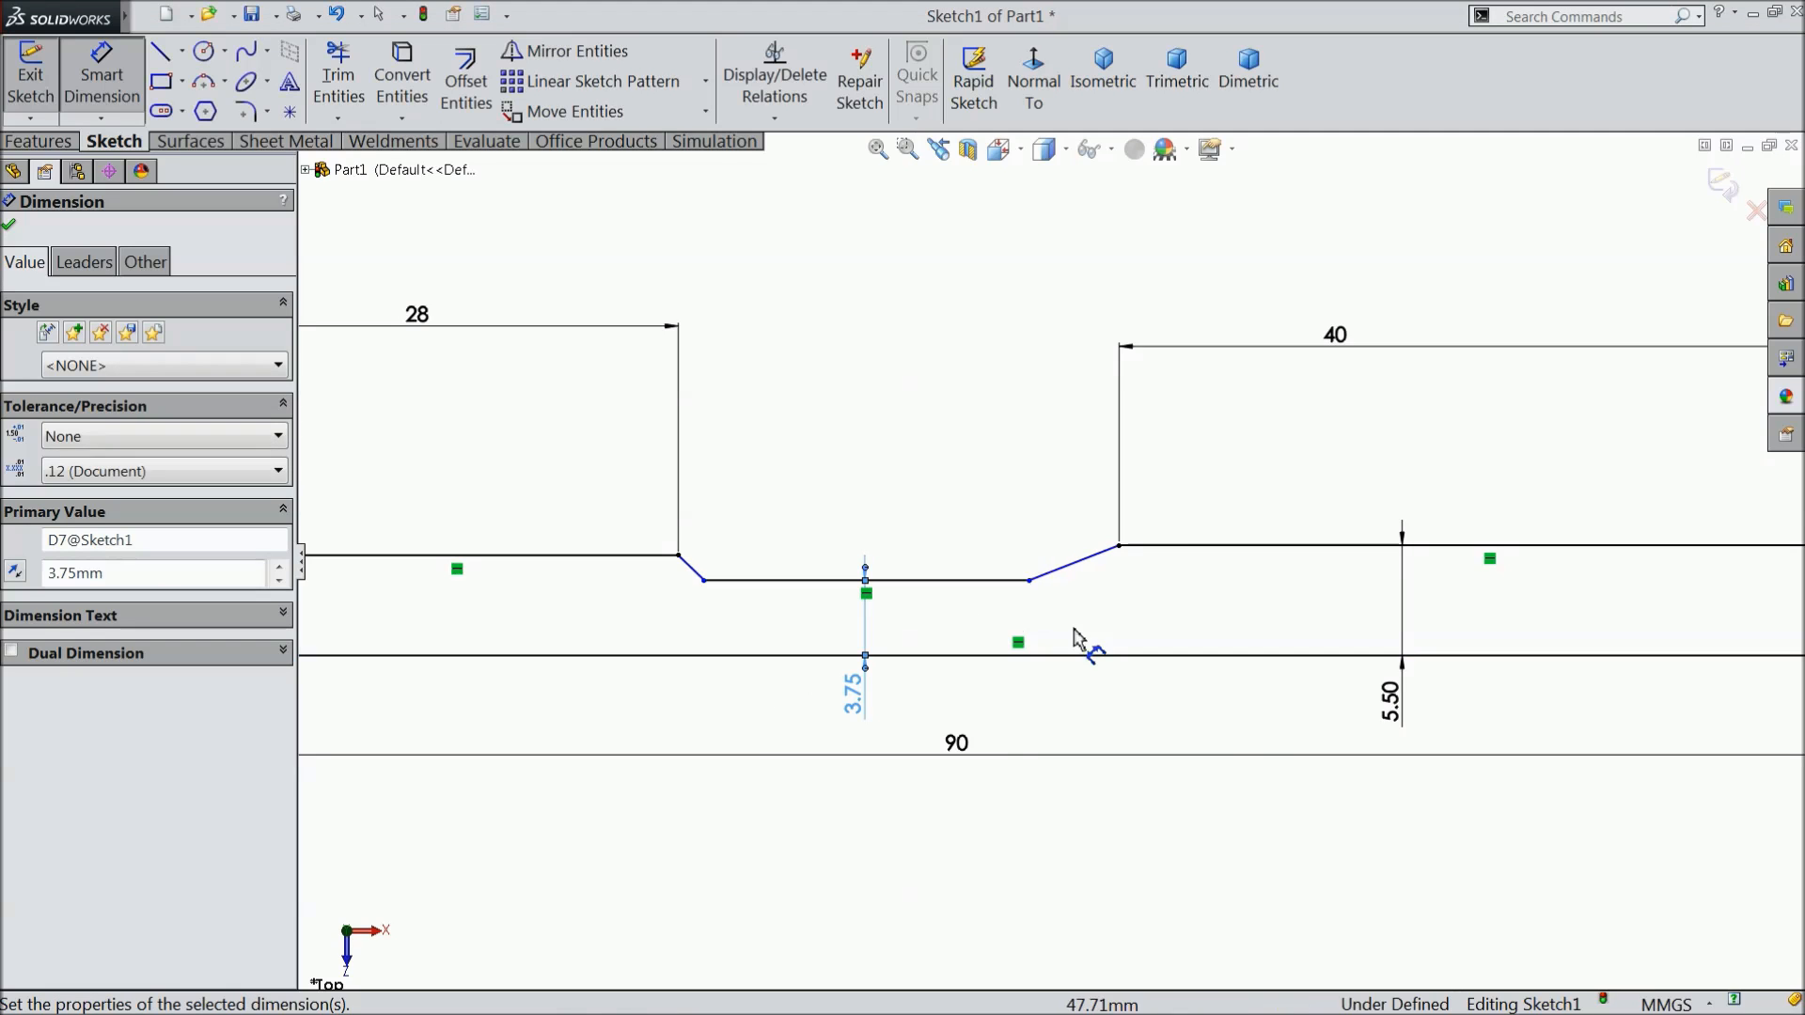
# Dimension the angle between the recessed middle edge and the slope rising to the 40 mm section as 30 degrees.
pyautogui.click(1079, 566)
pyautogui.click(1004, 580)
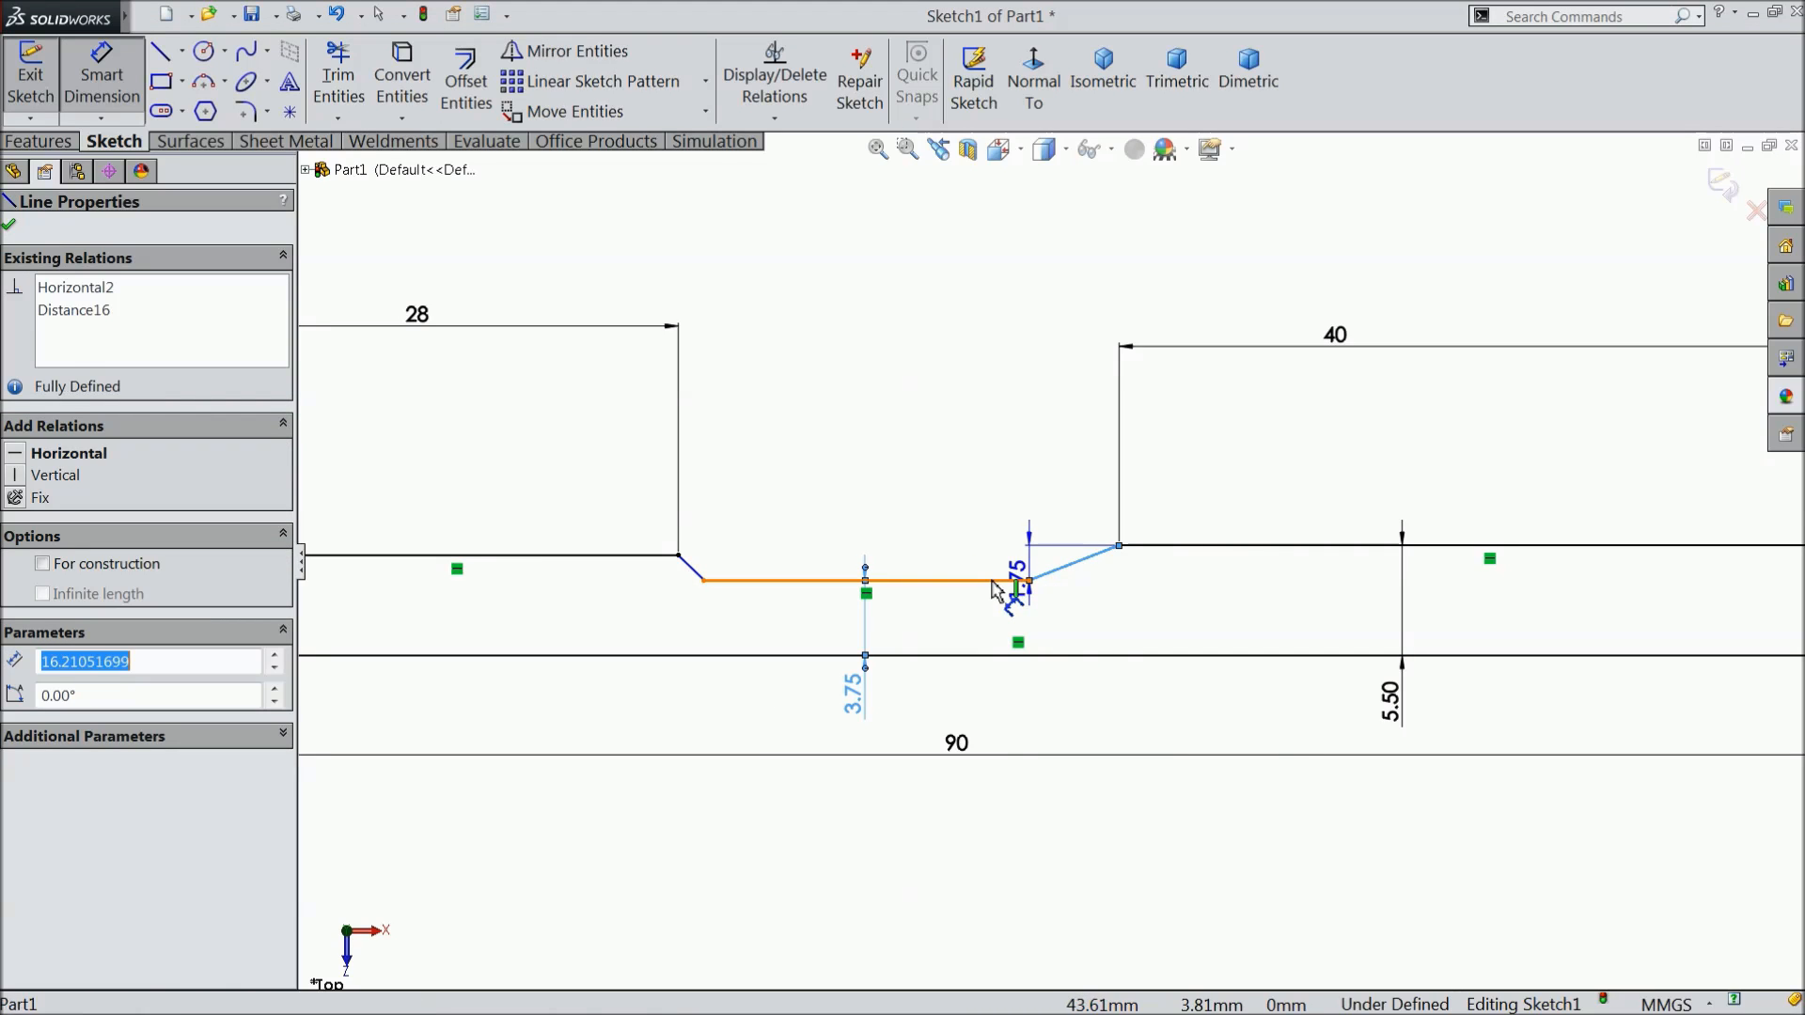
pyautogui.click(1220, 510)
pyautogui.write('30')
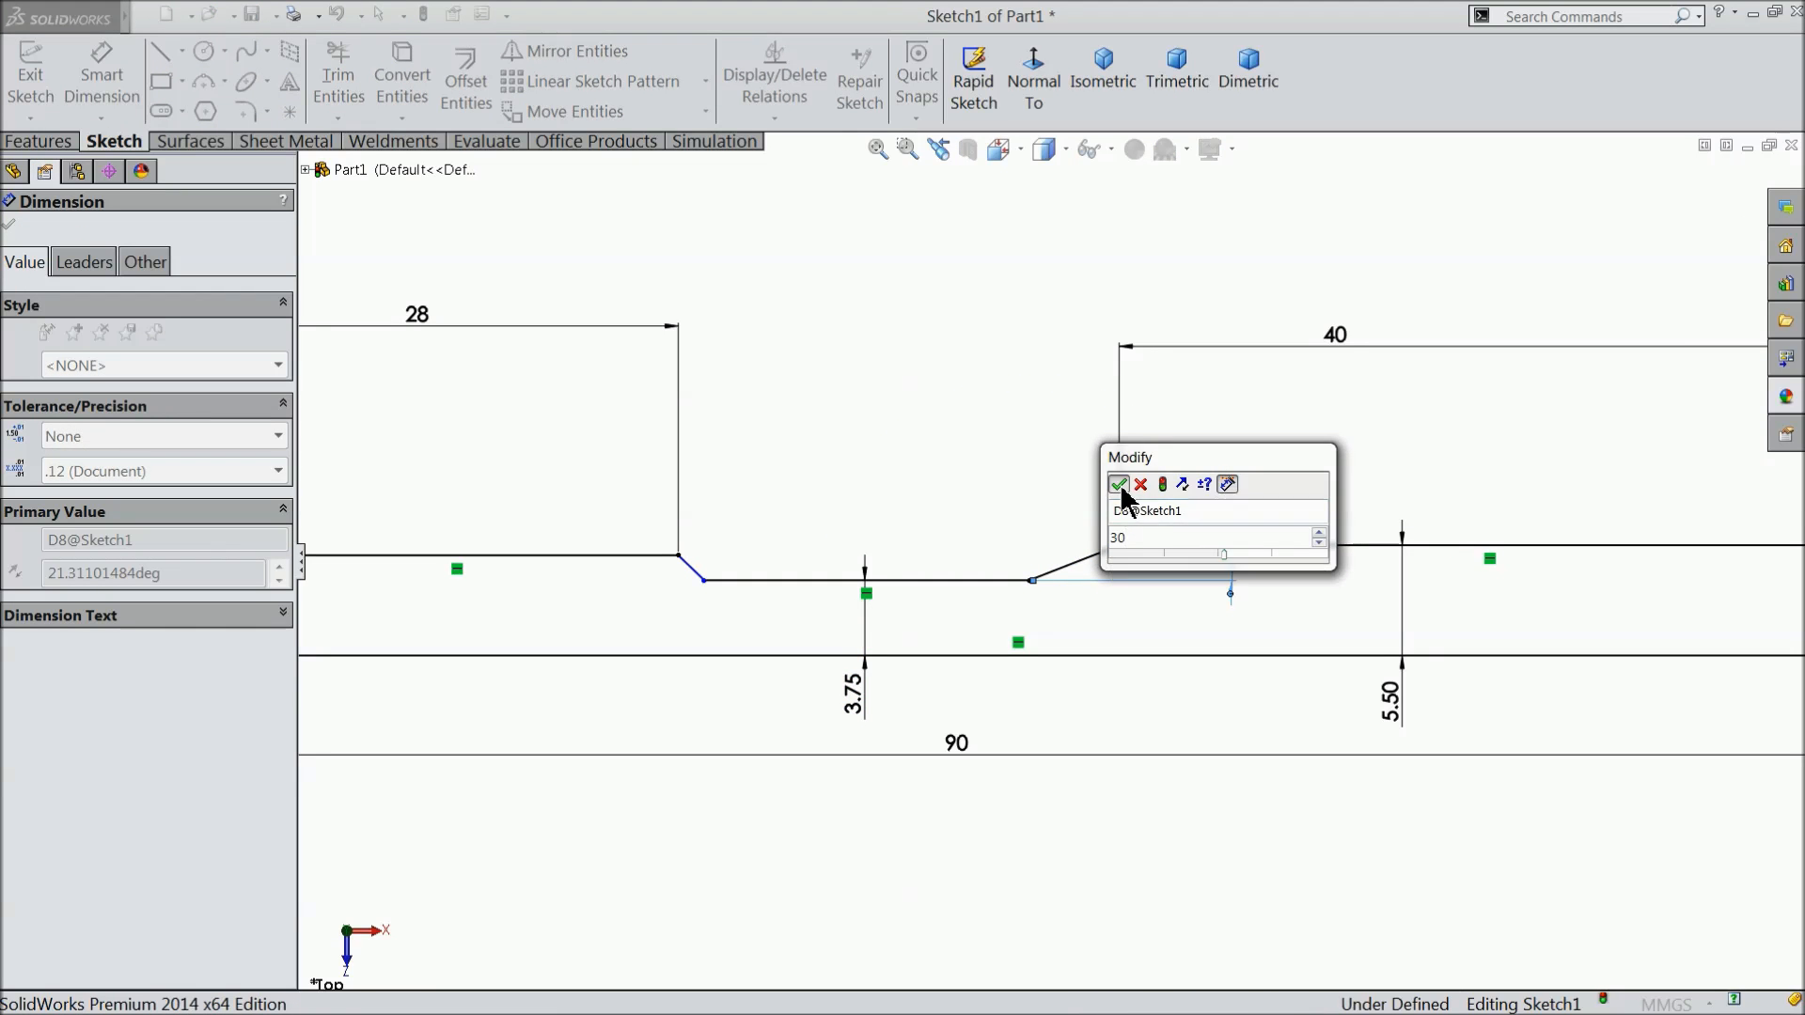
pyautogui.click(1118, 486)
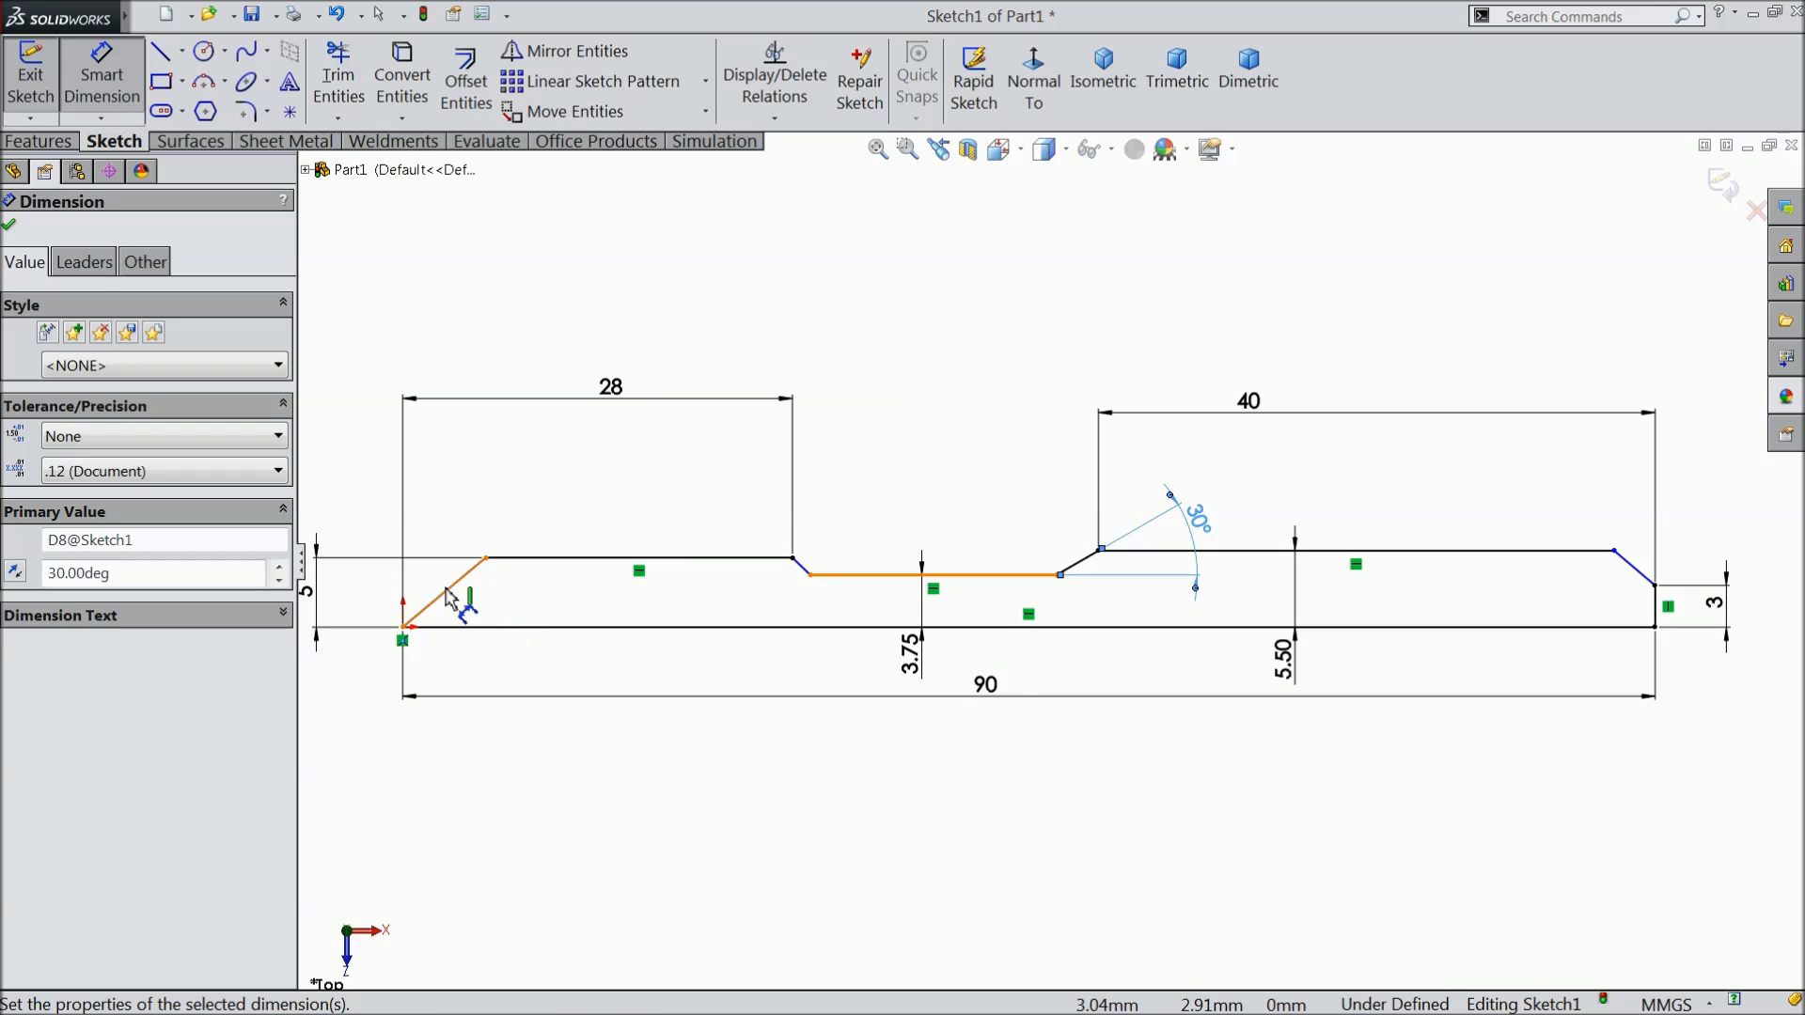
# Dimension the angle between the slope at the origin and the base line as 45 degrees.
pyautogui.click(447, 590)
pyautogui.click(484, 627)
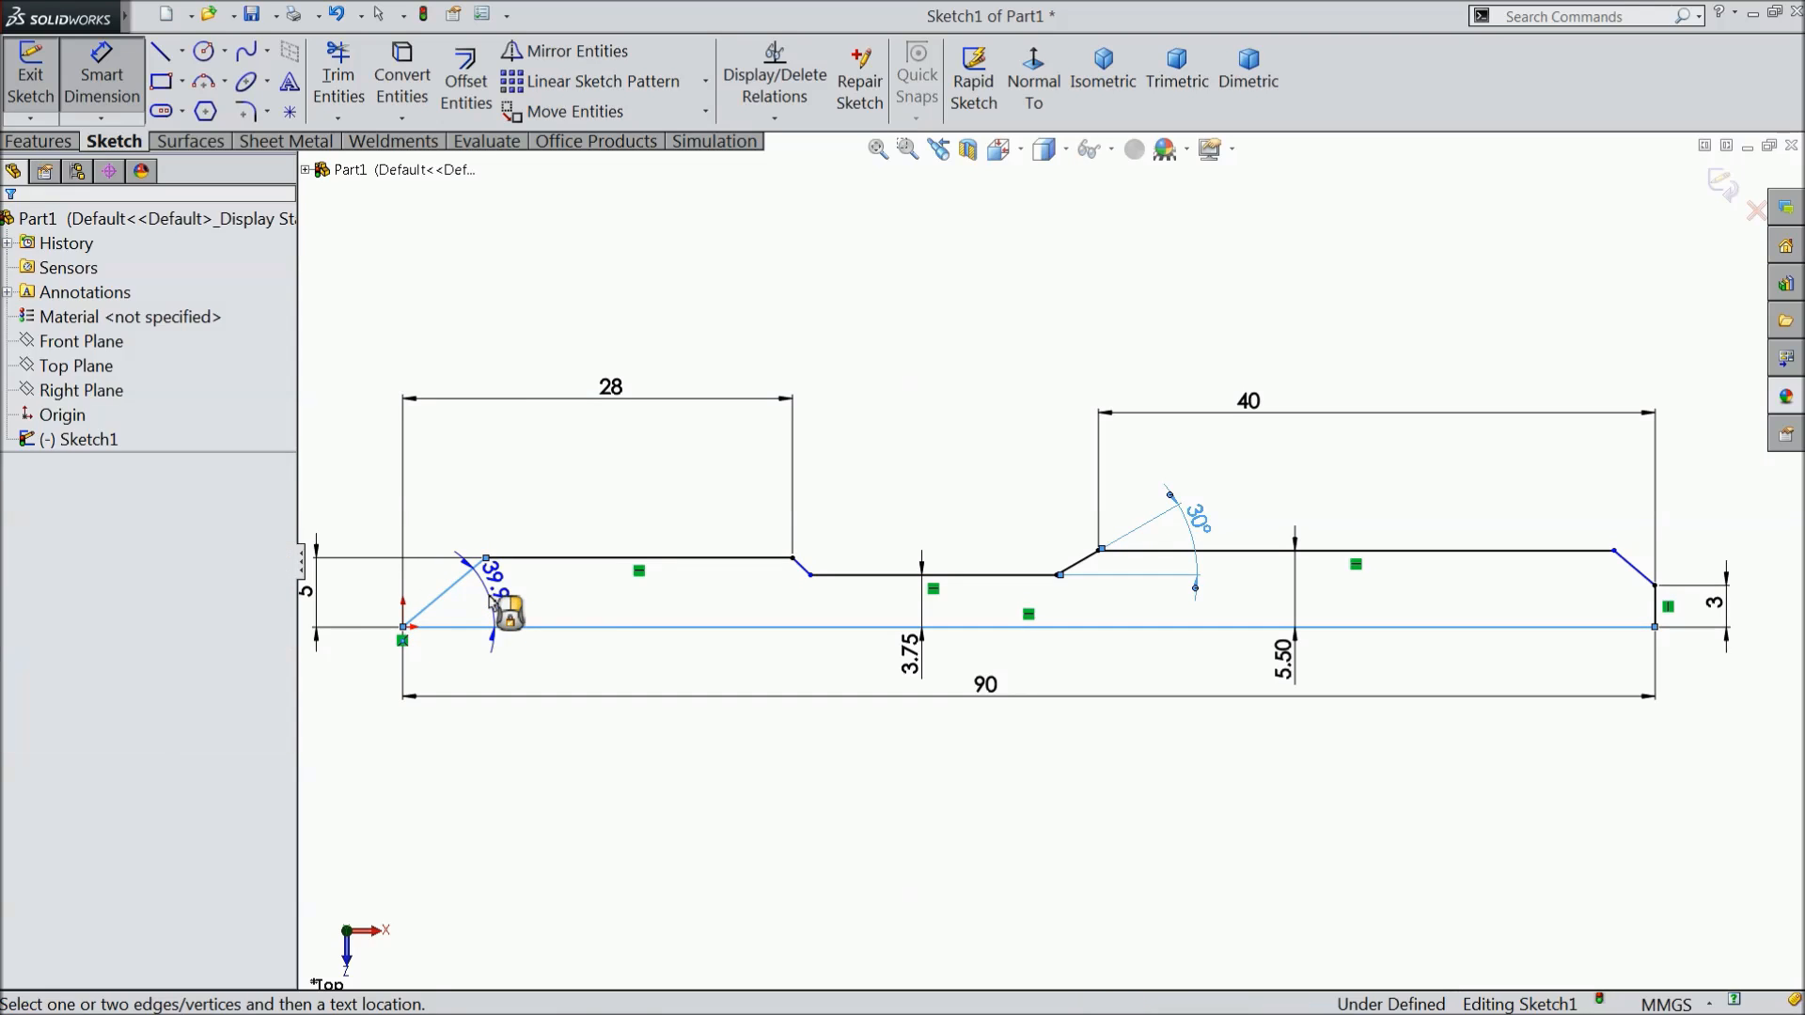
pyautogui.click(491, 598)
pyautogui.write('45')
pyautogui.click(391, 576)
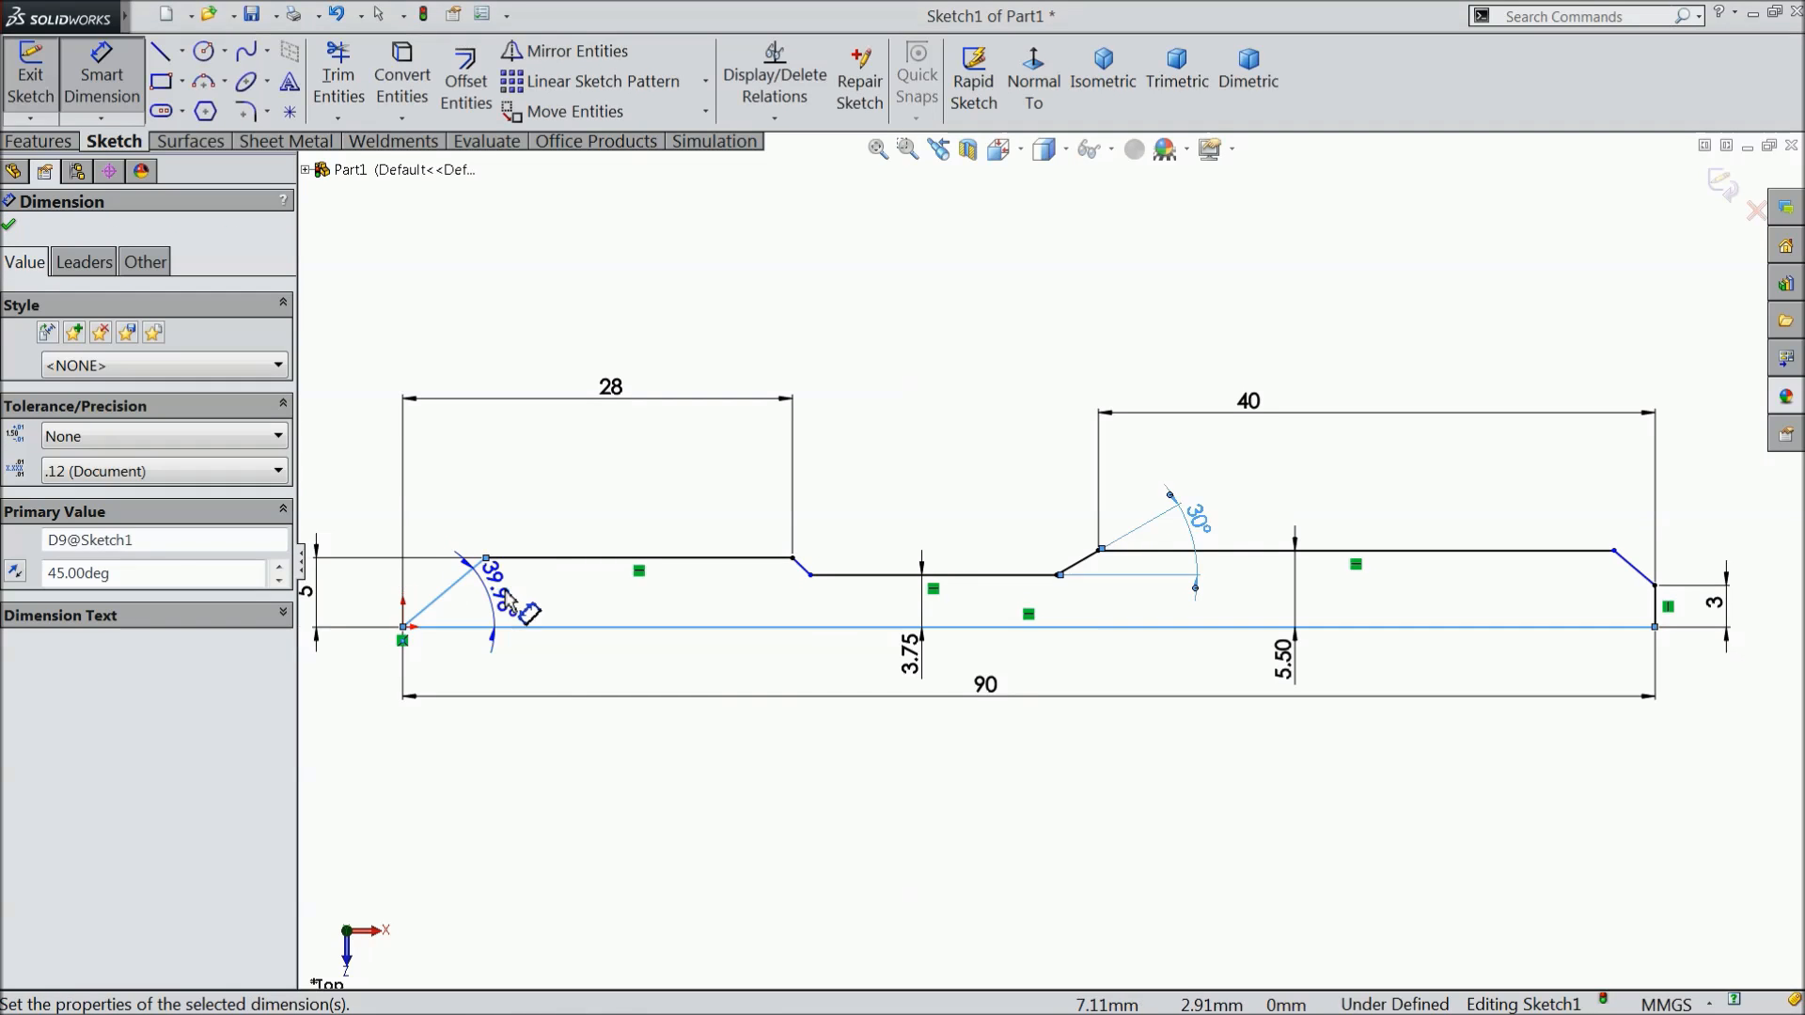
pyautogui.scroll(-2, 1692, 573)
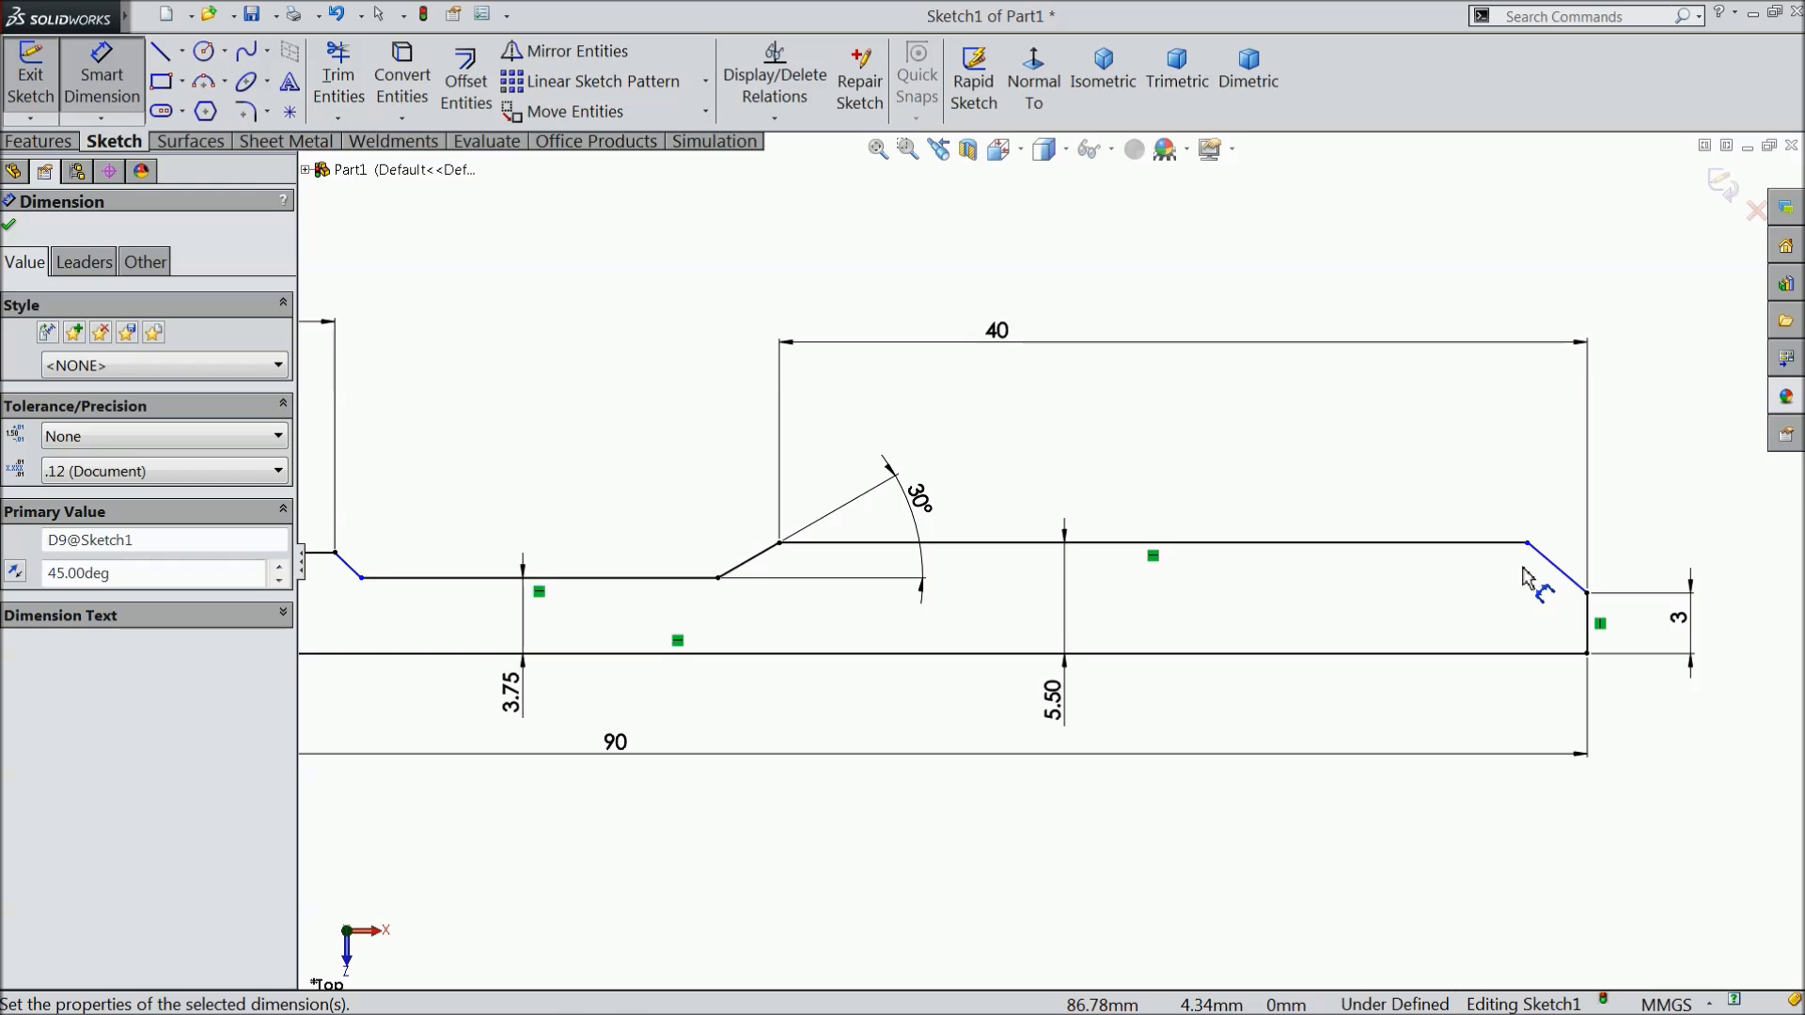
pyautogui.scroll(2, 1051, 564)
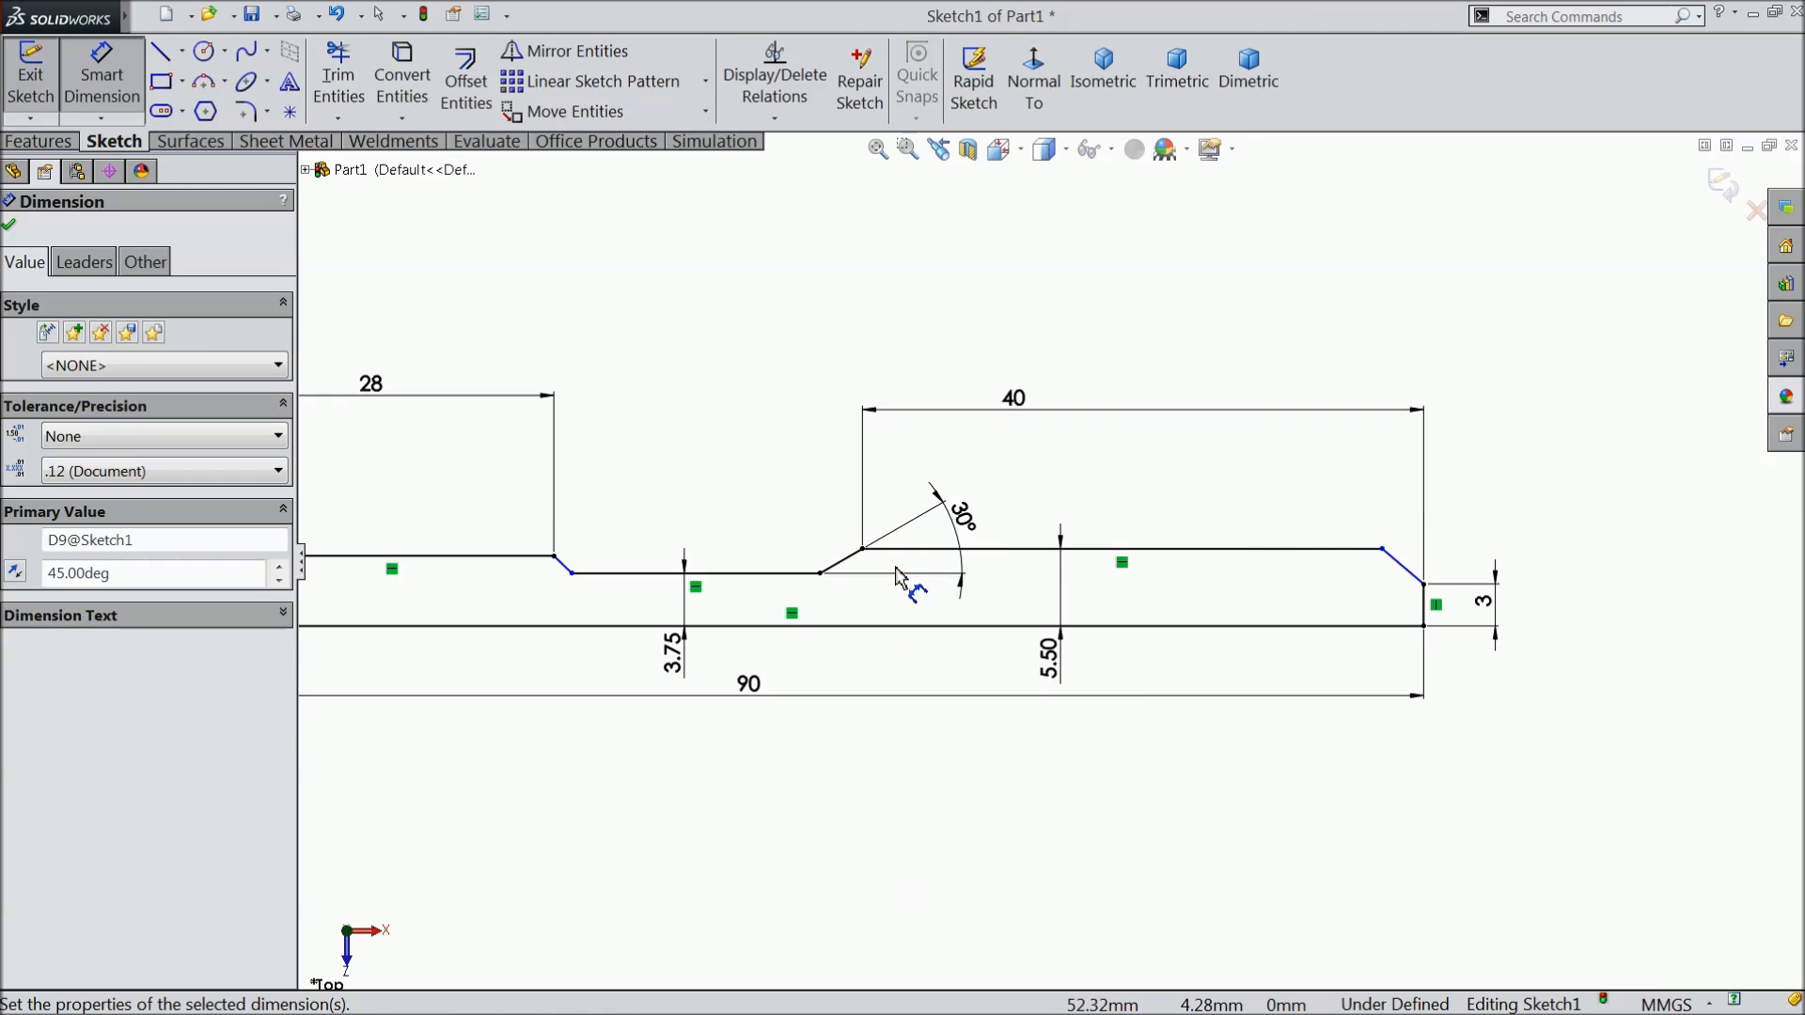
pyautogui.click(11, 226)
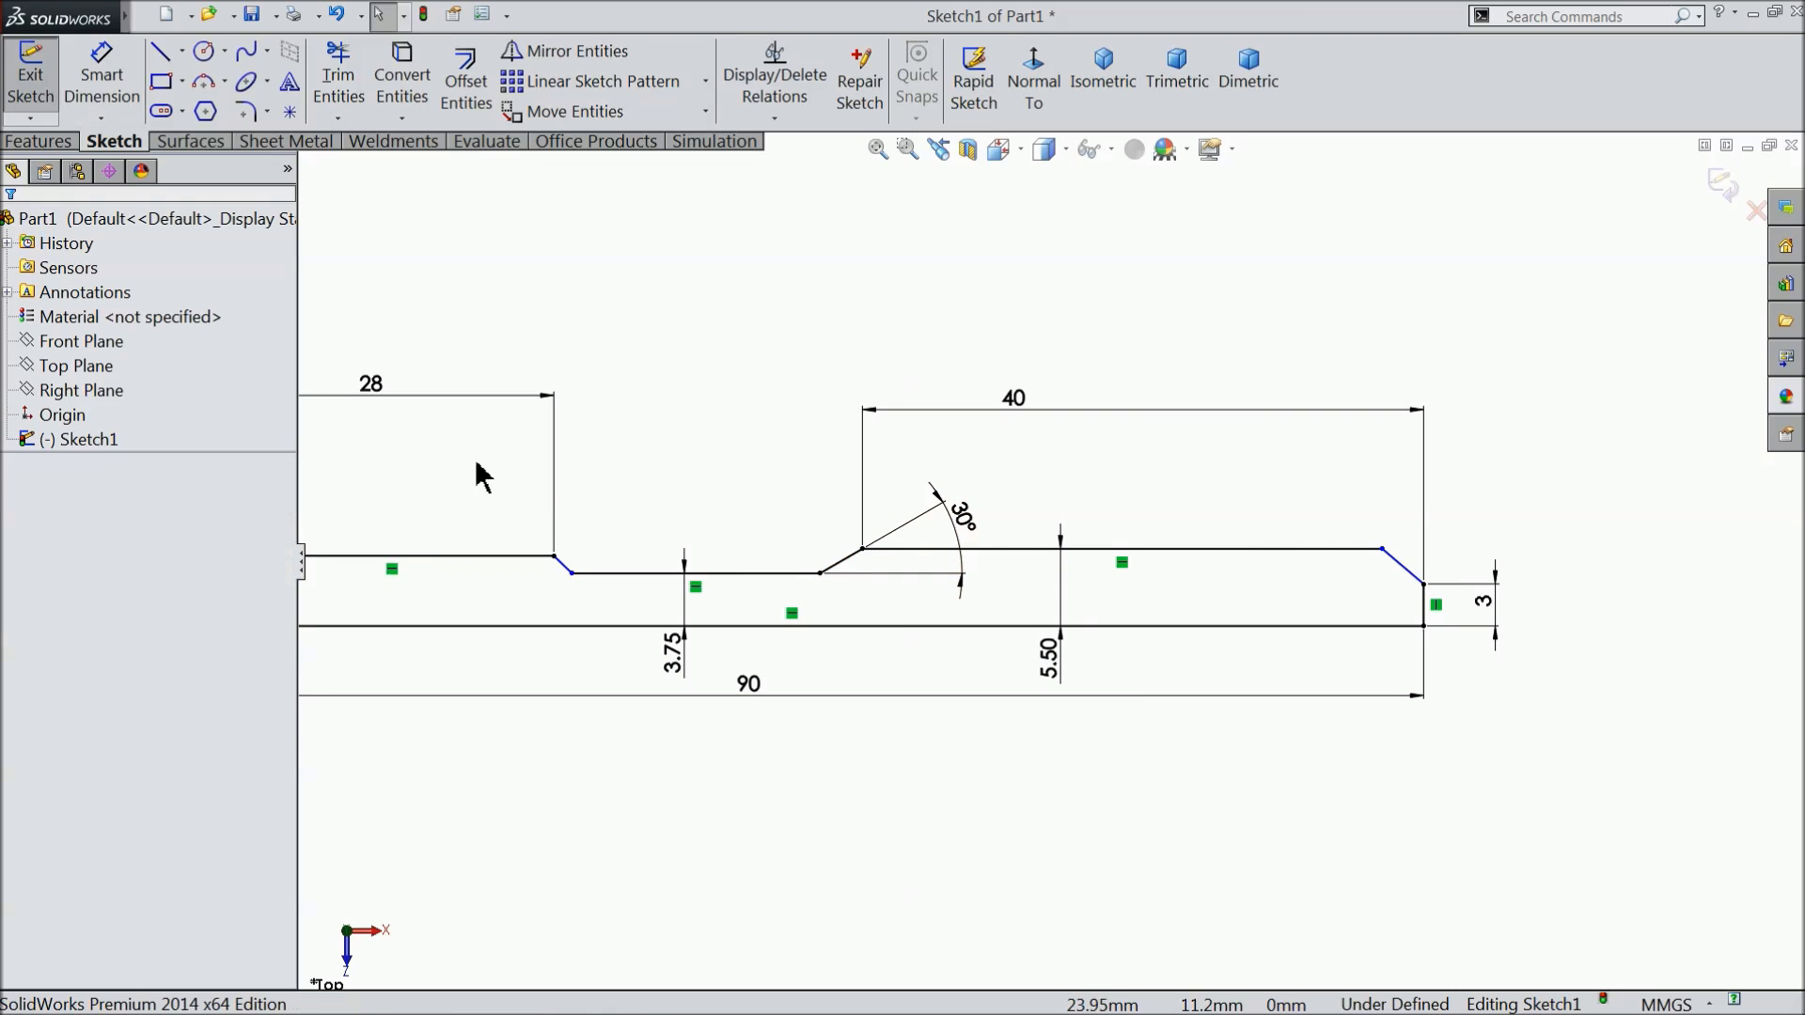
# Make the short slope at the end of the 28 mm section perpendicular to the 30-degree slope.
pyautogui.scroll(-2, 677, 604)
pyautogui.scroll(1, 693, 636)
pyautogui.scroll(-2, 695, 636)
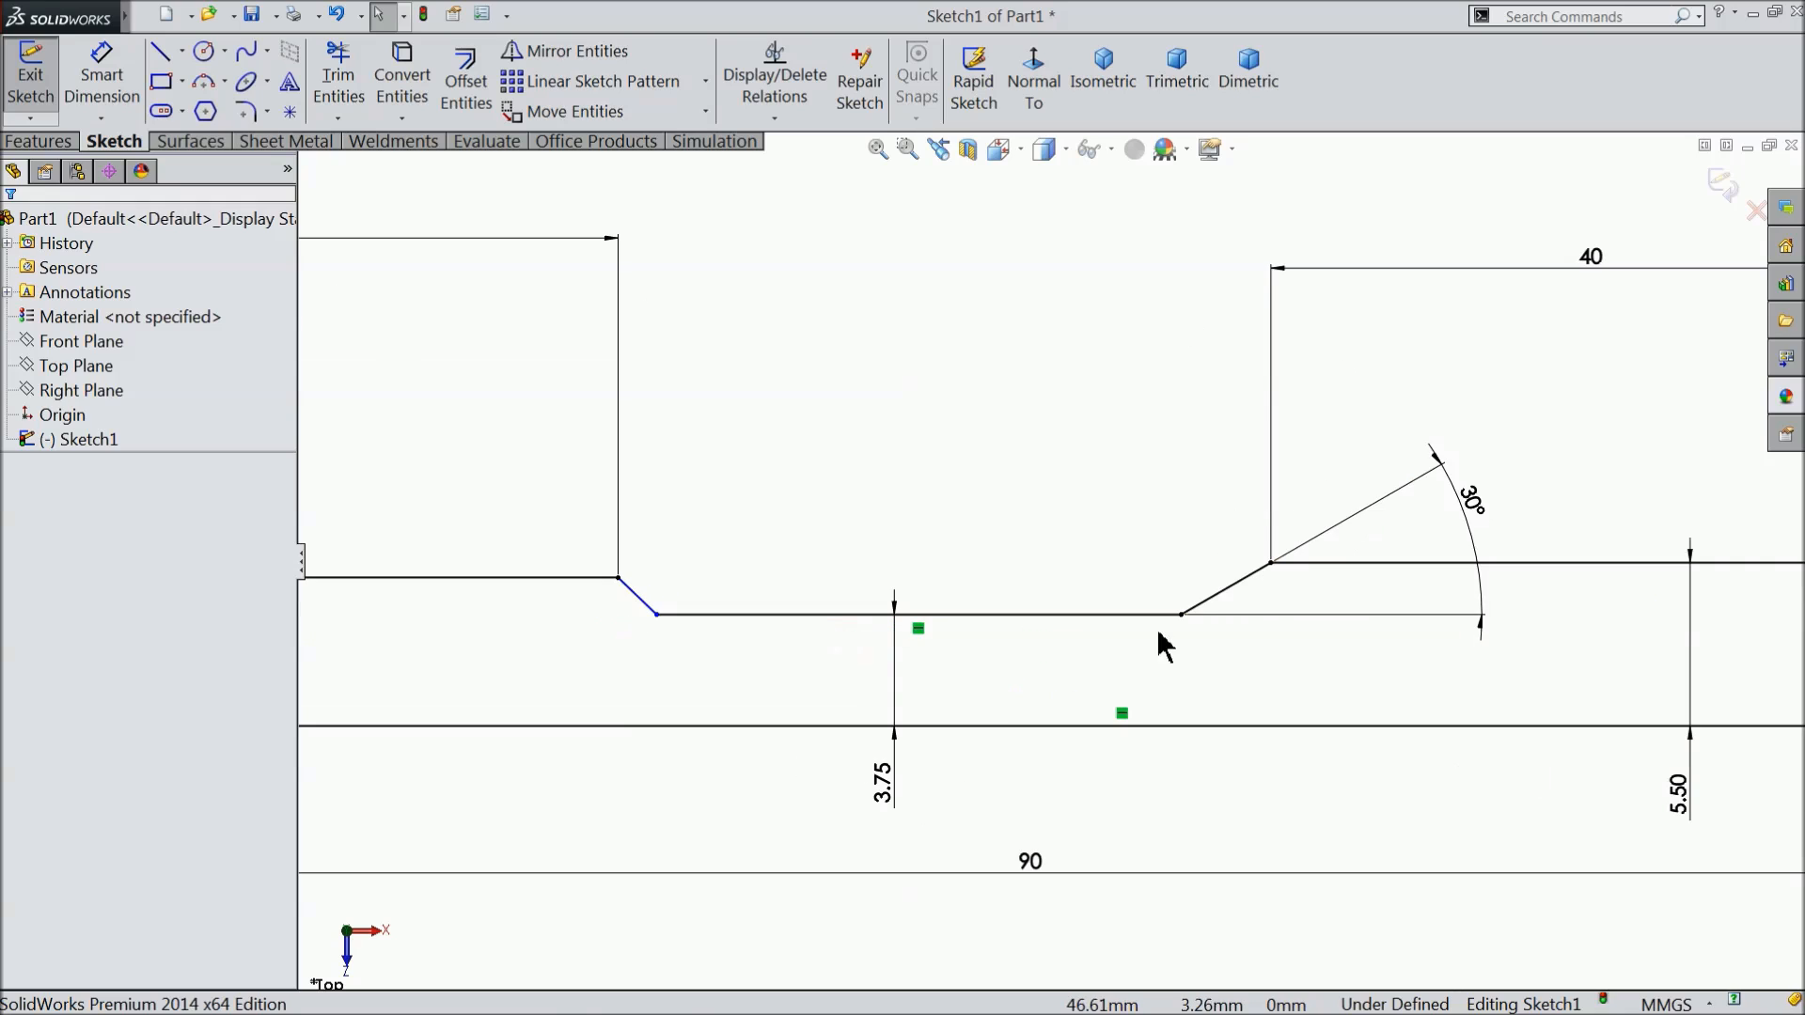
pyautogui.click(1228, 595)
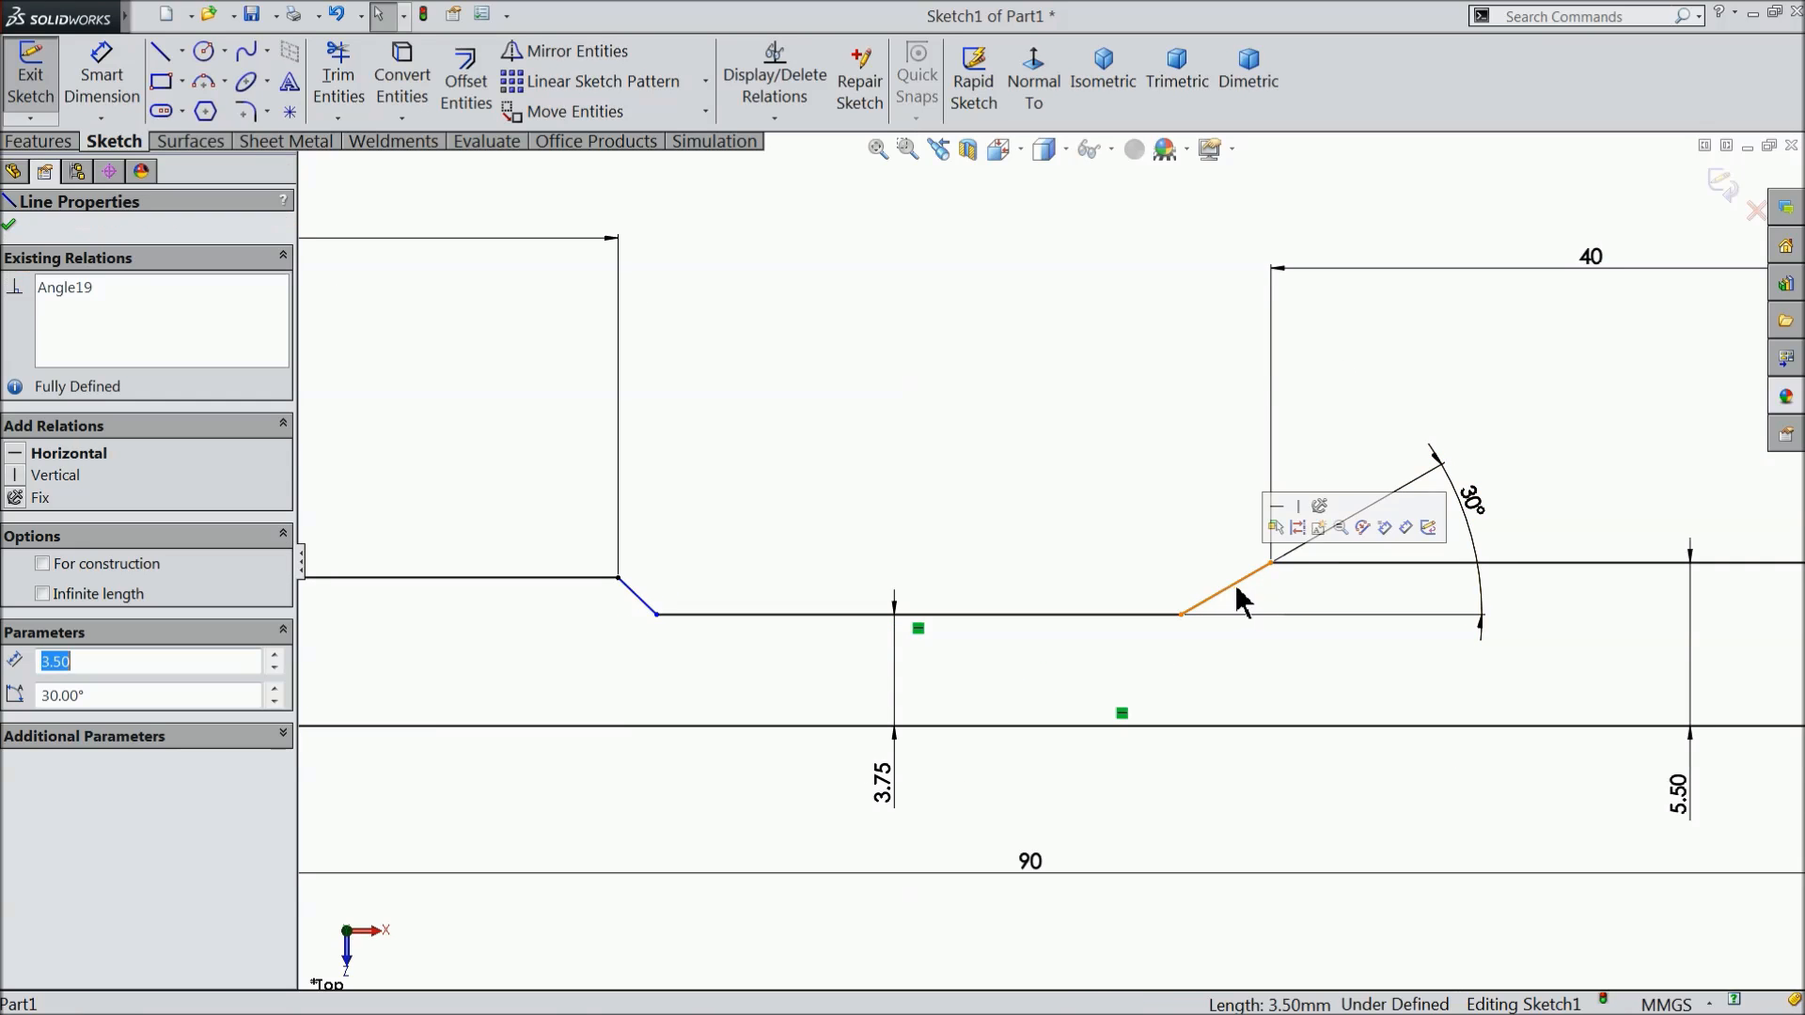
pyautogui.keyDown('ctrl'); pyautogui.click(635, 596); pyautogui.keyUp('ctrl')
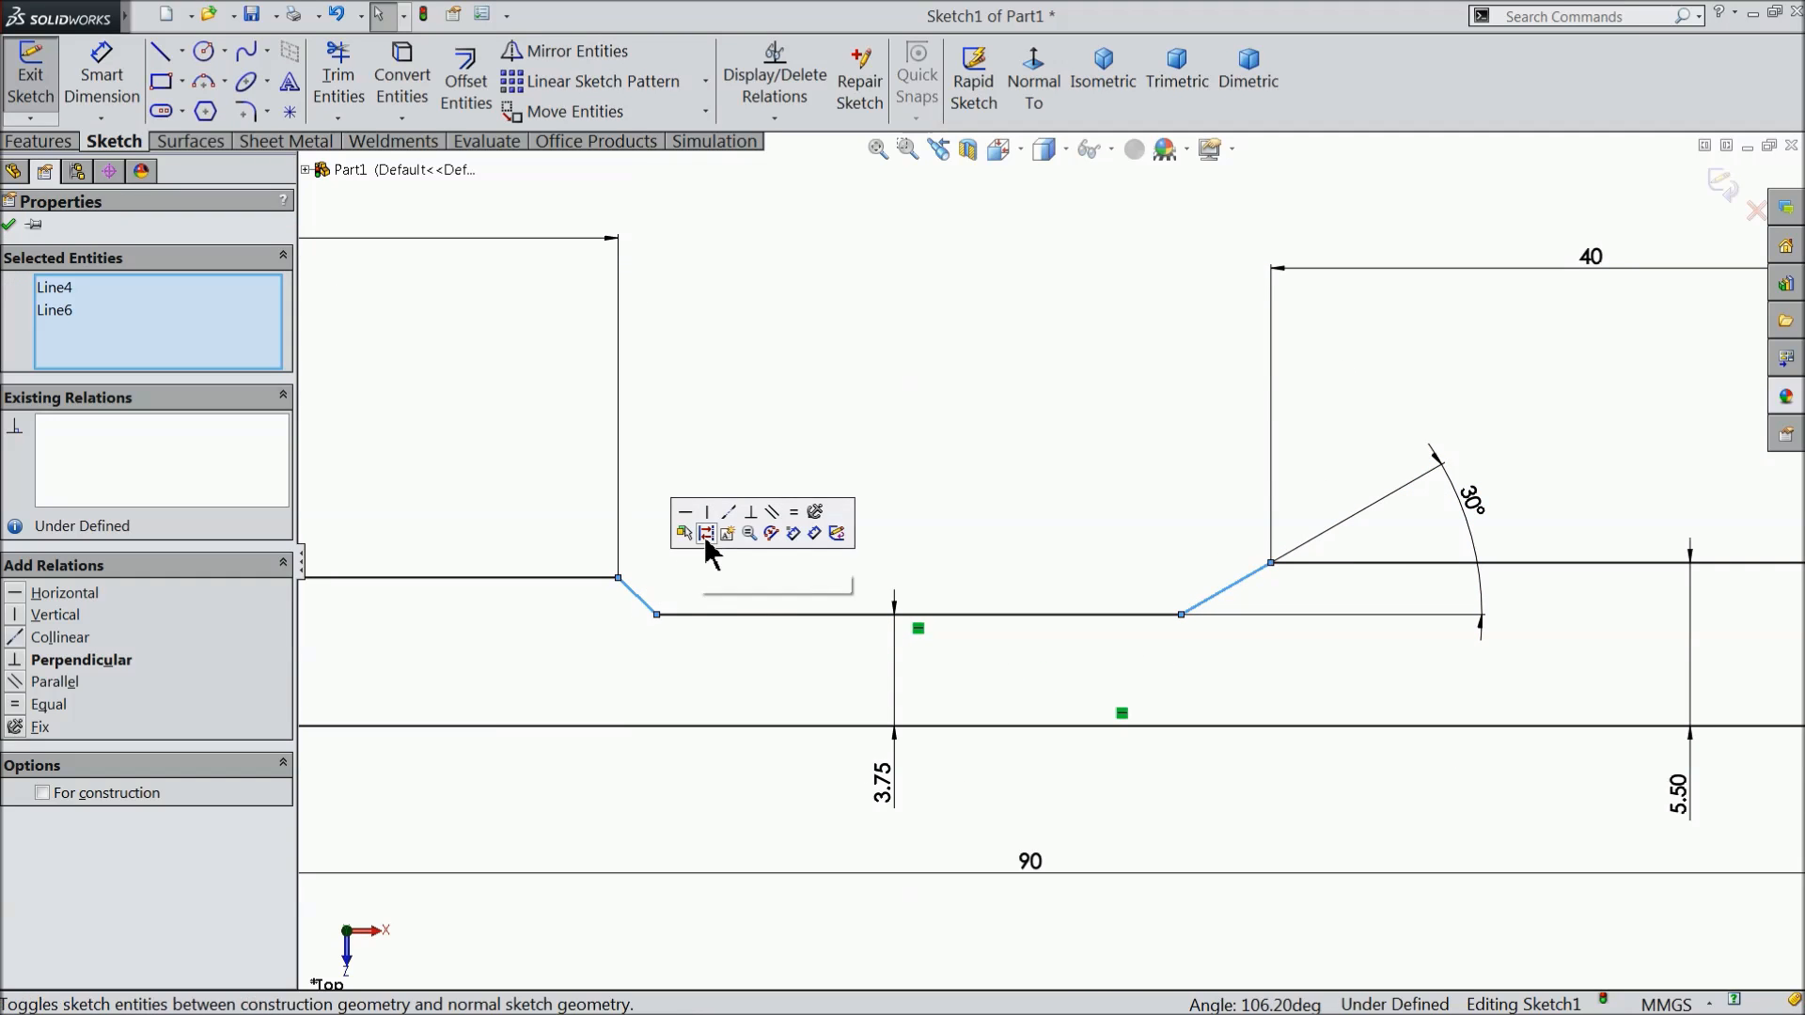
pyautogui.click(751, 513)
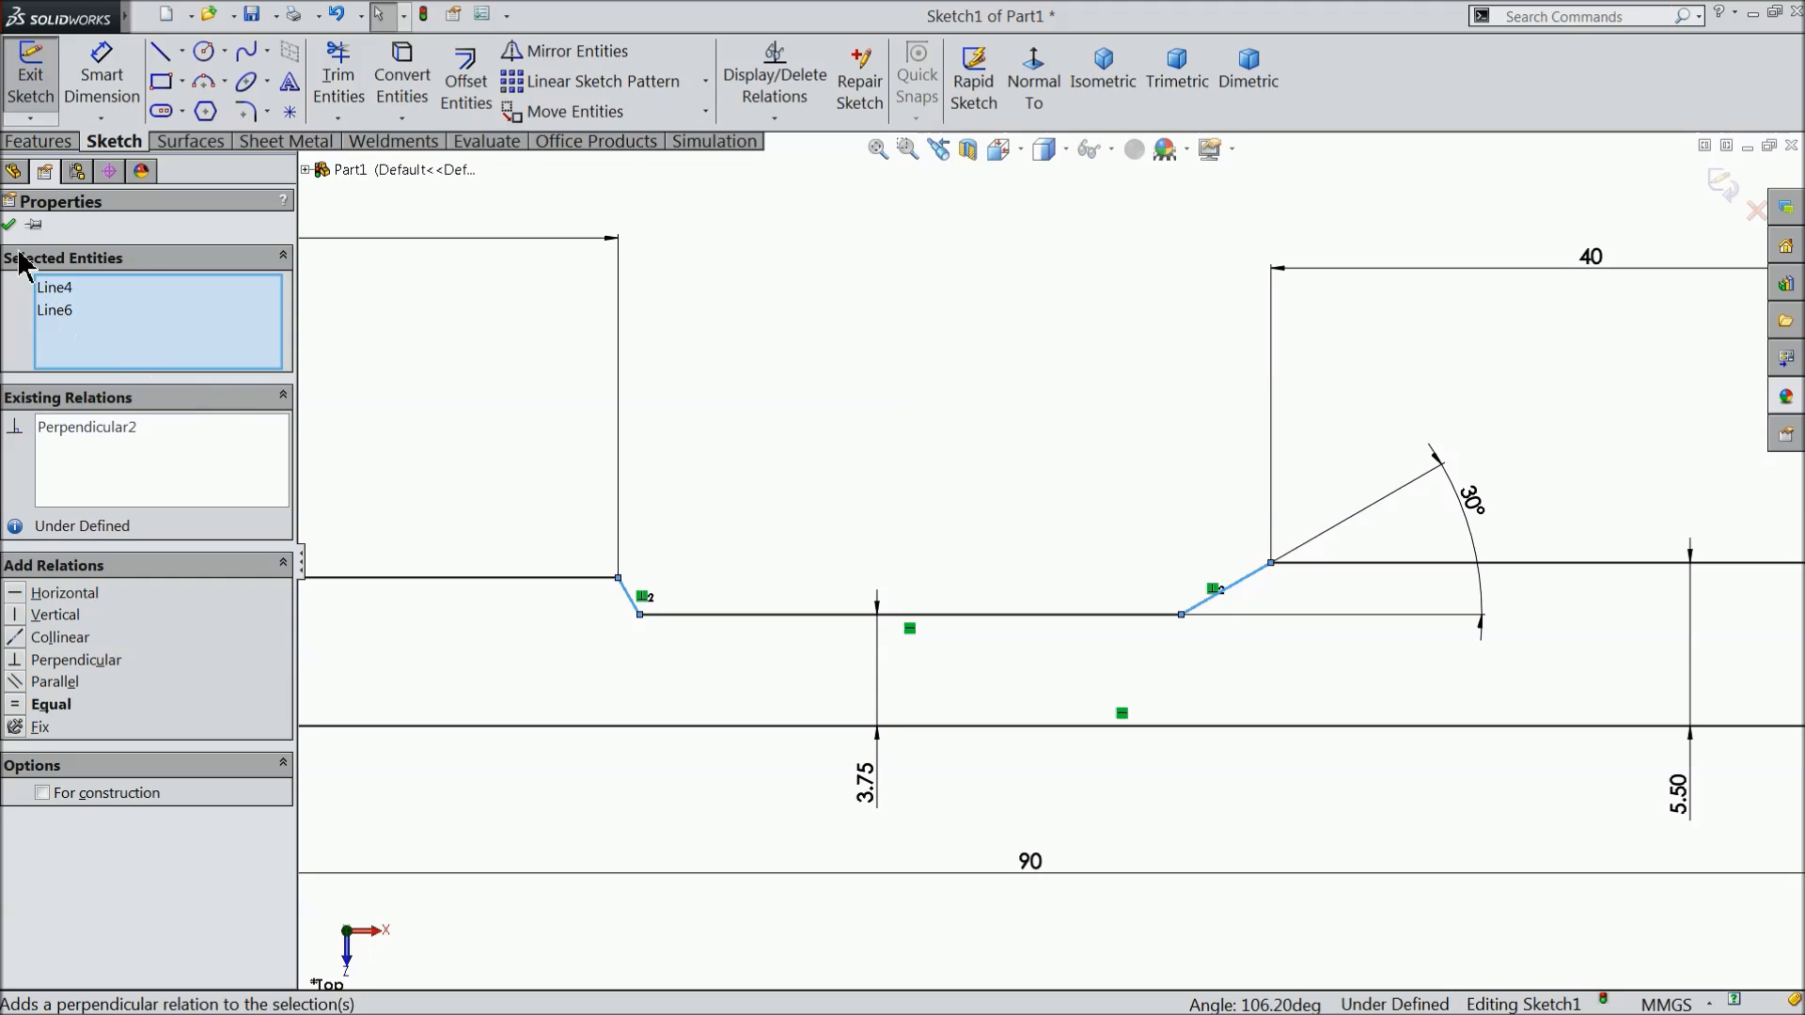
pyautogui.click(9, 223)
# Dimension the horizontal distance between the endpoints of the slope at the profile's right end as 2.5 mm.
pyautogui.press('f')
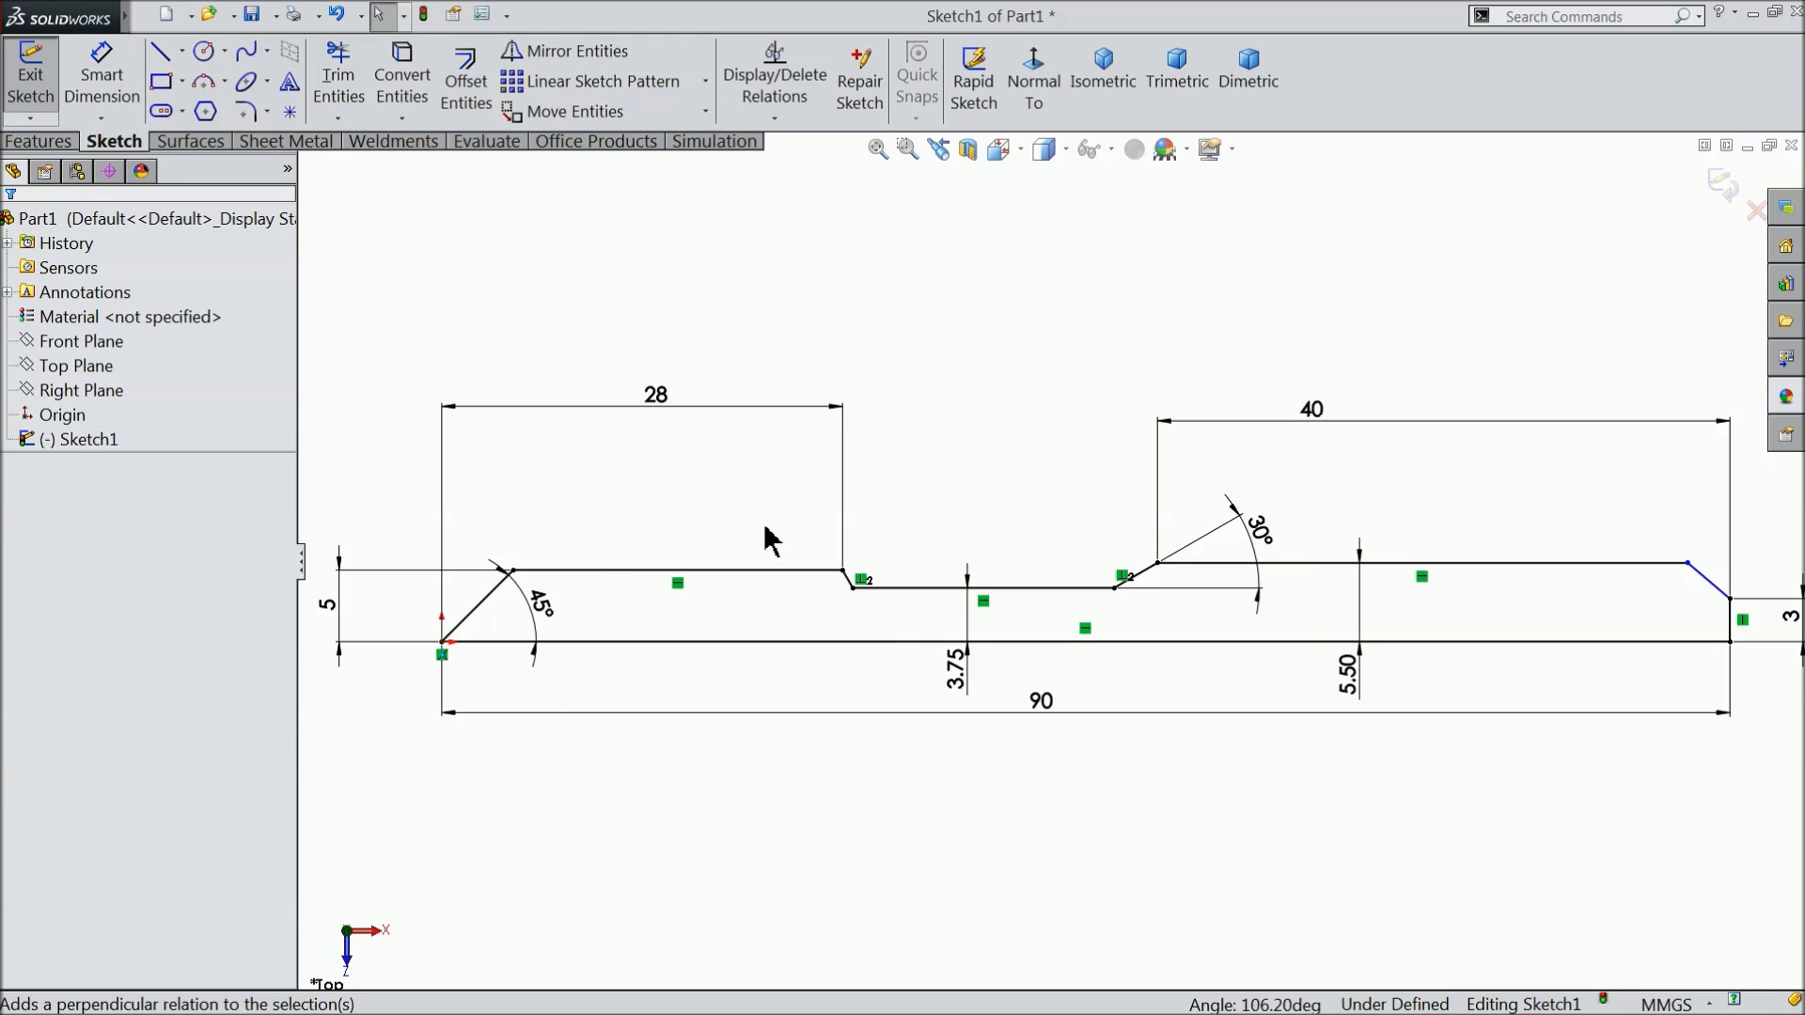
pyautogui.scroll(-2, 1484, 614)
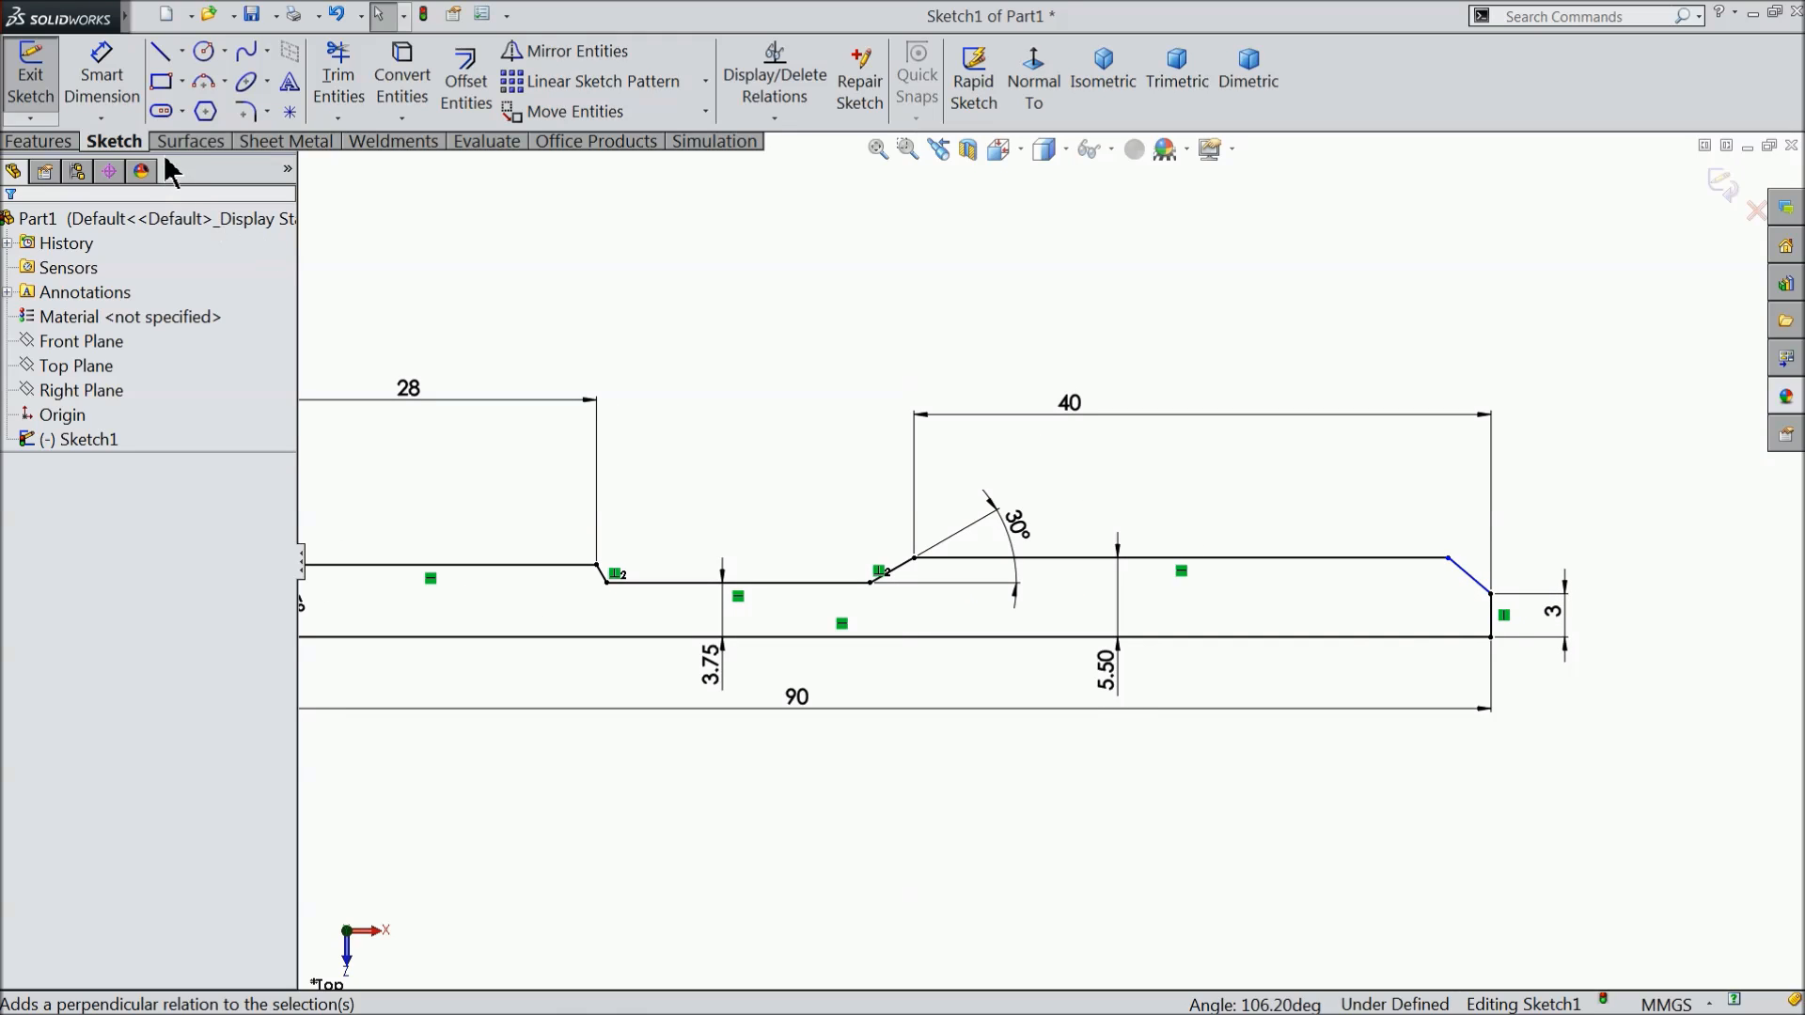
pyautogui.click(102, 76)
pyautogui.scroll(-3, 1481, 611)
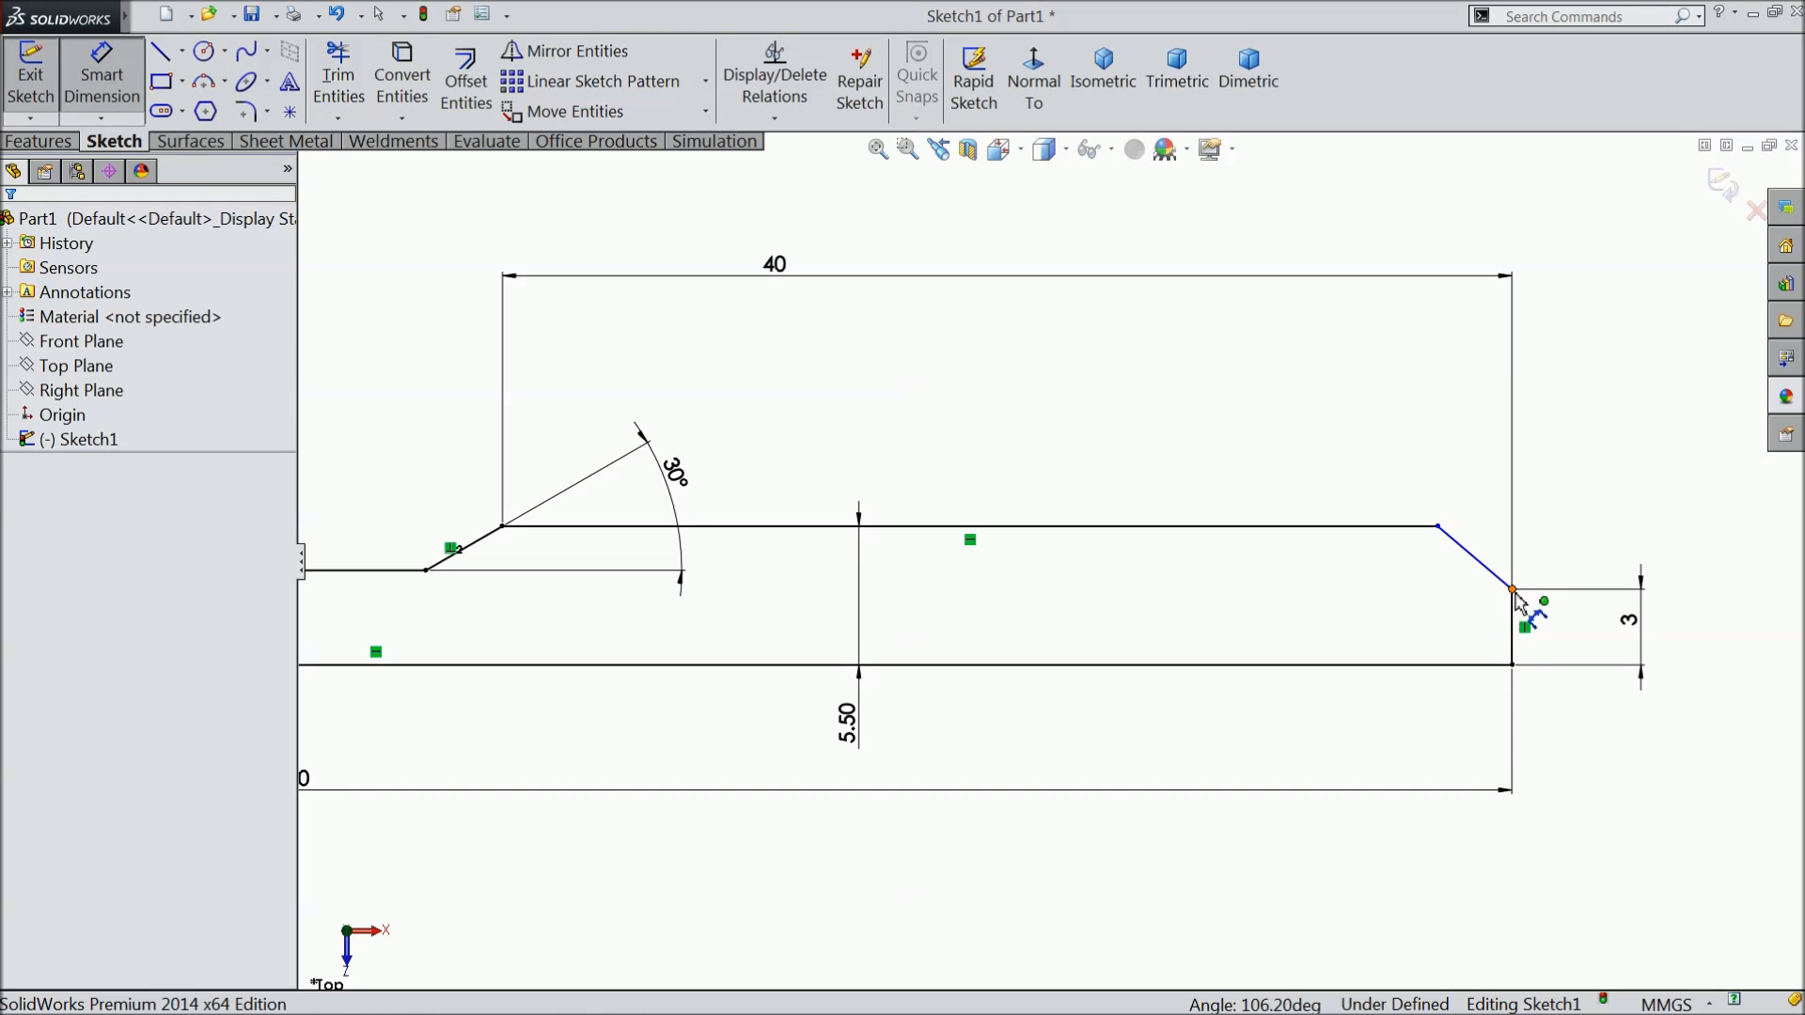
pyautogui.click(1513, 590)
pyautogui.click(1439, 527)
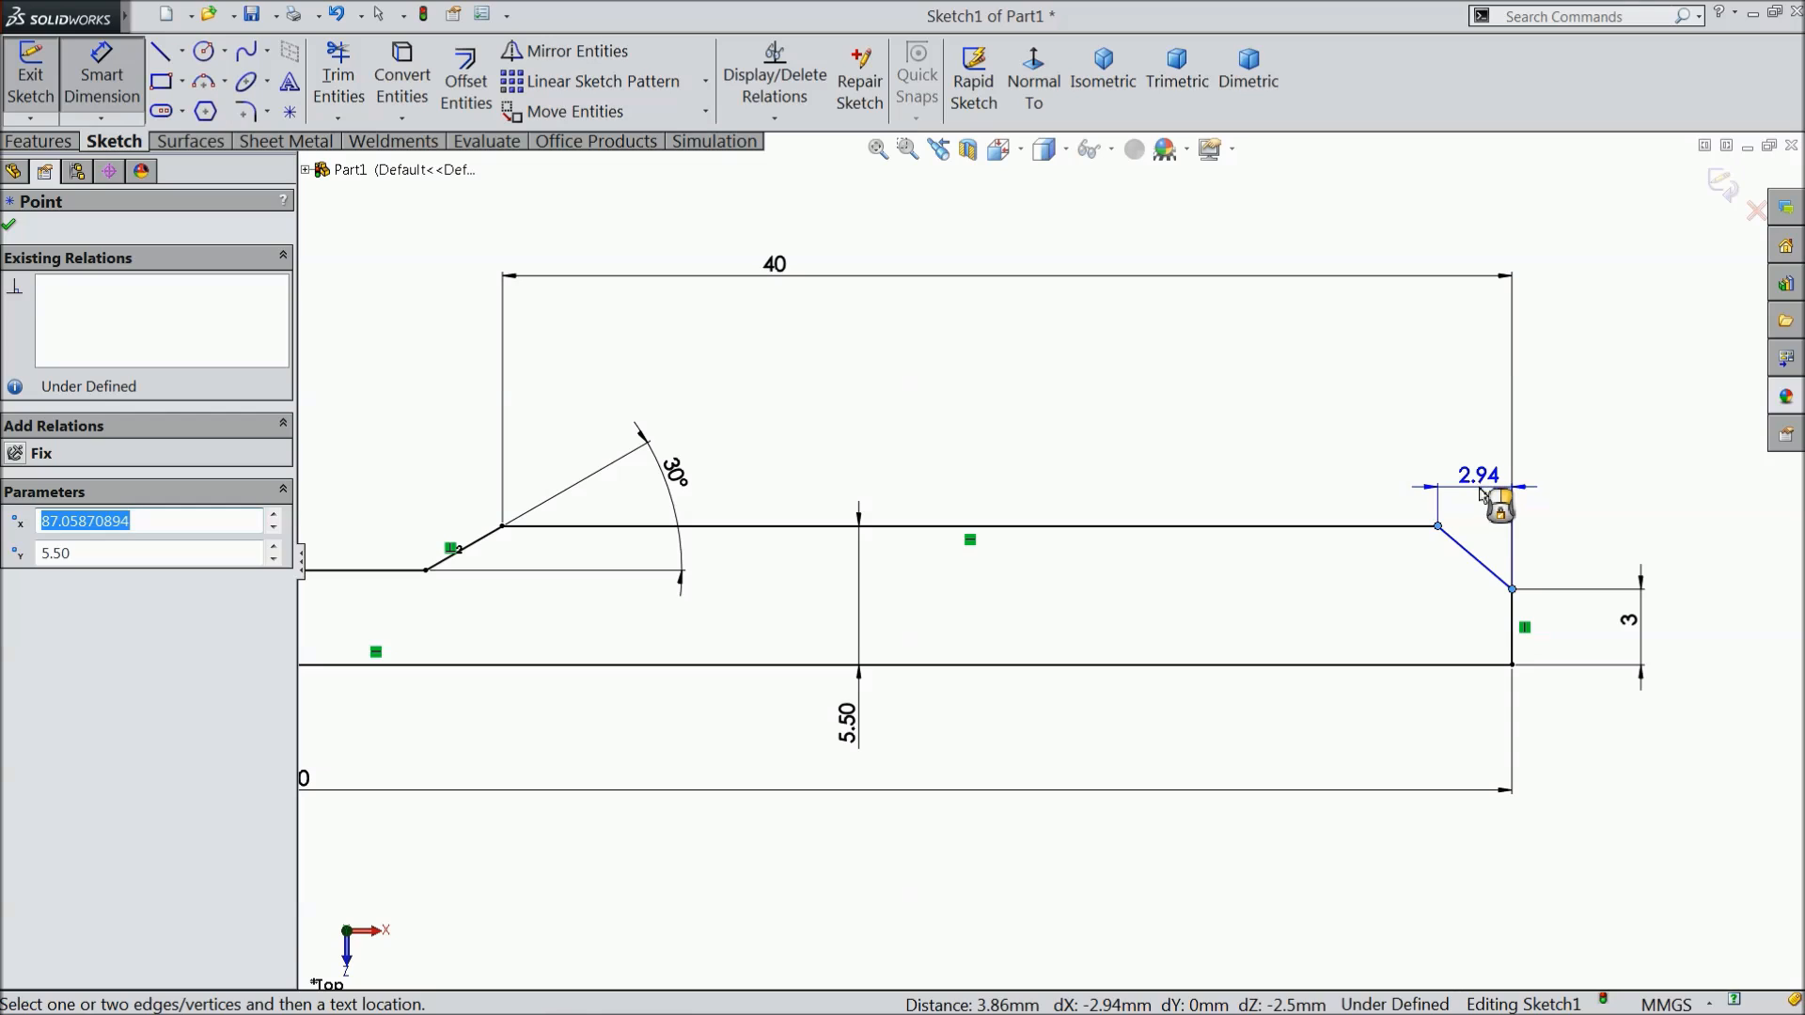
pyautogui.click(1485, 491)
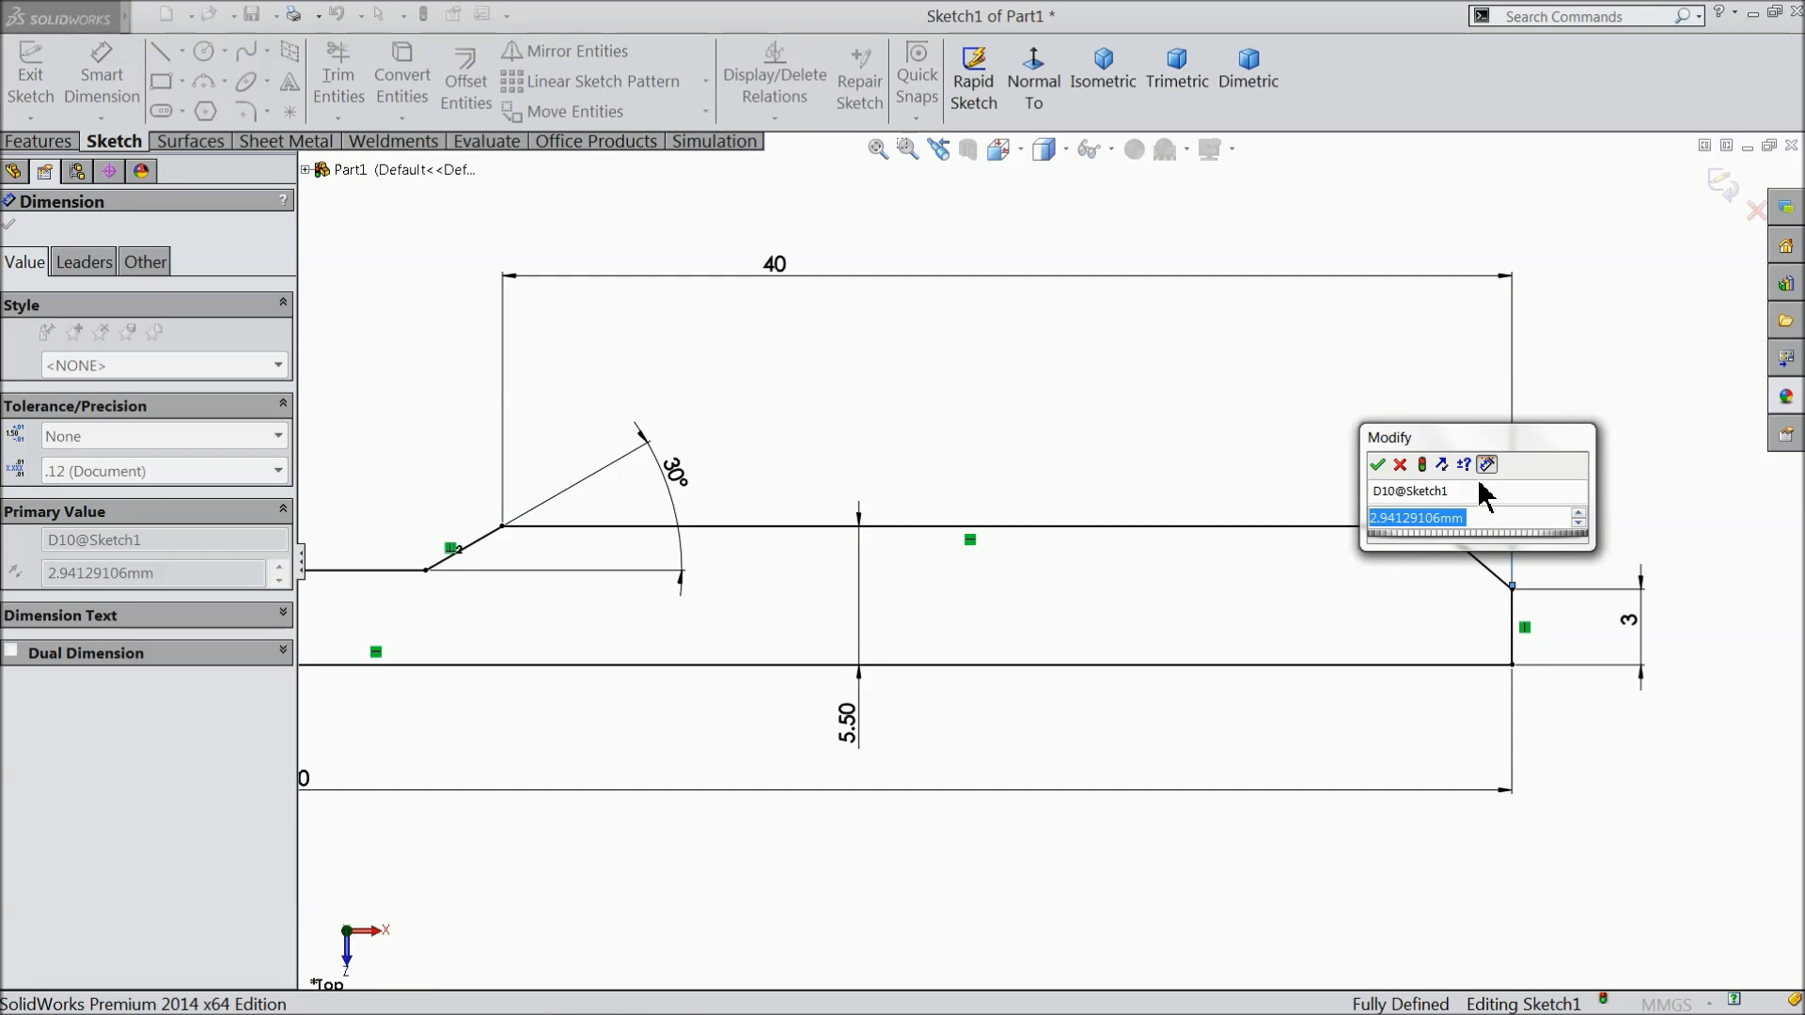
pyautogui.write('2.5')
pyautogui.press('Return')
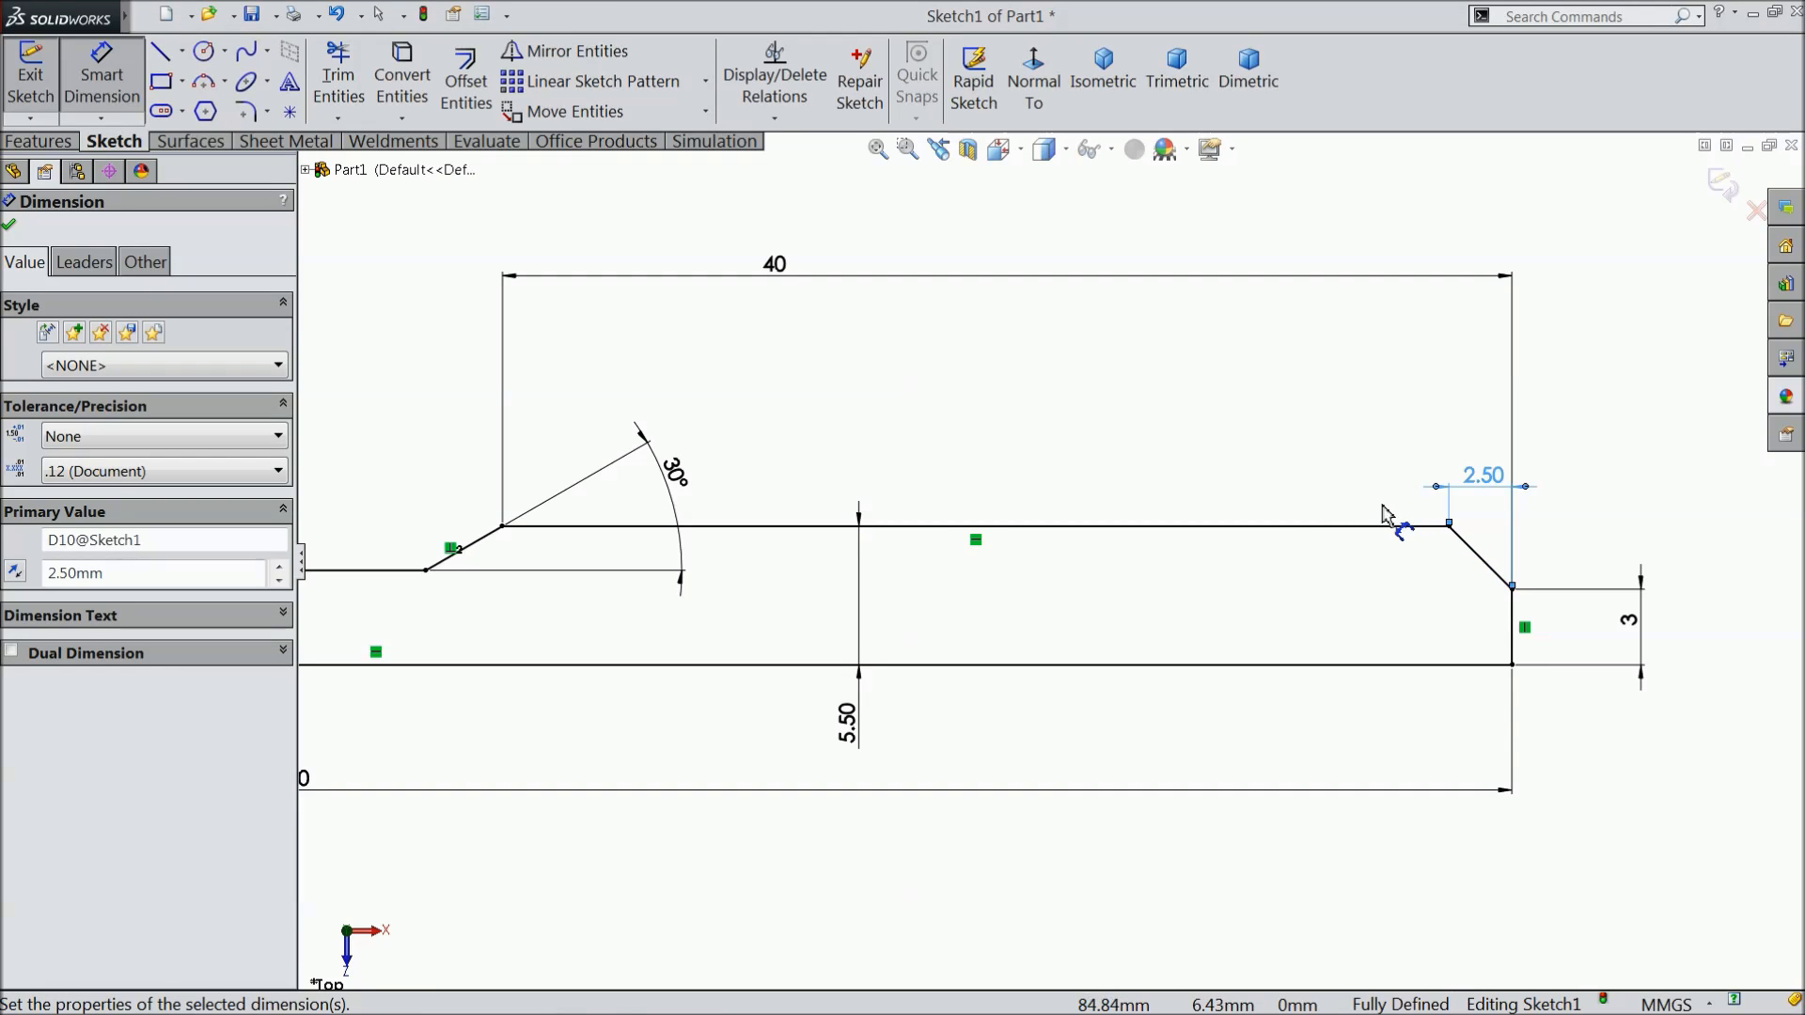
pyautogui.click(8, 226)
# Revolve the profile 360 degrees about its 90 mm base line into a solid pin.
pyautogui.scroll(4, 806, 535)
pyautogui.scroll(-4, 786, 593)
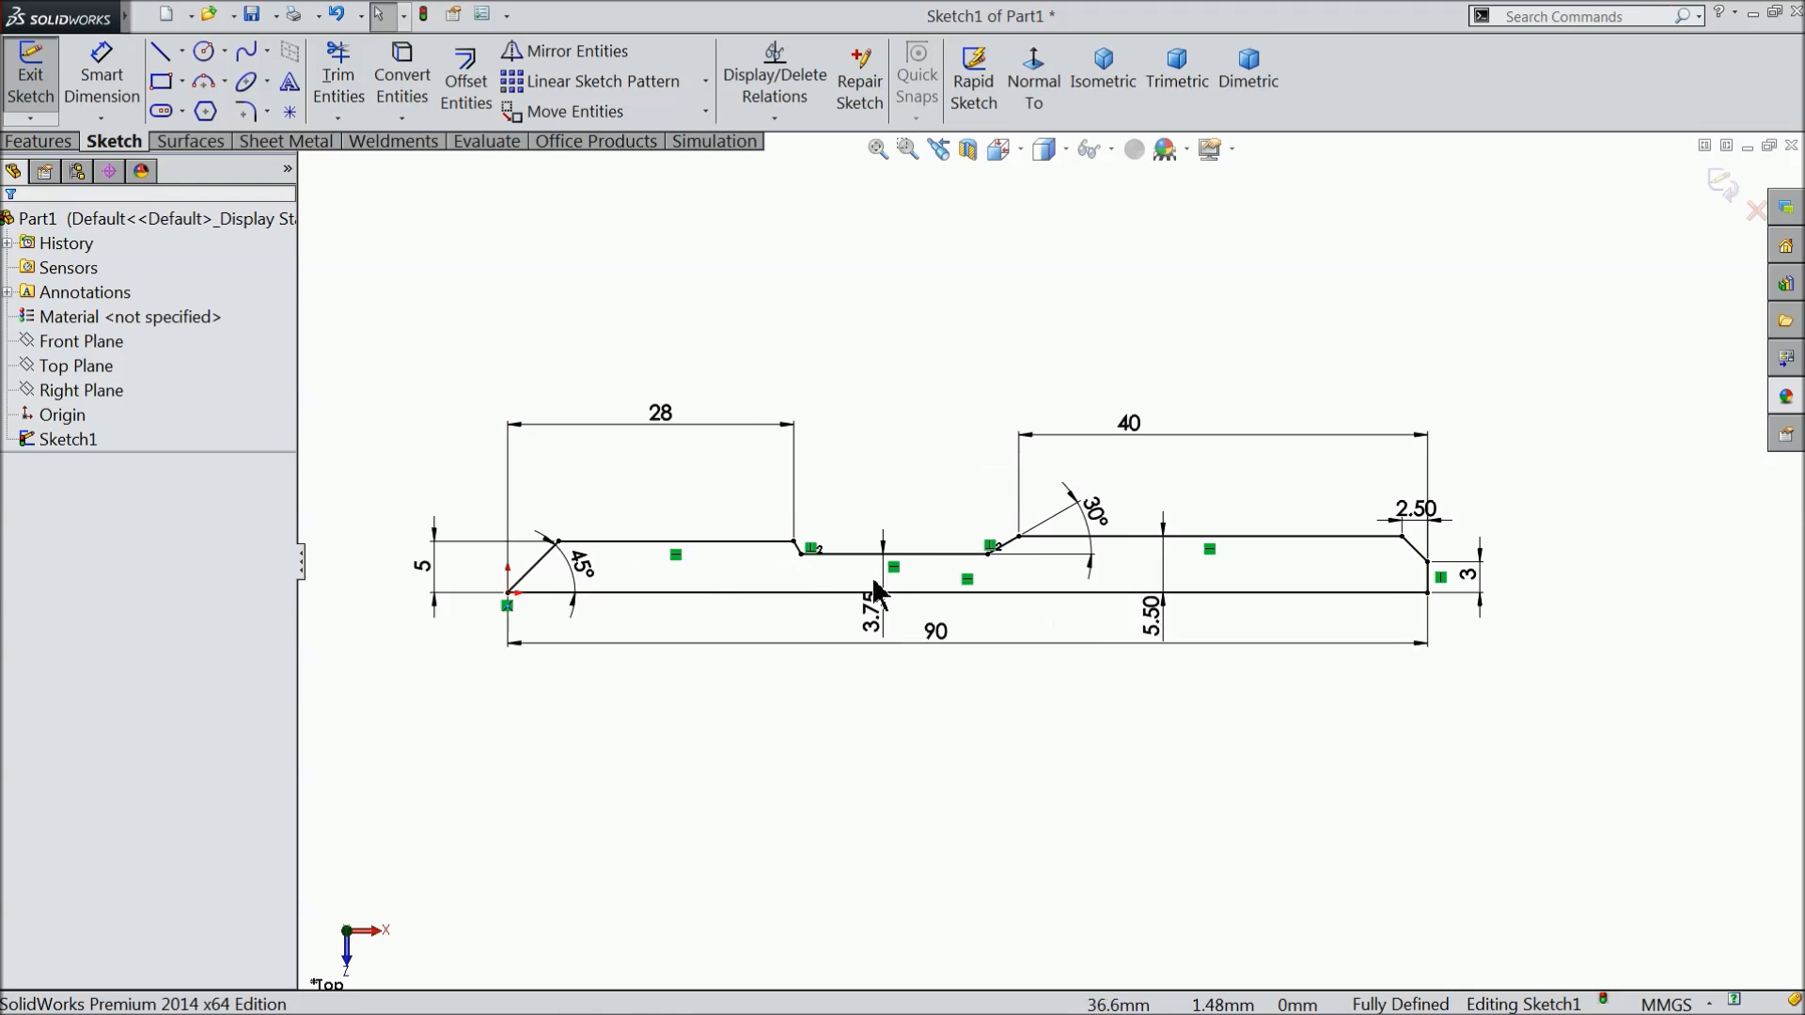
pyautogui.click(52, 143)
pyautogui.click(141, 93)
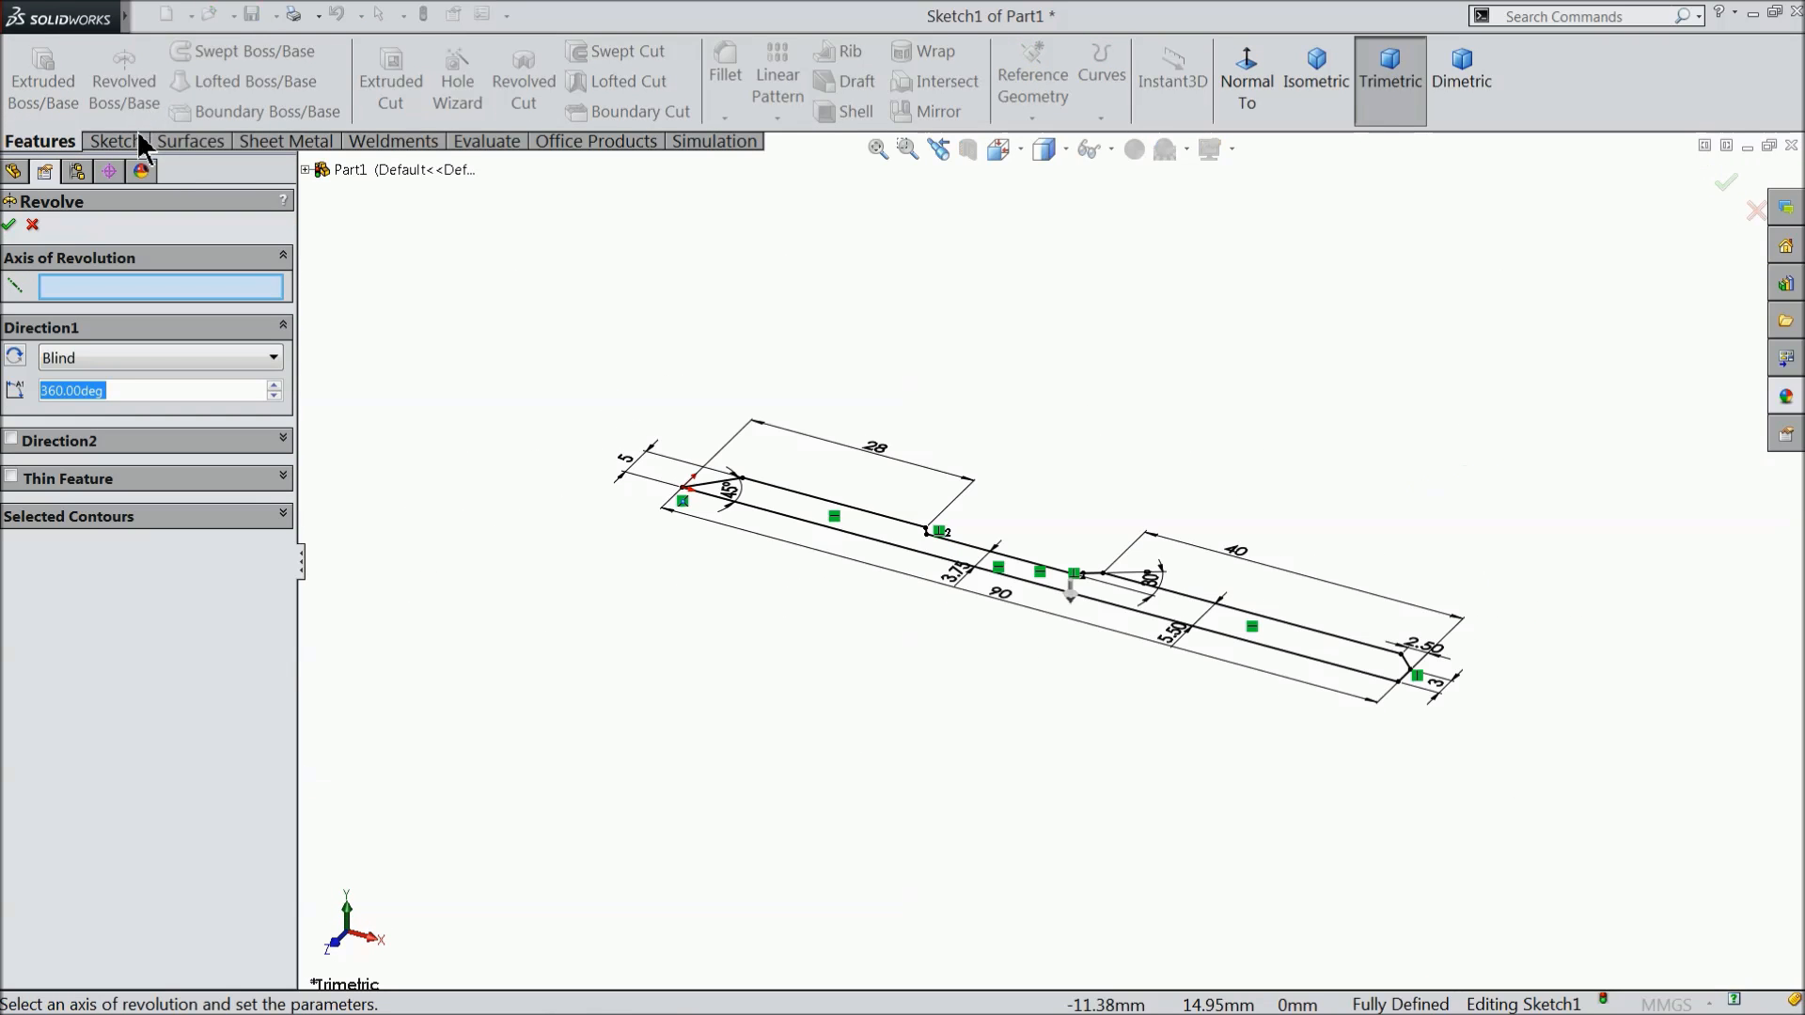
pyautogui.scroll(-2, 1047, 615)
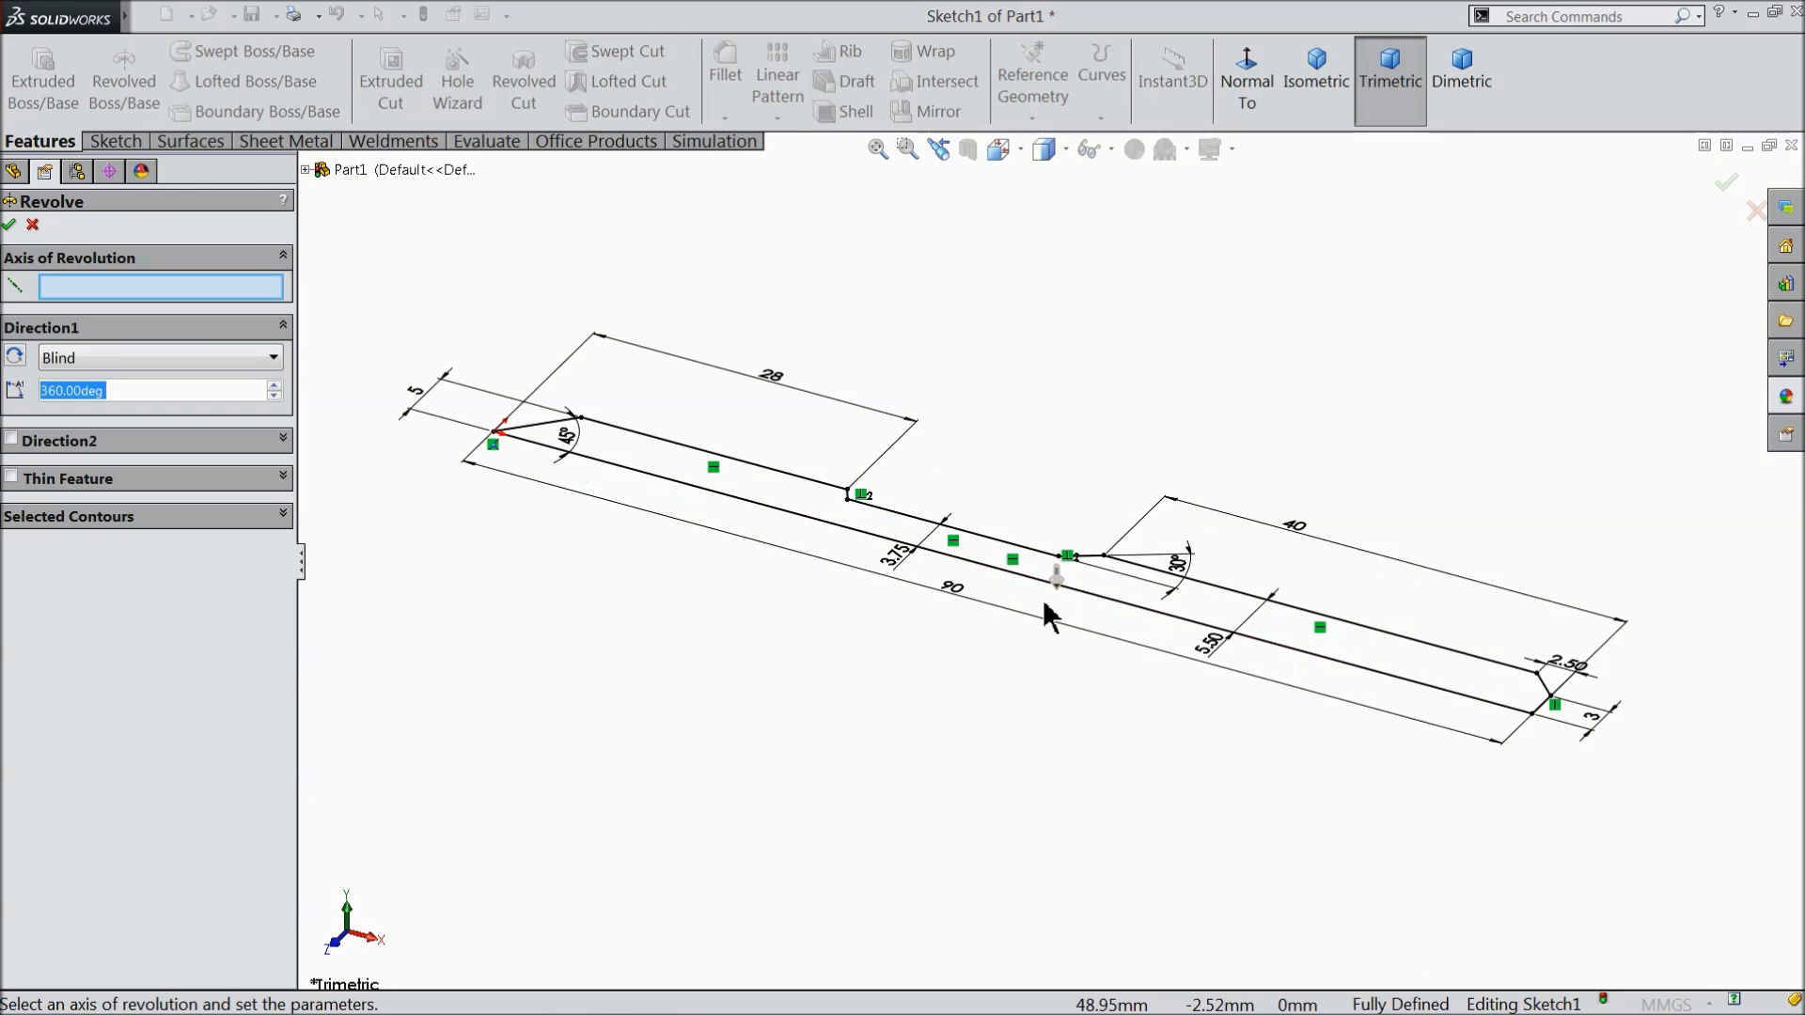
pyautogui.click(961, 562)
pyautogui.scroll(-2, 944, 556)
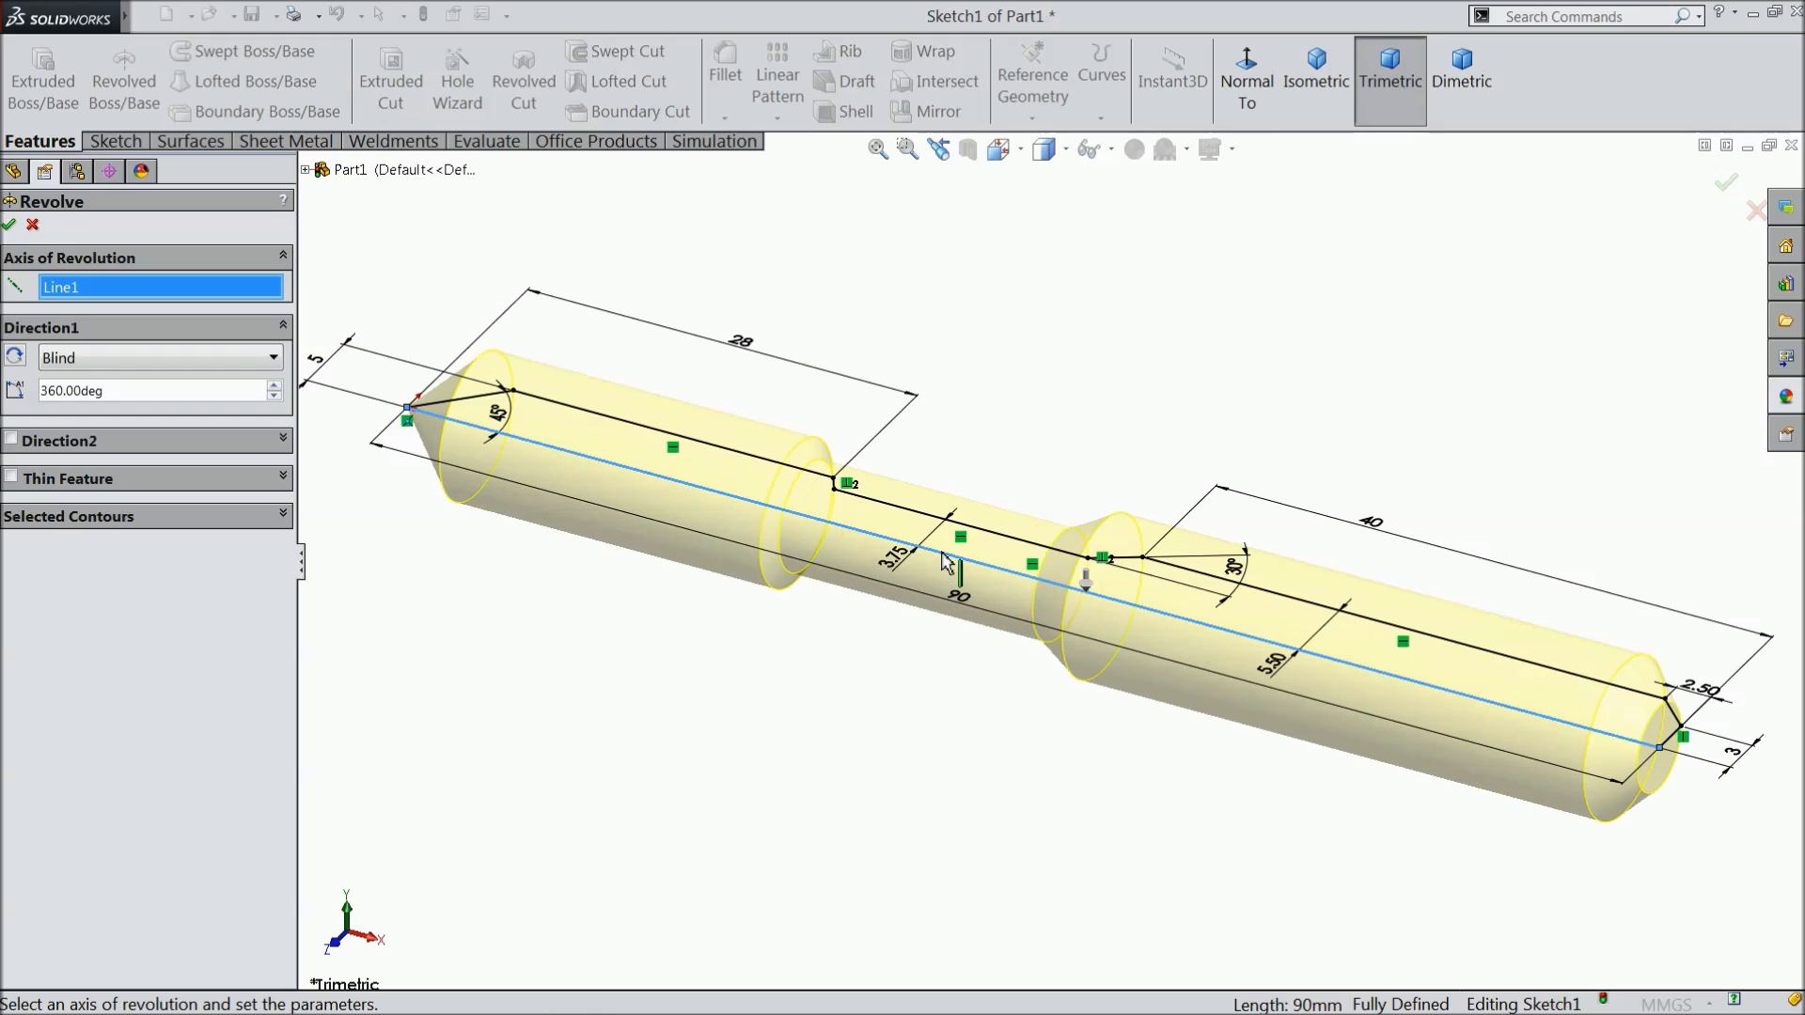
pyautogui.click(10, 225)
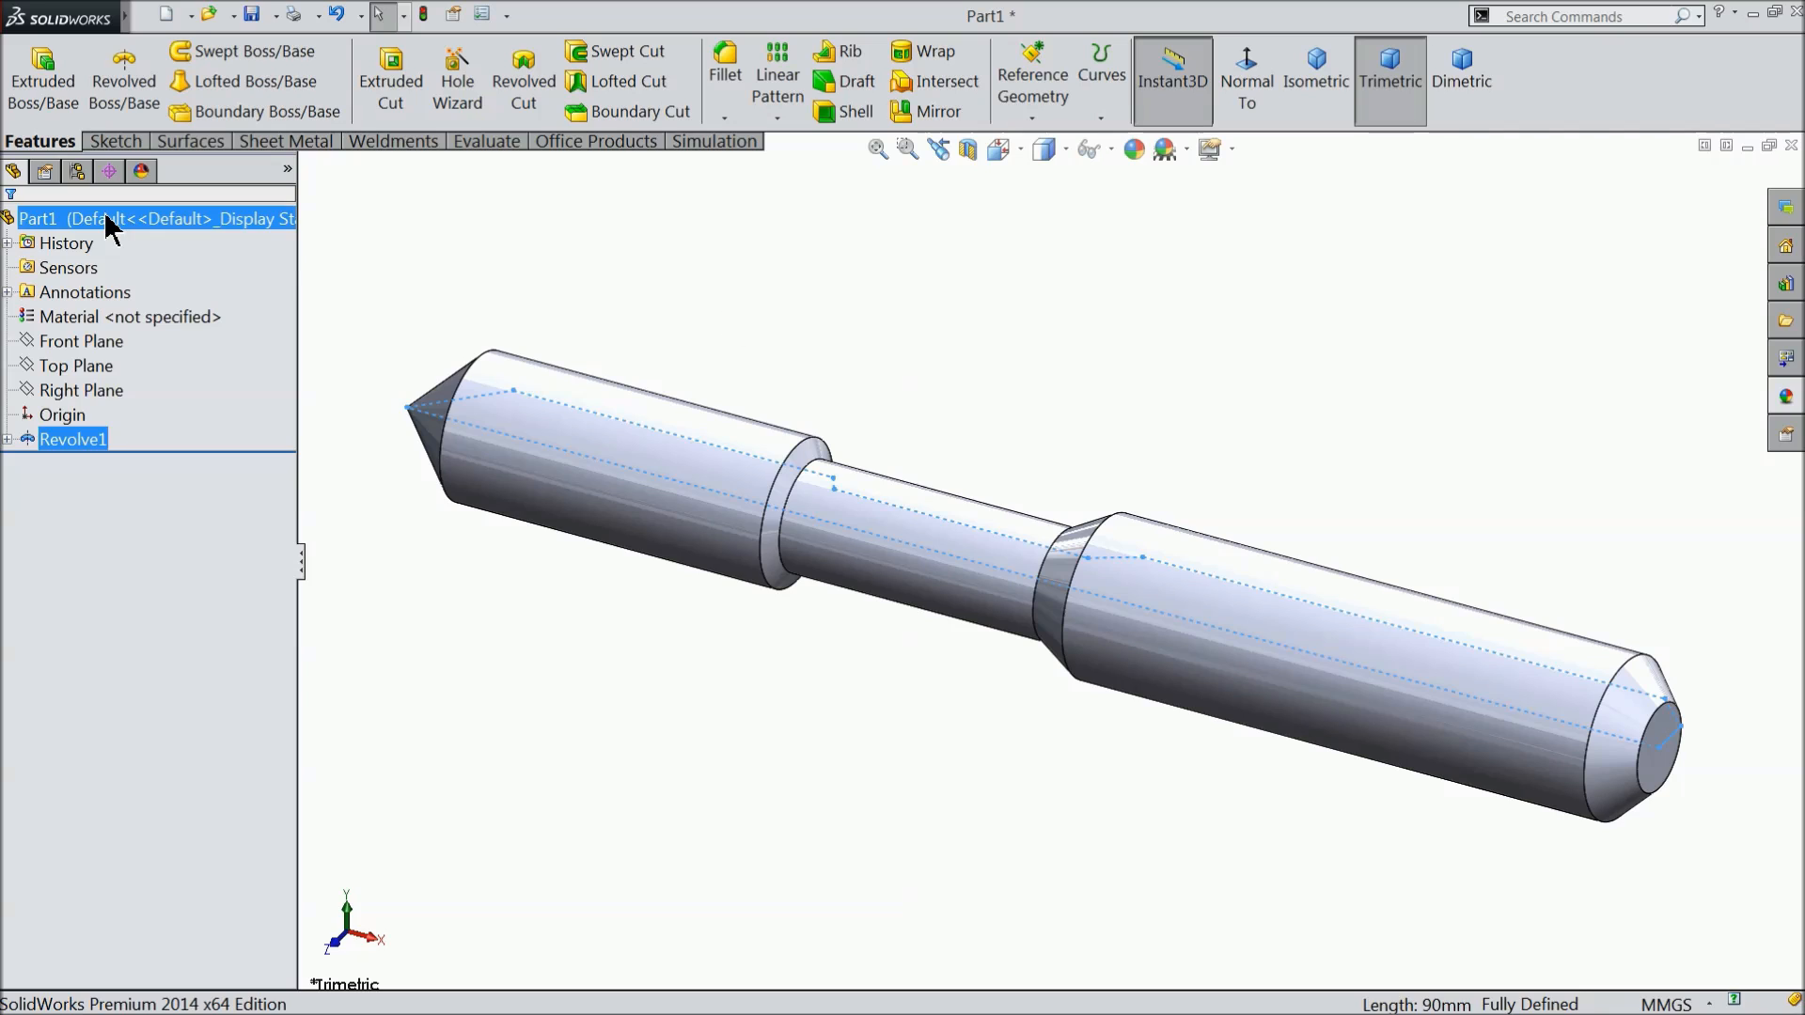
# Apply the machined steel appearance to the revolved part.
pyautogui.click(1786, 396)
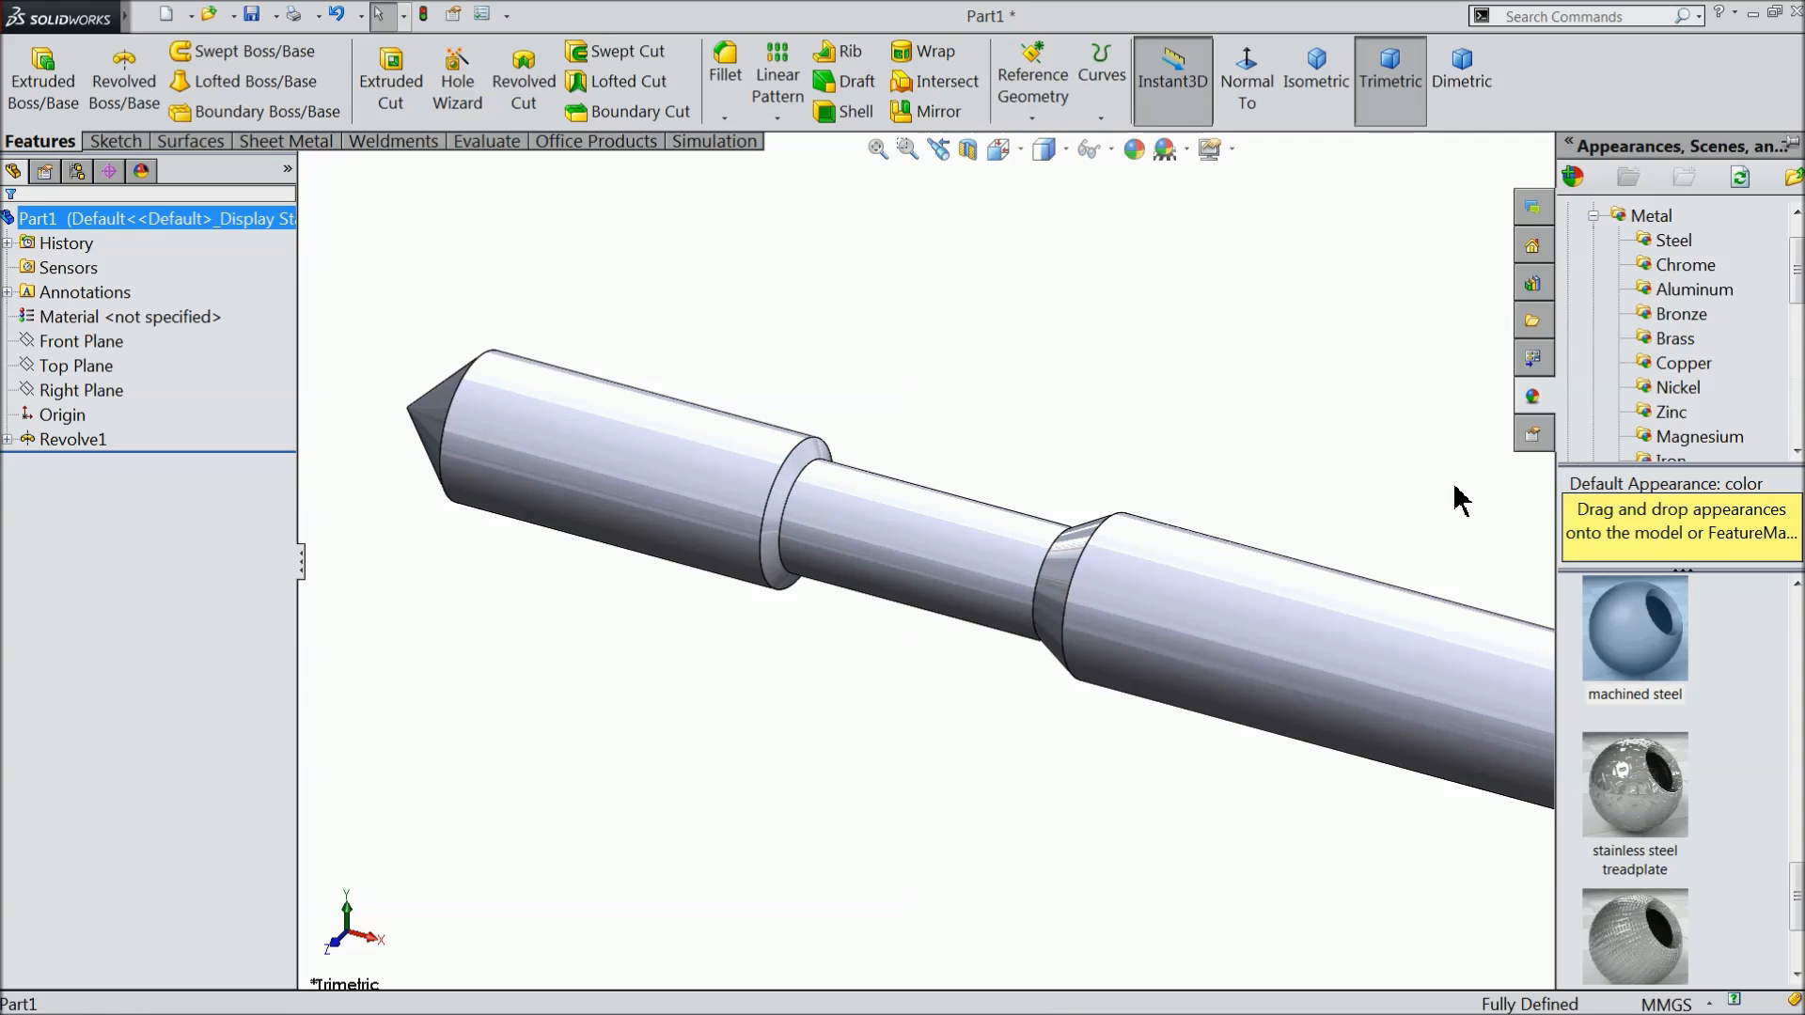
pyautogui.moveTo(1636, 639); pyautogui.dragTo(1519, 635)
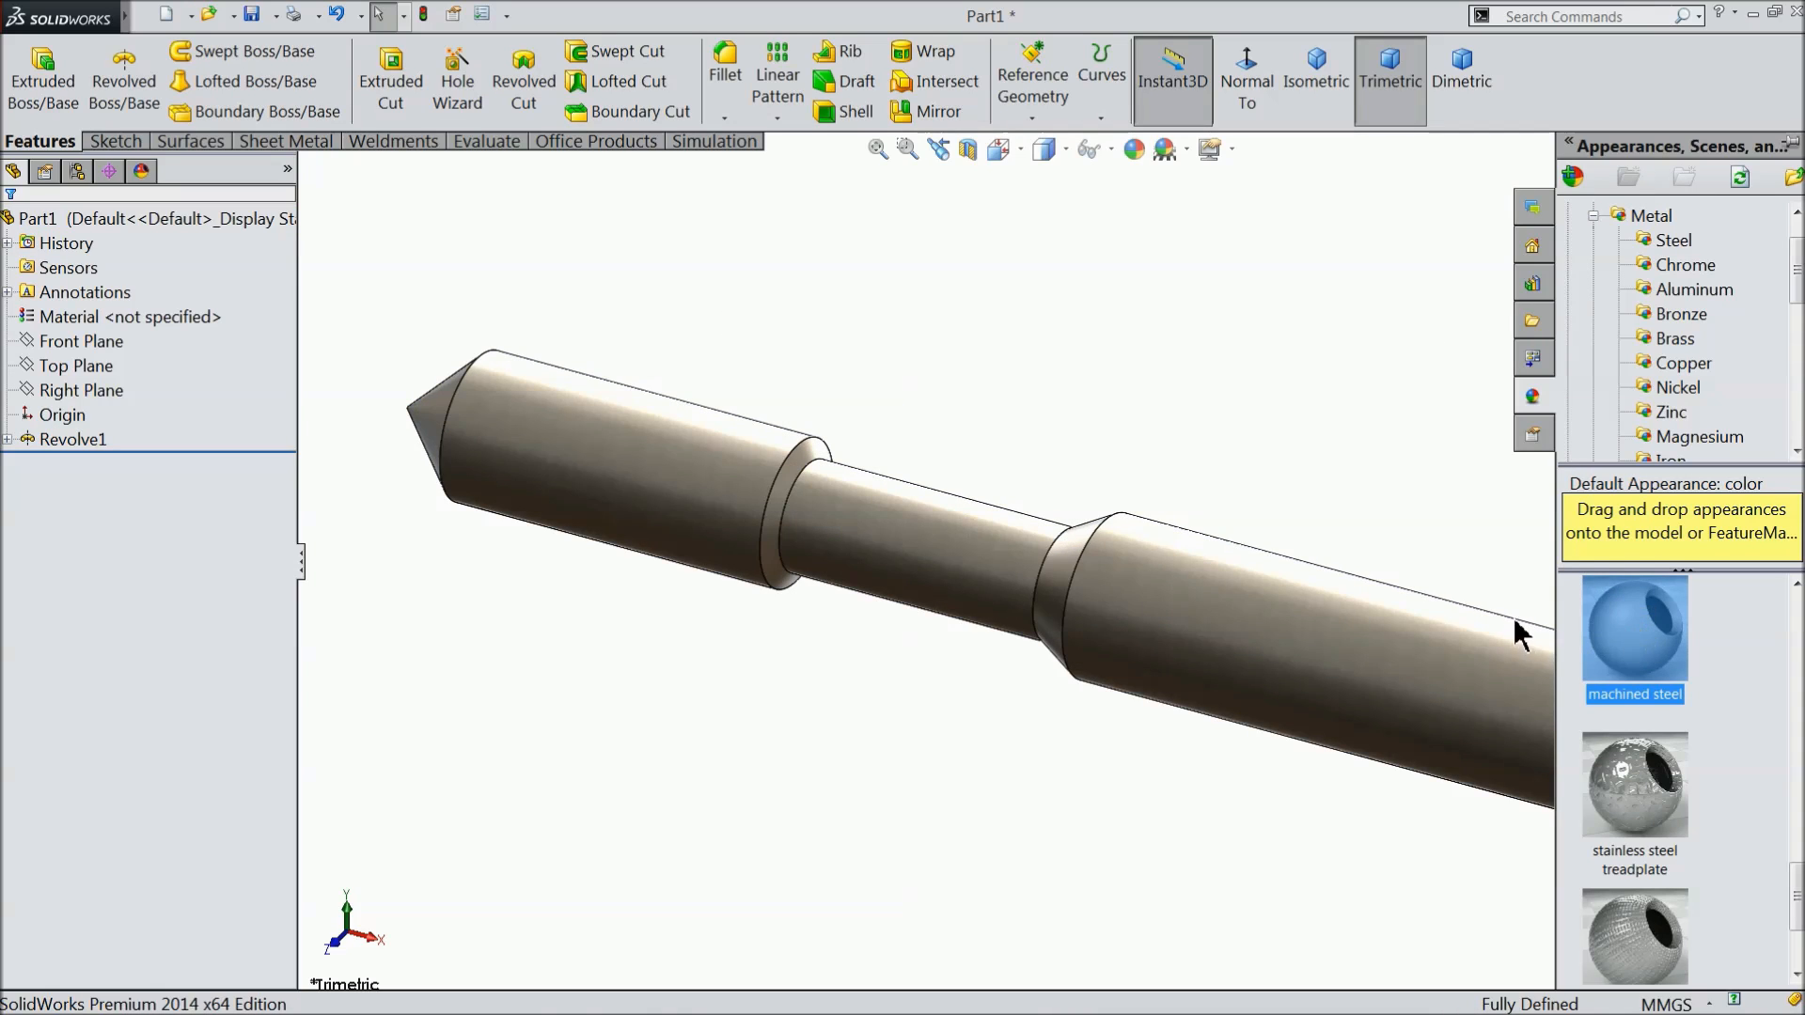
# Apply the satin finish stainless steel appearance to the revolved pin.
pyautogui.scroll(-2, 1638, 701)
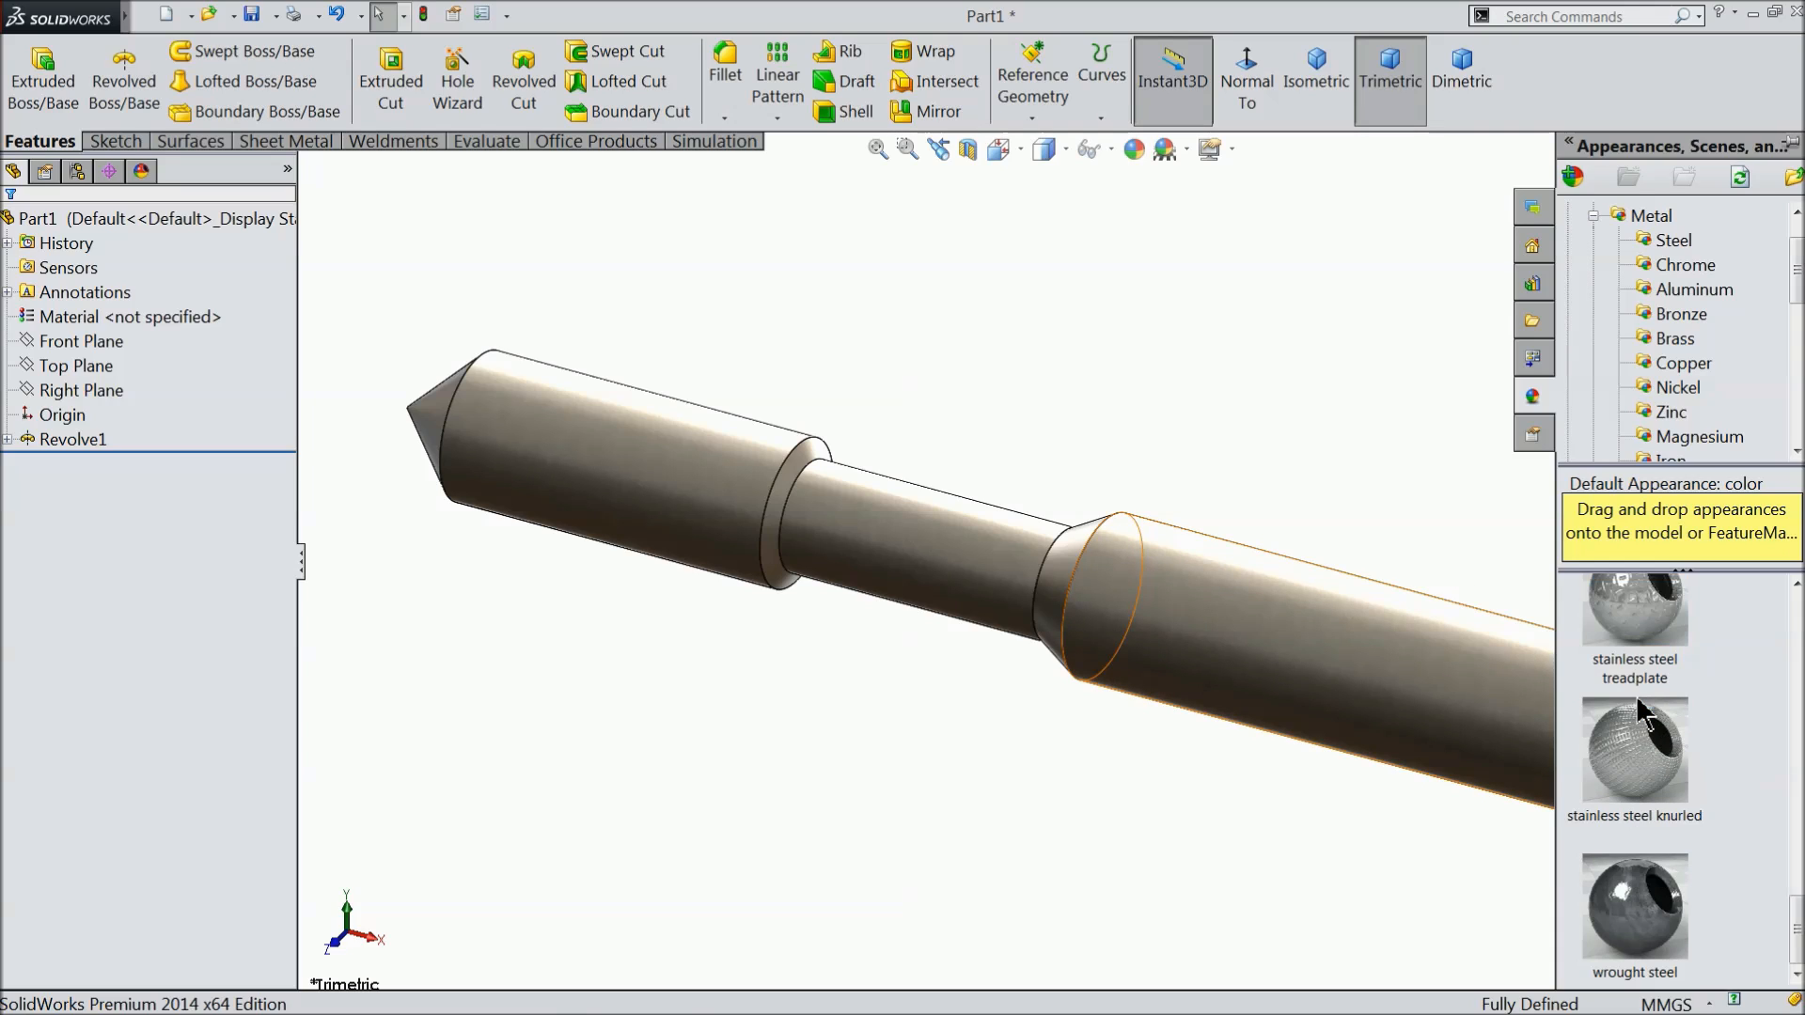
pyautogui.scroll(5, 1637, 715)
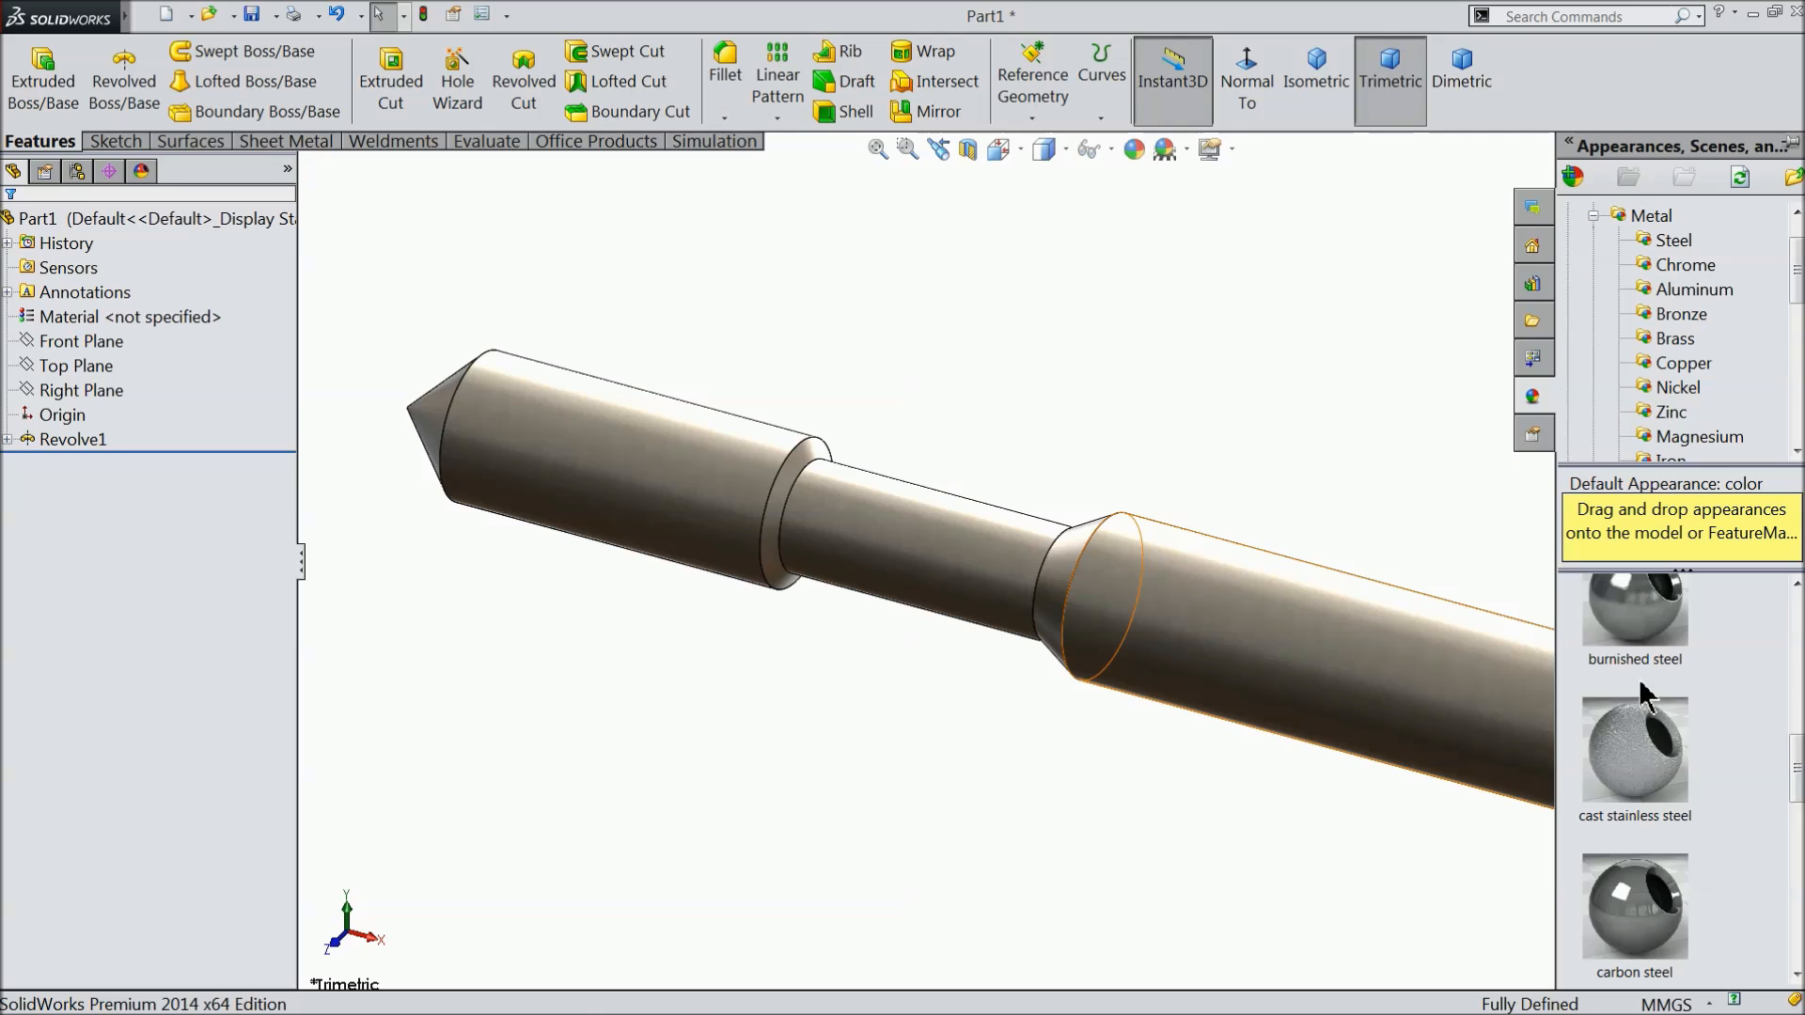
pyautogui.scroll(2, 1644, 696)
pyautogui.scroll(2, 1646, 699)
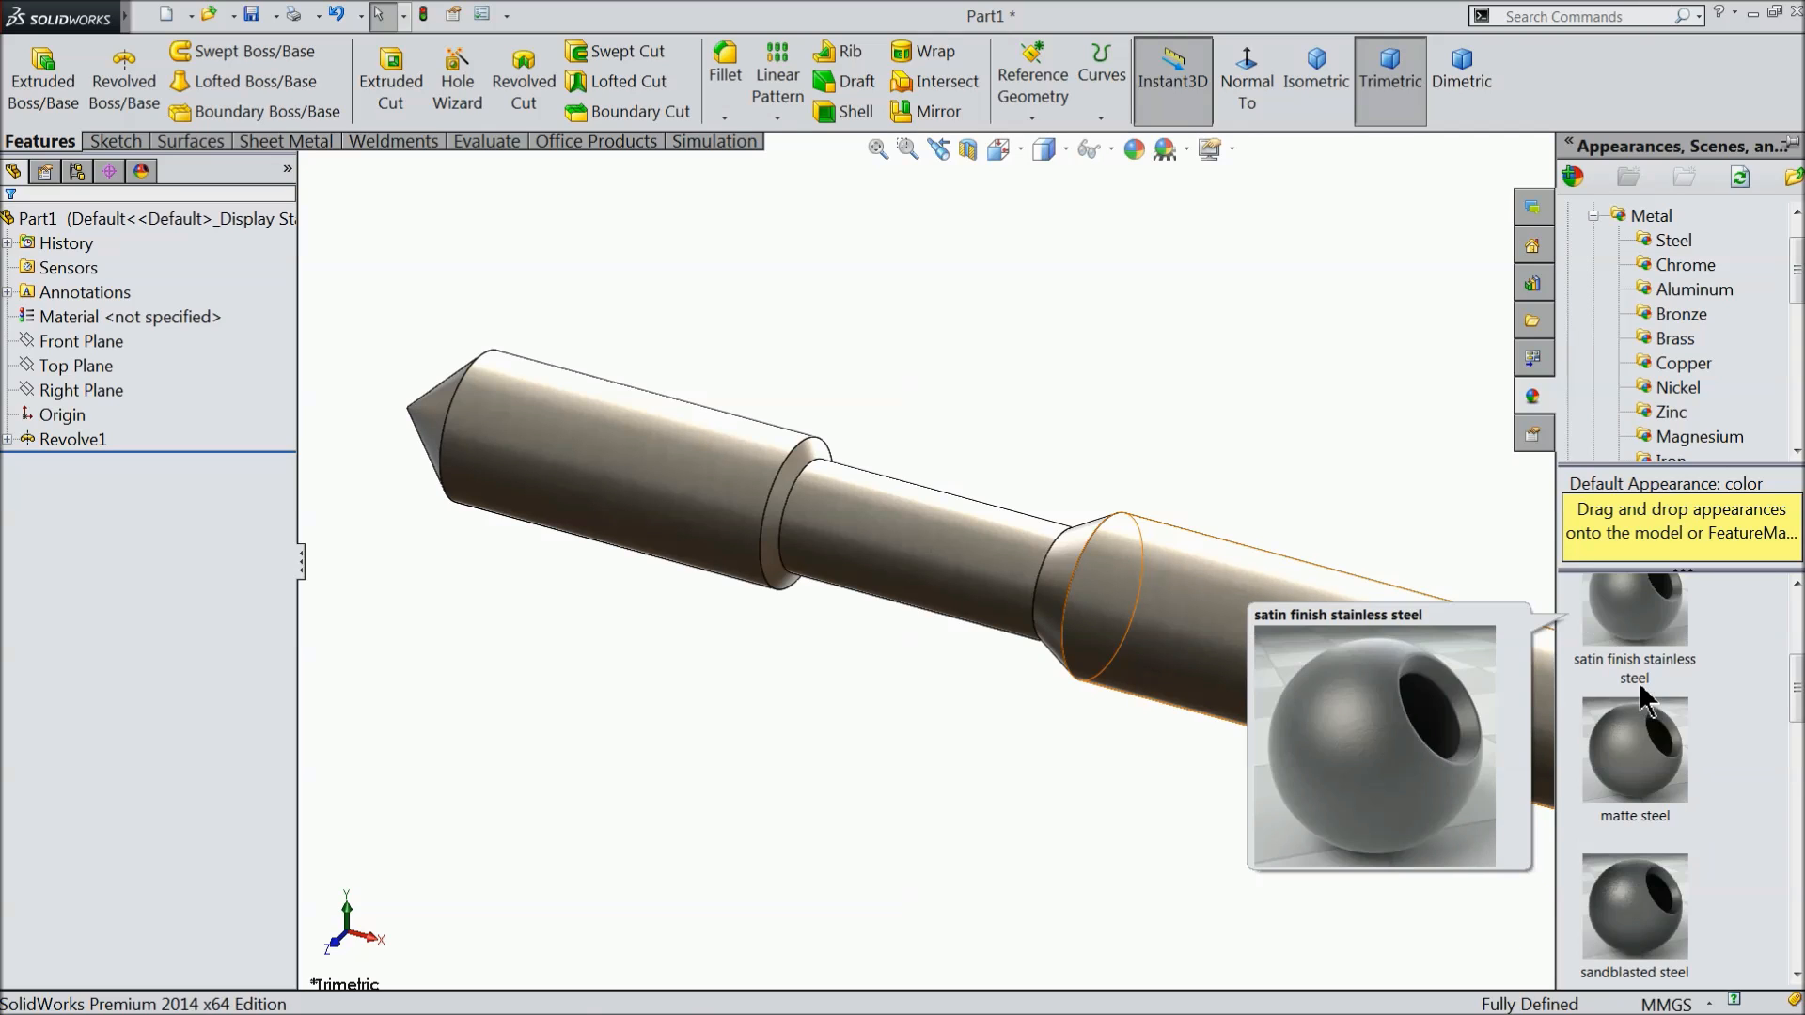
pyautogui.scroll(2, 1644, 691)
pyautogui.moveTo(1387, 543)
pyautogui.mouseDown(button='middle')
pyautogui.moveTo(1369, 616)
pyautogui.moveTo(1248, 621)
pyautogui.mouseUp(button='middle')
pyautogui.scroll(1, 1631, 695)
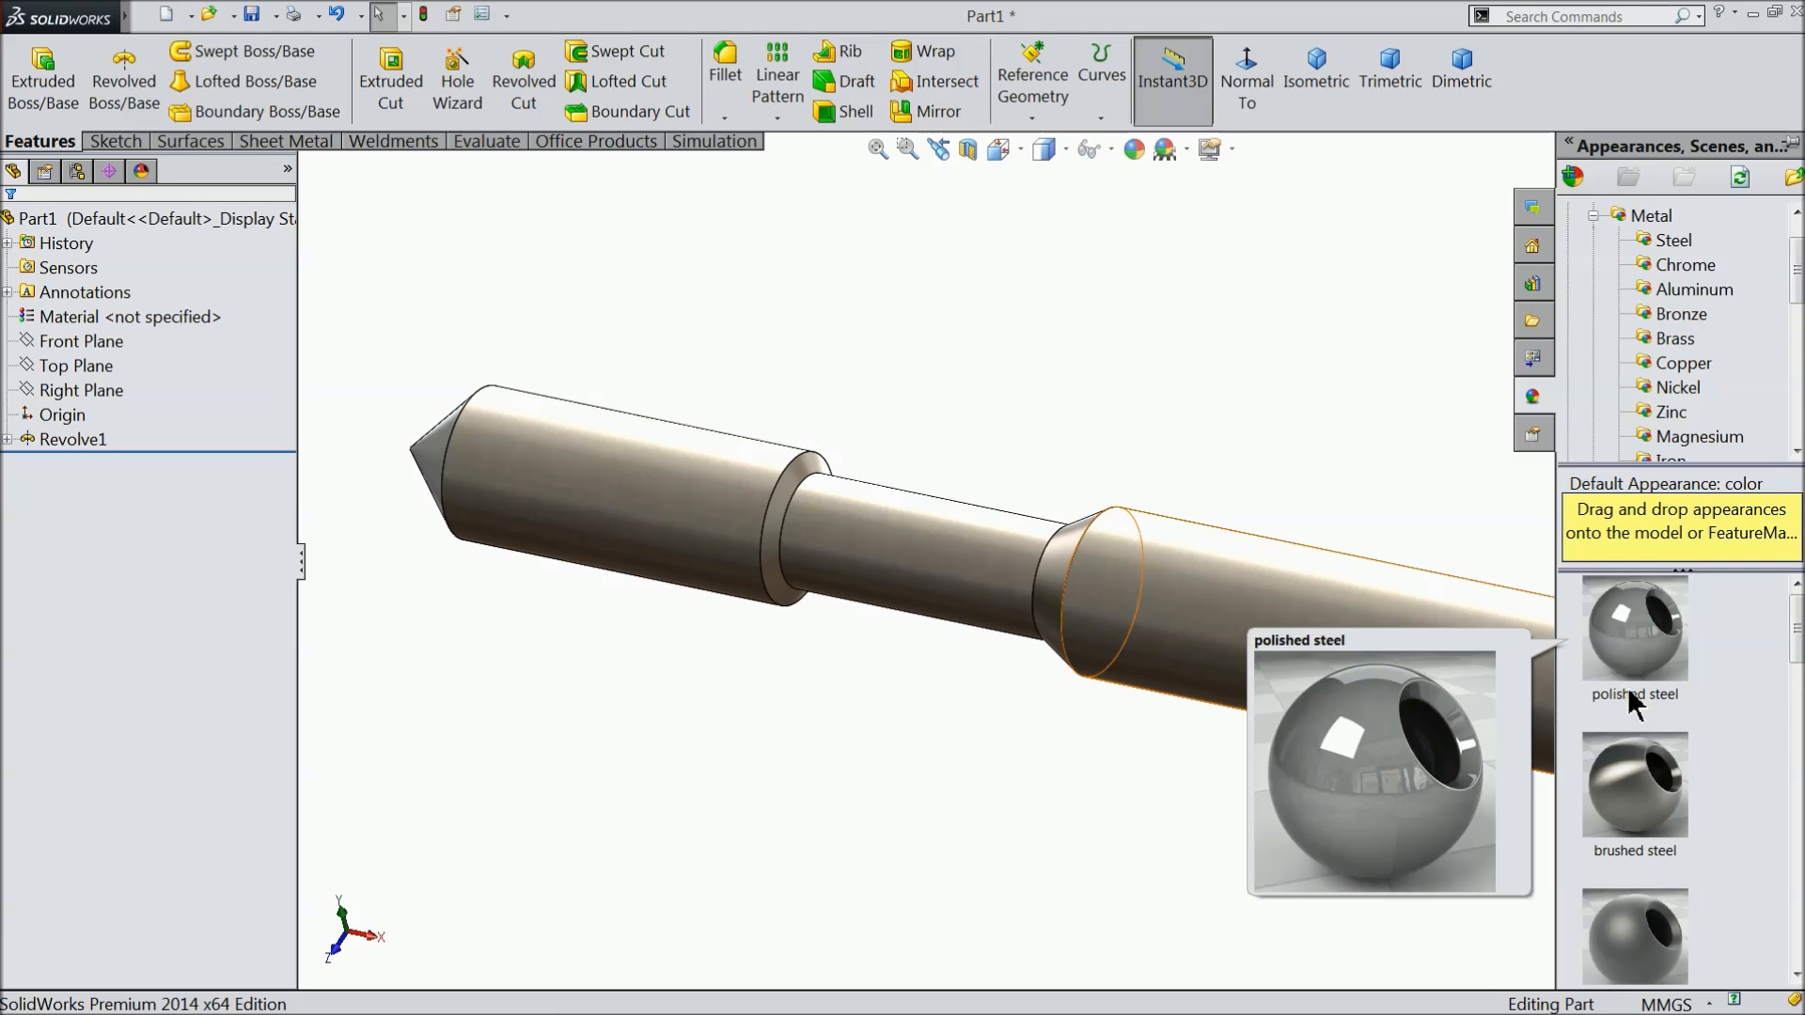
pyautogui.scroll(-1, 1623, 766)
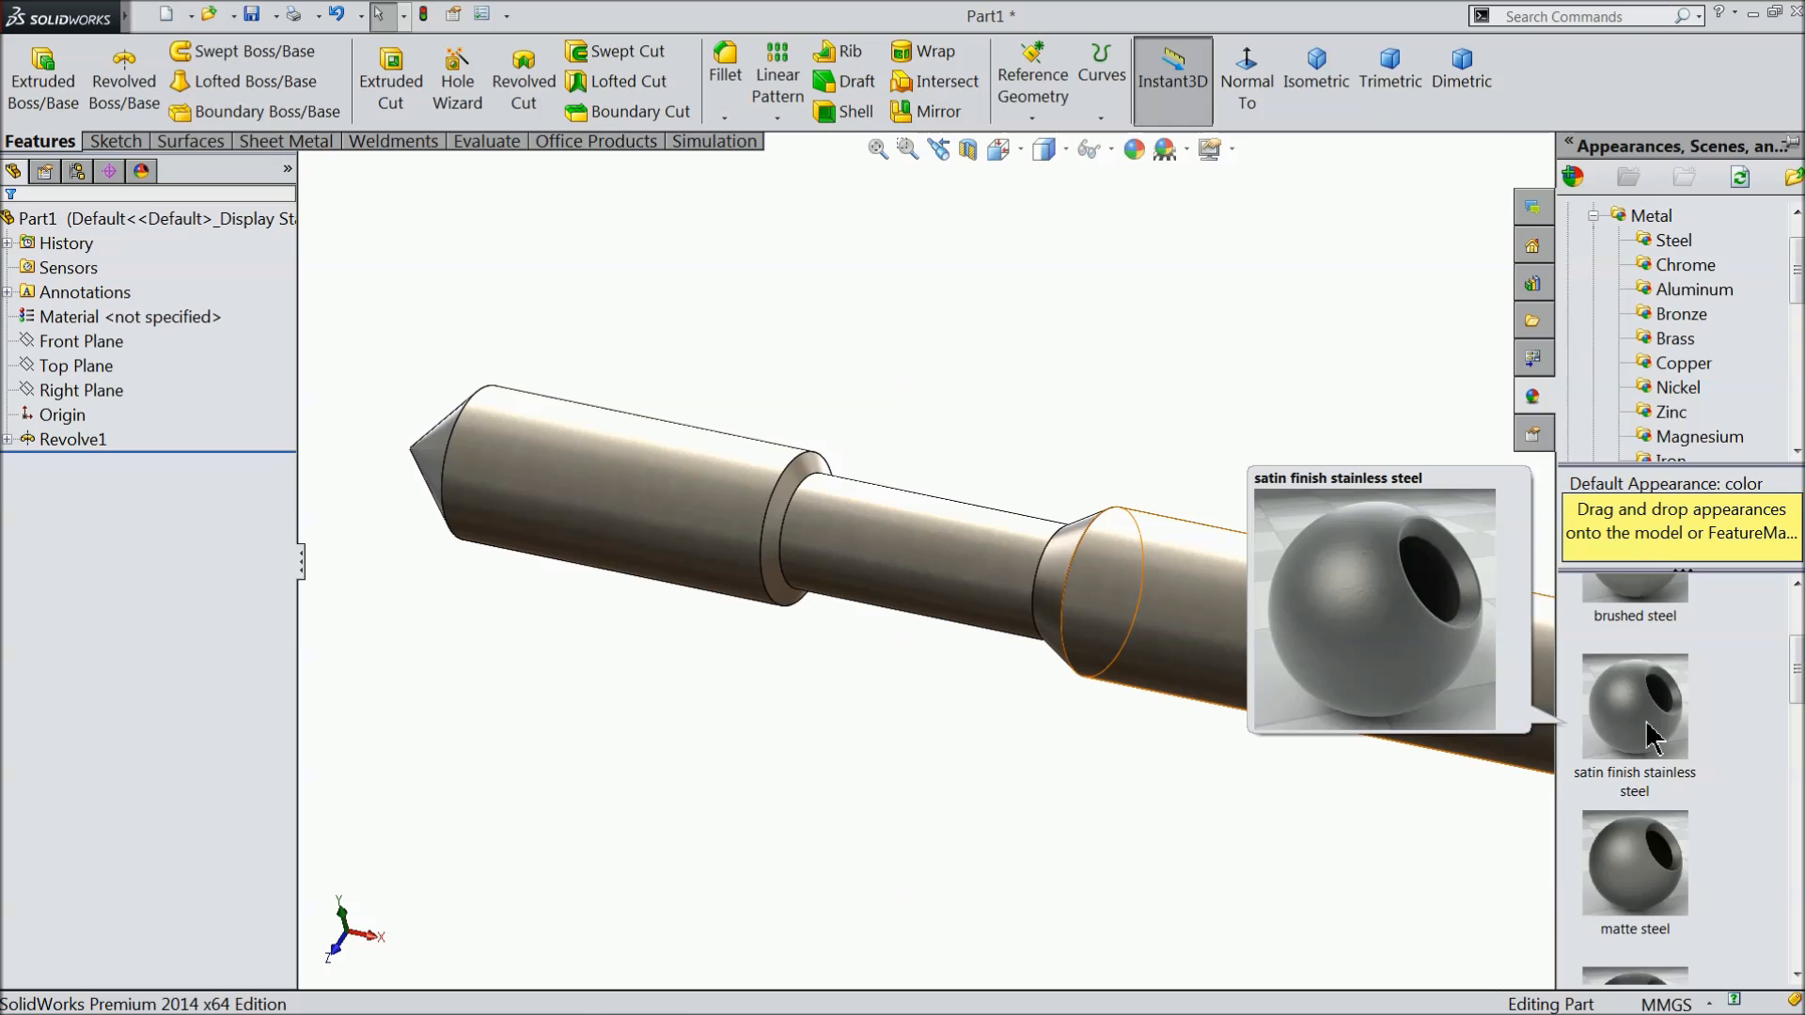
pyautogui.doubleClick(1648, 739)
pyautogui.moveTo(1418, 678)
pyautogui.mouseDown(button='middle')
pyautogui.moveTo(1458, 705)
pyautogui.moveTo(1395, 652)
pyautogui.moveTo(1401, 683)
pyautogui.mouseUp(button='middle')
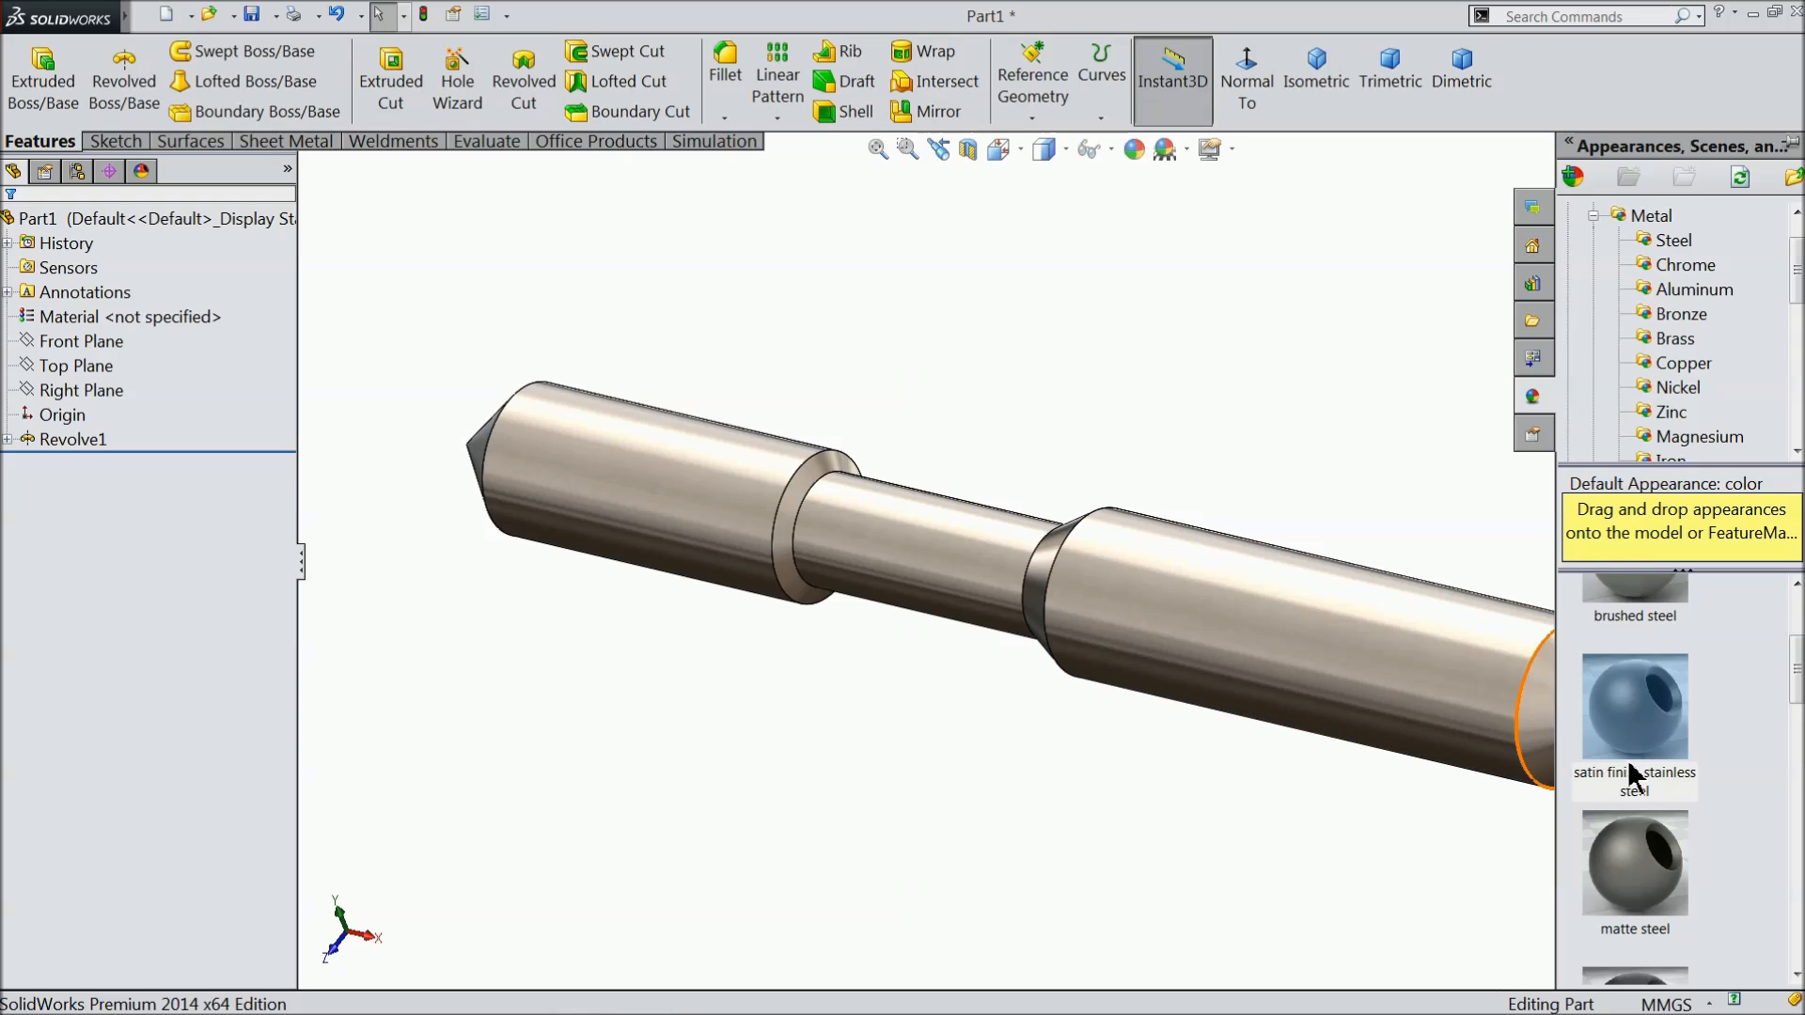
# Reapply the machined steel appearance to the whole pin.
pyautogui.scroll(-3, 1634, 776)
pyautogui.scroll(-3, 1634, 776)
pyautogui.scroll(-3, 1631, 738)
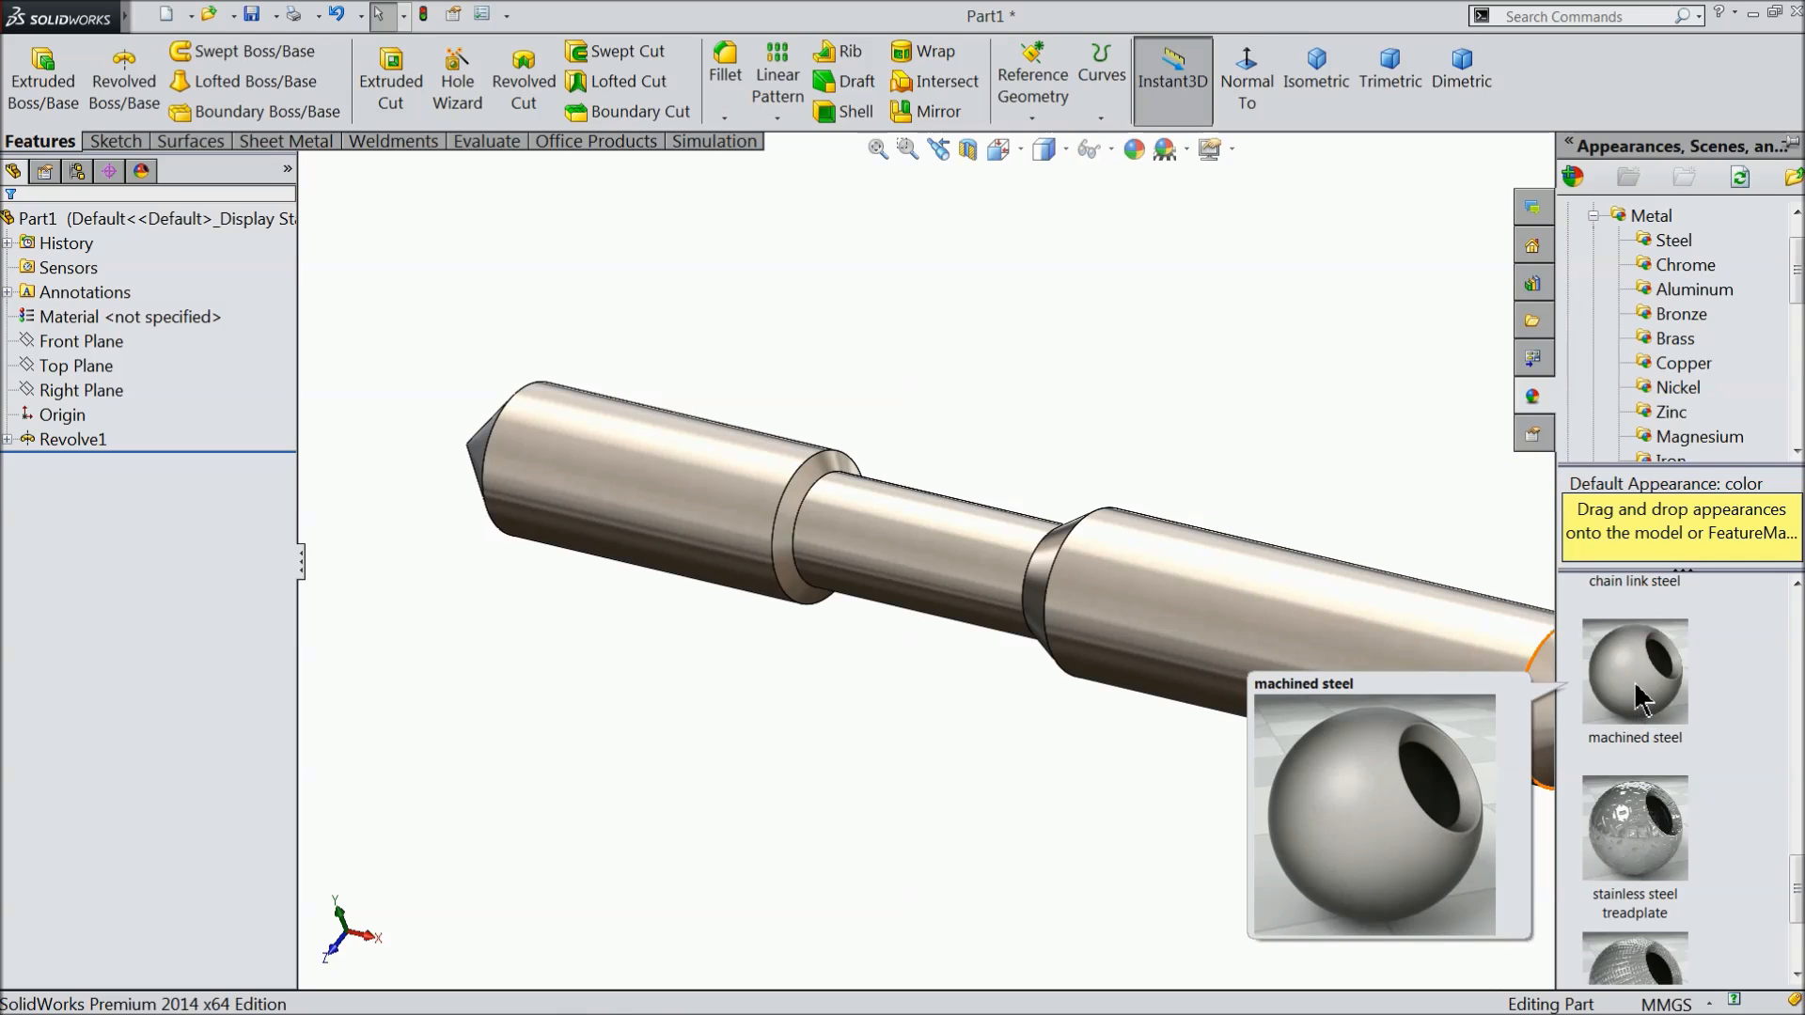
pyautogui.doubleClick(1635, 701)
pyautogui.moveTo(1166, 467); pyautogui.dragTo(1246, 652, button='middle')
pyautogui.click(607, 562)
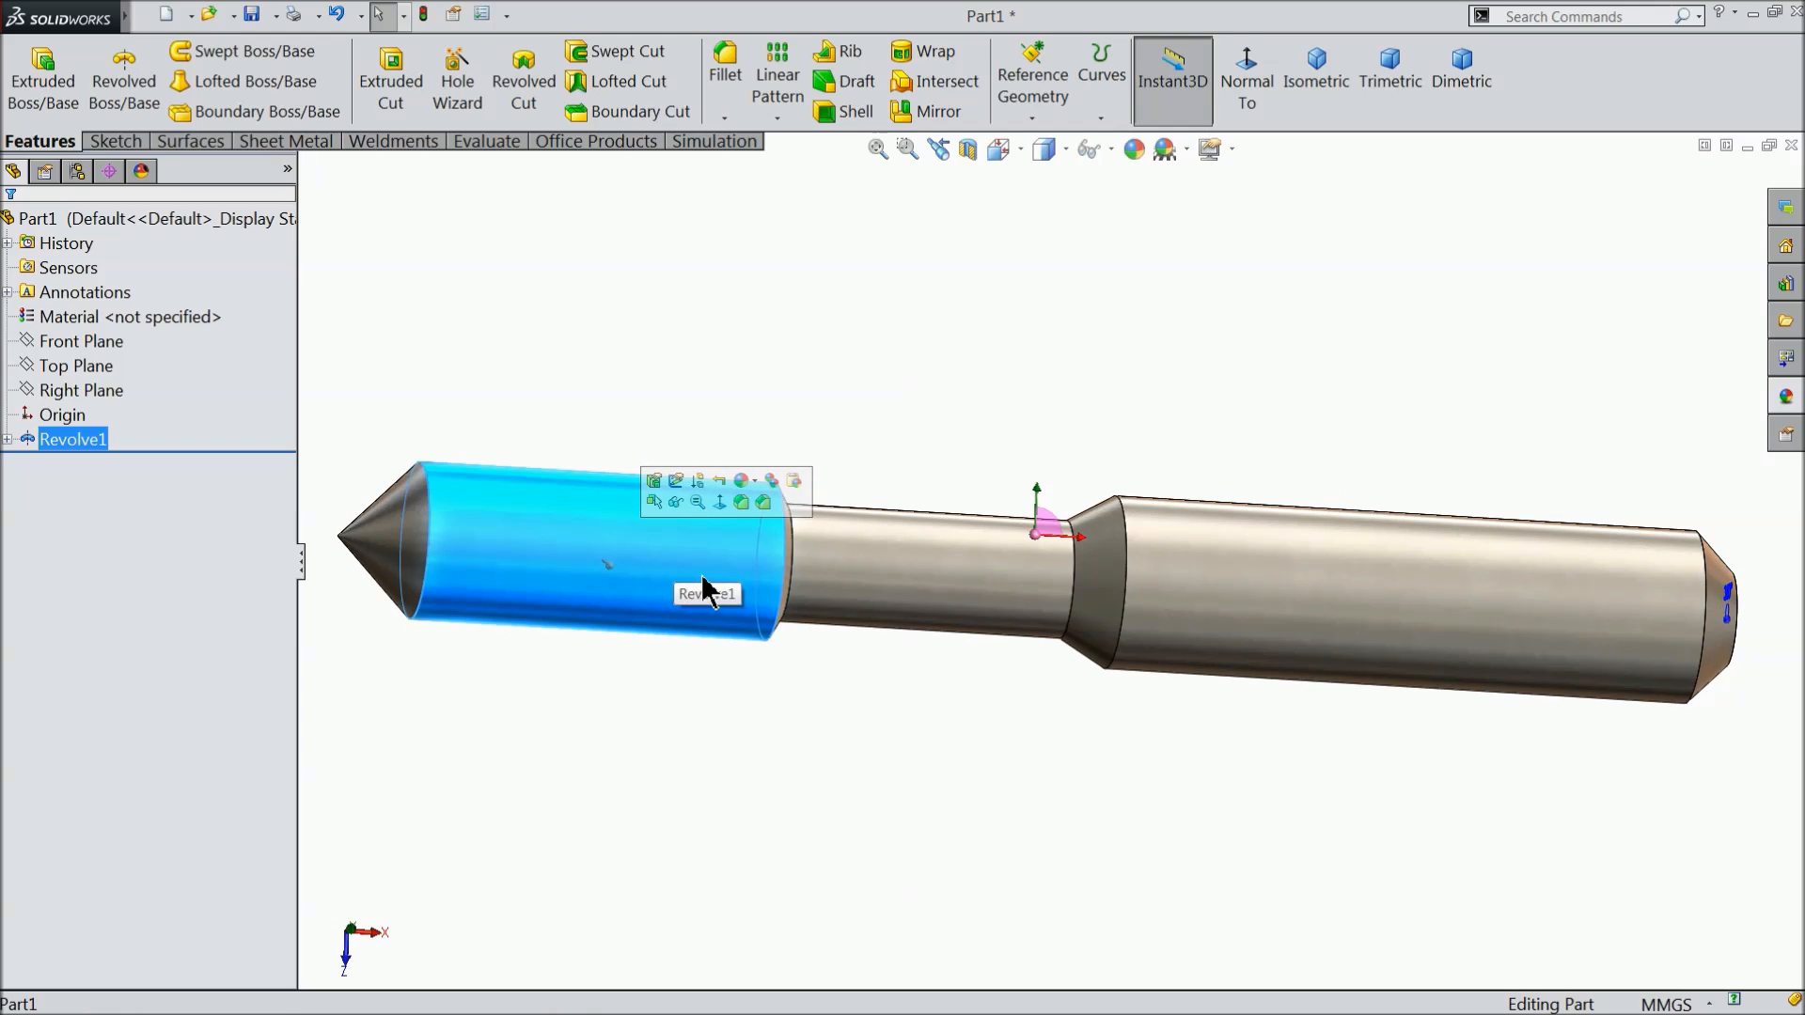
# Start a new sketch on the Top Plane and view the plane head-on.
pyautogui.click(53, 373)
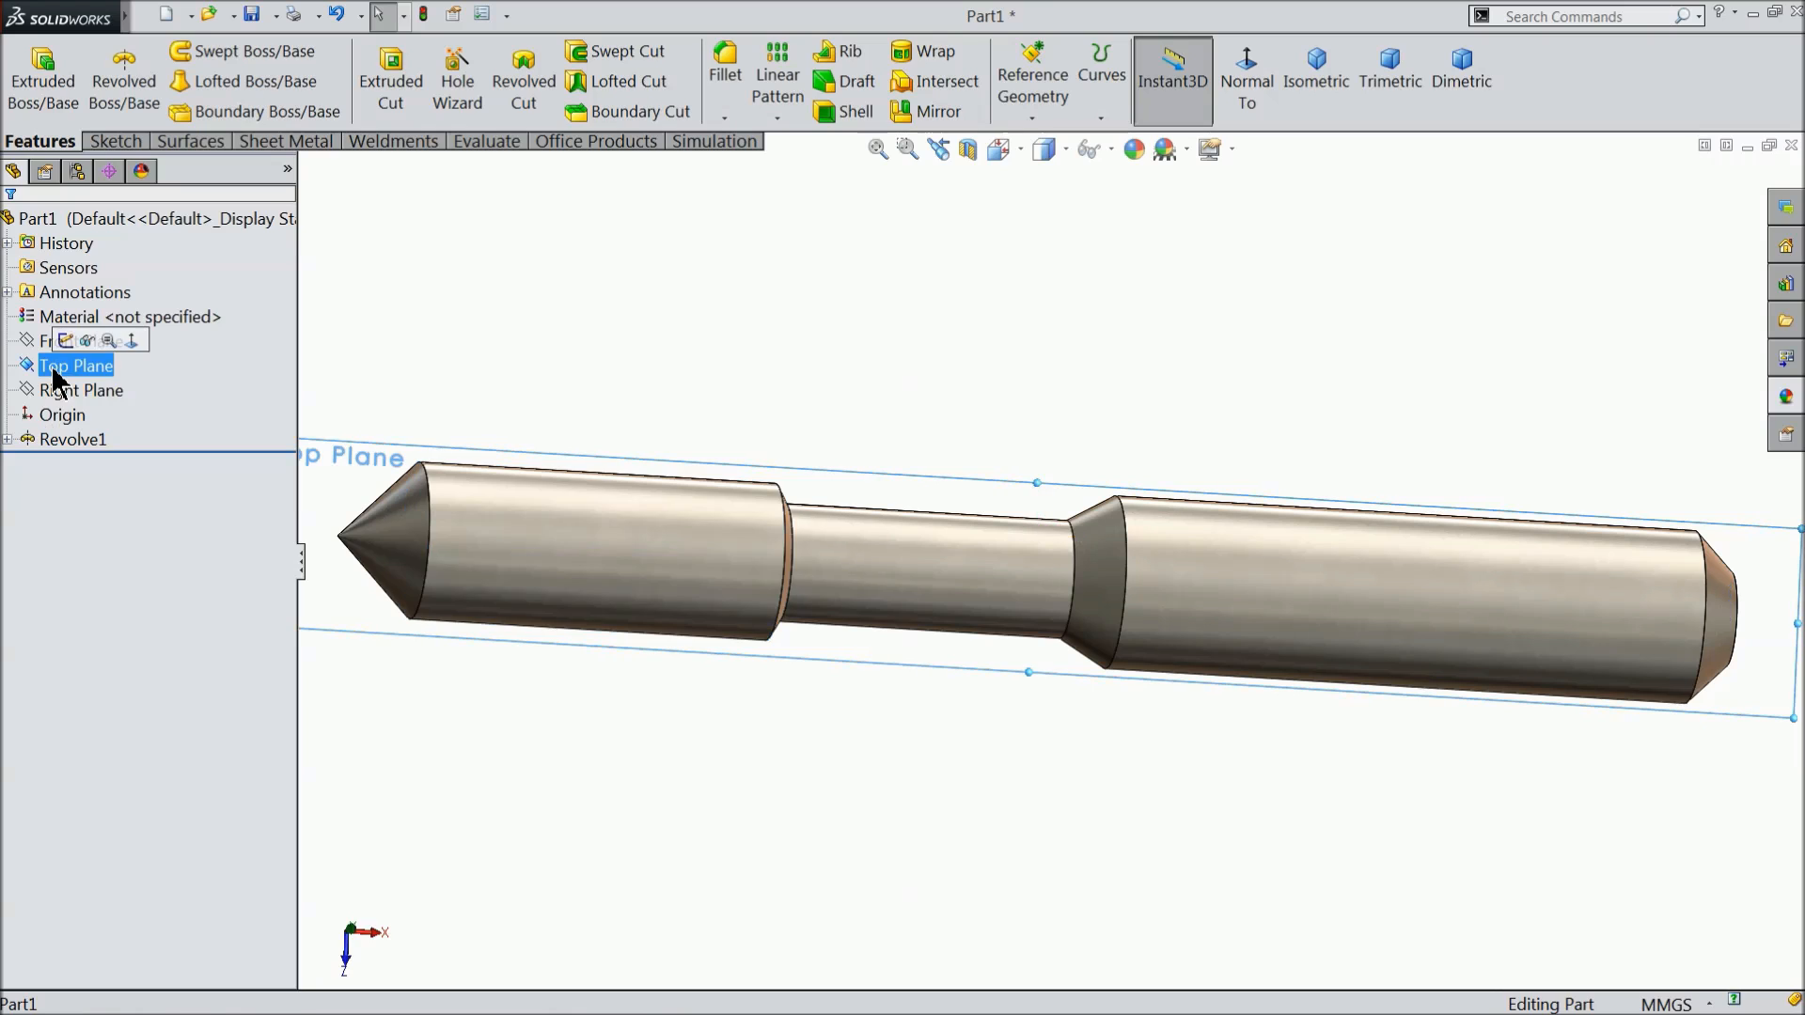
pyautogui.click(94, 341)
pyautogui.click(1250, 89)
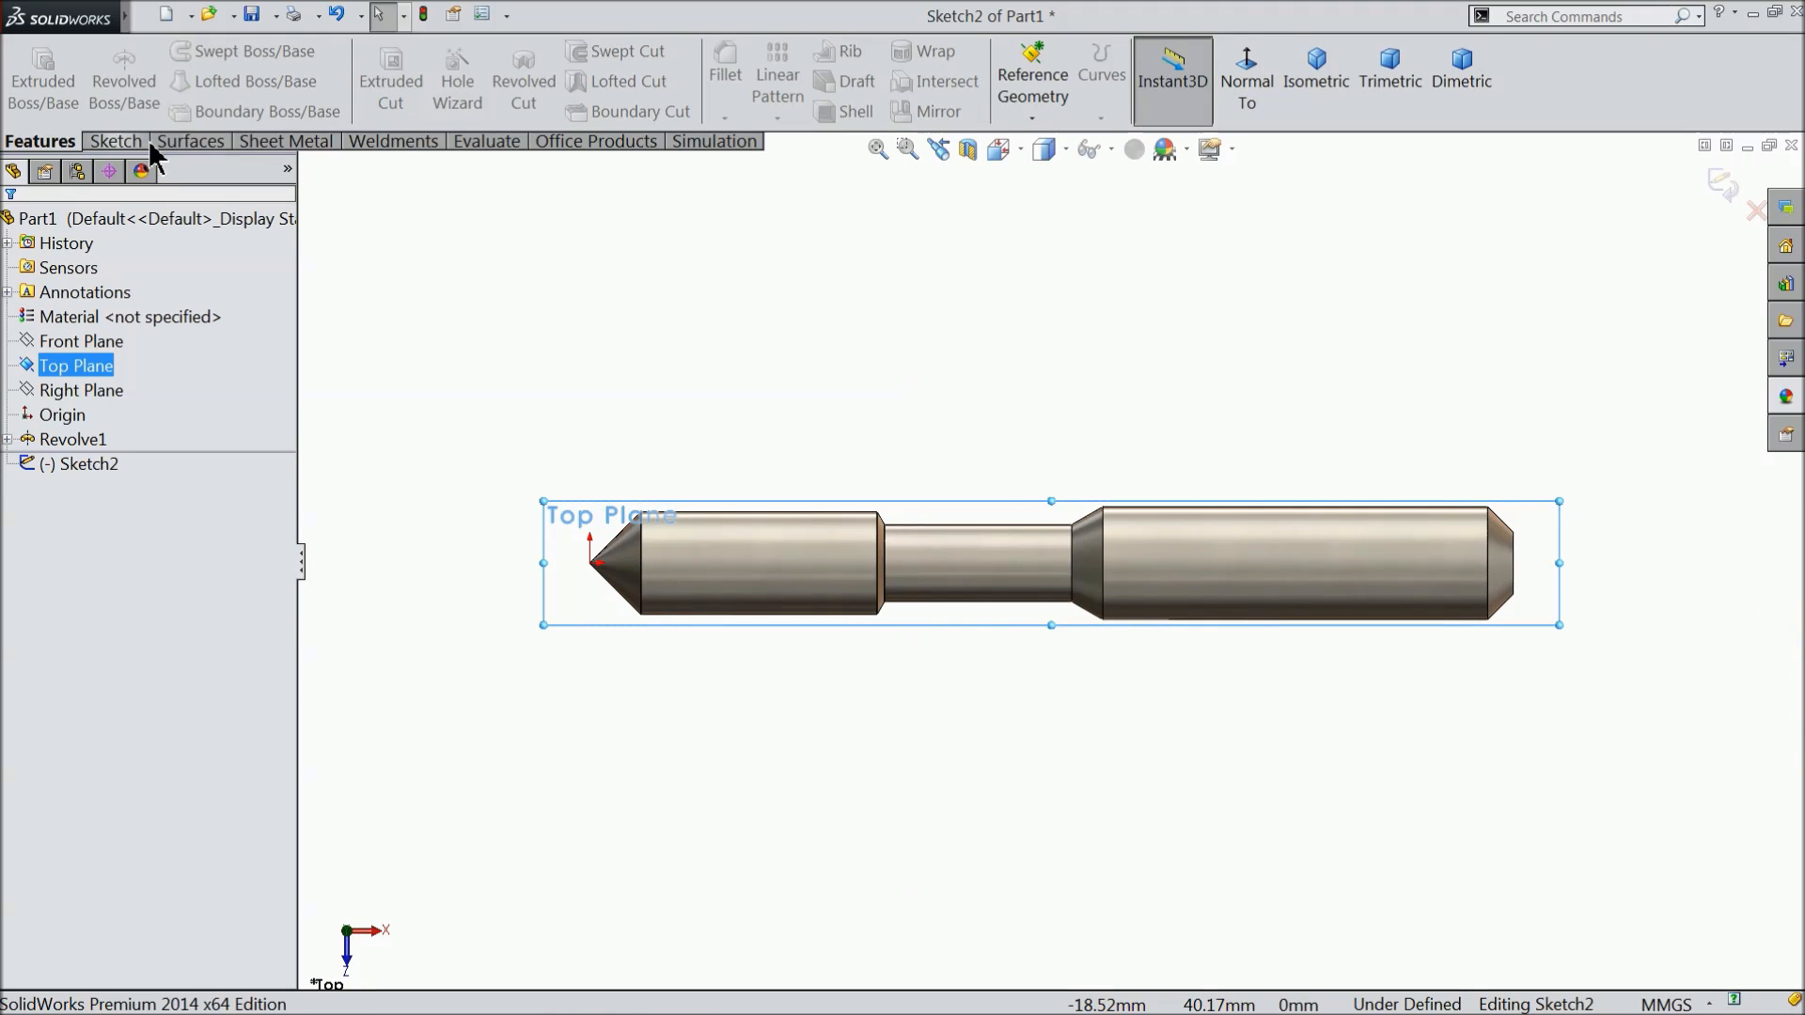
# Sketch a line about 30.87 mm long from the origin at the cone tip along the pin's axis and make it horizontal.
pyautogui.click(113, 141)
pyautogui.click(160, 51)
pyautogui.scroll(-4, 670, 625)
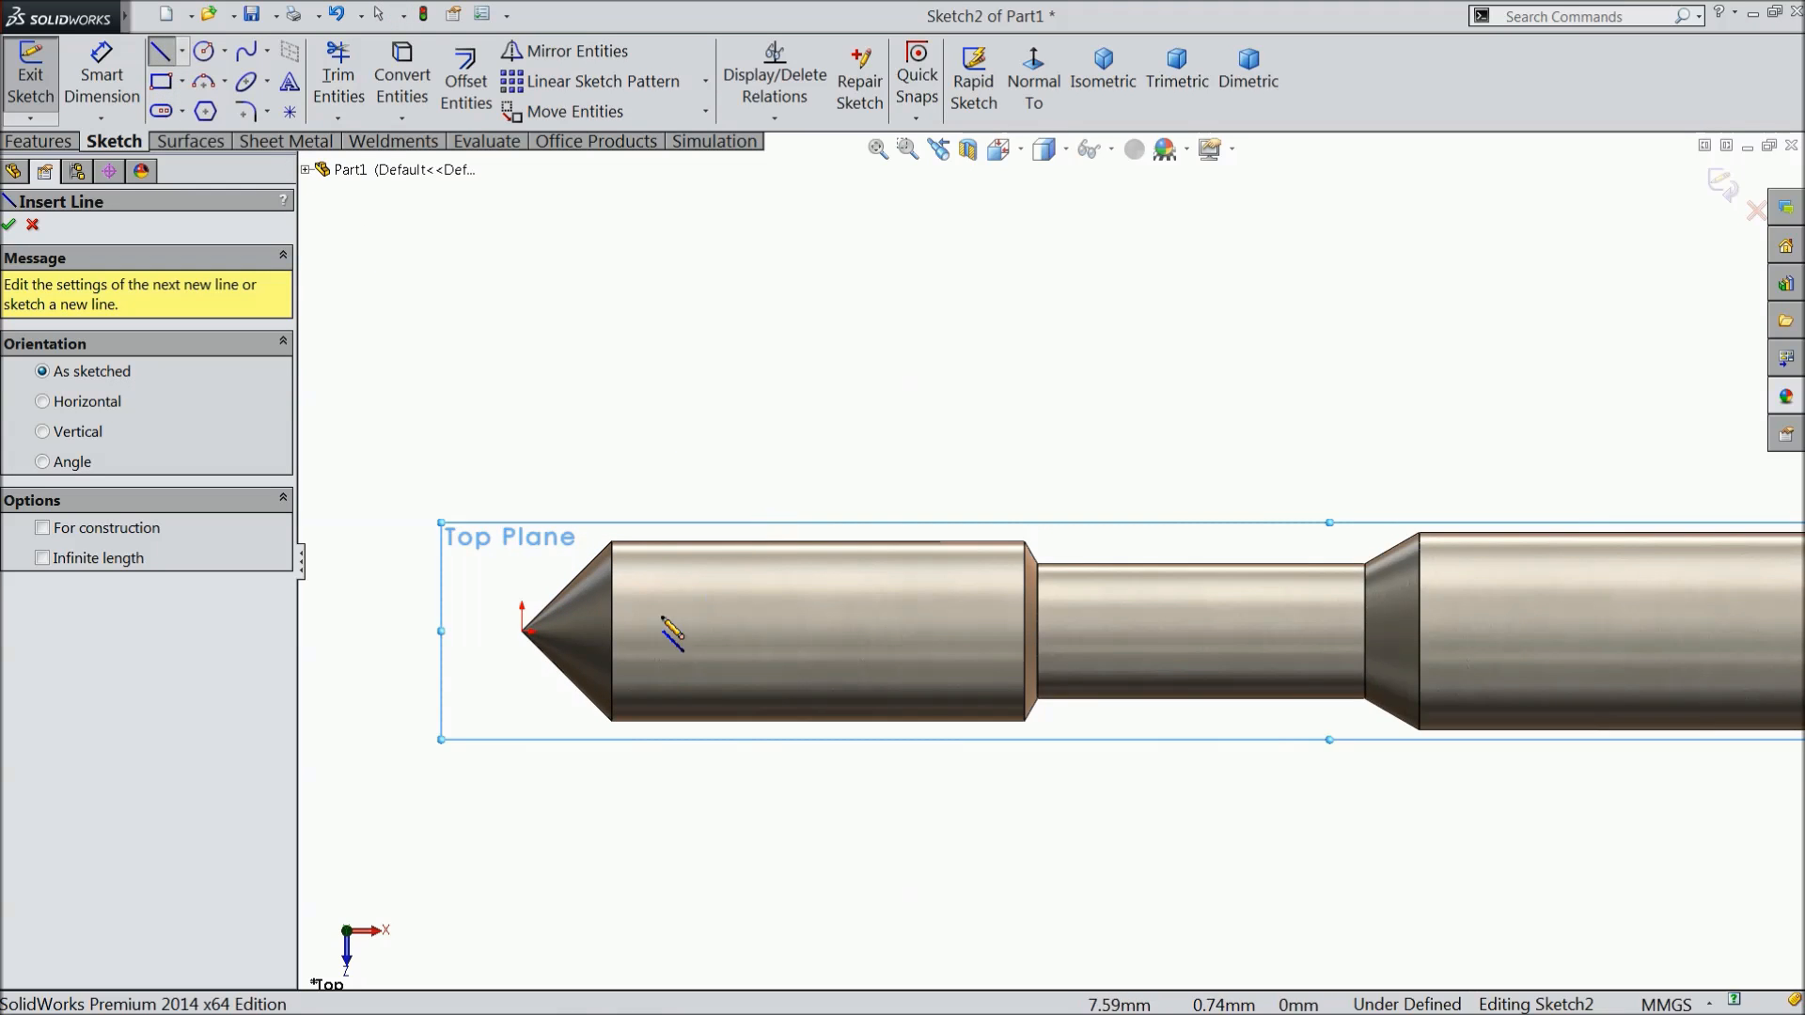
pyautogui.click(576, 625)
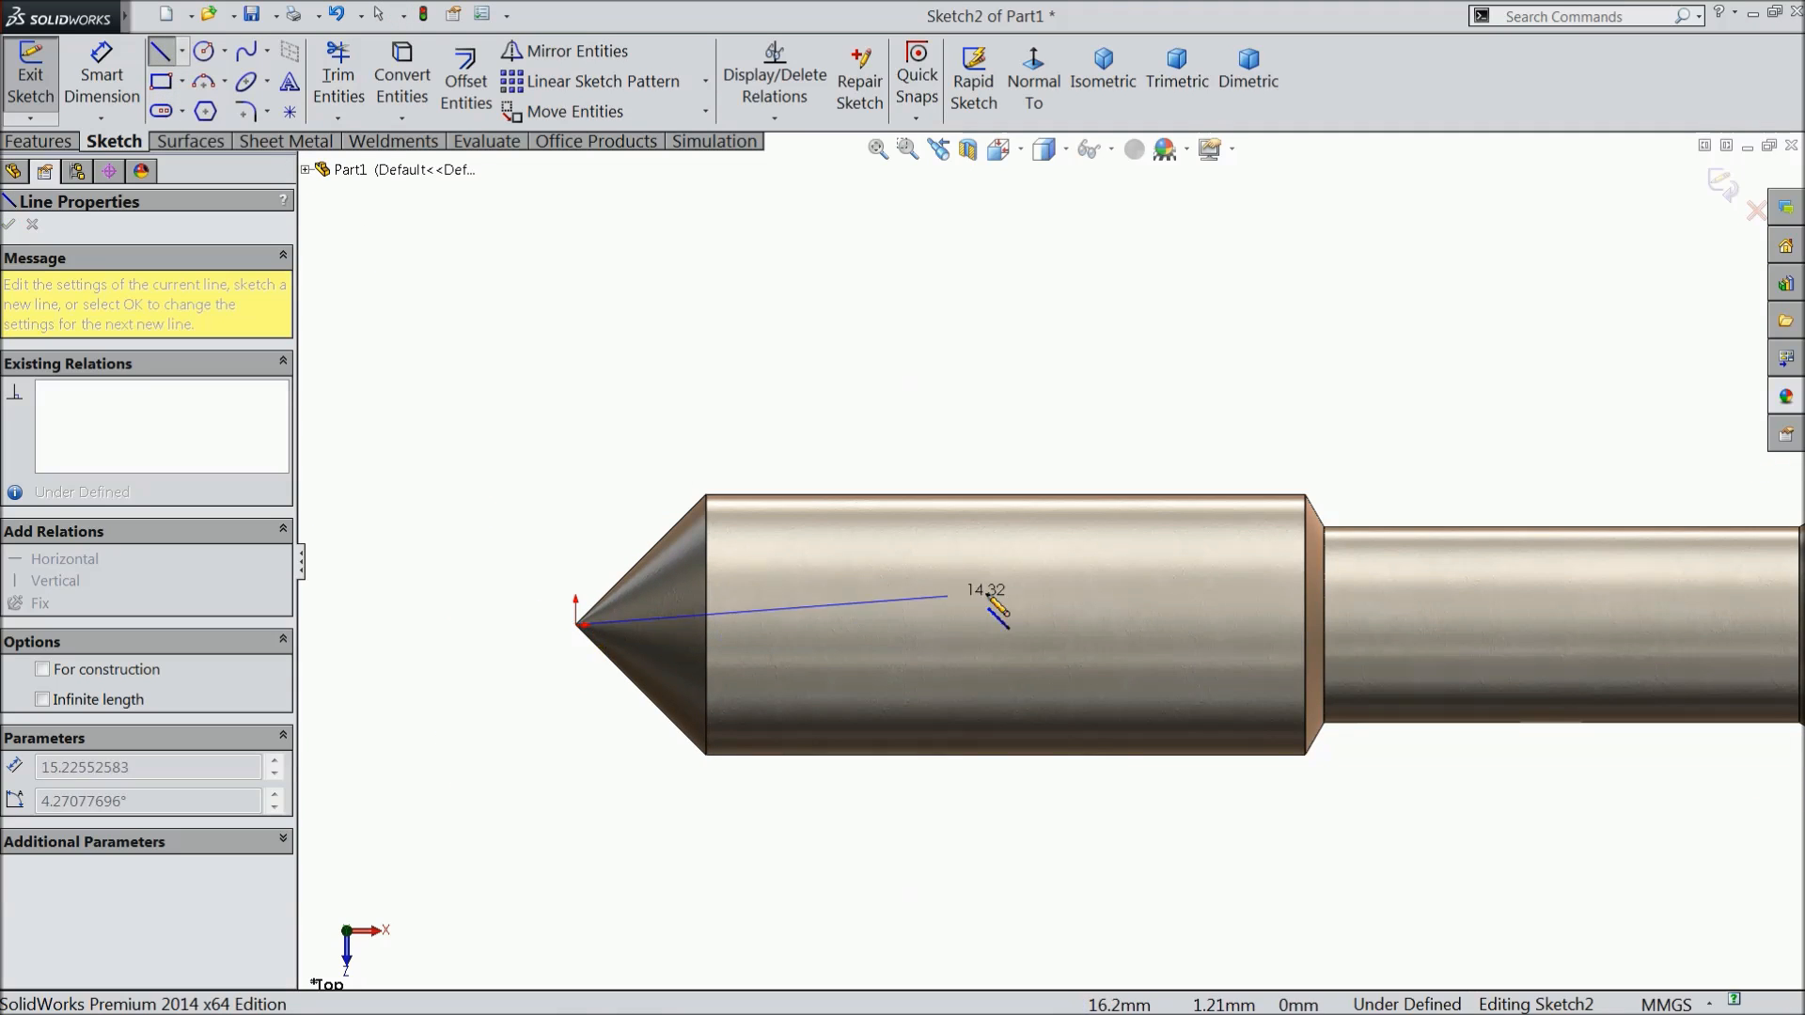
pyautogui.click(1380, 611)
pyautogui.rightClick(1380, 611)
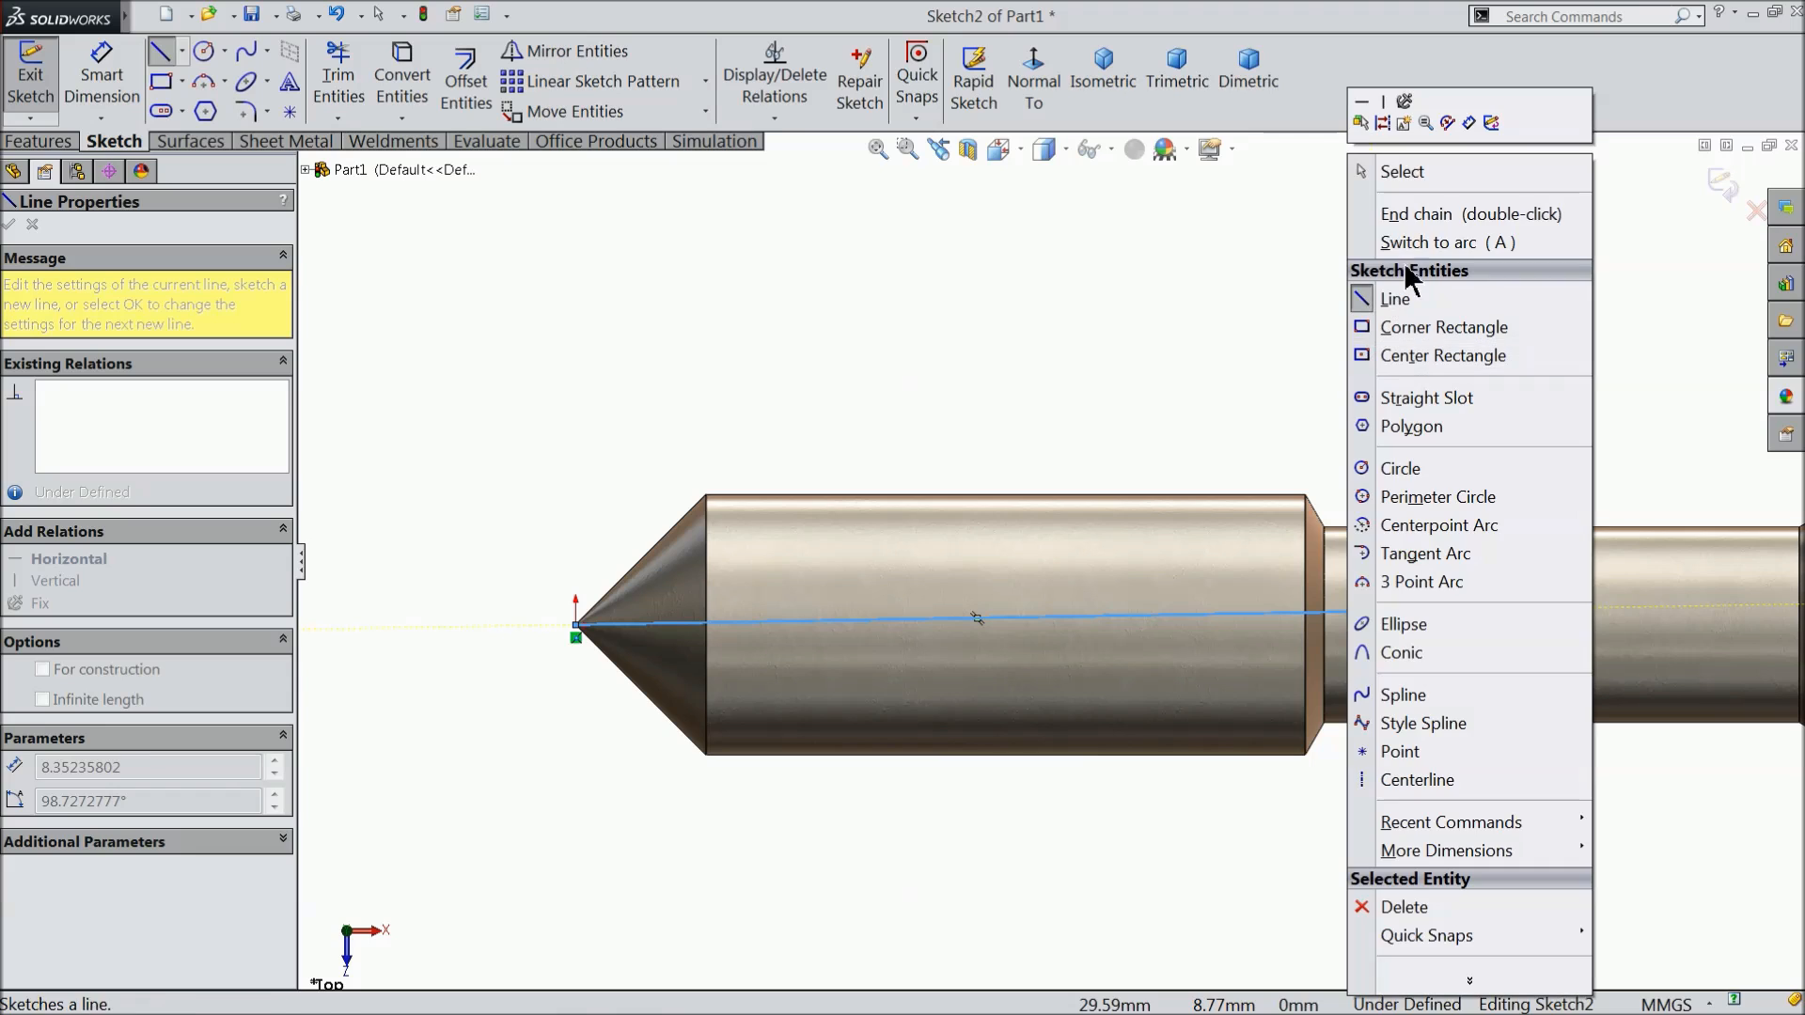
pyautogui.click(1391, 173)
pyautogui.click(1050, 614)
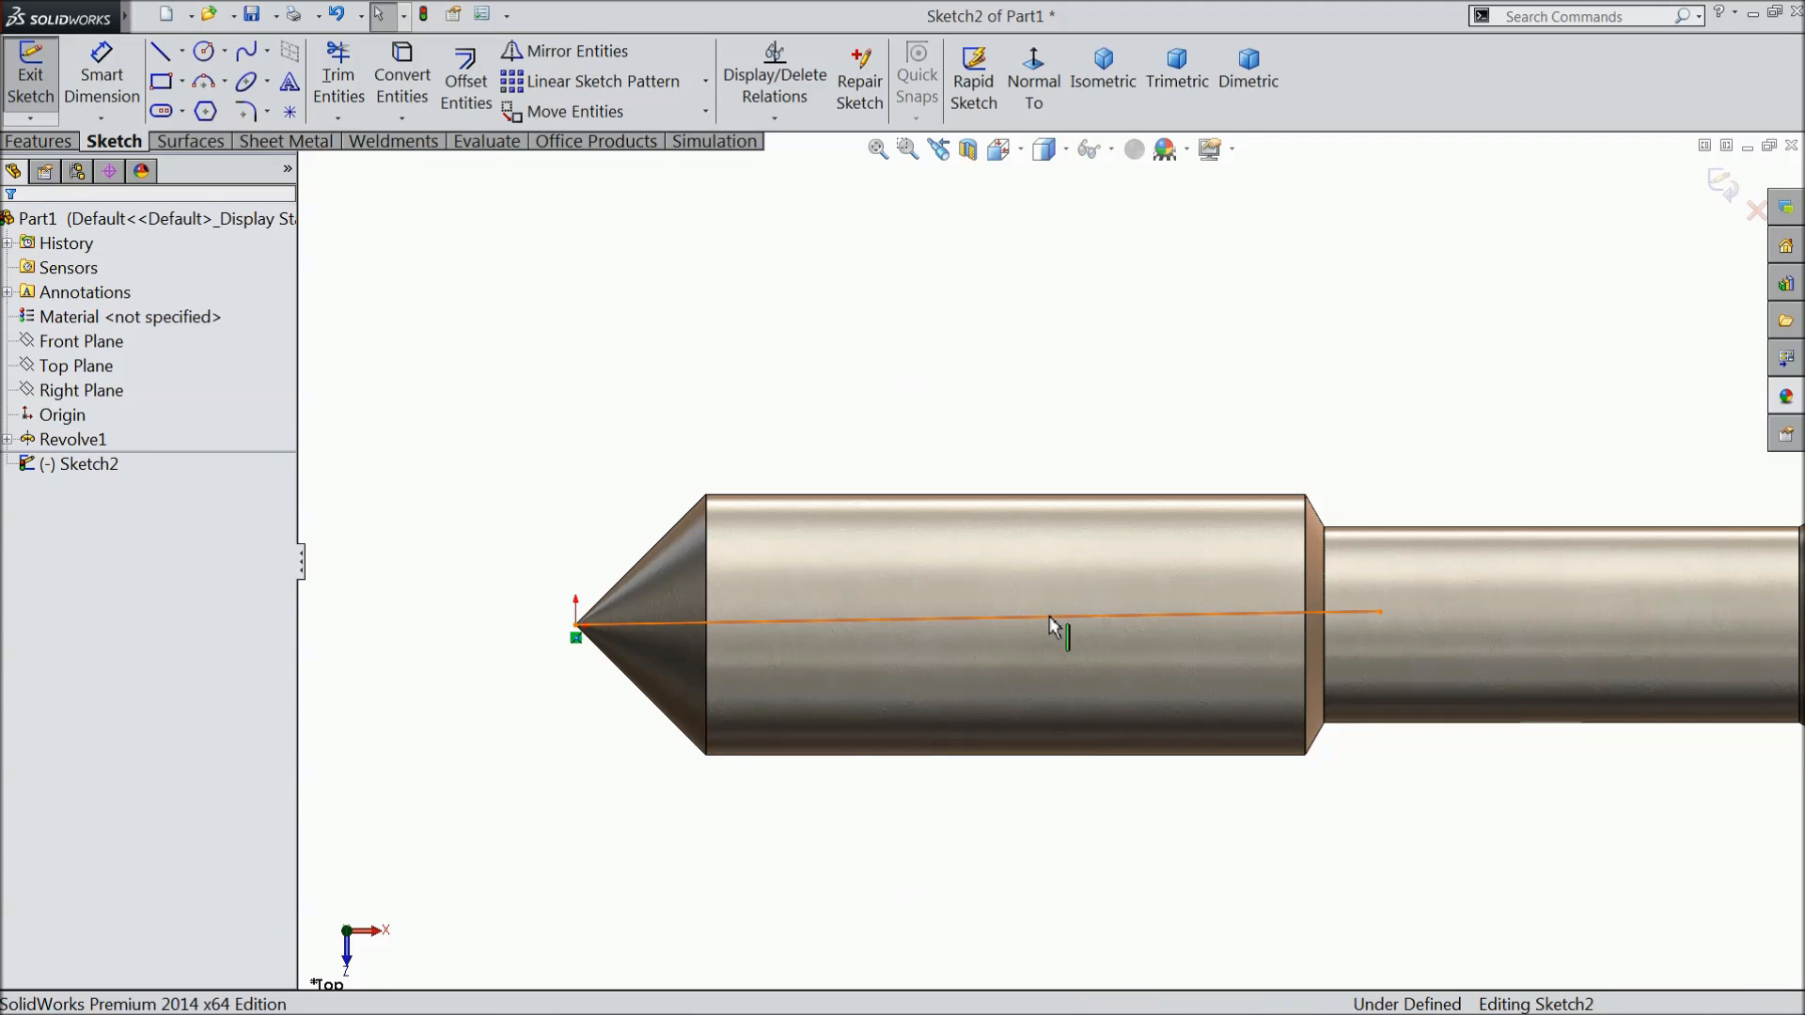
pyautogui.click(1105, 543)
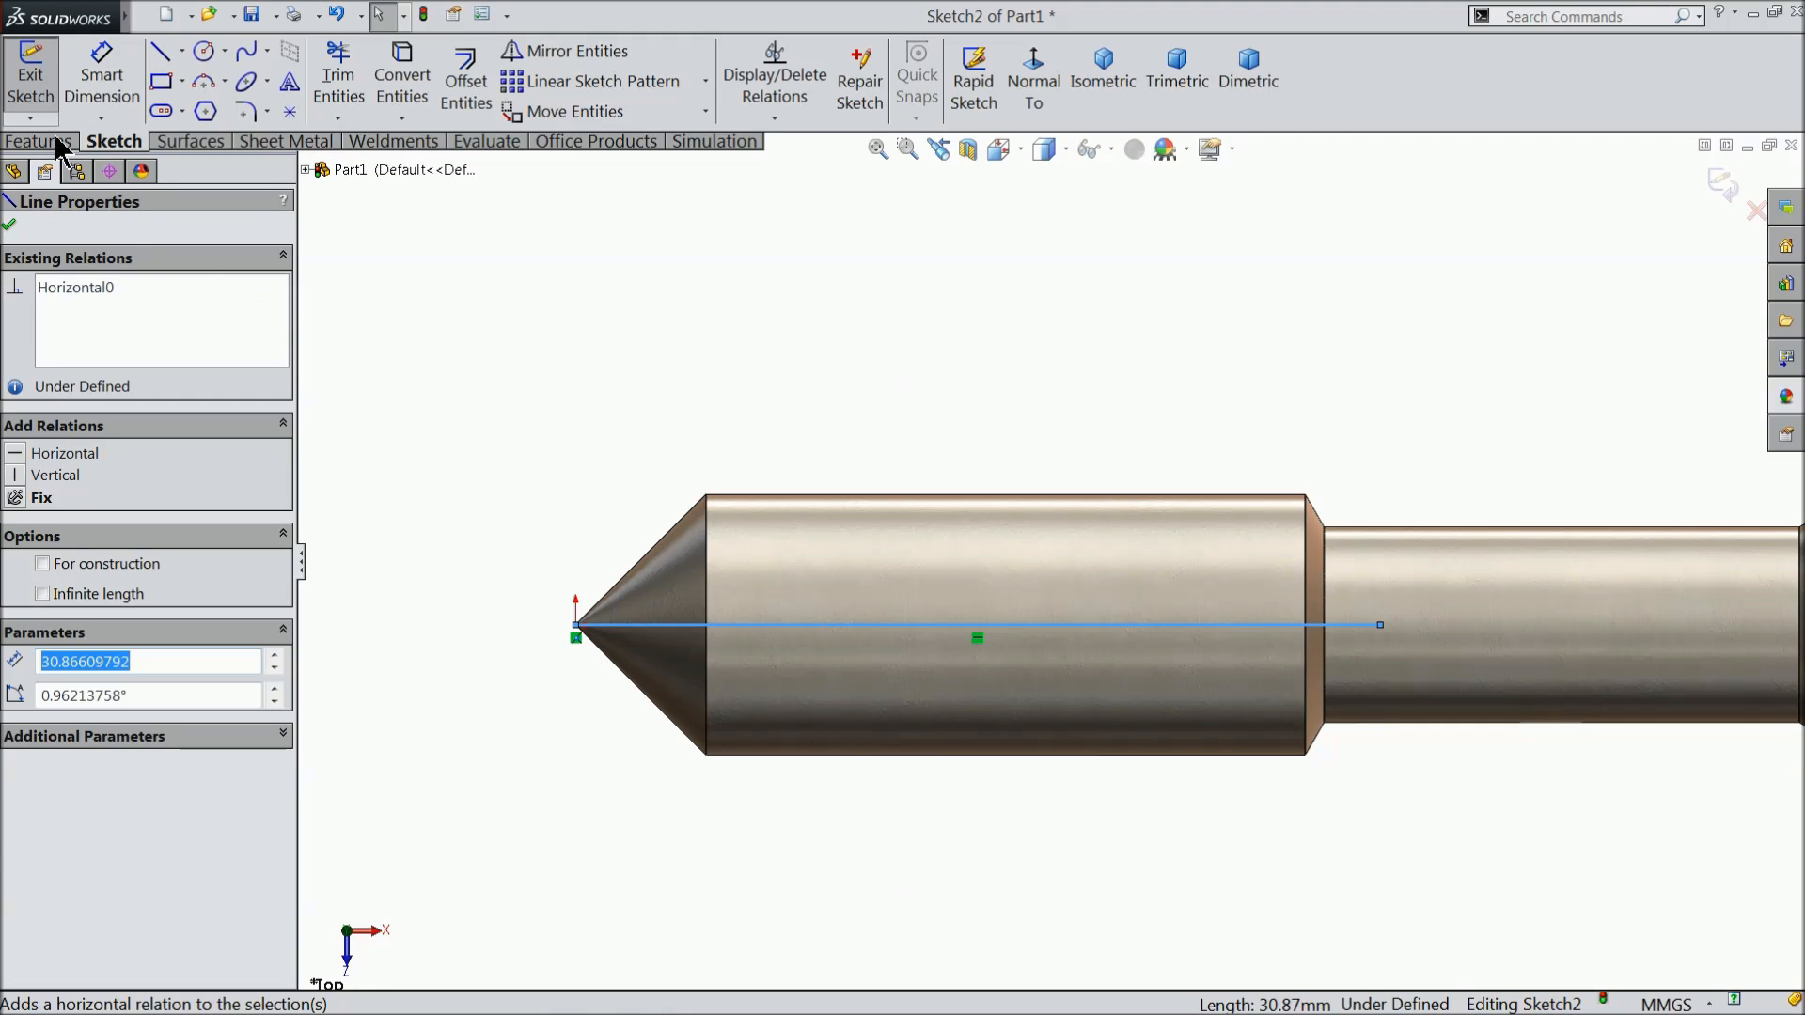
# Dimension the horizontal axis line as 30 mm and exit the sketch.
pyautogui.click(102, 75)
pyautogui.click(945, 623)
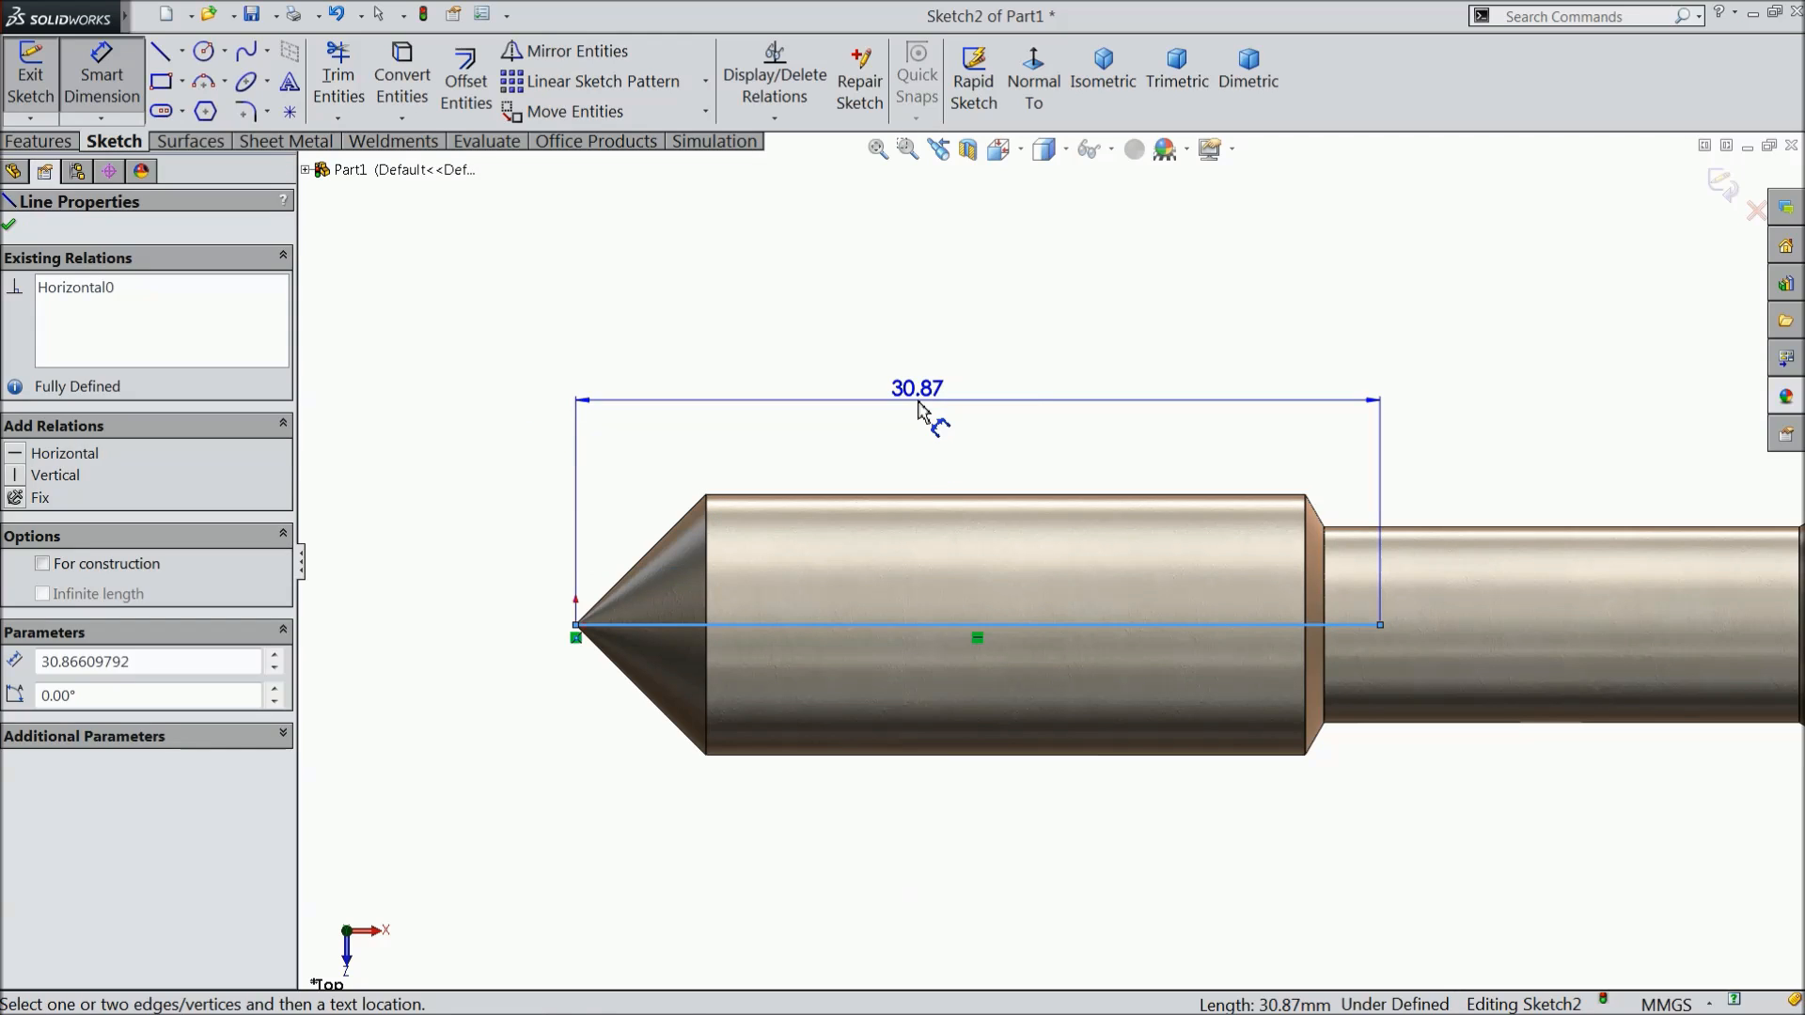
pyautogui.click(930, 414)
pyautogui.write('30')
pyautogui.click(816, 378)
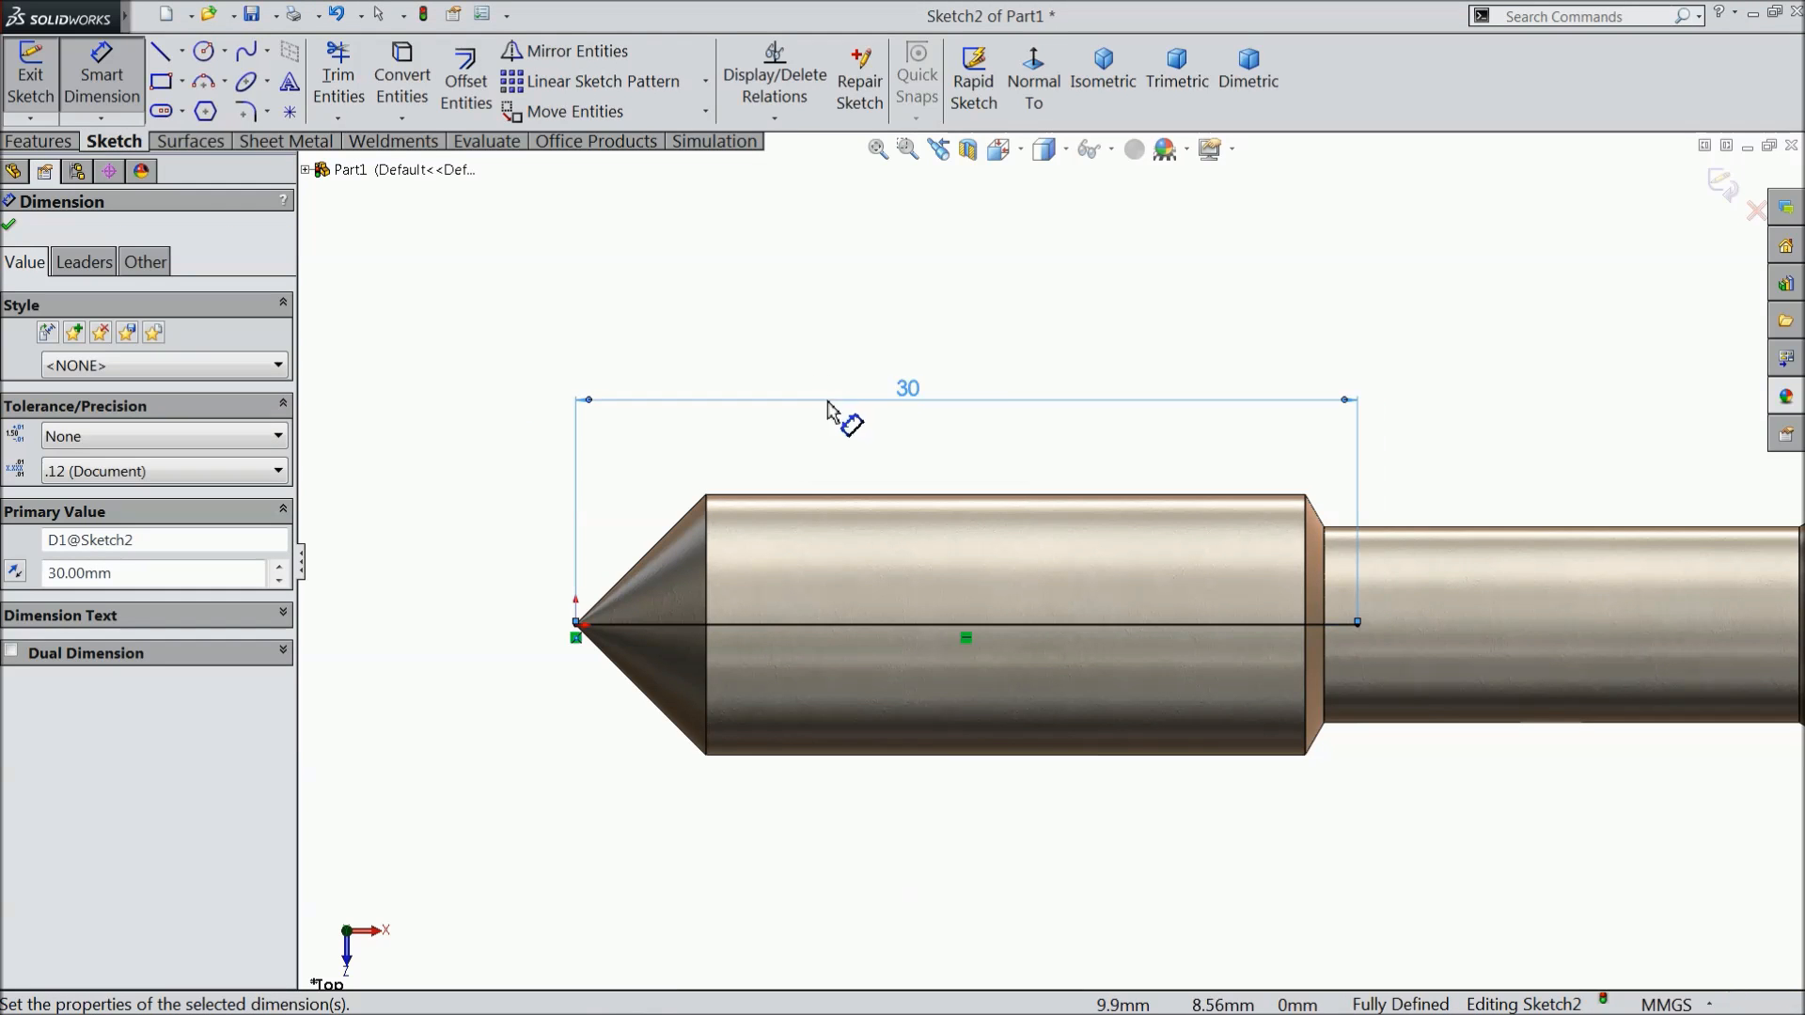
pyautogui.click(1723, 186)
# Start another new sketch on the Top Plane.
pyautogui.keyDown('ctrl'); pyautogui.click(56, 419); pyautogui.keyUp('ctrl')
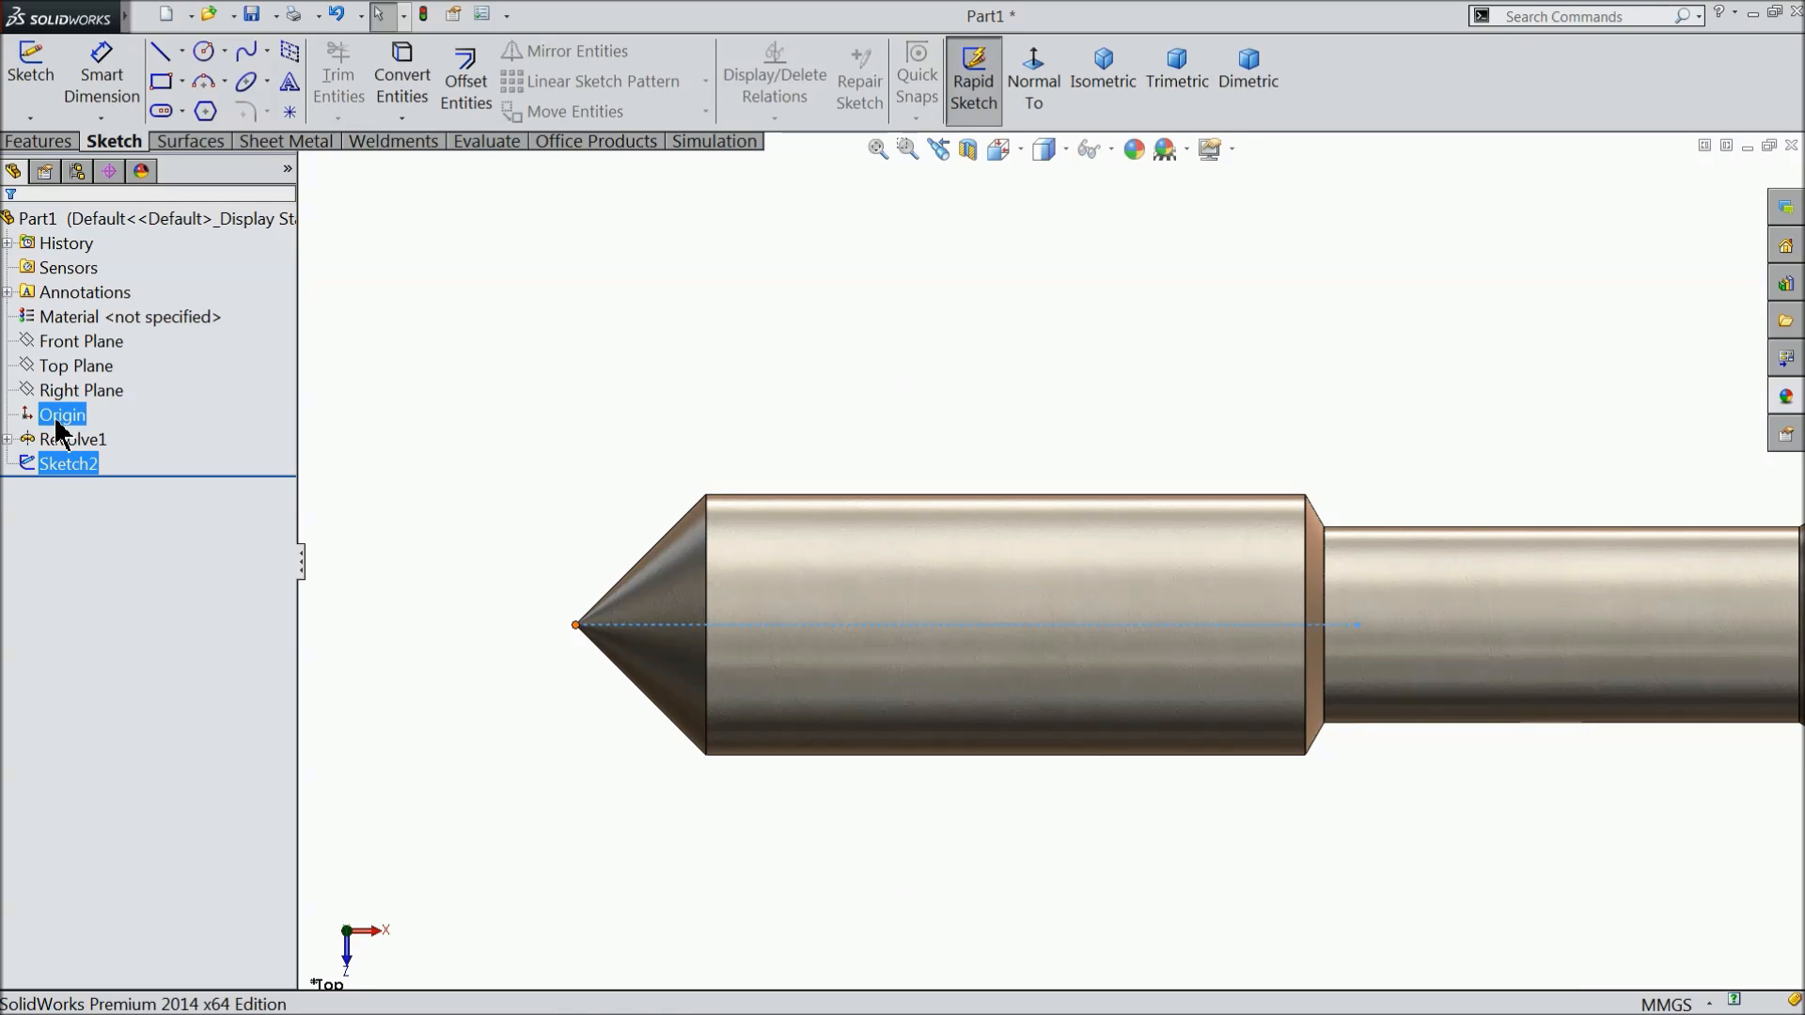
pyautogui.keyDown('ctrl'); pyautogui.click(24, 422); pyautogui.keyUp('ctrl')
pyautogui.keyDown('ctrl'); pyautogui.click(37, 370); pyautogui.keyUp('ctrl')
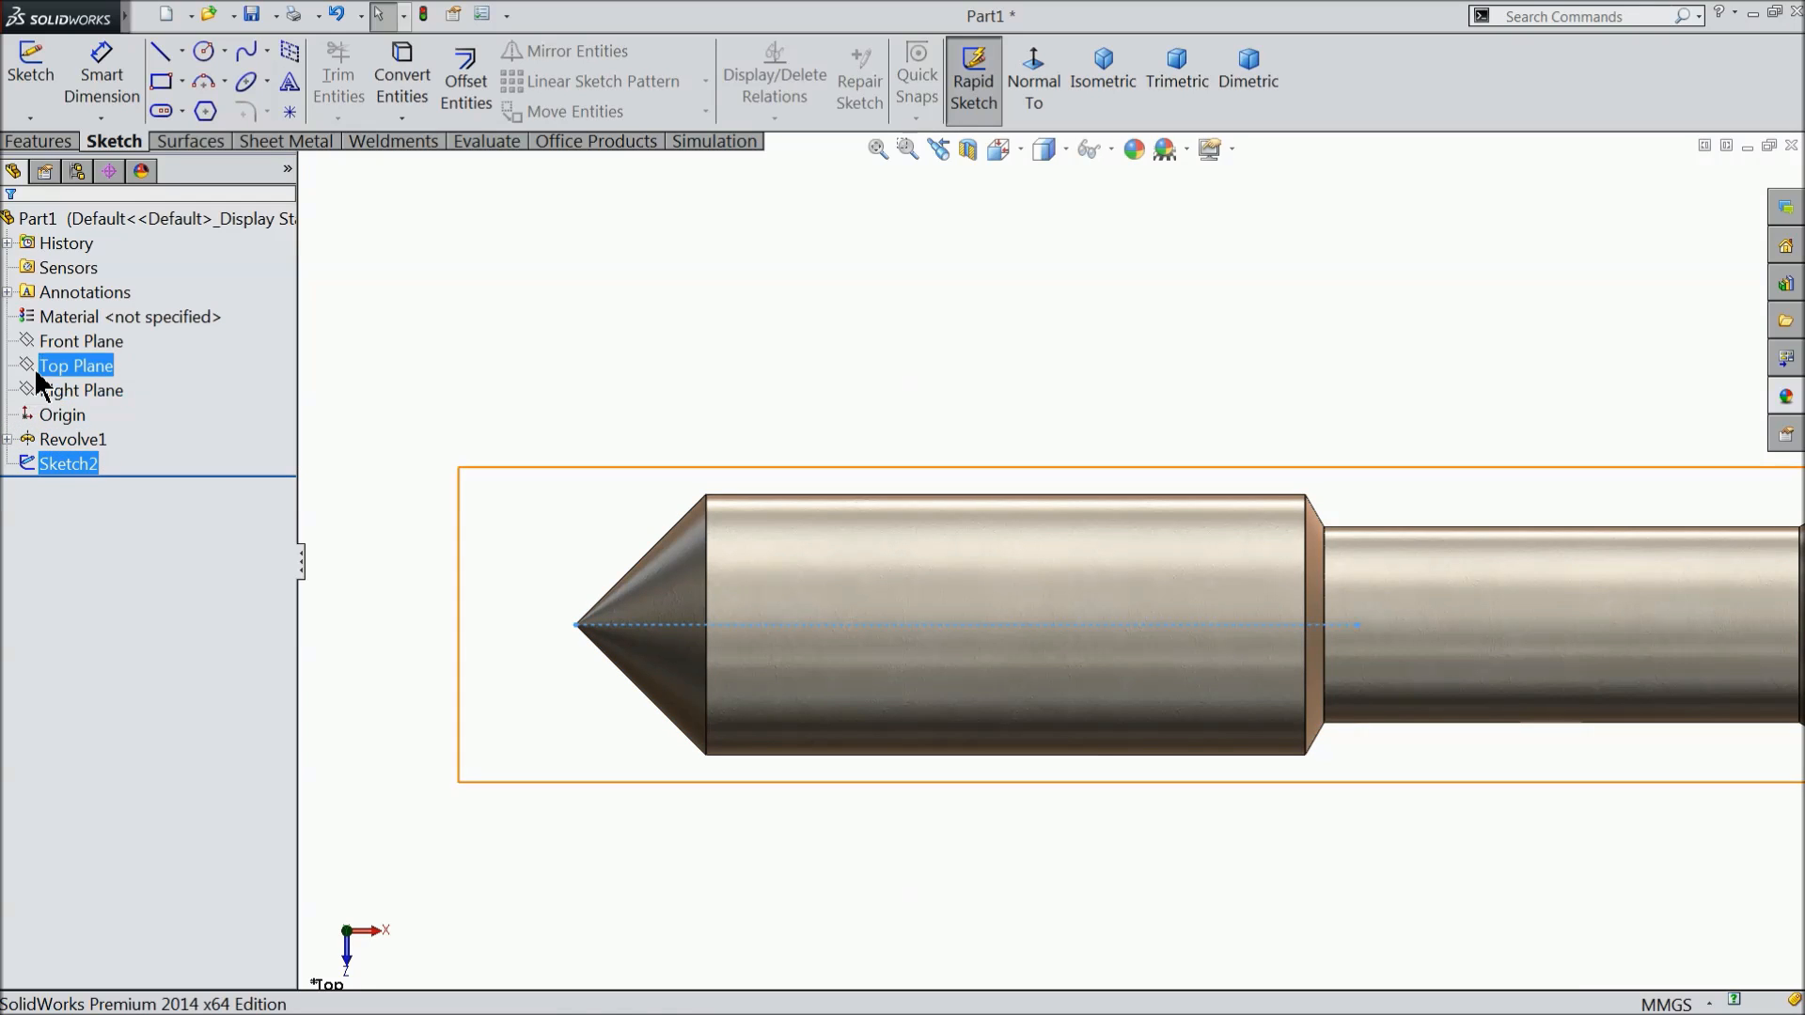
pyautogui.click(40, 368)
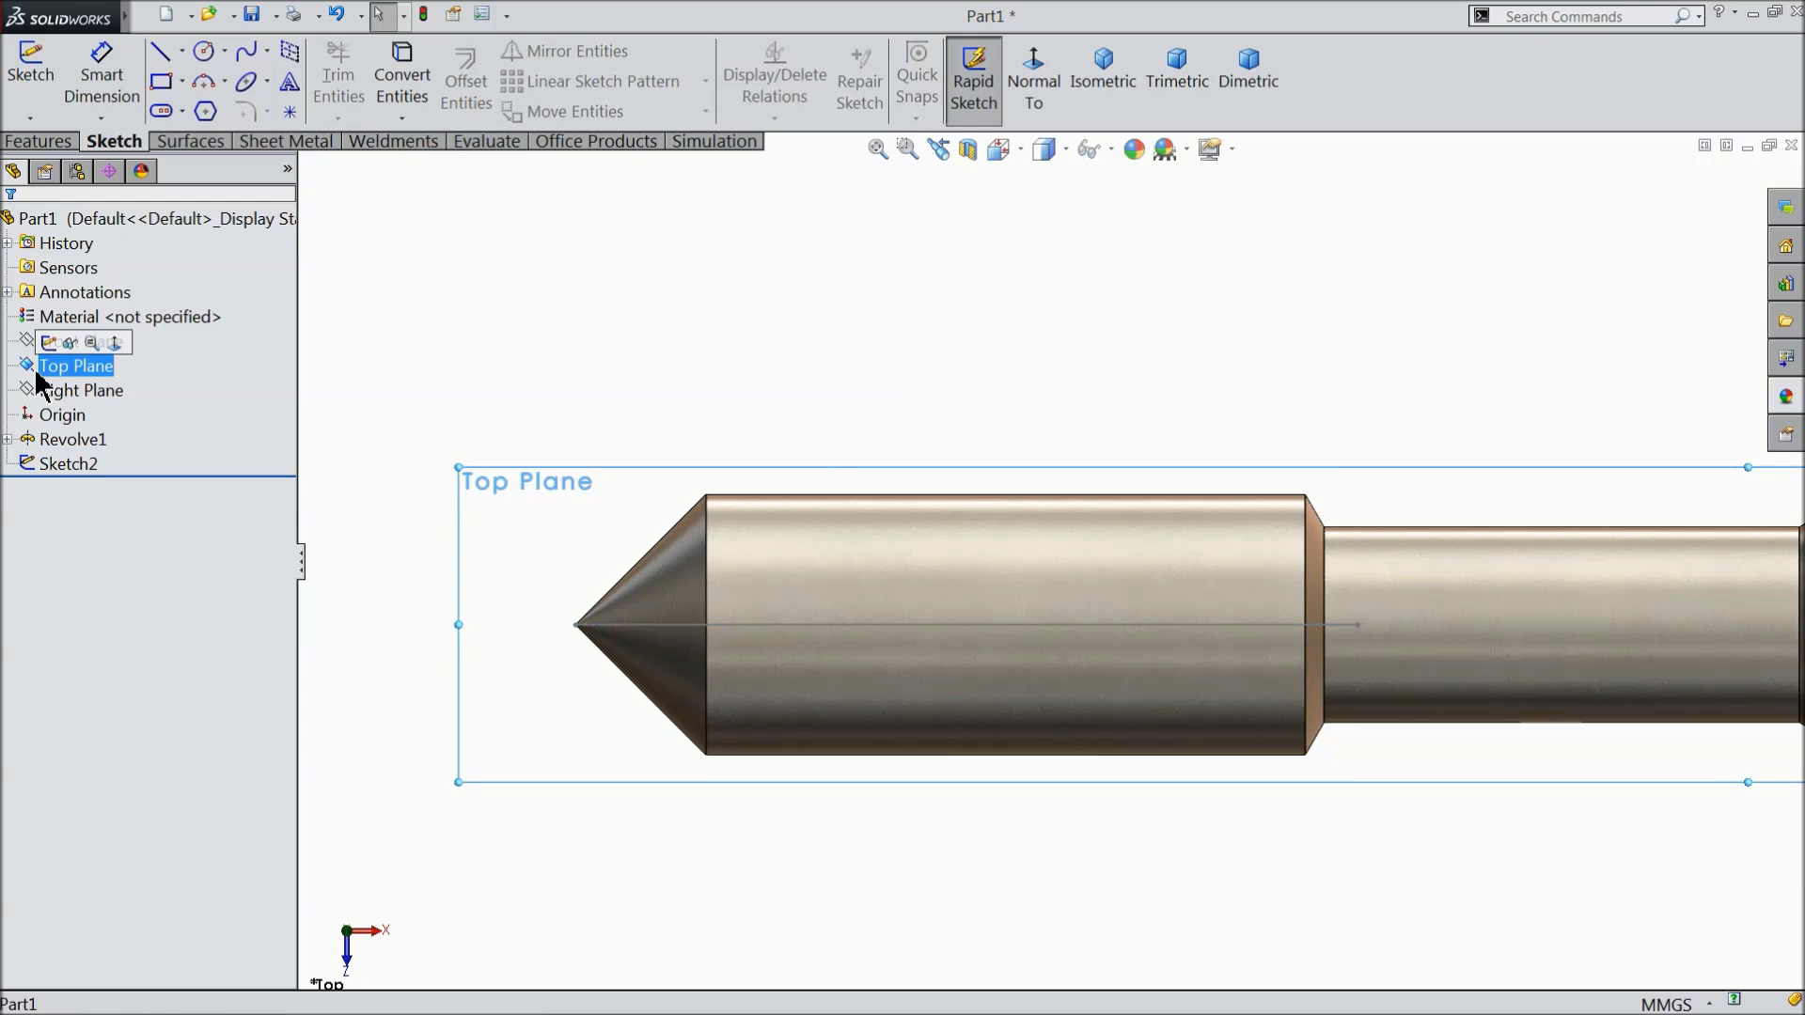
pyautogui.click(49, 356)
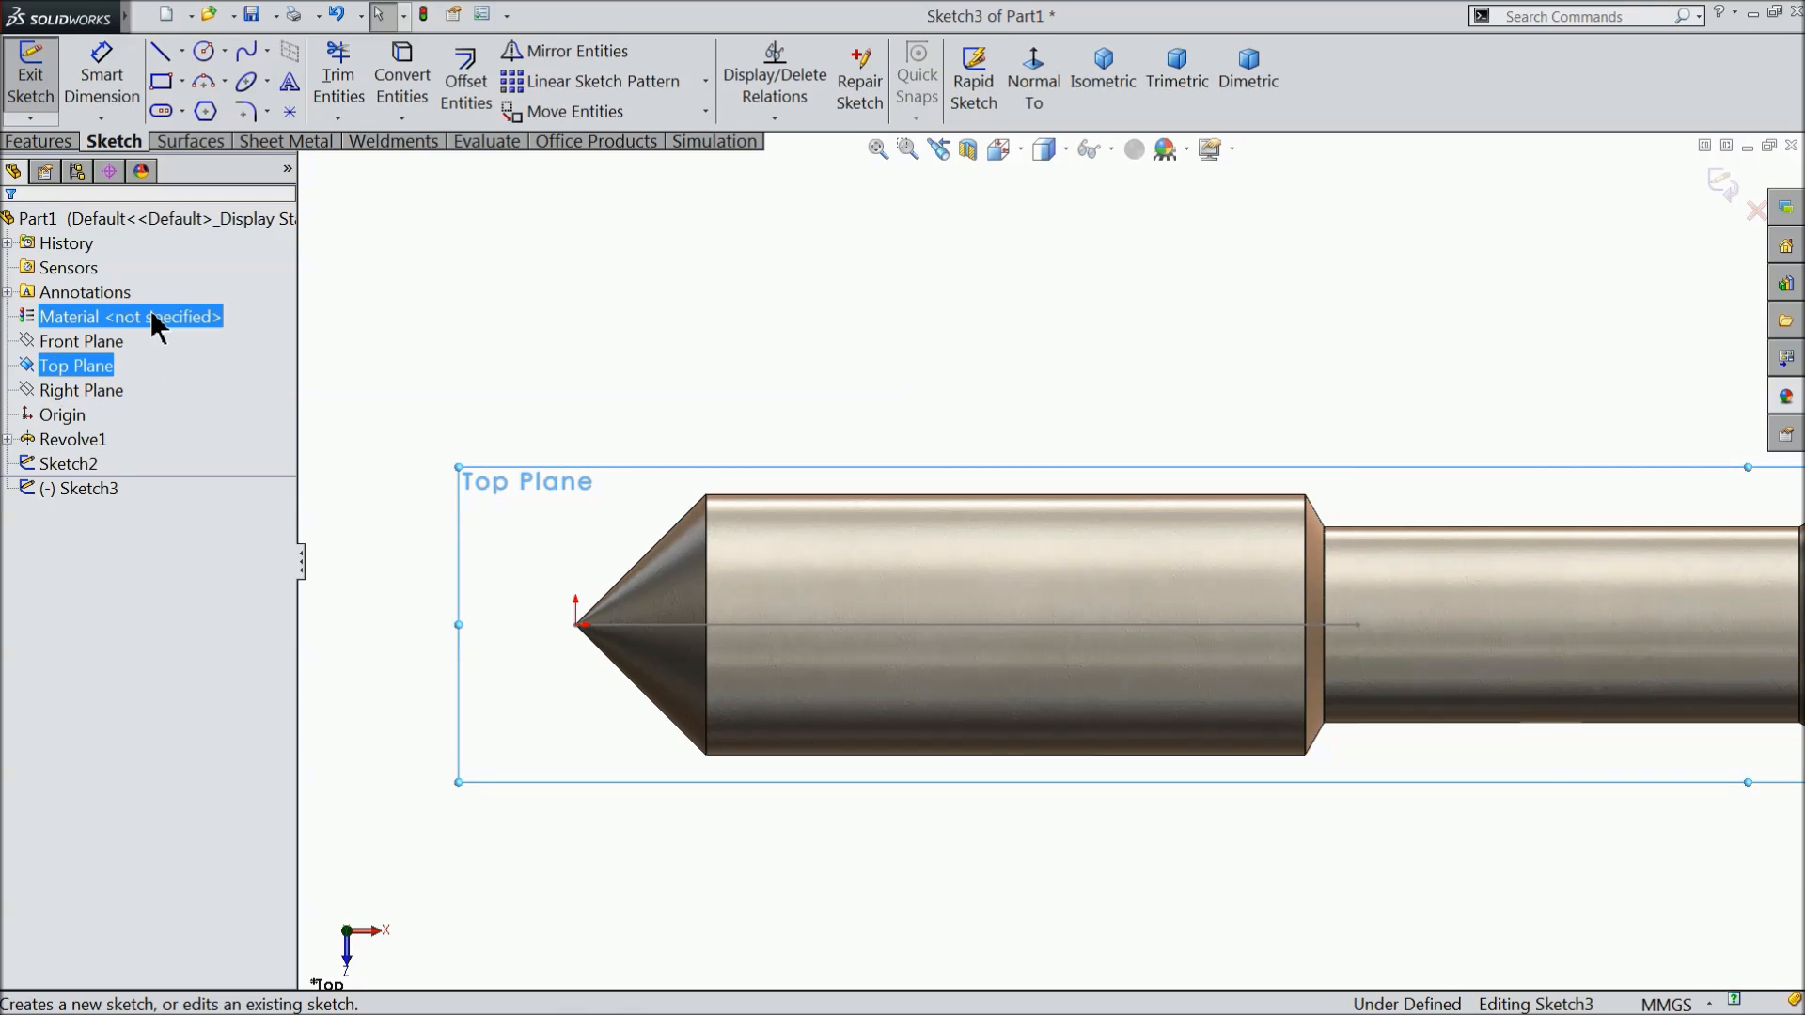
# Draw a 5 mm horizontal centerline from the cone's upper corner to above the tip, continuing with a vertical centerline down to the origin.
pyautogui.click(181, 52)
pyautogui.click(195, 119)
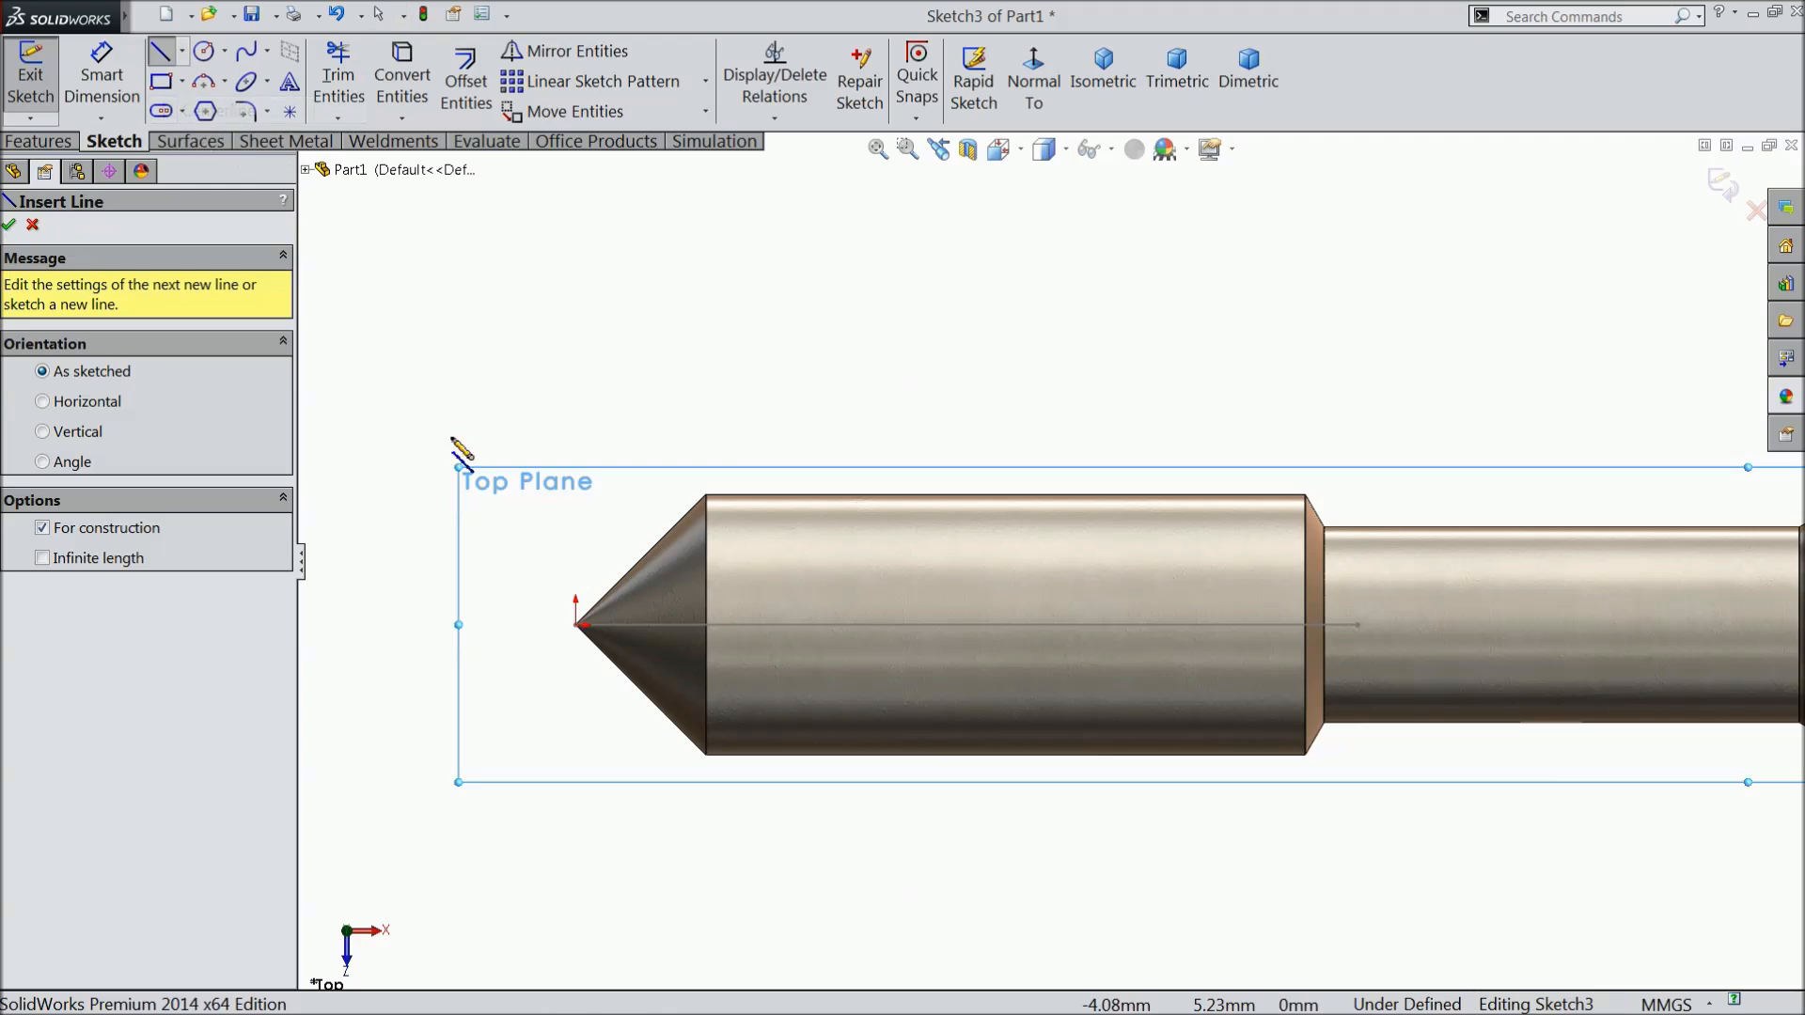
pyautogui.scroll(-3, 564, 621)
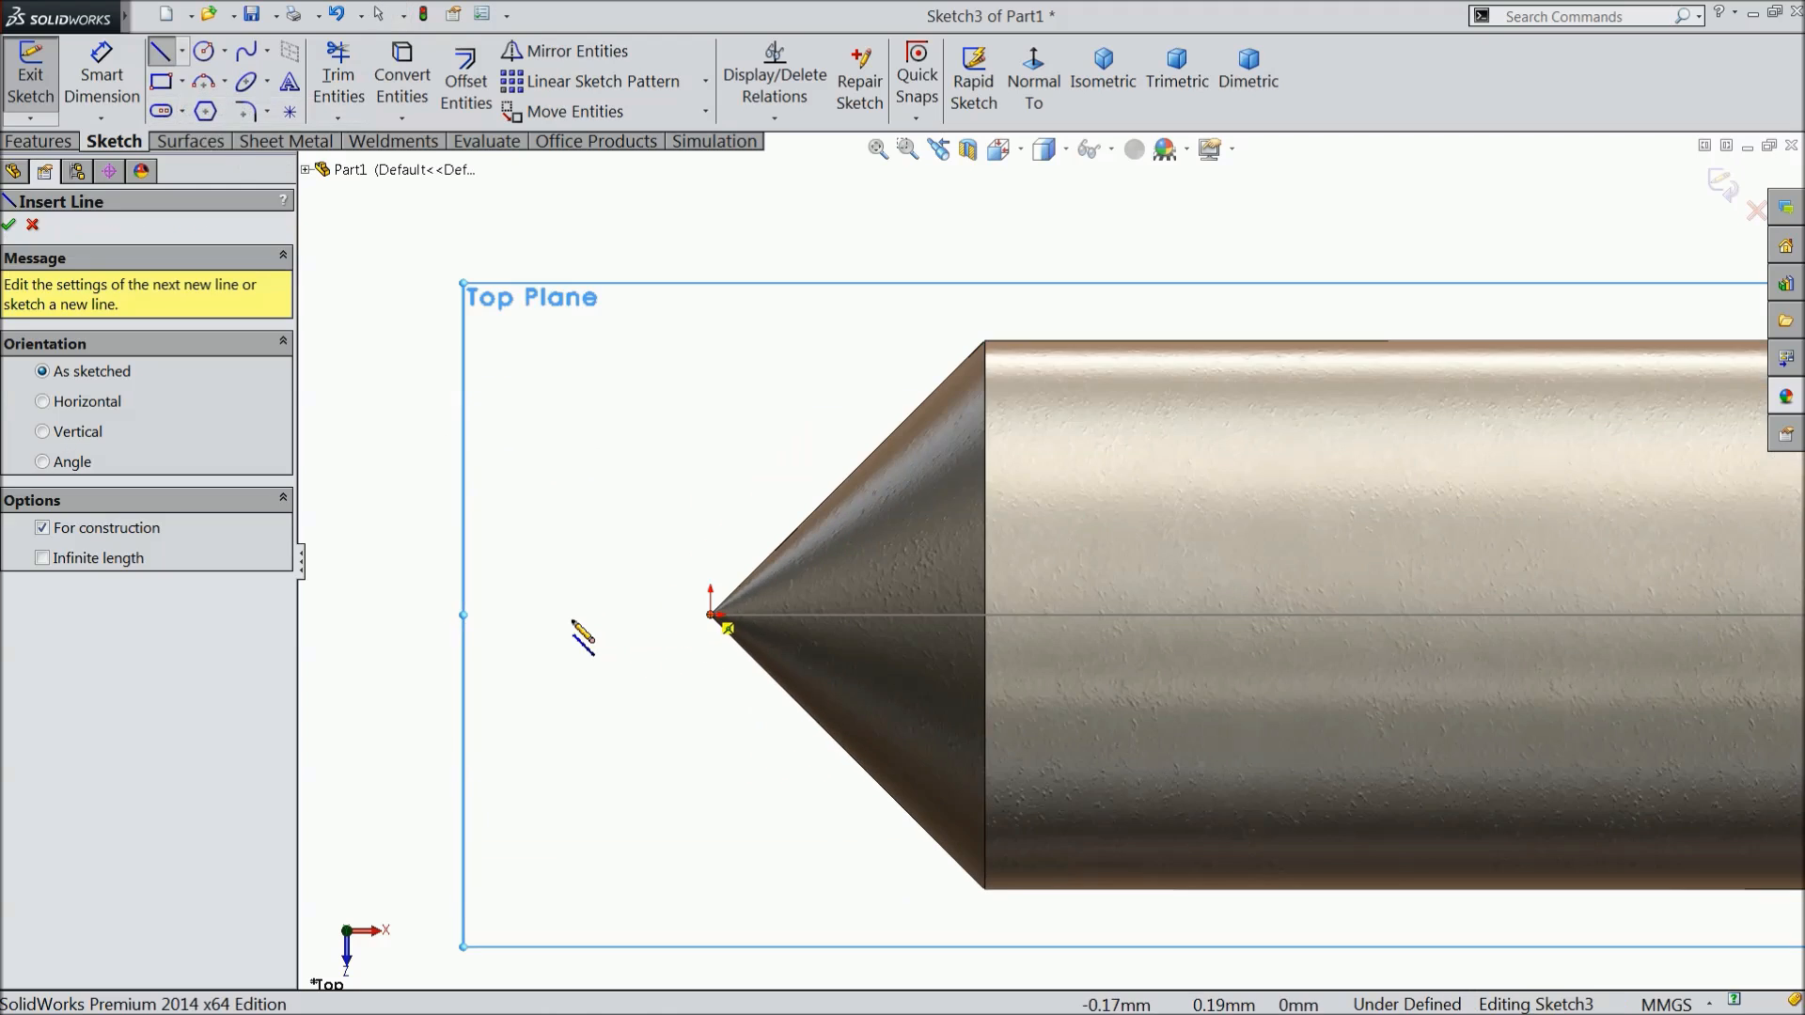
pyautogui.click(986, 342)
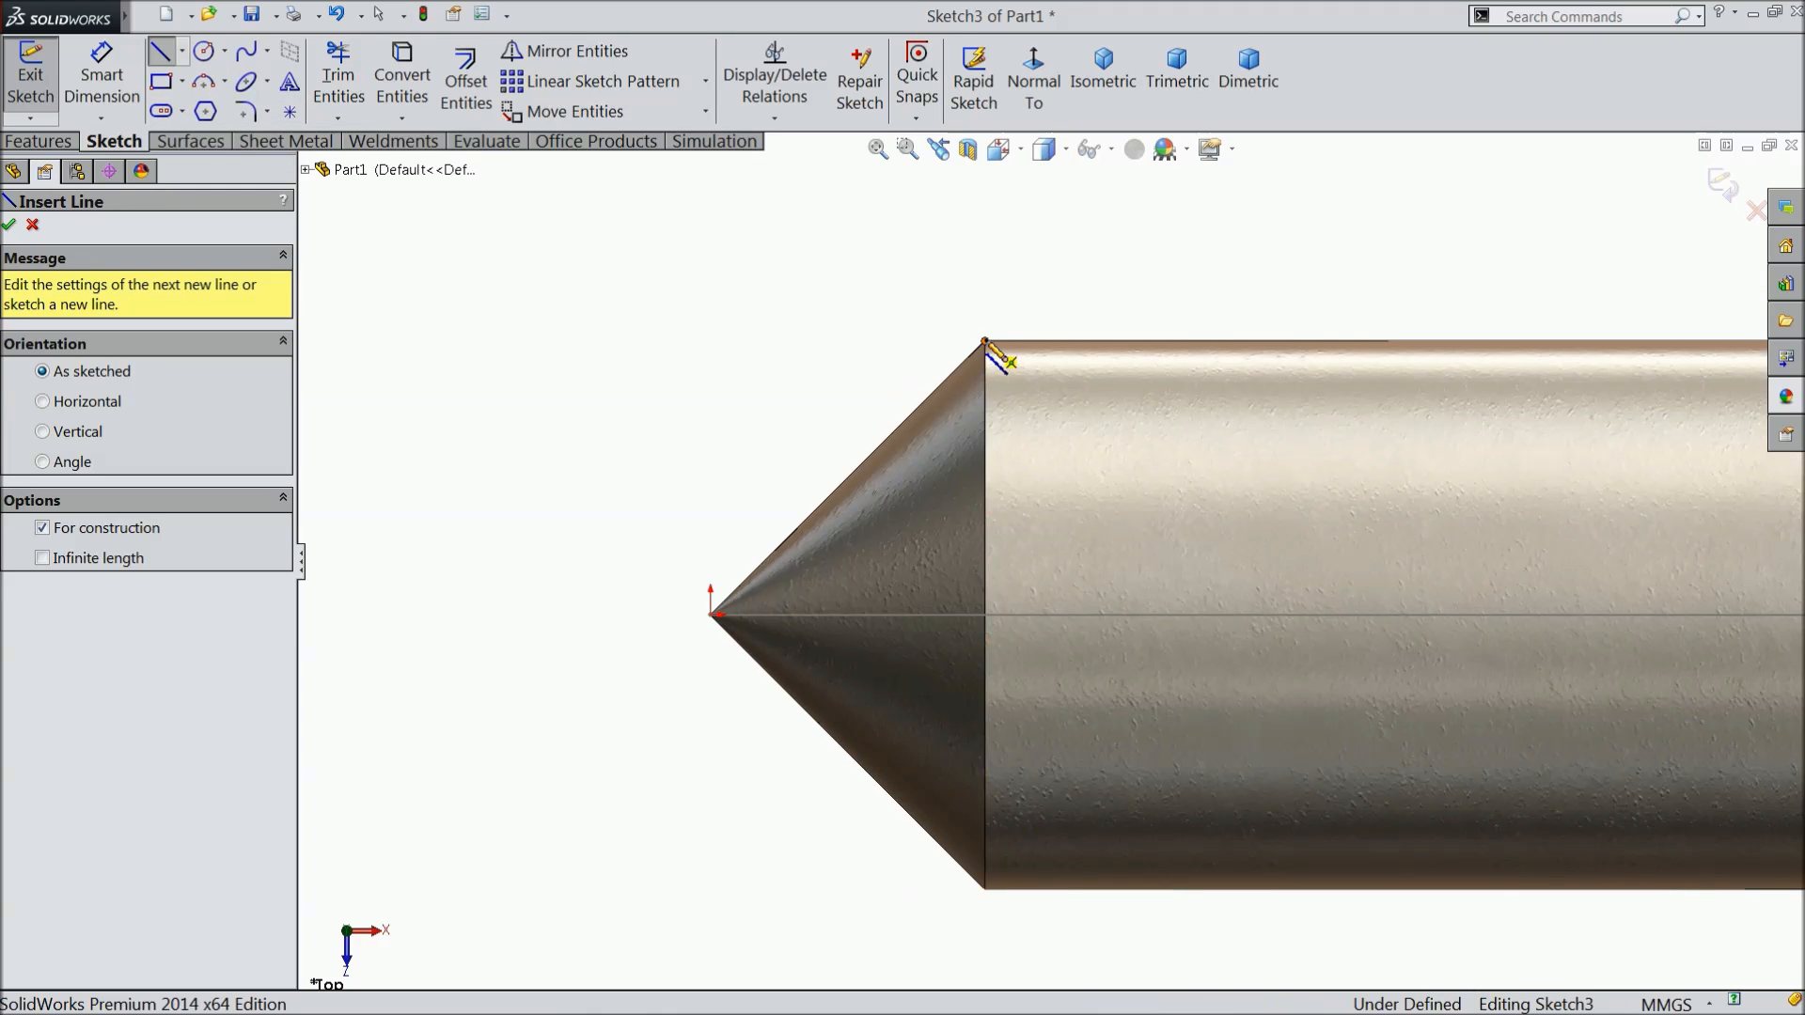
pyautogui.click(712, 341)
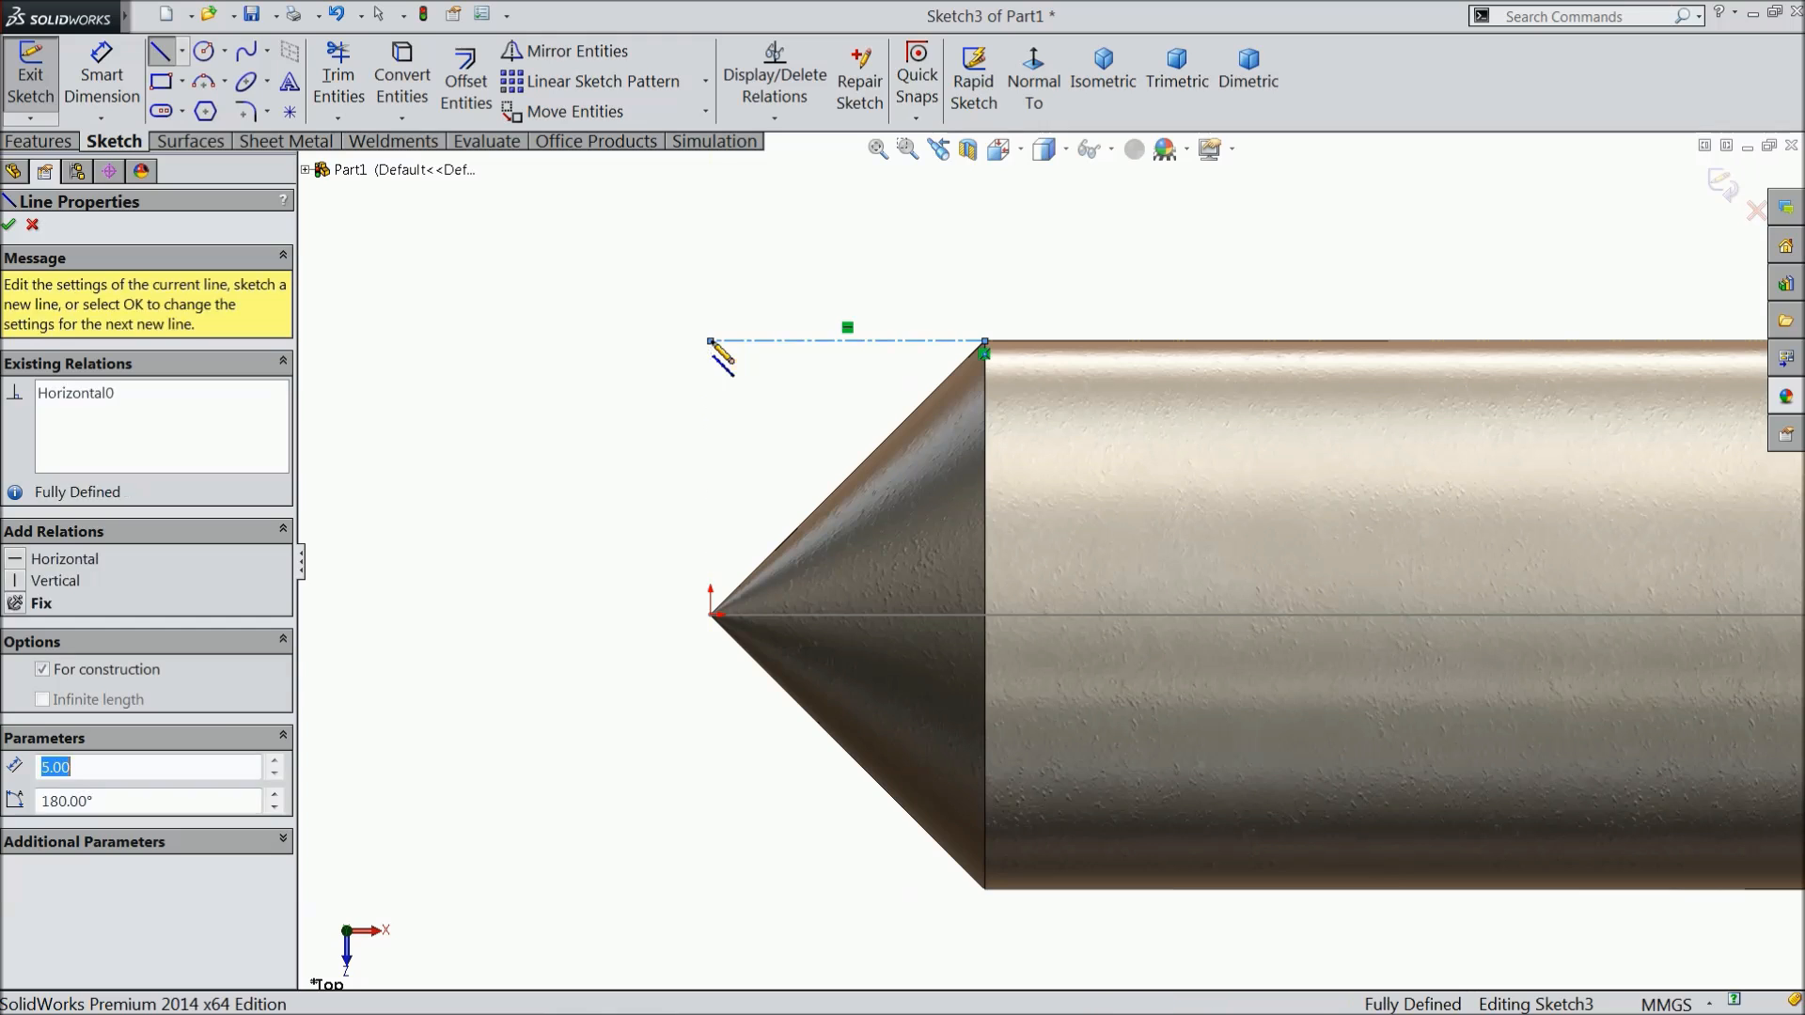
pyautogui.click(712, 615)
pyautogui.rightClick(601, 433)
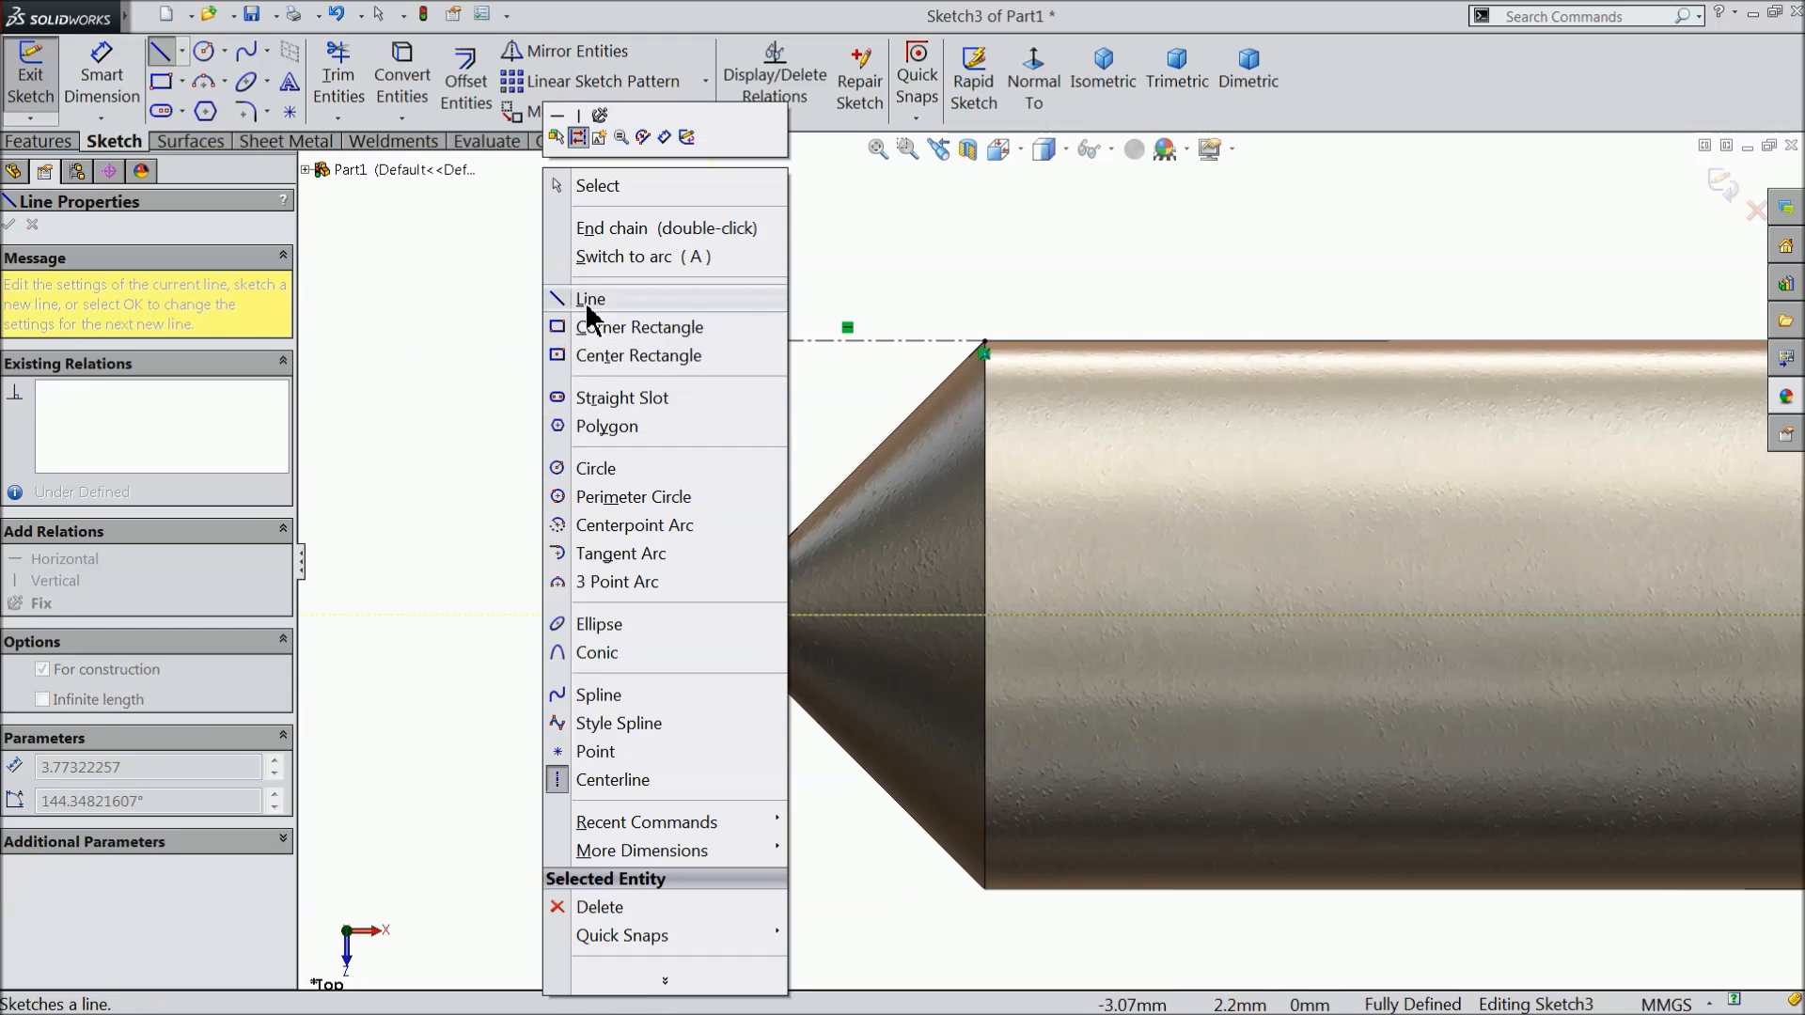
pyautogui.click(597, 186)
# Sketch a construction triangle with a horizontal upper side, a right side about 1.92 mm long and its lower vertex on the vertical centerline.
pyautogui.scroll(-5, 818, 391)
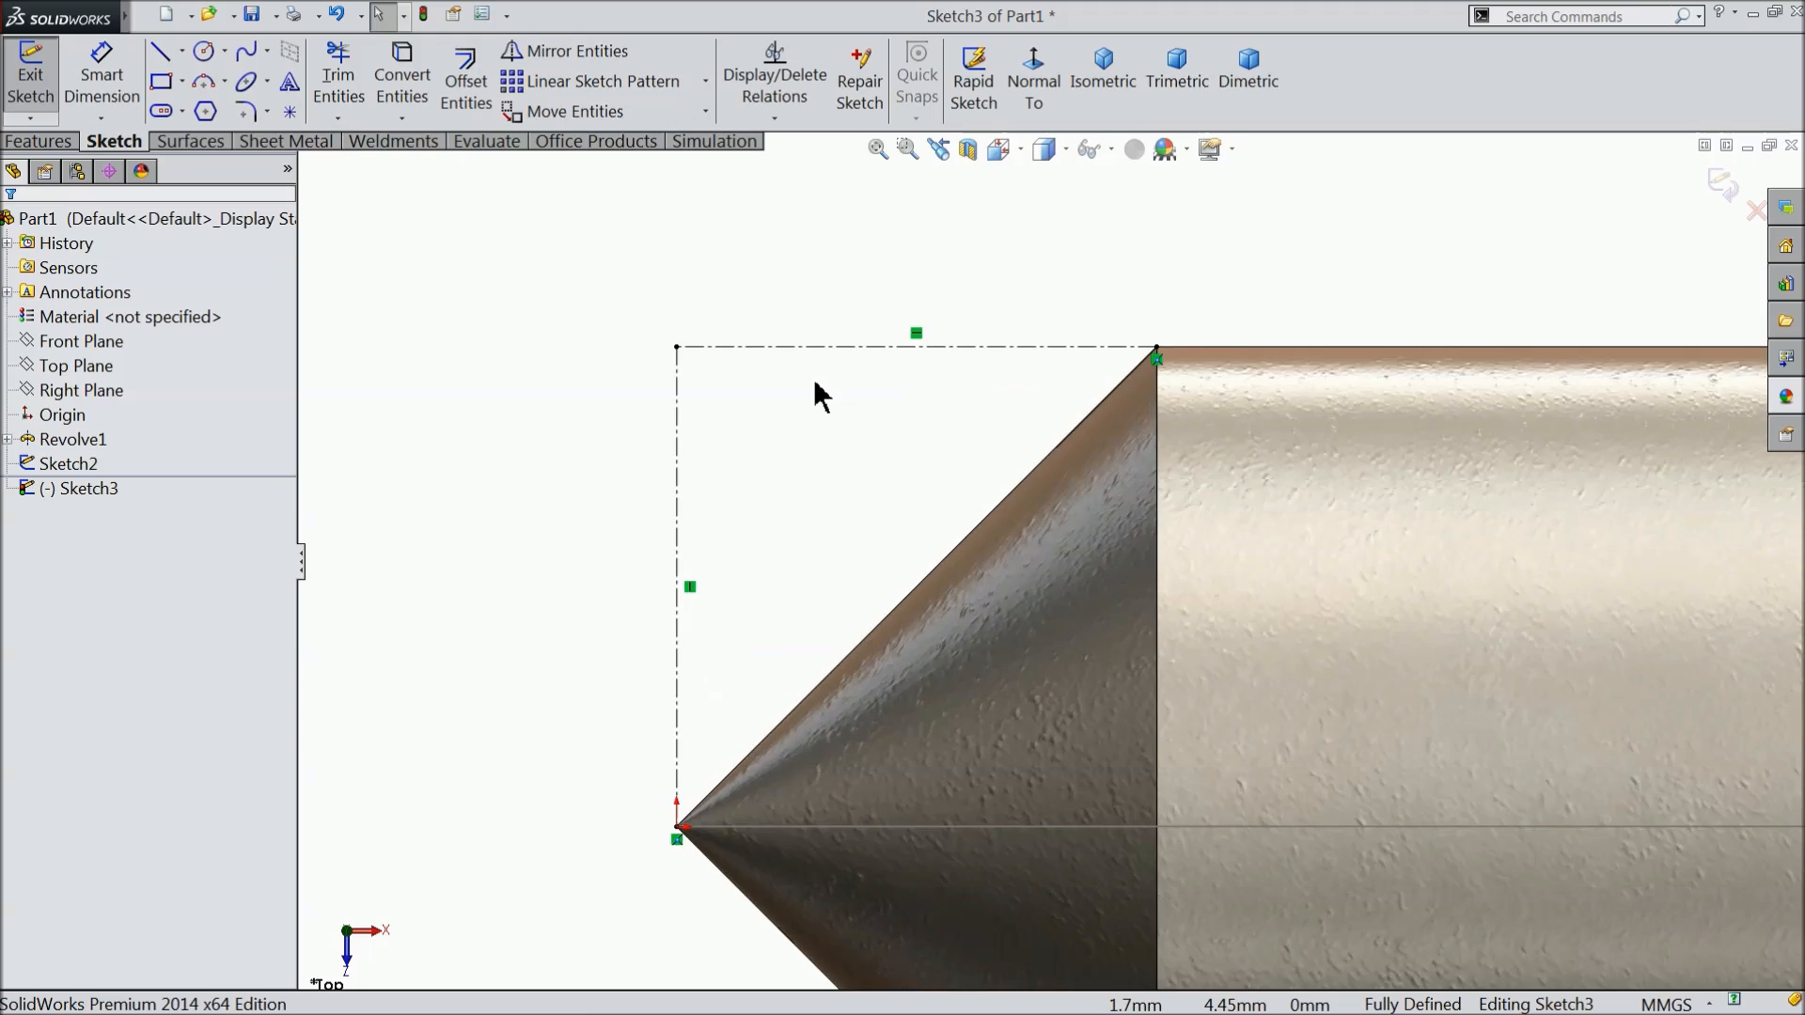
pyautogui.click(181, 51)
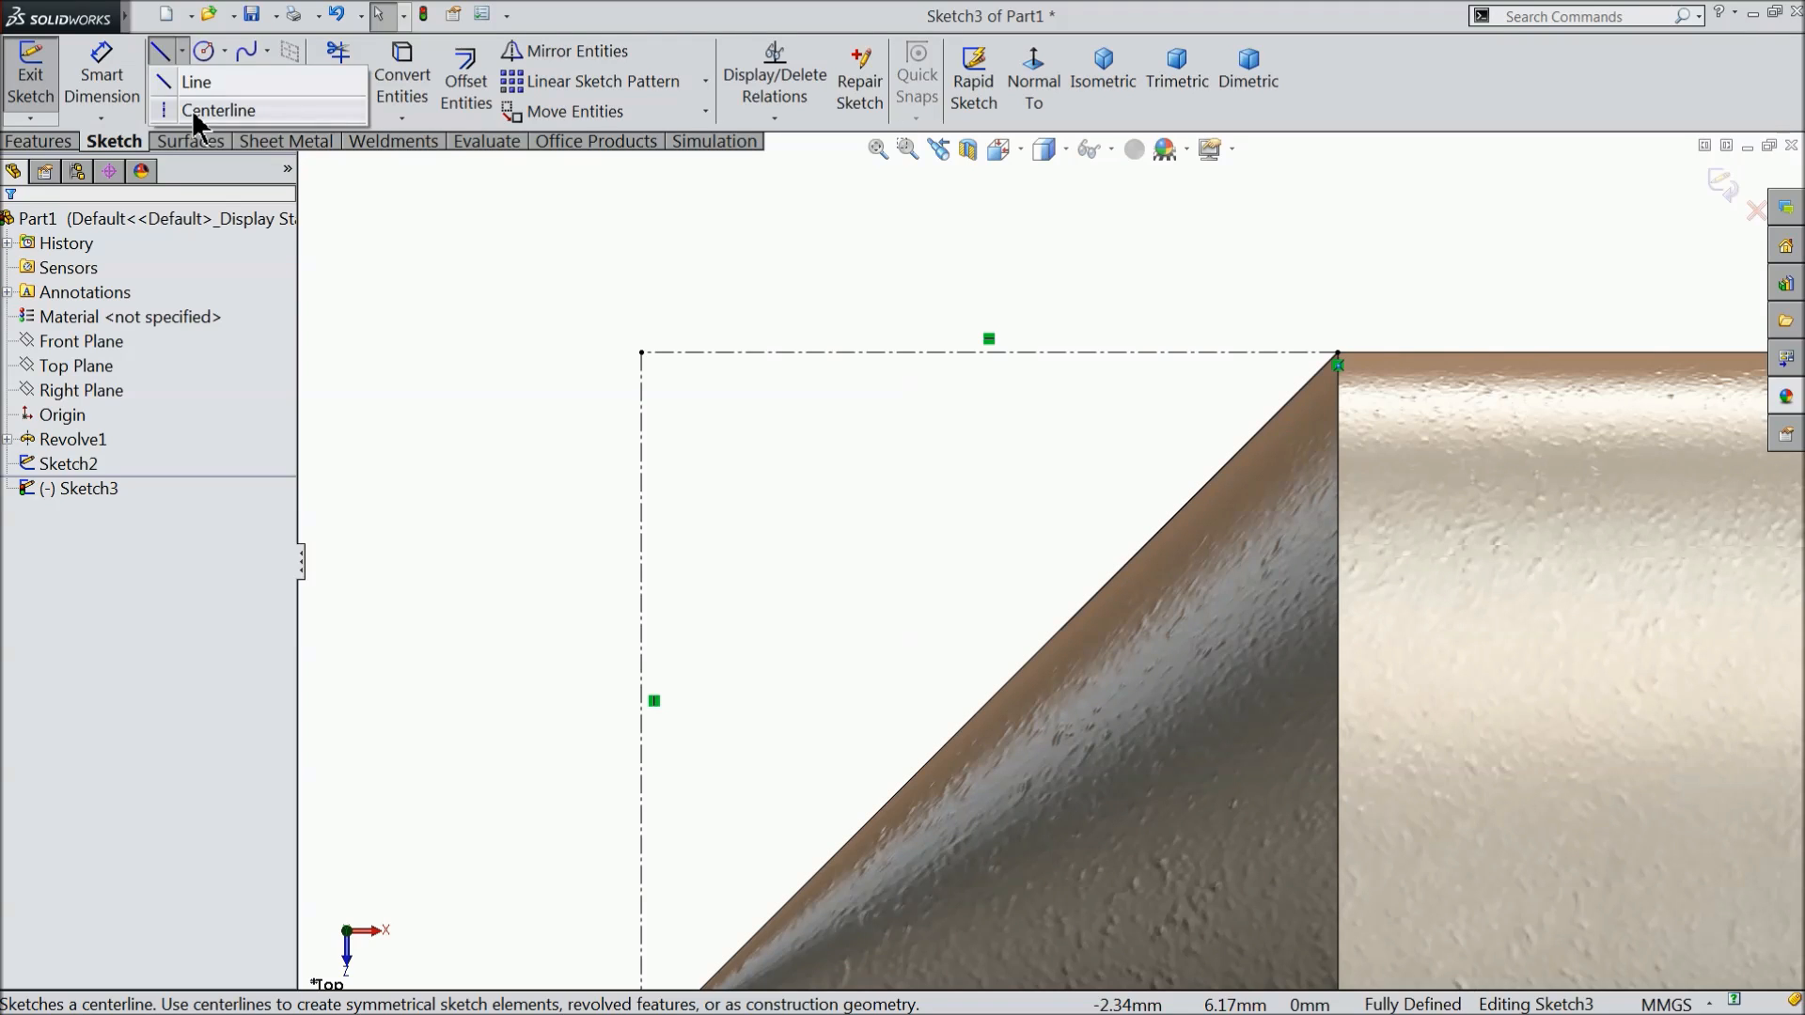
pyautogui.click(197, 111)
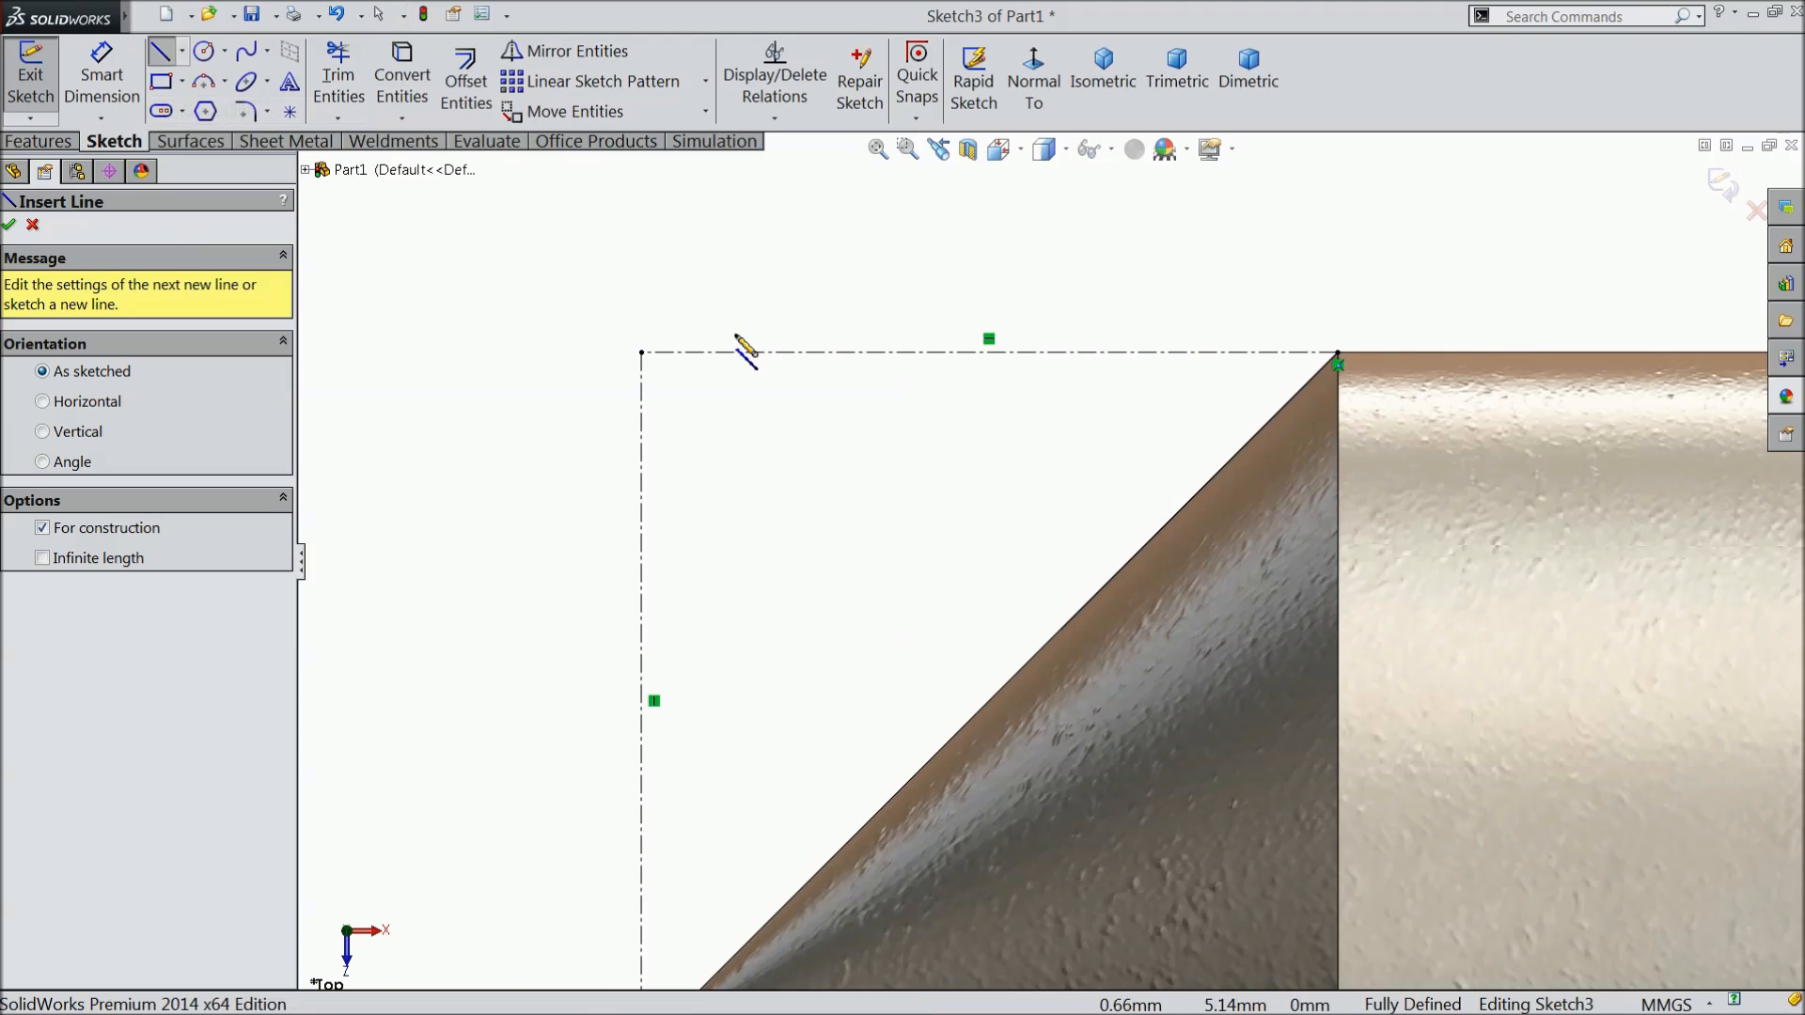
pyautogui.click(519, 233)
pyautogui.click(529, 273)
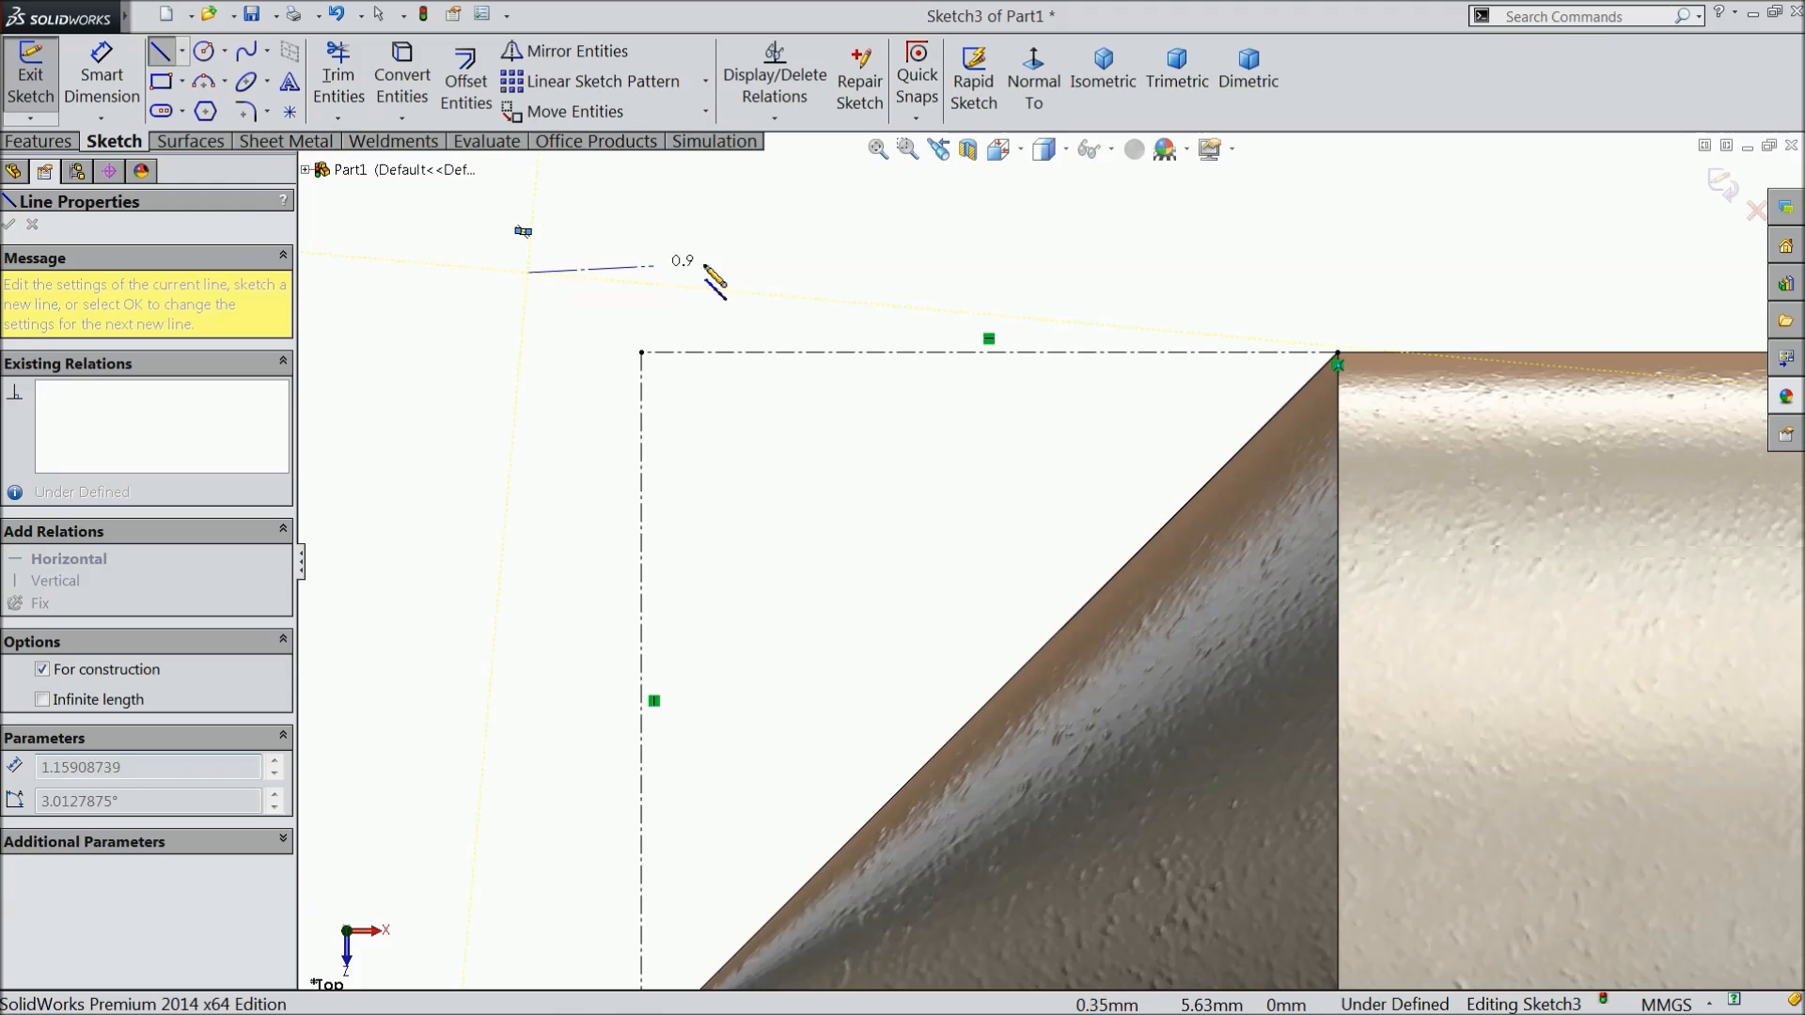
pyautogui.click(767, 273)
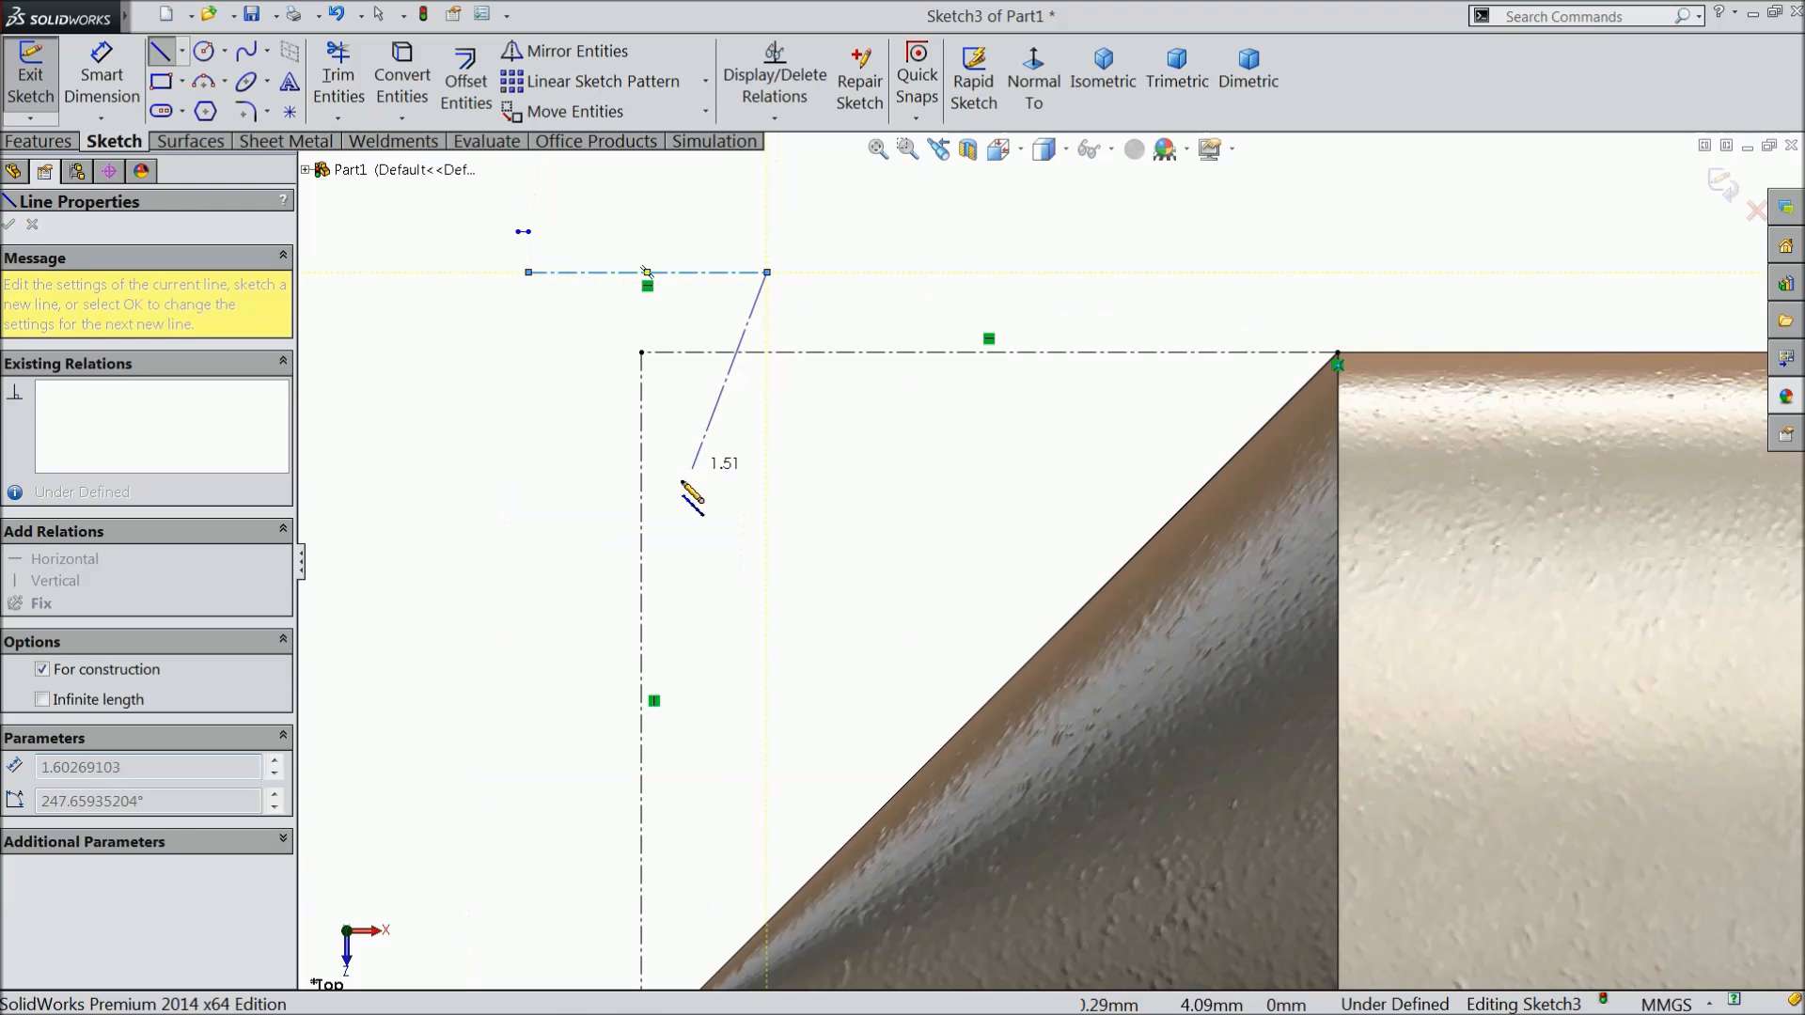
pyautogui.click(642, 509)
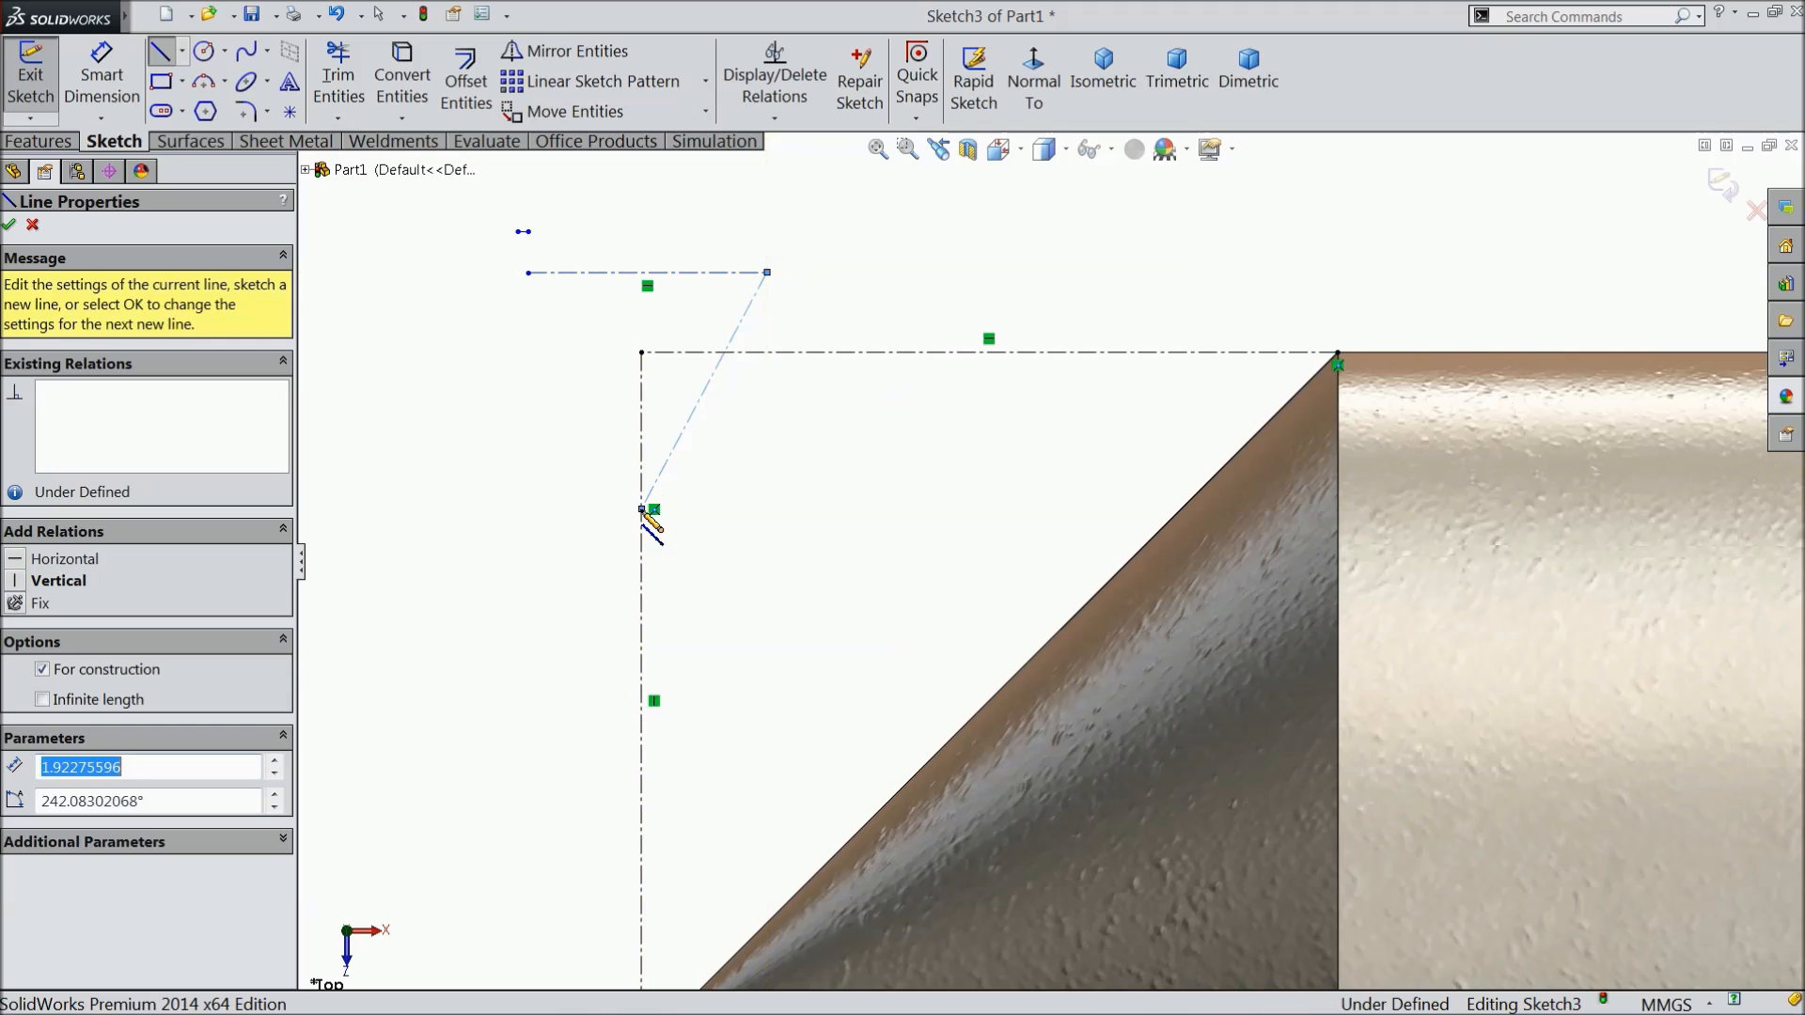
pyautogui.click(528, 273)
pyautogui.rightClick(451, 292)
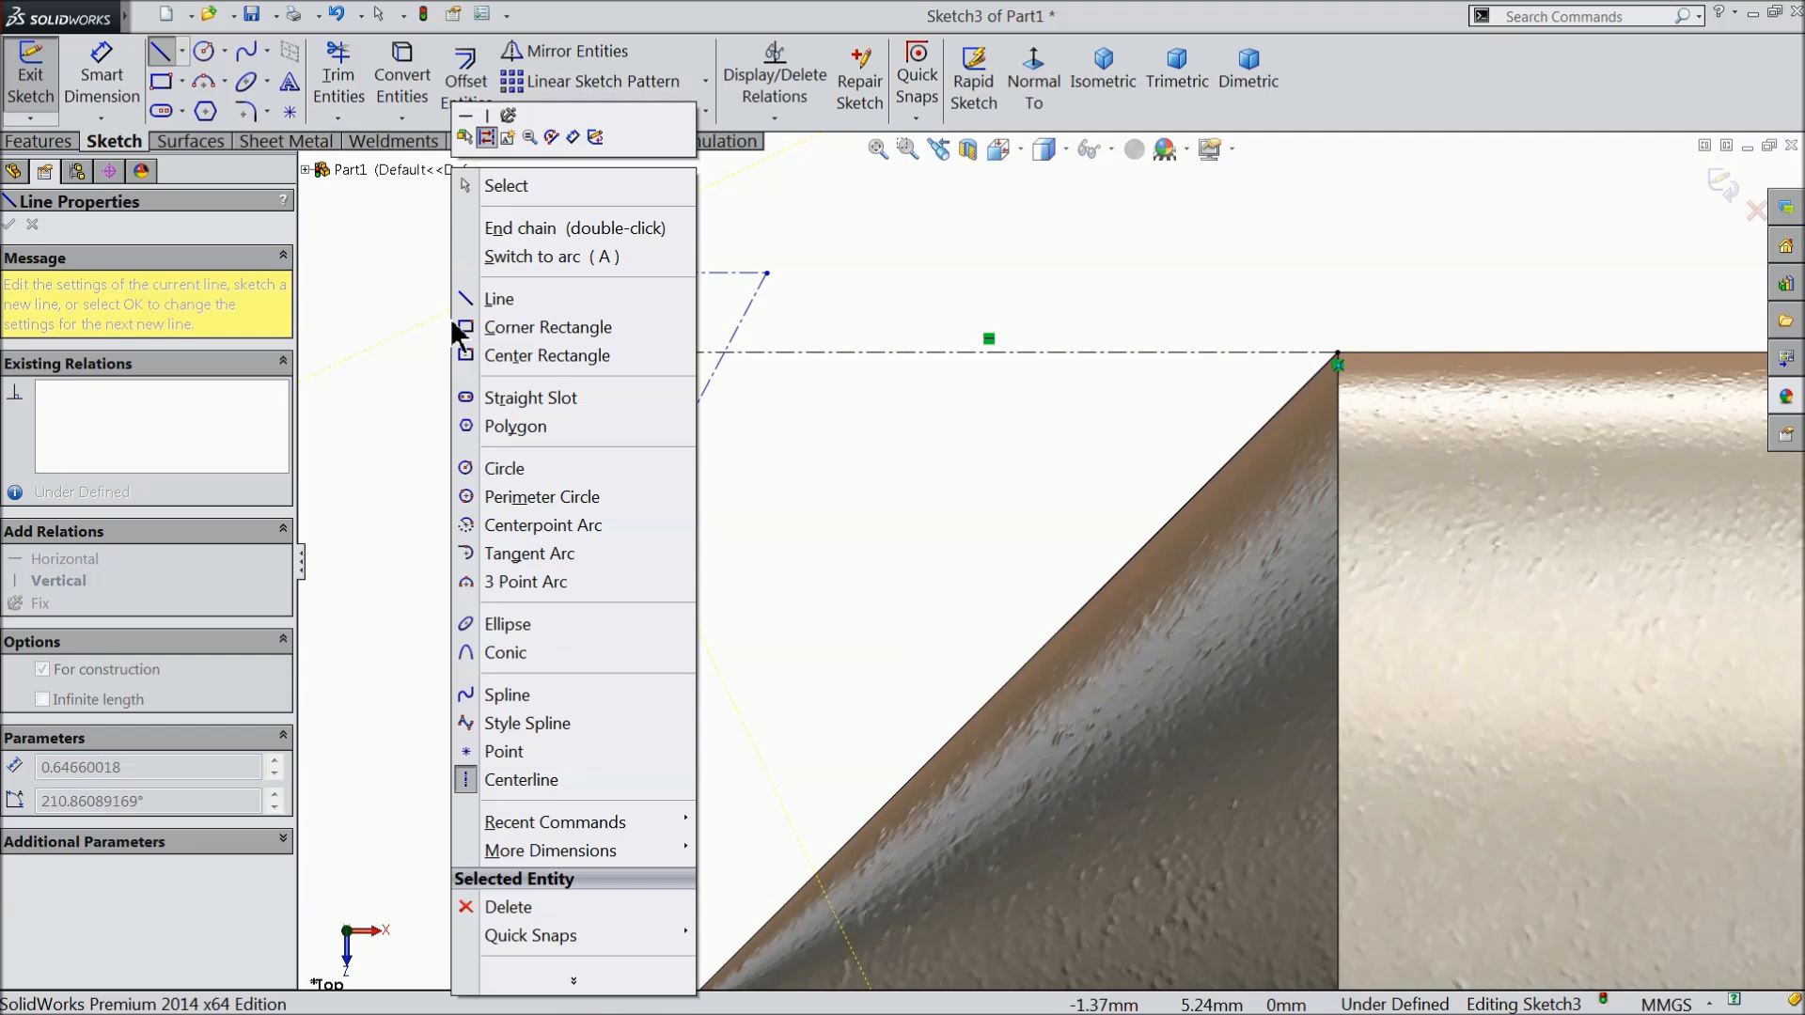
pyautogui.click(497, 185)
# Delete the stray short line above the construction triangle.
pyautogui.scroll(-4, 533, 247)
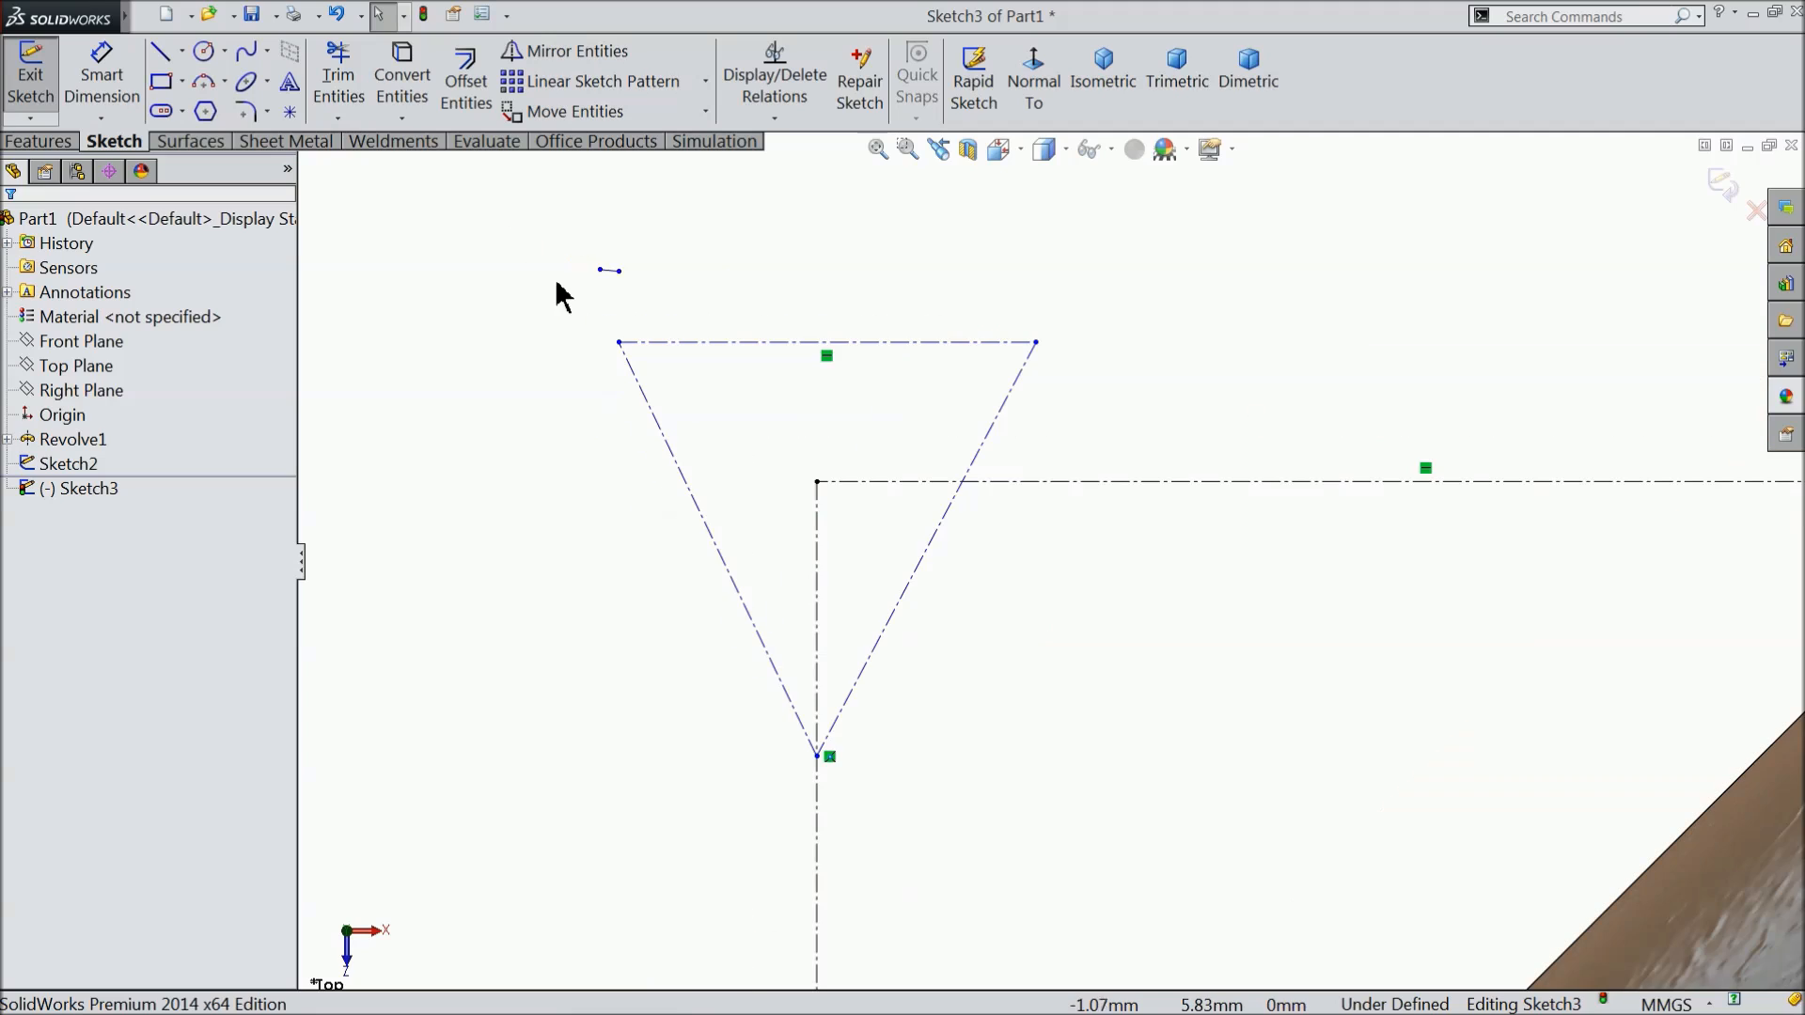
pyautogui.click(610, 272)
pyautogui.press('Delete')
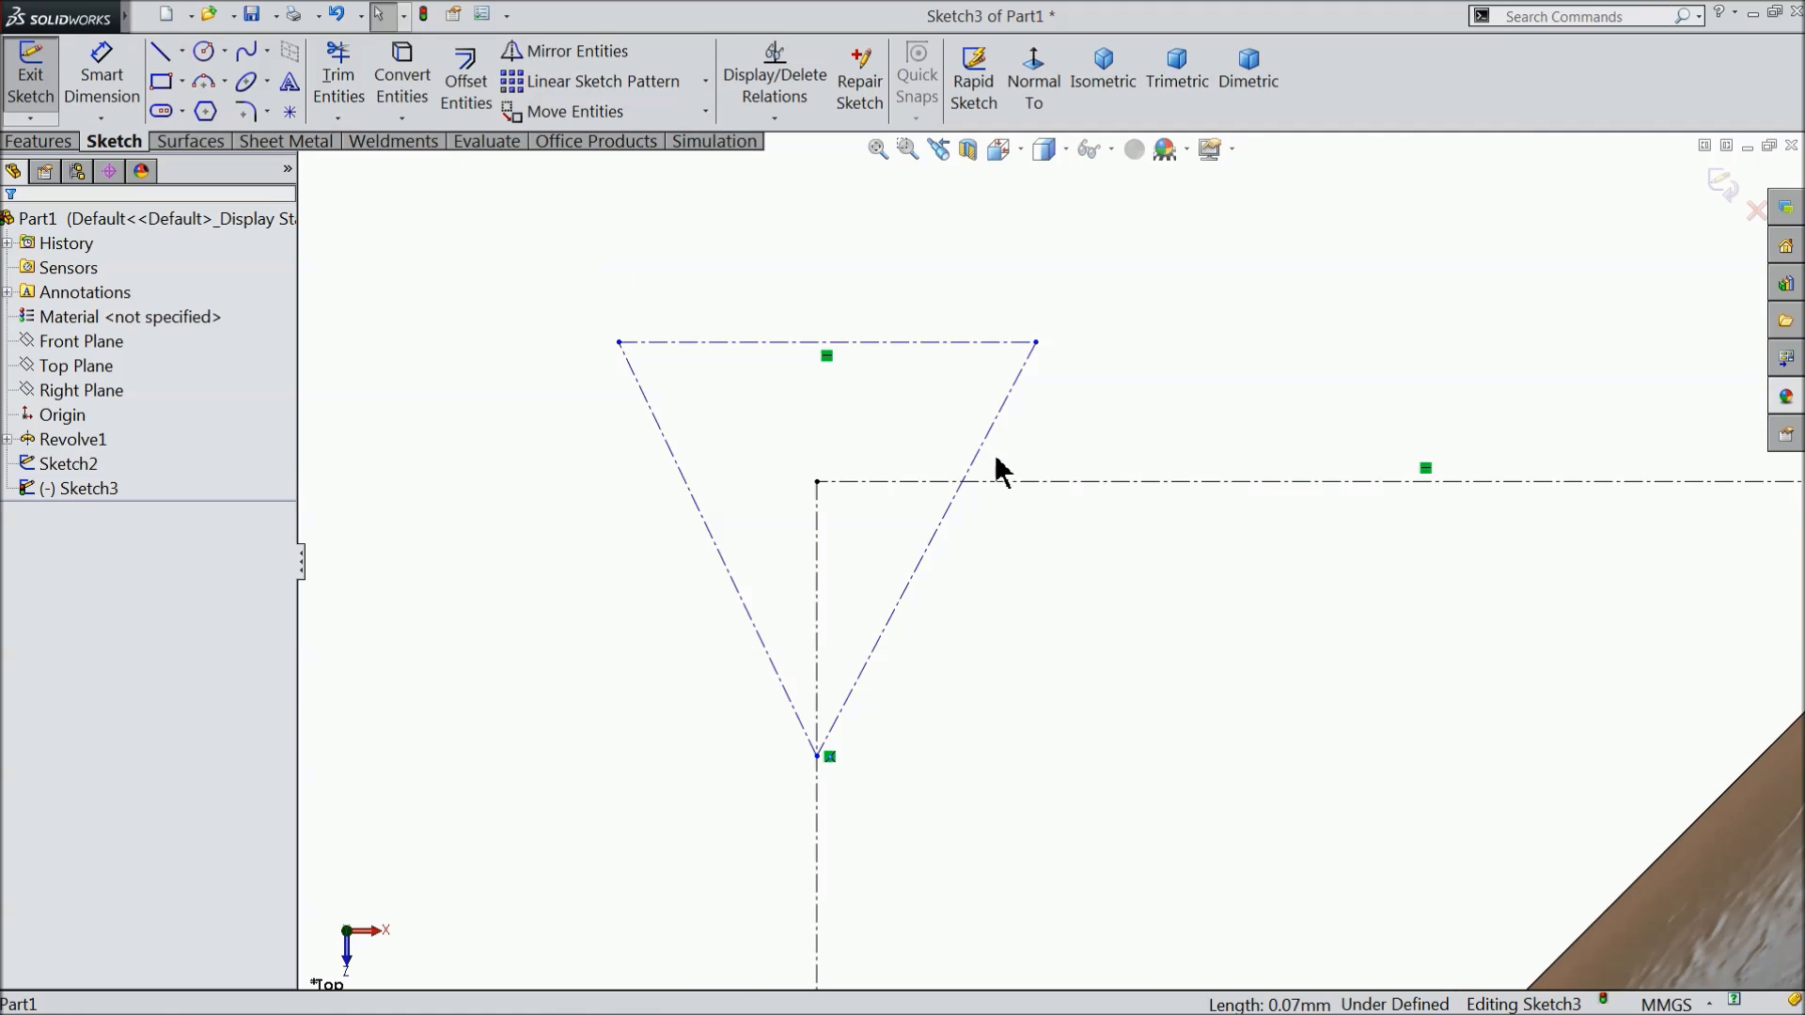
# Set the angle between the construction triangle's two slanted sides to 60°.
pyautogui.scroll(-2, 987, 466)
pyautogui.click(102, 77)
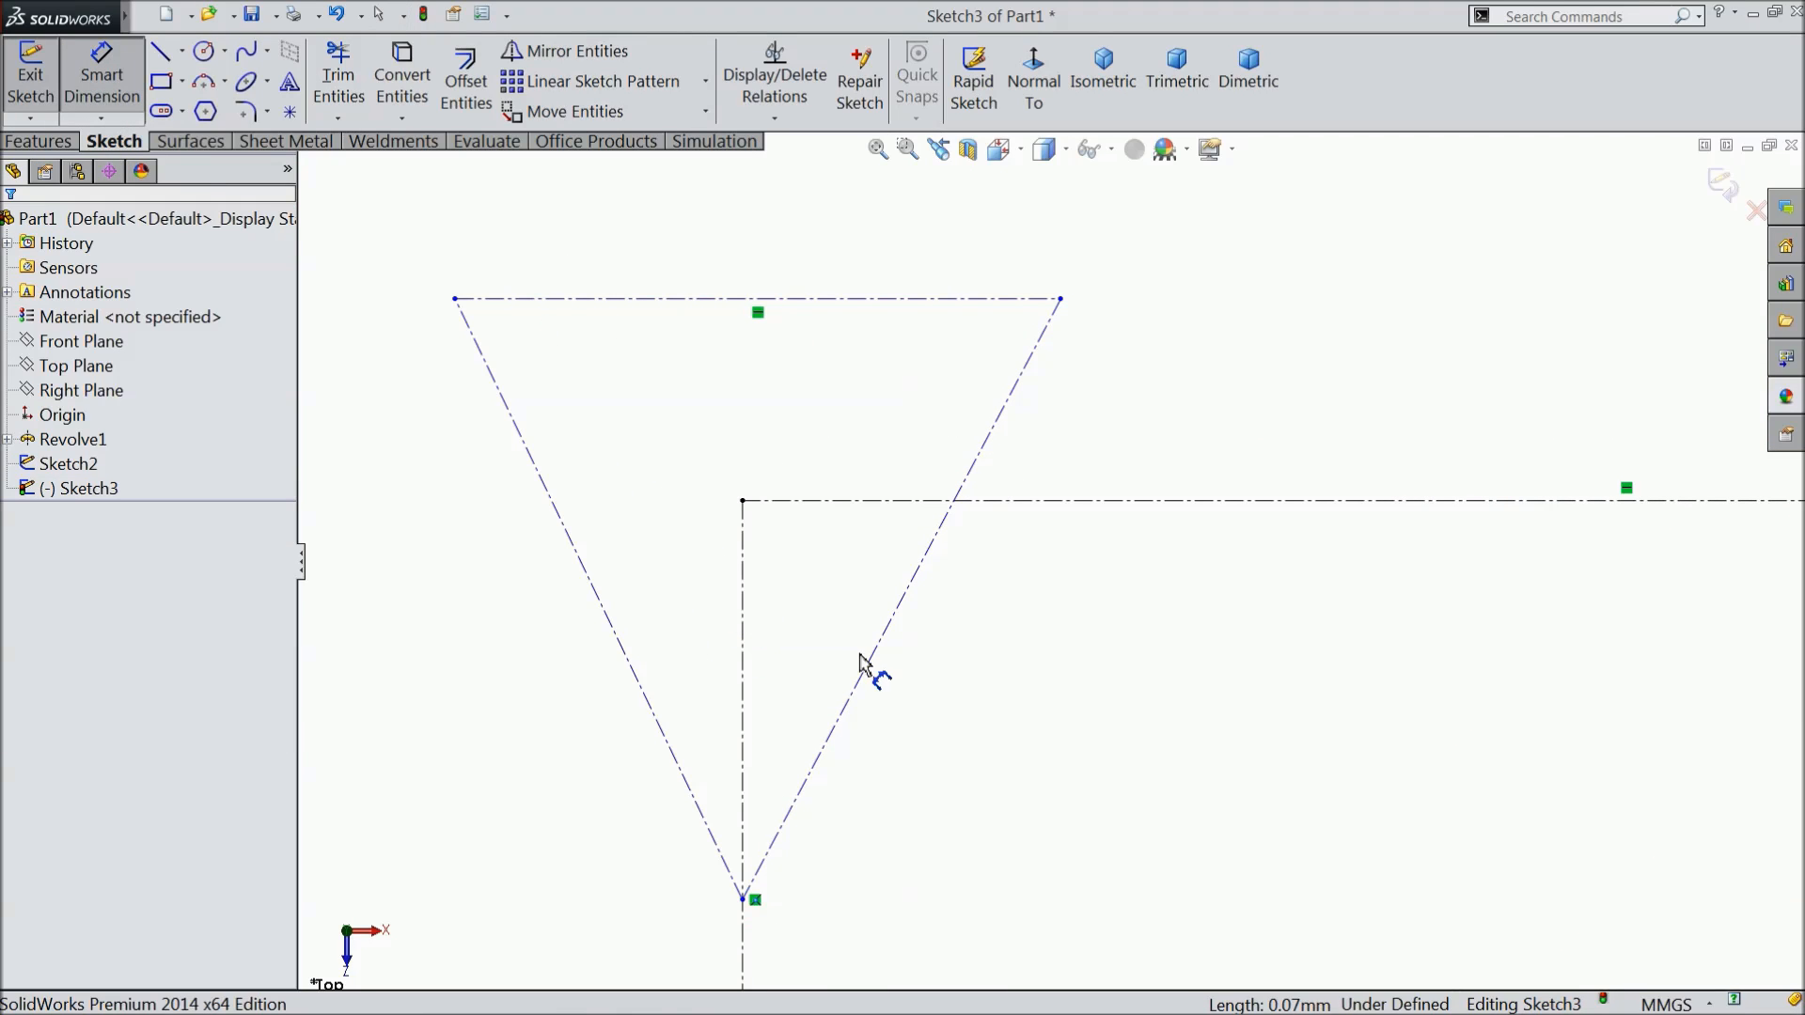
pyautogui.click(870, 675)
pyautogui.click(637, 677)
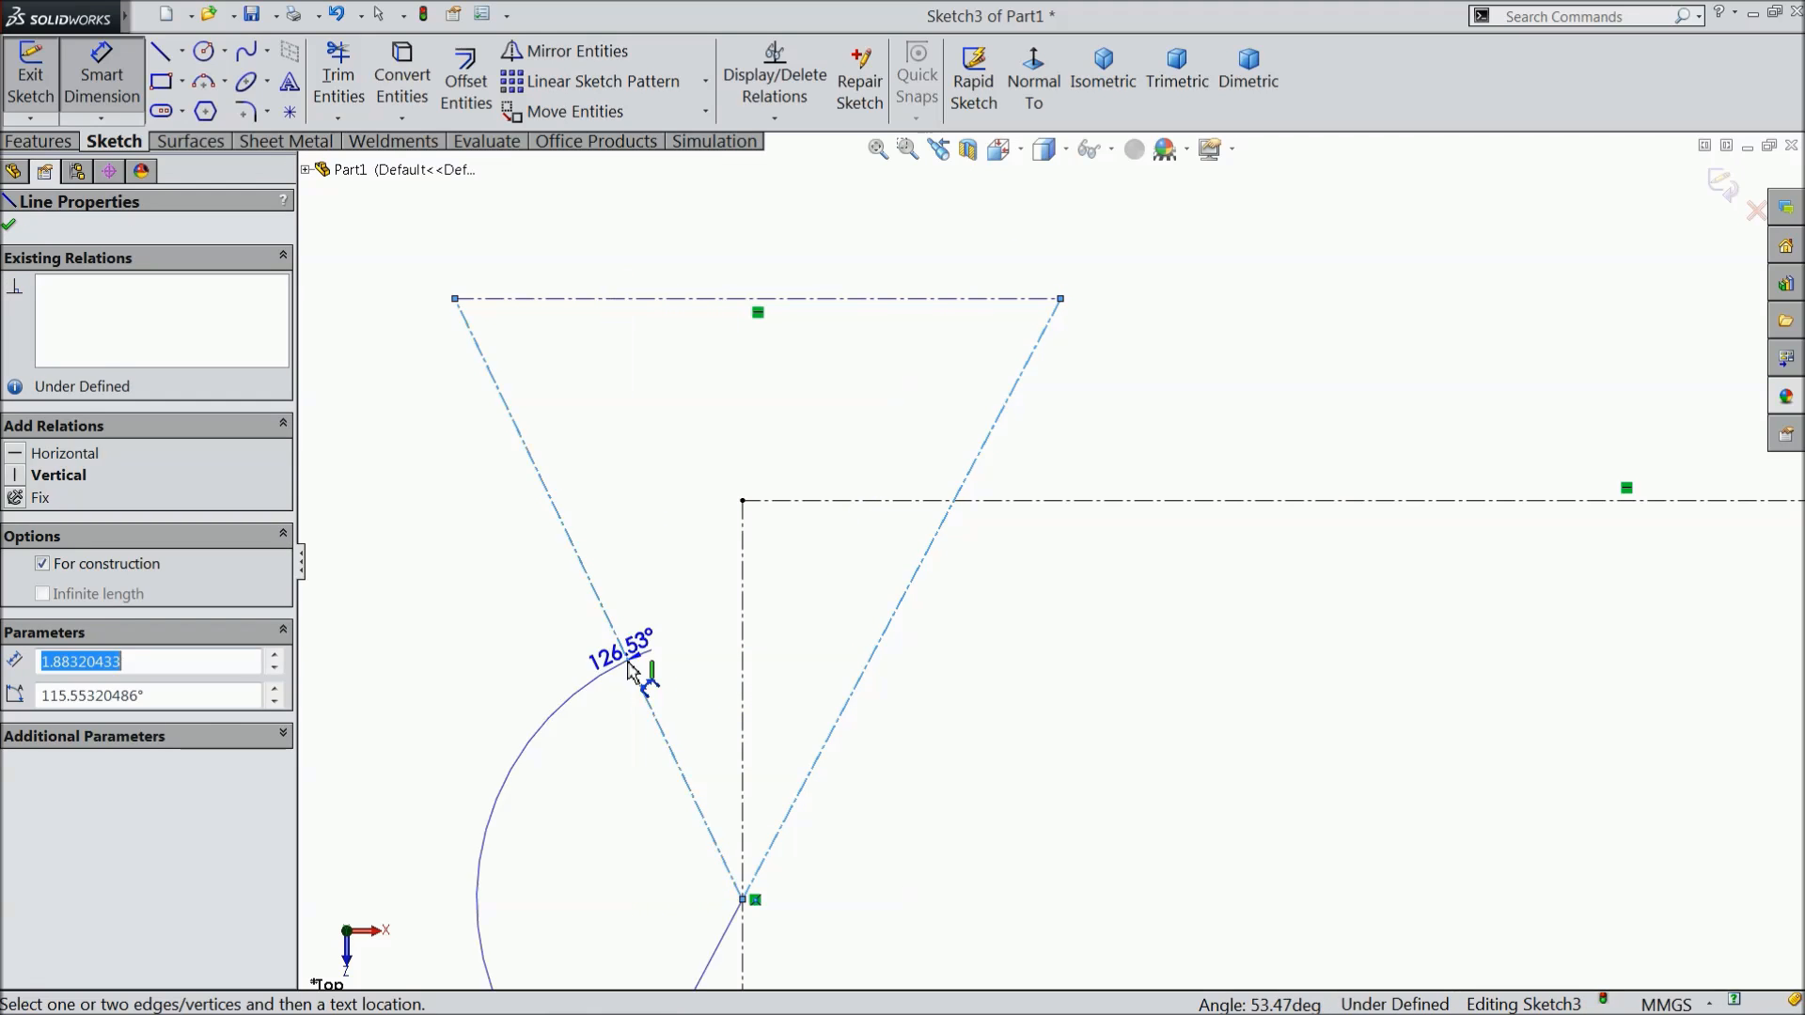
pyautogui.click(745, 454)
pyautogui.write('60')
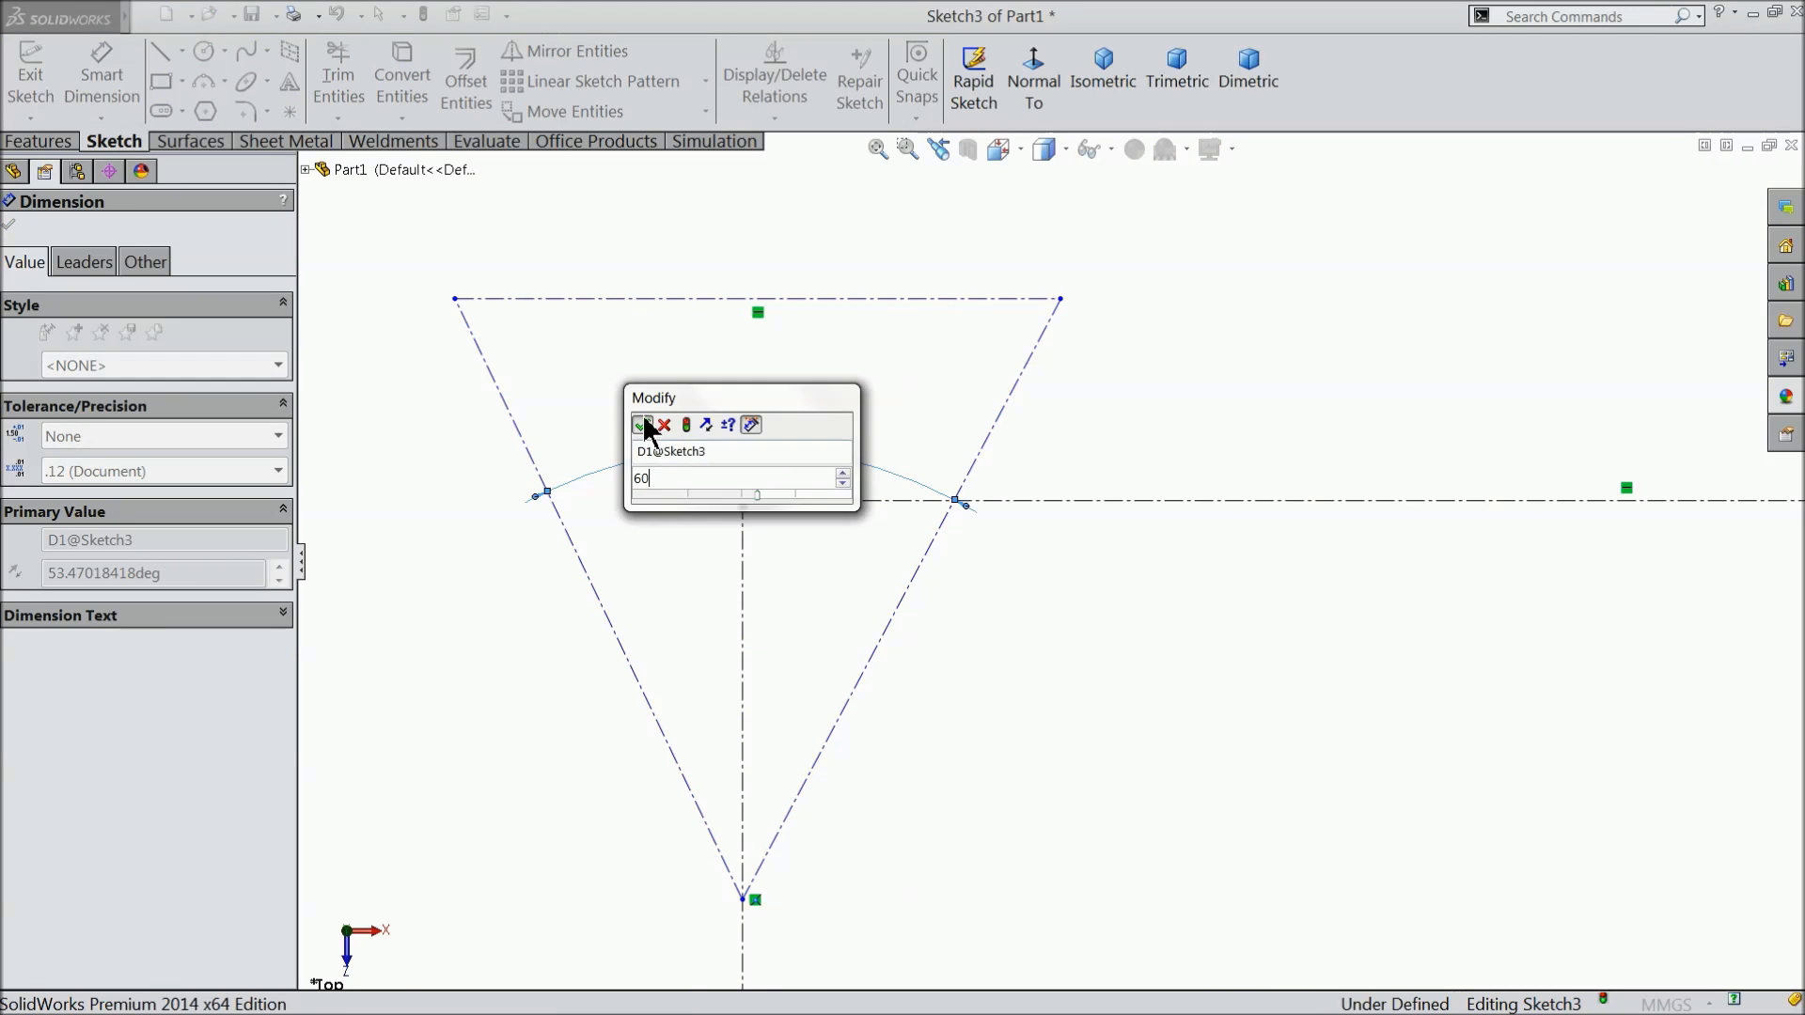
pyautogui.press('Return')
# Set the angle between the construction triangle's horizontal upper side and its left side to 60°.
pyautogui.click(489, 300)
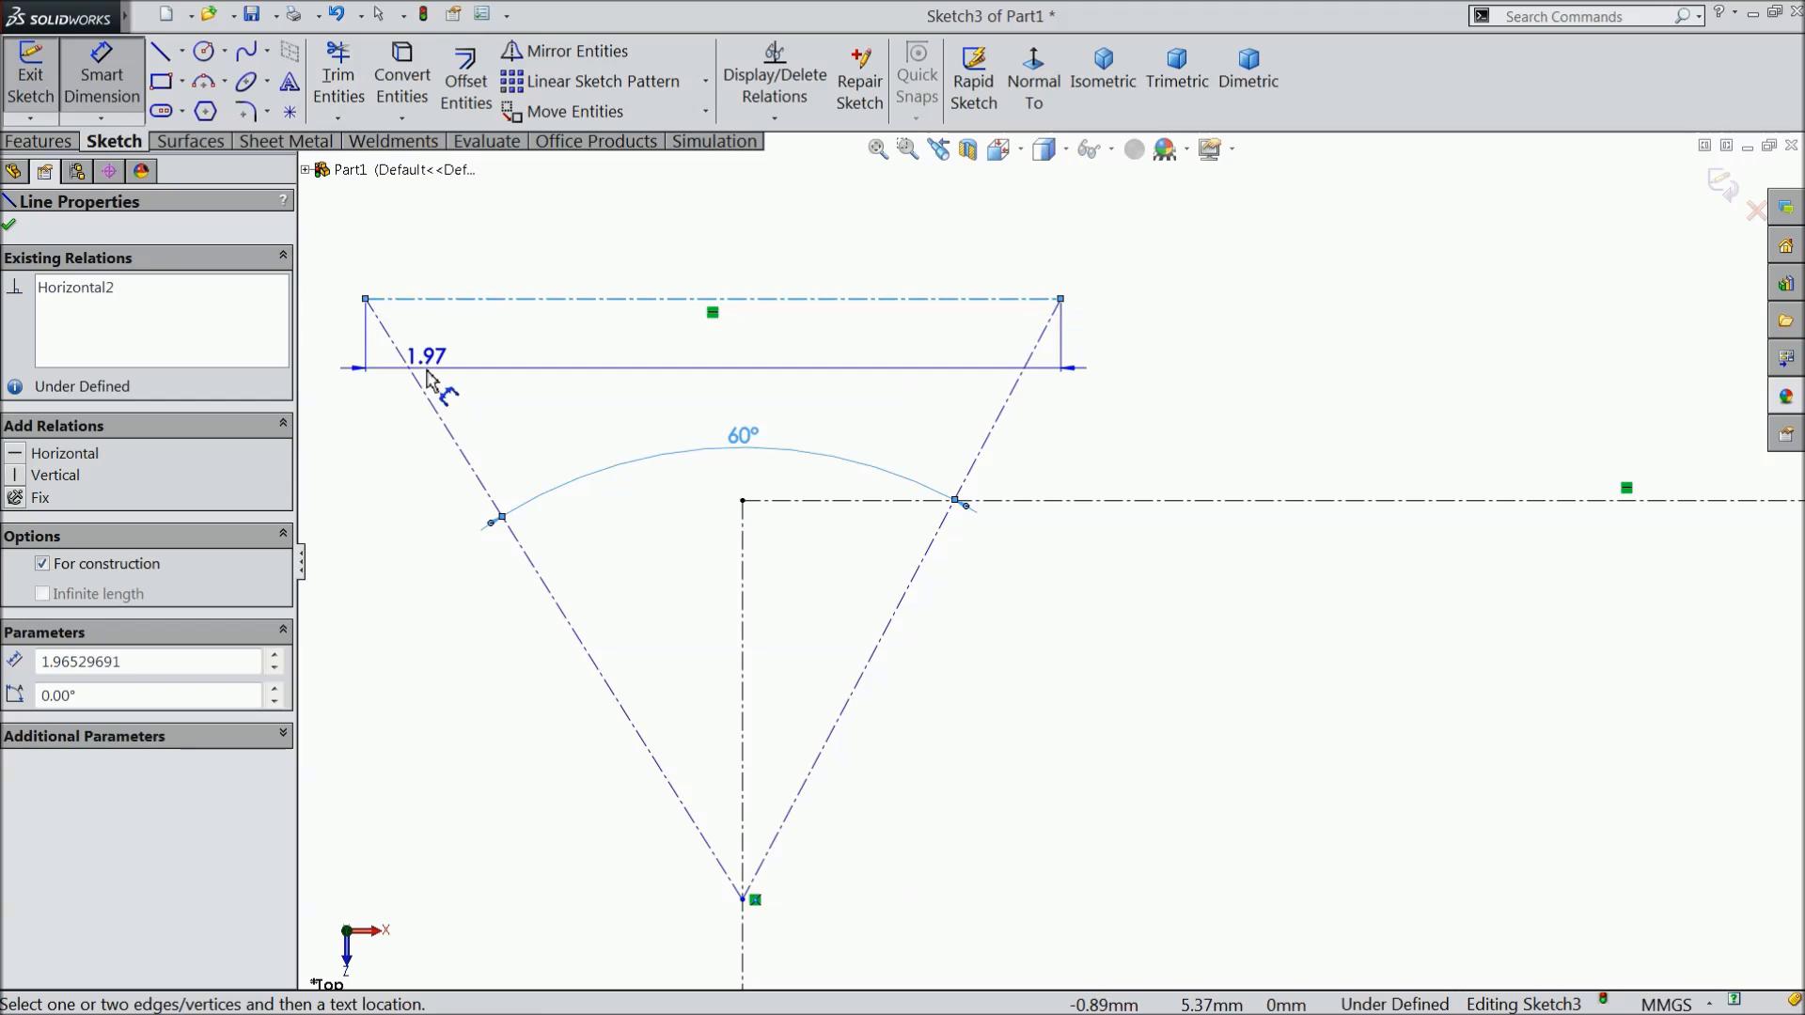
pyautogui.click(428, 390)
pyautogui.click(468, 381)
pyautogui.write('60')
pyautogui.click(371, 355)
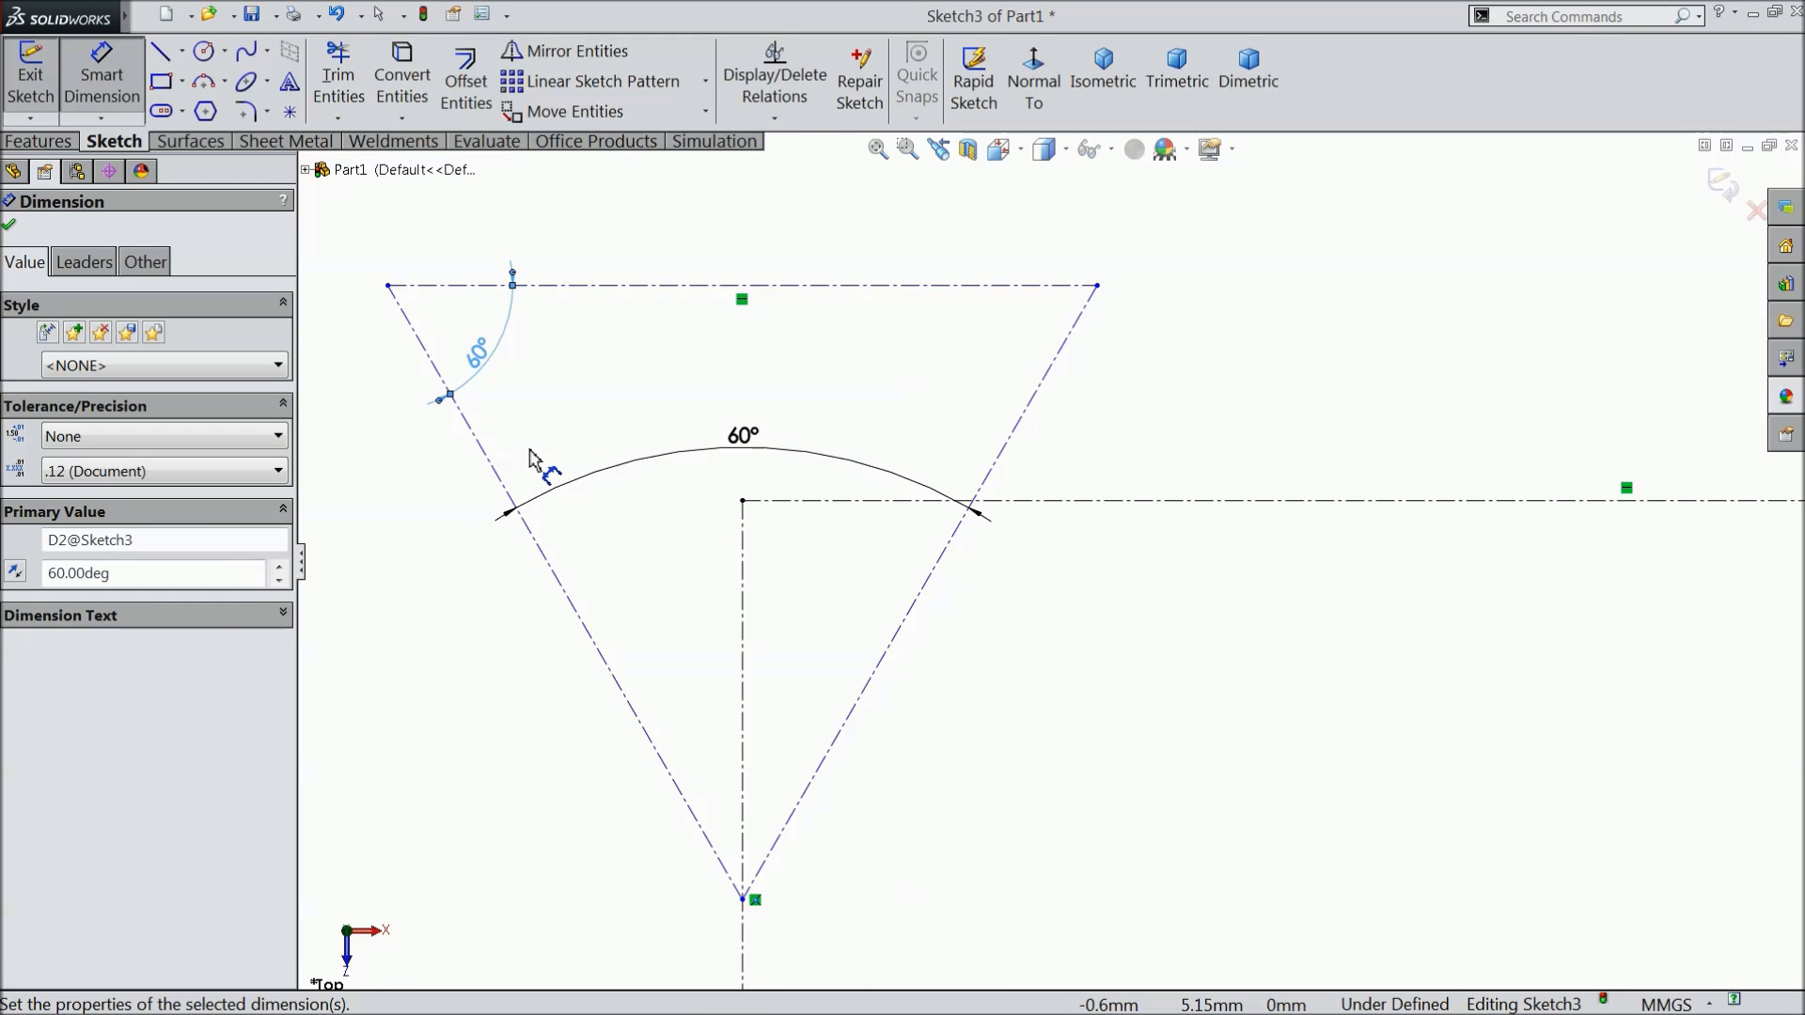
pyautogui.press('Escape')
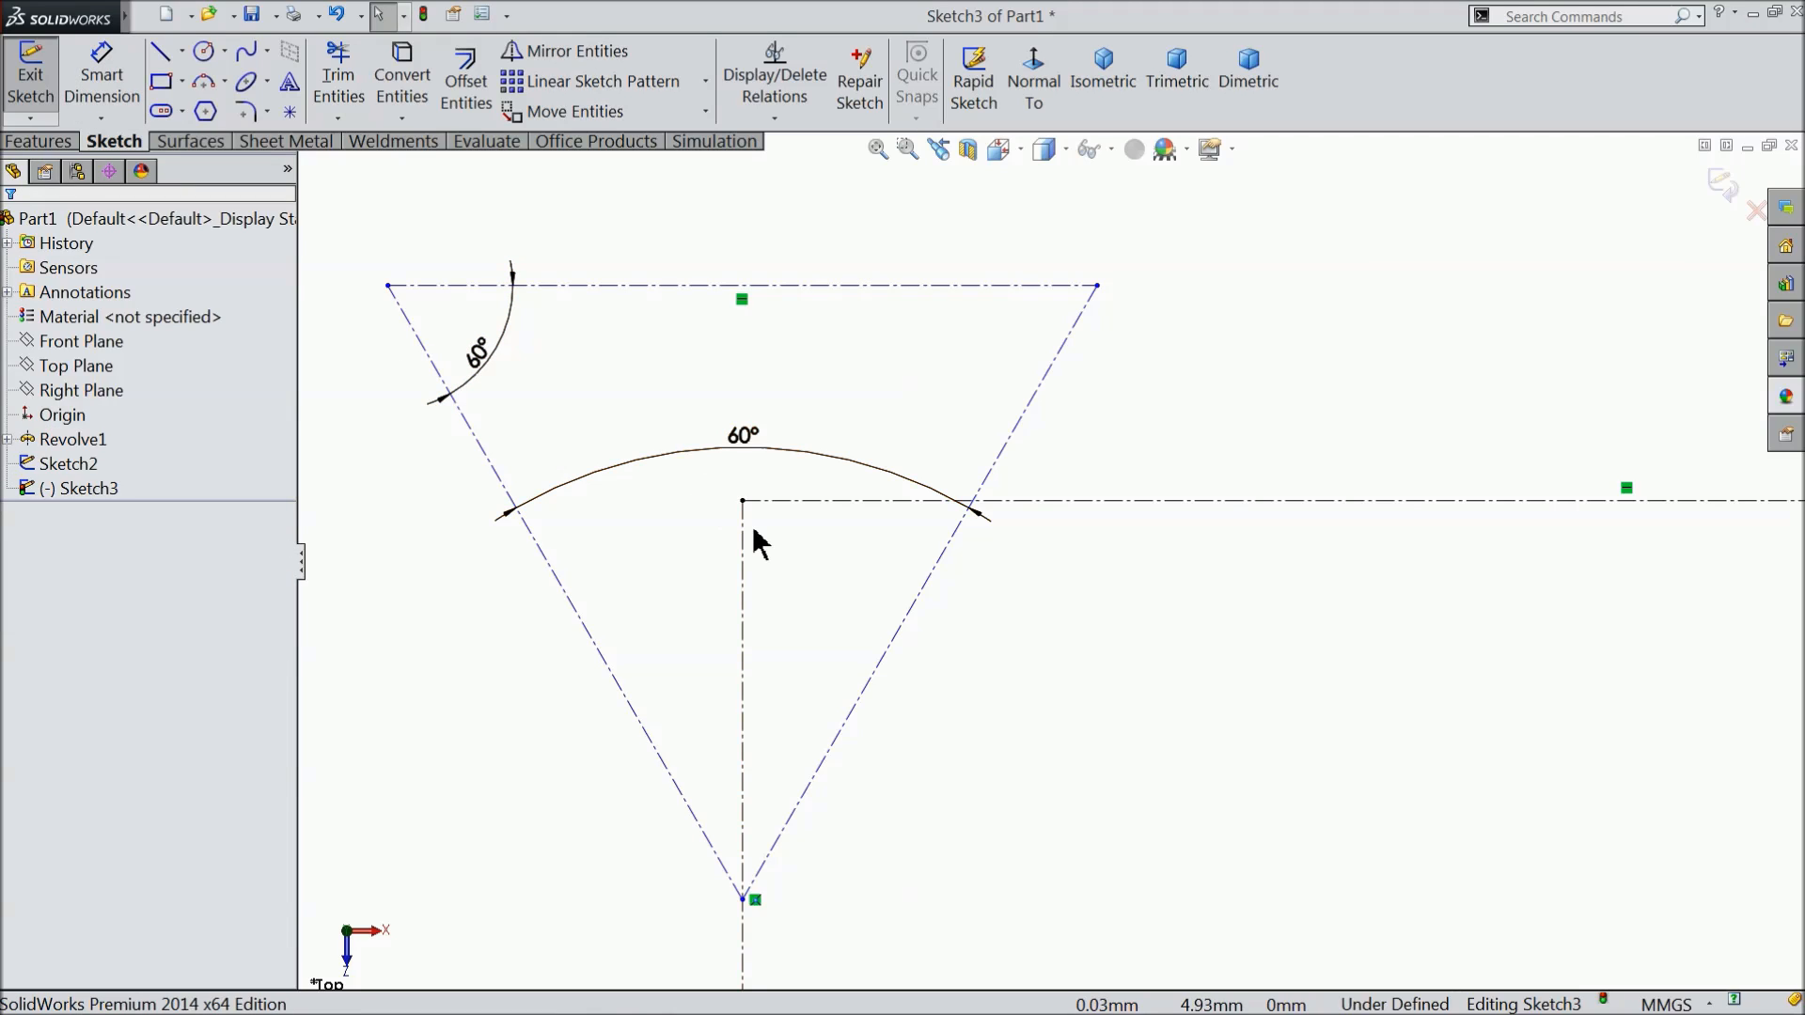
pyautogui.click(743, 569)
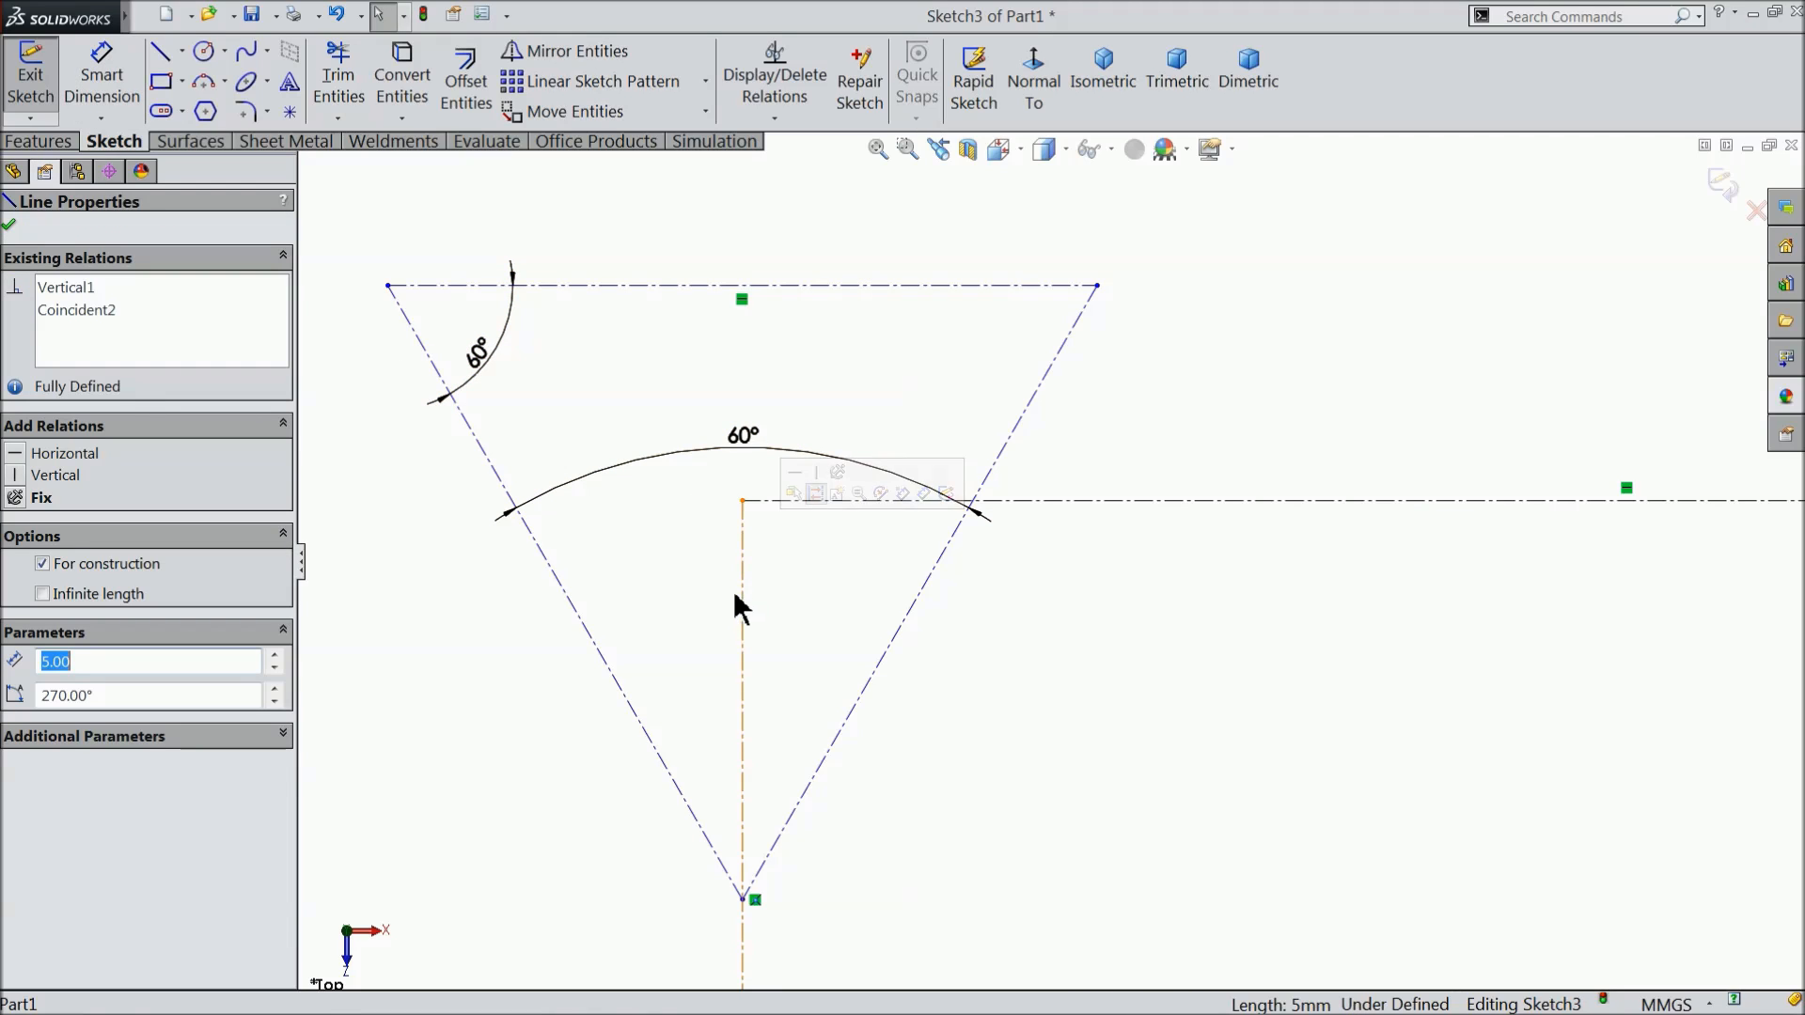
pyautogui.keyDown('ctrl'); pyautogui.click(919, 594); pyautogui.keyUp('ctrl')
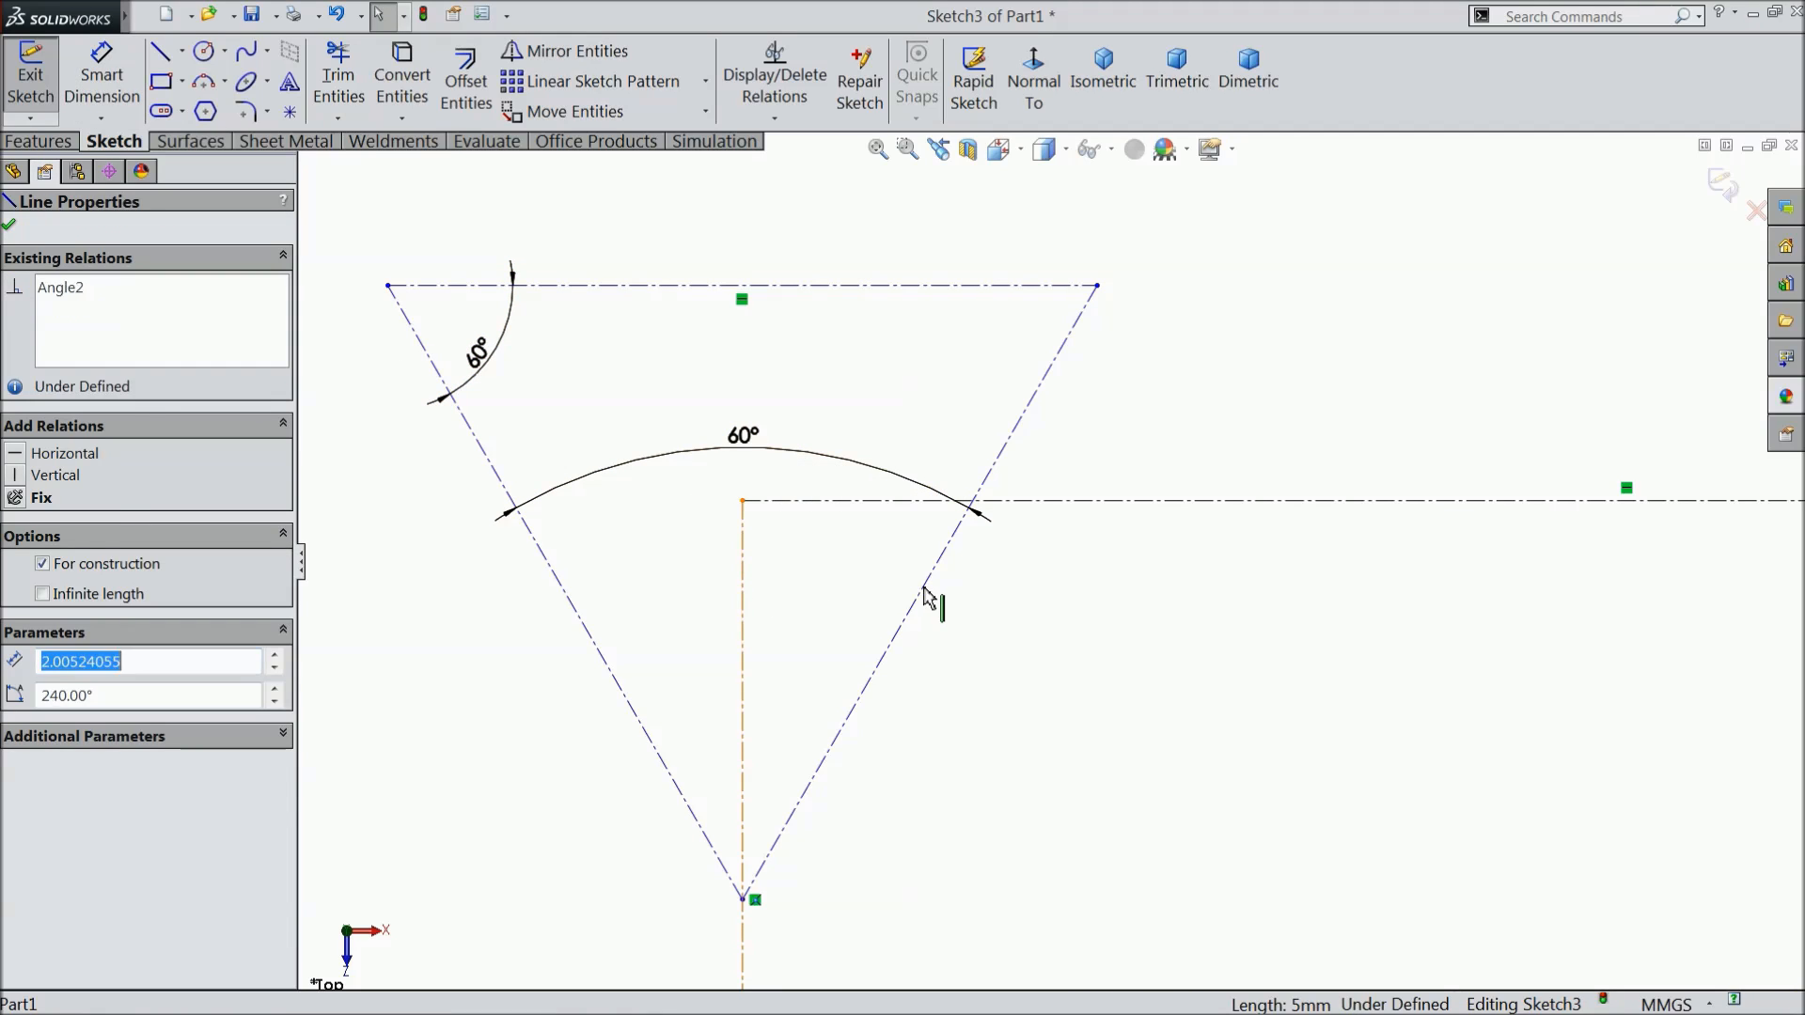
pyautogui.keyDown('ctrl'); pyautogui.click(592, 632); pyautogui.keyUp('ctrl')
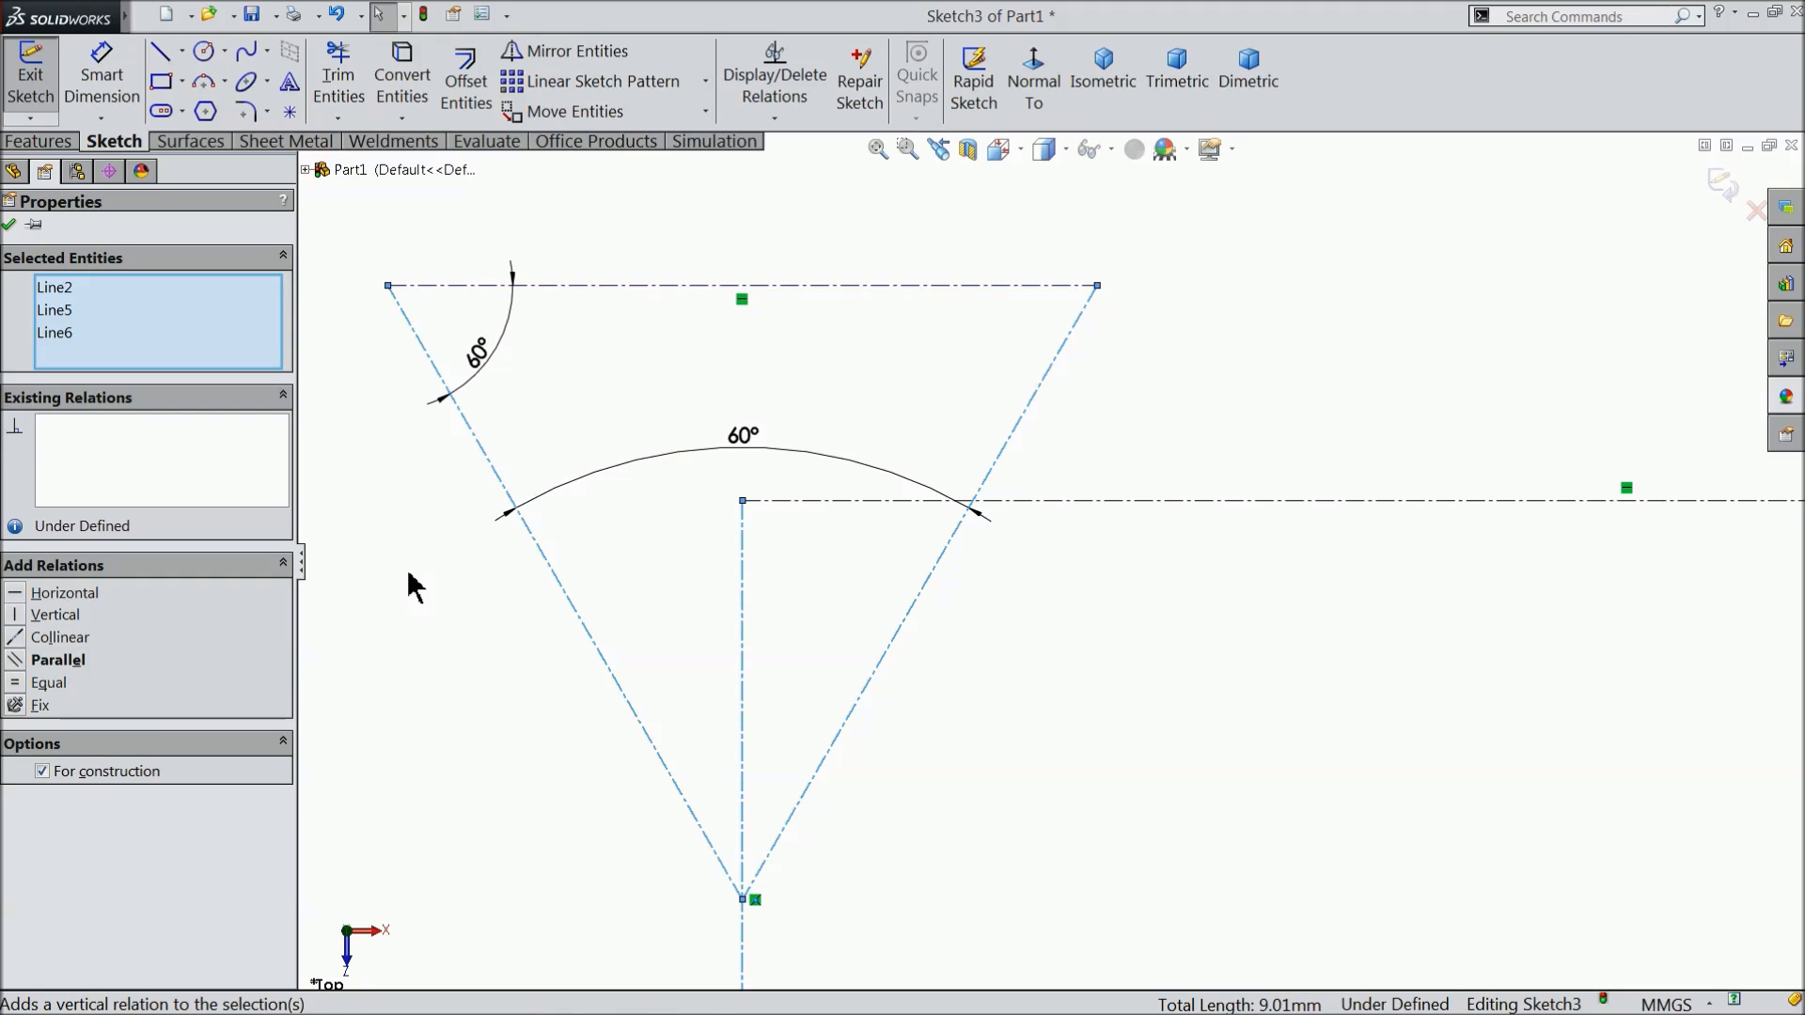
pyautogui.click(443, 585)
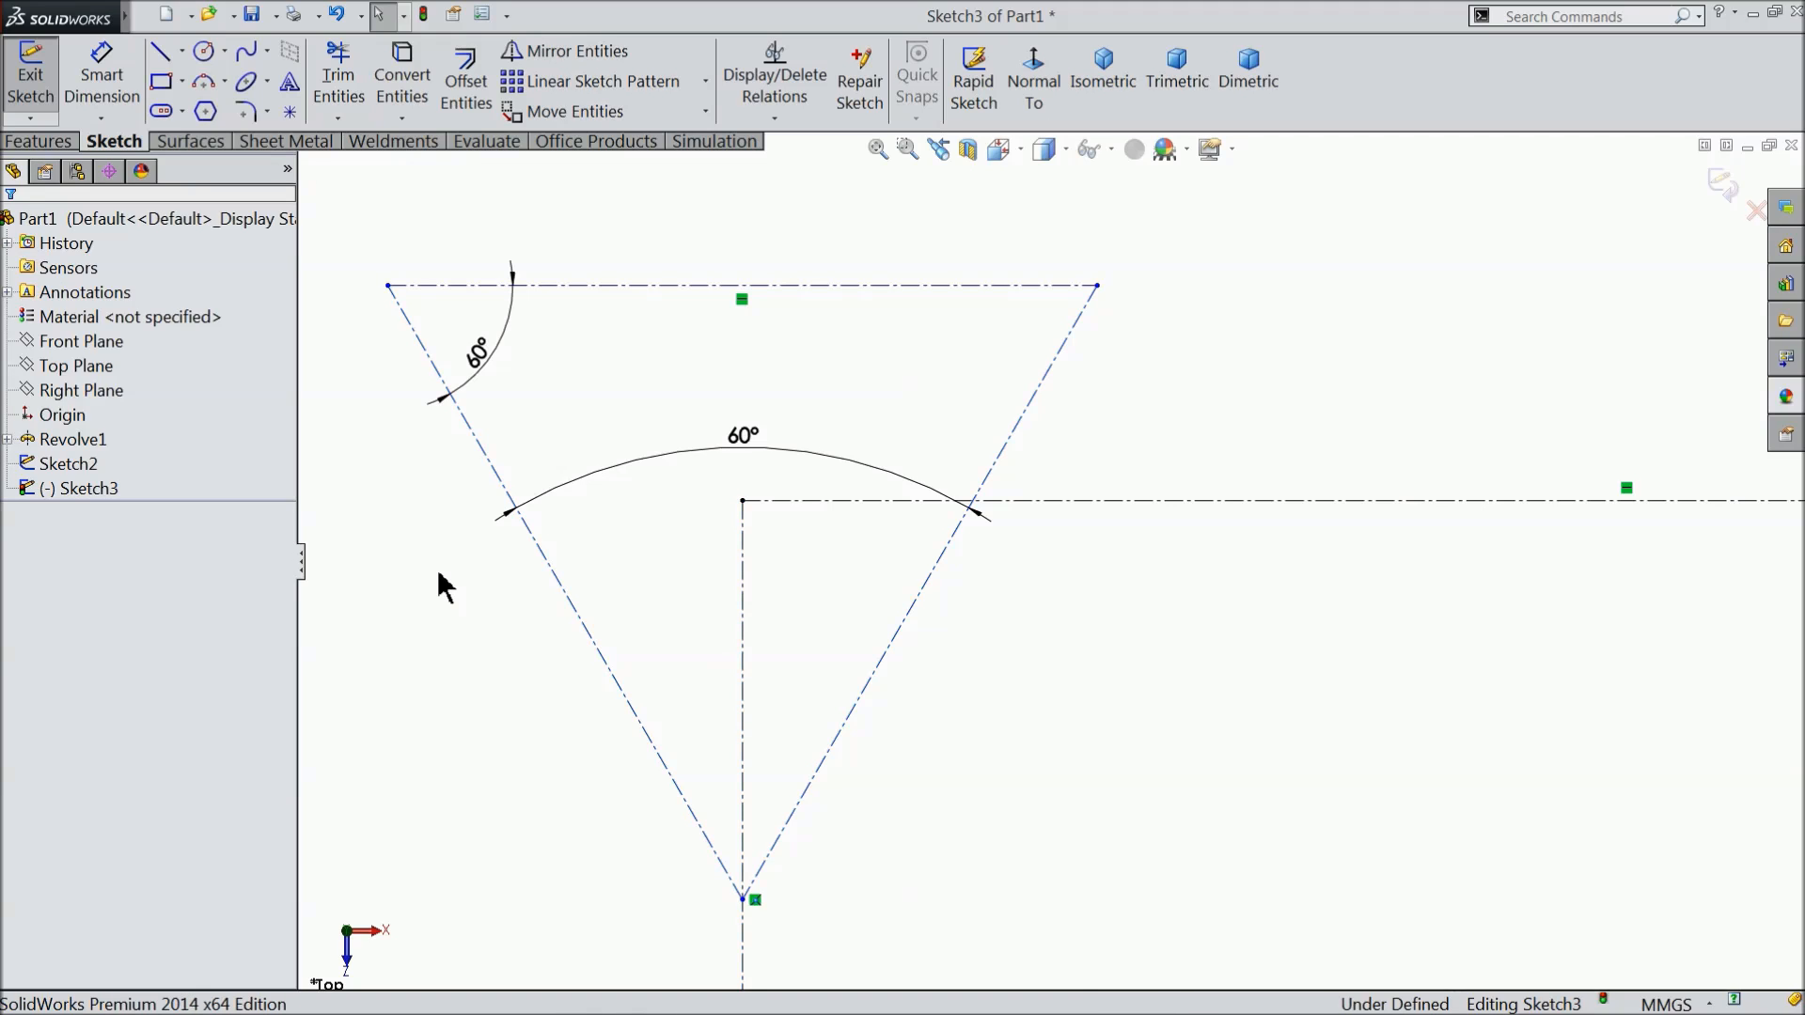
pyautogui.click(918, 611)
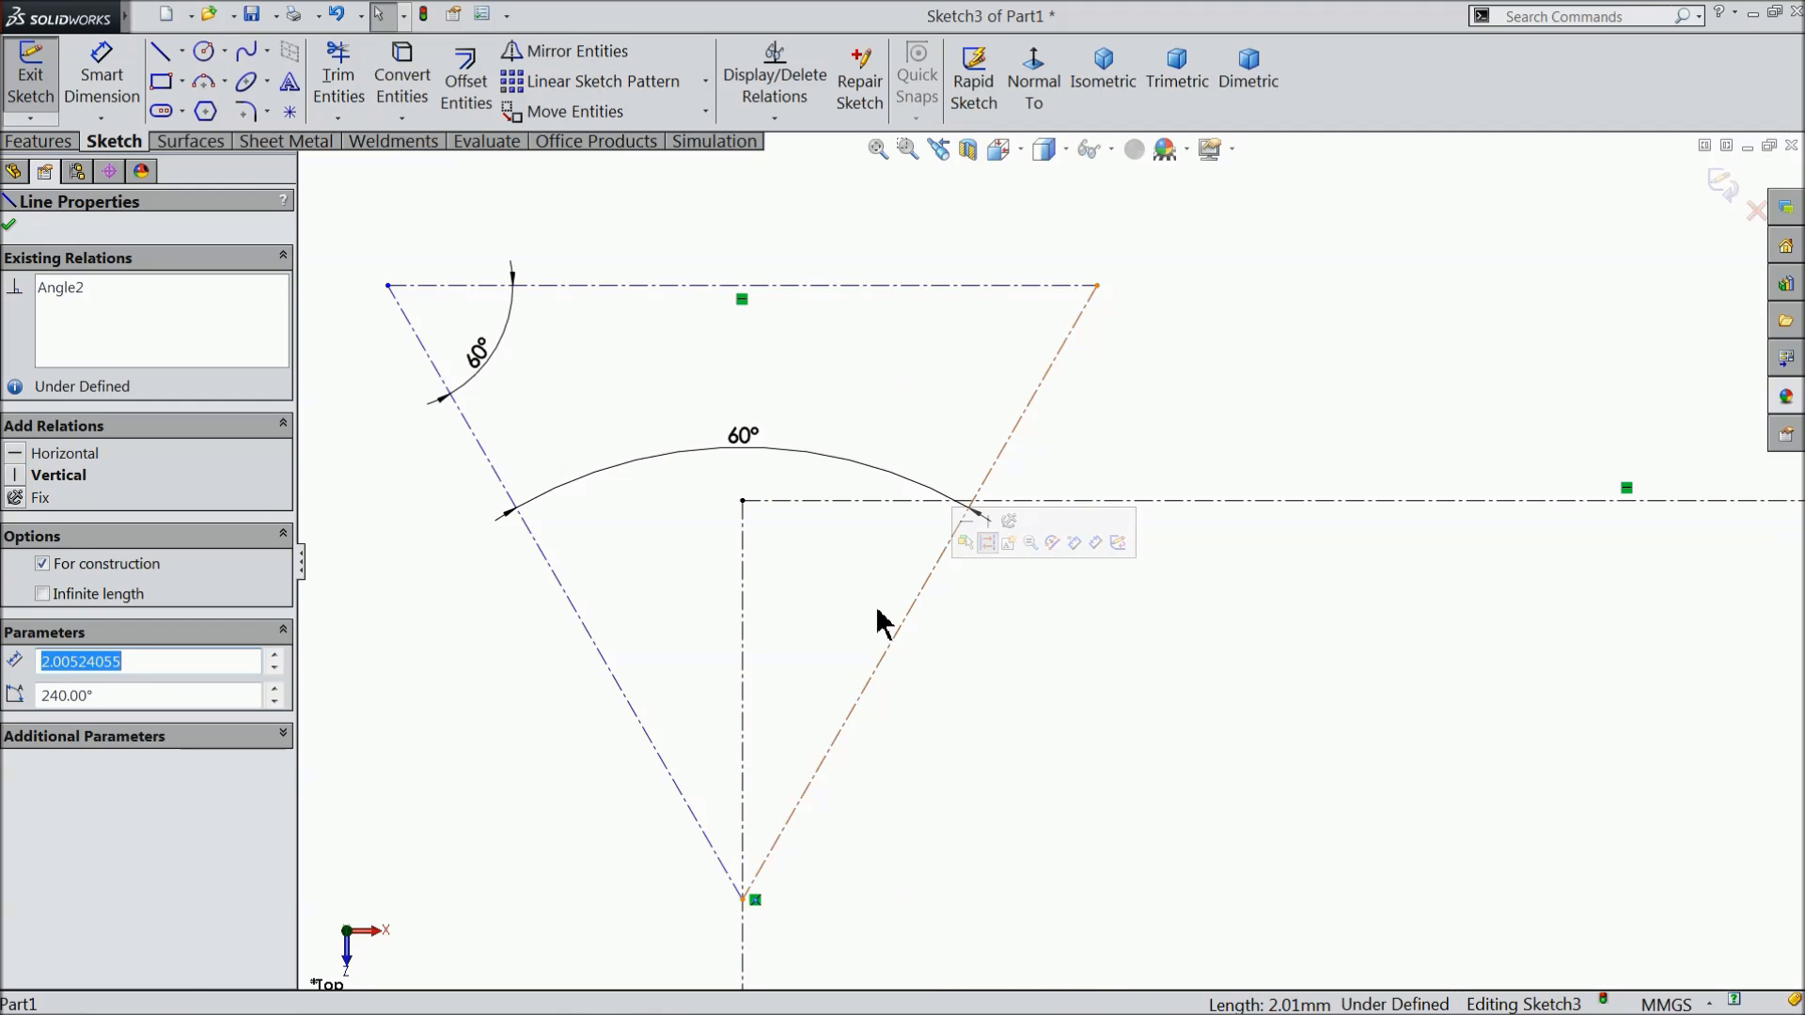
pyautogui.keyDown('ctrl'); pyautogui.click(592, 647); pyautogui.keyUp('ctrl')
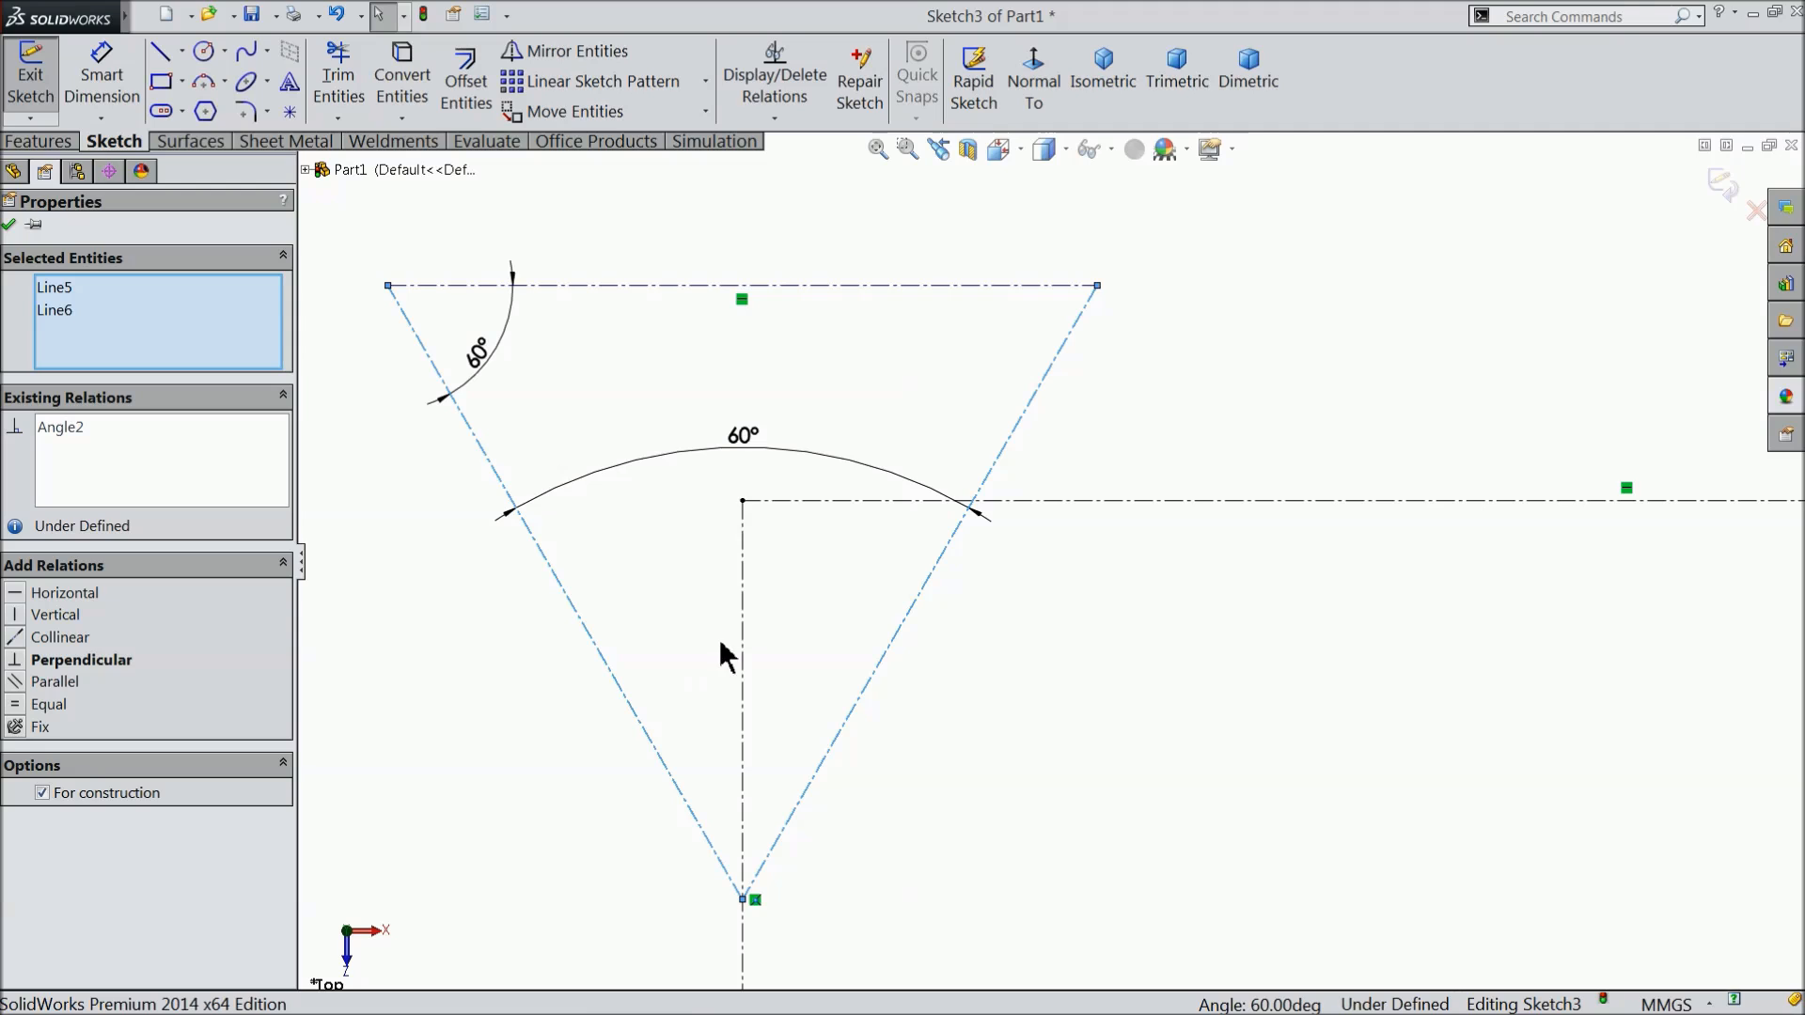
pyautogui.keyDown('ctrl'); pyautogui.click(747, 646); pyautogui.keyUp('ctrl')
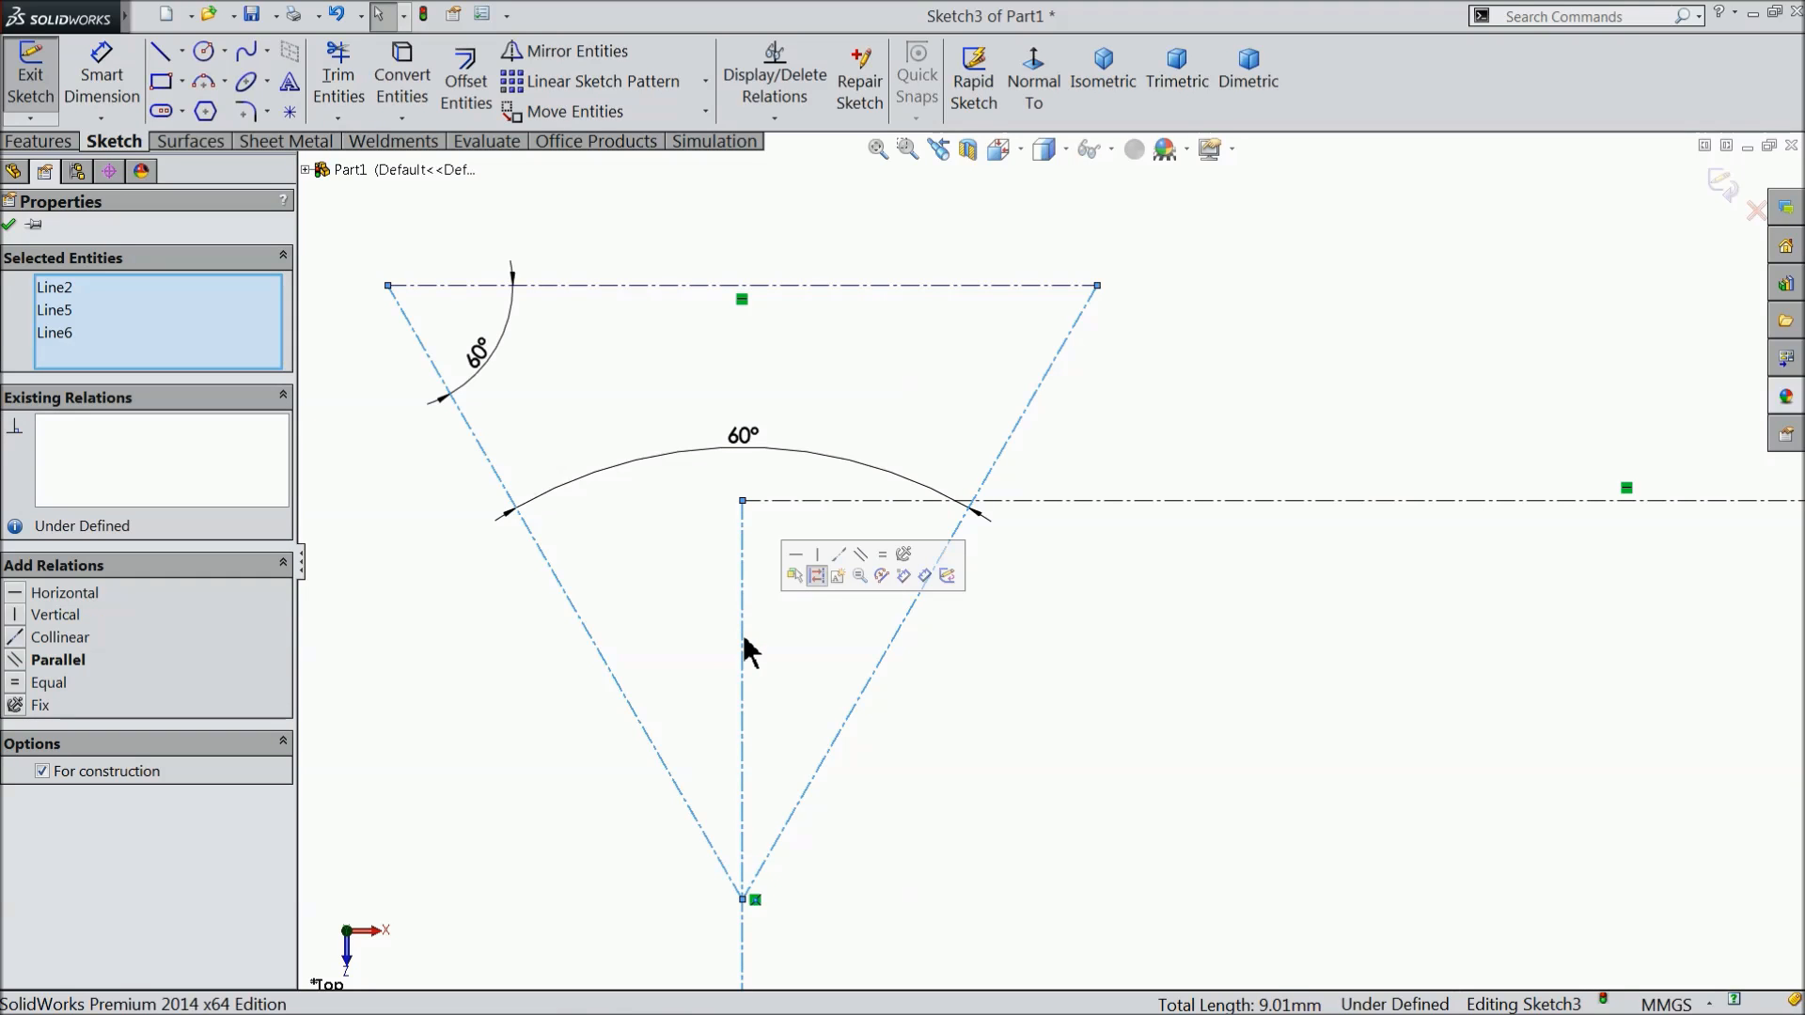
pyautogui.click(493, 620)
pyautogui.scroll(2, 799, 669)
pyautogui.scroll(-2, 915, 725)
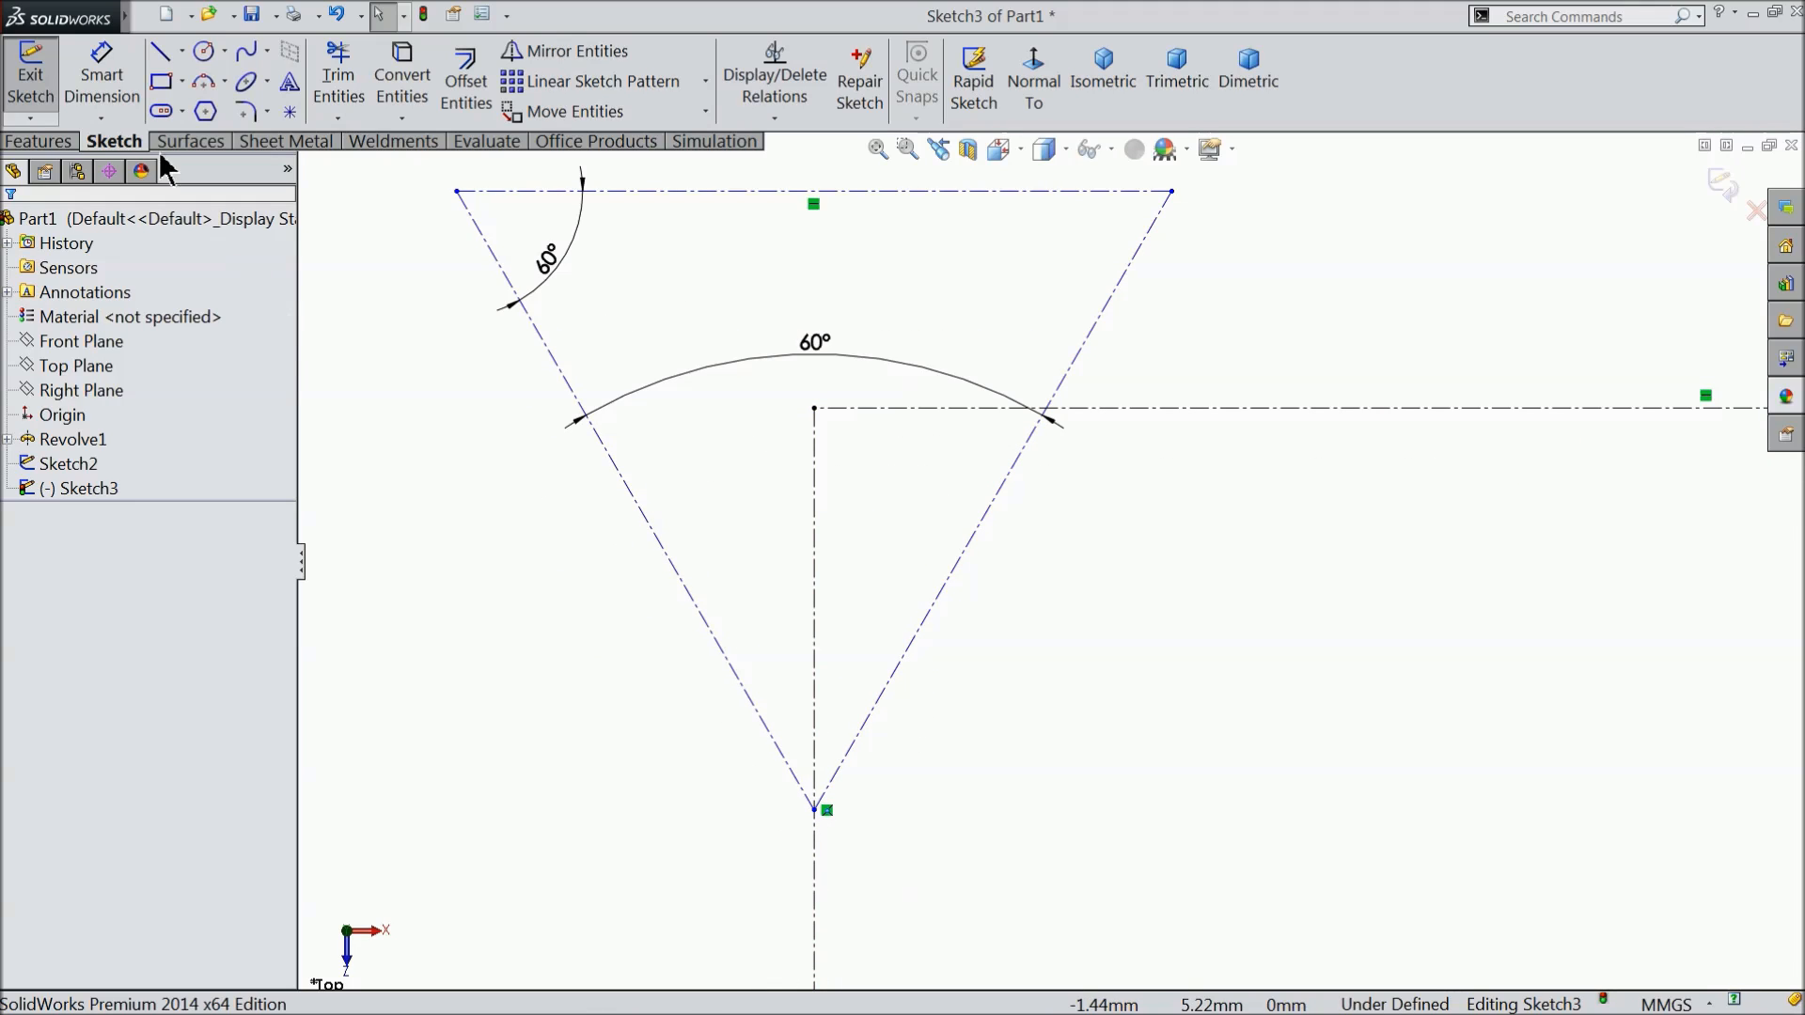
# Add a driven angle dimension between the construction triangle's right side and the vertical centerline.
pyautogui.click(101, 80)
pyautogui.click(918, 643)
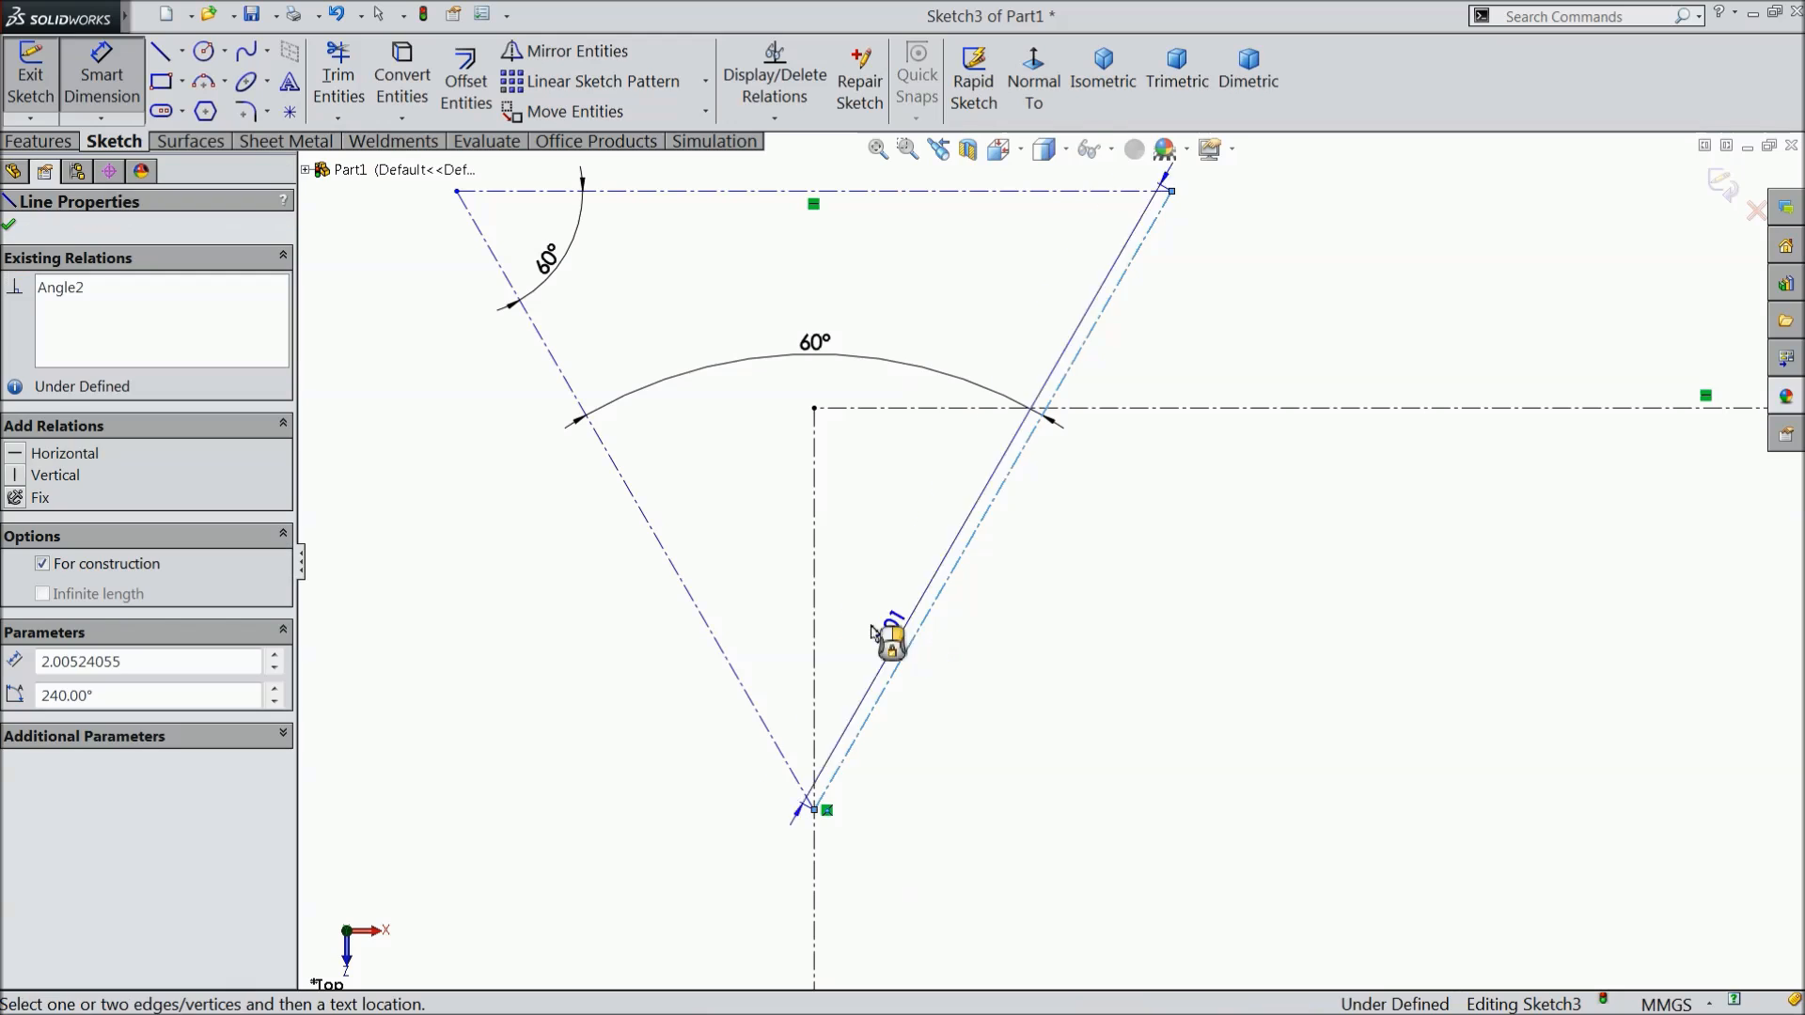
pyautogui.click(814, 623)
pyautogui.click(858, 625)
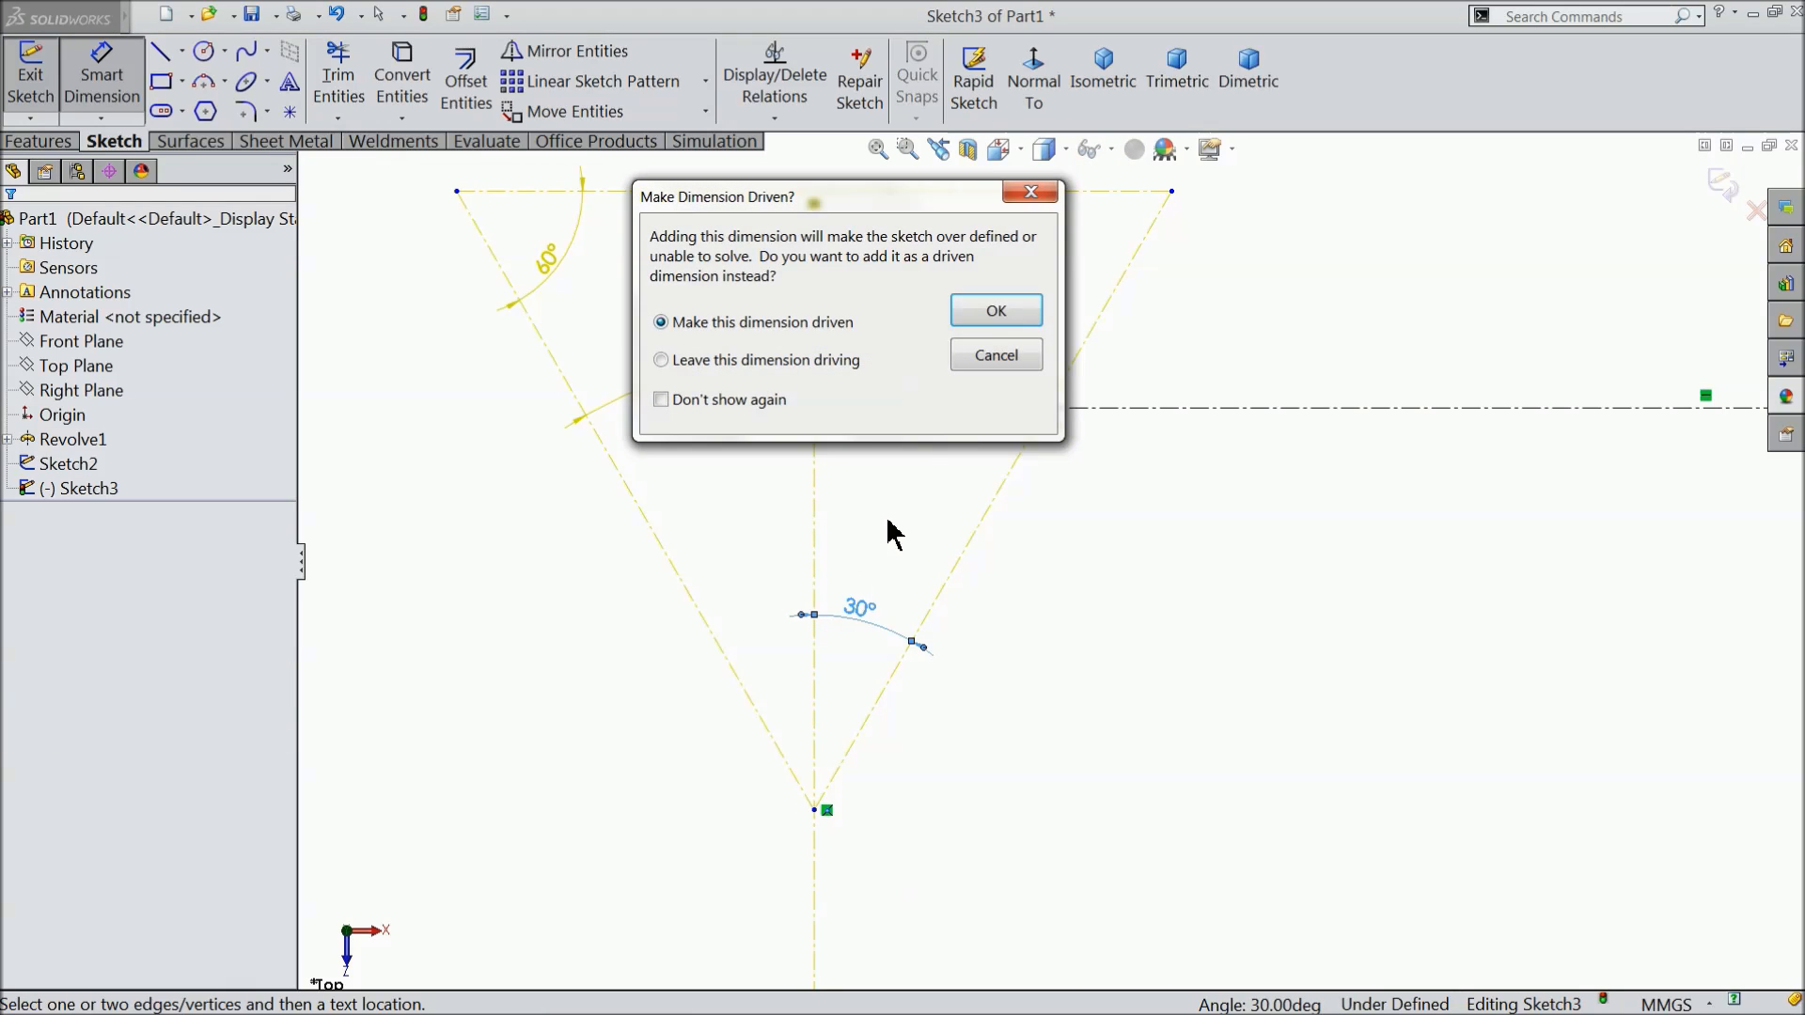
pyautogui.click(994, 311)
pyautogui.scroll(-2, 935, 504)
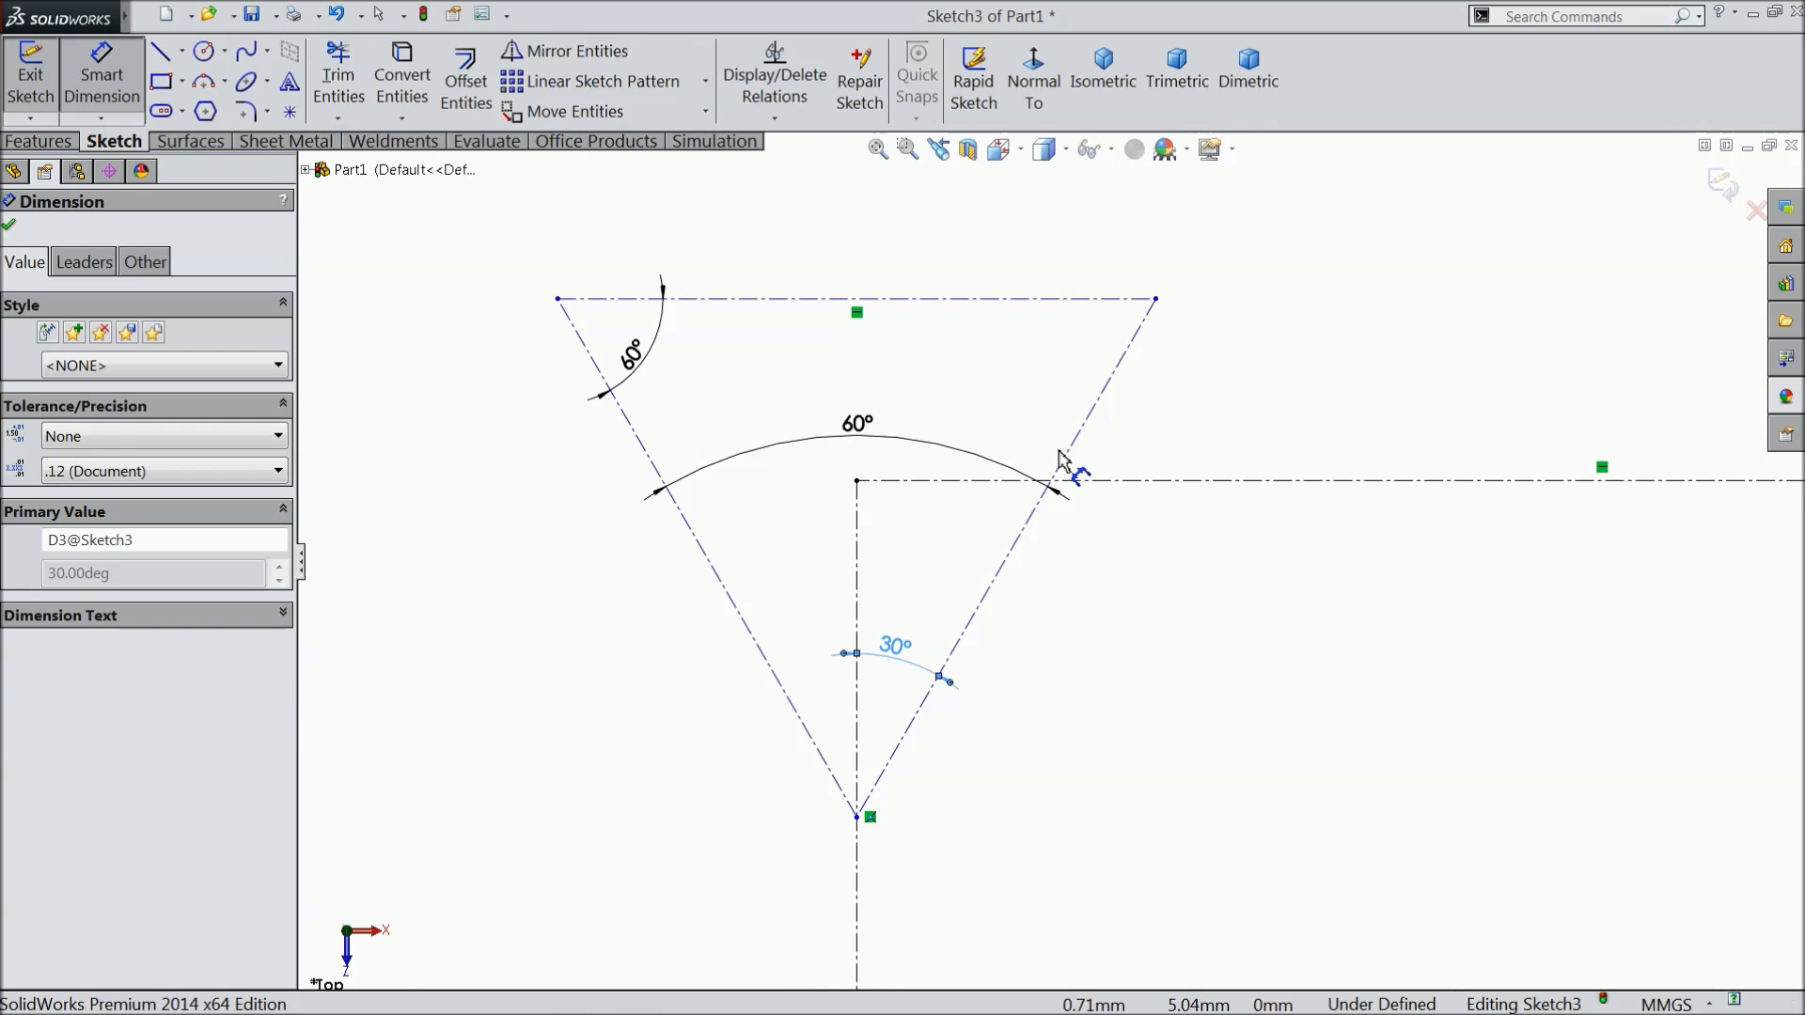
pyautogui.click(162, 51)
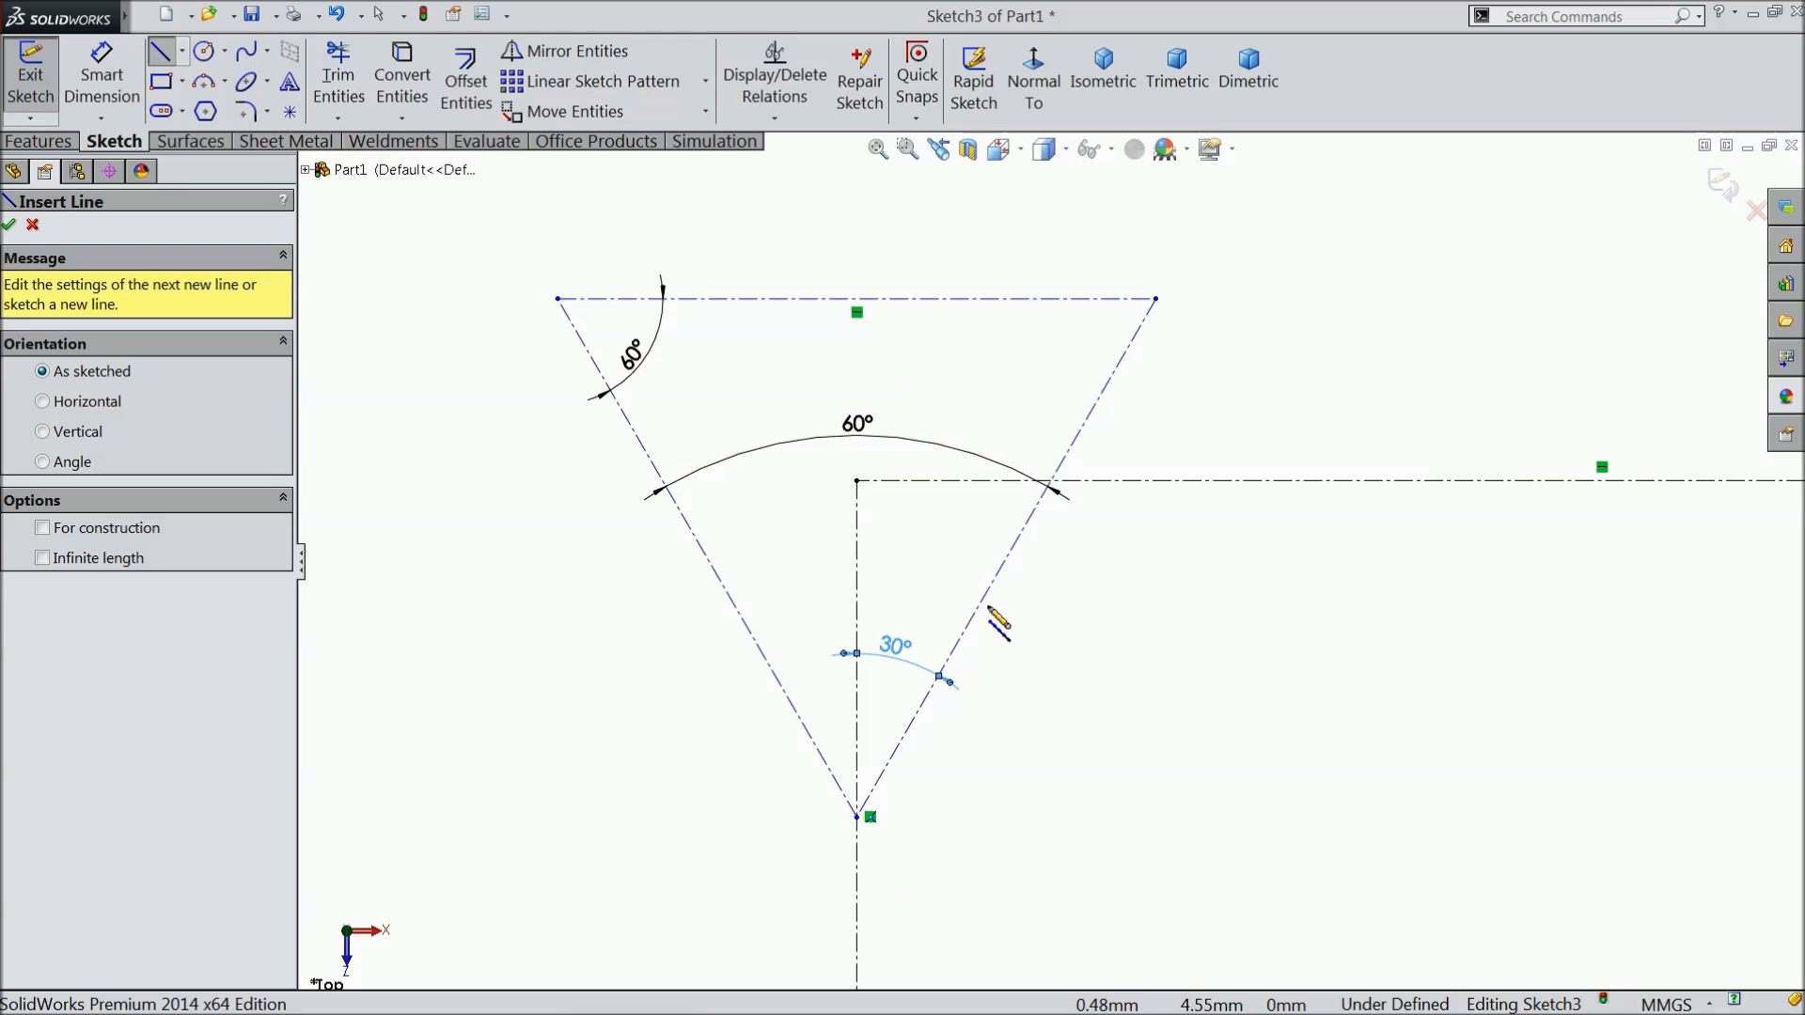
pyautogui.scroll(-1, 1069, 665)
pyautogui.scroll(2, 1043, 647)
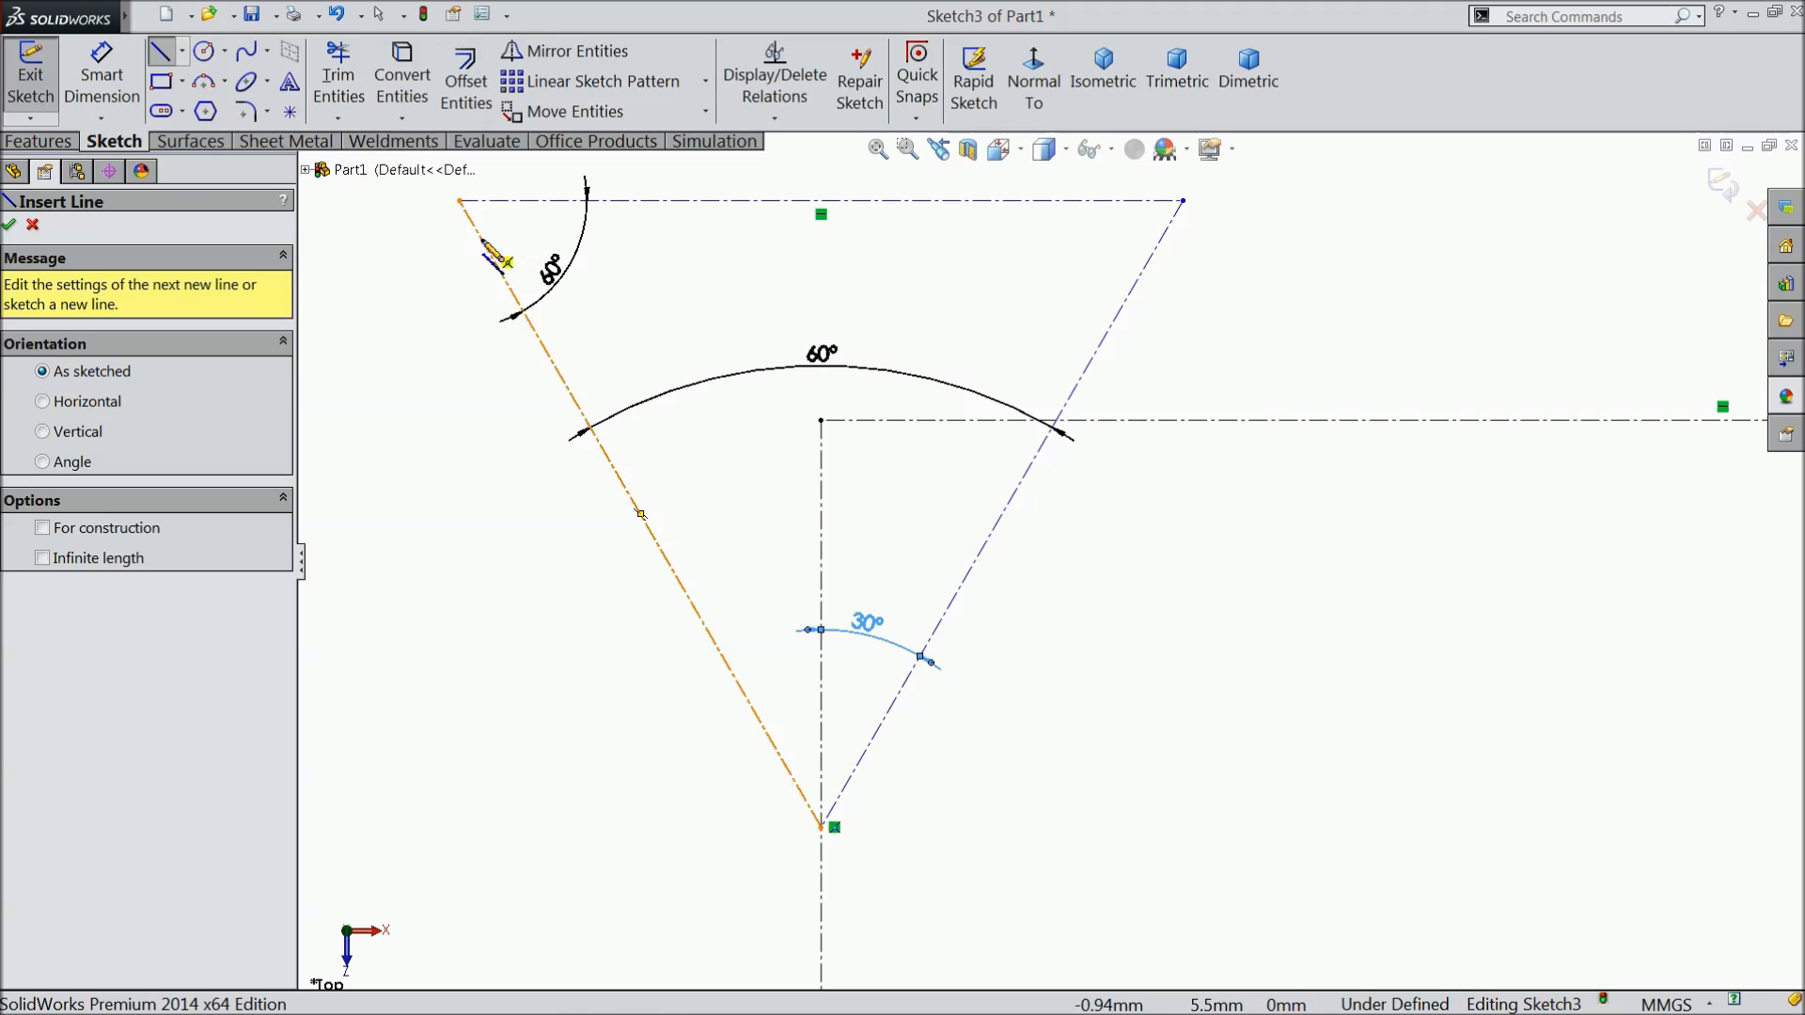
pyautogui.click(9, 225)
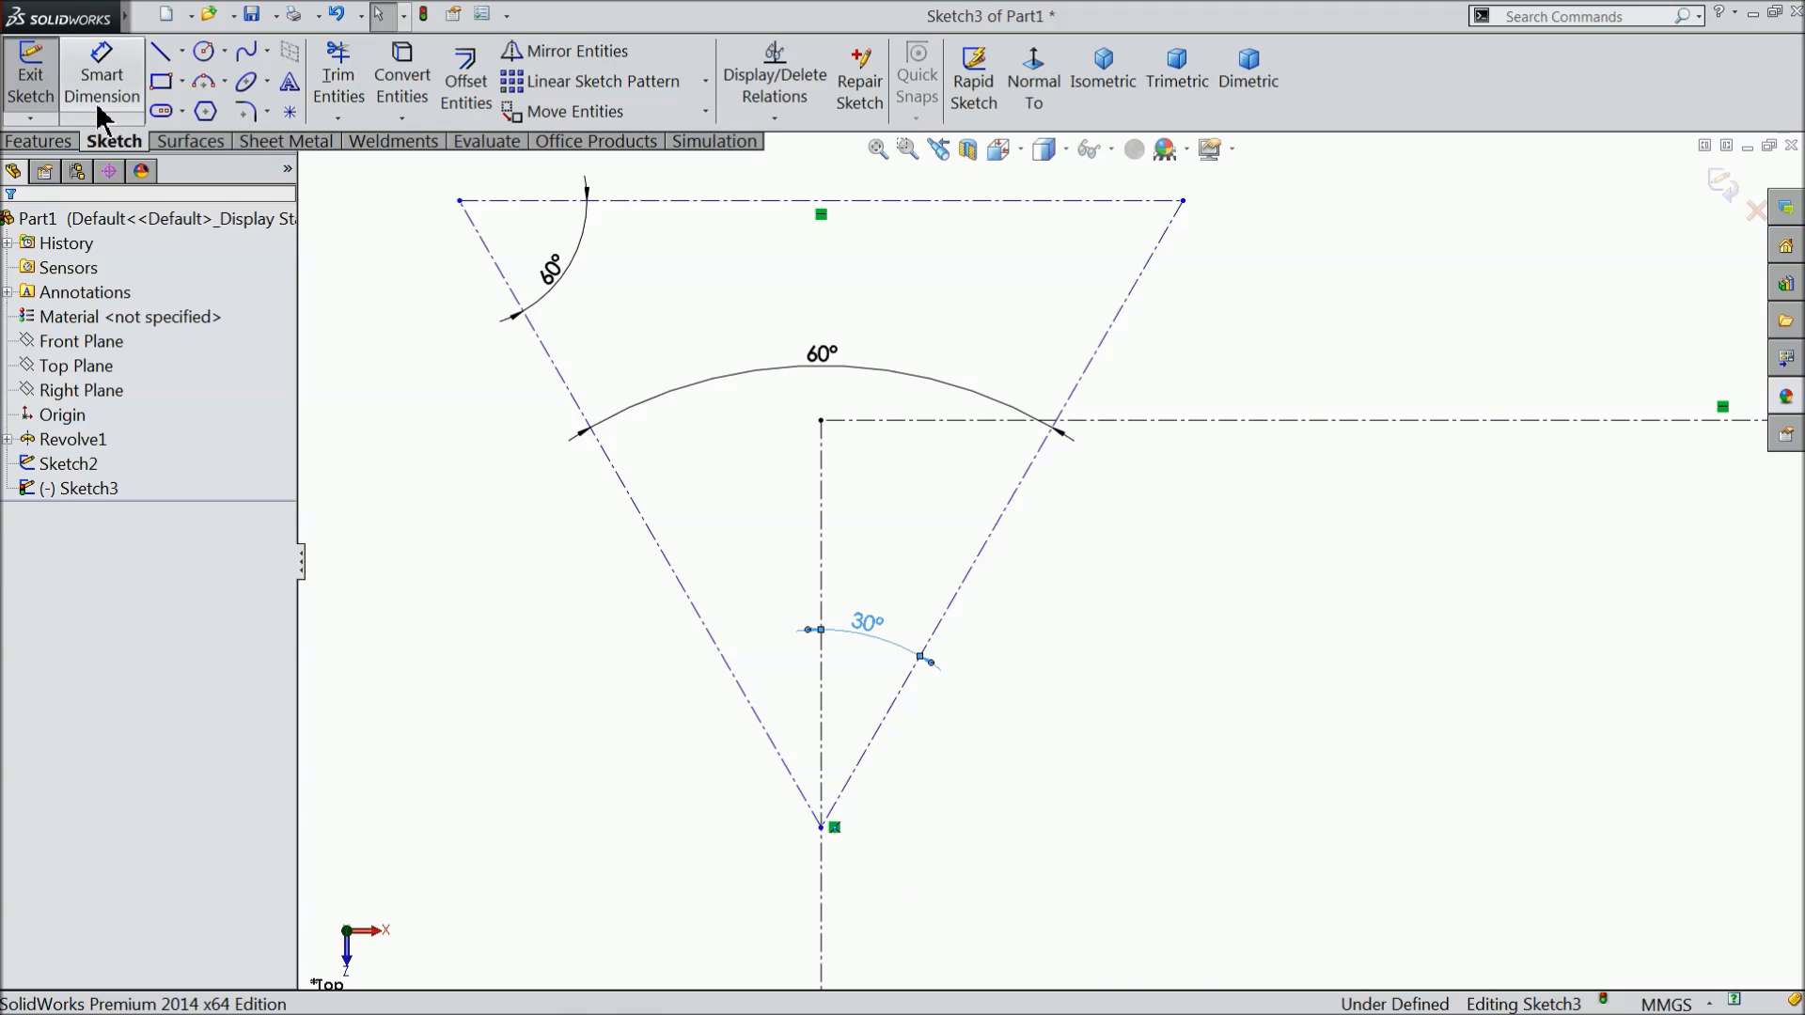
# Set the length of the construction triangle's horizontal upper side to 1.5 mm.
pyautogui.click(98, 102)
pyautogui.scroll(4, 903, 357)
pyautogui.scroll(-2, 928, 369)
pyautogui.scroll(1, 1200, 639)
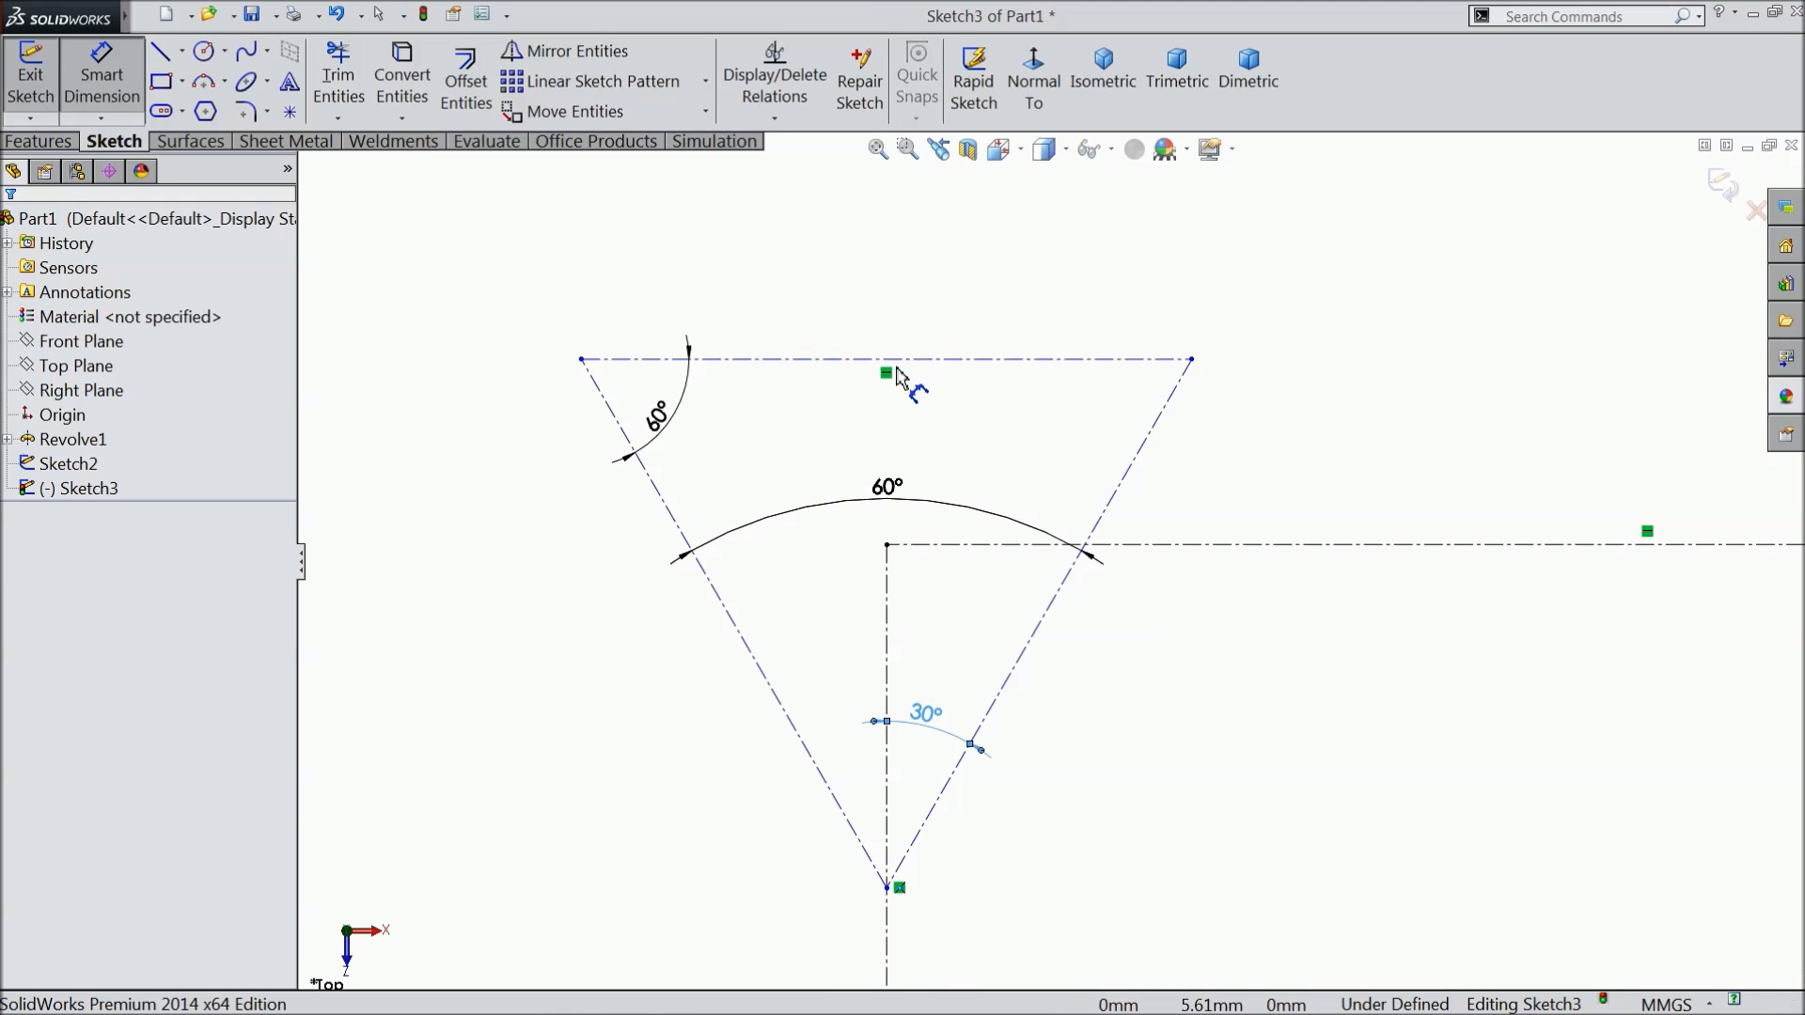
pyautogui.click(866, 363)
pyautogui.click(874, 282)
pyautogui.write('1.5')
pyautogui.click(763, 249)
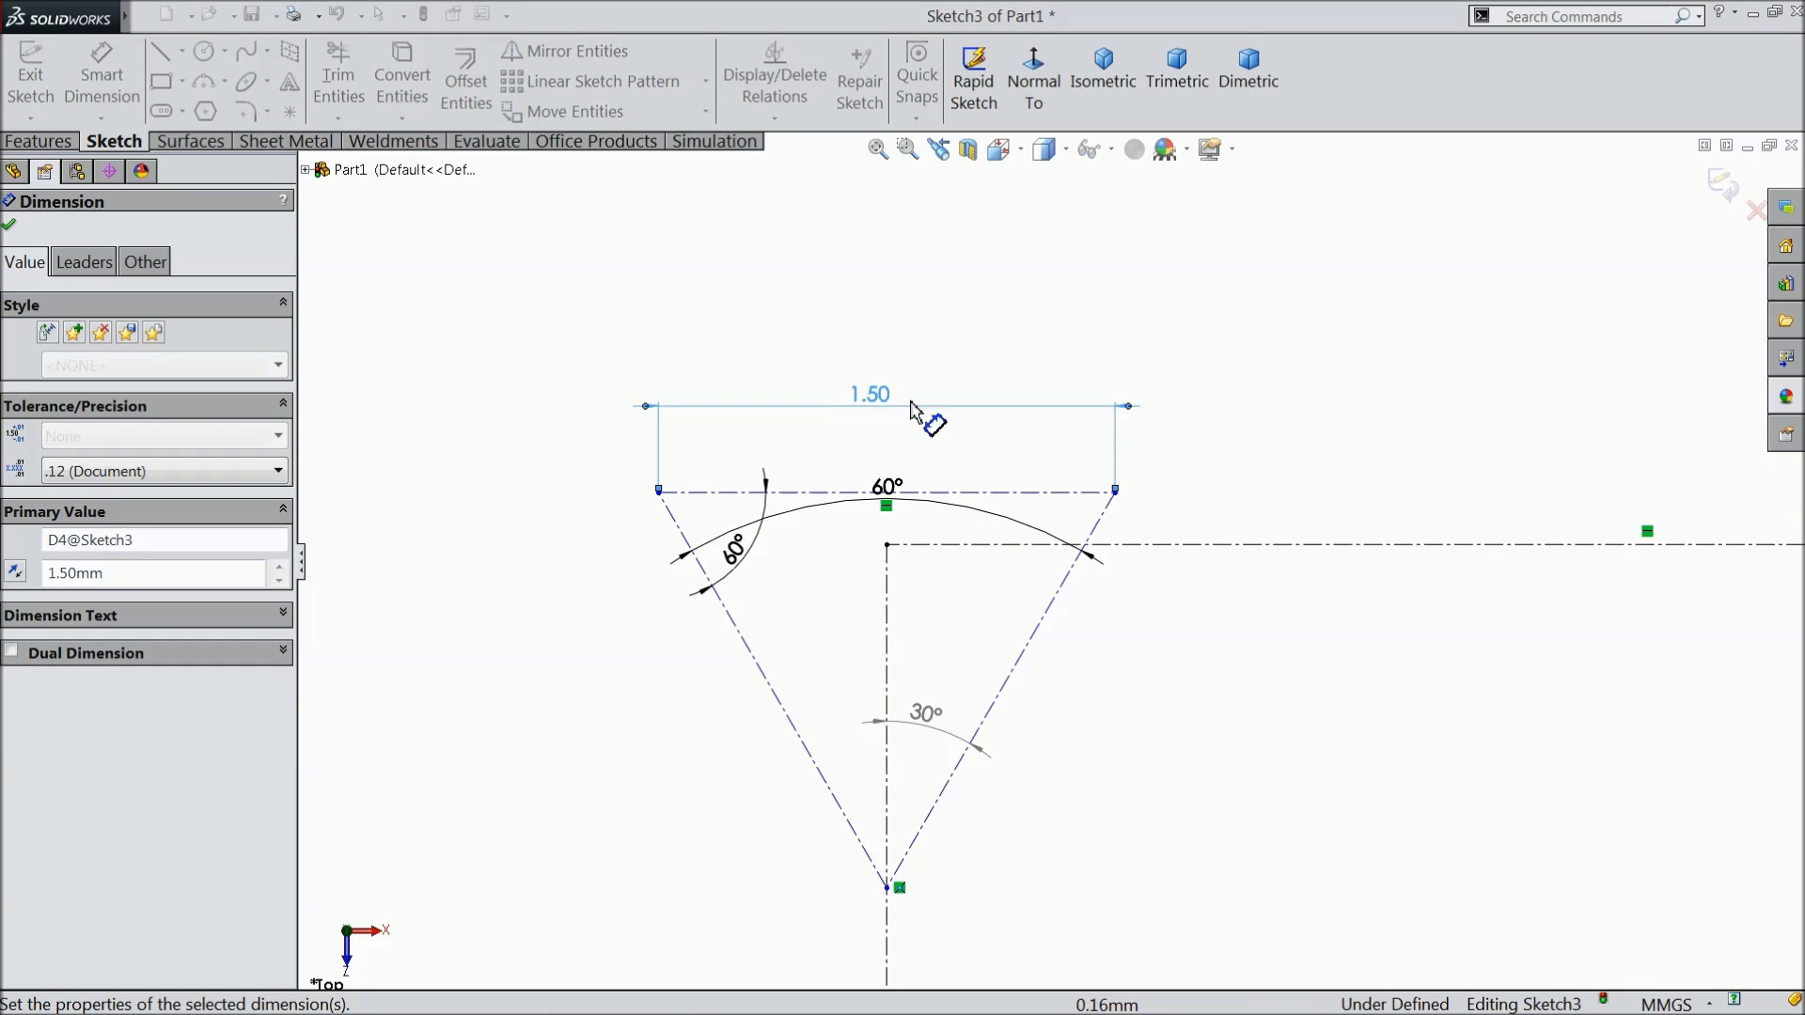
# Set the distance between the construction triangle's upper side and the horizontal centerline to 0.19 mm.
pyautogui.scroll(-1, 1097, 700)
pyautogui.scroll(3, 1140, 632)
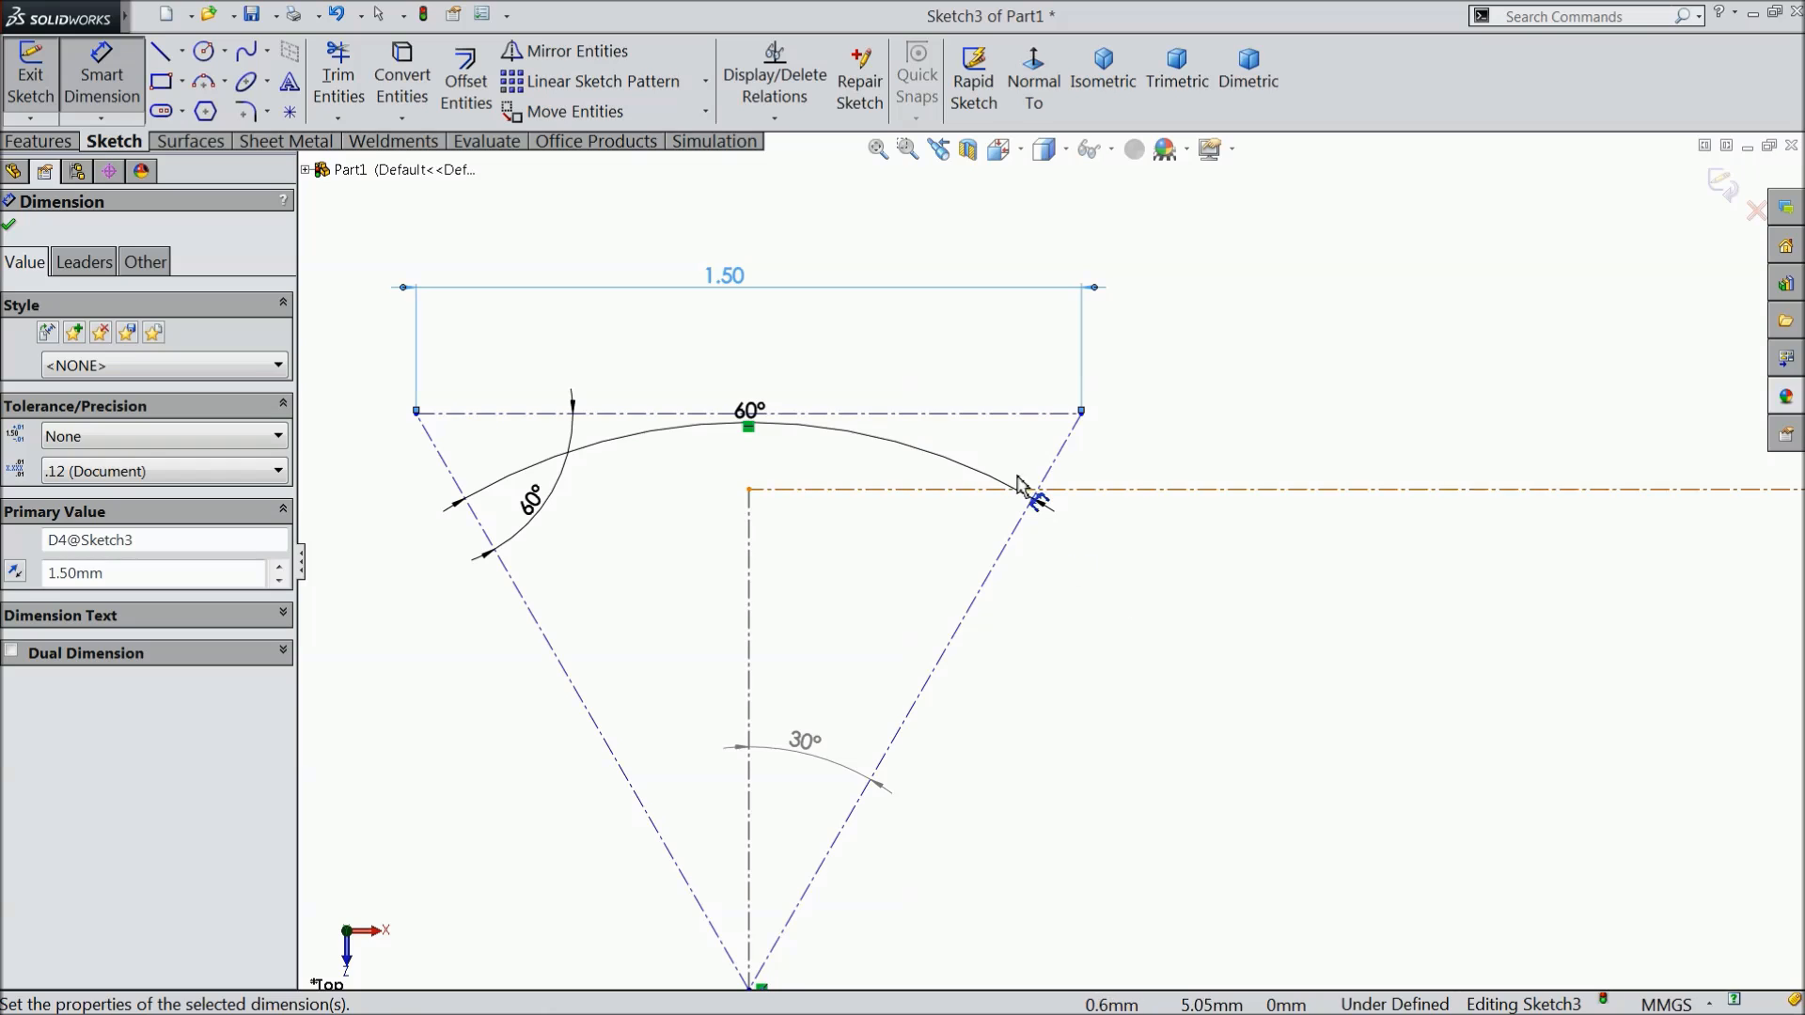
pyautogui.click(1026, 415)
pyautogui.click(1137, 488)
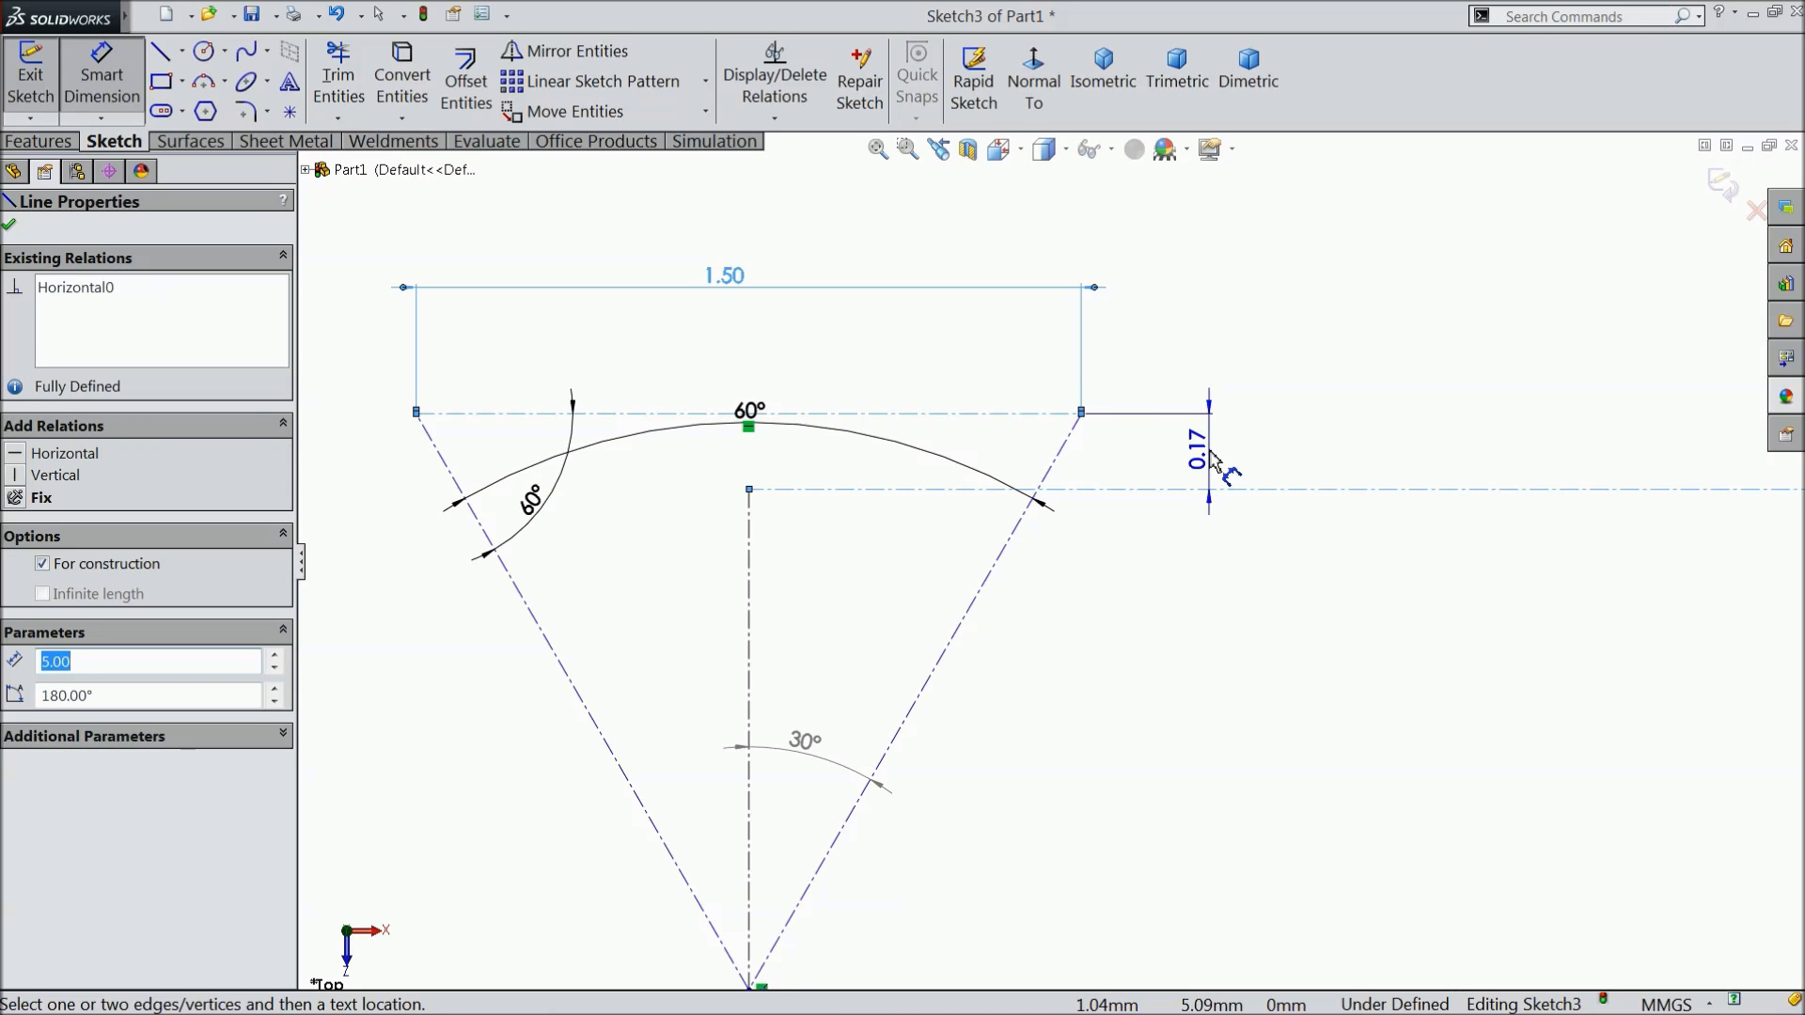
pyautogui.click(1212, 460)
pyautogui.write('0.19')
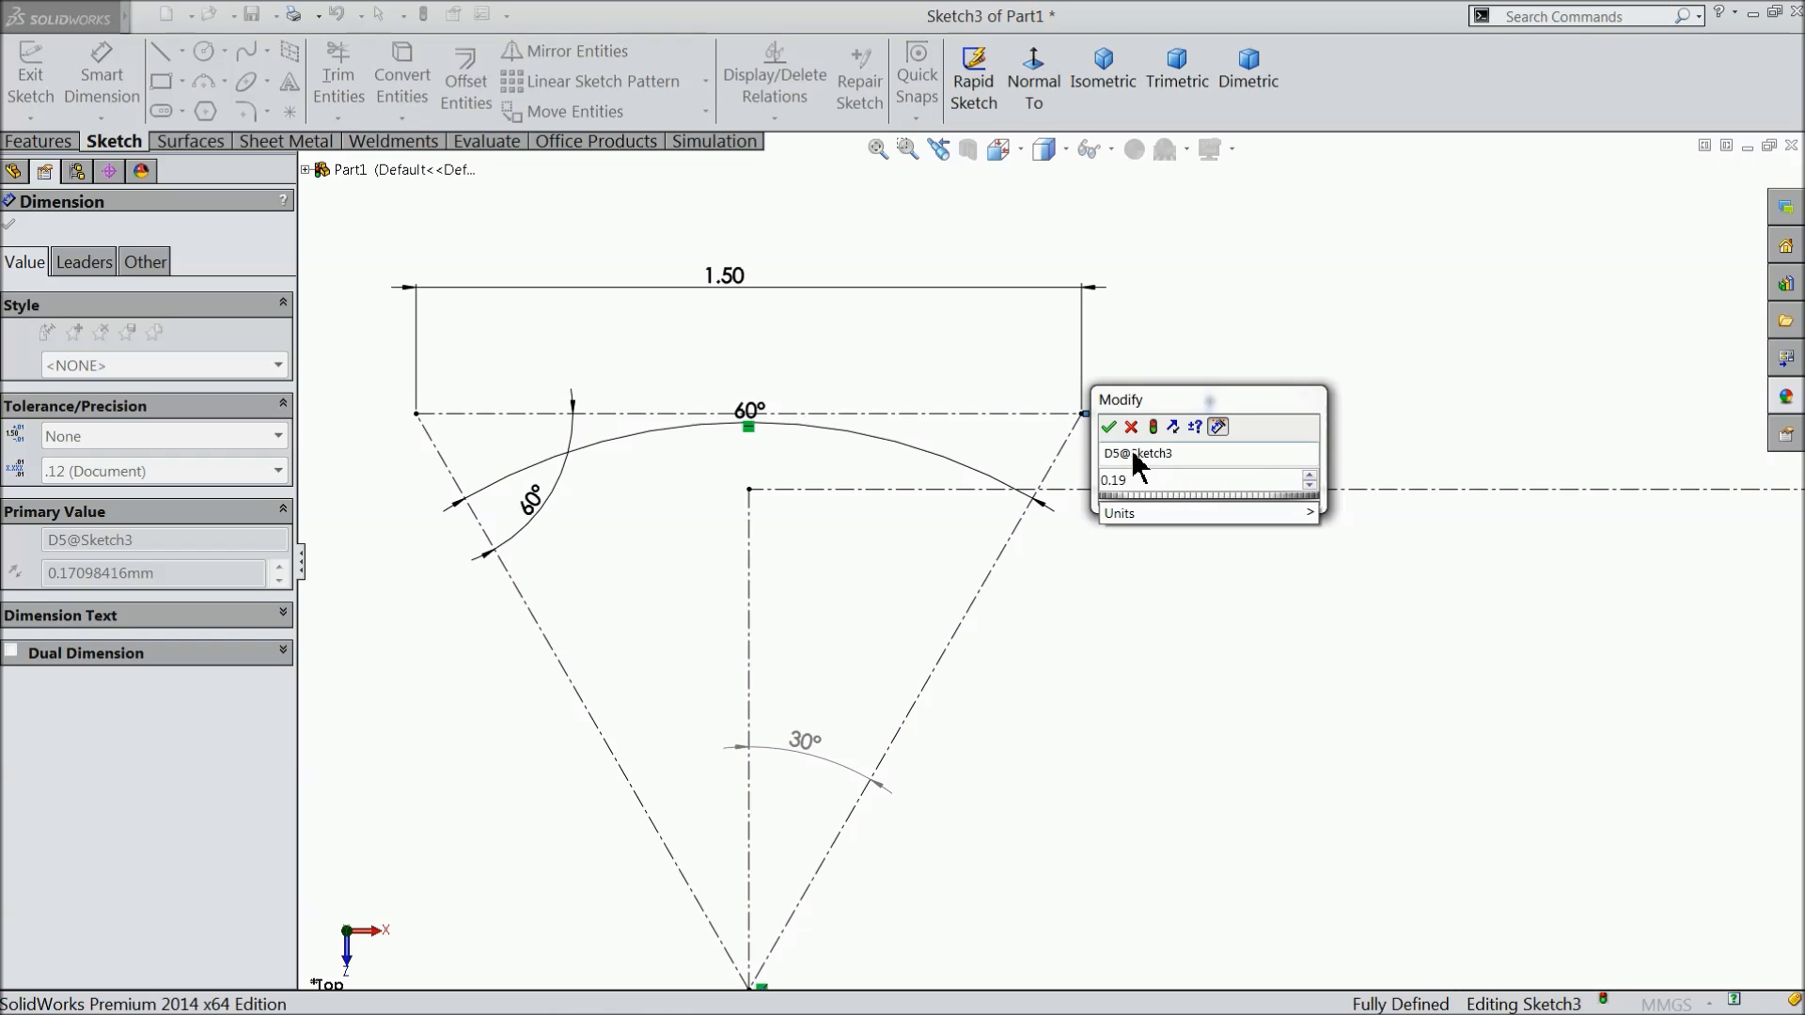
pyautogui.click(1108, 428)
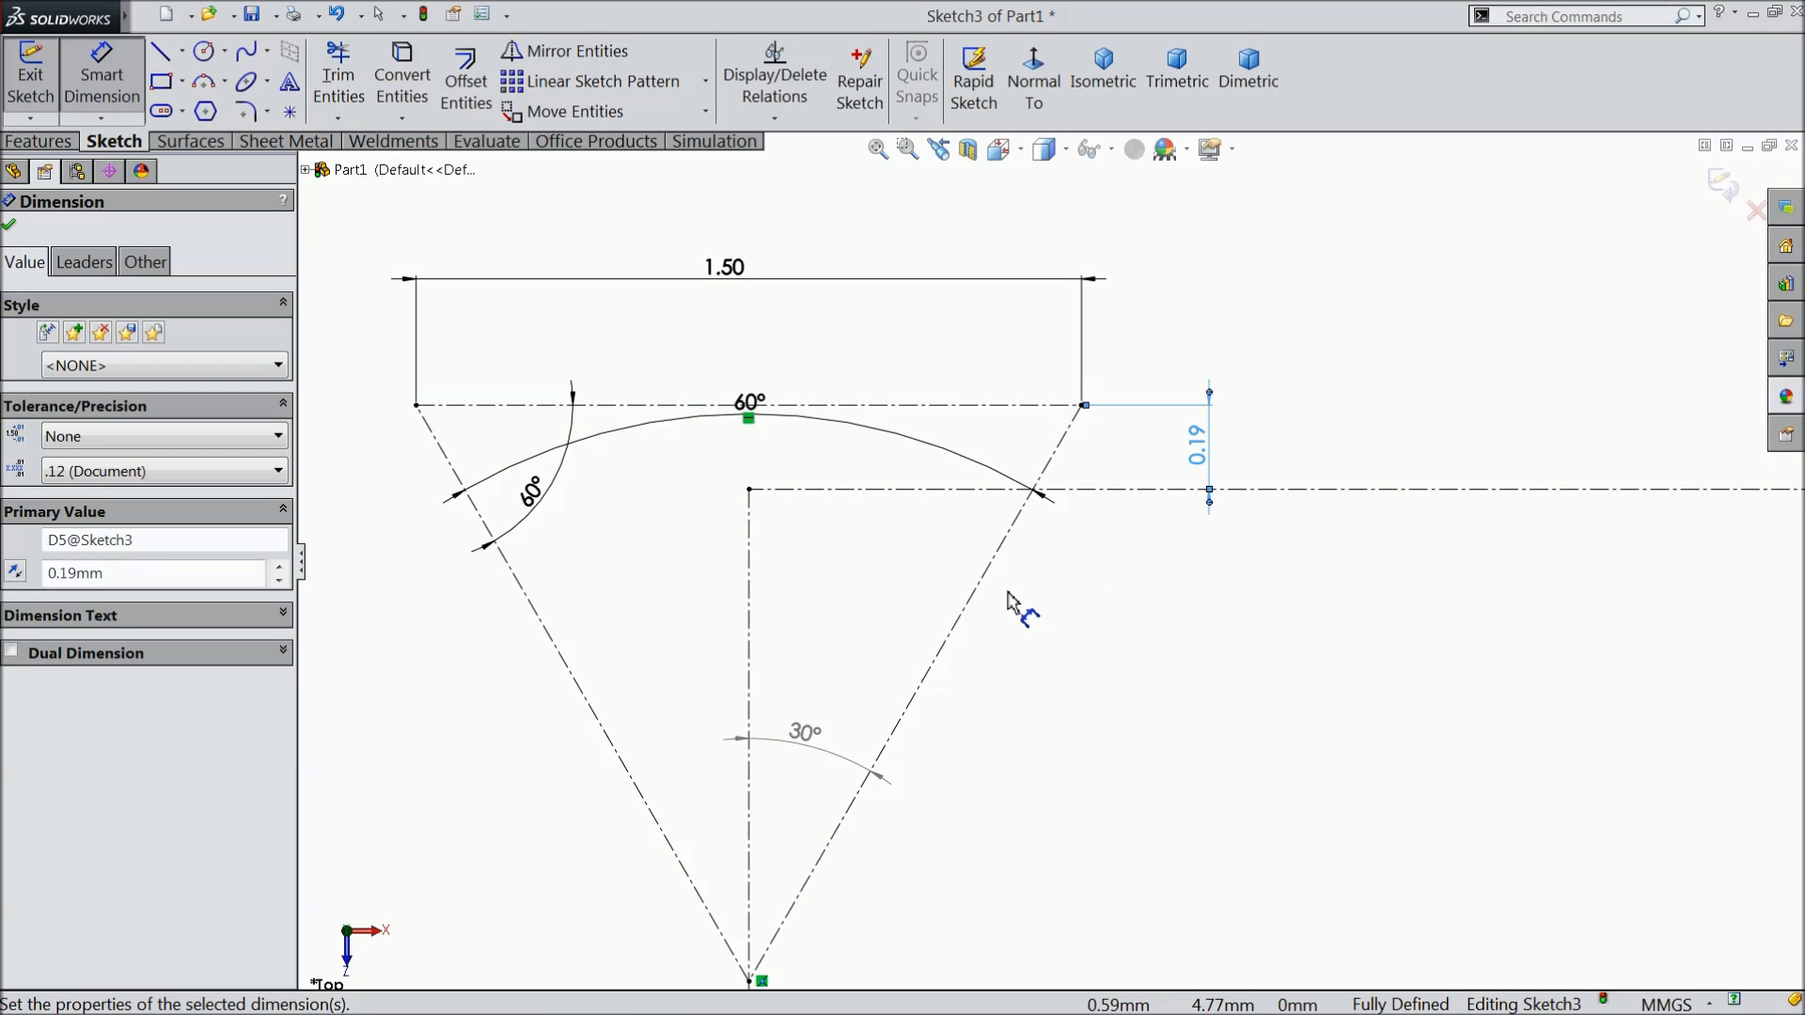
pyautogui.click(9, 225)
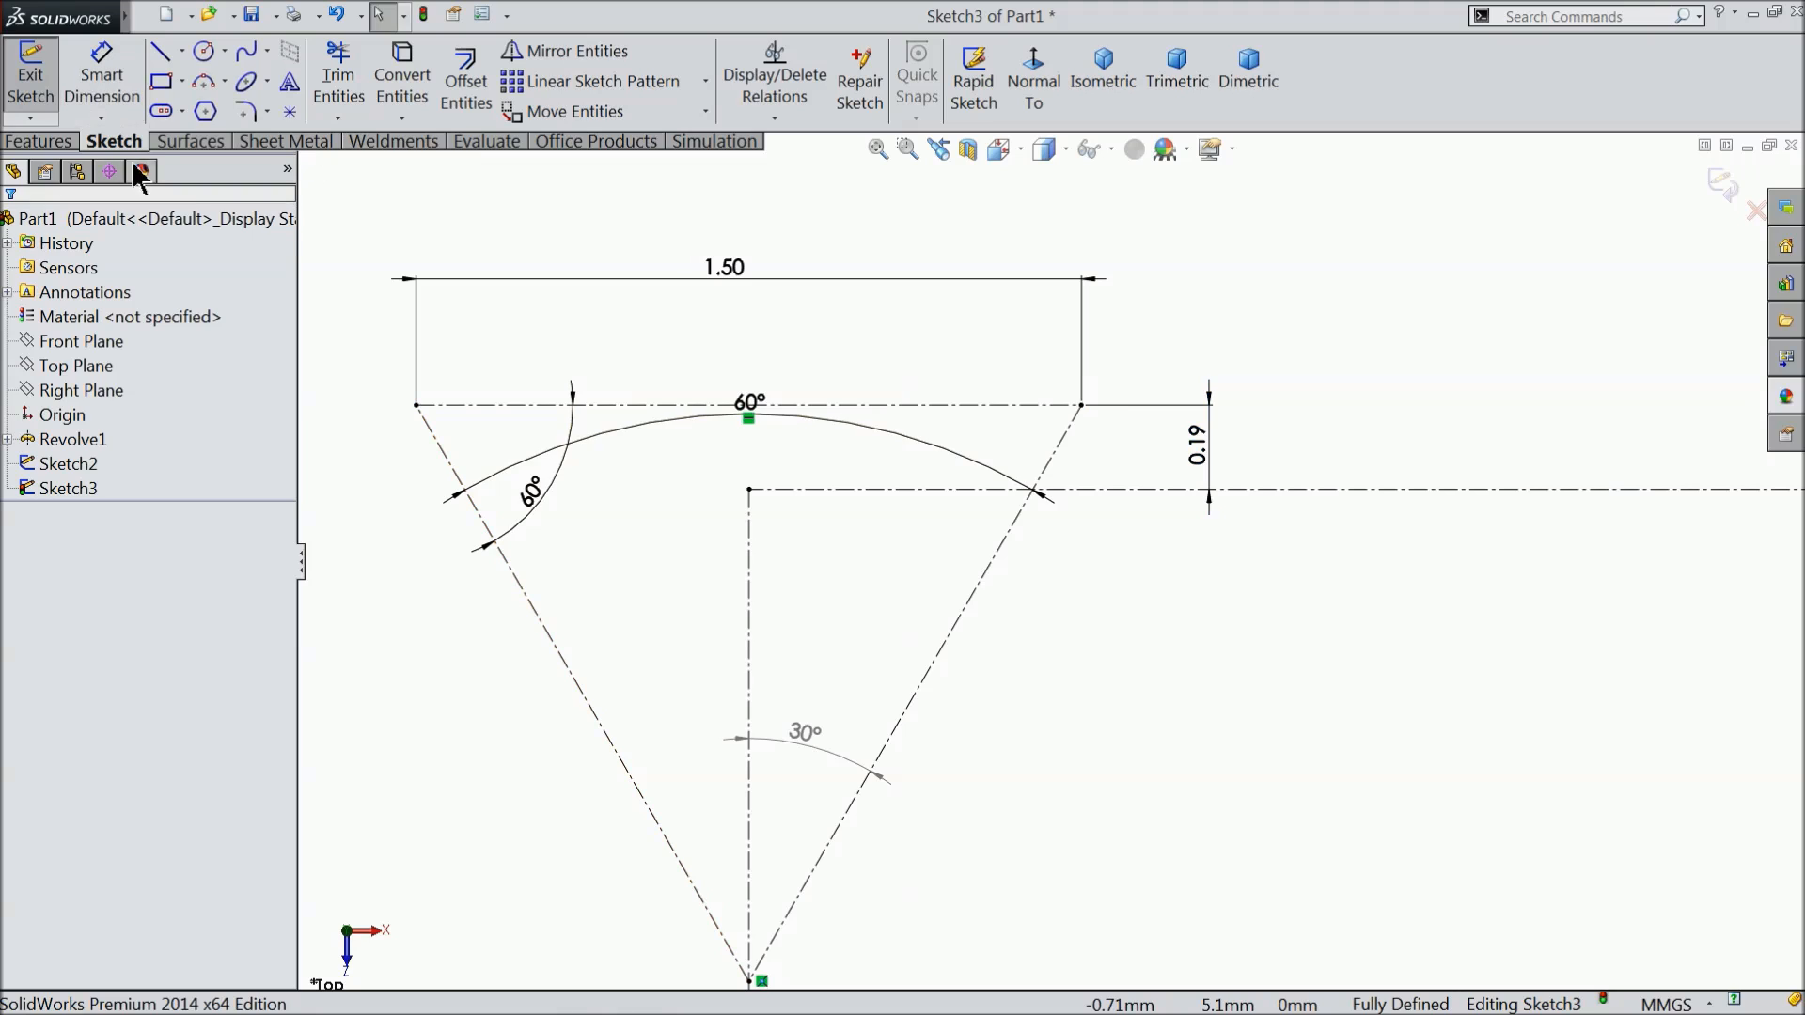
# Draw a closed solid-line triangle along the construction sides, with a horizontal top about 1.41 mm long just below the construction top and its tip at the lower vertex.
pyautogui.click(162, 54)
pyautogui.scroll(-2, 624, 466)
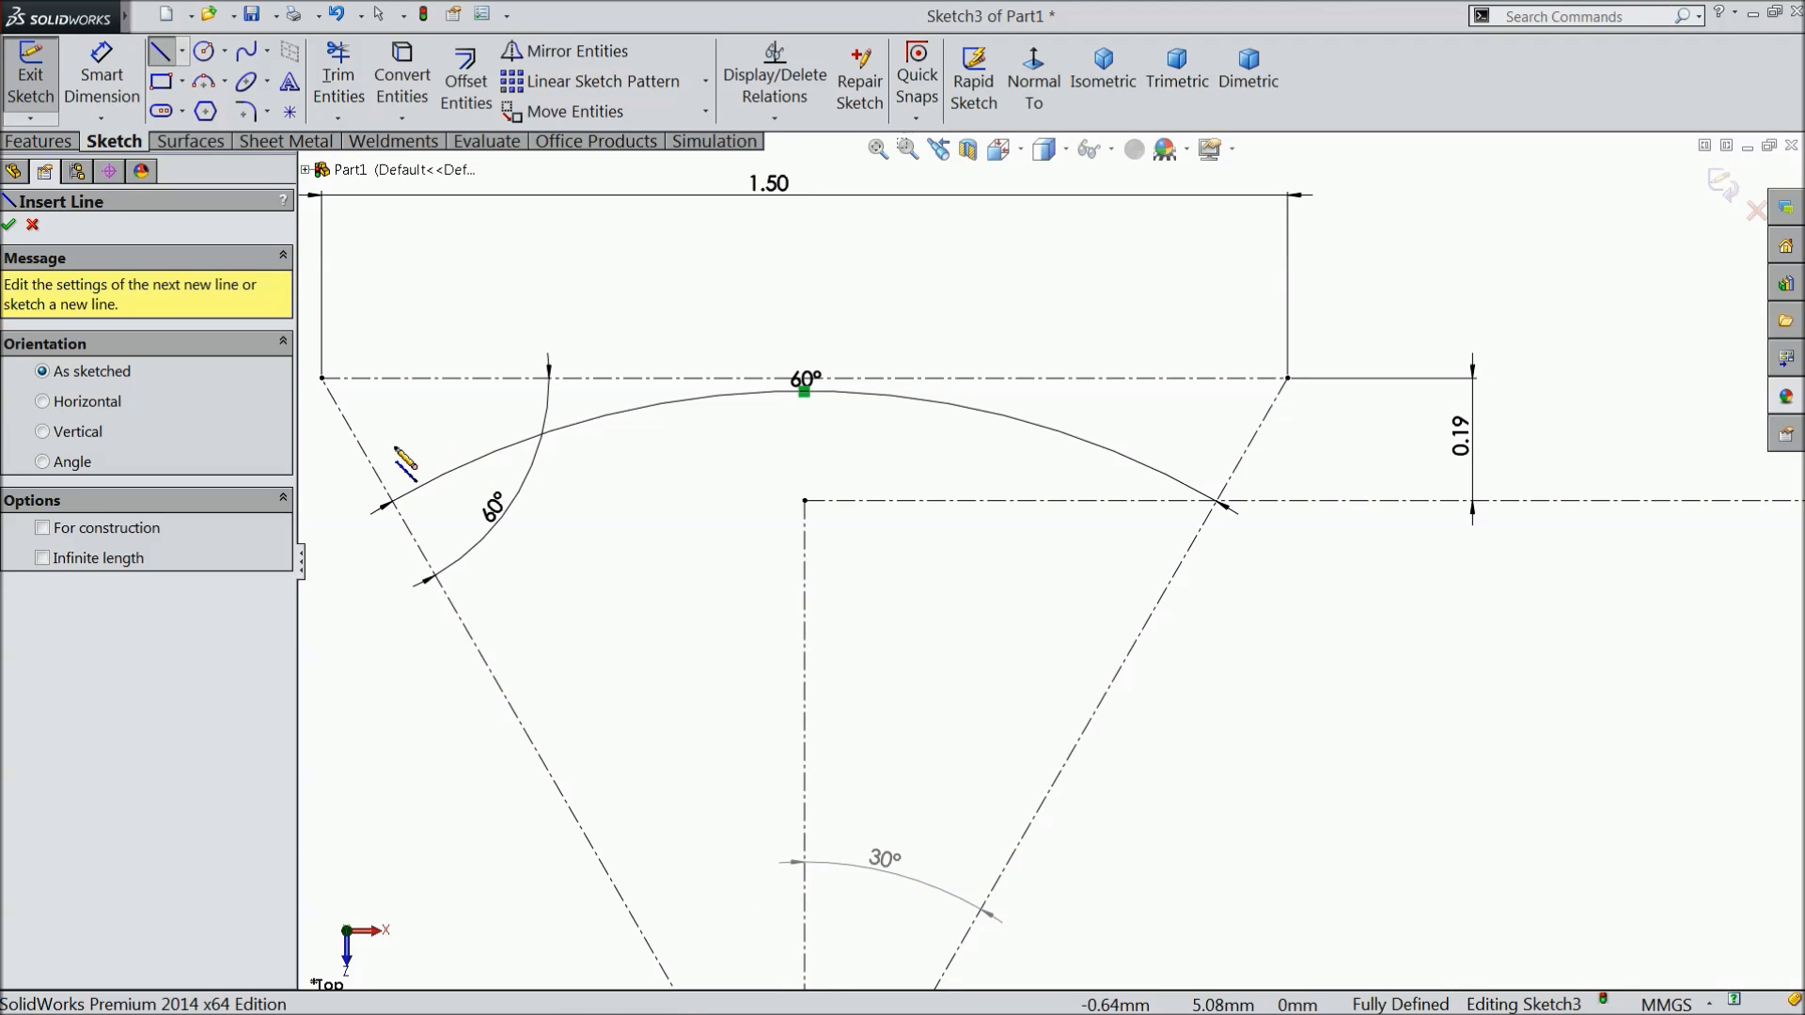
pyautogui.click(355, 433)
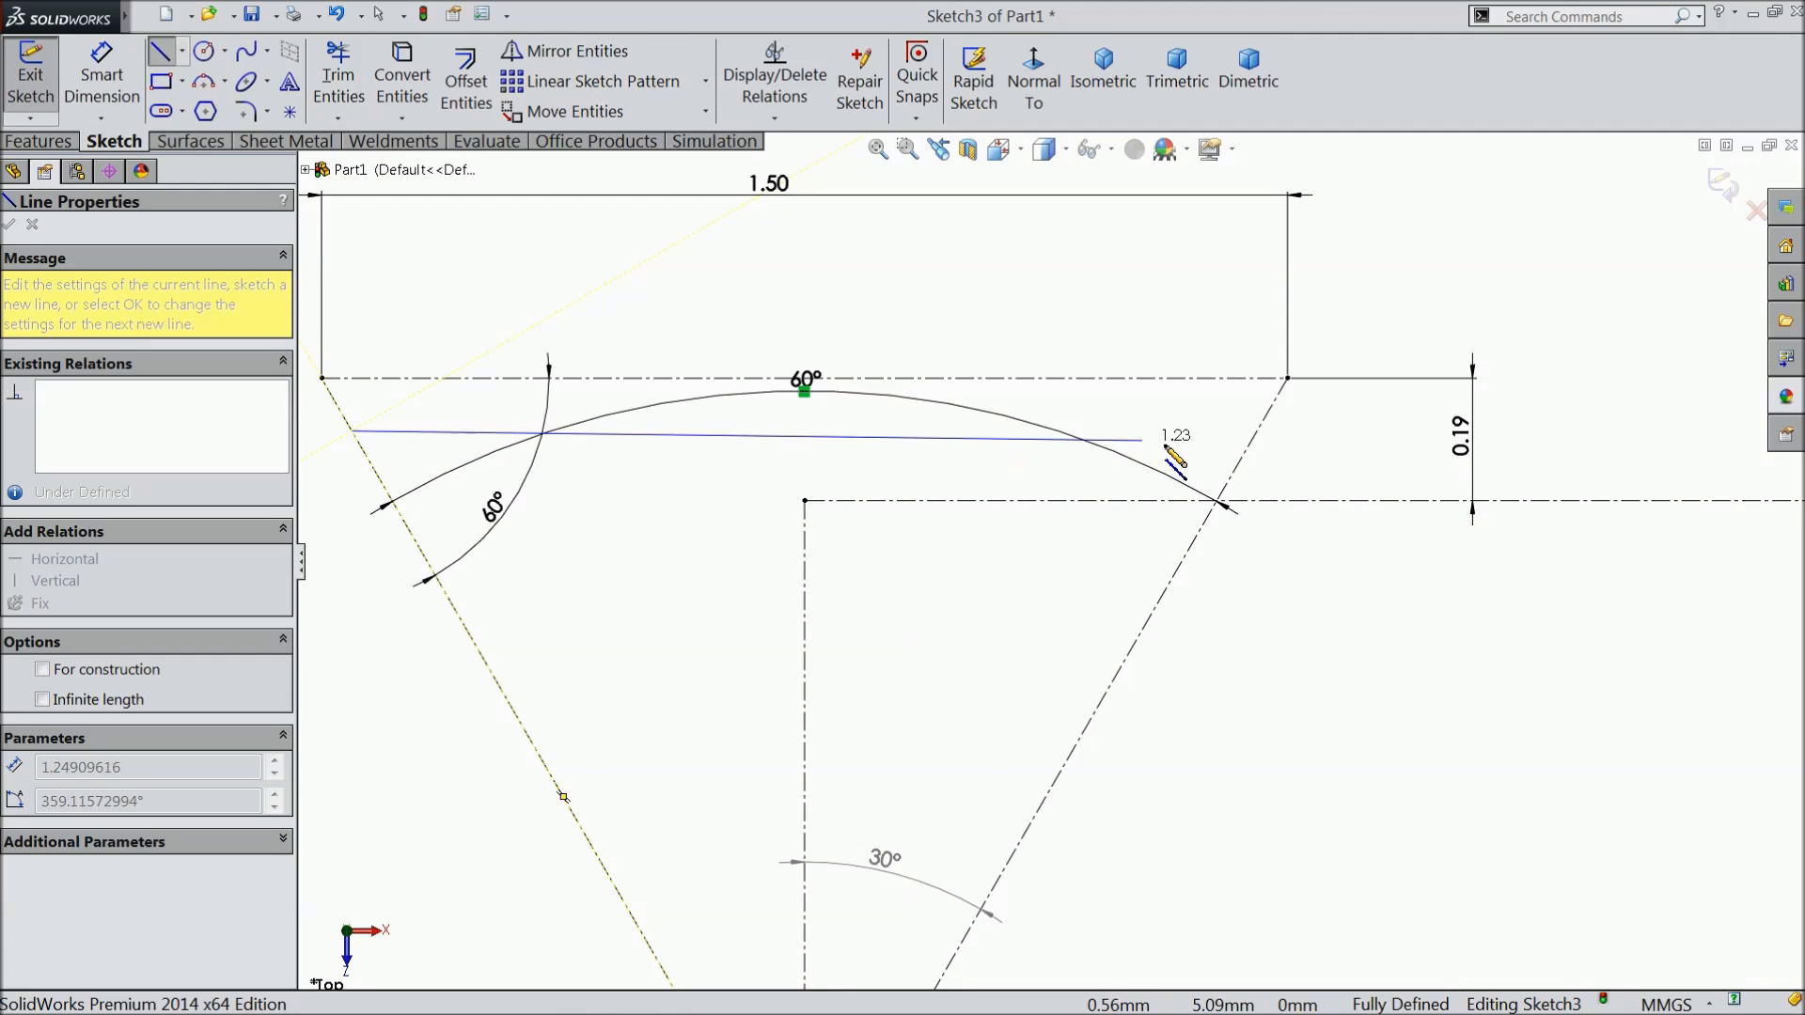
pyautogui.click(1259, 433)
pyautogui.scroll(3, 1051, 562)
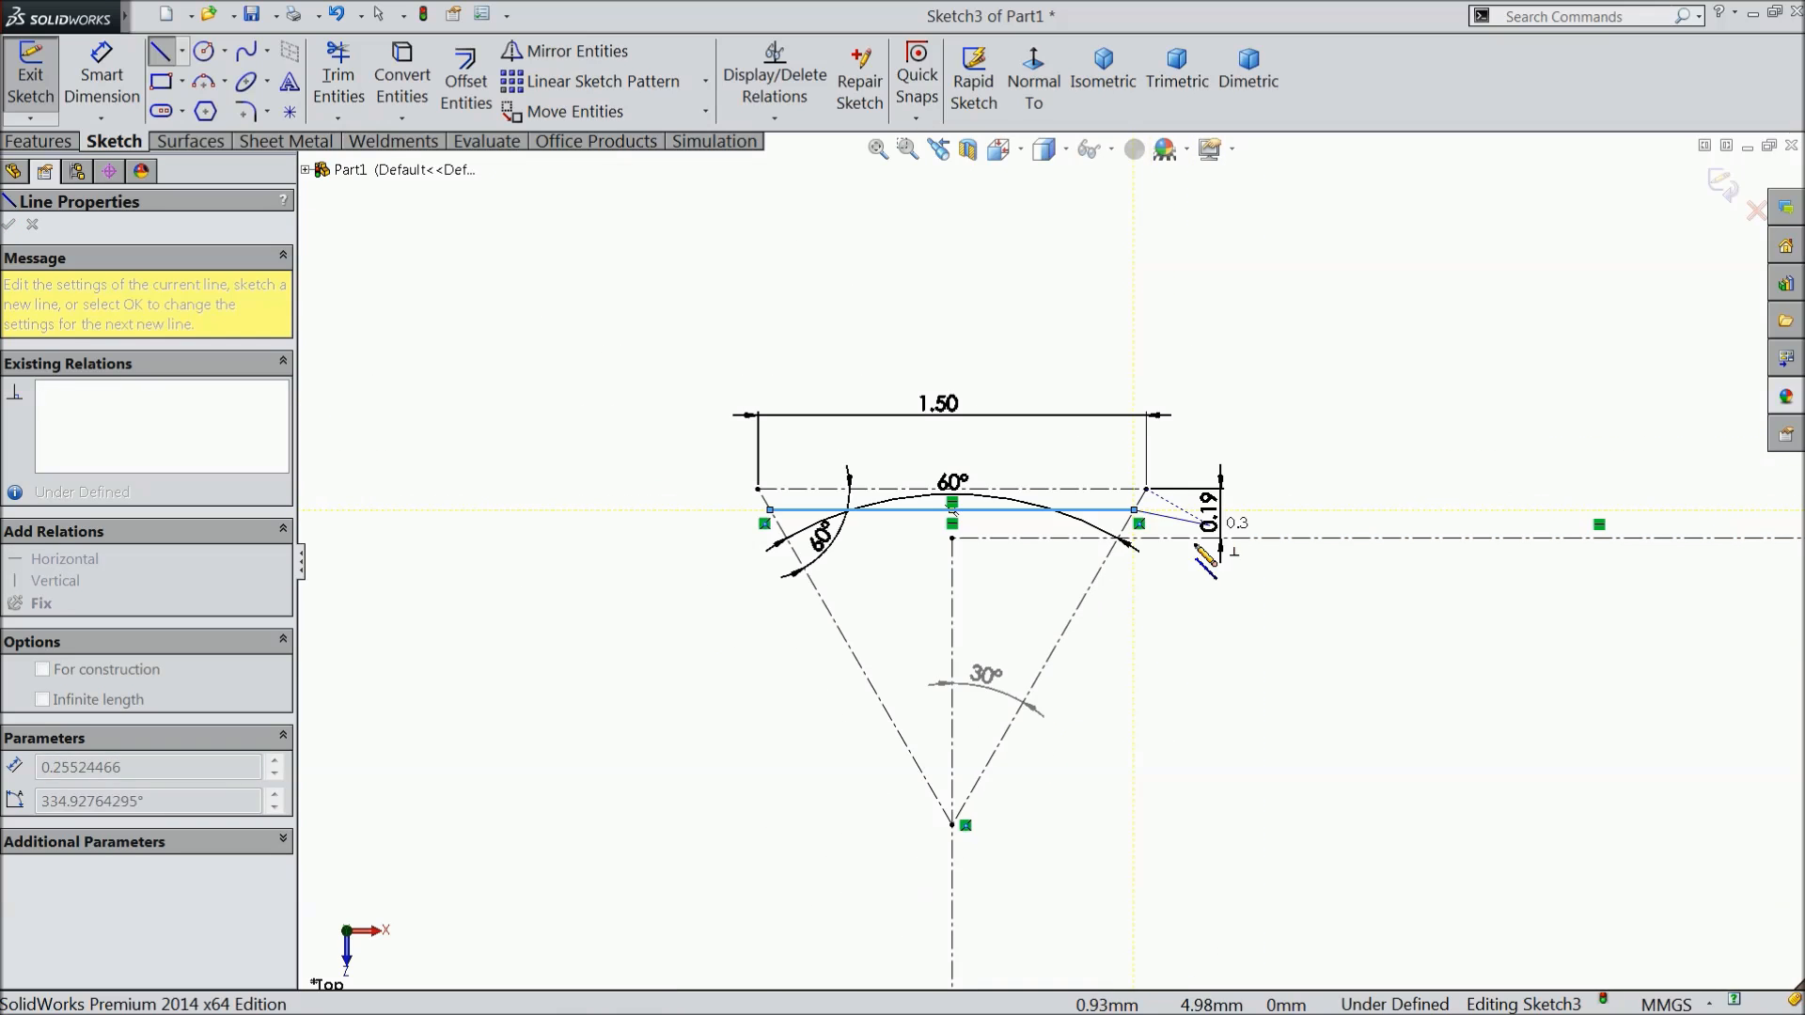
pyautogui.click(952, 825)
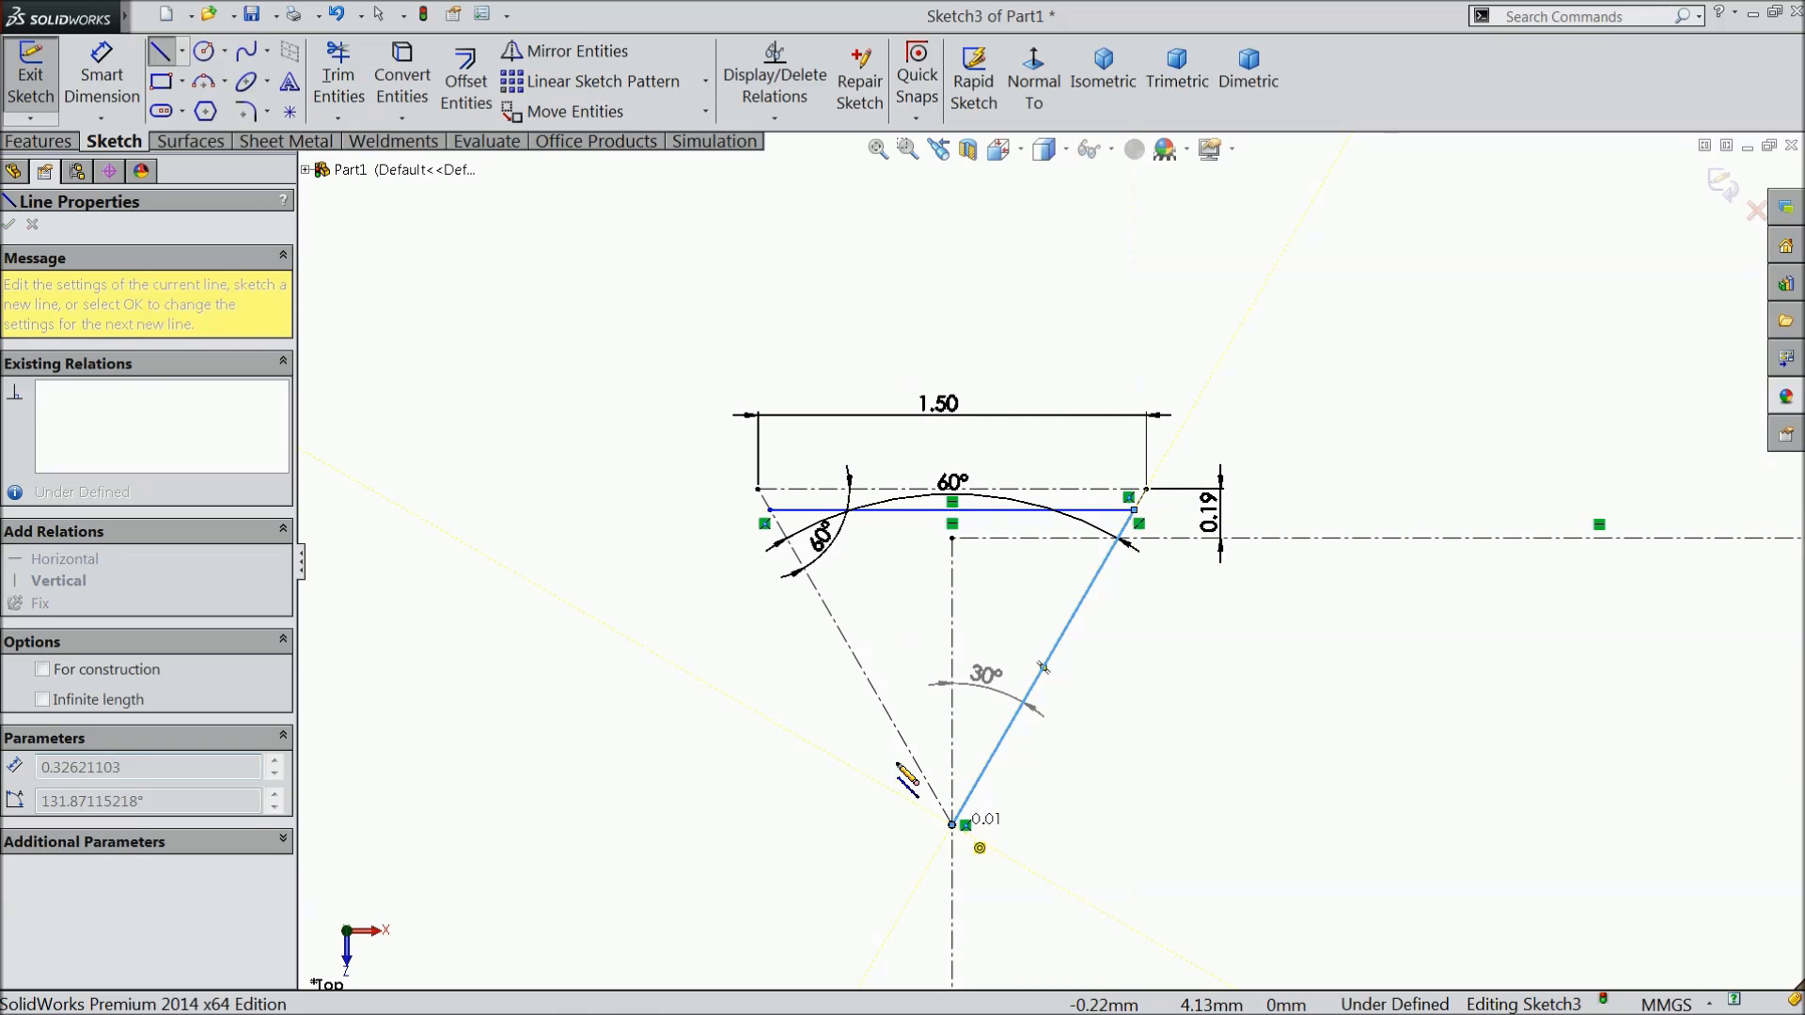
pyautogui.click(770, 511)
pyautogui.rightClick(555, 489)
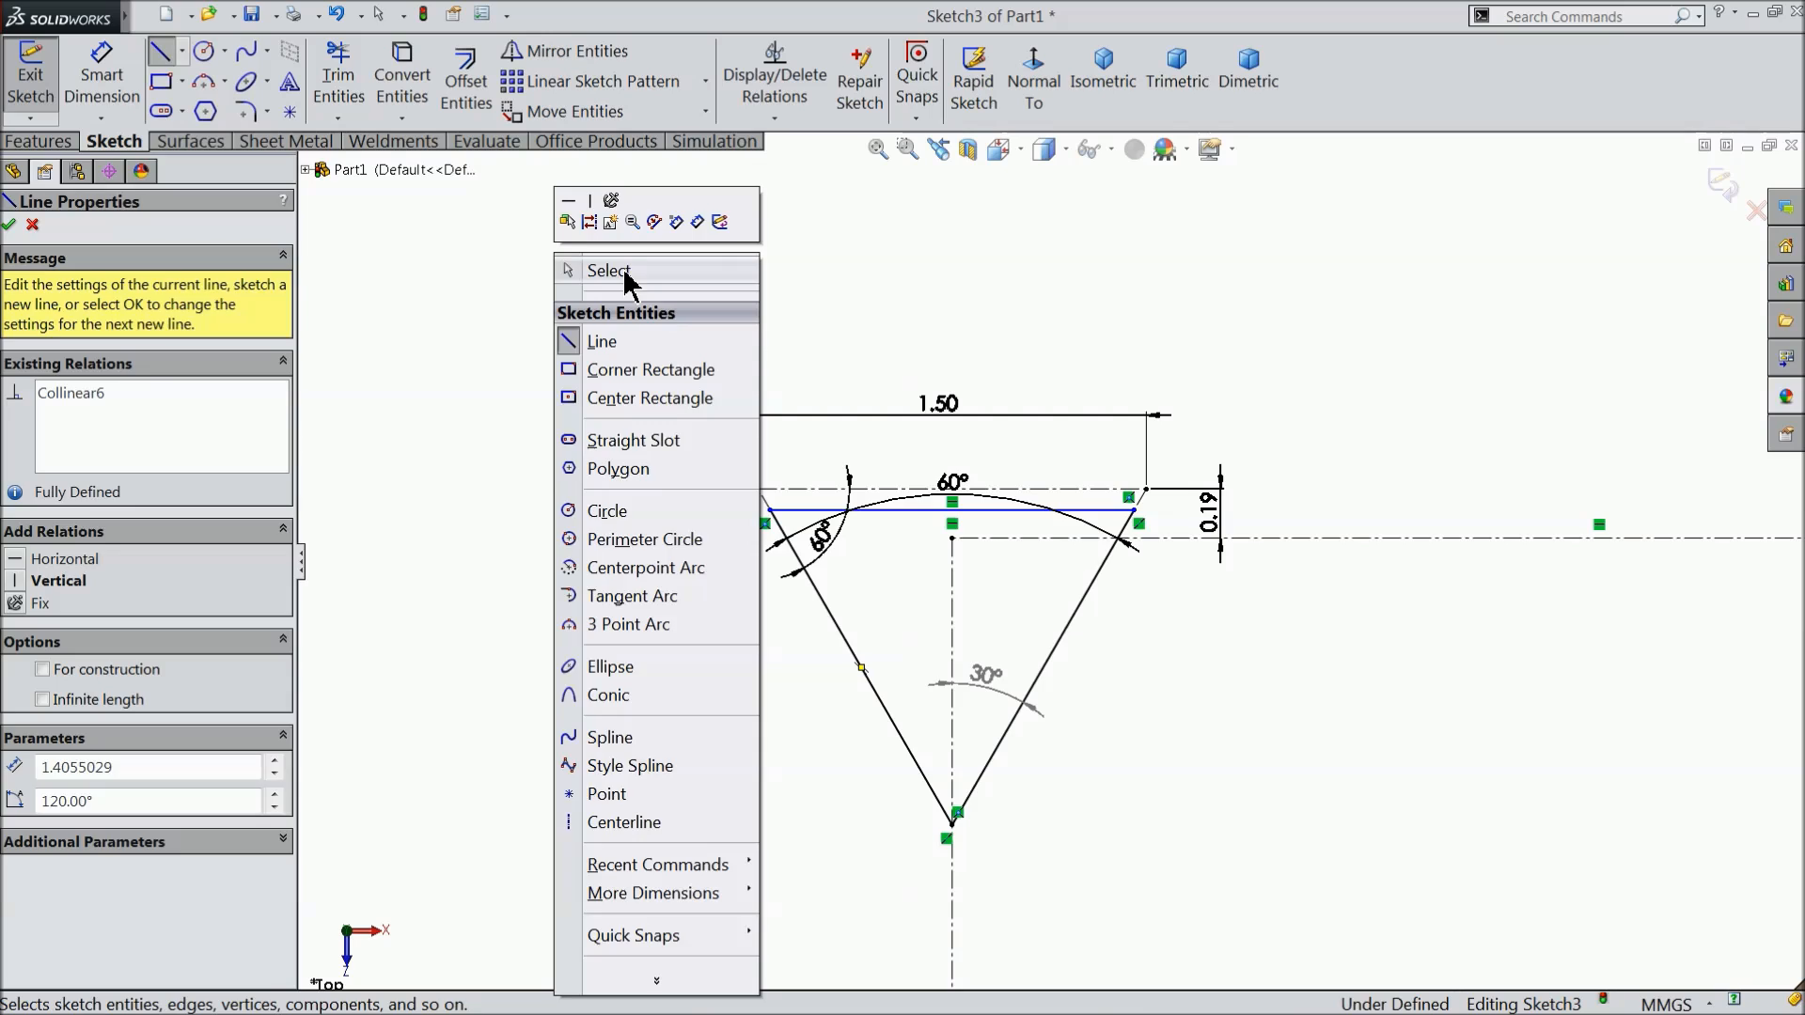
pyautogui.click(622, 270)
# Set the distance between the construction triangle's horizontal upper side and the solid horizontal line below it to 0.08 mm.
pyautogui.scroll(-2, 1004, 698)
pyautogui.click(1034, 700)
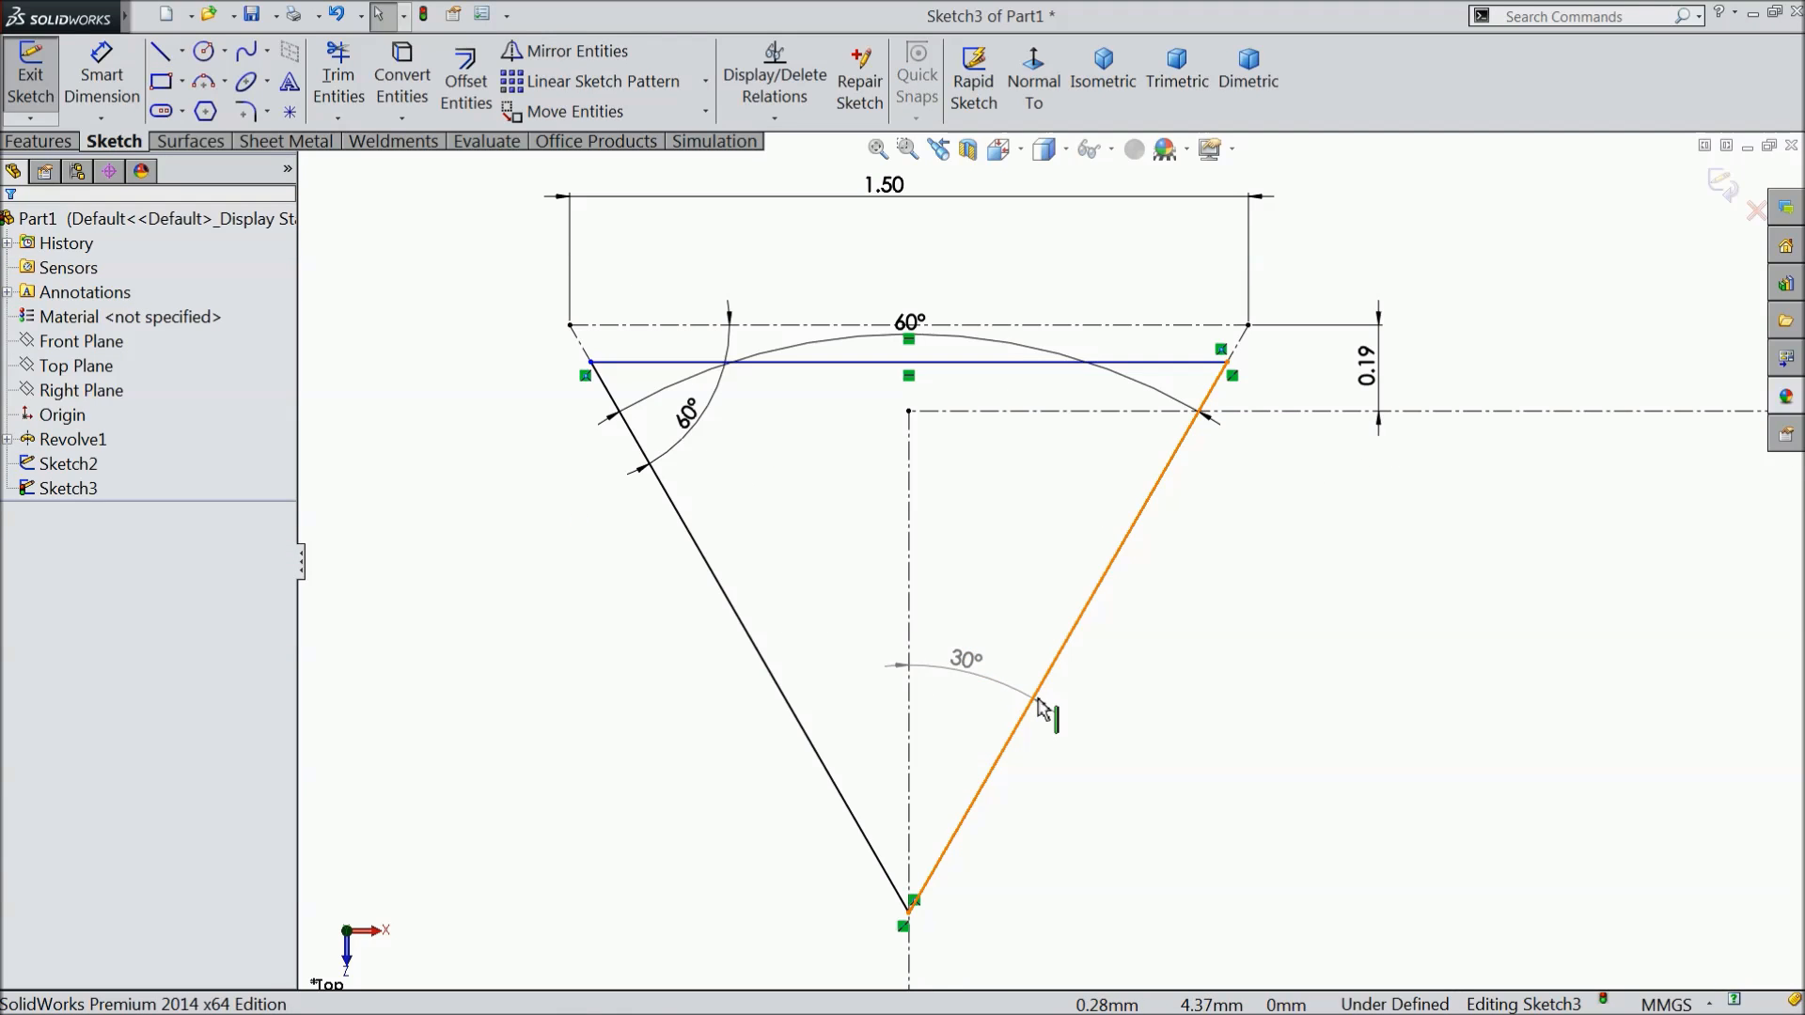
pyautogui.click(100, 84)
pyautogui.scroll(-2, 782, 348)
pyautogui.scroll(-1, 777, 348)
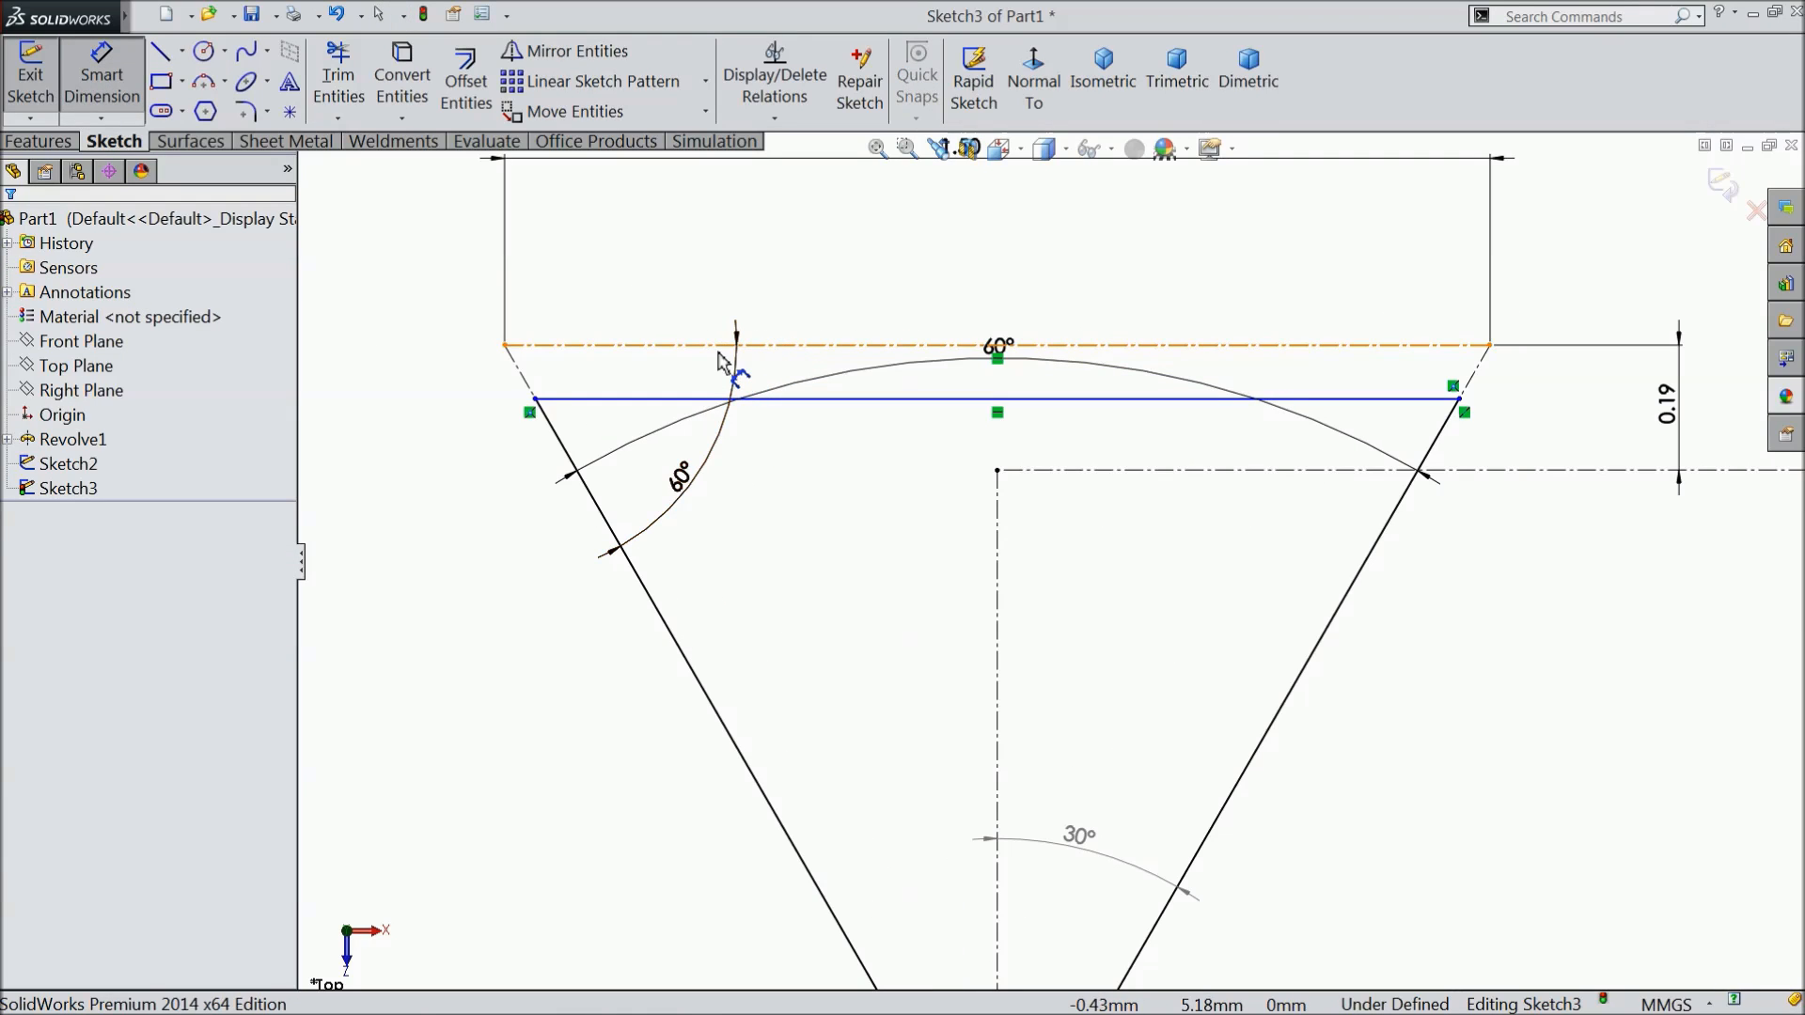
pyautogui.click(717, 346)
pyautogui.click(694, 399)
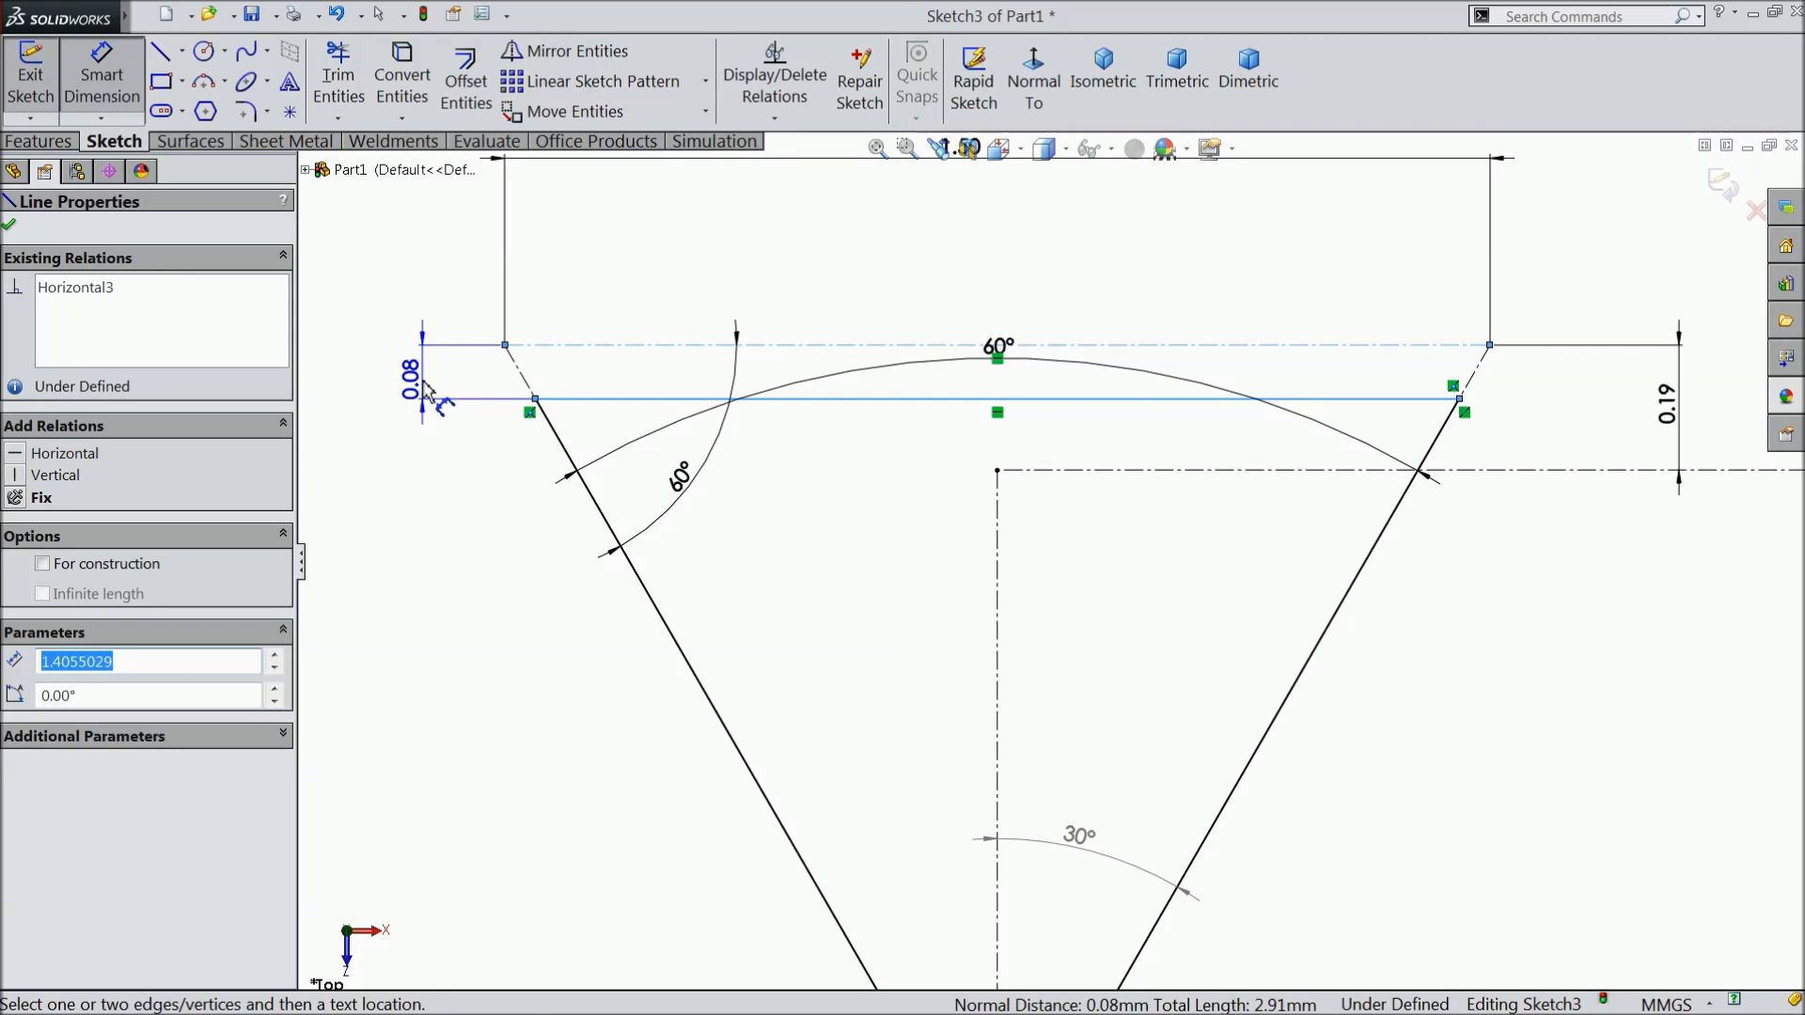
pyautogui.click(425, 385)
pyautogui.write('0.08')
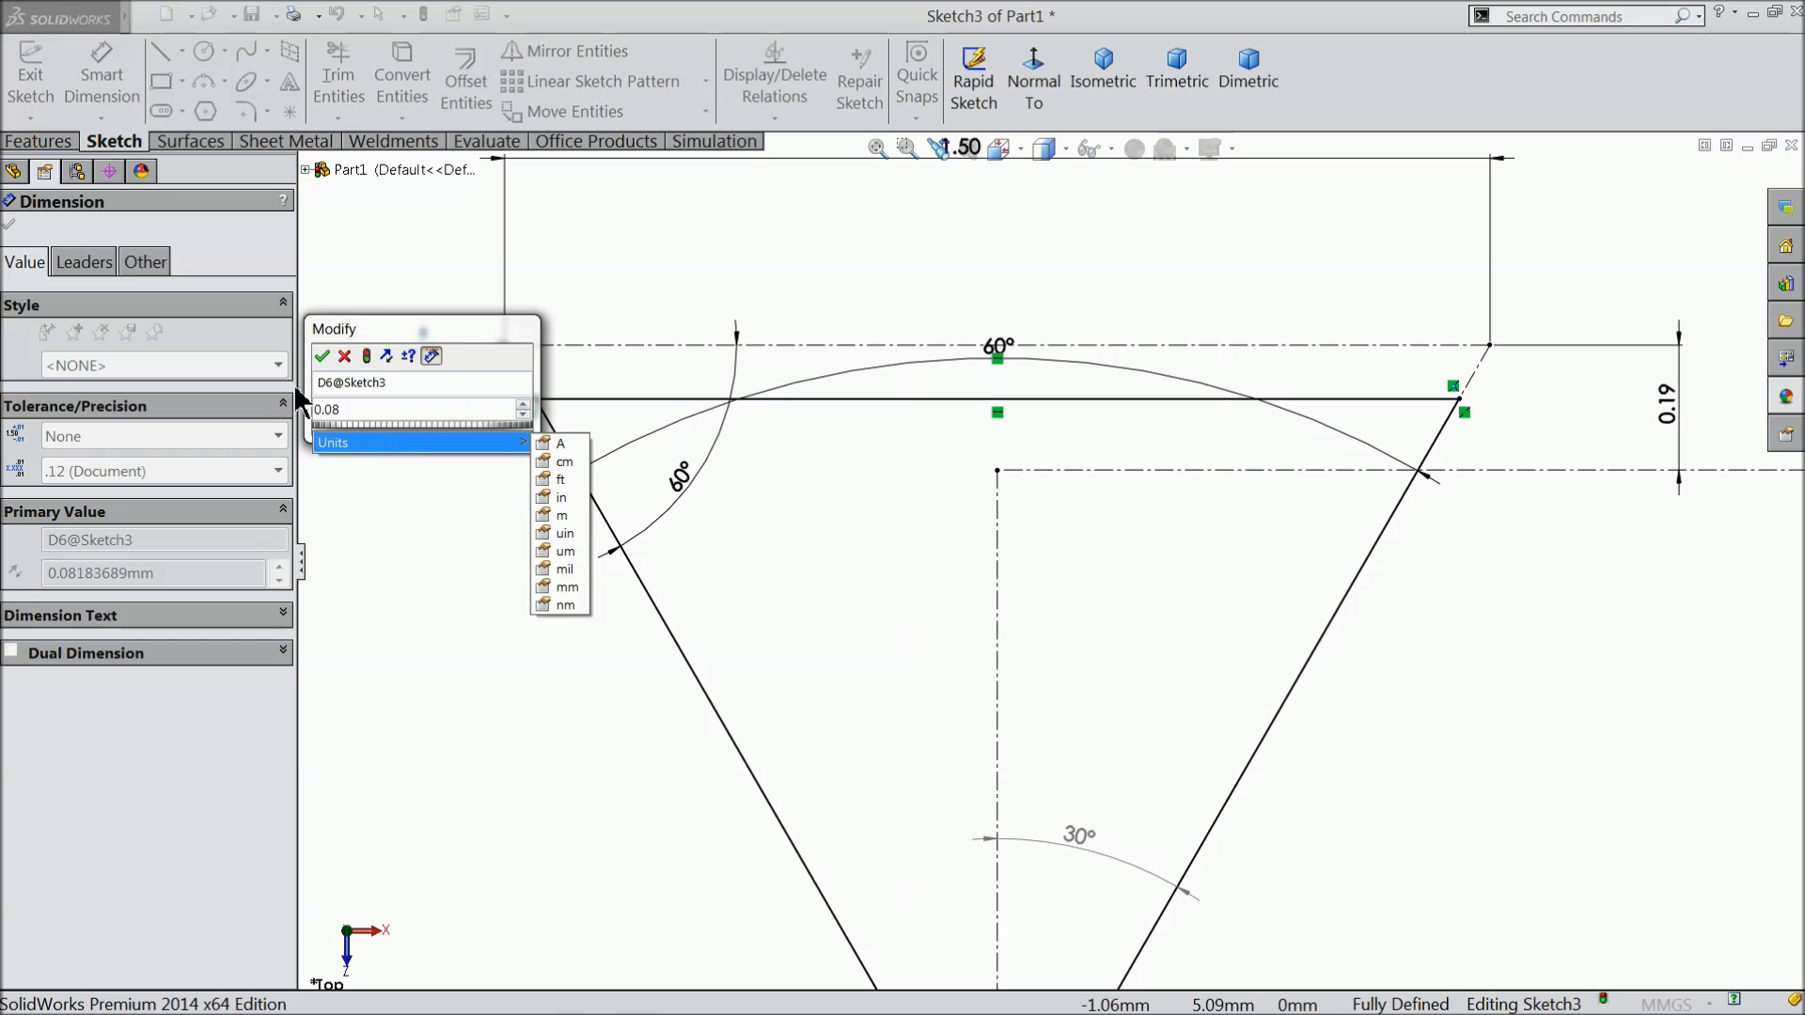
pyautogui.click(322, 355)
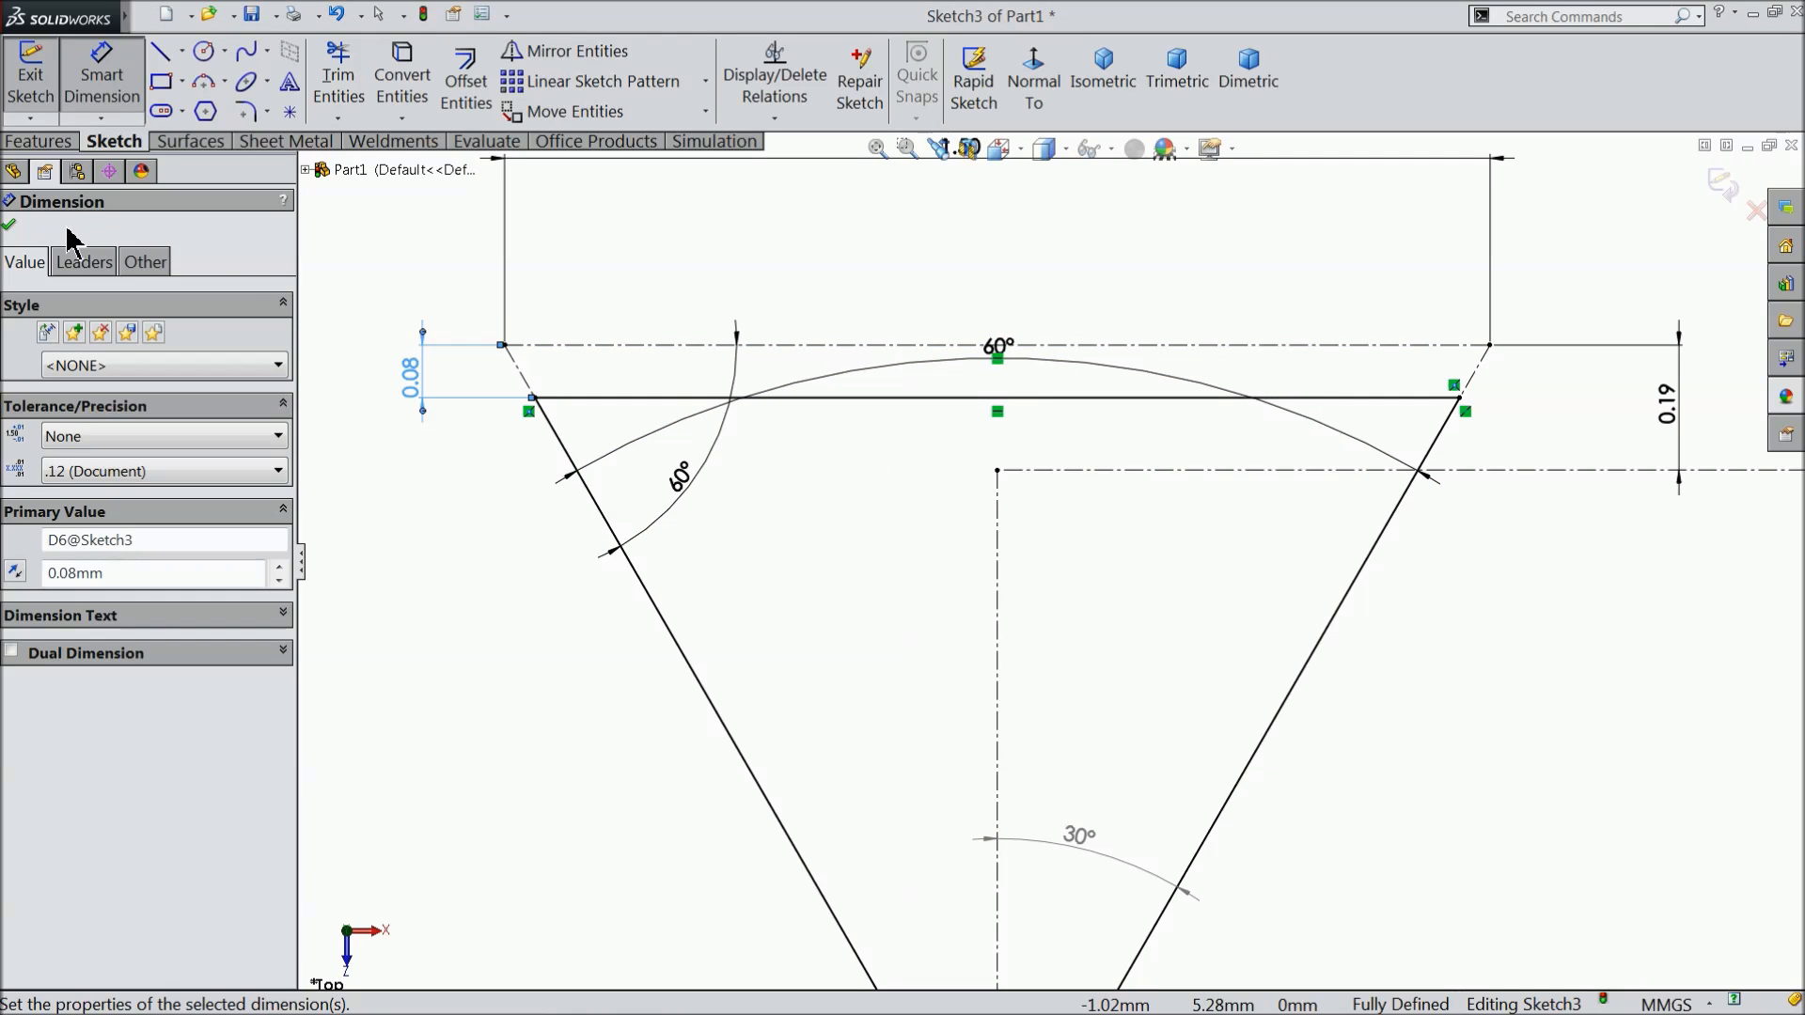
pyautogui.click(9, 224)
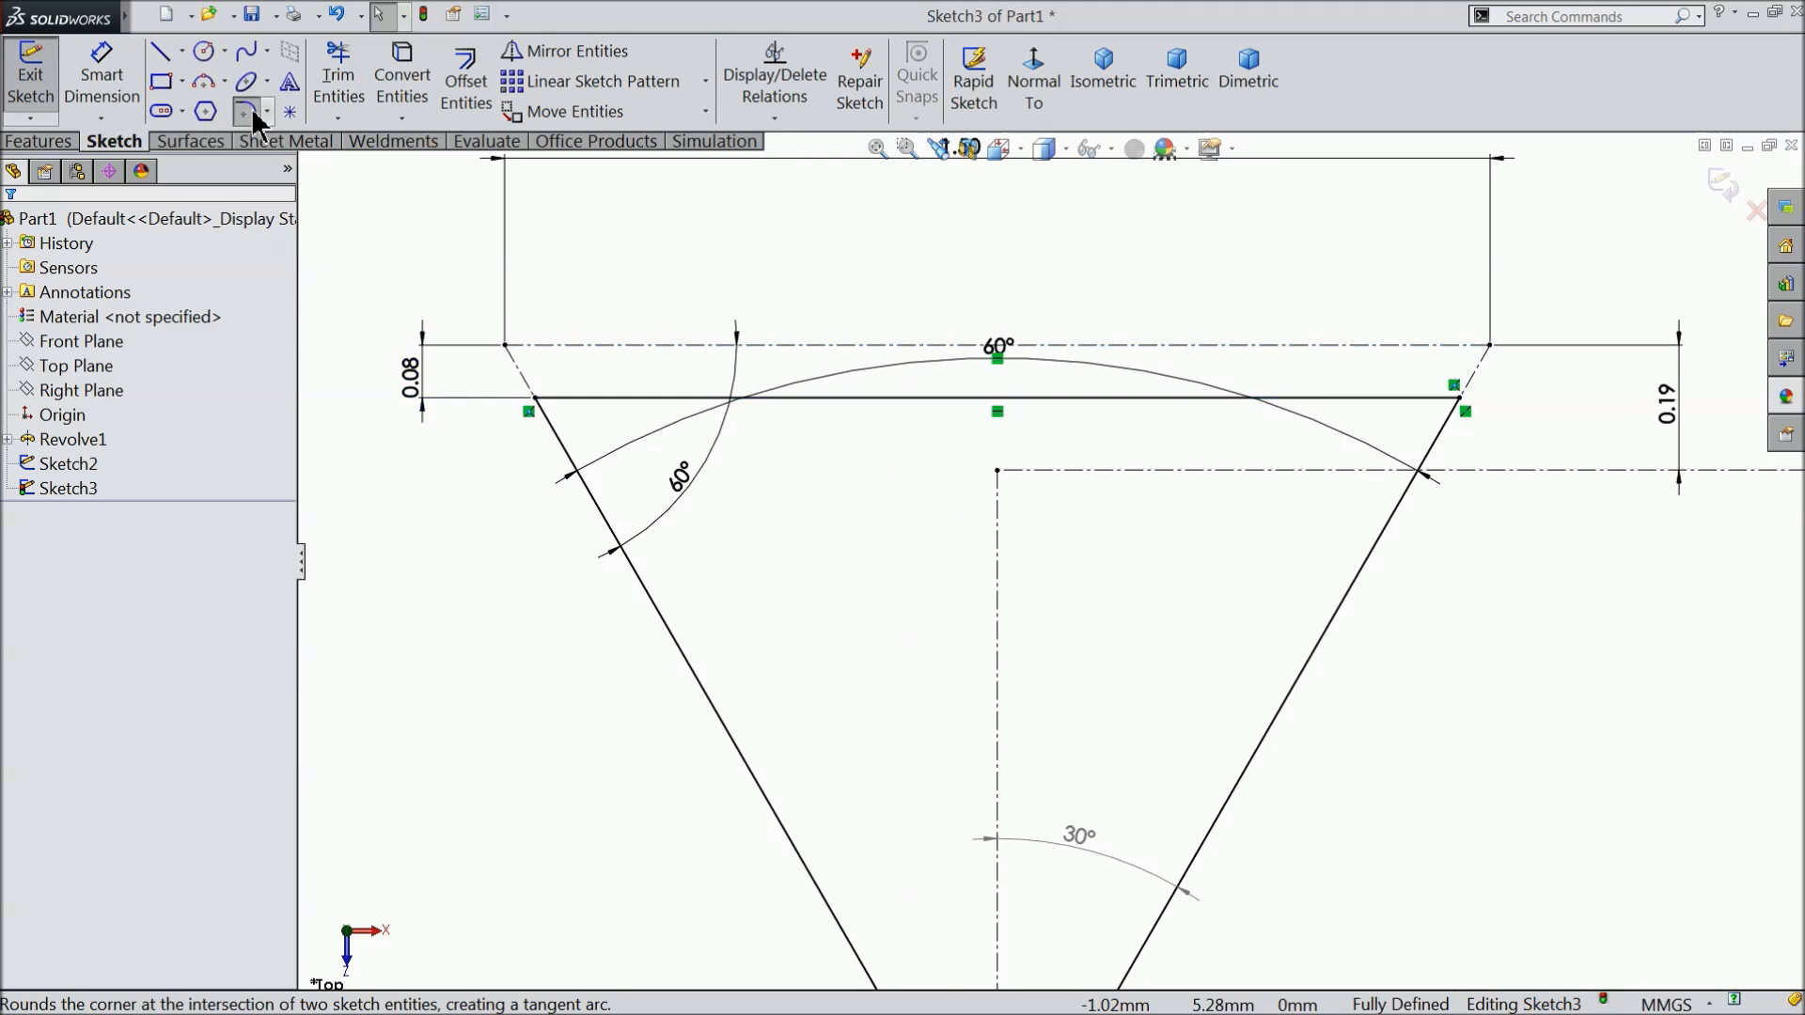
# Round the solid triangle's lower vertex with a 0.09 mm sketch fillet.
pyautogui.click(250, 113)
pyautogui.scroll(-3, 1128, 752)
pyautogui.scroll(5, 989, 743)
pyautogui.scroll(2, 841, 795)
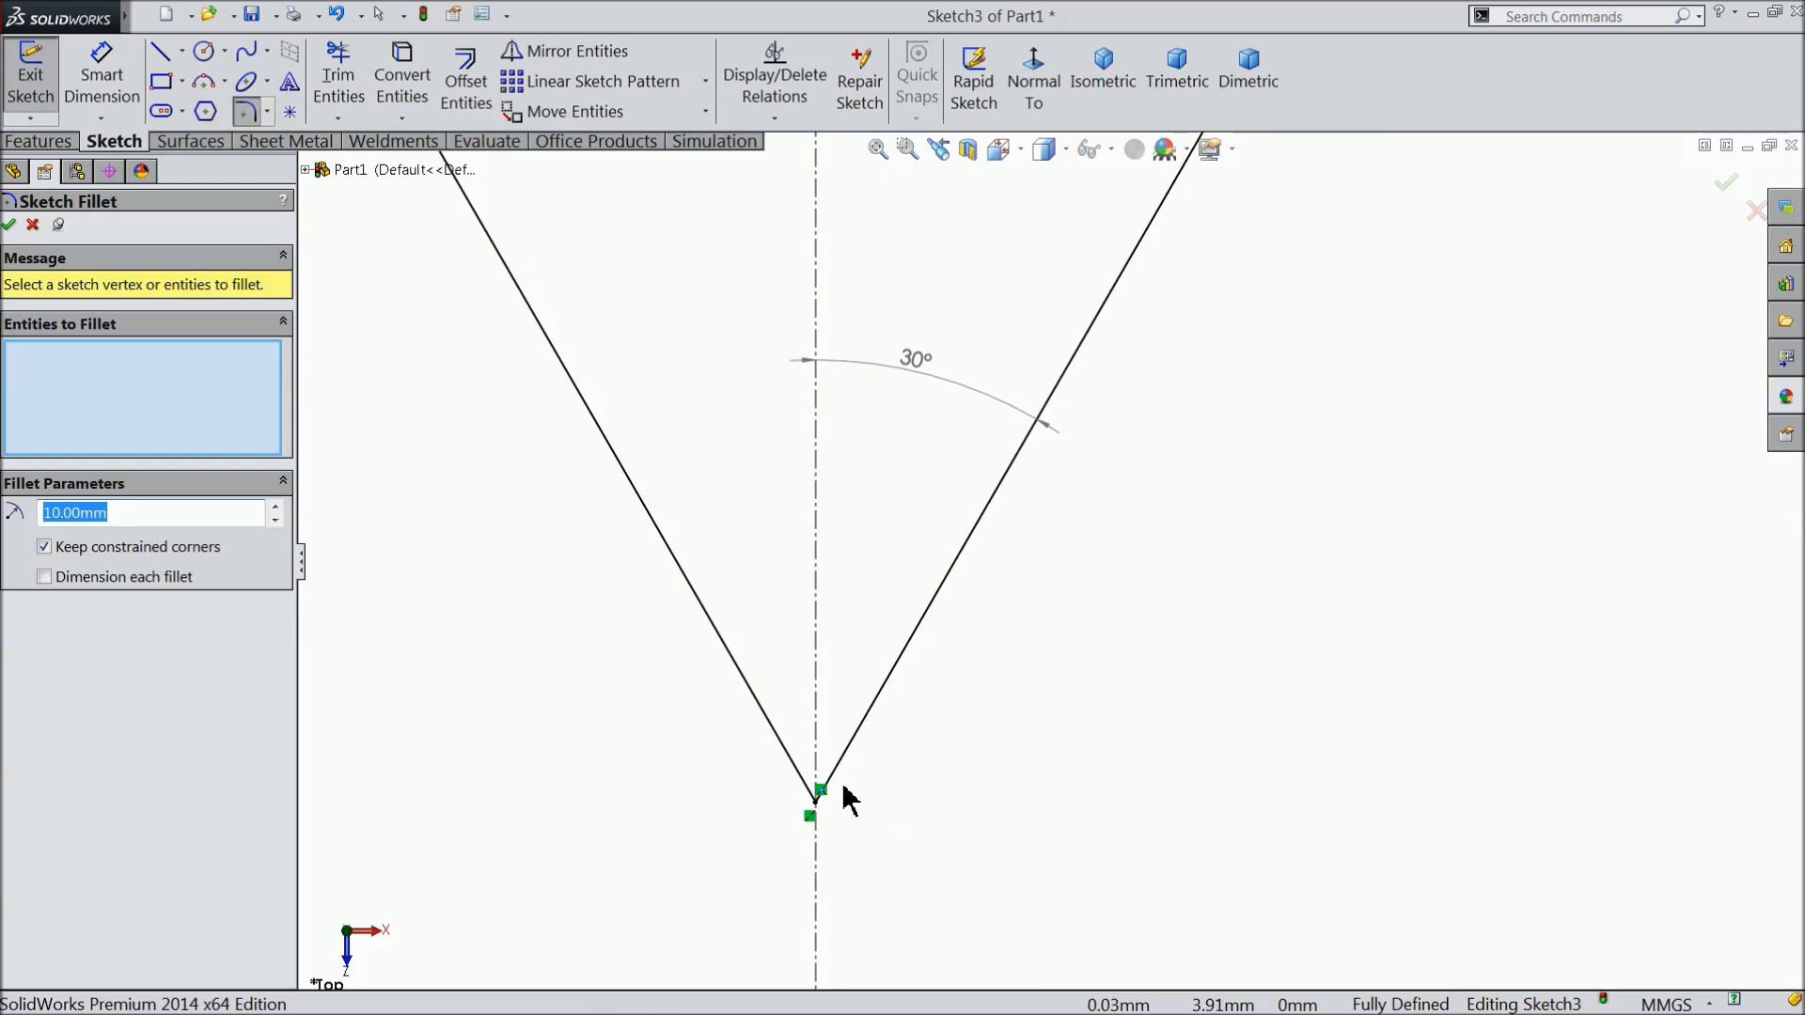
pyautogui.click(817, 797)
pyautogui.write('0.0')
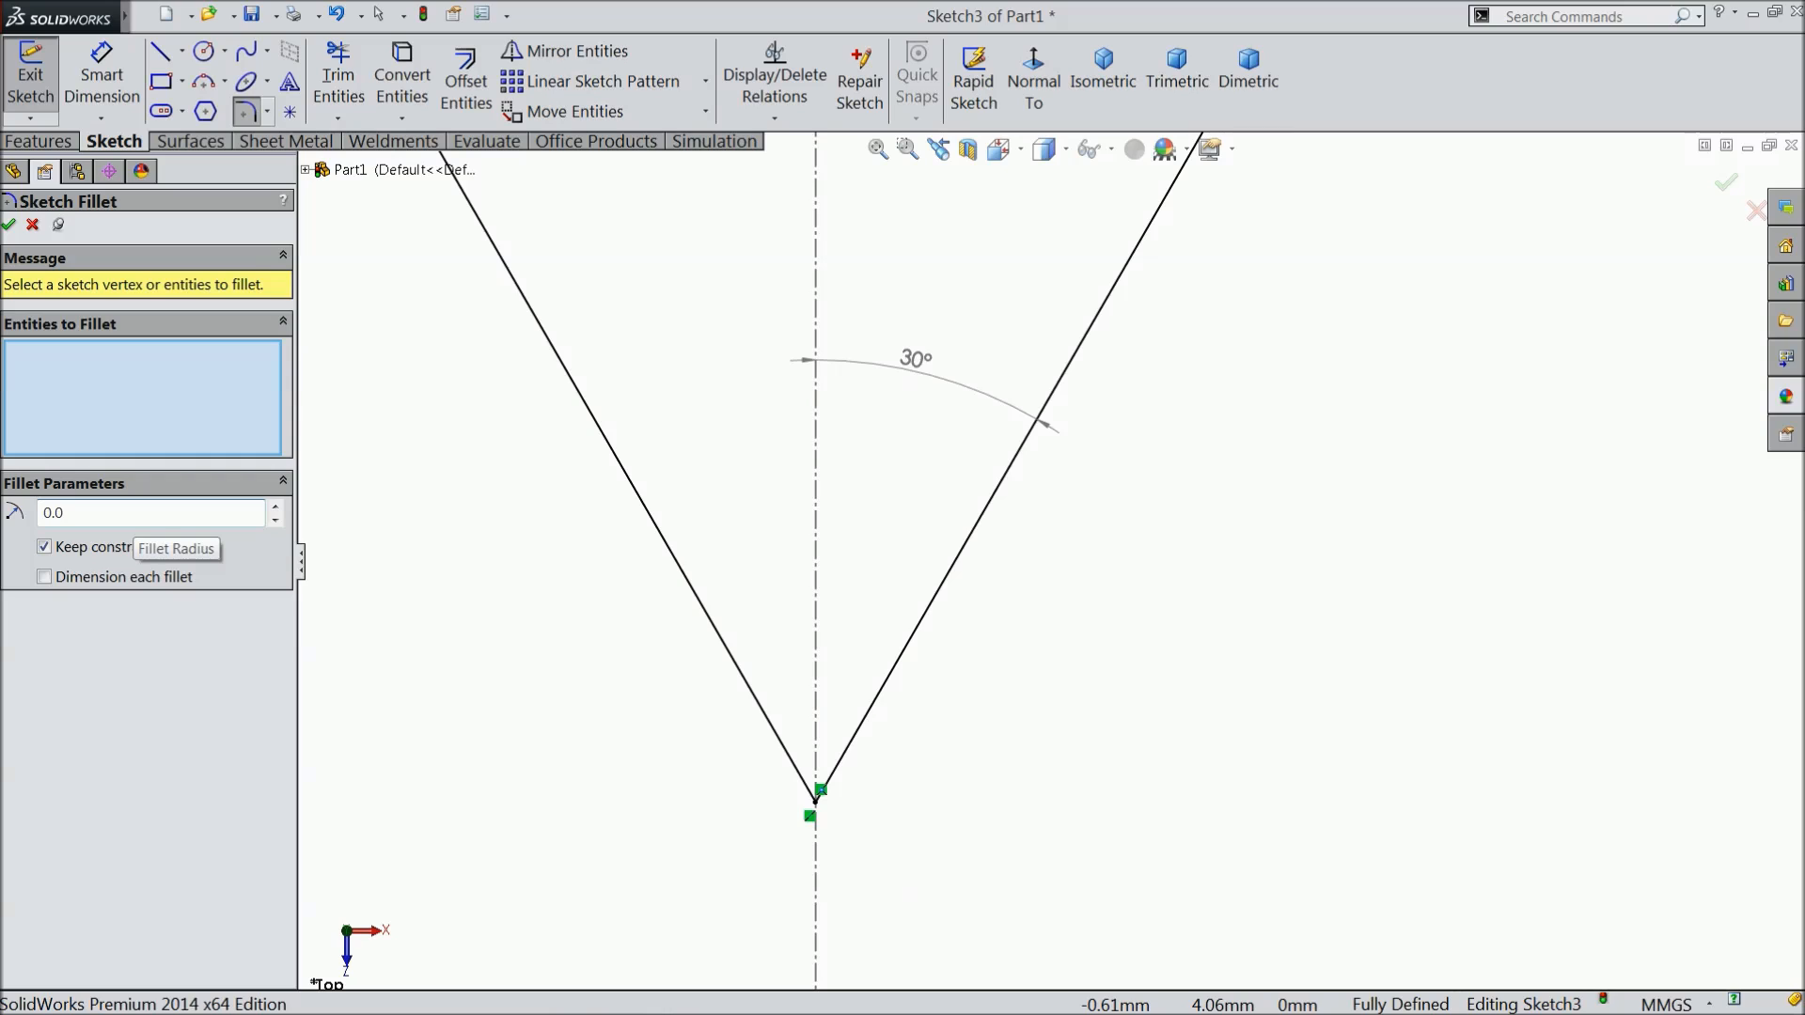
pyautogui.write('9')
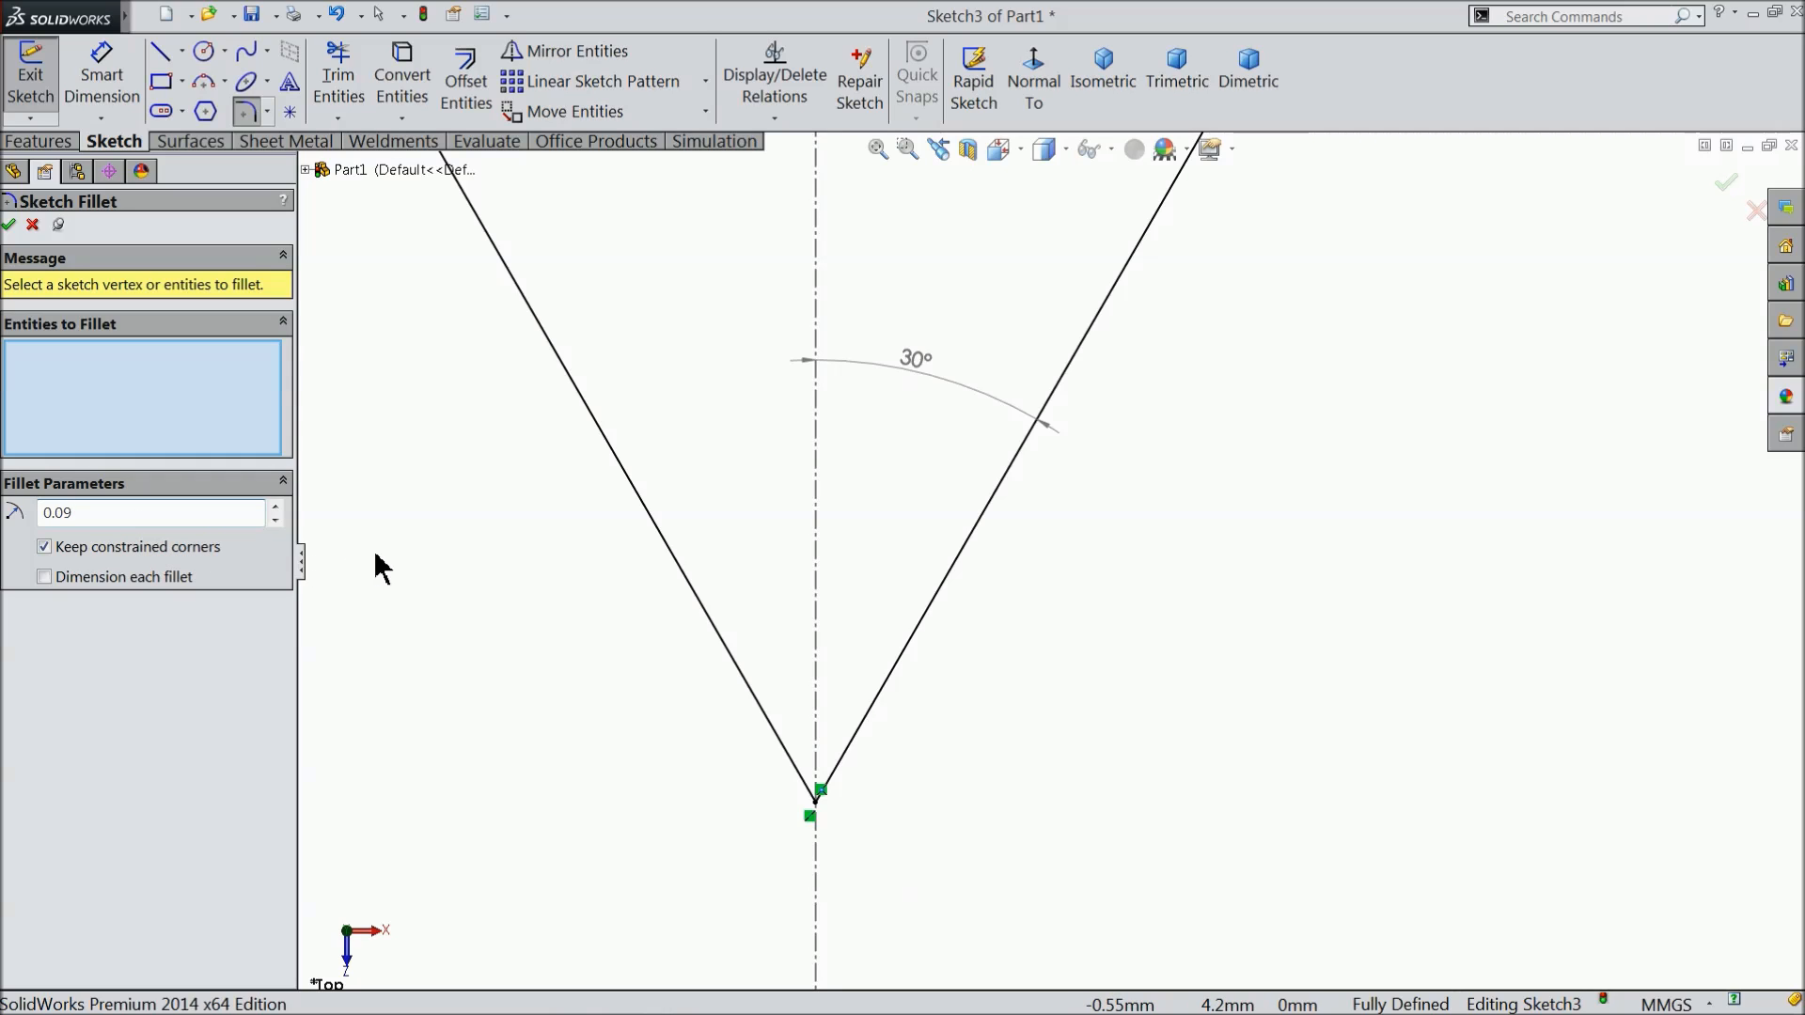
pyautogui.click(645, 743)
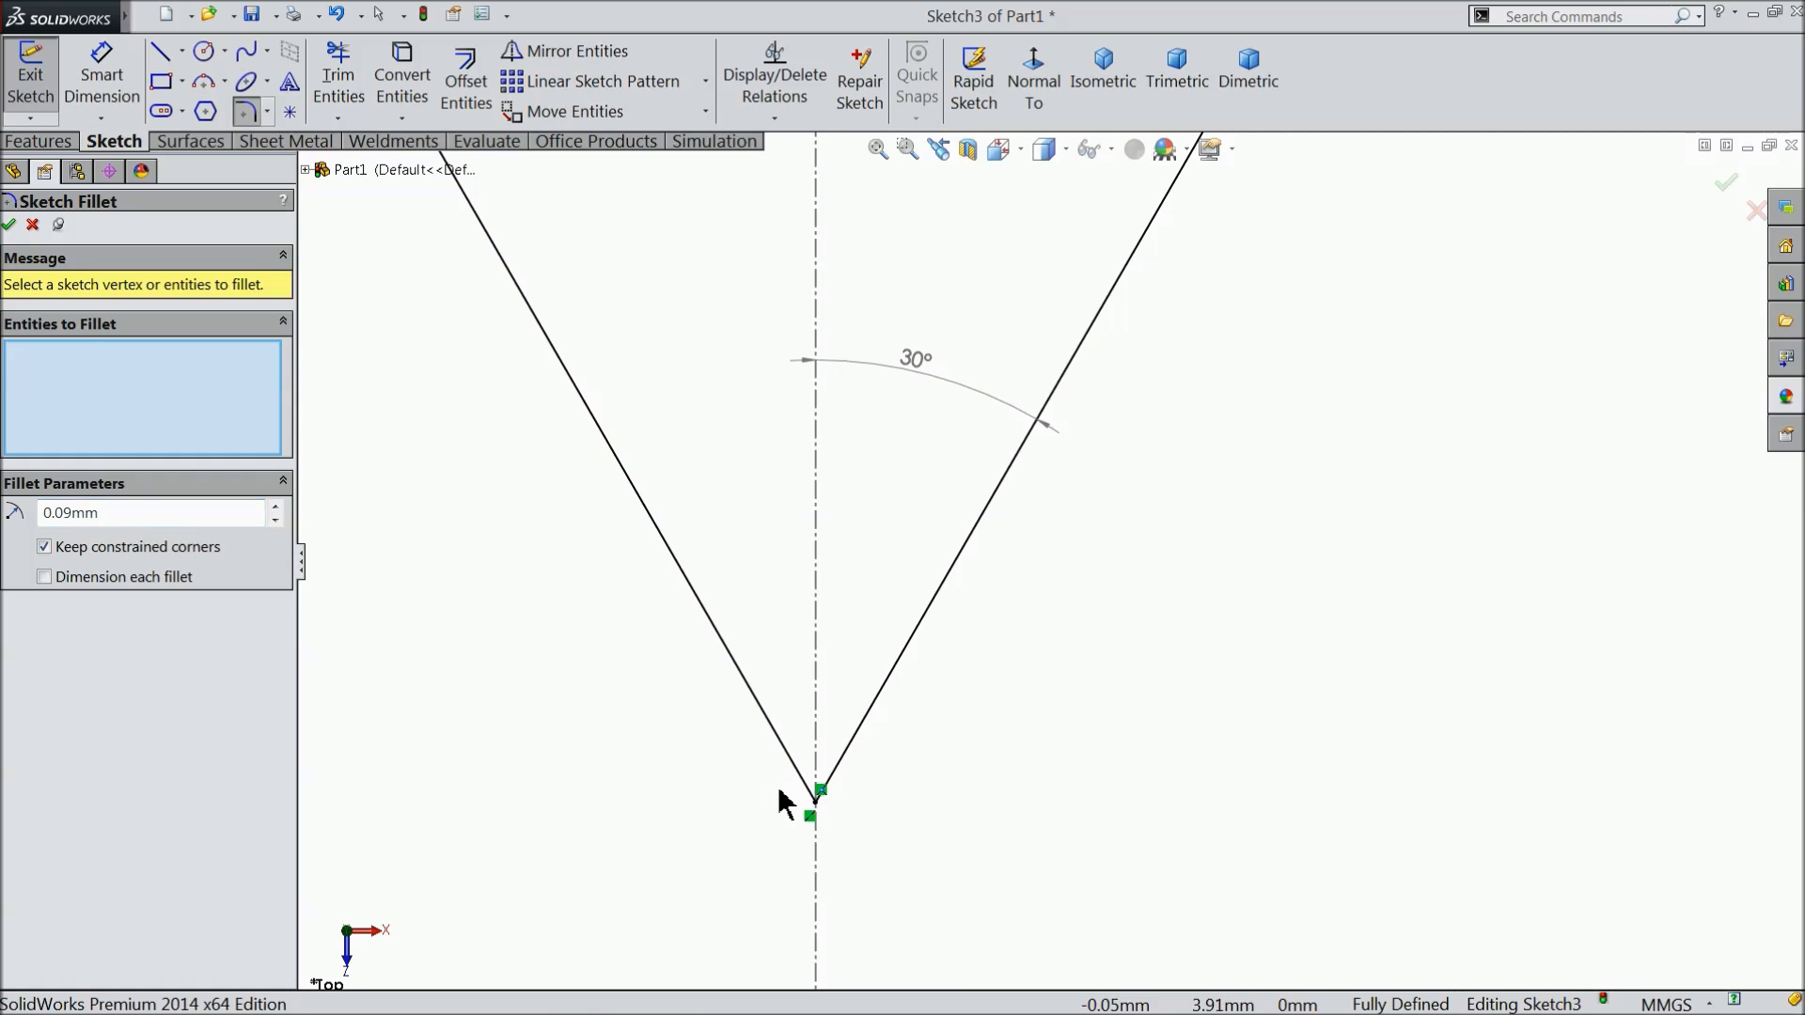
pyautogui.click(817, 805)
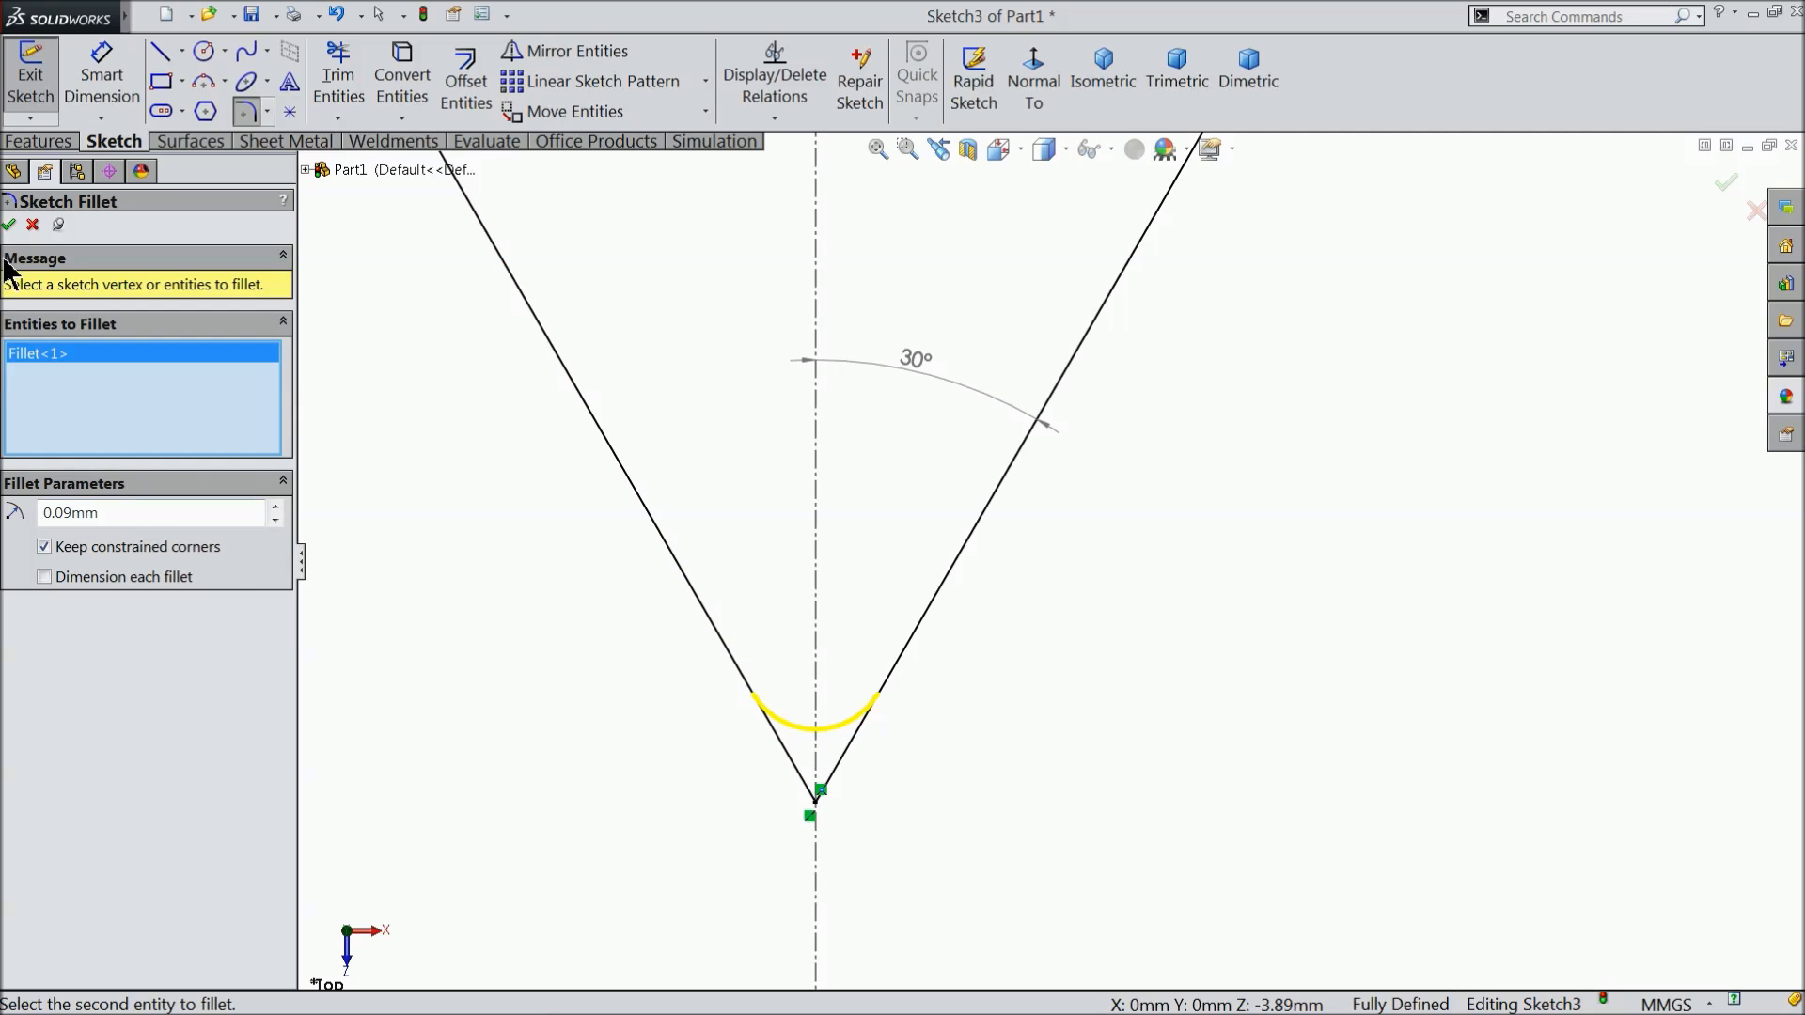
pyautogui.click(9, 225)
pyautogui.scroll(3, 793, 645)
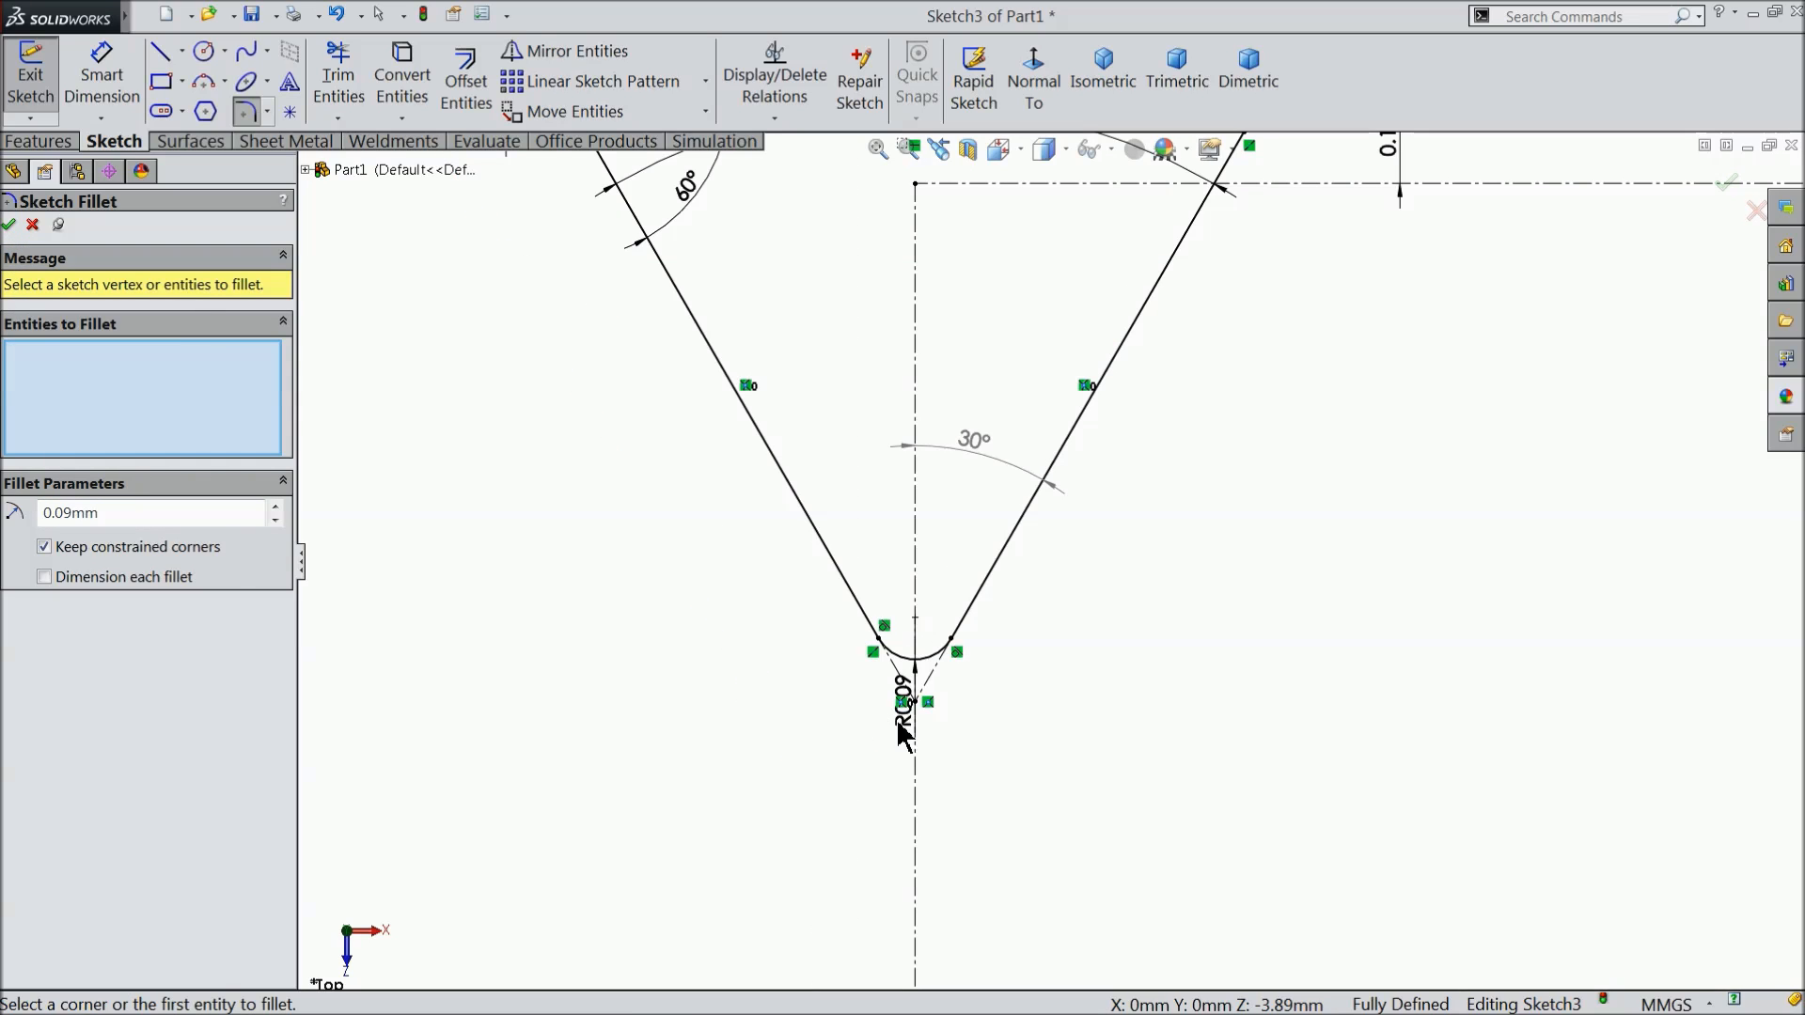
pyautogui.moveTo(906, 724); pyautogui.dragTo(811, 742)
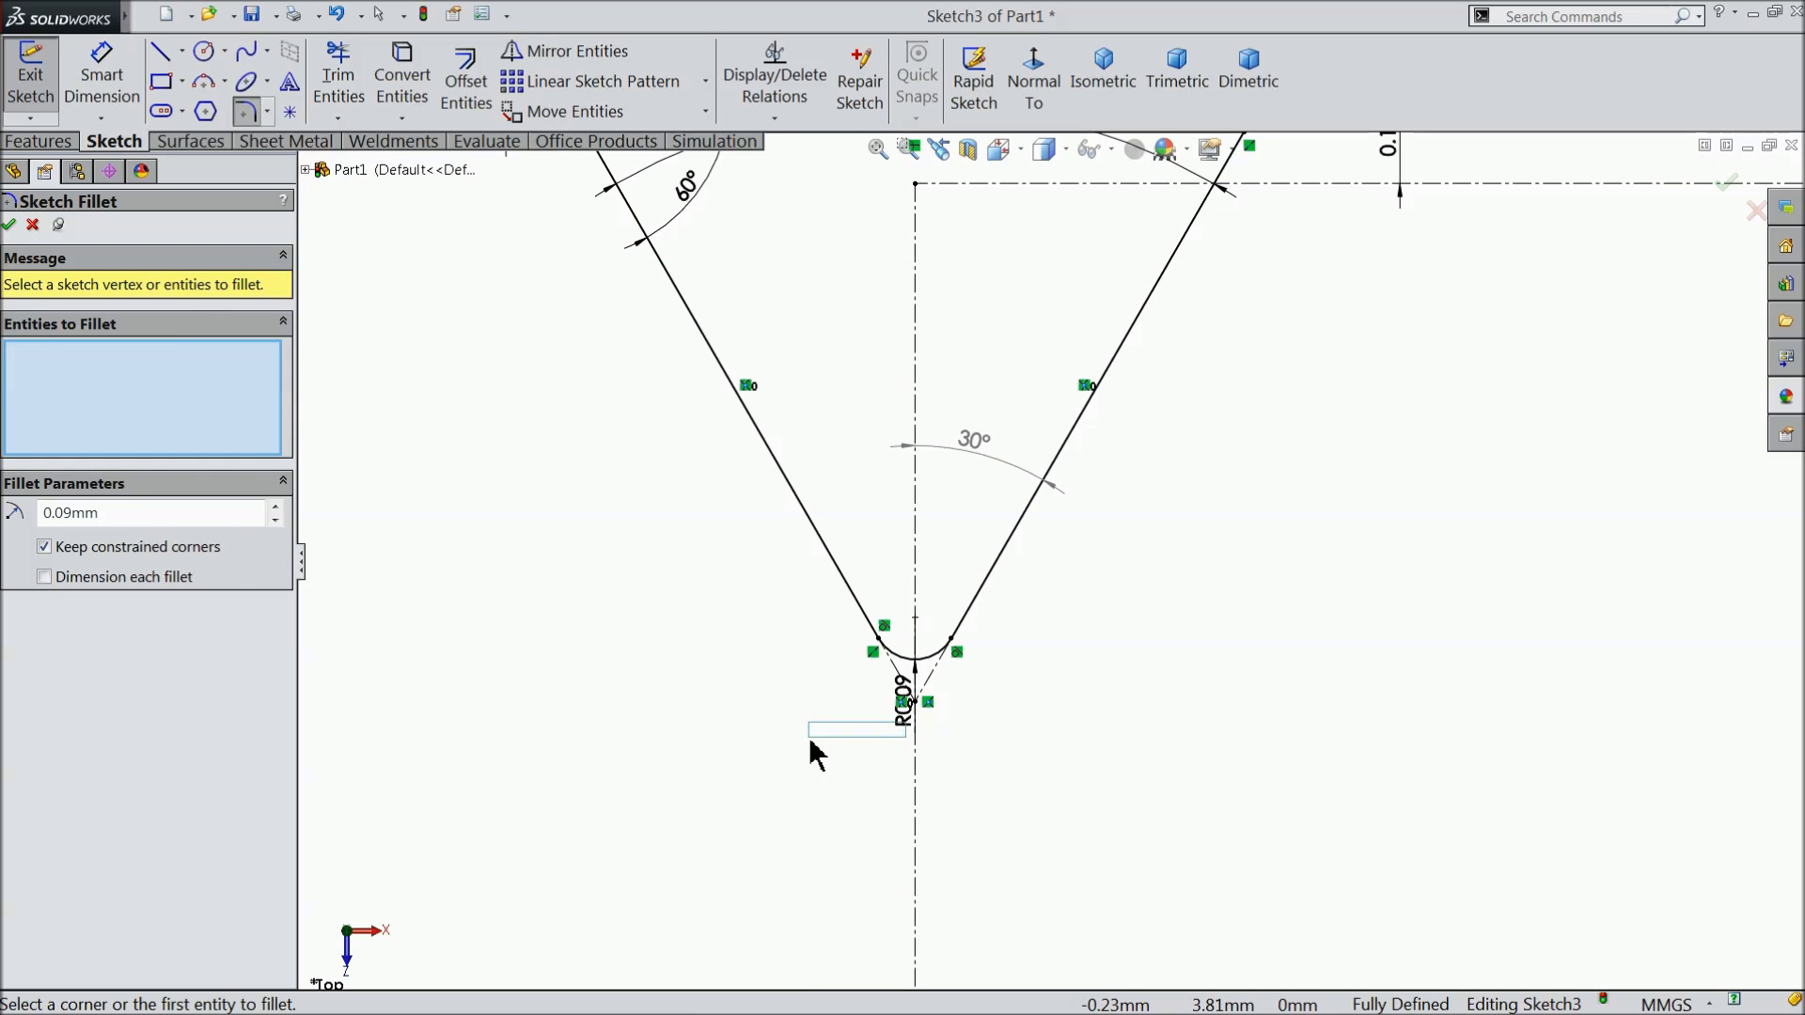
pyautogui.click(8, 225)
# Reposition the 60° angle dimension between the two slanted sides inside the triangle and finish the sketch.
pyautogui.scroll(3, 940, 470)
pyautogui.scroll(-2, 1075, 496)
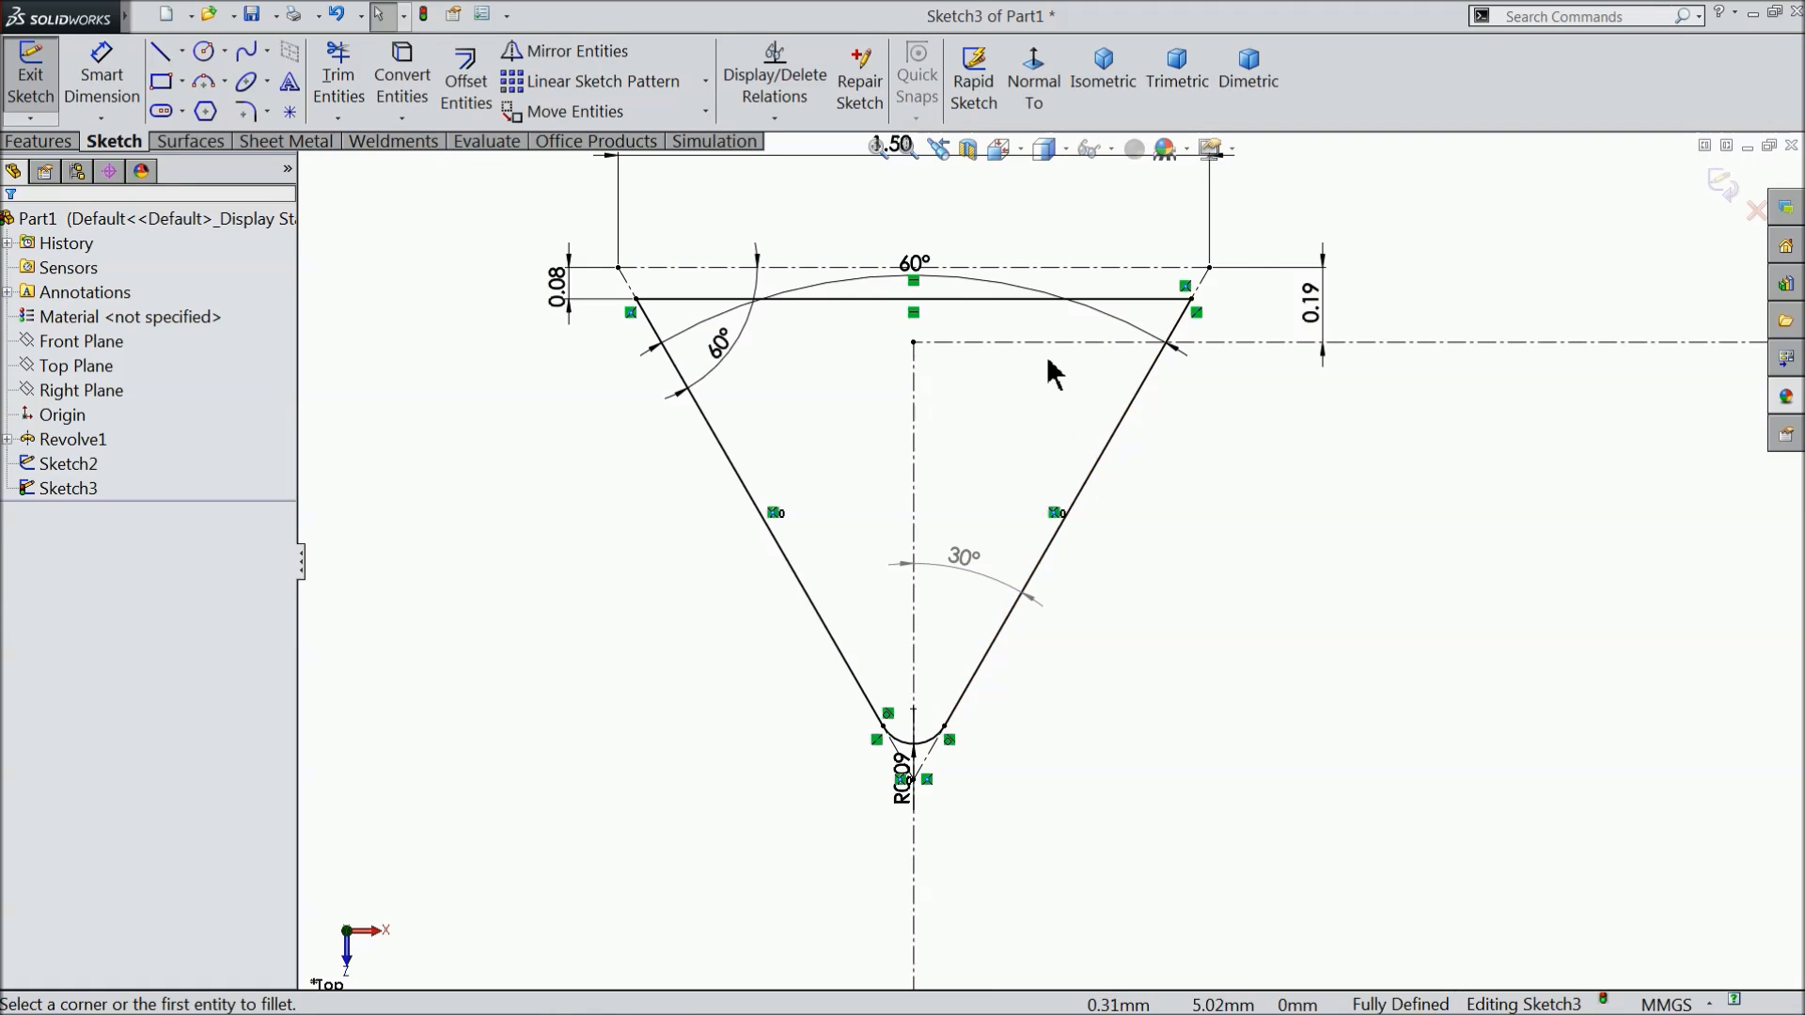
pyautogui.moveTo(917, 265); pyautogui.dragTo(932, 474)
pyautogui.scroll(1, 948, 480)
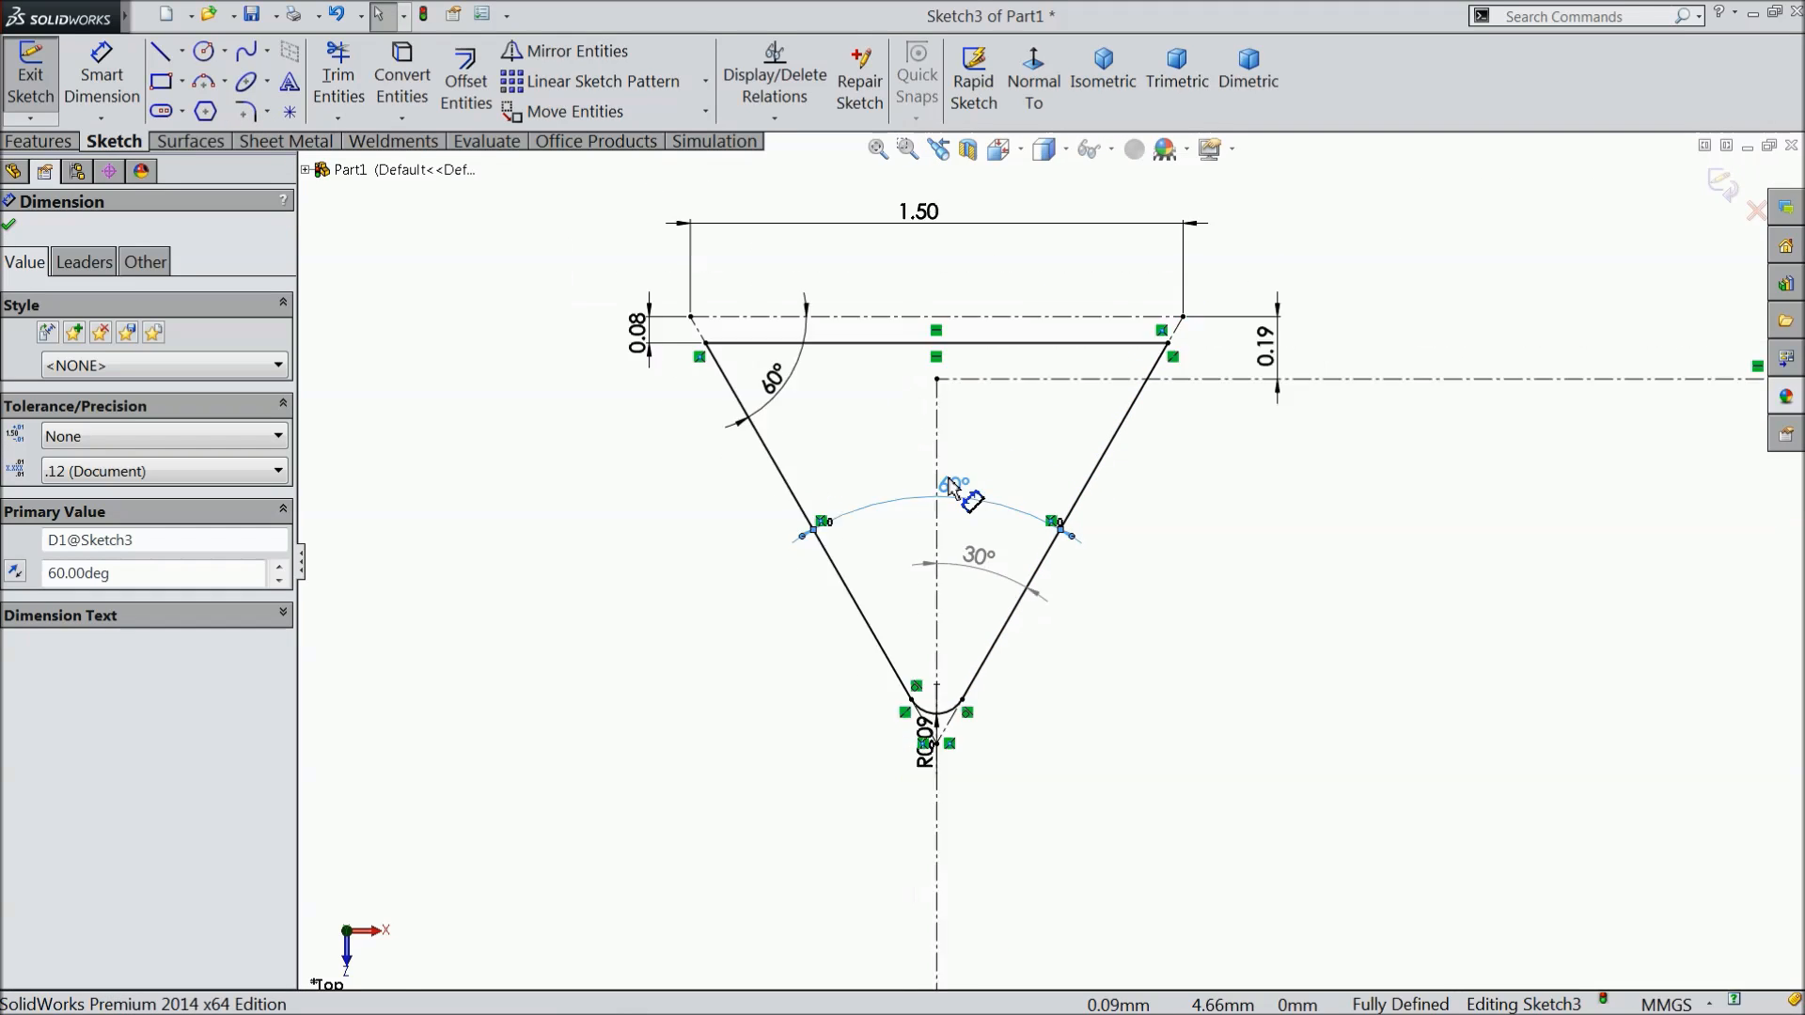
pyautogui.scroll(2, 950, 483)
pyautogui.click(1719, 184)
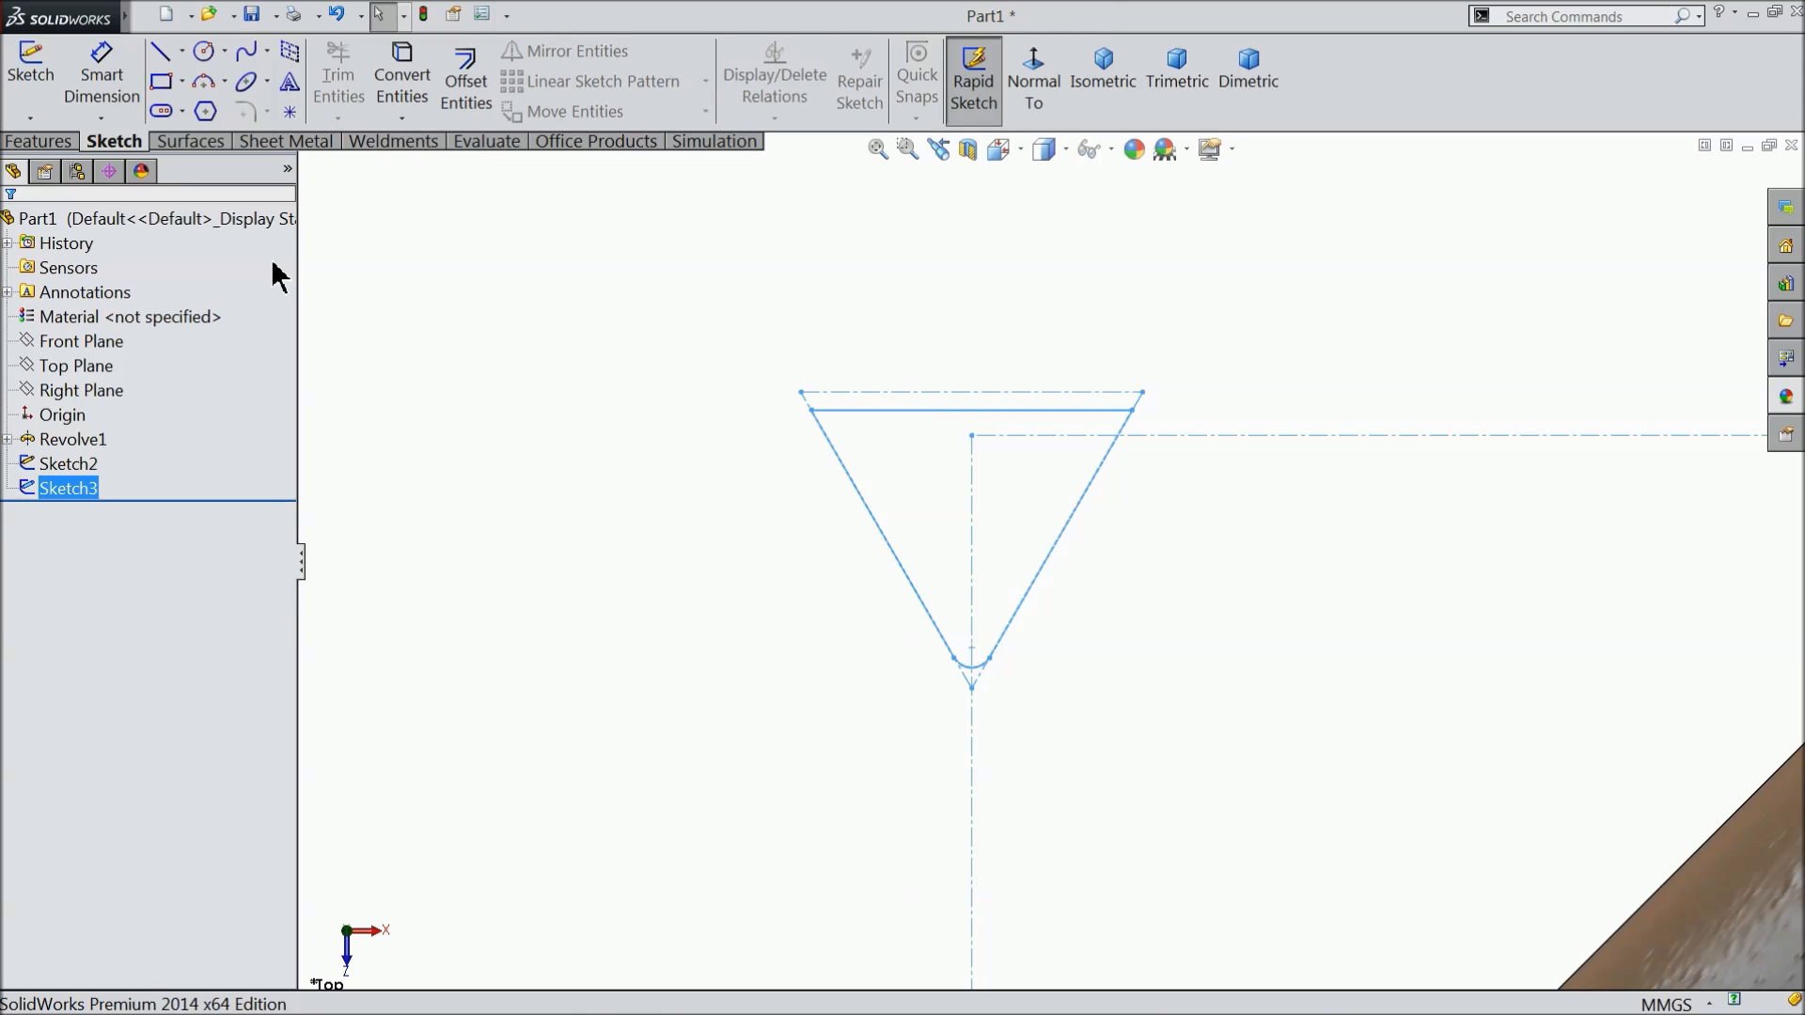
# Start a swept cut with the rounded triangle sketch as profile and the line along the pin's axis as path.
pyautogui.click(38, 141)
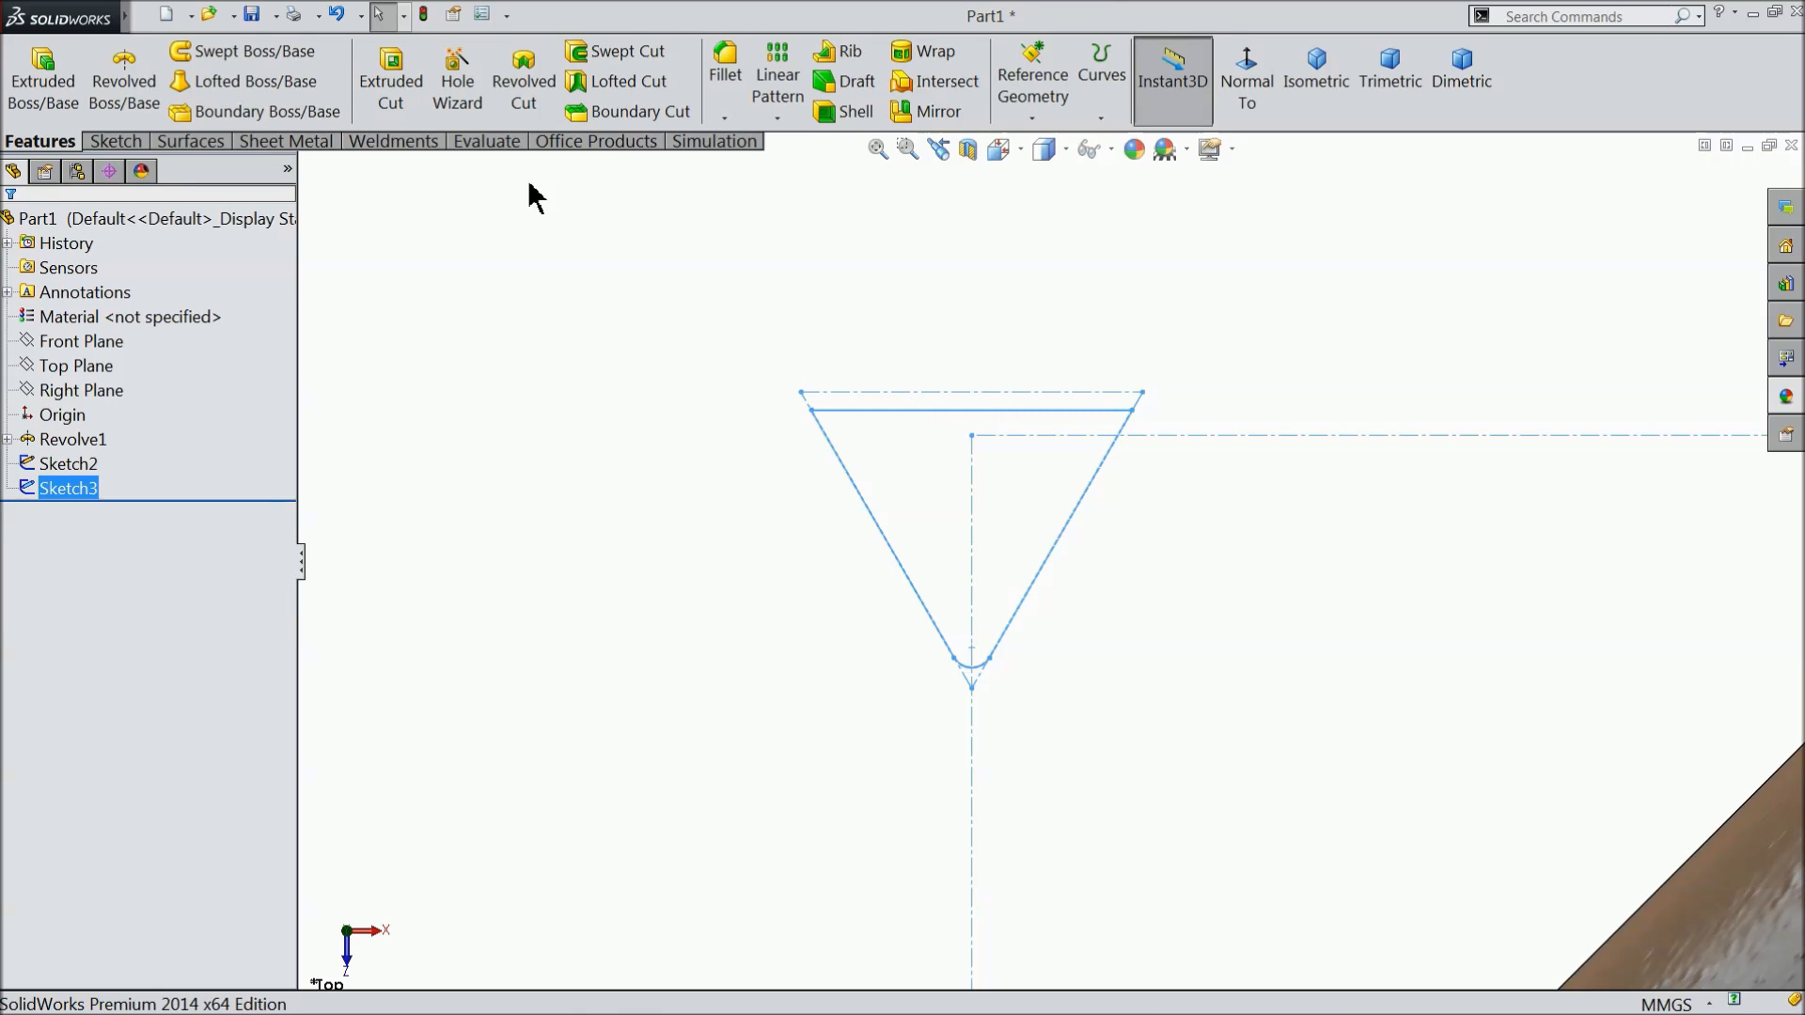
pyautogui.click(629, 52)
pyautogui.scroll(1, 647, 475)
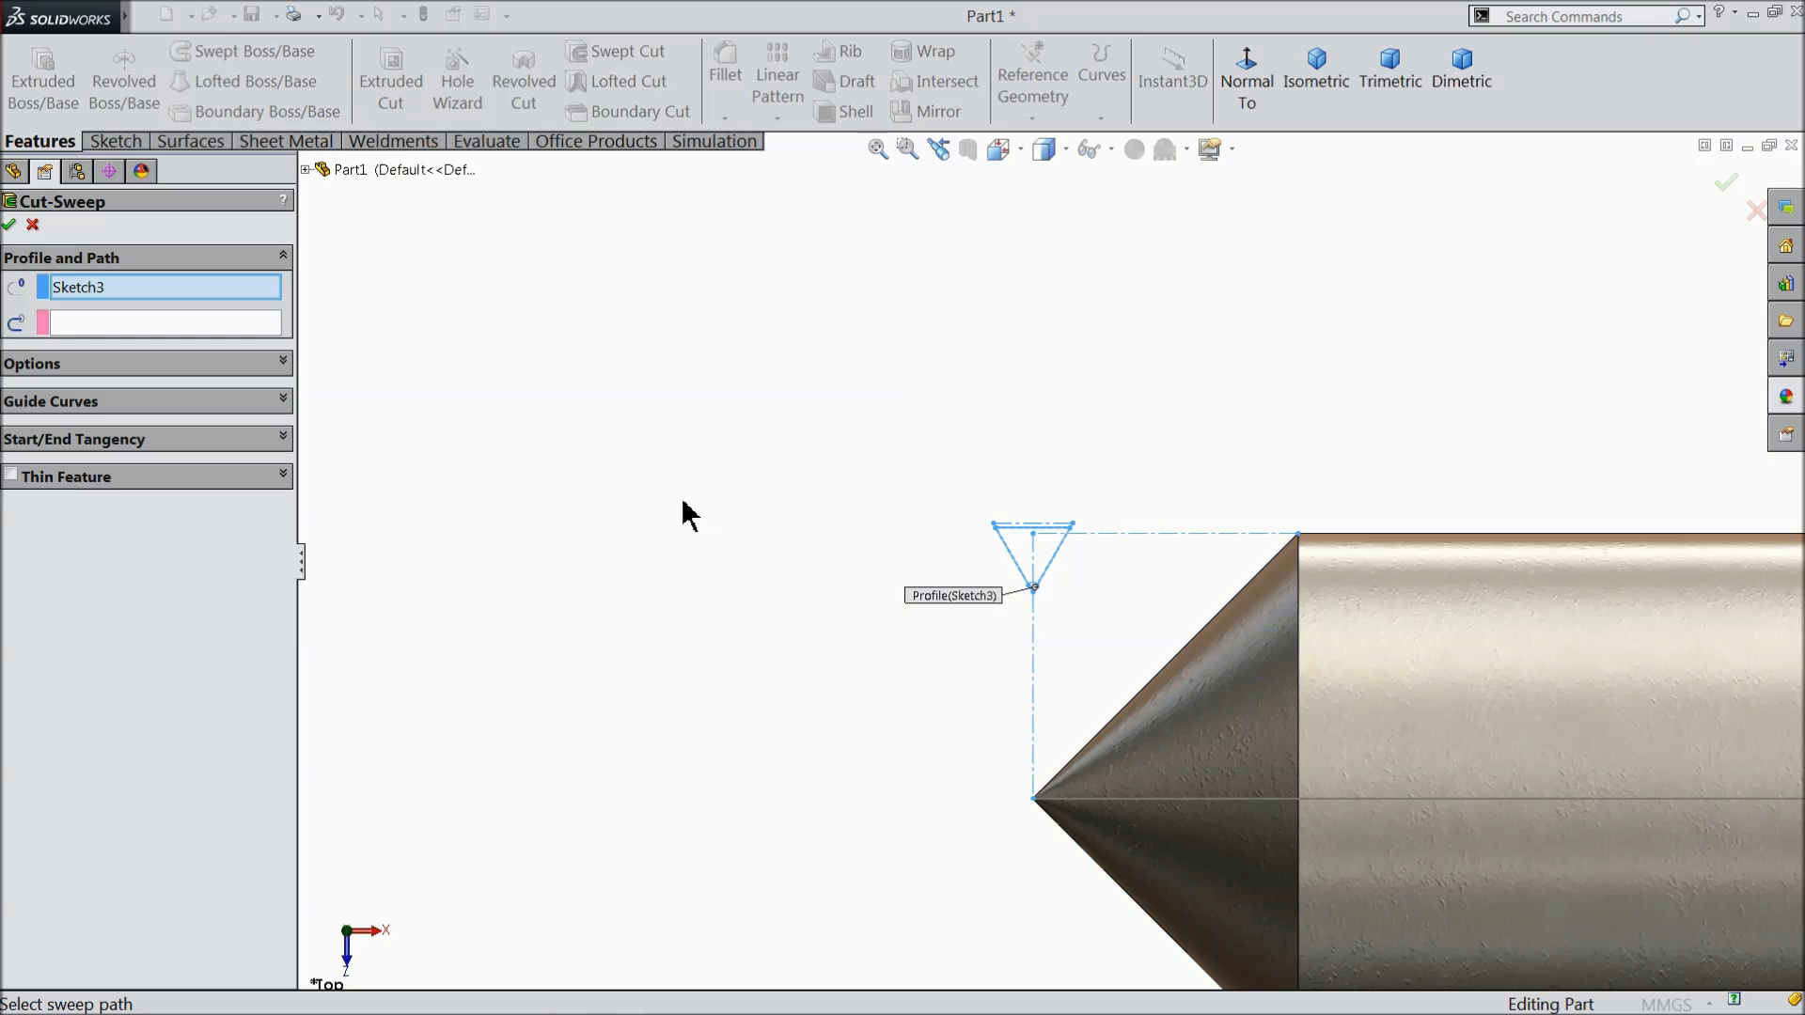
pyautogui.scroll(2, 1241, 676)
pyautogui.scroll(-3, 1292, 606)
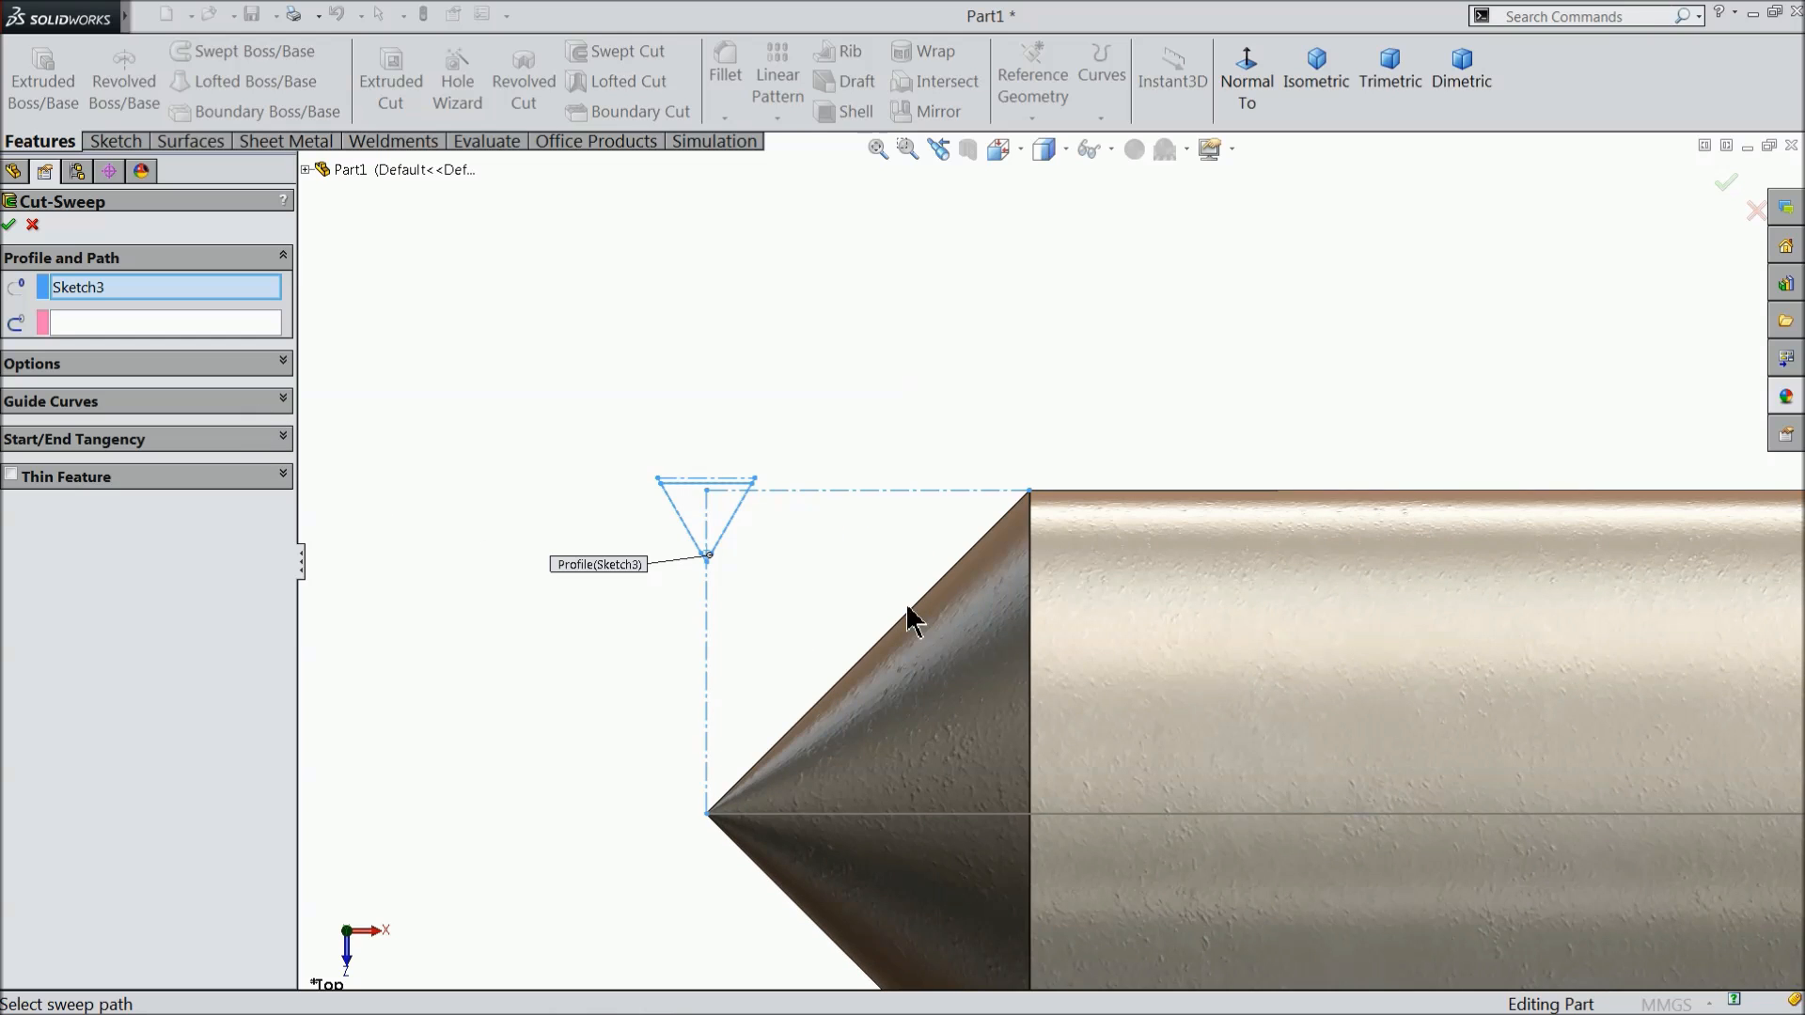
pyautogui.click(112, 329)
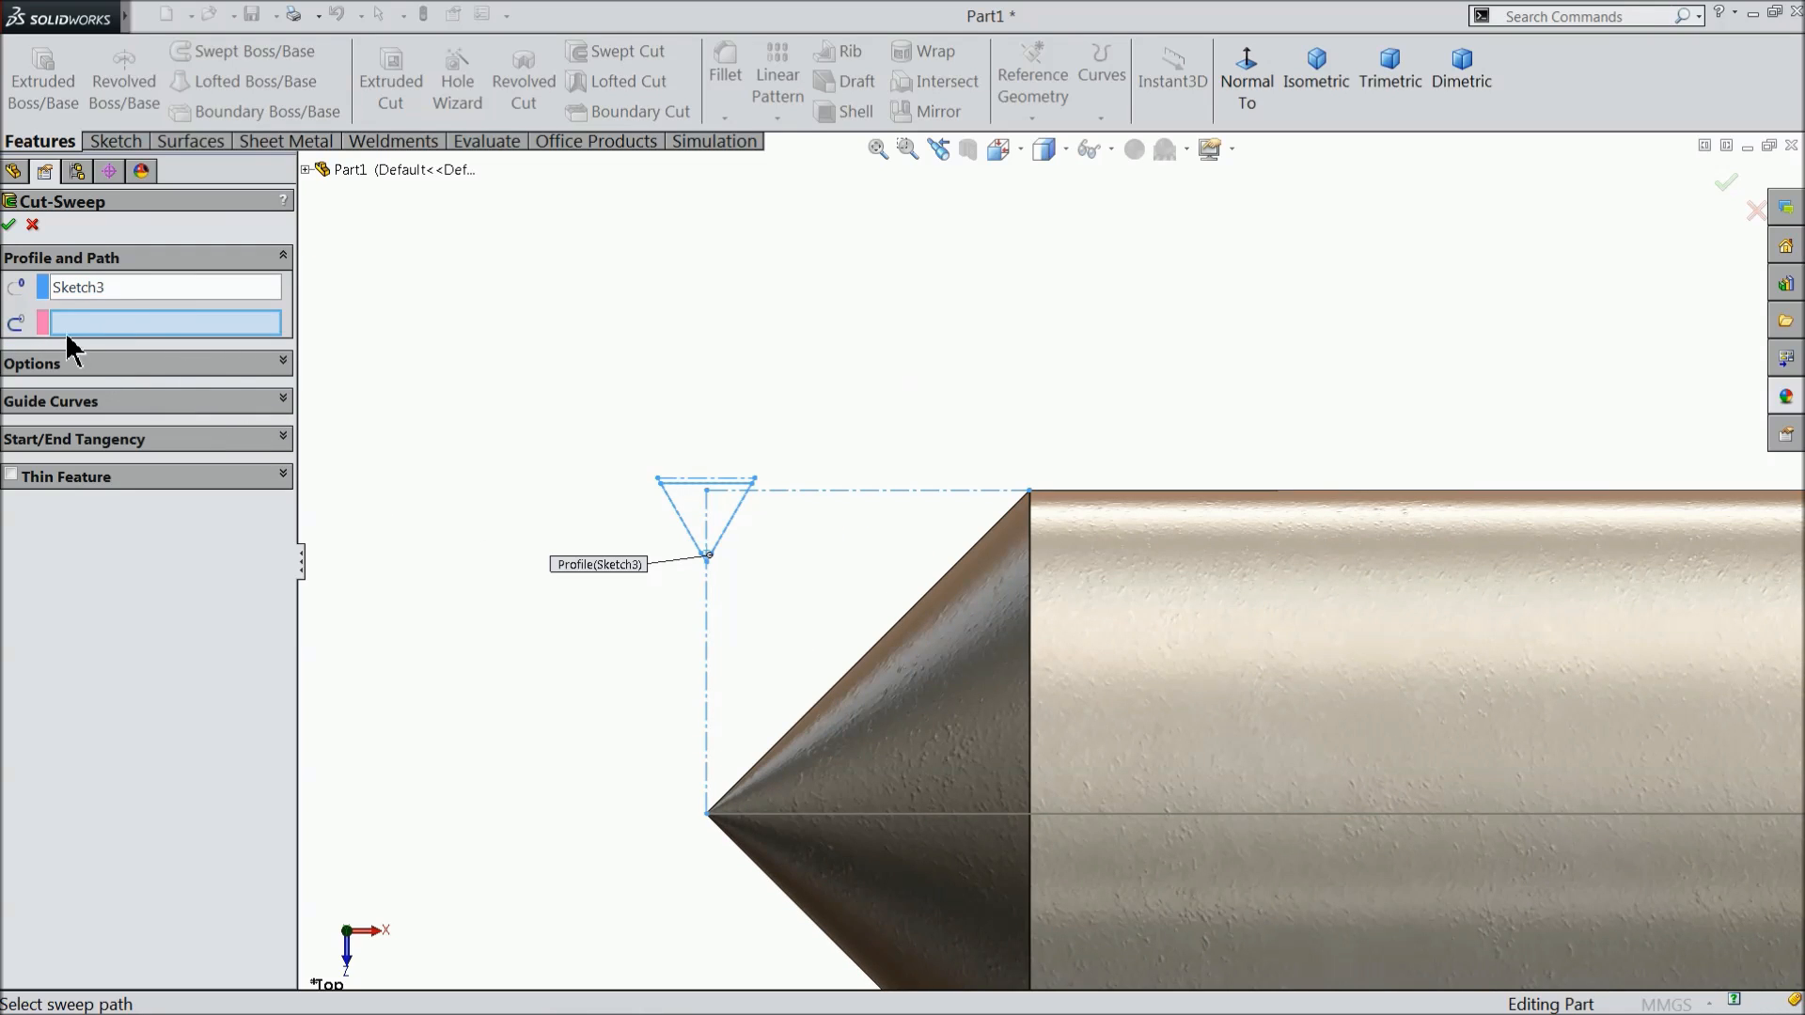
pyautogui.scroll(3, 456, 498)
pyautogui.scroll(-1, 1175, 697)
pyautogui.scroll(2, 1154, 682)
pyautogui.scroll(-1, 1382, 660)
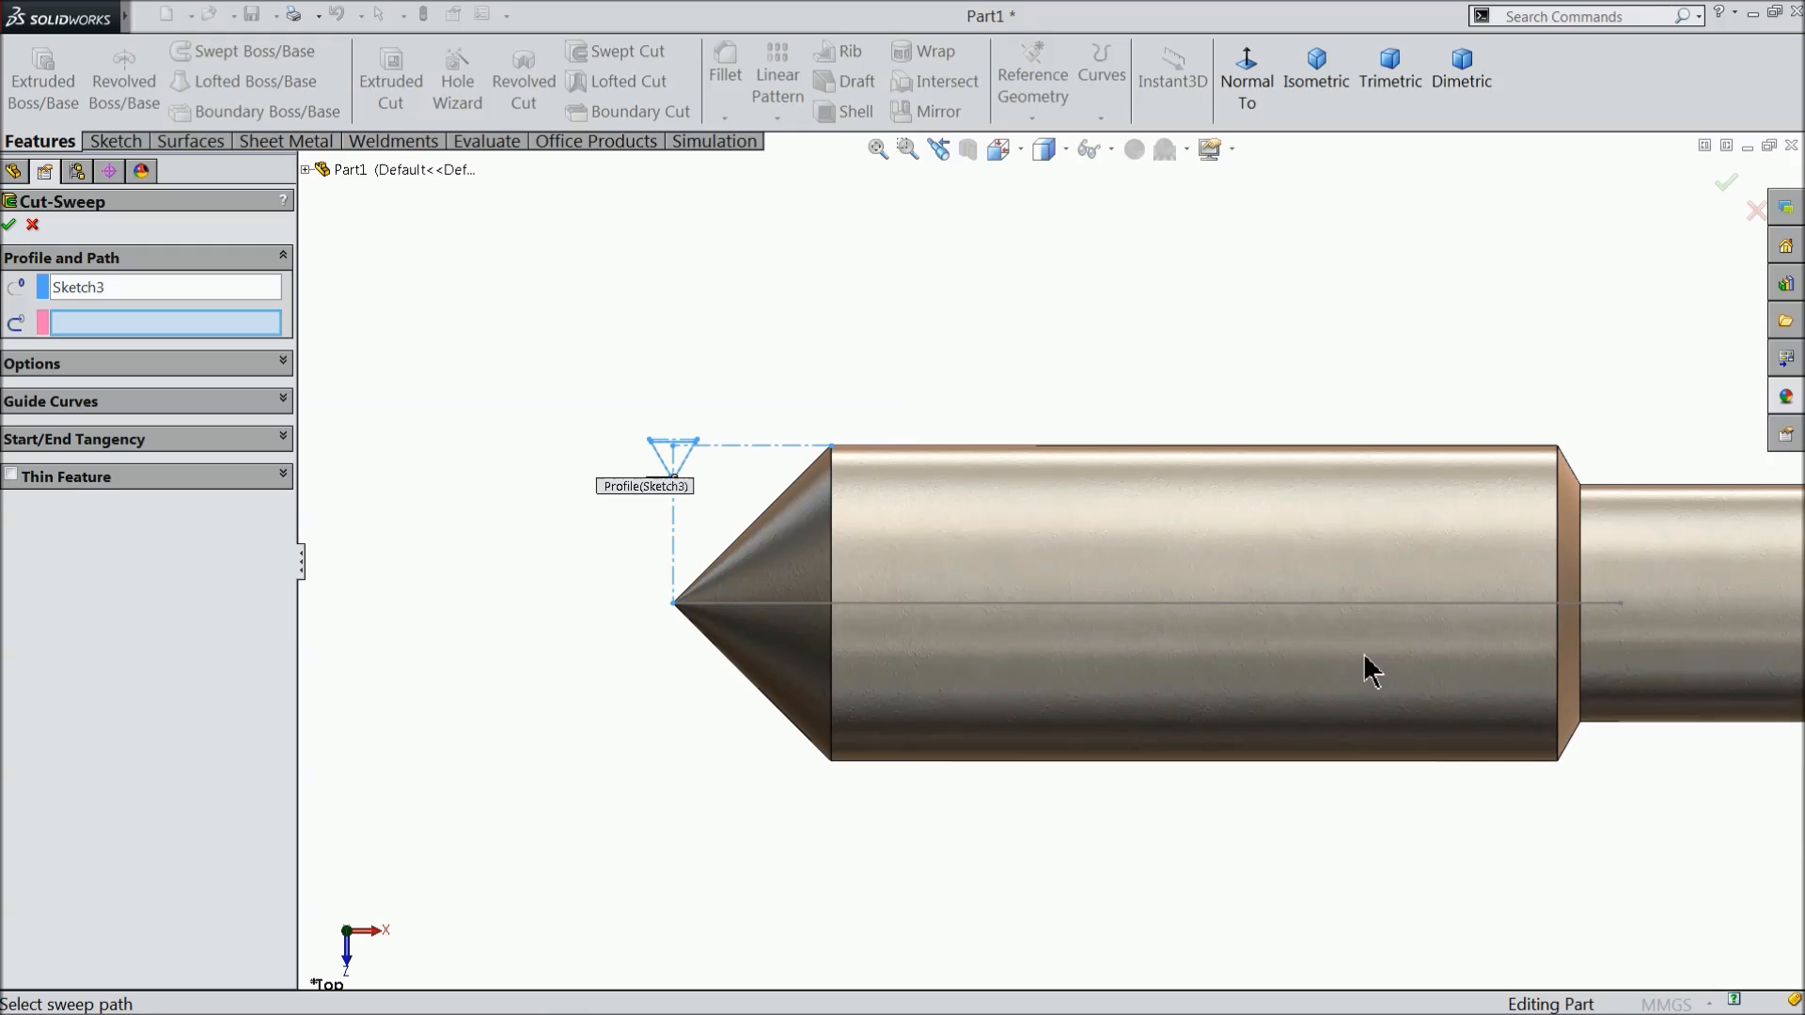
pyautogui.click(1139, 603)
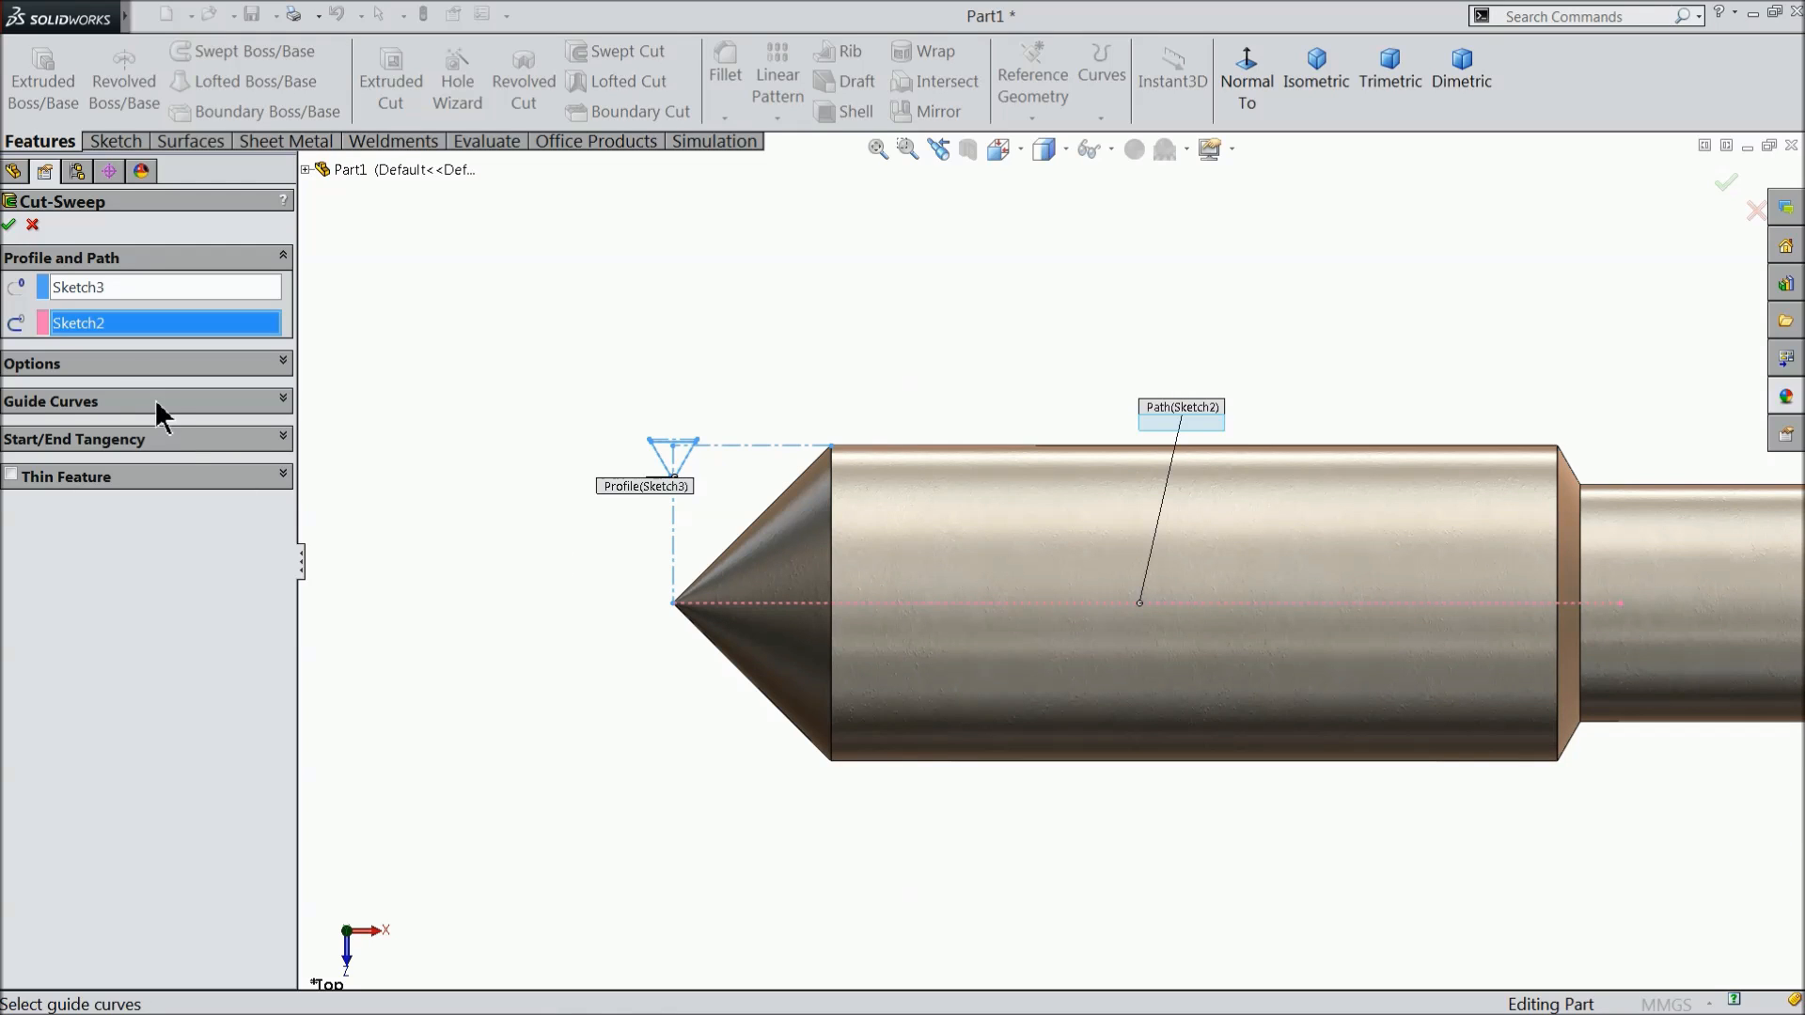
# Set the swept cut to Twist Along Path, defined by 20 turns, and create the thread.
pyautogui.click(126, 367)
pyautogui.click(133, 419)
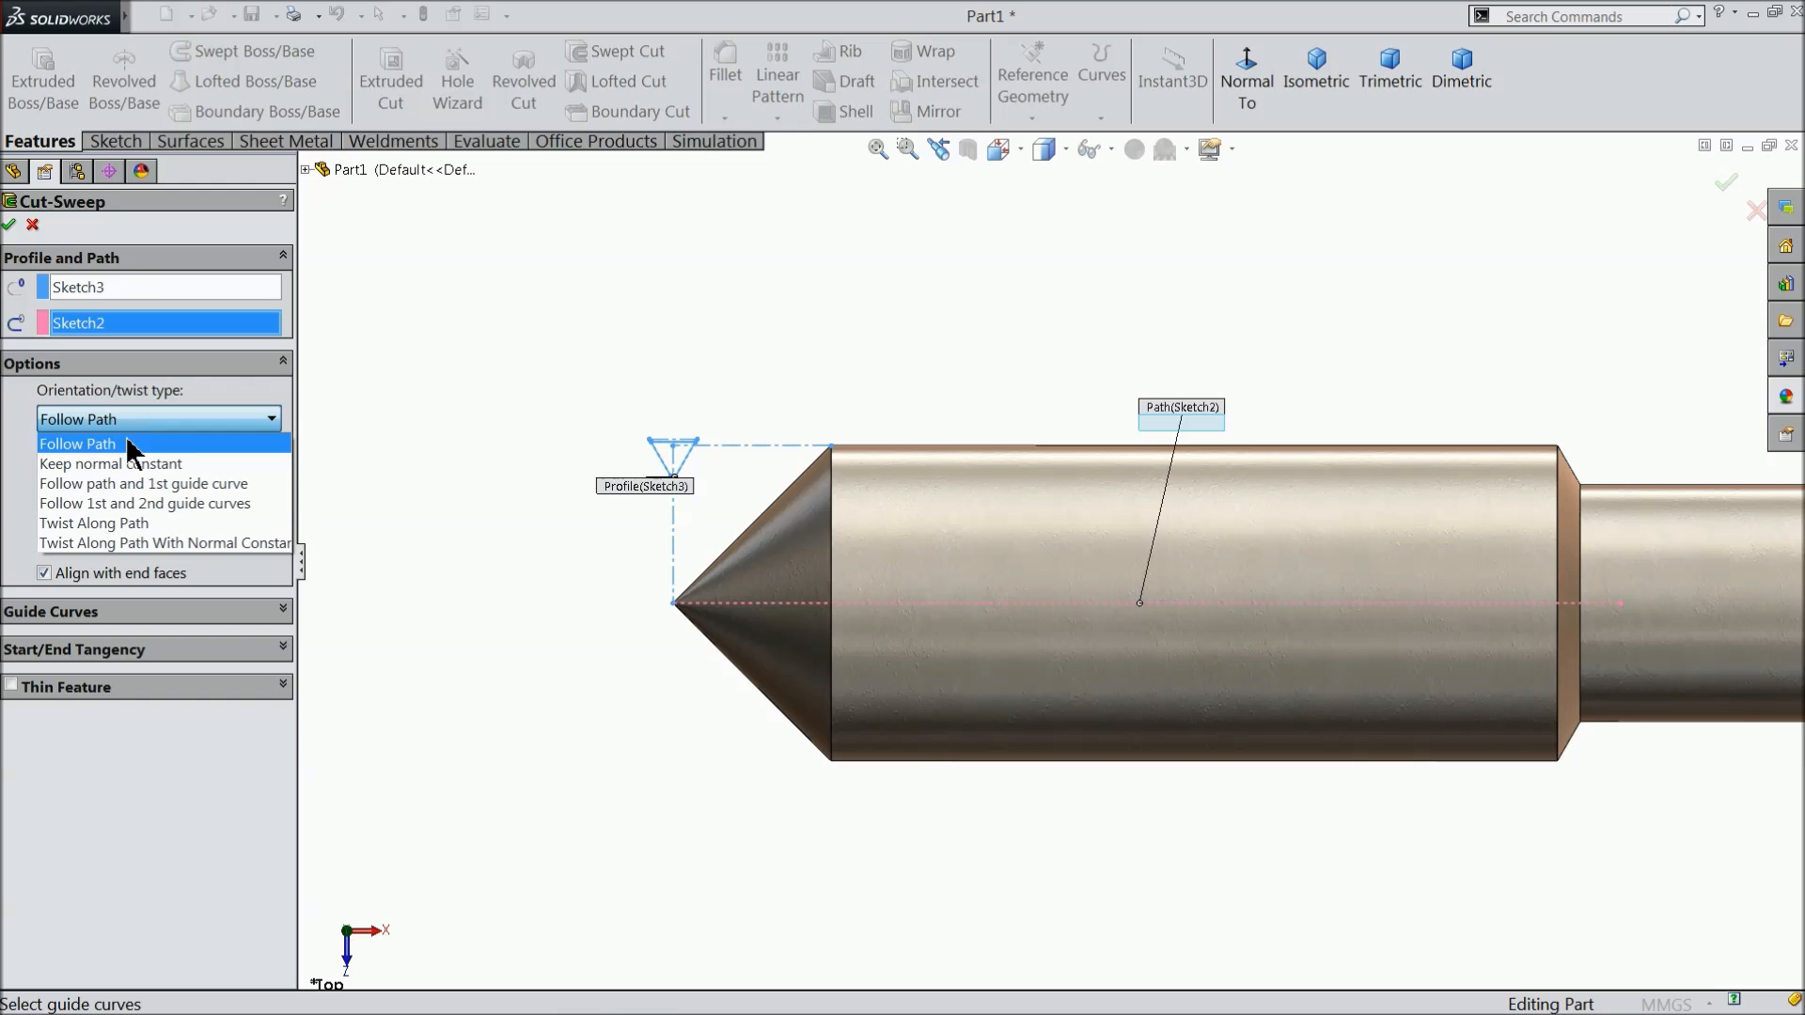
pyautogui.click(122, 522)
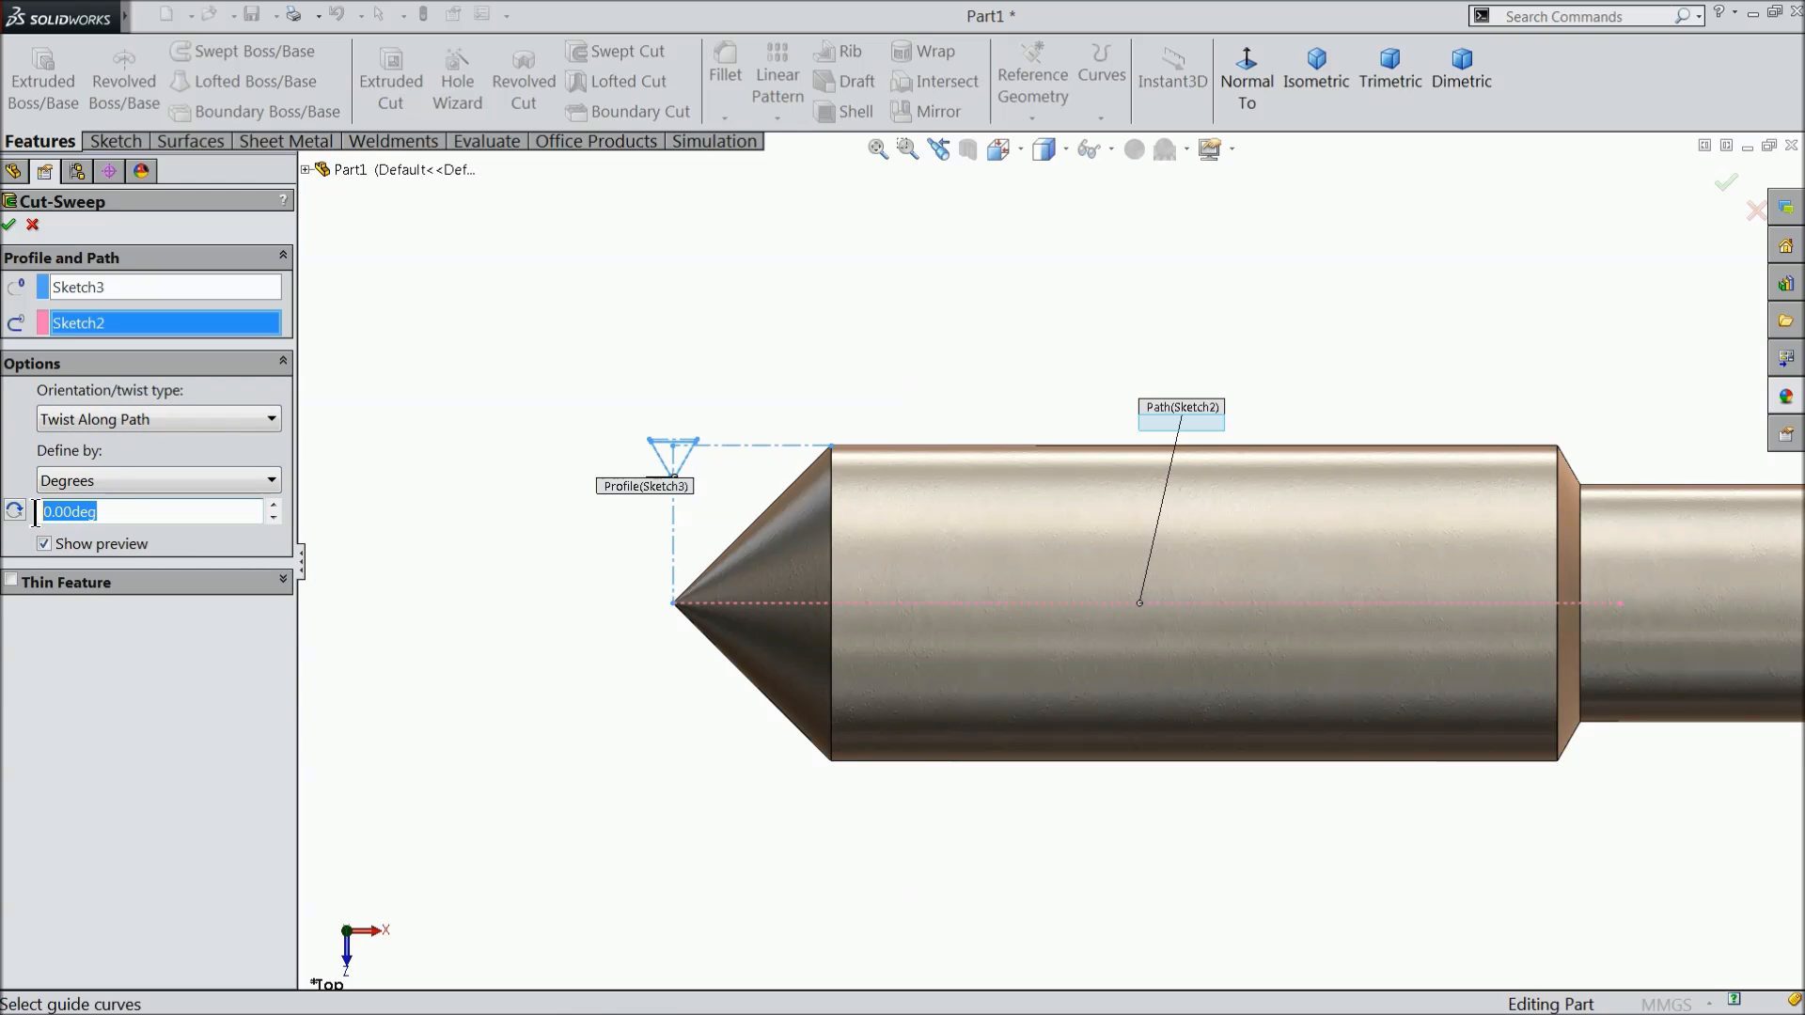
pyautogui.click(83, 484)
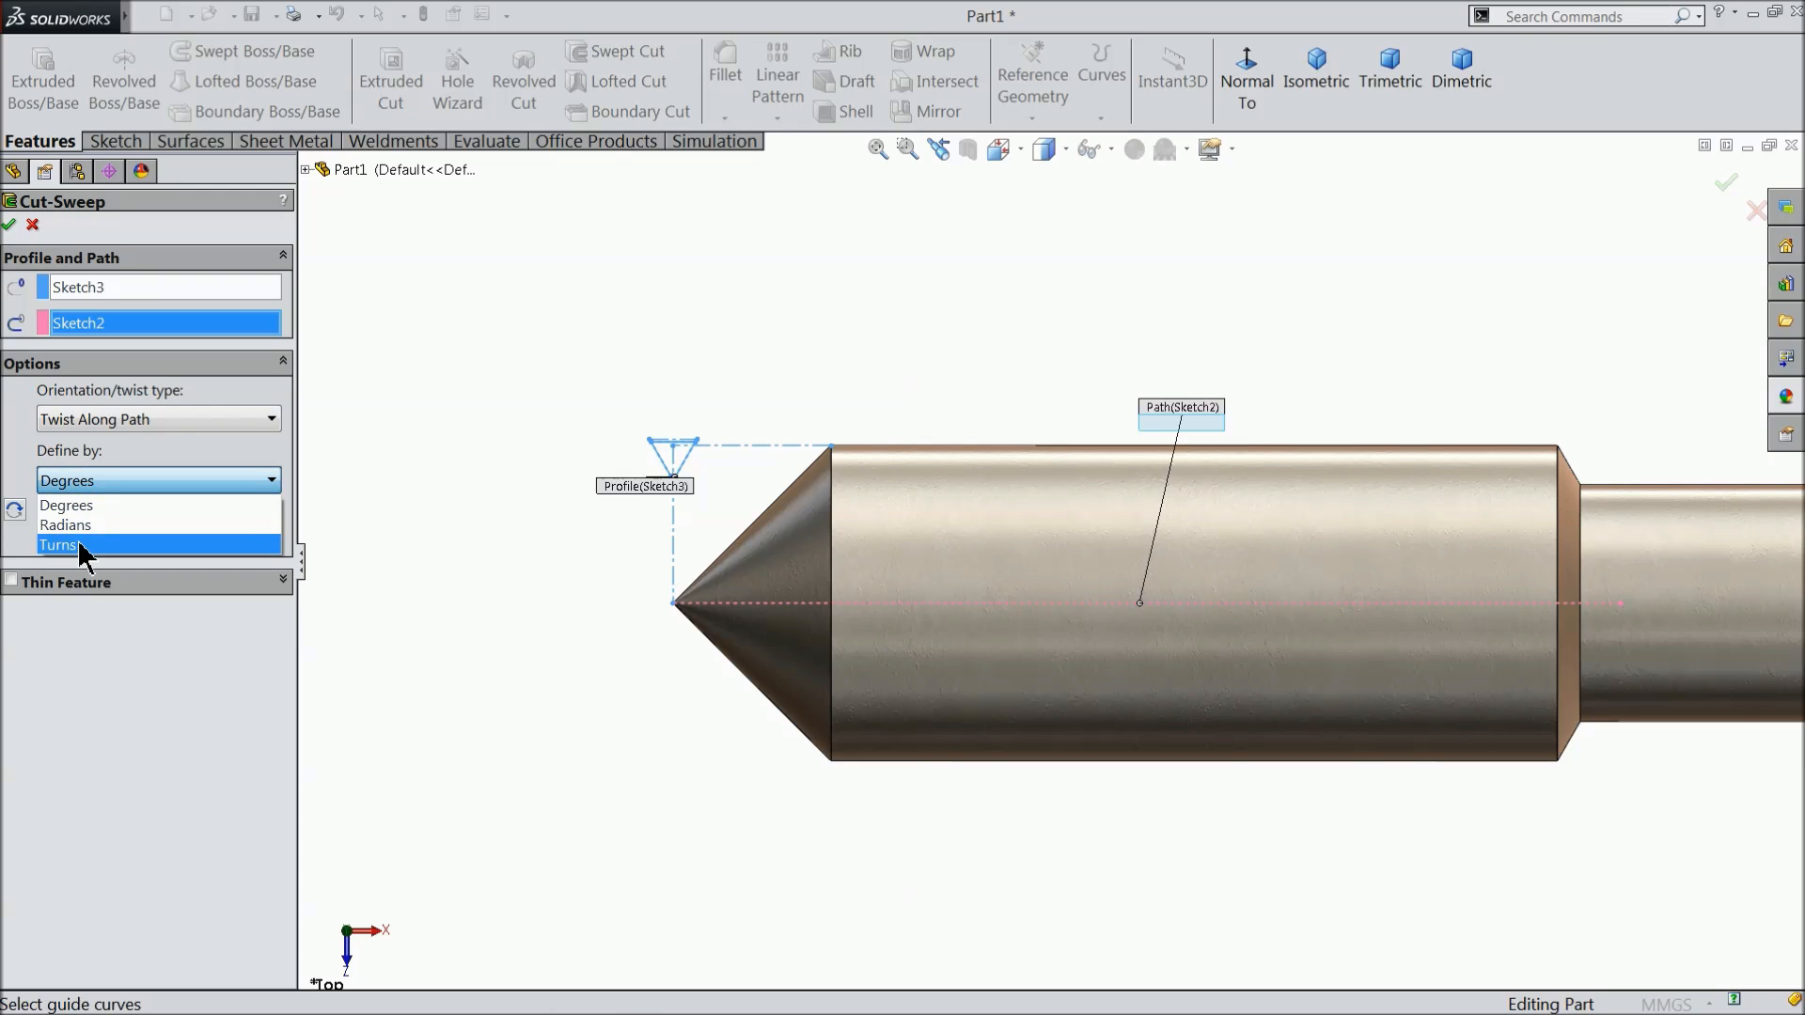
pyautogui.click(86, 554)
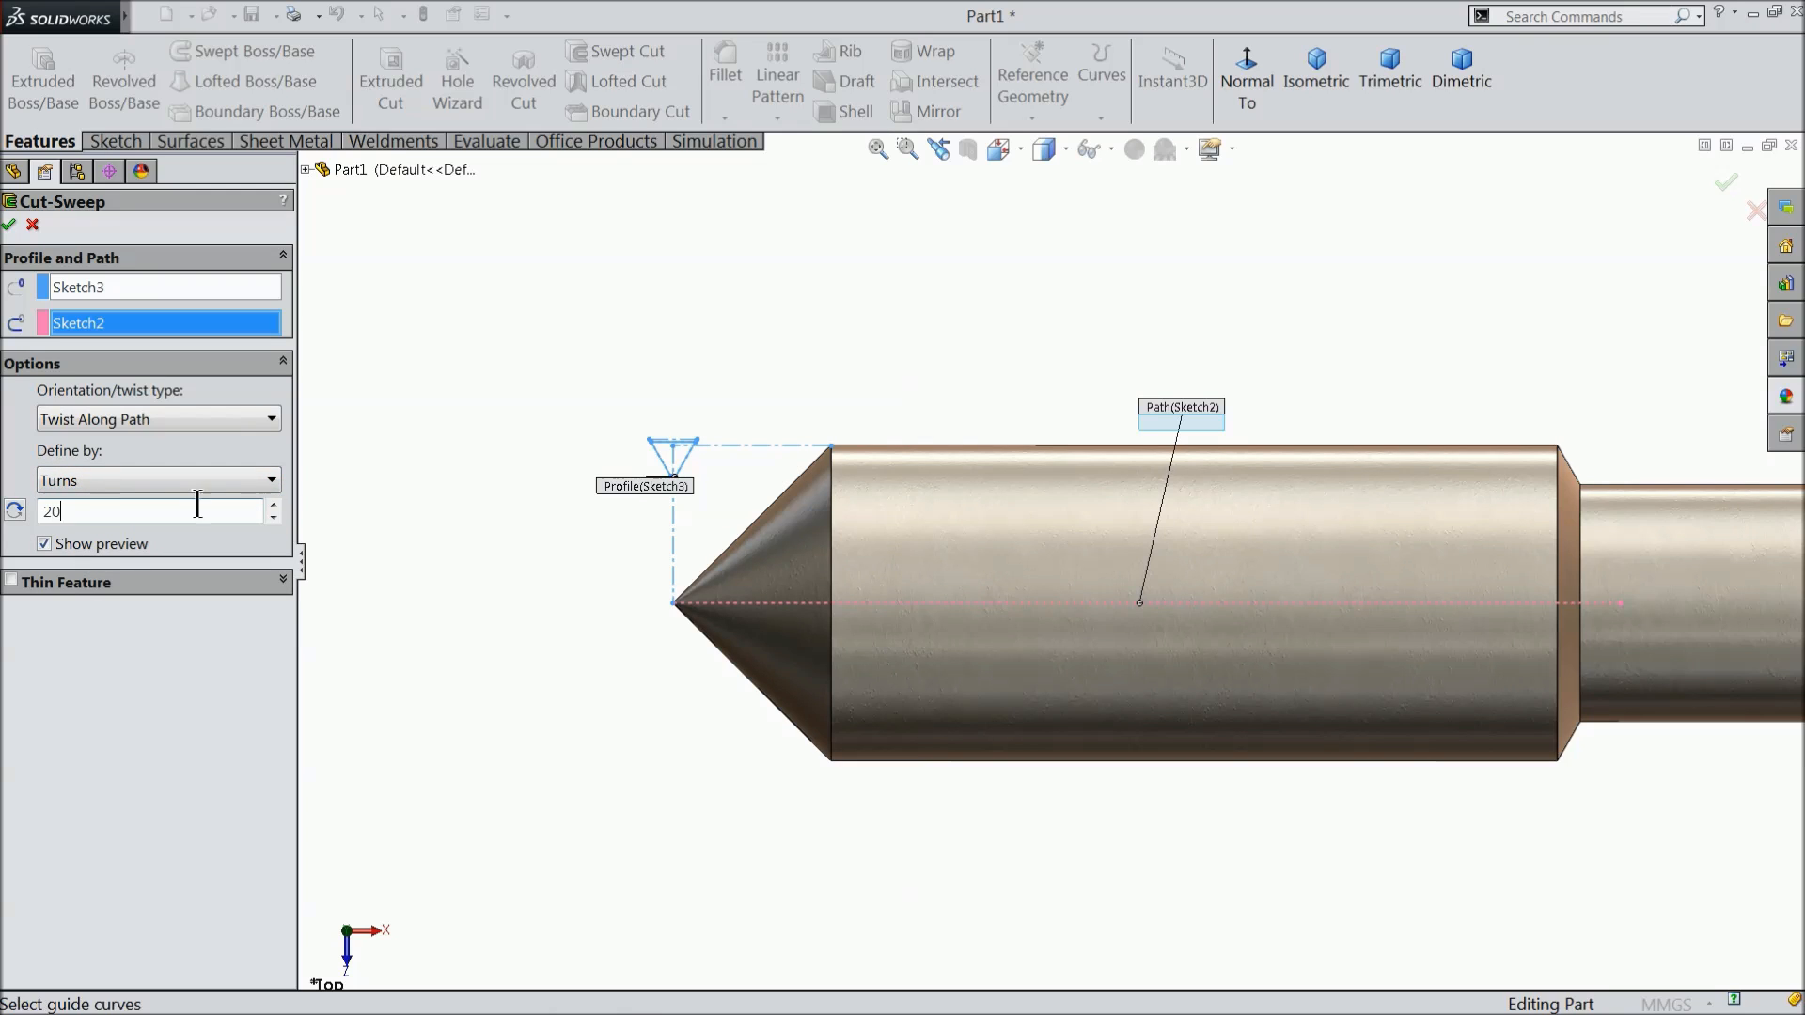
pyautogui.scroll(-3, 1107, 604)
pyautogui.scroll(3, 1329, 591)
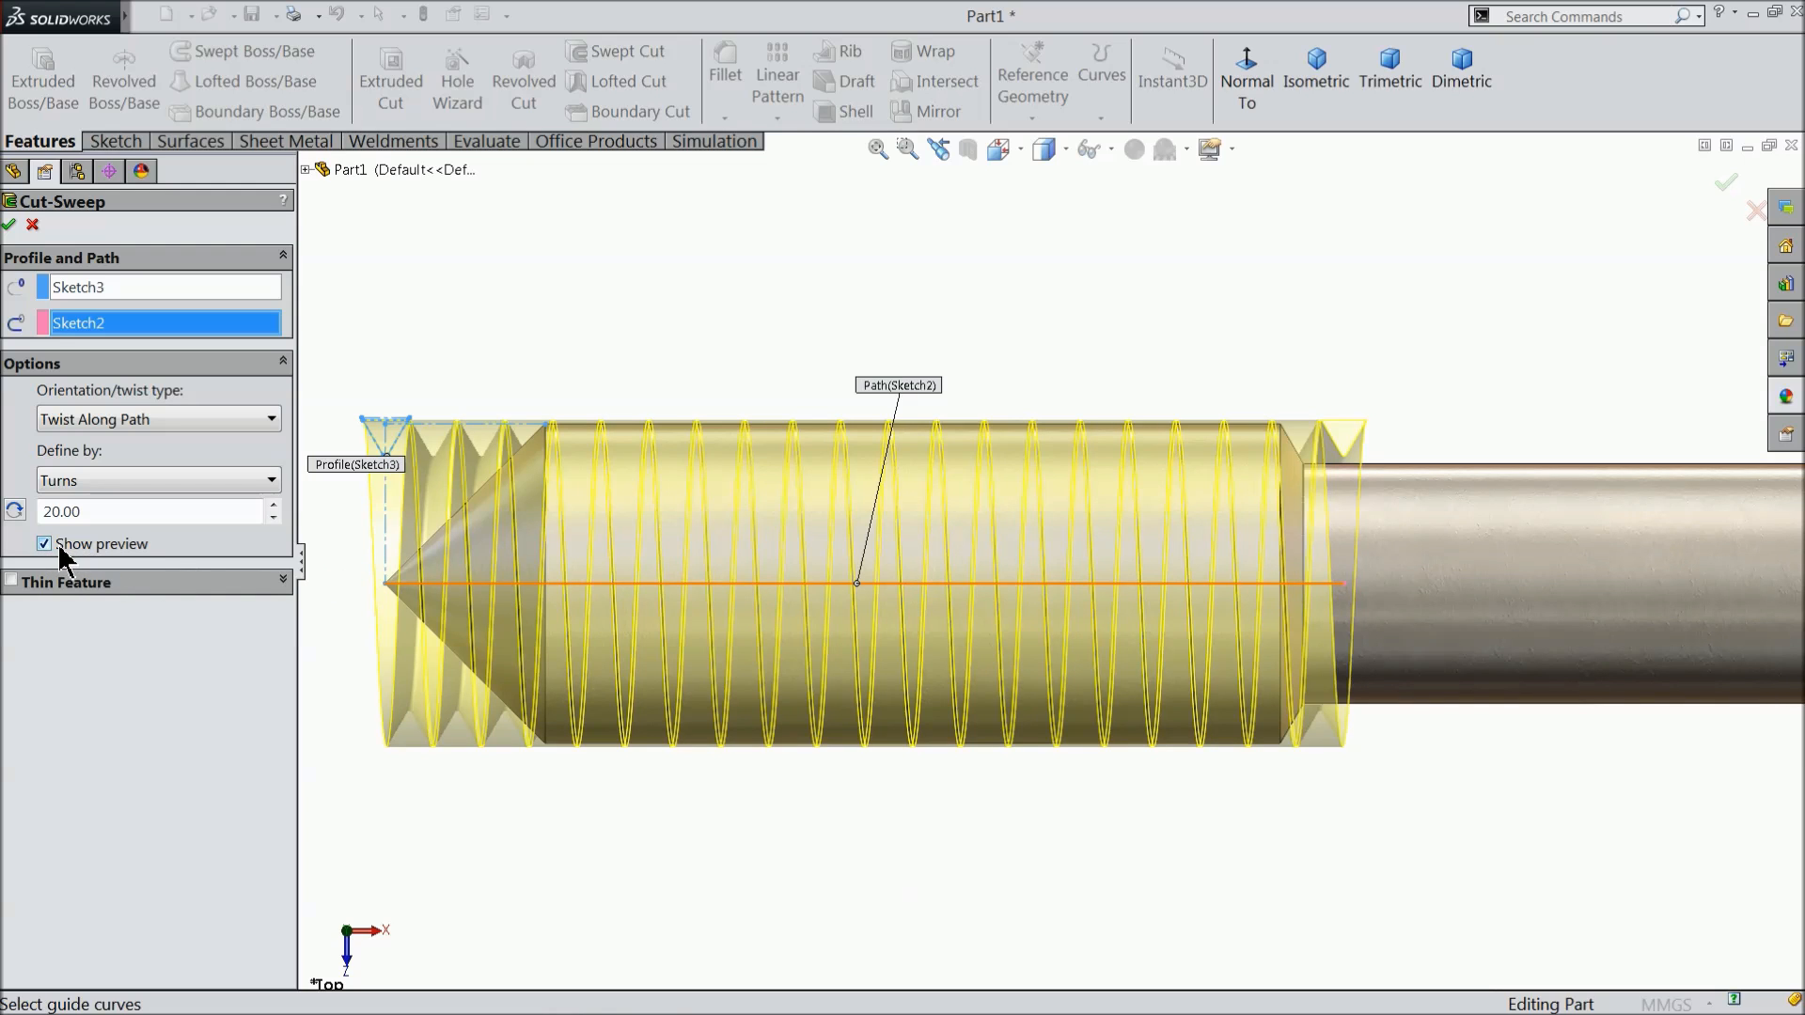
pyautogui.moveTo(736, 602); pyautogui.dragTo(867, 634, button='middle')
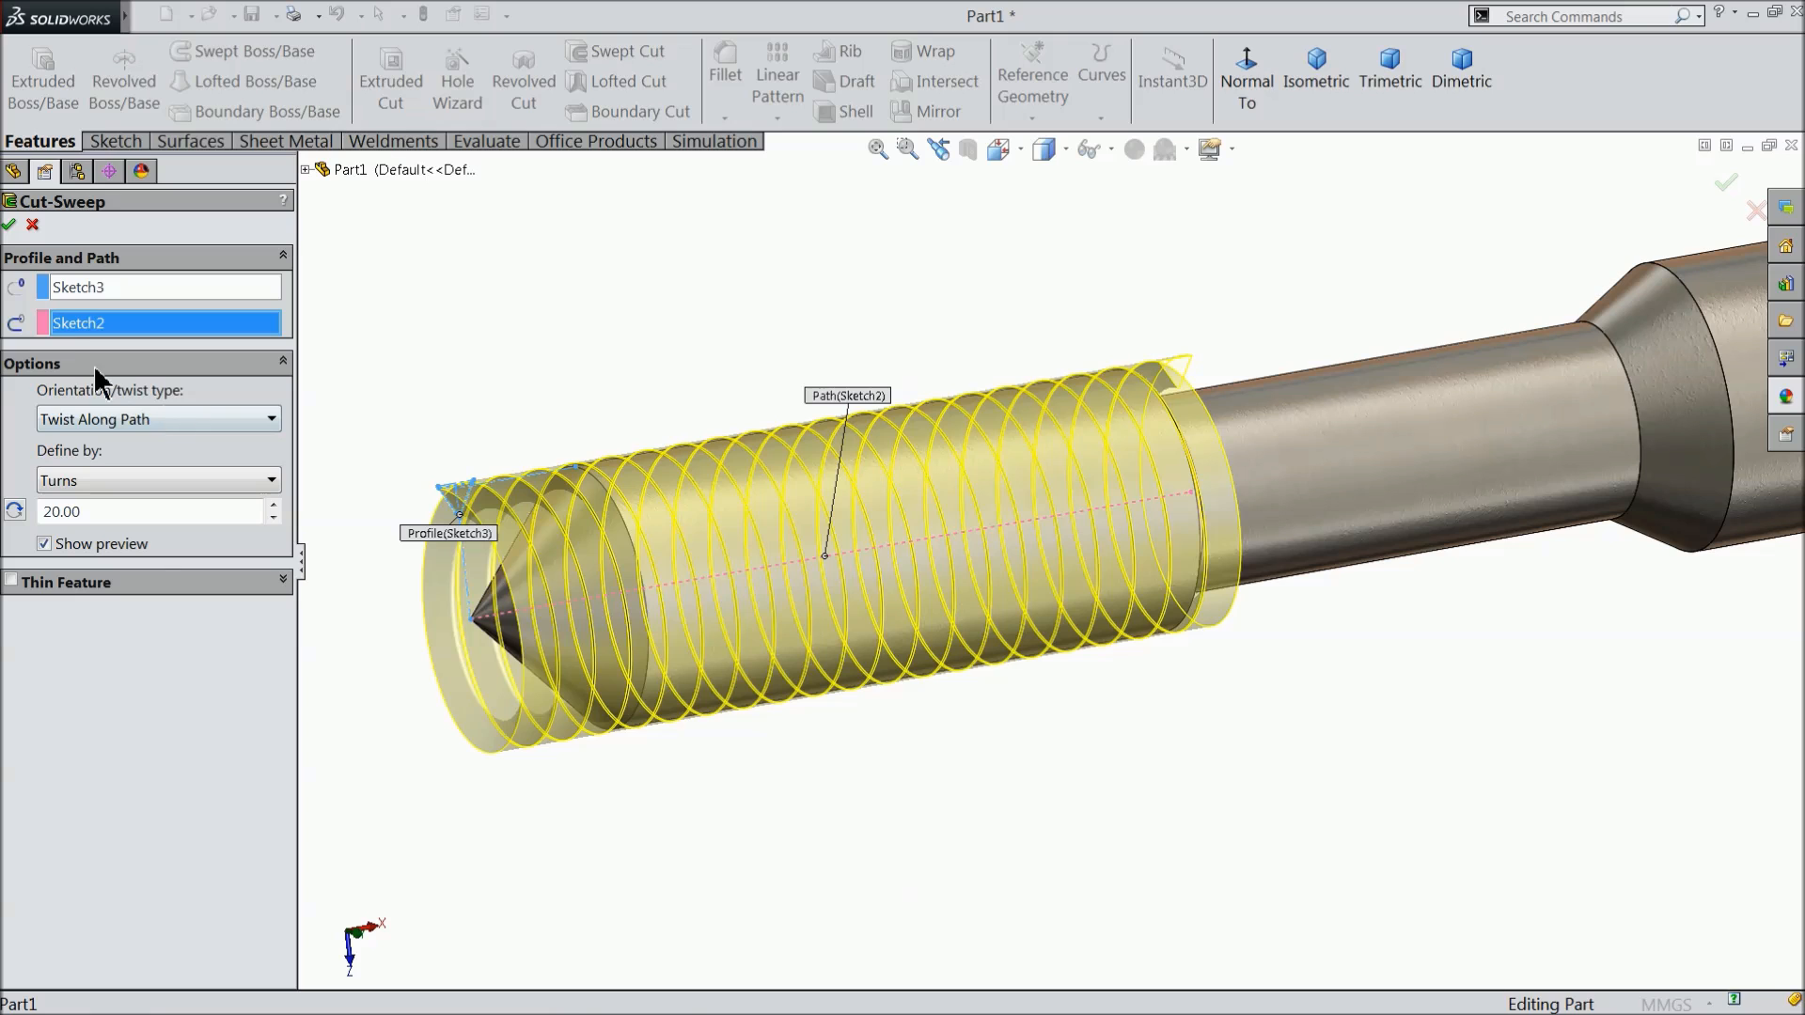
pyautogui.click(11, 225)
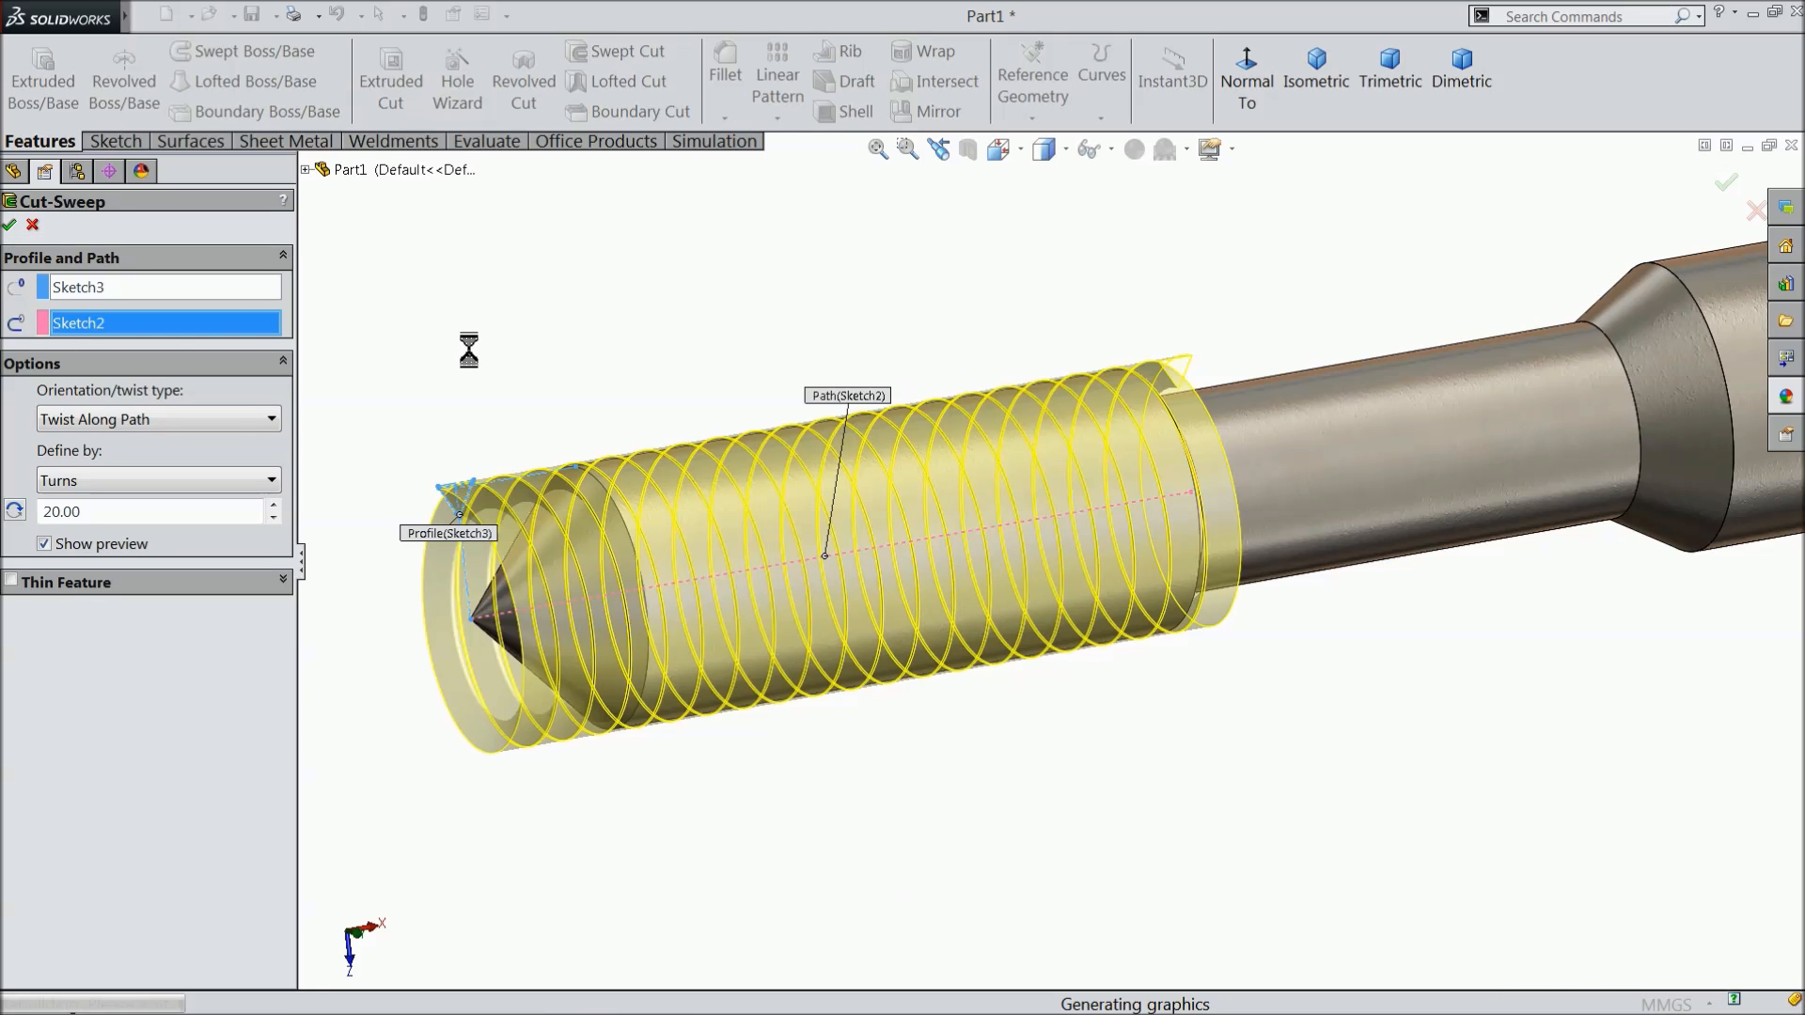
# Examine the cut thread at the pin's pointed end and the whole pin from different angles.
pyautogui.click(549, 357)
pyautogui.moveTo(561, 386)
pyautogui.mouseDown(button='middle')
pyautogui.moveTo(487, 391)
pyautogui.moveTo(495, 372)
pyautogui.mouseUp(button='middle')
pyautogui.moveTo(684, 404); pyautogui.dragTo(762, 433, button='middle')
pyautogui.scroll(-3, 776, 527)
pyautogui.moveTo(776, 526)
pyautogui.mouseDown(button='middle')
pyautogui.moveTo(689, 513)
pyautogui.moveTo(685, 457)
pyautogui.moveTo(683, 484)
pyautogui.moveTo(790, 480)
pyautogui.moveTo(766, 483)
pyautogui.moveTo(781, 498)
pyautogui.mouseUp(button='middle')
pyautogui.scroll(5, 636, 490)
pyautogui.scroll(2, 906, 555)
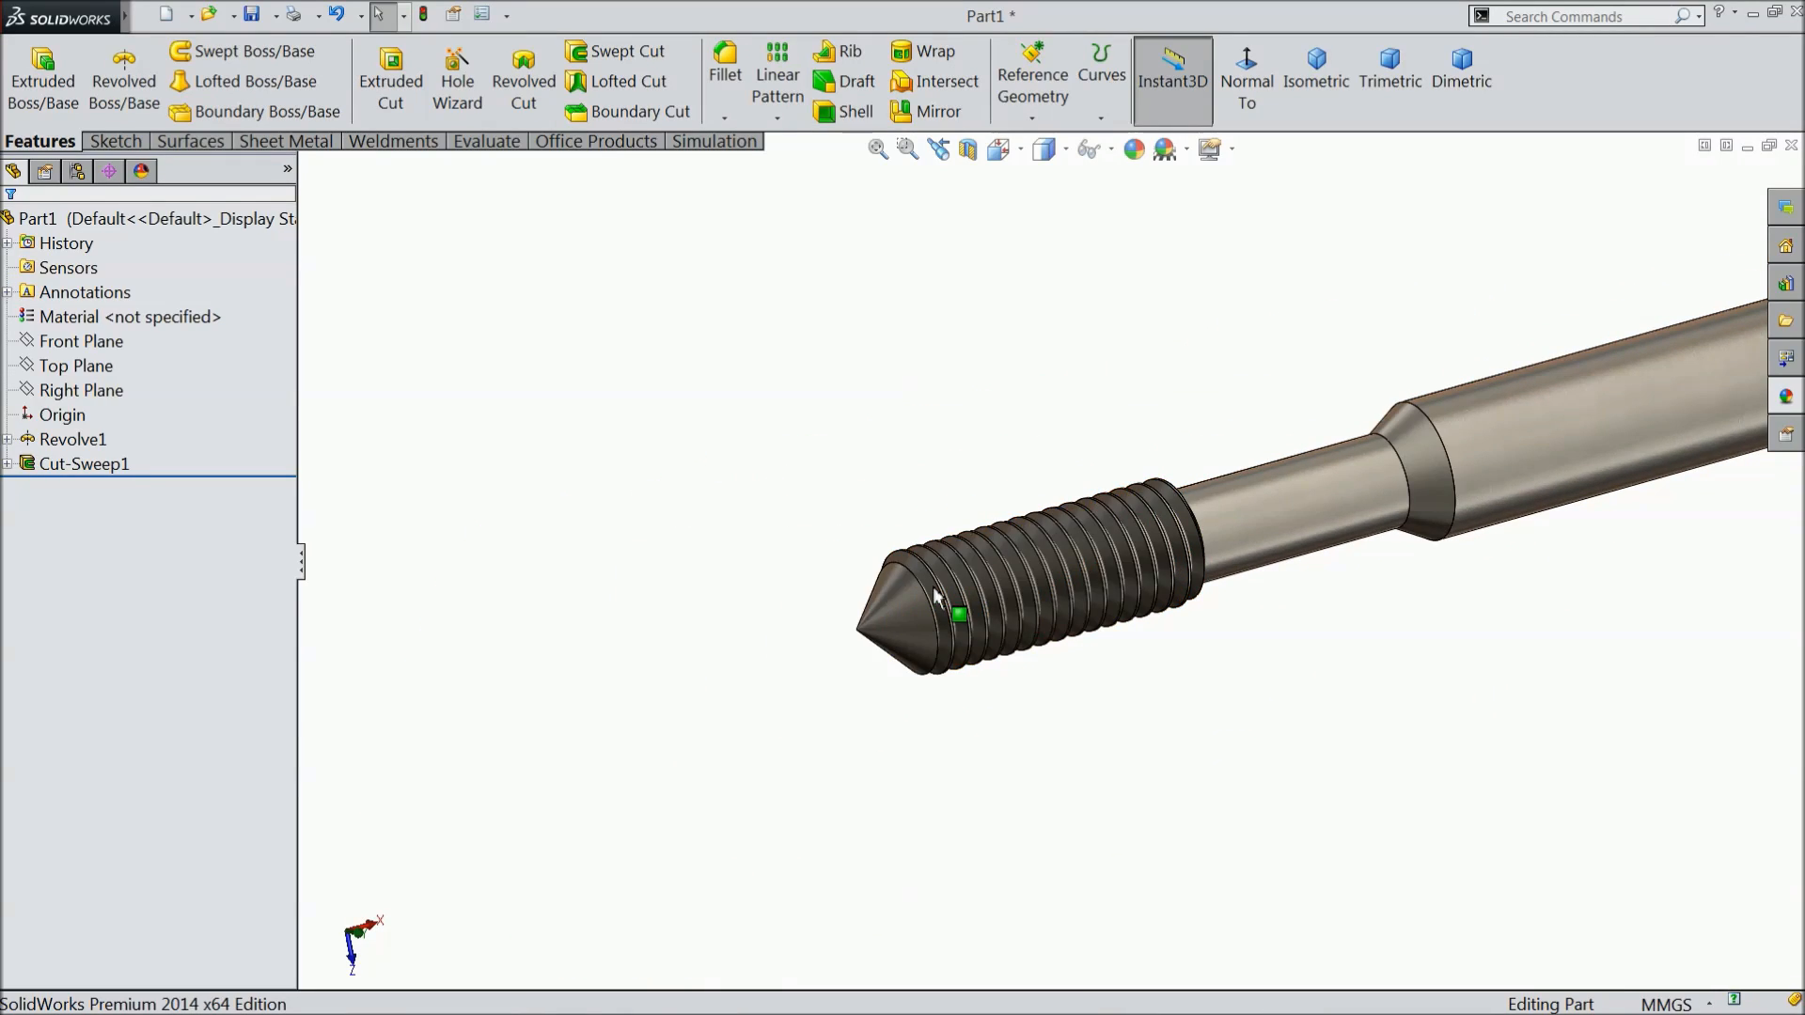
pyautogui.scroll(2, 959, 606)
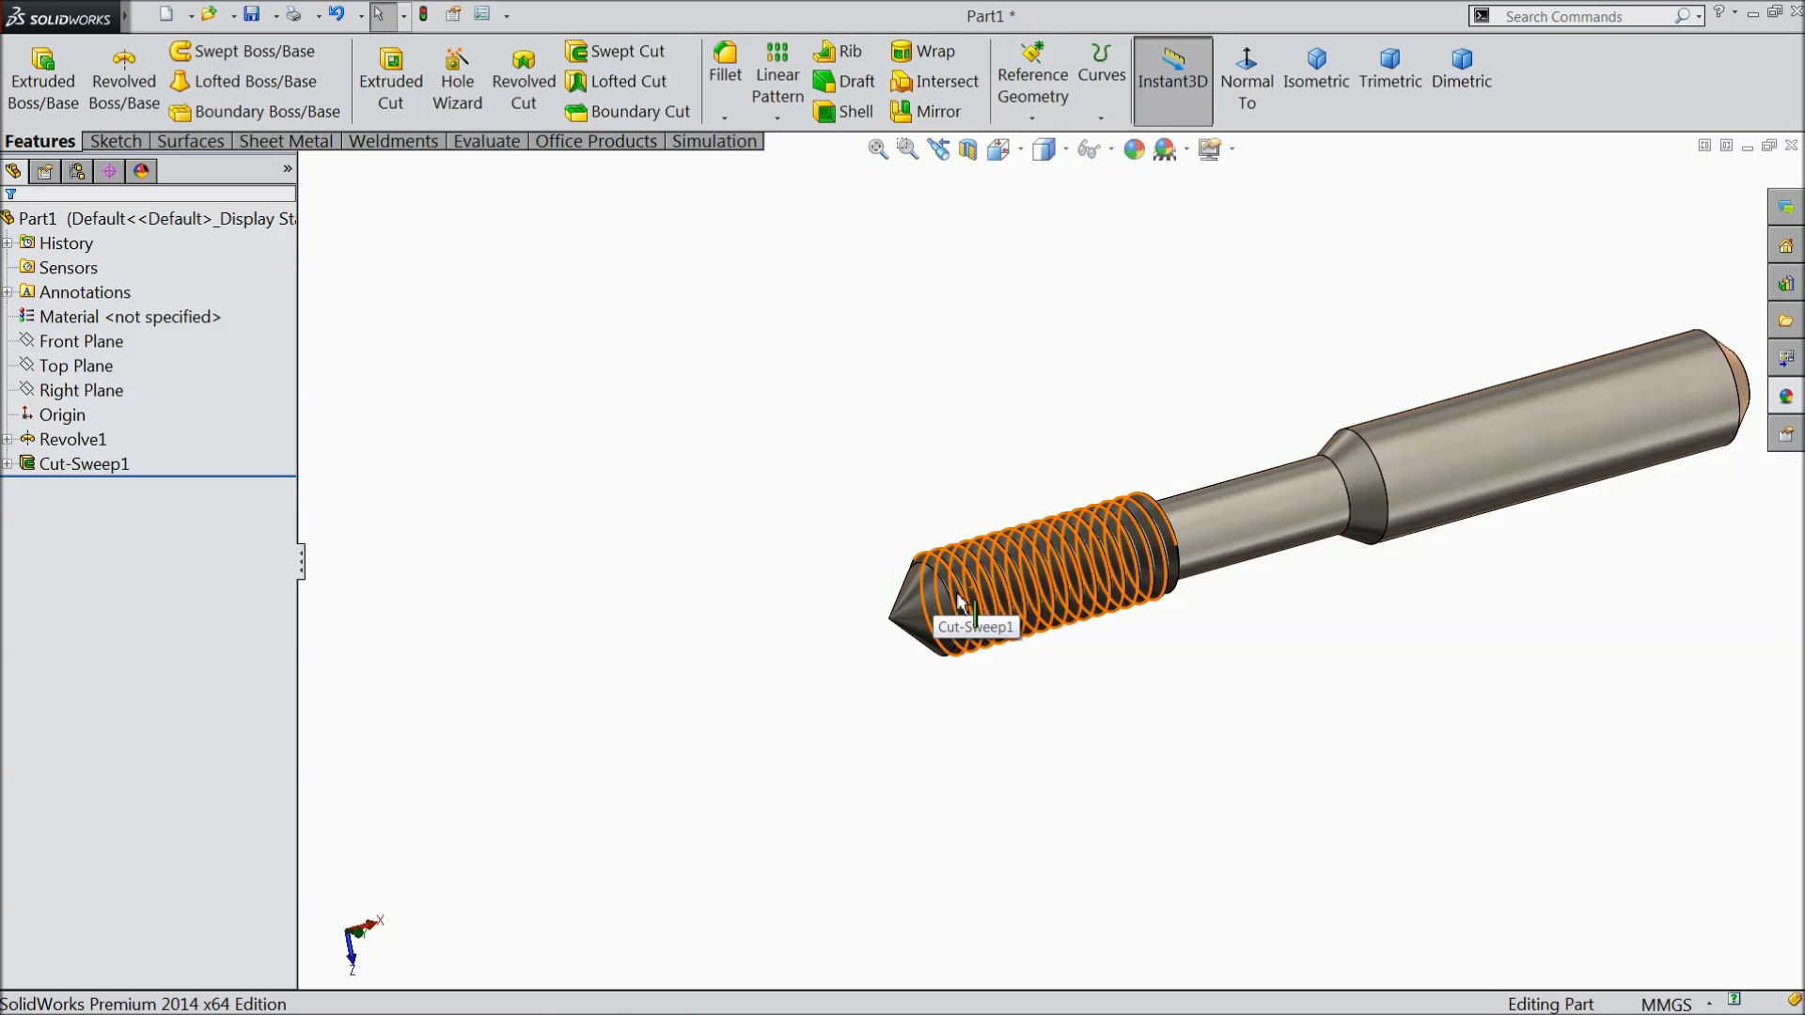
pyautogui.scroll(2, 1034, 583)
pyautogui.scroll(-3, 1459, 476)
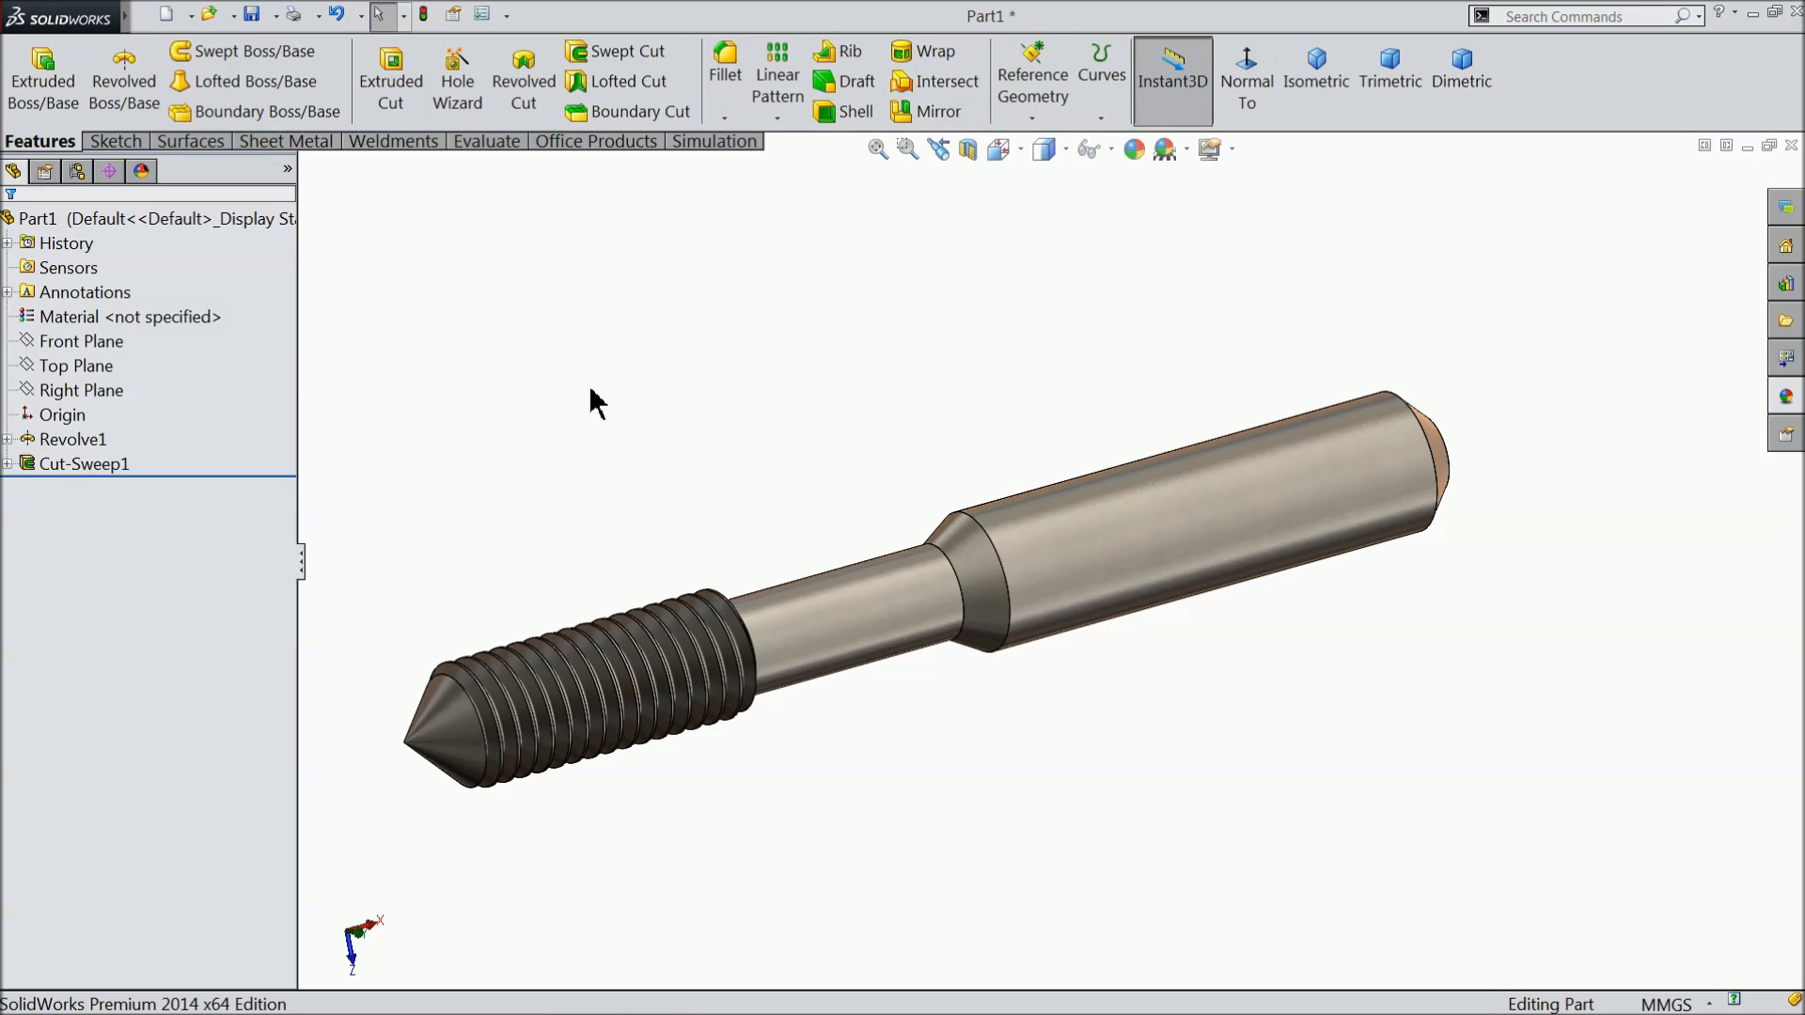
# Start a sketch on the Top Plane and draw a corner rectangle about 7.7 by 2.2 mm just above the pin's chamfered end.
pyautogui.click(80, 366)
pyautogui.click(94, 348)
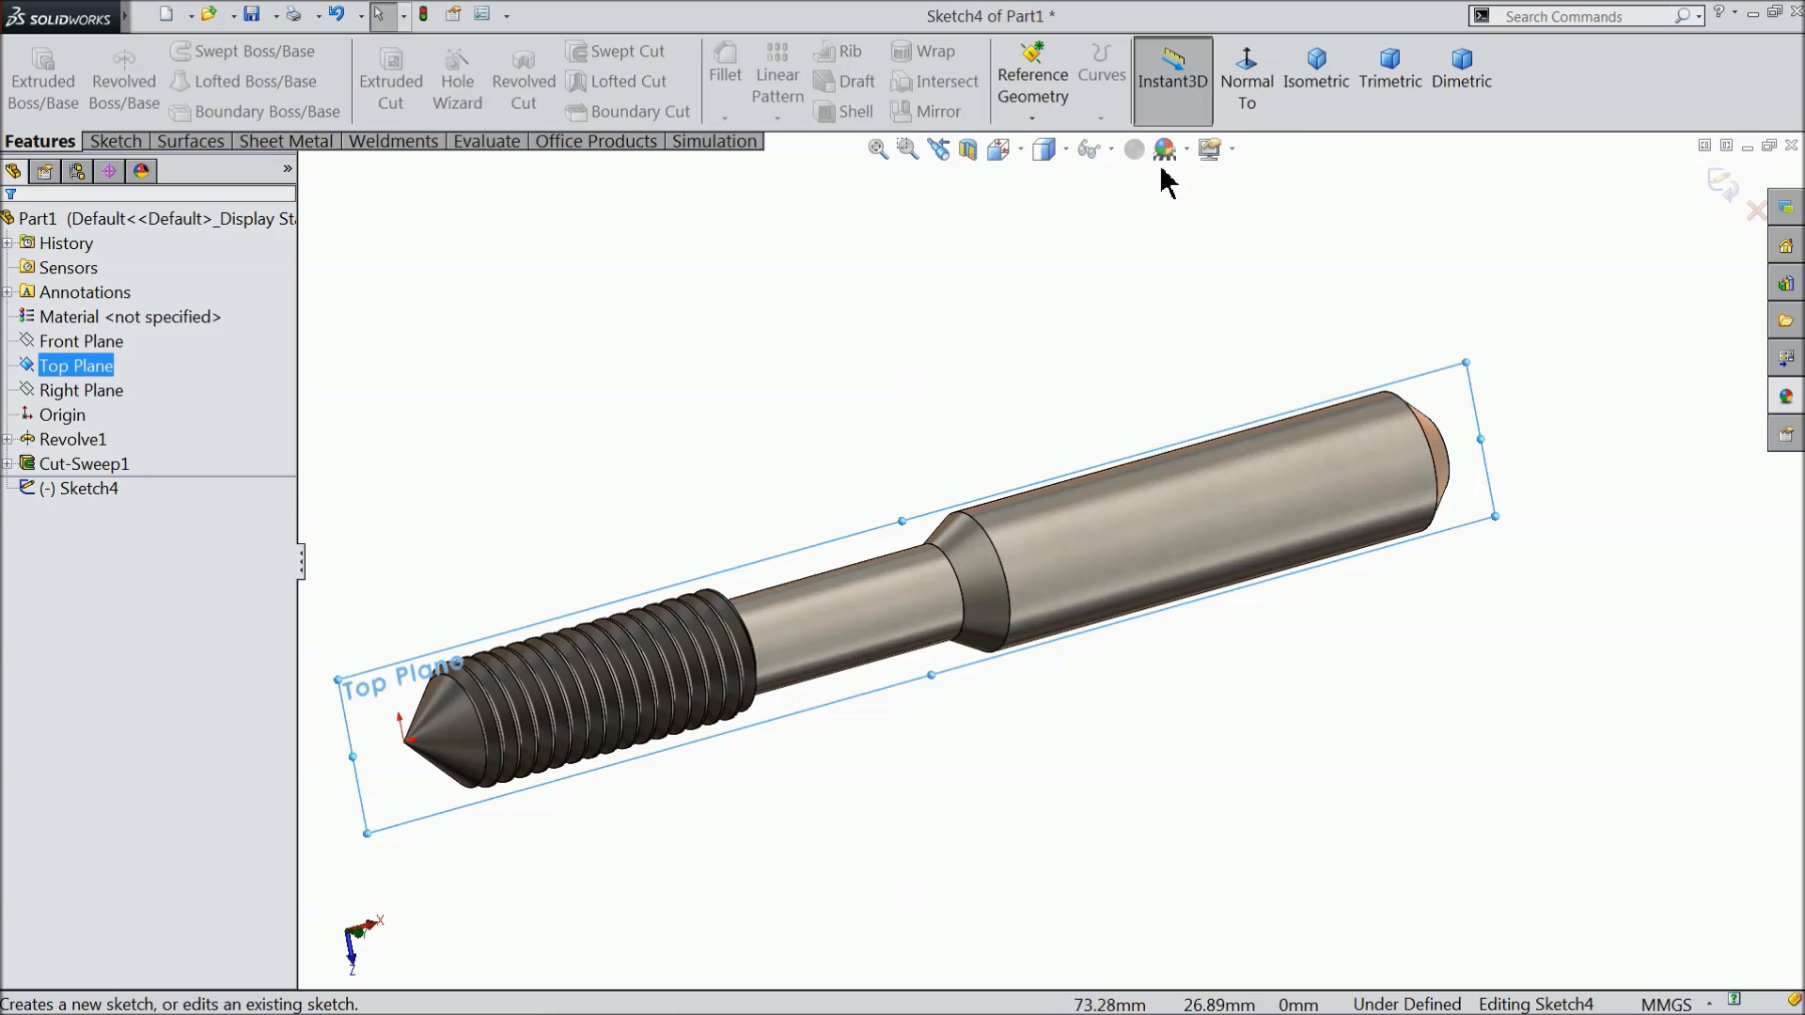
pyautogui.click(1246, 80)
pyautogui.scroll(-5, 1231, 564)
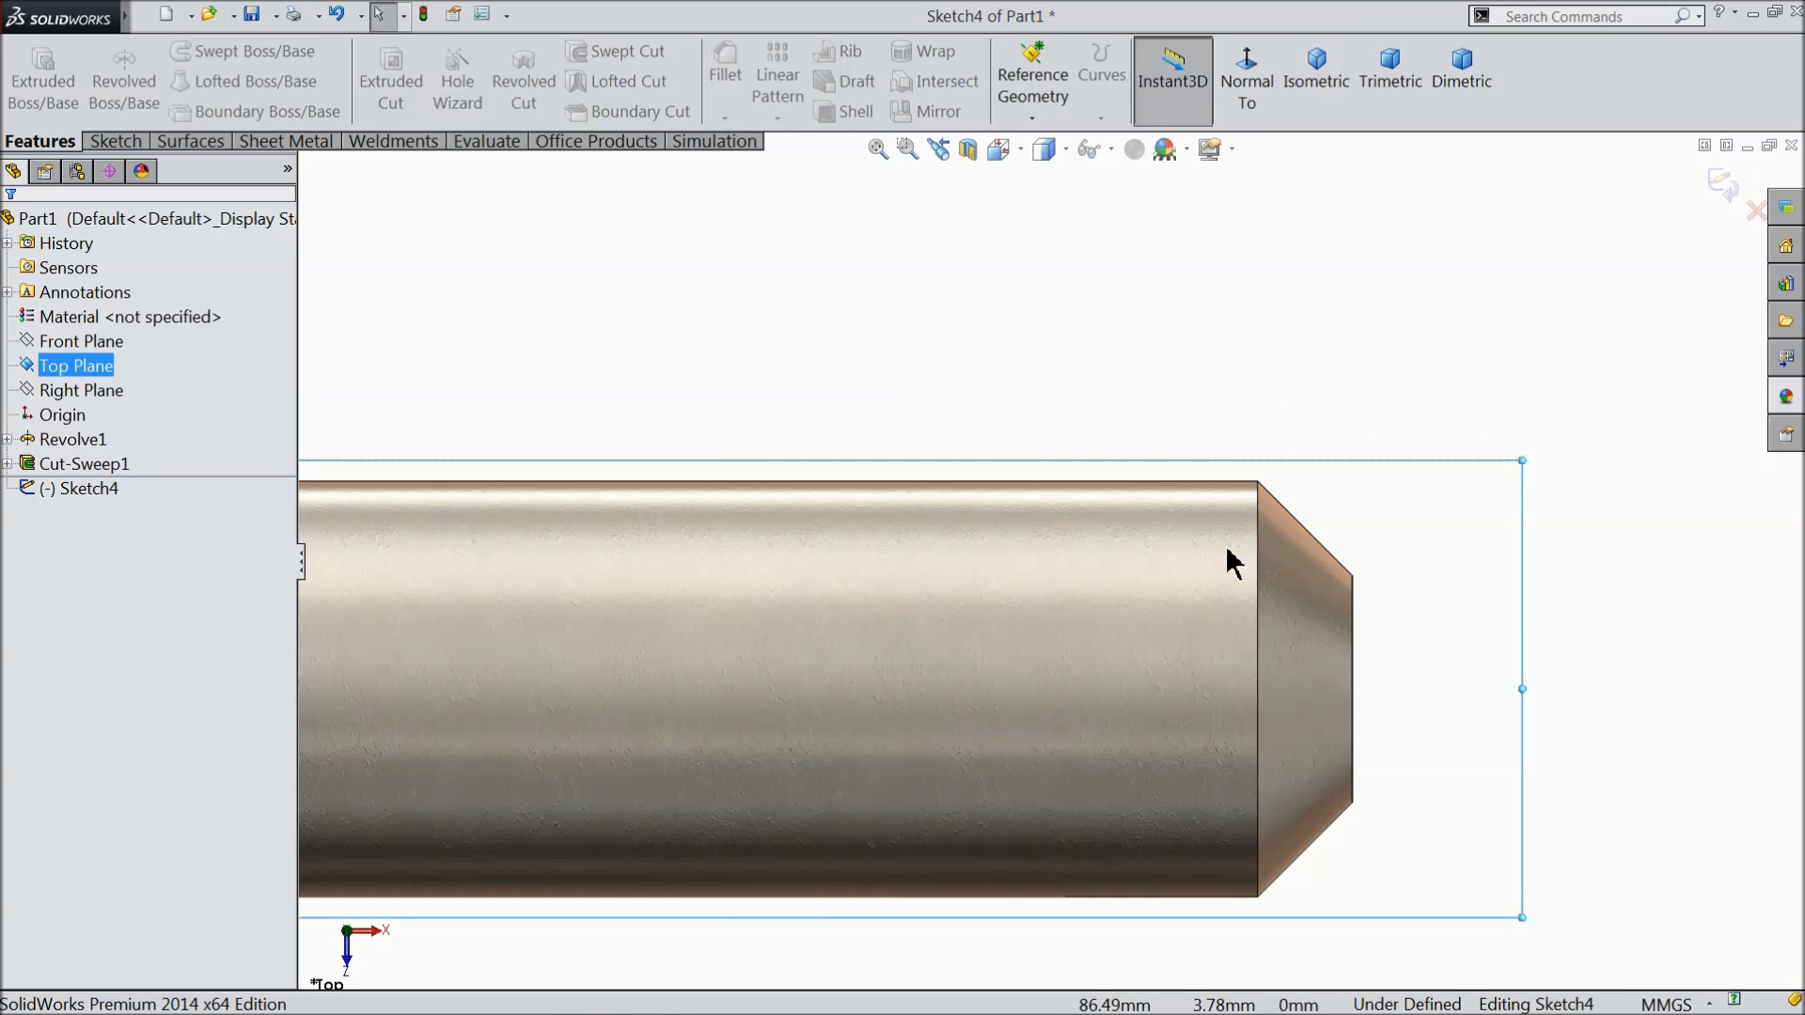
pyautogui.click(113, 142)
pyautogui.click(162, 83)
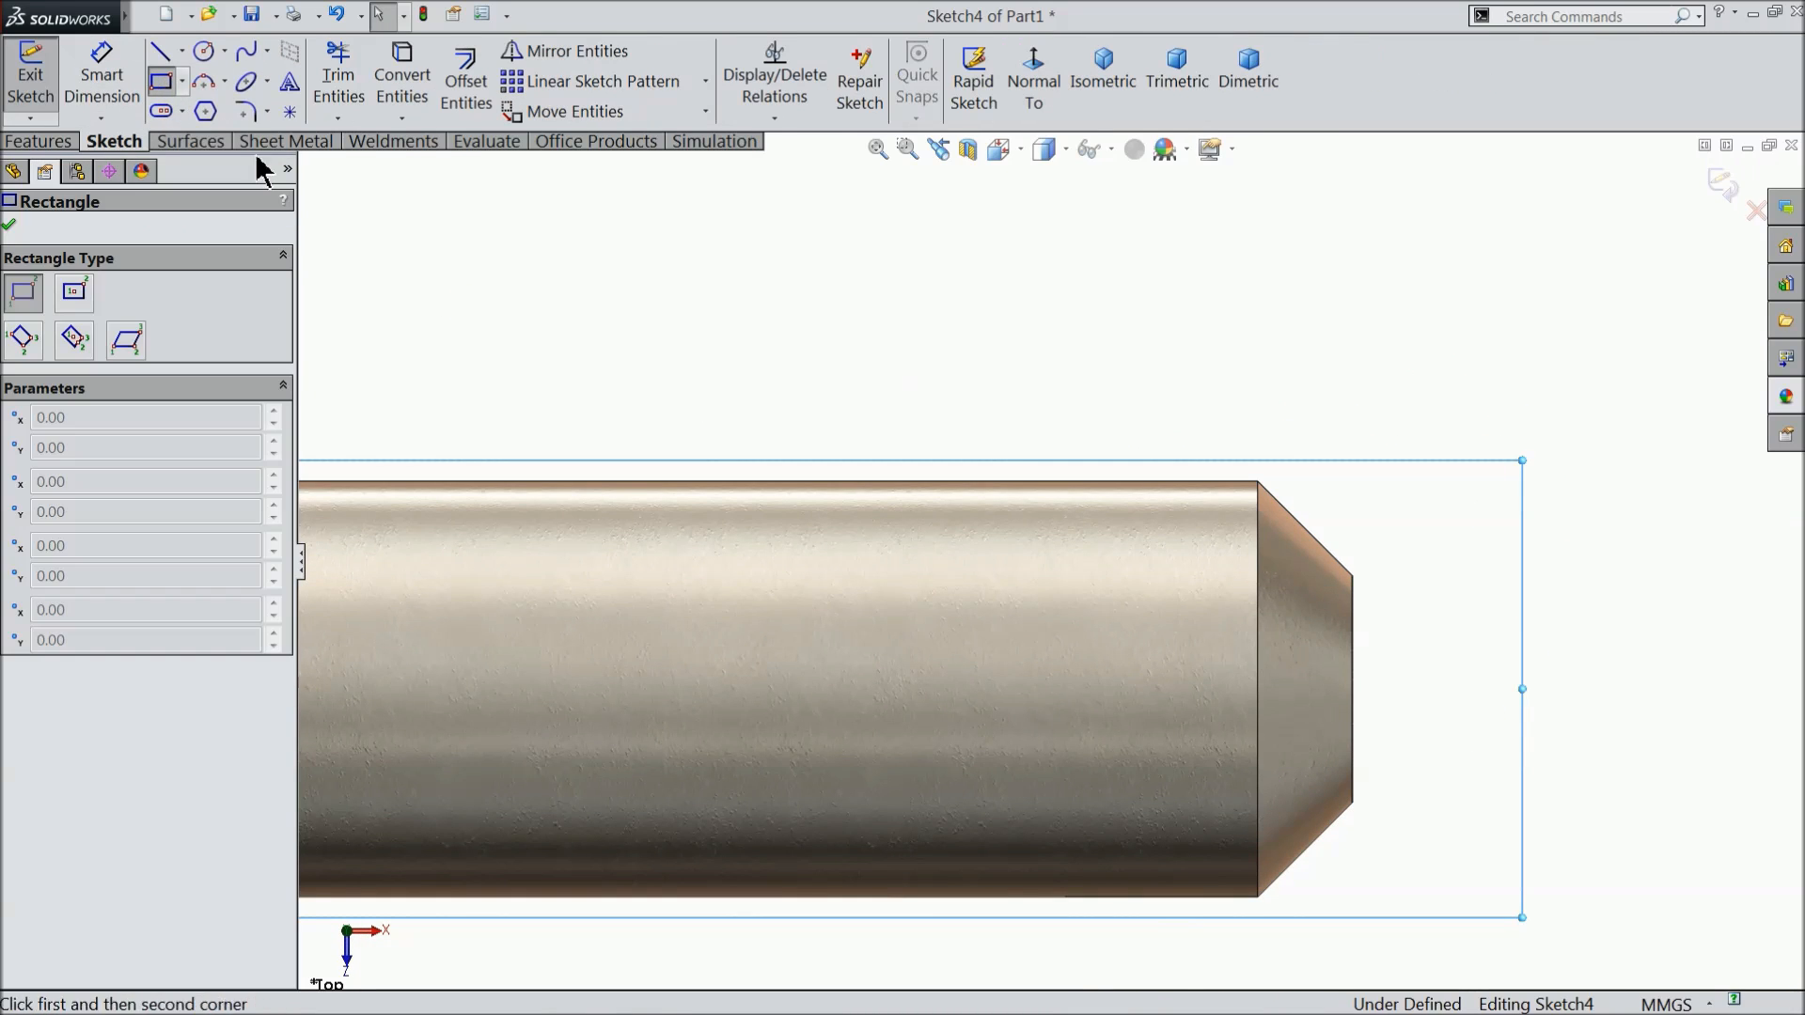
pyautogui.scroll(-3, 1208, 549)
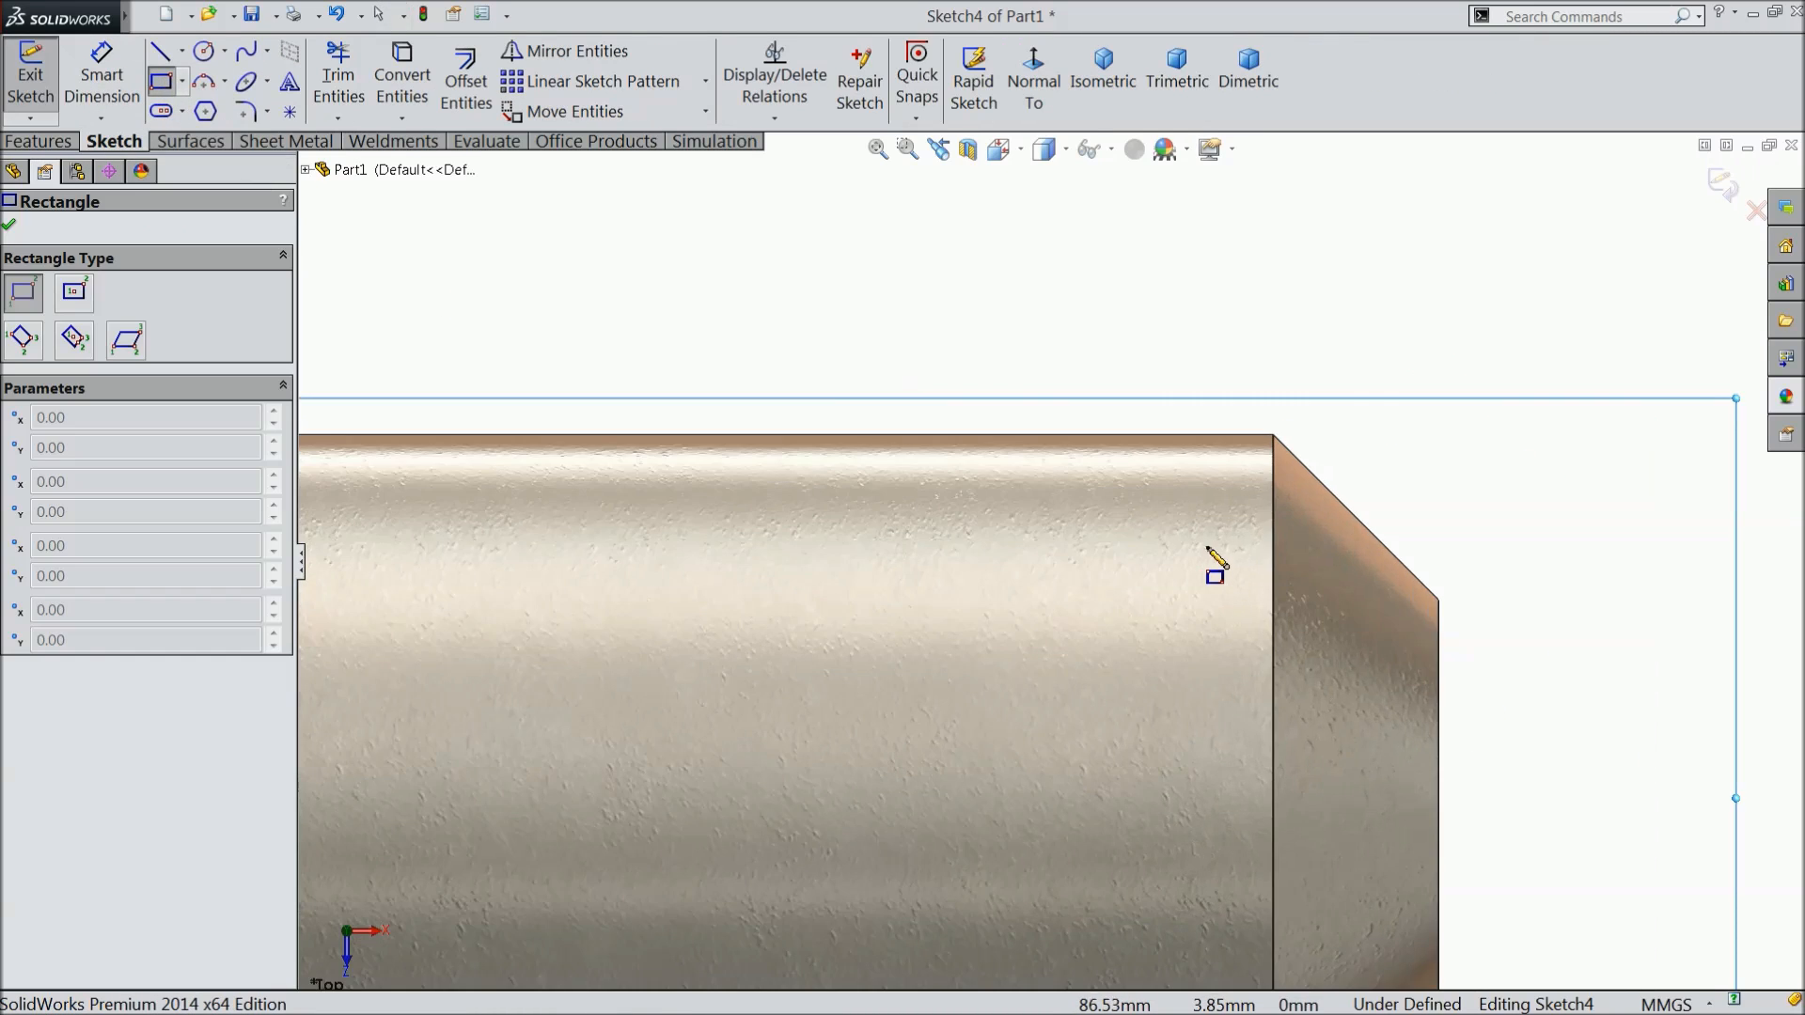
pyautogui.click(1438, 413)
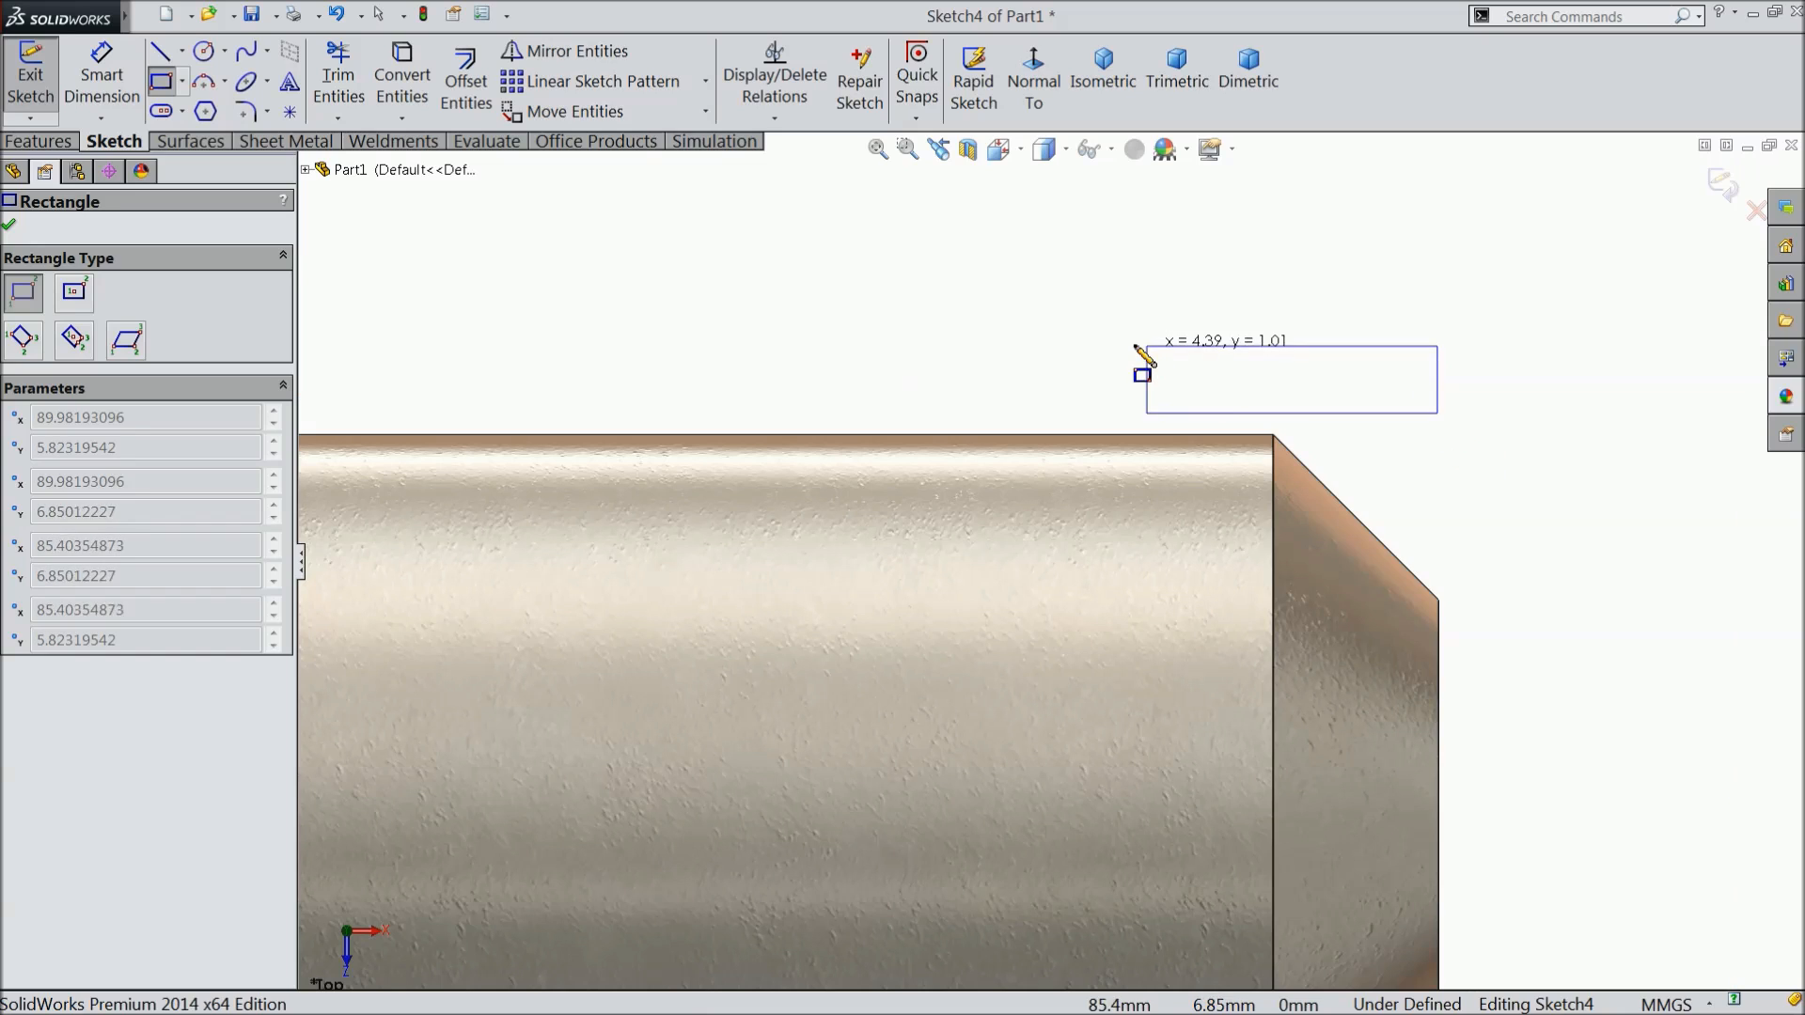
pyautogui.click(928, 271)
# Dimension the rectangle's upper edge and set its length to 13 mm.
pyautogui.click(105, 64)
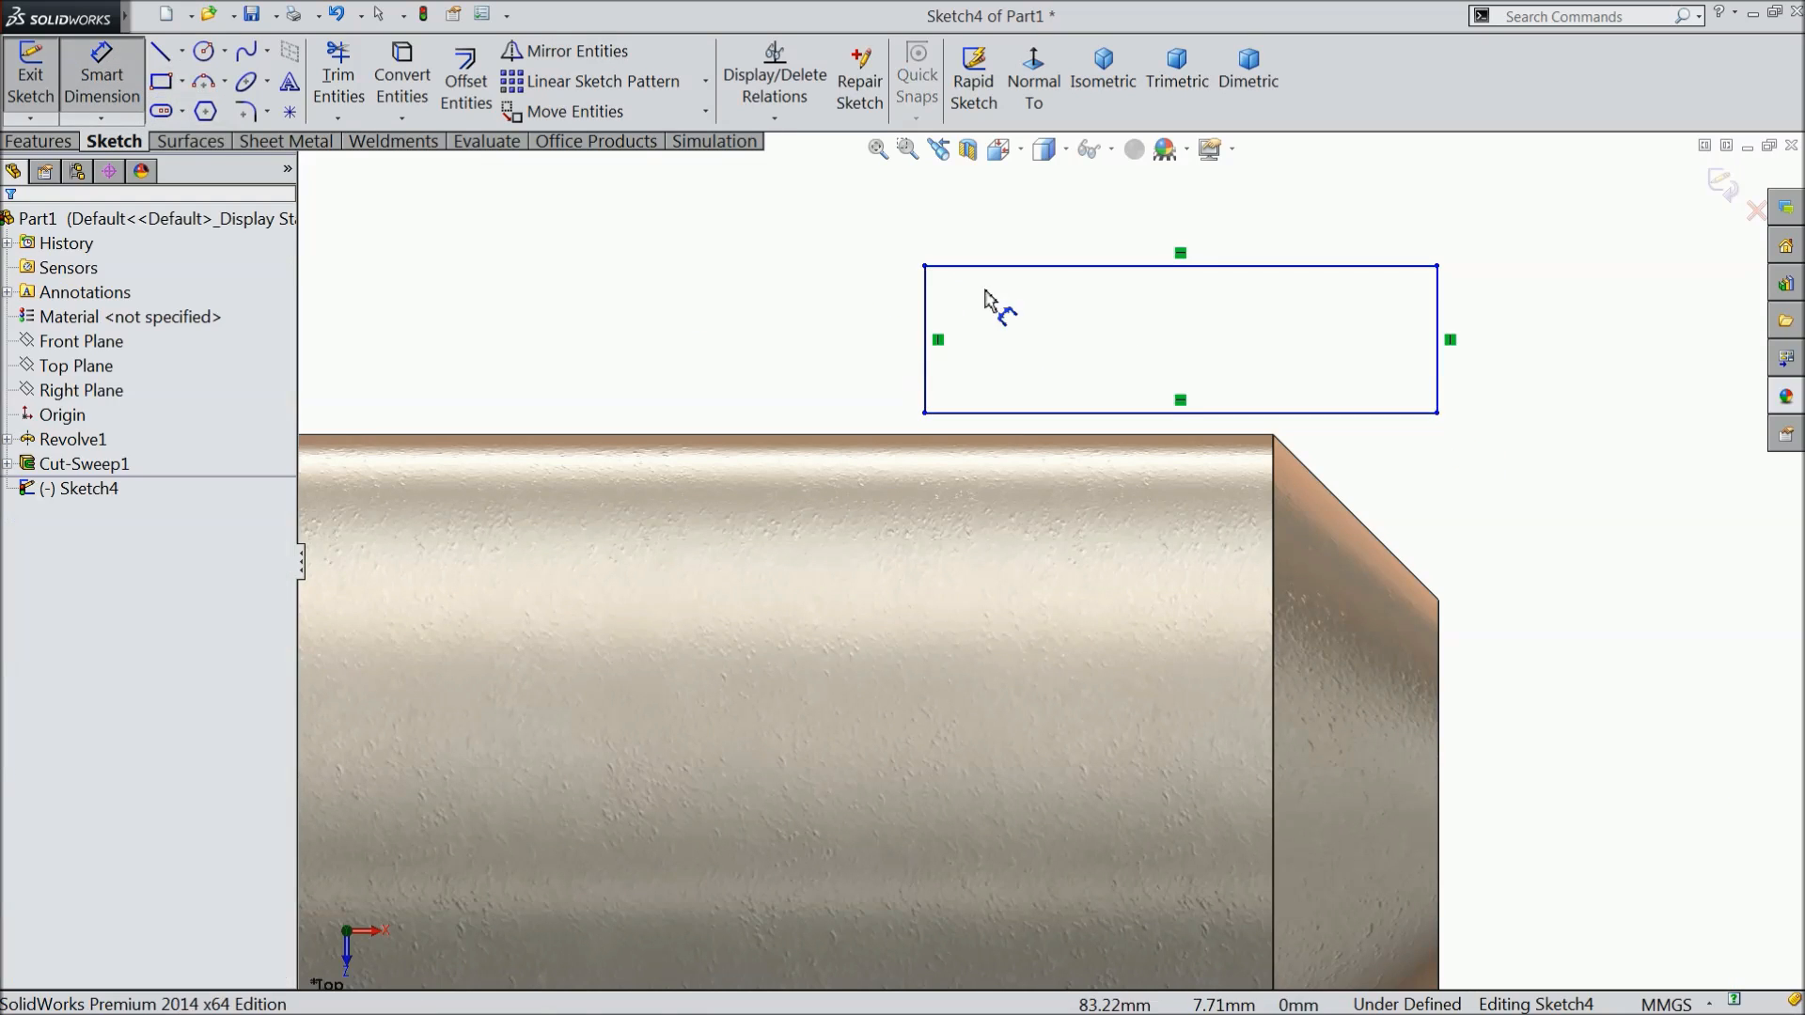
pyautogui.click(1090, 267)
pyautogui.click(1104, 227)
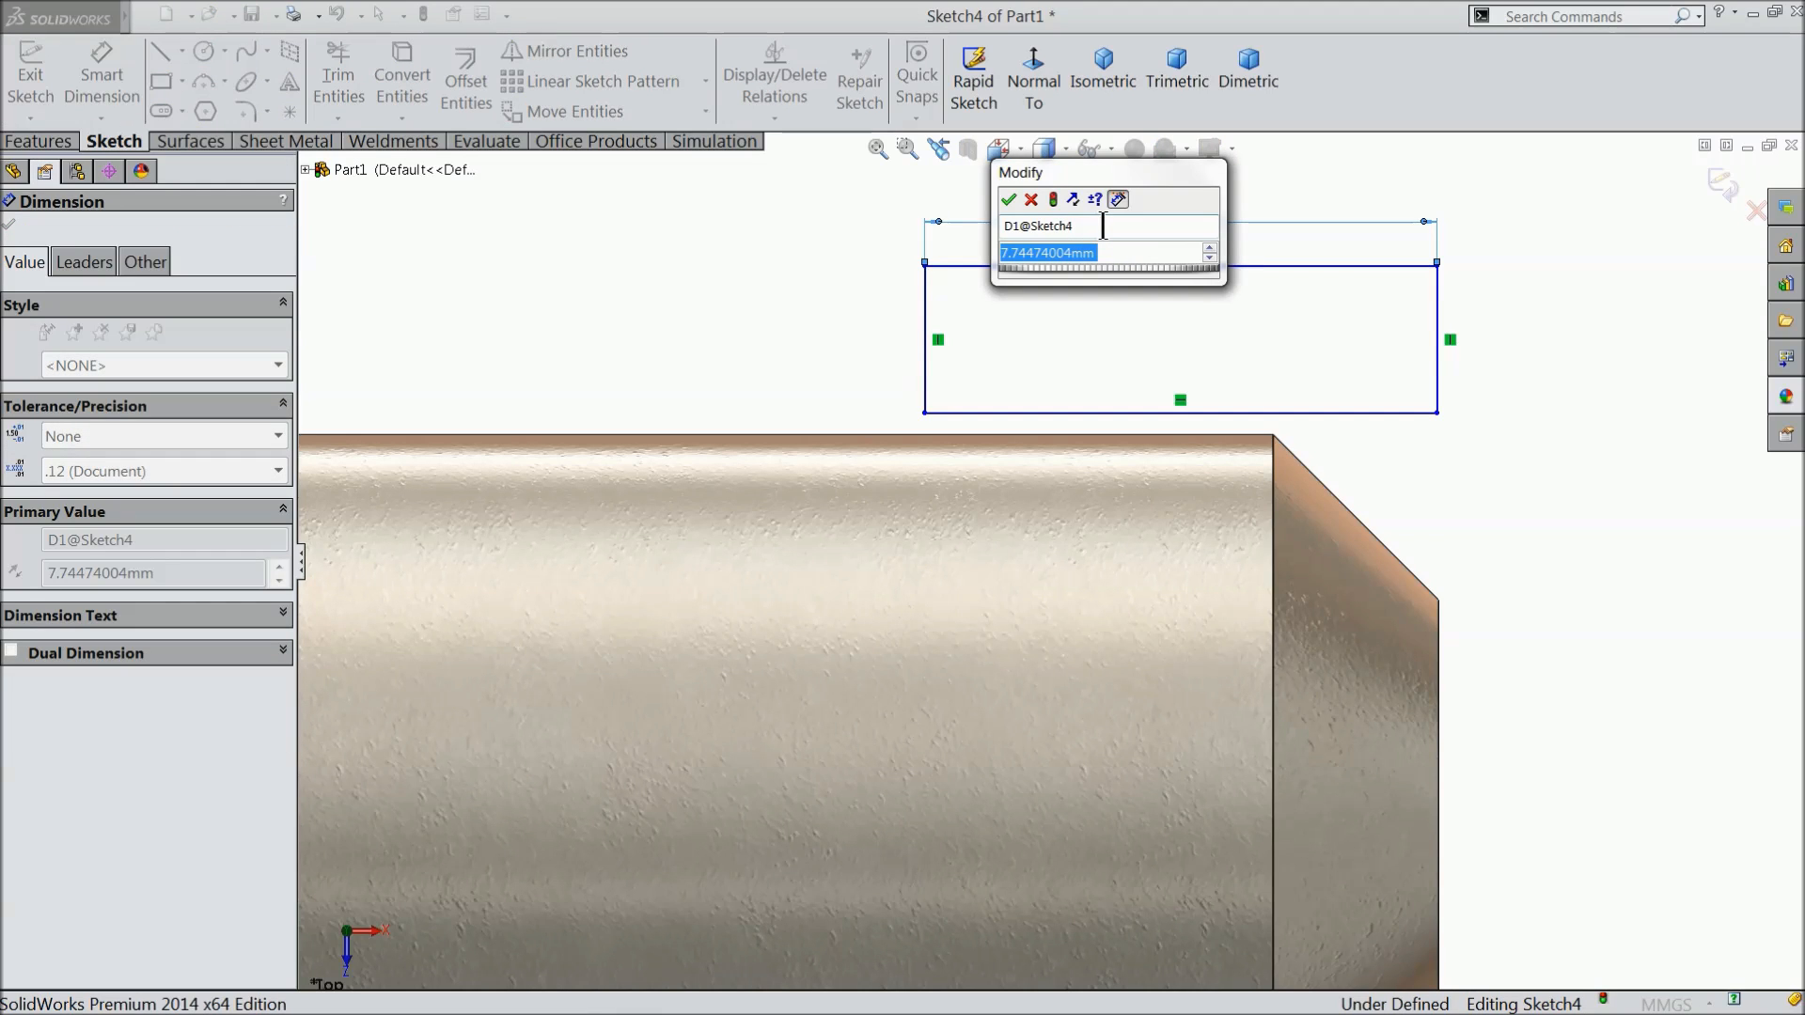
pyautogui.write('13')
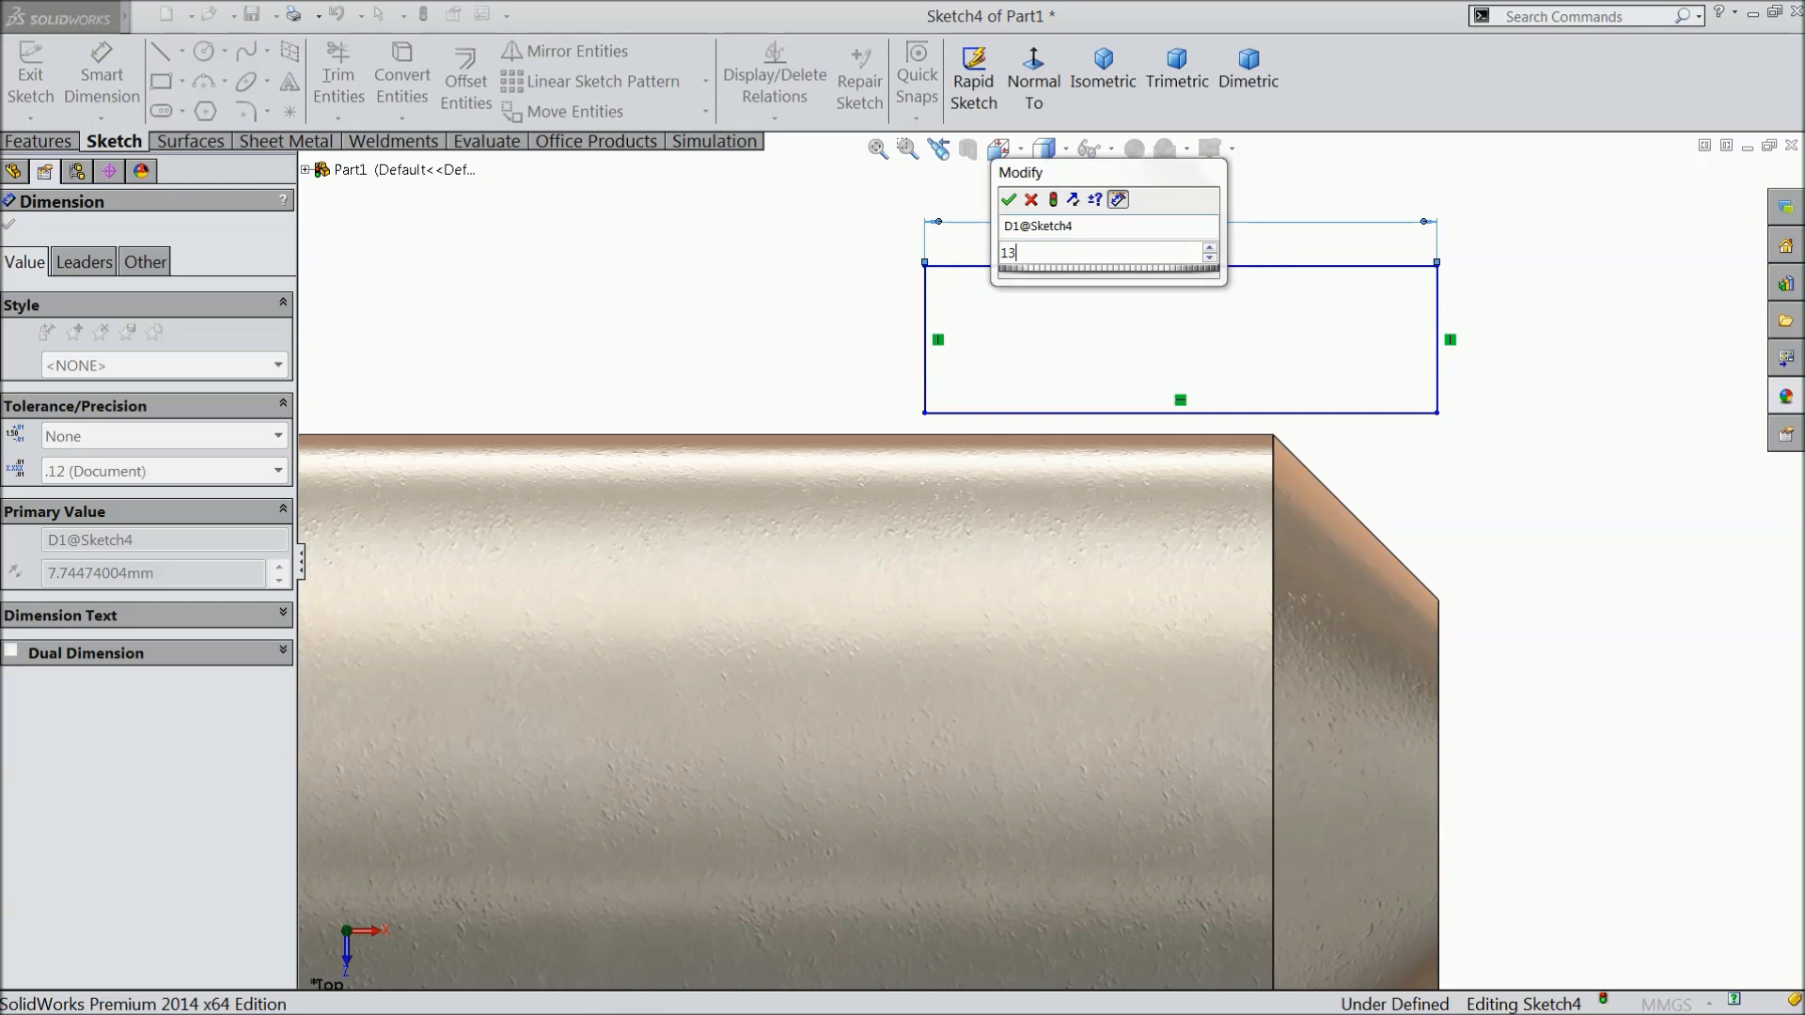
pyautogui.click(1007, 199)
pyautogui.scroll(3, 1221, 383)
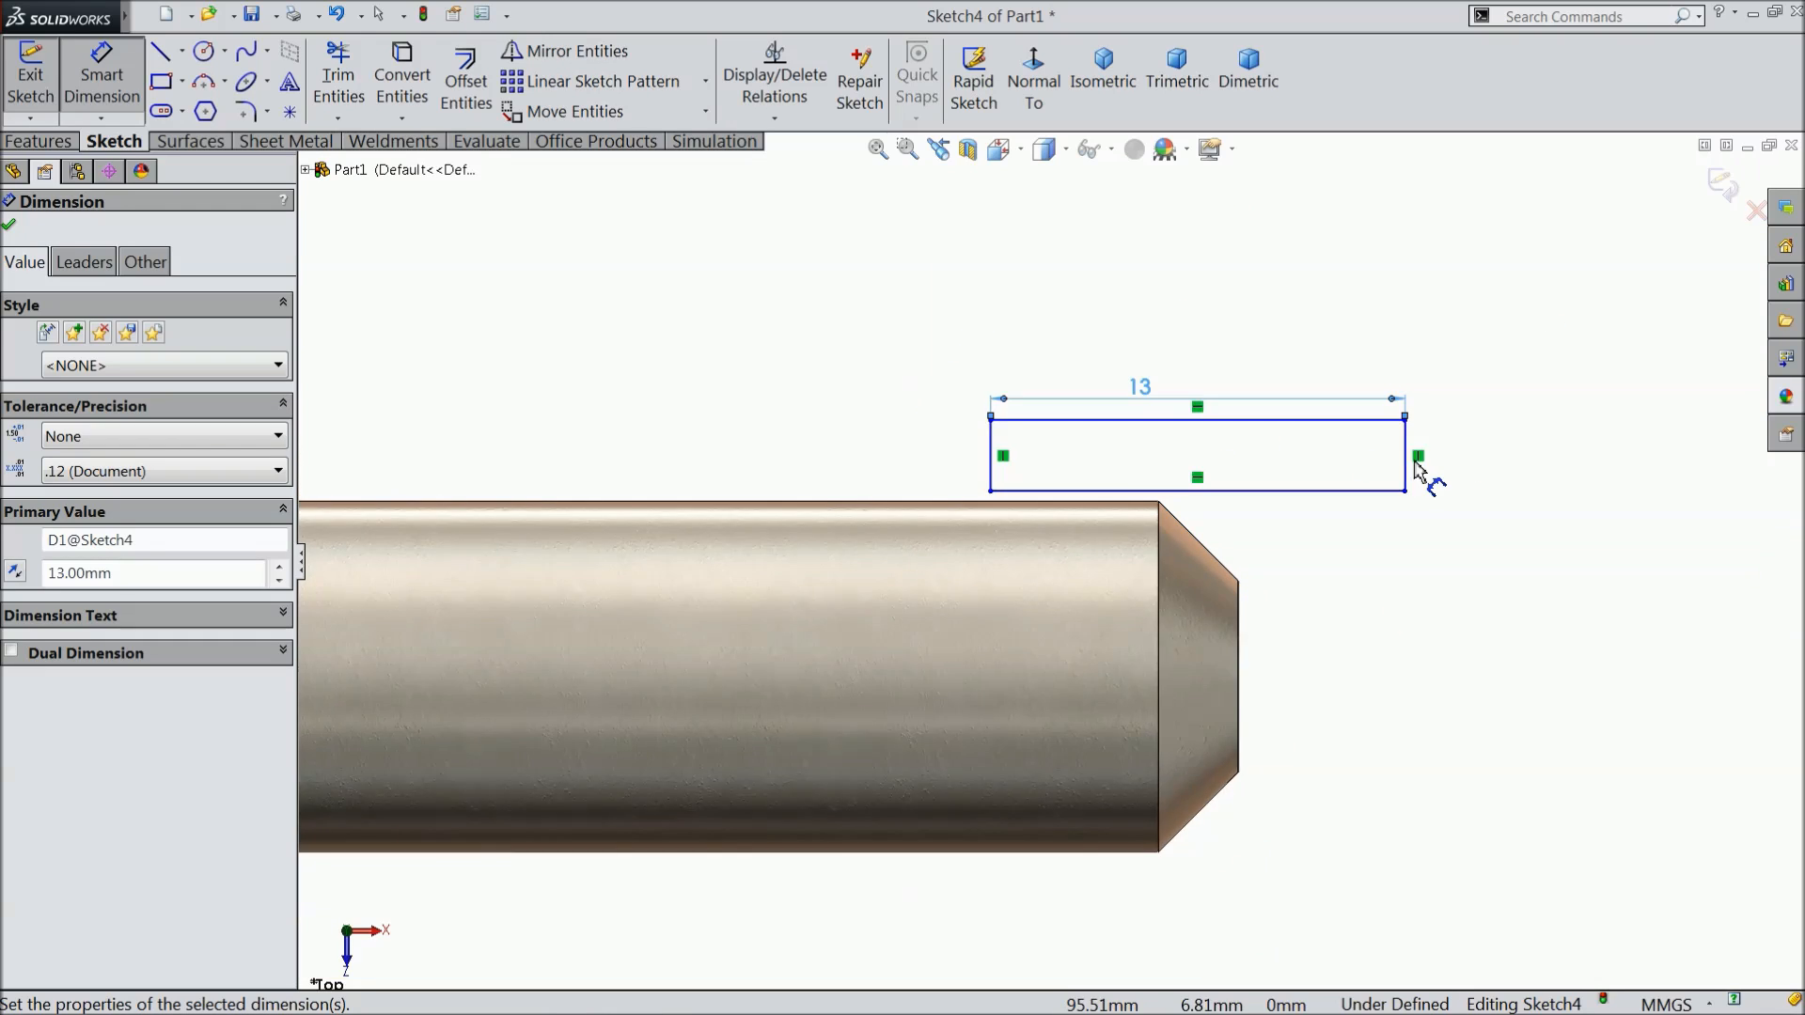
# Dimension the rectangle's short side and set its height to 3.5 mm.
pyautogui.scroll(-3, 1347, 465)
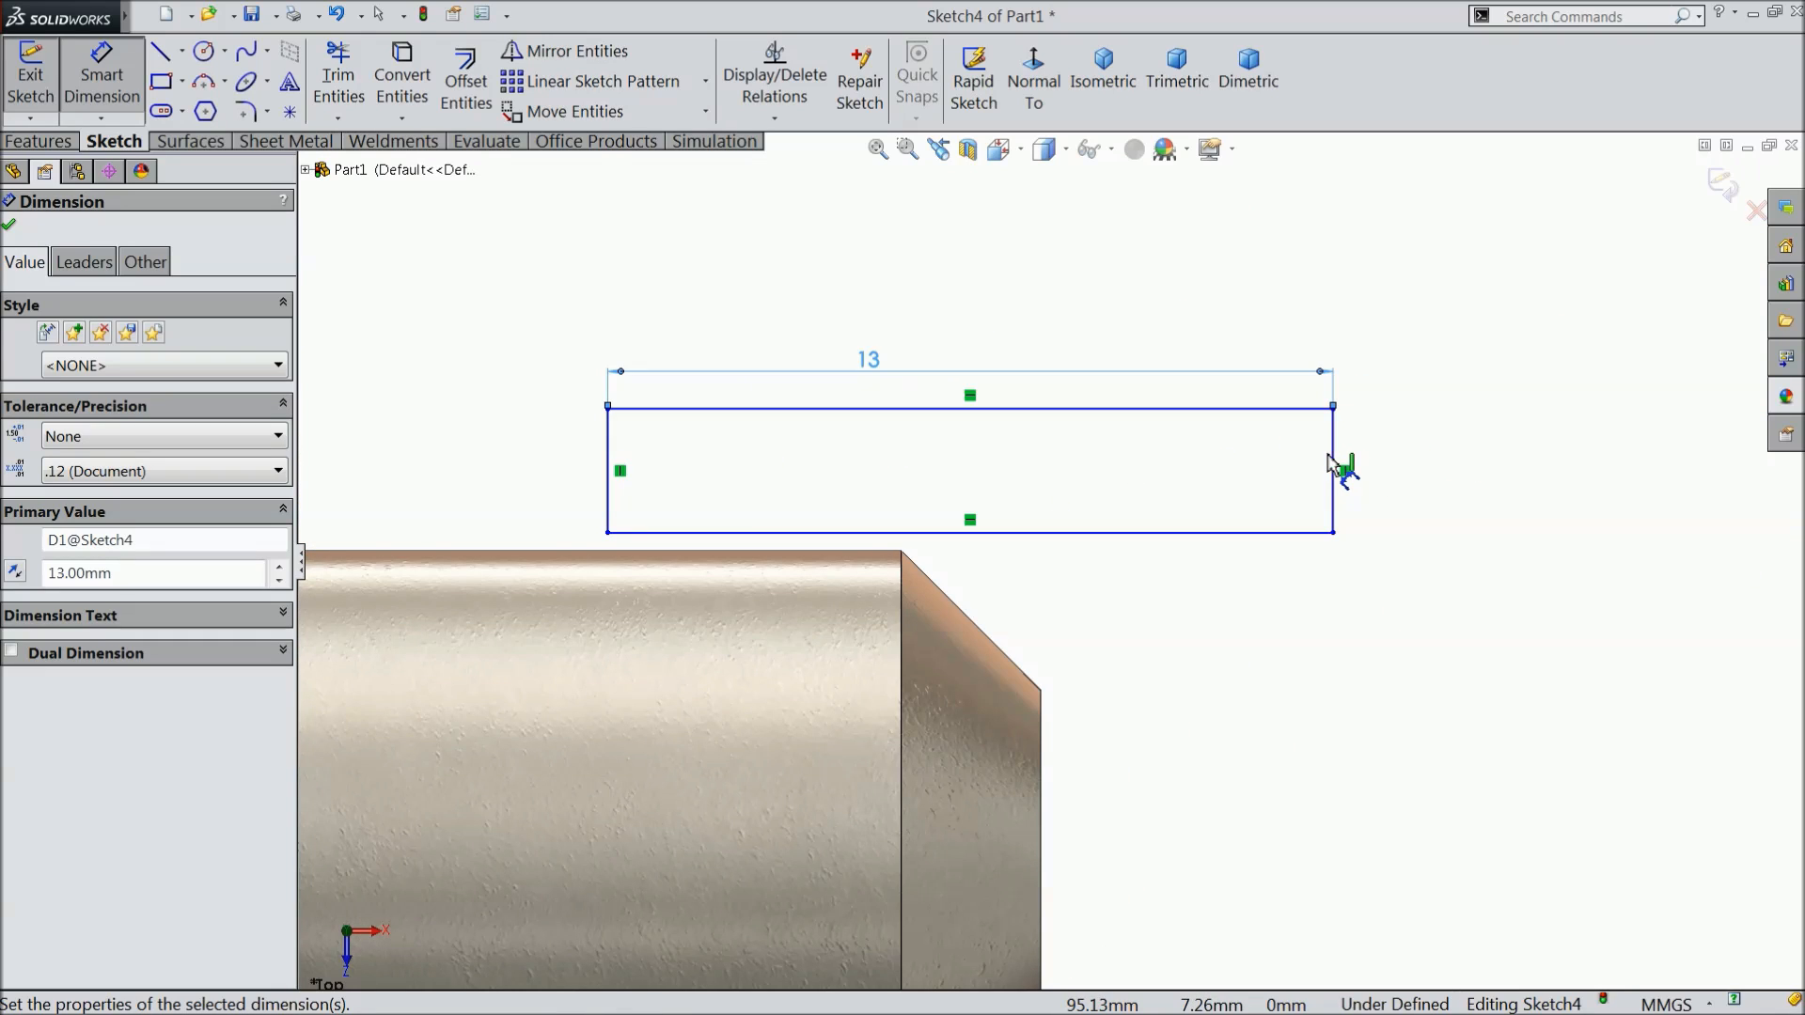
pyautogui.click(1335, 466)
pyautogui.click(1391, 475)
pyautogui.write('3.5')
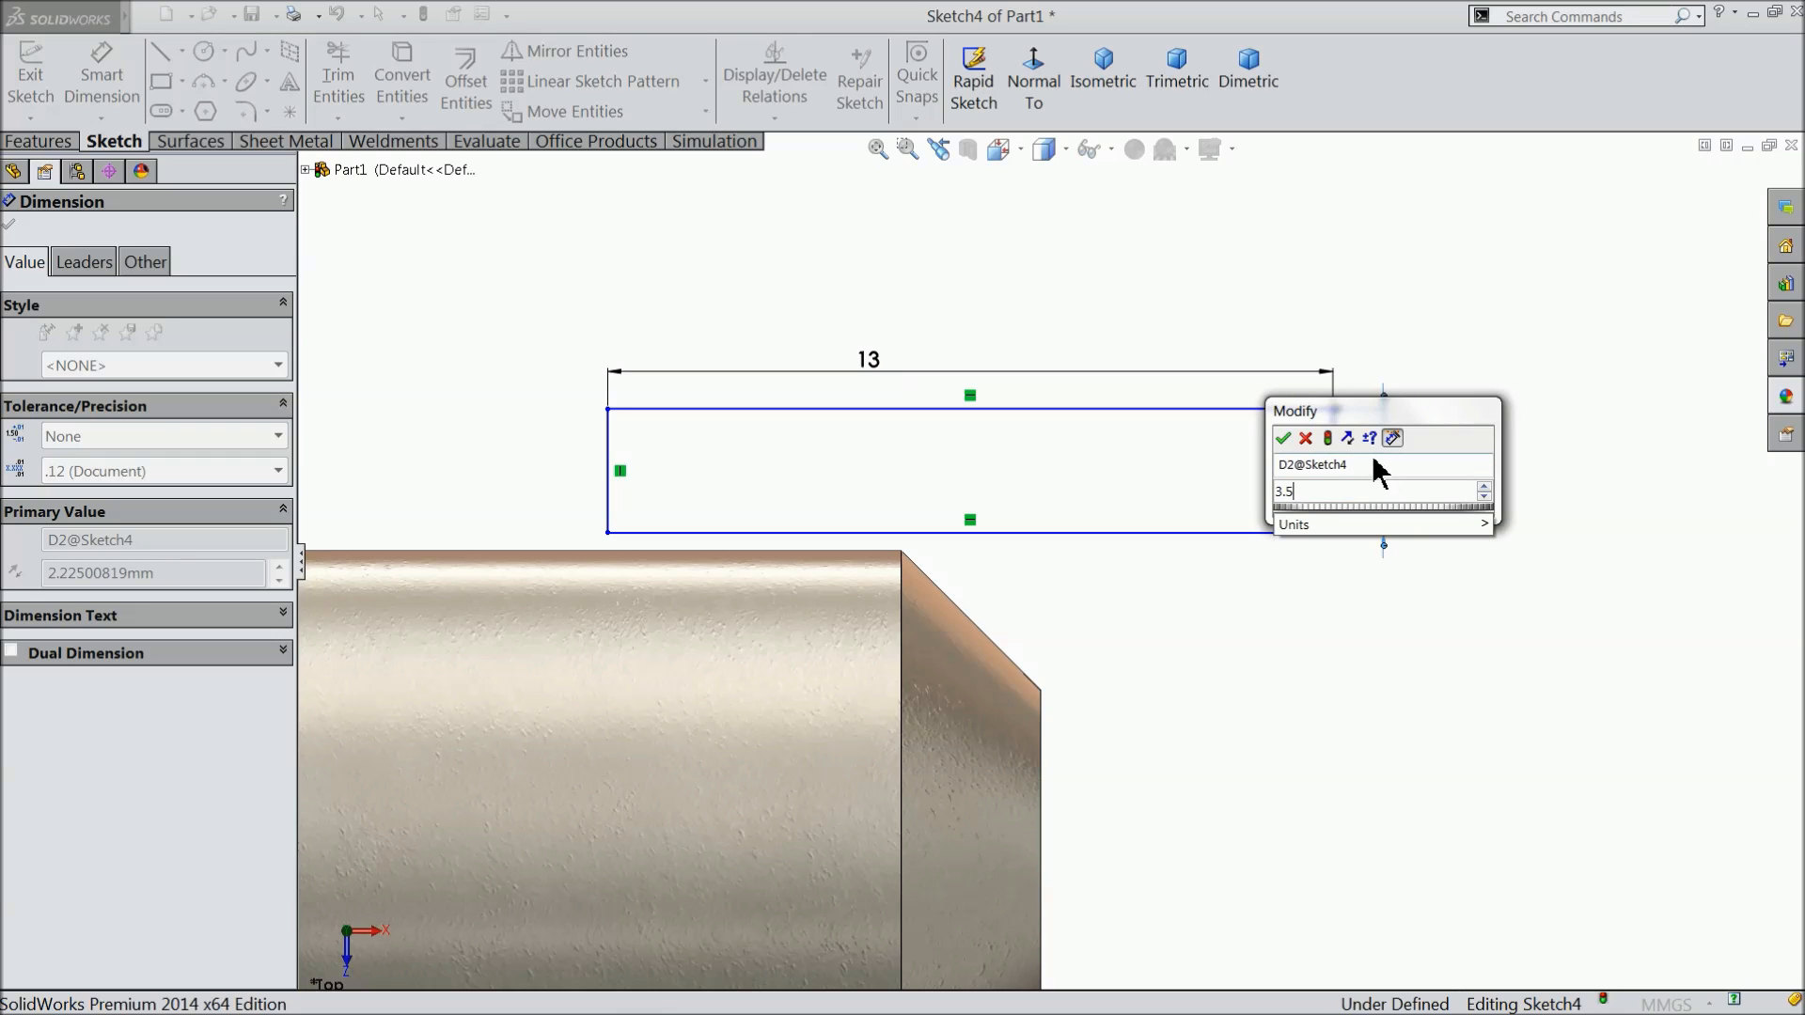
pyautogui.click(1283, 439)
pyautogui.scroll(4, 1168, 522)
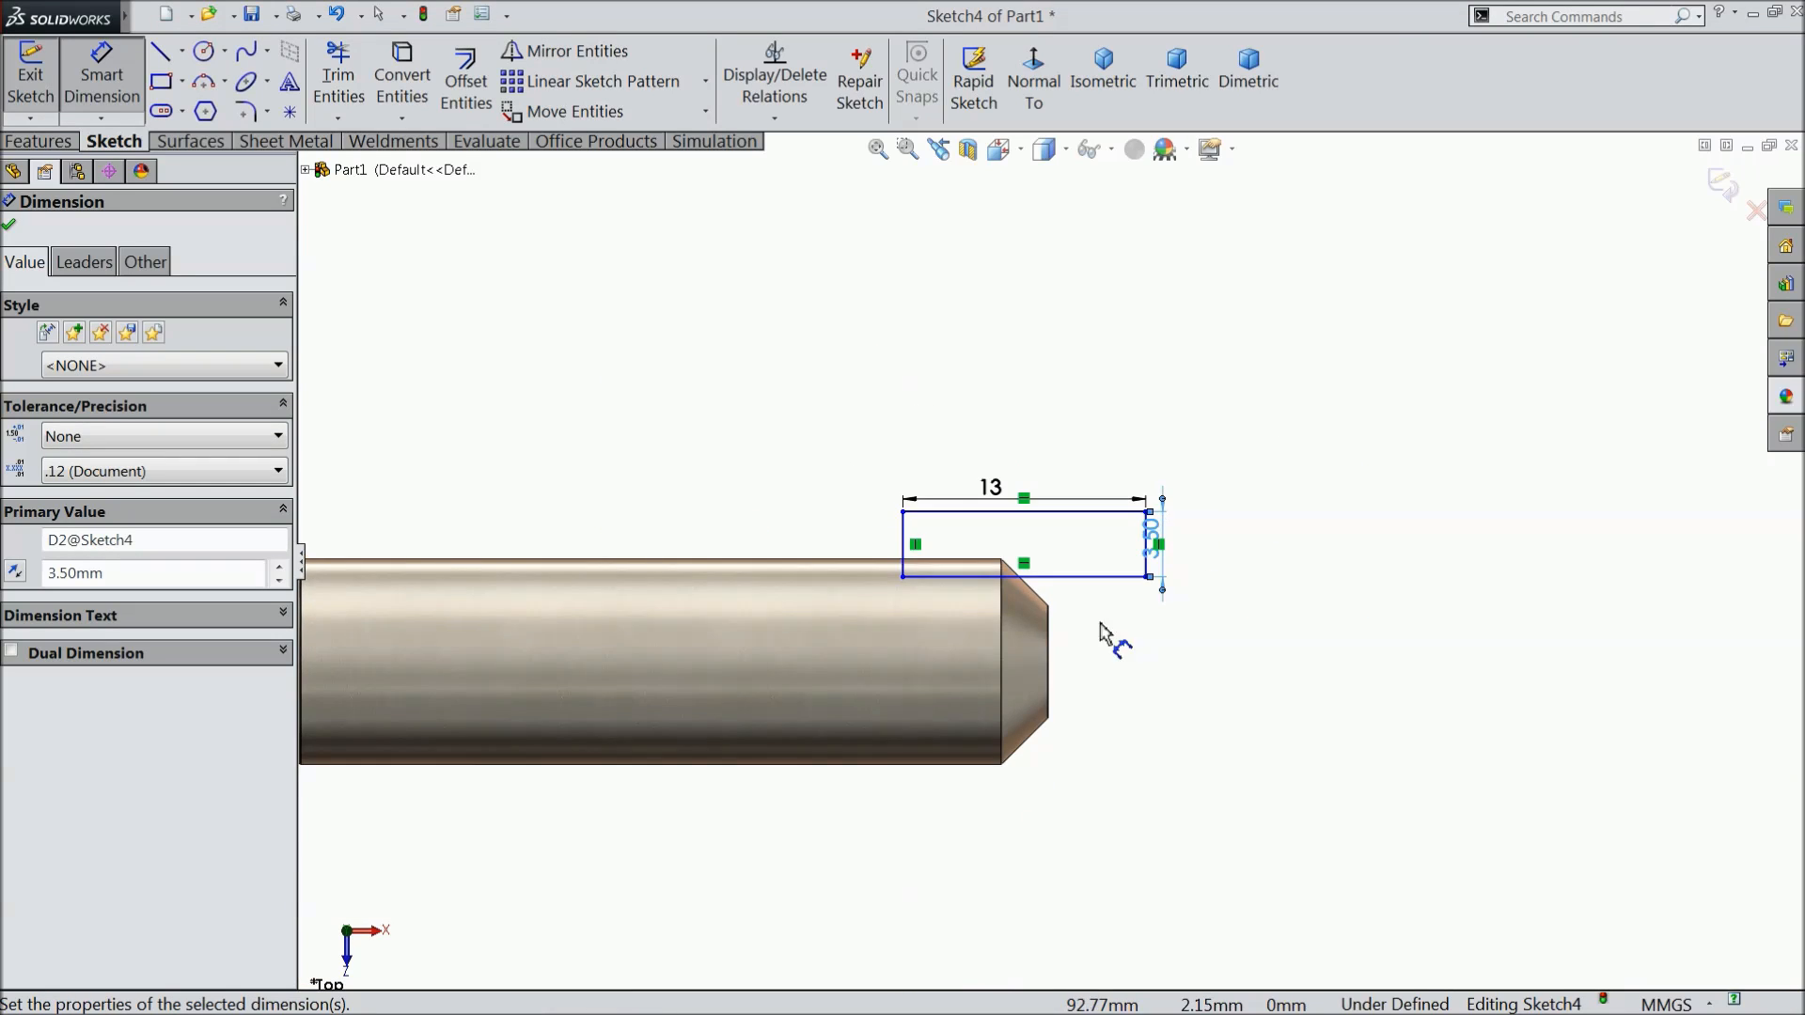
pyautogui.scroll(-4, 1081, 630)
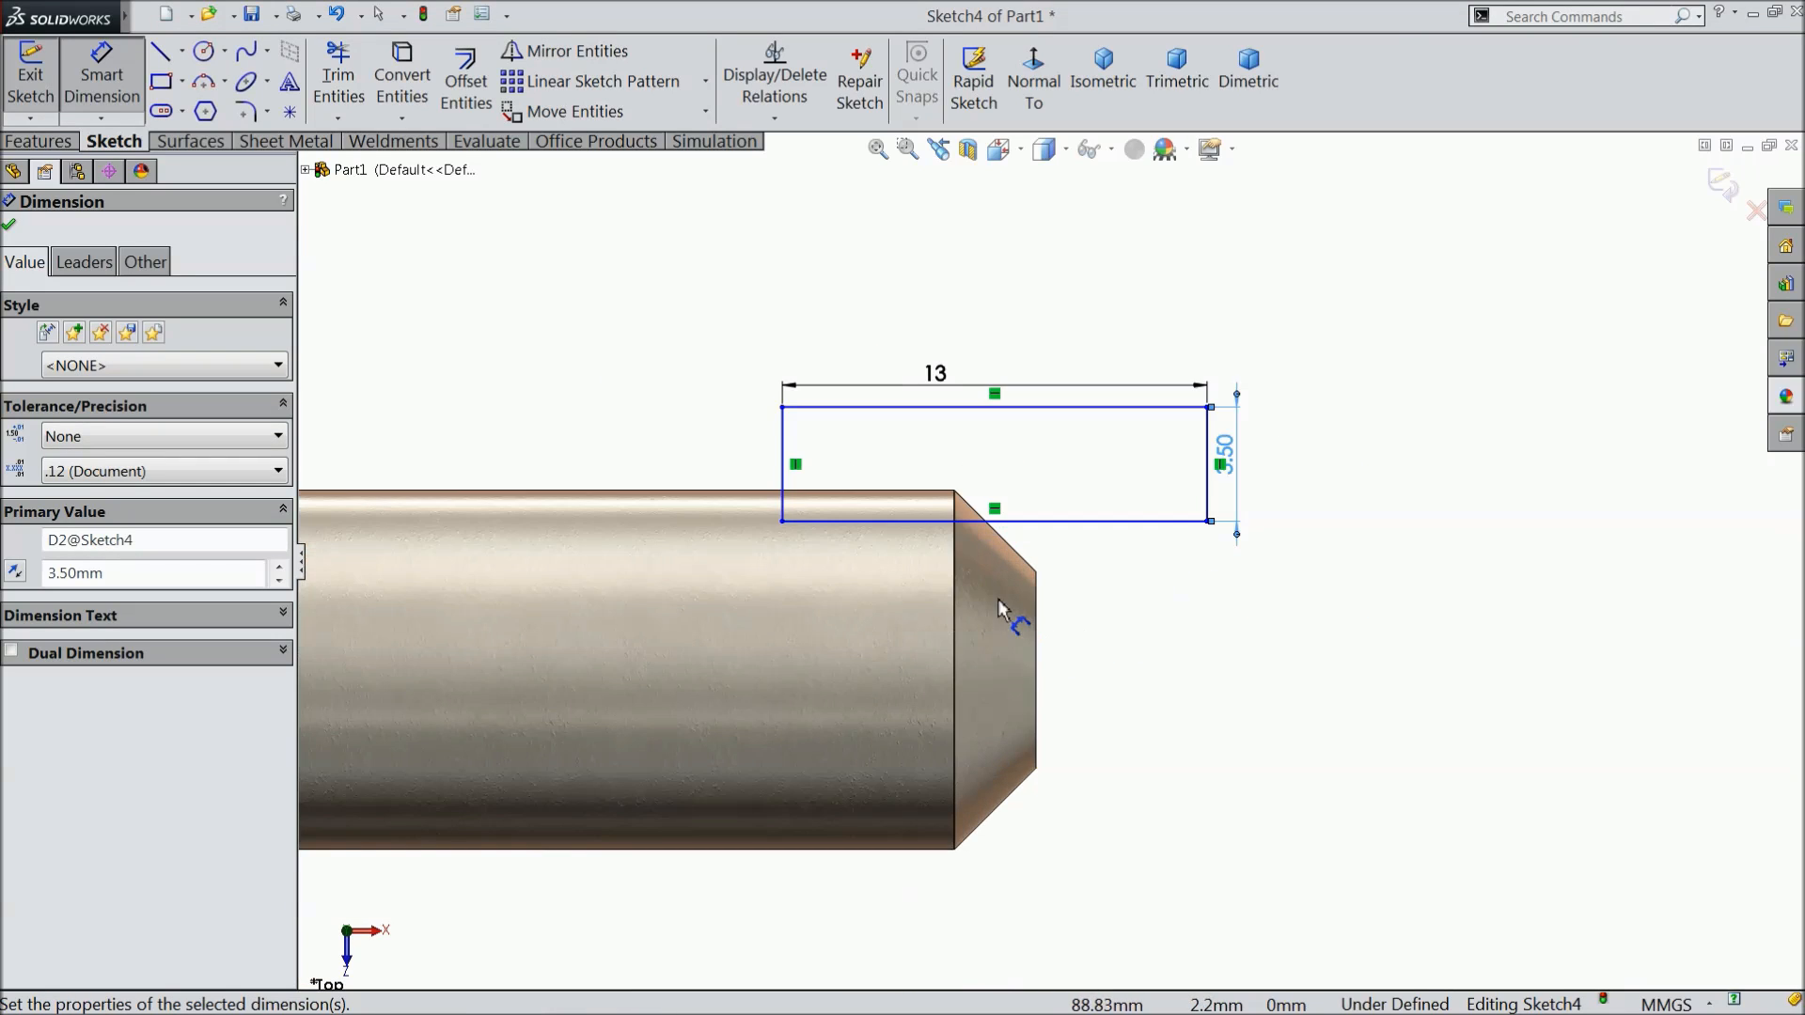
pyautogui.click(10, 226)
# Sketch a horizontal centerline from the midpoint of the pin's flat end edge inward along its axis.
pyautogui.click(182, 52)
pyautogui.click(193, 105)
pyautogui.scroll(-2, 1034, 686)
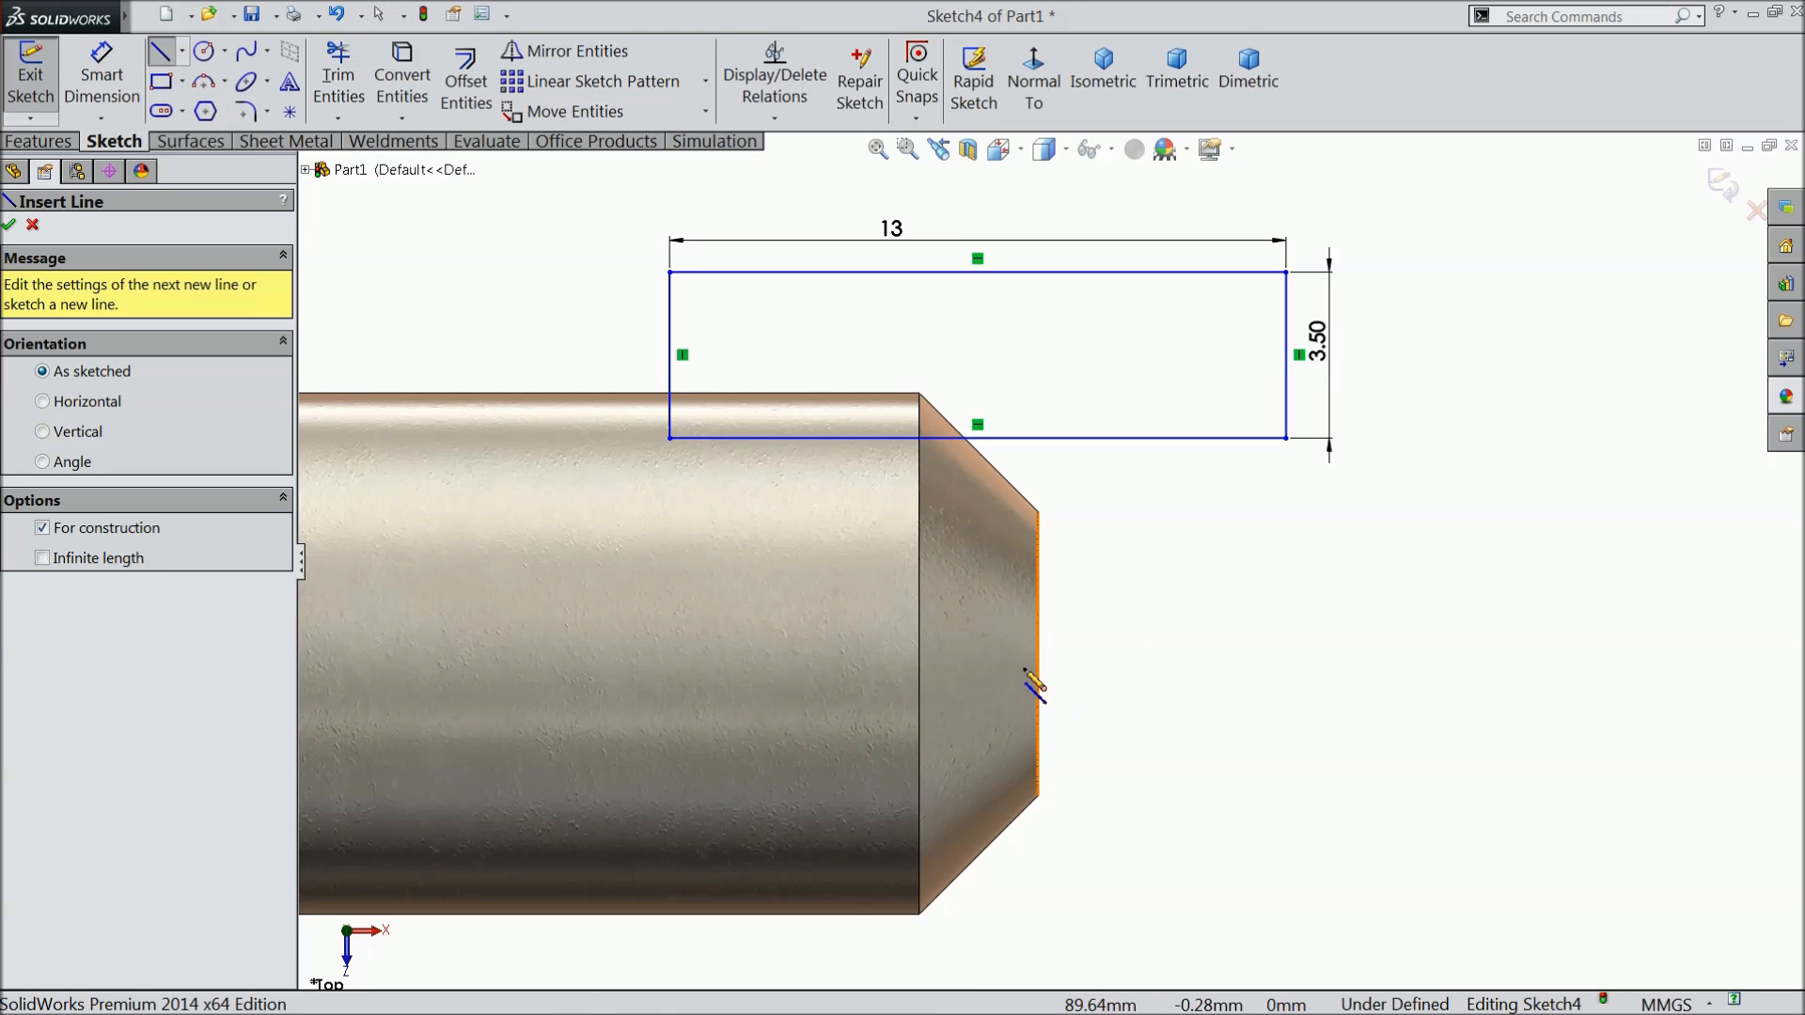
pyautogui.click(1037, 652)
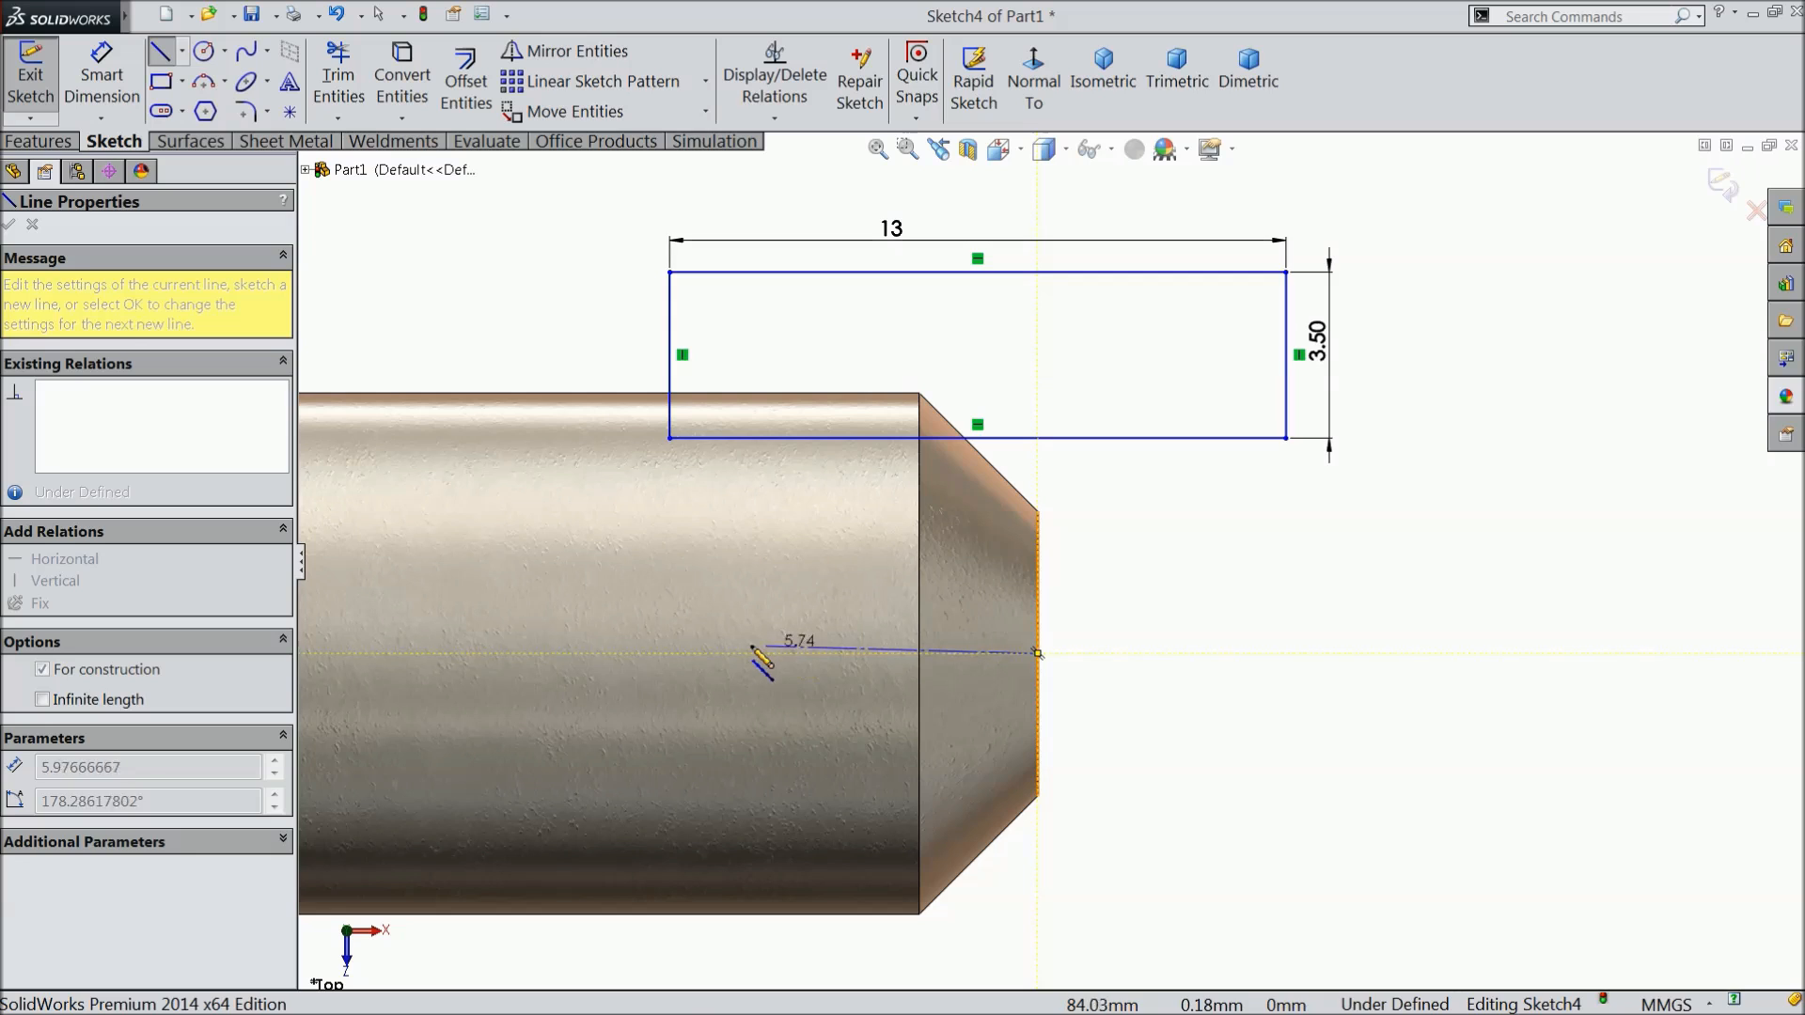
pyautogui.click(729, 652)
pyautogui.rightClick(1143, 520)
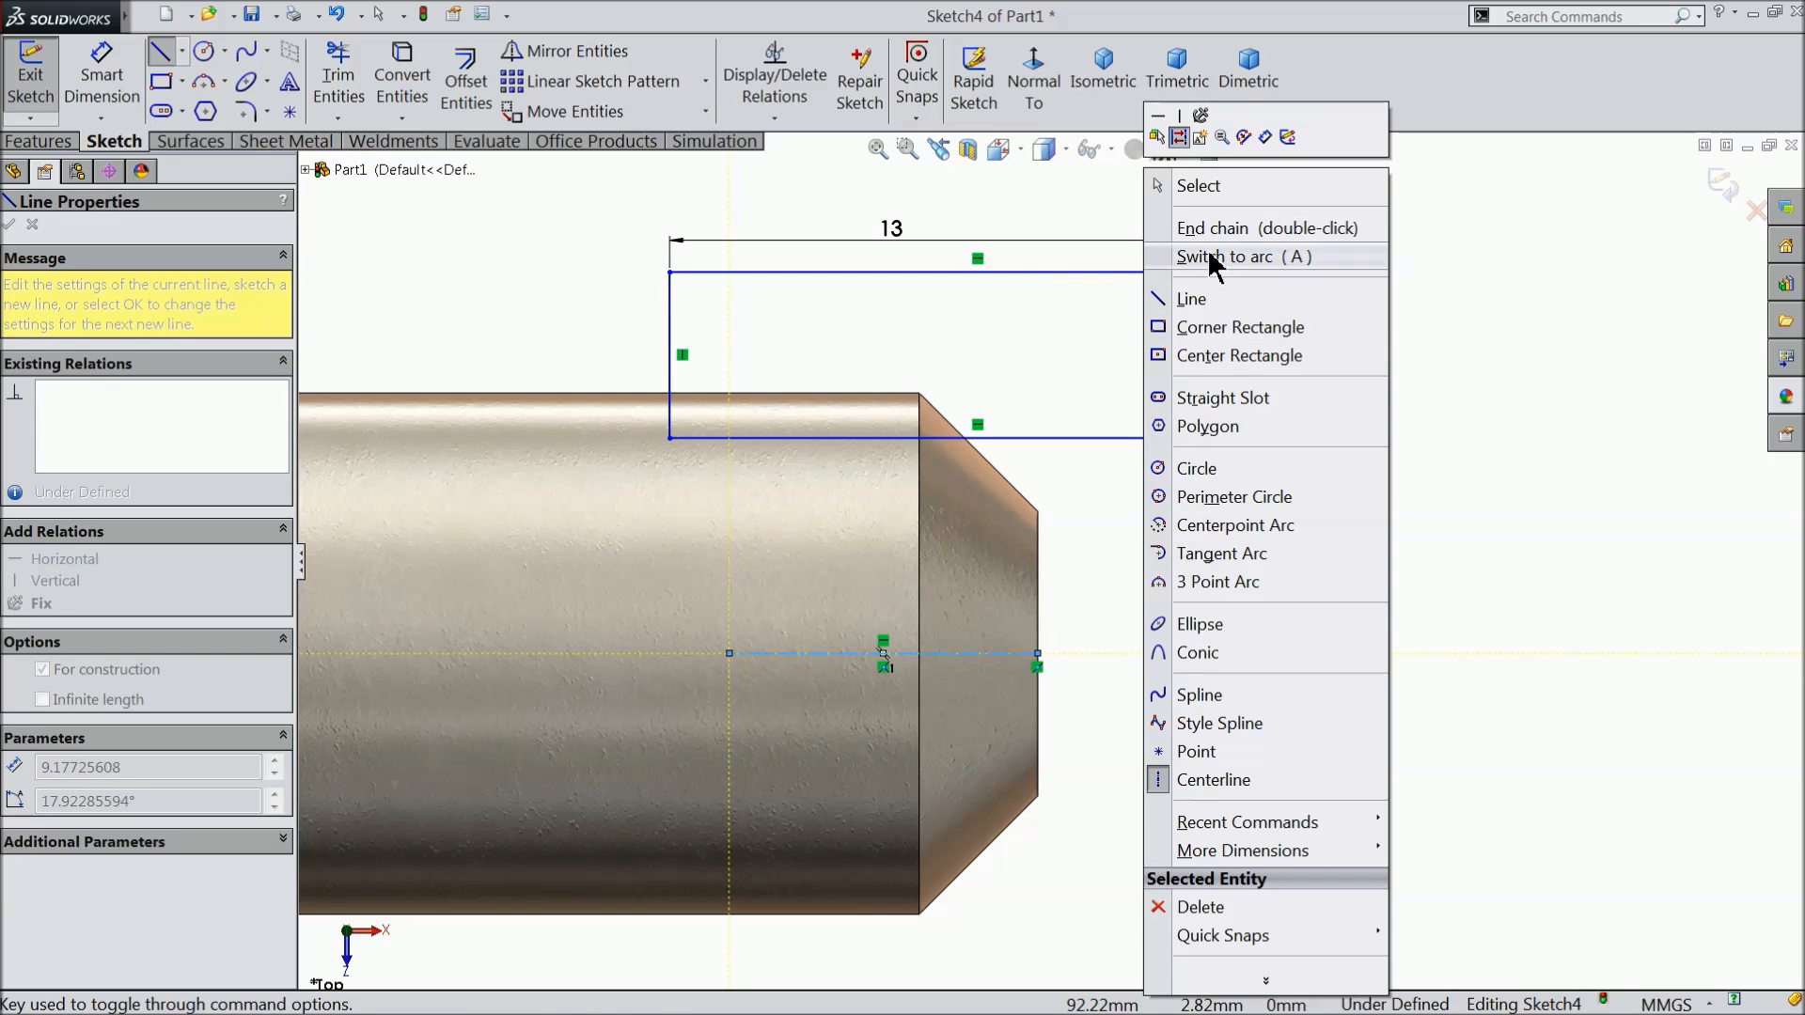
pyautogui.click(1169, 183)
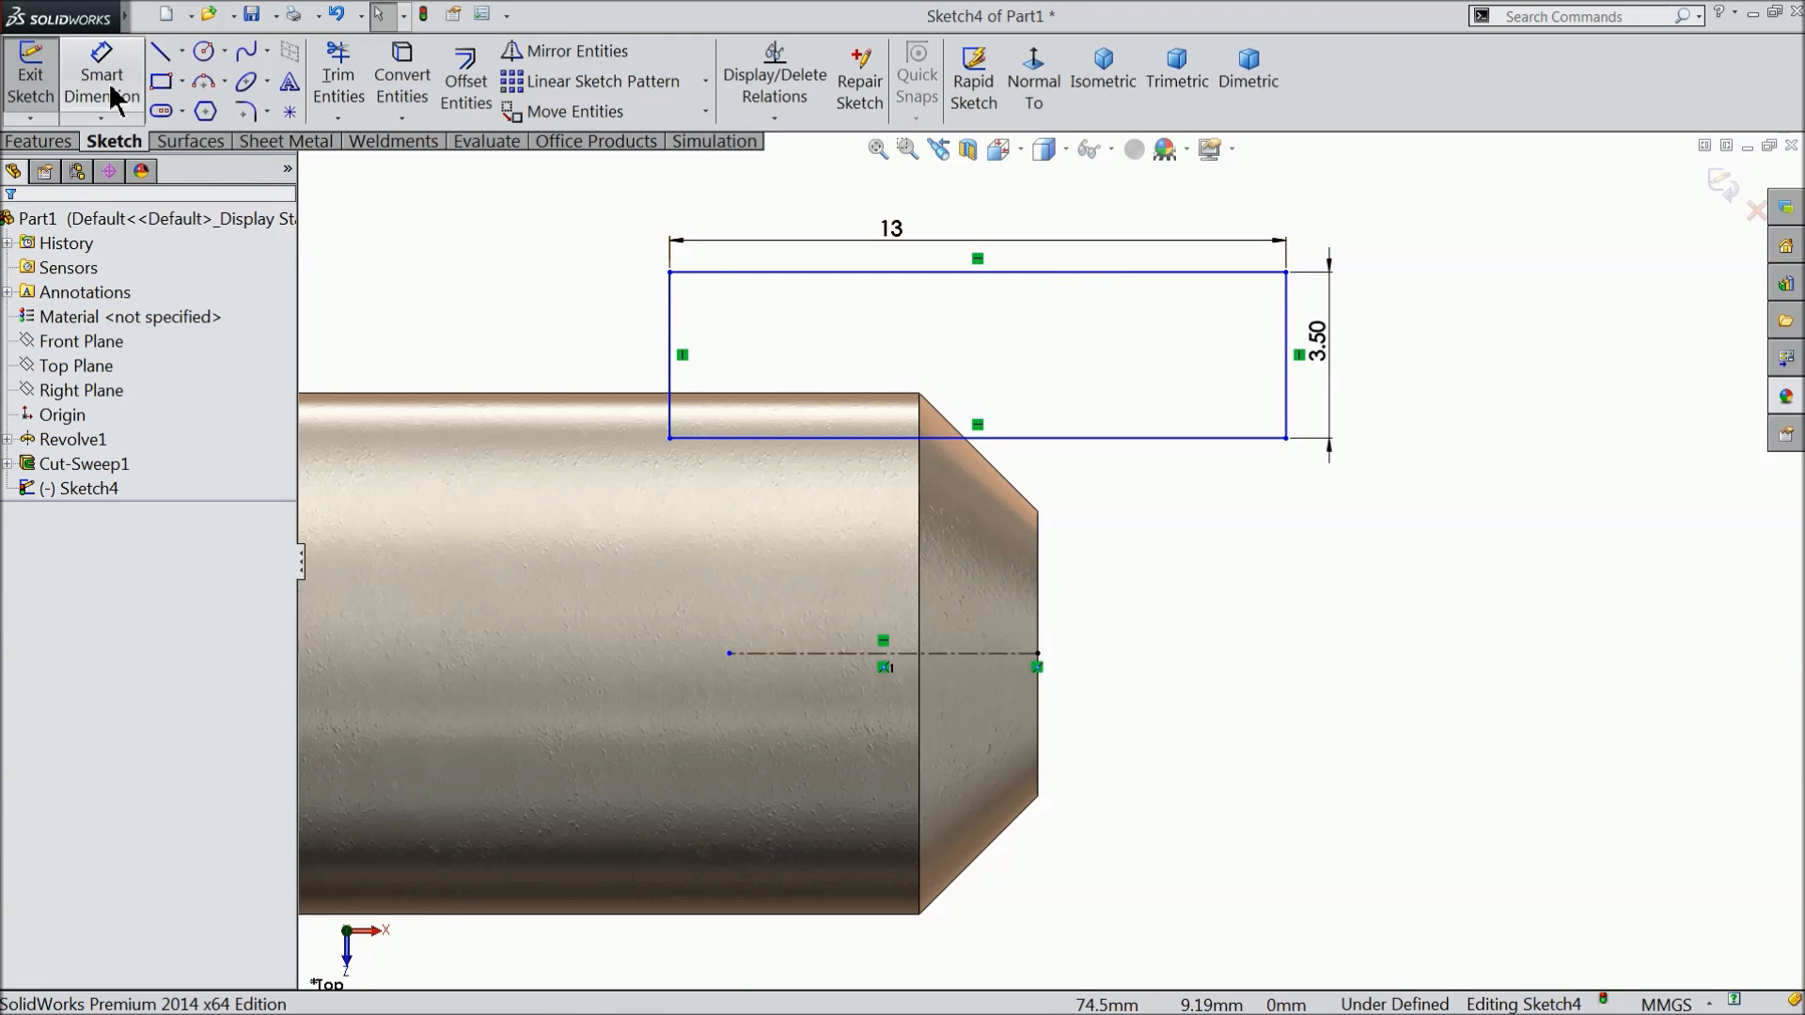
# Make the rectangle's outer short side collinear with the pin's flat end edge.
pyautogui.click(1040, 560)
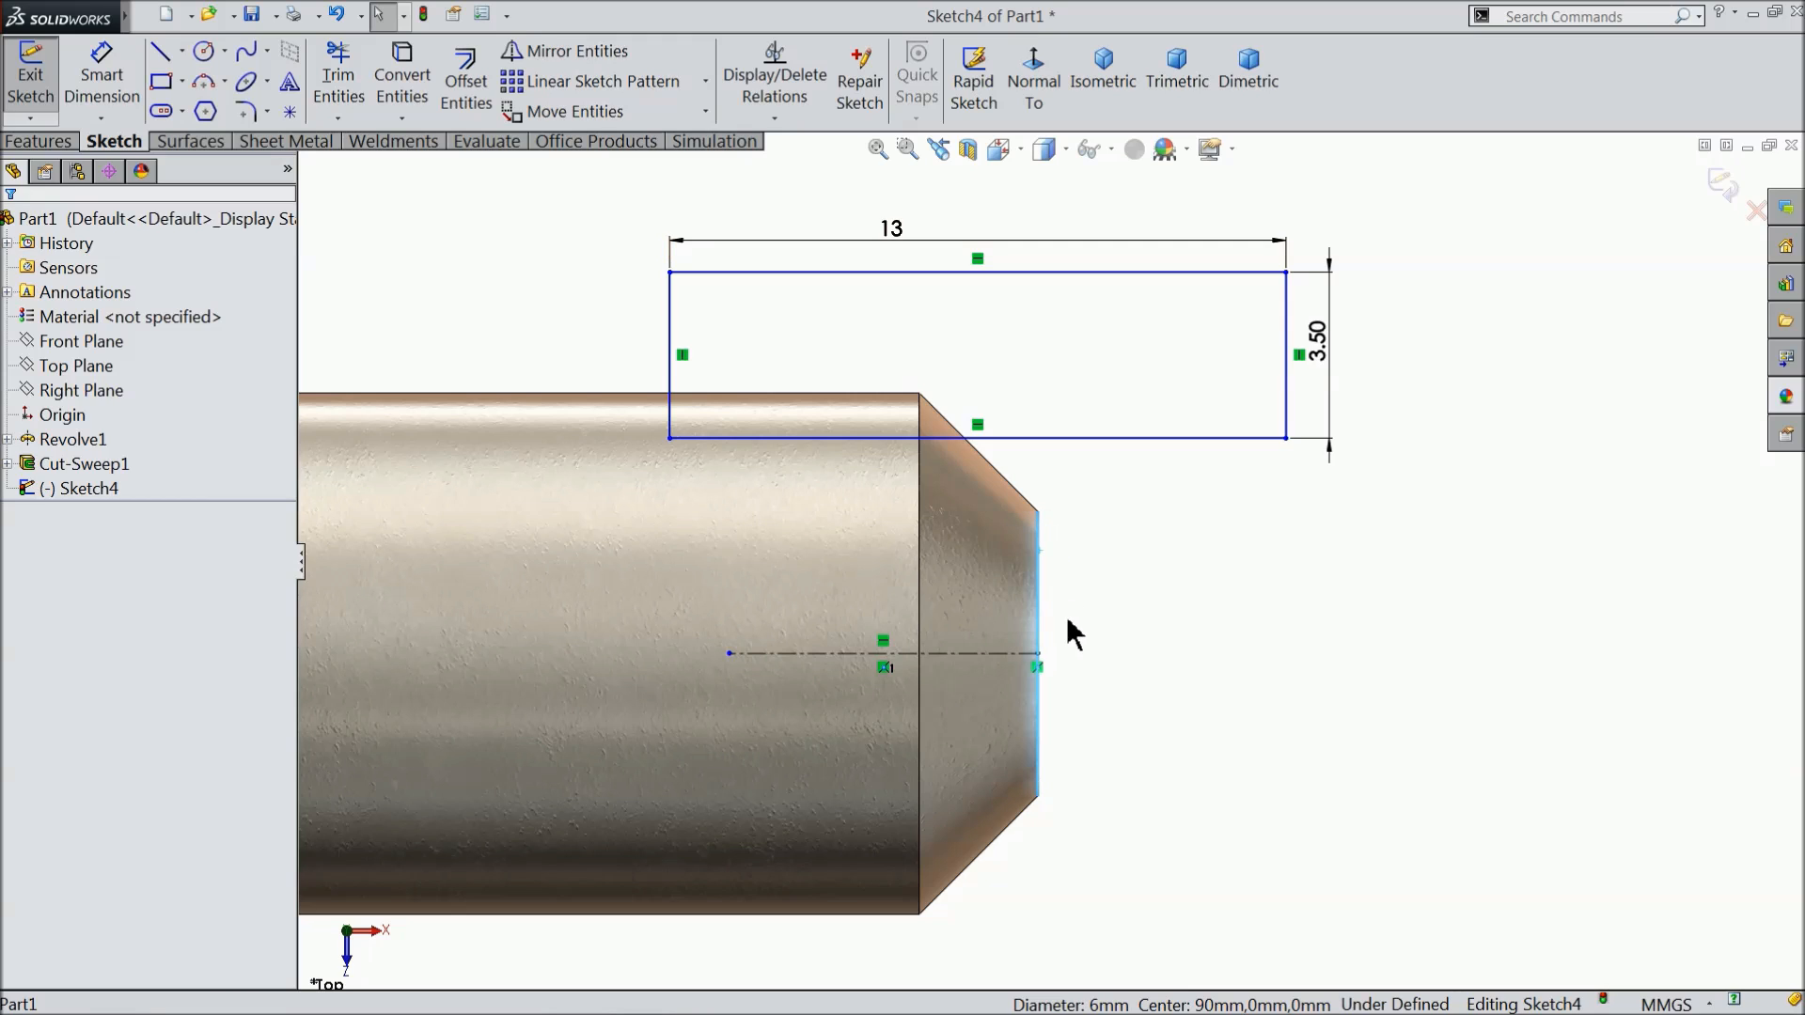
pyautogui.keyDown('ctrl'); pyautogui.click(1287, 387); pyautogui.keyUp('ctrl')
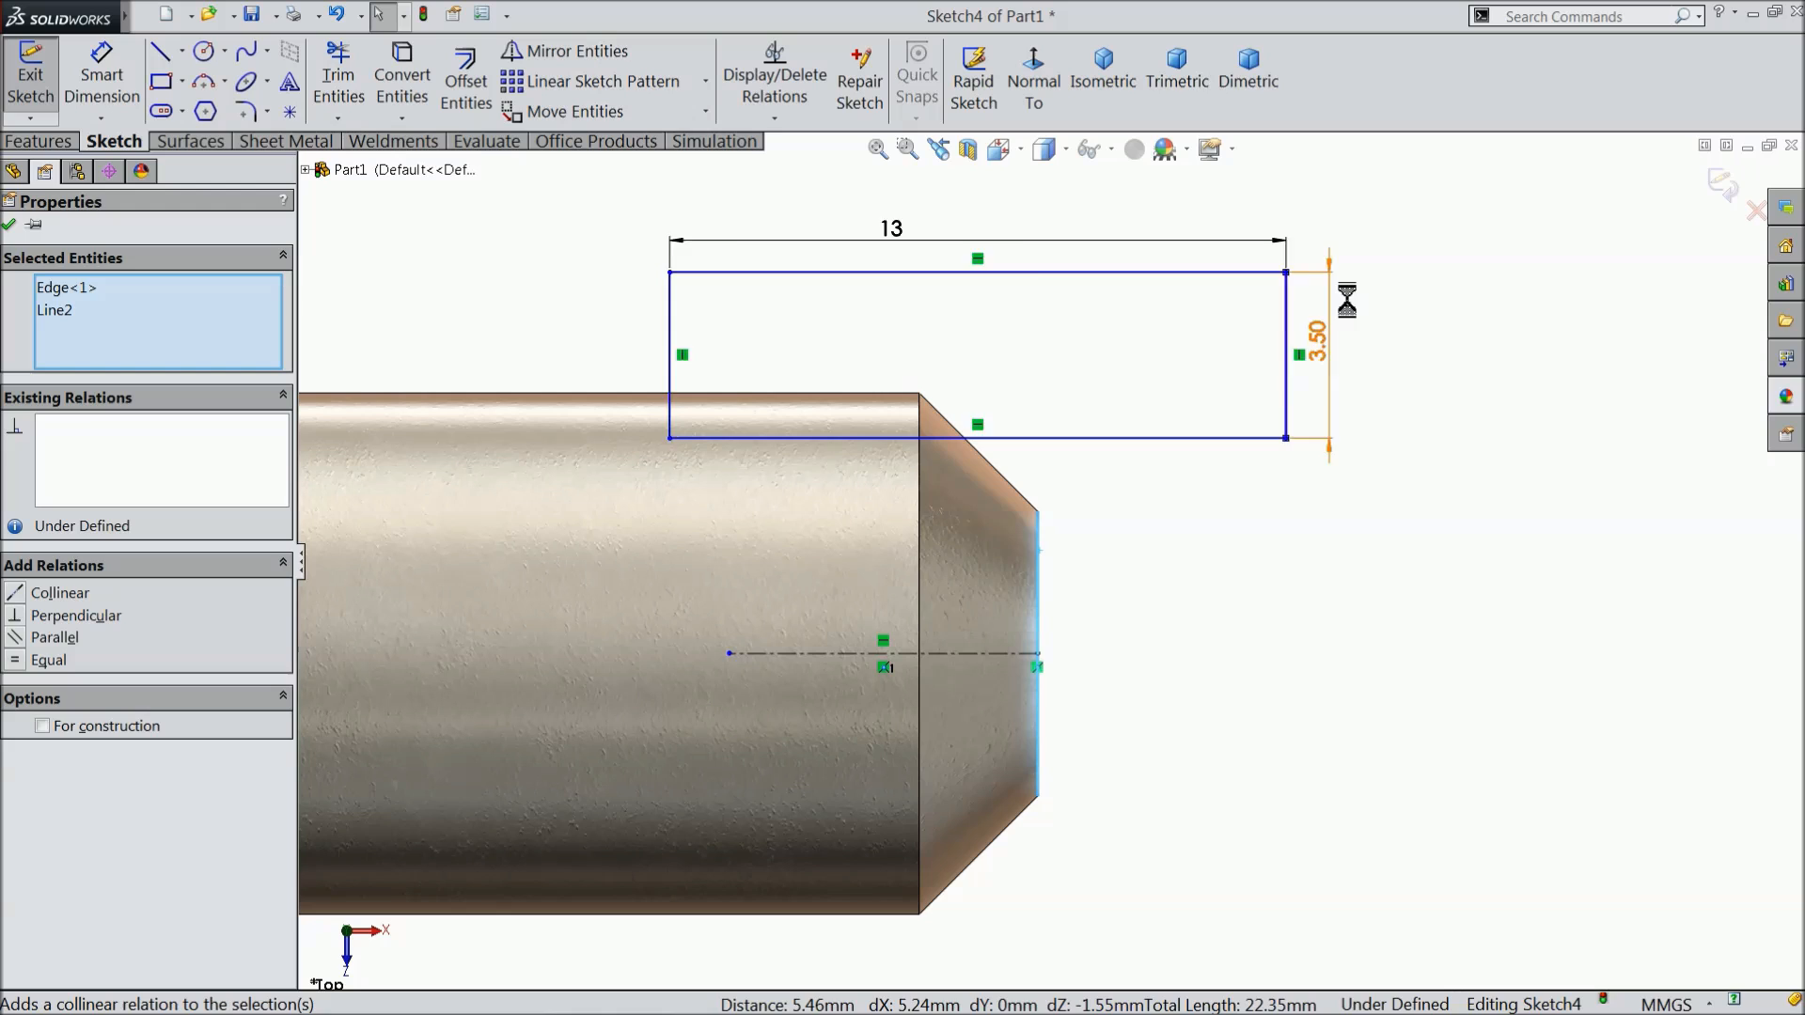
pyautogui.click(10, 225)
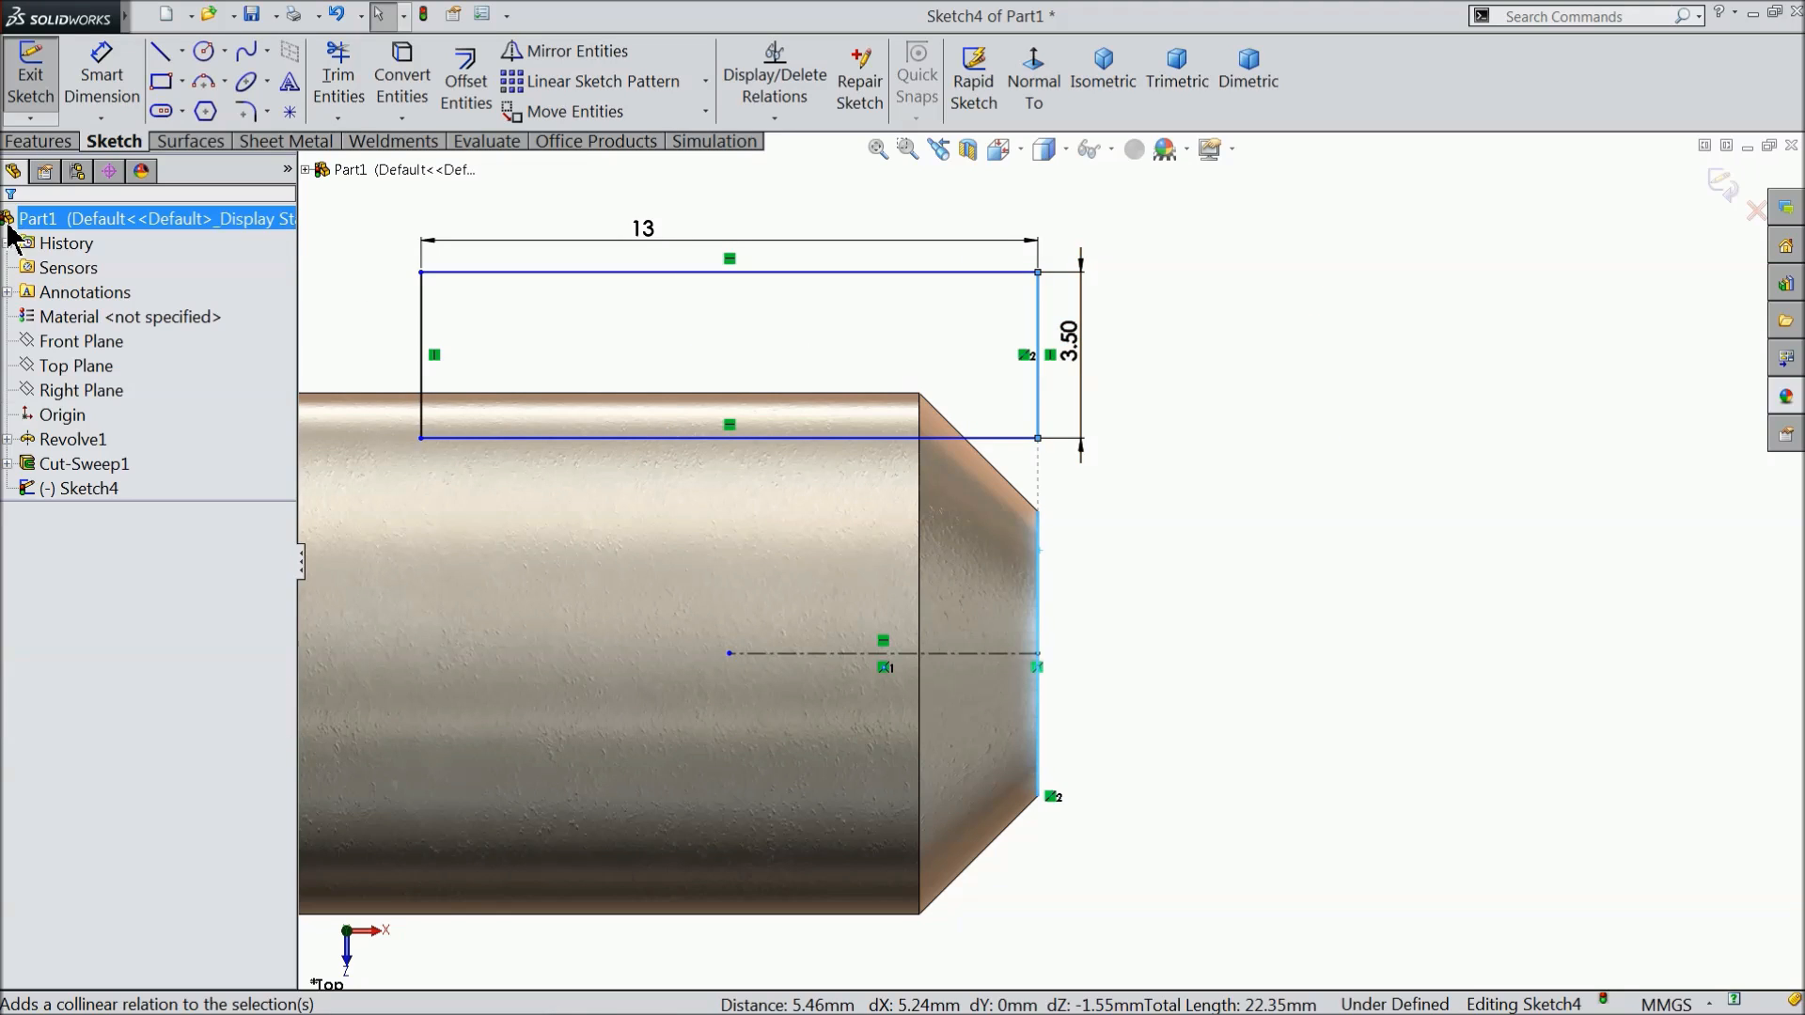
# Dimension the rectangle's lower outer corner from the centerline's end at the pin face and set the distance to 4.5 mm.
pyautogui.click(127, 77)
pyautogui.click(1022, 438)
pyautogui.click(1030, 652)
pyautogui.click(1097, 561)
pyautogui.write('4')
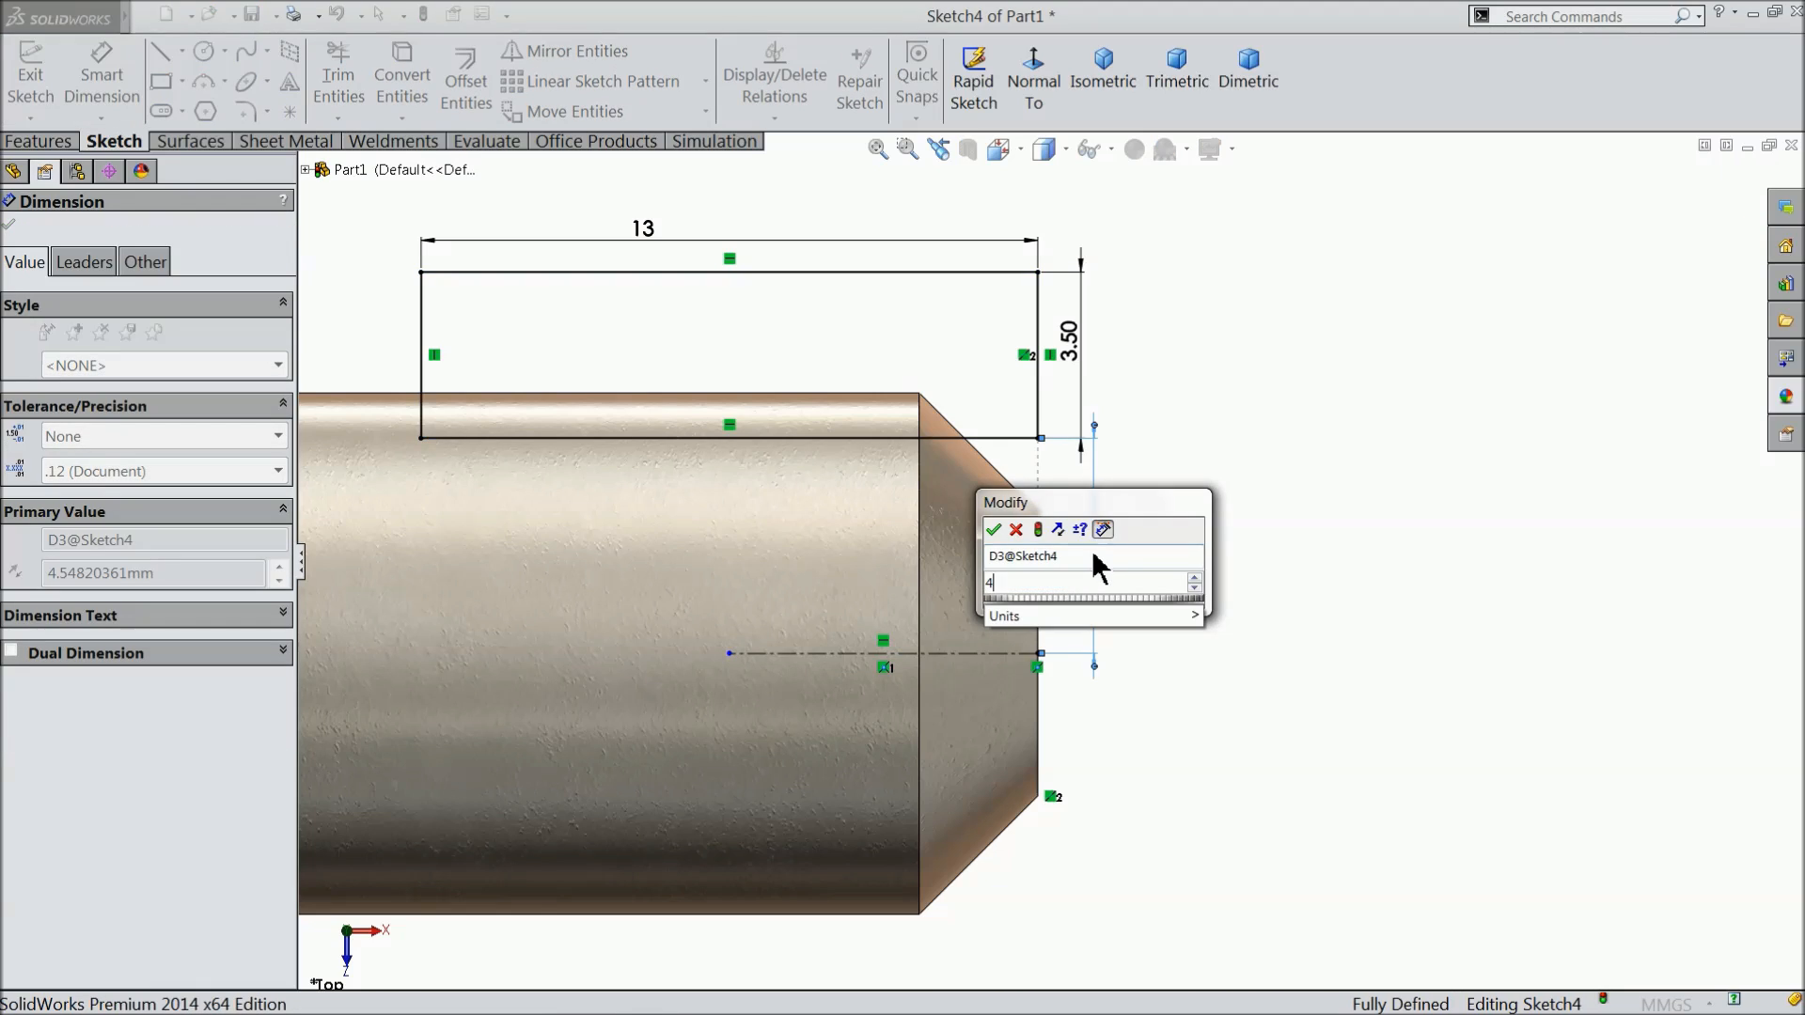
pyautogui.write('.5')
pyautogui.press('Return')
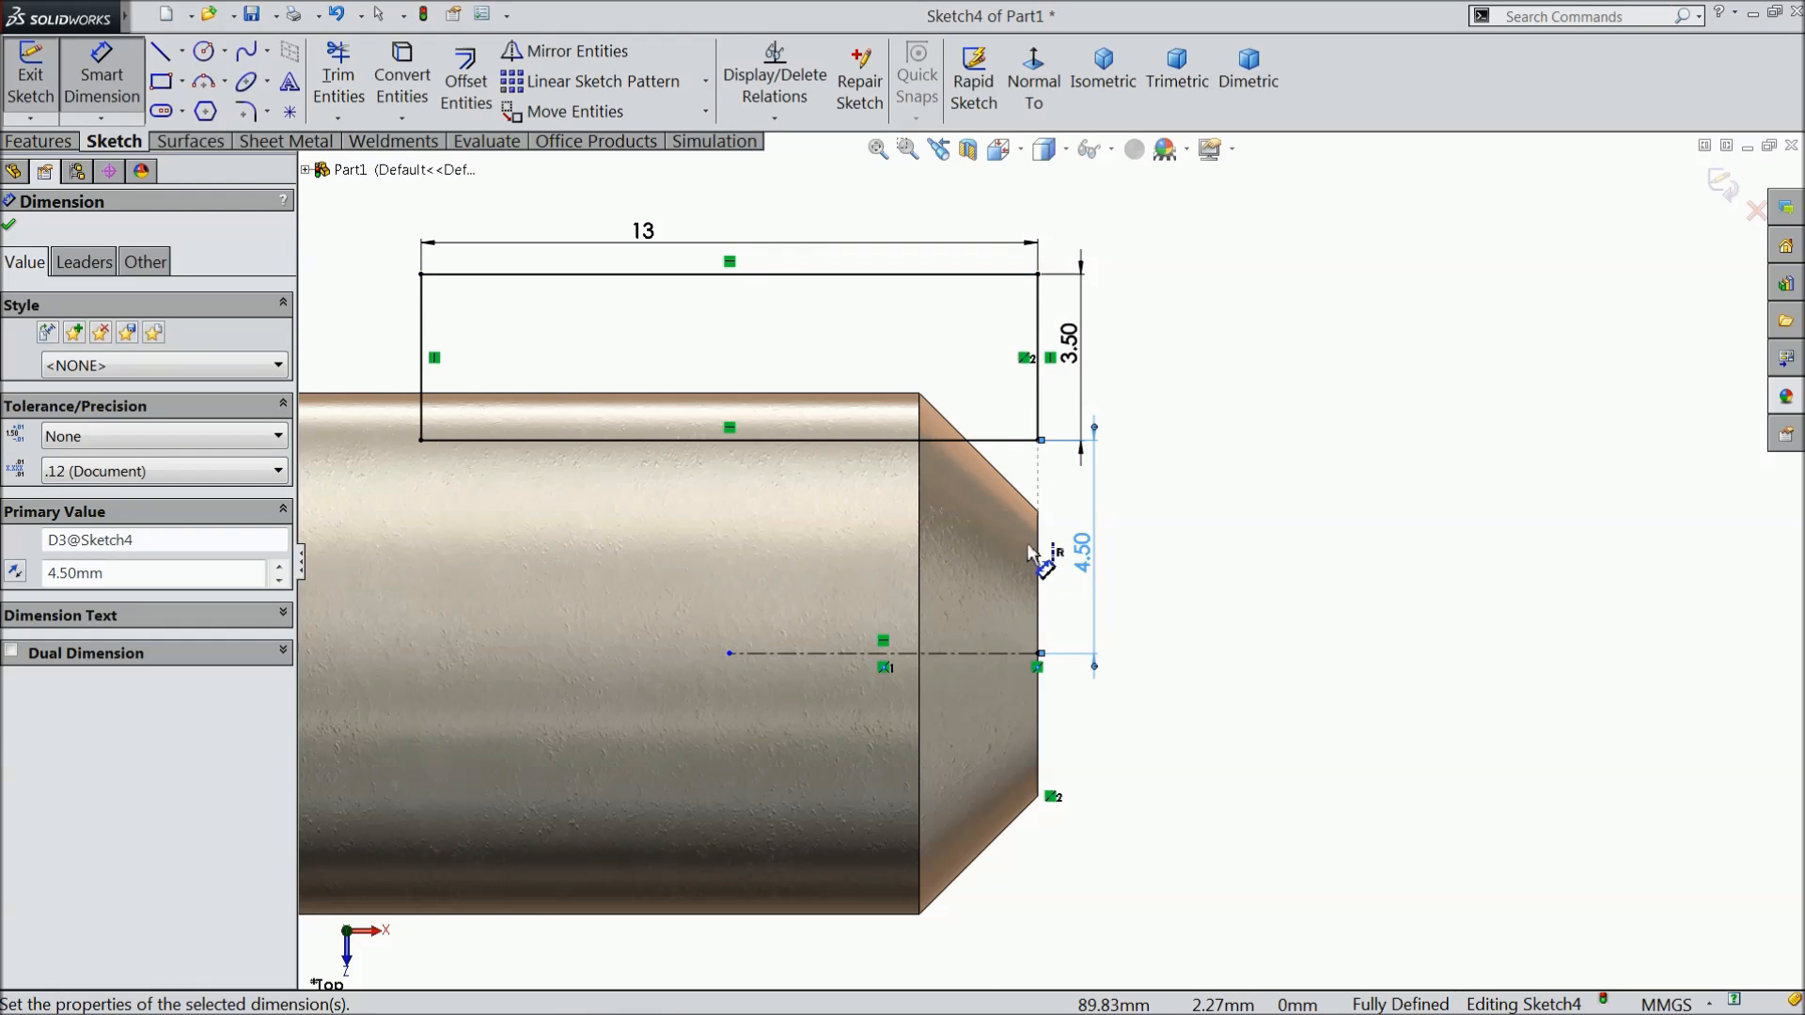
pyautogui.click(99, 86)
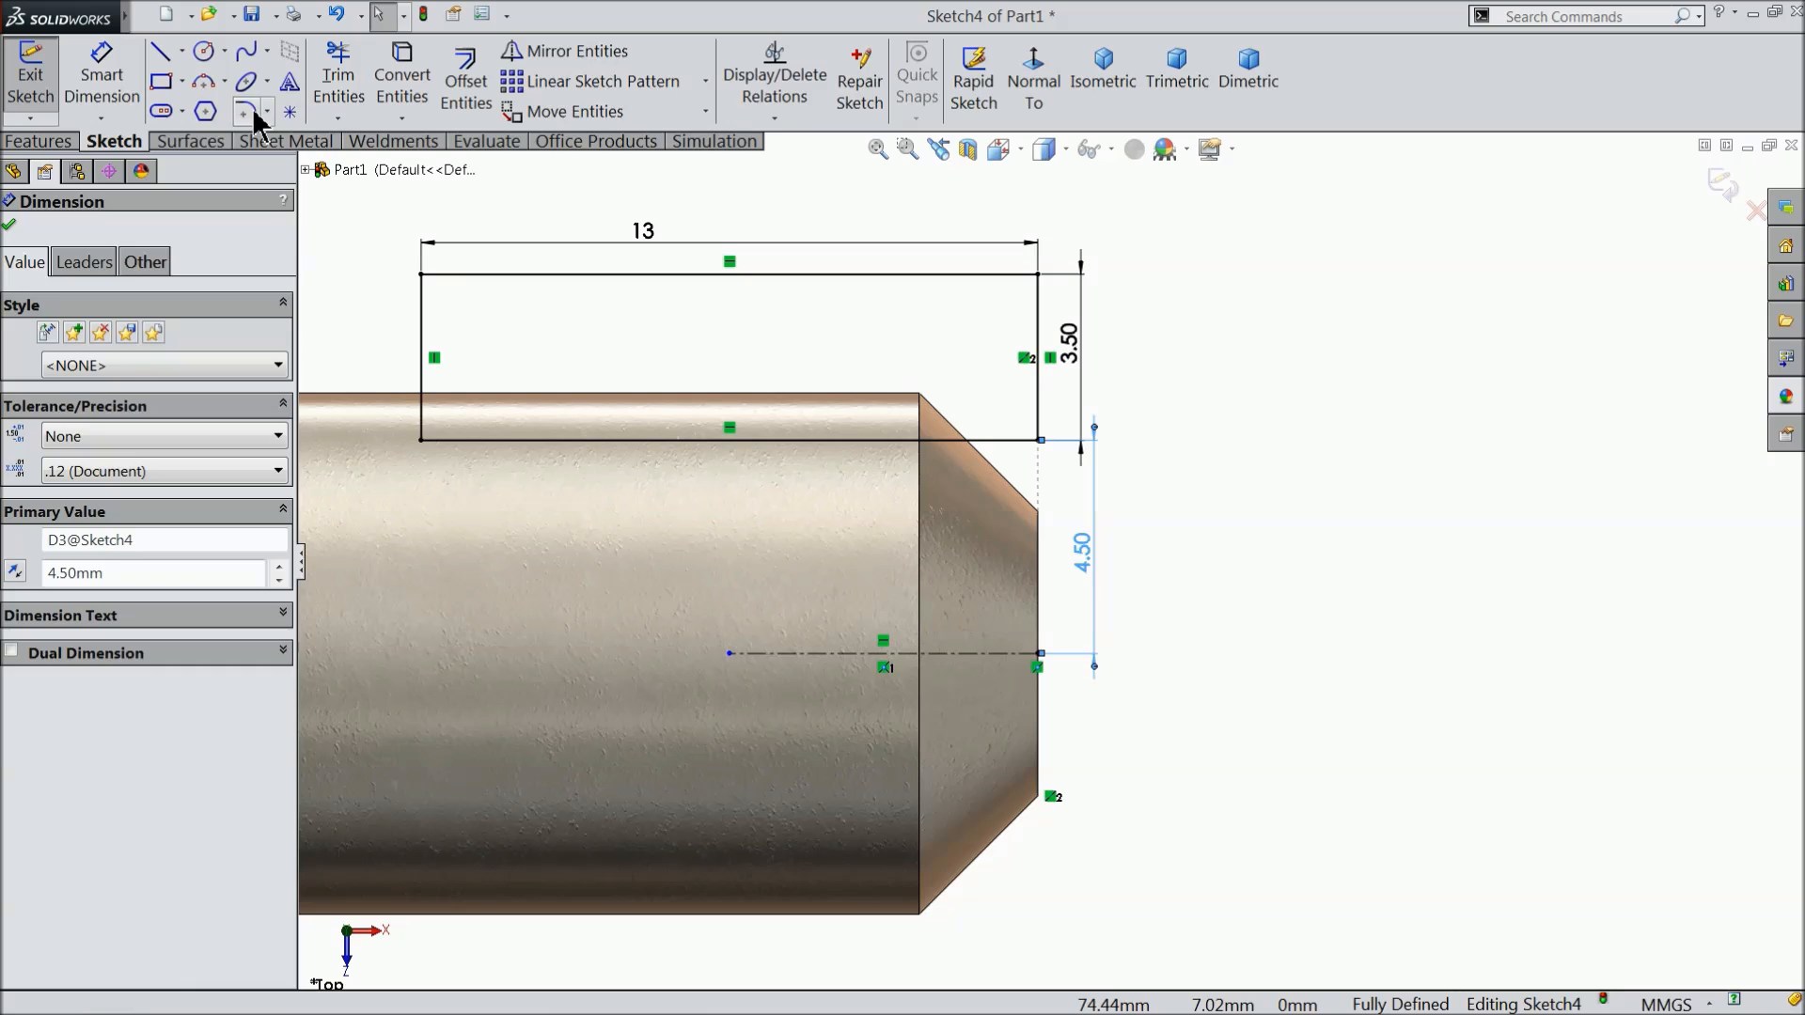
# Round the rectangle's lower inner corner with a 2 mm sketch fillet.
pyautogui.click(248, 112)
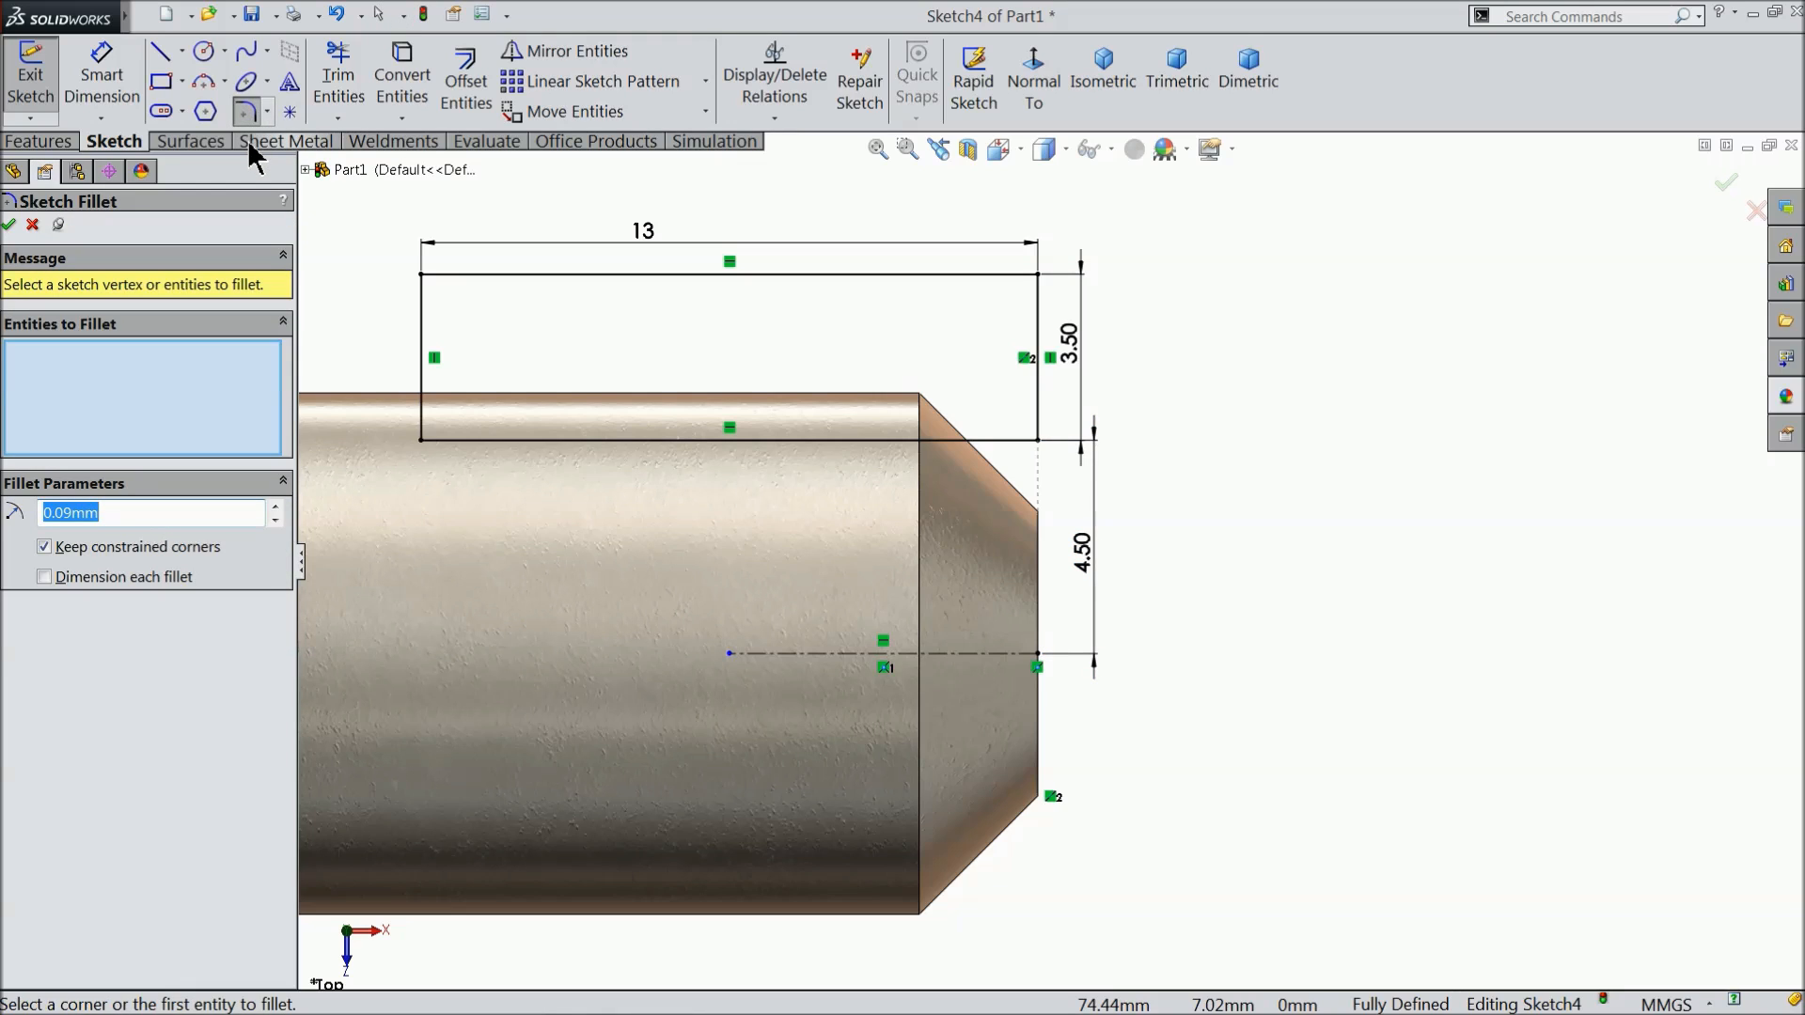
pyautogui.write('2')
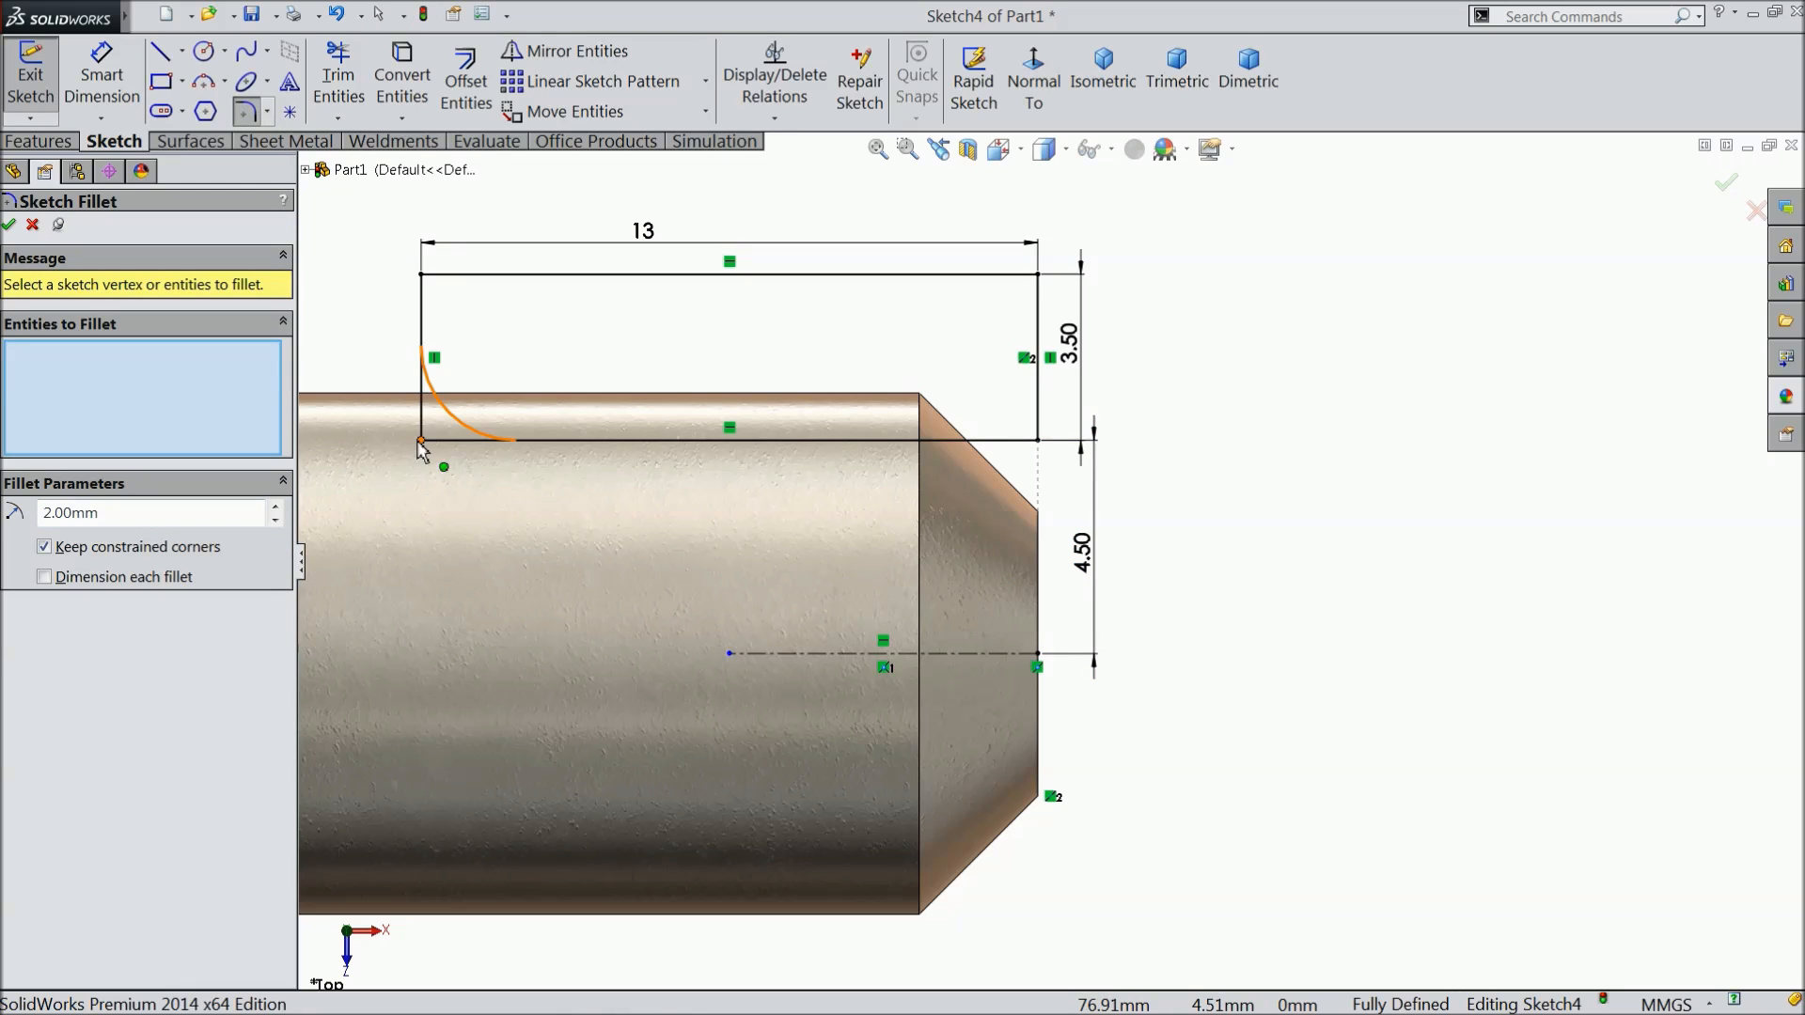
pyautogui.click(420, 442)
pyautogui.click(10, 225)
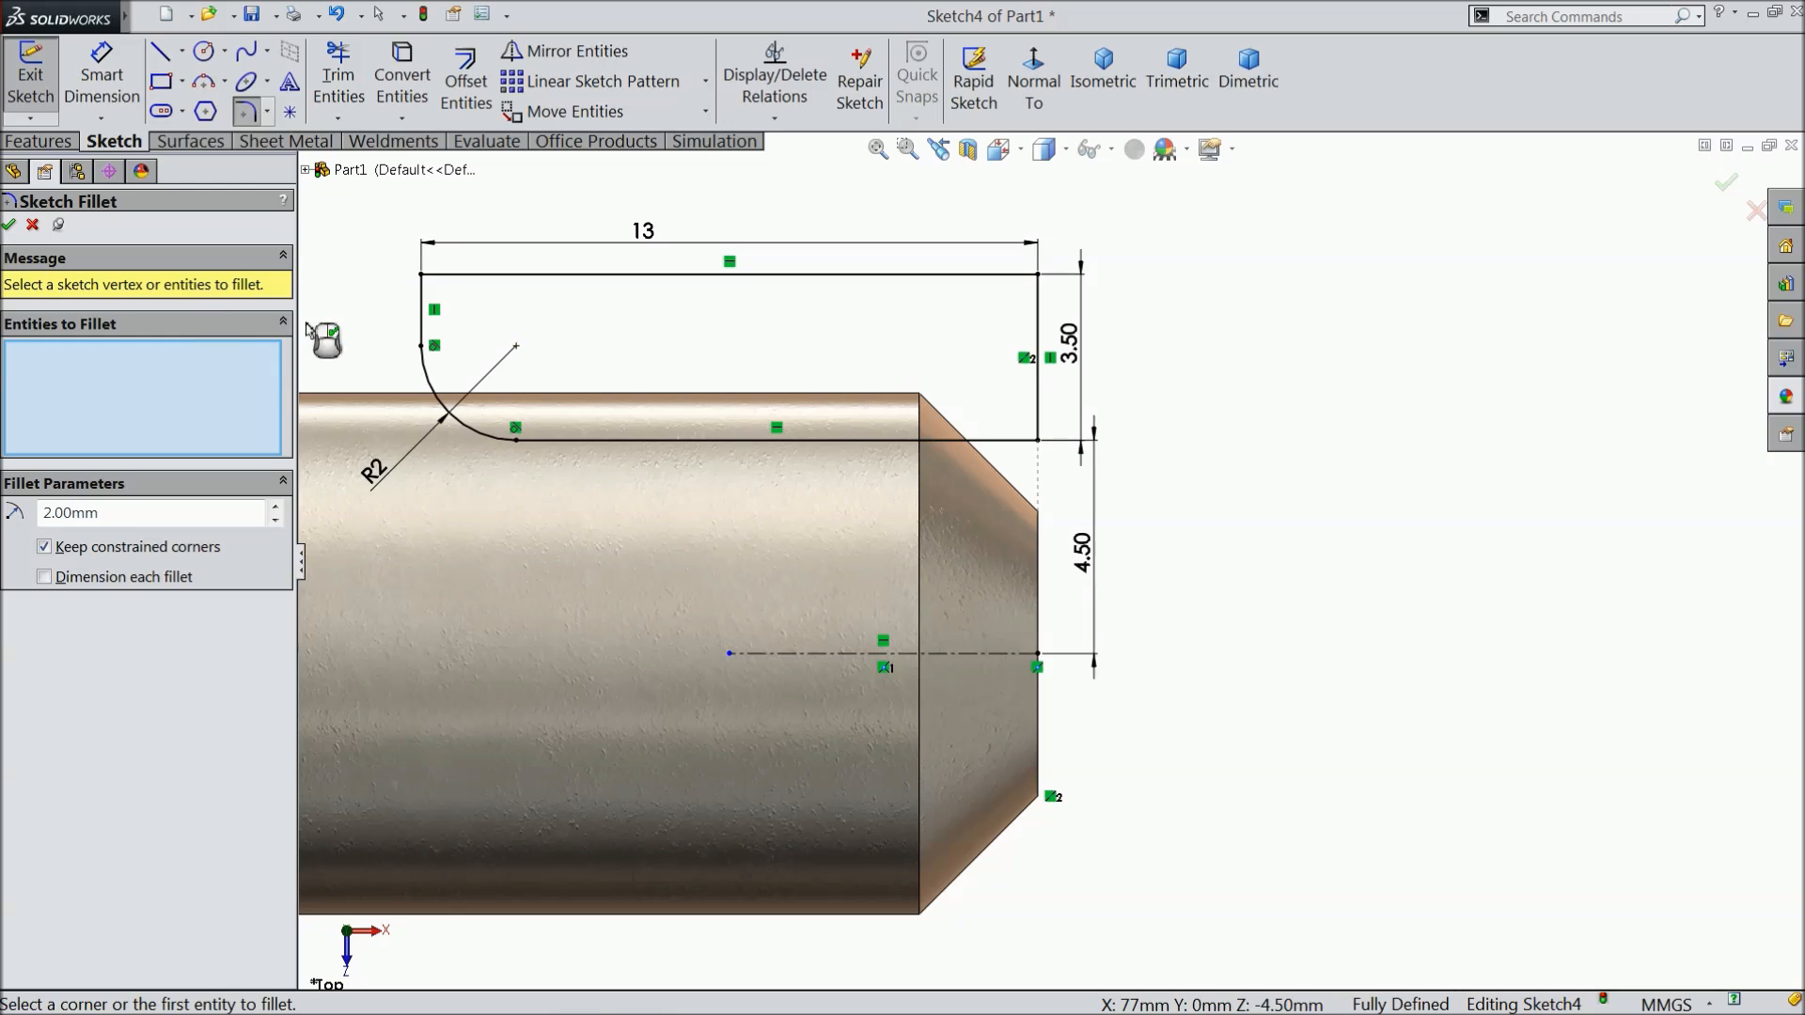
pyautogui.scroll(1, 649, 506)
pyautogui.click(9, 225)
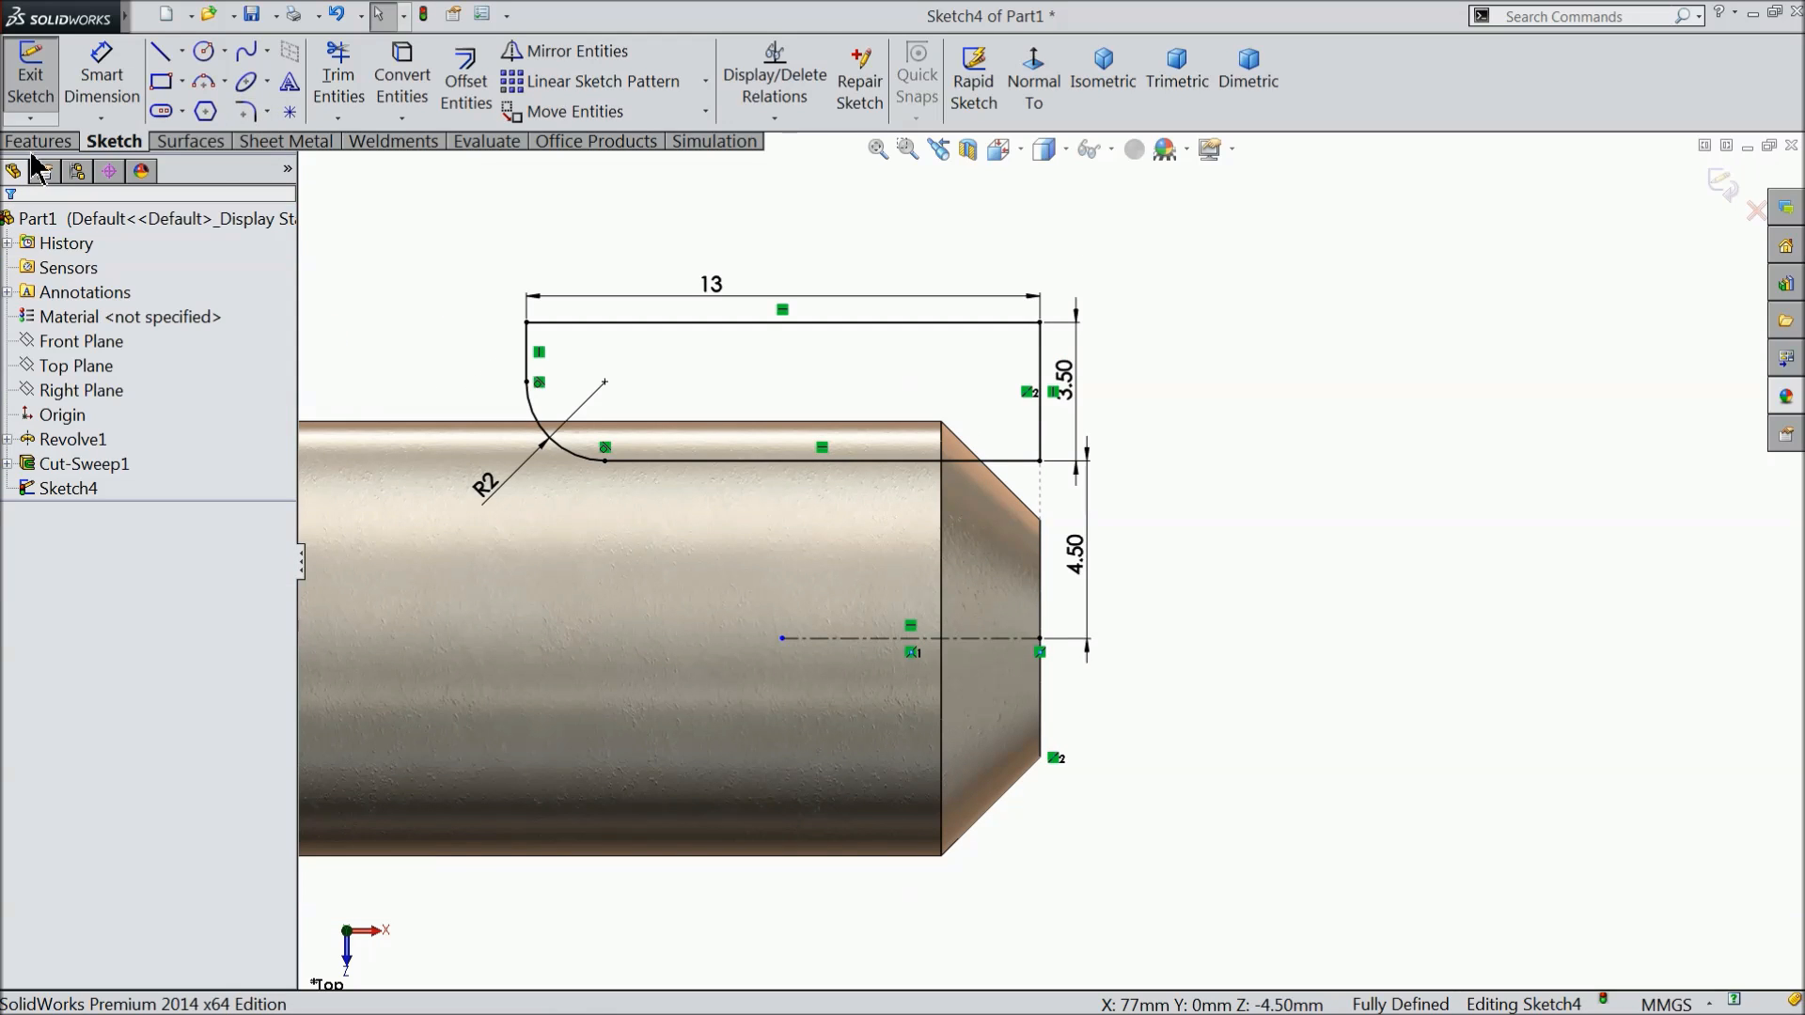
# Create an extruded cut from the filleted rectangle with the Through All - Both end condition.
pyautogui.click(39, 141)
pyautogui.click(391, 82)
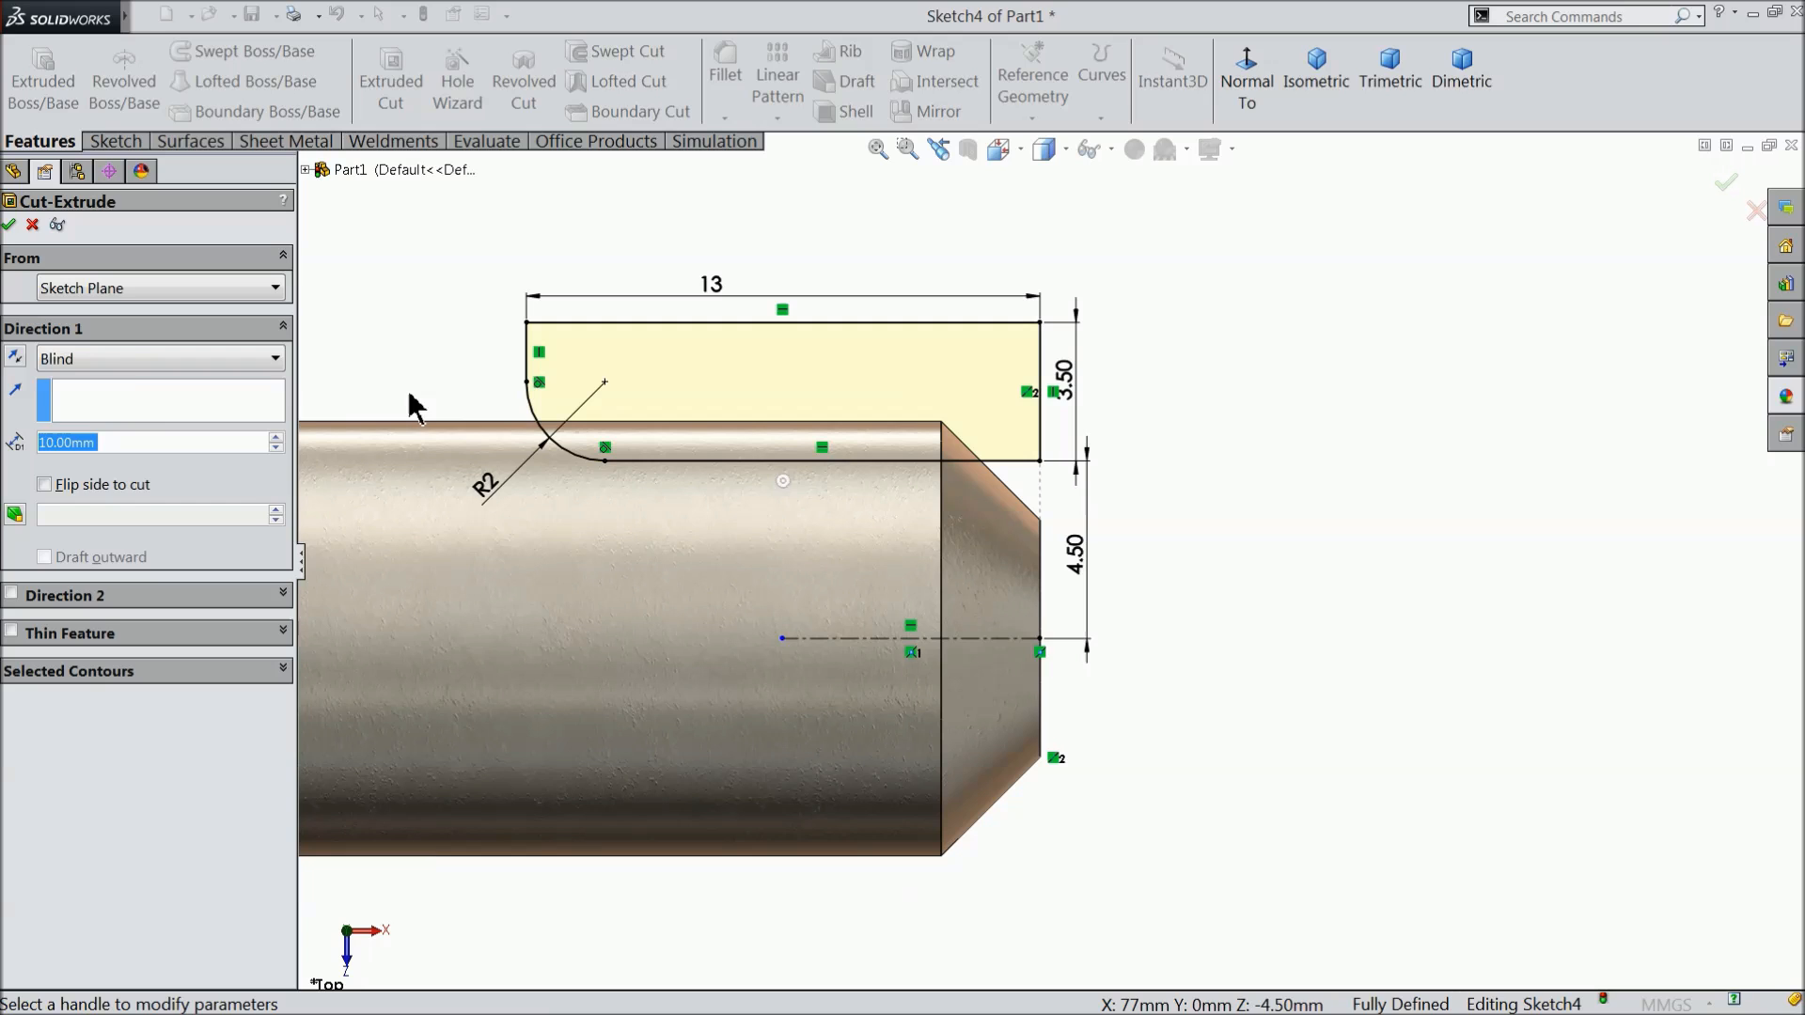
pyautogui.click(122, 359)
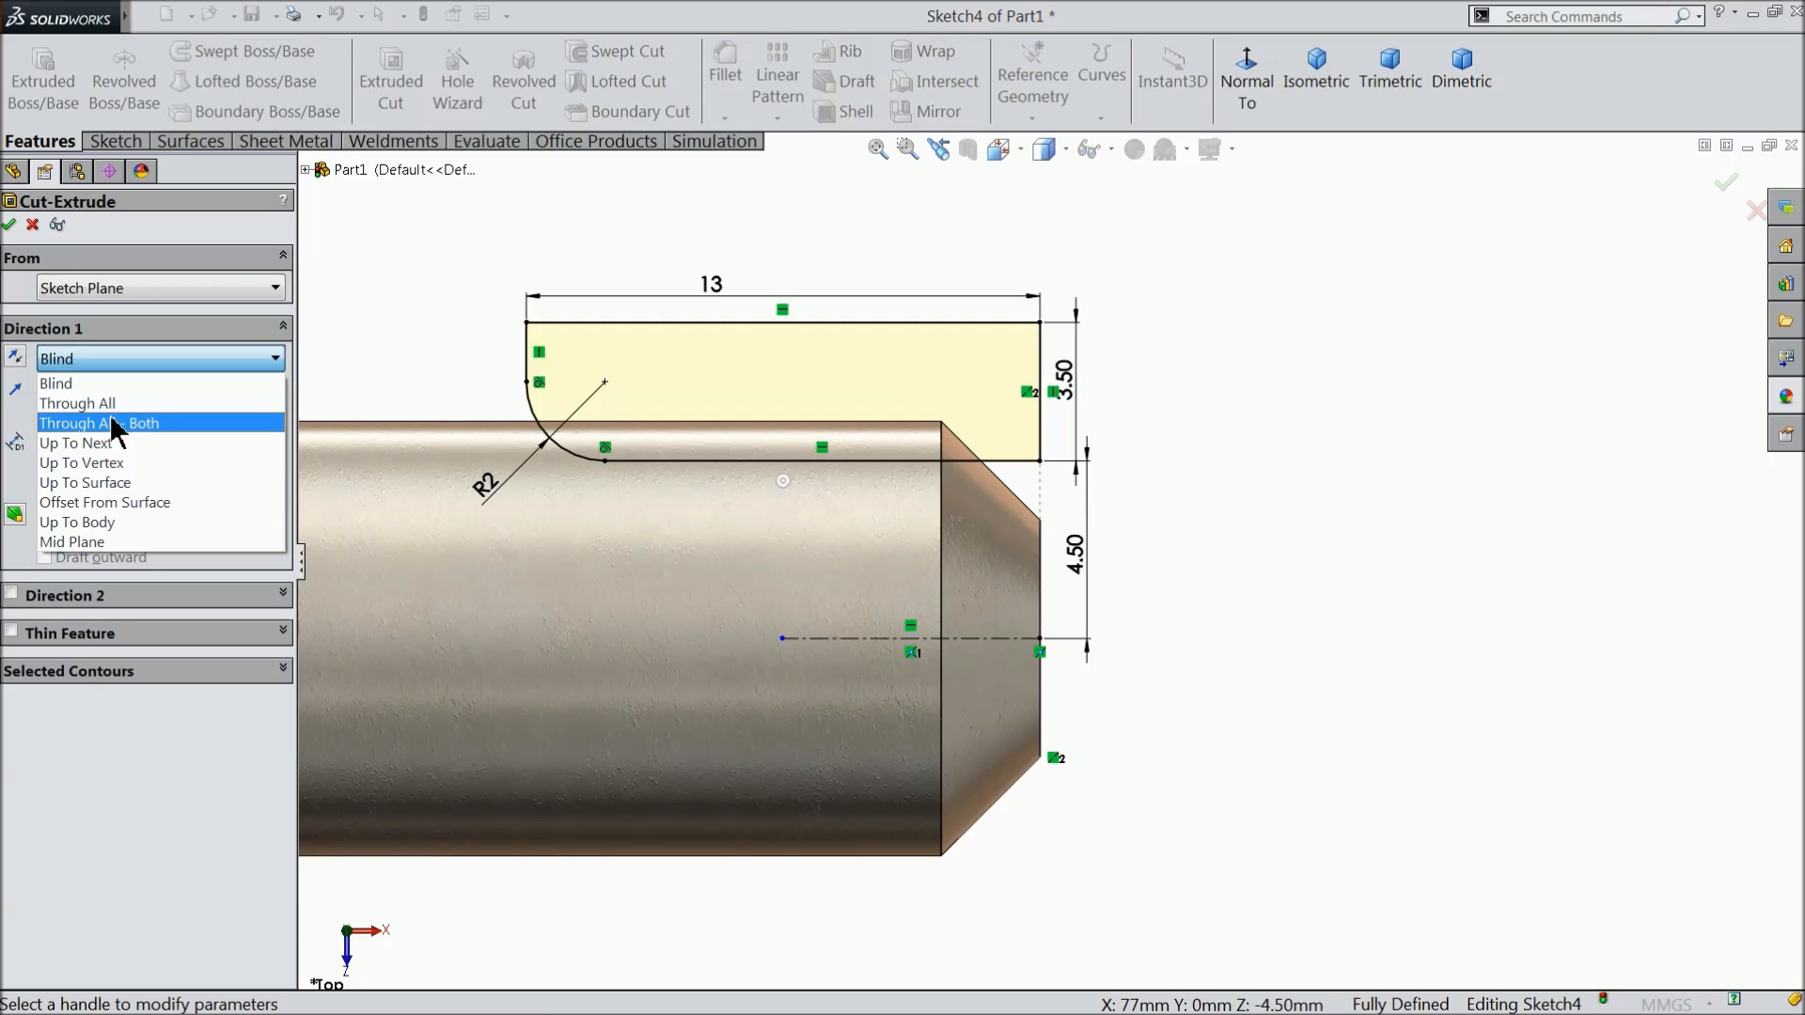
pyautogui.click(111, 423)
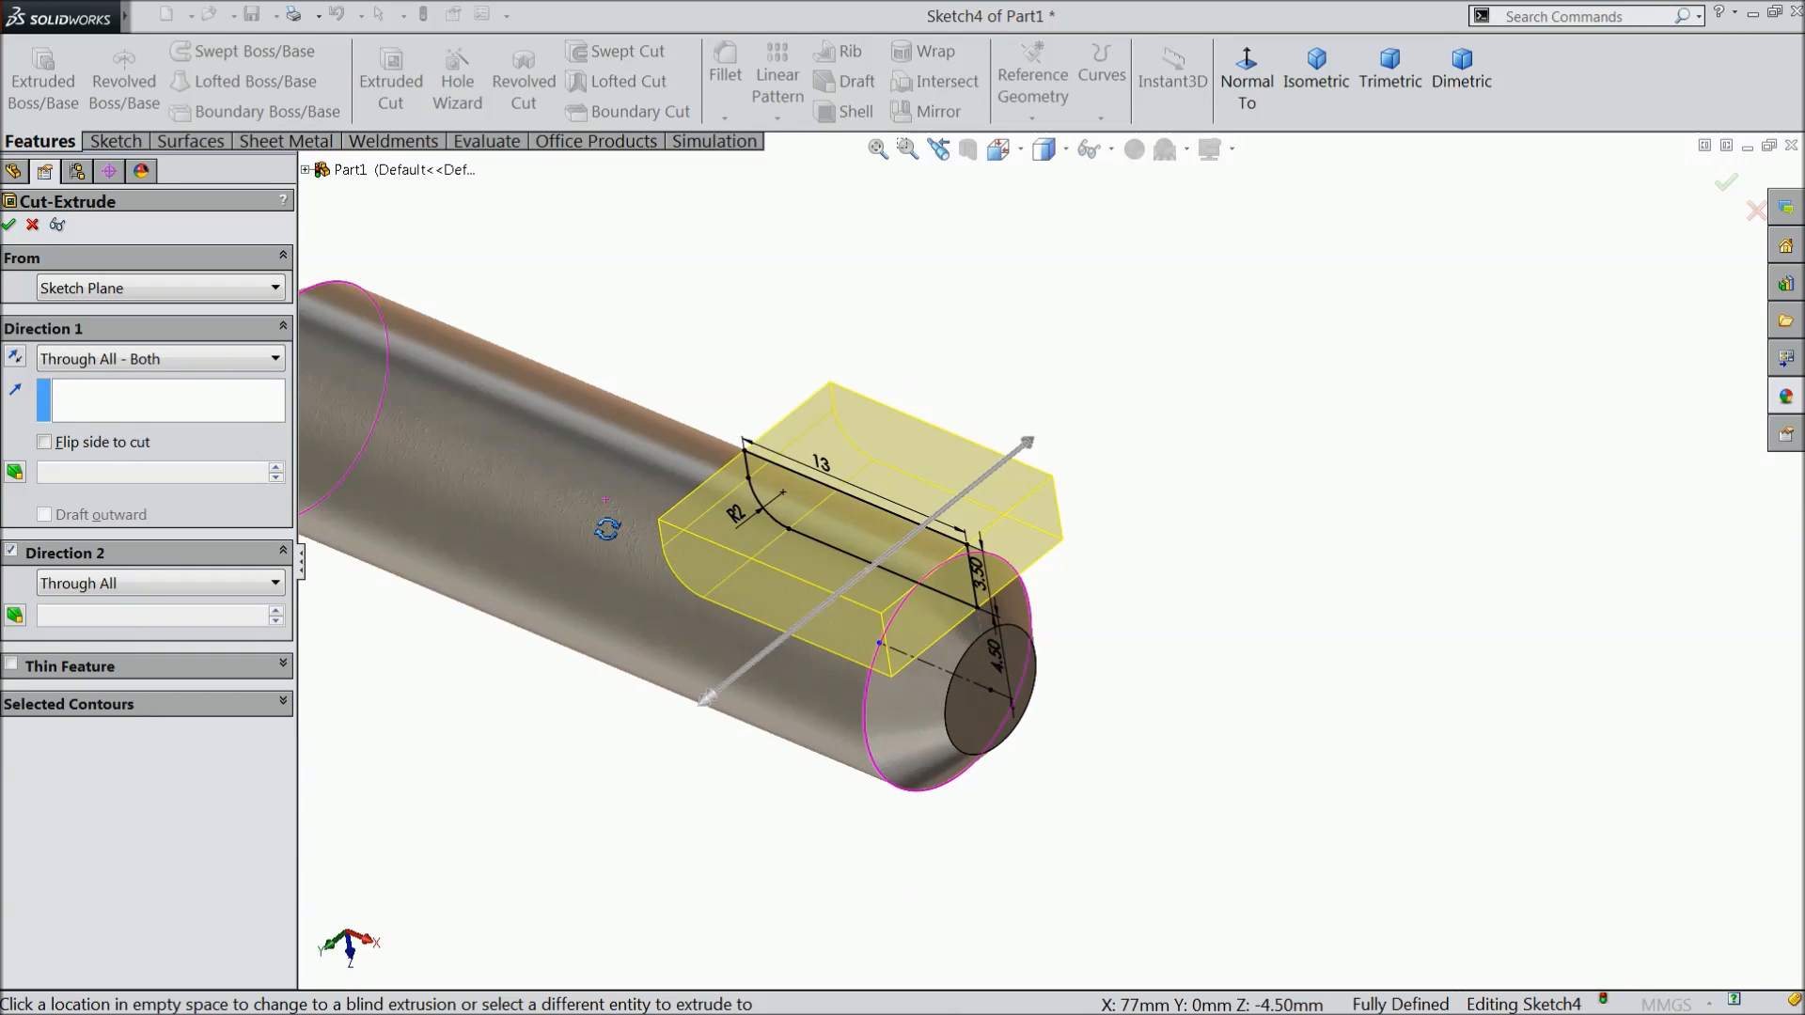
pyautogui.scroll(-3, 926, 617)
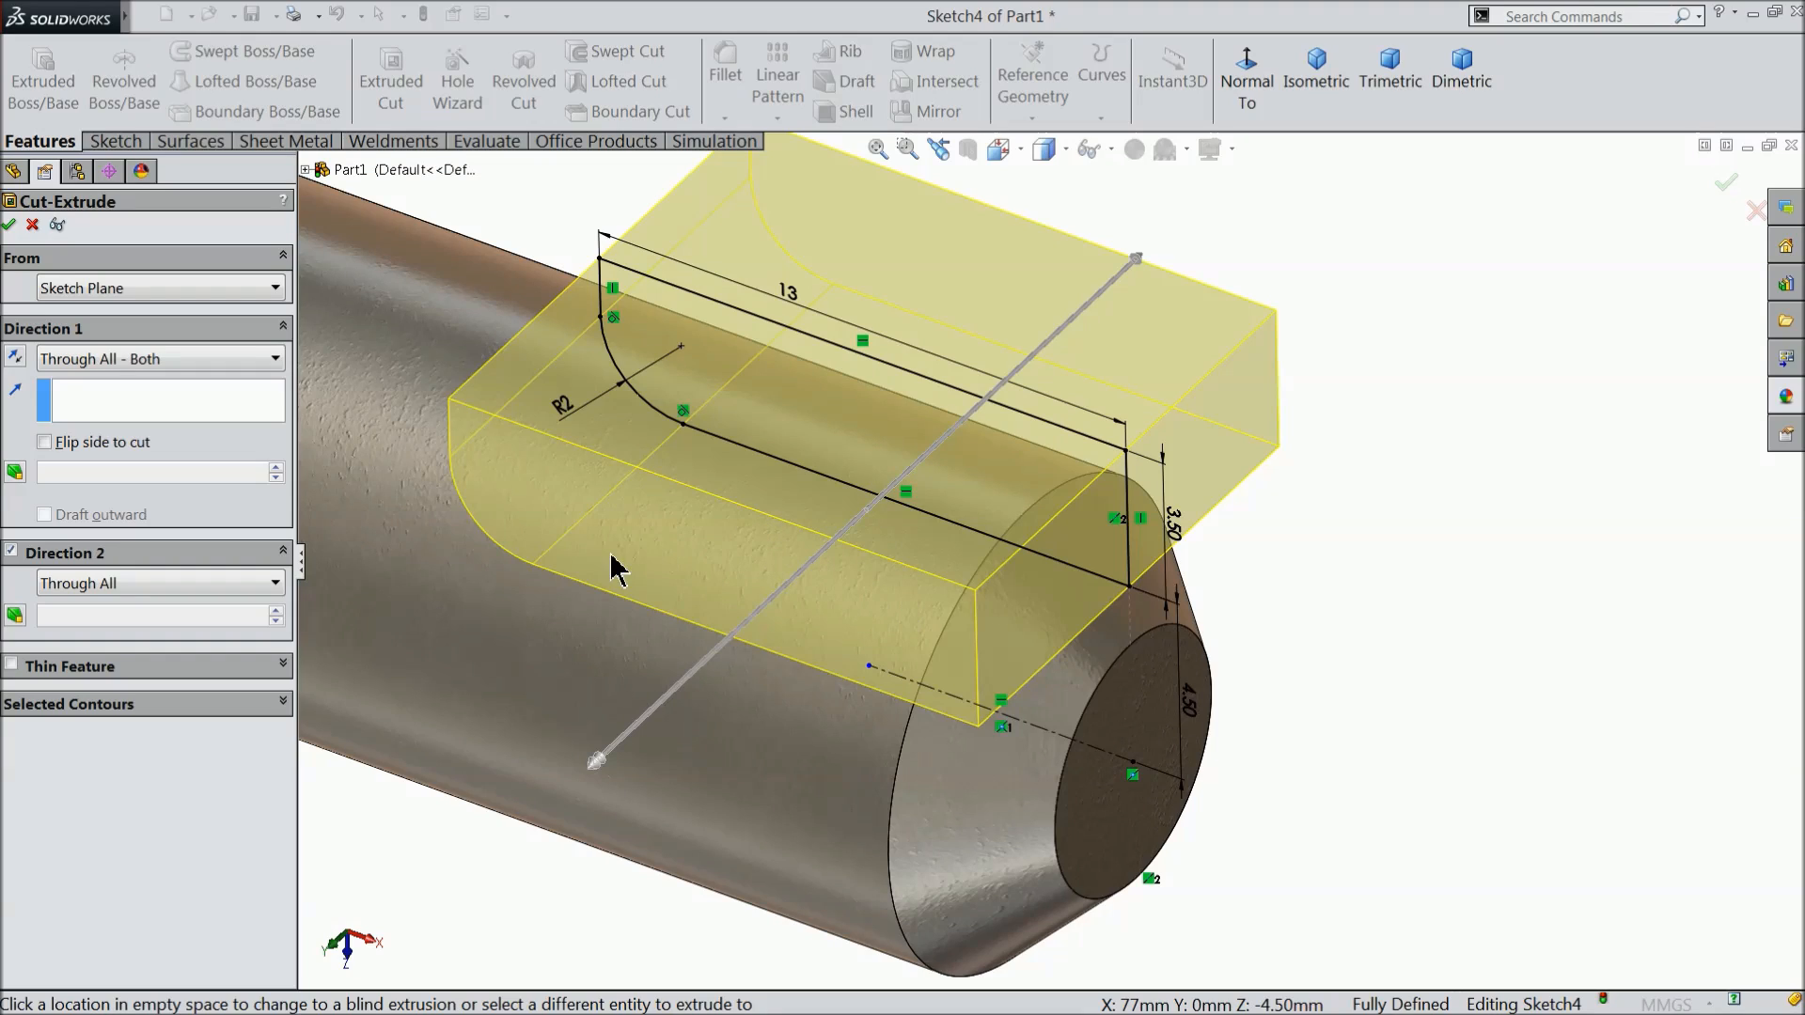
pyautogui.click(9, 225)
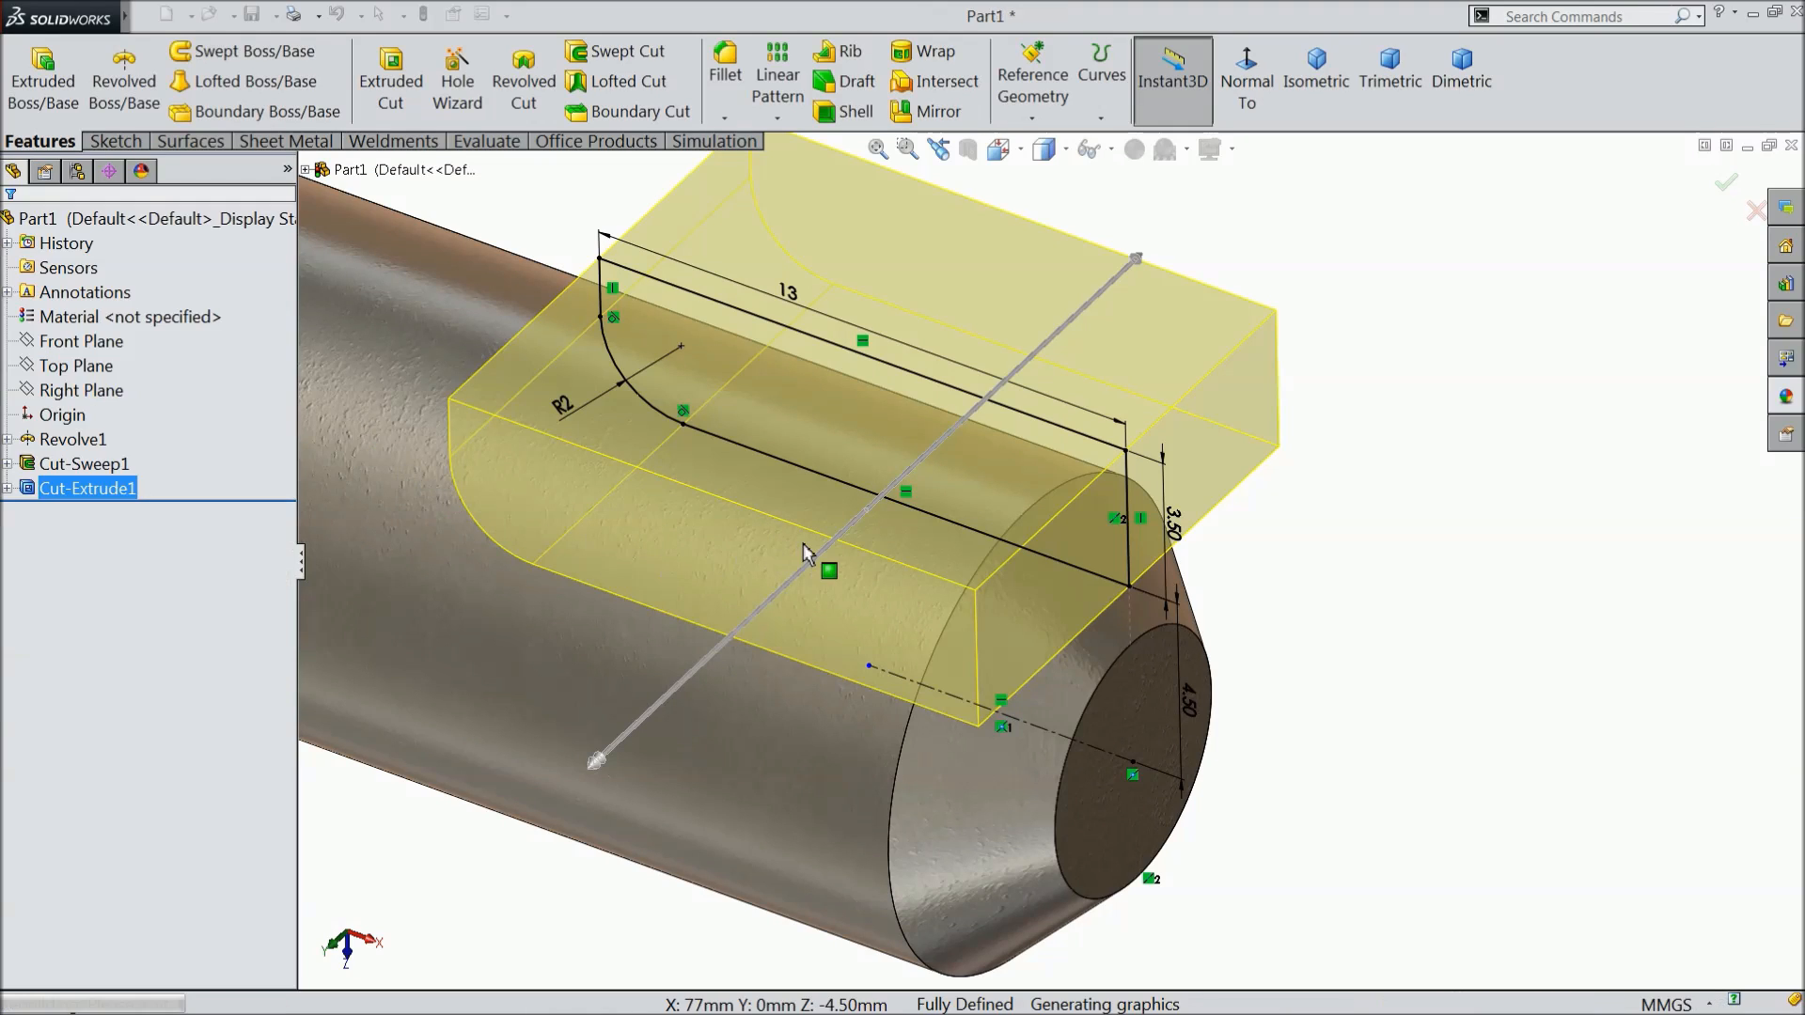
pyautogui.click(1175, 456)
# Circular-pattern the flat cut around the pin's cylindrical face with 4 equally spaced instances over 360 degrees.
pyautogui.moveTo(1166, 467)
pyautogui.mouseDown(button='middle')
pyautogui.moveTo(1156, 572)
pyautogui.moveTo(1154, 492)
pyautogui.mouseUp(button='middle')
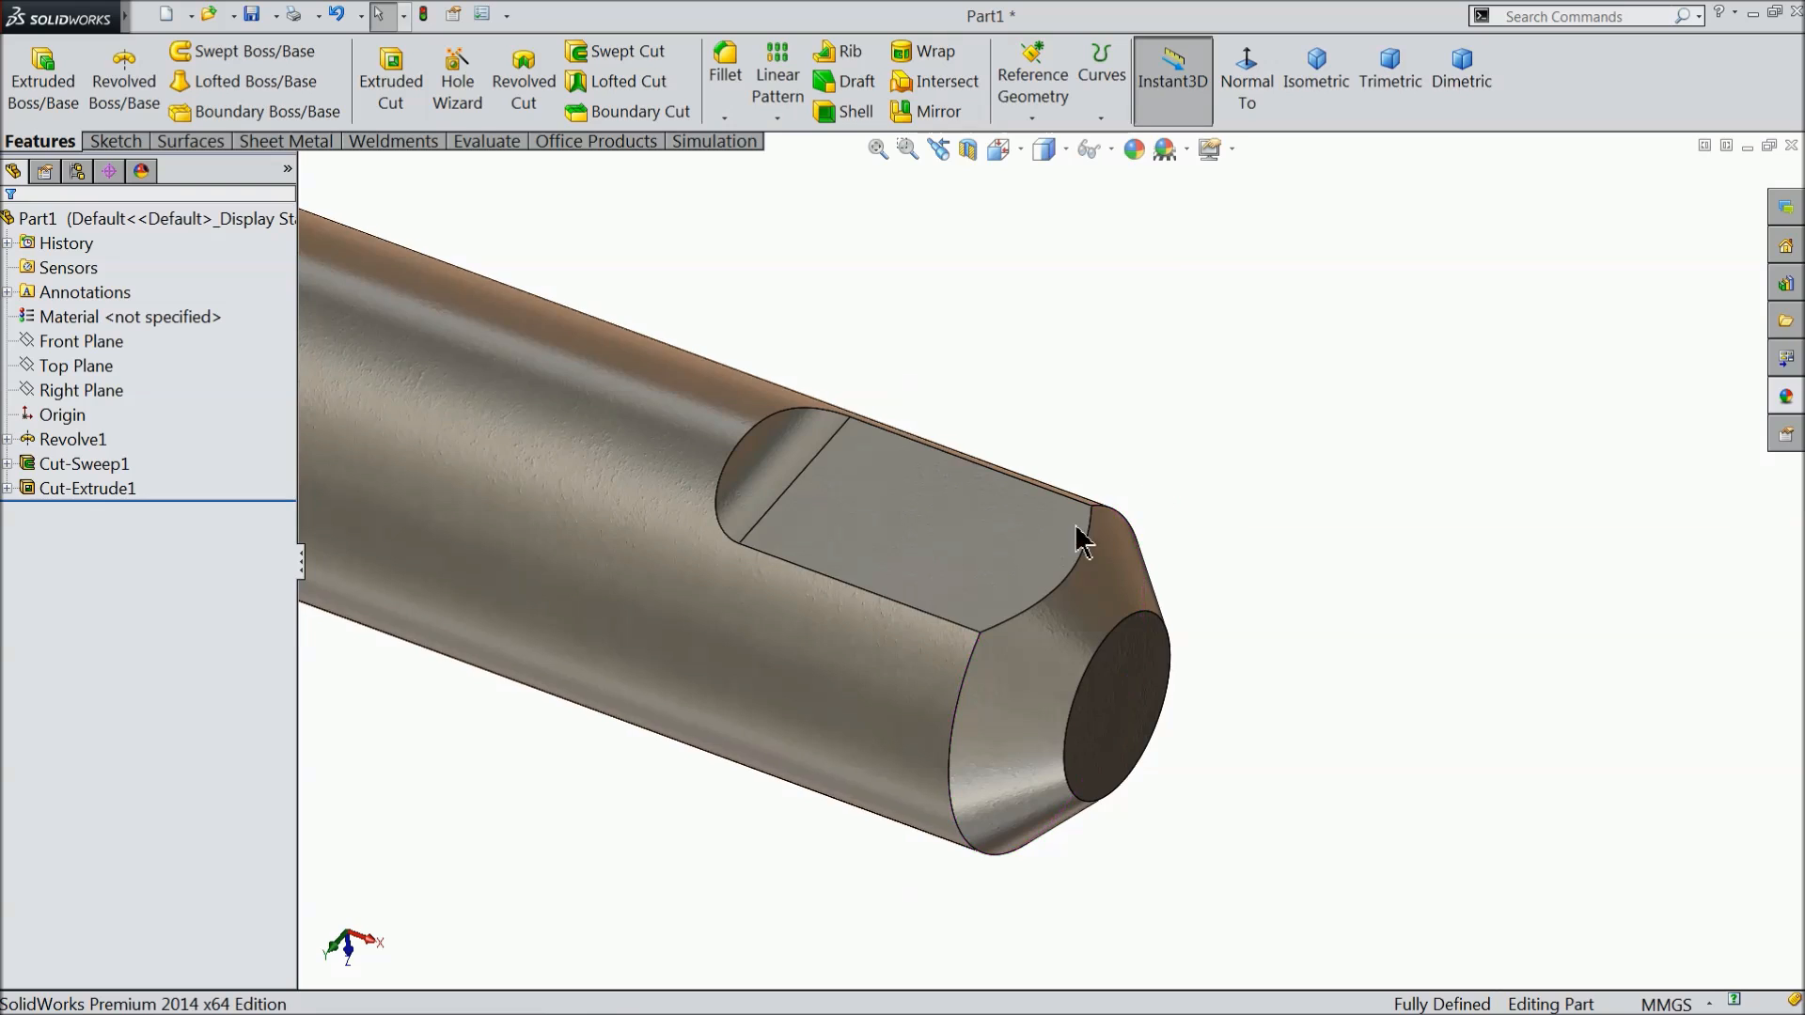
pyautogui.scroll(5, 1081, 540)
pyautogui.scroll(-4, 1034, 555)
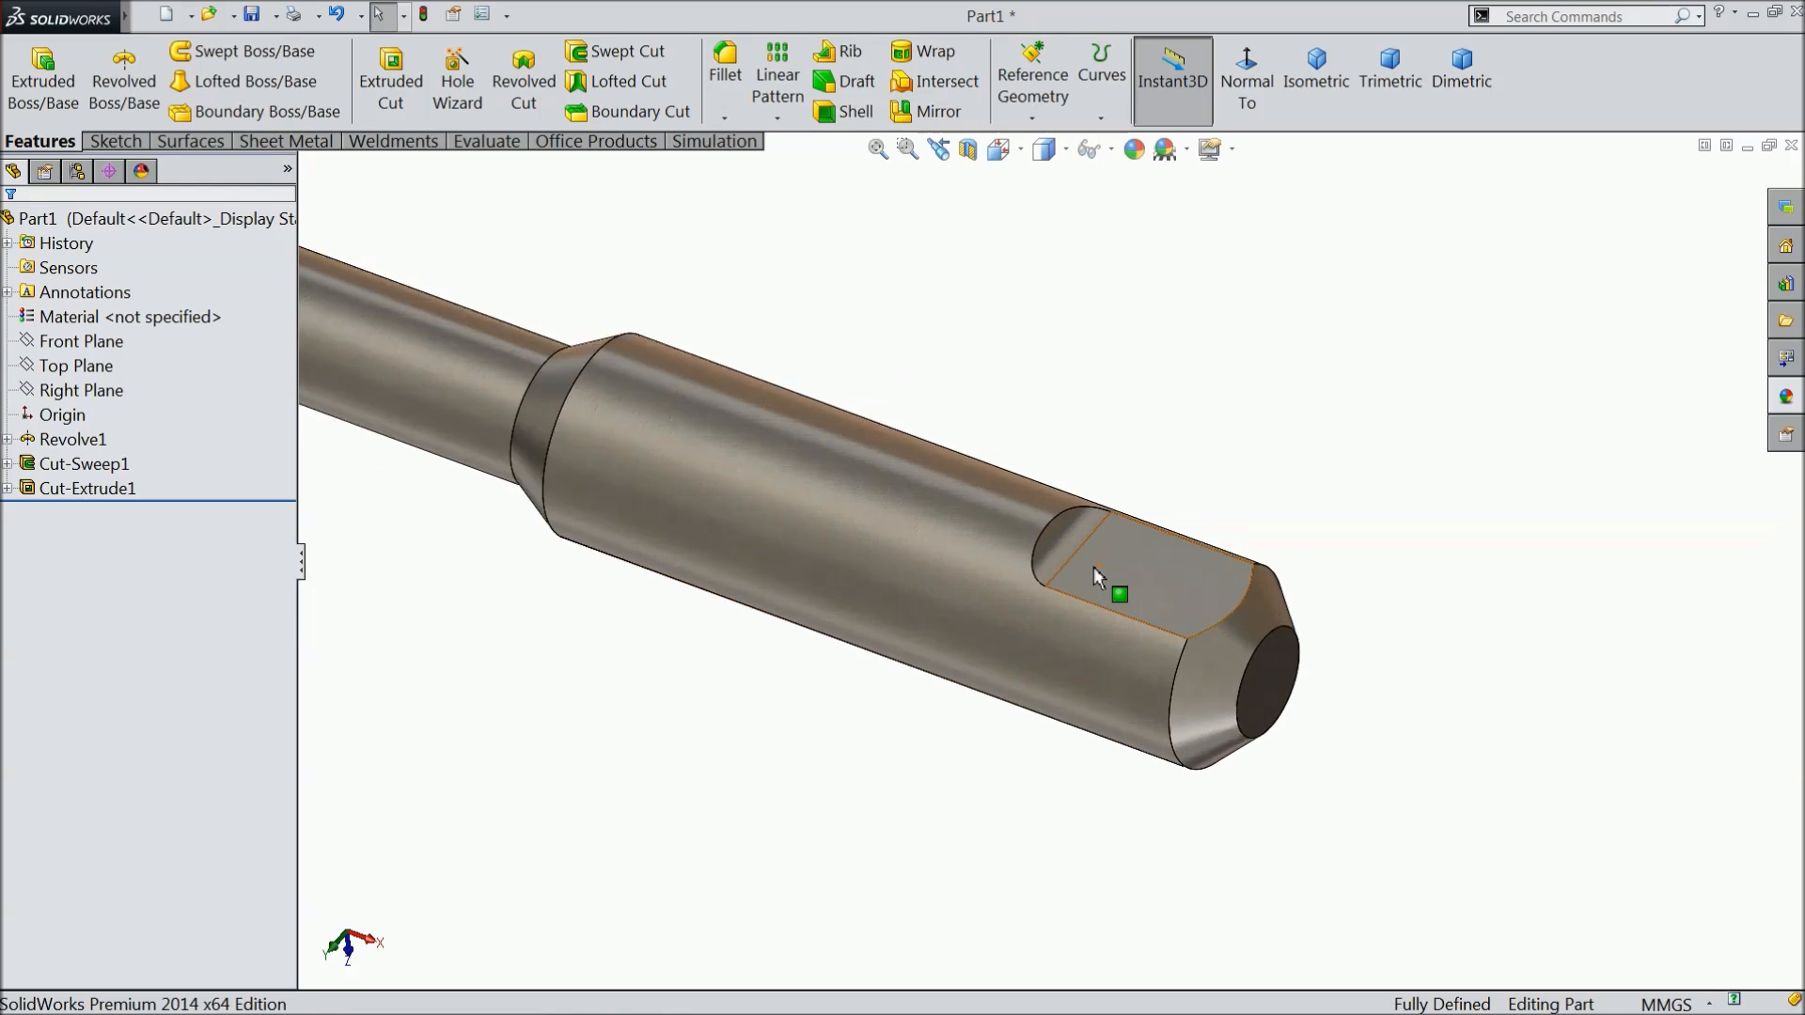
pyautogui.scroll(-2, 1093, 567)
pyautogui.click(798, 114)
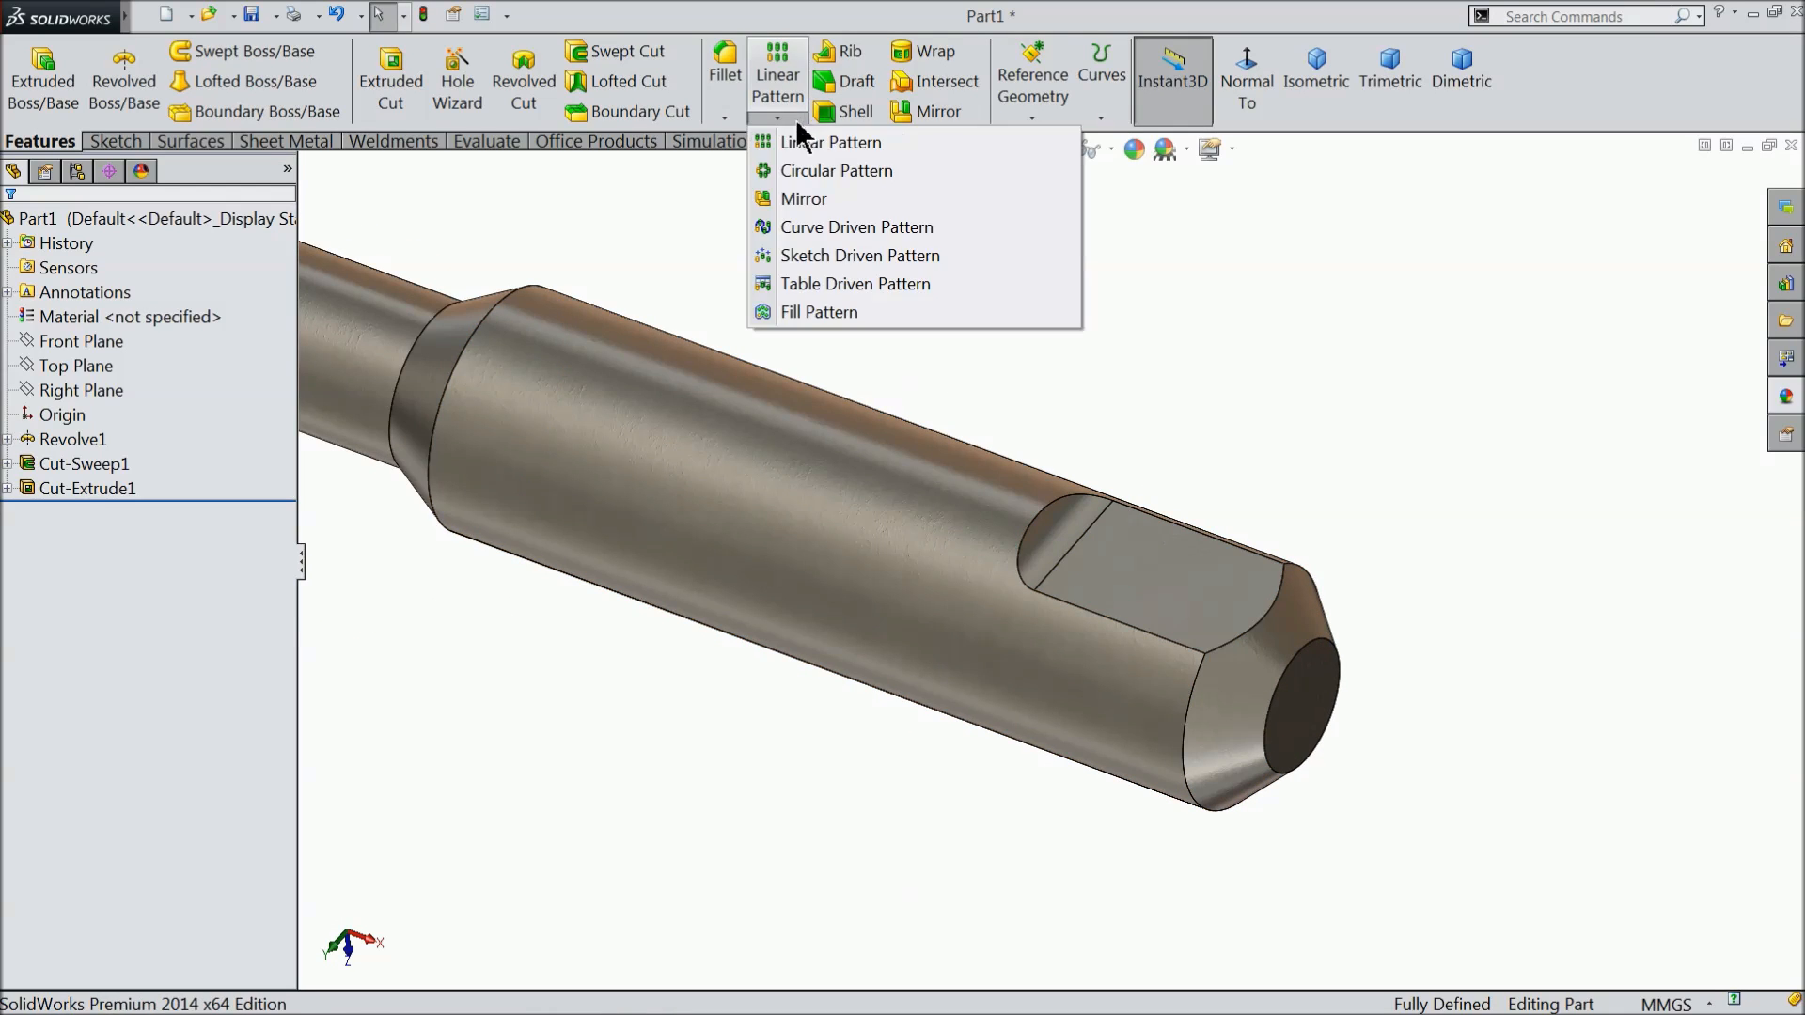
pyautogui.click(825, 169)
pyautogui.click(1111, 561)
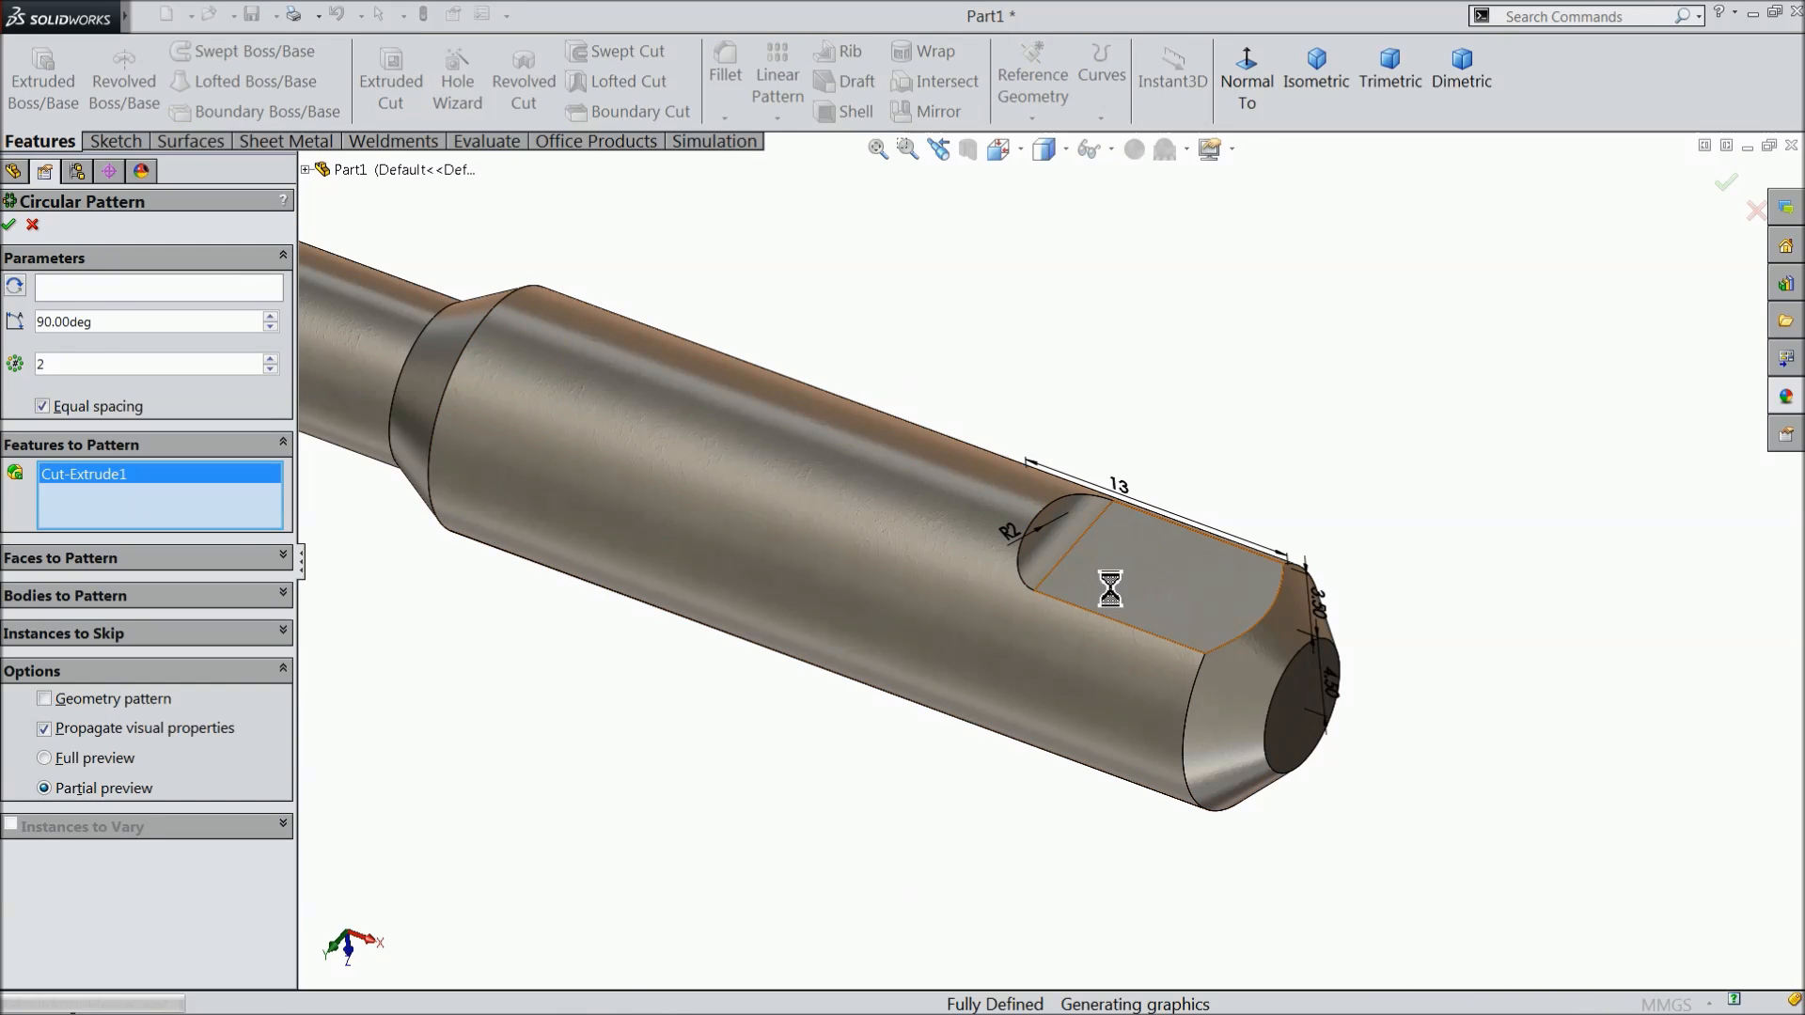
pyautogui.click(649, 442)
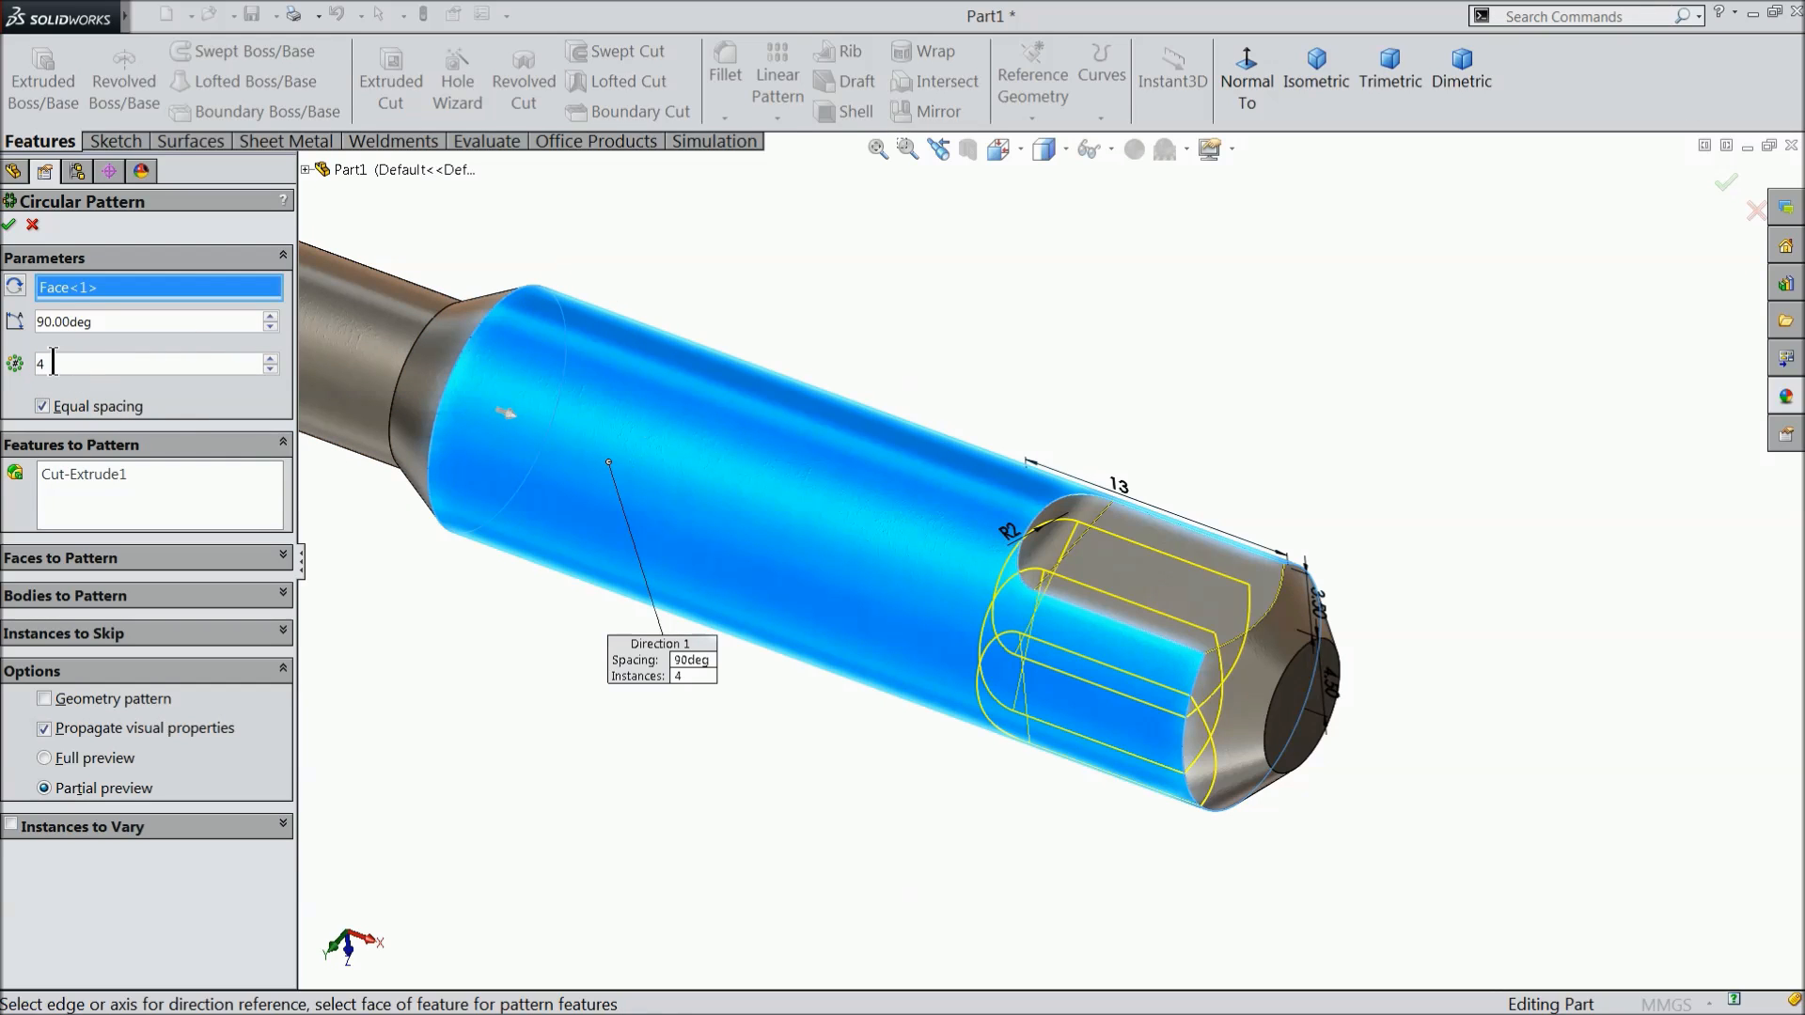
pyautogui.write('360')
pyautogui.press('Return')
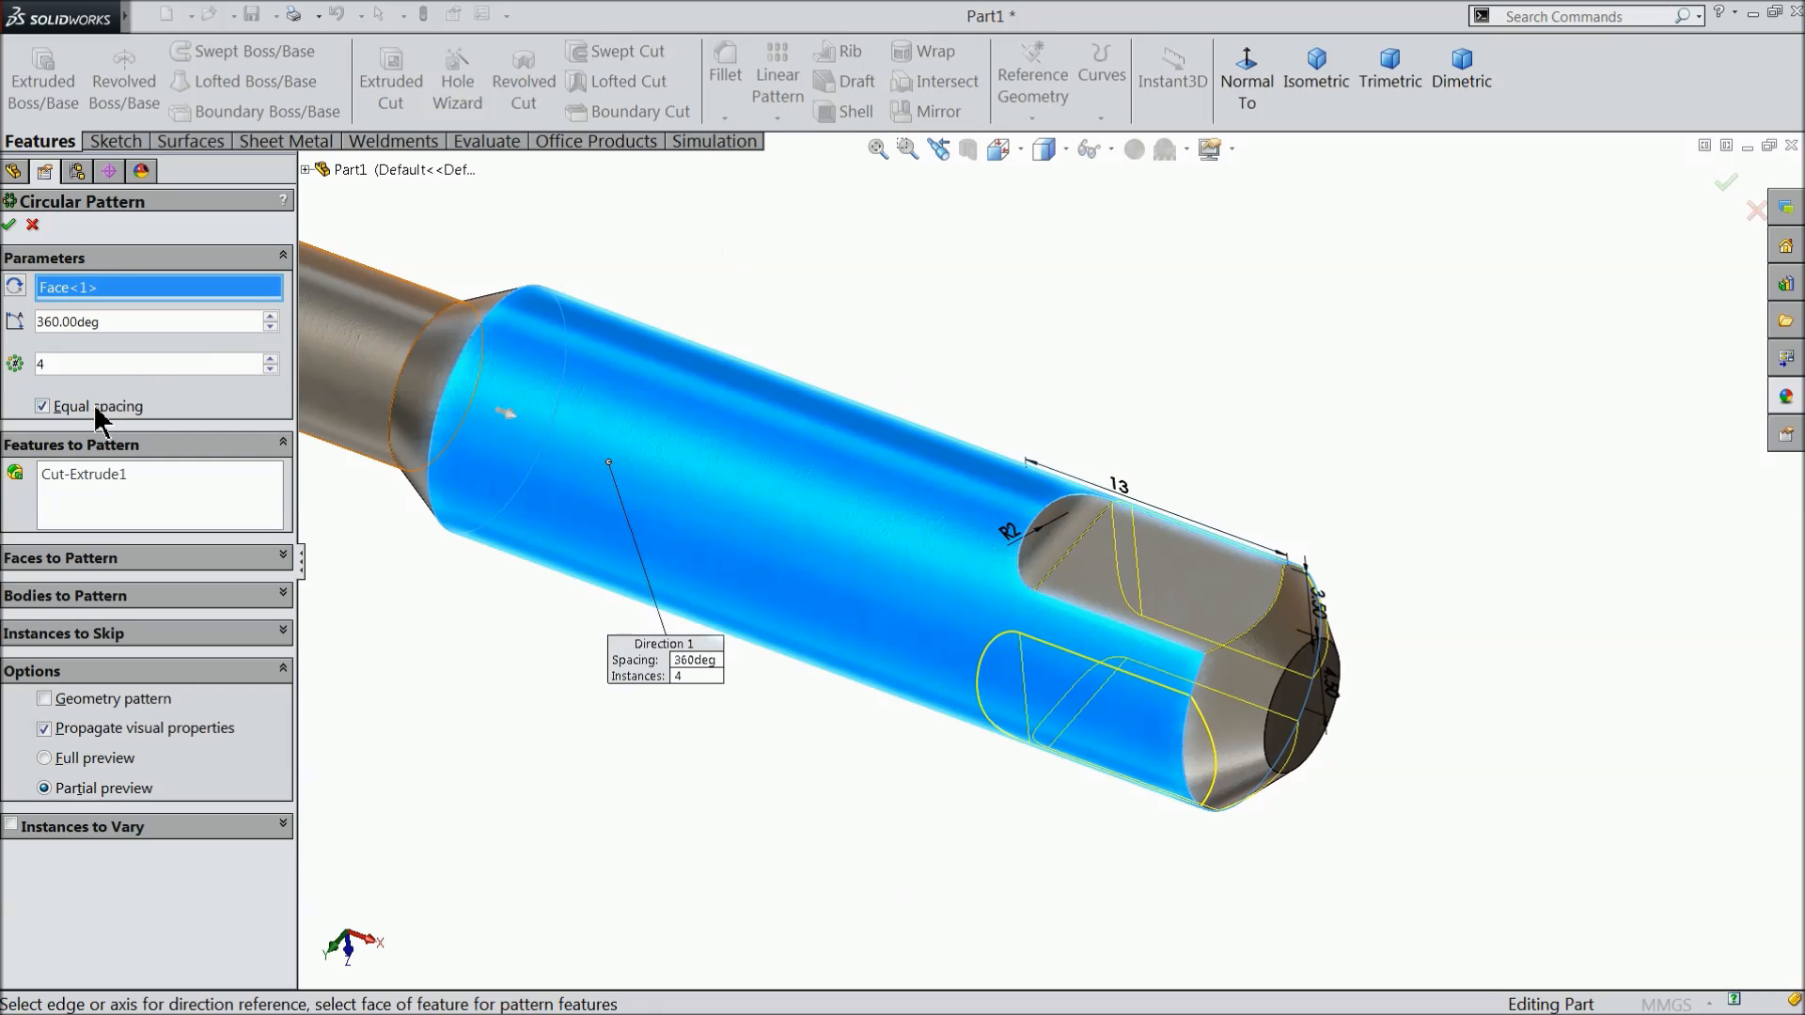
pyautogui.click(10, 225)
# Inspect the patterned flats at the chamfered end and the whole pin up to the threaded tip.
pyautogui.moveTo(1073, 795); pyautogui.dragTo(1041, 840, button='middle')
pyautogui.scroll(8, 1126, 697)
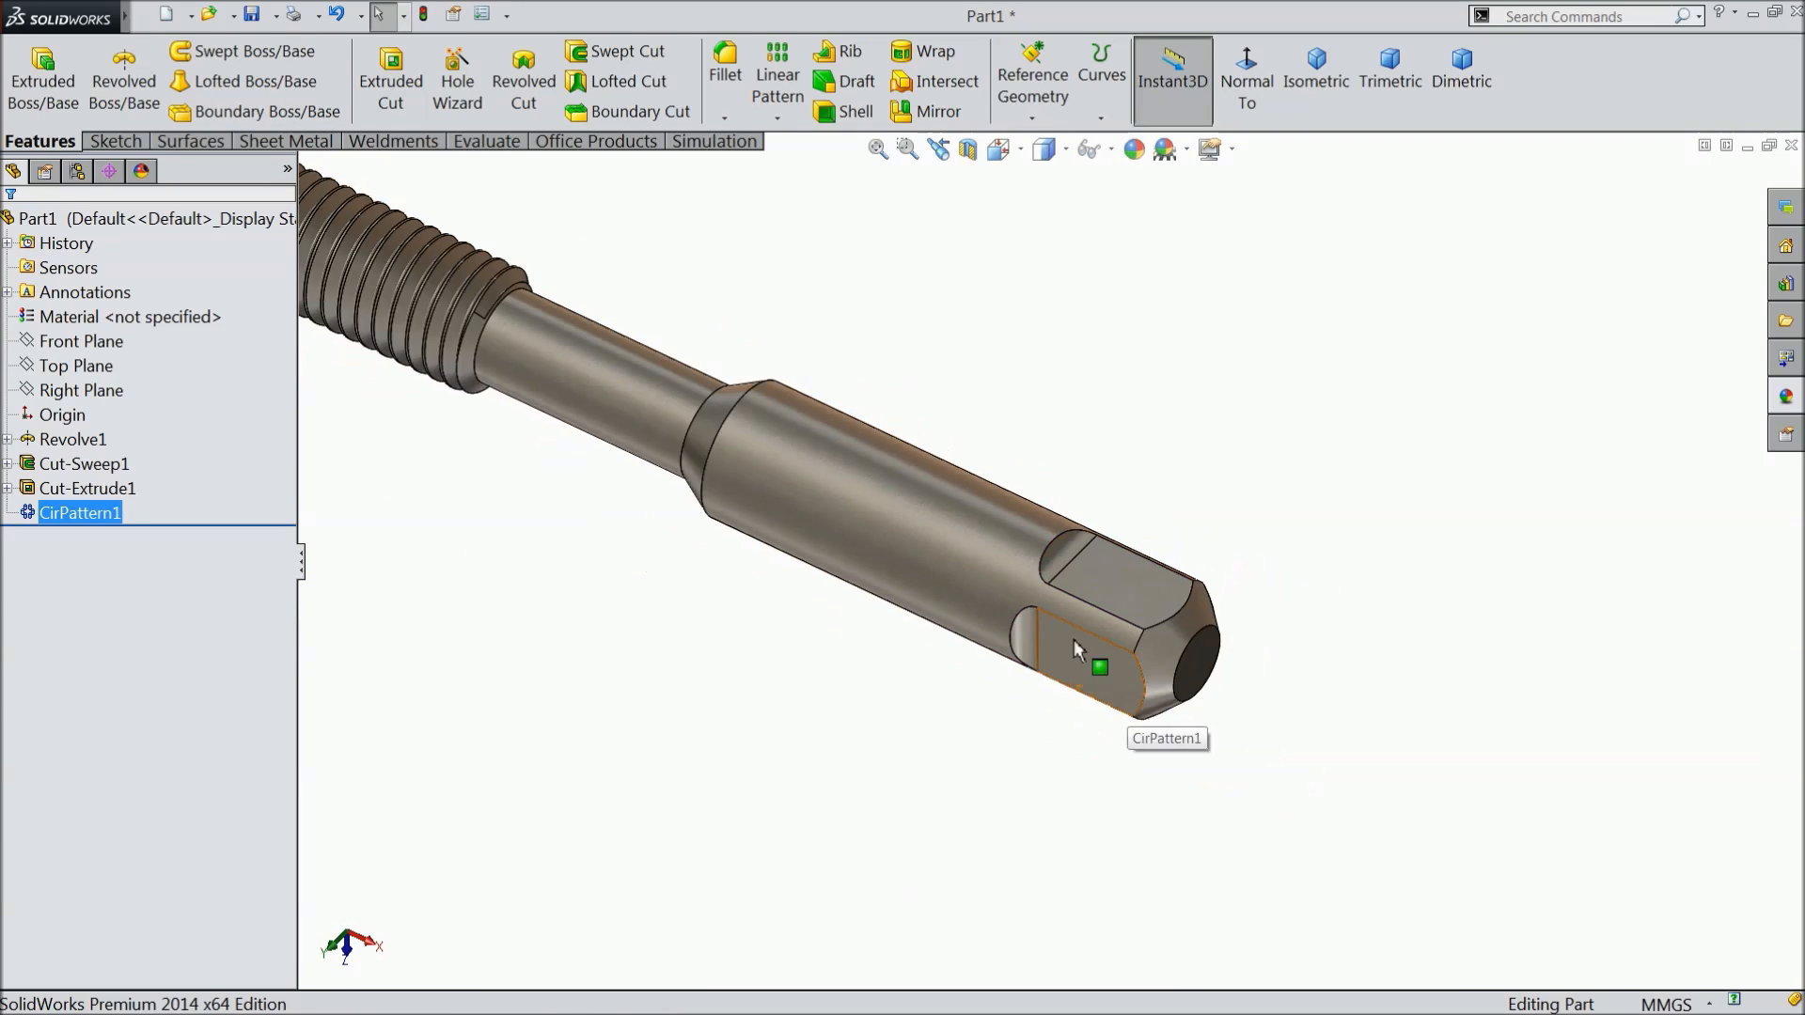
pyautogui.scroll(-3, 801, 532)
pyautogui.scroll(2, 814, 455)
pyautogui.scroll(-2, 816, 459)
pyautogui.moveTo(894, 564)
pyautogui.mouseDown(button='middle')
pyautogui.moveTo(866, 451)
pyautogui.moveTo(871, 542)
pyautogui.mouseUp(button='middle')
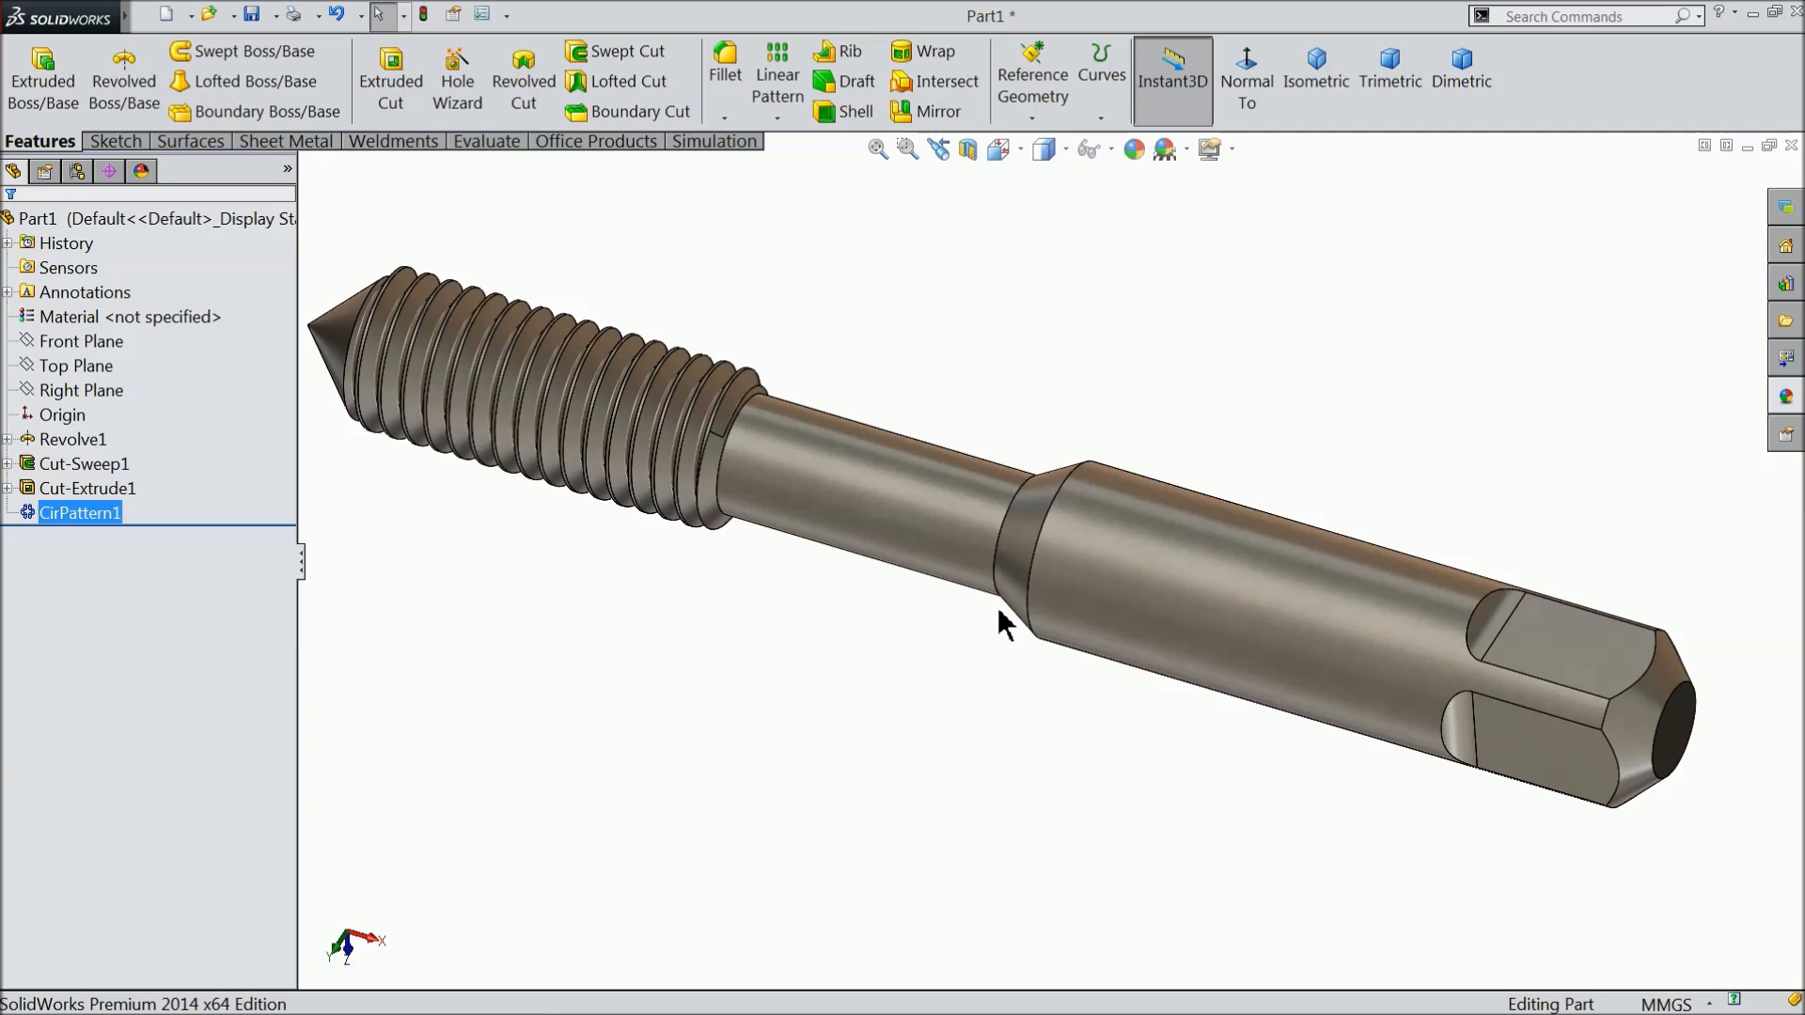
pyautogui.moveTo(995, 616)
pyautogui.mouseDown(button='middle')
pyautogui.moveTo(979, 617)
pyautogui.moveTo(1004, 619)
pyautogui.mouseUp(button='middle')
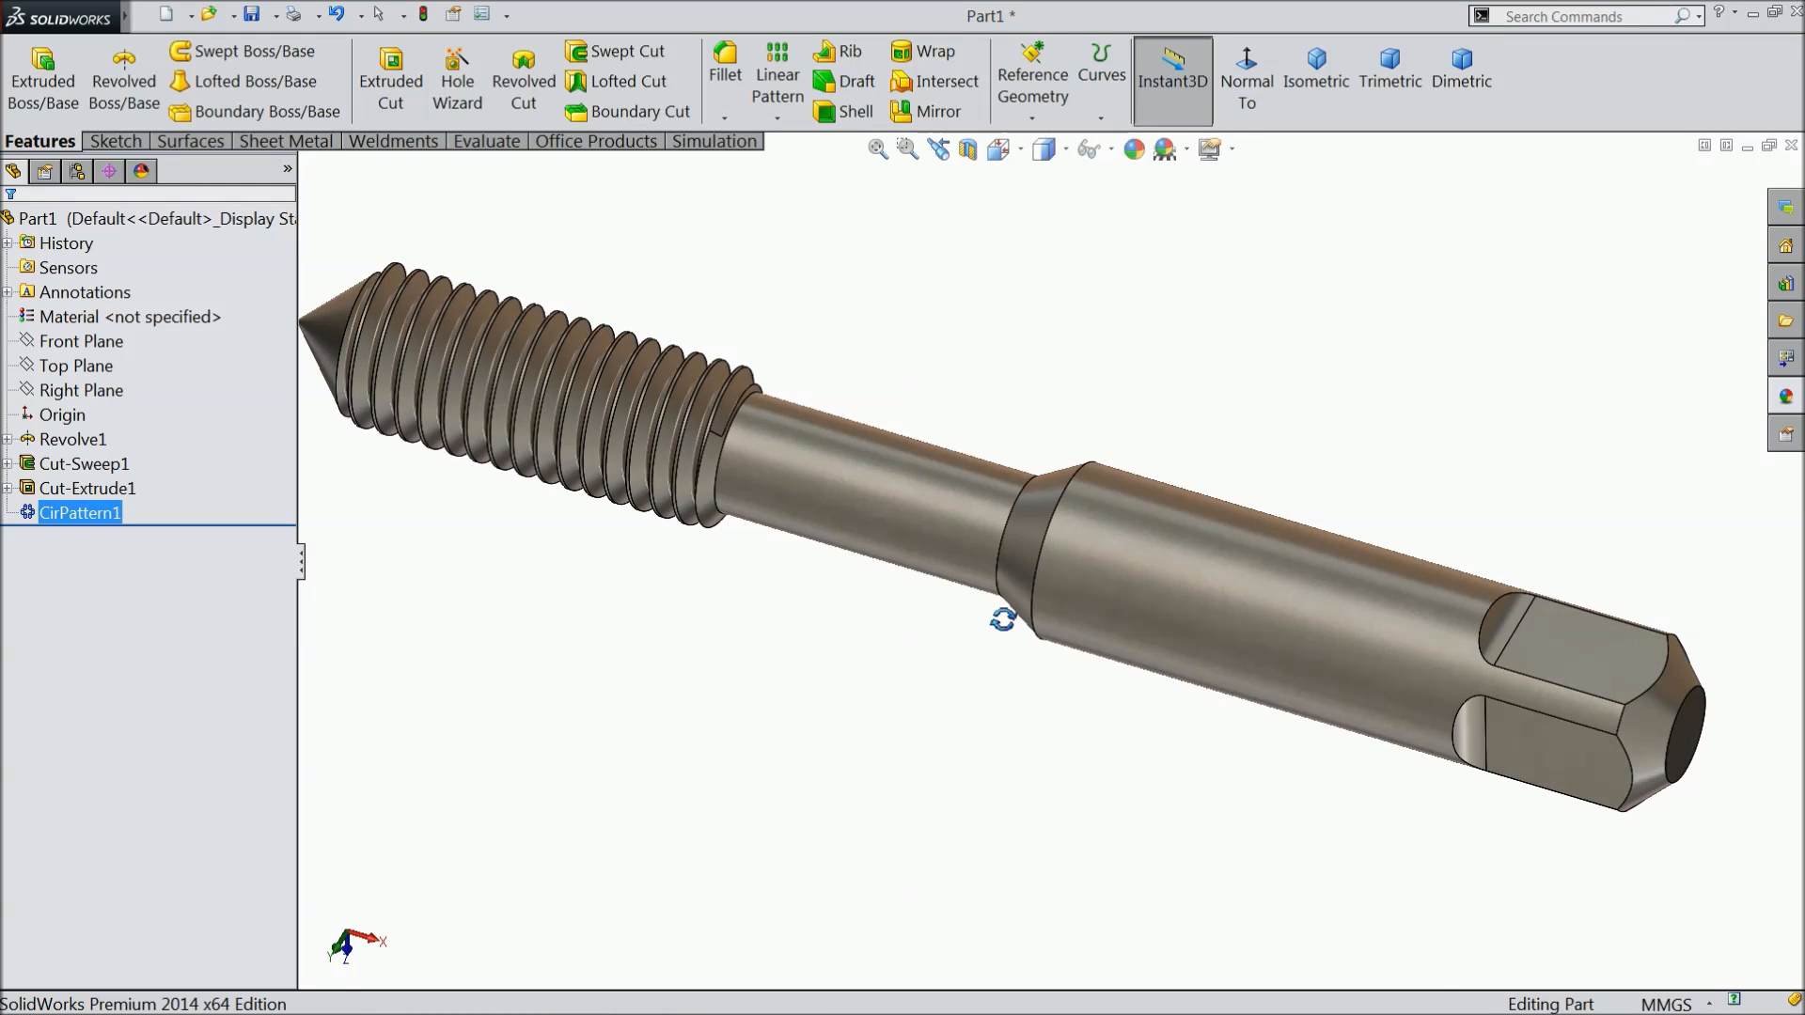
pyautogui.scroll(1, 904, 550)
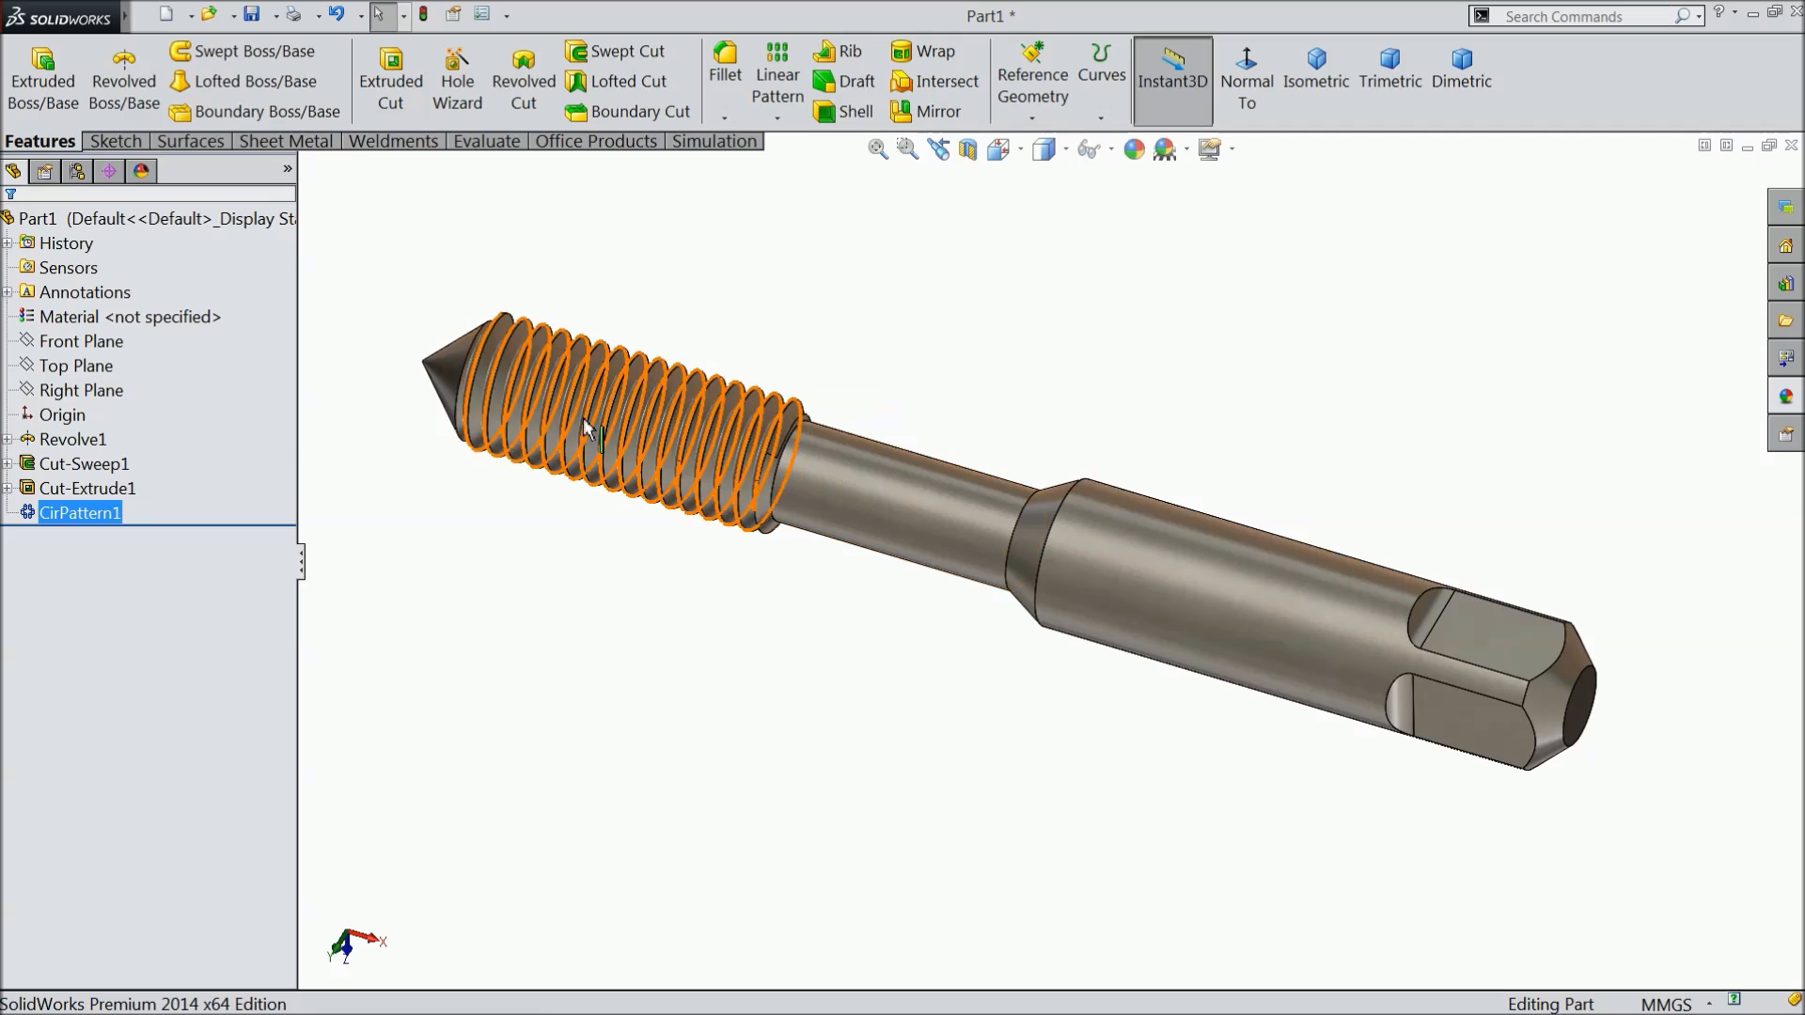
# Start a new sketch on the Front Plane and view the threaded end face-on.
pyautogui.click(31, 343)
pyautogui.click(41, 314)
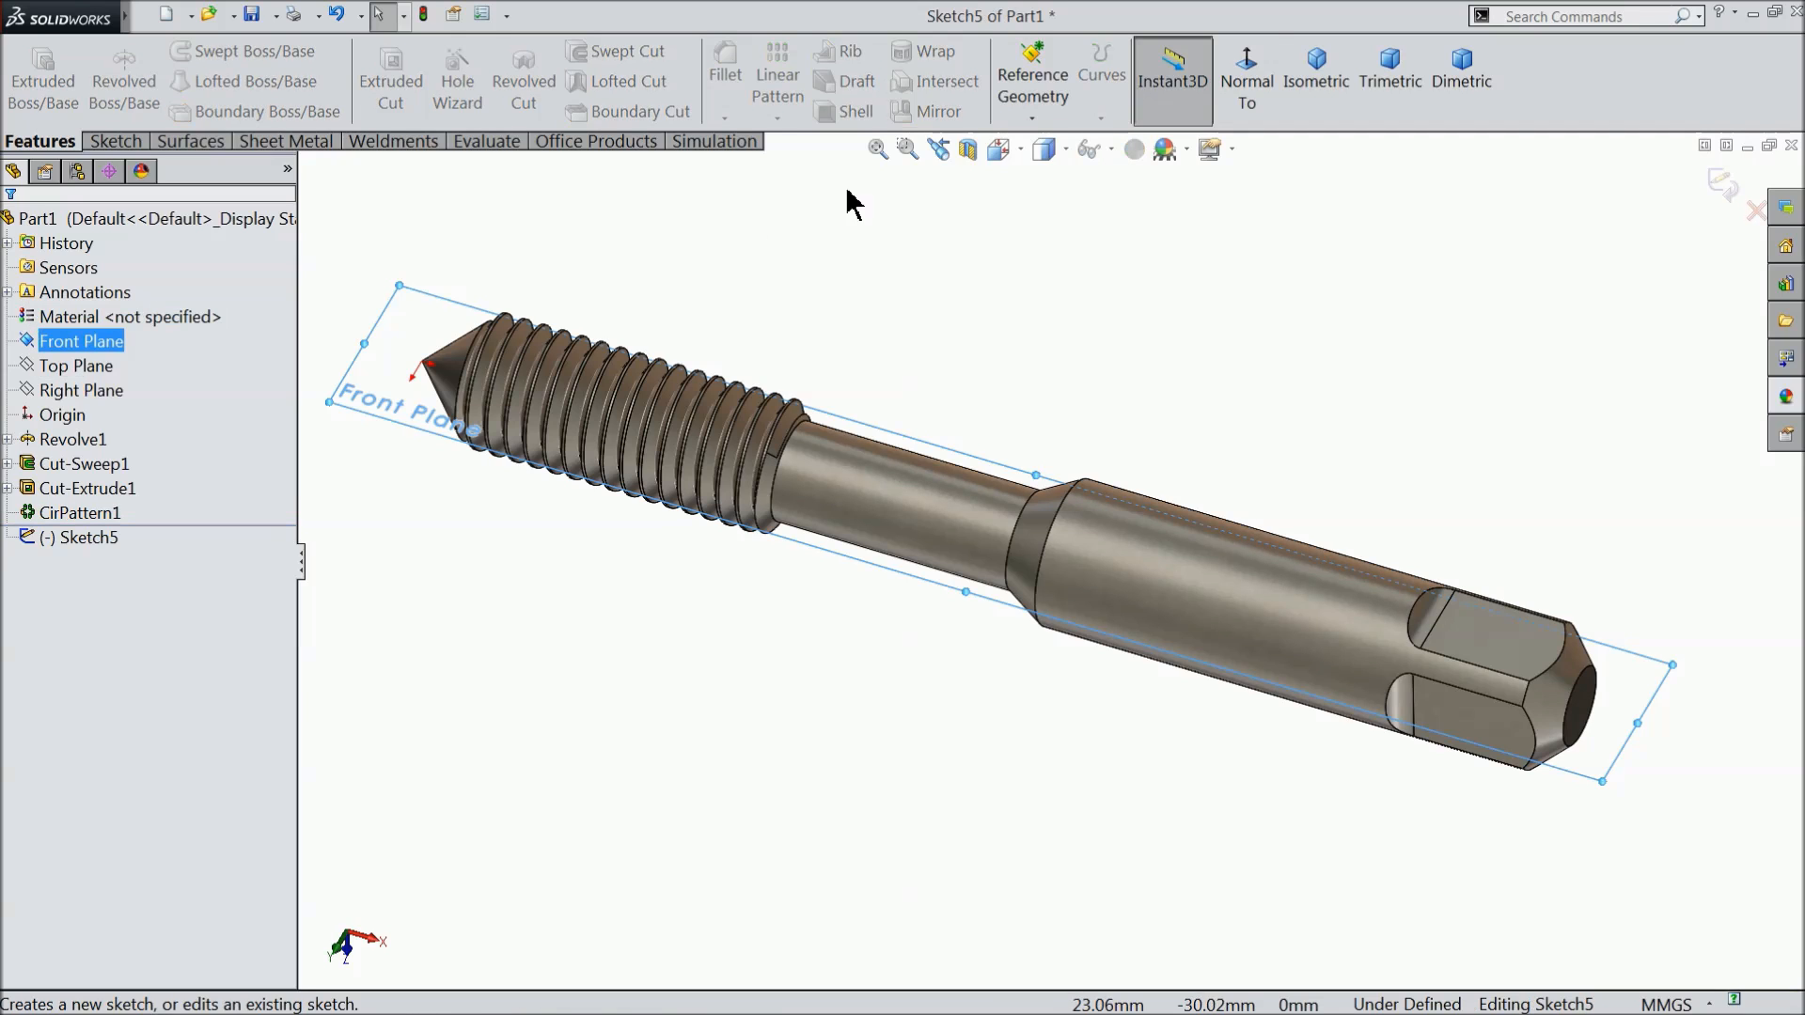
pyautogui.click(1223, 86)
pyautogui.scroll(-3, 900, 538)
pyautogui.click(729, 366)
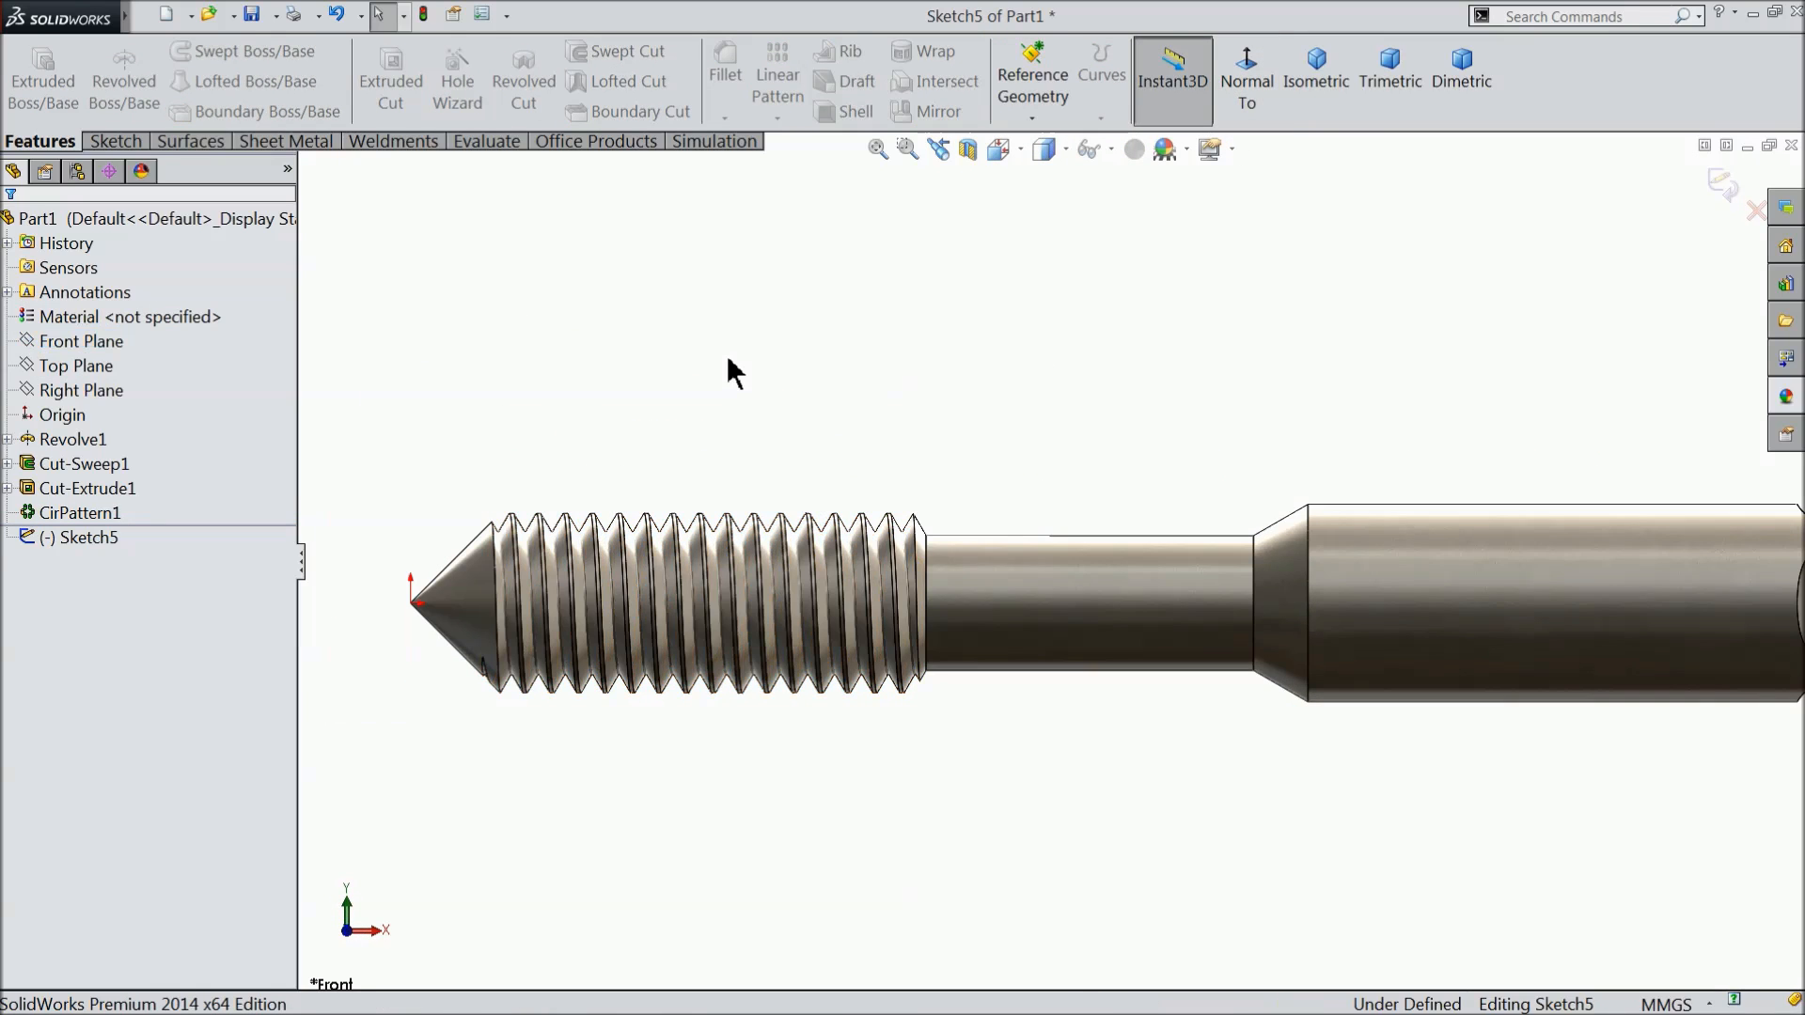
# Sketch a nearly horizontal line about 28 mm long above the thread, starting above the pin's tip, and continue it with a tangent arc curving upward.
pyautogui.click(113, 143)
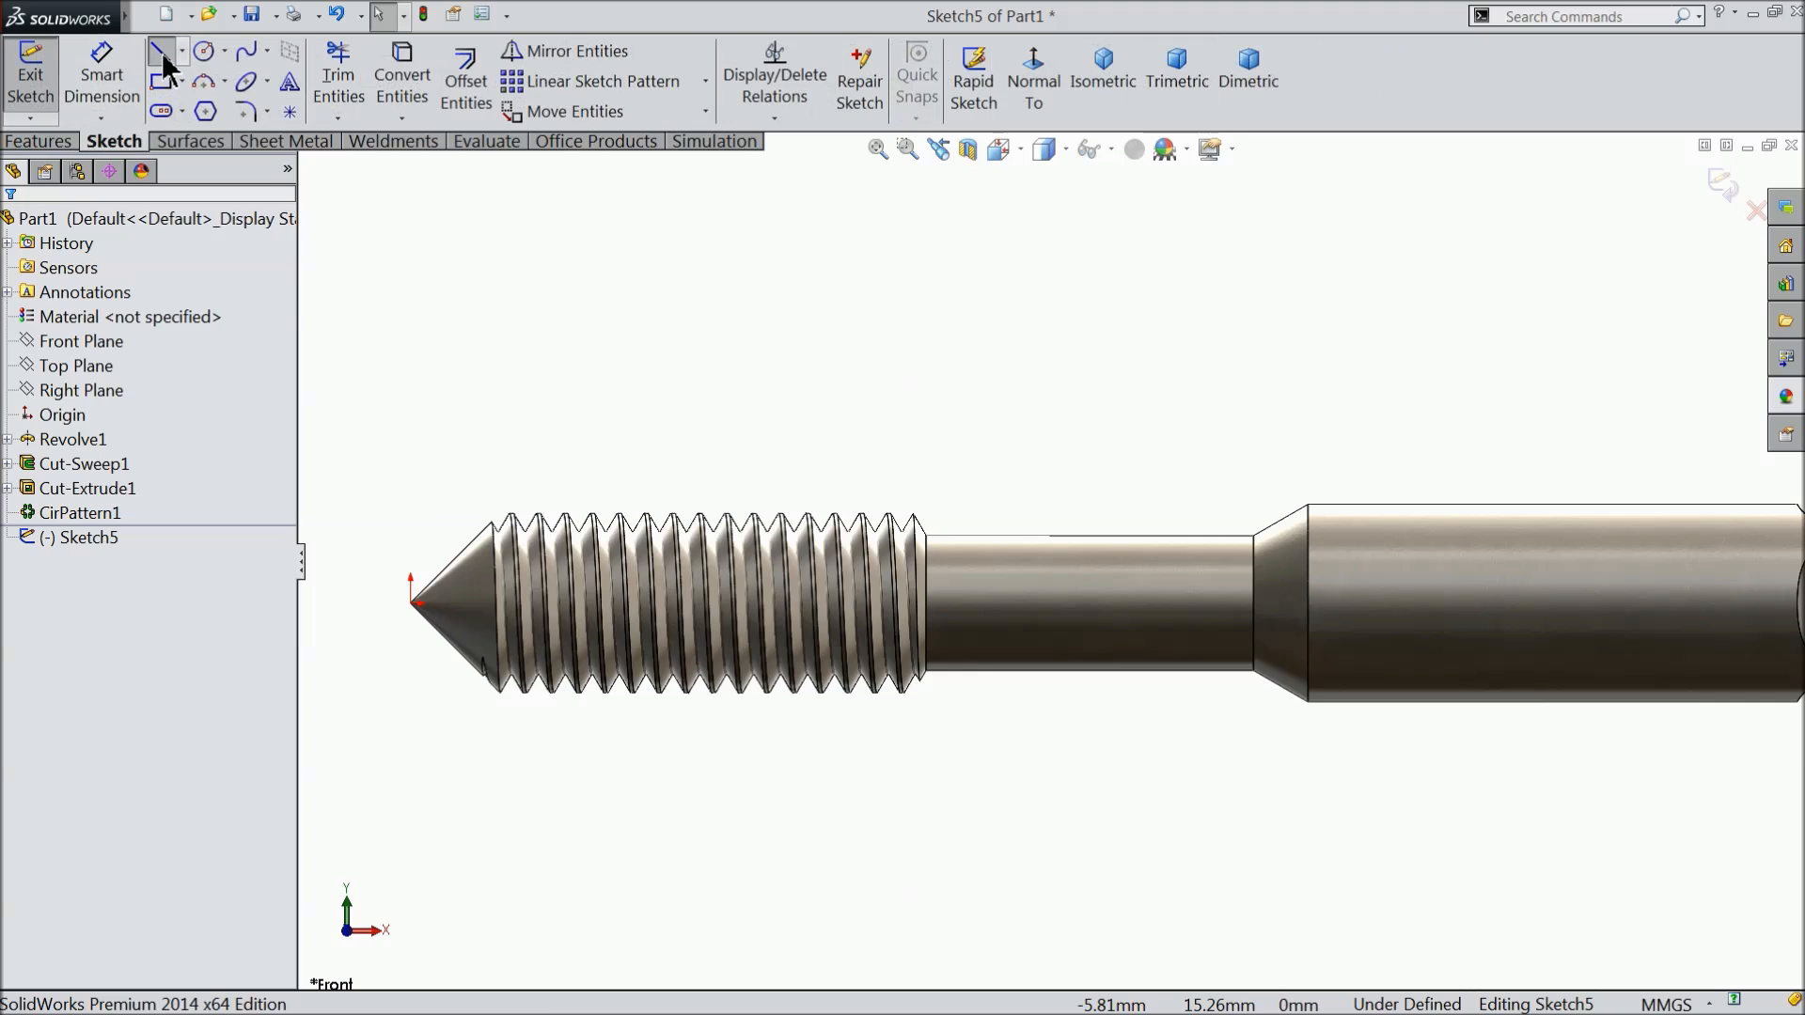
pyautogui.click(165, 66)
pyautogui.scroll(-2, 738, 611)
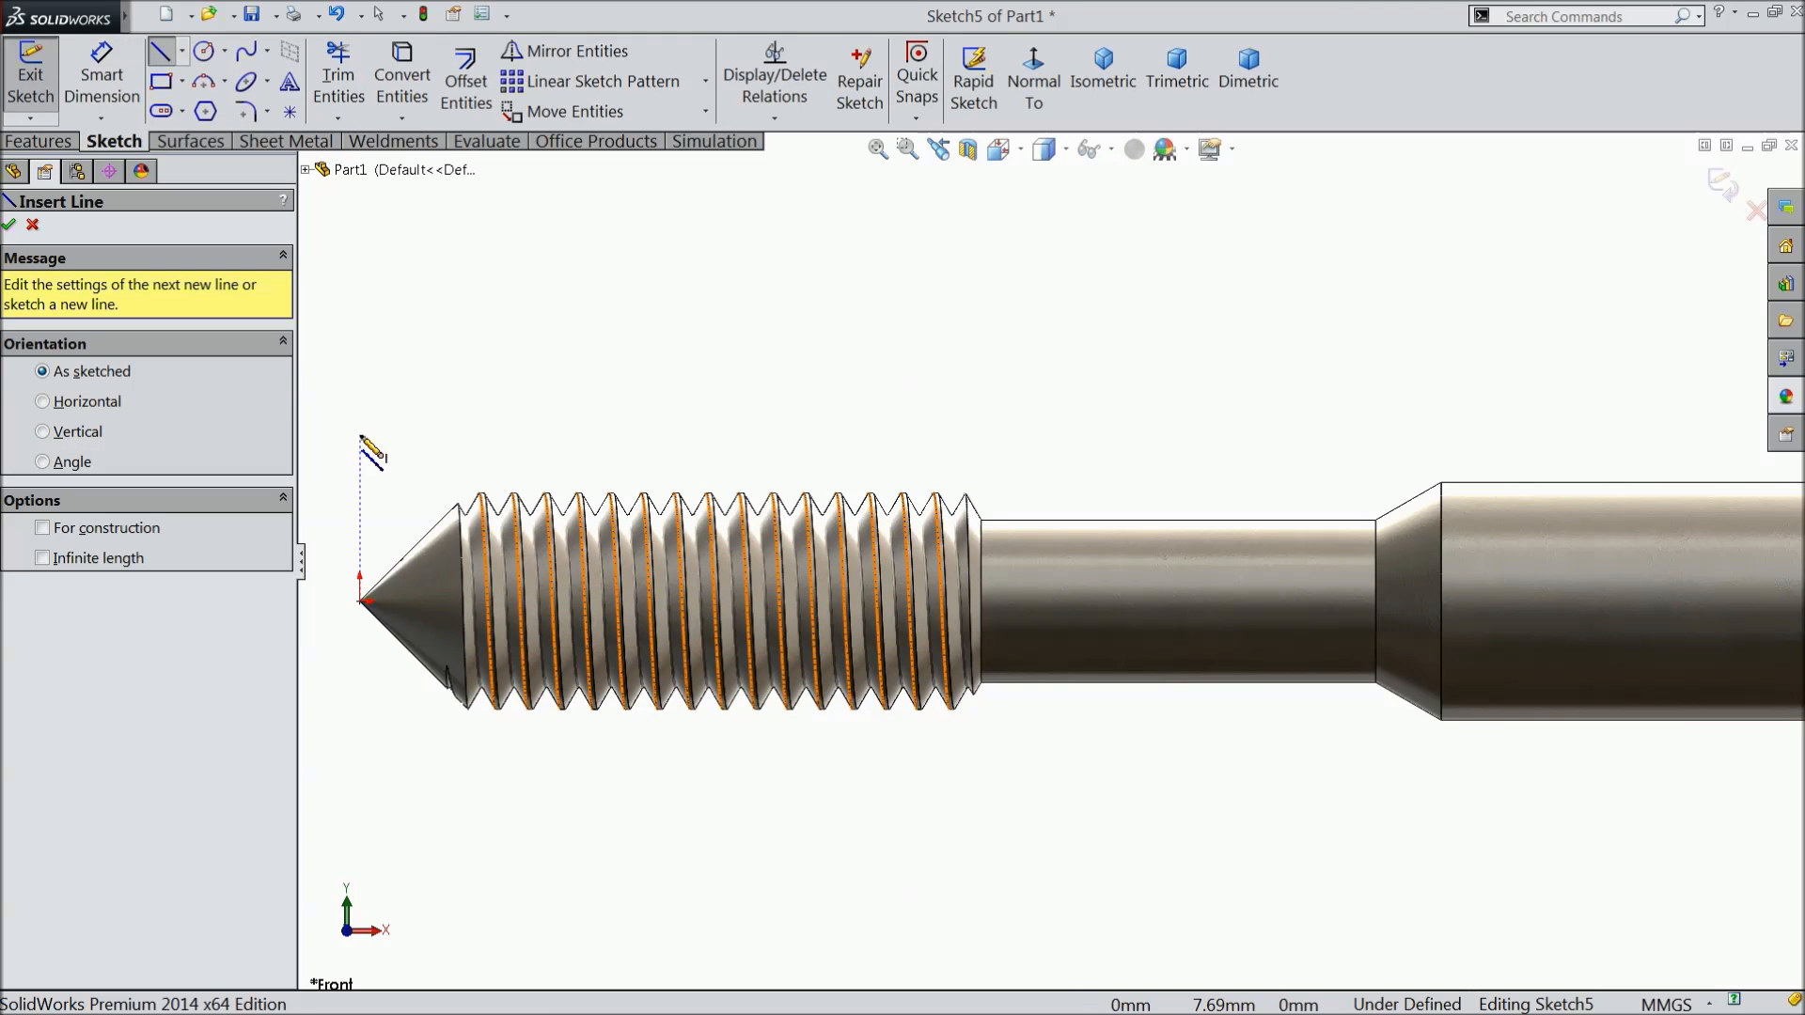
pyautogui.click(361, 435)
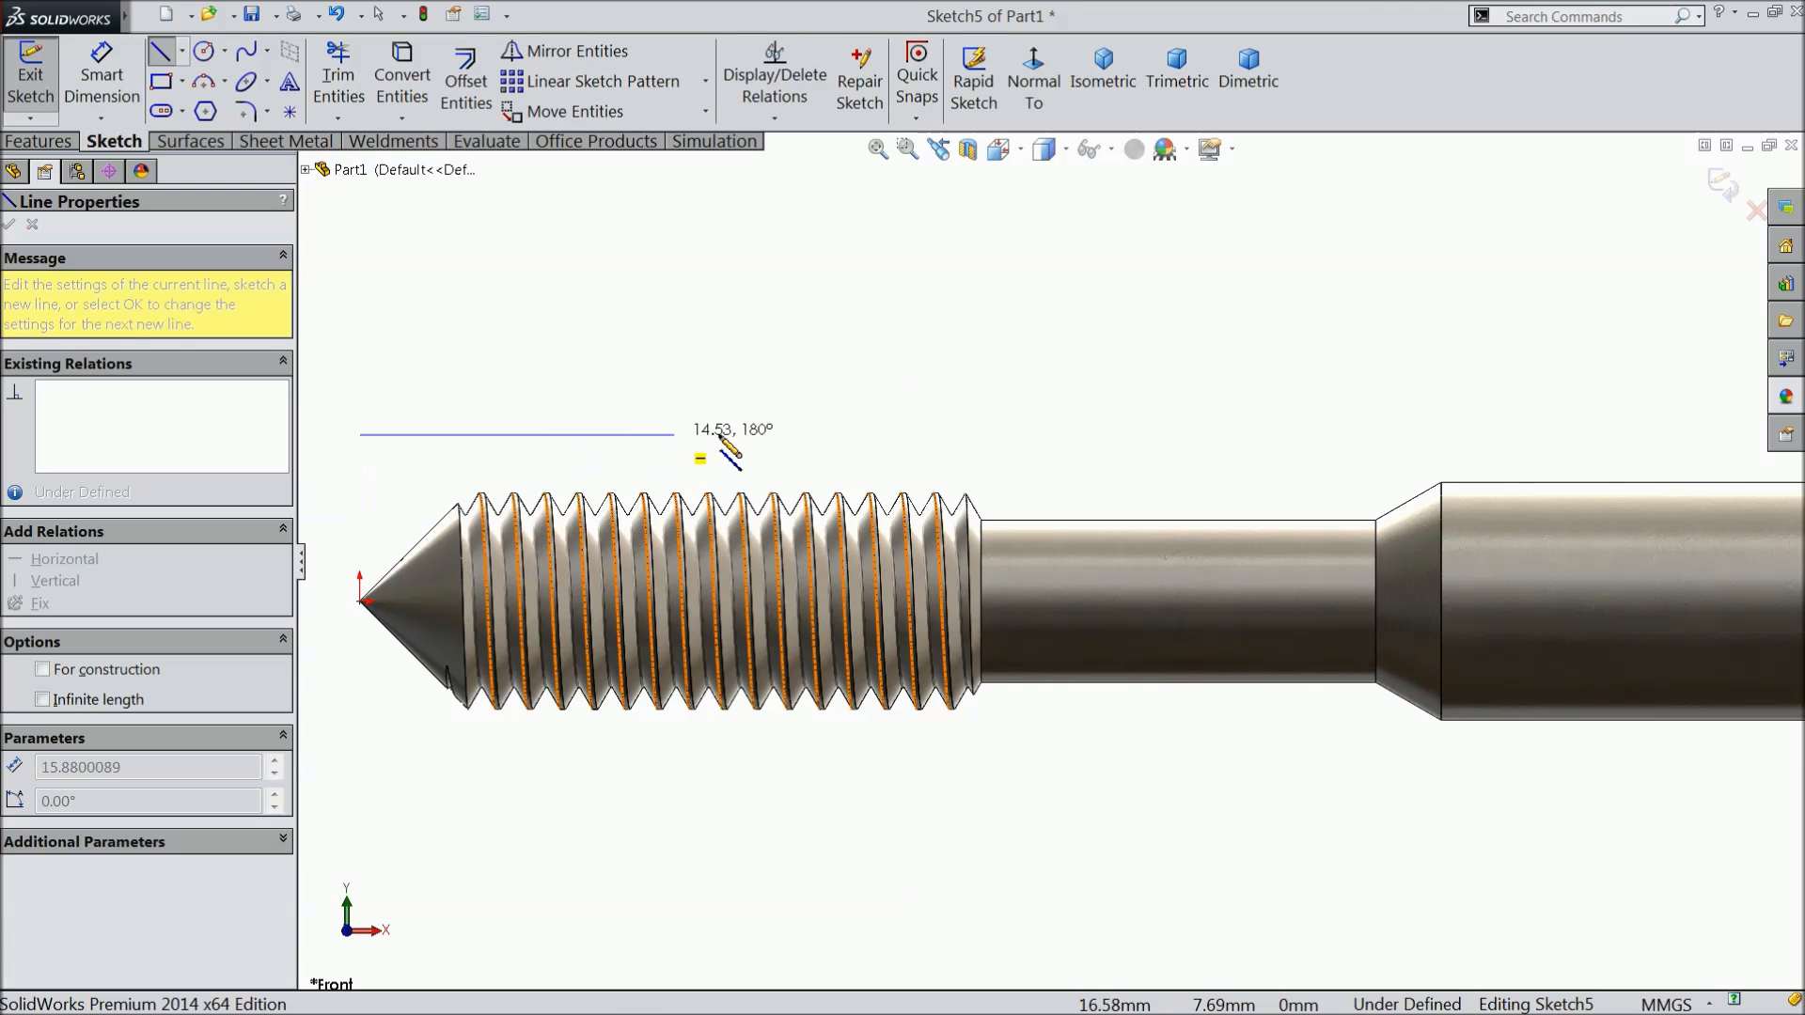
pyautogui.click(971, 426)
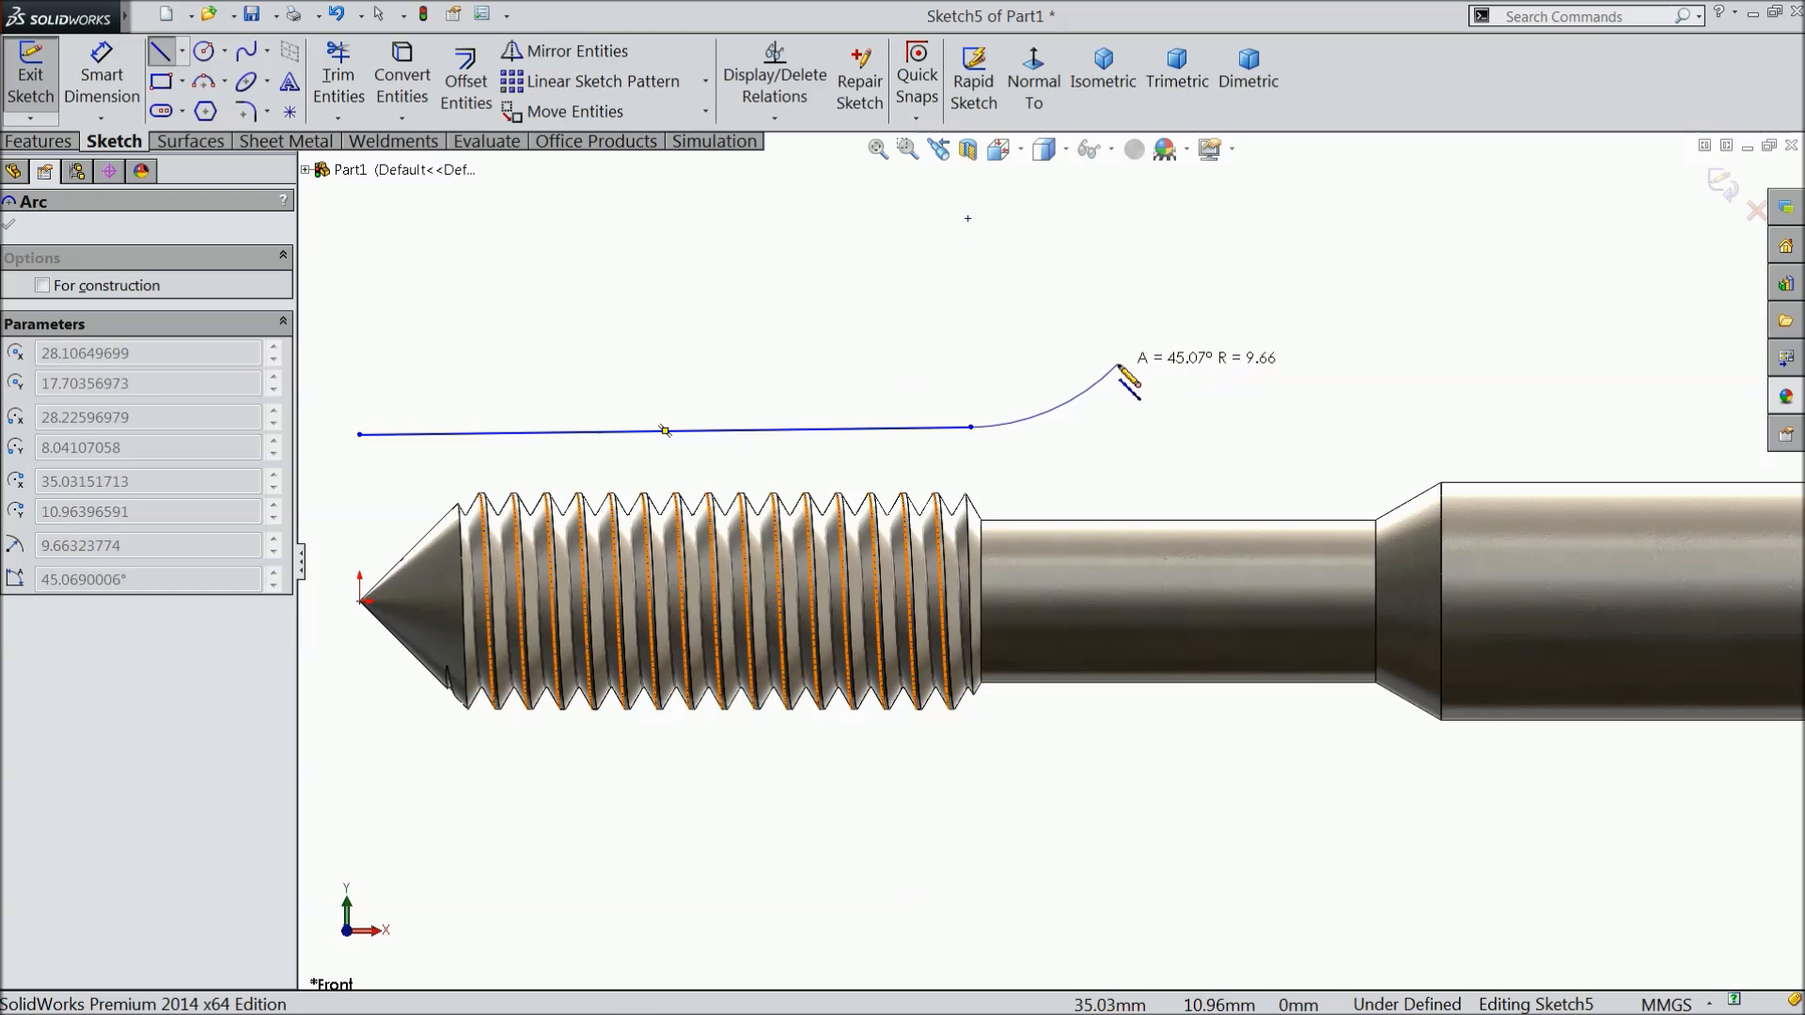
pyautogui.click(1210, 340)
pyautogui.rightClick(1271, 208)
pyautogui.click(1316, 223)
pyautogui.scroll(2, 1118, 509)
pyautogui.scroll(-2, 980, 532)
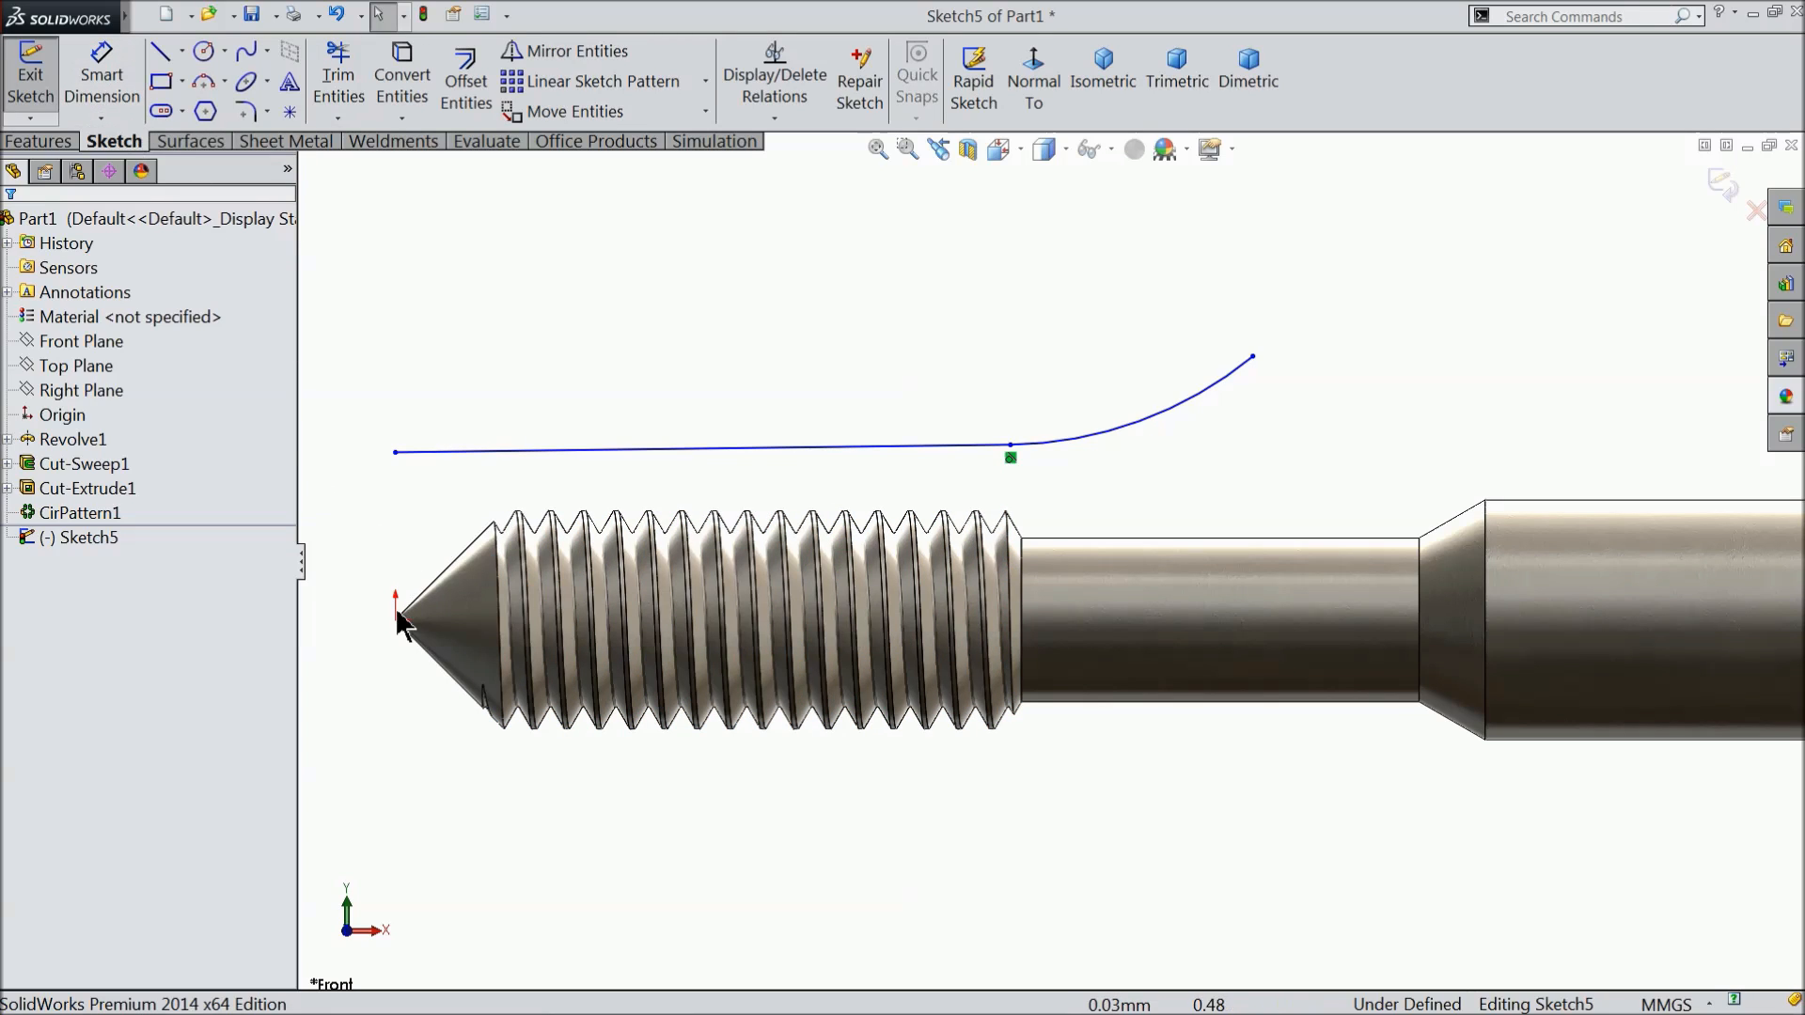
# Align the line's start point vertically with the pin's pointed tip.
pyautogui.click(396, 621)
pyautogui.keyDown('ctrl'); pyautogui.click(395, 453); pyautogui.keyUp('ctrl')
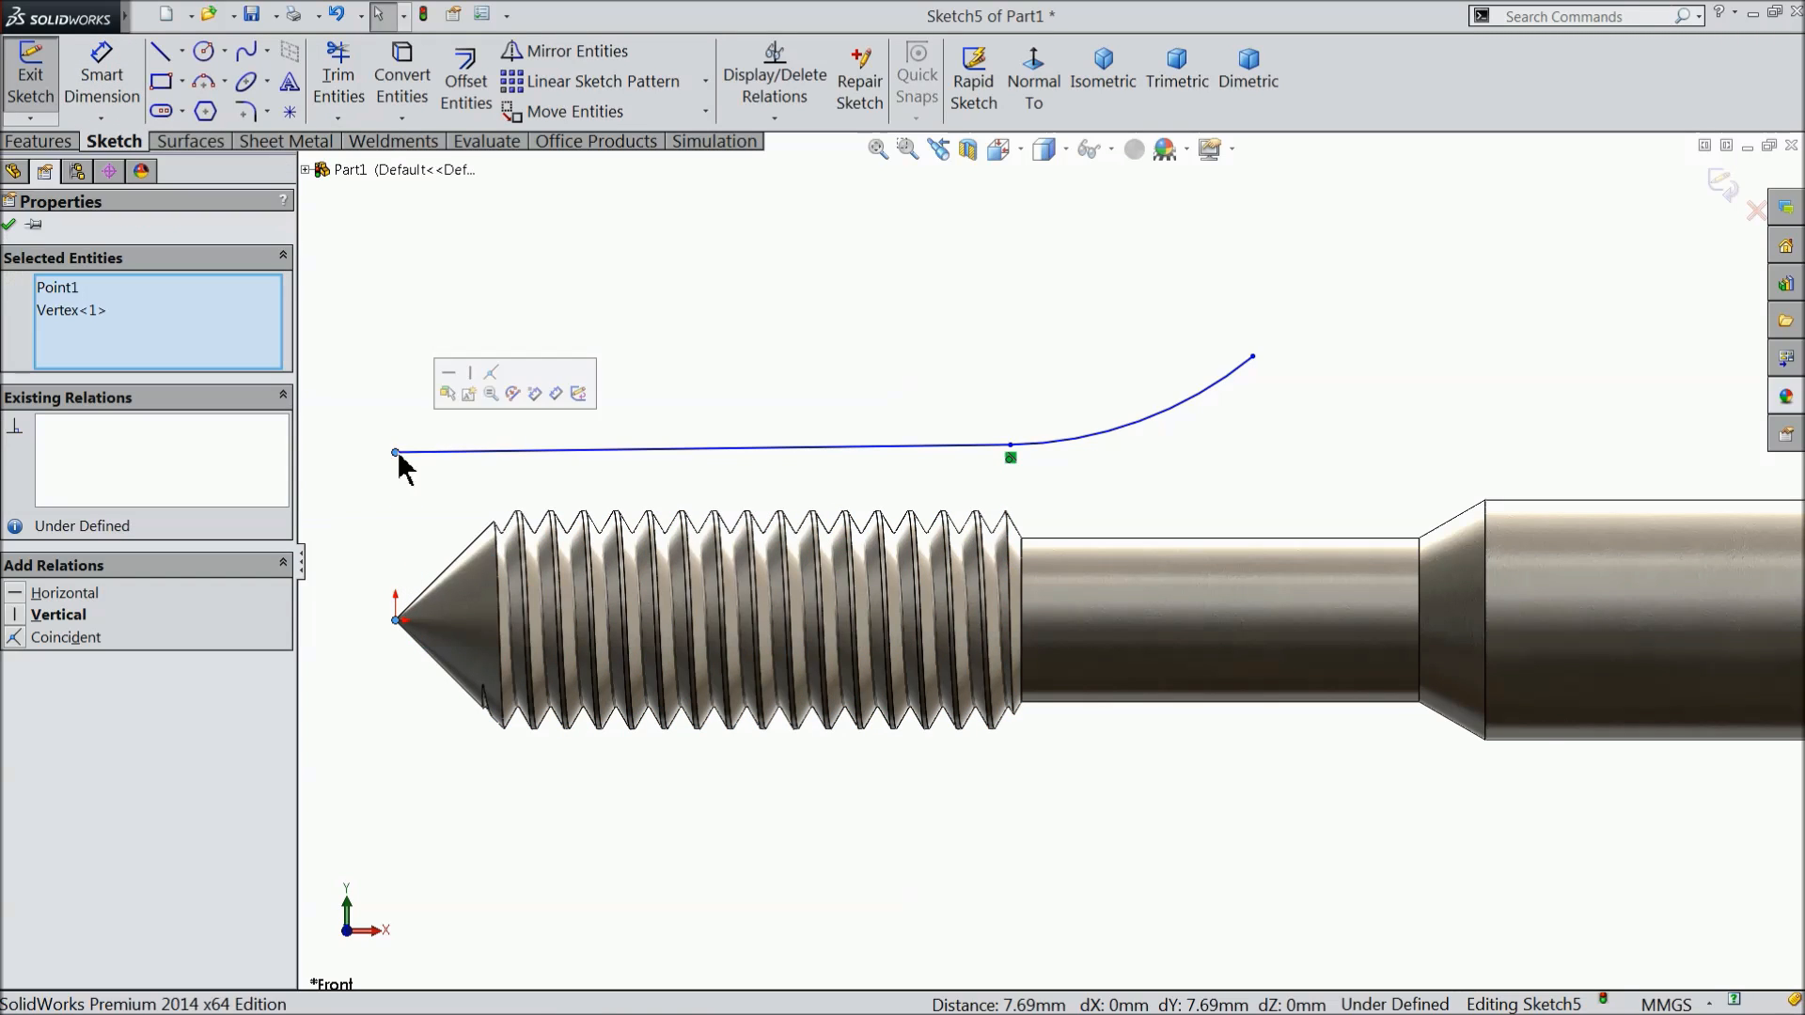
# Align the line's free endpoint vertically with the tap's tip and set the line's horizontal length to 31 mm.
pyautogui.click(471, 377)
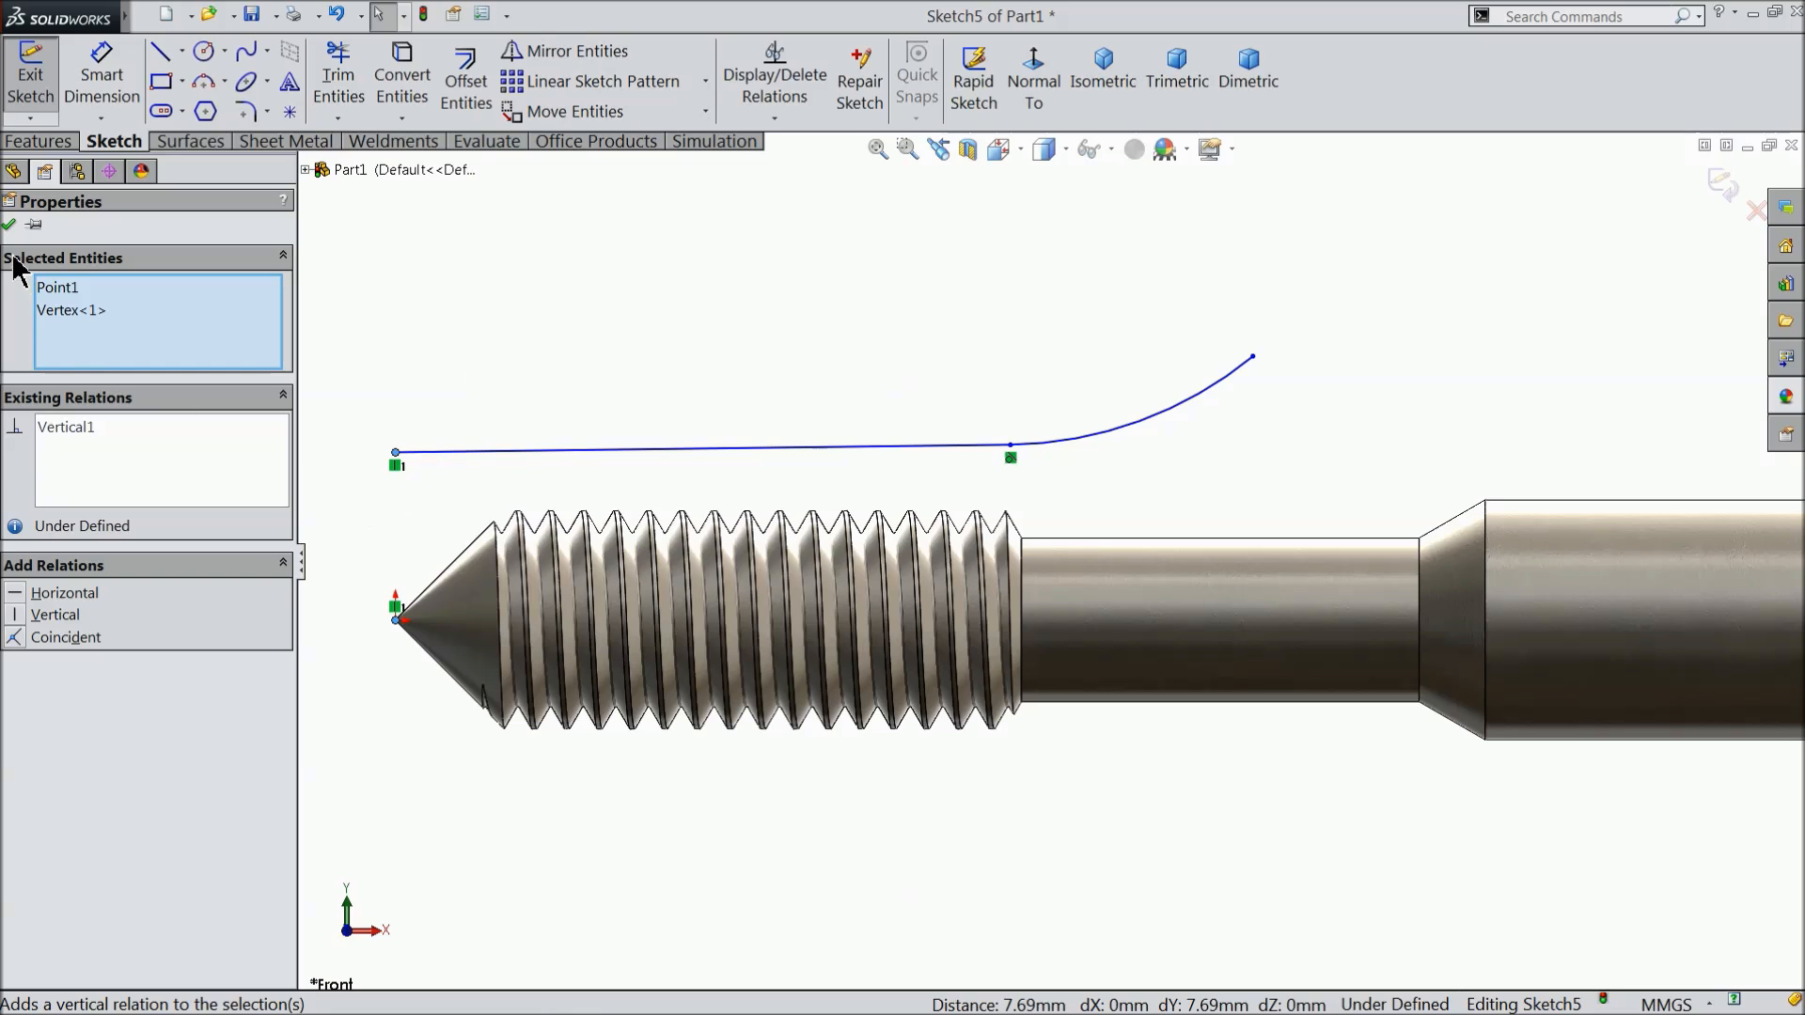
pyautogui.click(10, 224)
pyautogui.click(101, 76)
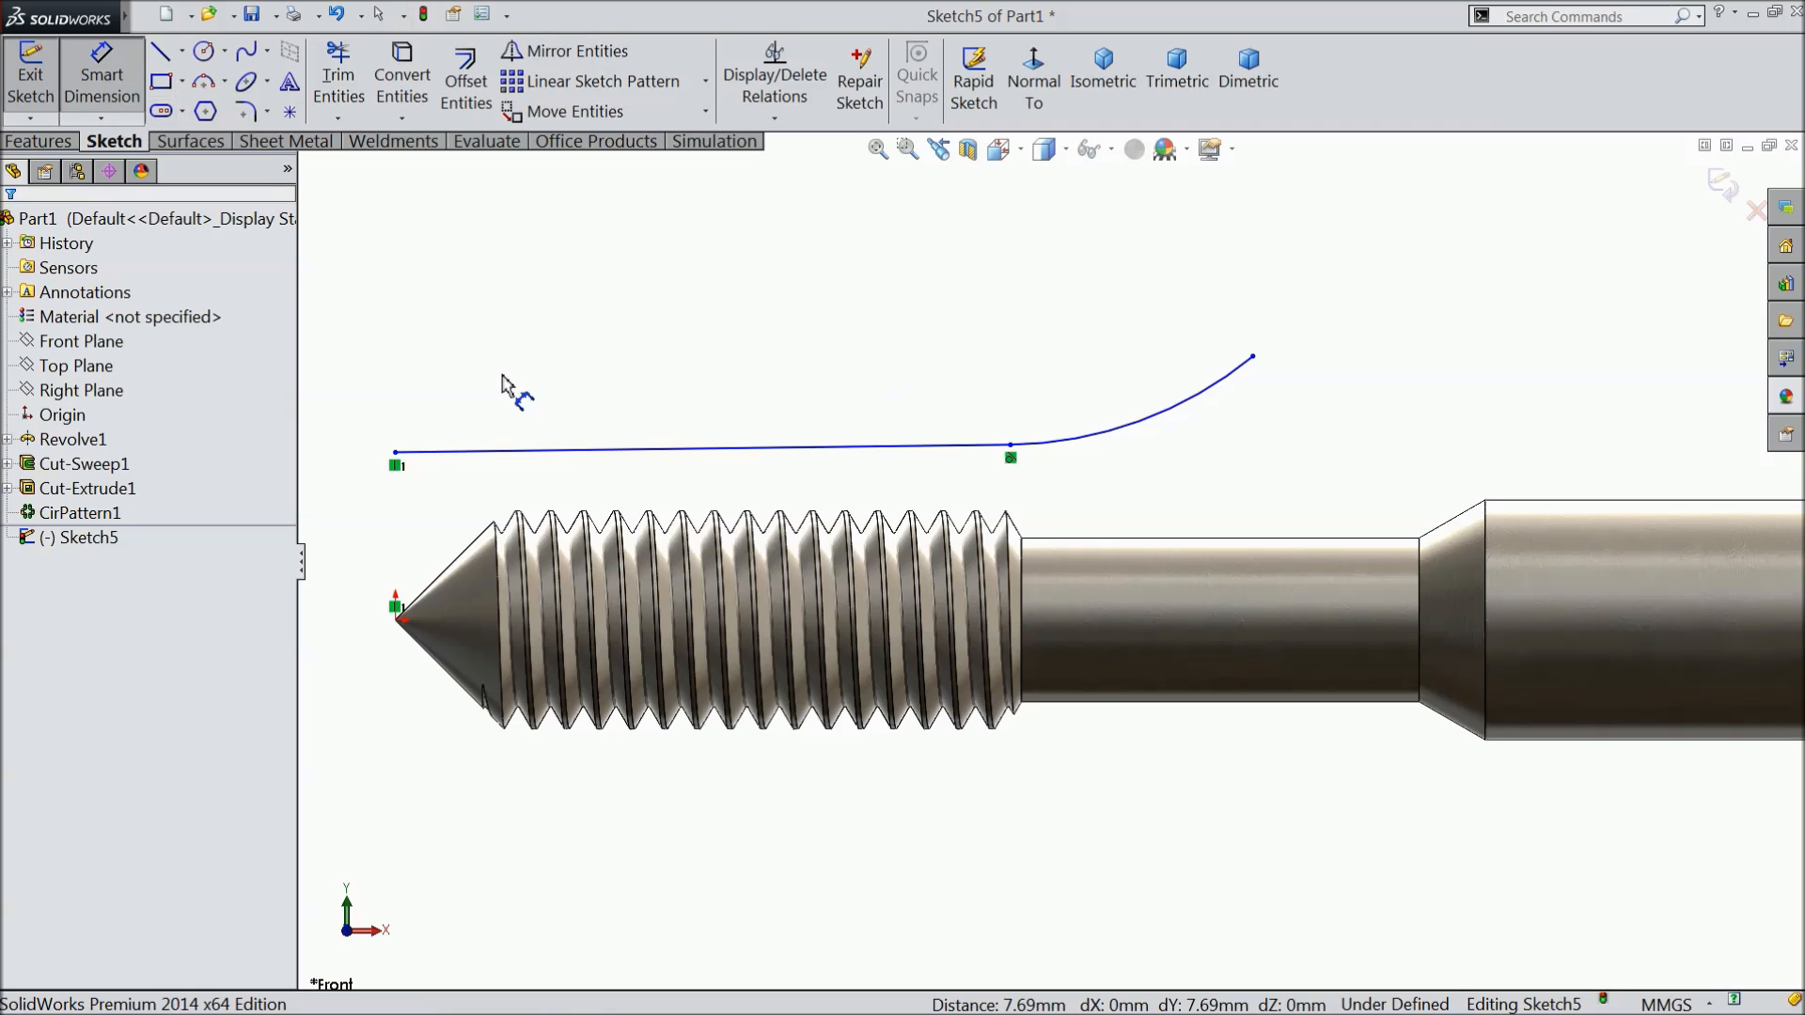
pyautogui.click(639, 452)
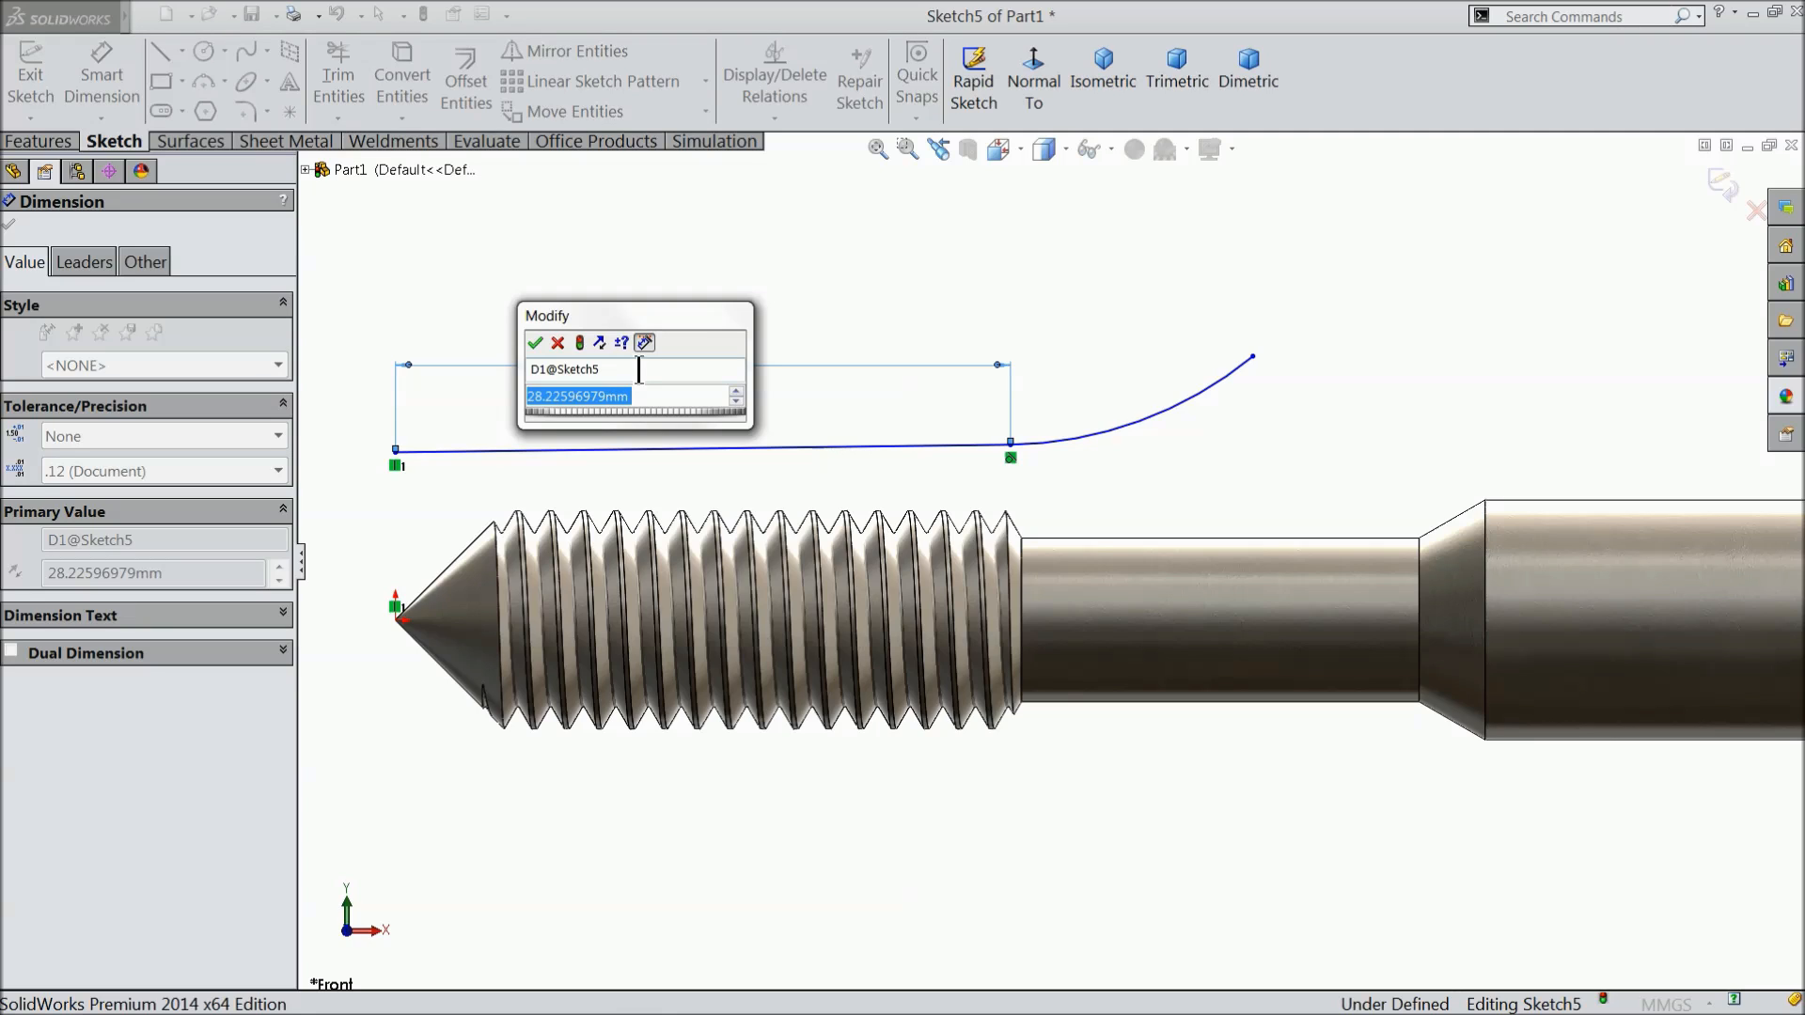
pyautogui.write('31')
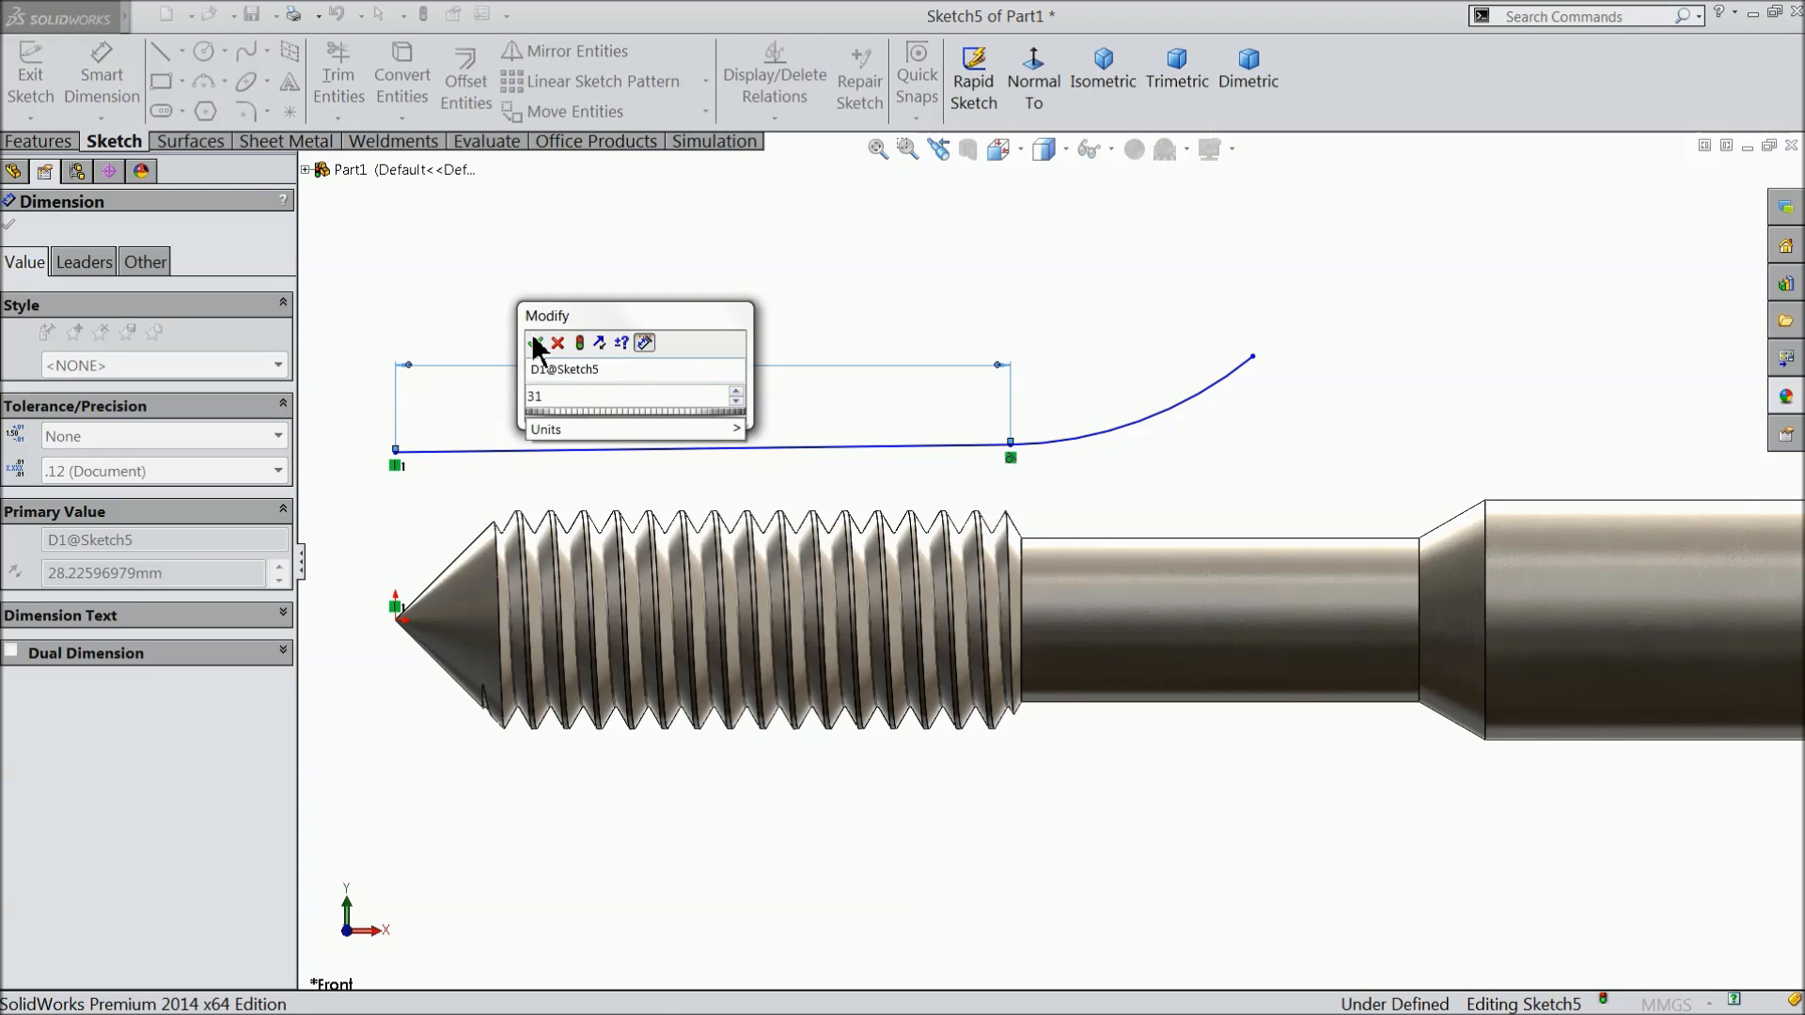
pyautogui.click(532, 344)
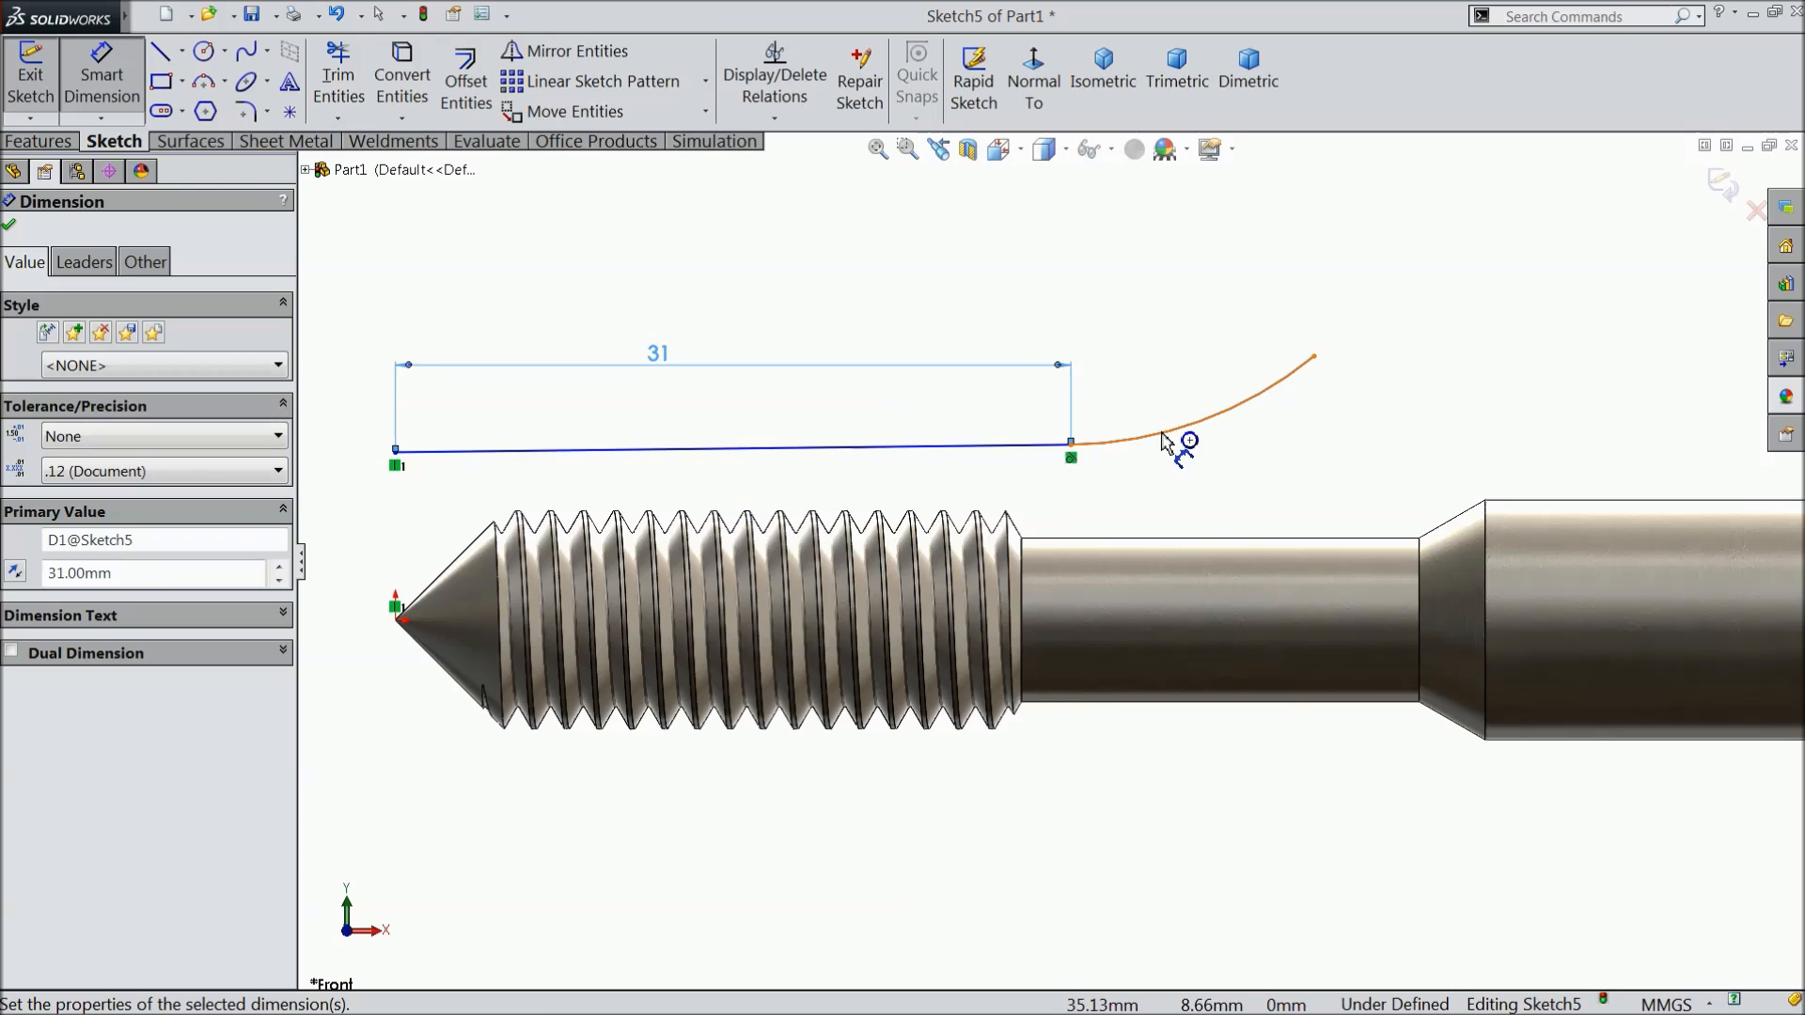
# Dimension the arc at the end of the path line with a radius of 18.2 mm.
pyautogui.click(1177, 438)
pyautogui.click(1186, 399)
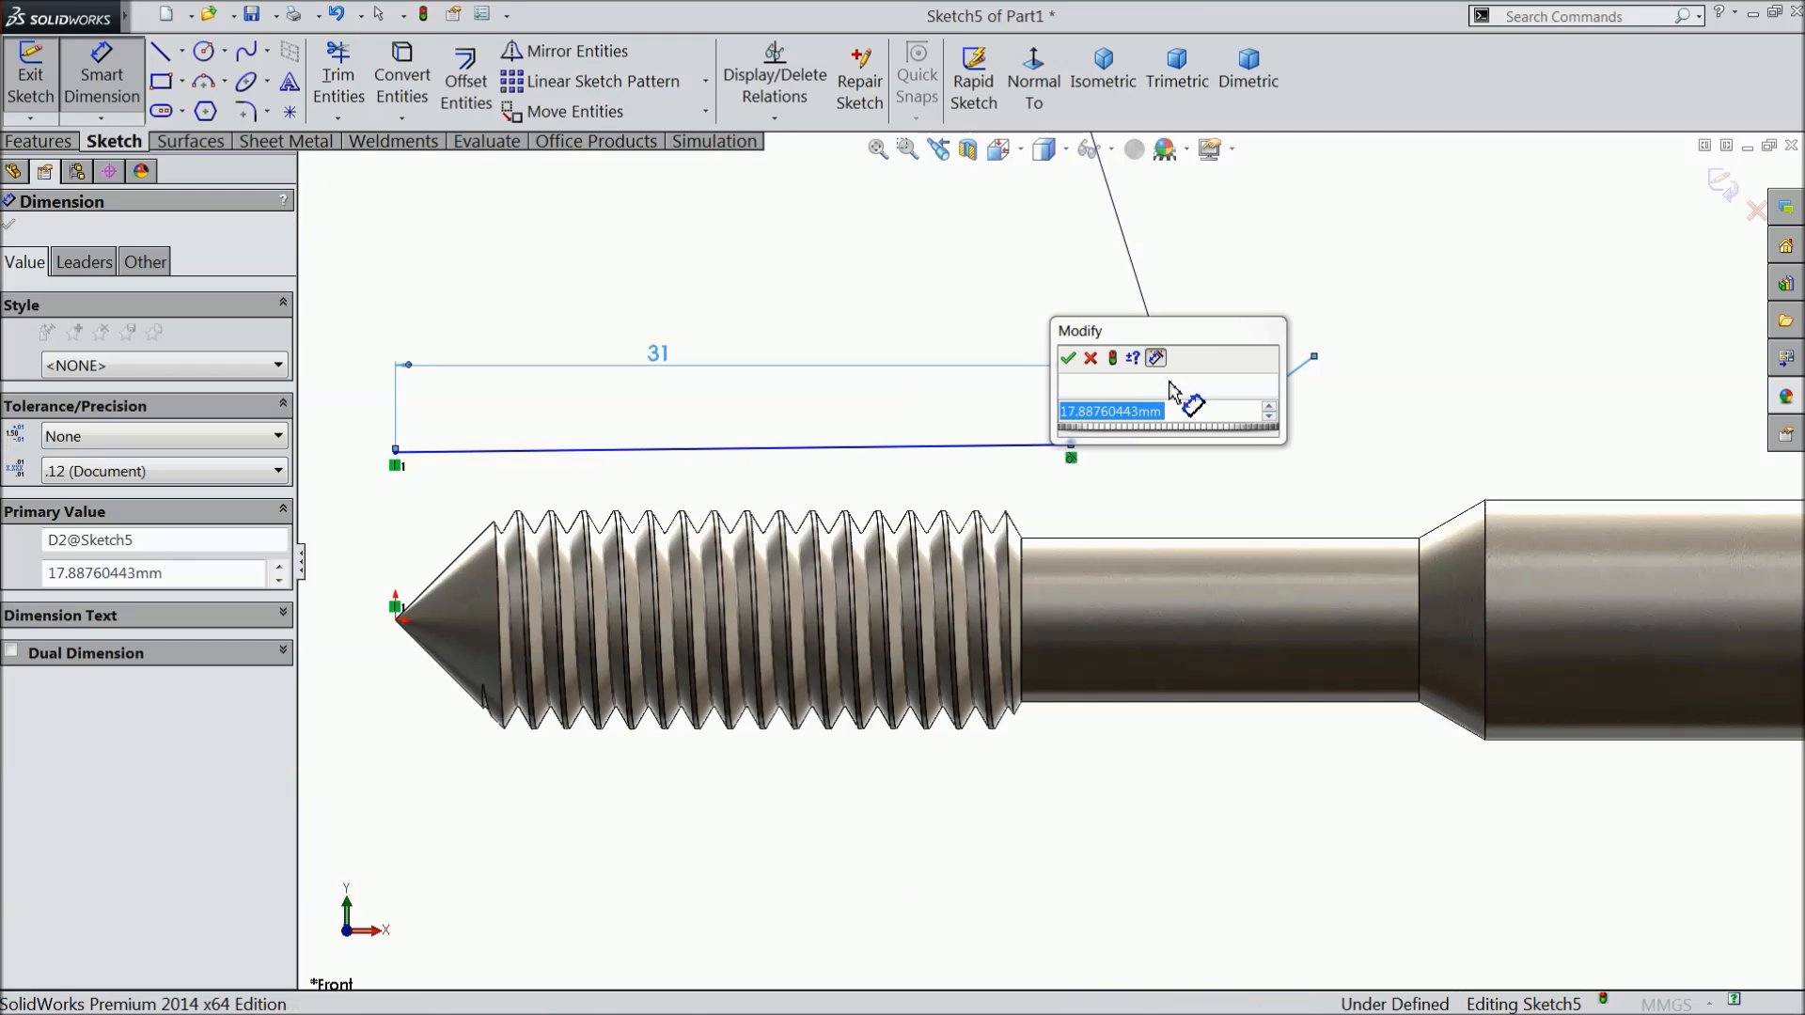
pyautogui.write('18.2')
pyautogui.press('Return')
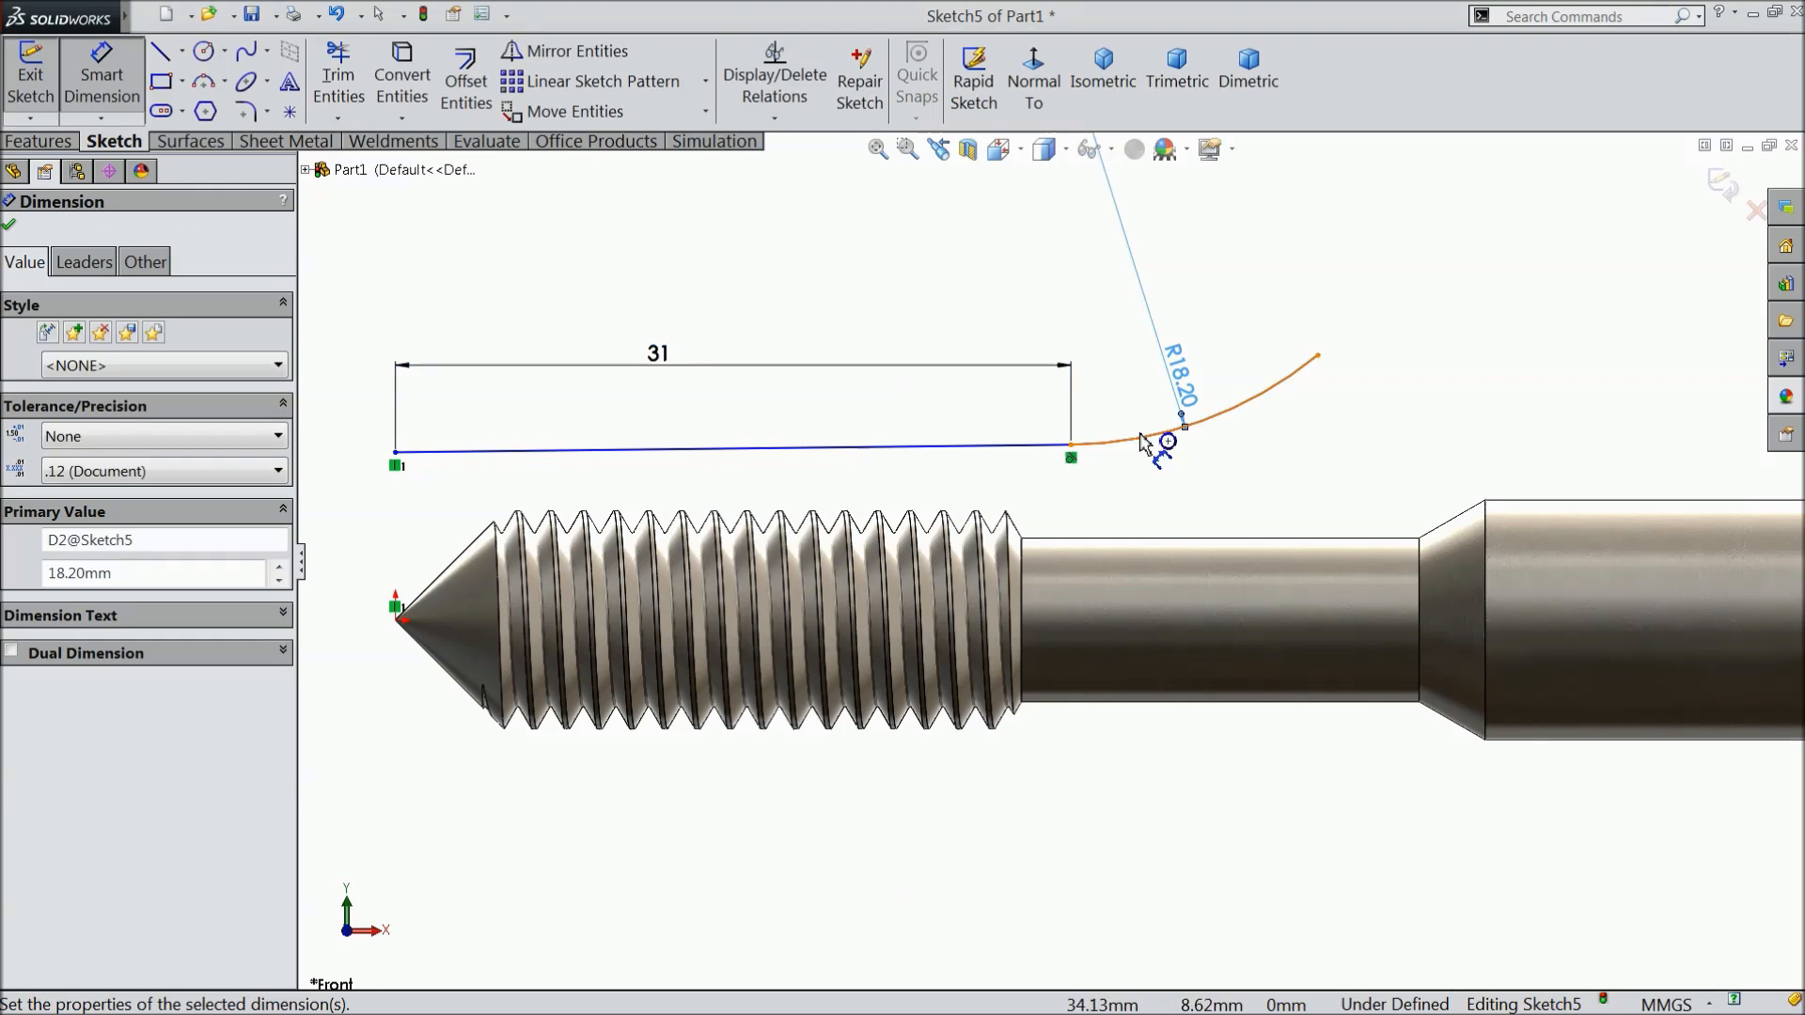
pyautogui.click(11, 226)
pyautogui.press('z')
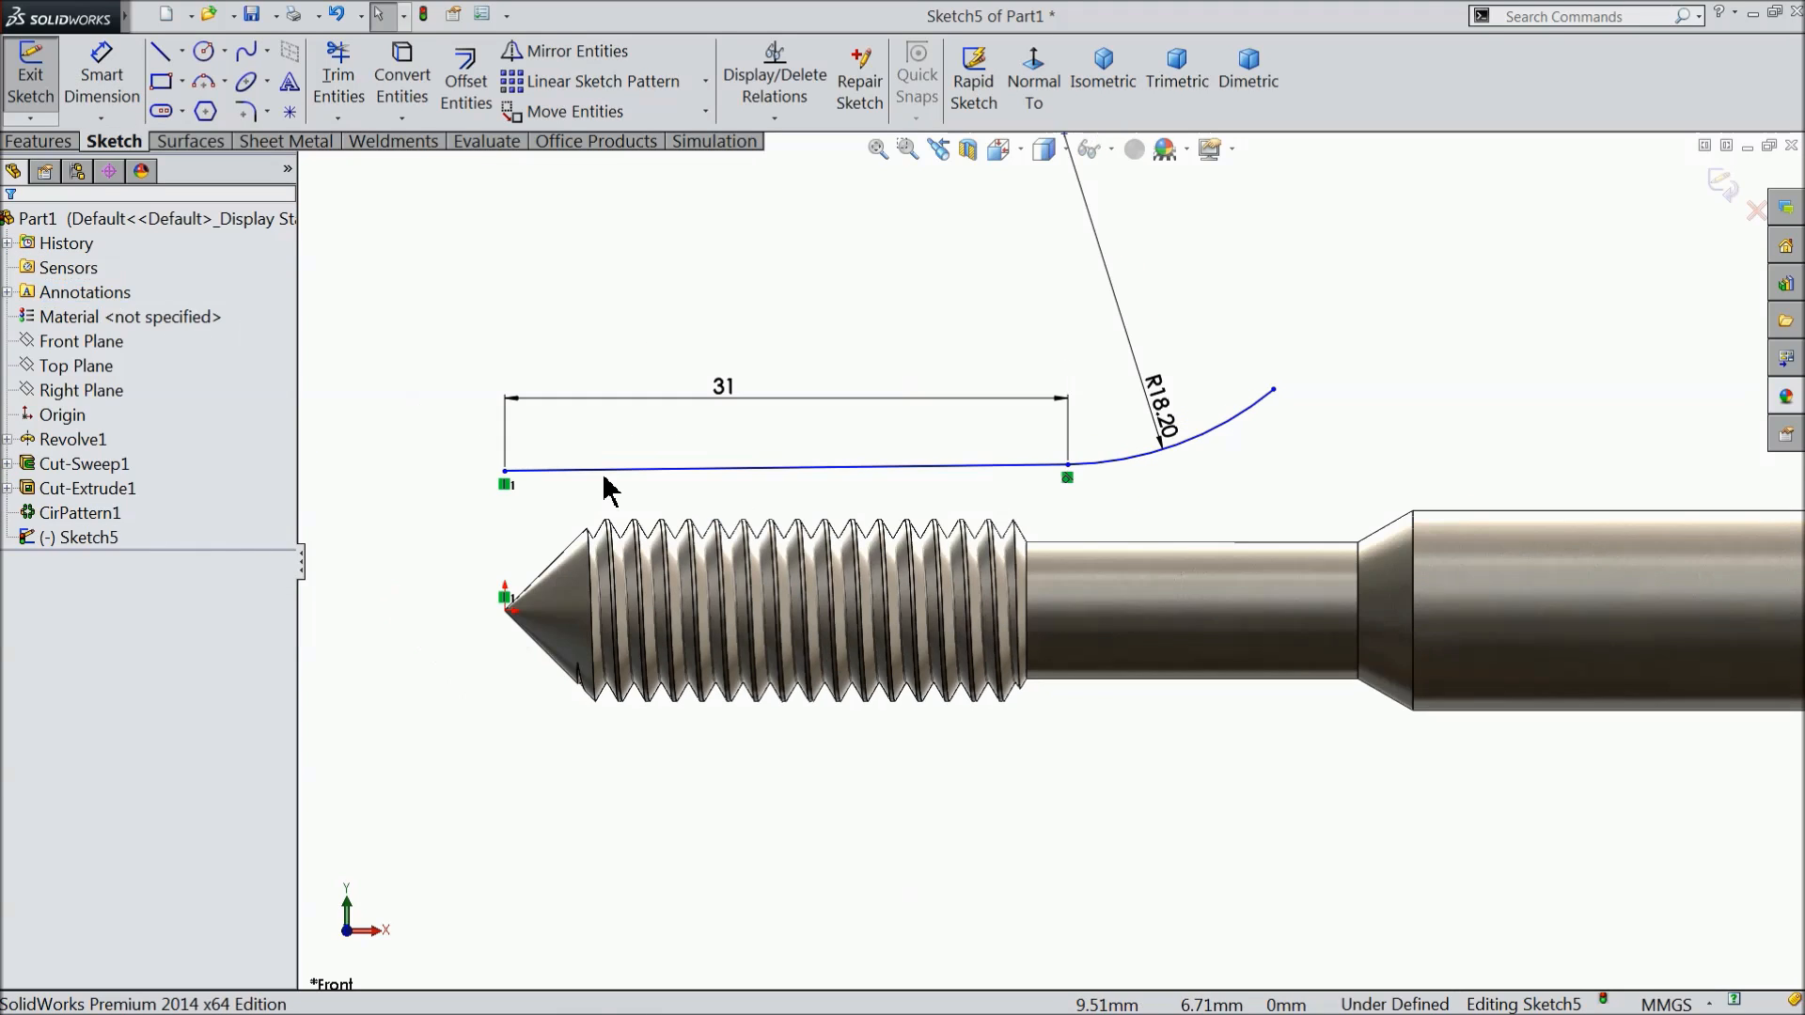
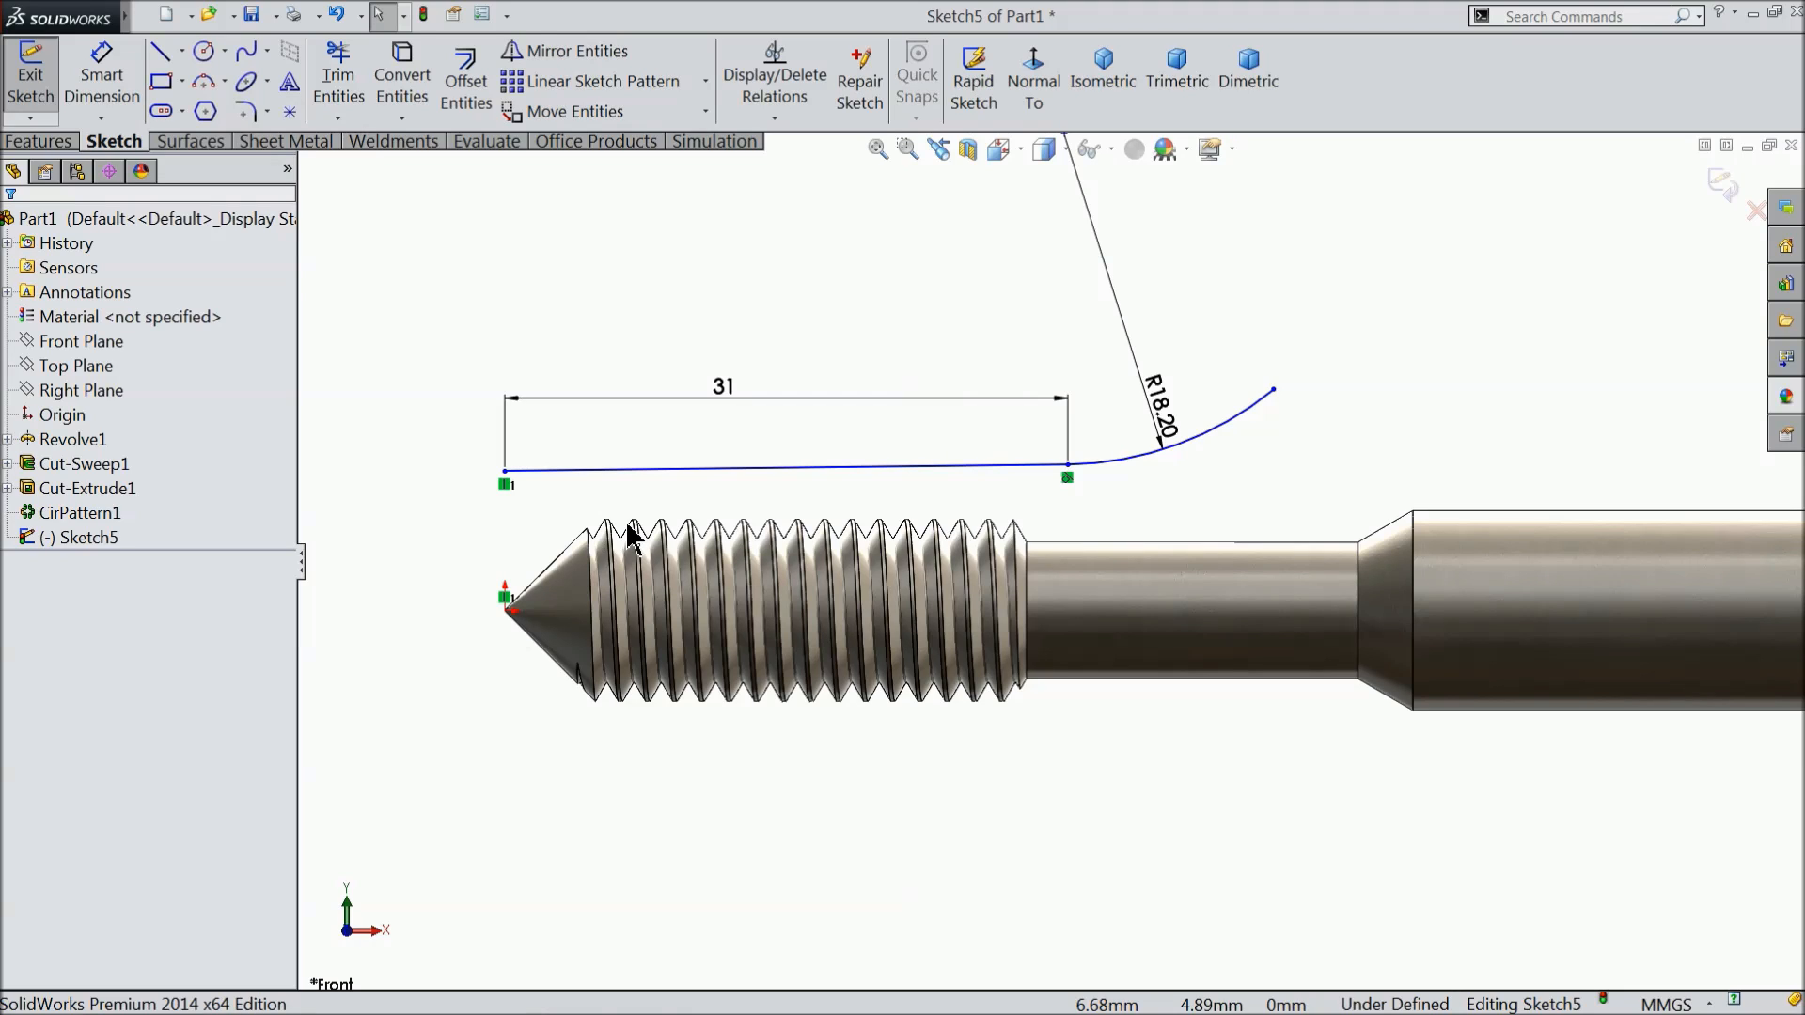
# Set the vertical distance between the line's start point and the tap's tip to 7.5 mm and exit the sketch.
pyautogui.click(102, 75)
pyautogui.click(505, 472)
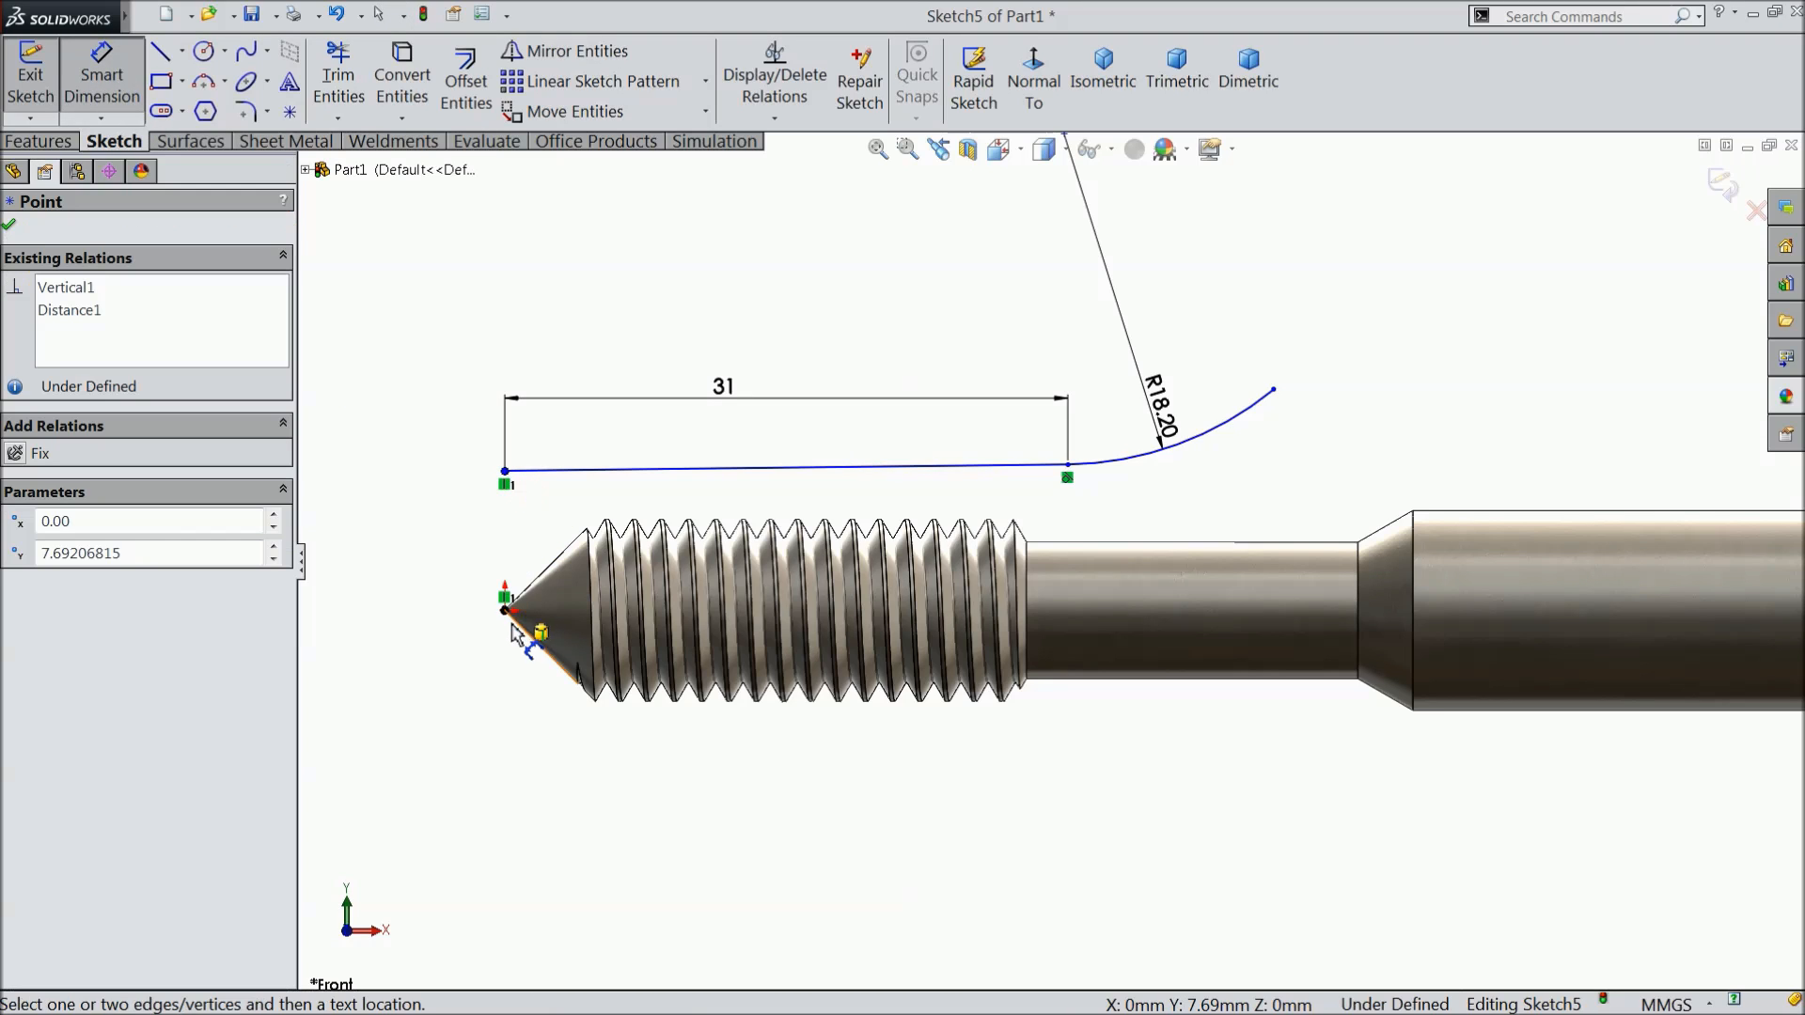
pyautogui.click(506, 611)
pyautogui.click(406, 550)
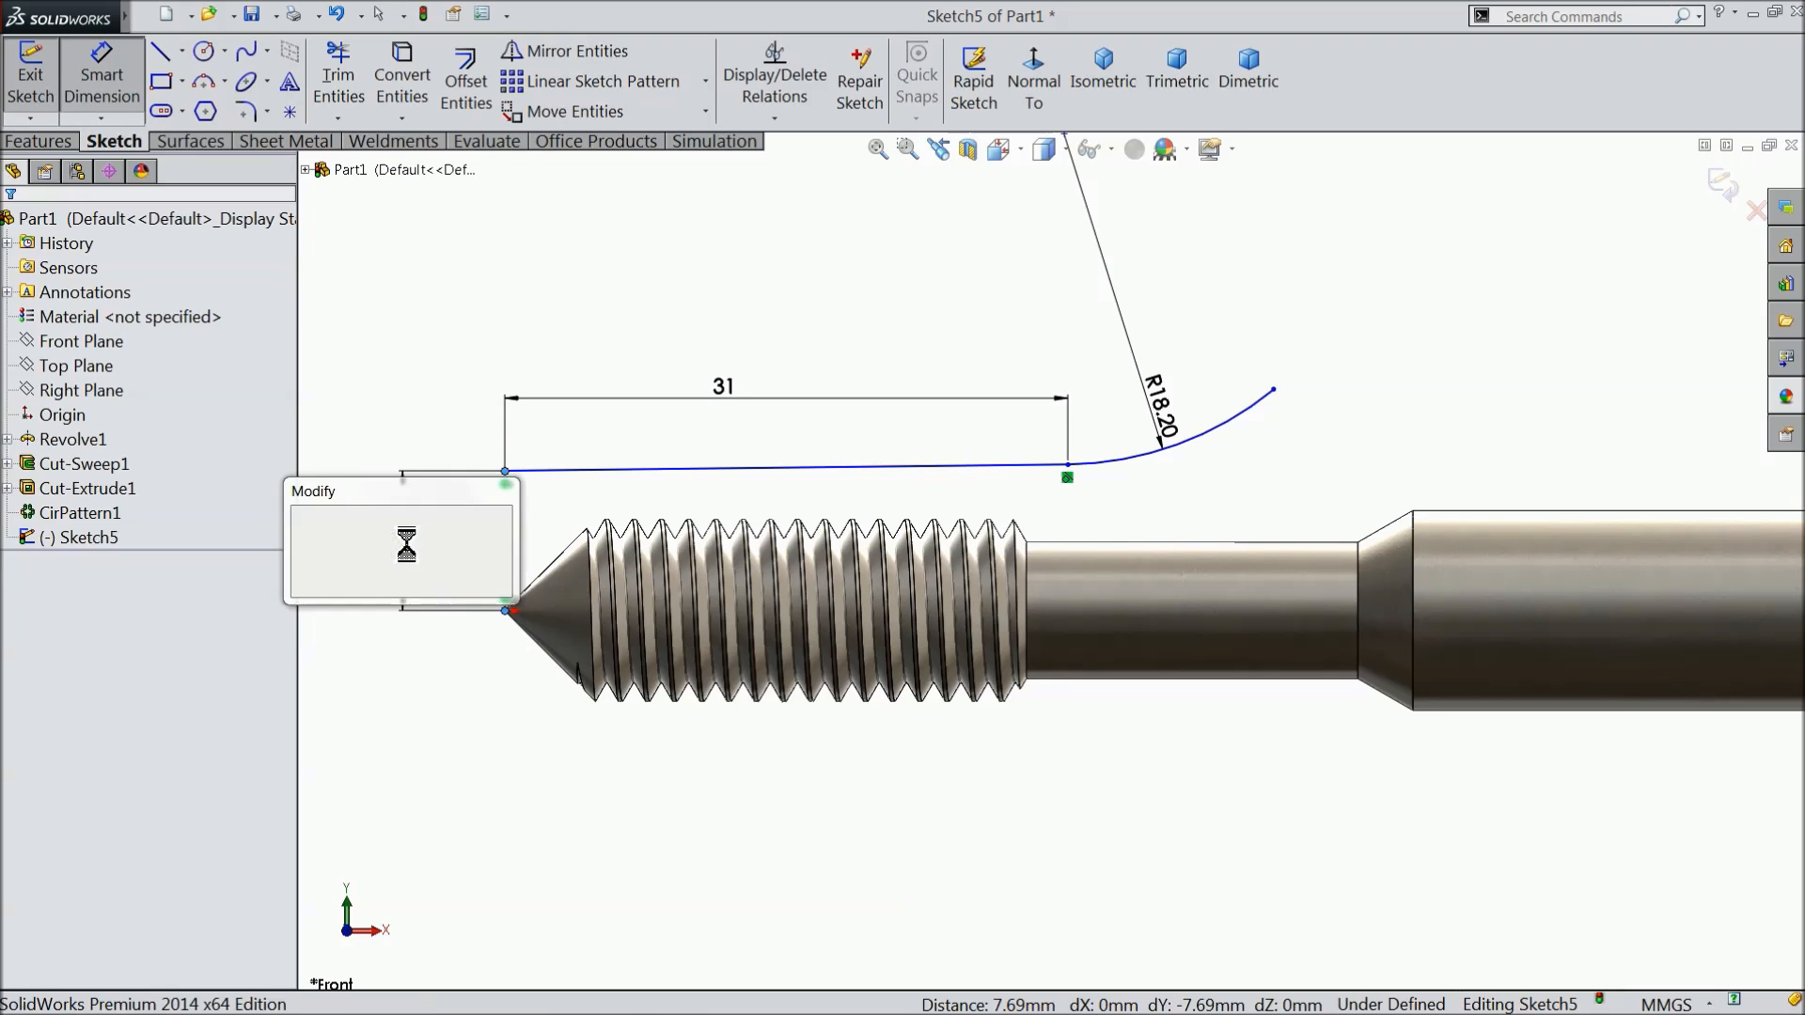
pyautogui.write('7.5')
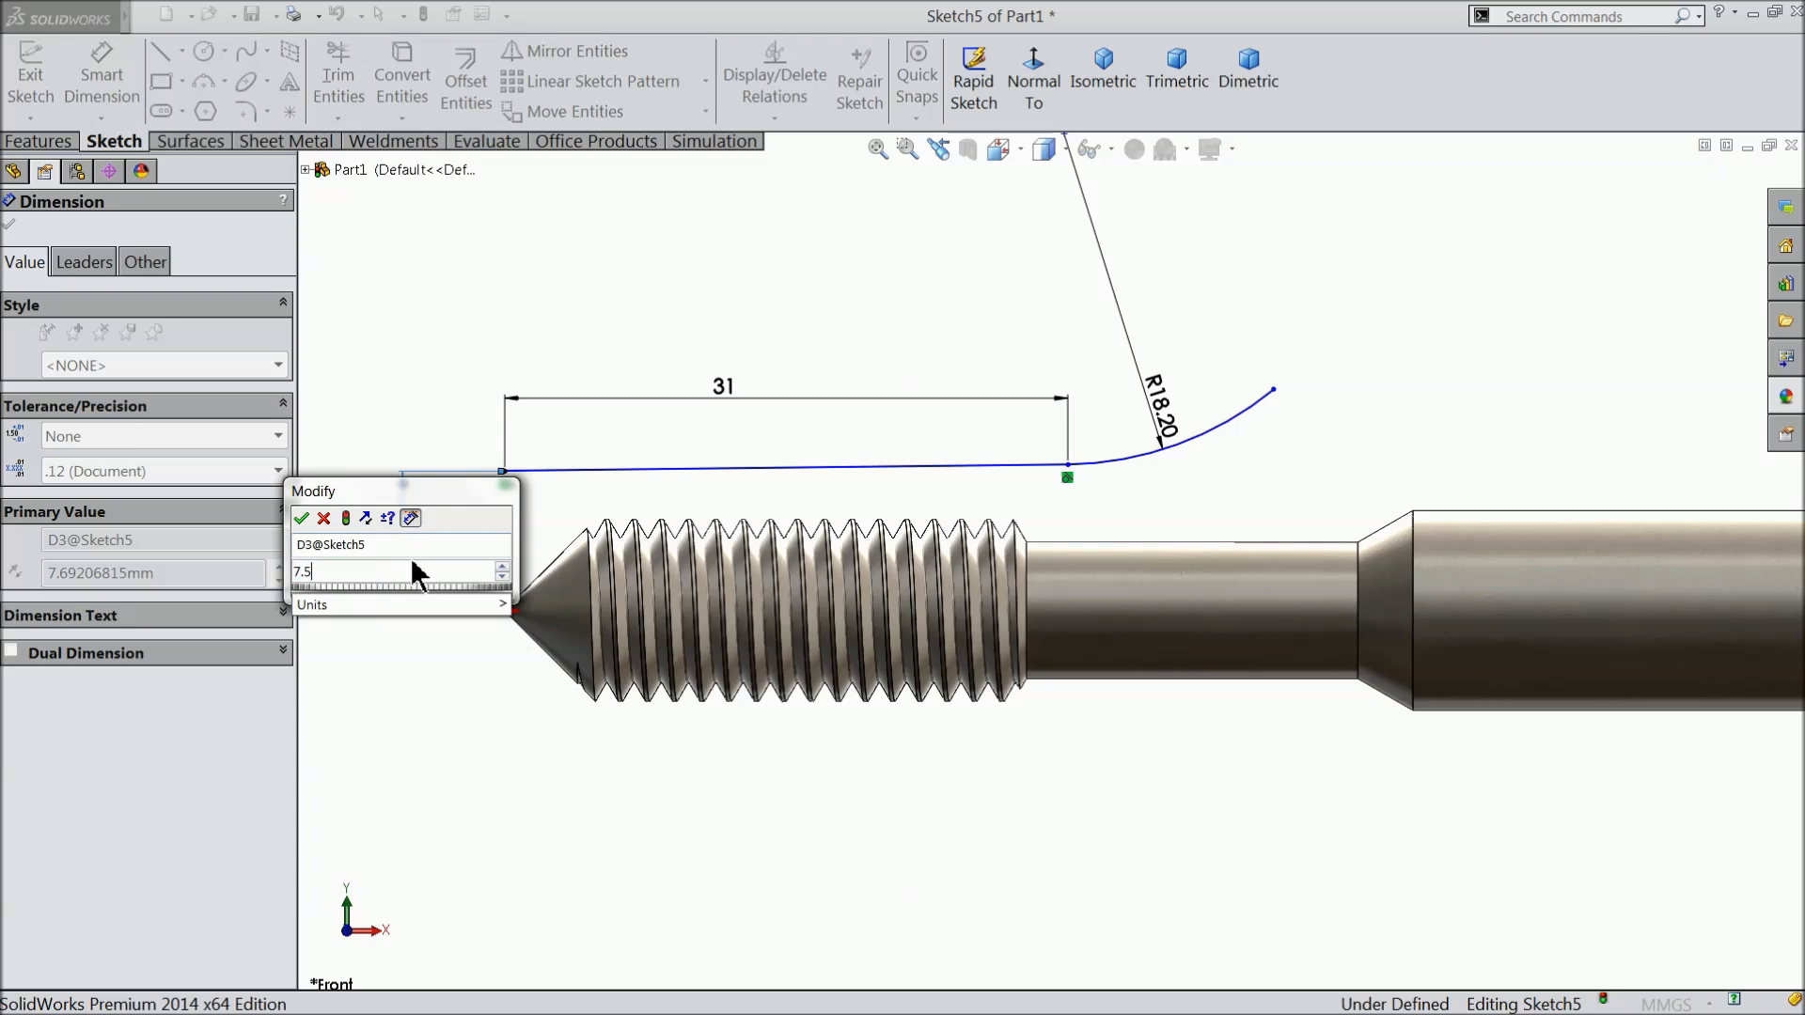
pyautogui.press('Return')
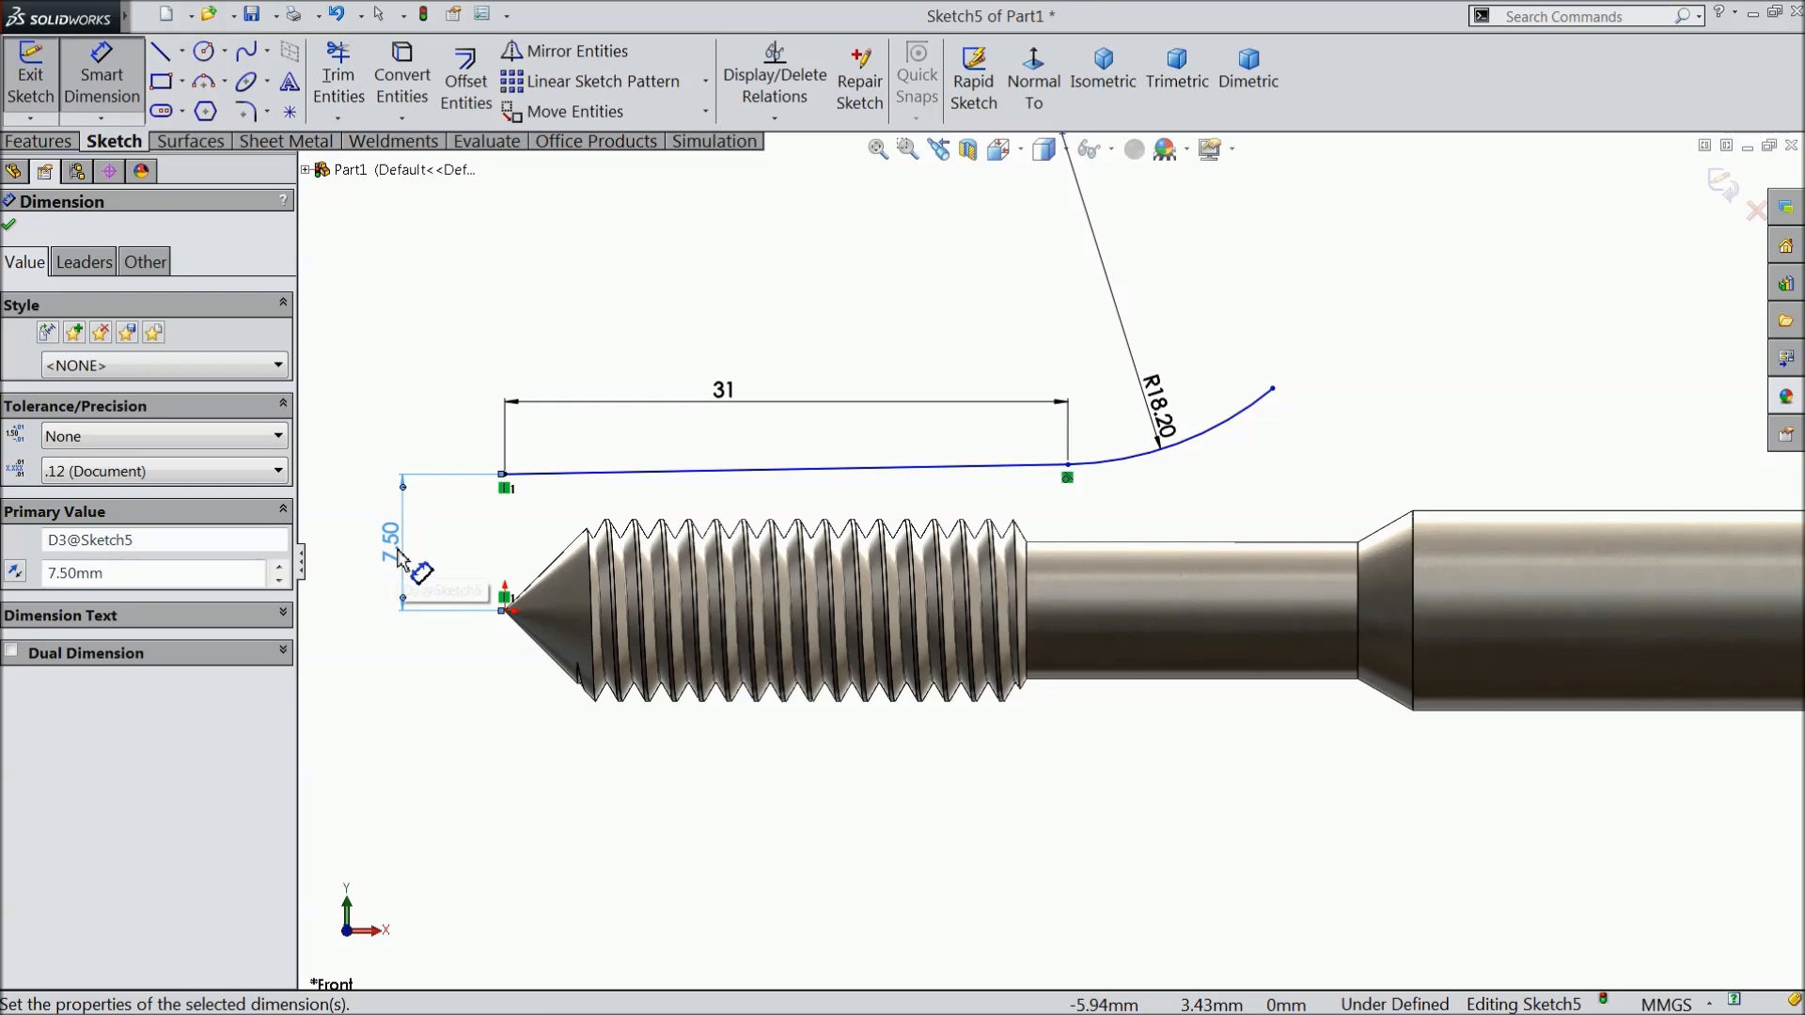
pyautogui.click(10, 228)
pyautogui.scroll(3, 1052, 563)
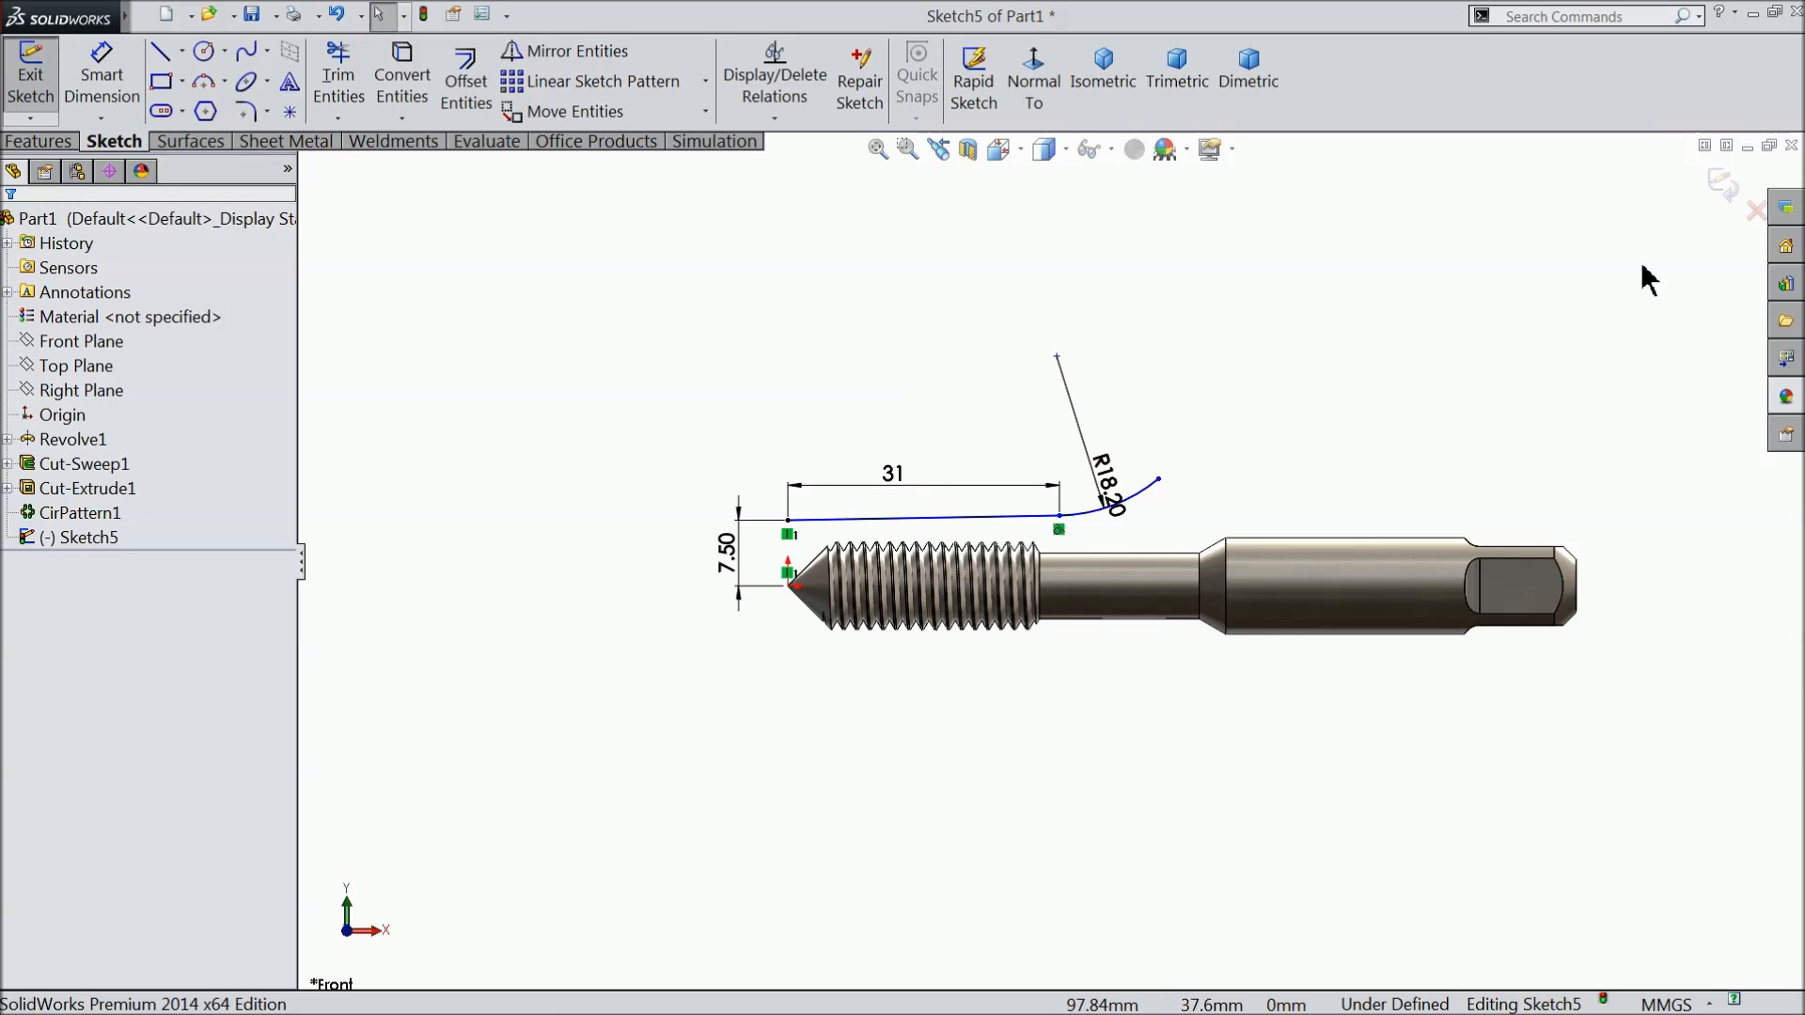
pyautogui.click(1726, 193)
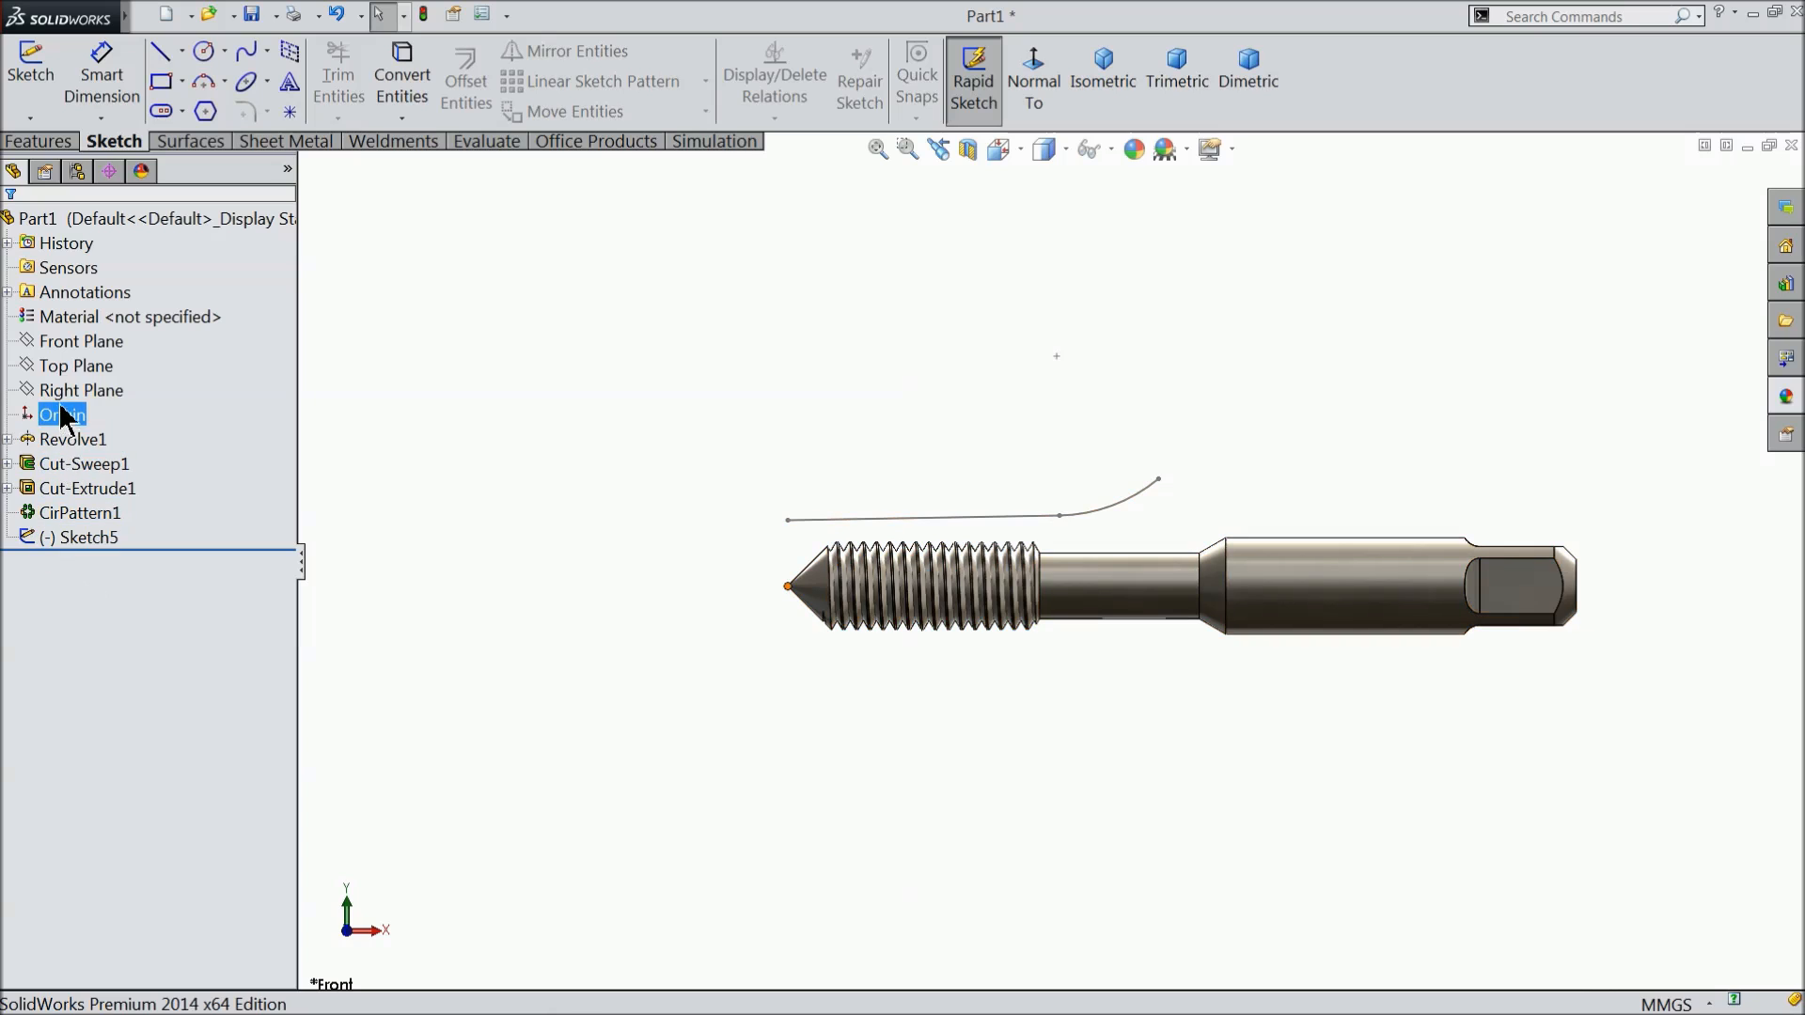
# Start a new sketch on the Right Plane and view it normal from the tap's pointed end.
pyautogui.click(56, 395)
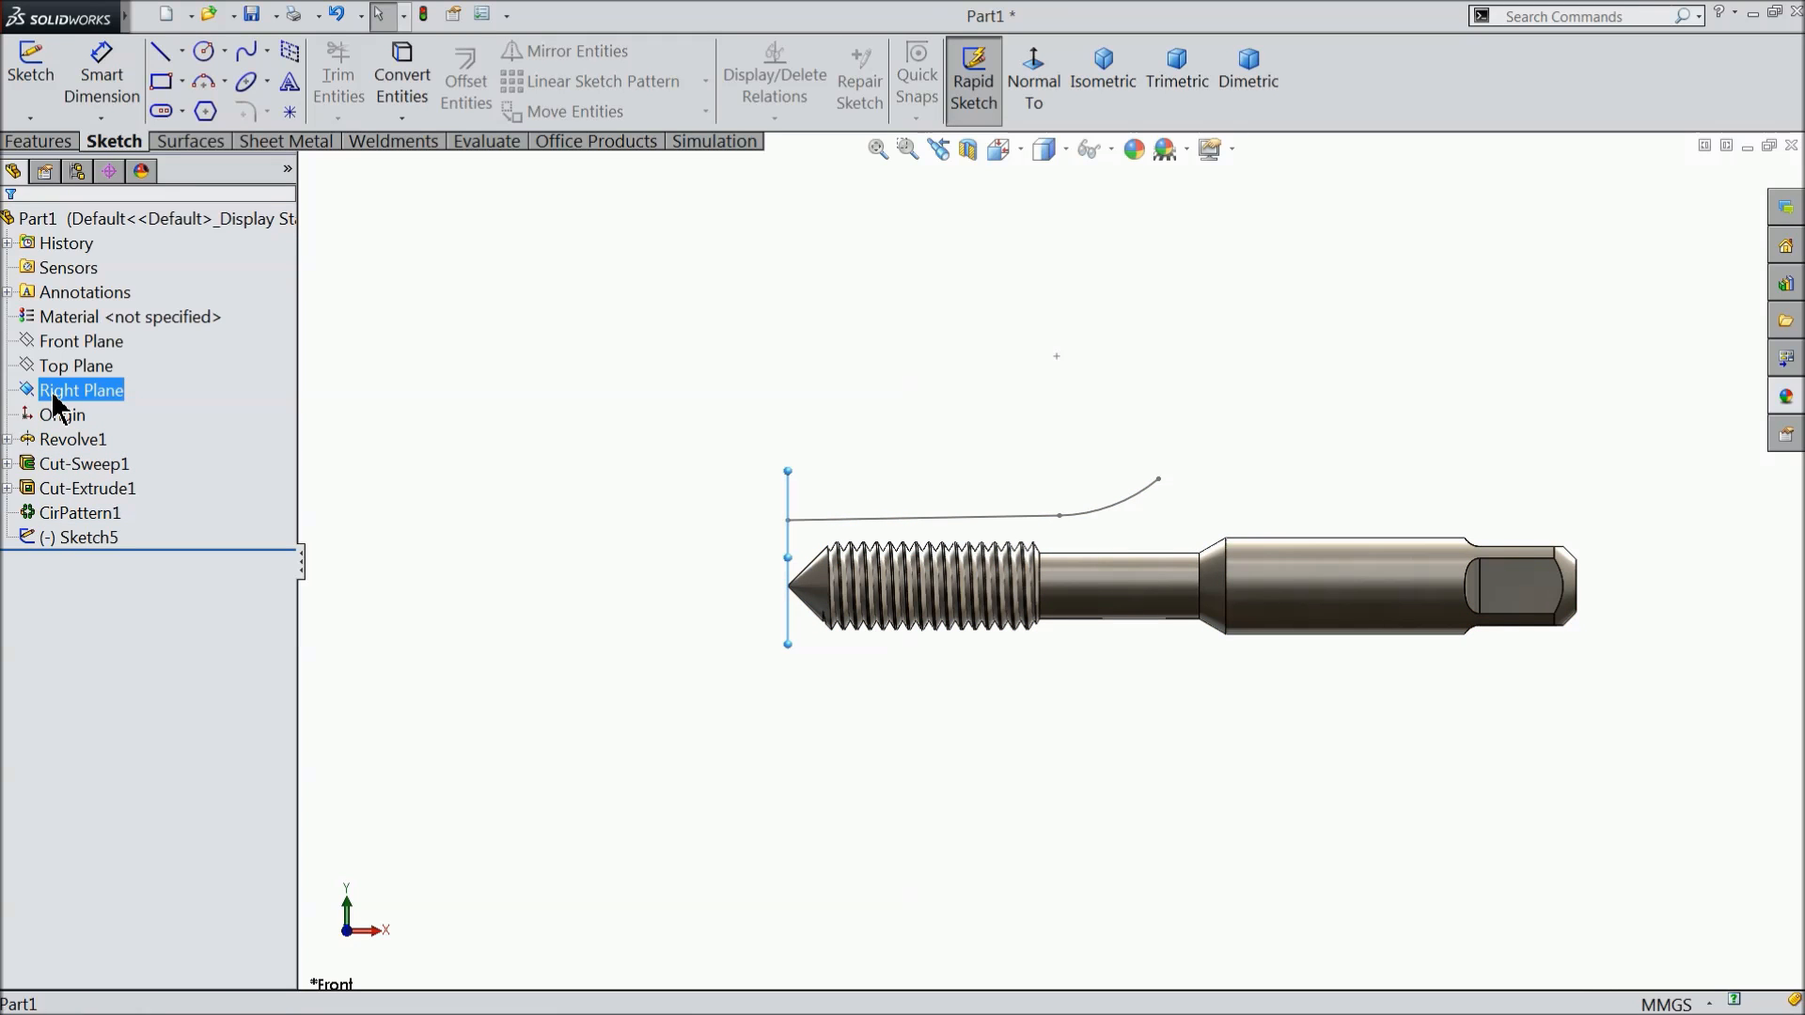
pyautogui.click(66, 365)
pyautogui.click(1032, 85)
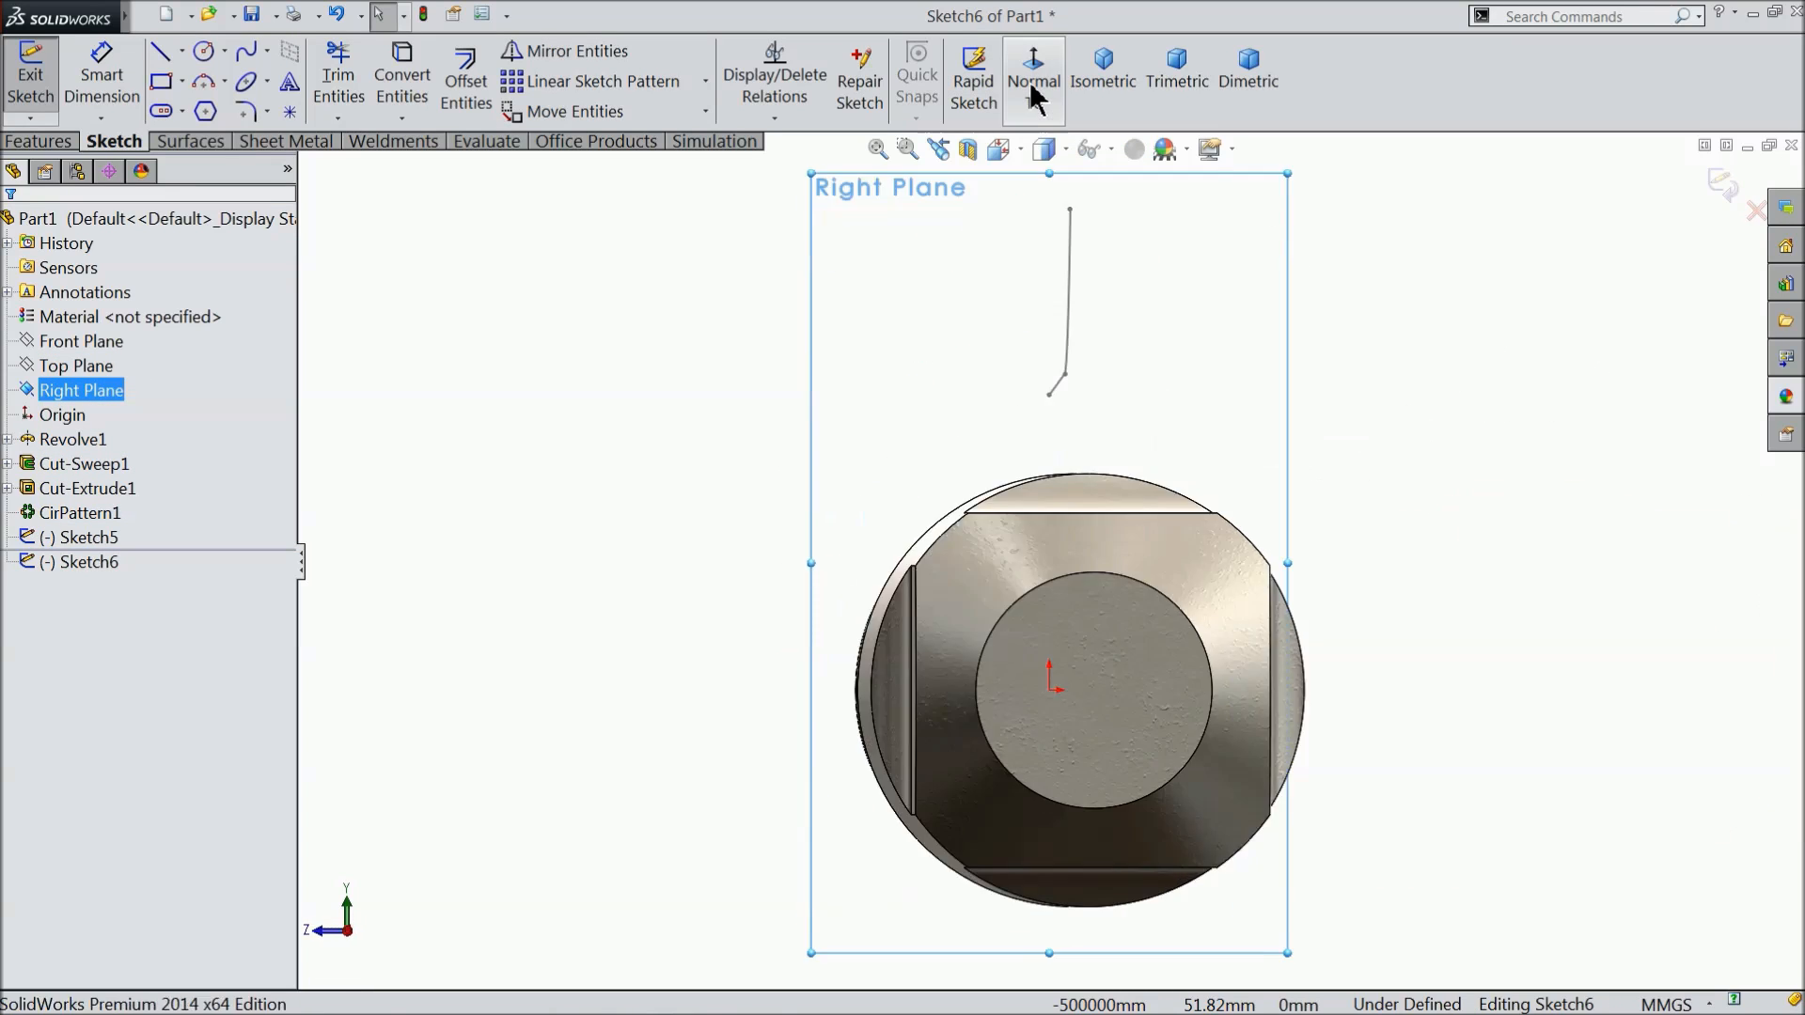
pyautogui.click(1032, 85)
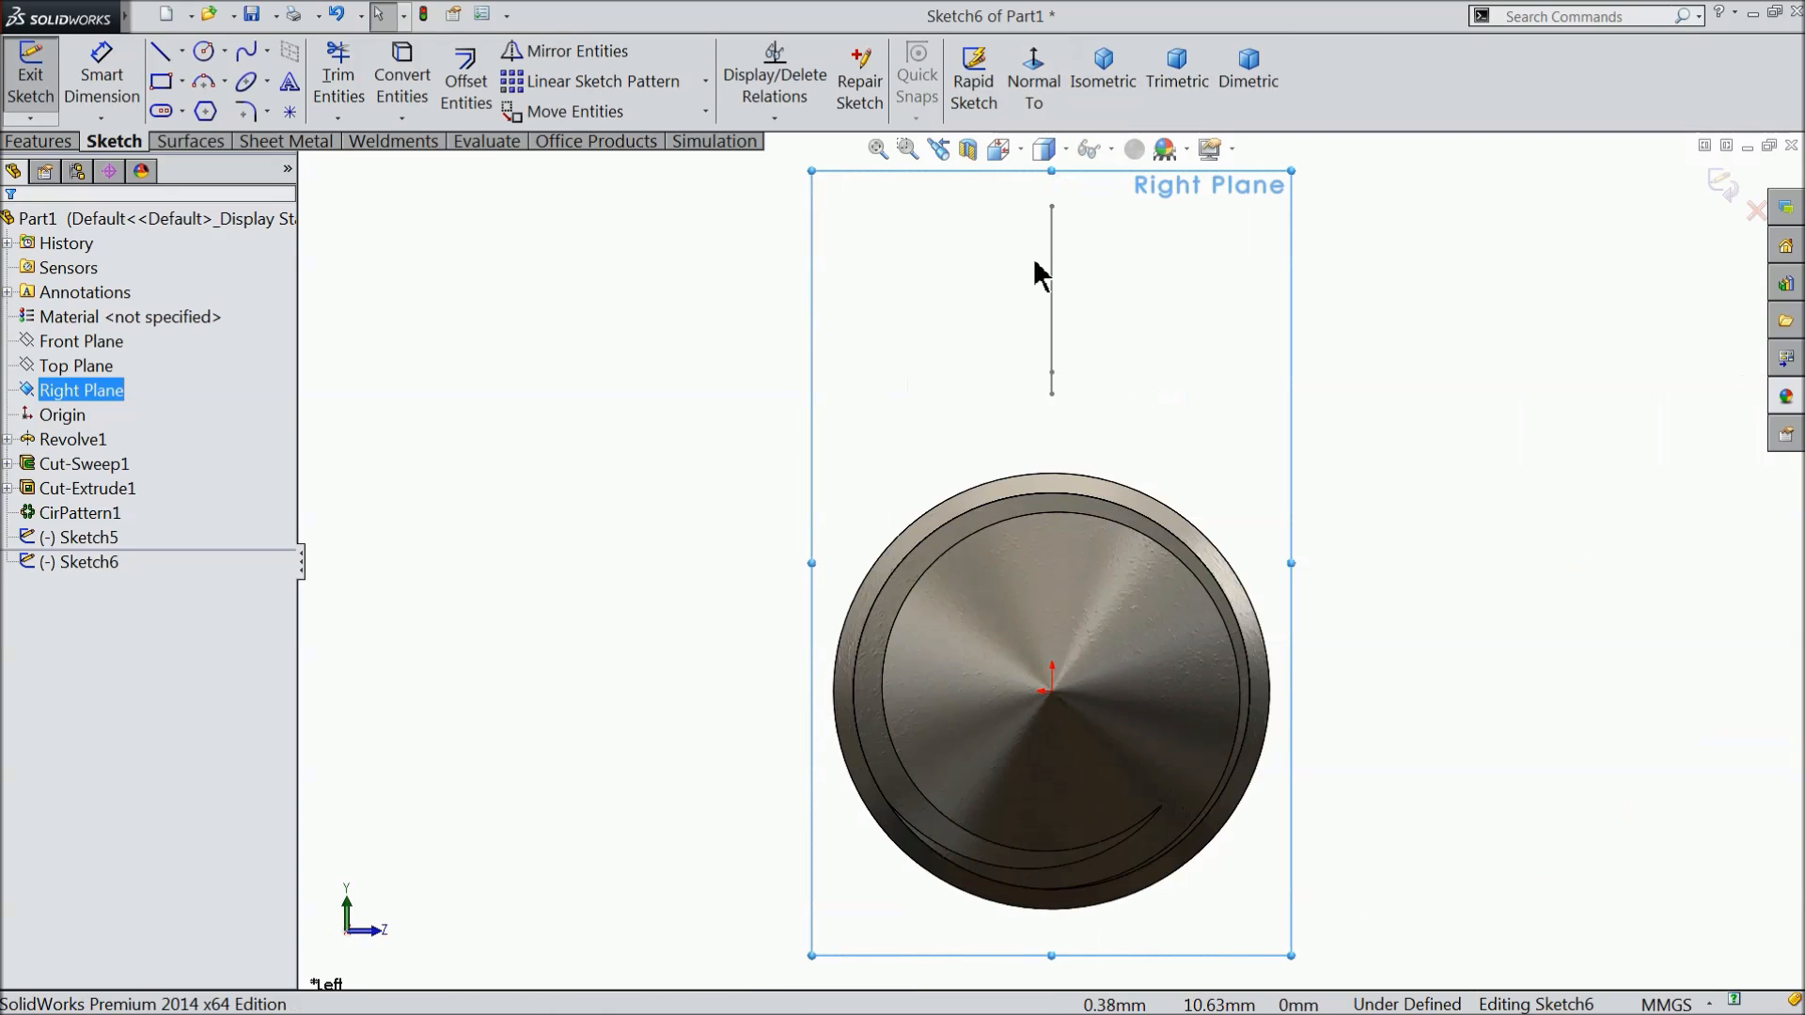
pyautogui.scroll(-3, 1108, 630)
pyautogui.scroll(2, 1083, 619)
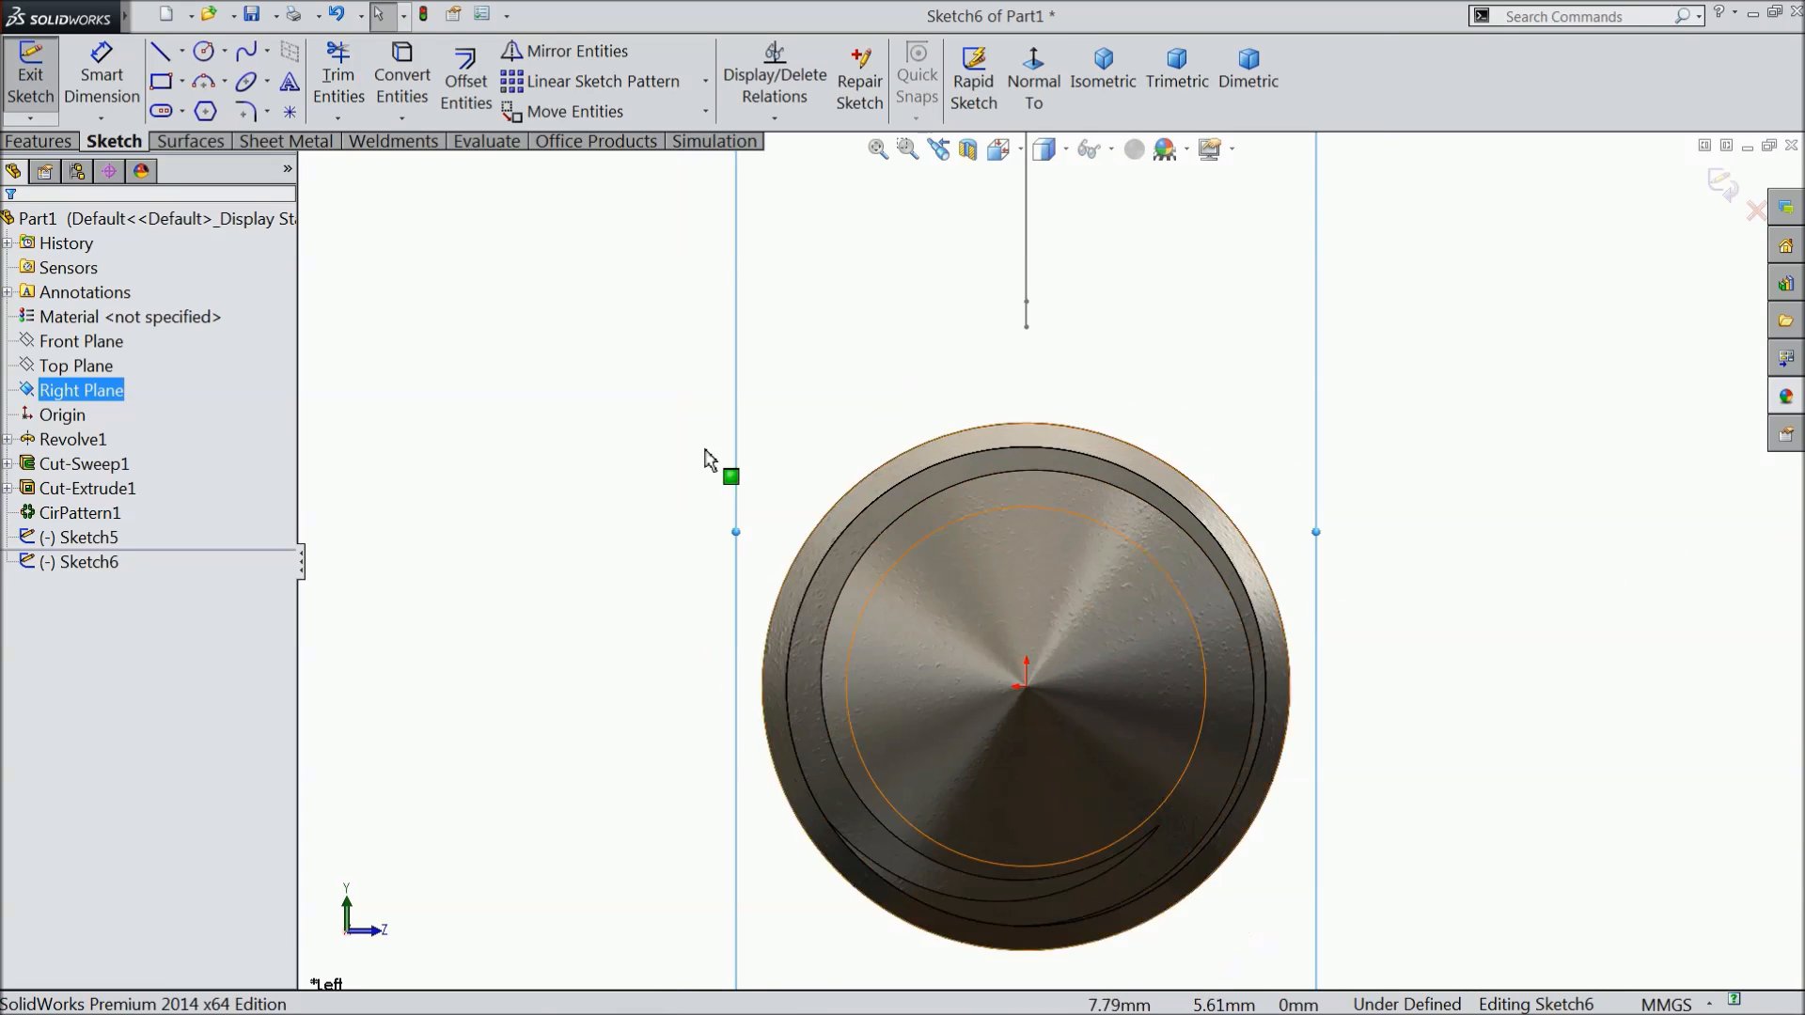
# Sketch a three-point U-shaped spline across the tap's upper half, with ends about 9.6 mm apart outside its outer edge.
pyautogui.click(248, 57)
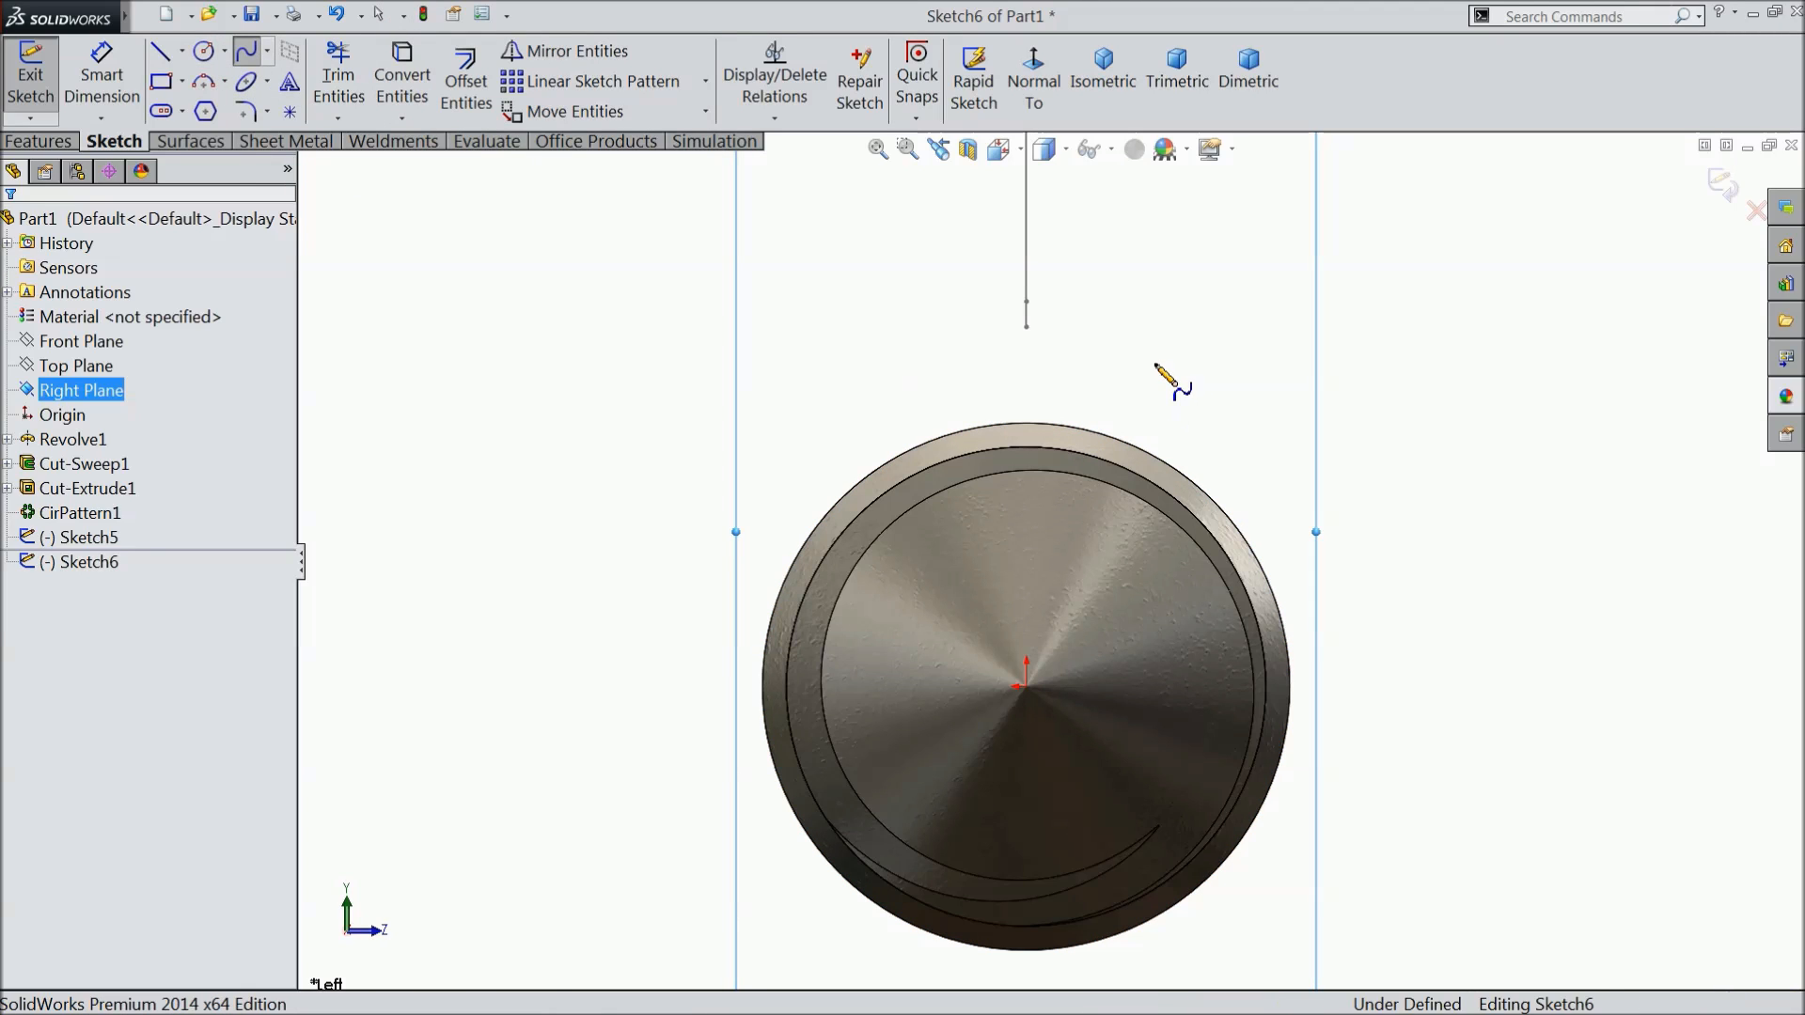
pyautogui.click(1154, 365)
pyautogui.click(1083, 604)
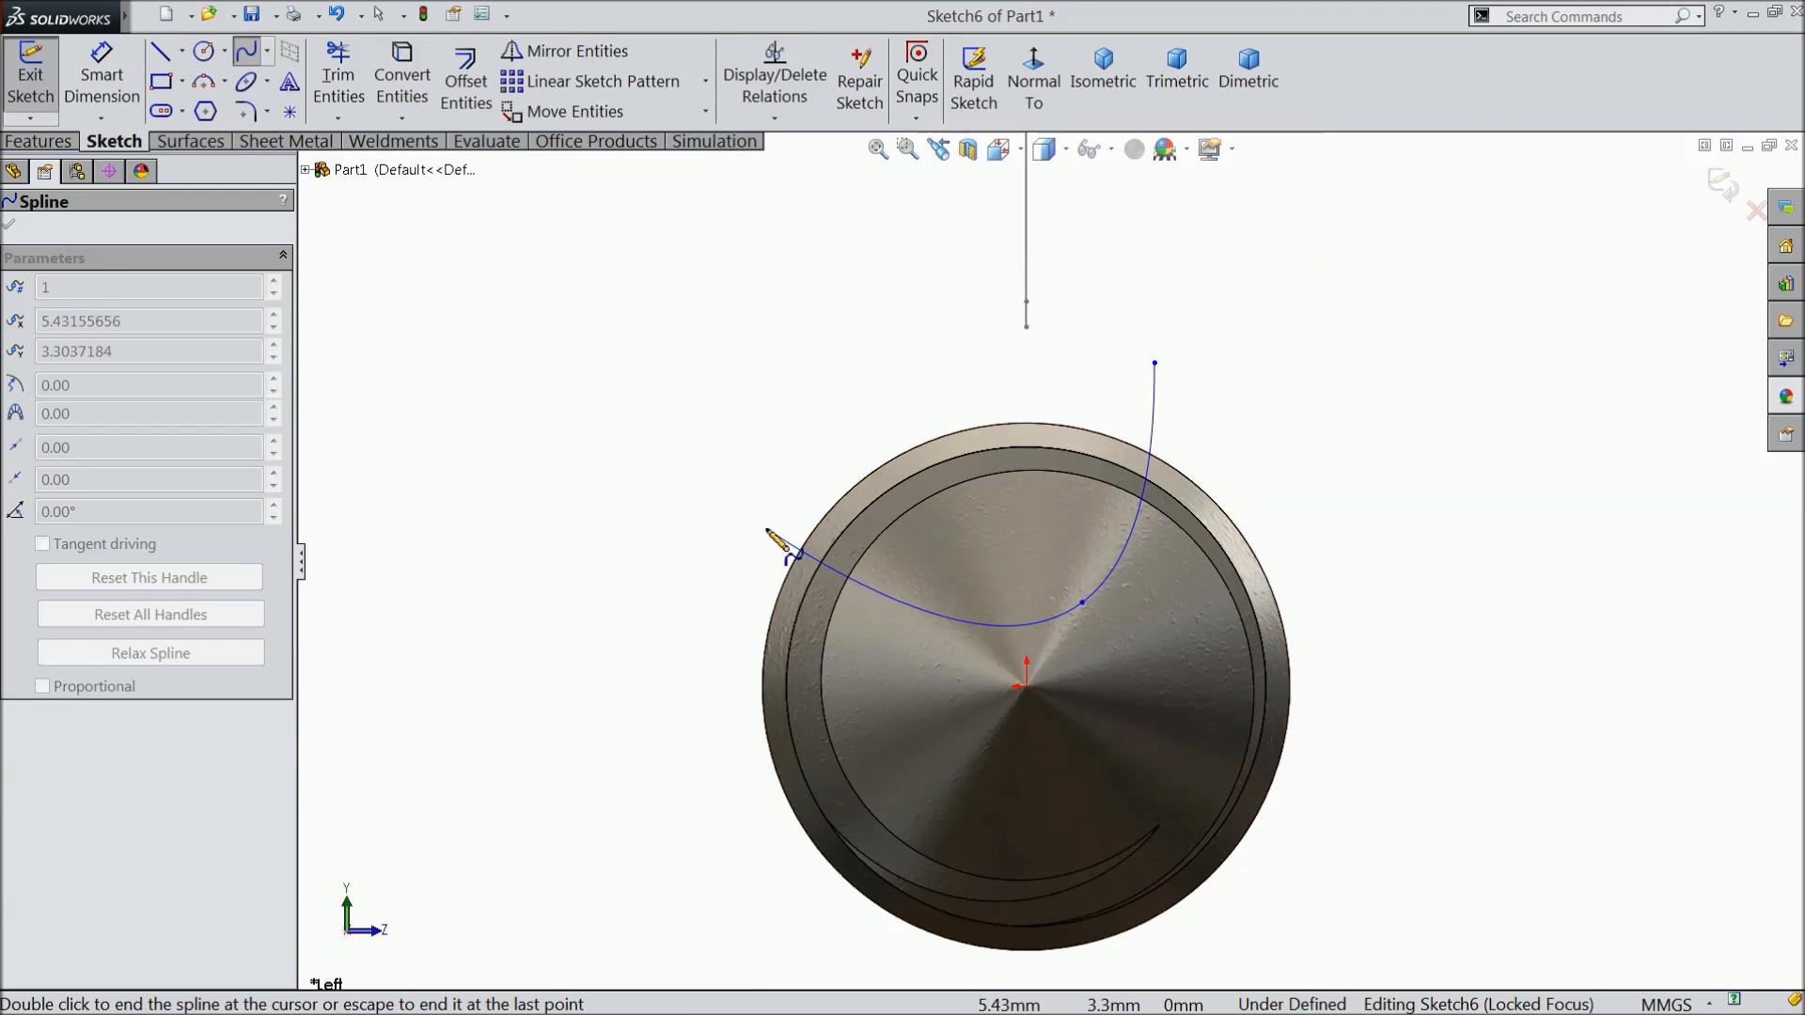
pyautogui.click(712, 485)
pyautogui.rightClick(755, 372)
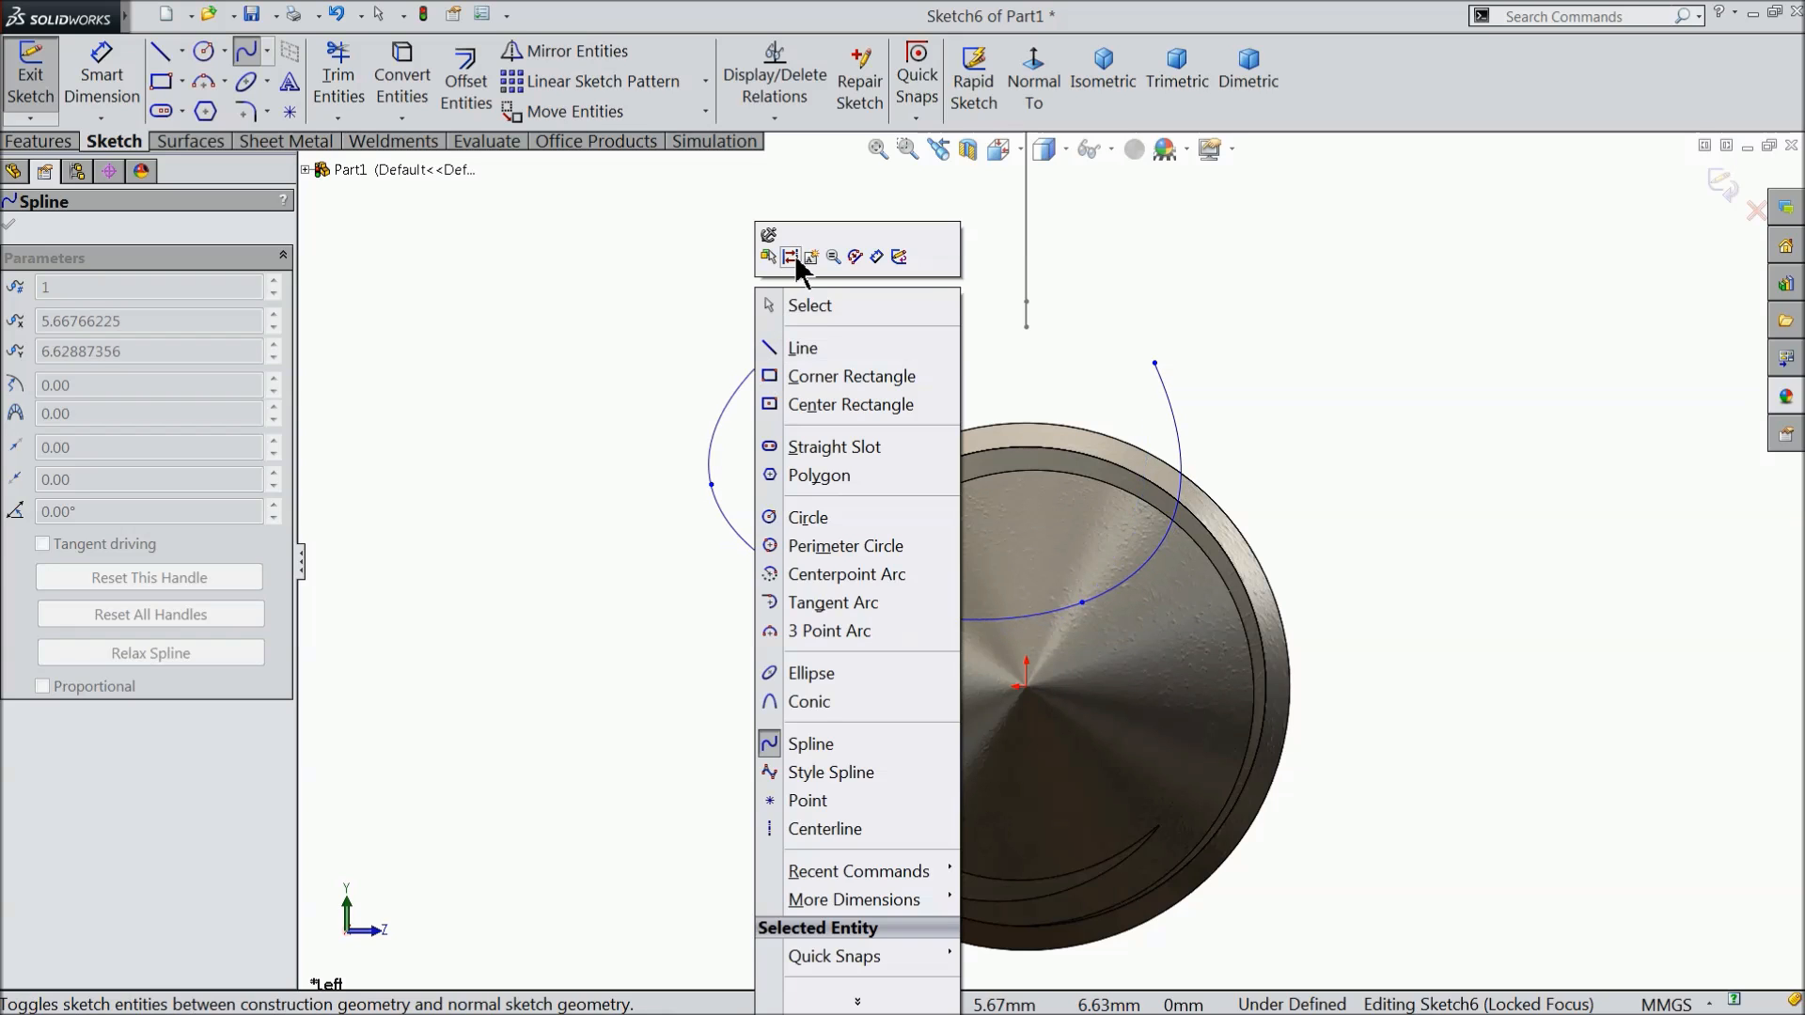
pyautogui.click(805, 302)
# Close the spline profile with a straight line about 9.6 mm long between its two endpoints.
pyautogui.click(165, 55)
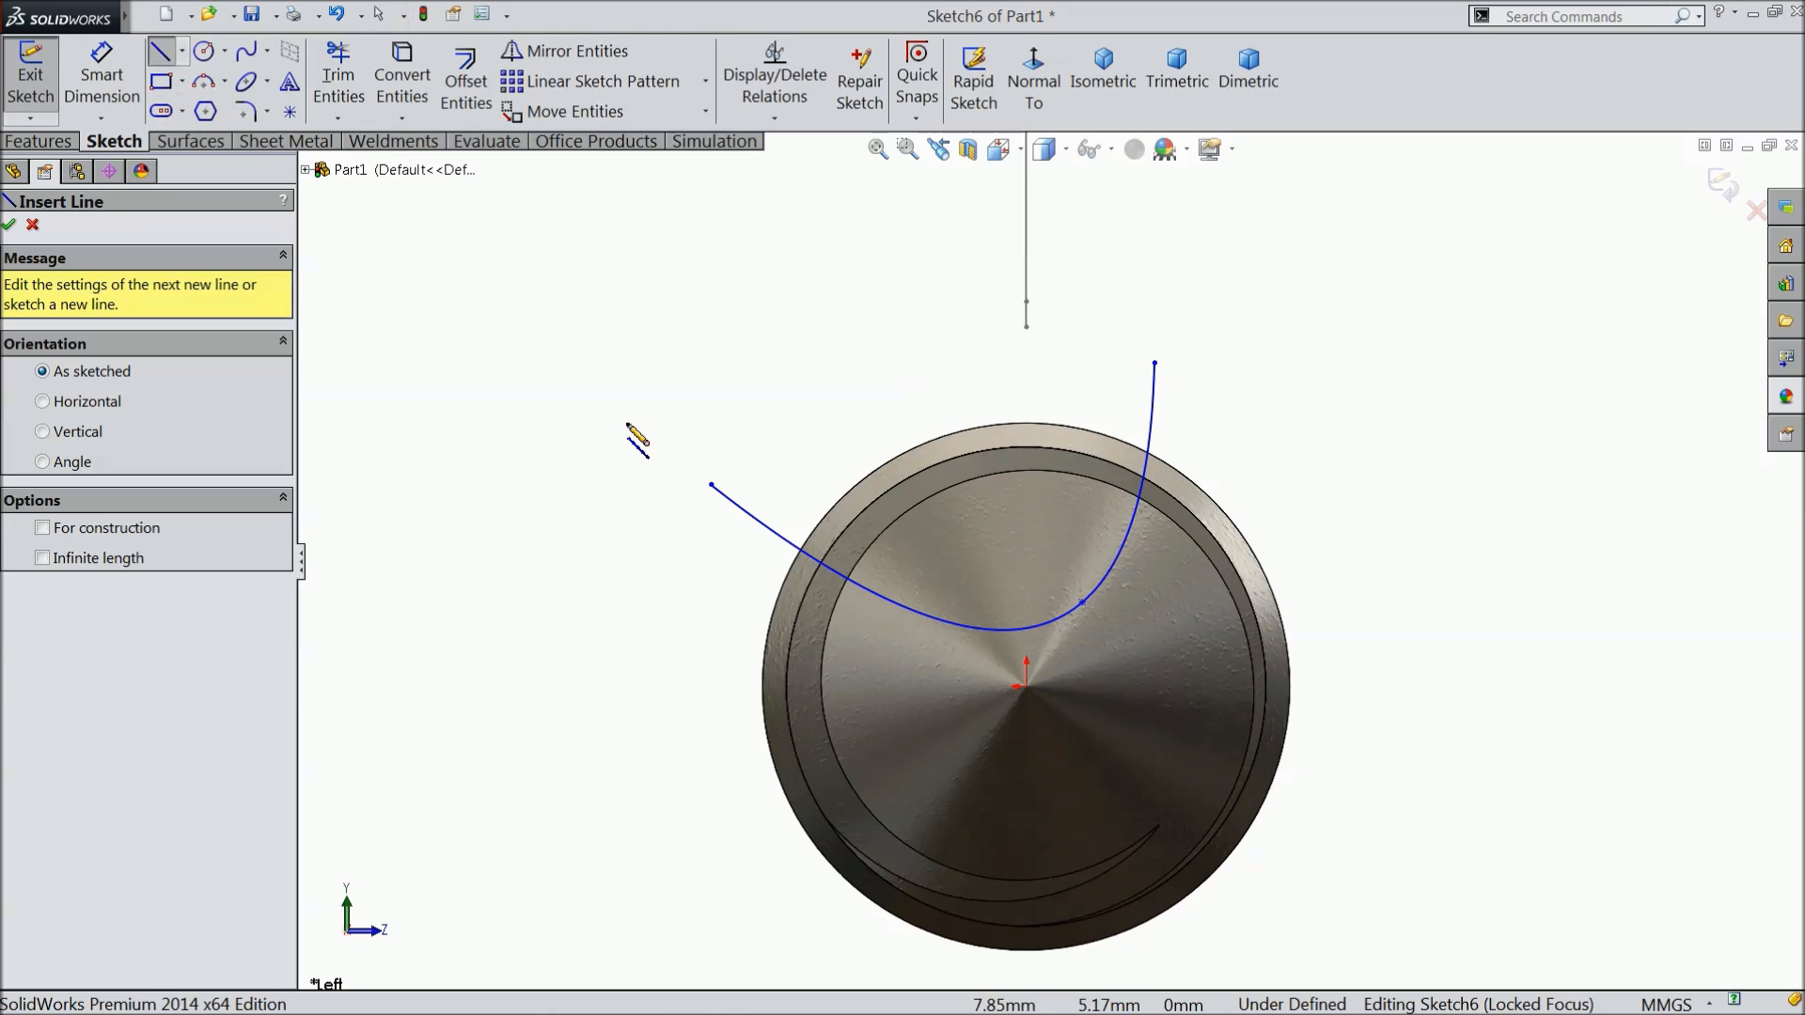
pyautogui.click(711, 484)
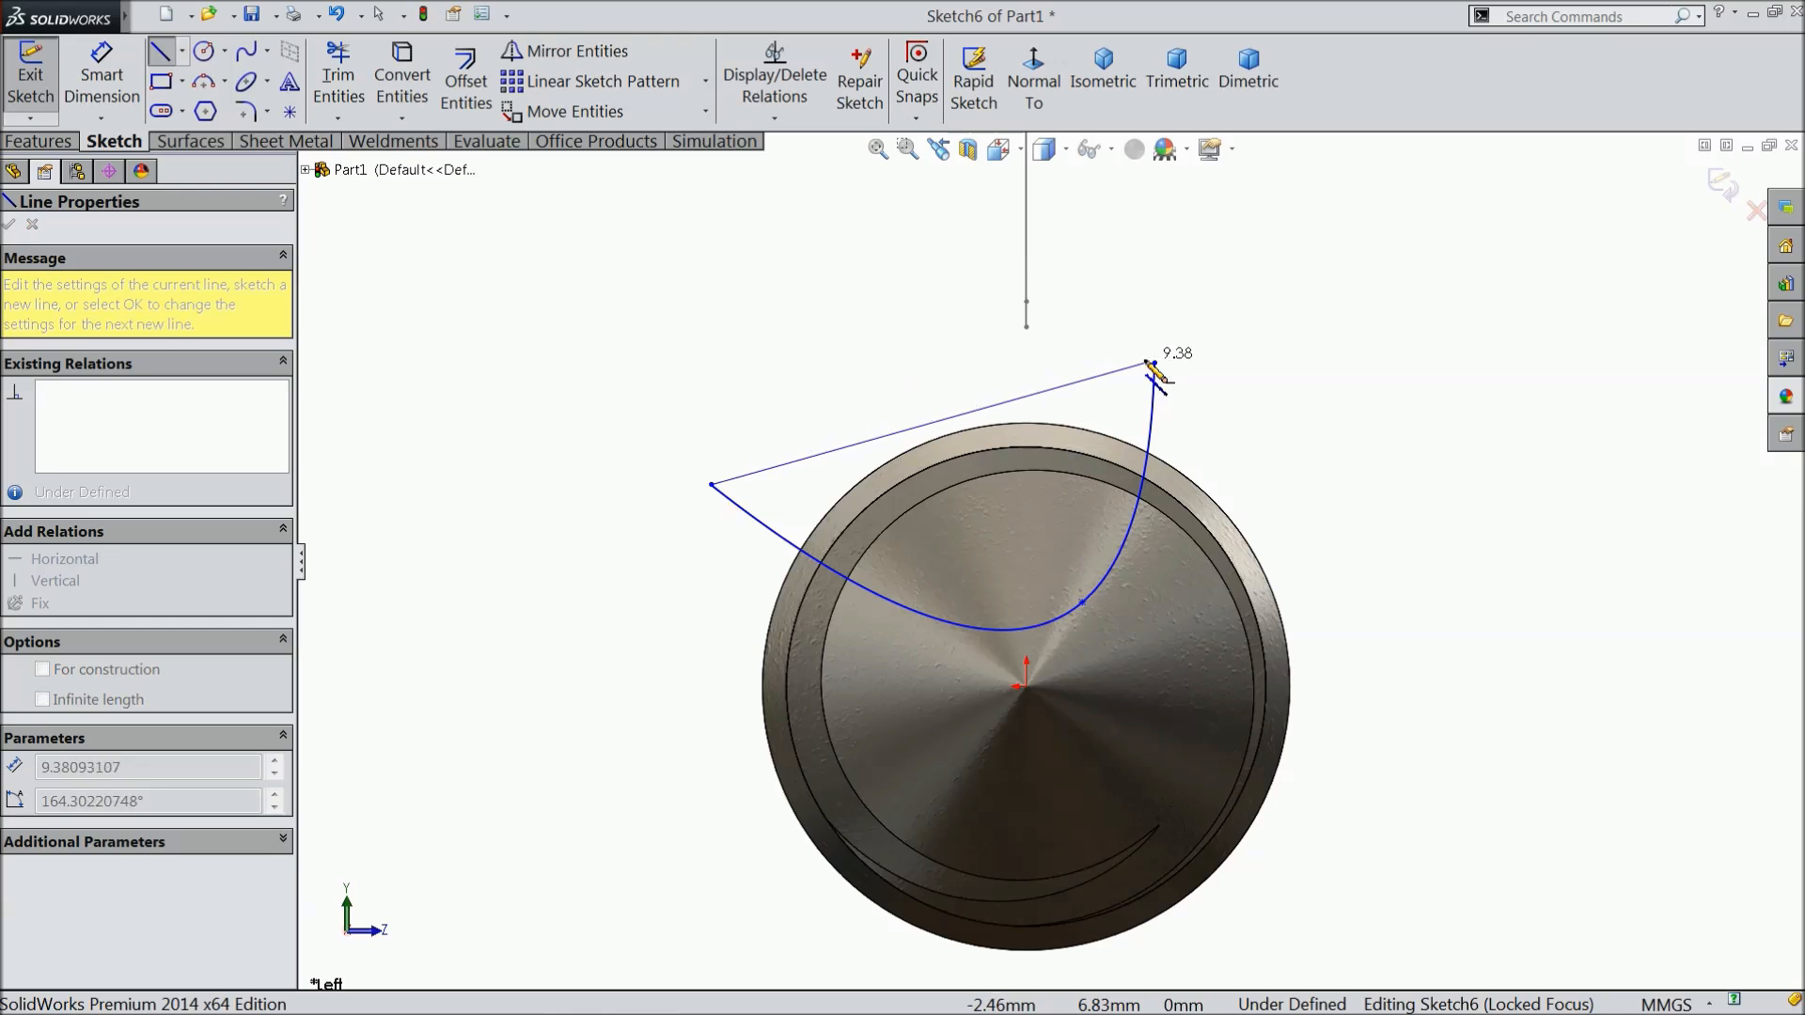
pyautogui.click(1155, 363)
pyautogui.click(1154, 362)
pyautogui.rightClick(1168, 295)
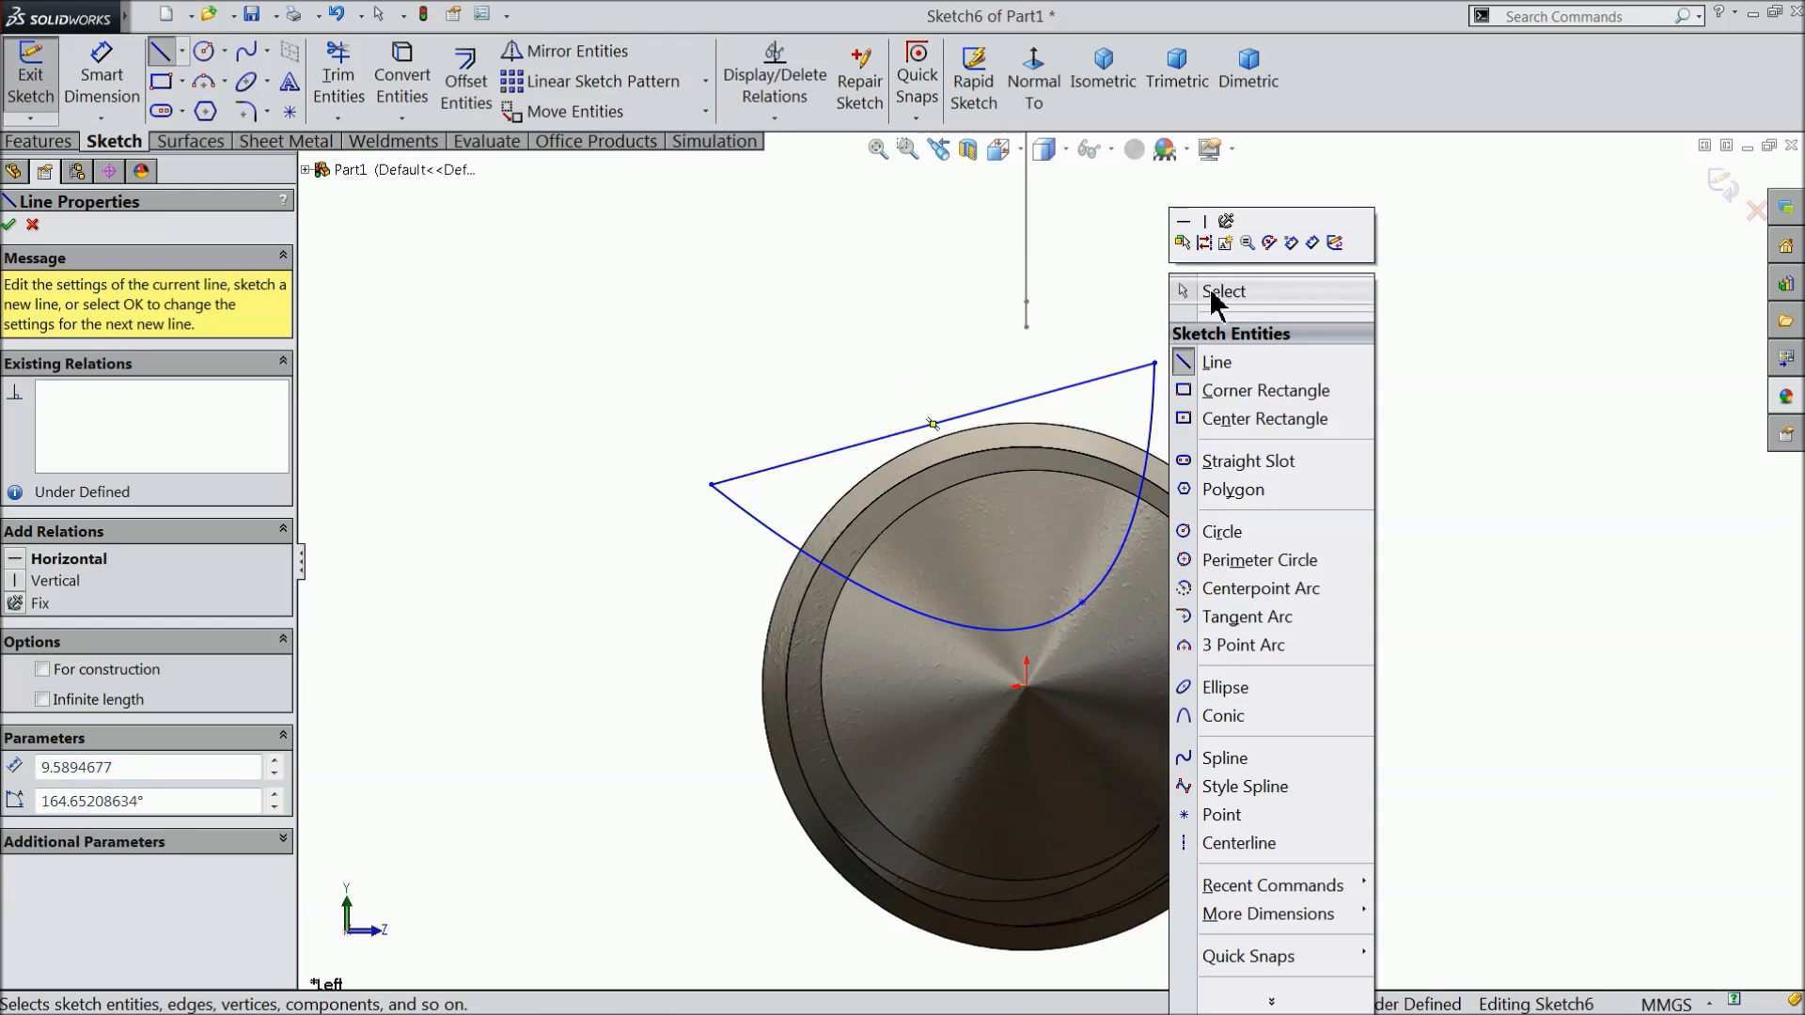
pyautogui.click(1210, 292)
# Set the length of the profile's straight closing line to 7.3 mm.
pyautogui.click(104, 91)
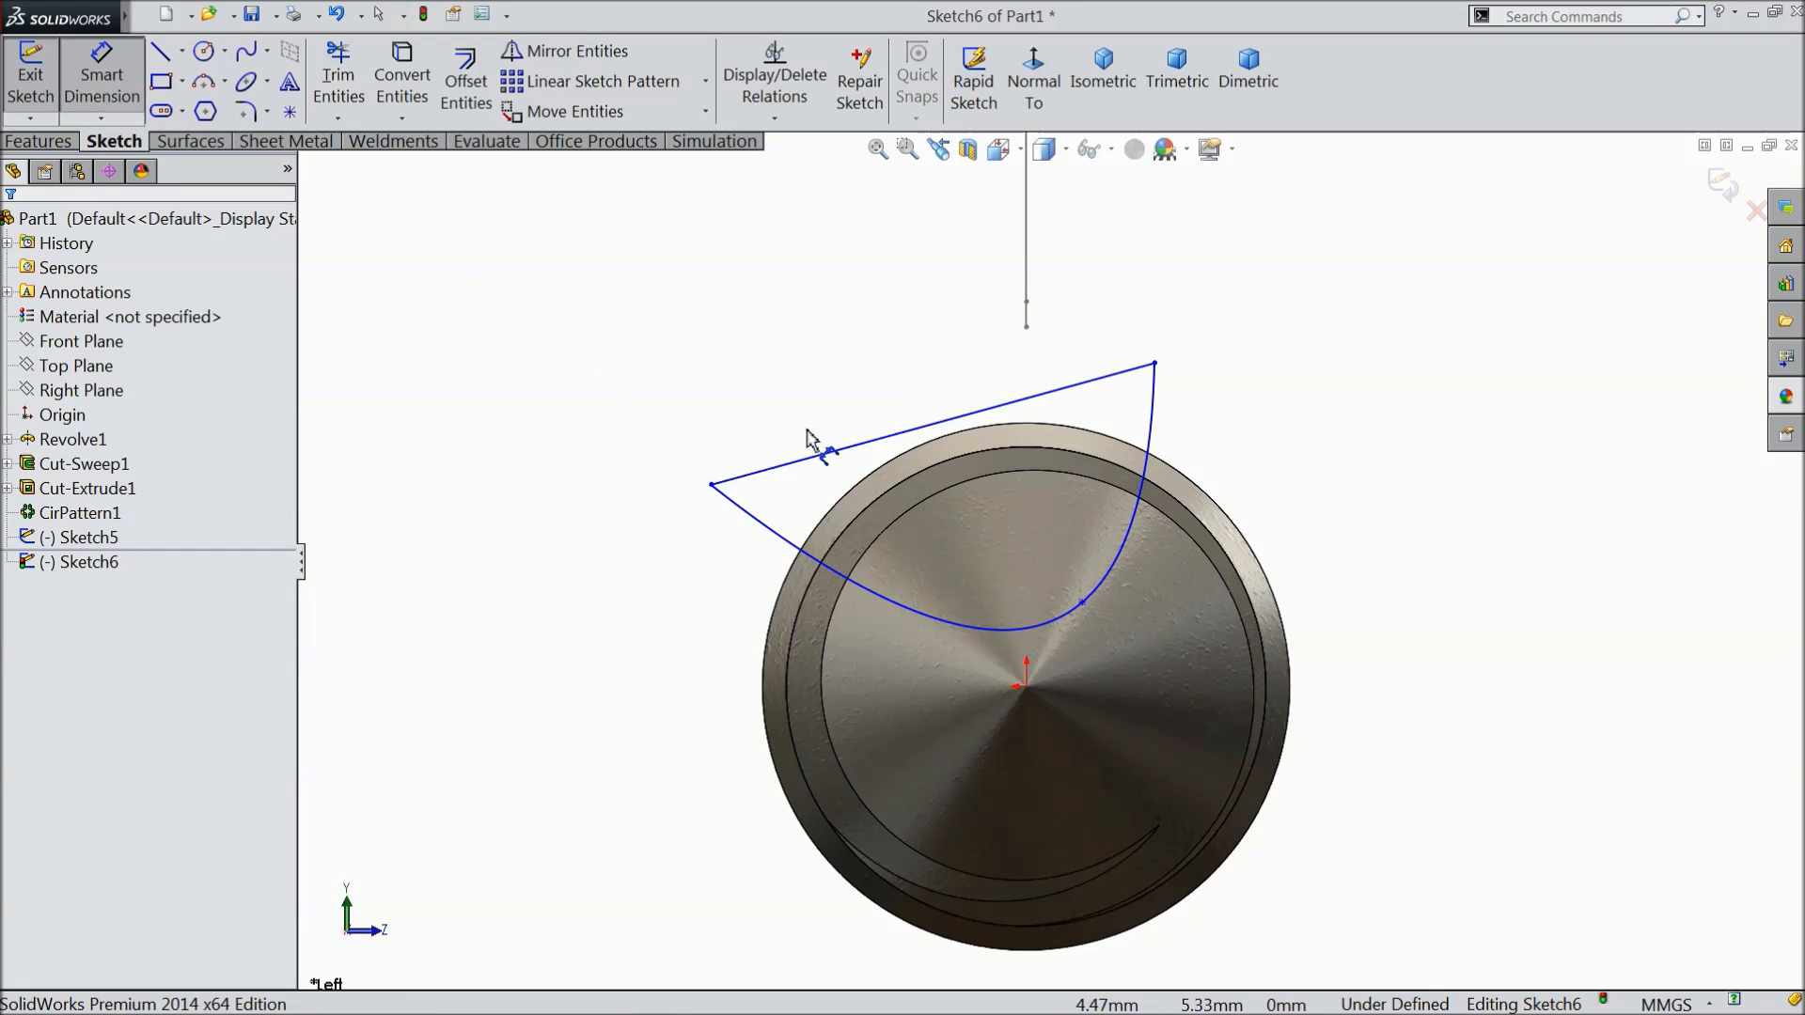
pyautogui.click(926, 425)
pyautogui.click(905, 404)
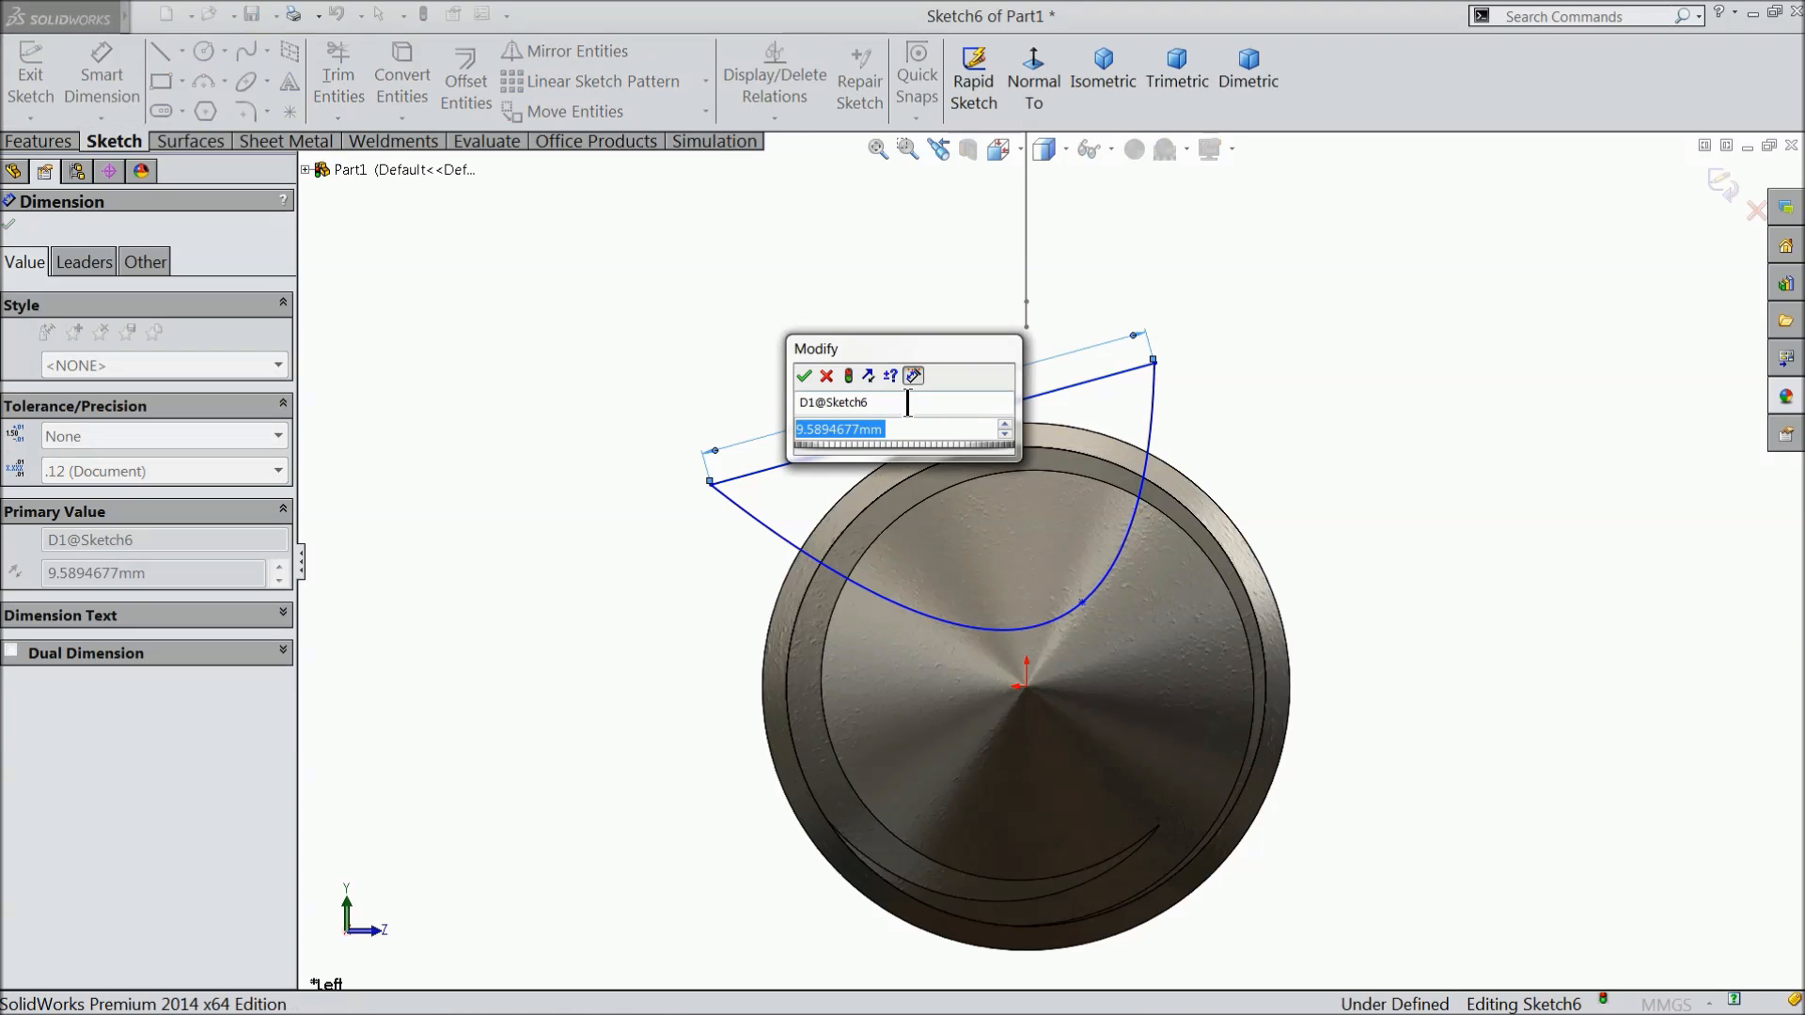
pyautogui.write('7.3')
pyautogui.press('Return')
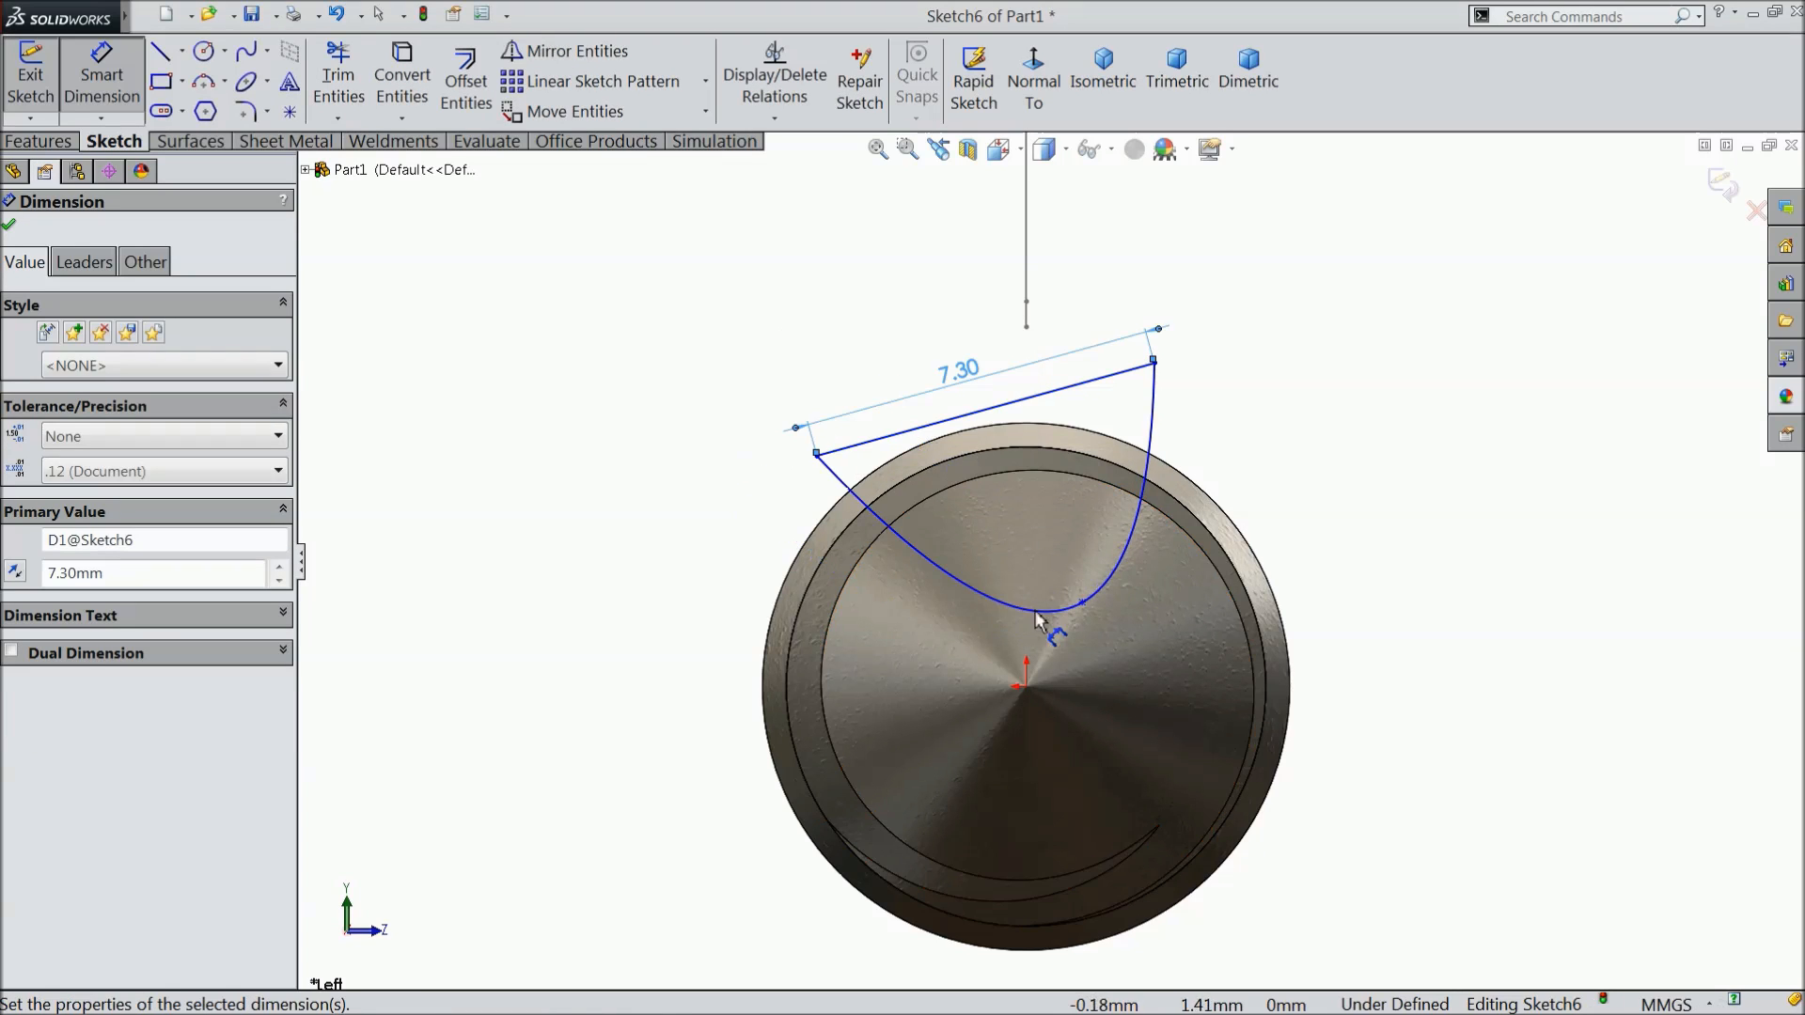
# Set the horizontal distance between the closing line's upper endpoint and the origin to 2.04 mm.
pyautogui.scroll(-3, 1136, 704)
pyautogui.scroll(3, 1151, 438)
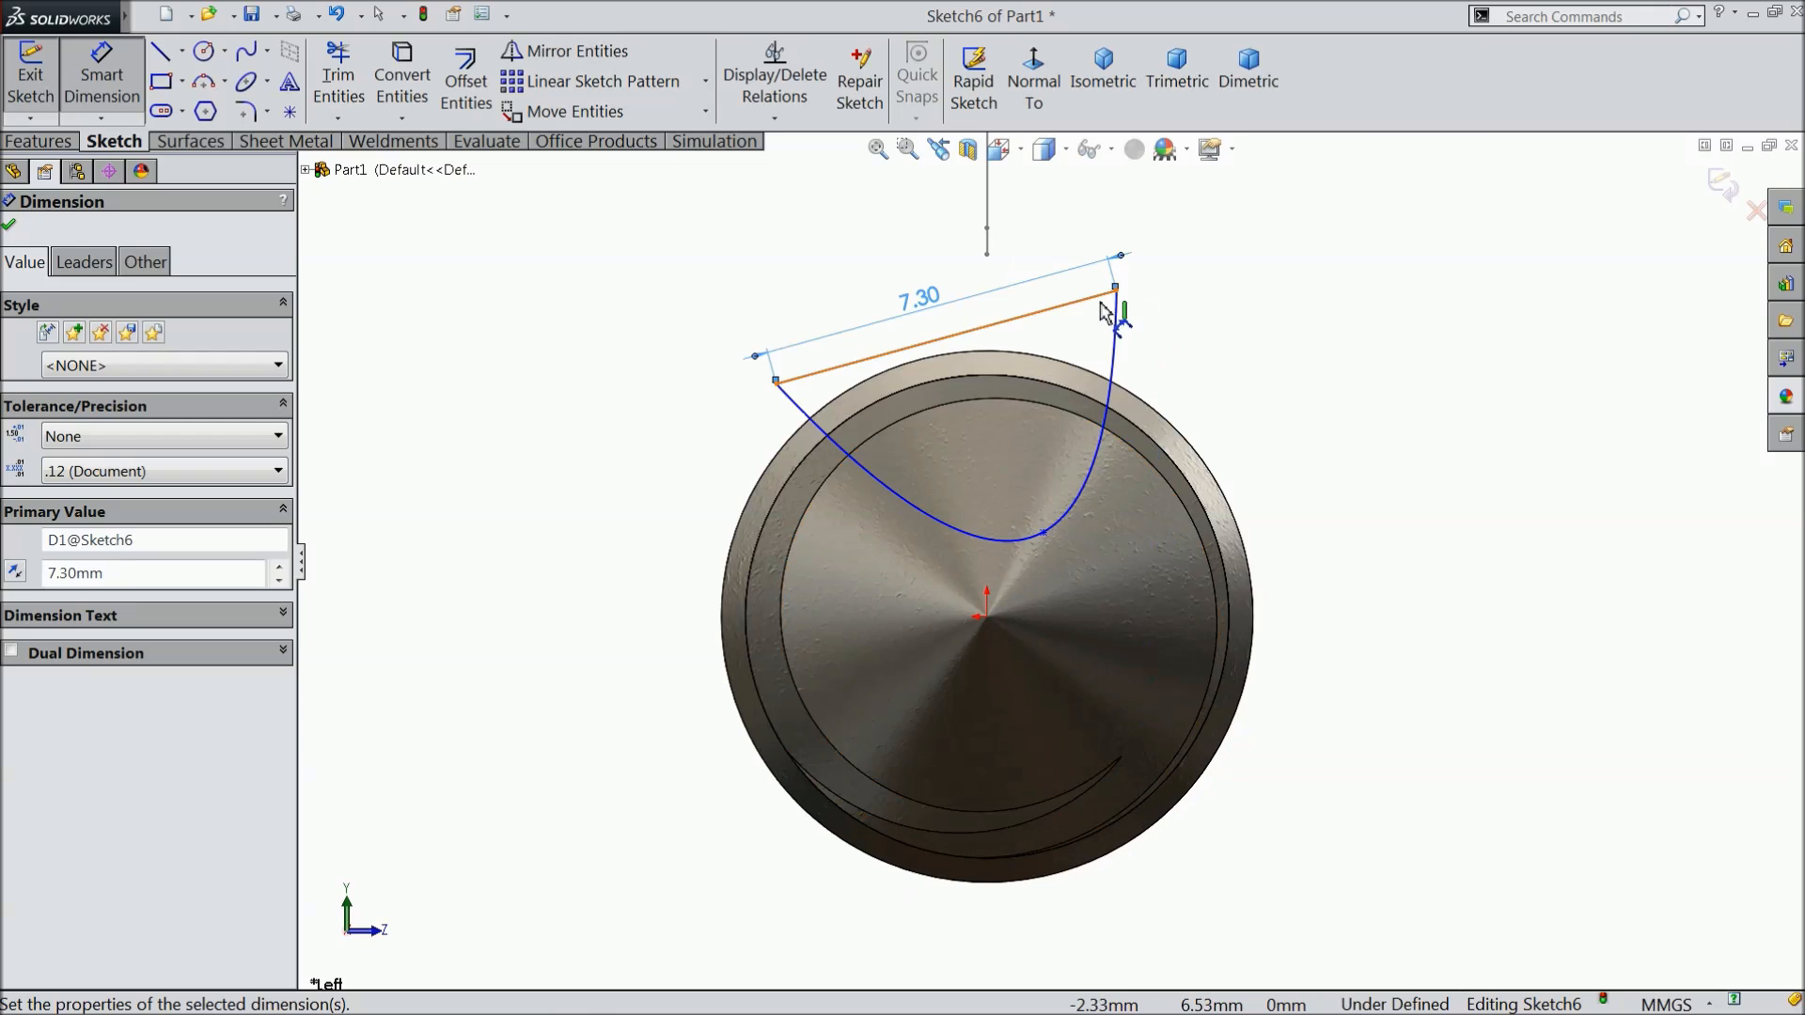
pyautogui.click(1114, 289)
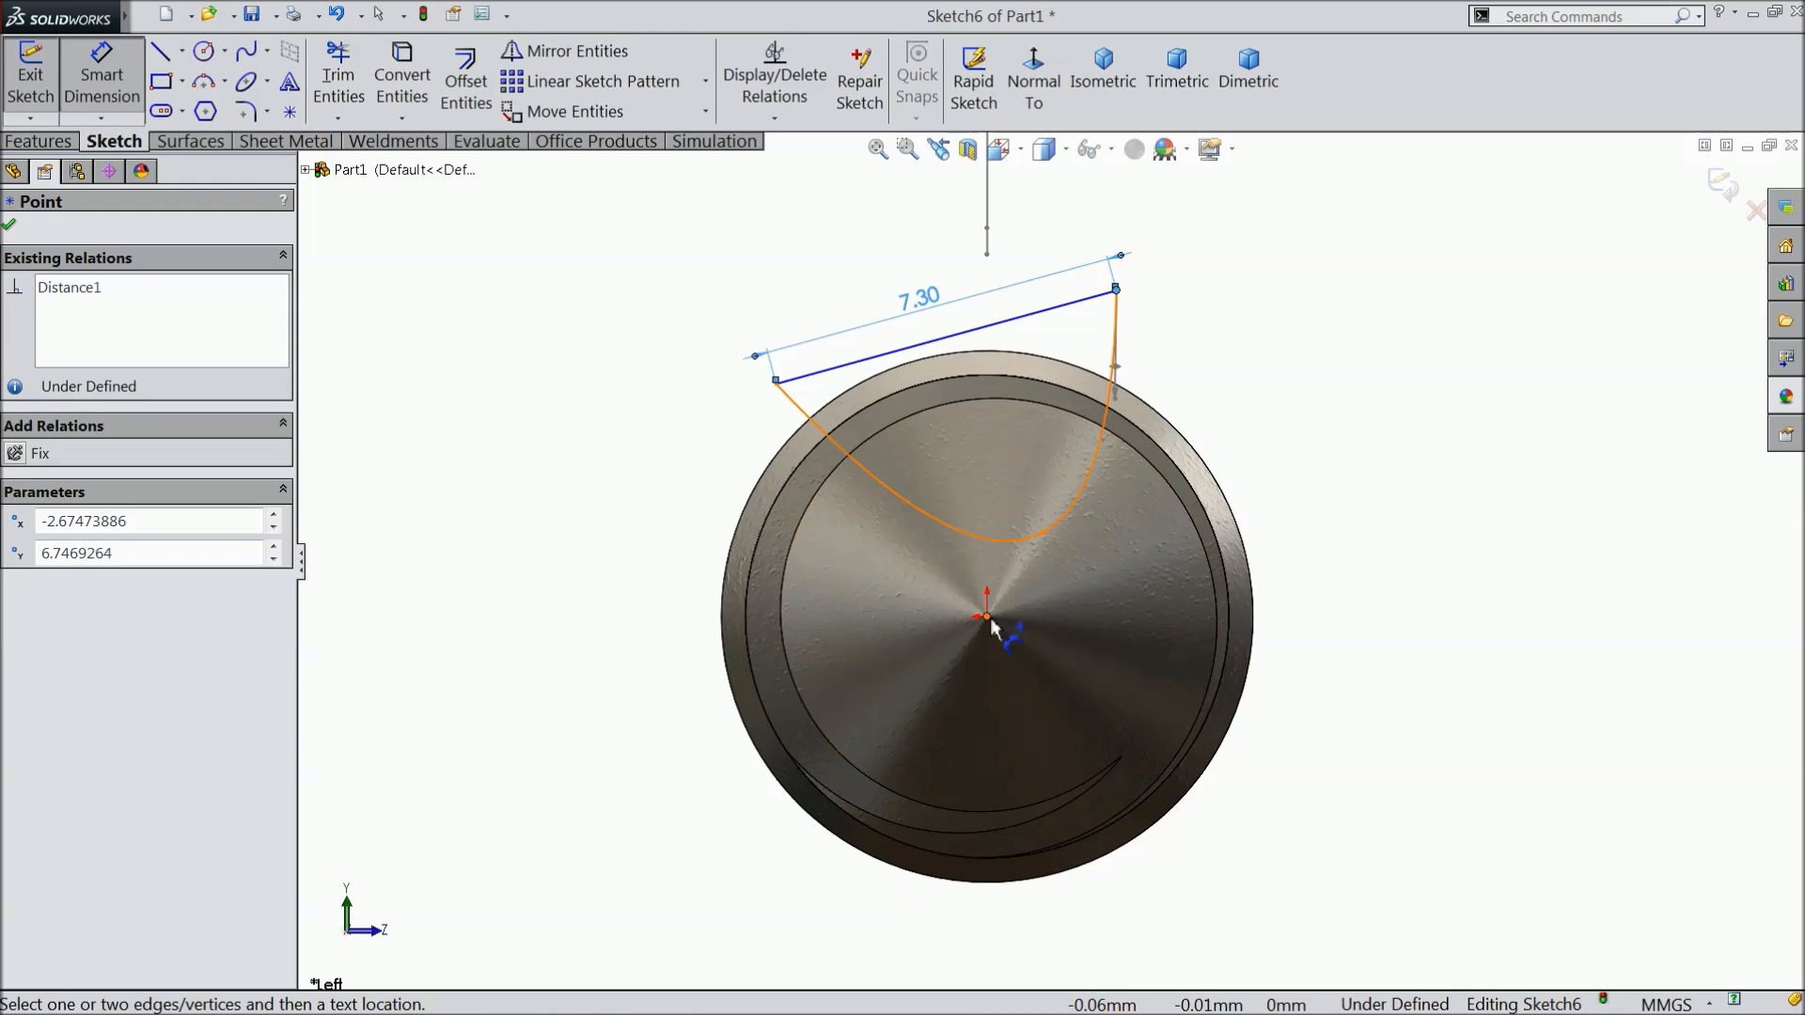
pyautogui.click(987, 618)
pyautogui.scroll(-2, 987, 618)
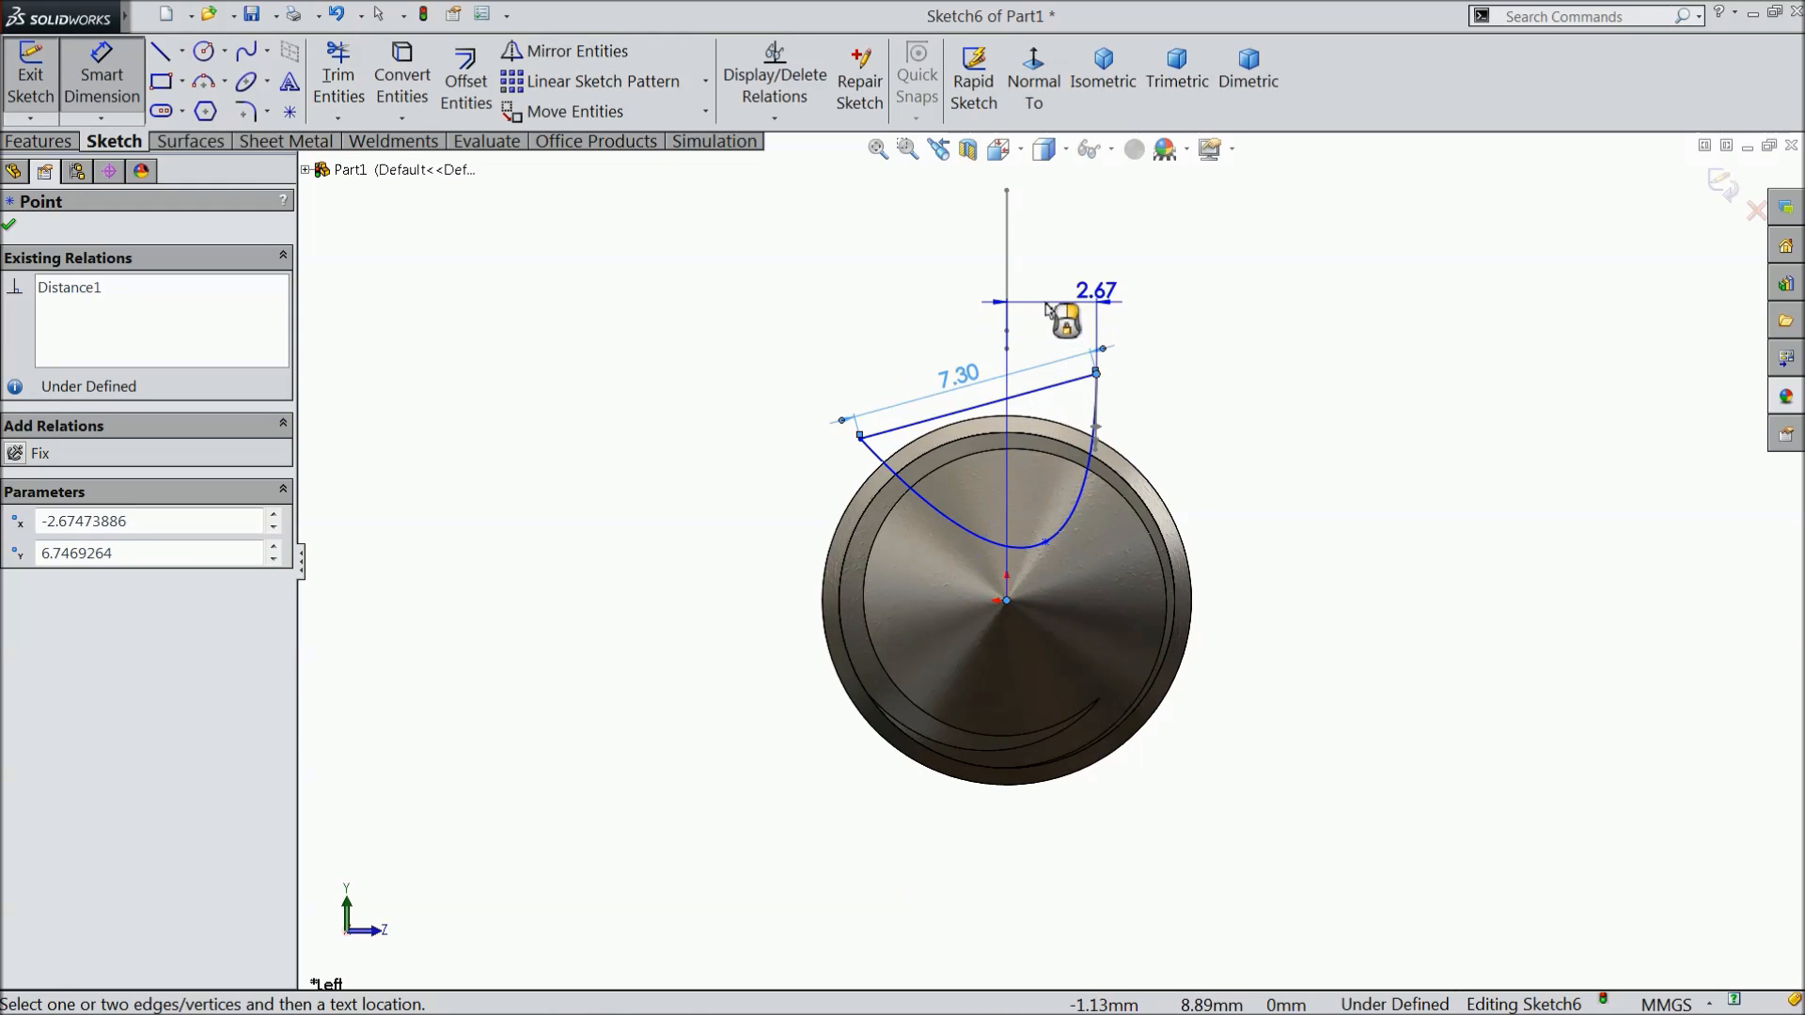
pyautogui.click(1047, 308)
pyautogui.write('2.04')
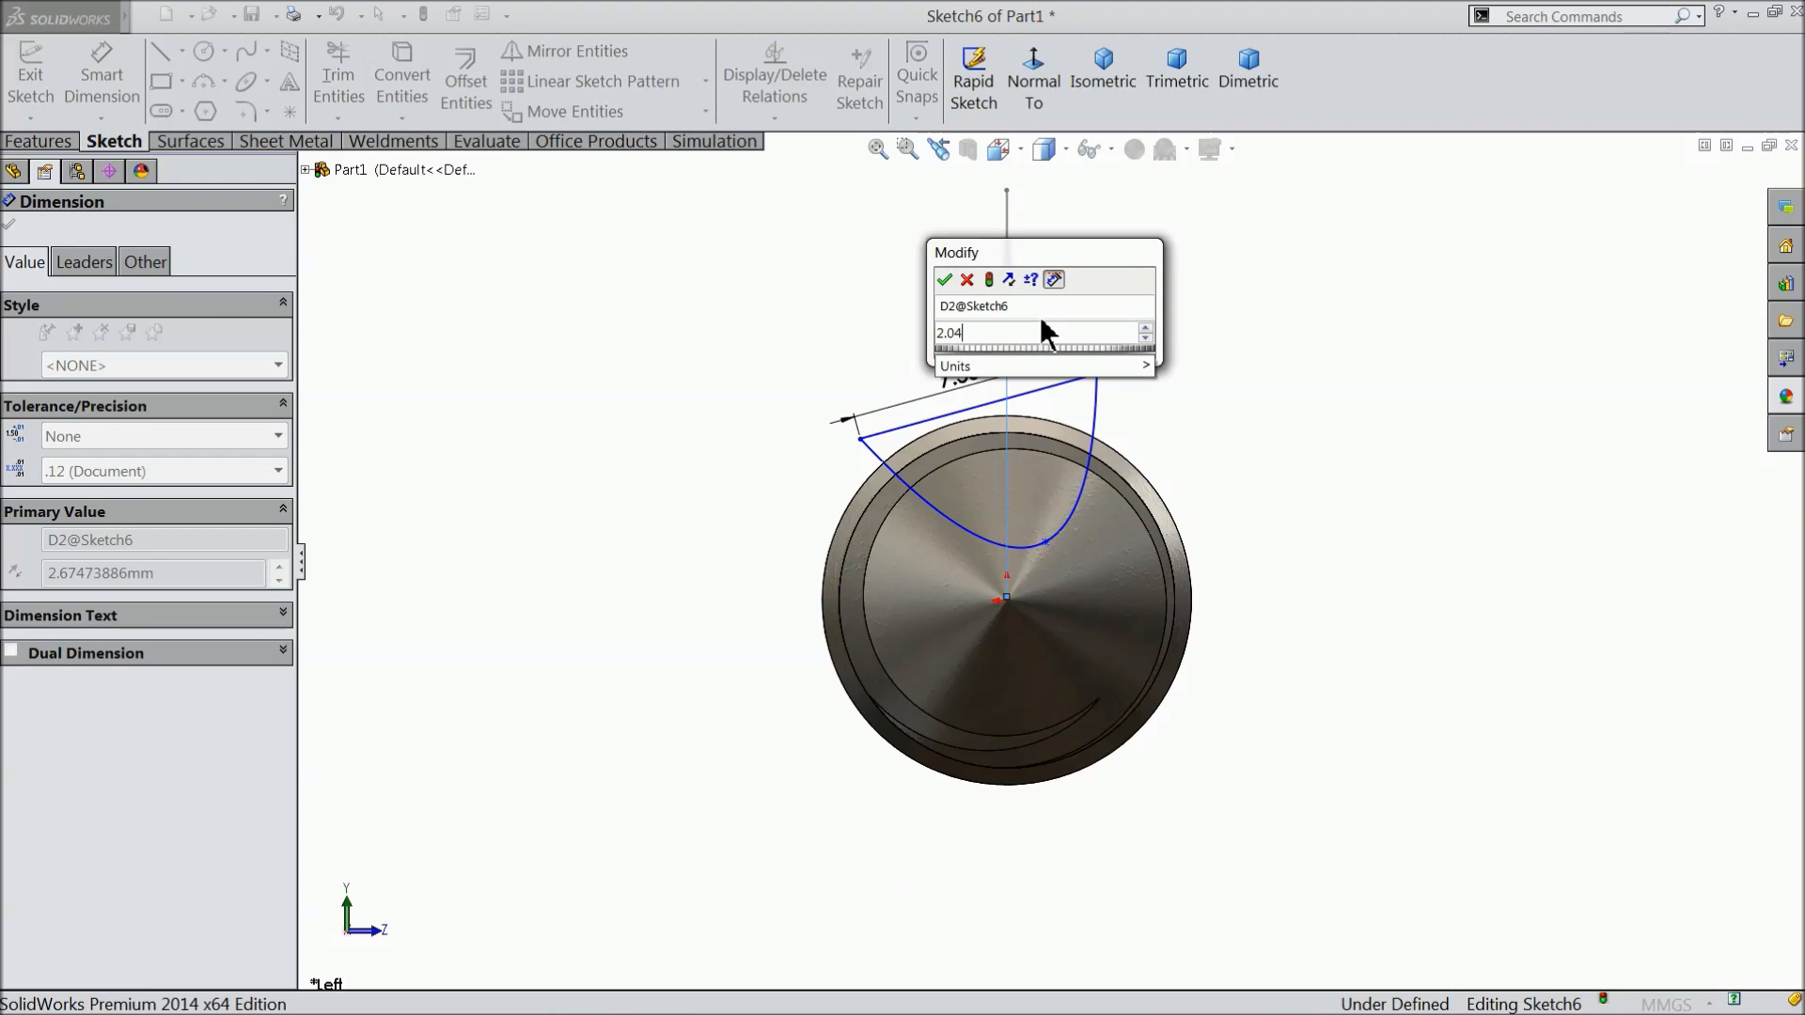
pyautogui.press('Return')
# Set the vertical distance between the spline's middle point and the origin to 2.43 mm.
pyautogui.scroll(-2, 1046, 585)
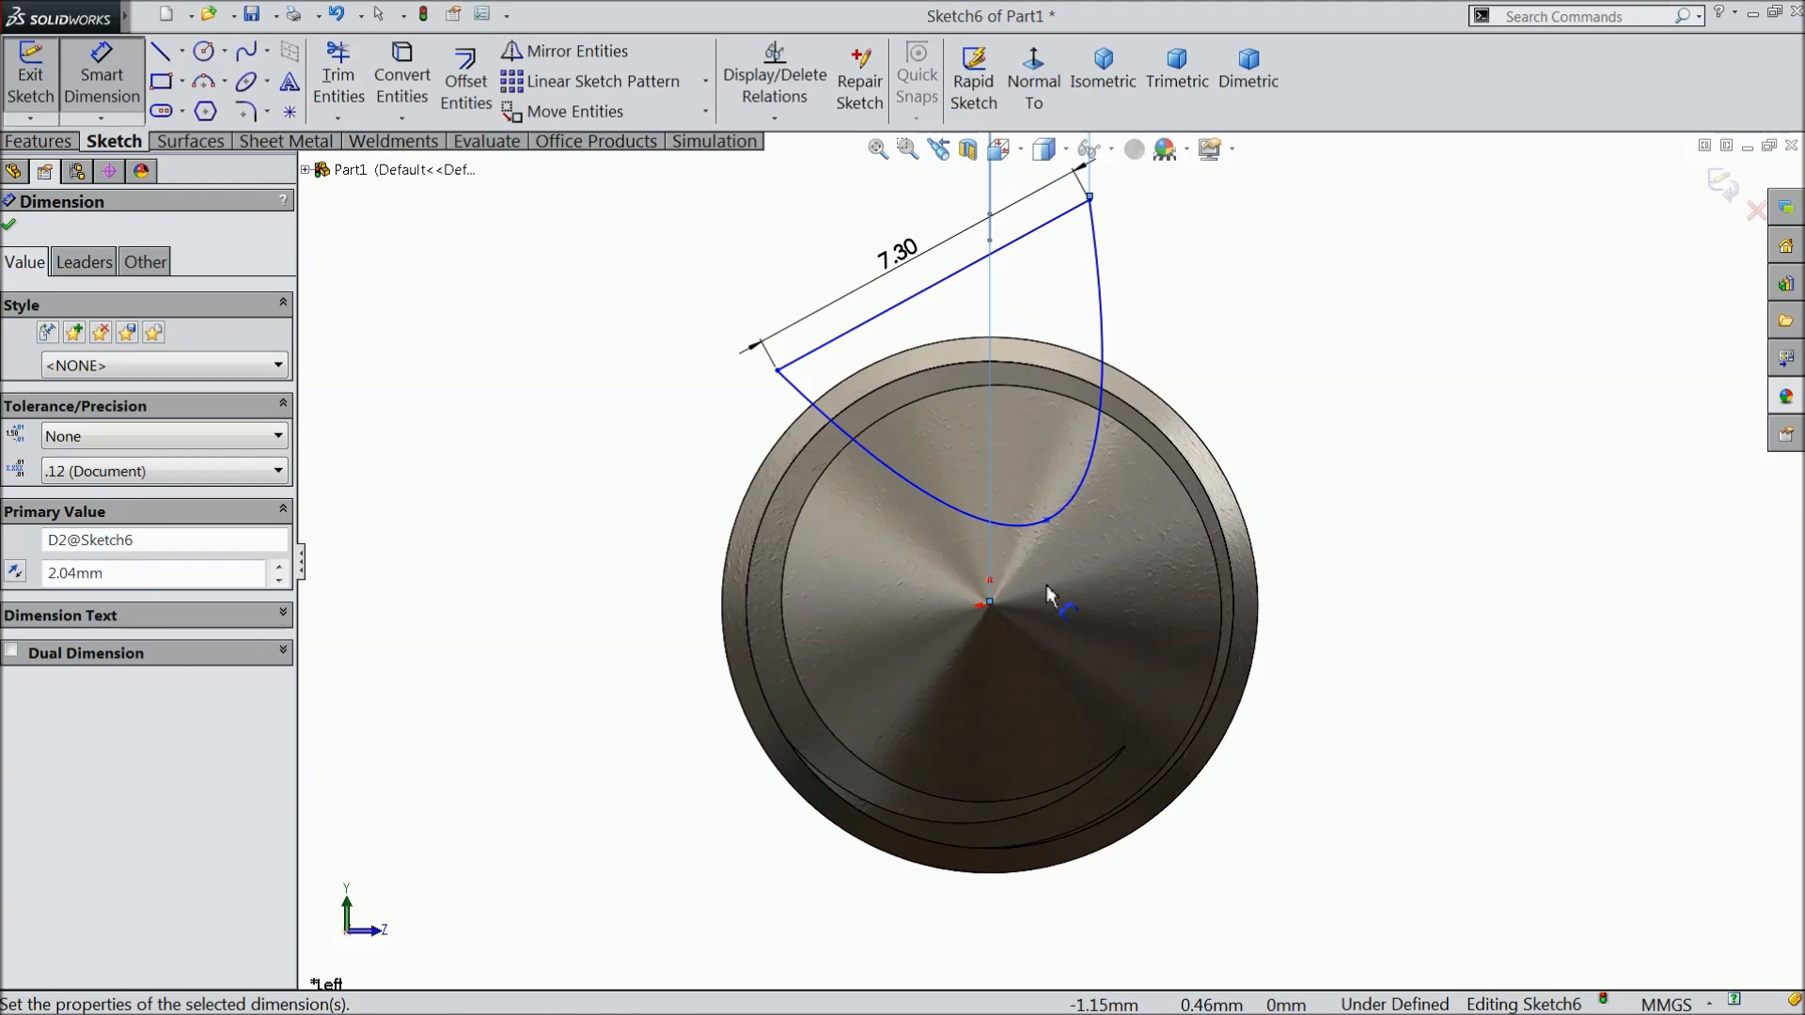
pyautogui.click(1047, 520)
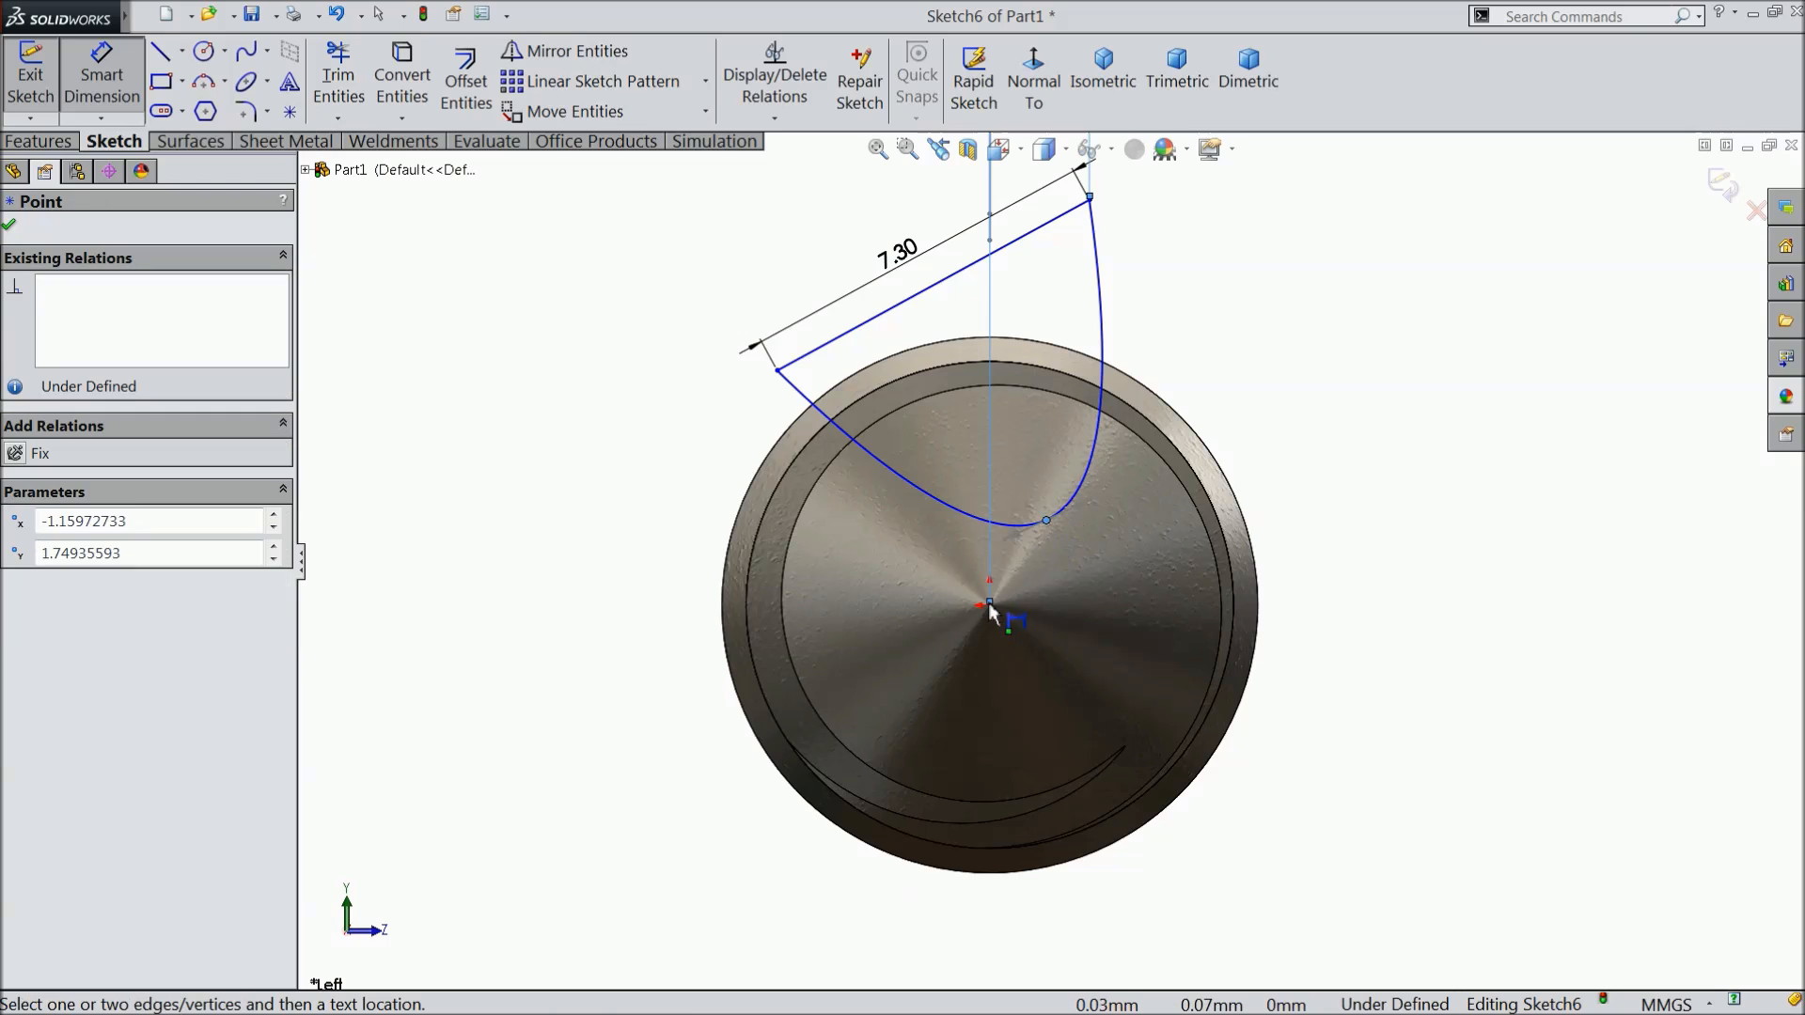
pyautogui.click(990, 603)
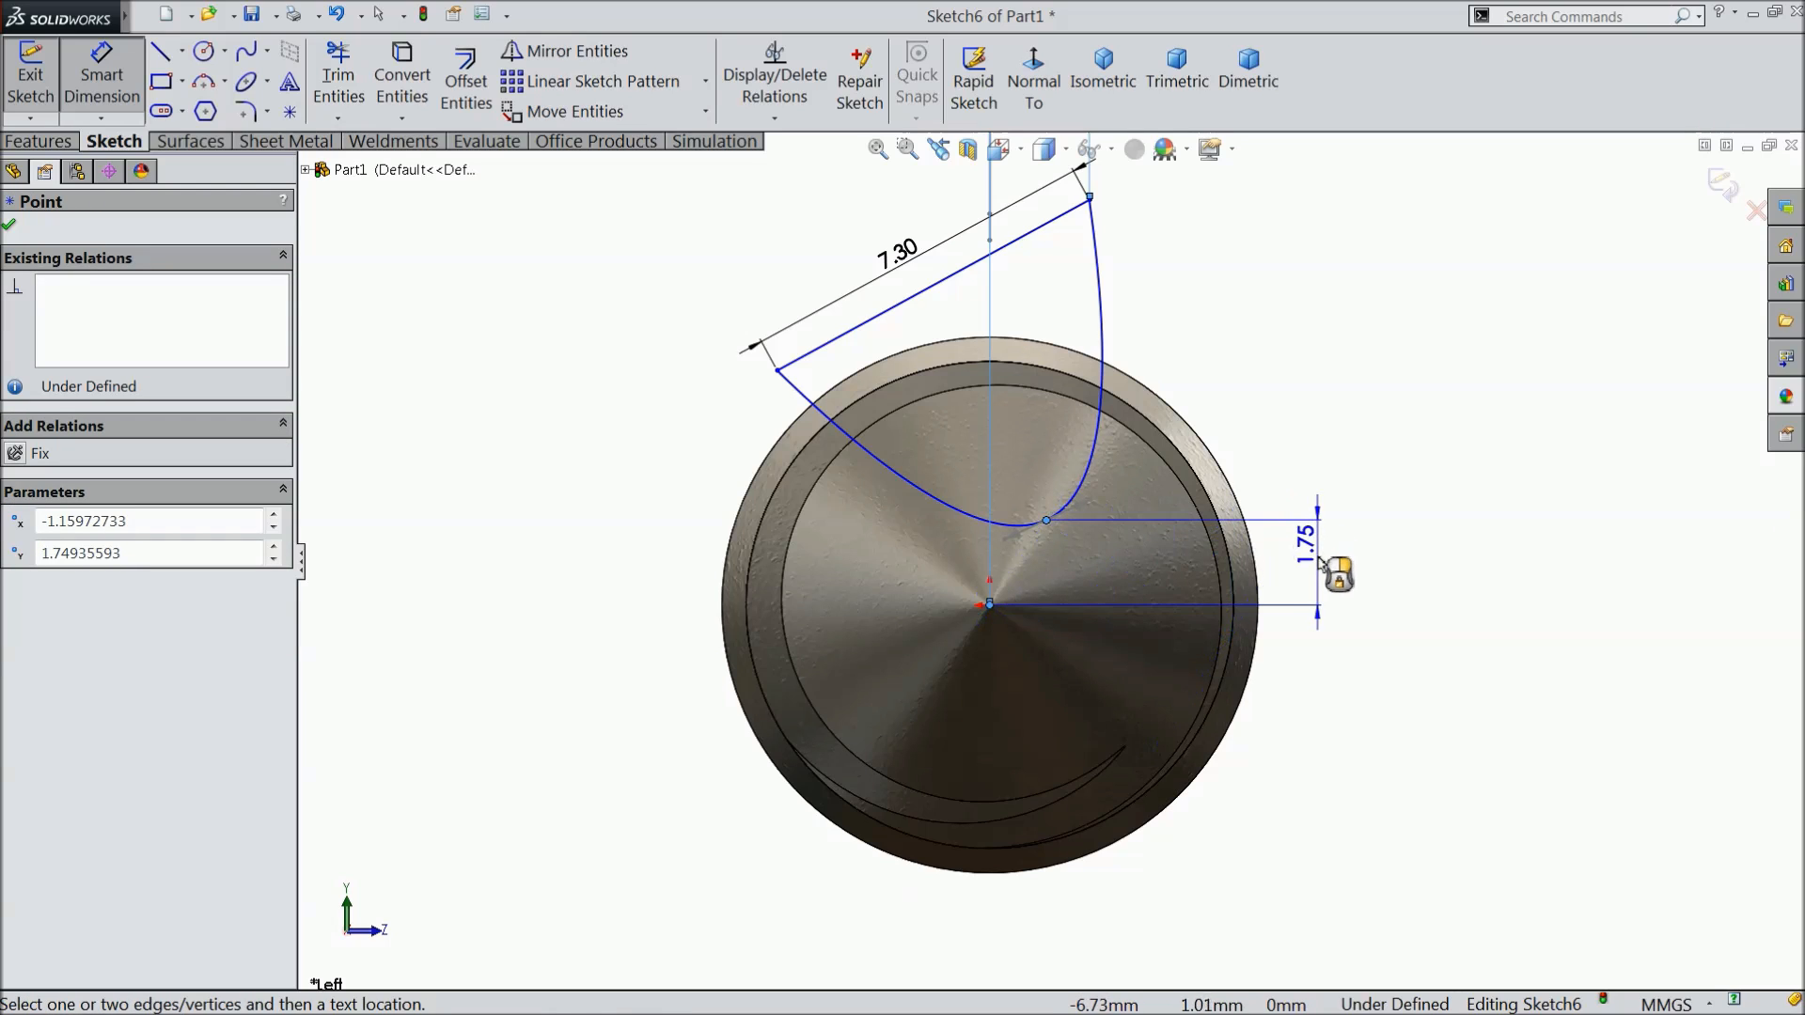
pyautogui.click(1321, 565)
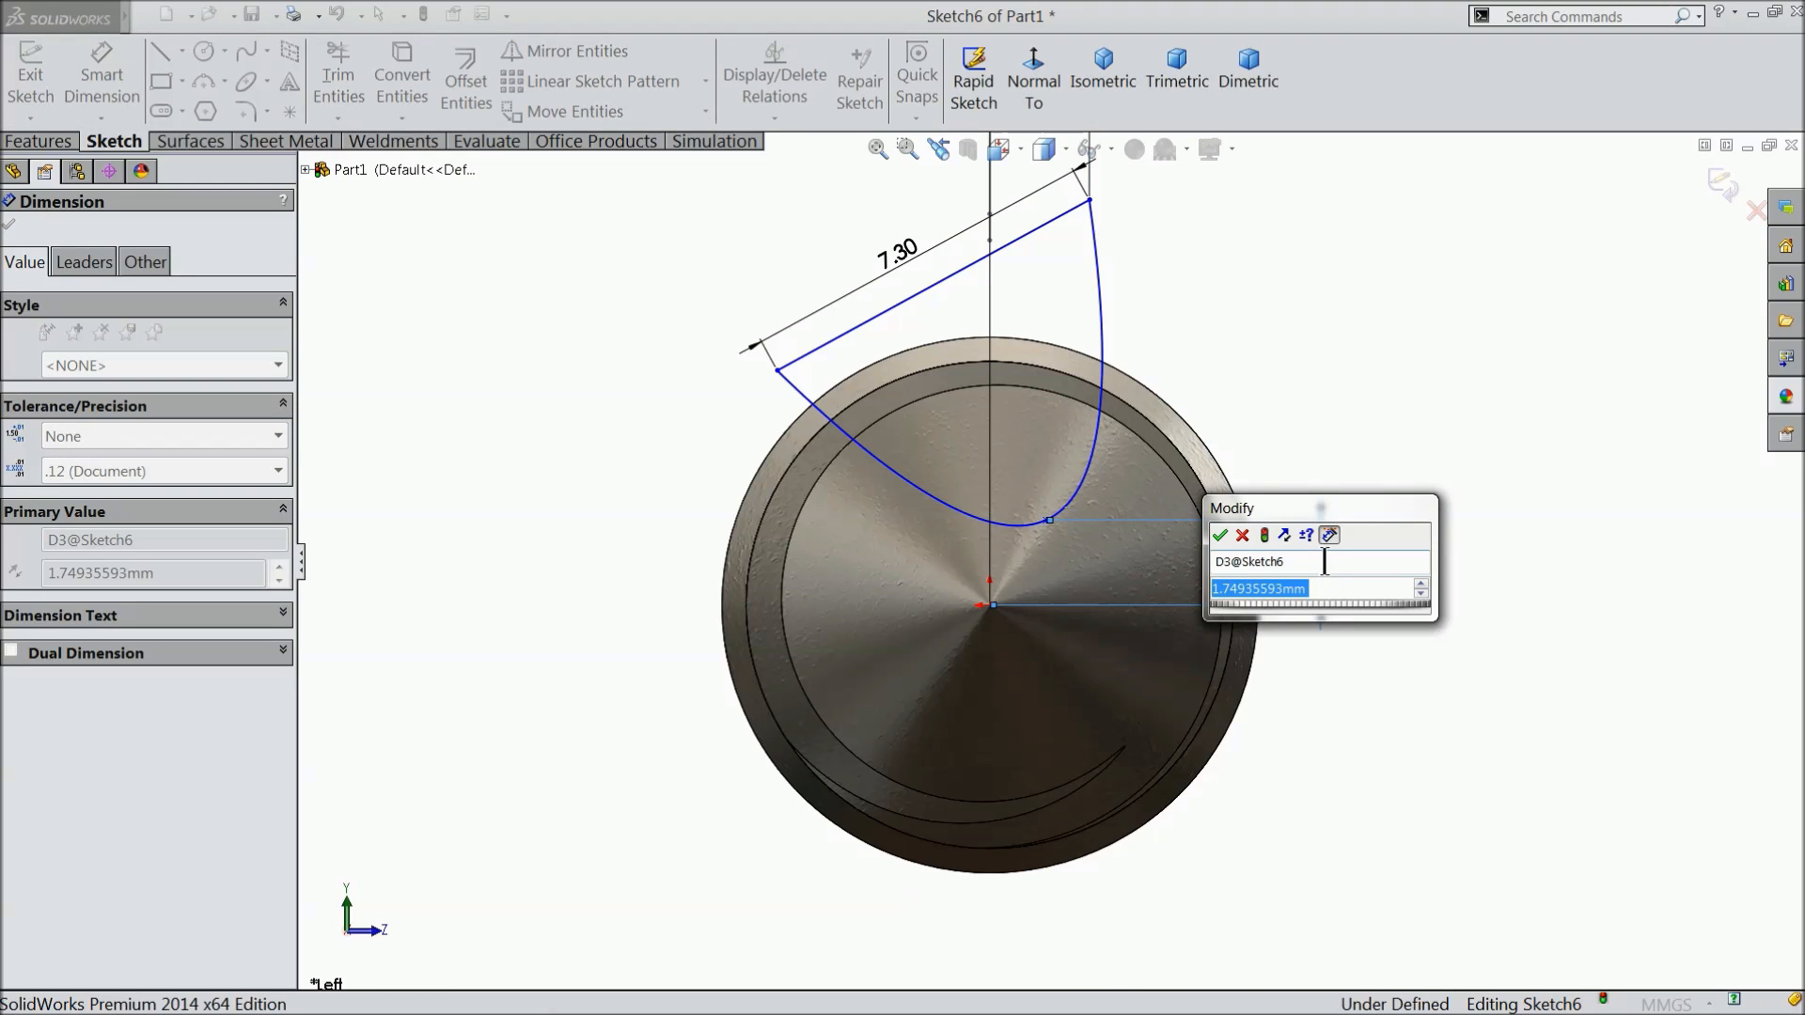
pyautogui.write('2.43')
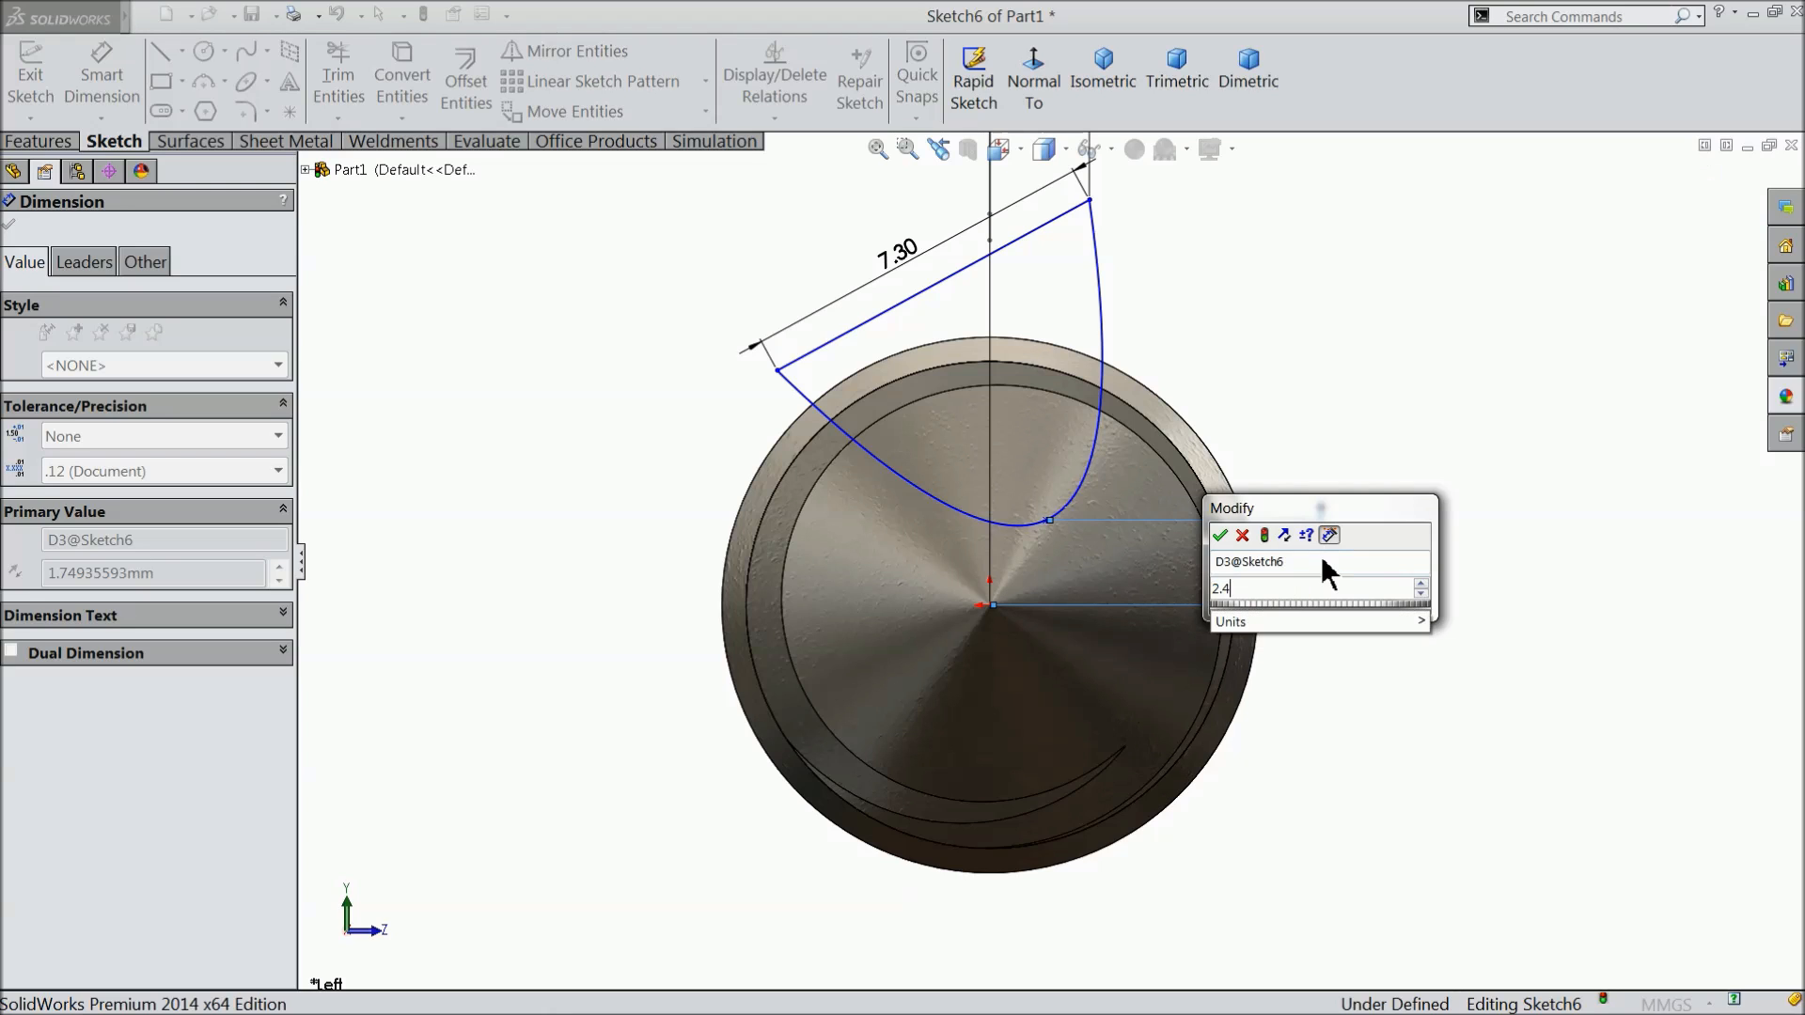
pyautogui.press('Return')
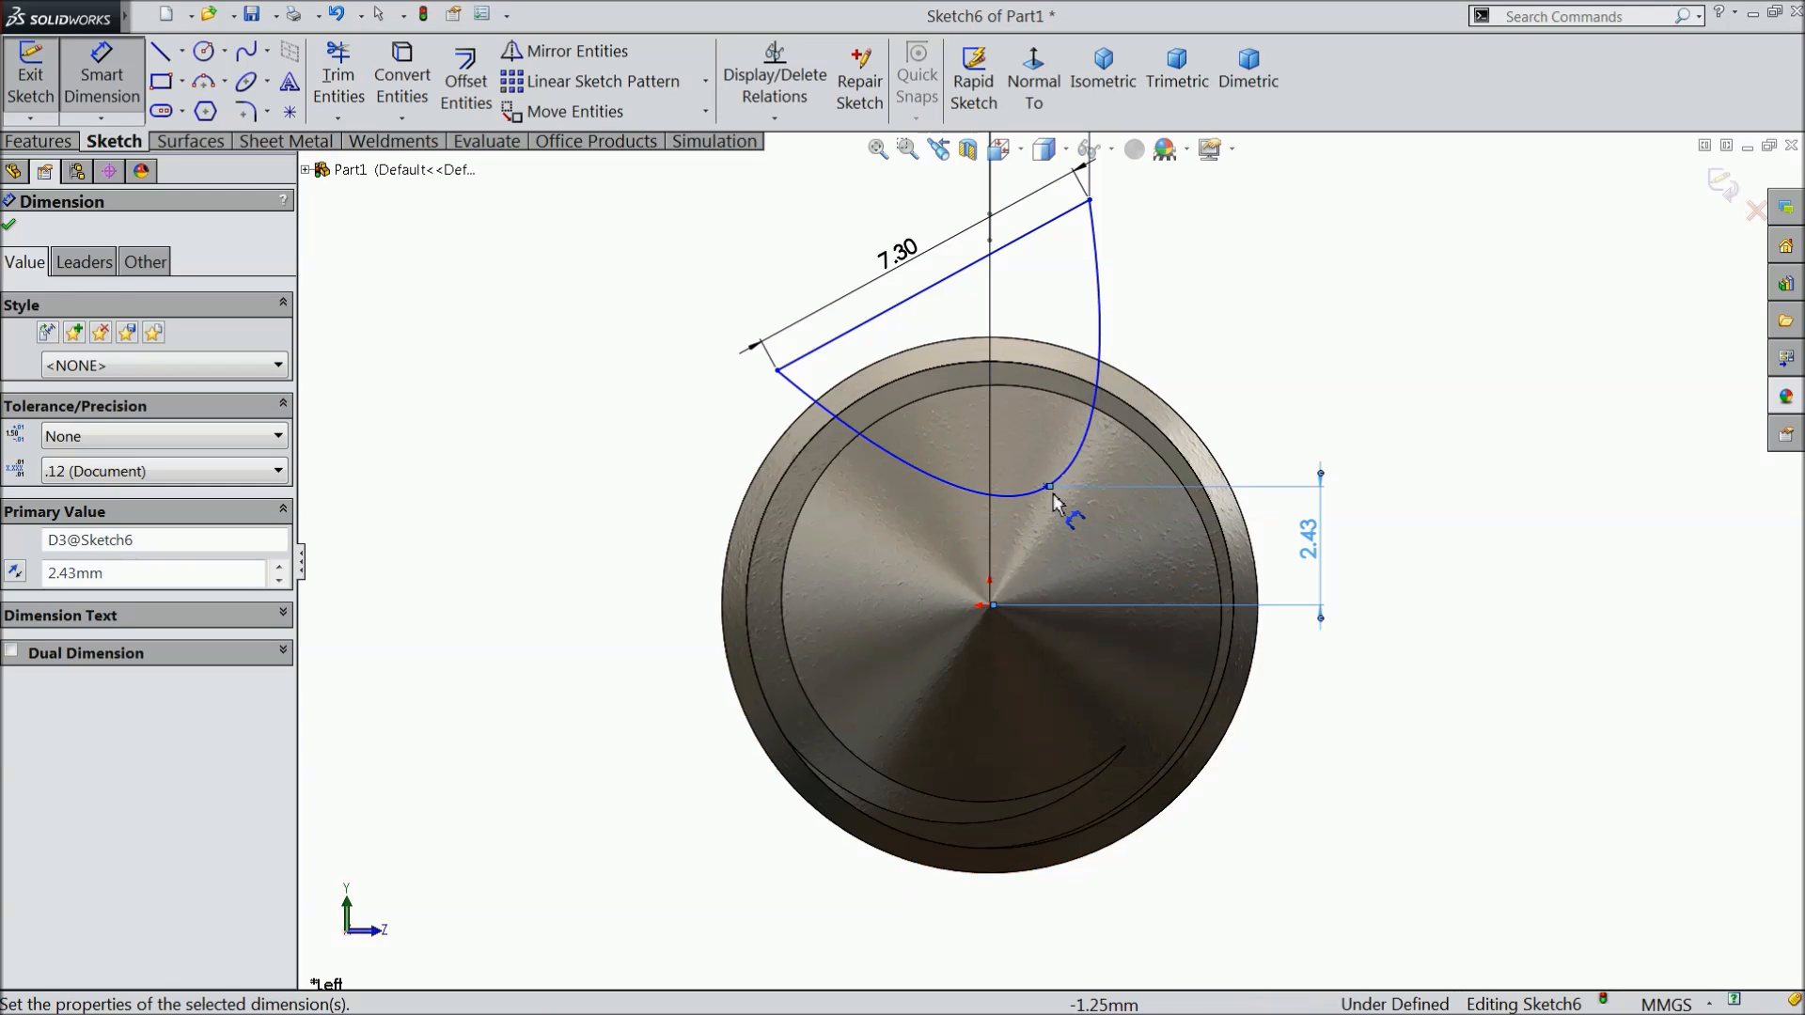
# Set the horizontal distance between the spline's middle point and the origin to 1.68 mm.
pyautogui.click(1049, 487)
pyautogui.click(990, 606)
pyautogui.scroll(2, 1048, 567)
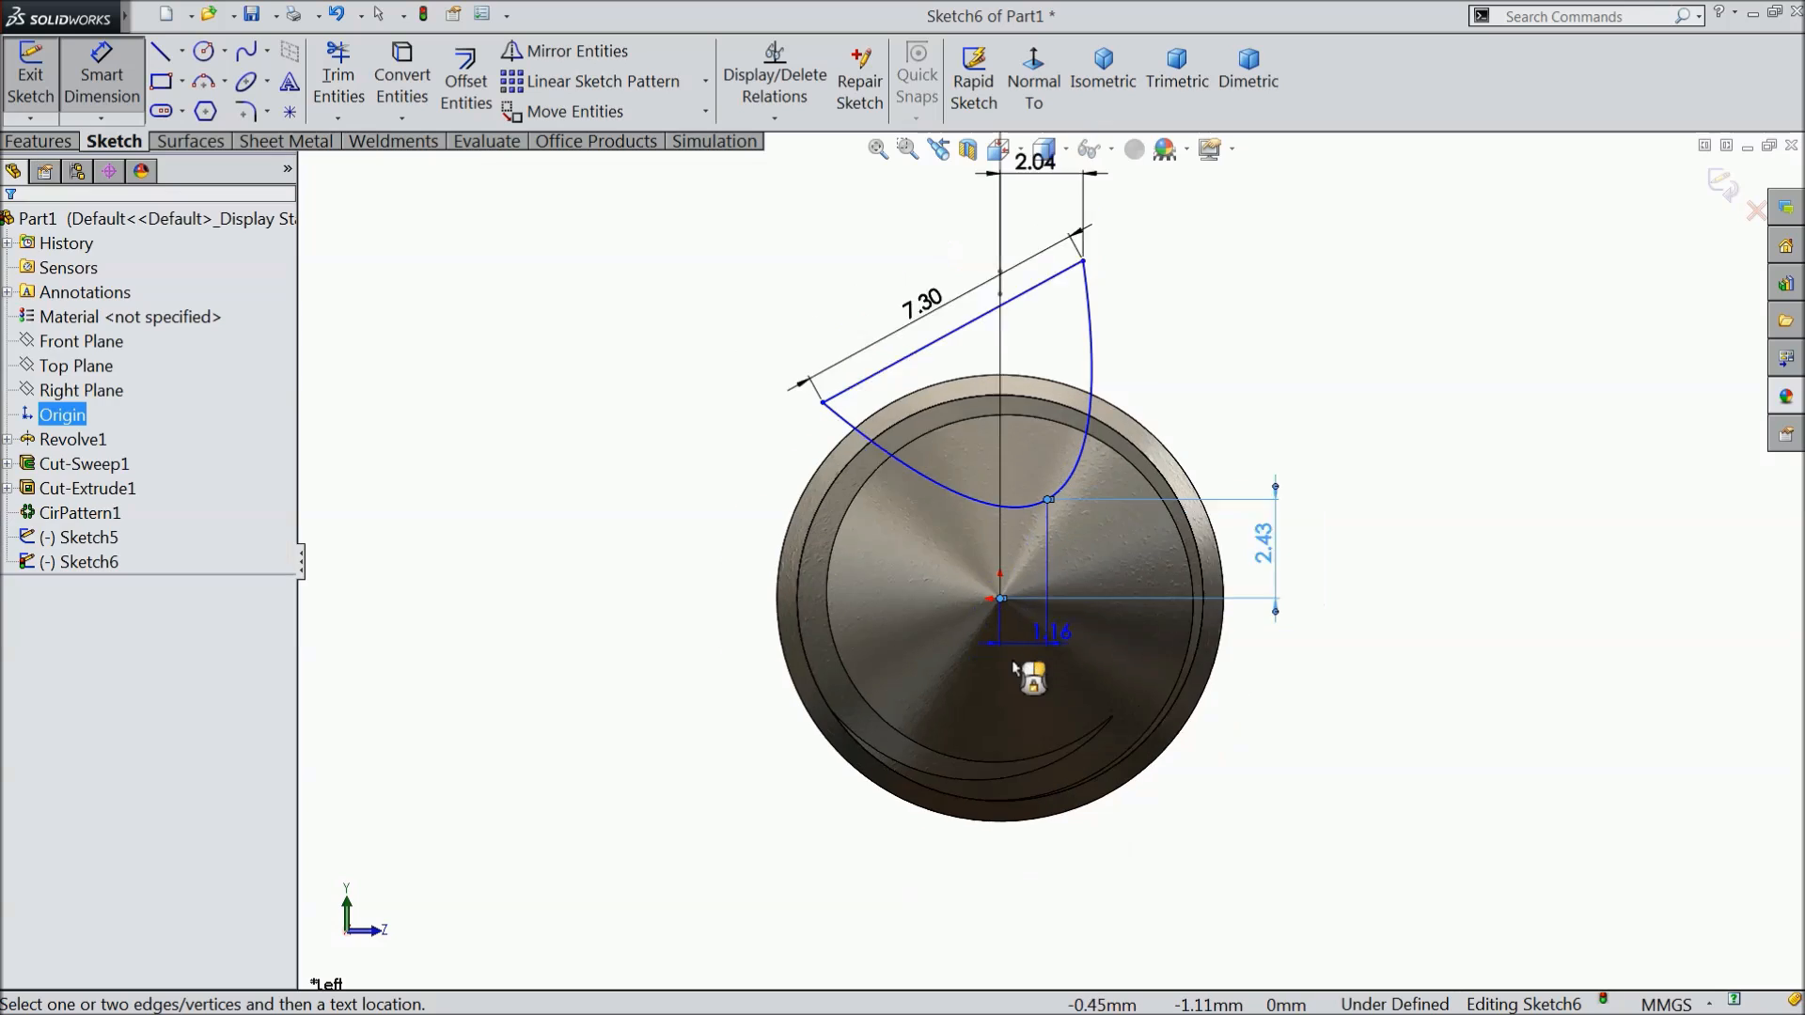
pyautogui.click(1038, 821)
pyautogui.write('1')
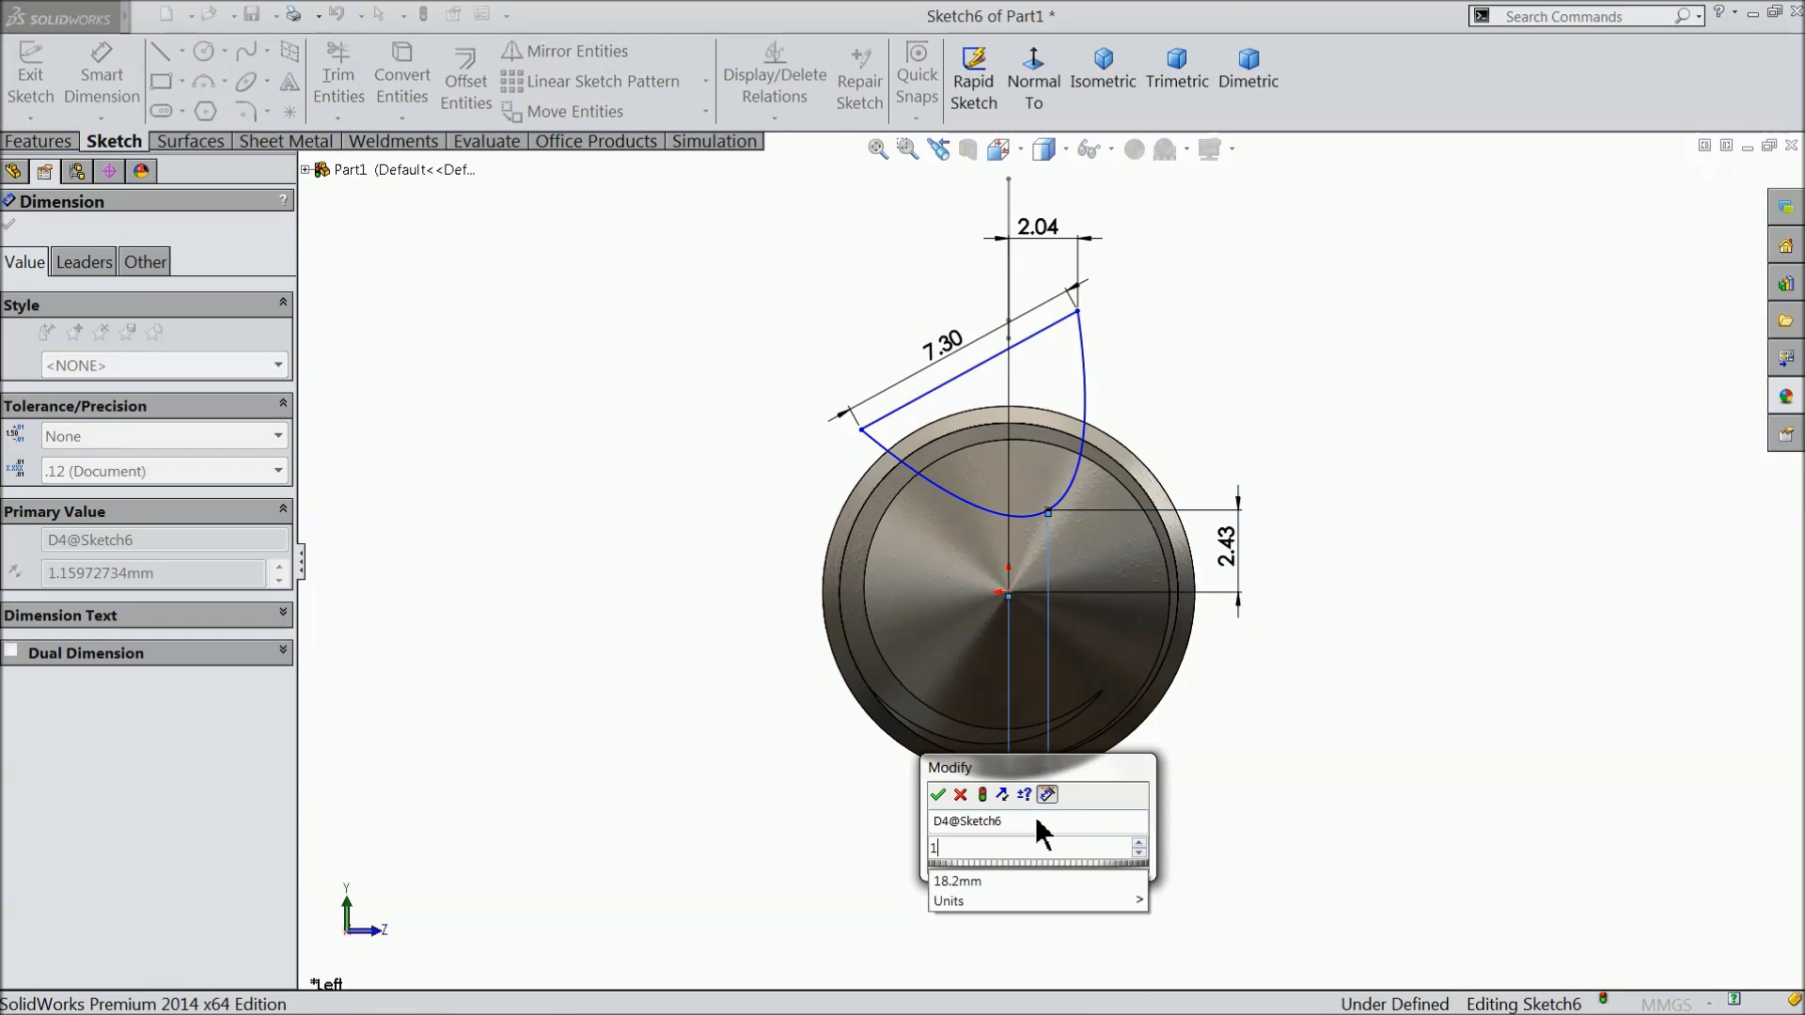
pyautogui.write('.68')
pyautogui.press('Return')
# Set the horizontal distance between the closing line's lower endpoint and the origin to 4.99 mm.
pyautogui.click(1064, 515)
pyautogui.click(862, 431)
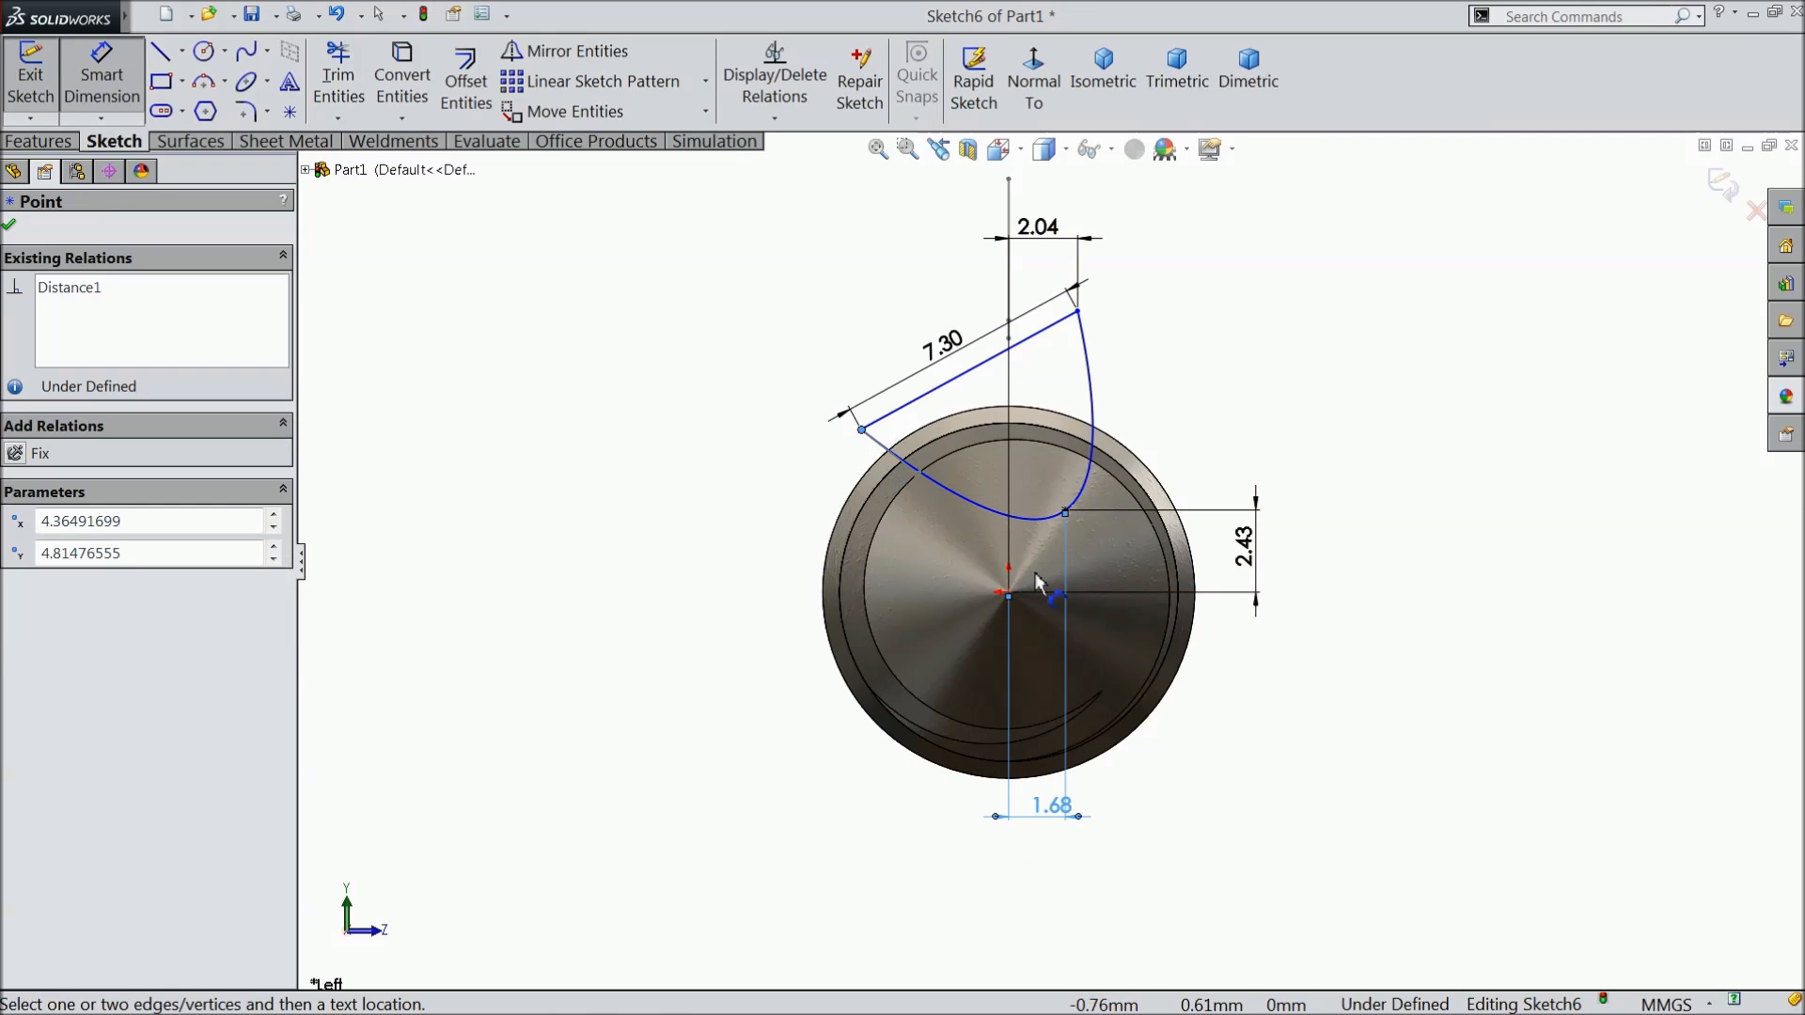
pyautogui.click(1009, 594)
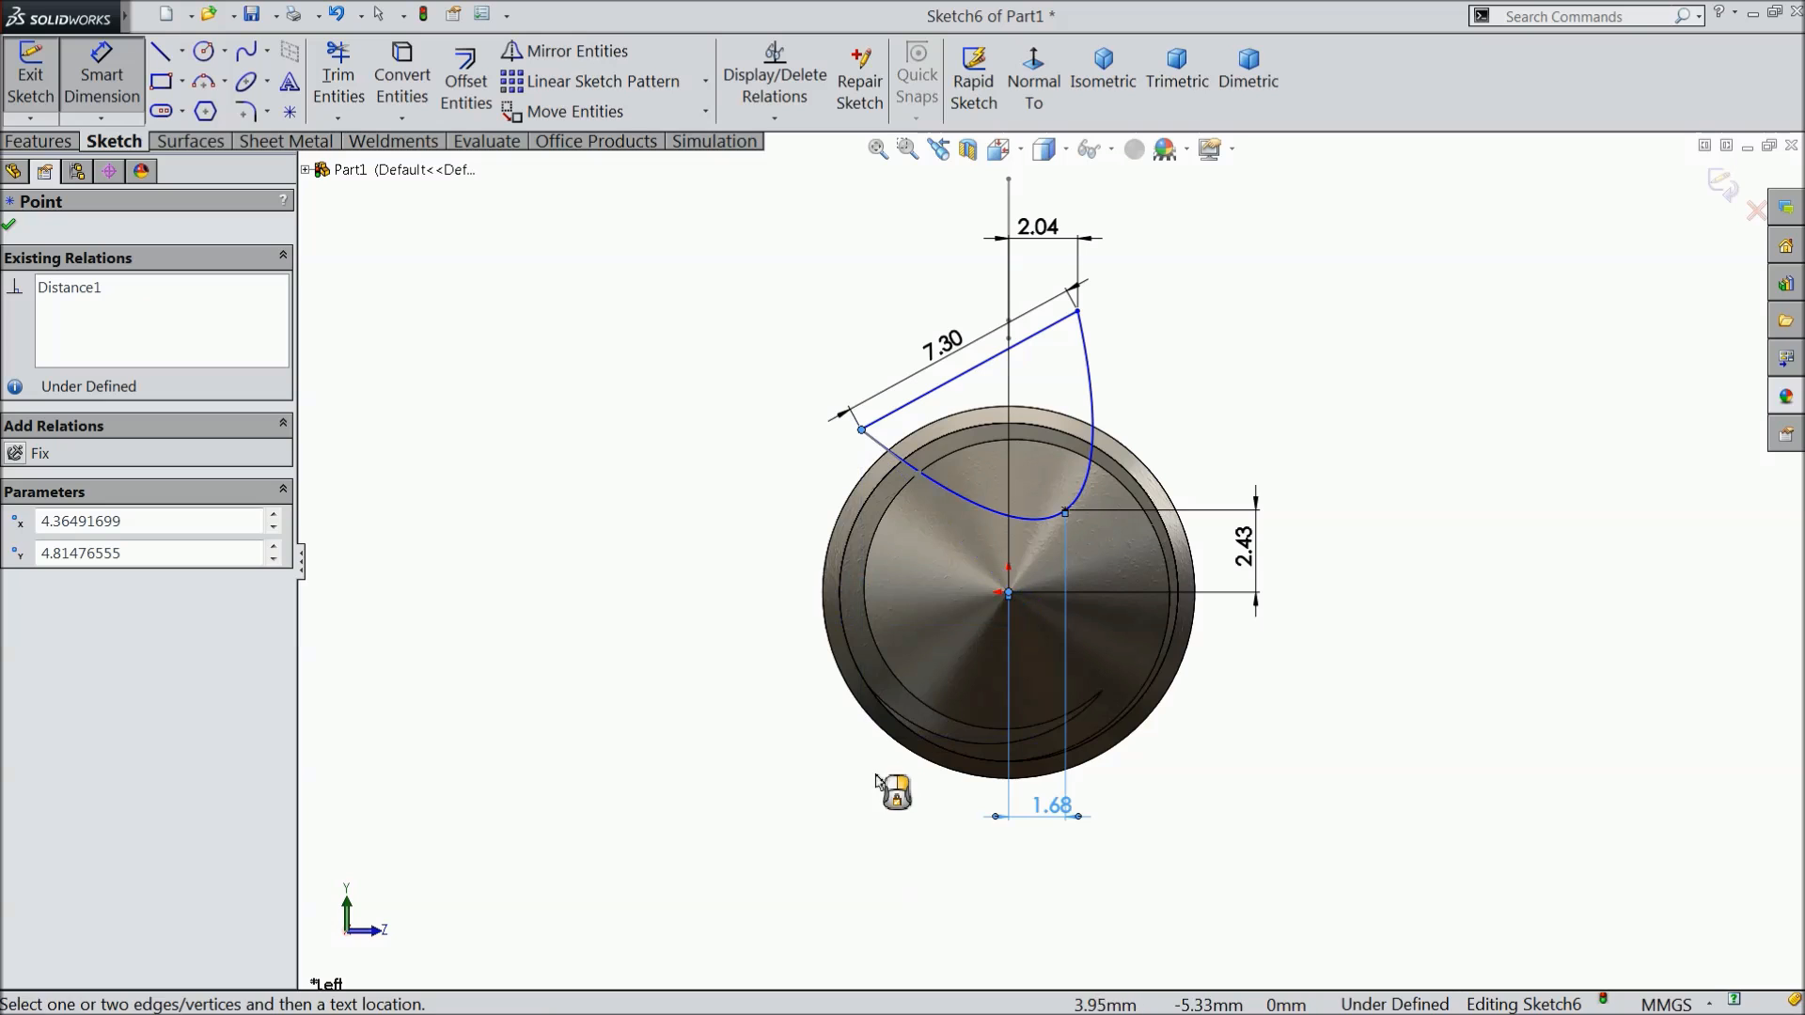
pyautogui.click(912, 836)
pyautogui.write('4.99')
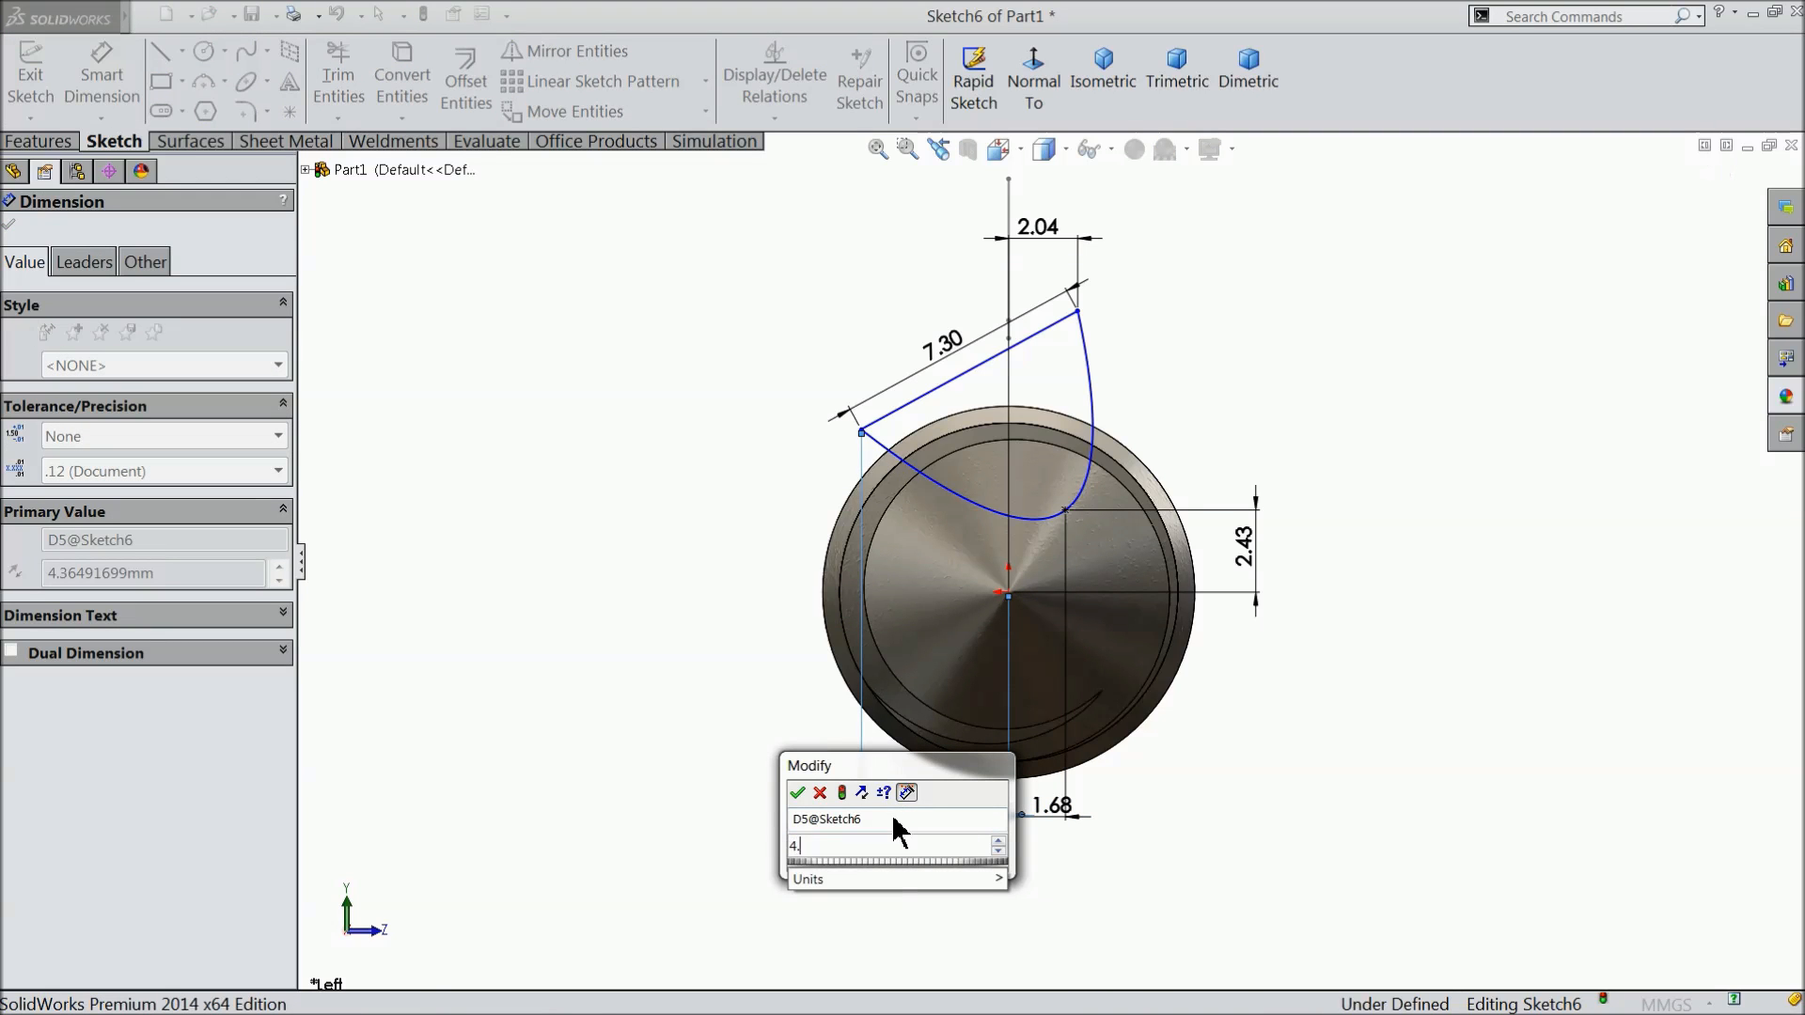
pyautogui.press('Return')
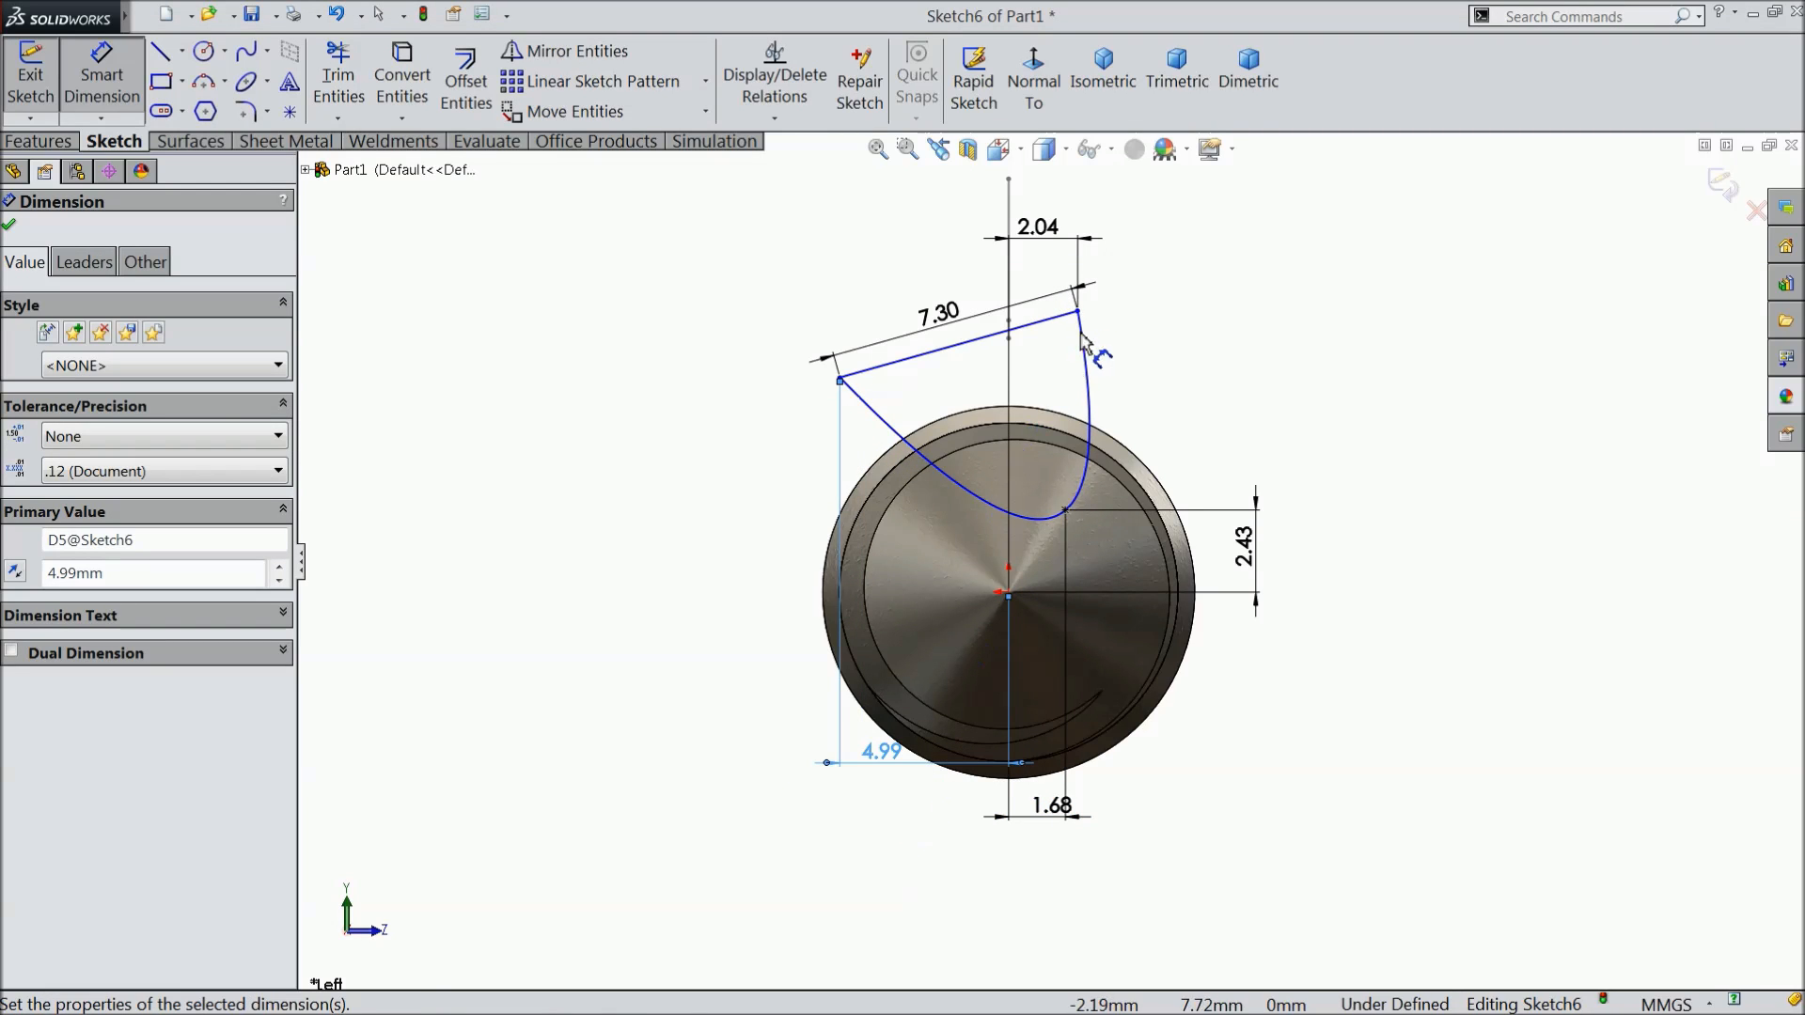
# Set the vertical distance between the closing line's upper endpoint and the origin to 6.86 mm and finish dimensioning.
pyautogui.scroll(1, 1098, 390)
pyautogui.scroll(-2, 1135, 576)
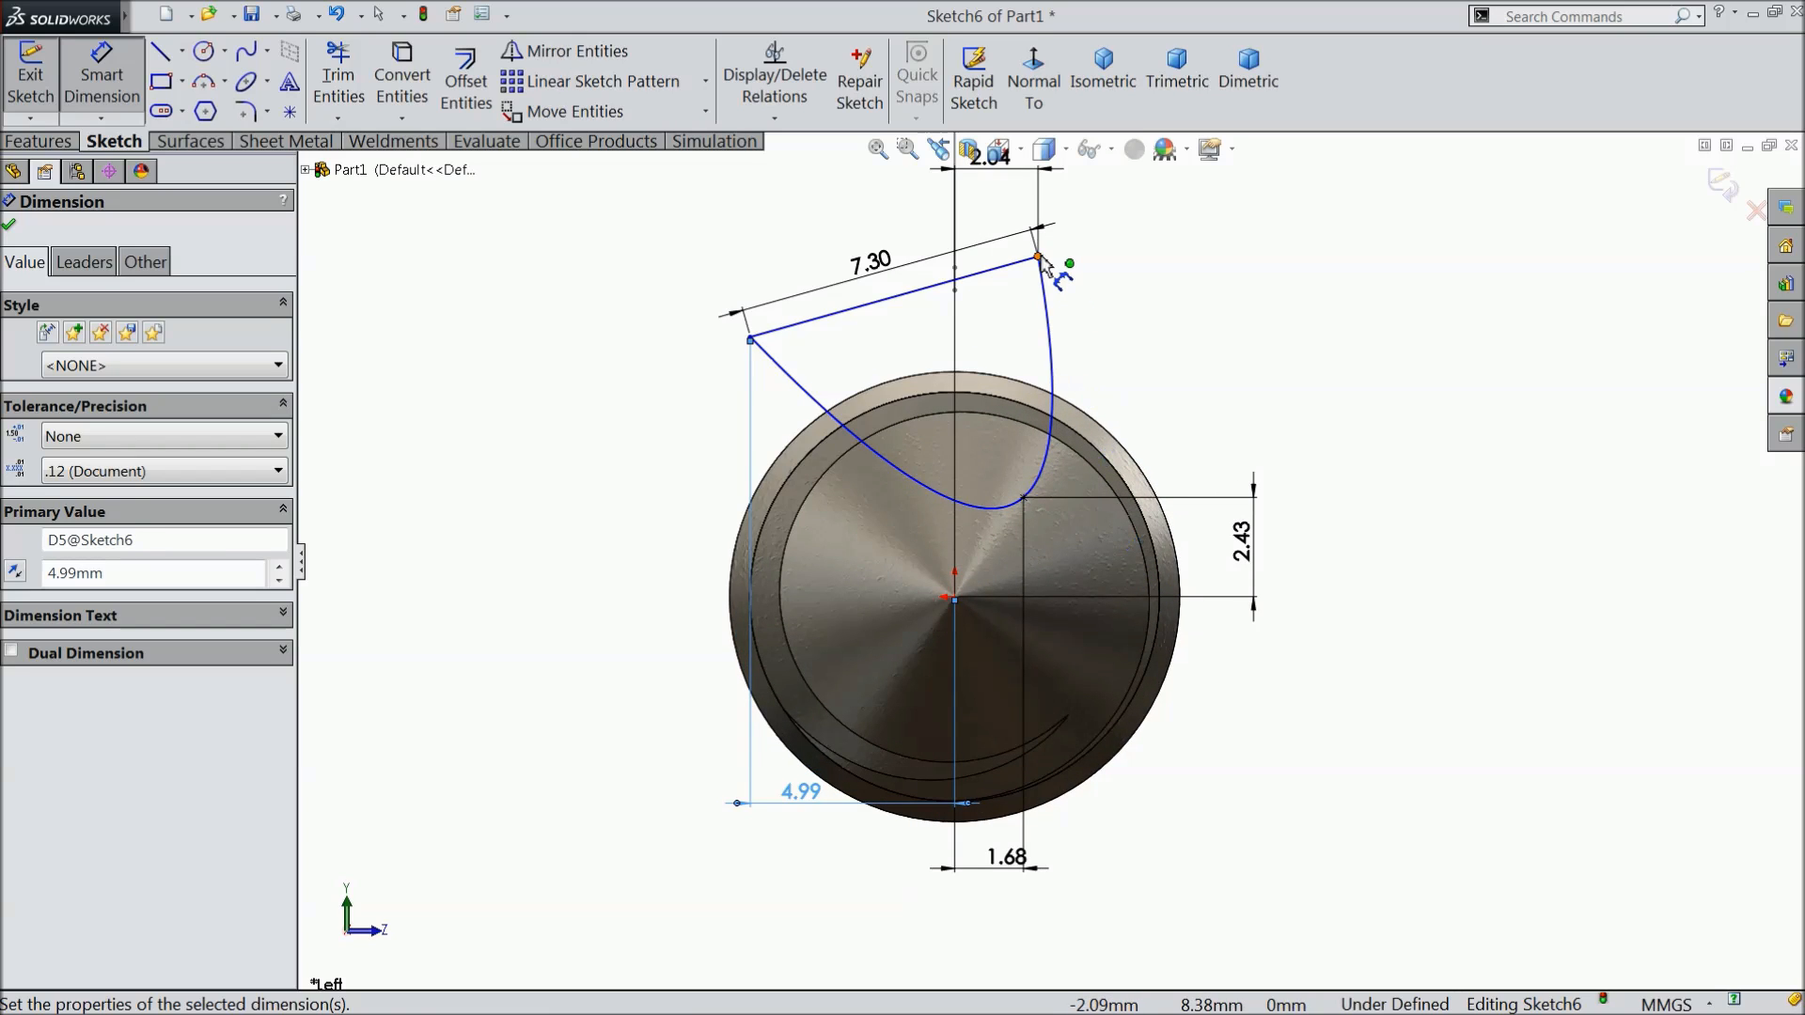
pyautogui.click(1038, 257)
pyautogui.click(955, 596)
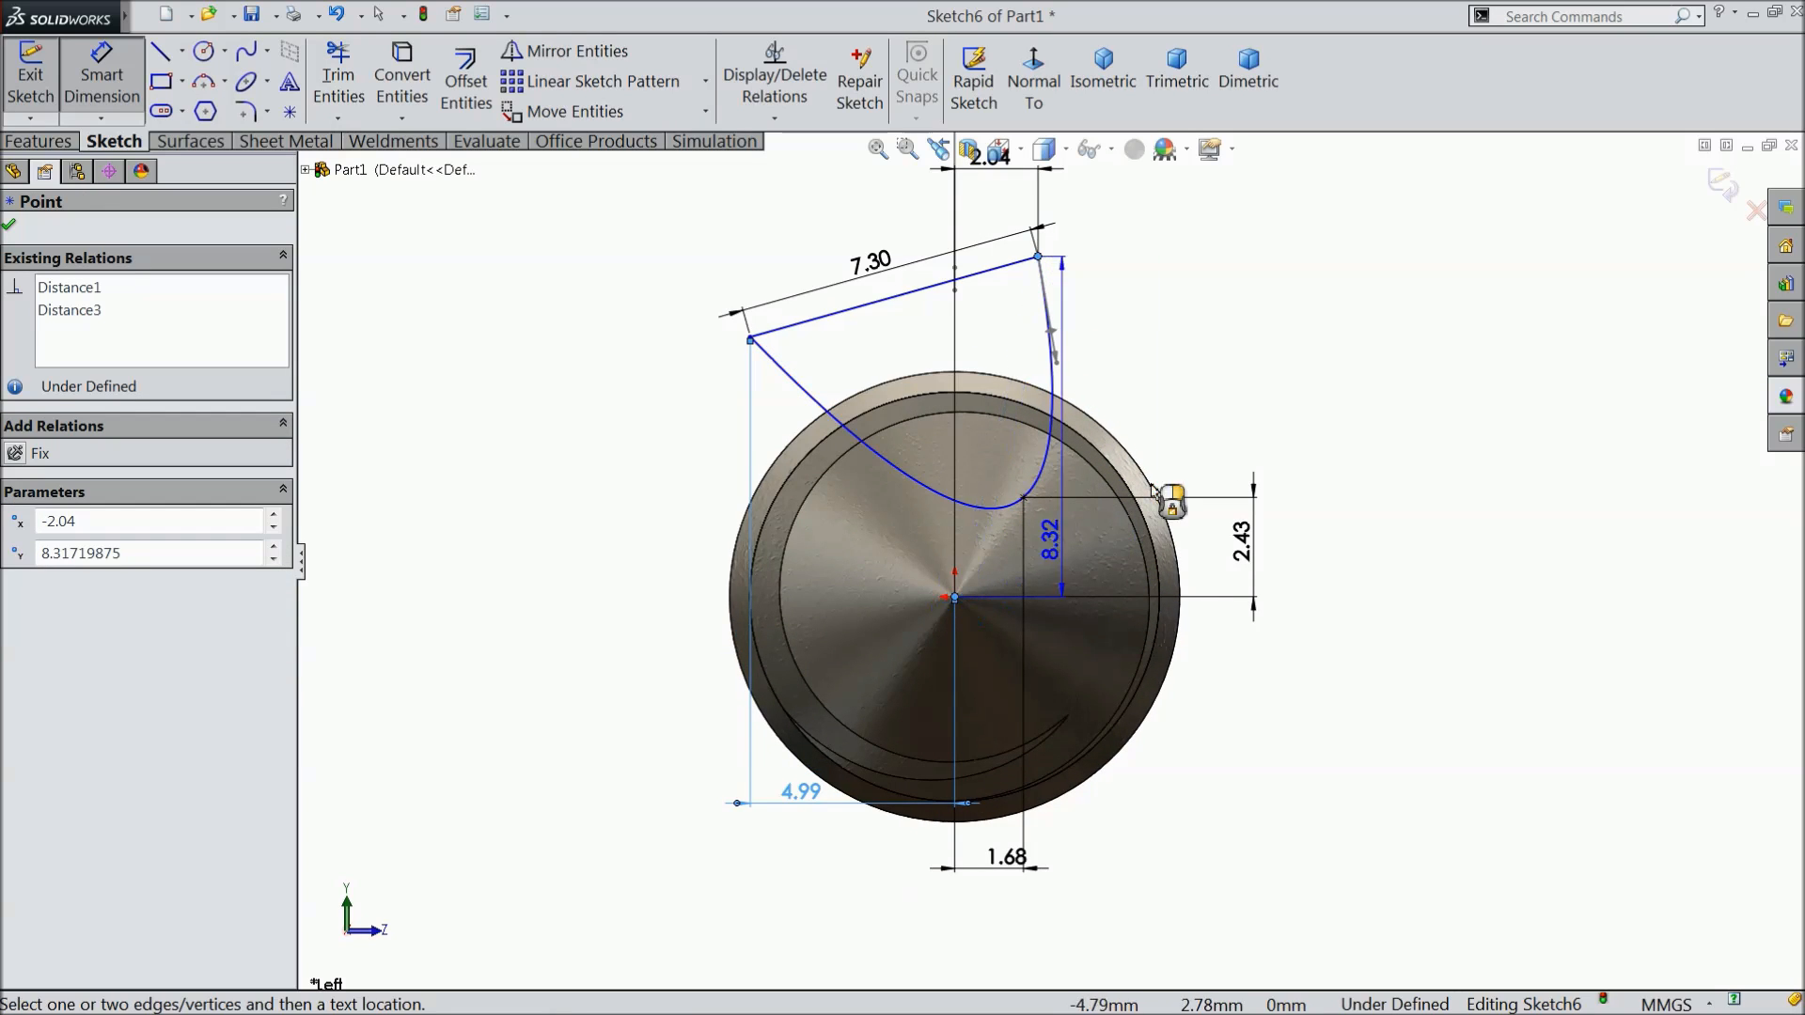
pyautogui.click(1368, 435)
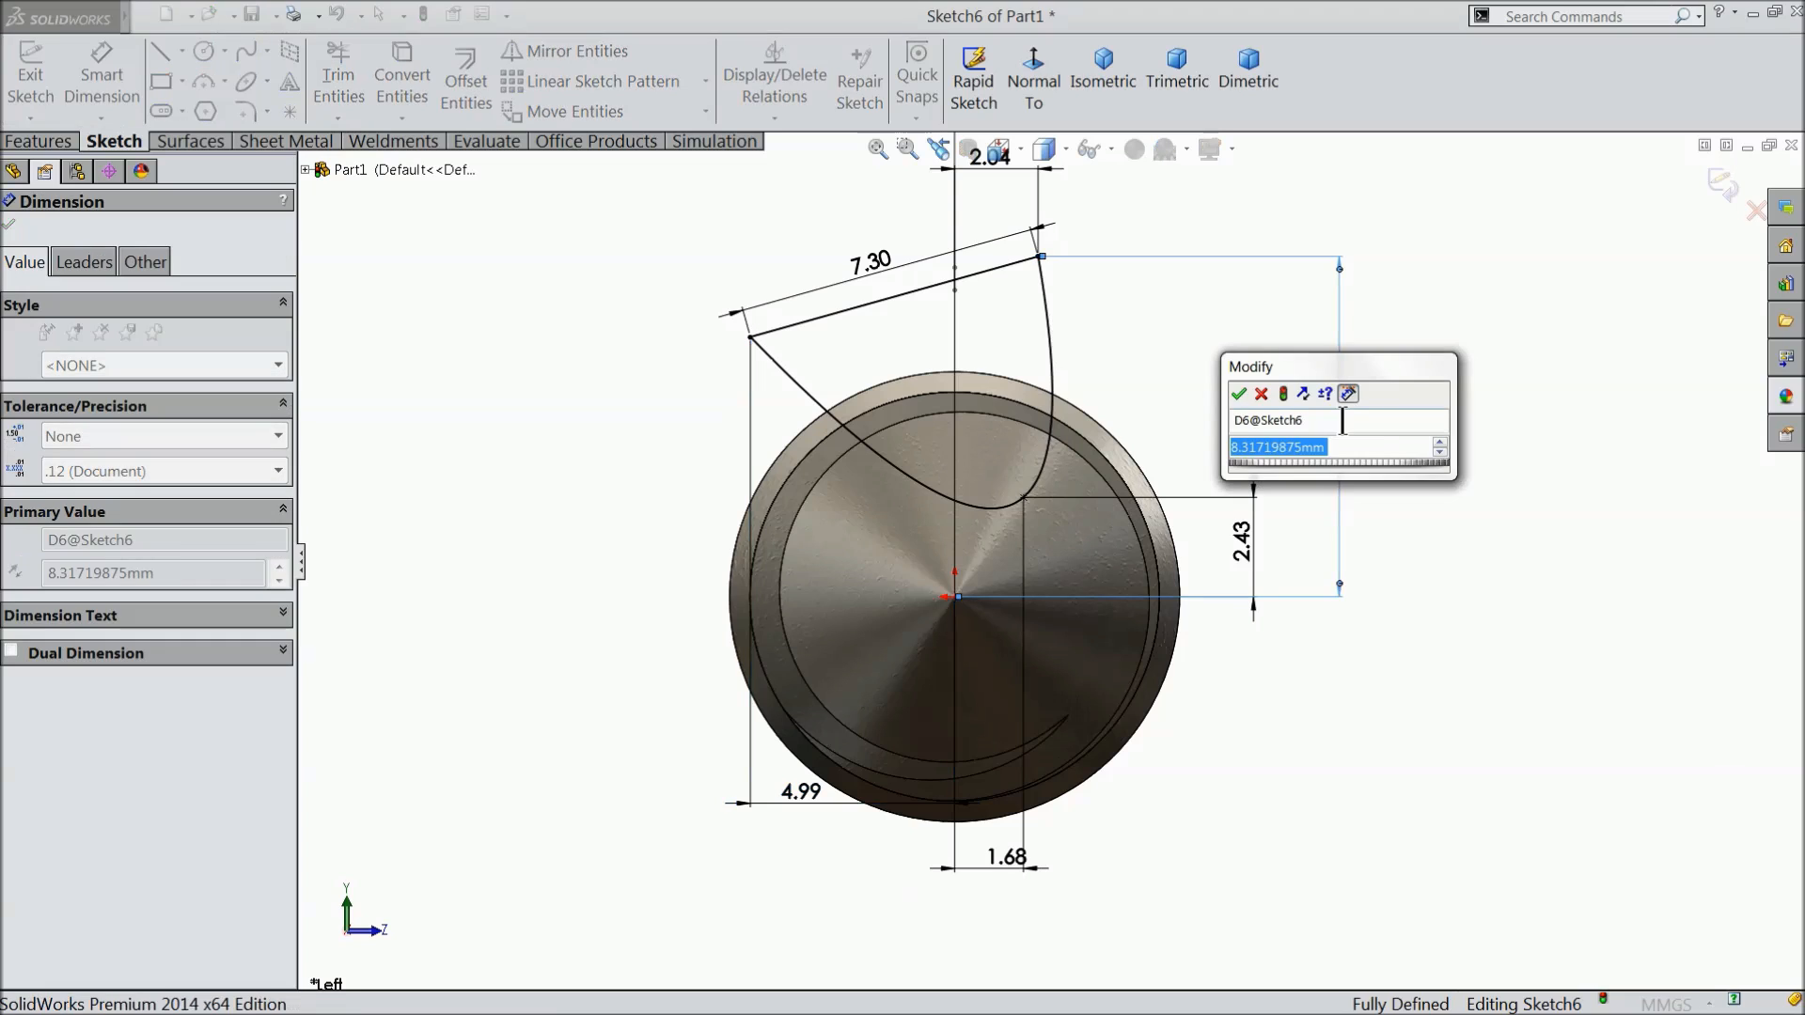
pyautogui.write('6.86')
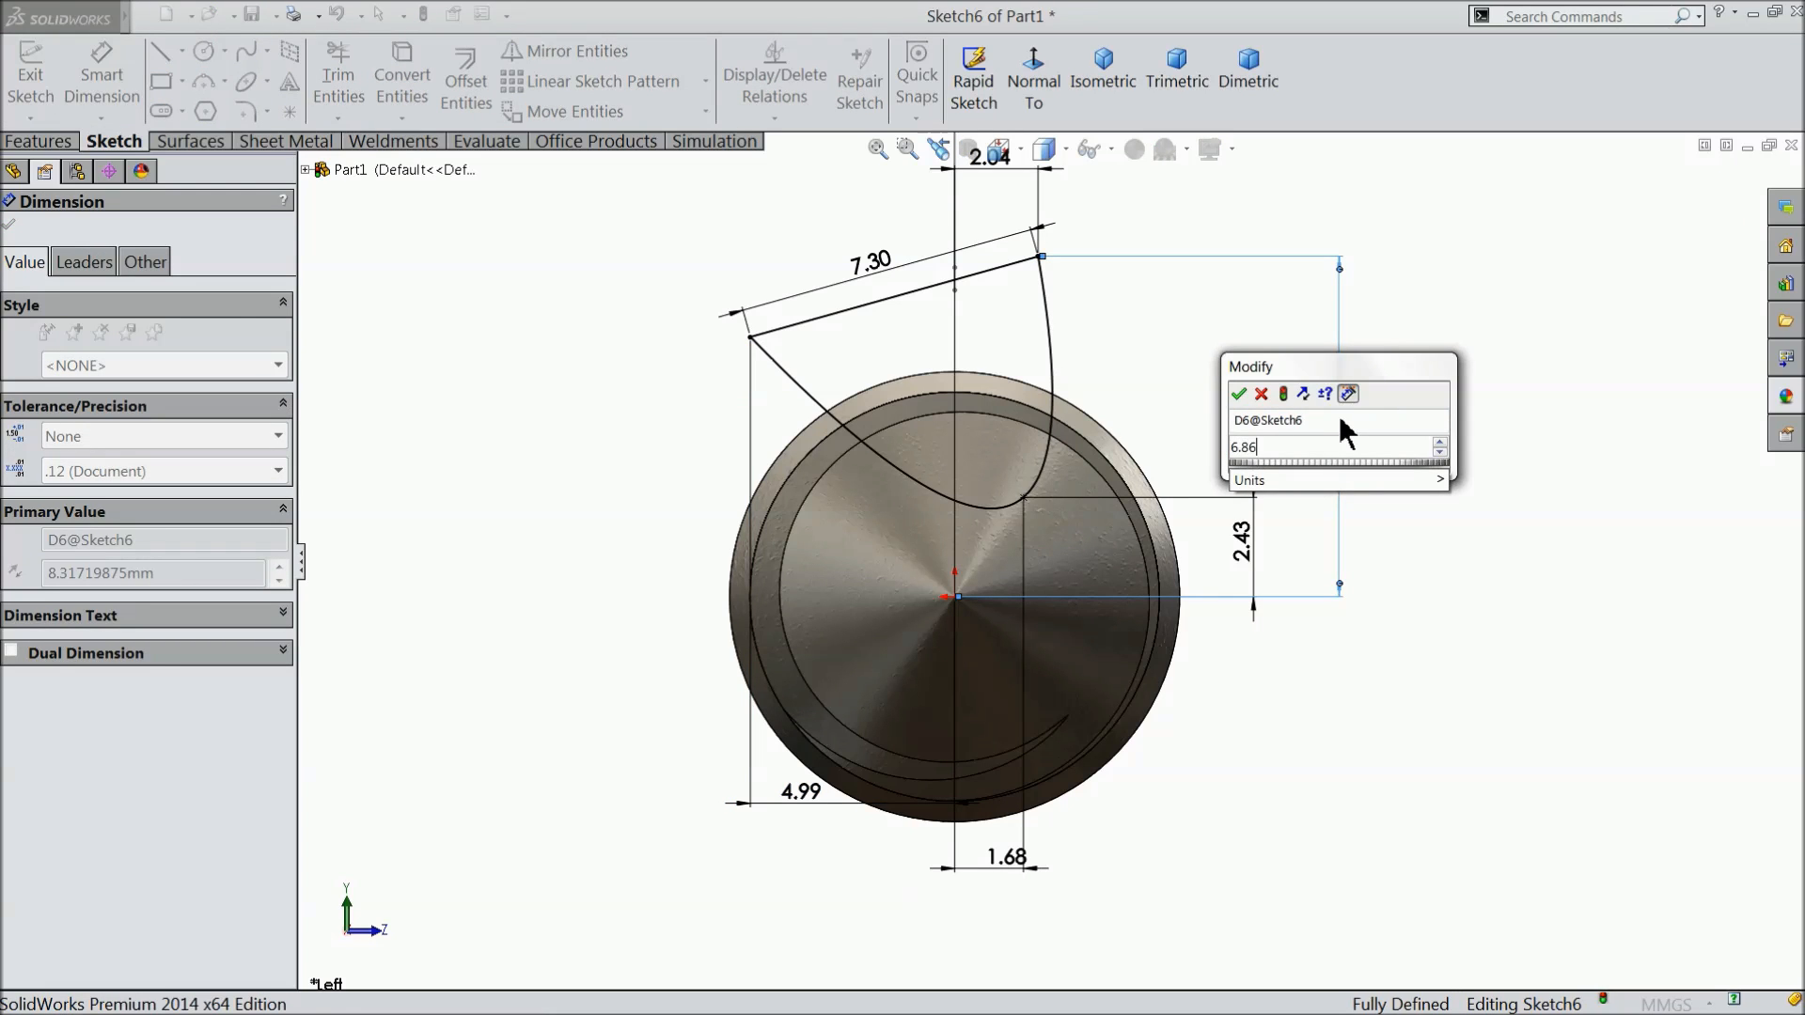
pyautogui.press('Return')
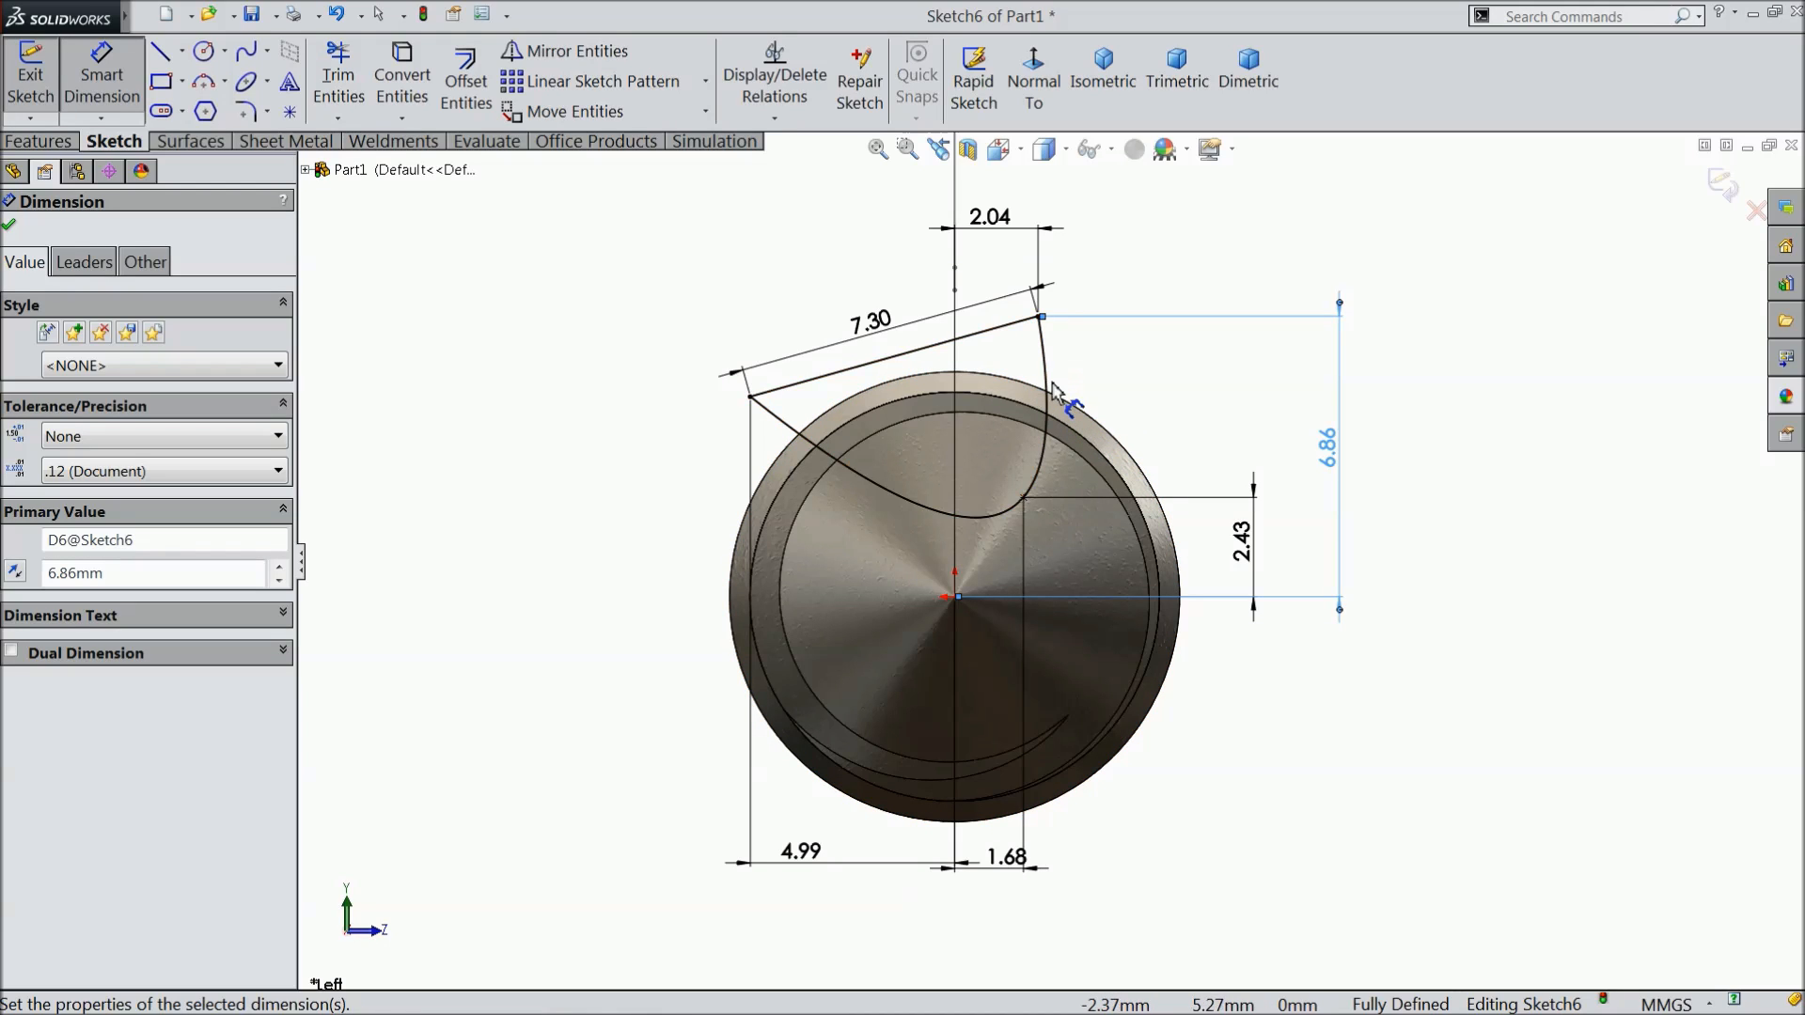
pyautogui.click(9, 226)
# Exit the dimensioned flute profile sketch.
pyautogui.press('f')
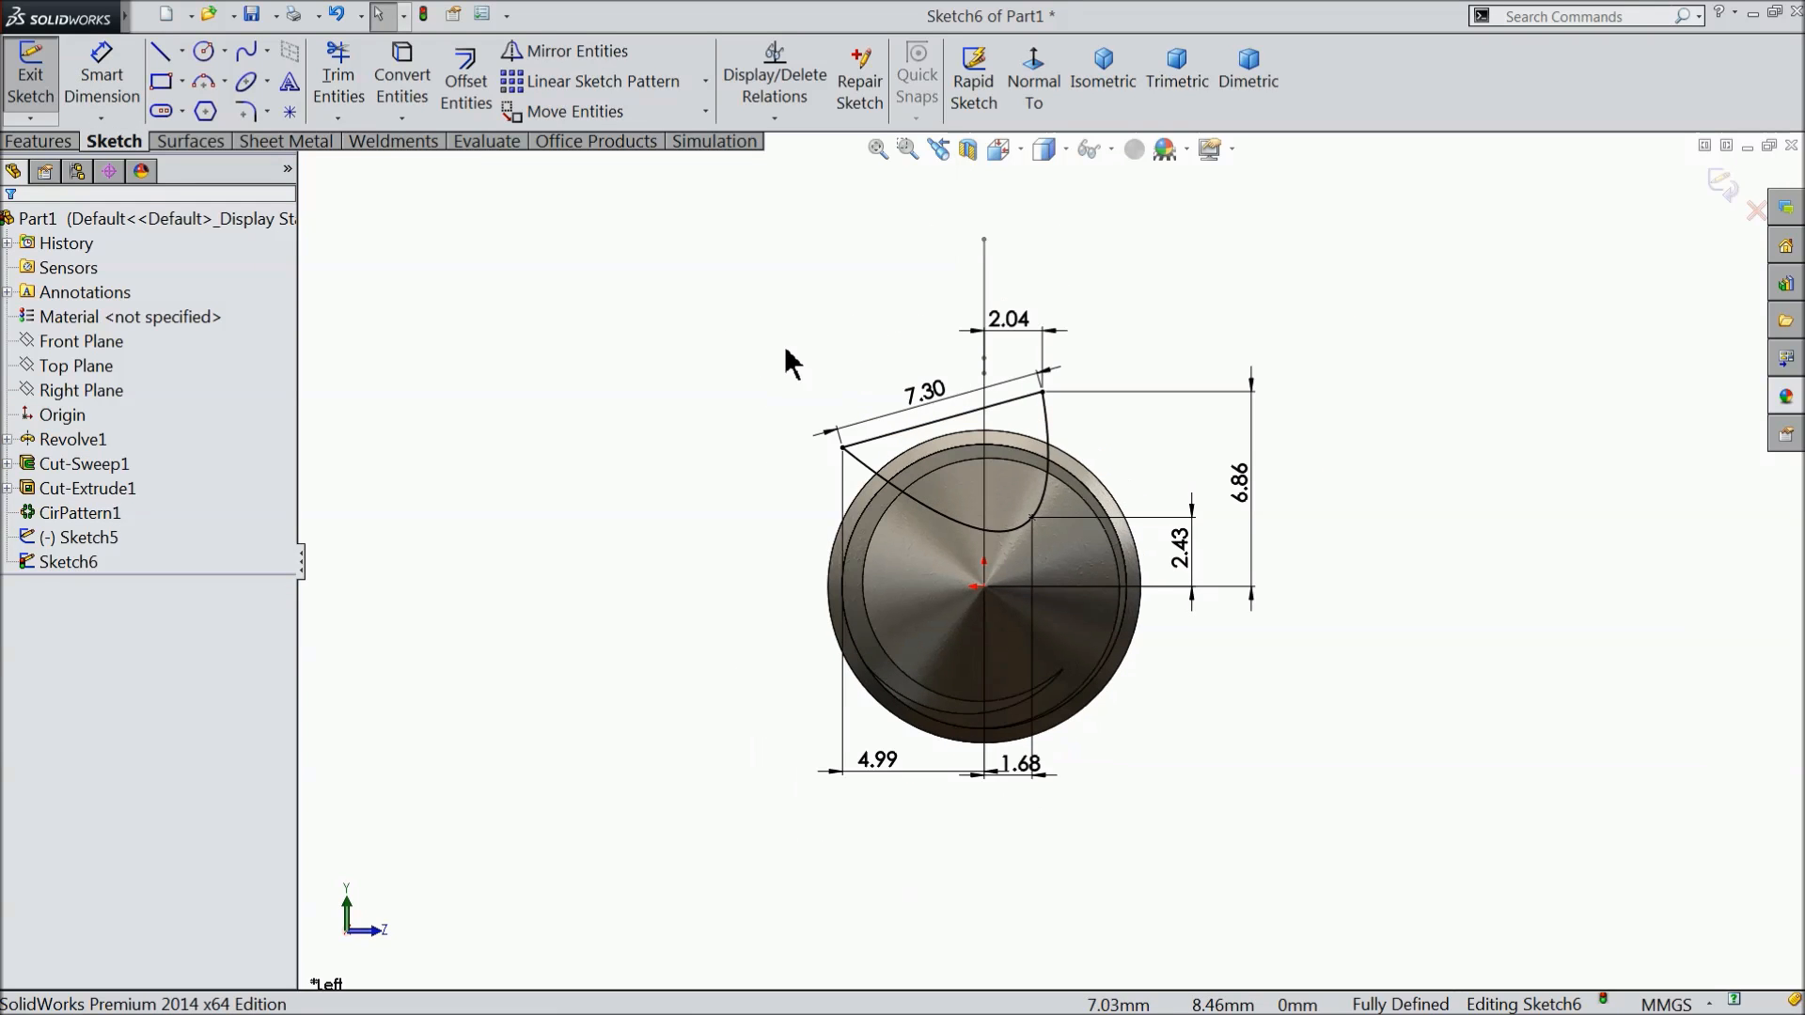
pyautogui.moveTo(810, 370); pyautogui.dragTo(725, 423, button='middle')
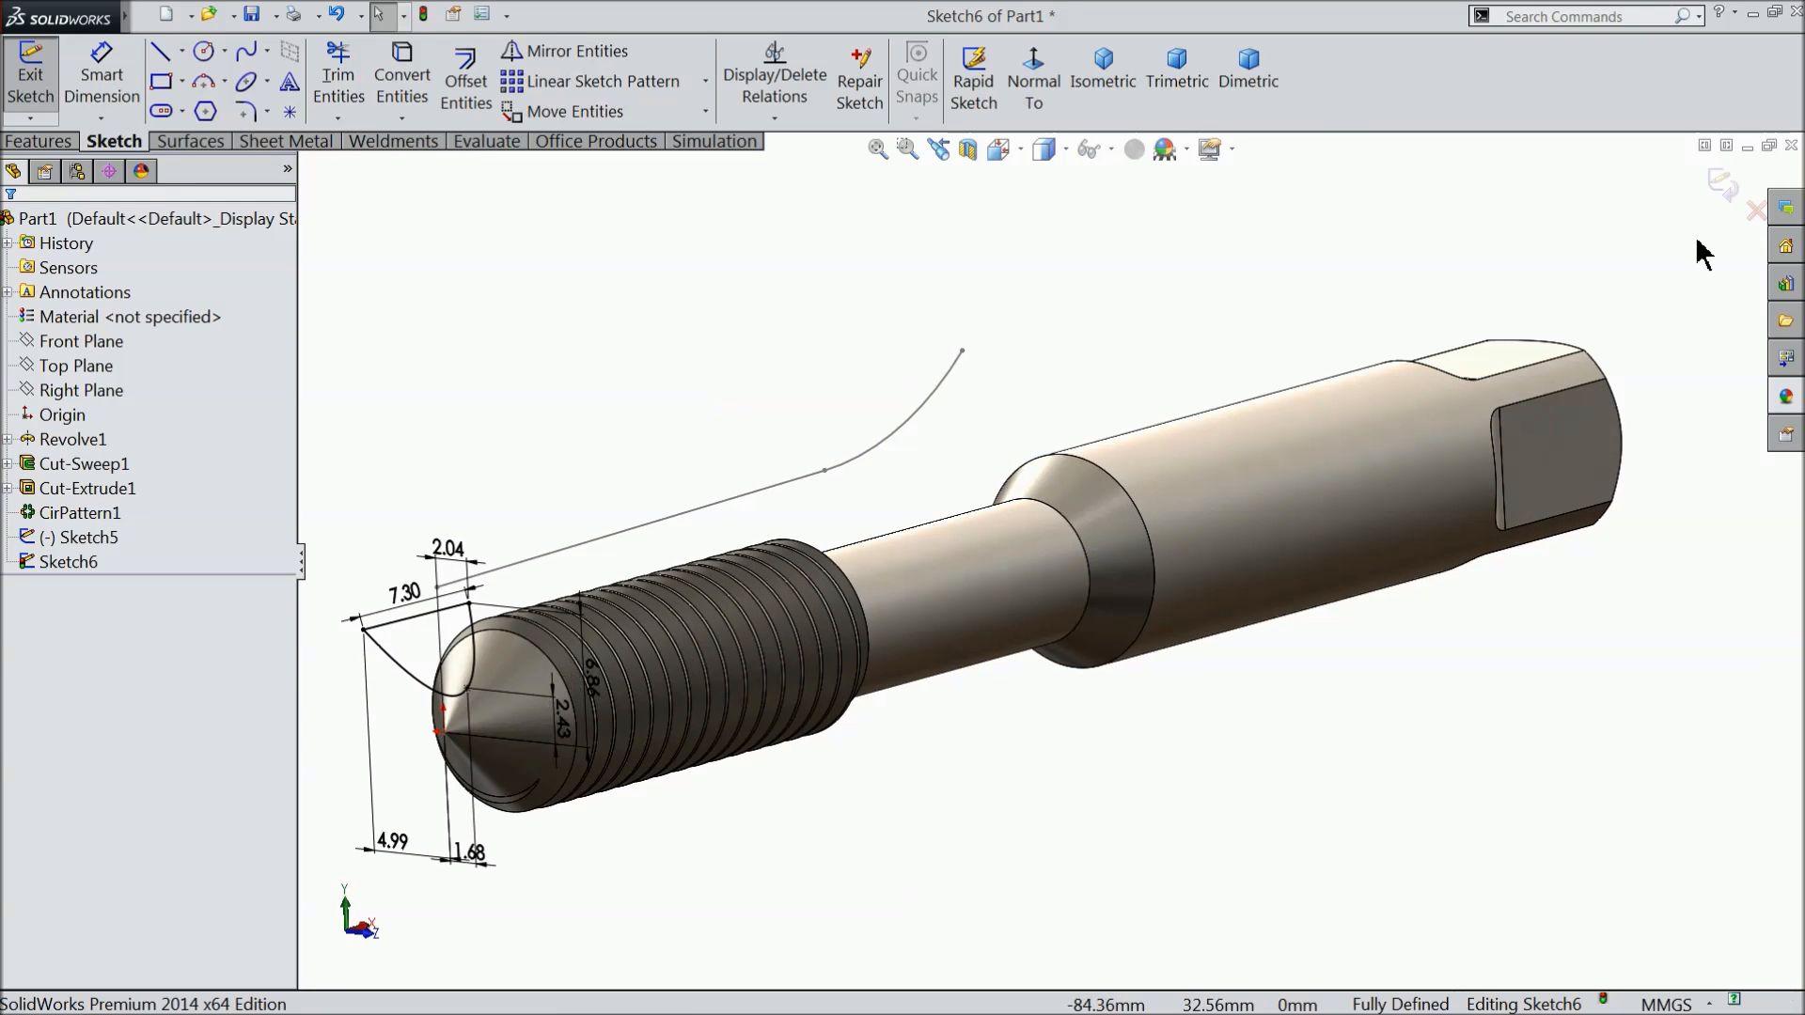
pyautogui.click(1722, 185)
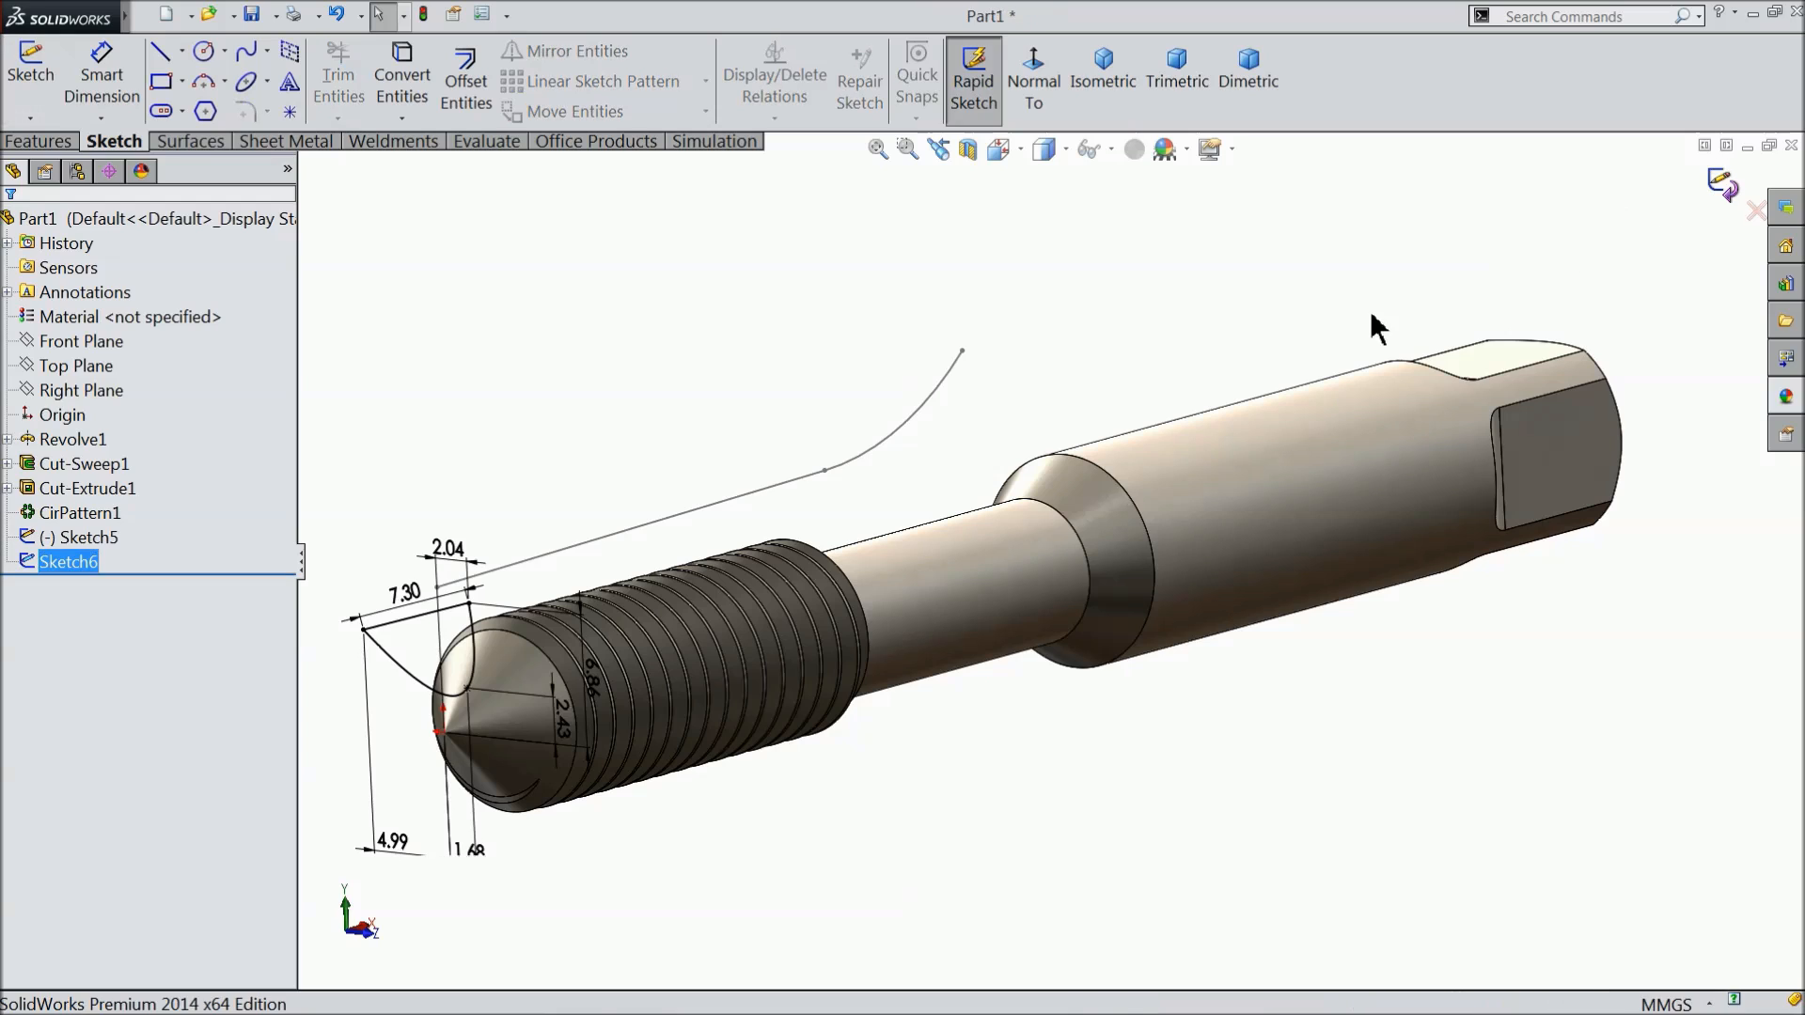
# Cut a flute into the threaded end by sweeping the closed spline profile along the line-and-arc path, with Follow Path orientation.
pyautogui.click(53, 144)
pyautogui.click(629, 51)
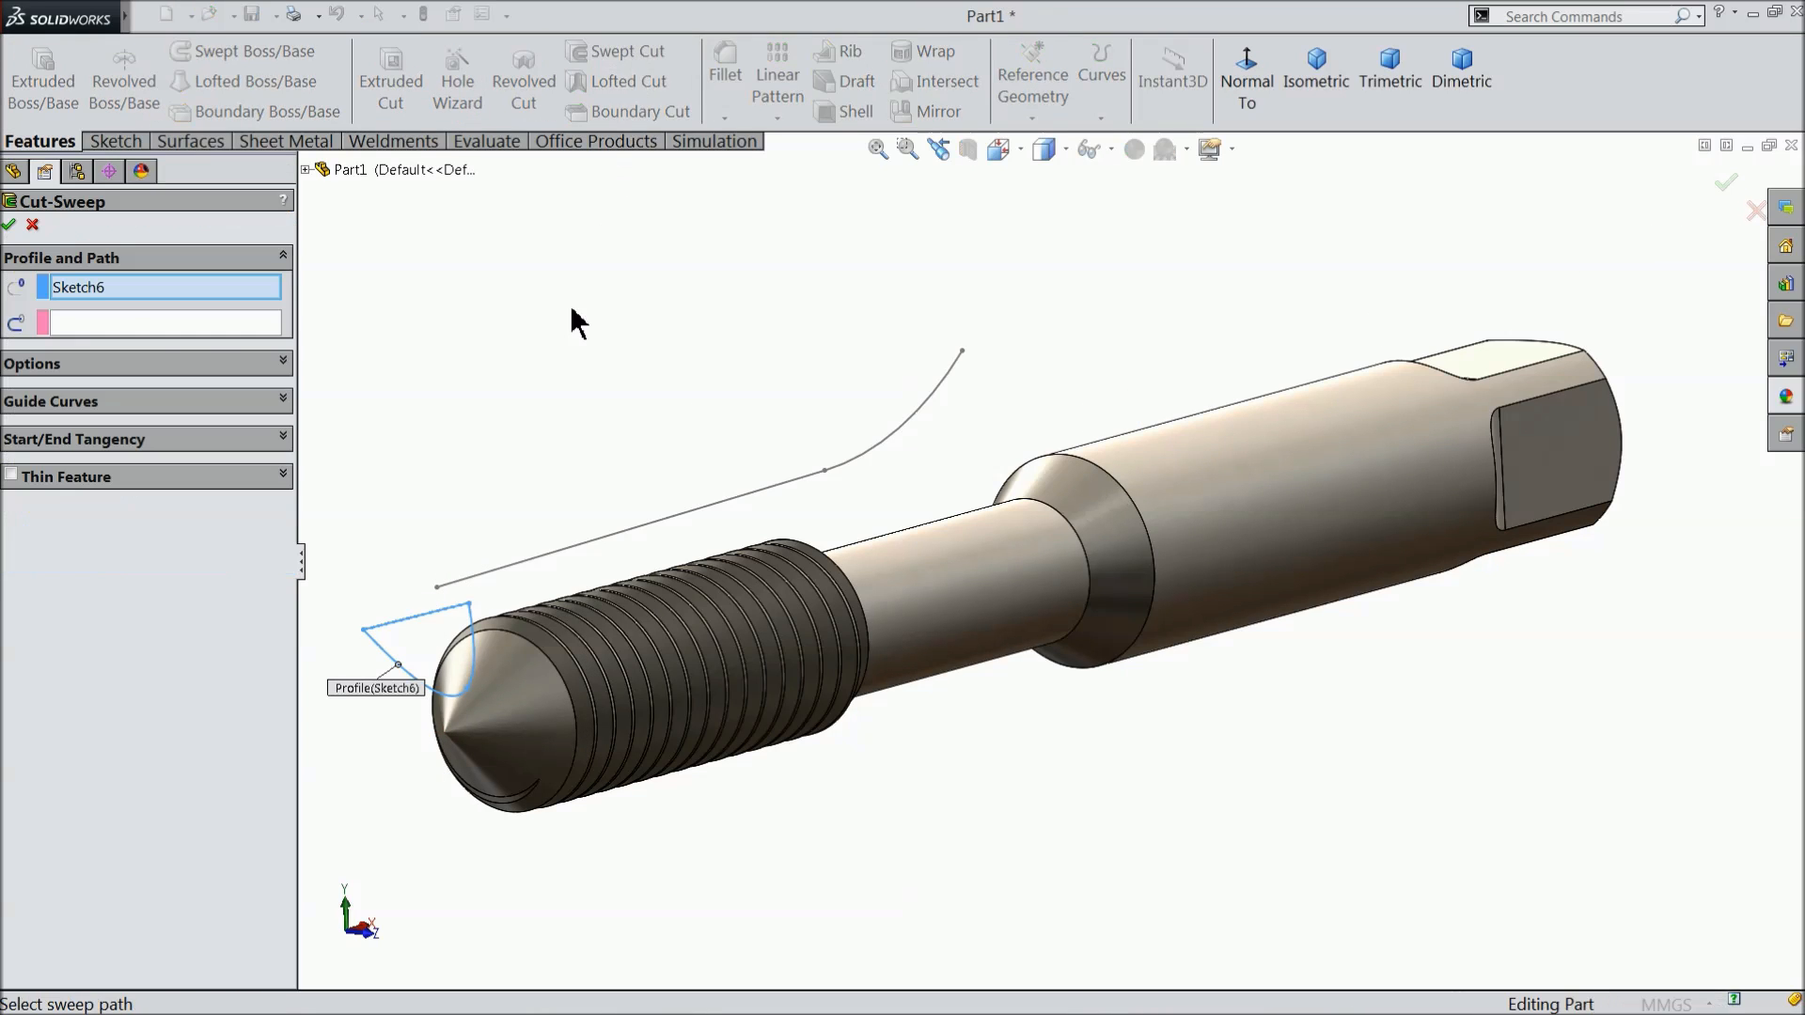
pyautogui.click(162, 324)
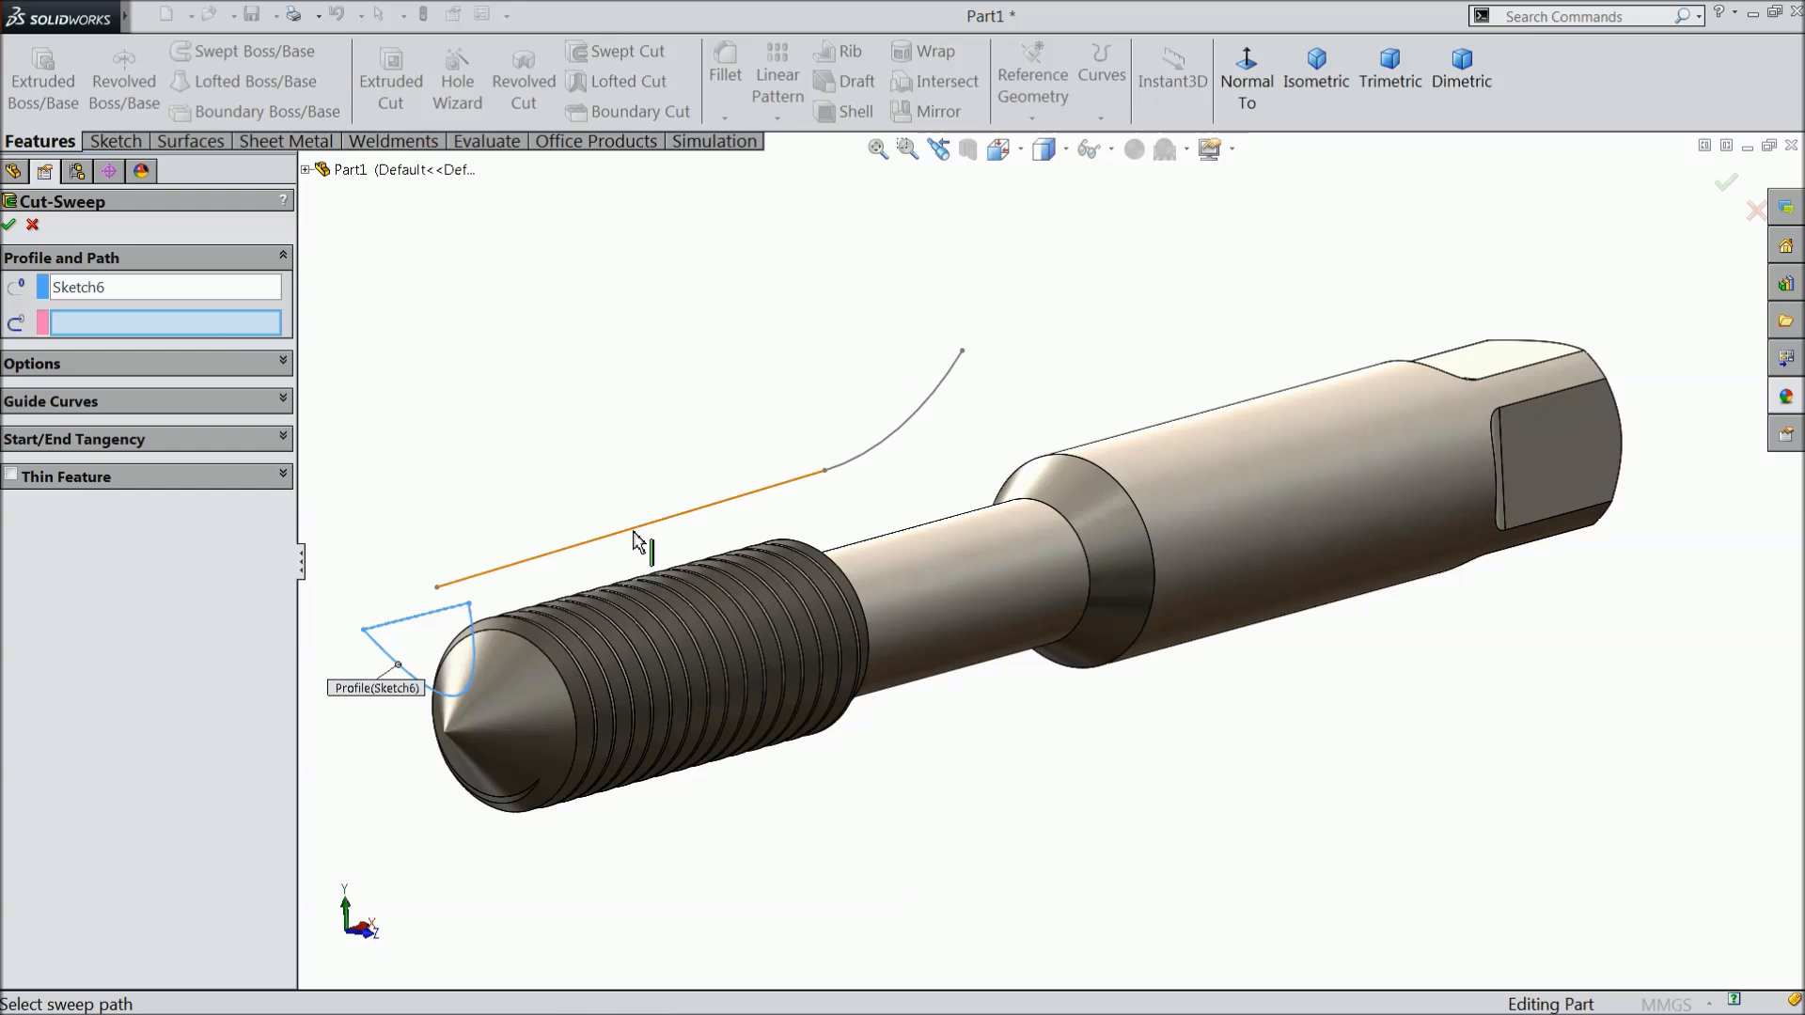
pyautogui.click(635, 542)
pyautogui.scroll(3, 653, 508)
pyautogui.moveTo(660, 471)
pyautogui.mouseDown(button='middle')
pyautogui.moveTo(657, 529)
pyautogui.moveTo(637, 471)
pyautogui.mouseUp(button='middle')
pyautogui.scroll(-3, 800, 588)
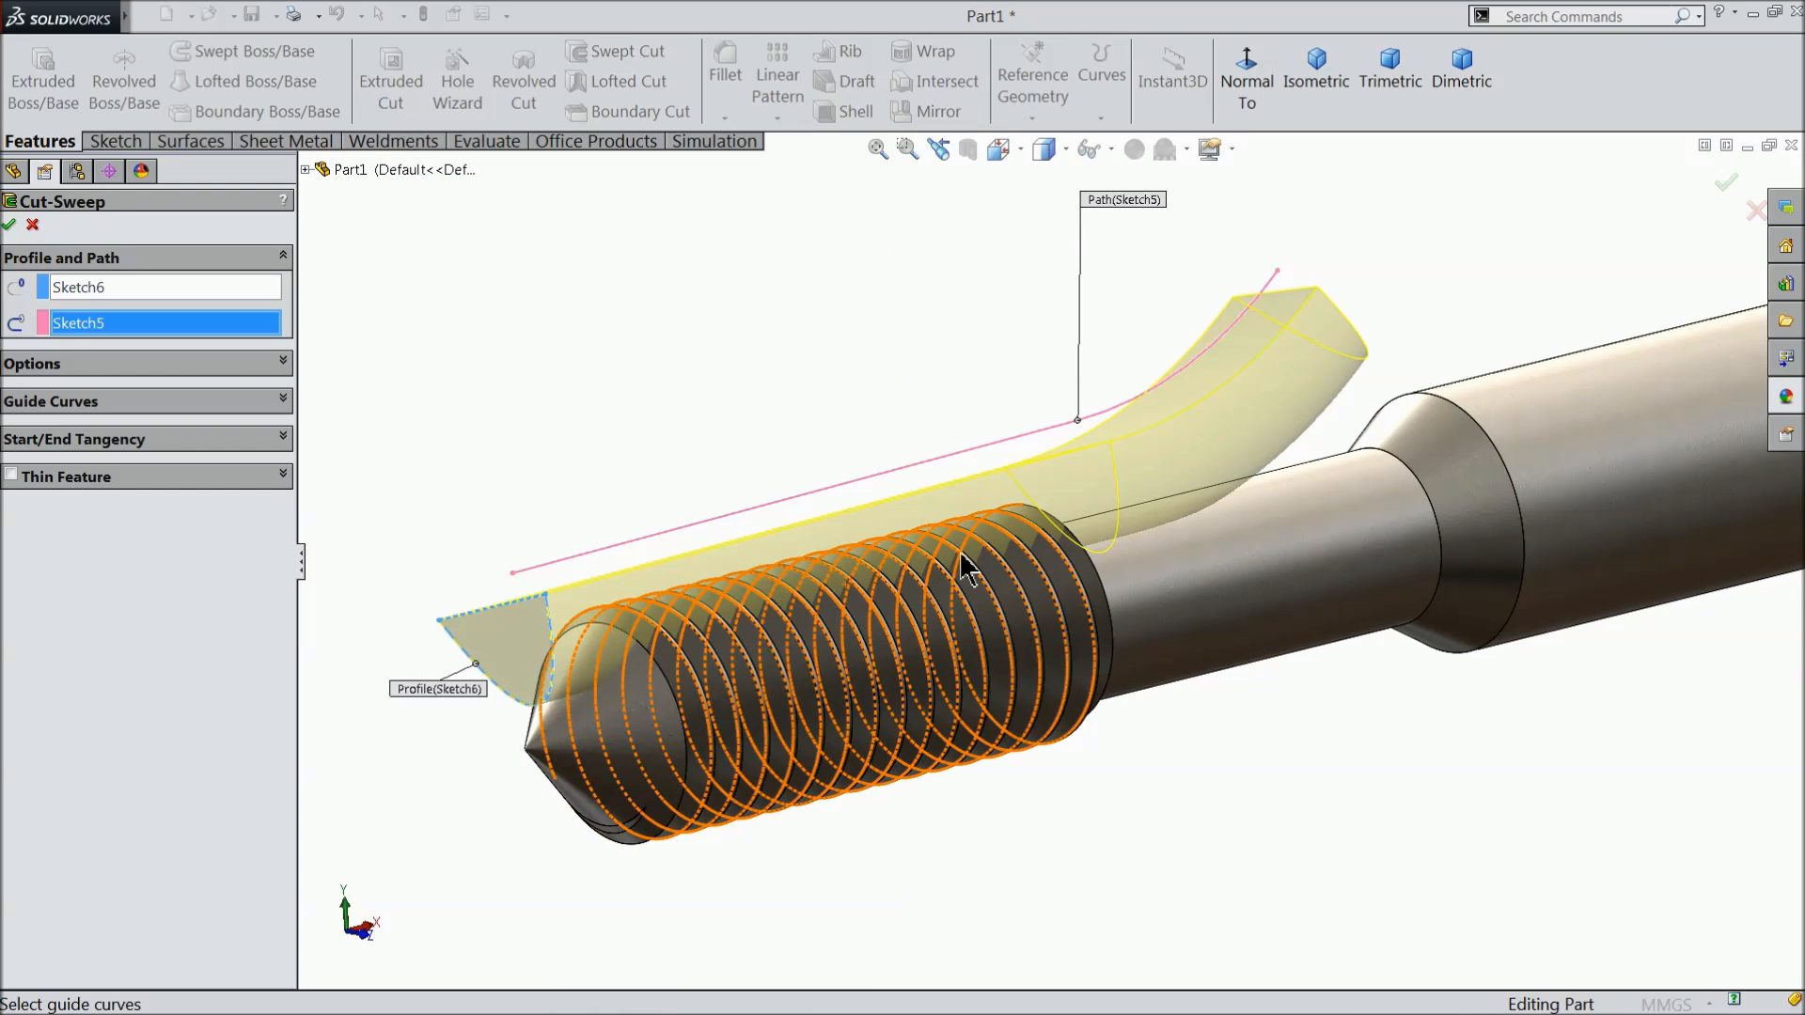
pyautogui.scroll(3, 961, 554)
pyautogui.moveTo(948, 409); pyautogui.dragTo(953, 528, button='middle')
pyautogui.scroll(-3, 968, 586)
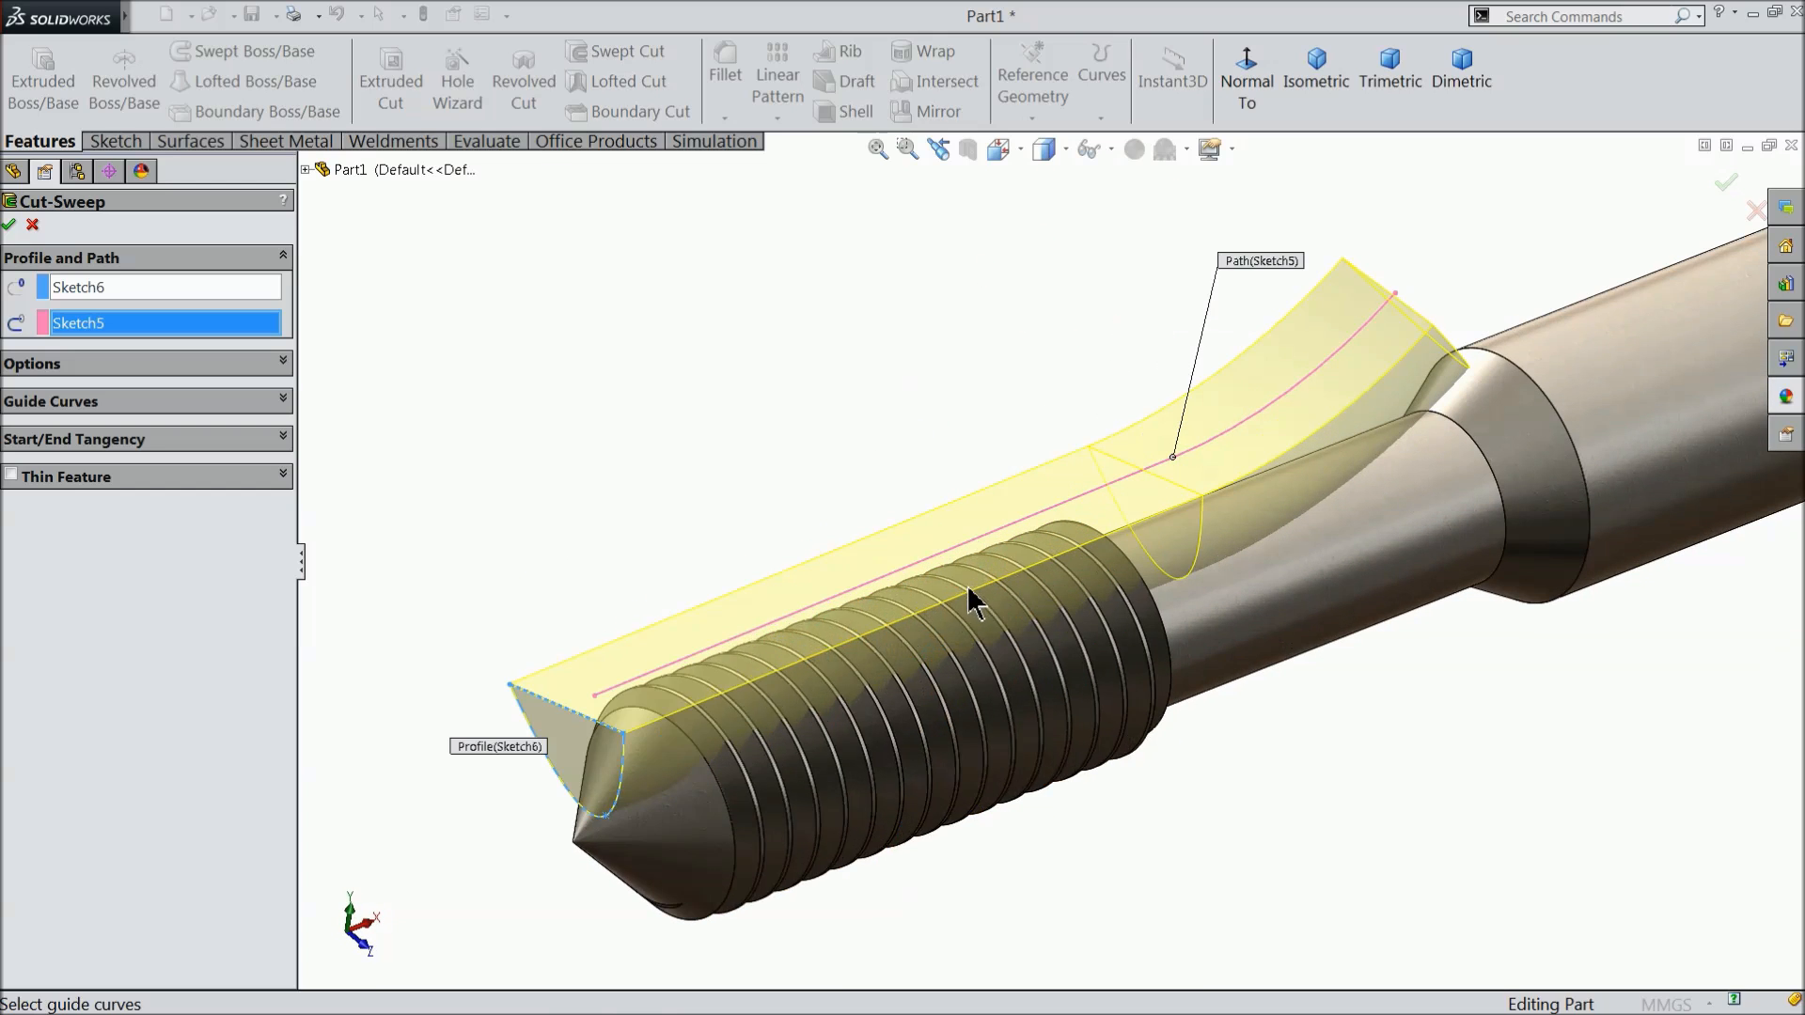
pyautogui.click(122, 363)
pyautogui.click(10, 226)
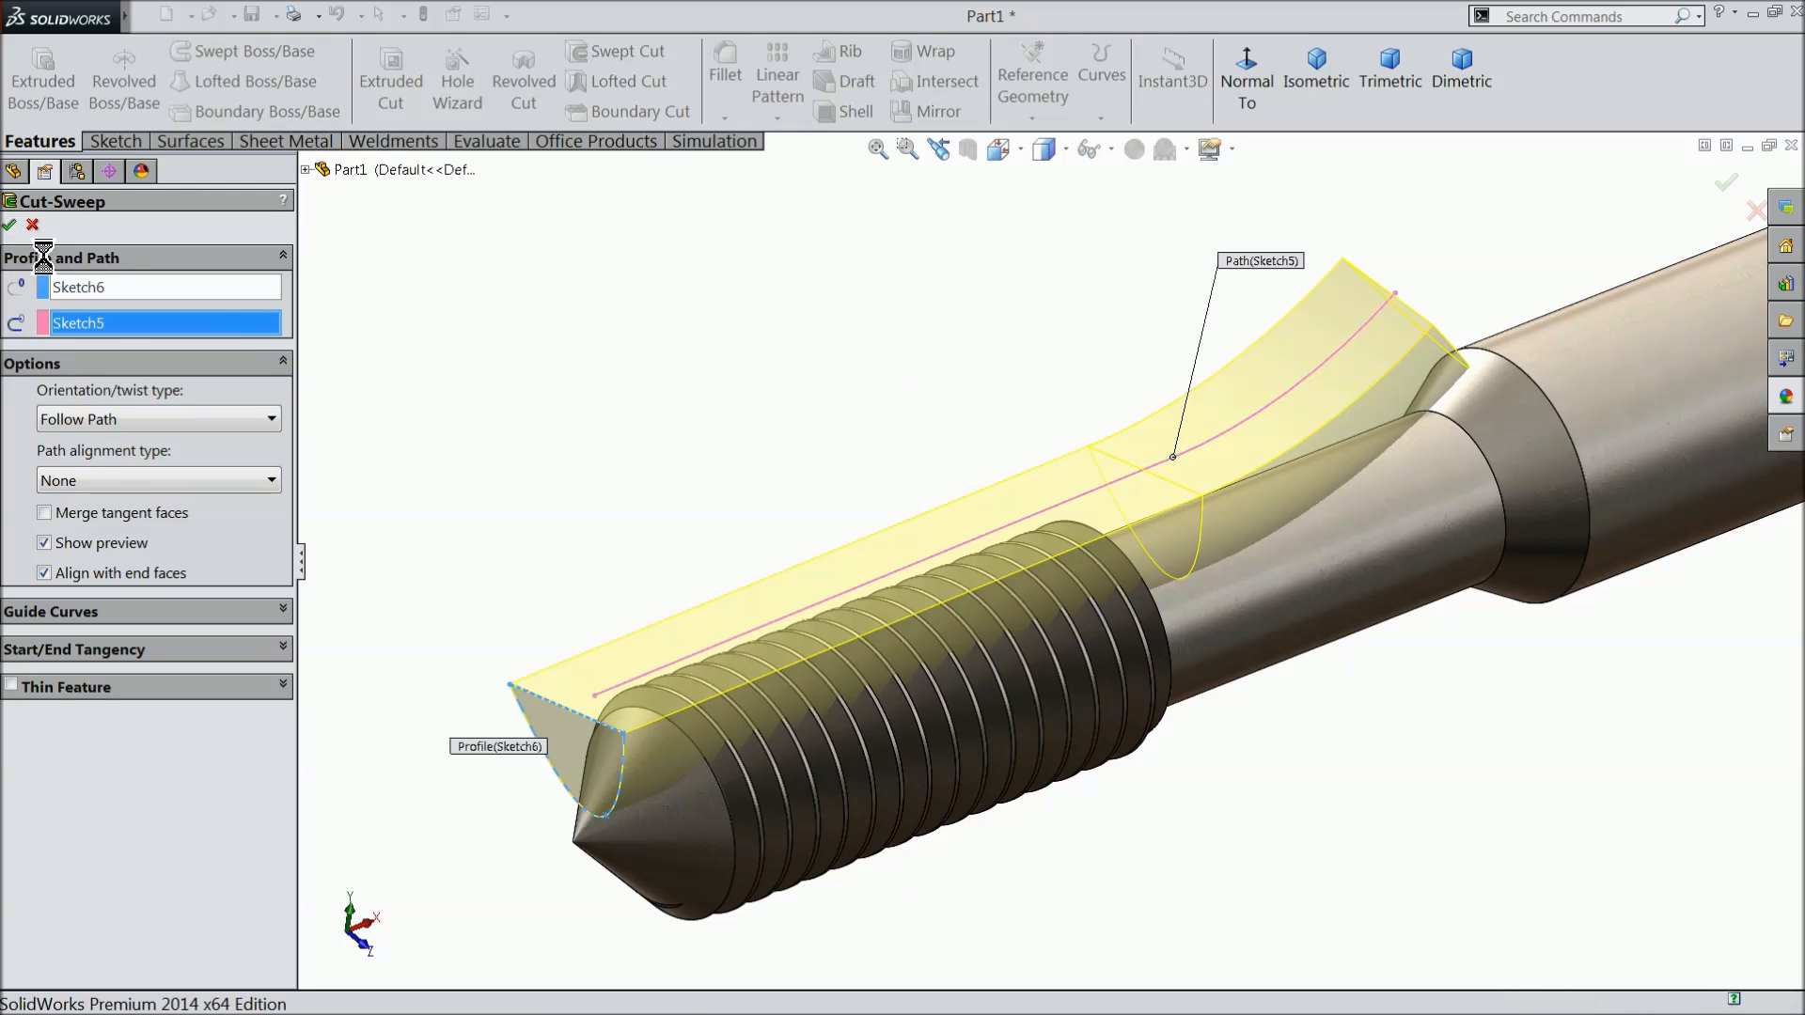
pyautogui.click(590, 395)
pyautogui.moveTo(596, 407); pyautogui.dragTo(709, 460, button='middle')
pyautogui.scroll(2, 973, 641)
pyautogui.scroll(-3, 1050, 618)
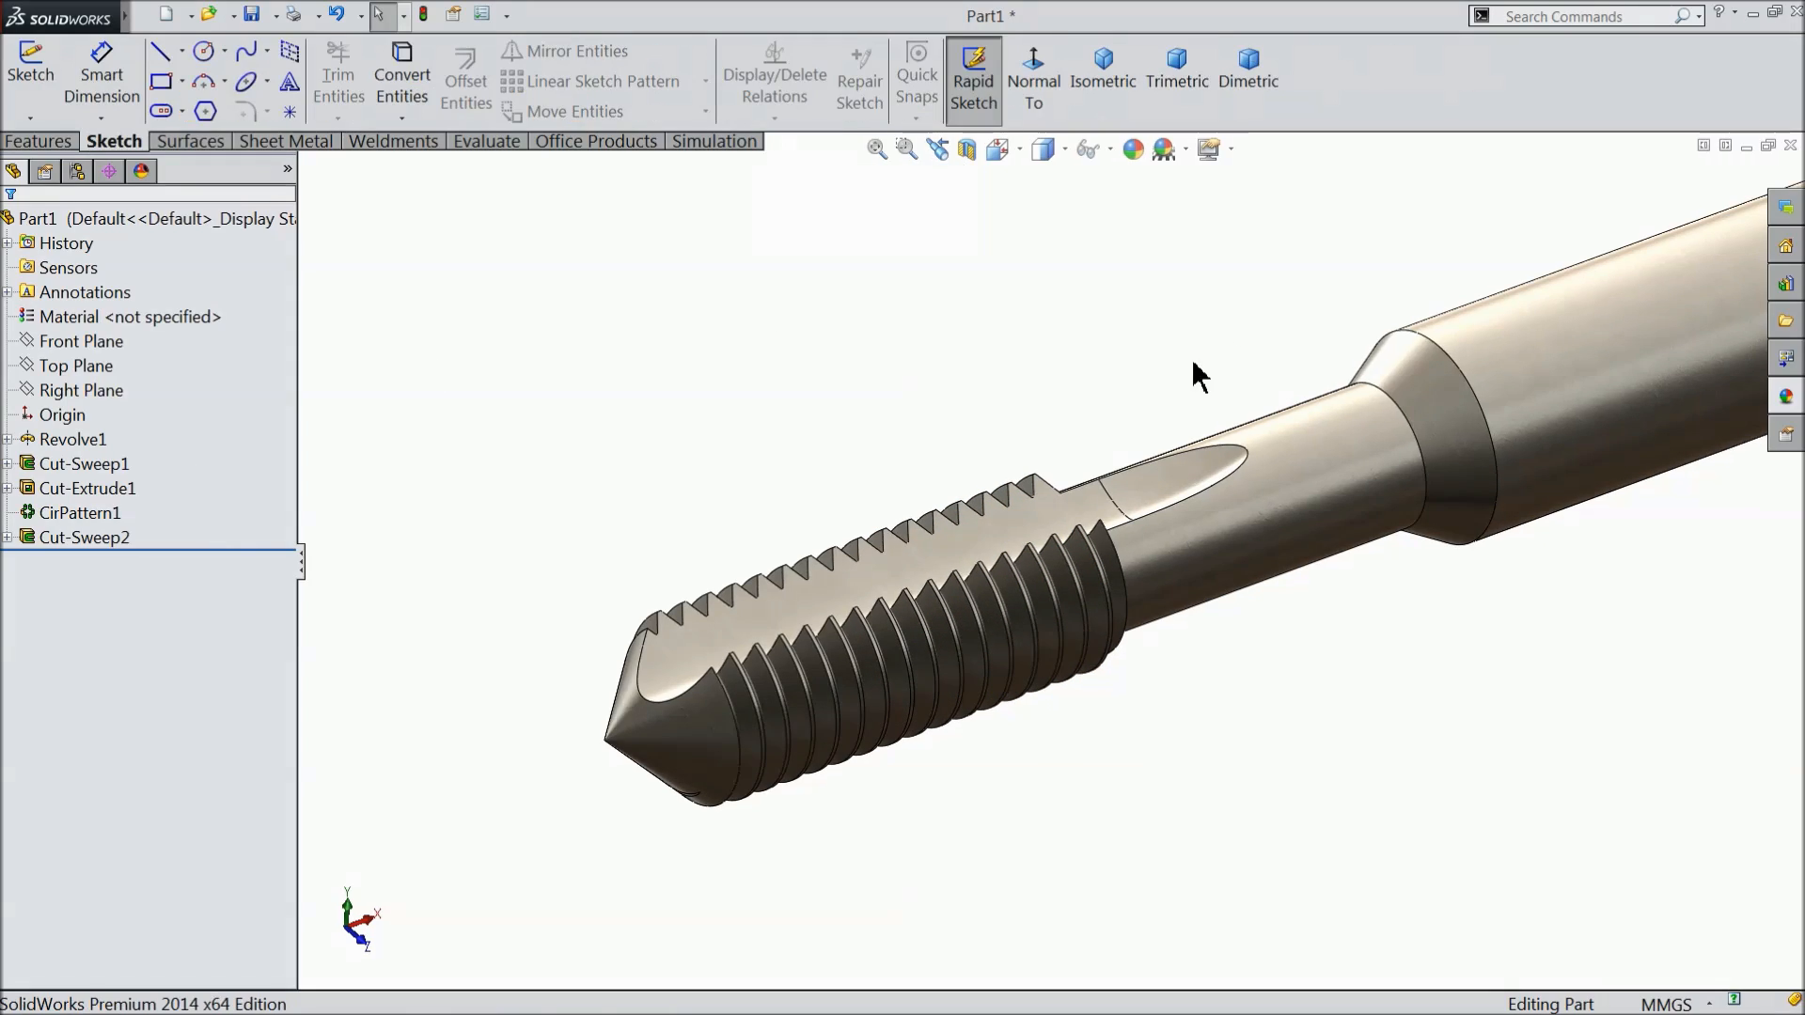
pyautogui.moveTo(910, 785); pyautogui.dragTo(987, 757, button='middle')
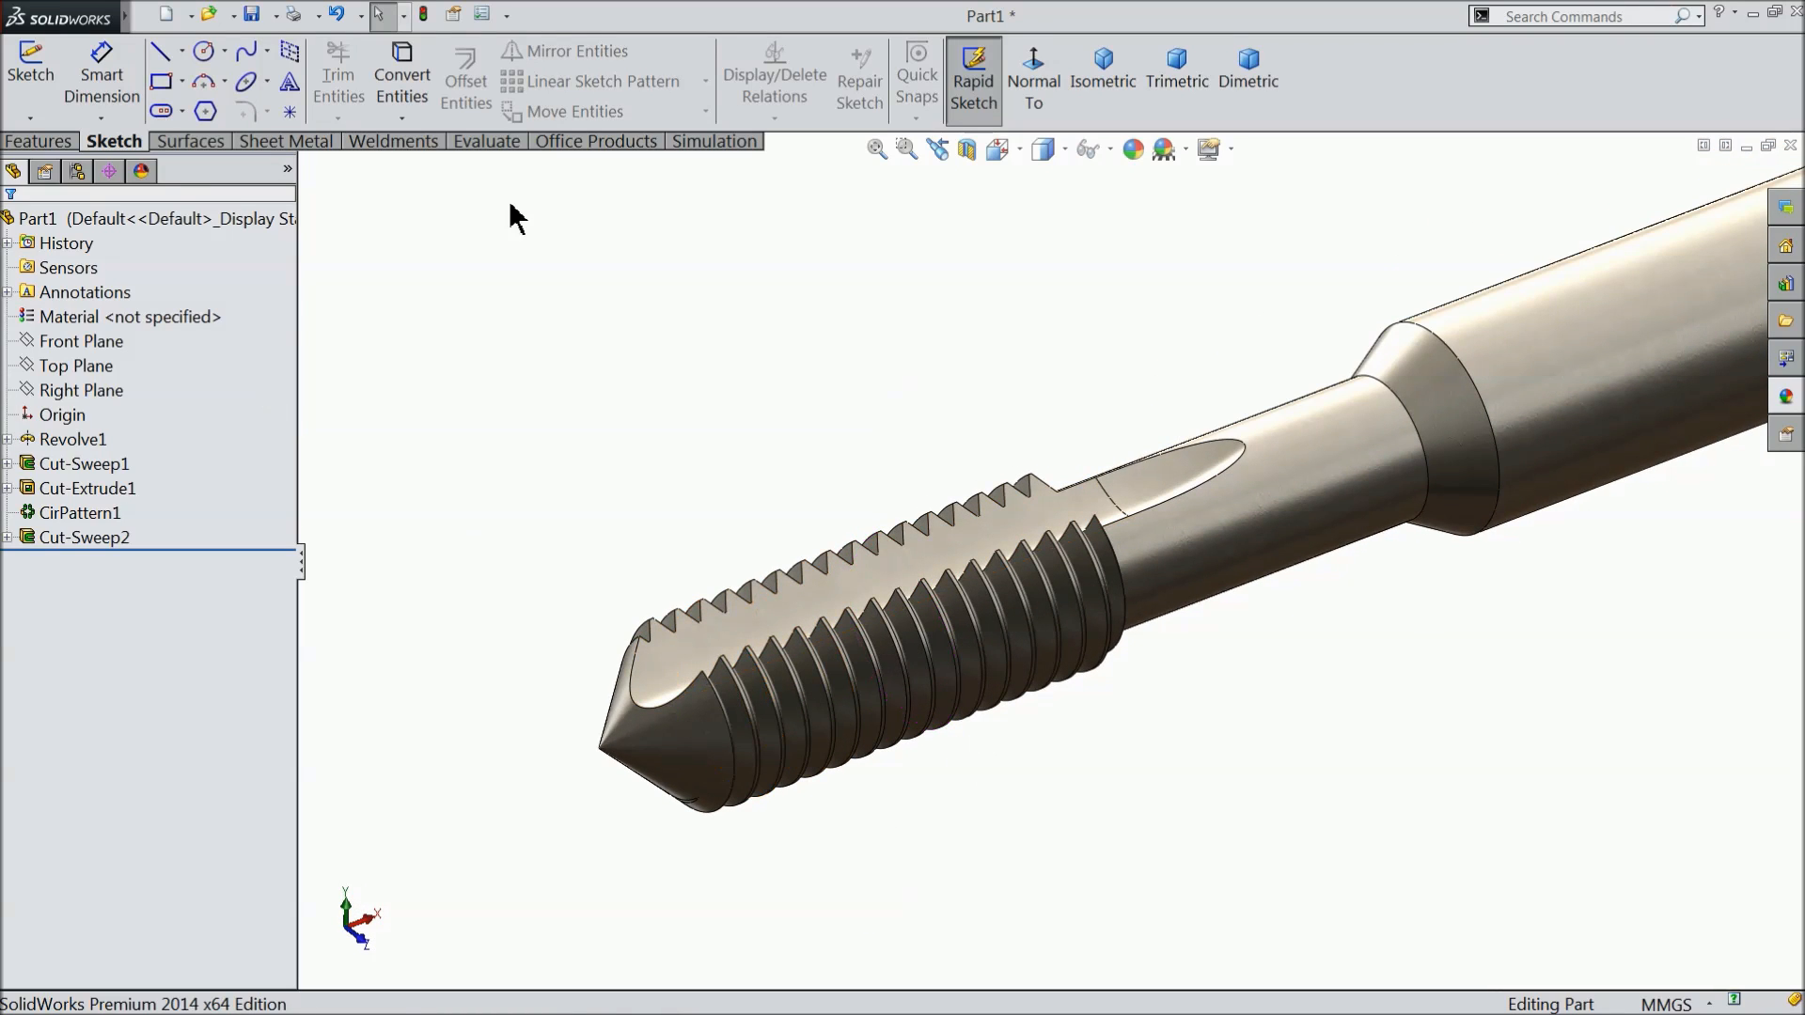
# Set up a circular pattern of the swept flute cut about the shank's cylindrical face.
pyautogui.click(58, 141)
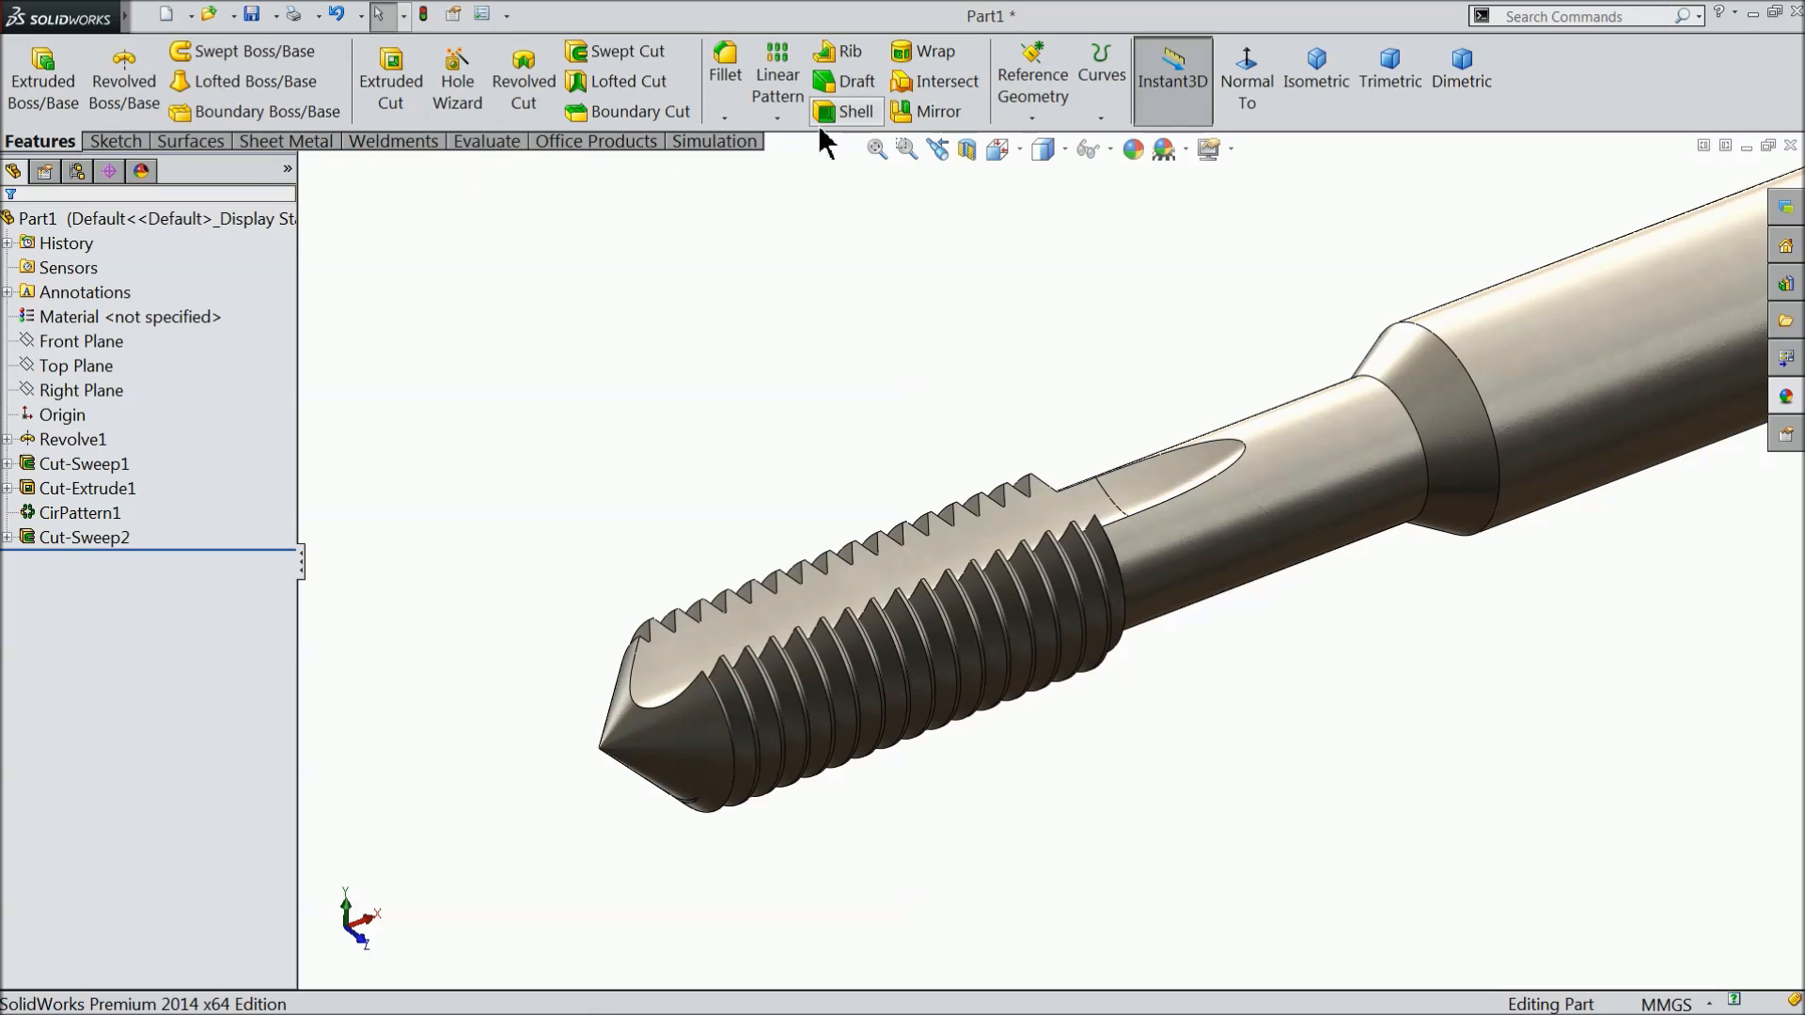
pyautogui.click(778, 118)
pyautogui.click(827, 171)
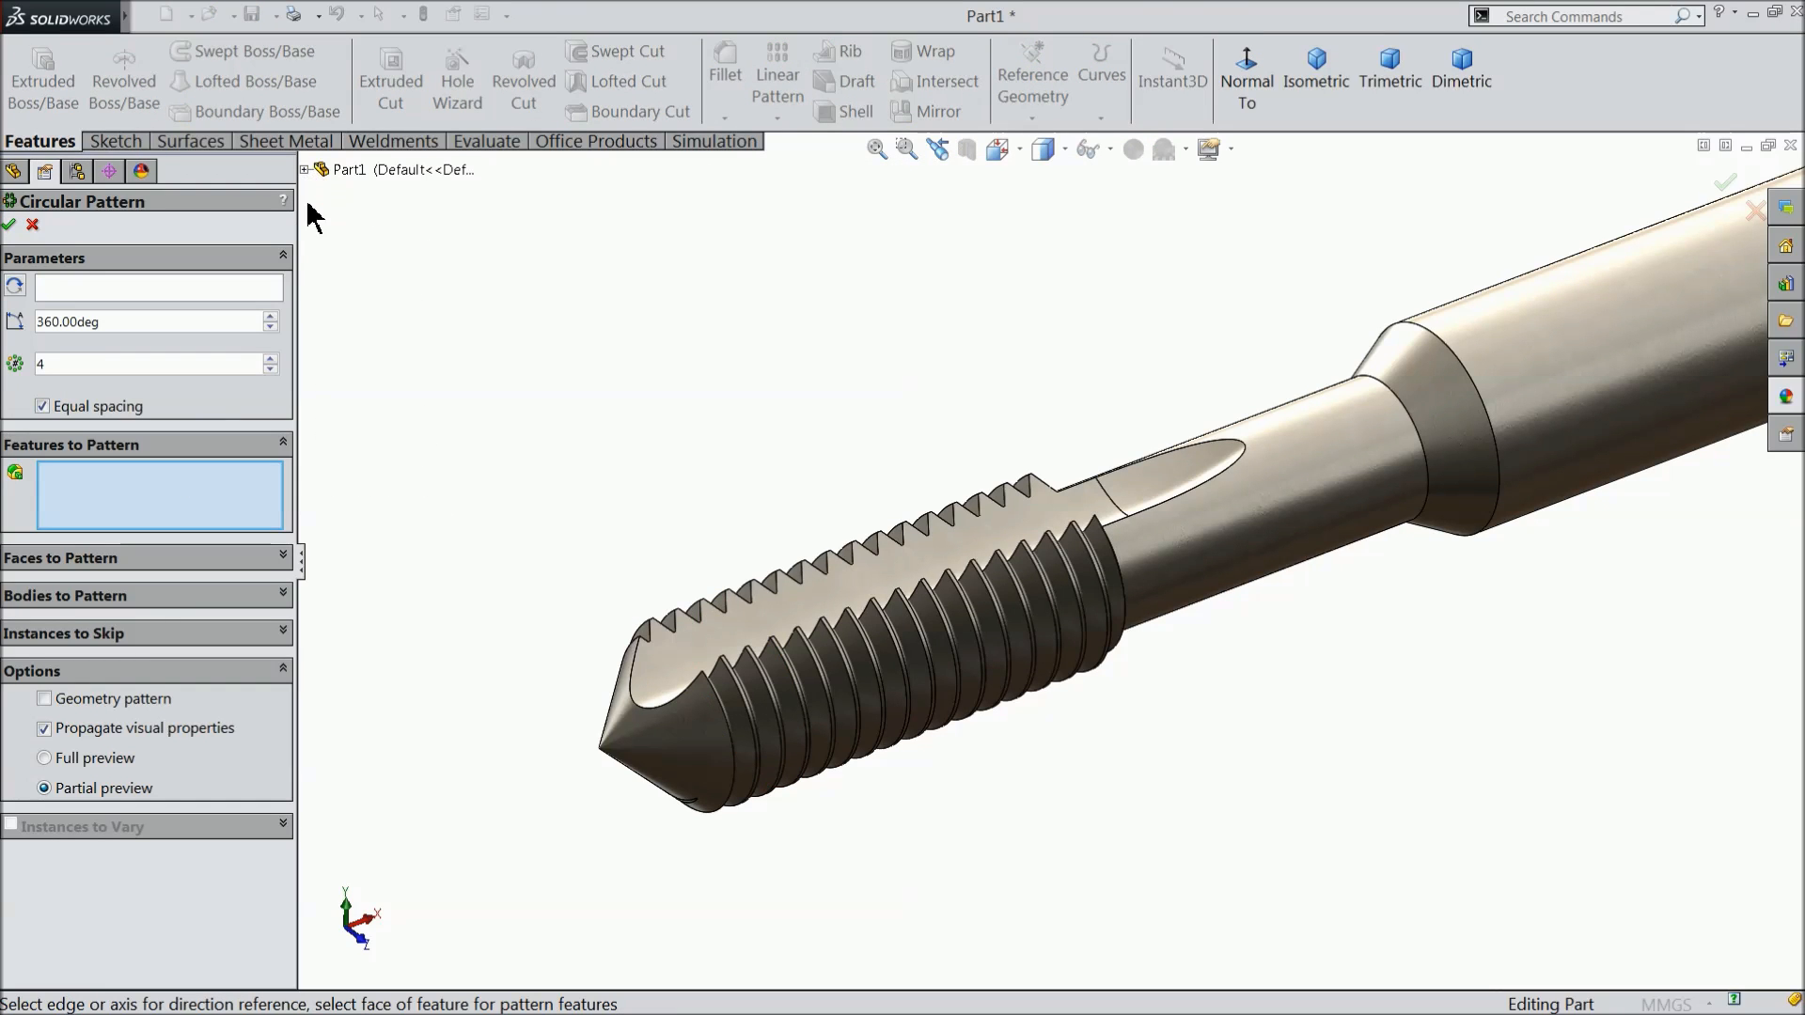
pyautogui.click(349, 169)
pyautogui.click(388, 488)
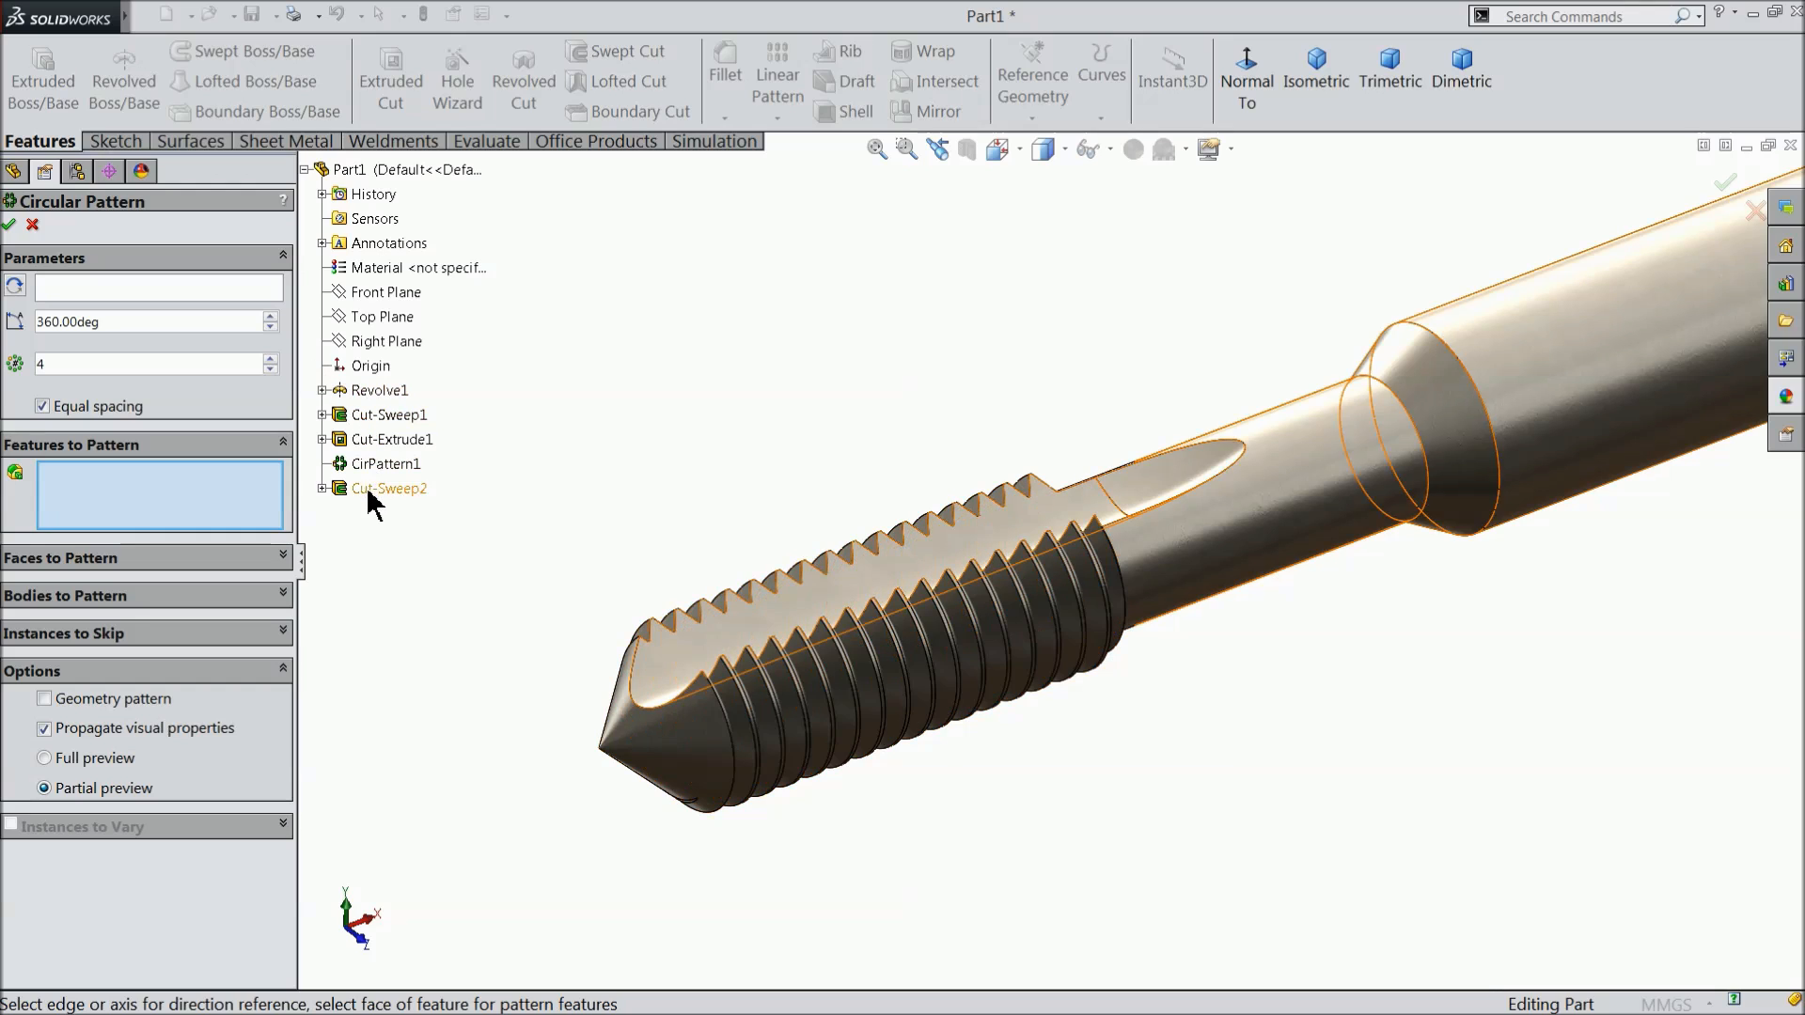
pyautogui.click(131, 297)
pyautogui.press('f')
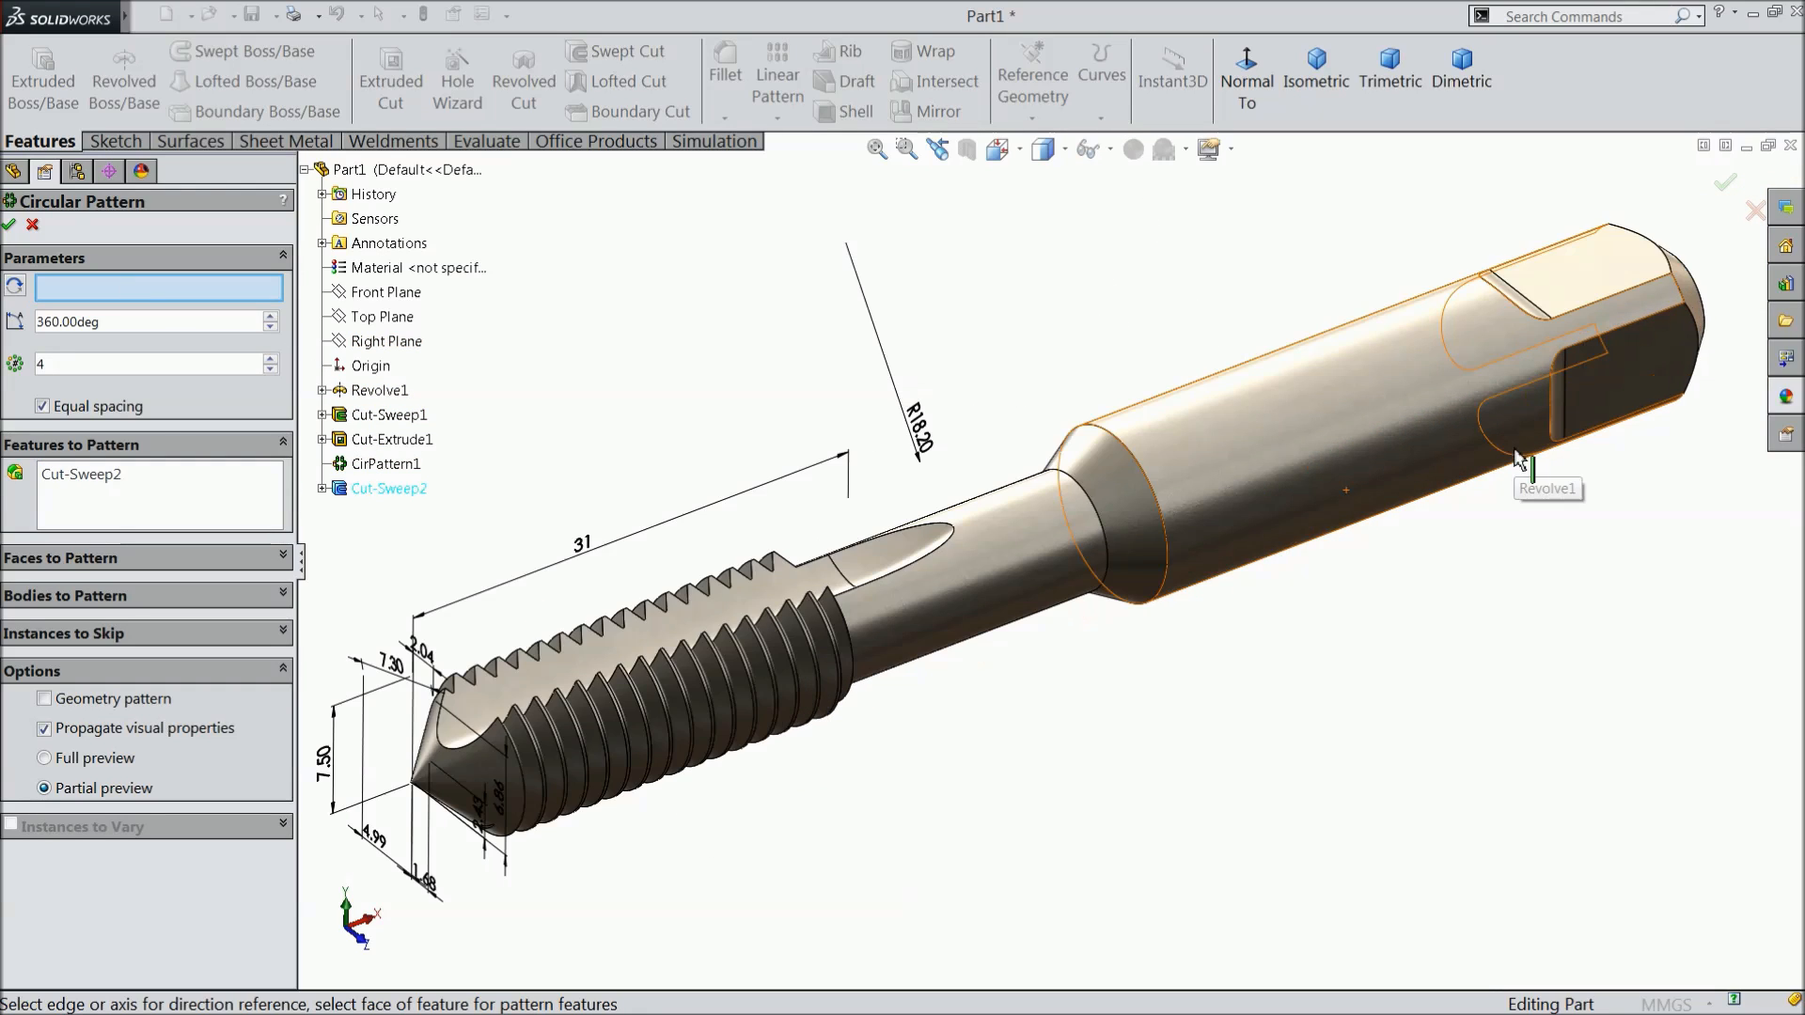
pyautogui.click(1295, 457)
# Set the flute pattern to 3 equally spaced instances over 360 degrees and create it.
pyautogui.scroll(1, 1177, 495)
pyautogui.scroll(-3, 785, 647)
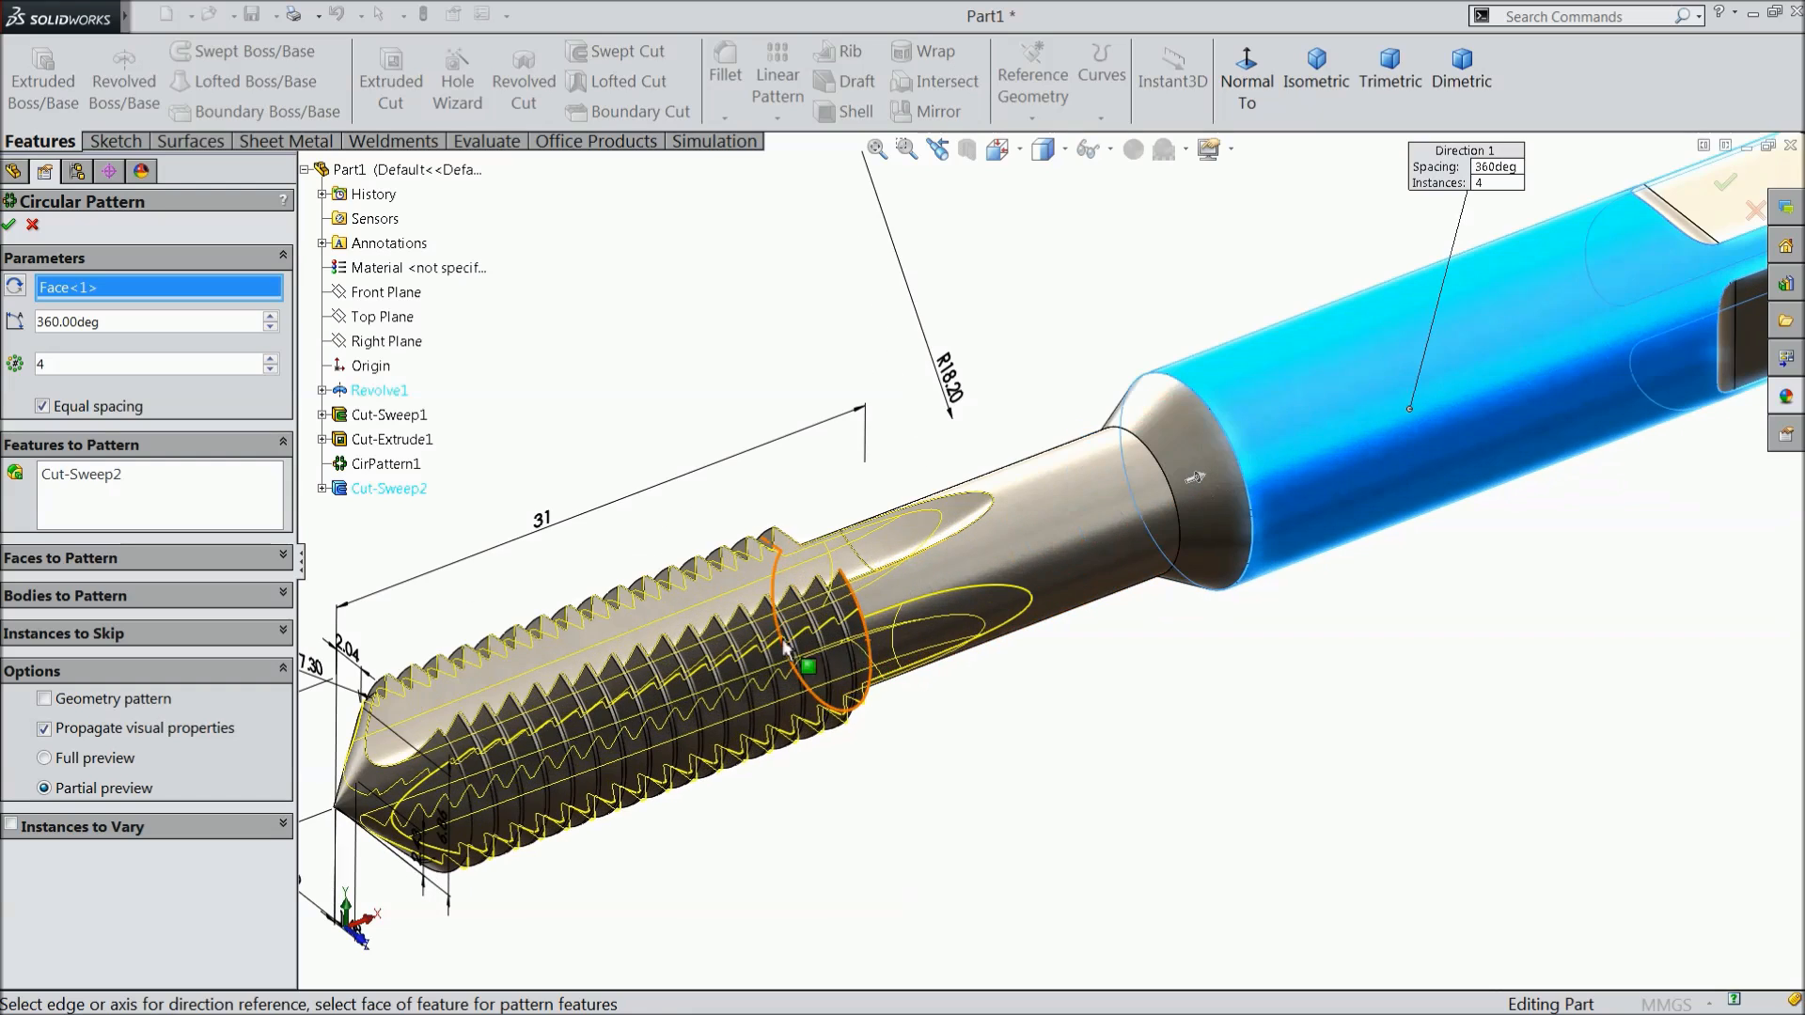
pyautogui.click(271, 368)
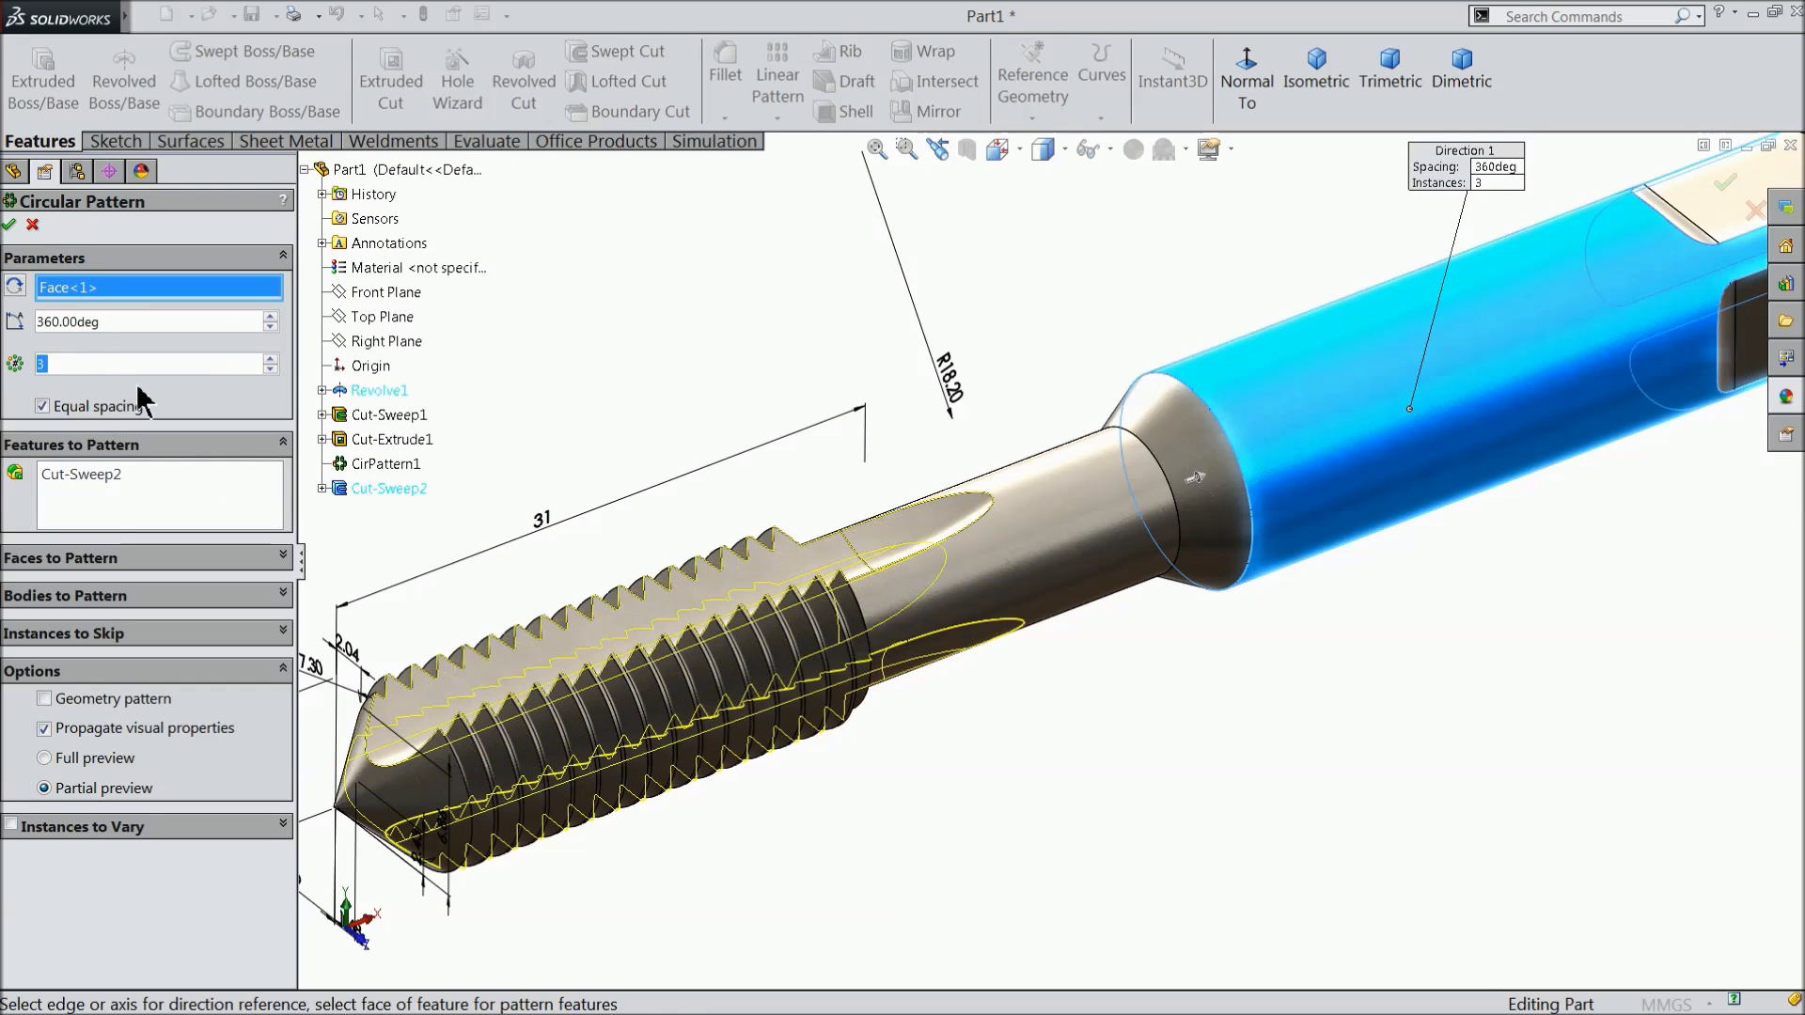
pyautogui.moveTo(569, 483); pyautogui.dragTo(544, 580, button='middle')
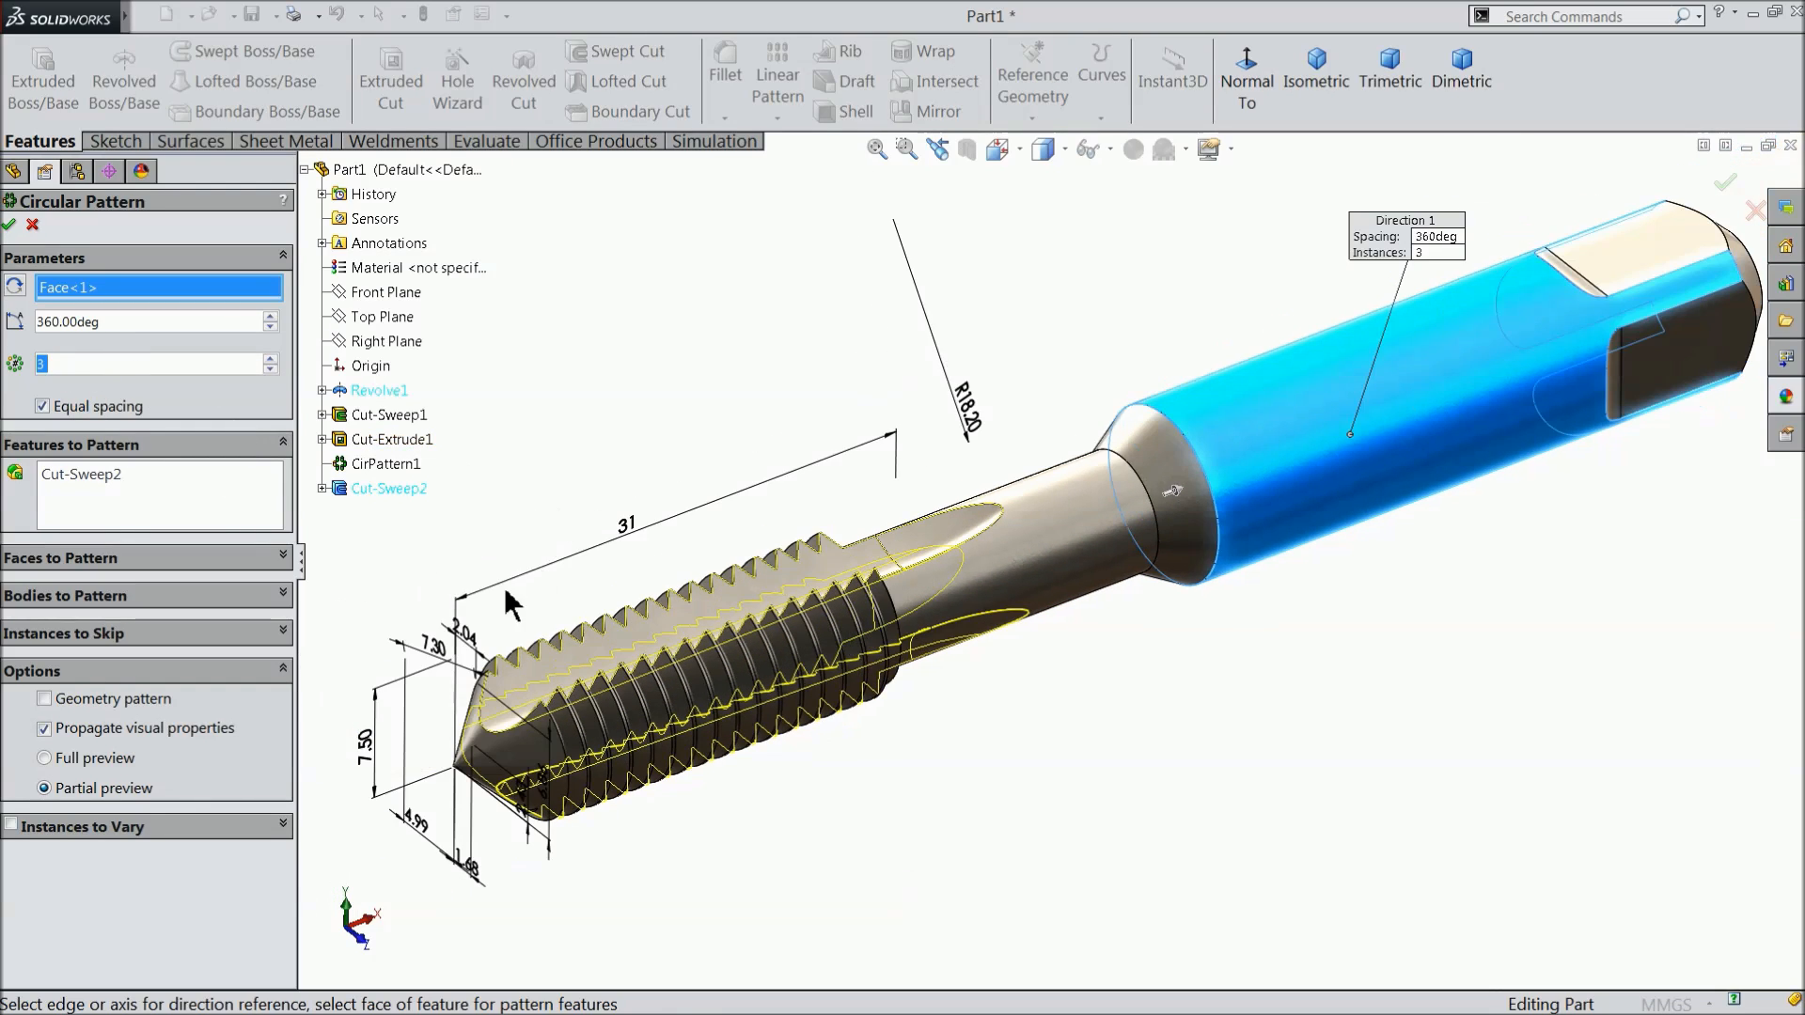
pyautogui.click(9, 225)
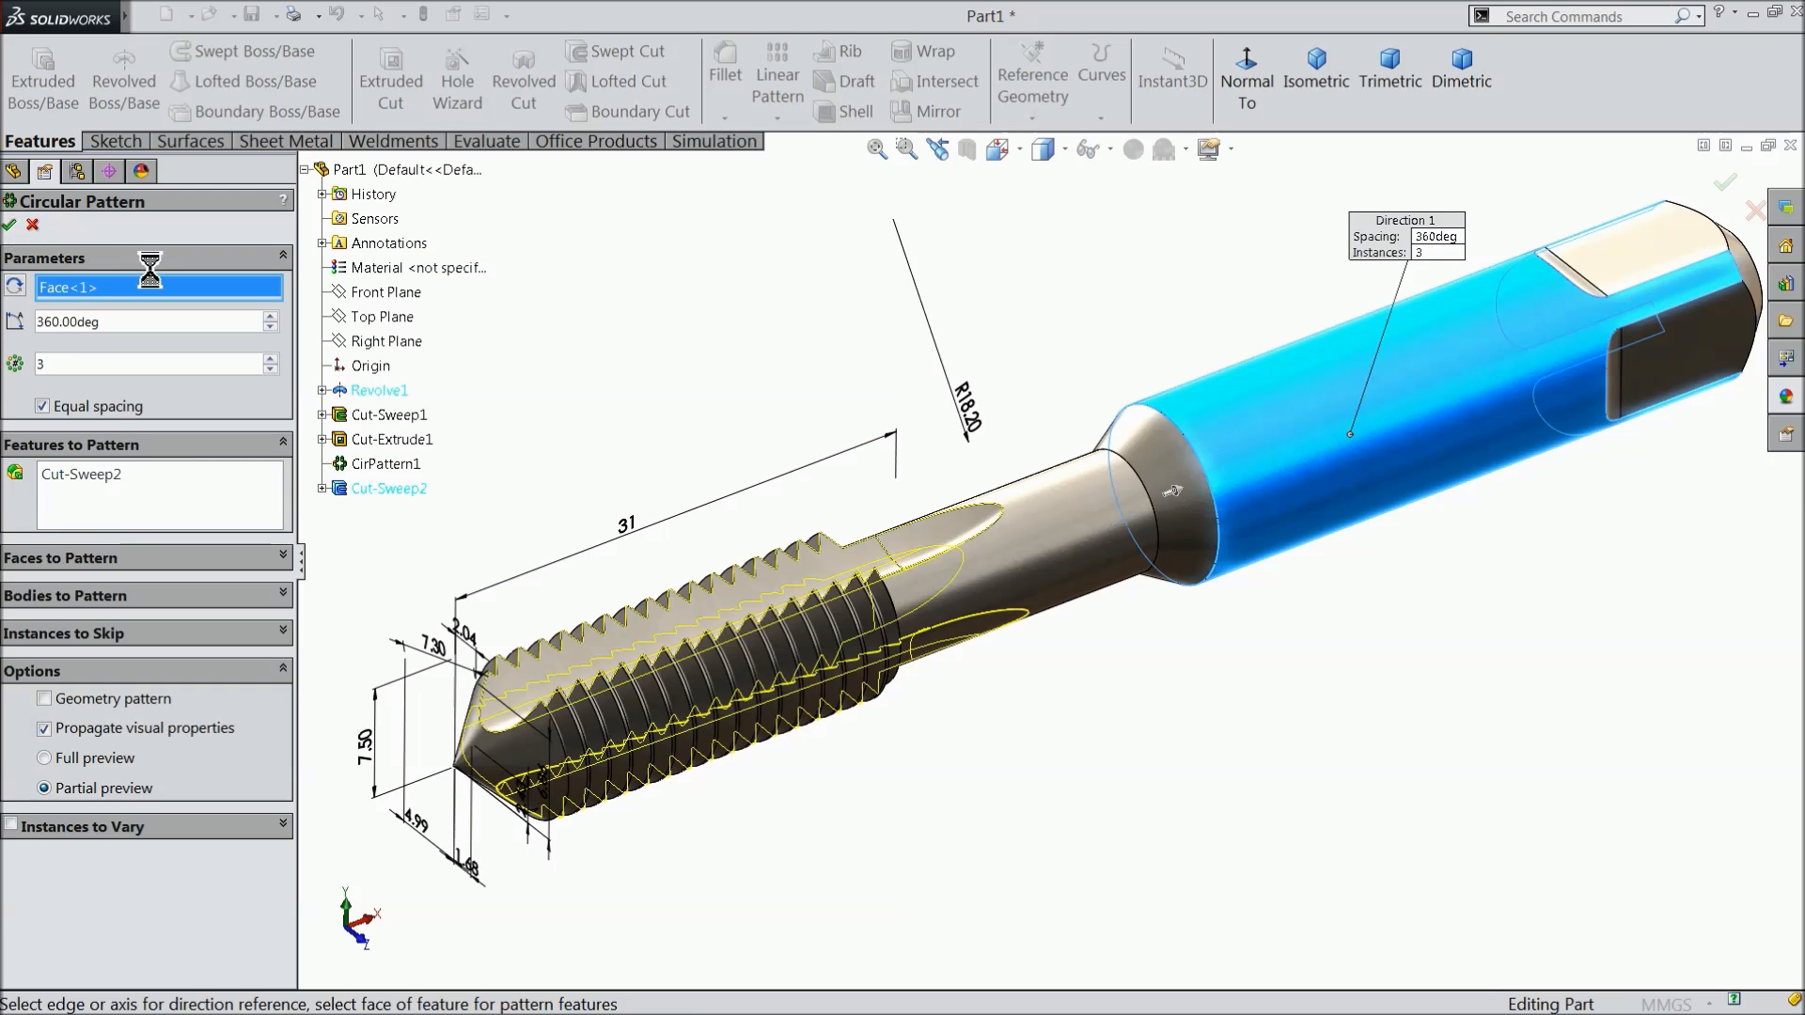
# Inspect the patterned flutes around the threaded end of the tap.
pyautogui.scroll(2, 686, 397)
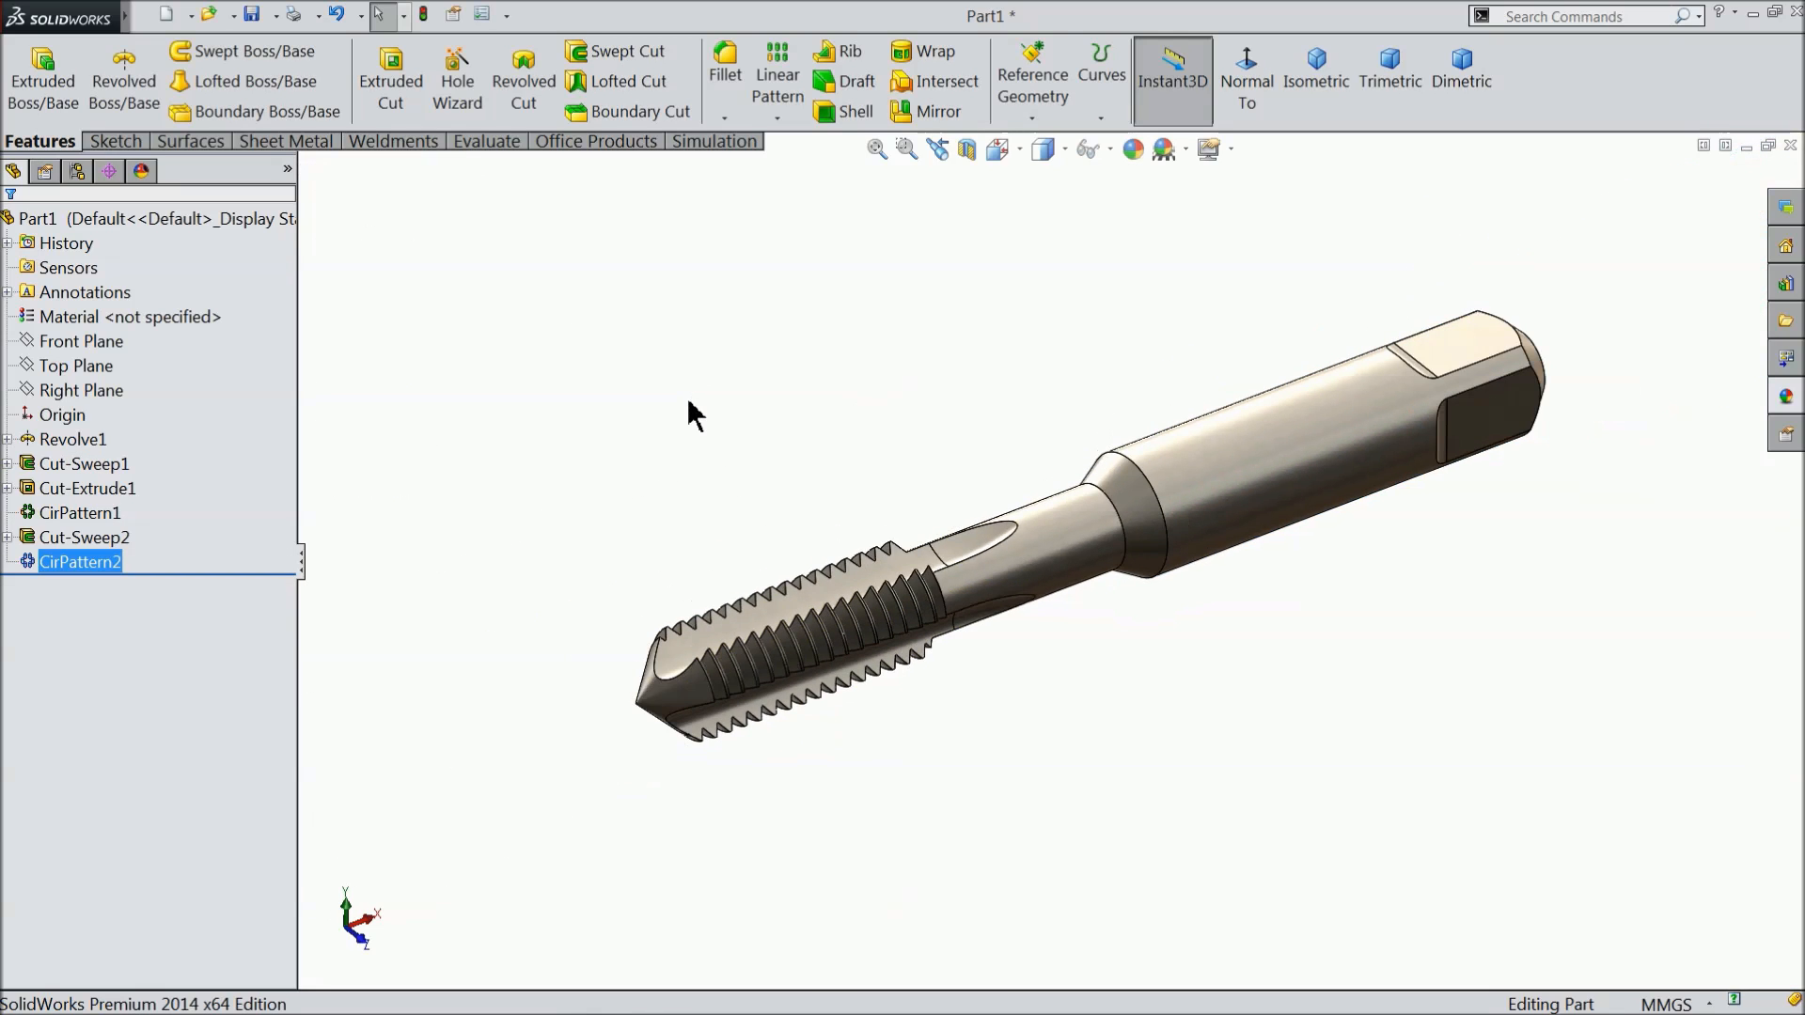
pyautogui.scroll(-4, 789, 678)
pyautogui.moveTo(872, 700); pyautogui.dragTo(927, 613, button='middle')
pyautogui.scroll(6, 927, 613)
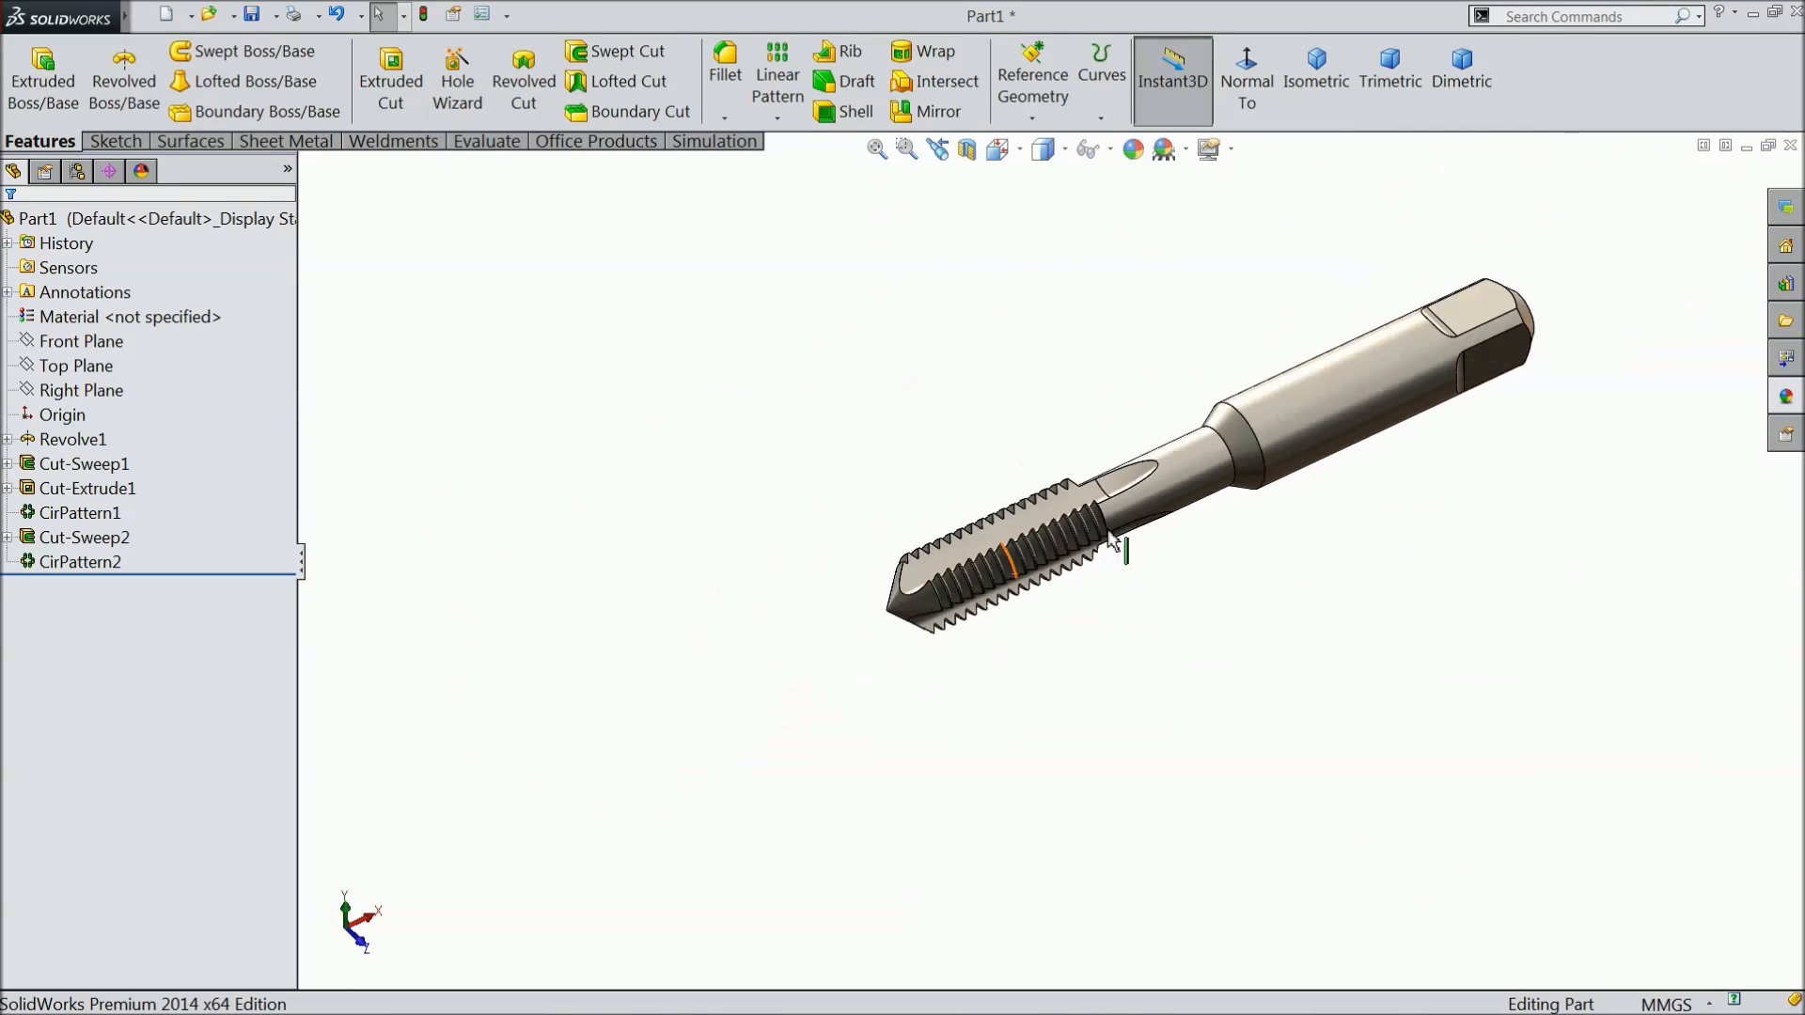
pyautogui.scroll(-3, 1284, 460)
pyautogui.scroll(-3, 1288, 446)
pyautogui.scroll(2, 1160, 516)
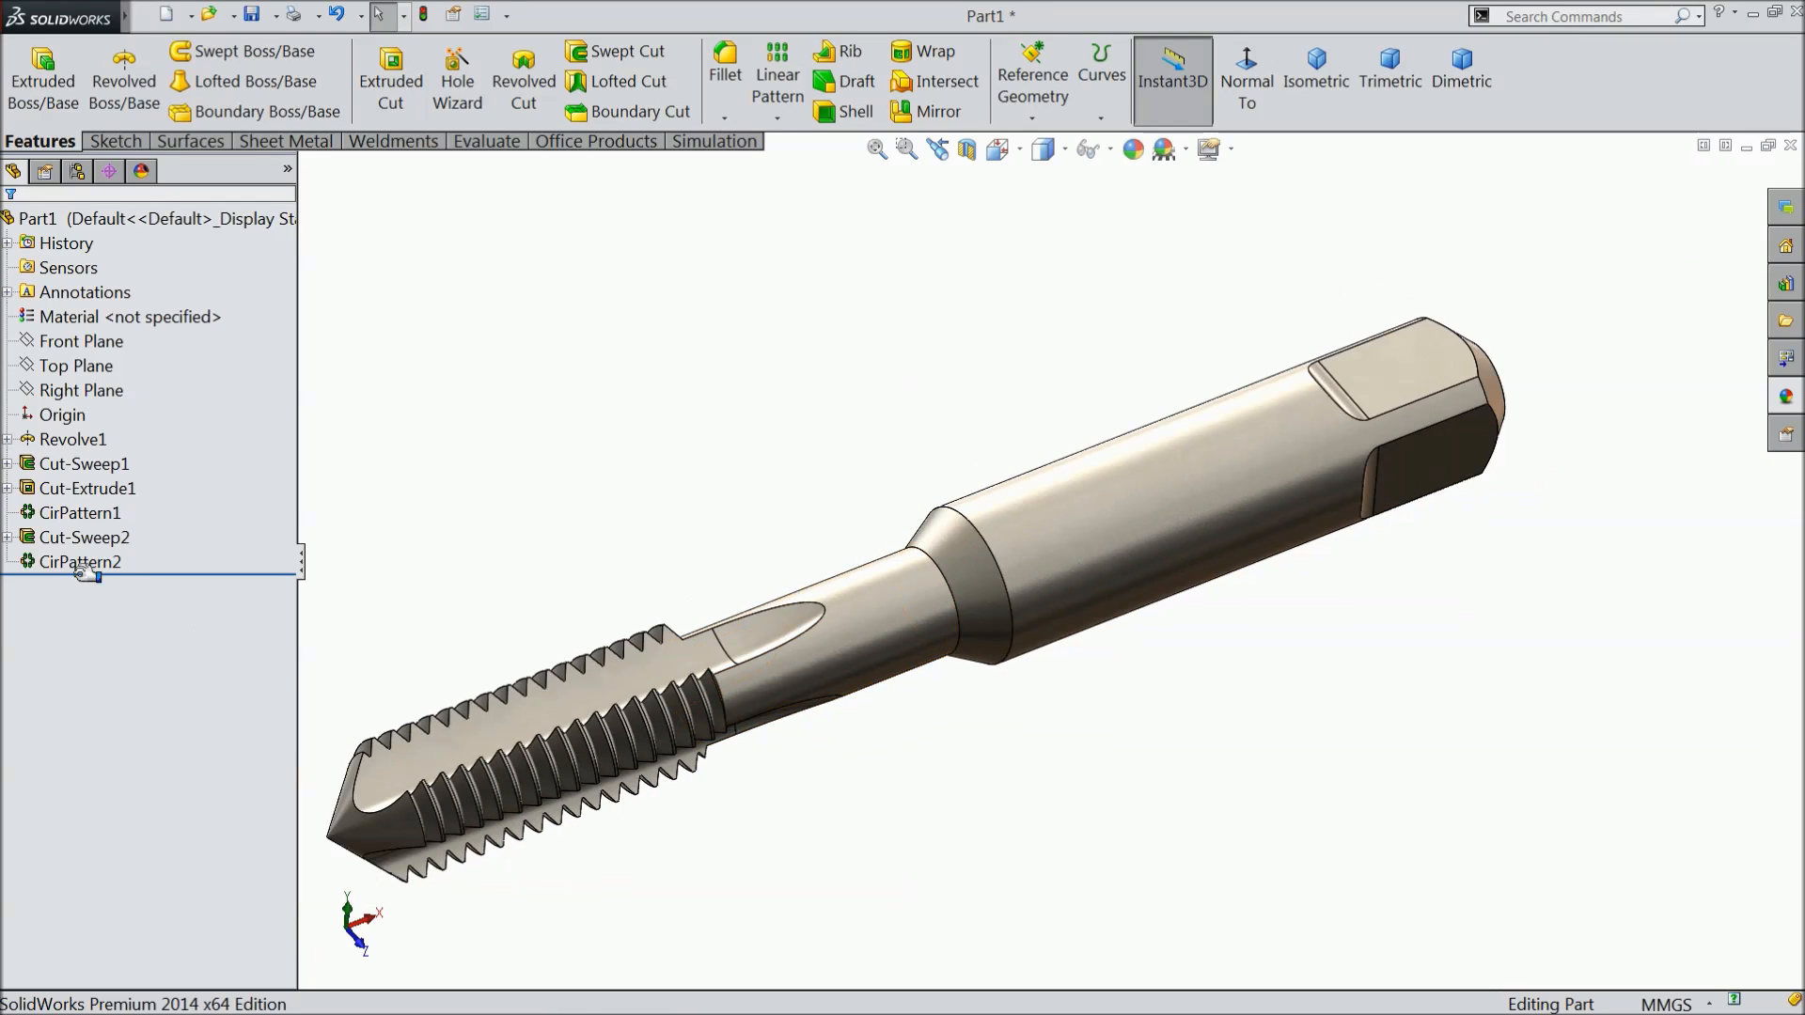
# Apply the chromium plate appearance to the swept flute cut, its circular pattern and the shank's cylindrical face.
pyautogui.click(49, 541)
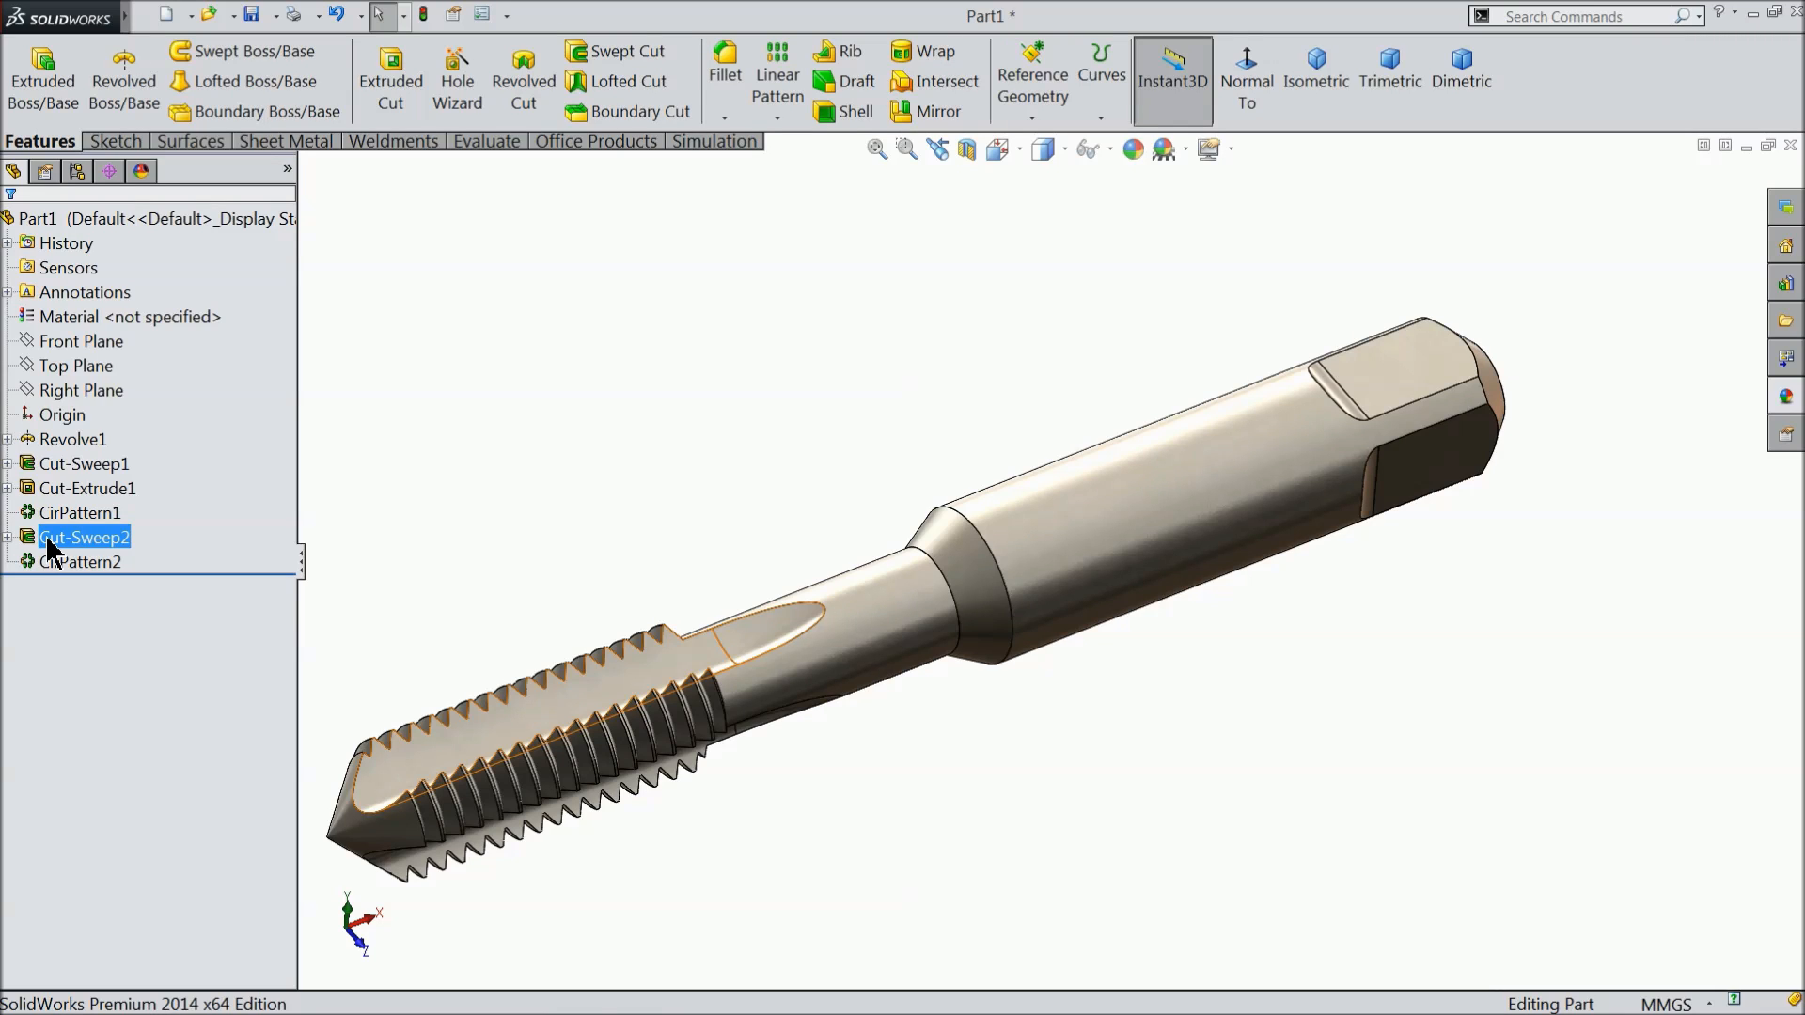
pyautogui.click(49, 543)
pyautogui.keyDown('ctrl'); pyautogui.click(57, 564); pyautogui.keyUp('ctrl')
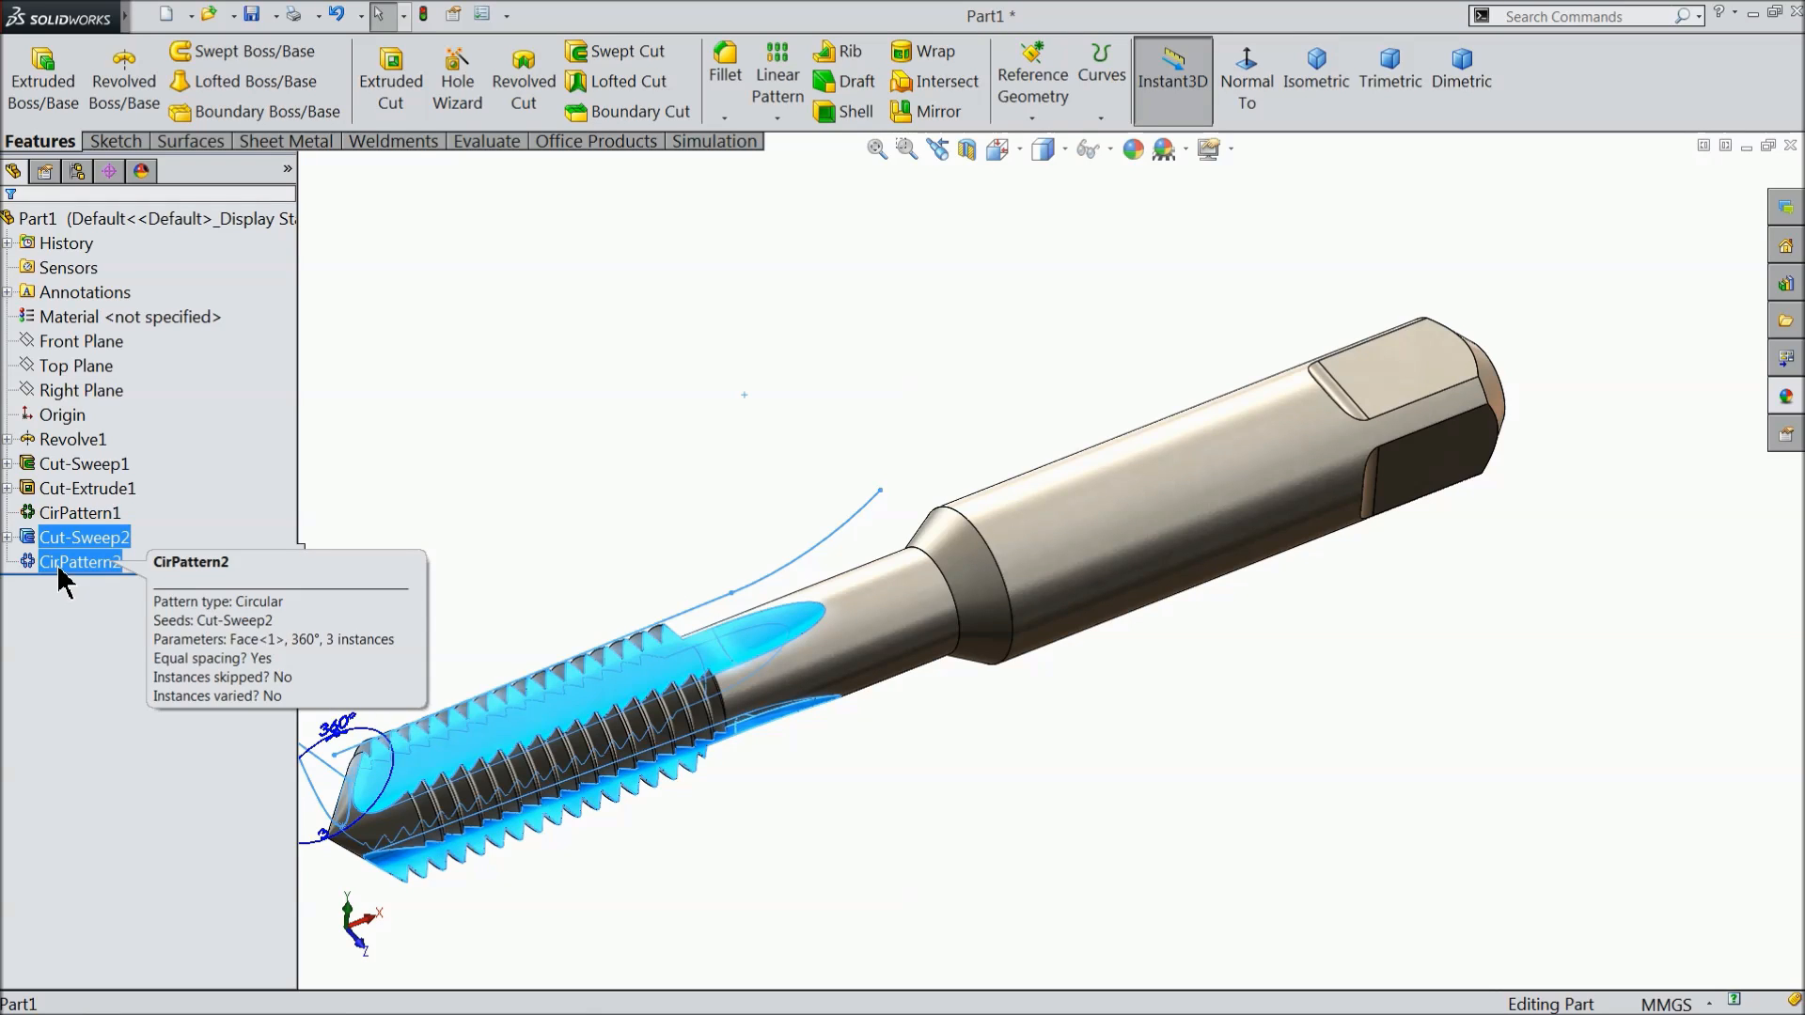
pyautogui.keyDown('ctrl'); pyautogui.click(1190, 474); pyautogui.keyUp('ctrl')
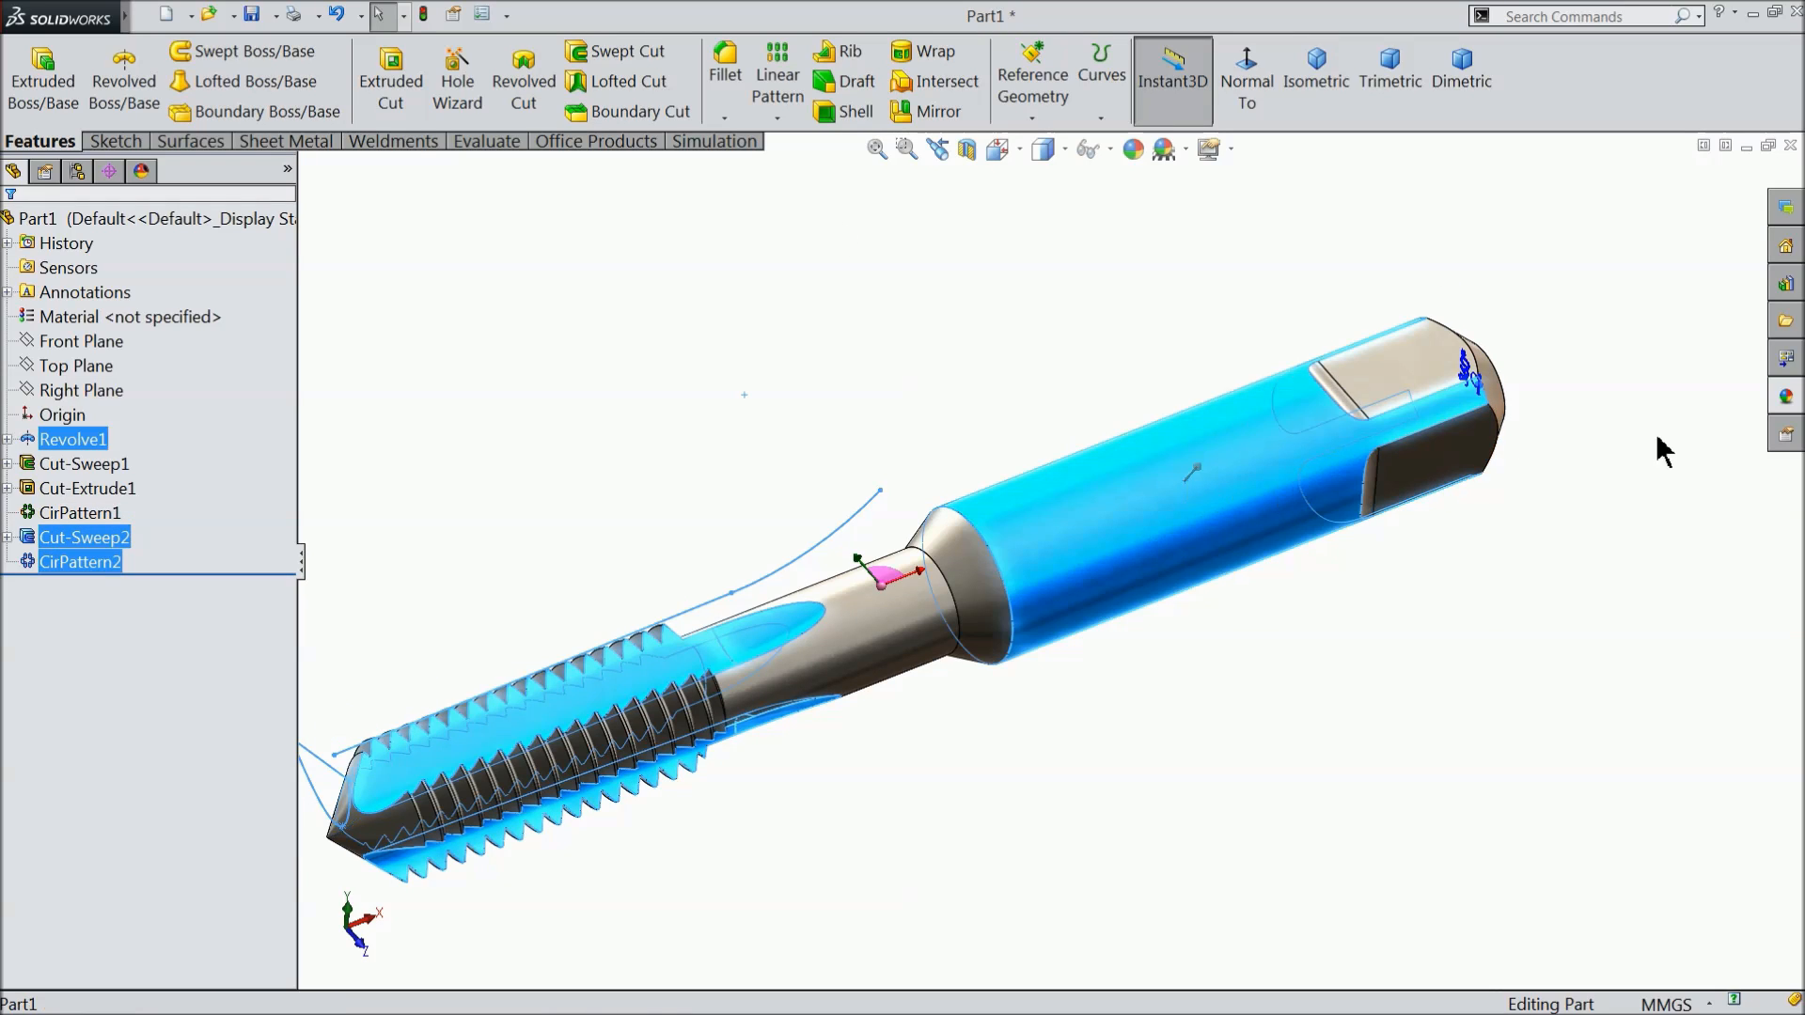
pyautogui.click(1785, 404)
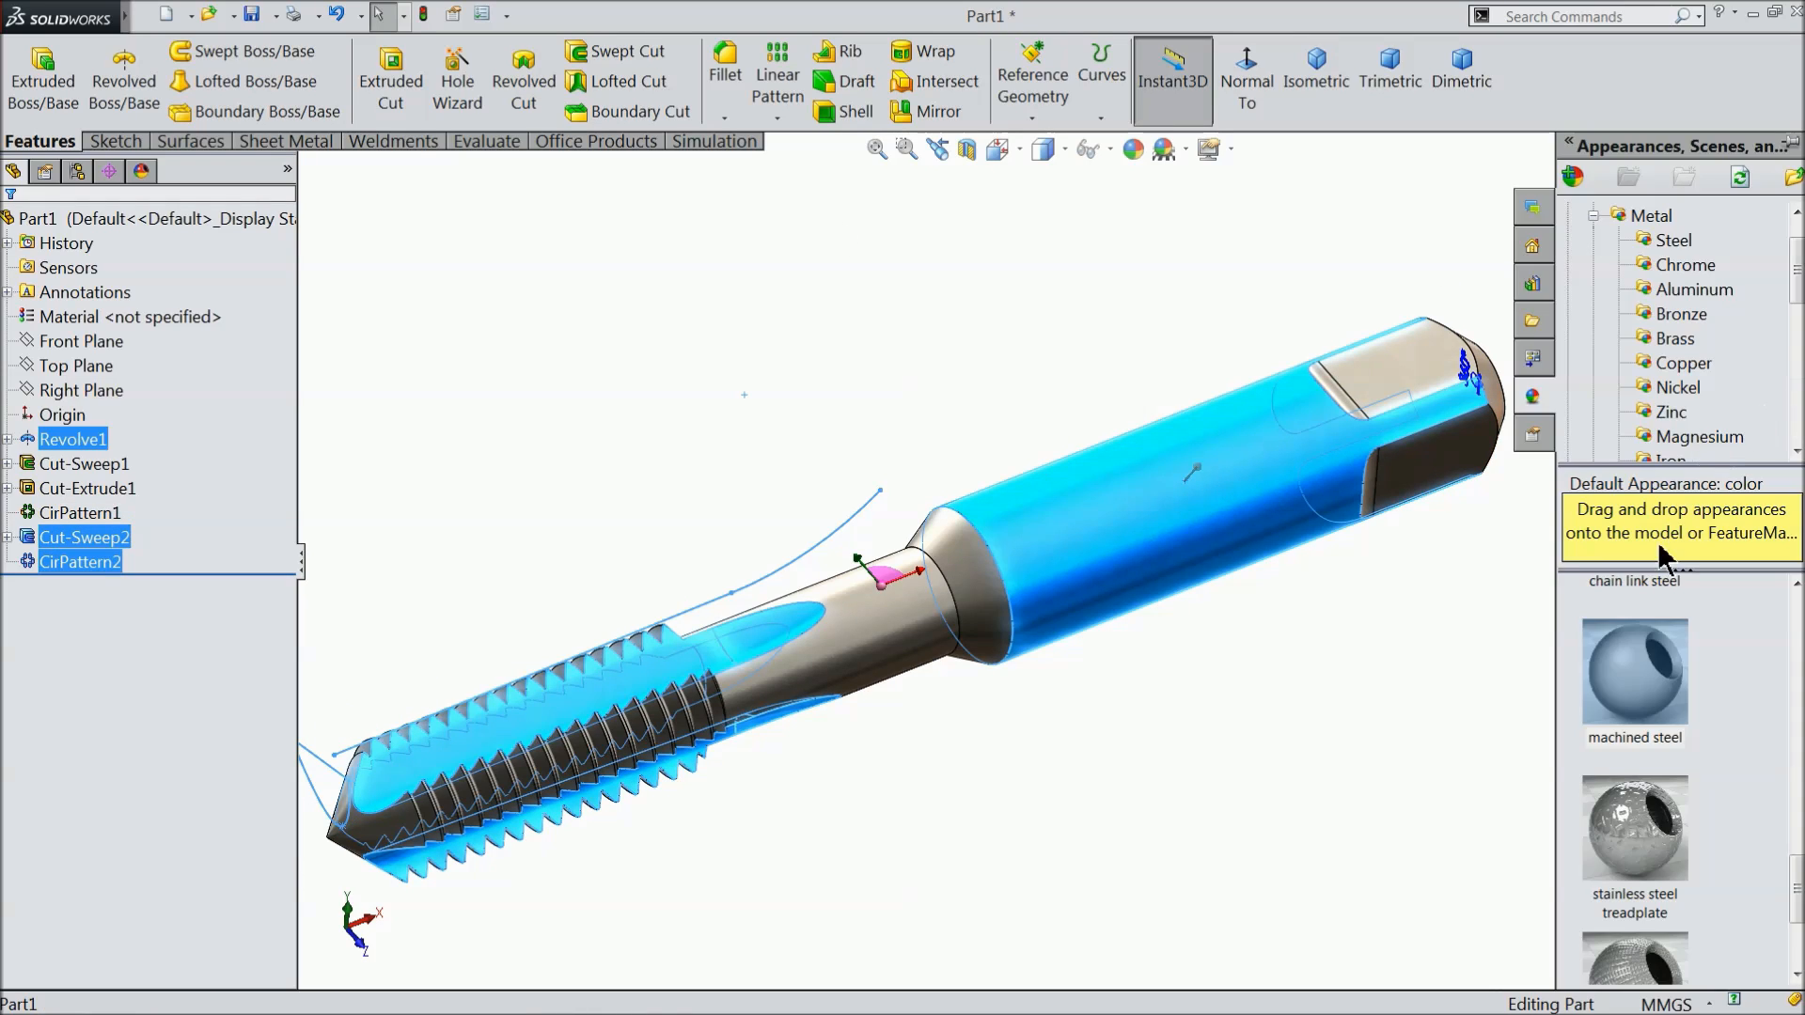
pyautogui.click(1684, 266)
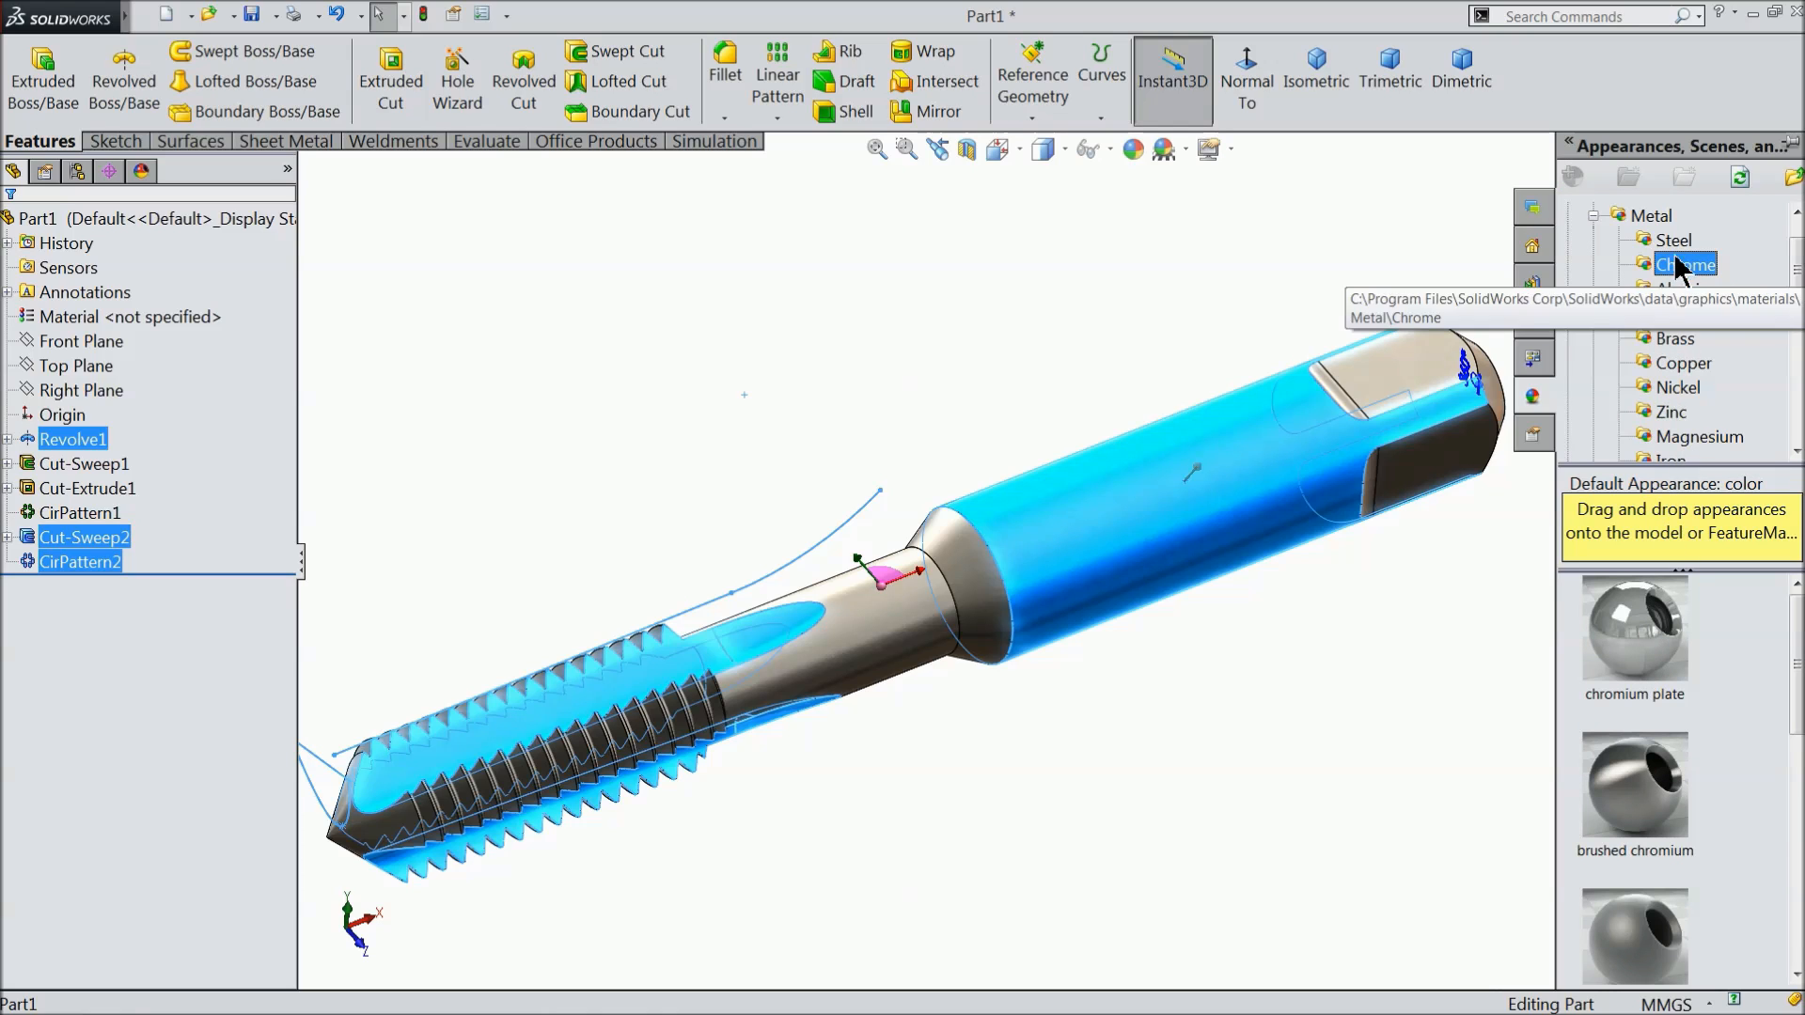
pyautogui.click(1652, 645)
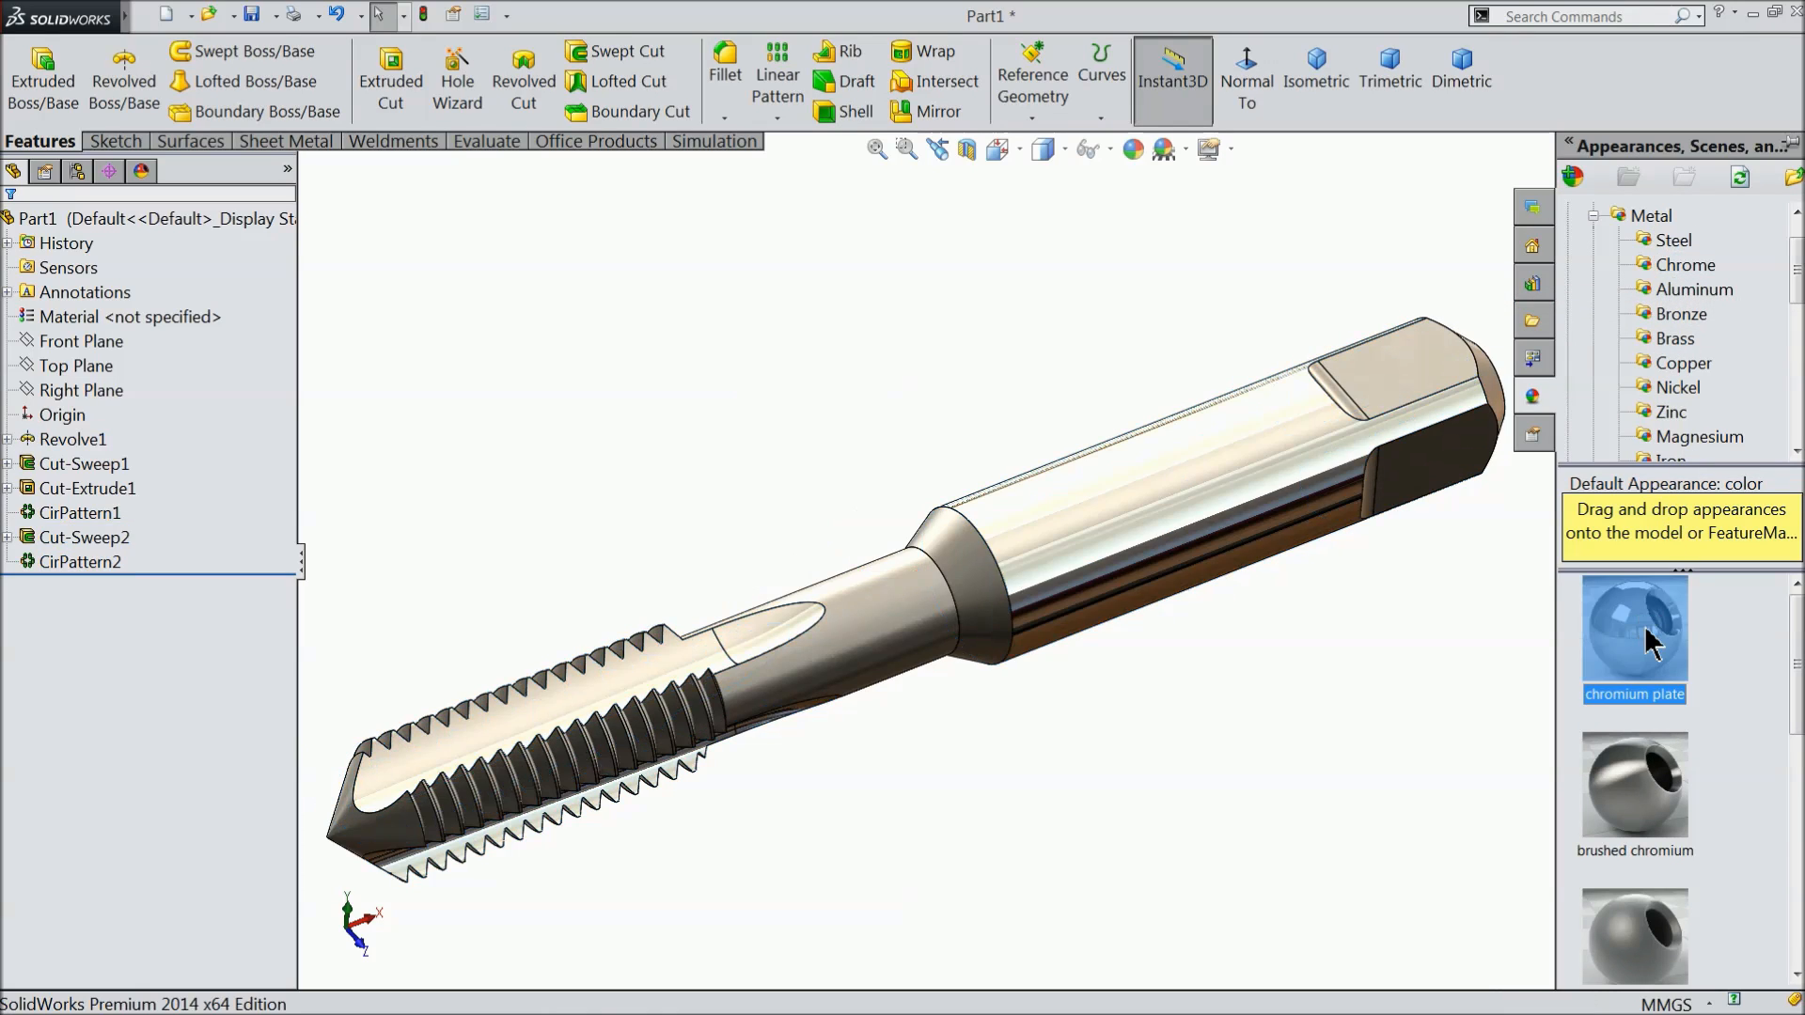
# Apply the polished steel appearance to the swept thread cut.
pyautogui.moveTo(1146, 741); pyautogui.dragTo(1272, 665, button='middle')
pyautogui.scroll(-3, 583, 779)
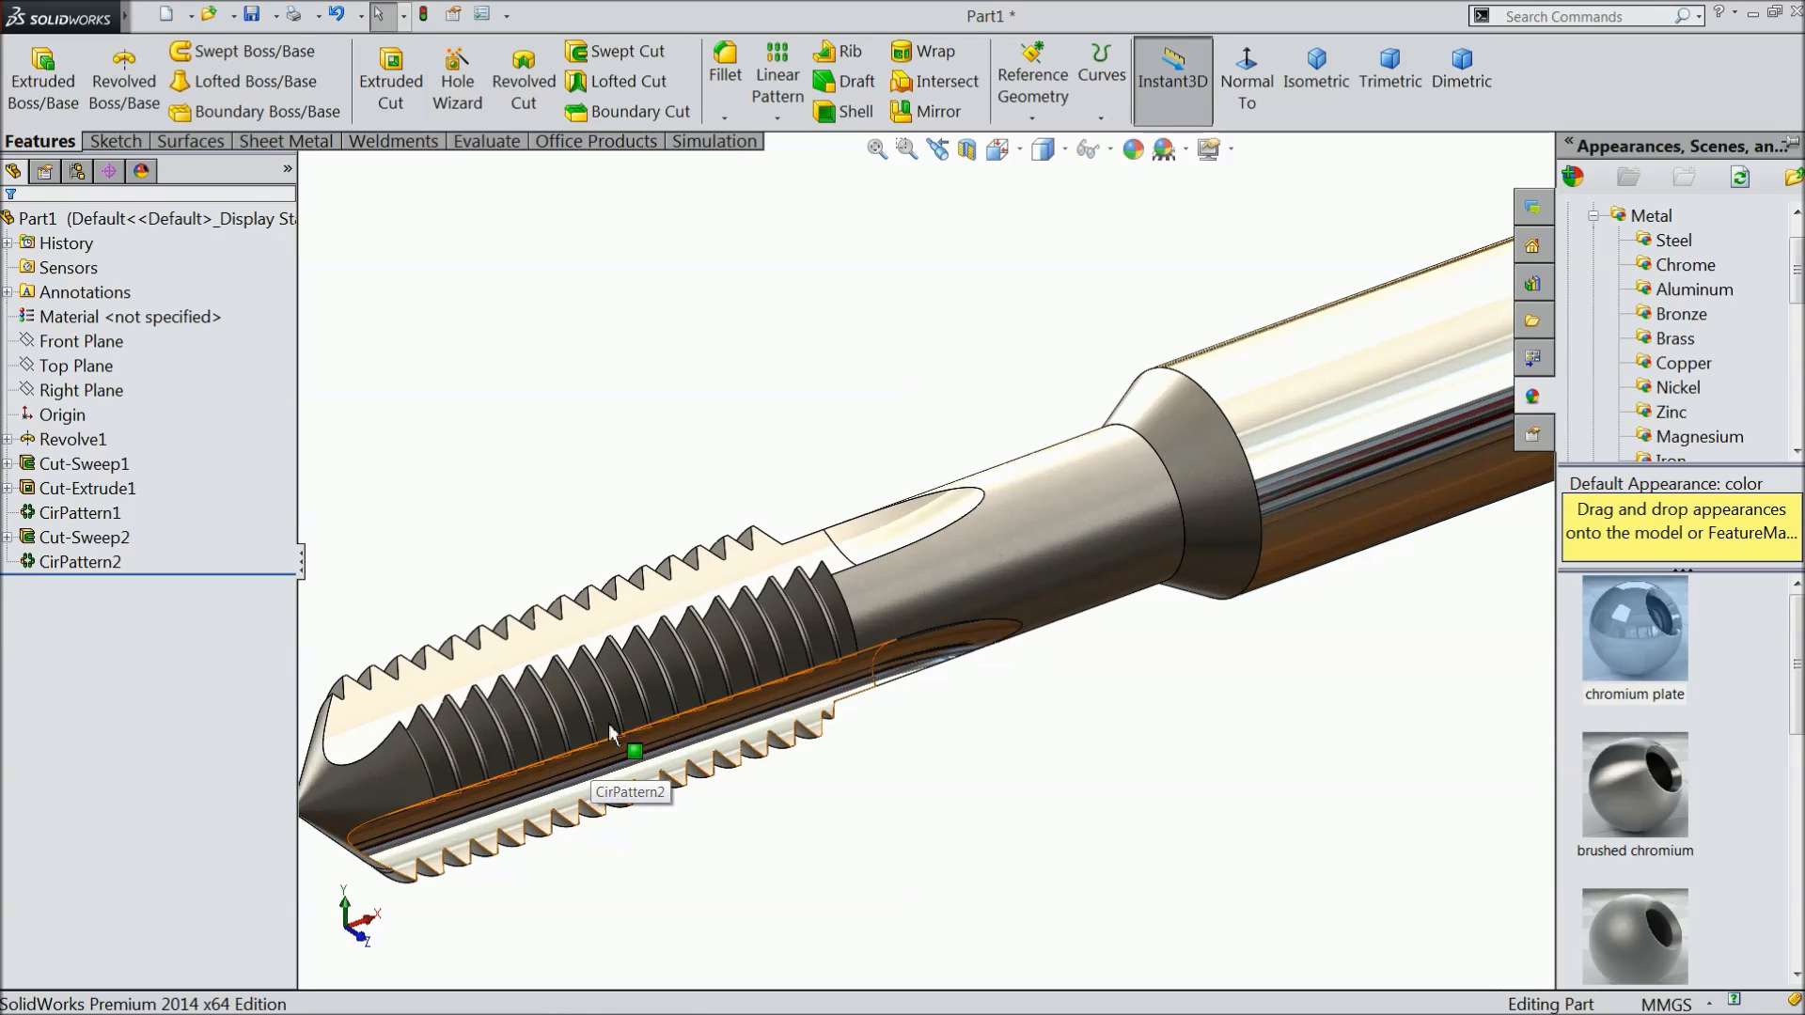
pyautogui.click(52, 465)
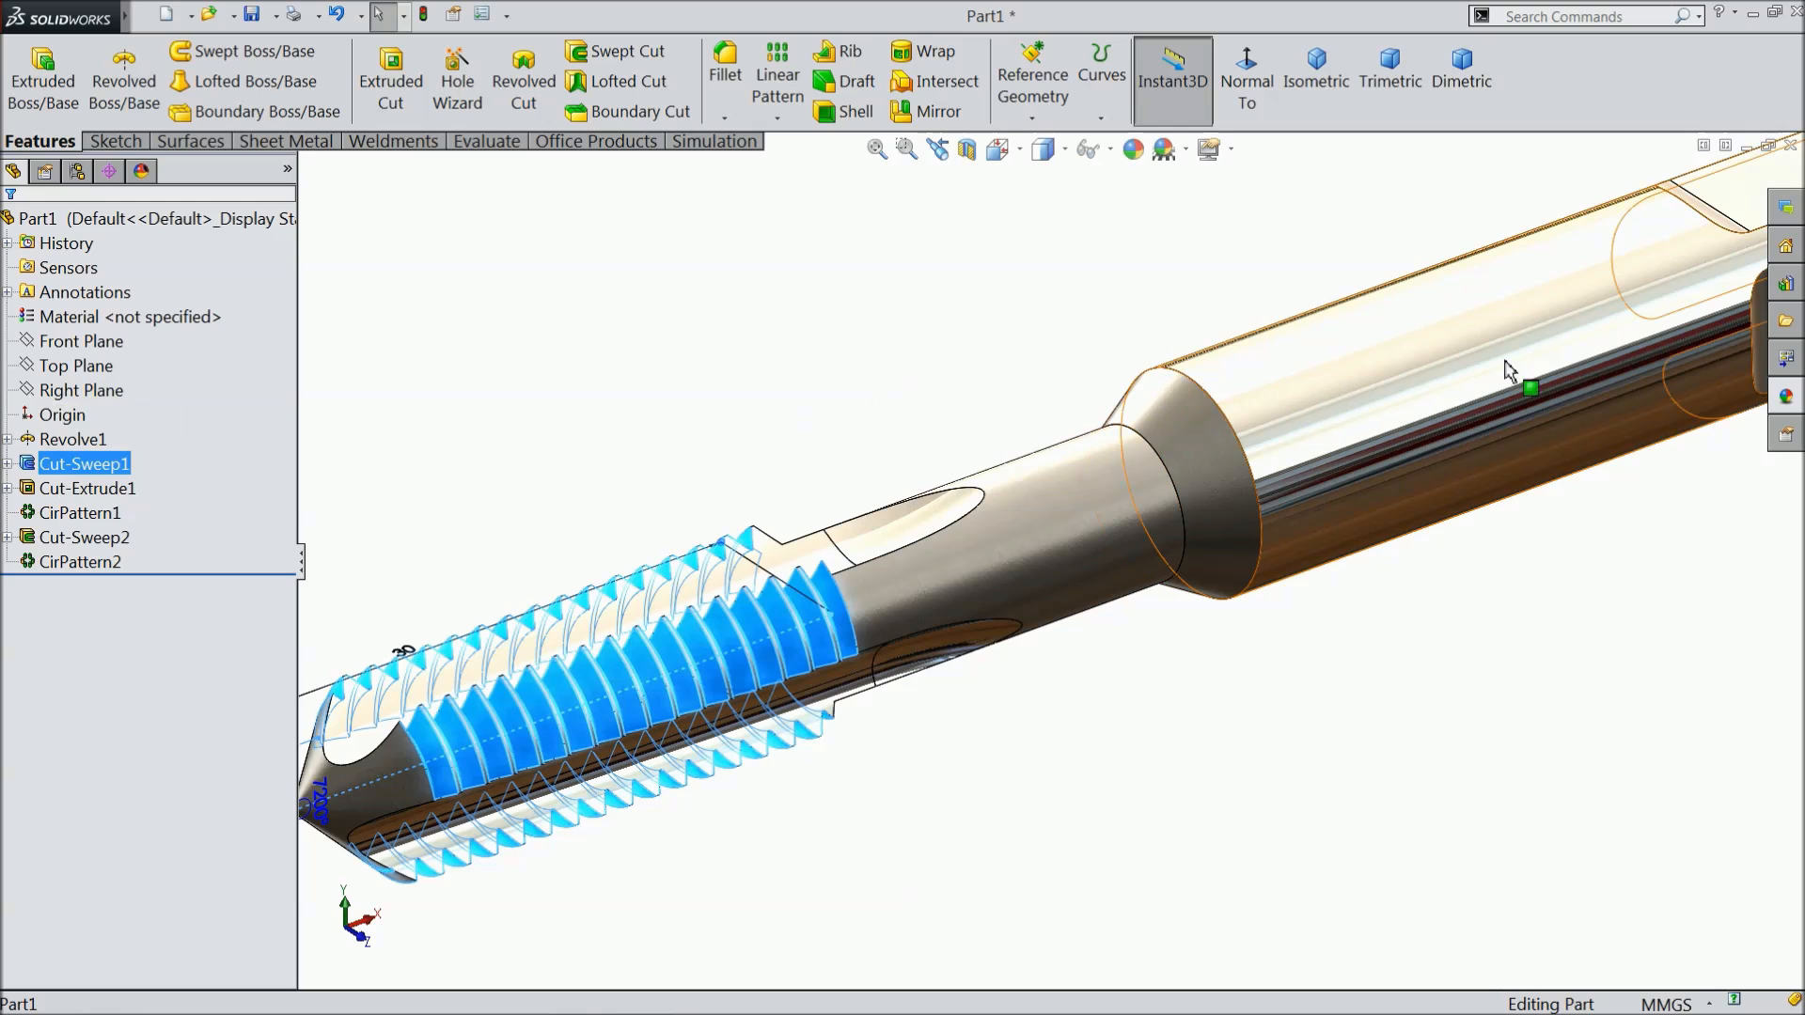
pyautogui.click(1785, 395)
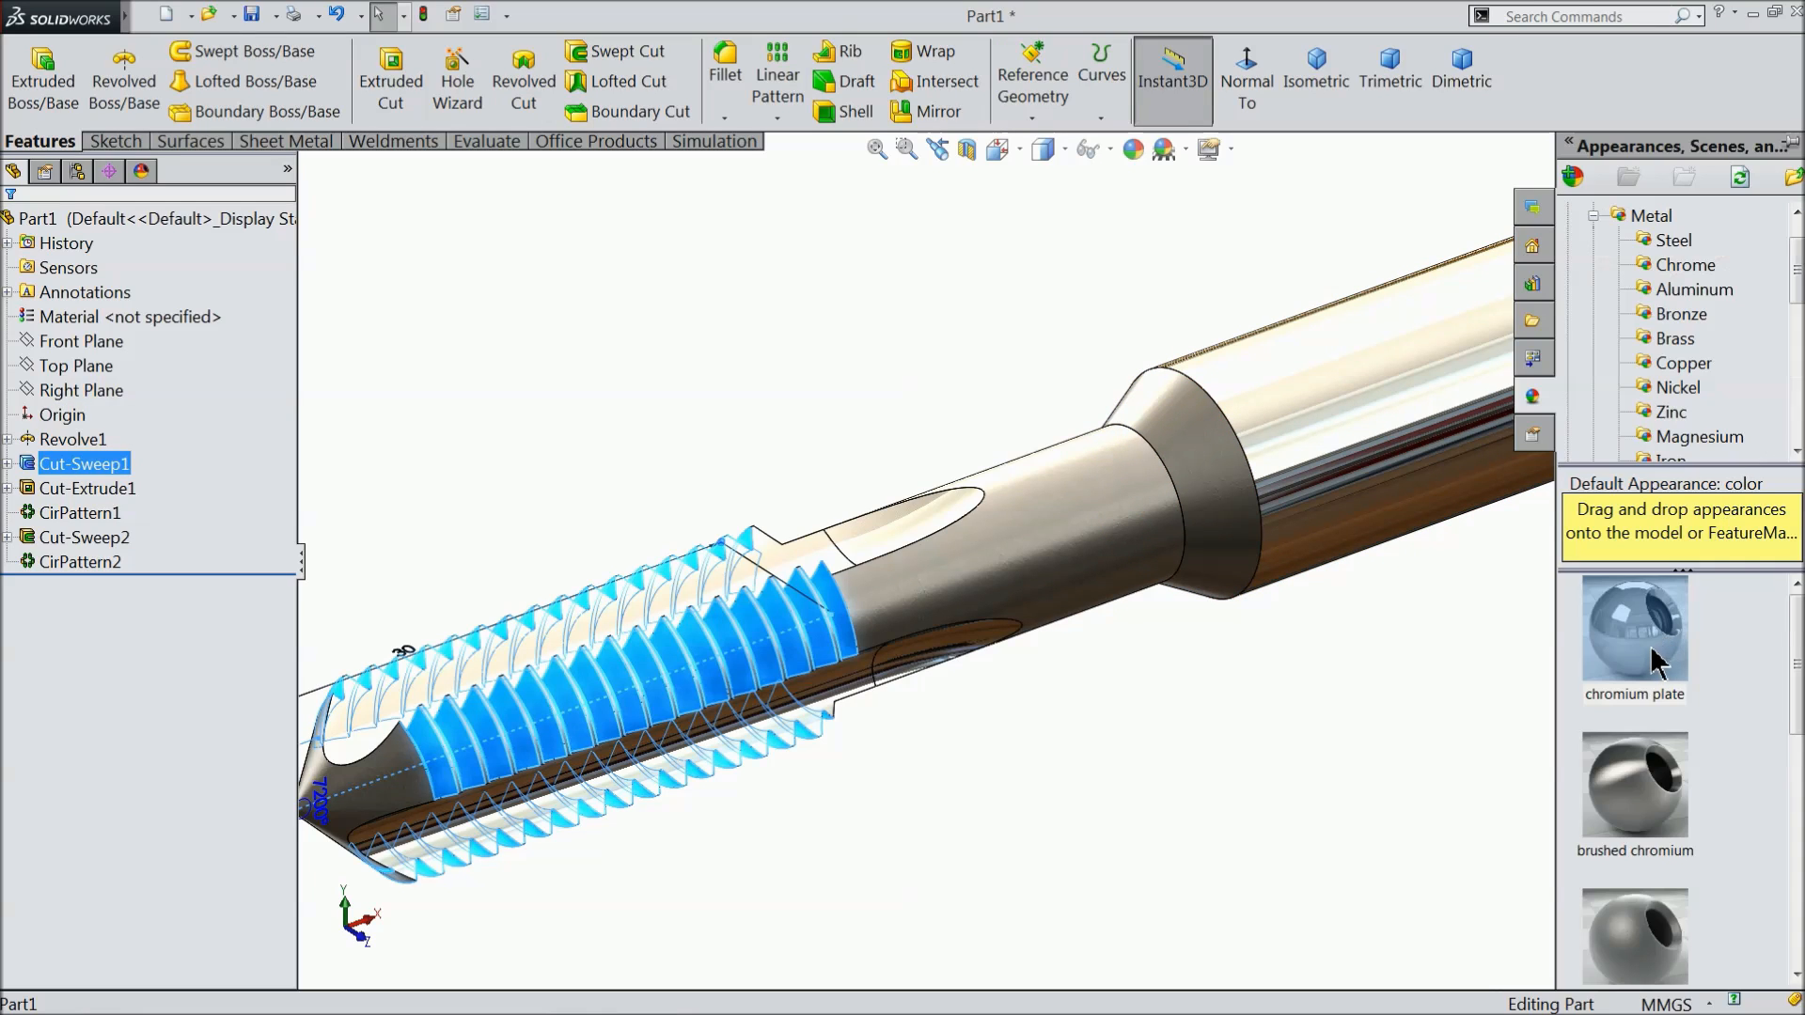
pyautogui.click(1673, 241)
pyautogui.click(1634, 664)
# Apply the chromium plate appearance to the swept thread cut.
pyautogui.moveTo(1551, 685); pyautogui.dragTo(1176, 625, button='middle')
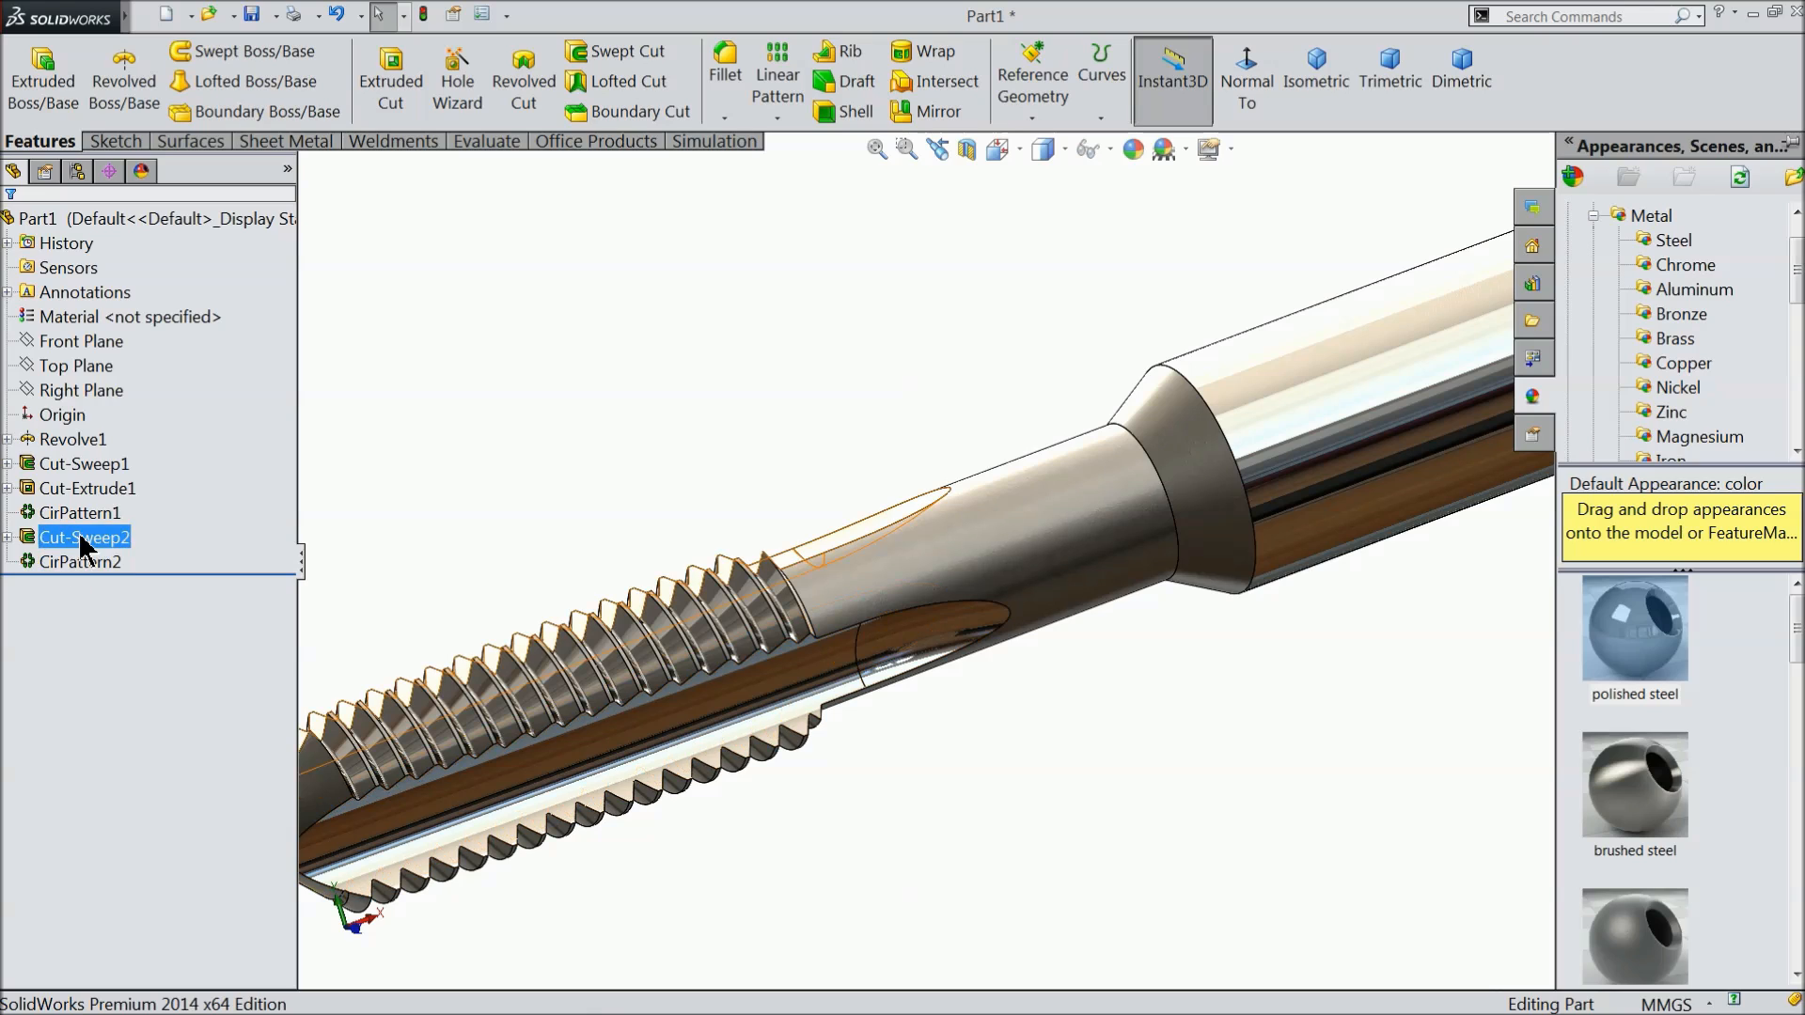
pyautogui.click(83, 465)
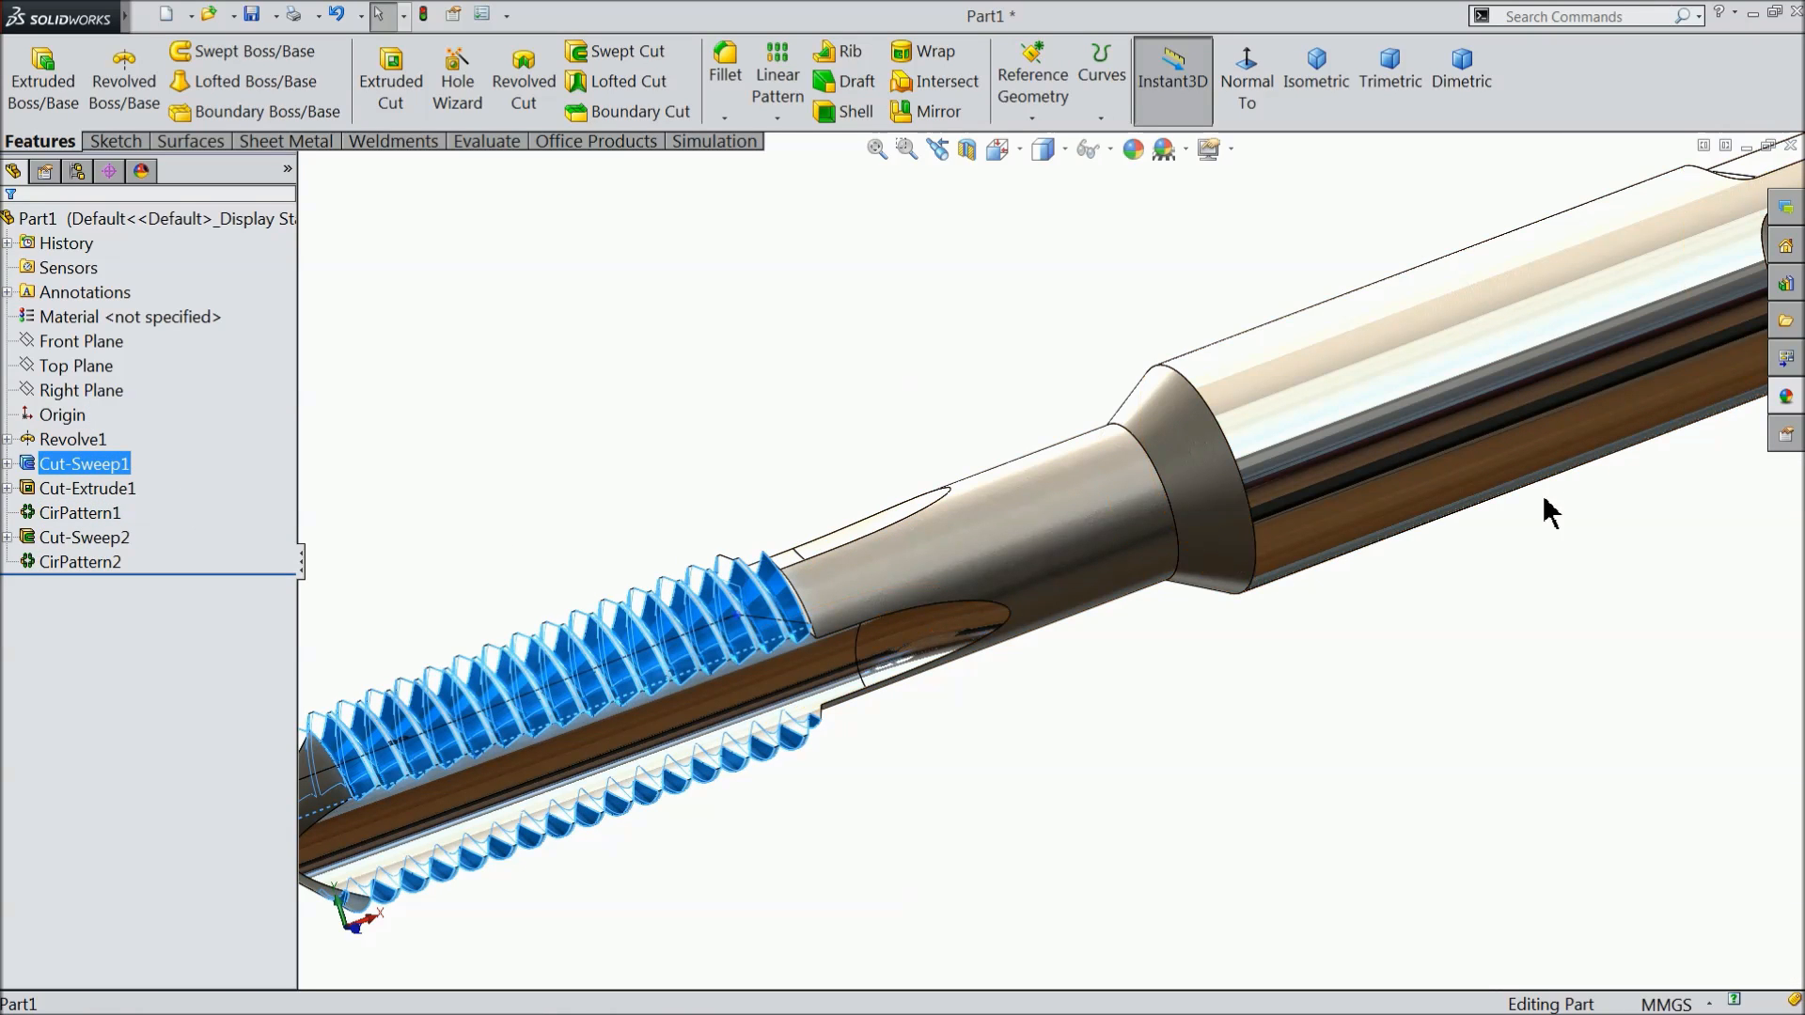
pyautogui.click(1781, 399)
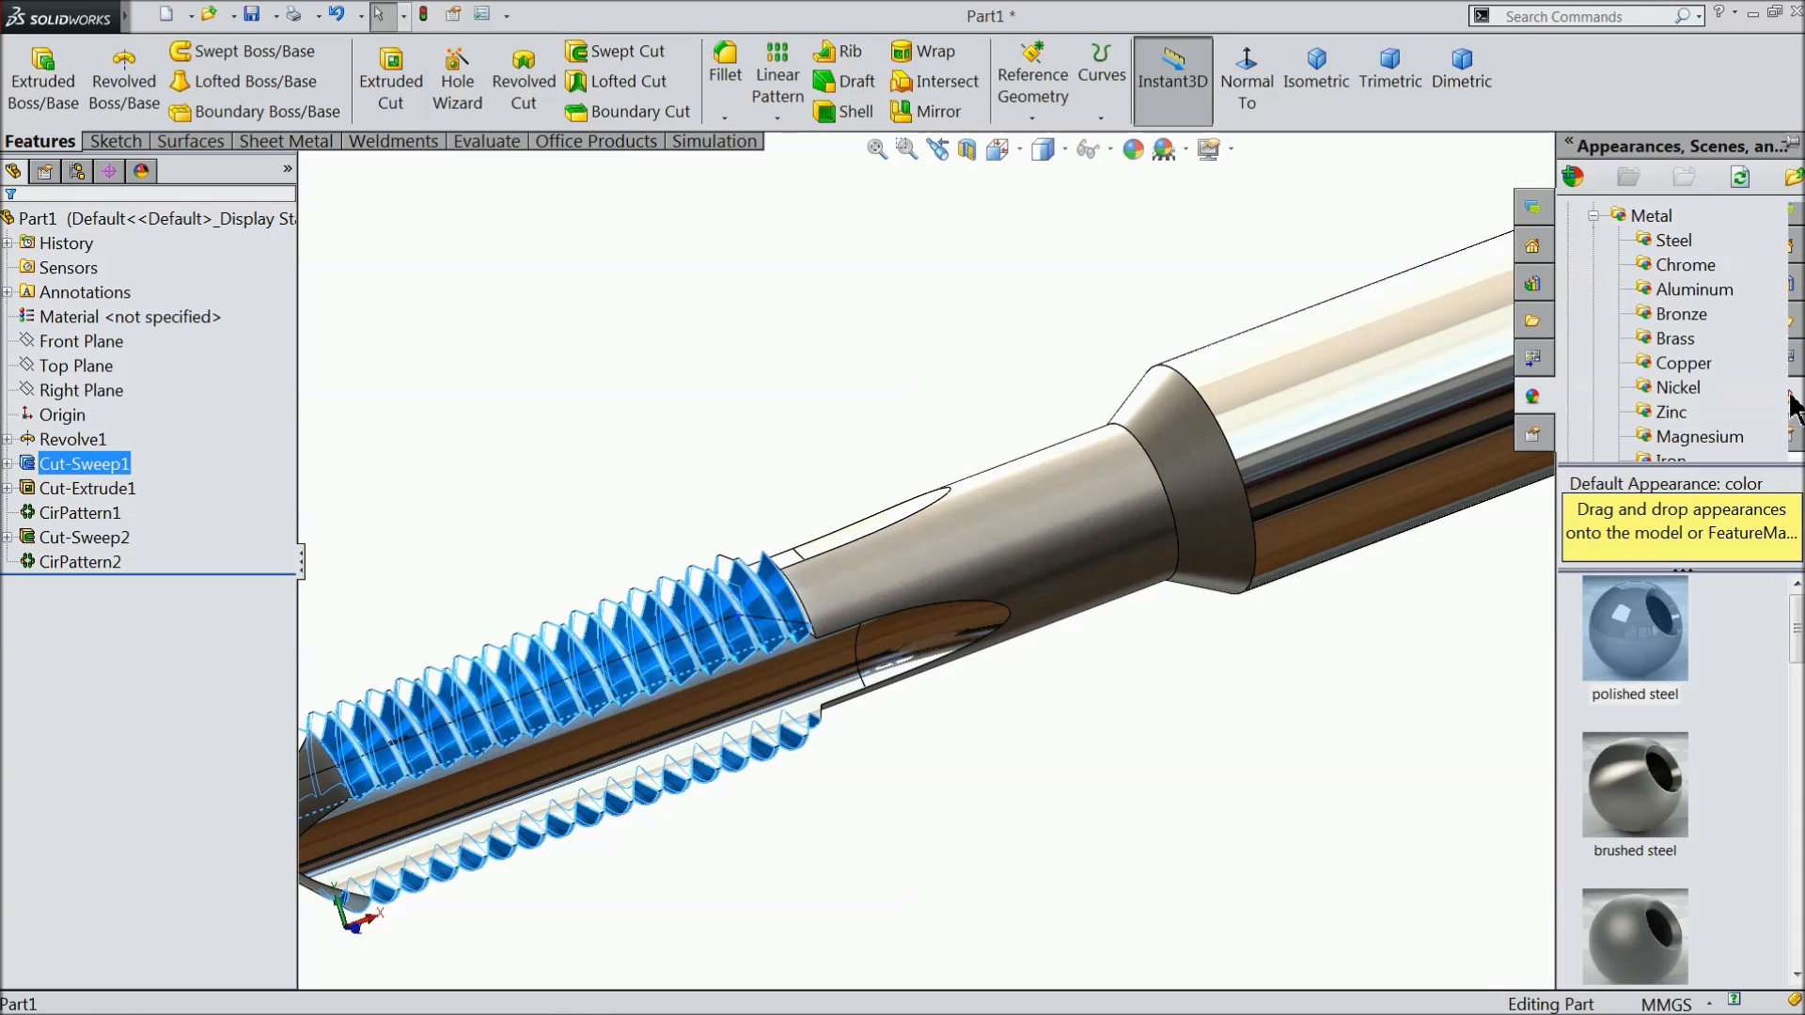
pyautogui.click(1684, 265)
pyautogui.click(1635, 628)
# Examine the finish of the threads and flutes at the tap's cutting end.
pyautogui.scroll(2, 1120, 688)
pyautogui.moveTo(1118, 686); pyautogui.dragTo(1109, 611, button='middle')
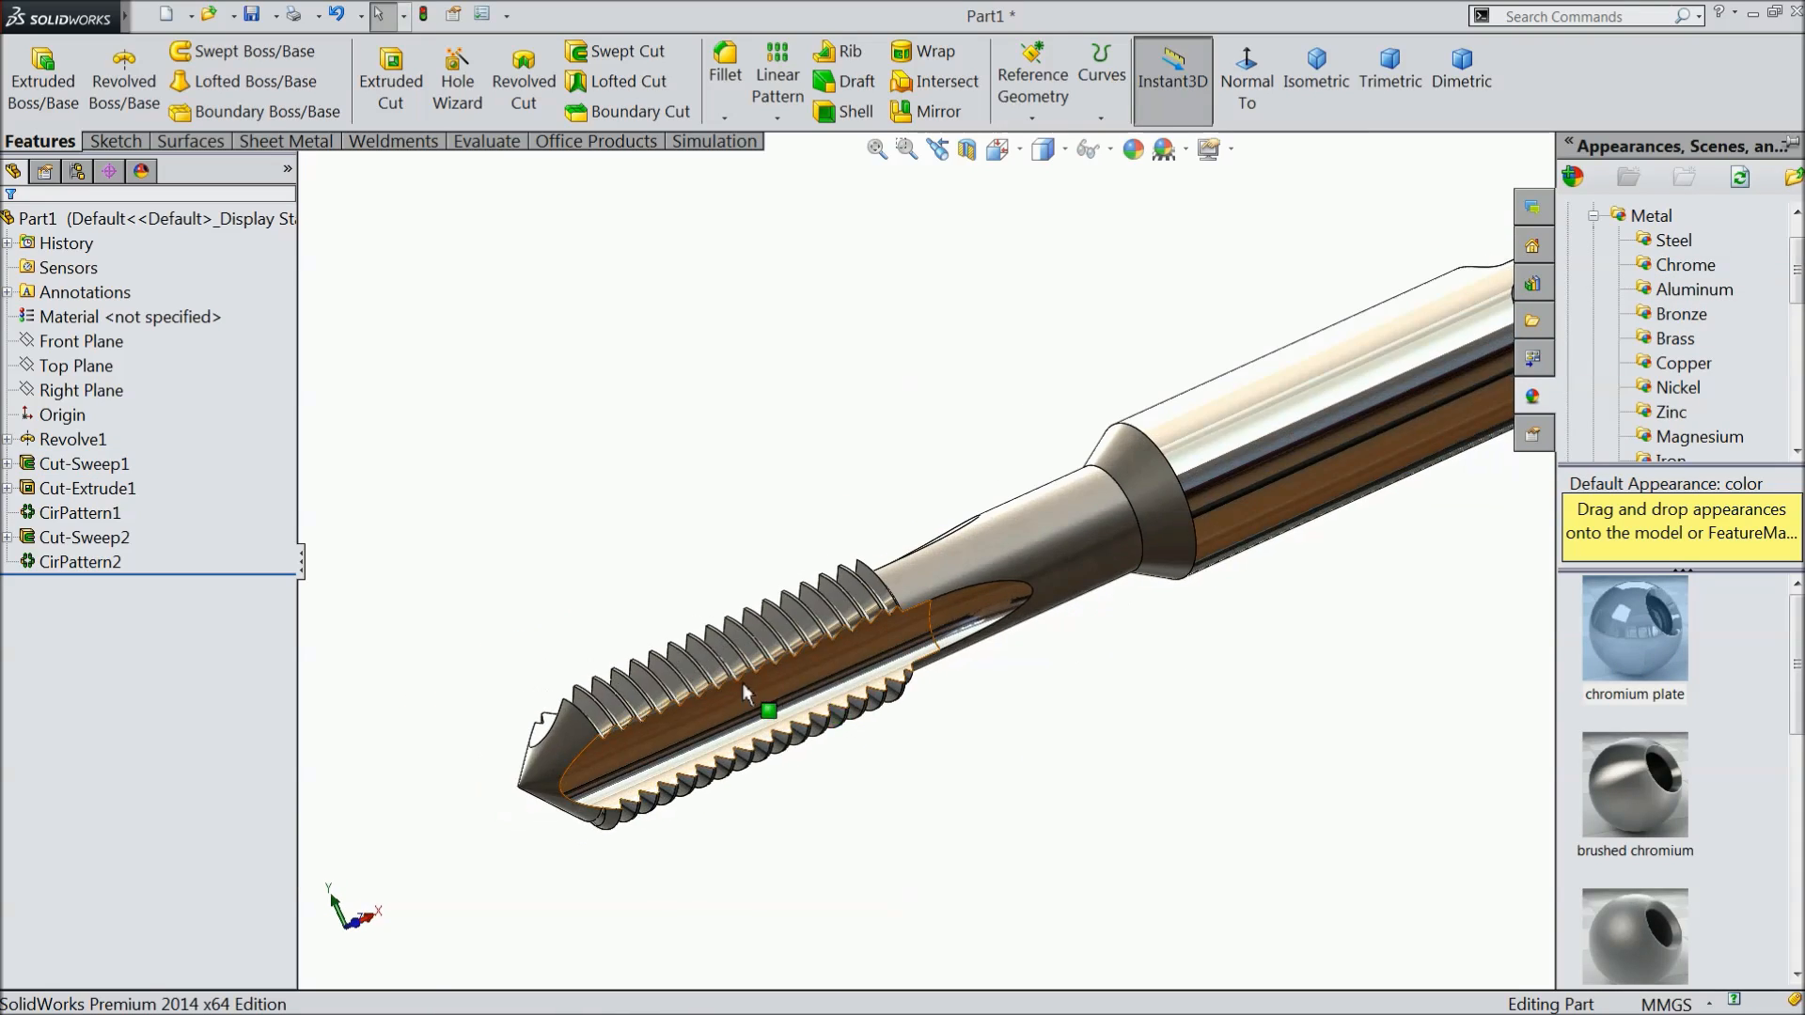
pyautogui.scroll(5, 744, 694)
pyautogui.moveTo(809, 691)
pyautogui.mouseDown(button='middle')
pyautogui.moveTo(736, 674)
pyautogui.moveTo(827, 713)
pyautogui.mouseUp(button='middle')
pyautogui.scroll(-5, 832, 722)
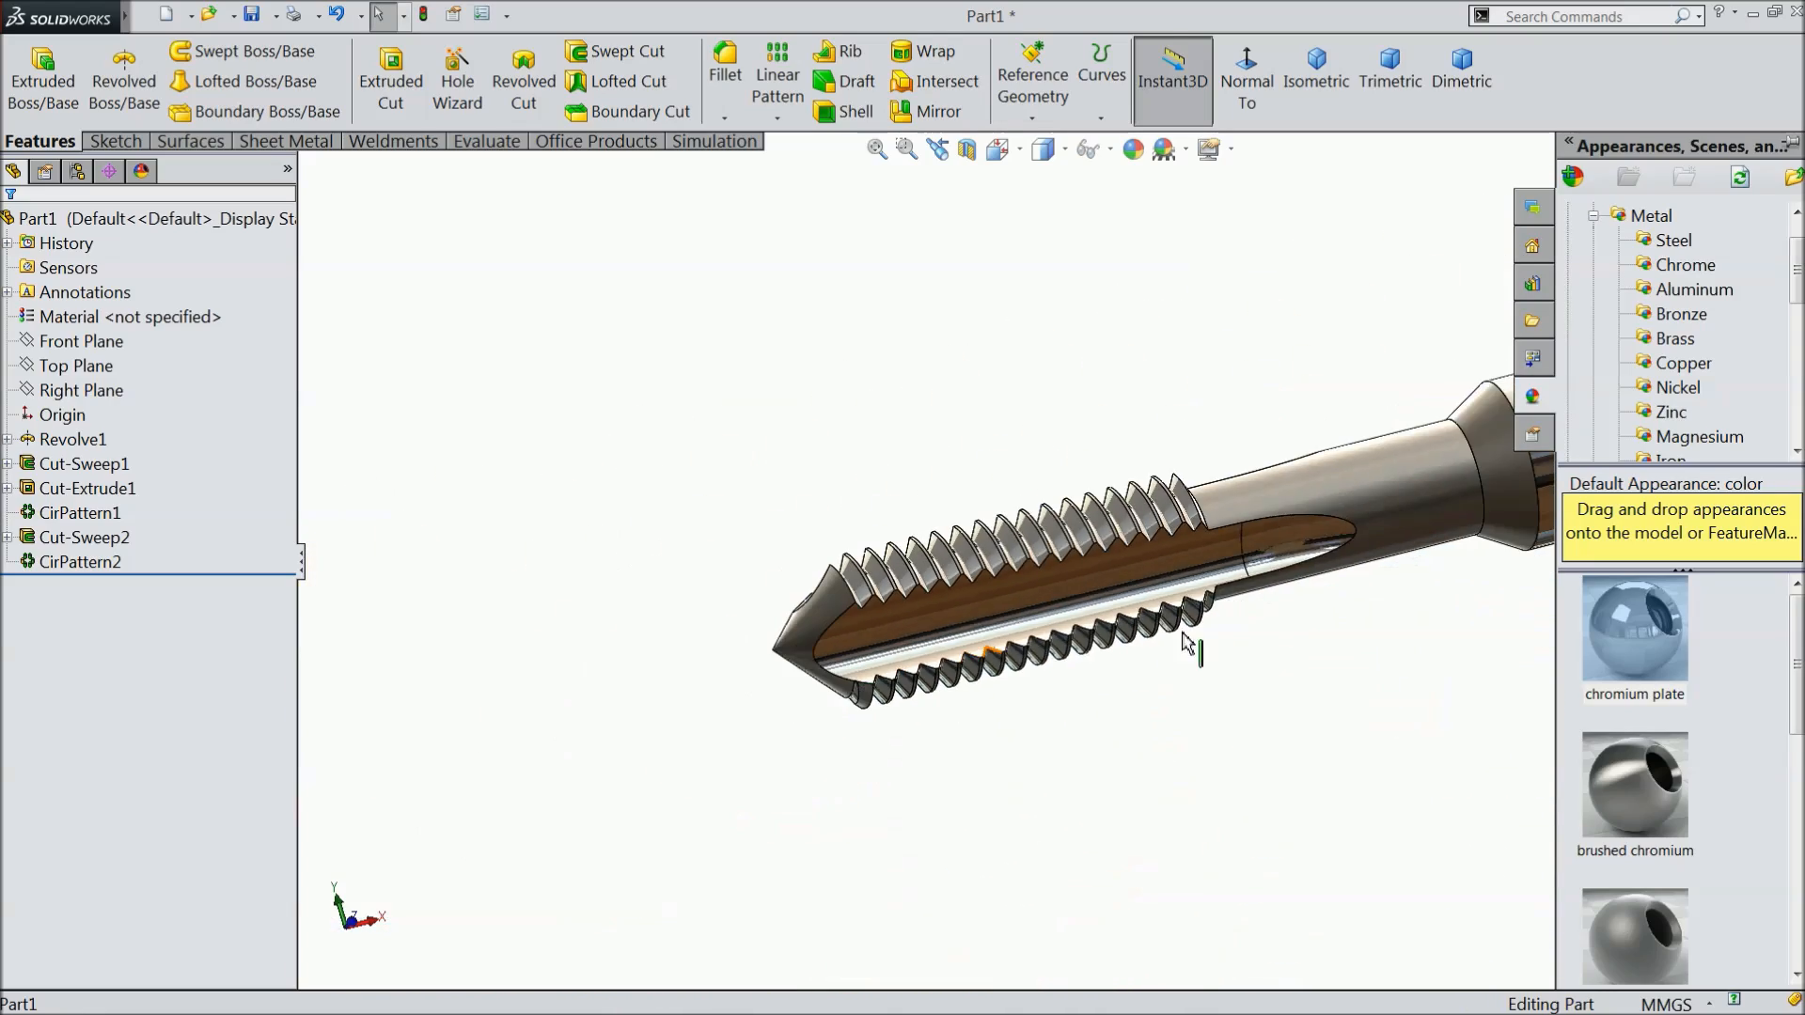
pyautogui.scroll(3, 1185, 625)
pyautogui.click(57, 465)
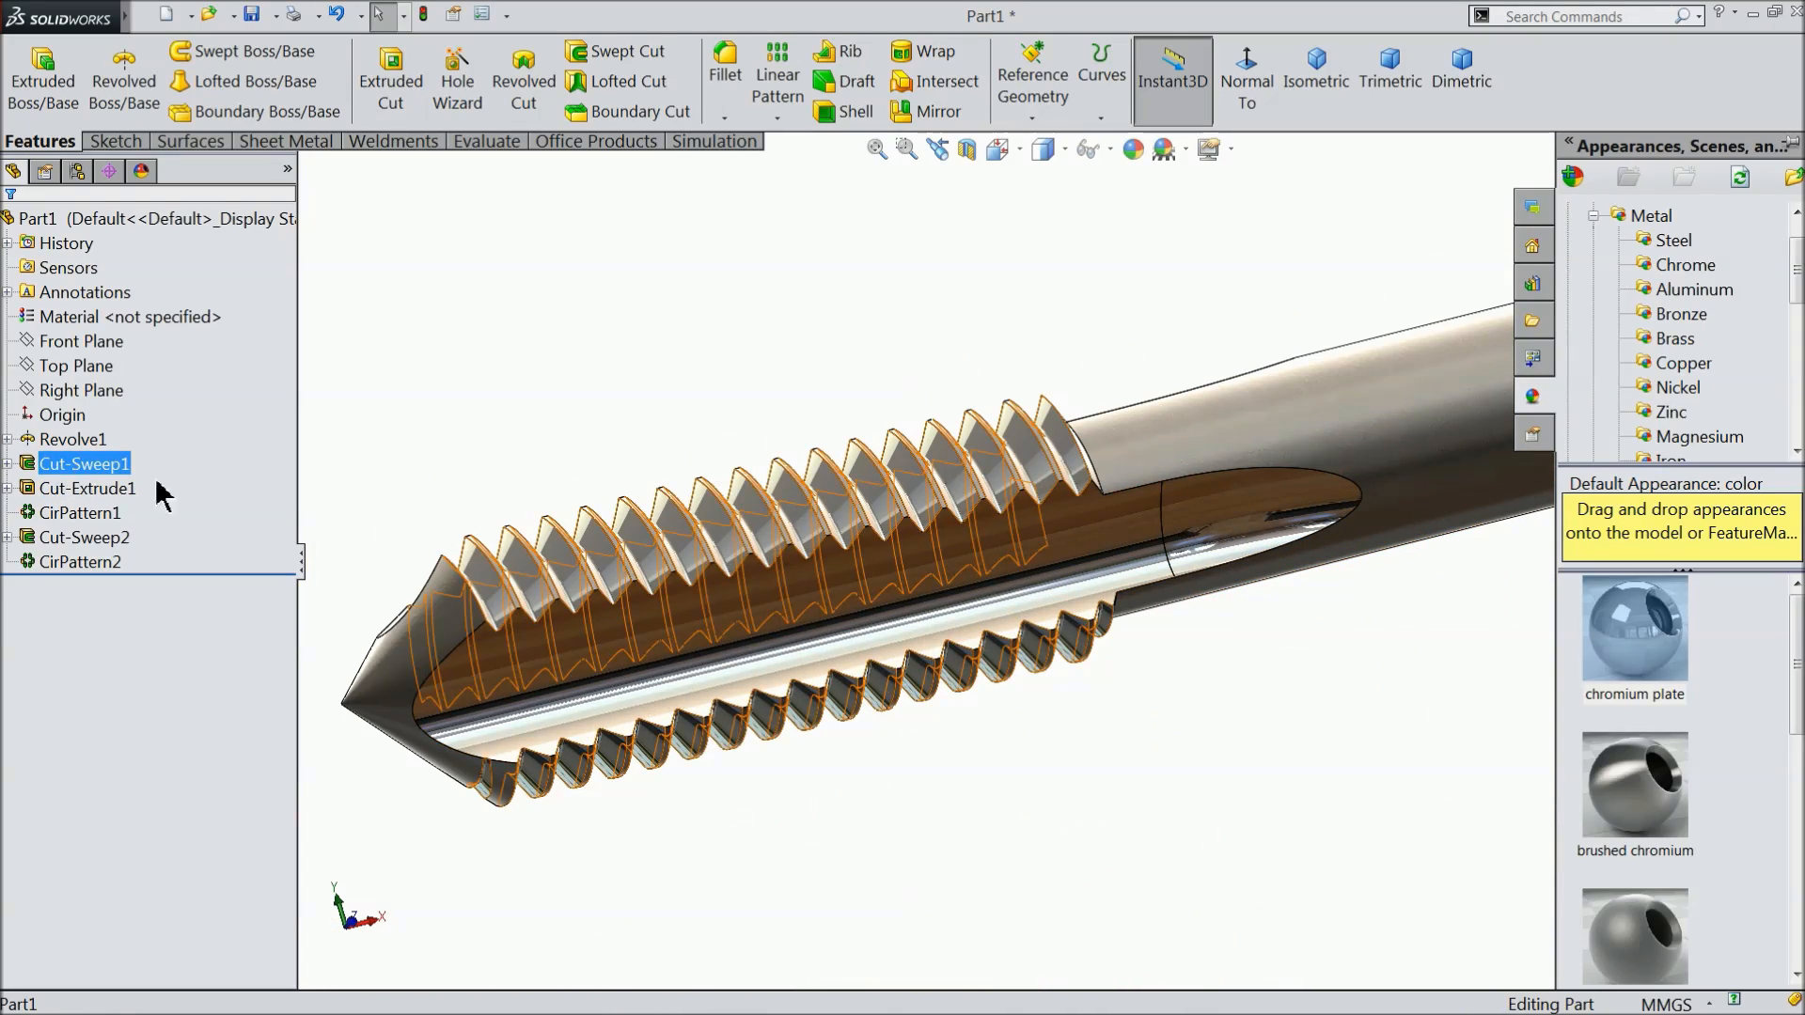
pyautogui.scroll(3, 814, 555)
pyautogui.scroll(-3, 810, 568)
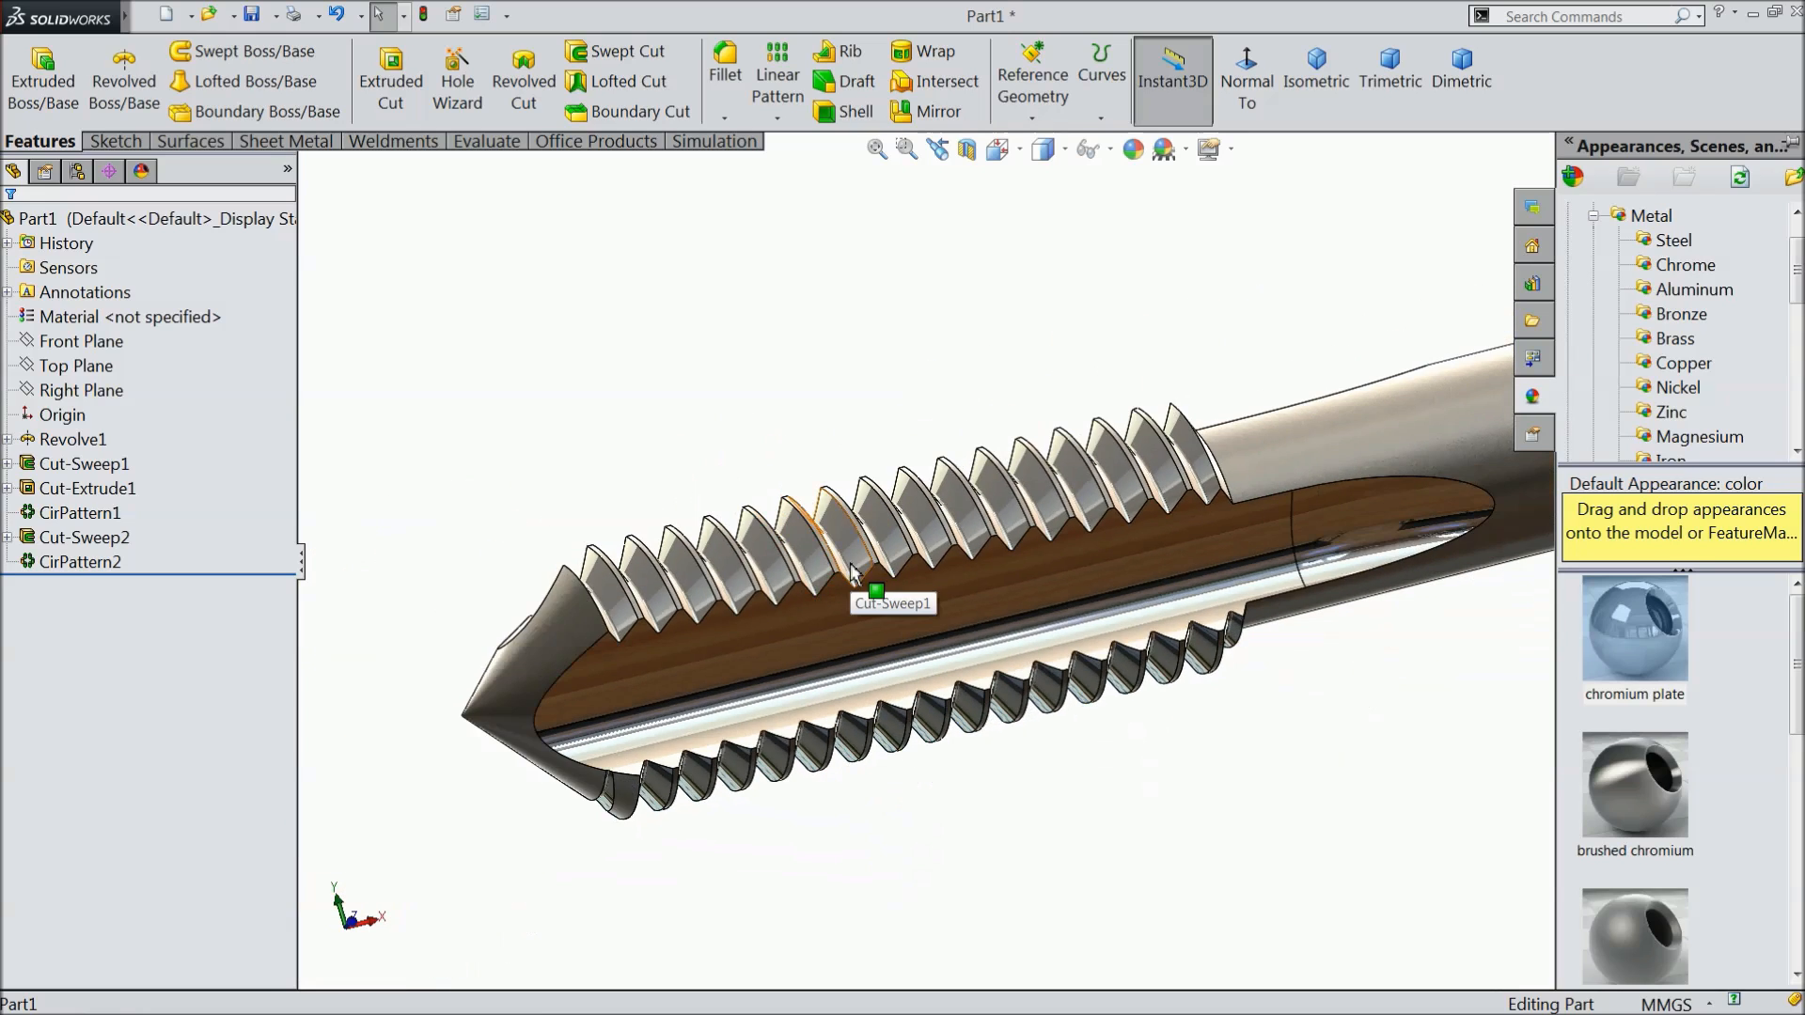
pyautogui.scroll(-5, 850, 569)
pyautogui.scroll(5, 1267, 533)
# Fillet the circular edge where the narrow neck meets the conical shoulder with a 1 mm radius.
pyautogui.moveTo(1268, 533); pyautogui.dragTo(1294, 529, button='middle')
pyautogui.click(726, 88)
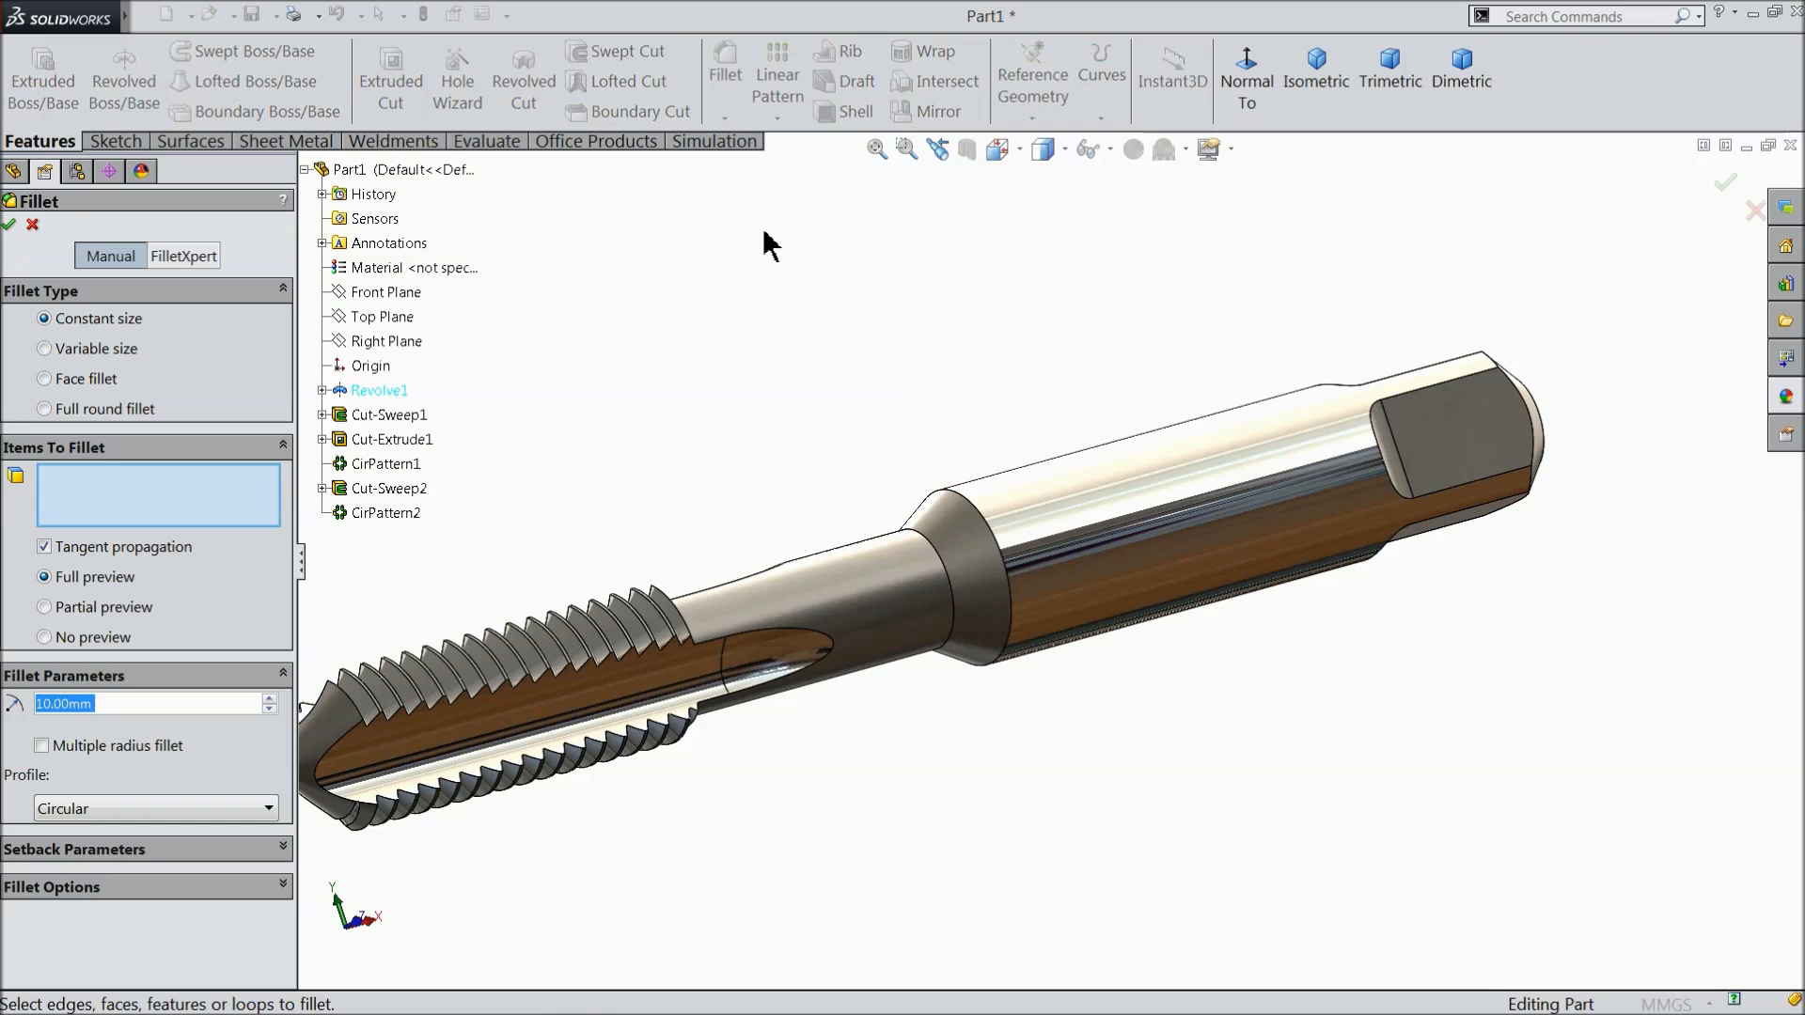
pyautogui.write('1')
pyautogui.scroll(5, 986, 560)
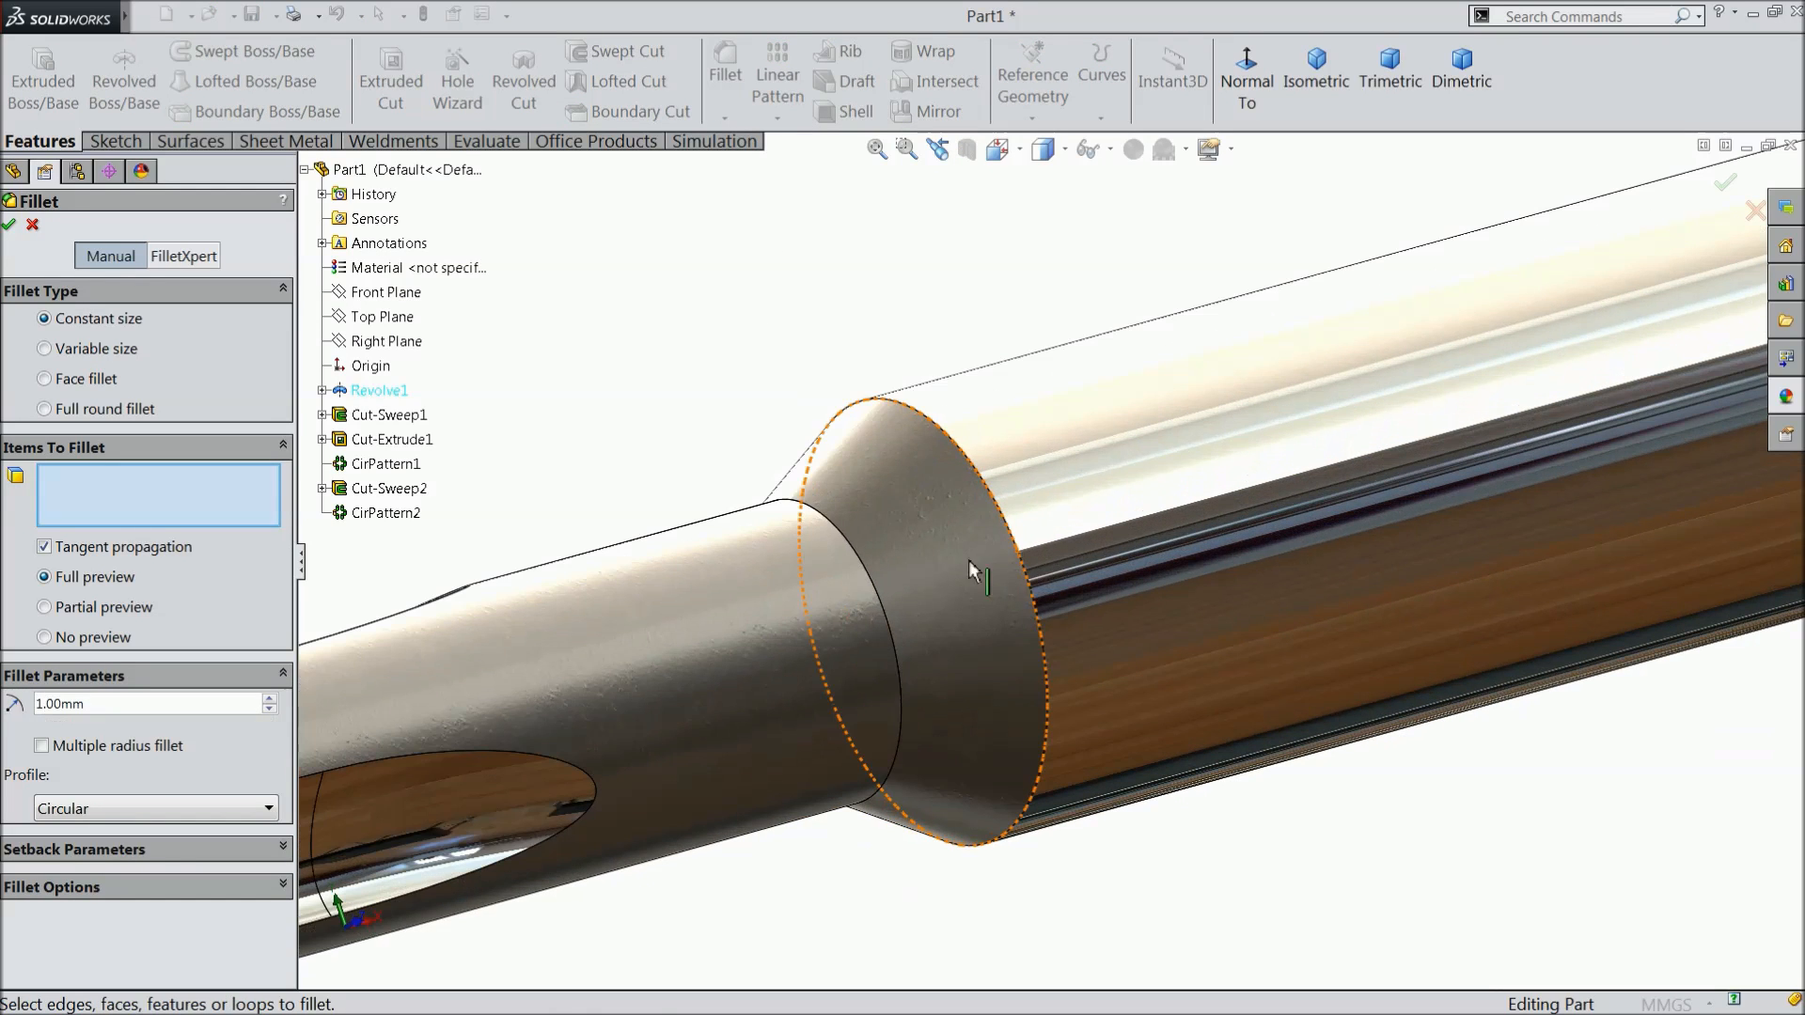
pyautogui.click(871, 568)
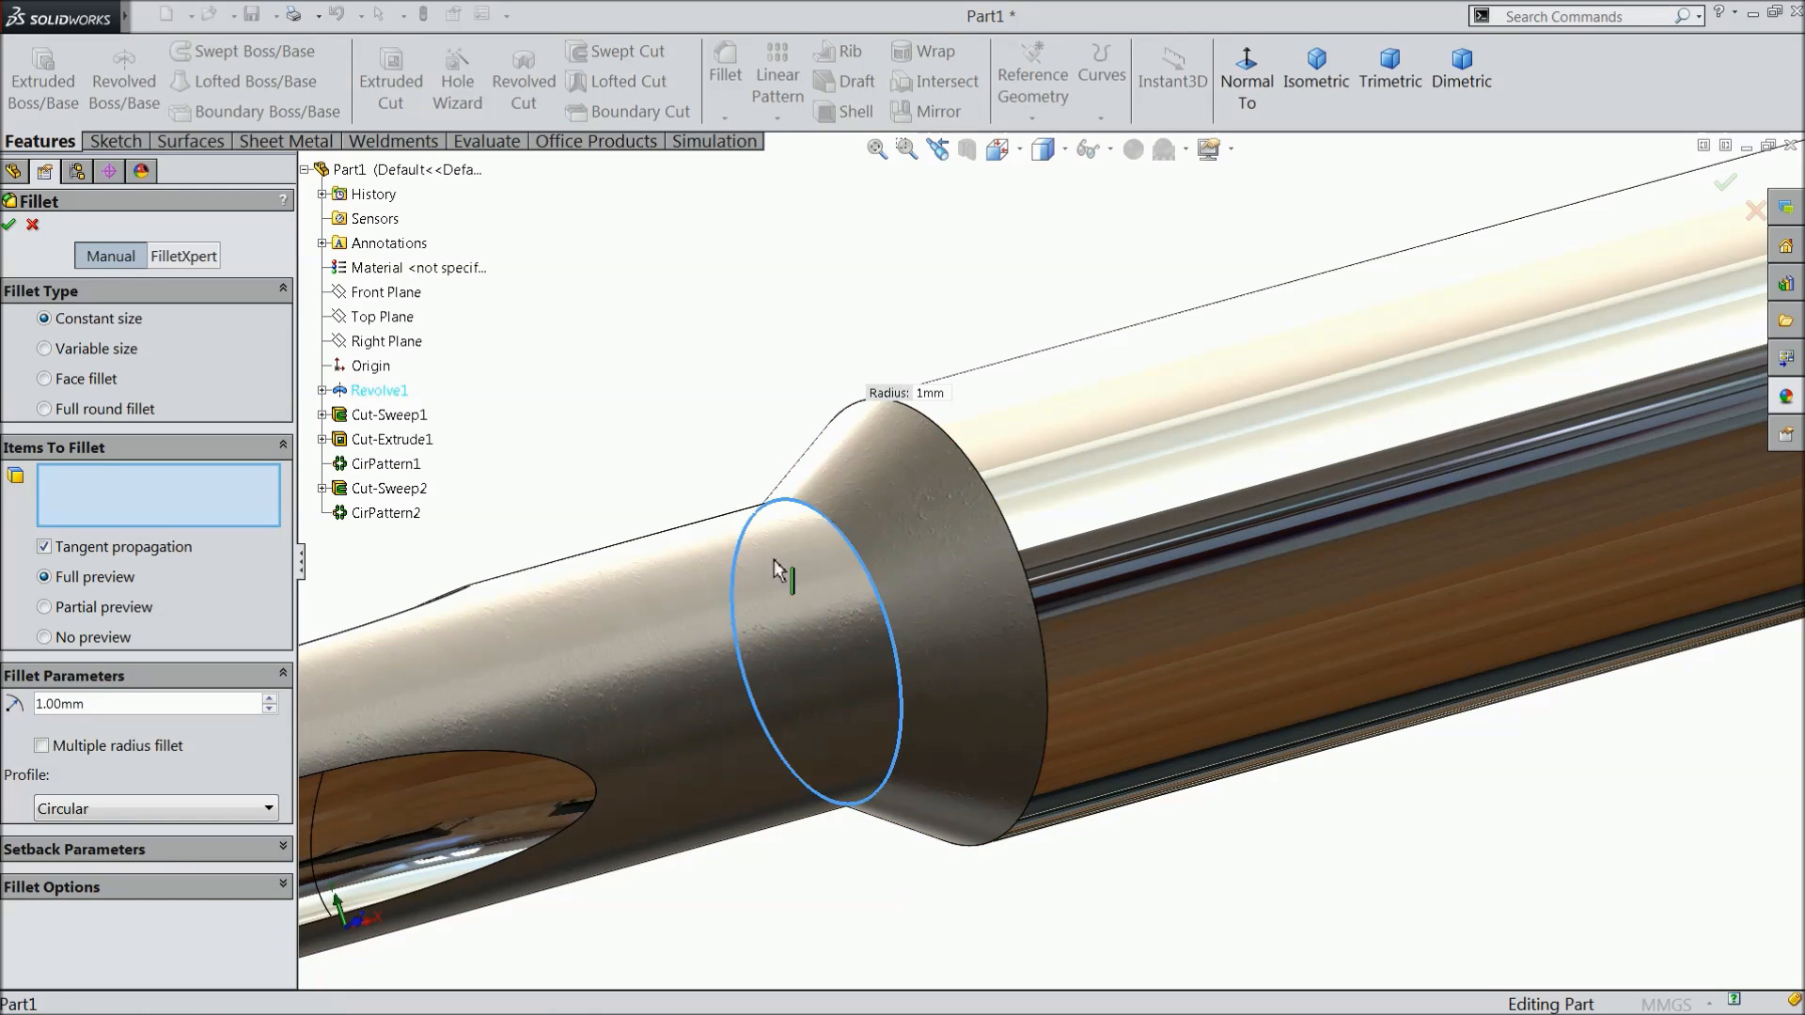
pyautogui.click(11, 226)
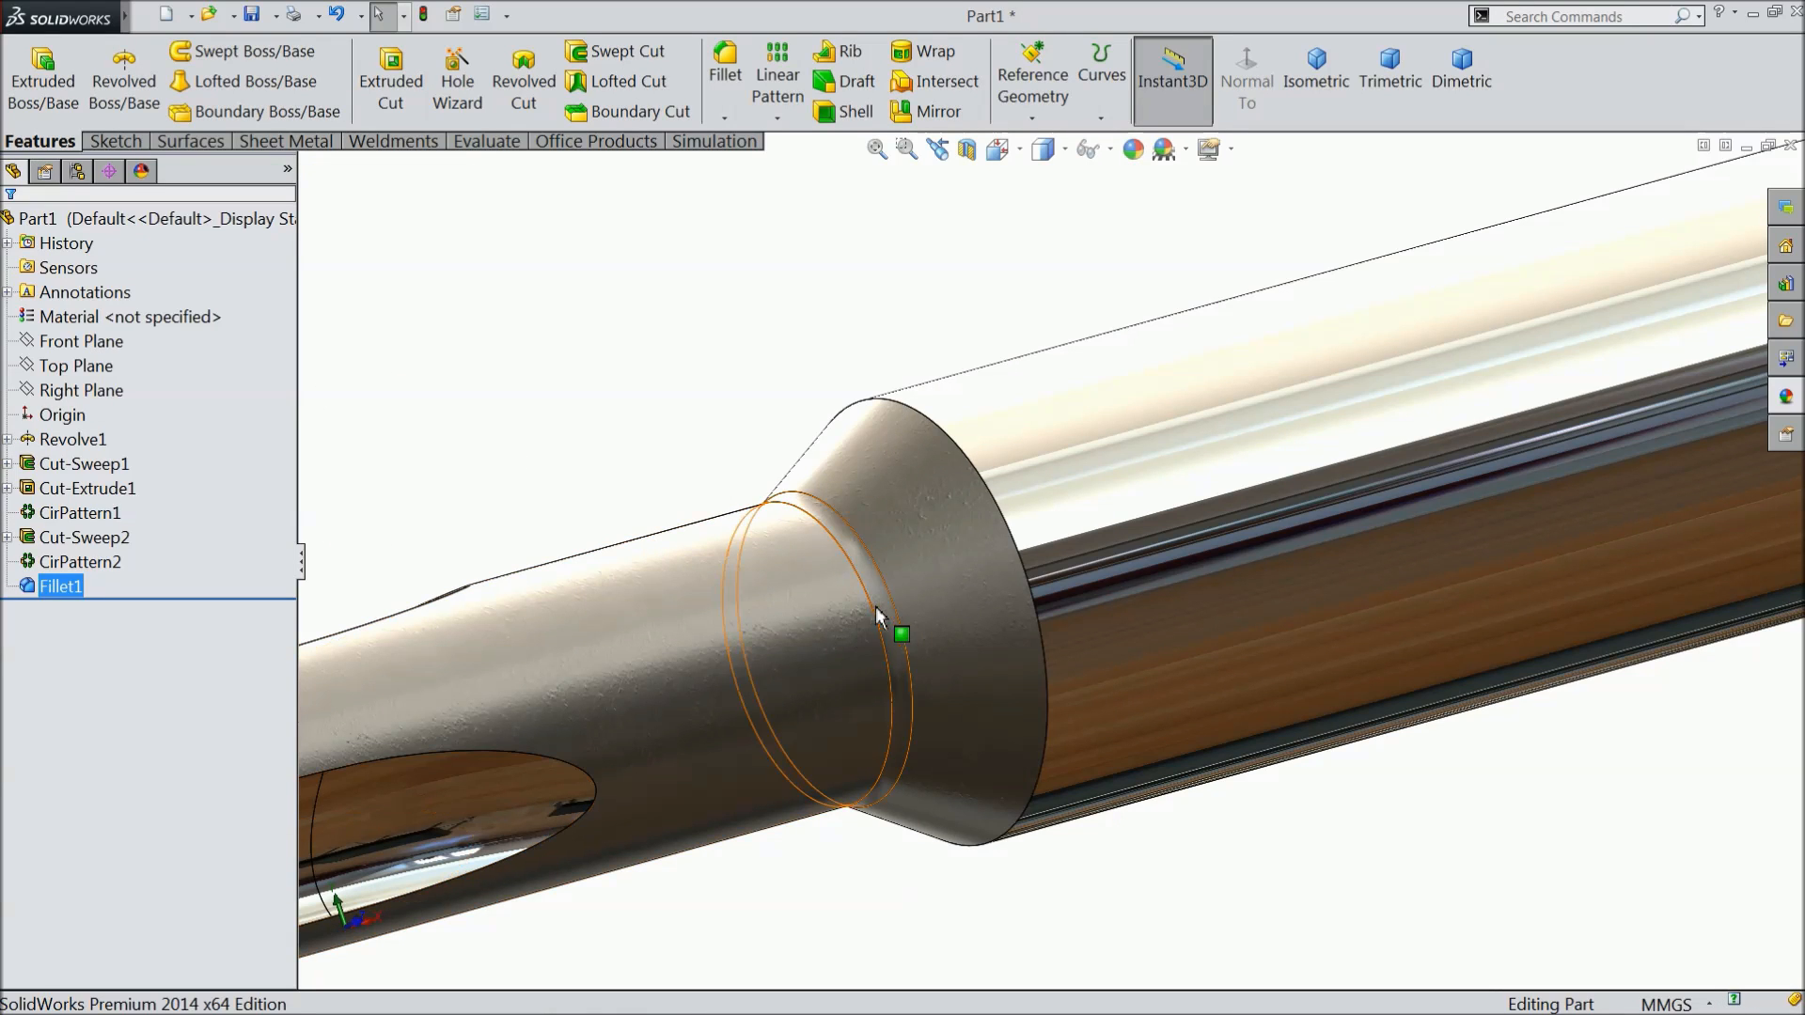
# Inspect the filleted shoulder and the thread profile along the flutes up close.
pyautogui.scroll(-8, 875, 616)
pyautogui.moveTo(979, 673); pyautogui.dragTo(1115, 598, button='middle')
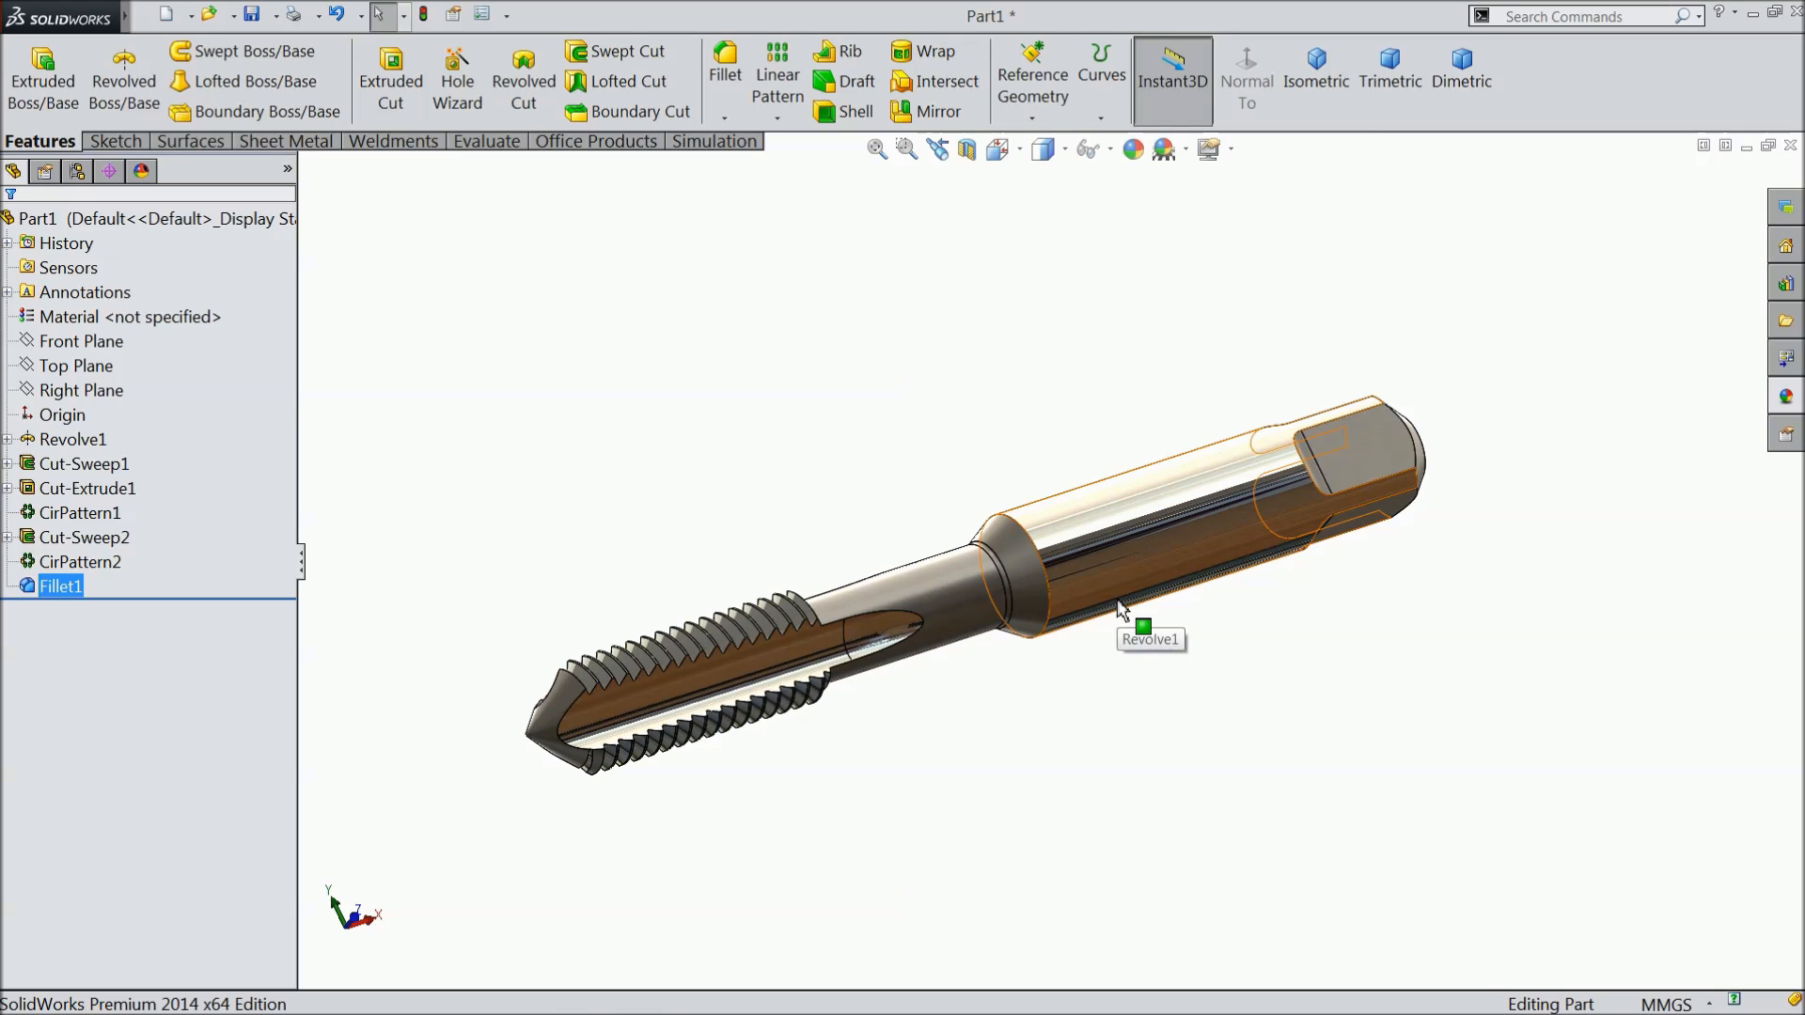
pyautogui.scroll(-6, 861, 670)
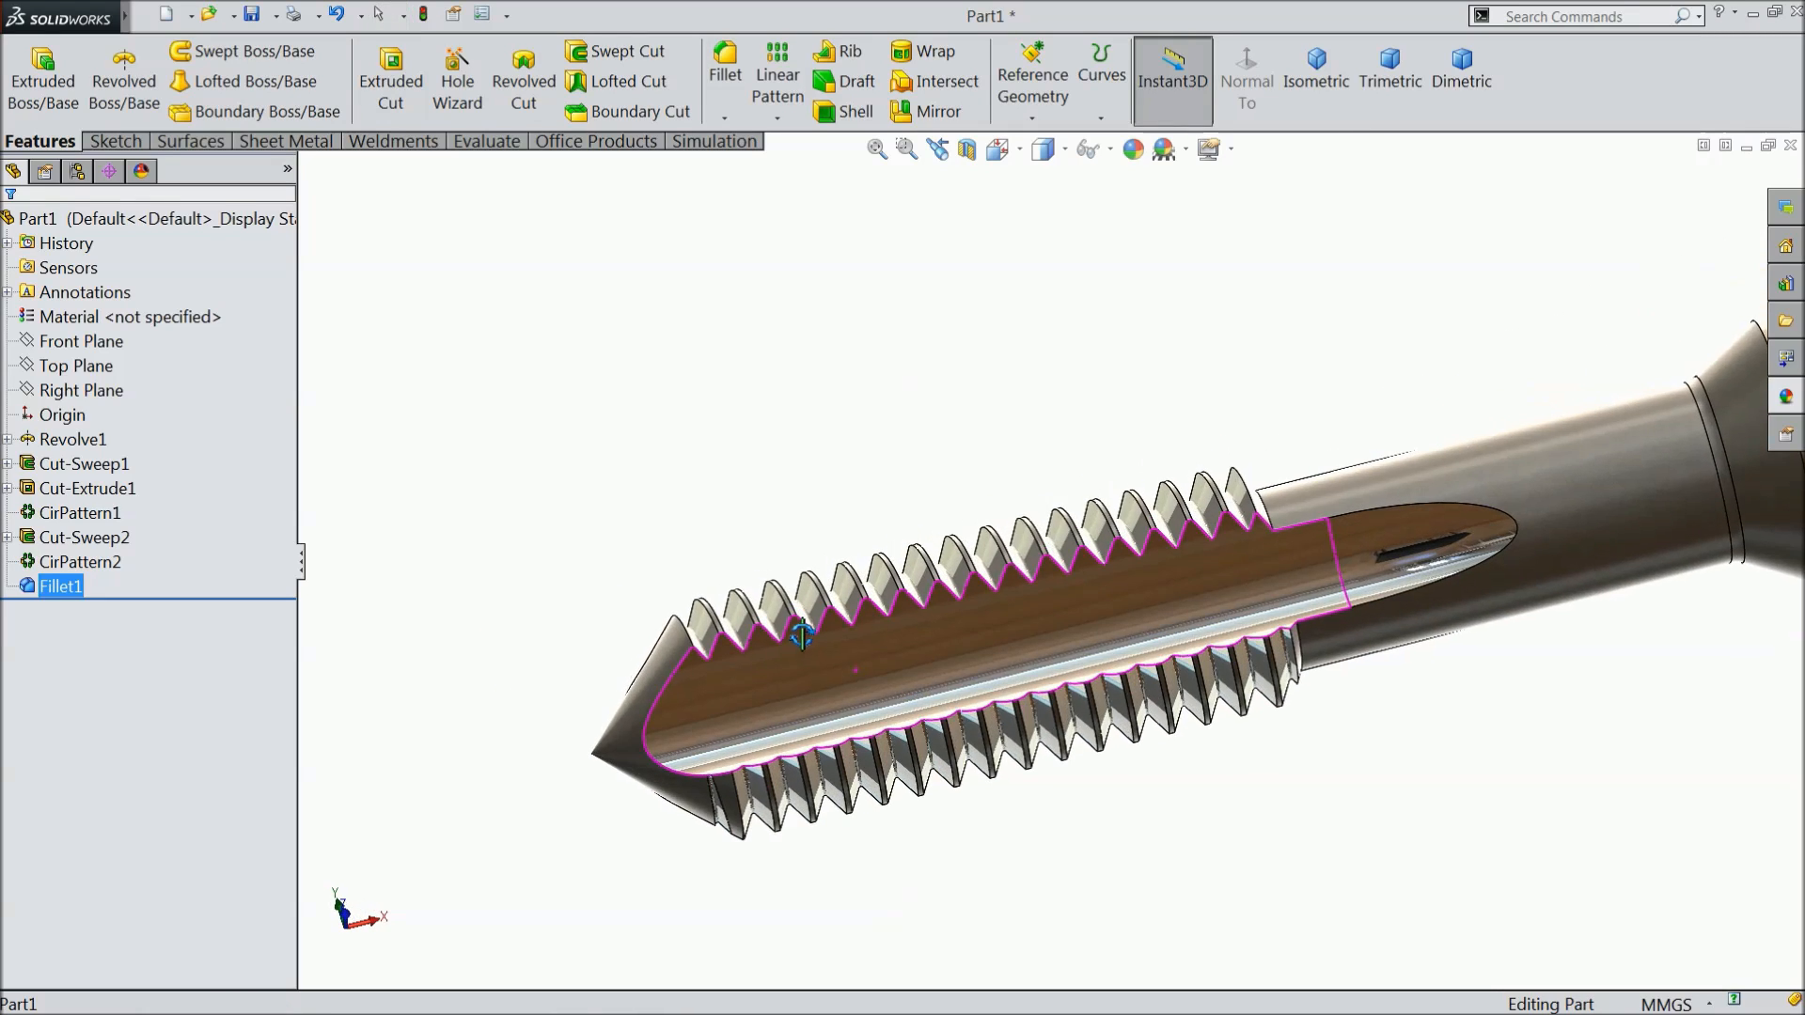
pyautogui.scroll(-3, 818, 653)
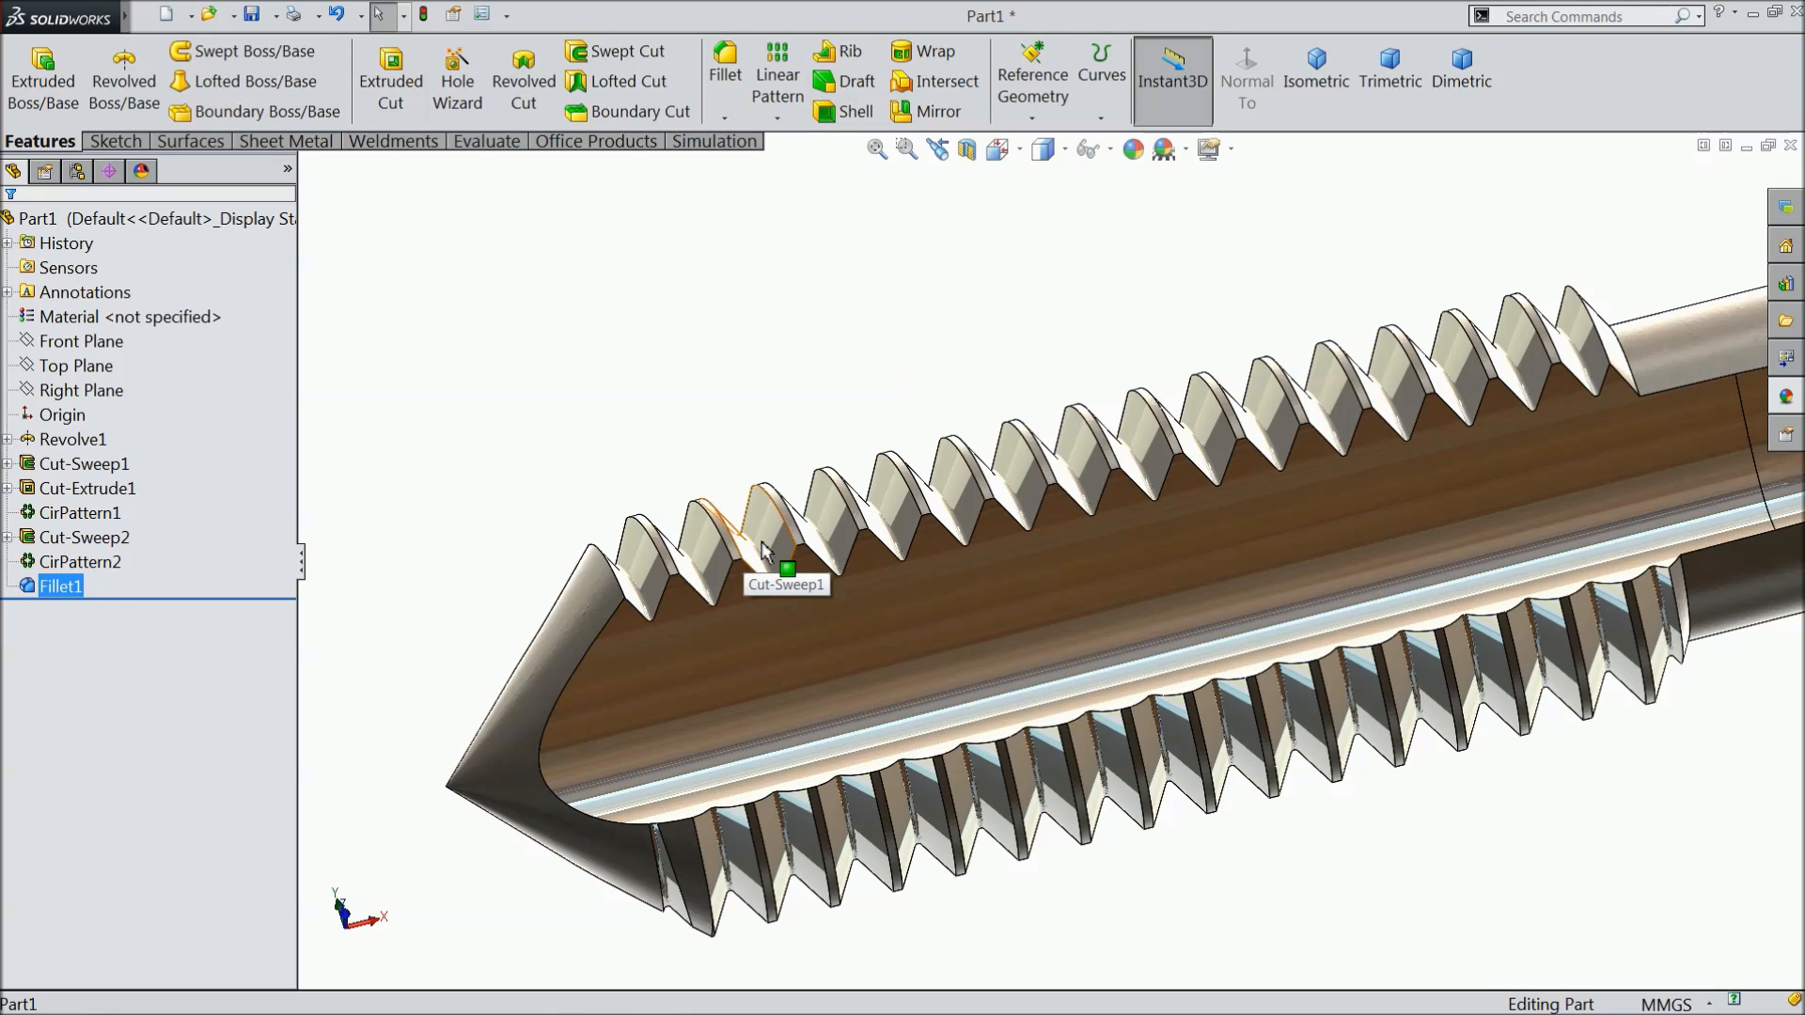
pyautogui.scroll(3, 658, 564)
pyautogui.scroll(-3, 1255, 568)
pyautogui.moveTo(1256, 566); pyautogui.dragTo(1159, 585, button='middle')
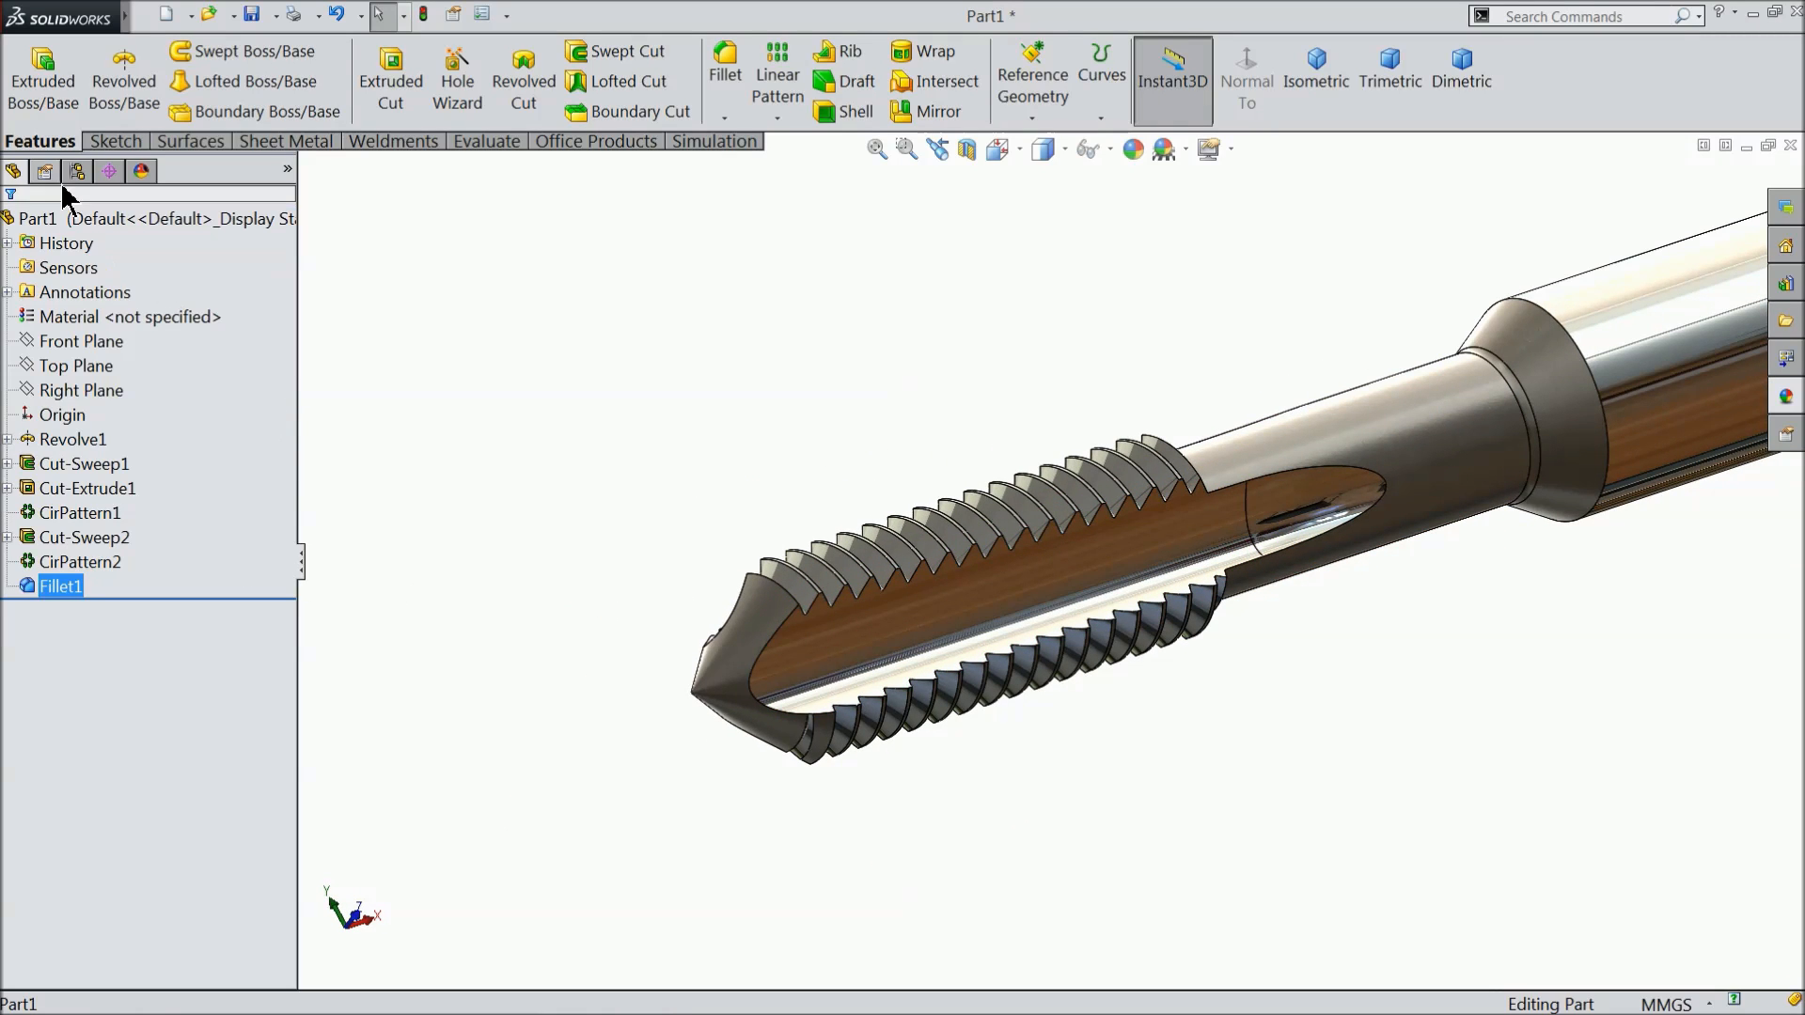
# Set up a reference plane offset 0.3 mm from the Top Plane, with the offset direction flipped.
pyautogui.click(75, 366)
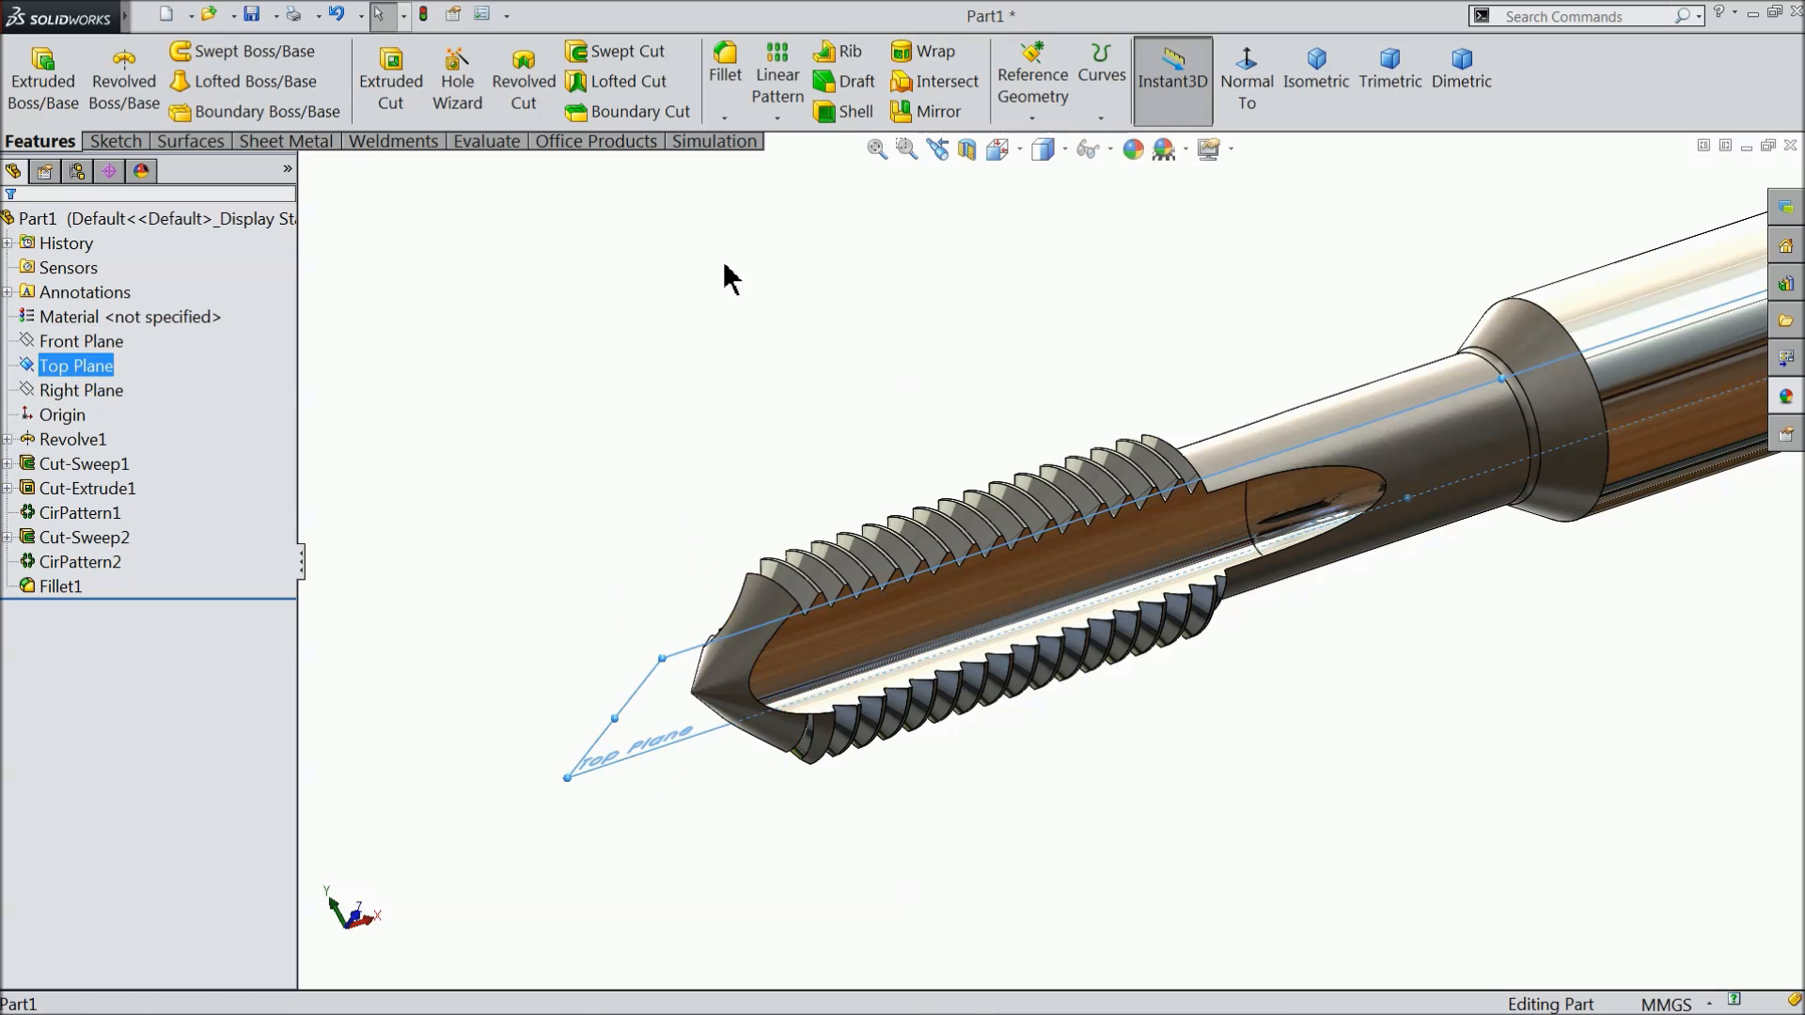
pyautogui.click(1043, 117)
pyautogui.click(1036, 143)
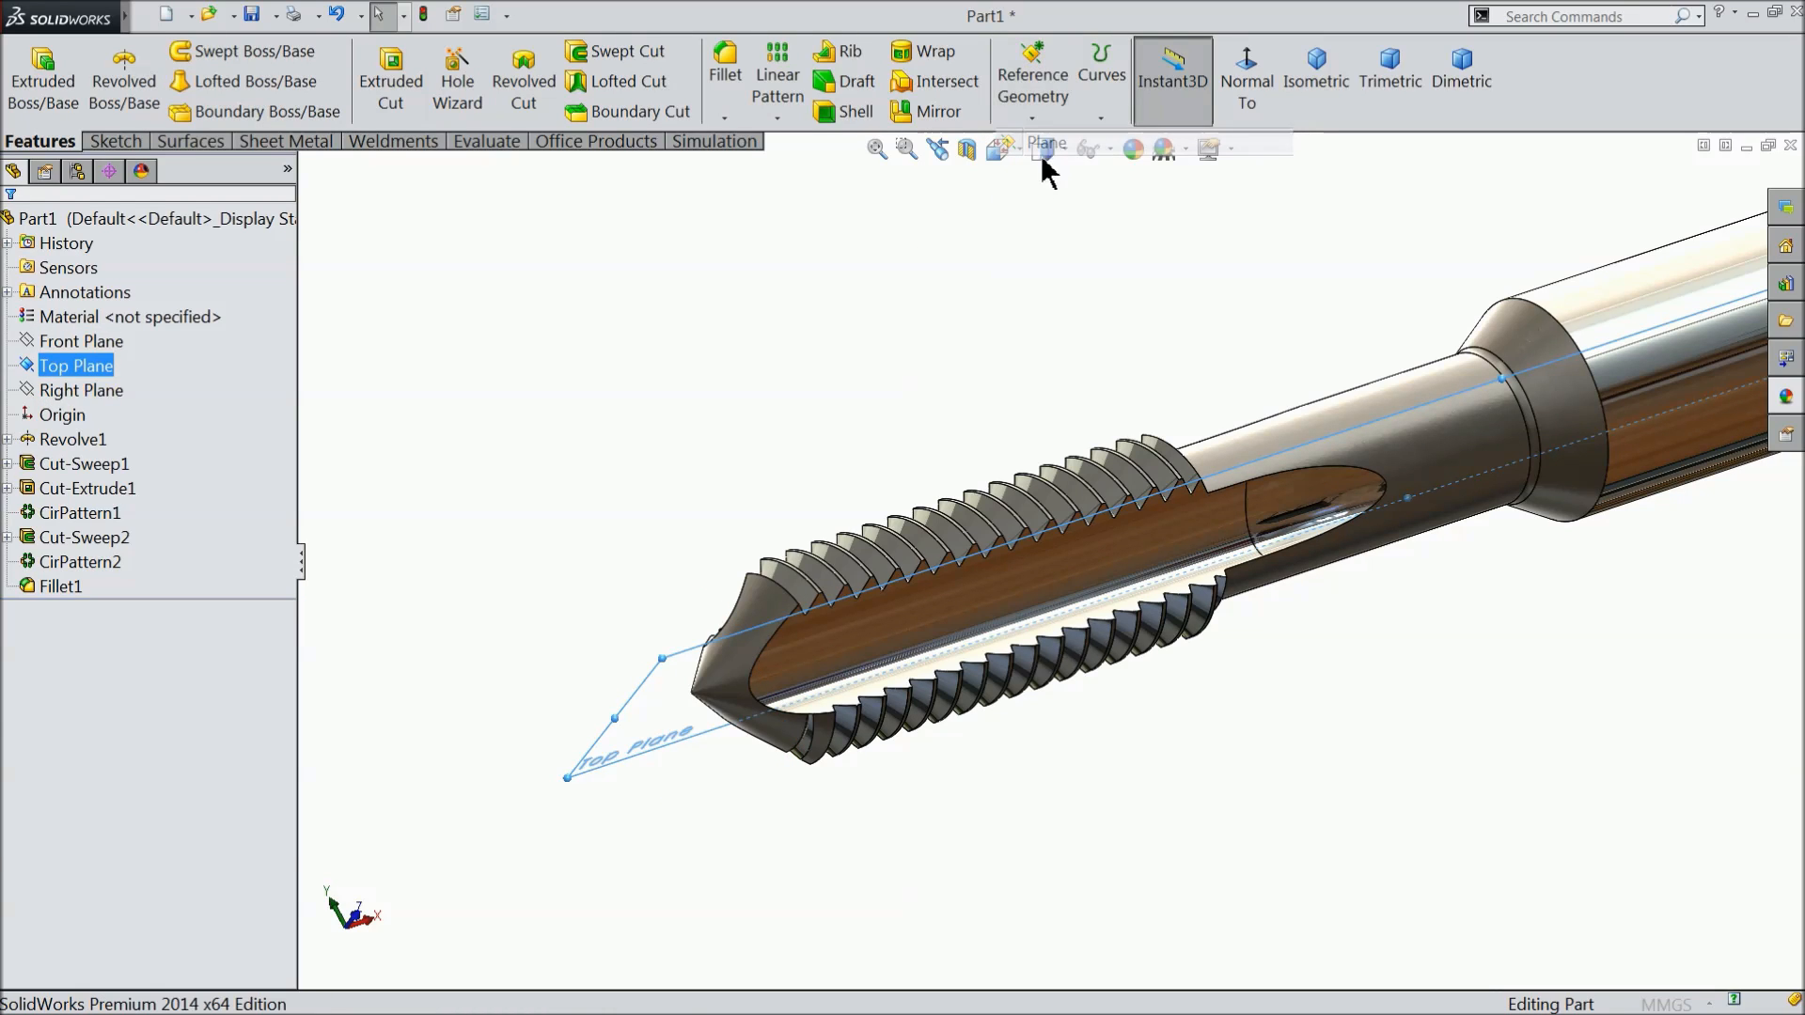
pyautogui.moveTo(121, 529); pyautogui.dragTo(40, 536)
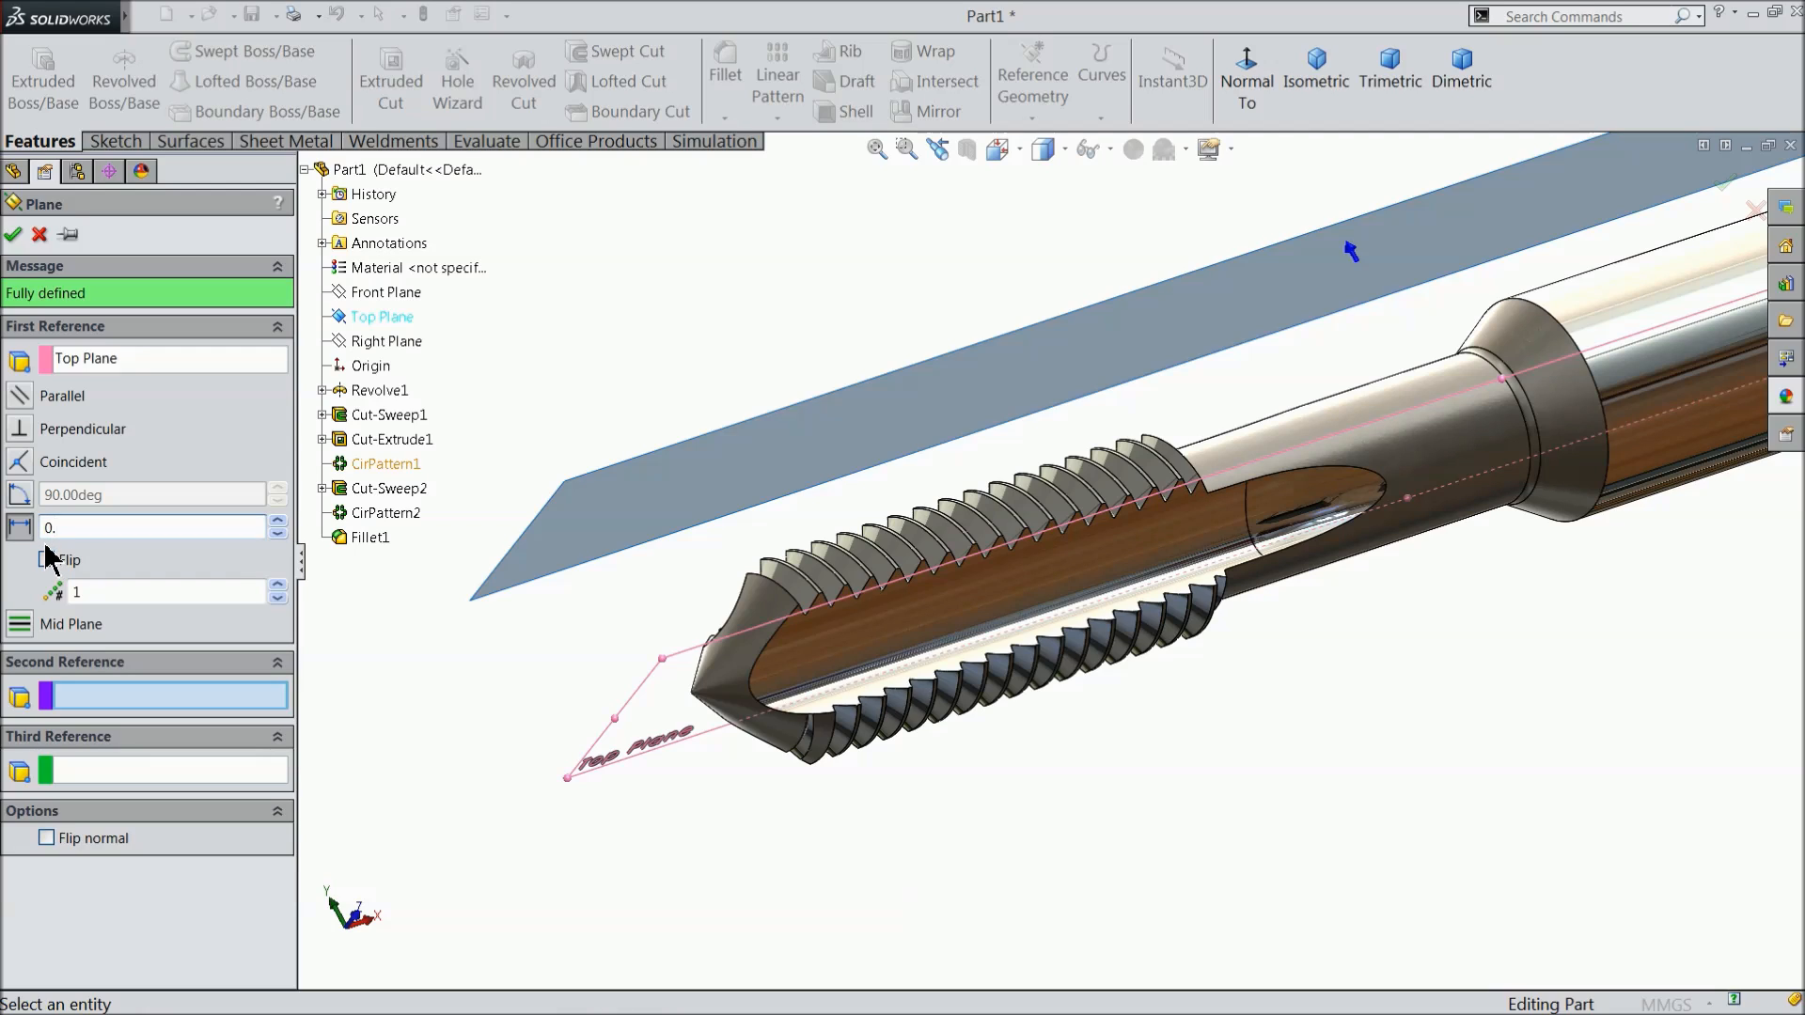
pyautogui.write('0.3')
pyautogui.press('Return')
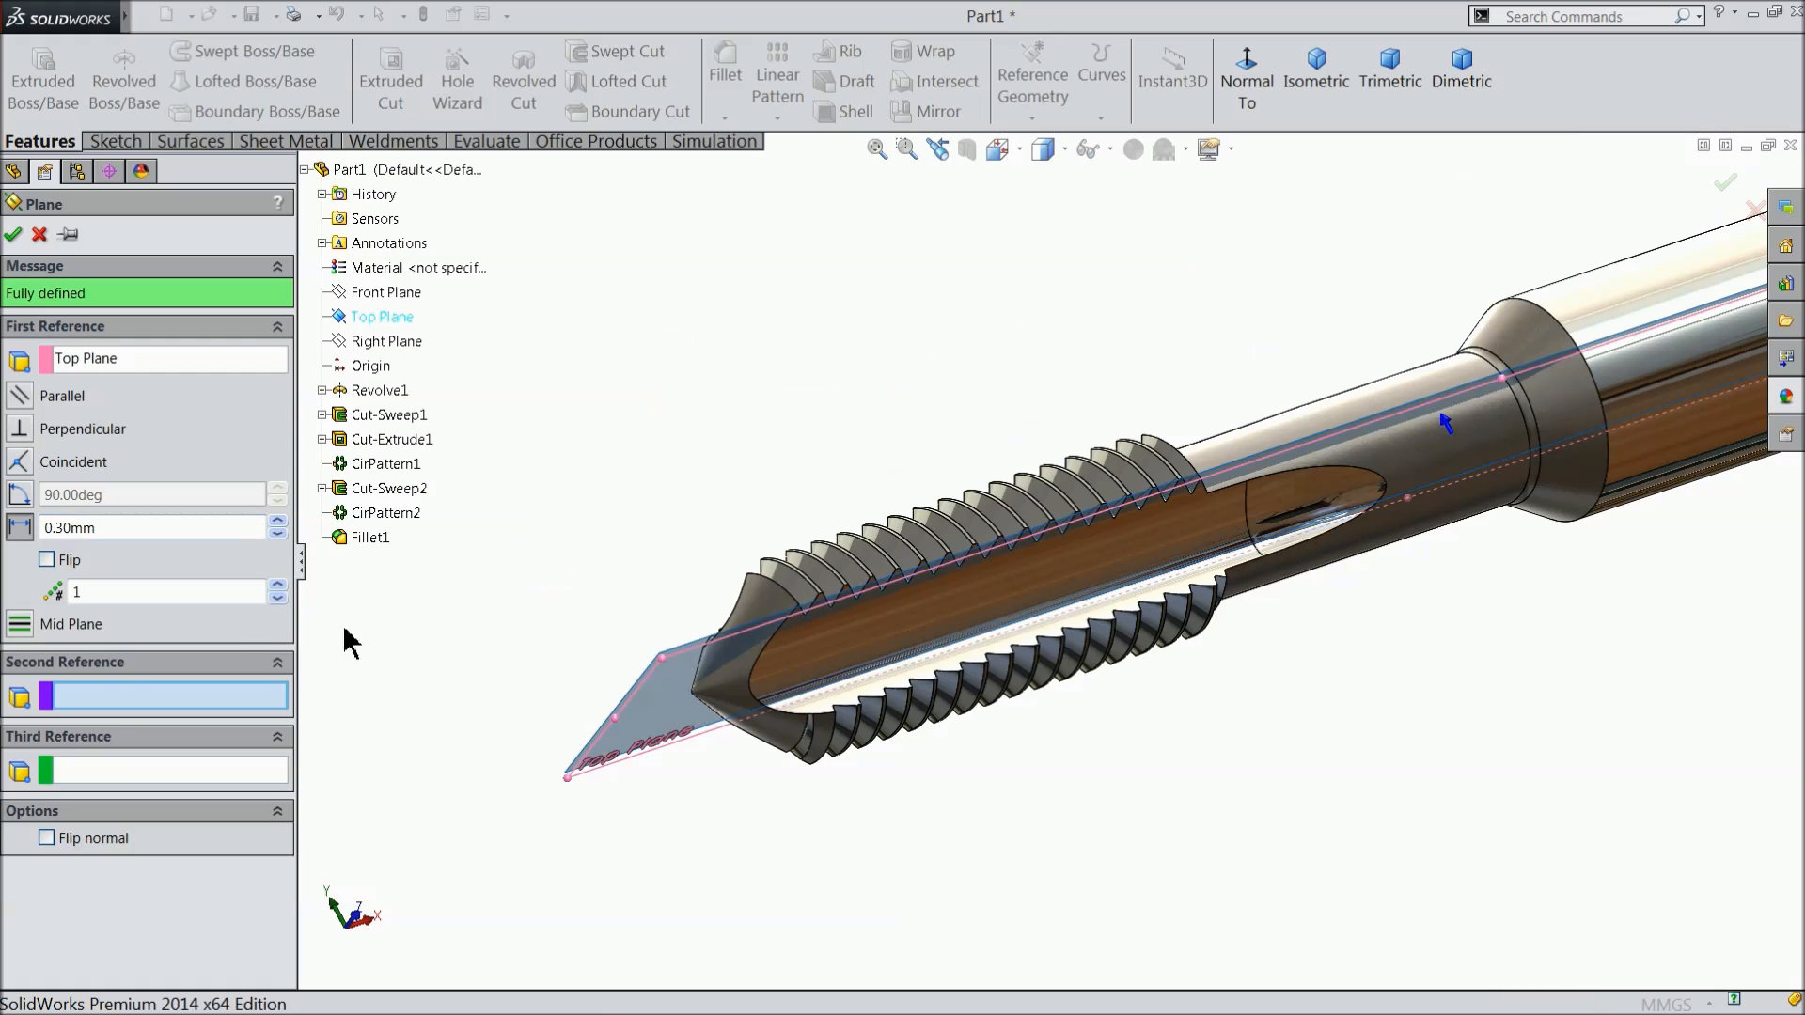
pyautogui.click(46, 560)
# Check the flipped offset plane's position against the flute and thread edges, and create the plane.
pyautogui.scroll(2, 574, 652)
pyautogui.moveTo(576, 652); pyautogui.dragTo(780, 635, button='middle')
pyautogui.scroll(-5, 1302, 607)
pyautogui.scroll(-2, 1307, 607)
pyautogui.moveTo(1282, 540); pyautogui.dragTo(1245, 510, button='middle')
pyautogui.scroll(-2, 1039, 437)
pyautogui.moveTo(980, 453); pyautogui.dragTo(987, 455, button='middle')
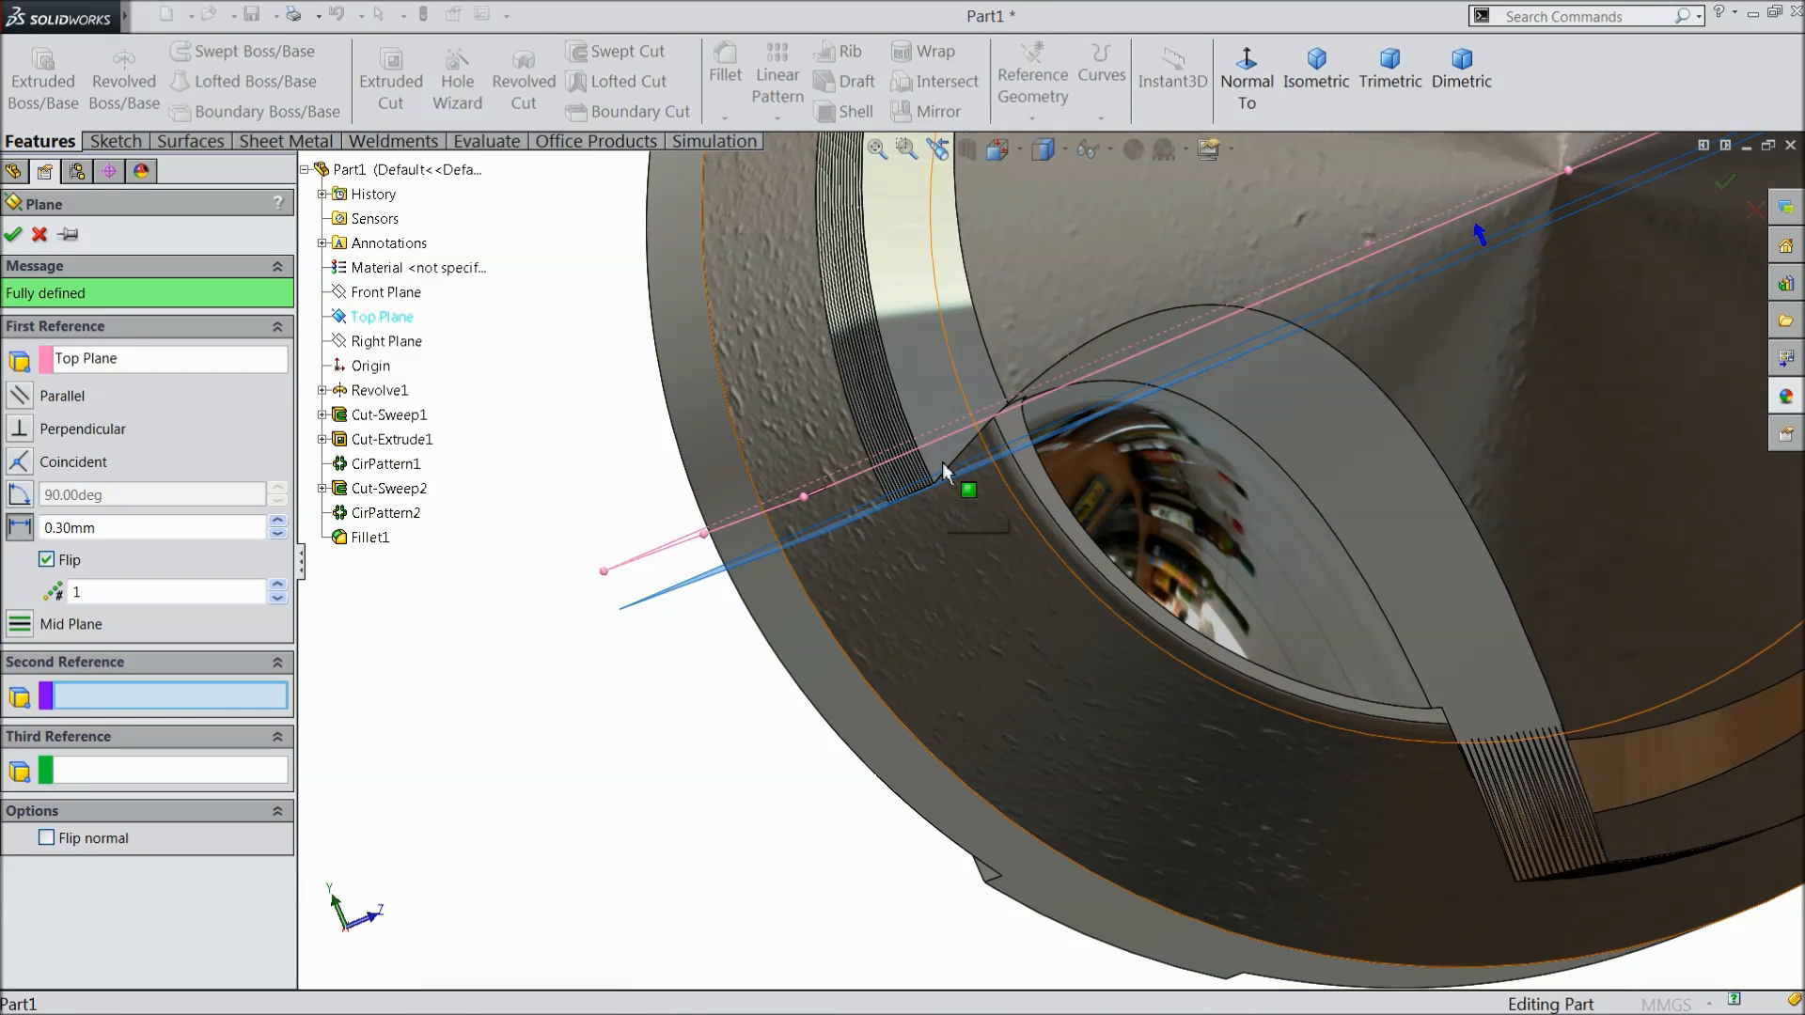
pyautogui.scroll(5, 933, 454)
pyautogui.moveTo(1053, 428); pyautogui.dragTo(854, 592, button='middle')
pyautogui.scroll(5, 752, 516)
pyautogui.moveTo(832, 513); pyautogui.dragTo(805, 599, button='middle')
pyautogui.scroll(-6, 806, 602)
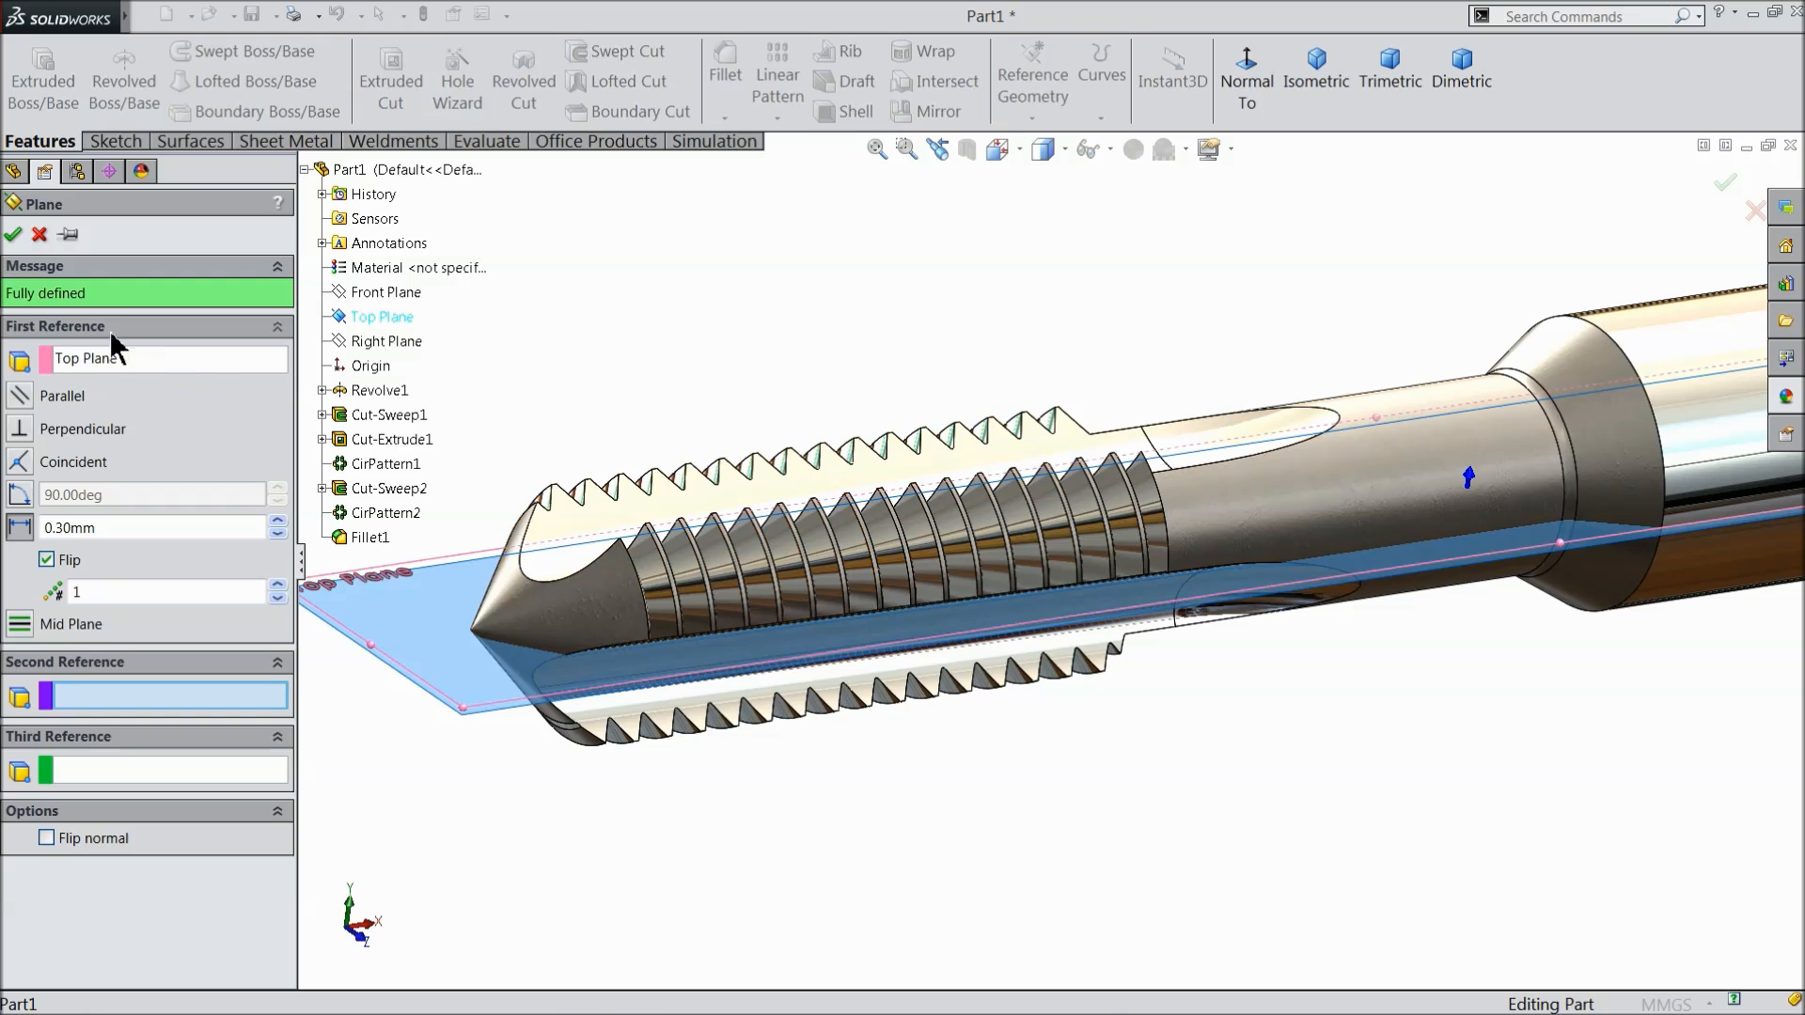
pyautogui.click(13, 235)
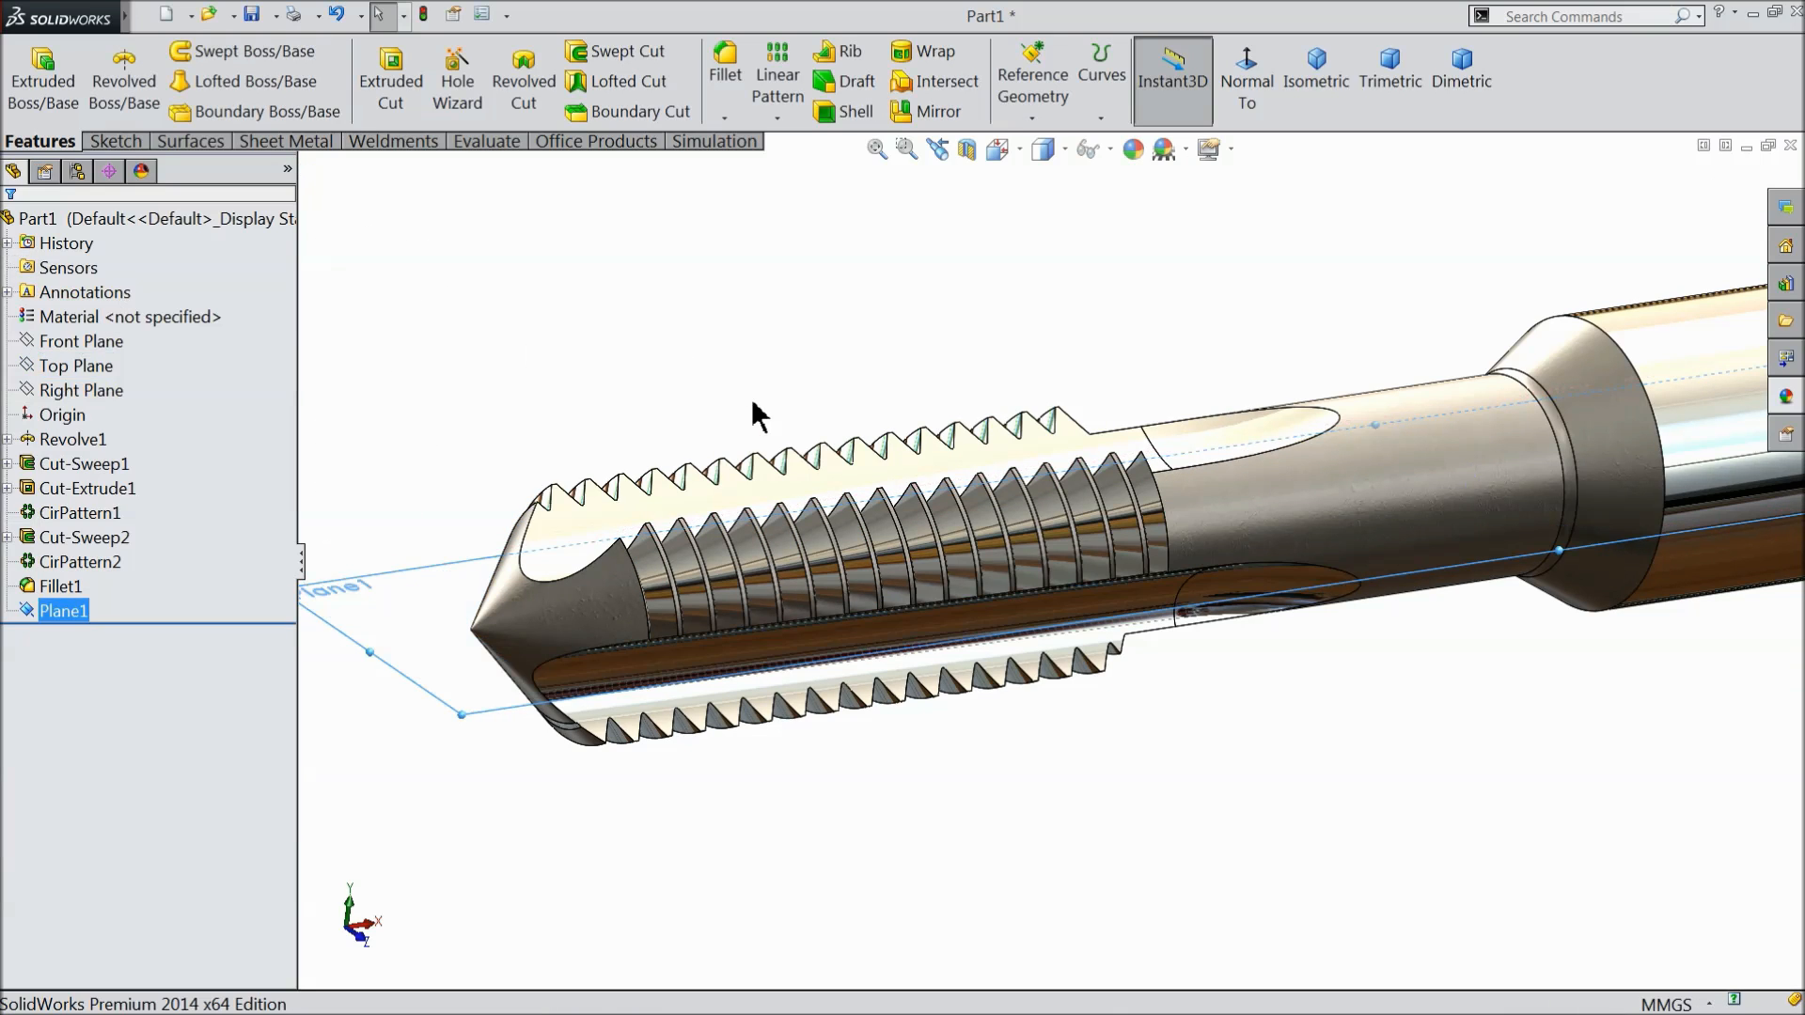
pyautogui.scroll(1, 415, 594)
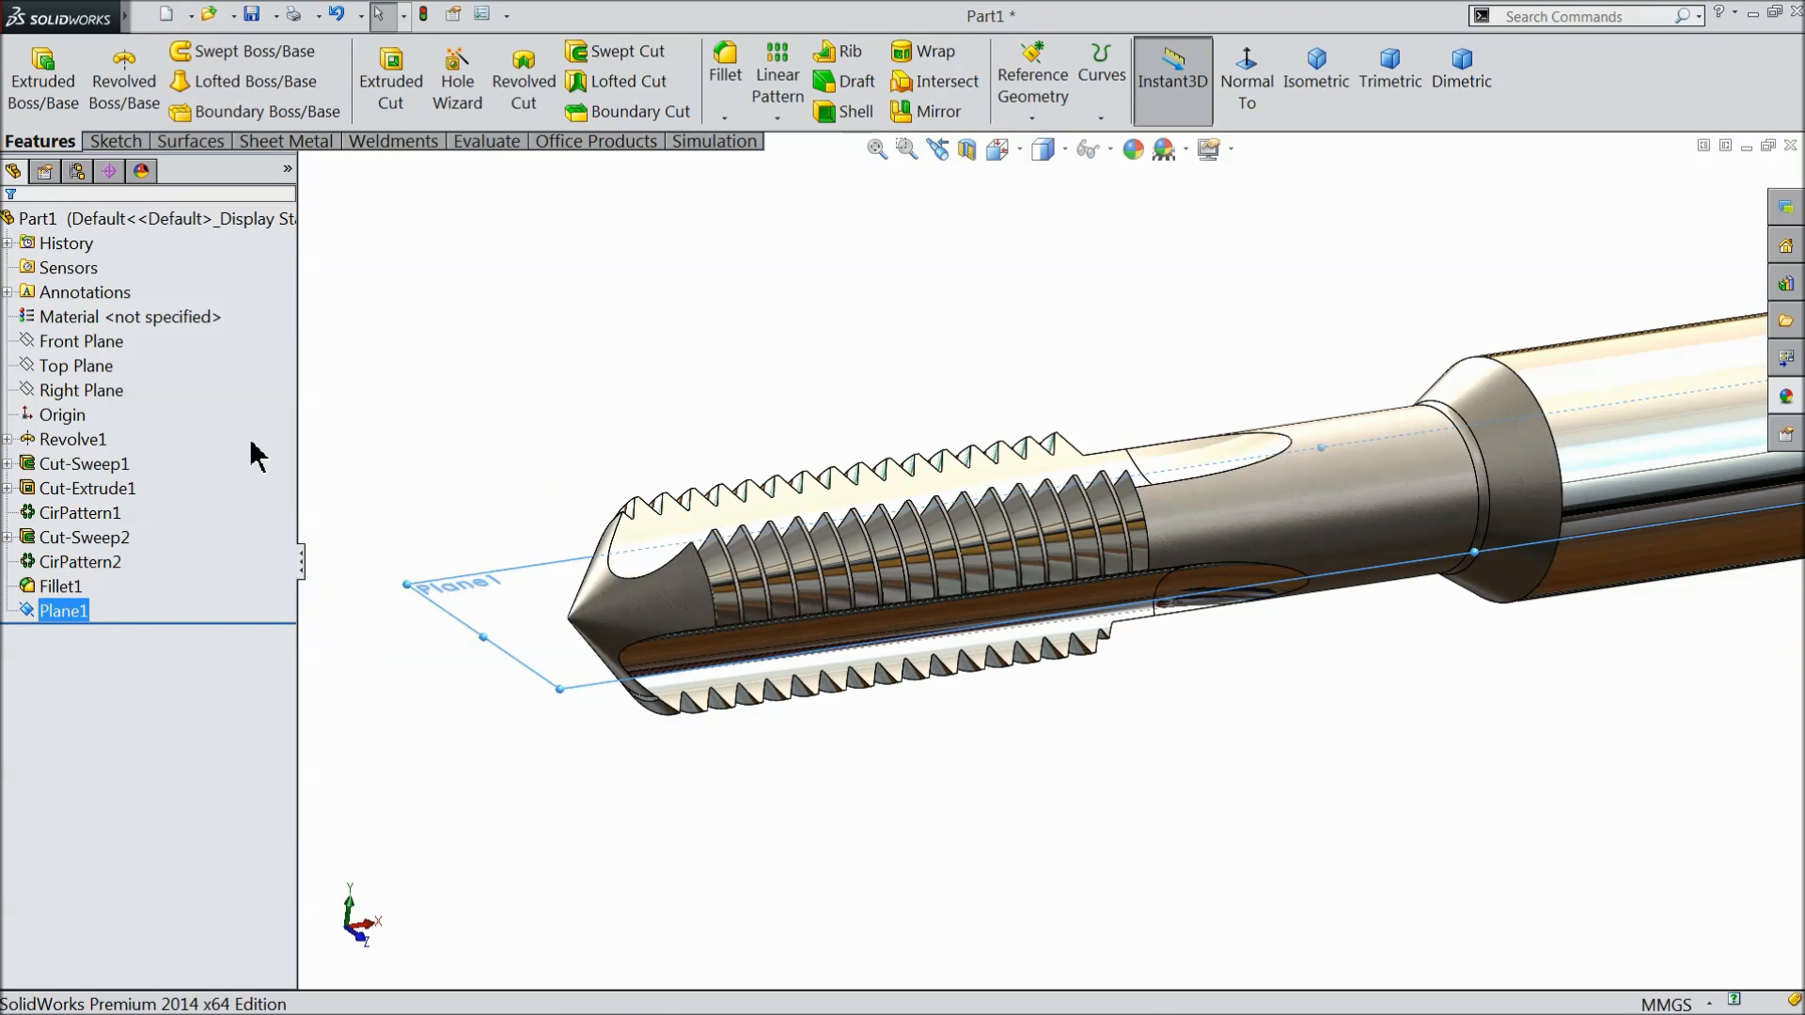
# Start a sketch on the offset plane and view it face-on.
pyautogui.click(113, 141)
pyautogui.click(31, 76)
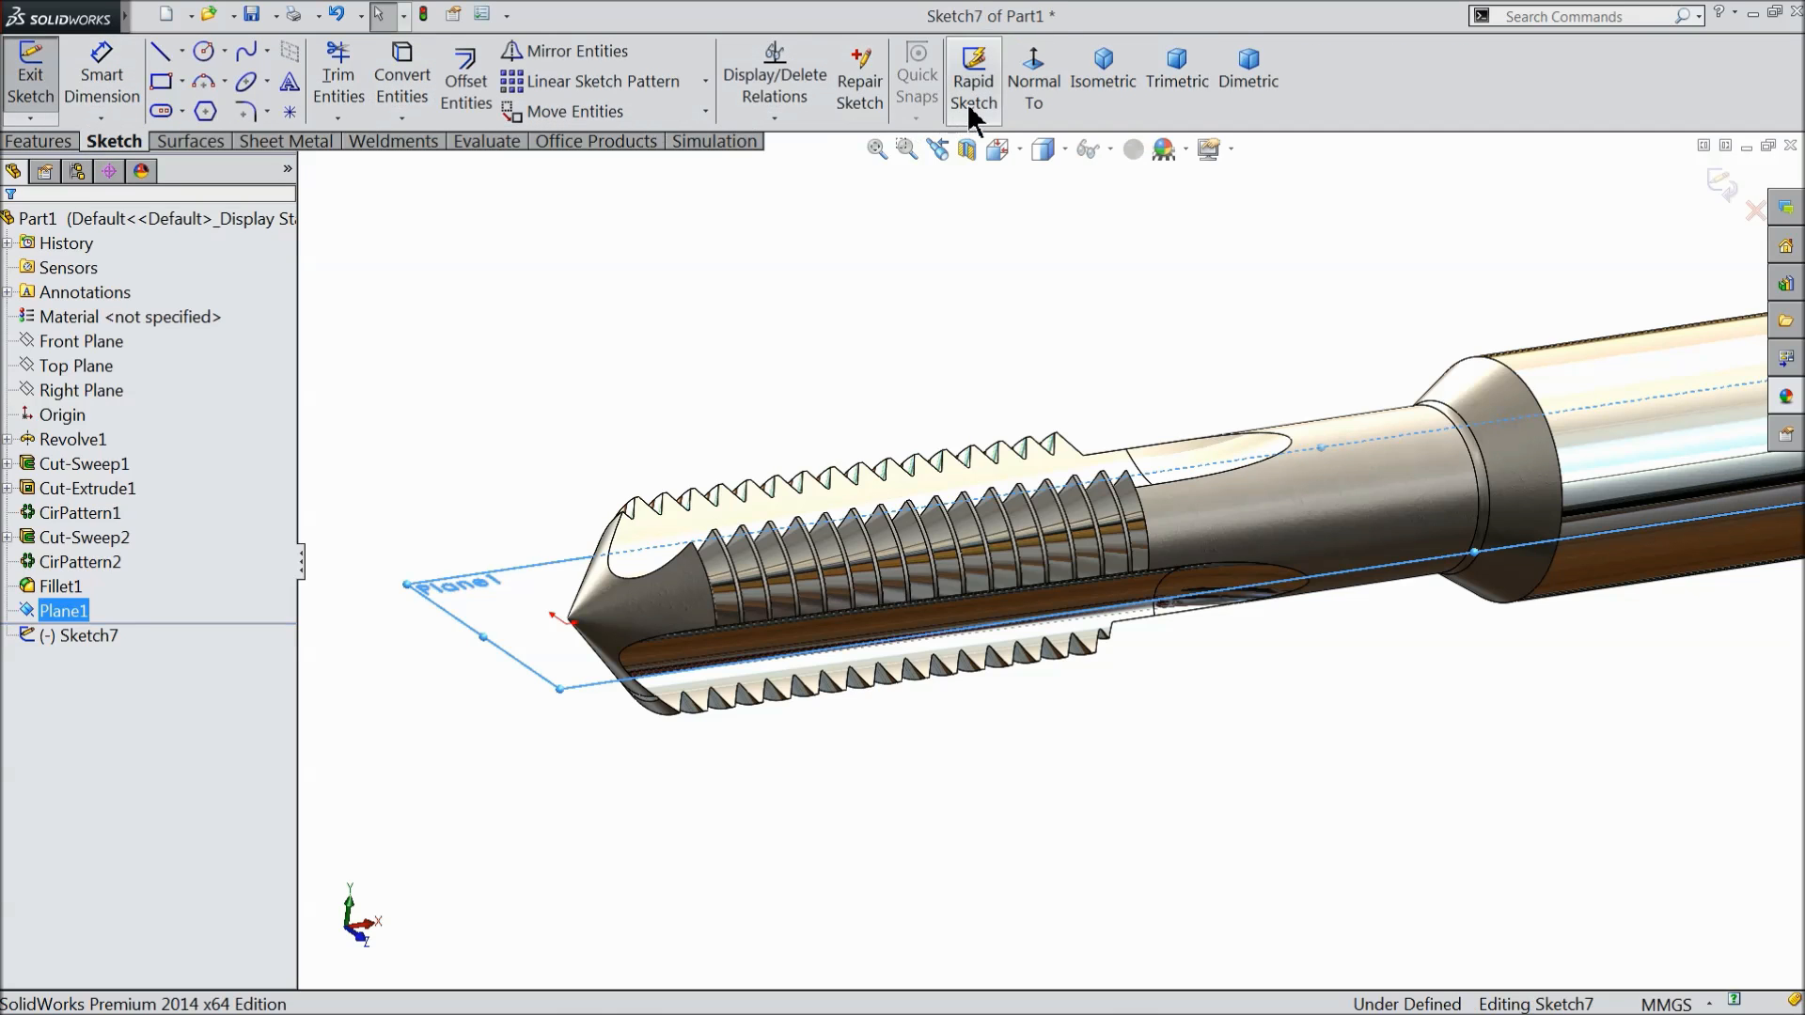
pyautogui.click(1032, 83)
pyautogui.scroll(-5, 658, 611)
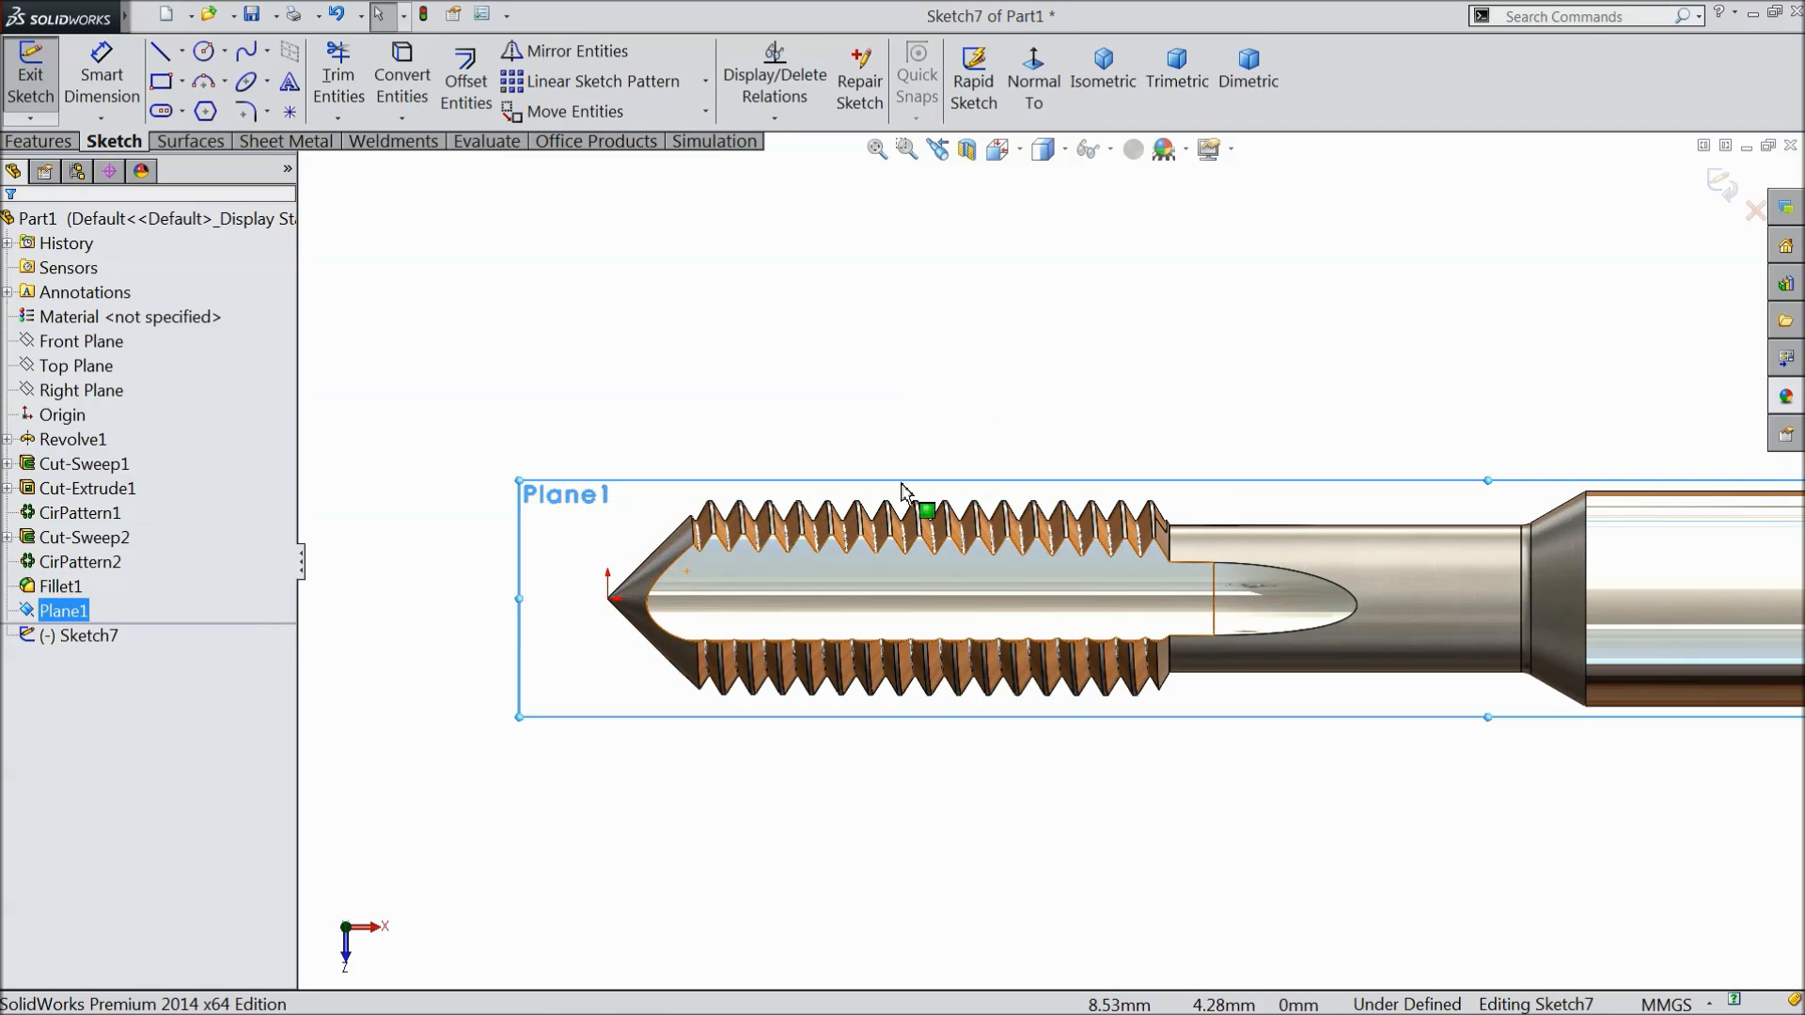
# Sketch a closed, slightly tilted four-sided profile about 23.5 mm long along the upper thread crests, with its near-tip side about 3.75 mm high.
pyautogui.click(160, 51)
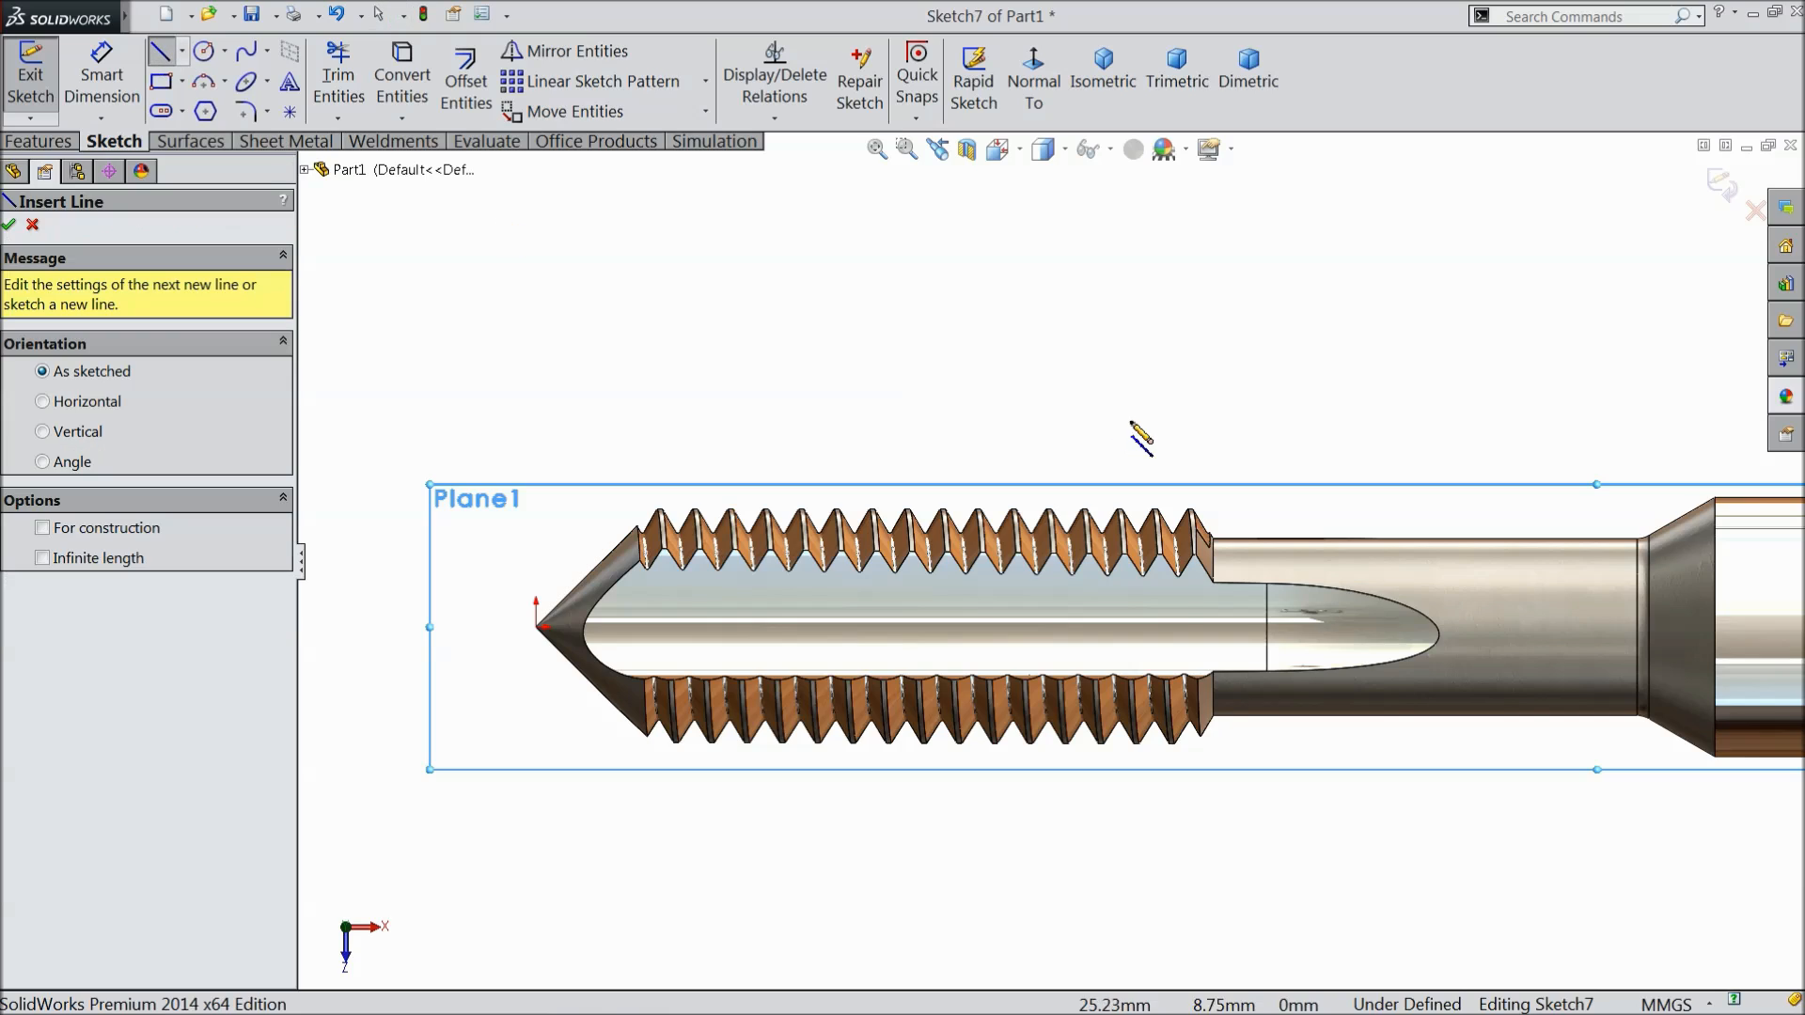
pyautogui.scroll(-2, 1166, 390)
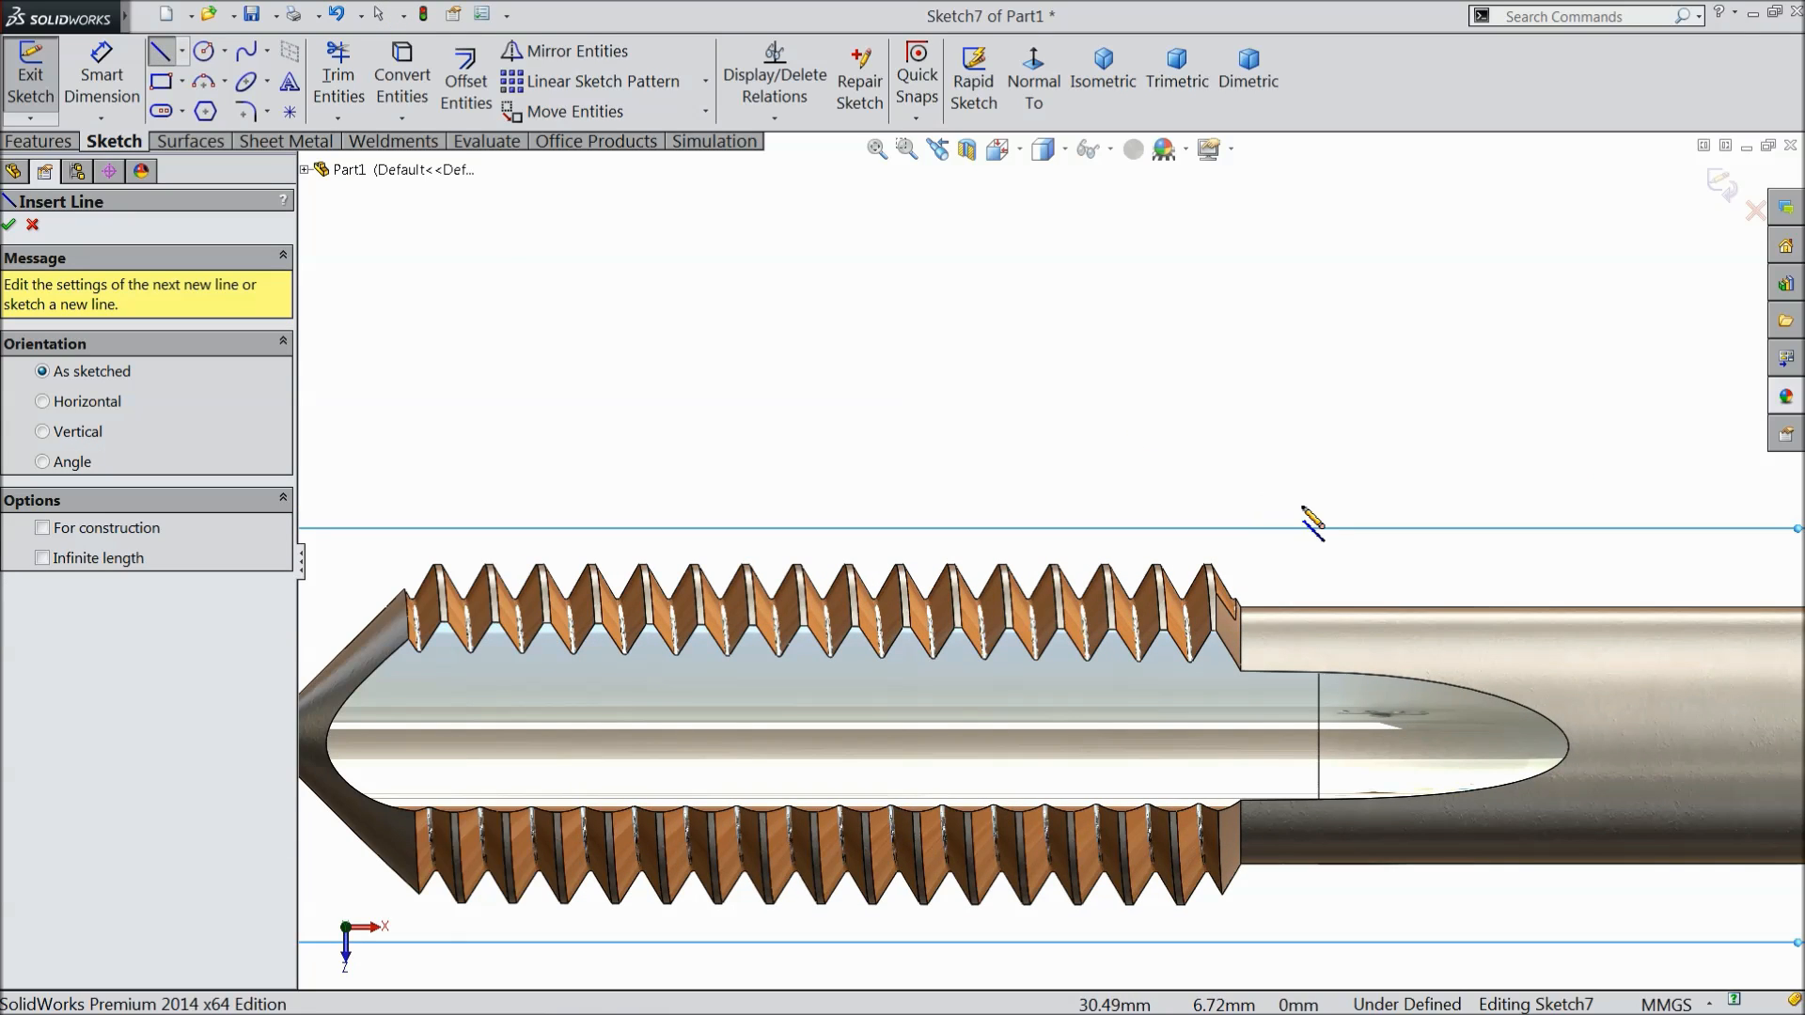
pyautogui.click(1186, 445)
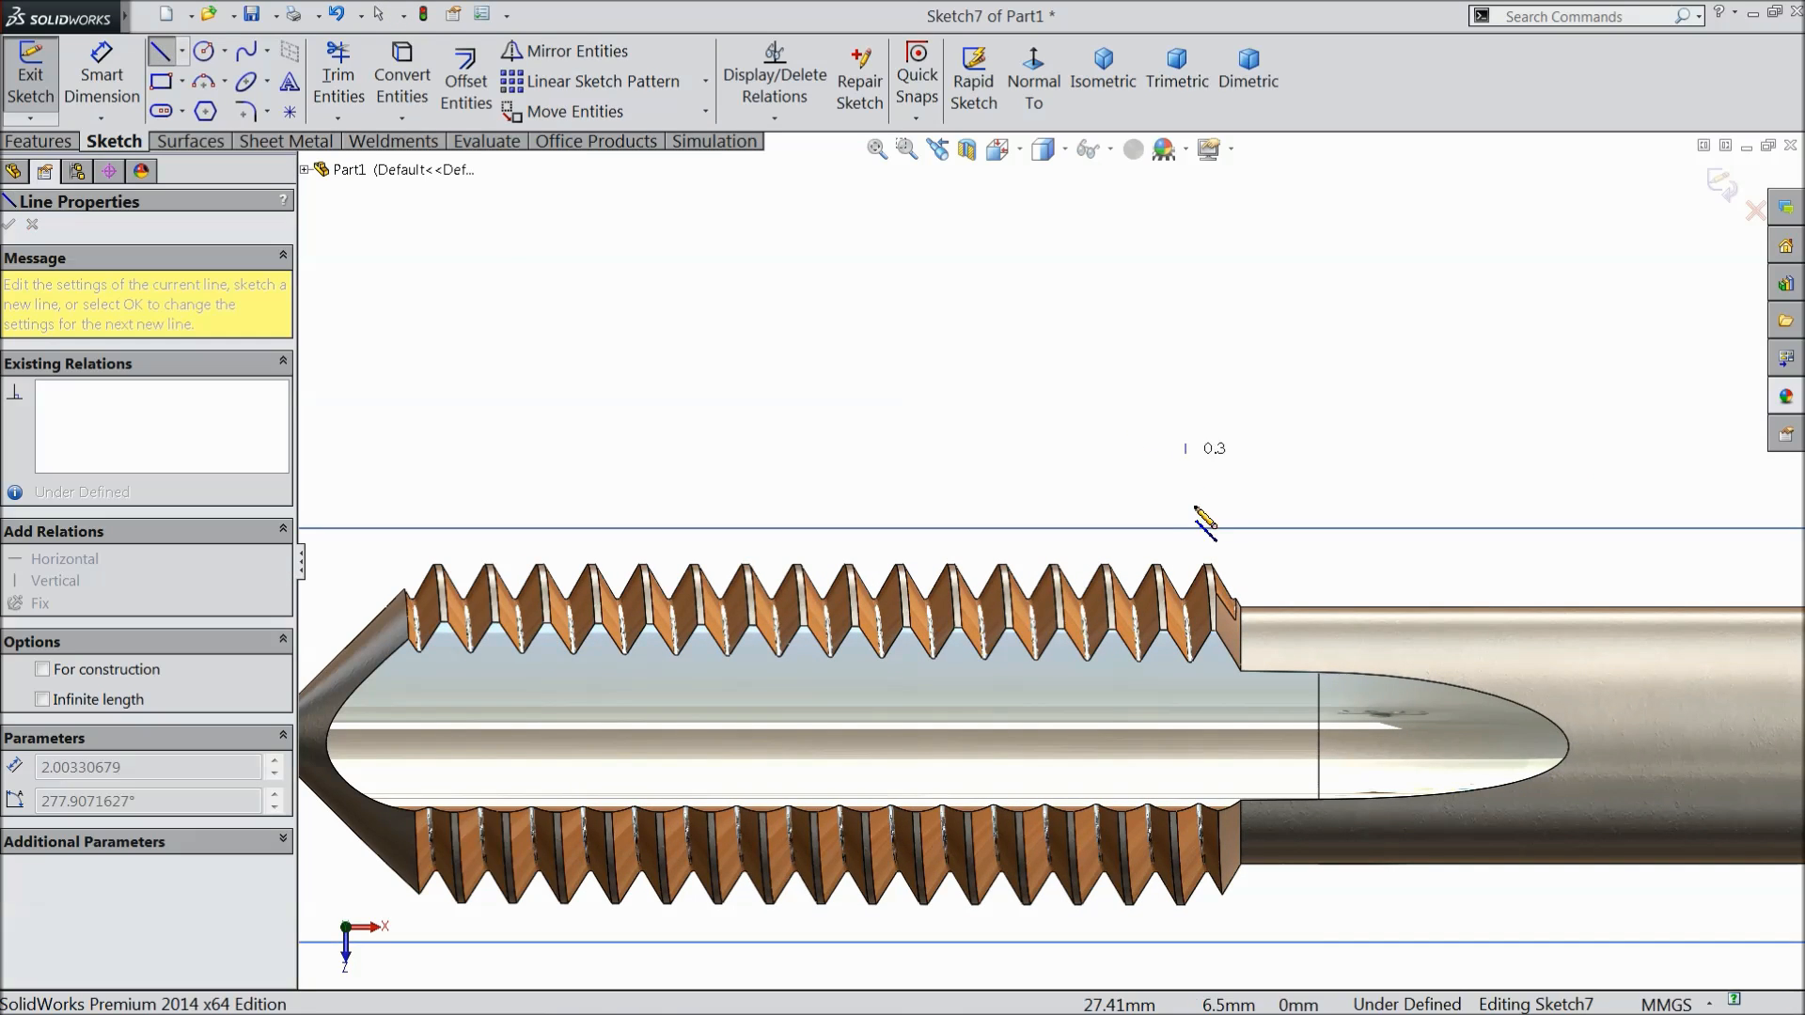
pyautogui.click(1195, 561)
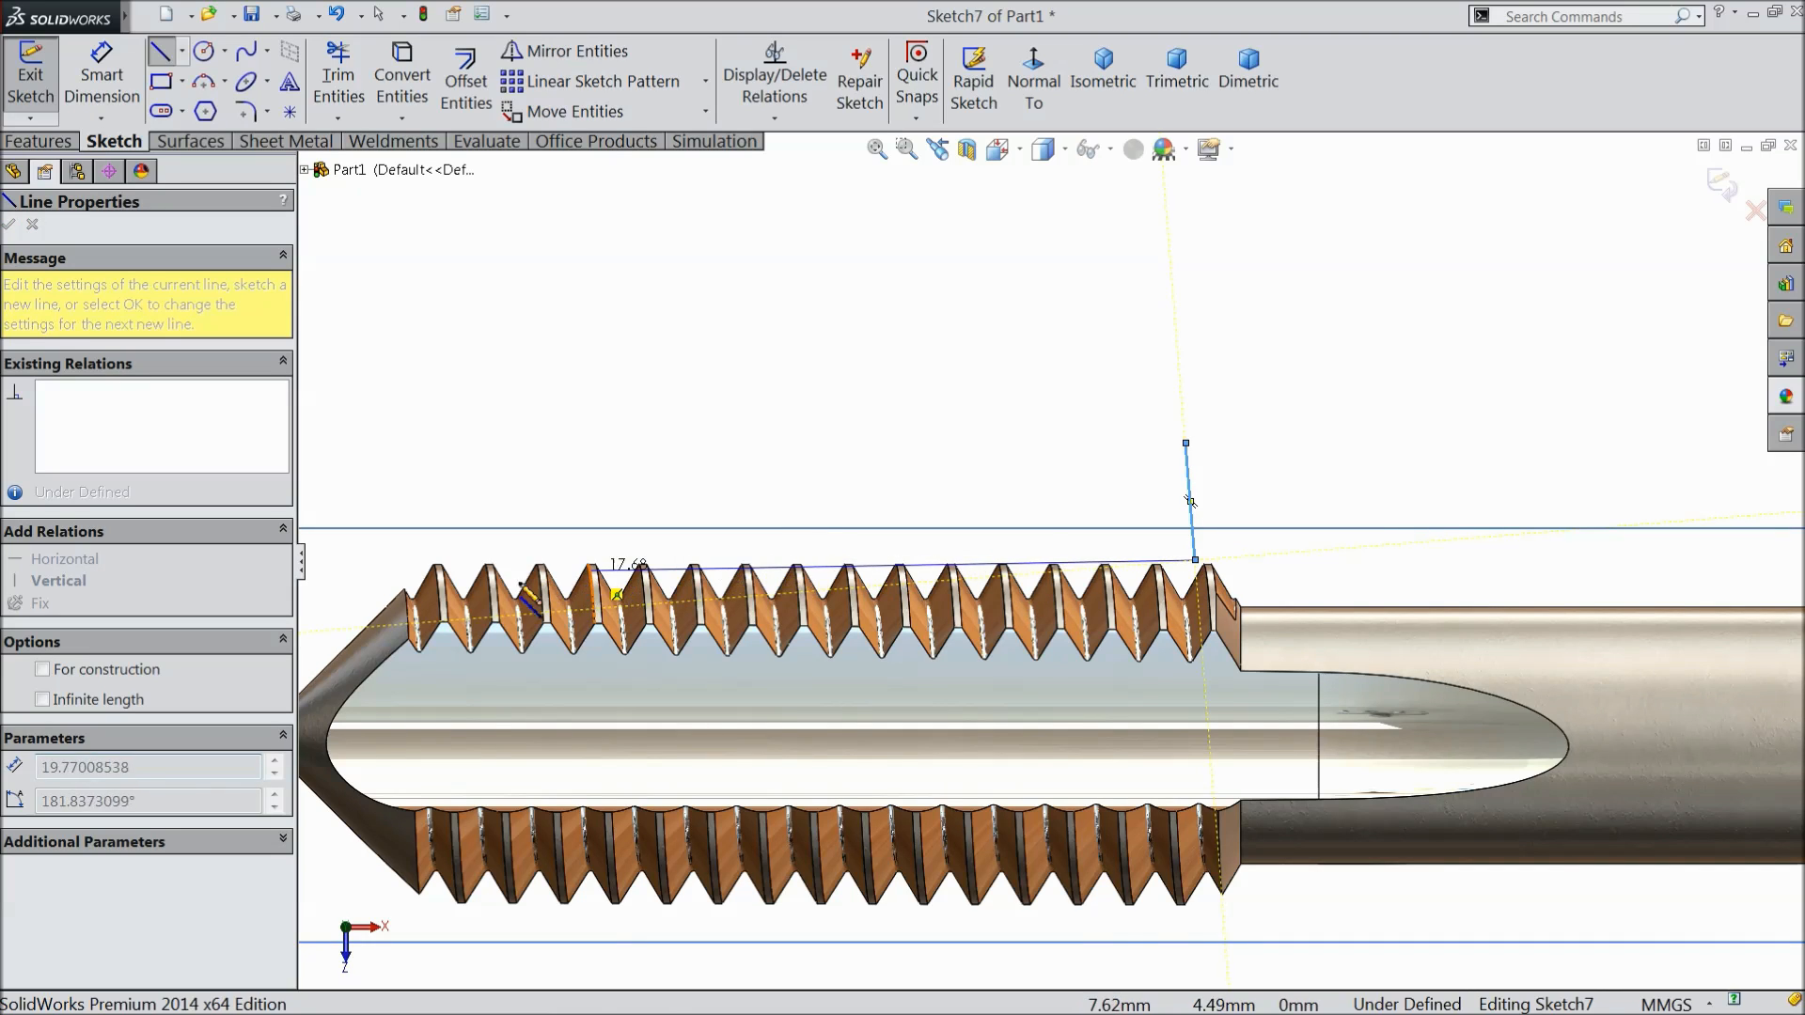
pyautogui.click(387, 592)
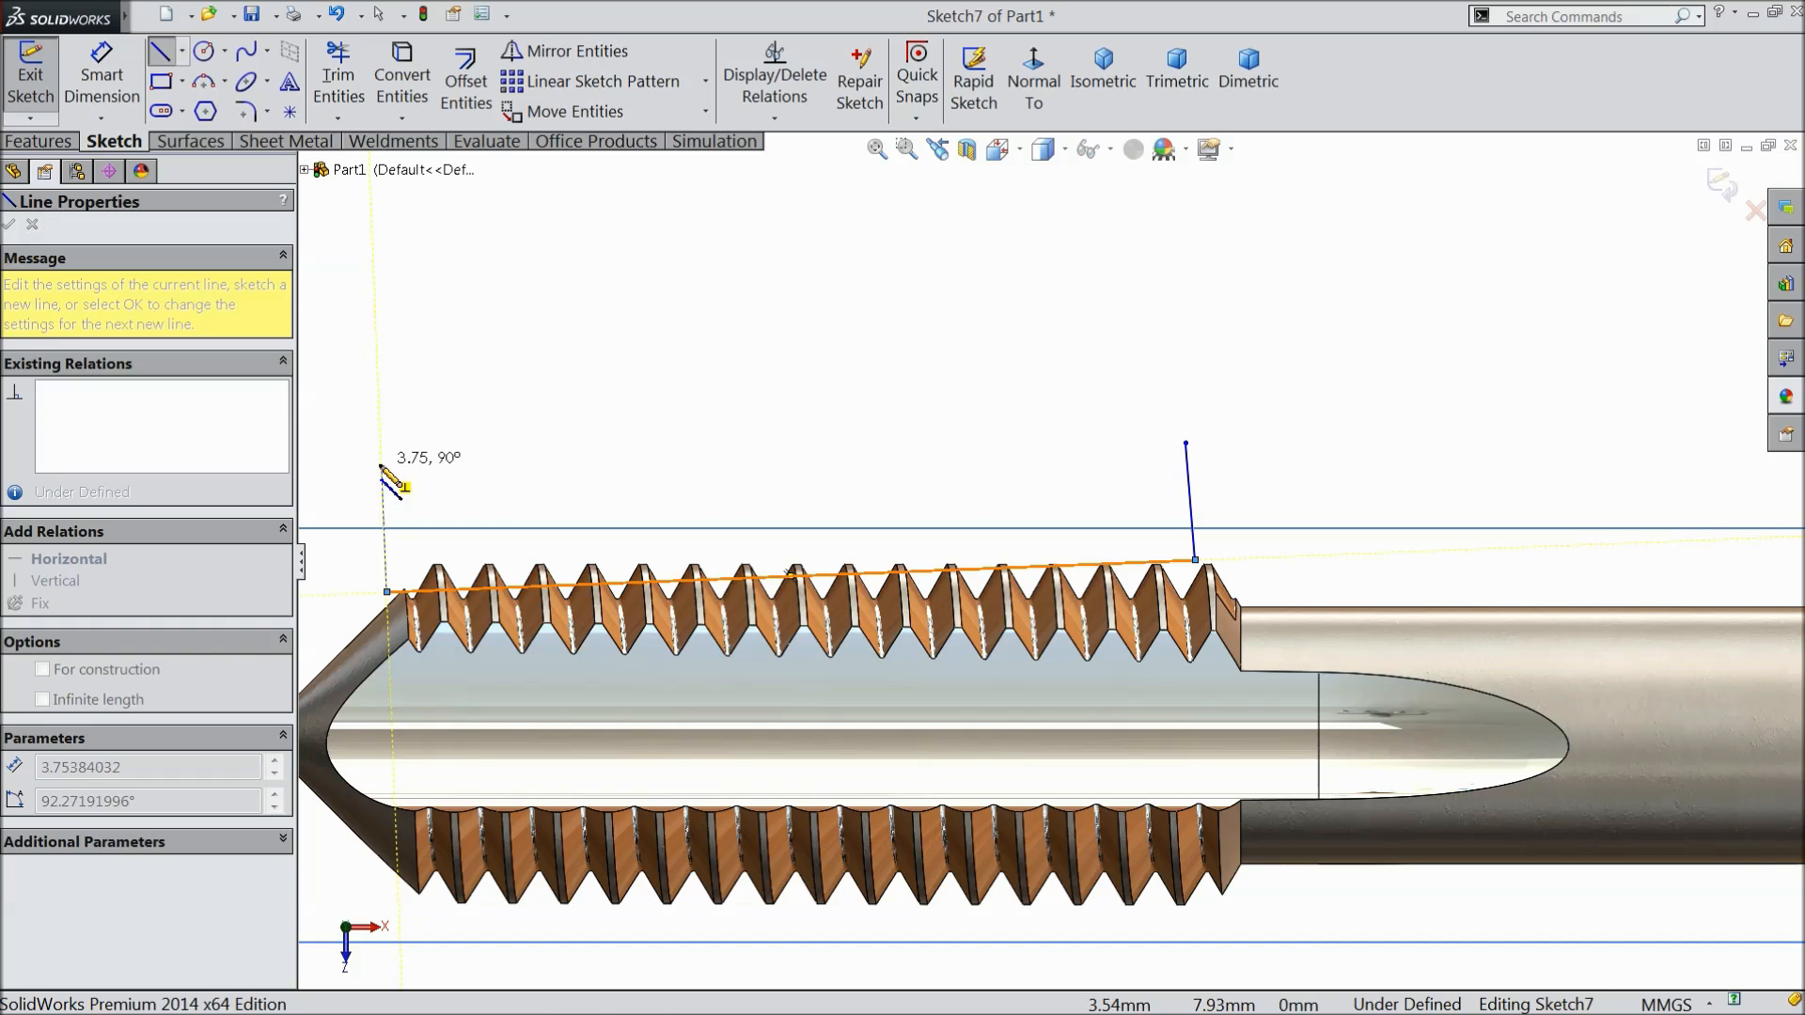
pyautogui.click(381, 464)
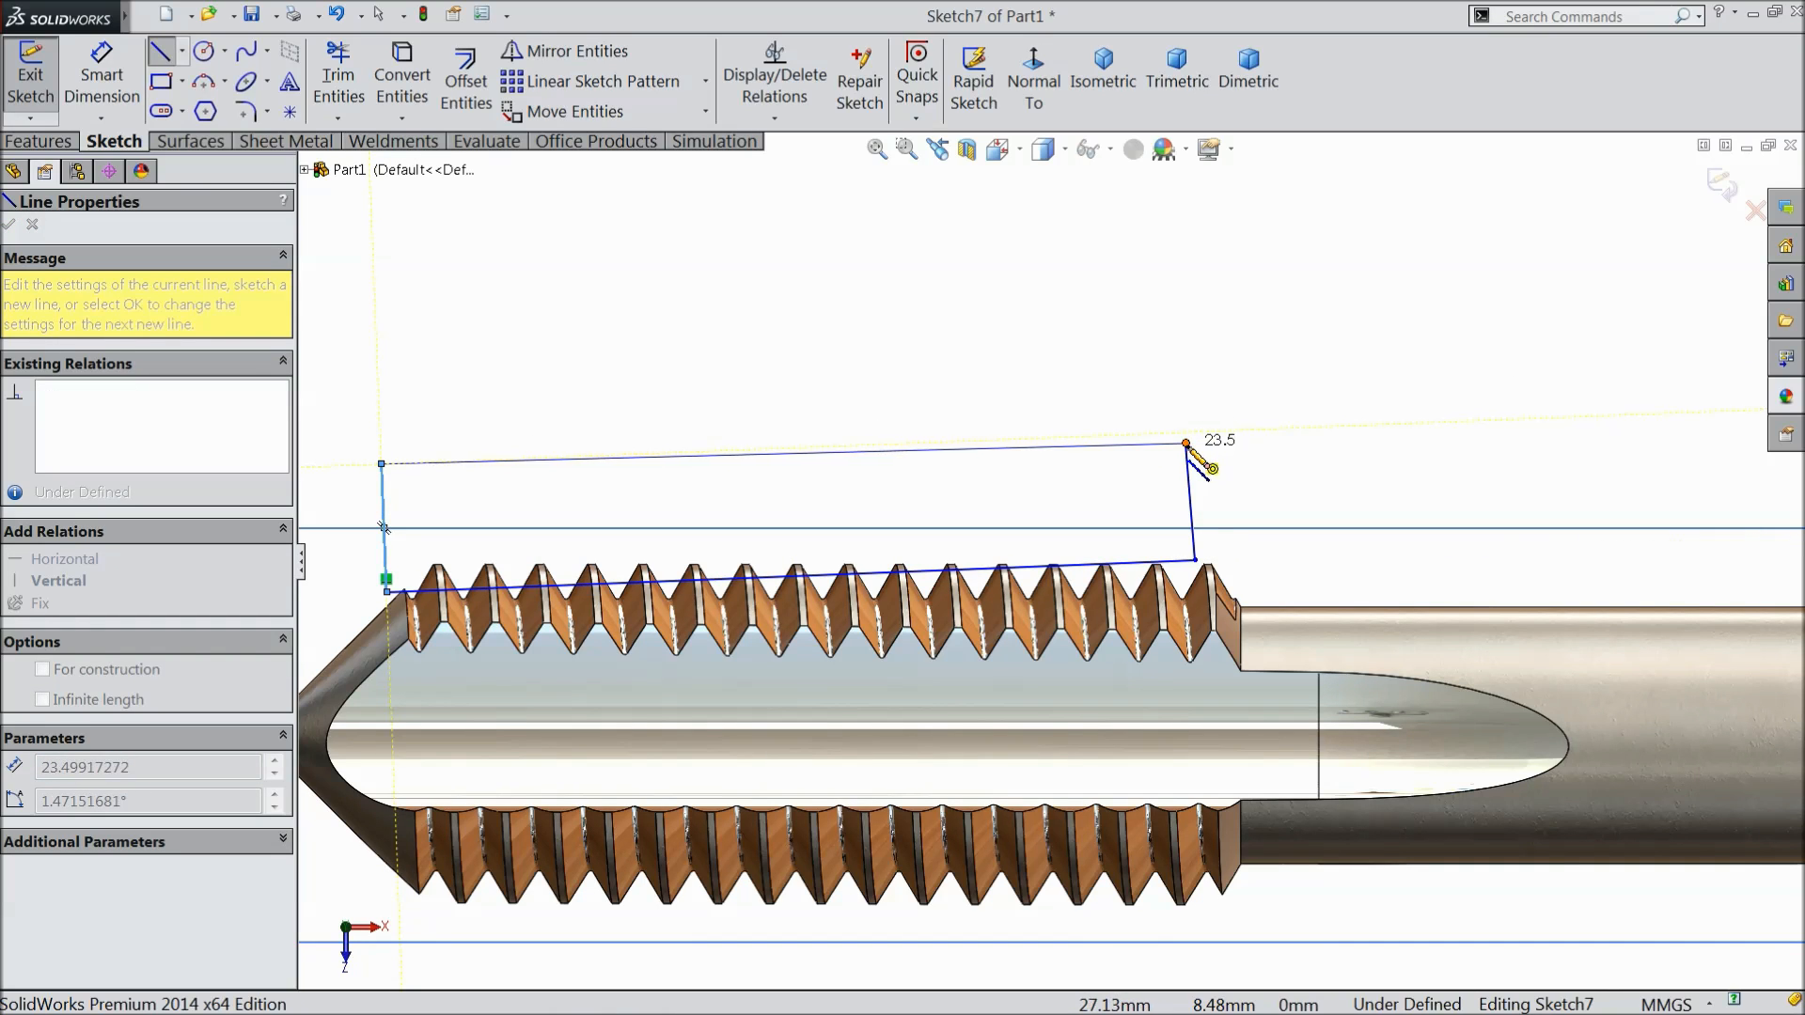
pyautogui.click(1185, 443)
pyautogui.rightClick(1066, 332)
pyautogui.click(1119, 295)
pyautogui.scroll(3, 1043, 564)
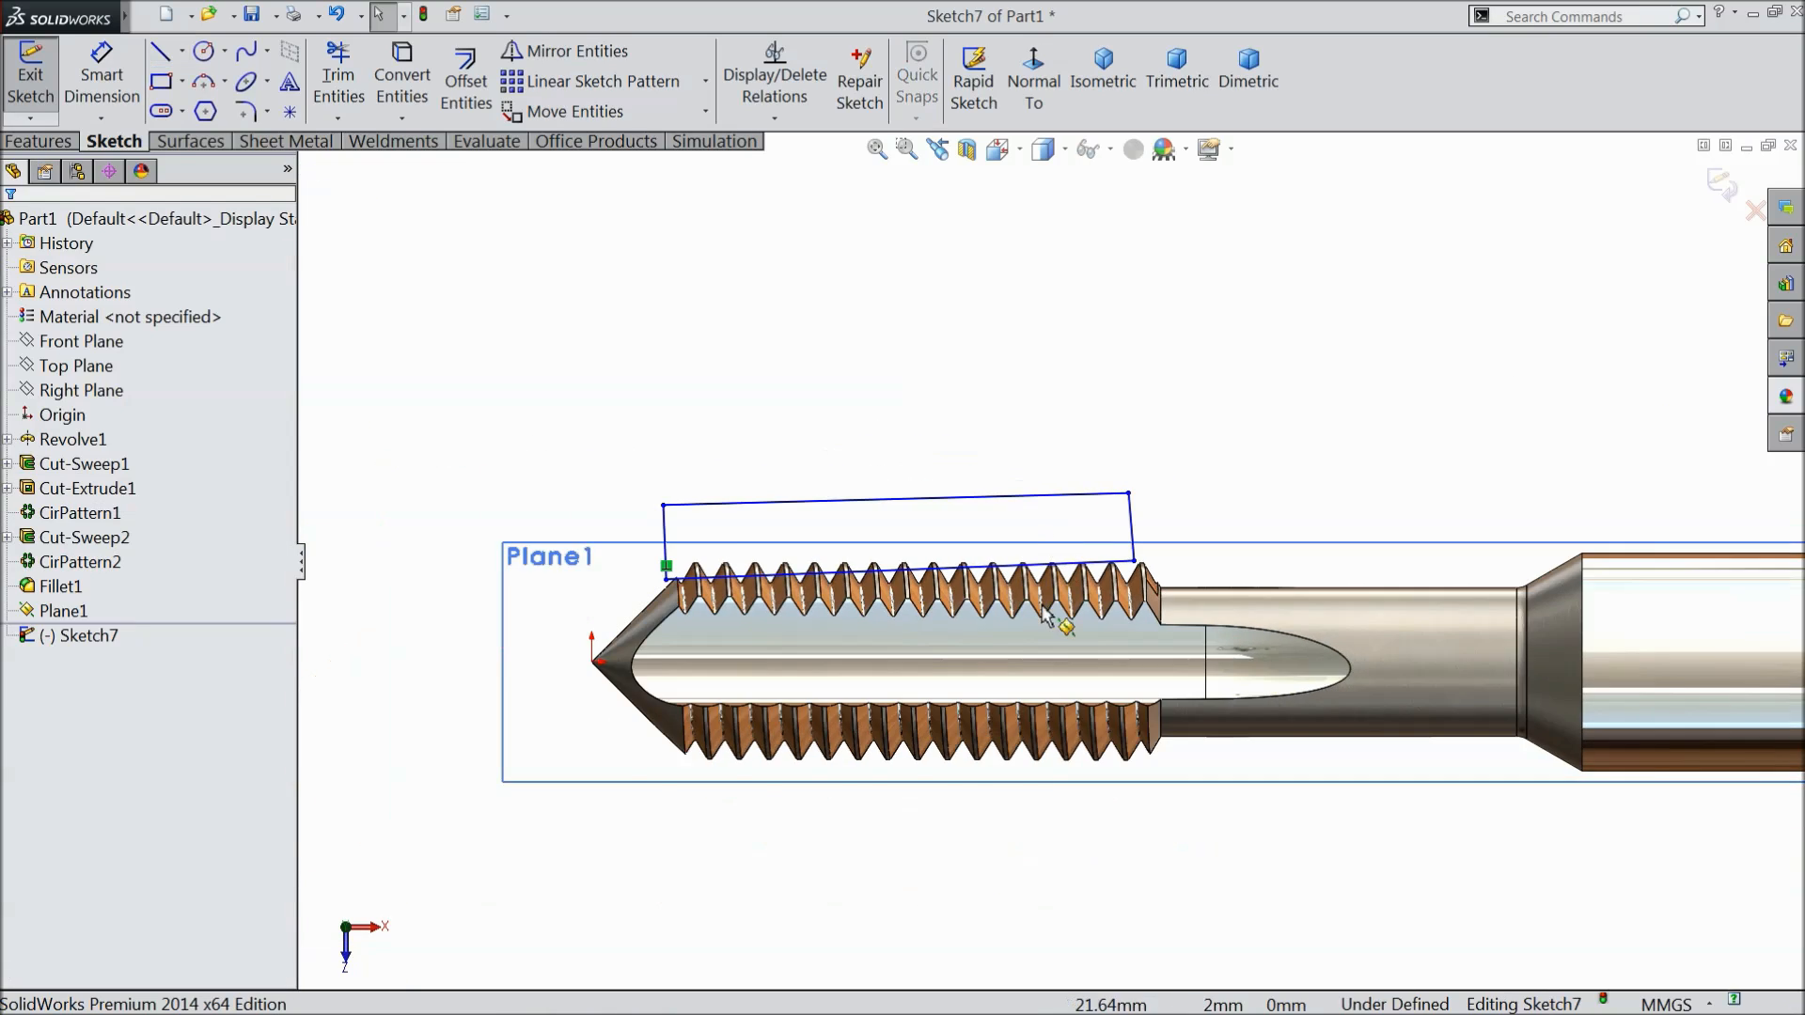
# Draw a horizontal centerline about 15.46 mm long from the origin at the tap's tip along its axis.
pyautogui.scroll(-2, 997, 653)
pyautogui.click(182, 52)
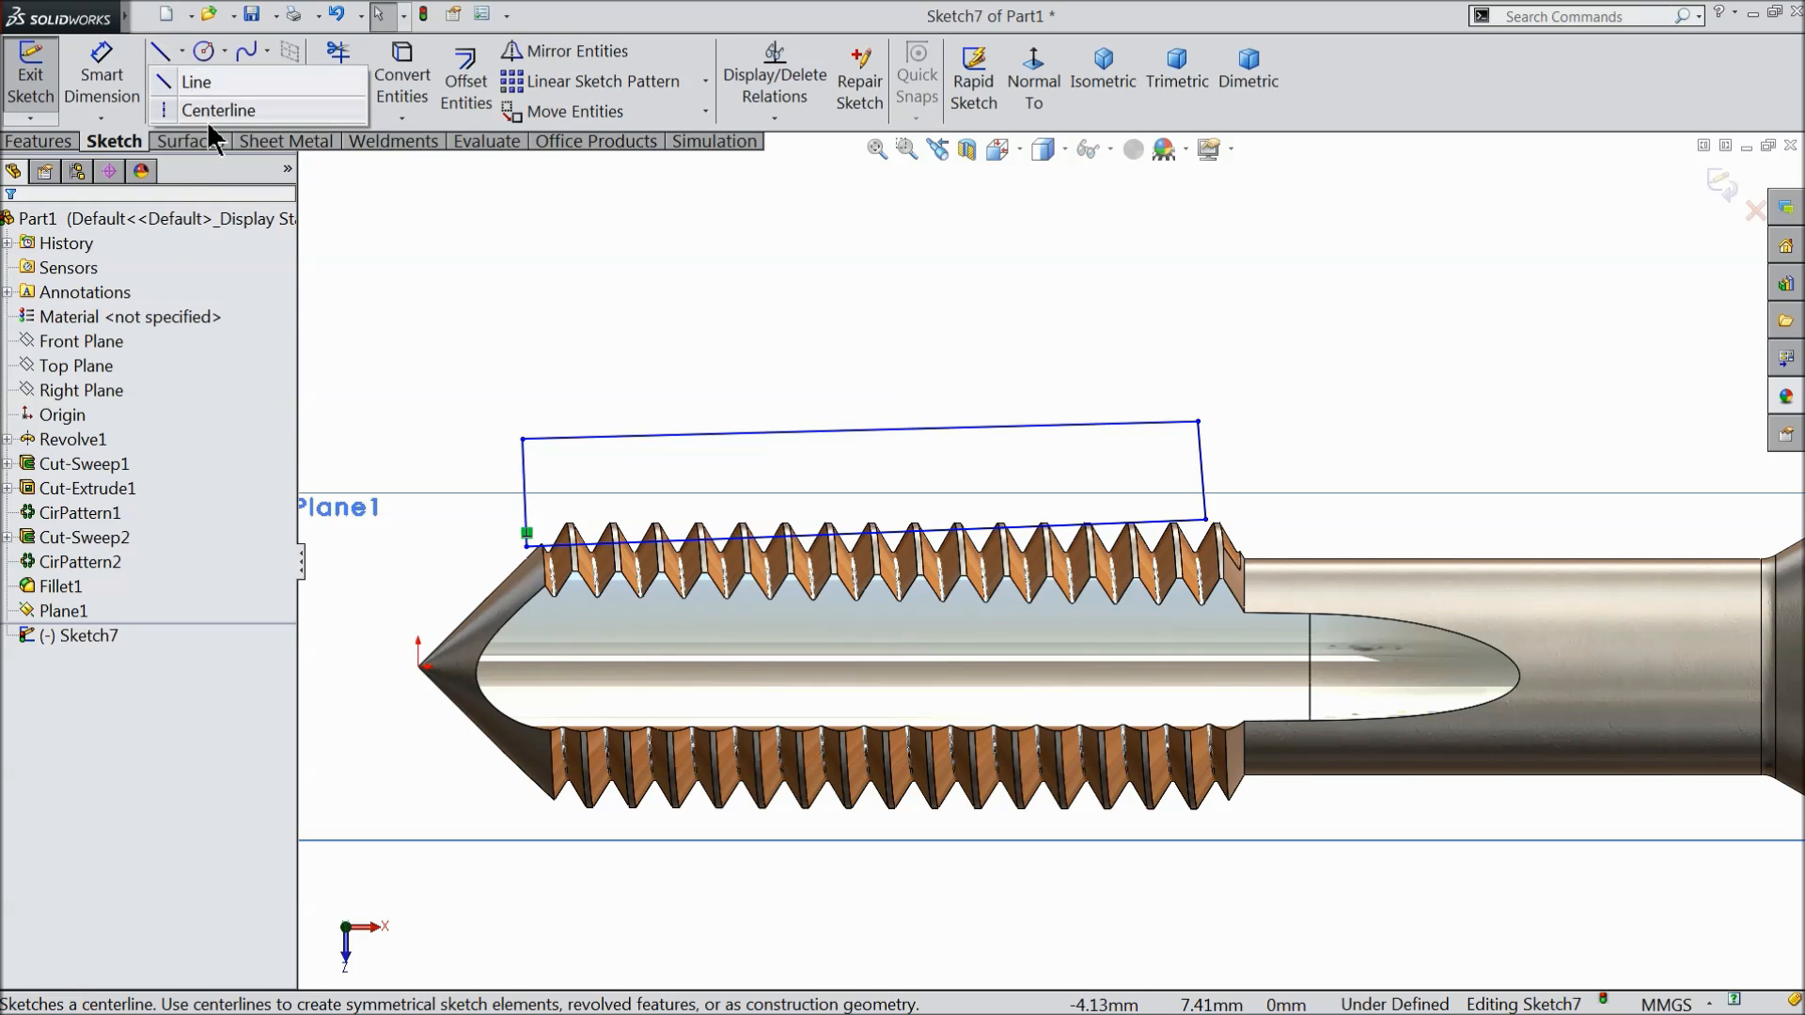
pyautogui.click(193, 105)
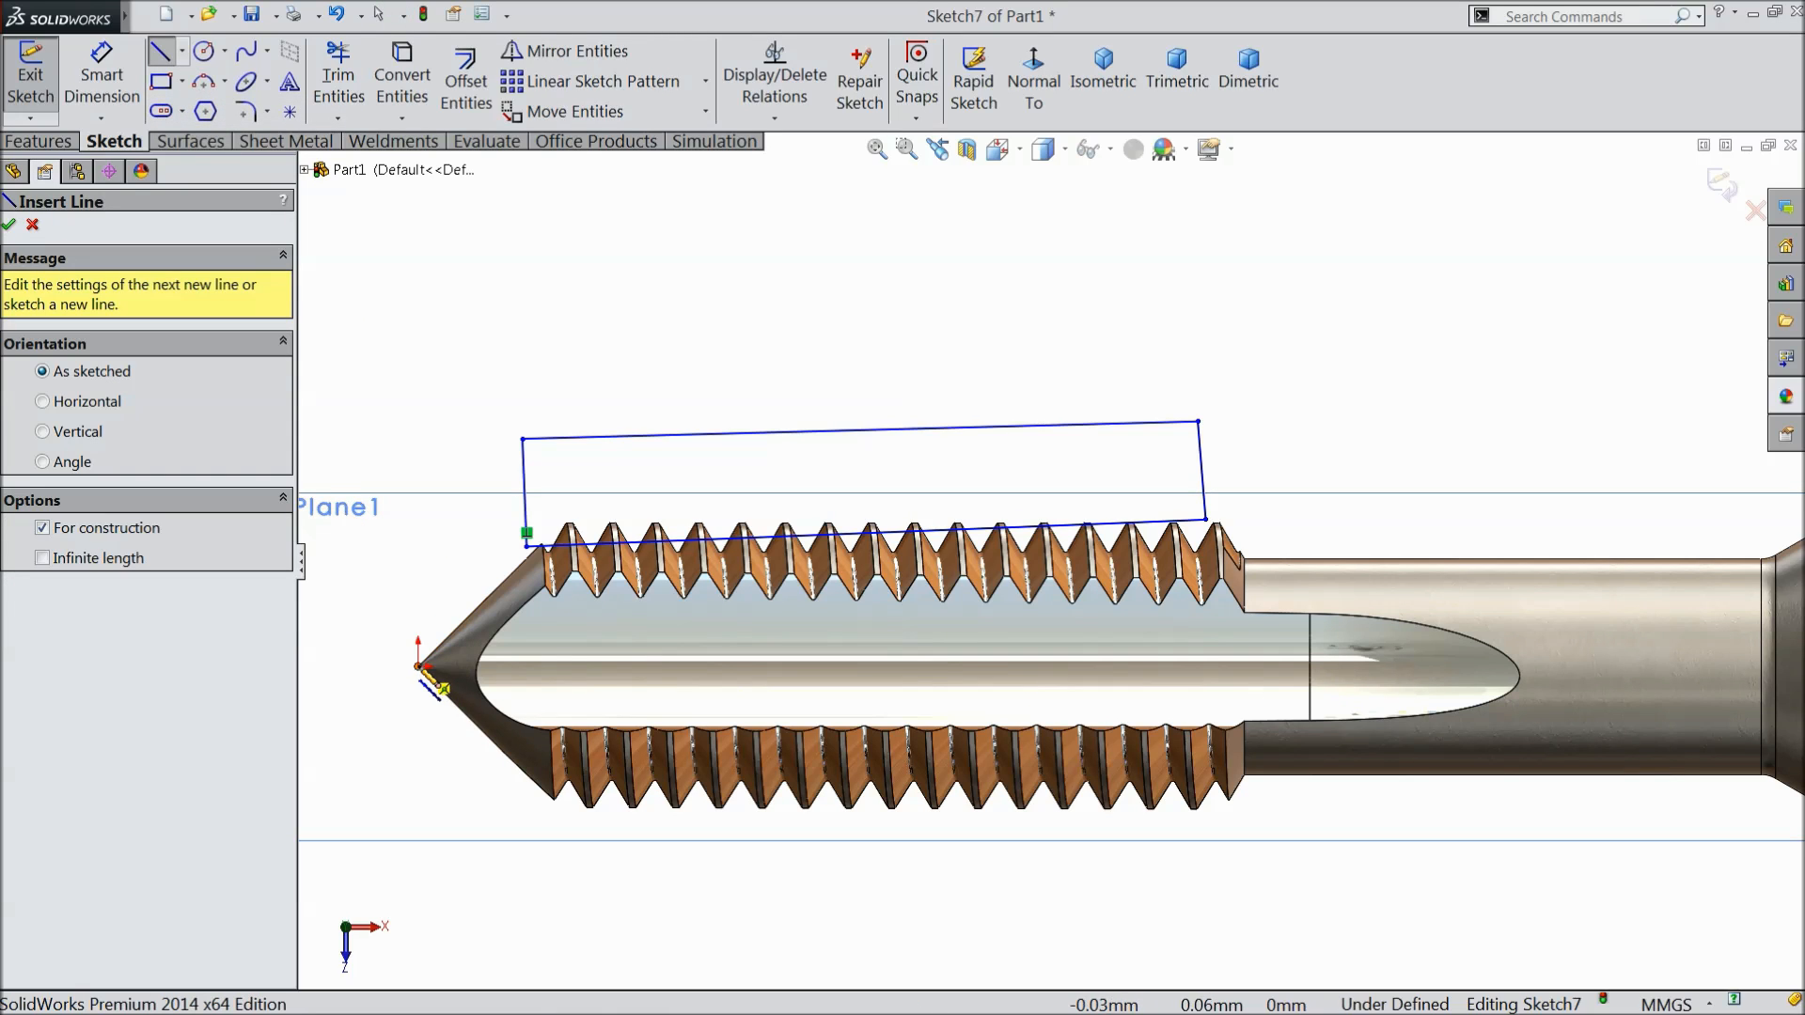
pyautogui.click(420, 667)
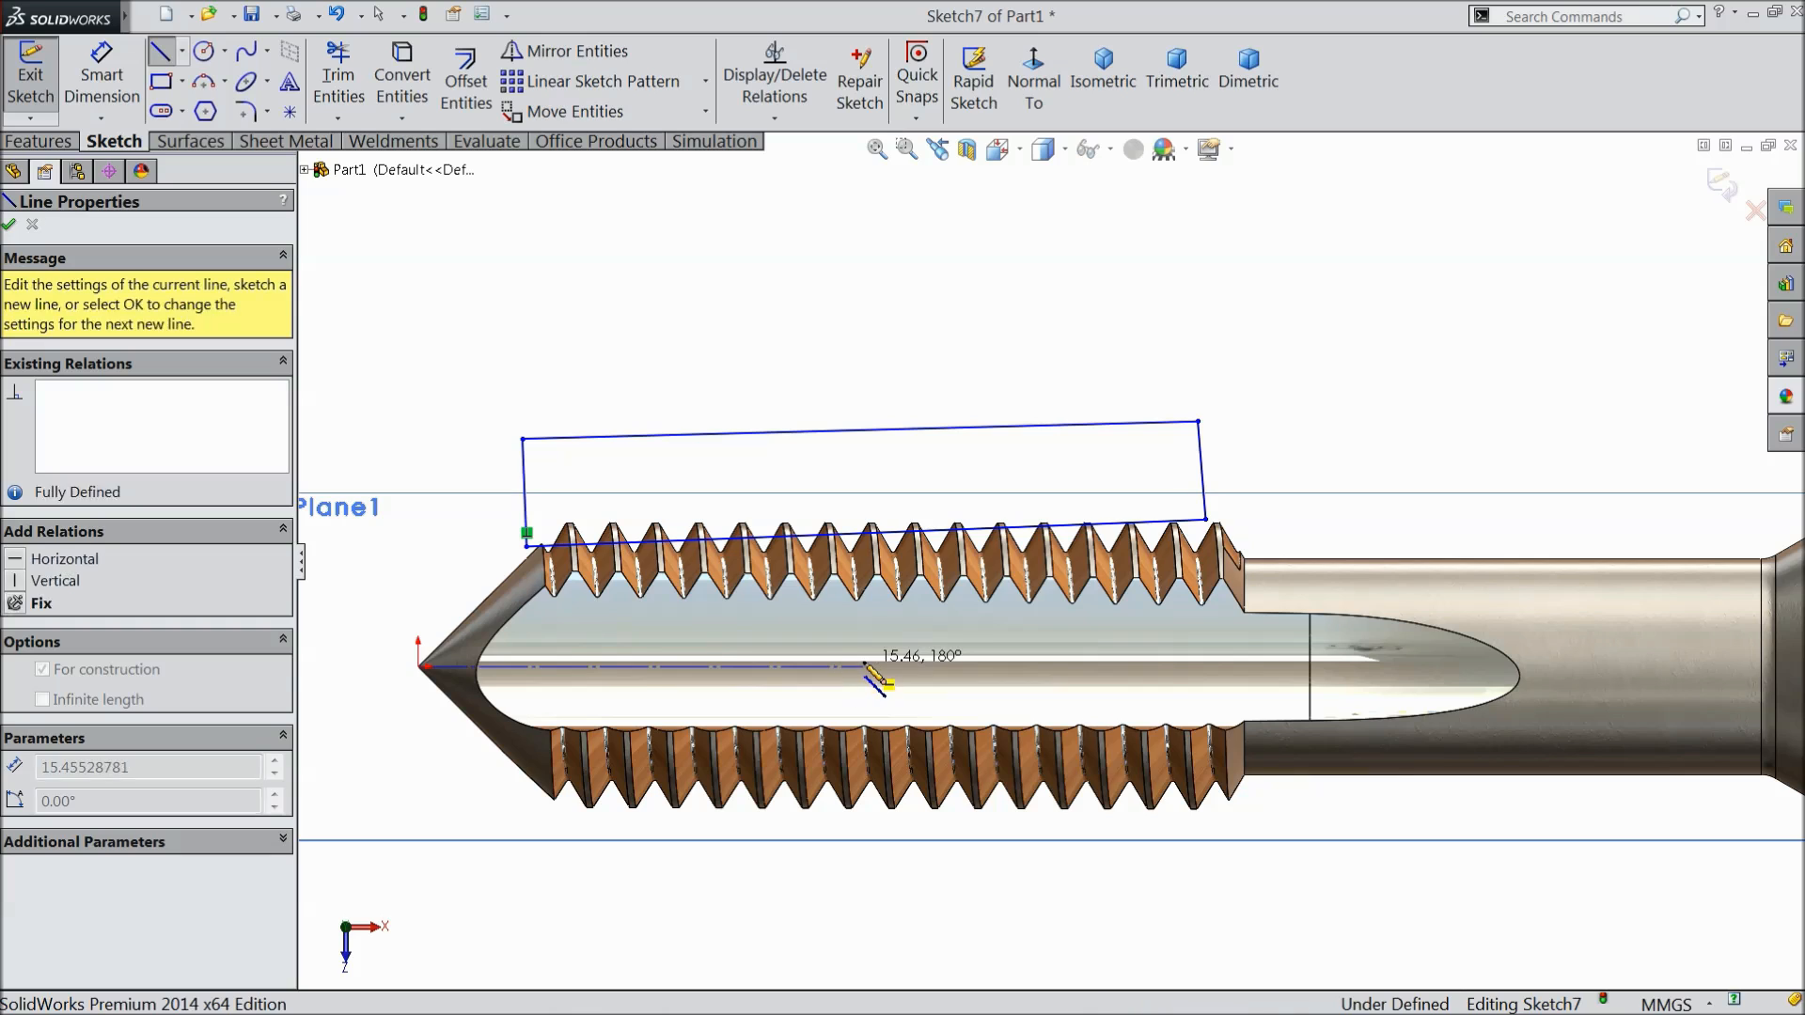
pyautogui.click(865, 667)
pyautogui.rightClick(922, 620)
pyautogui.click(973, 186)
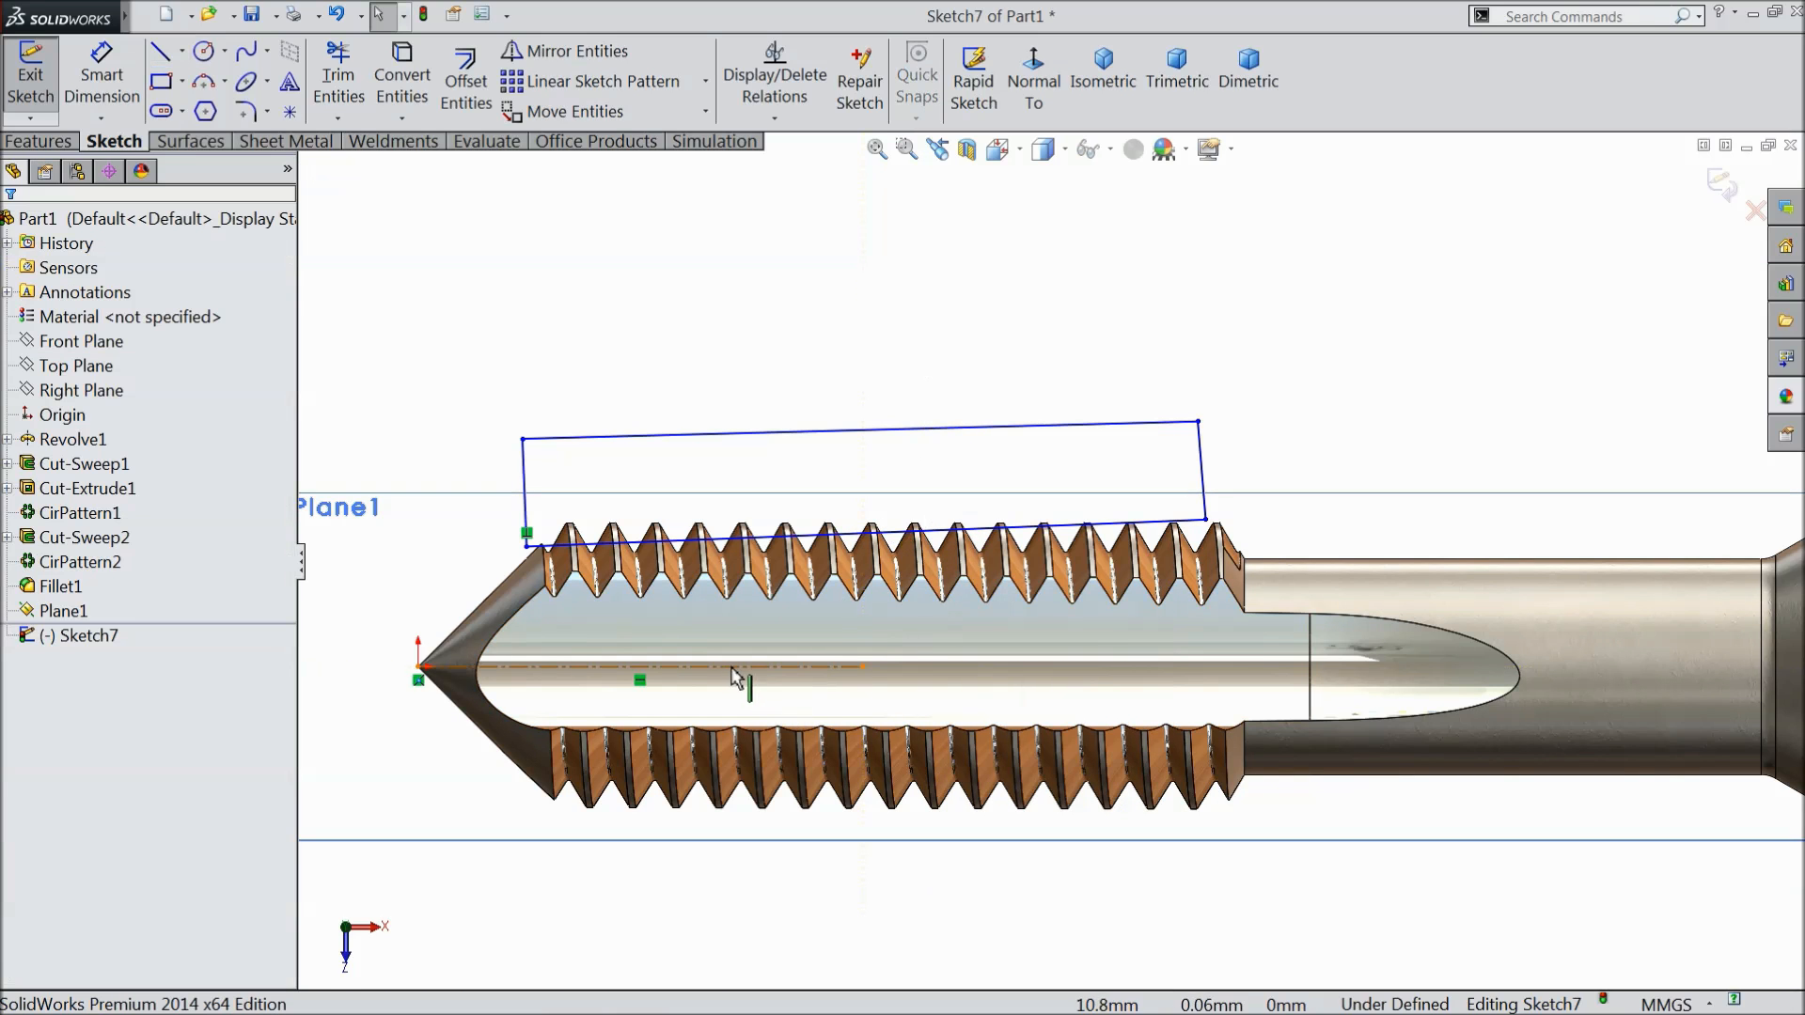
# Dimension the horizontal distance from the tip origin to the profile's lower corner nearest the tip as 2.9 mm.
pyautogui.click(102, 76)
pyautogui.scroll(-2, 301, 423)
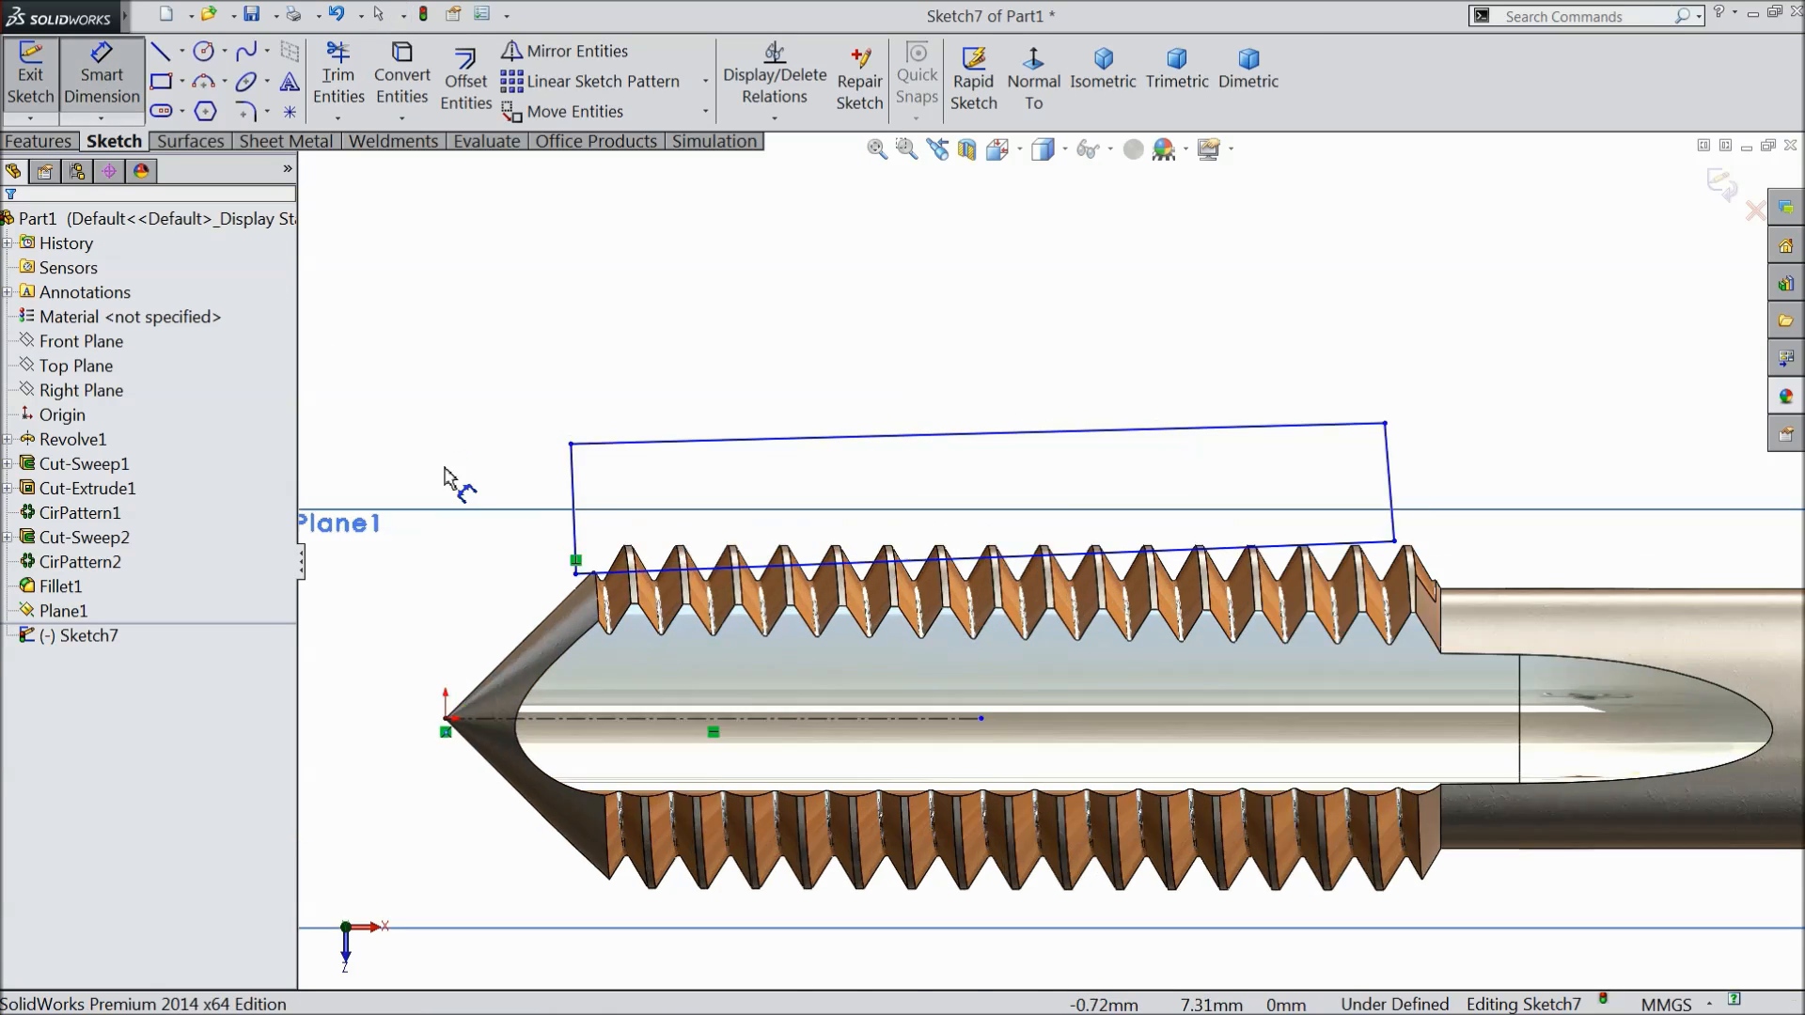
pyautogui.scroll(-1, 446, 477)
pyautogui.click(477, 776)
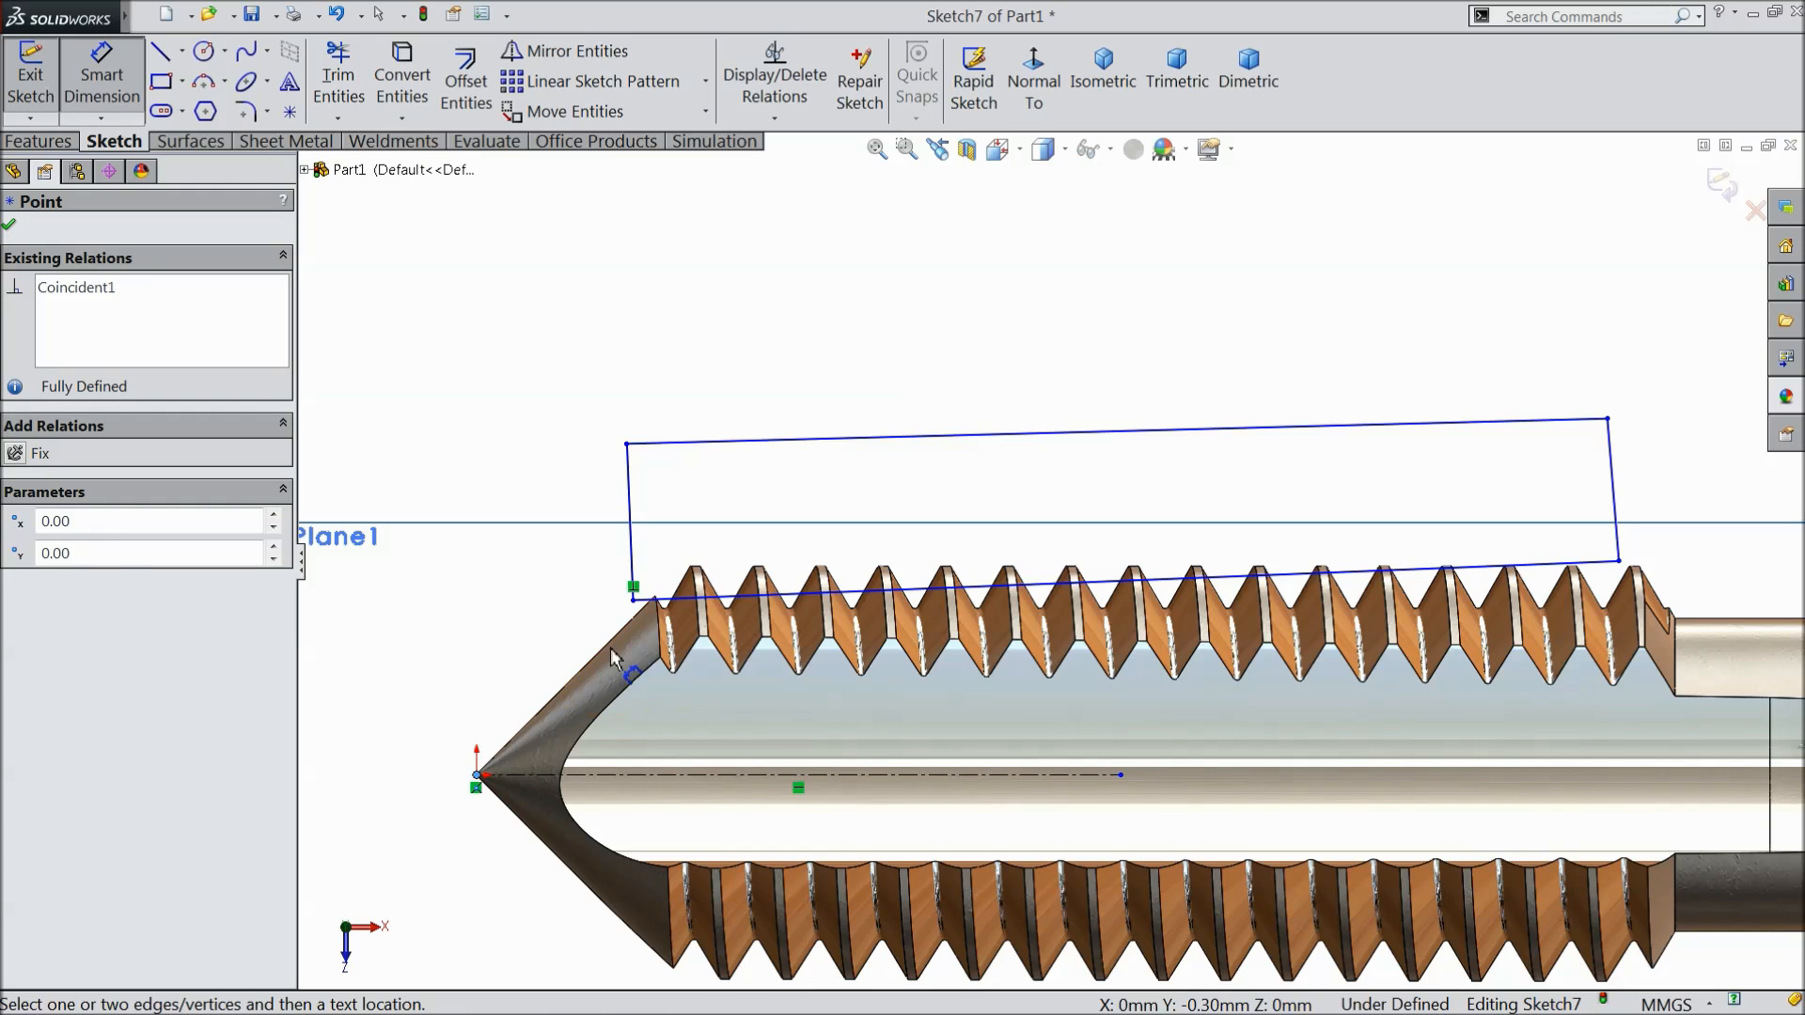
pyautogui.click(634, 601)
pyautogui.click(538, 406)
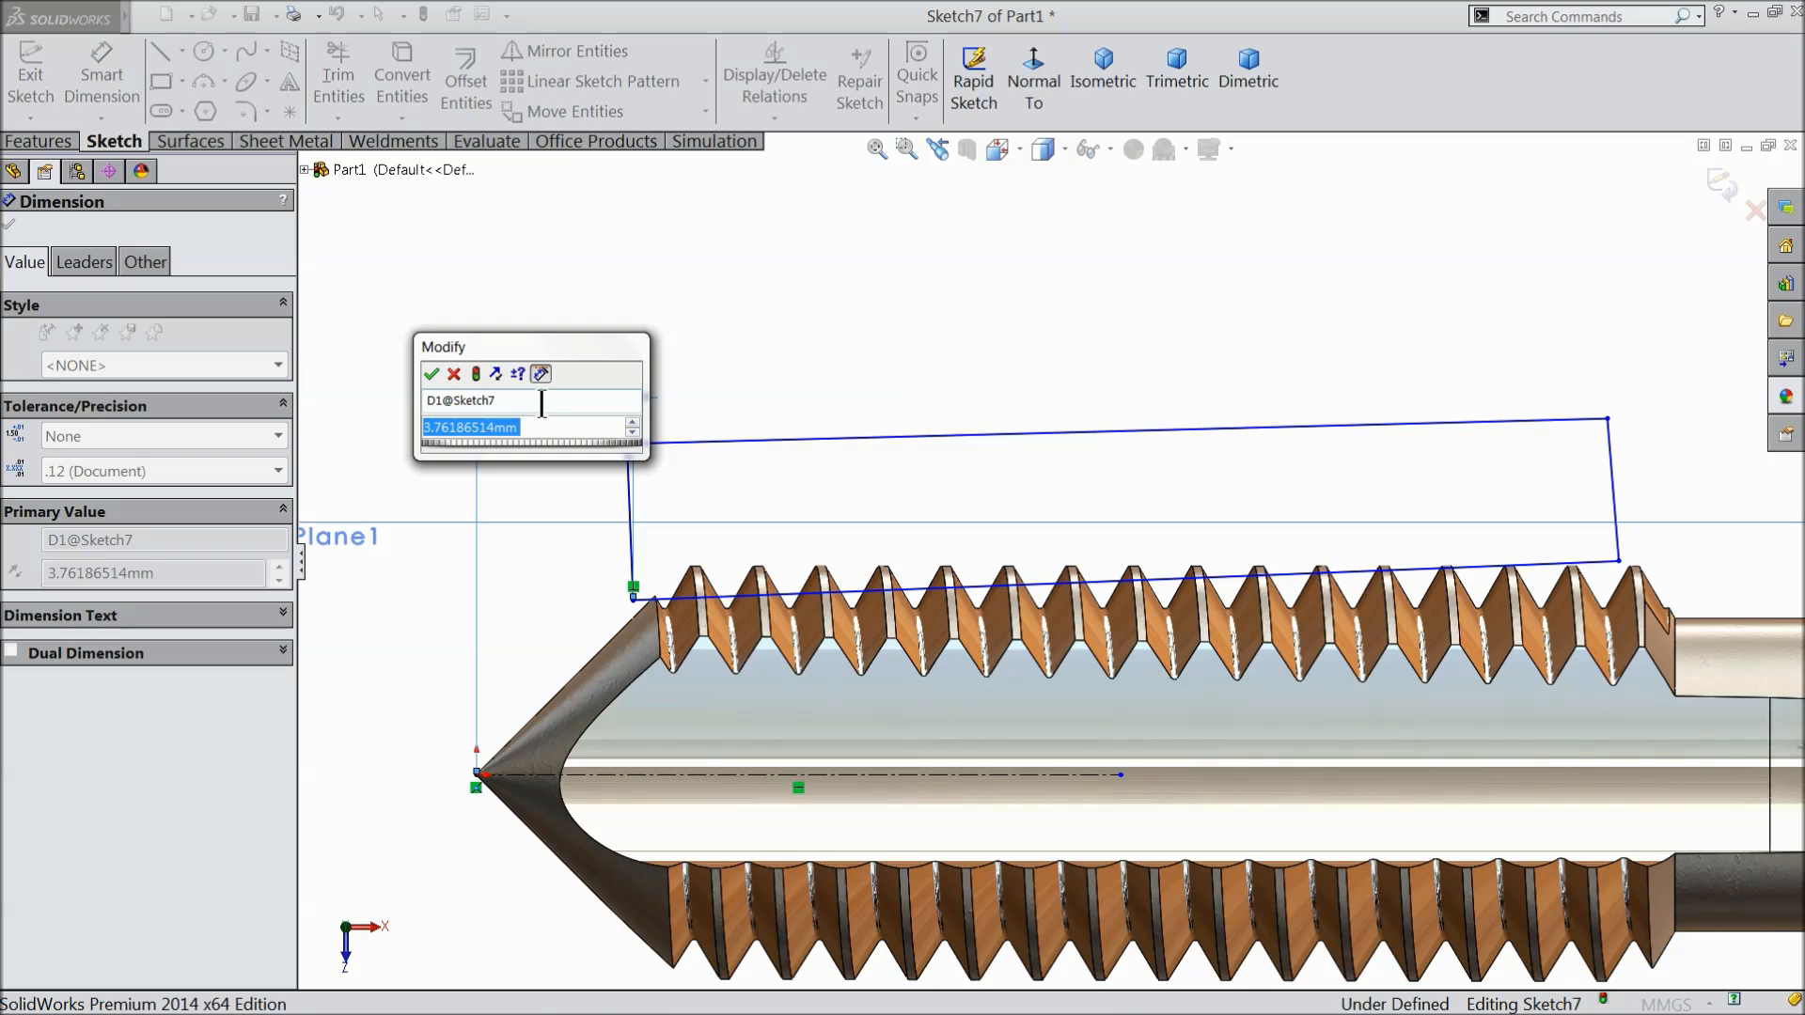
pyautogui.write('2.9')
pyautogui.press('Return')
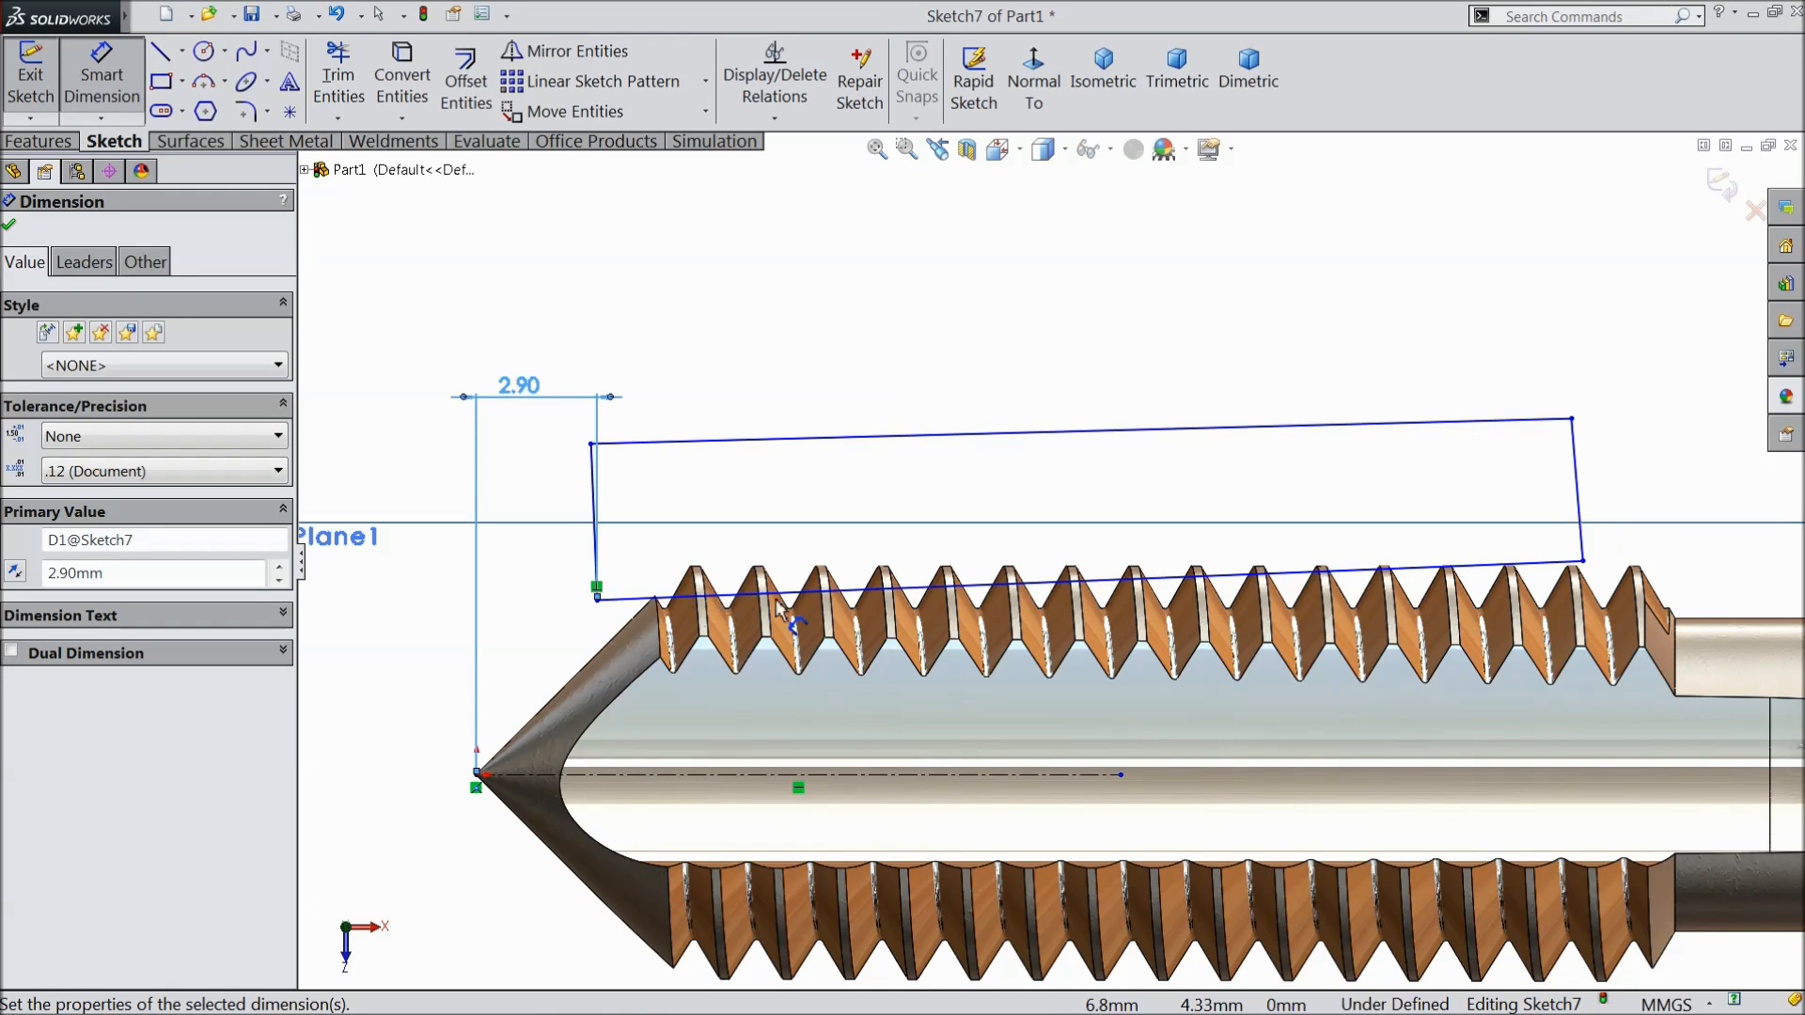
# Dimension the height of the profile's lower corner nearest the tip above the centerline as 4.25 mm.
pyautogui.click(598, 599)
pyautogui.click(508, 780)
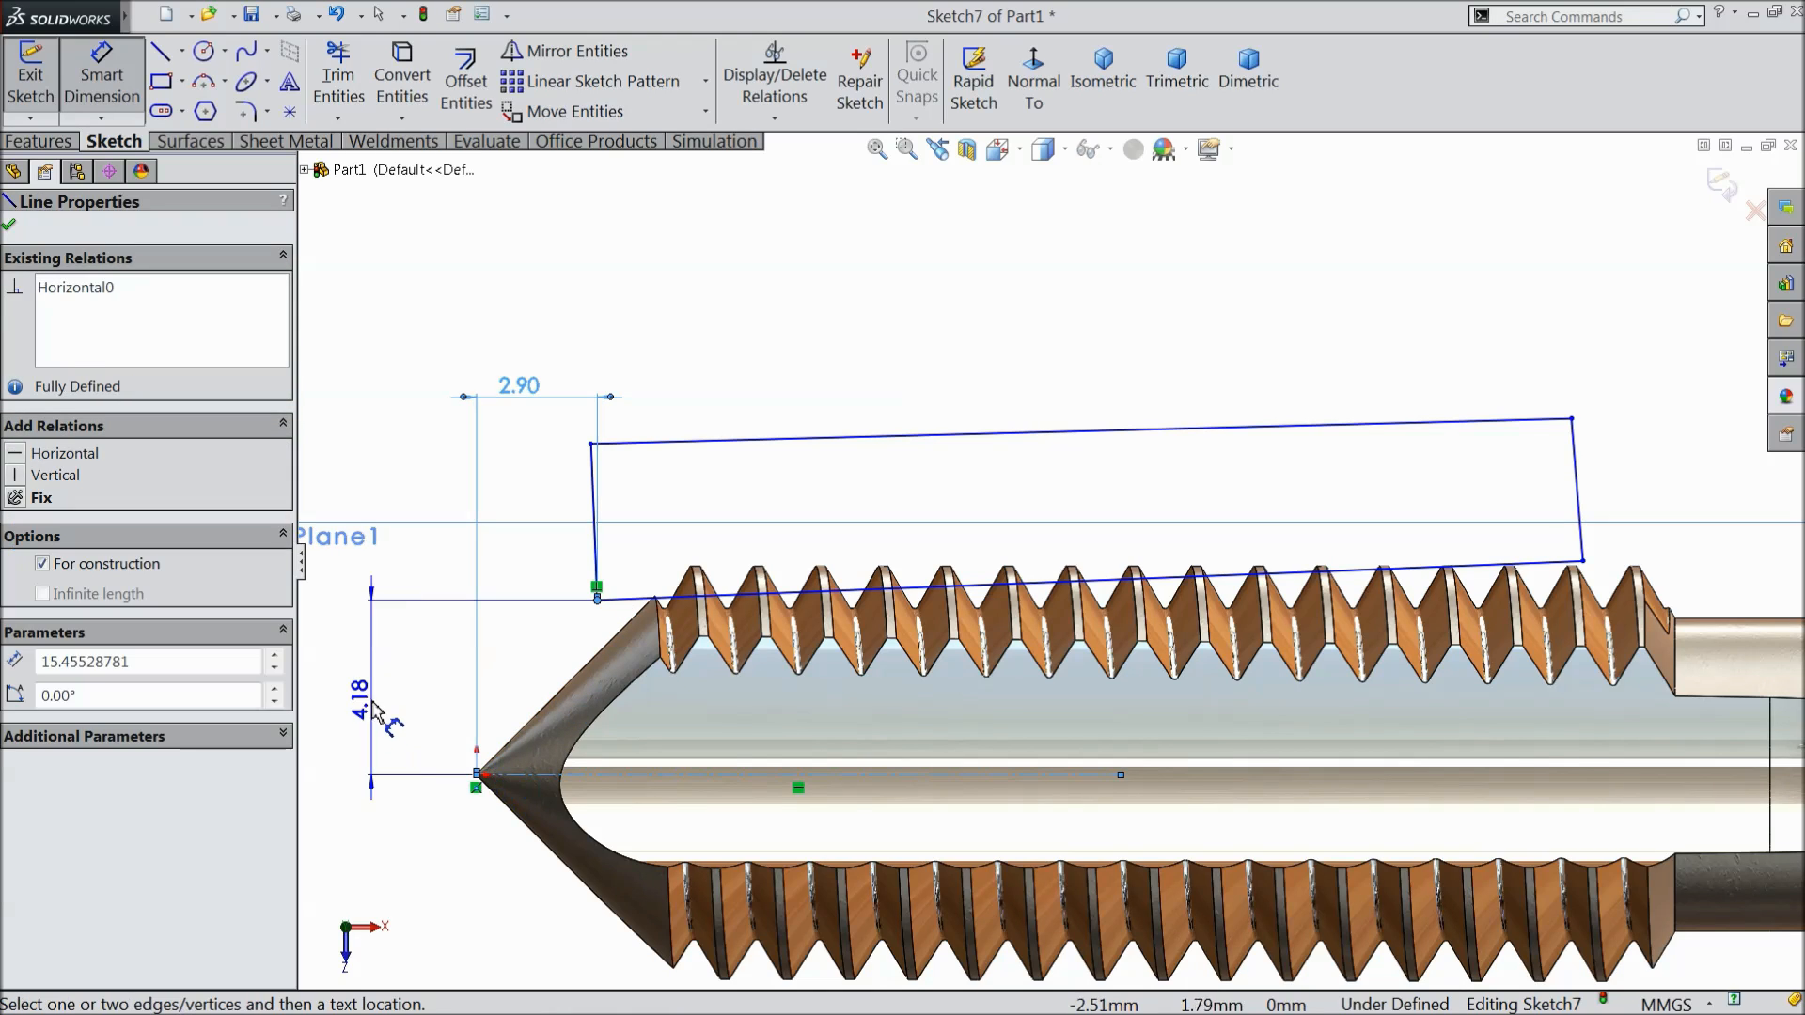
pyautogui.click(371, 681)
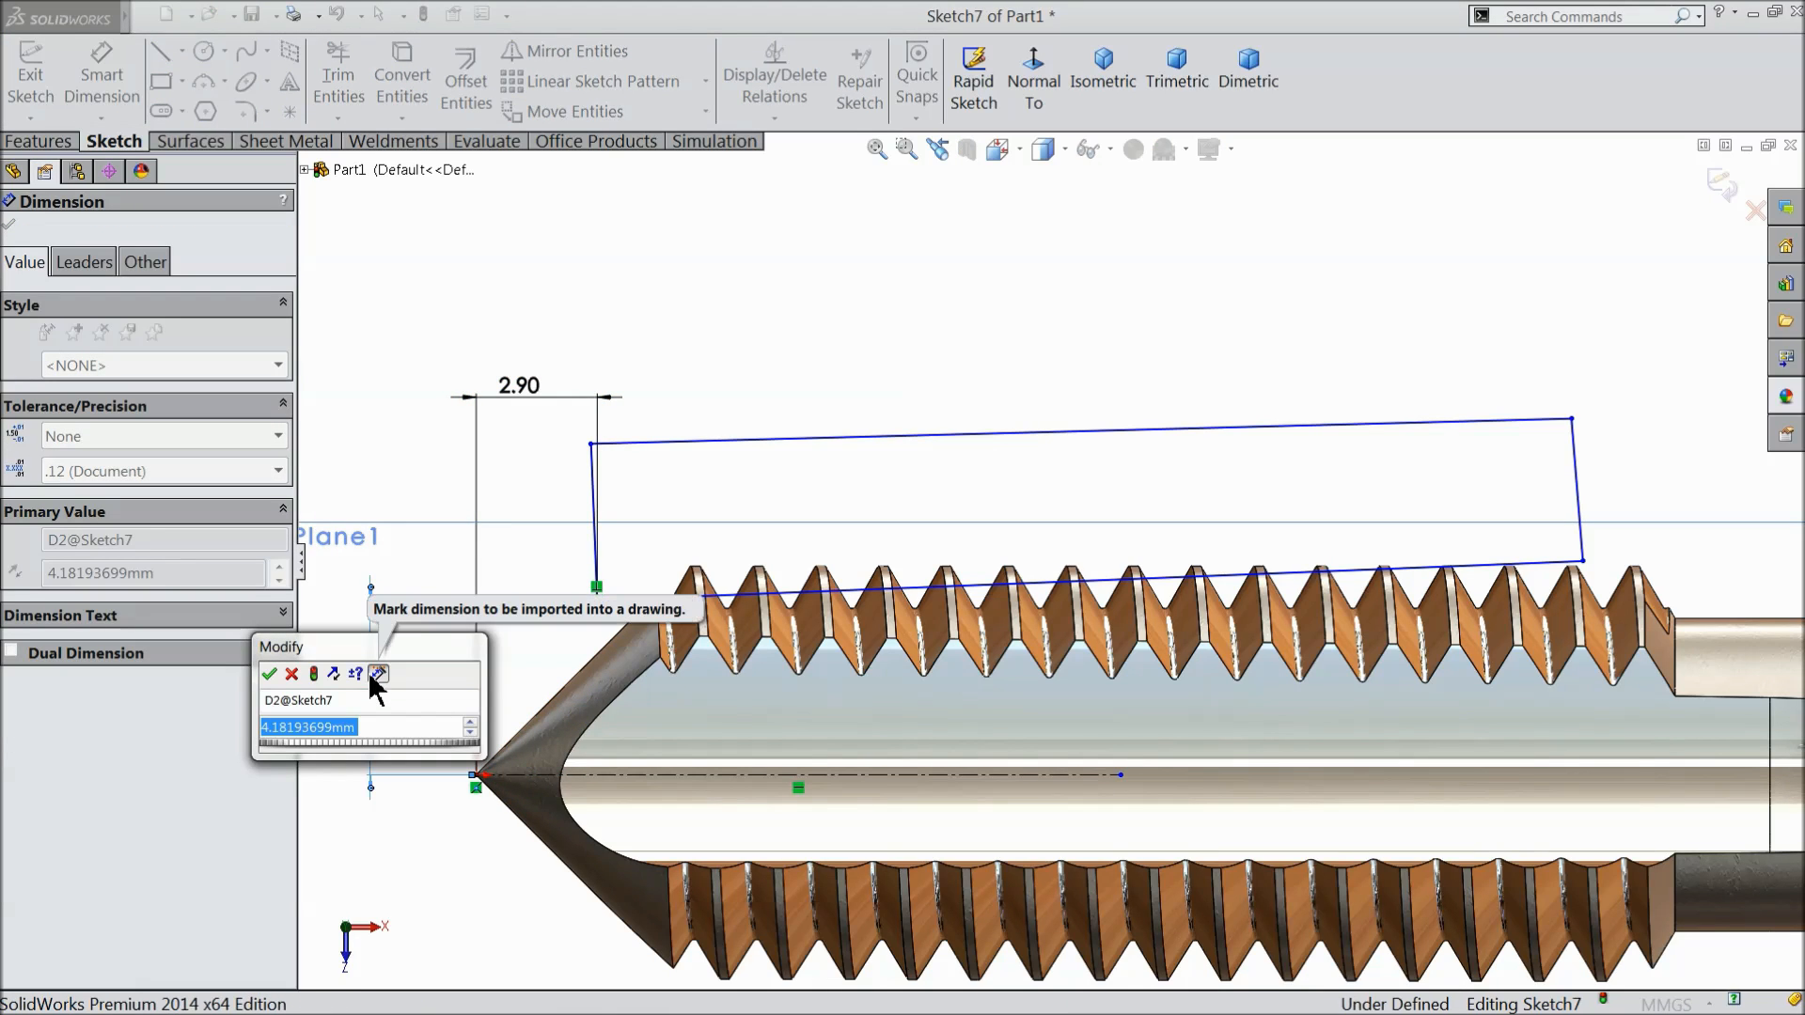
pyautogui.write('4.2')
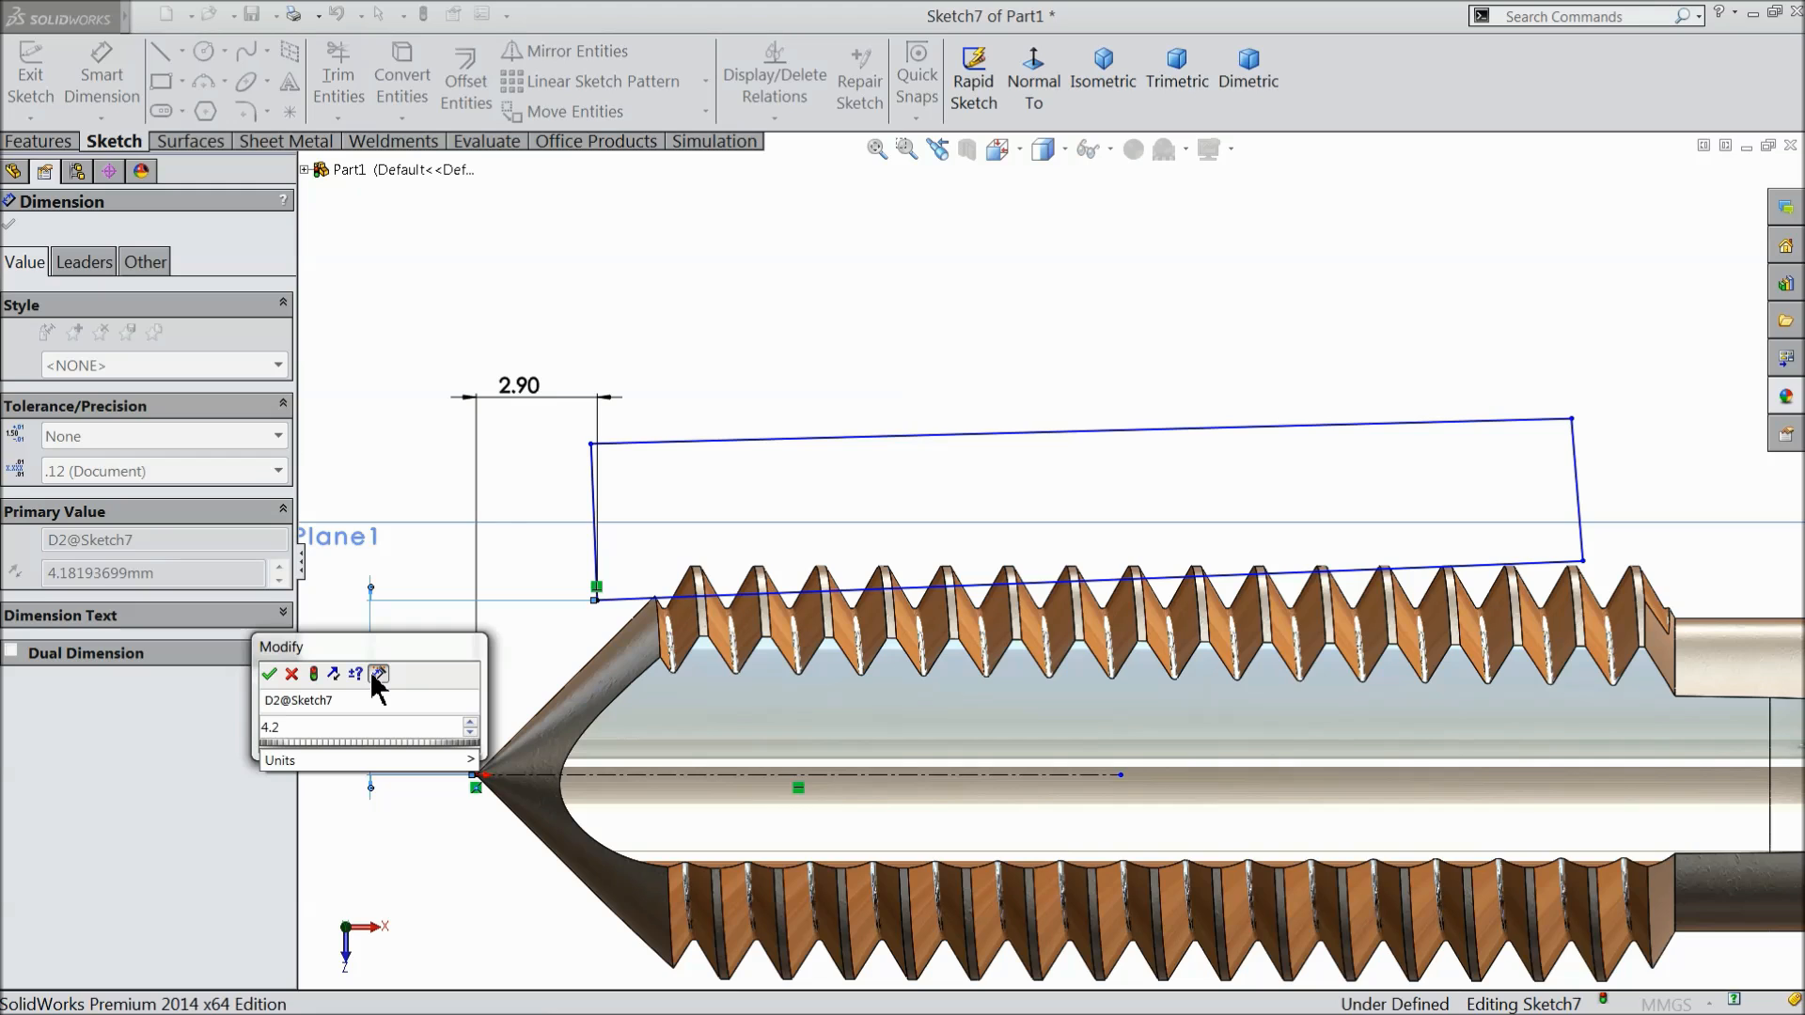
pyautogui.press('Return')
pyautogui.scroll(2, 1134, 710)
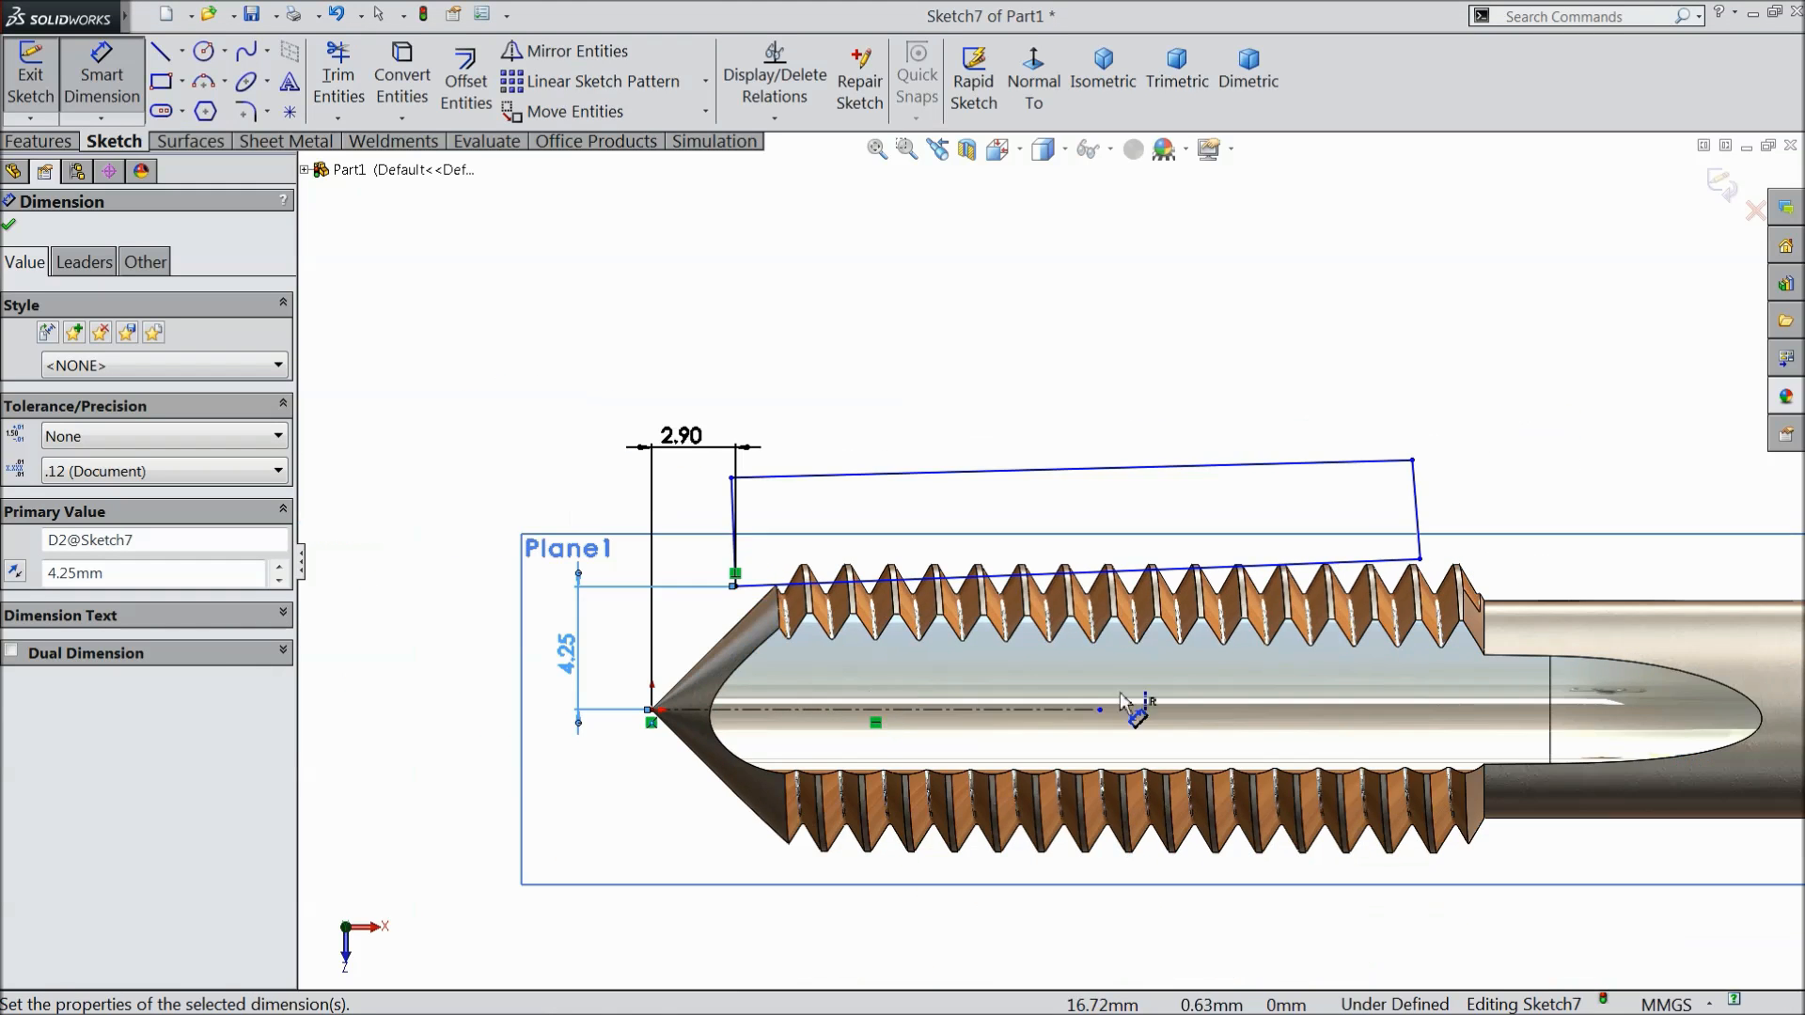
# Dimension the height of the profile's lower corner nearest the shank above the centerline as 5.92 mm.
pyautogui.scroll(-2, 1397, 645)
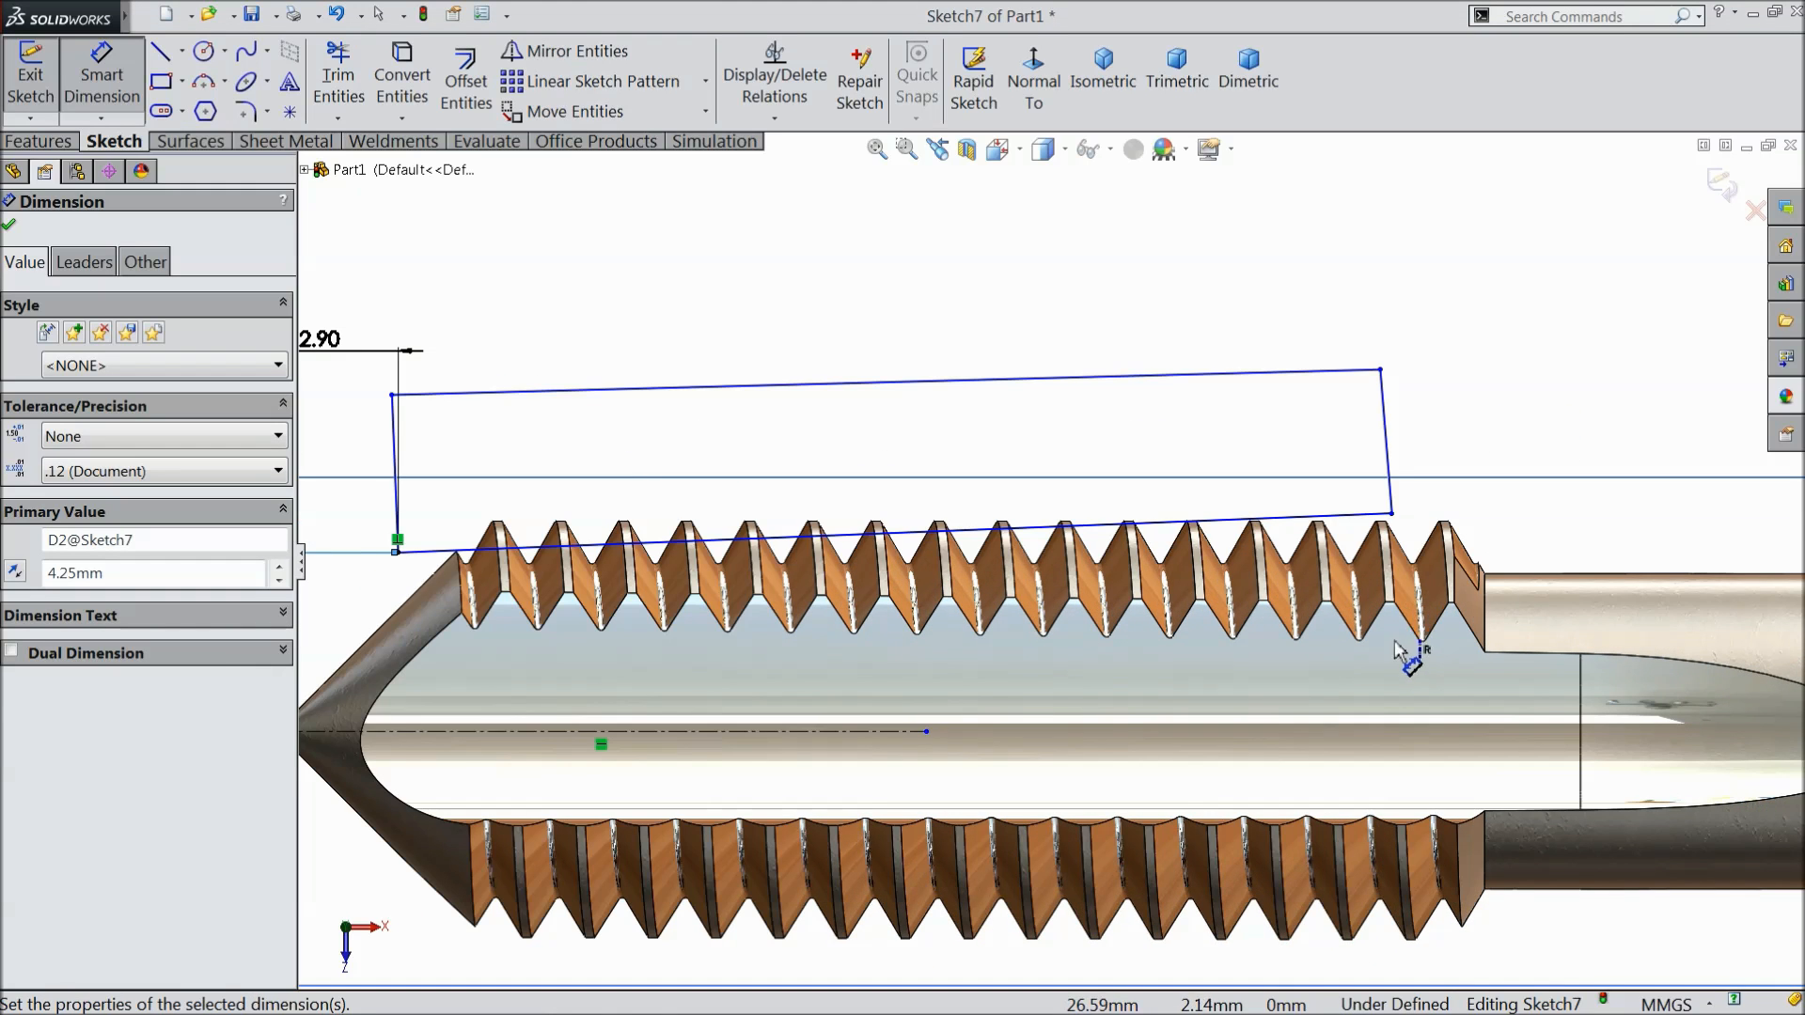
pyautogui.click(1392, 514)
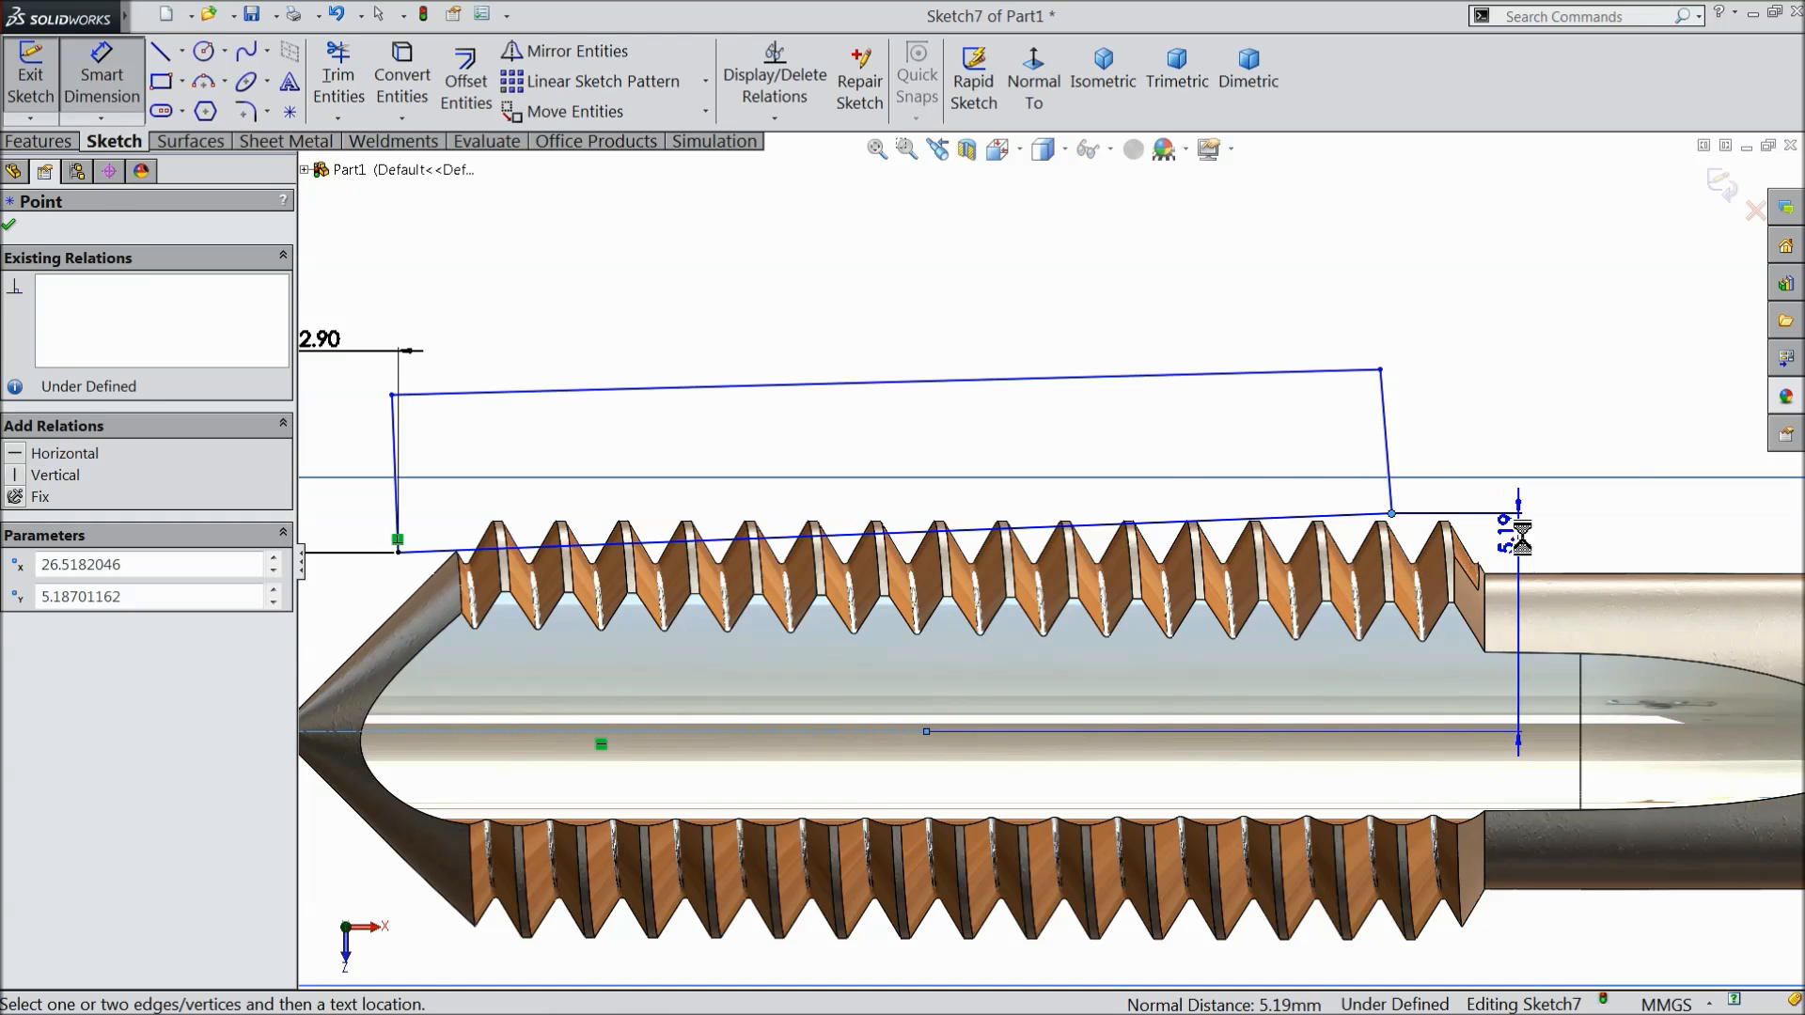
pyautogui.click(1521, 538)
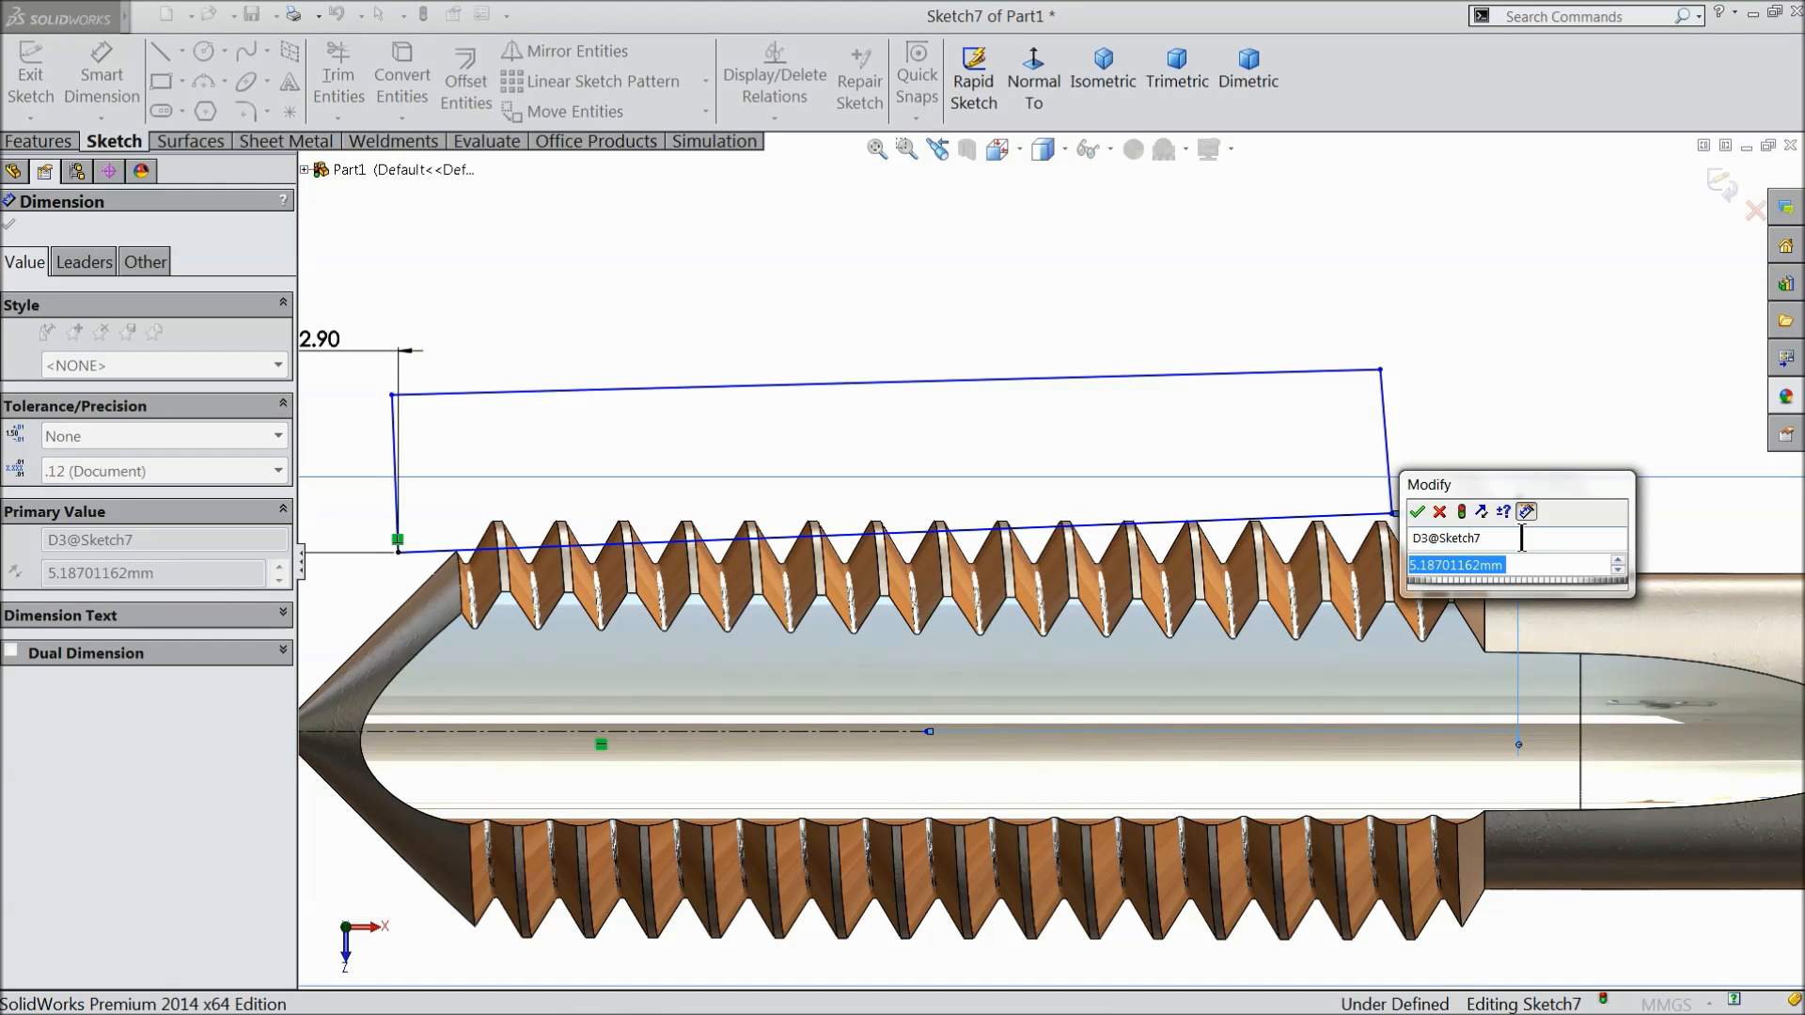
pyautogui.write('5.92')
pyautogui.press('Return')
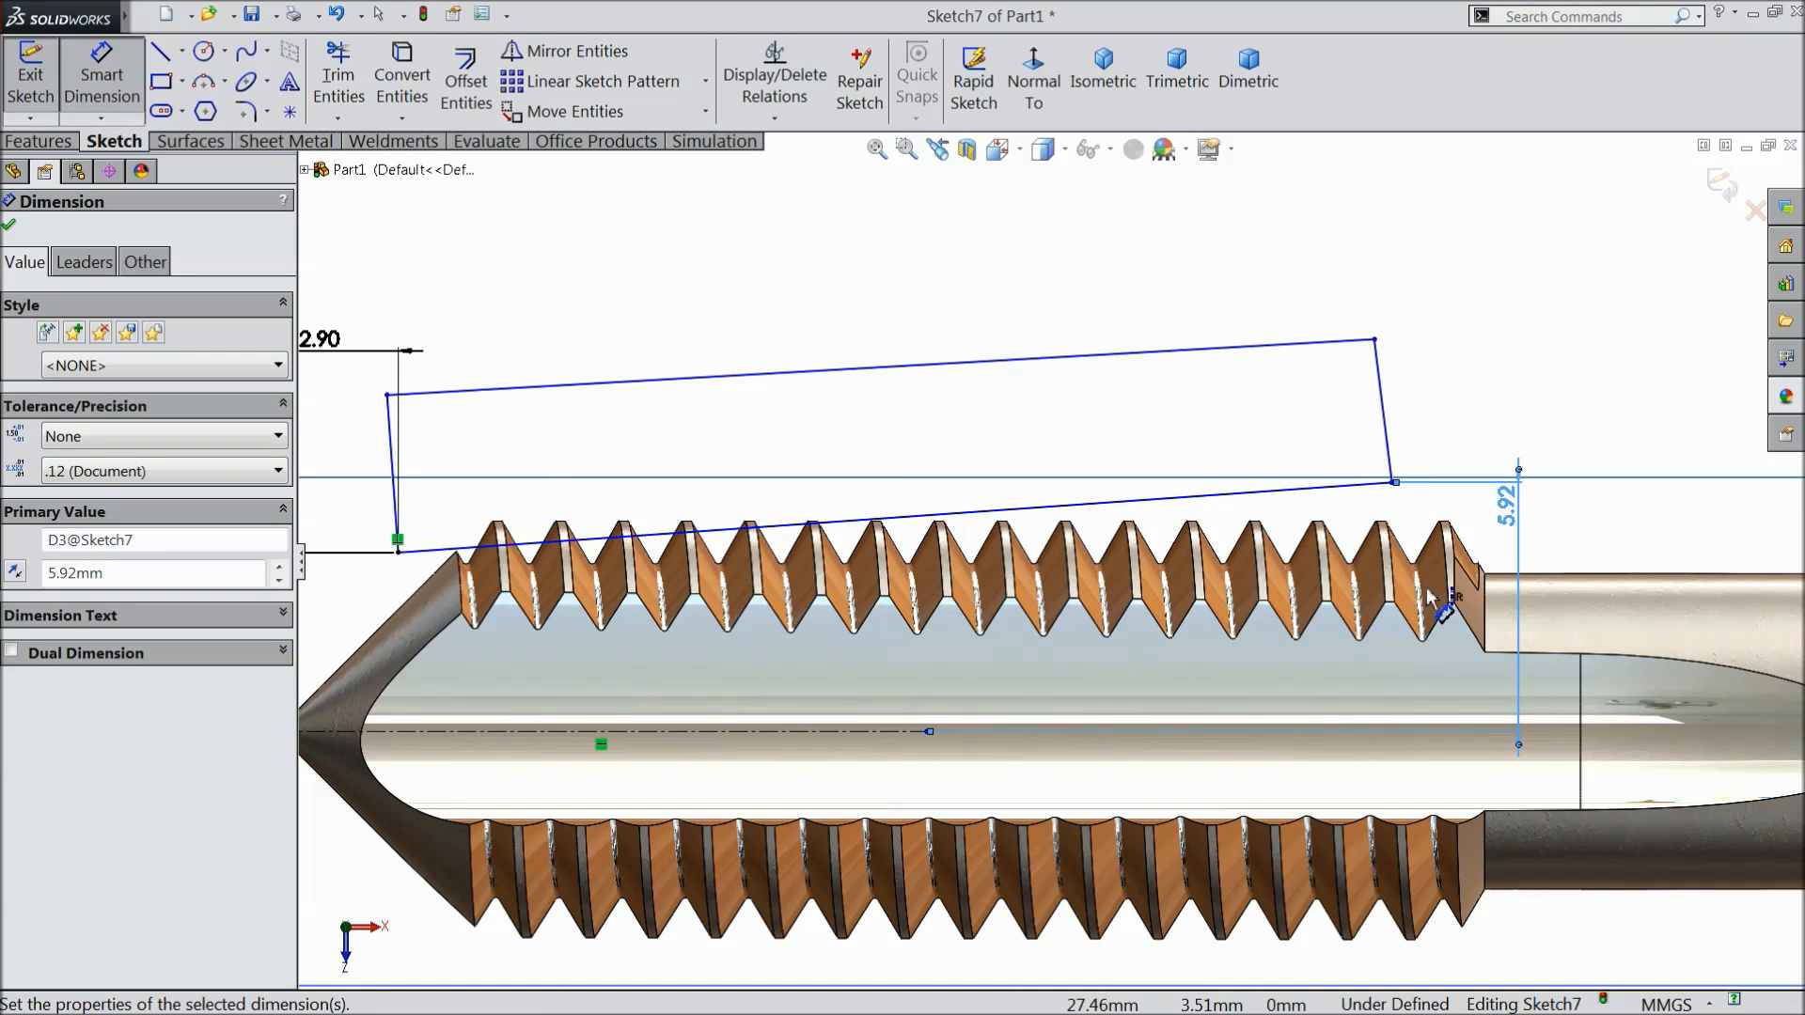
# Set the height of the profile's shank-side lower corner above the centerline to 5.5 mm and finish dimensioning.
pyautogui.doubleClick(1507, 515)
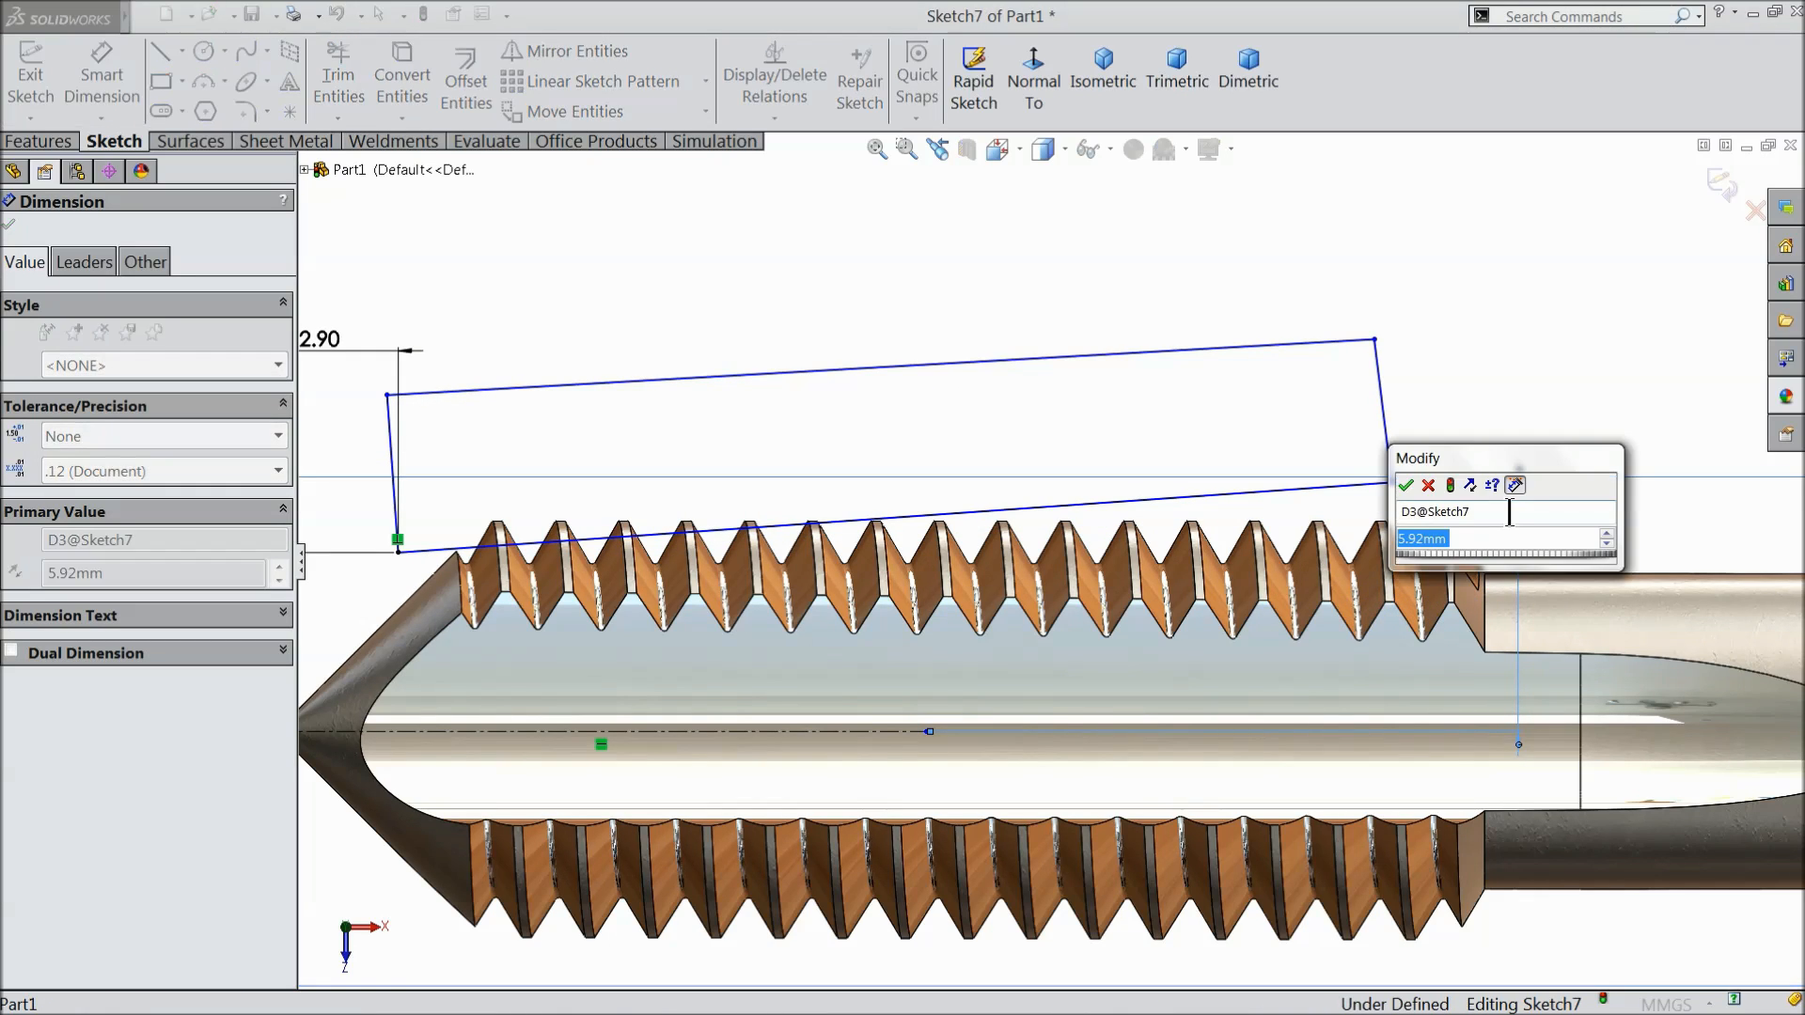
pyautogui.write('5.5')
pyautogui.press('Return')
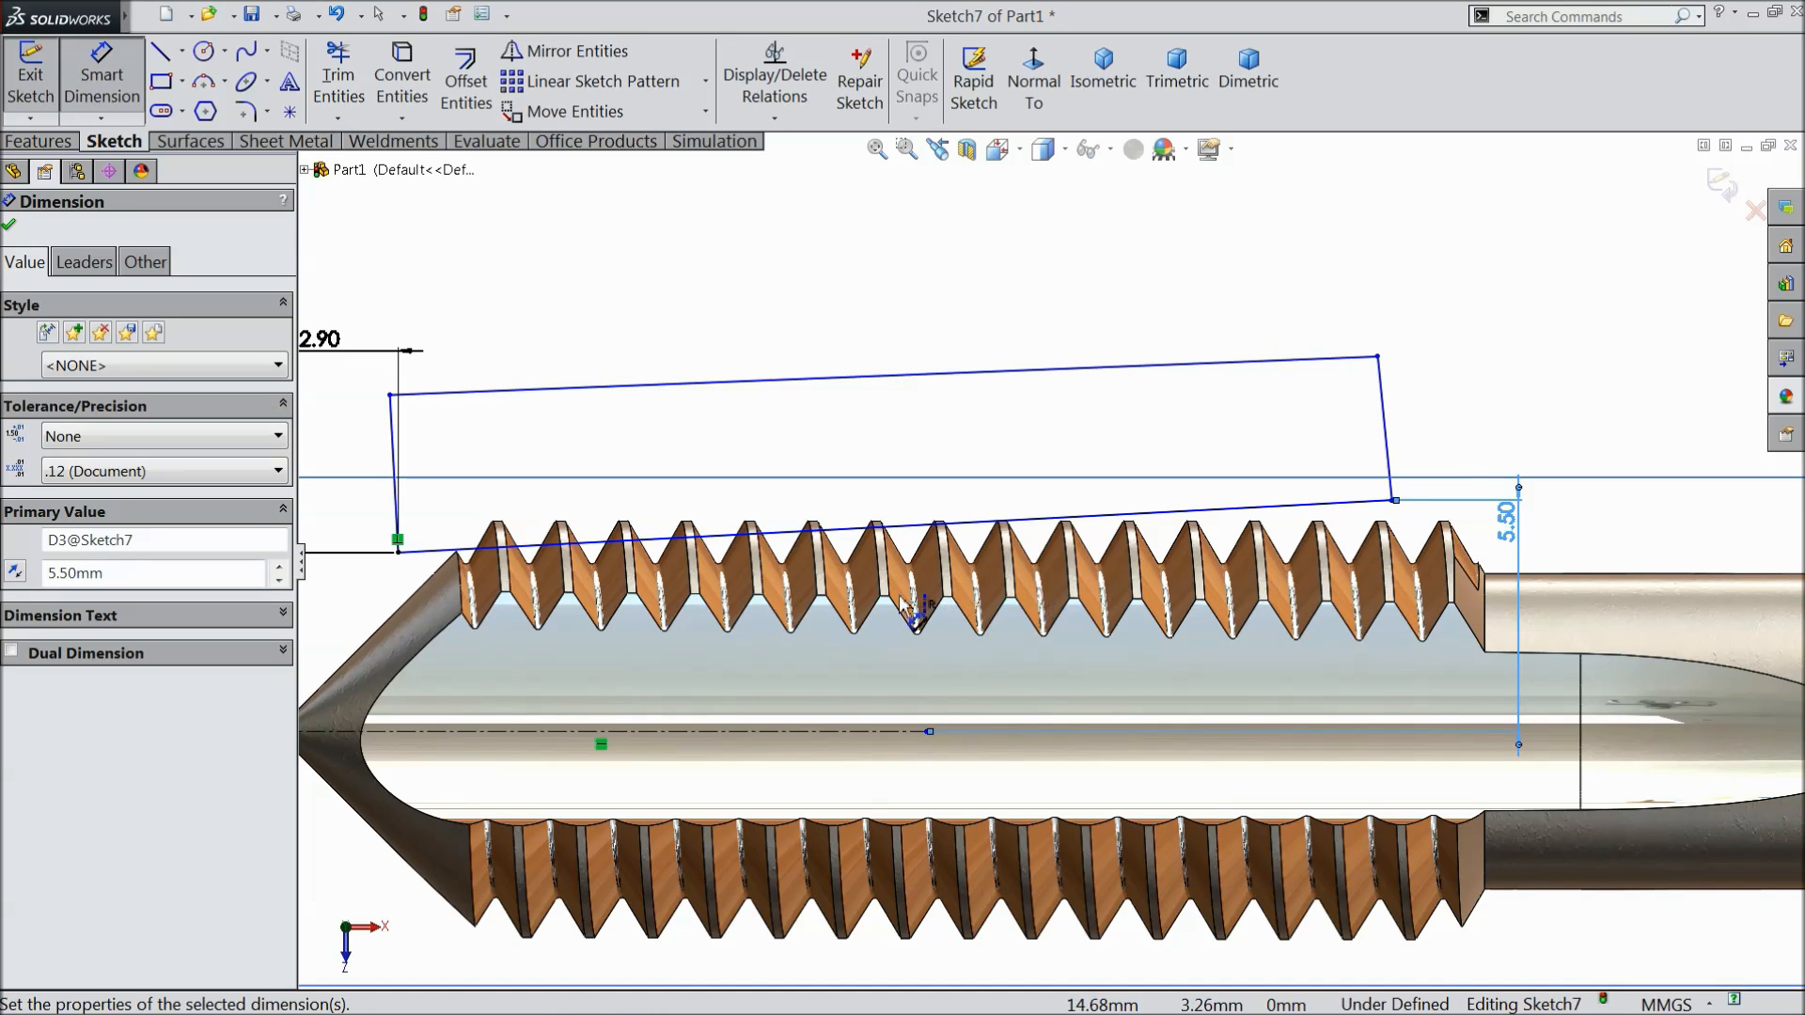
pyautogui.scroll(1, 783, 601)
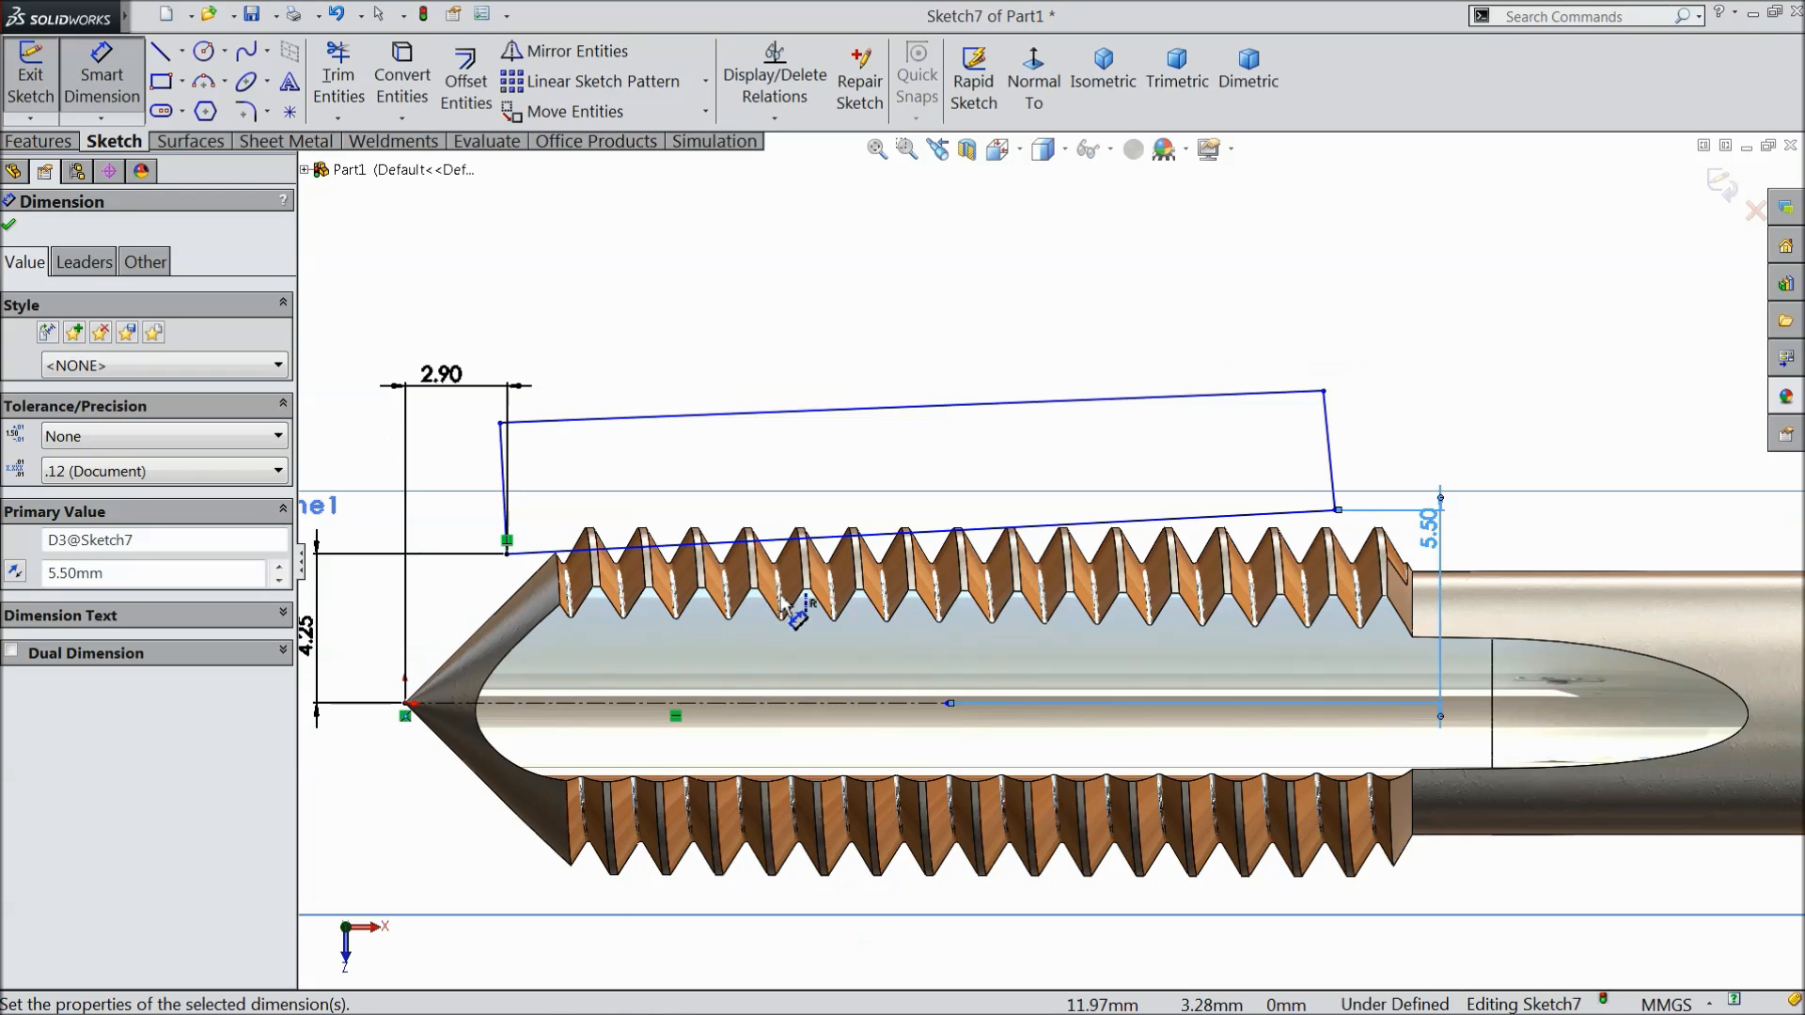
pyautogui.scroll(-1, 880, 611)
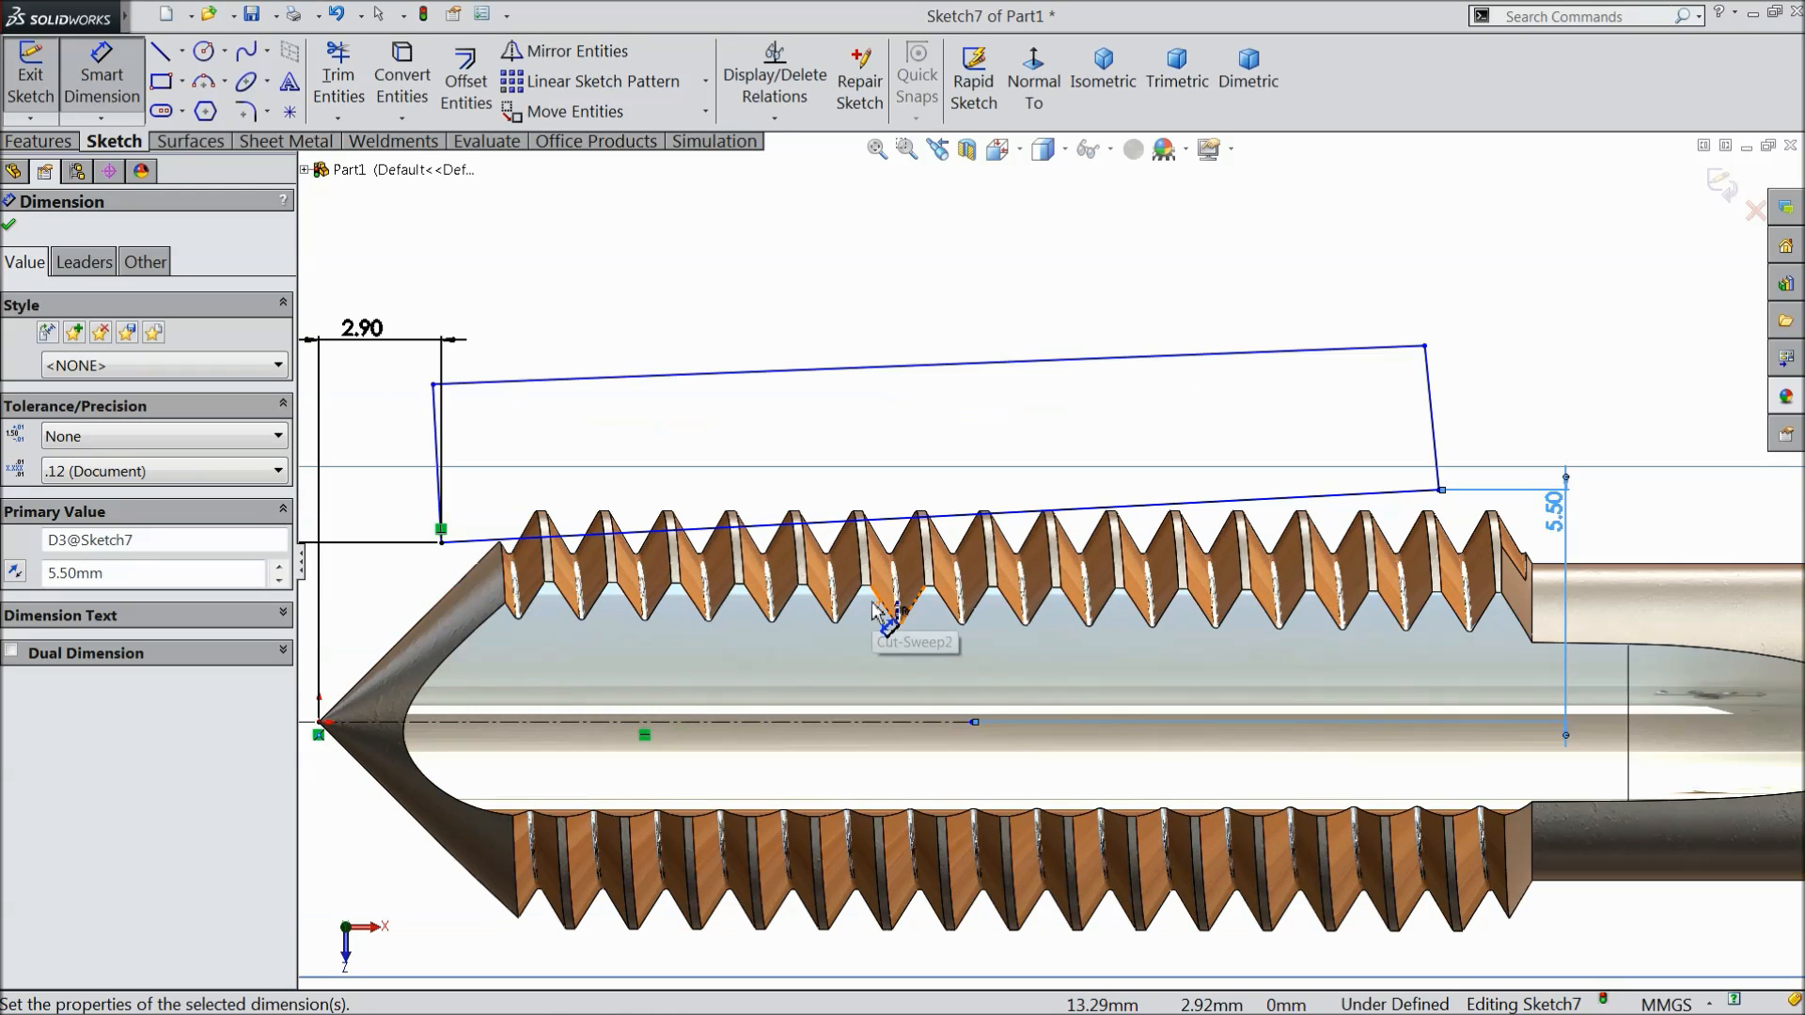
pyautogui.click(12, 227)
# Start a revolved cut of the tapered profile about the centerline and set its first-direction angle to 70 degrees.
pyautogui.scroll(1, 1530, 470)
pyautogui.scroll(-1, 837, 470)
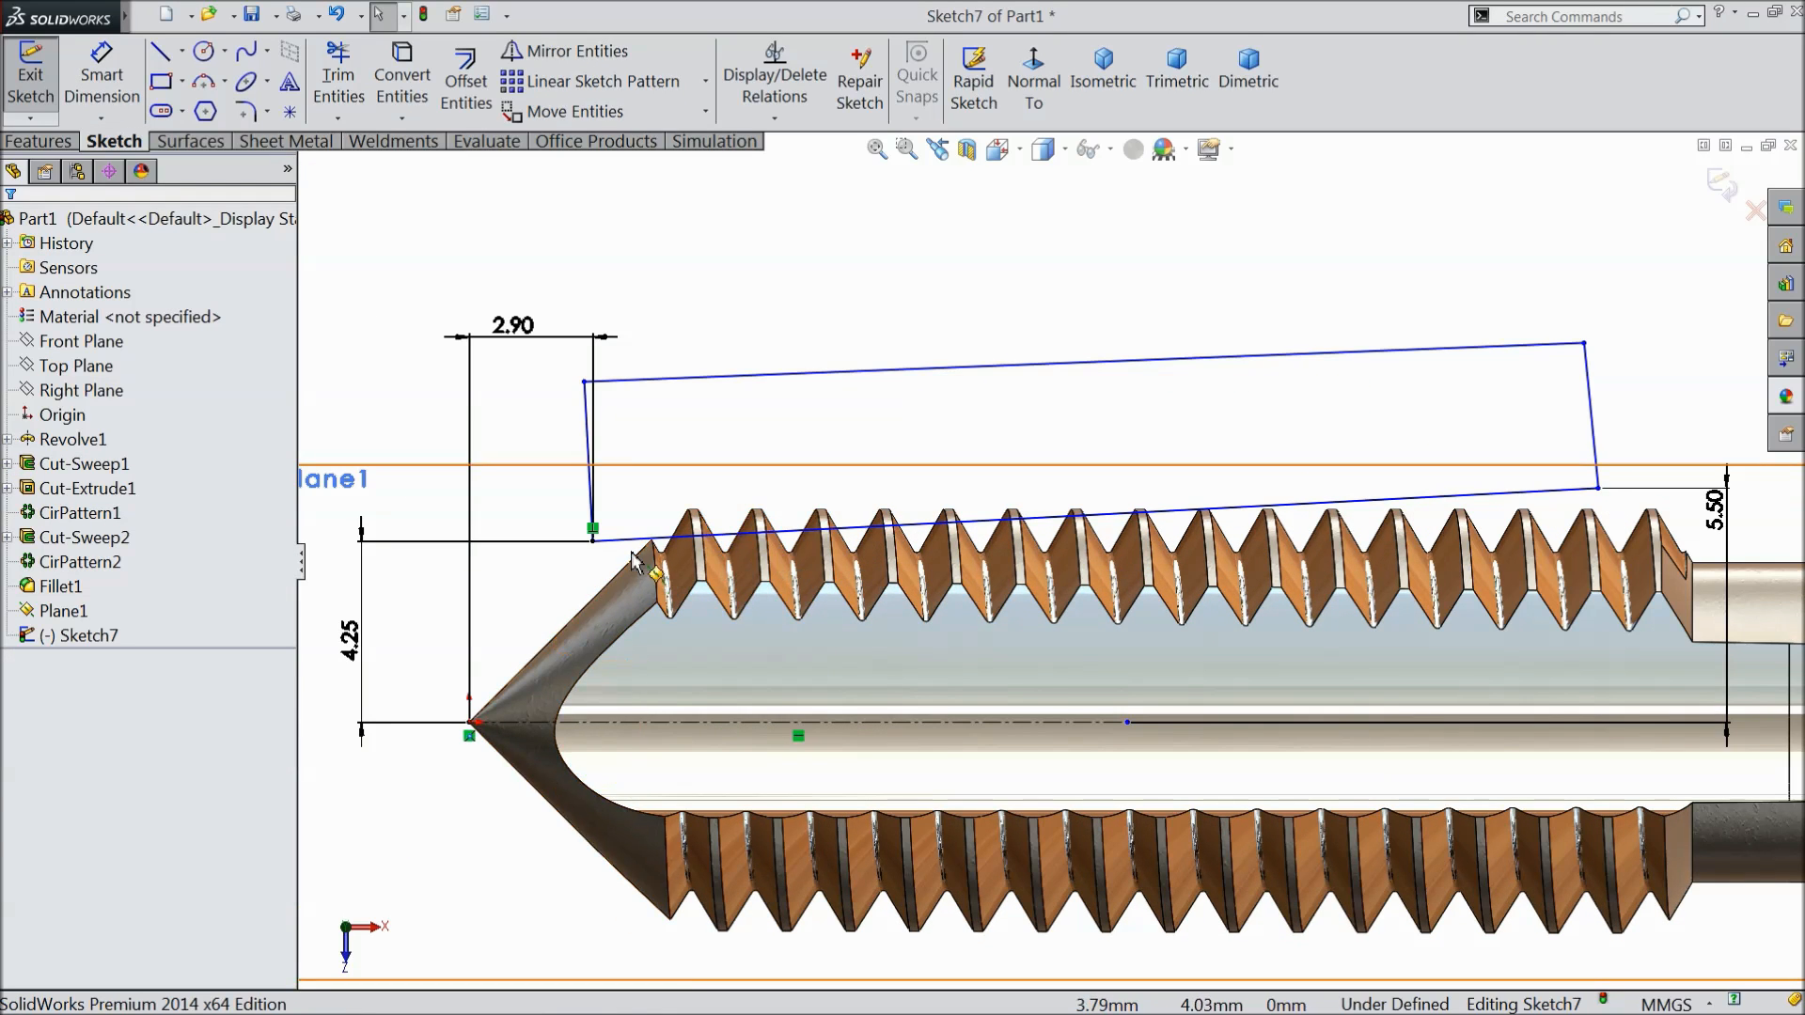
pyautogui.scroll(-1, 636, 567)
pyautogui.scroll(1, 1170, 545)
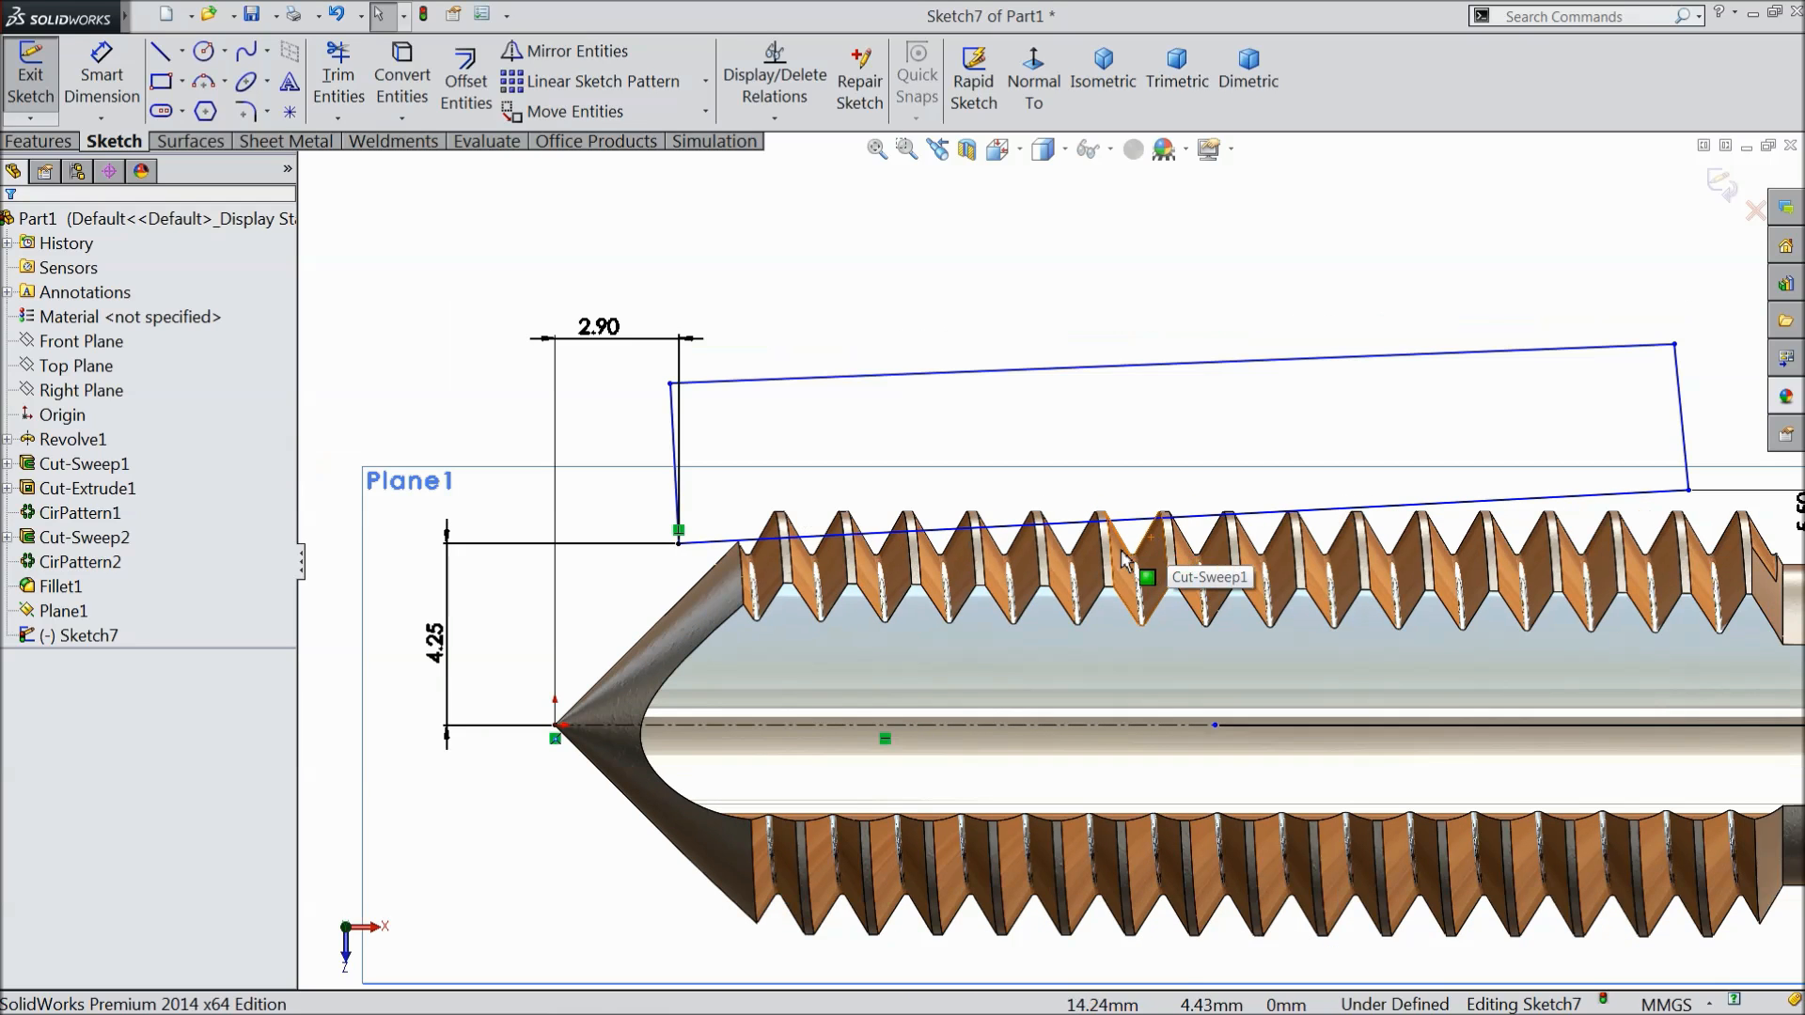
pyautogui.click(37, 141)
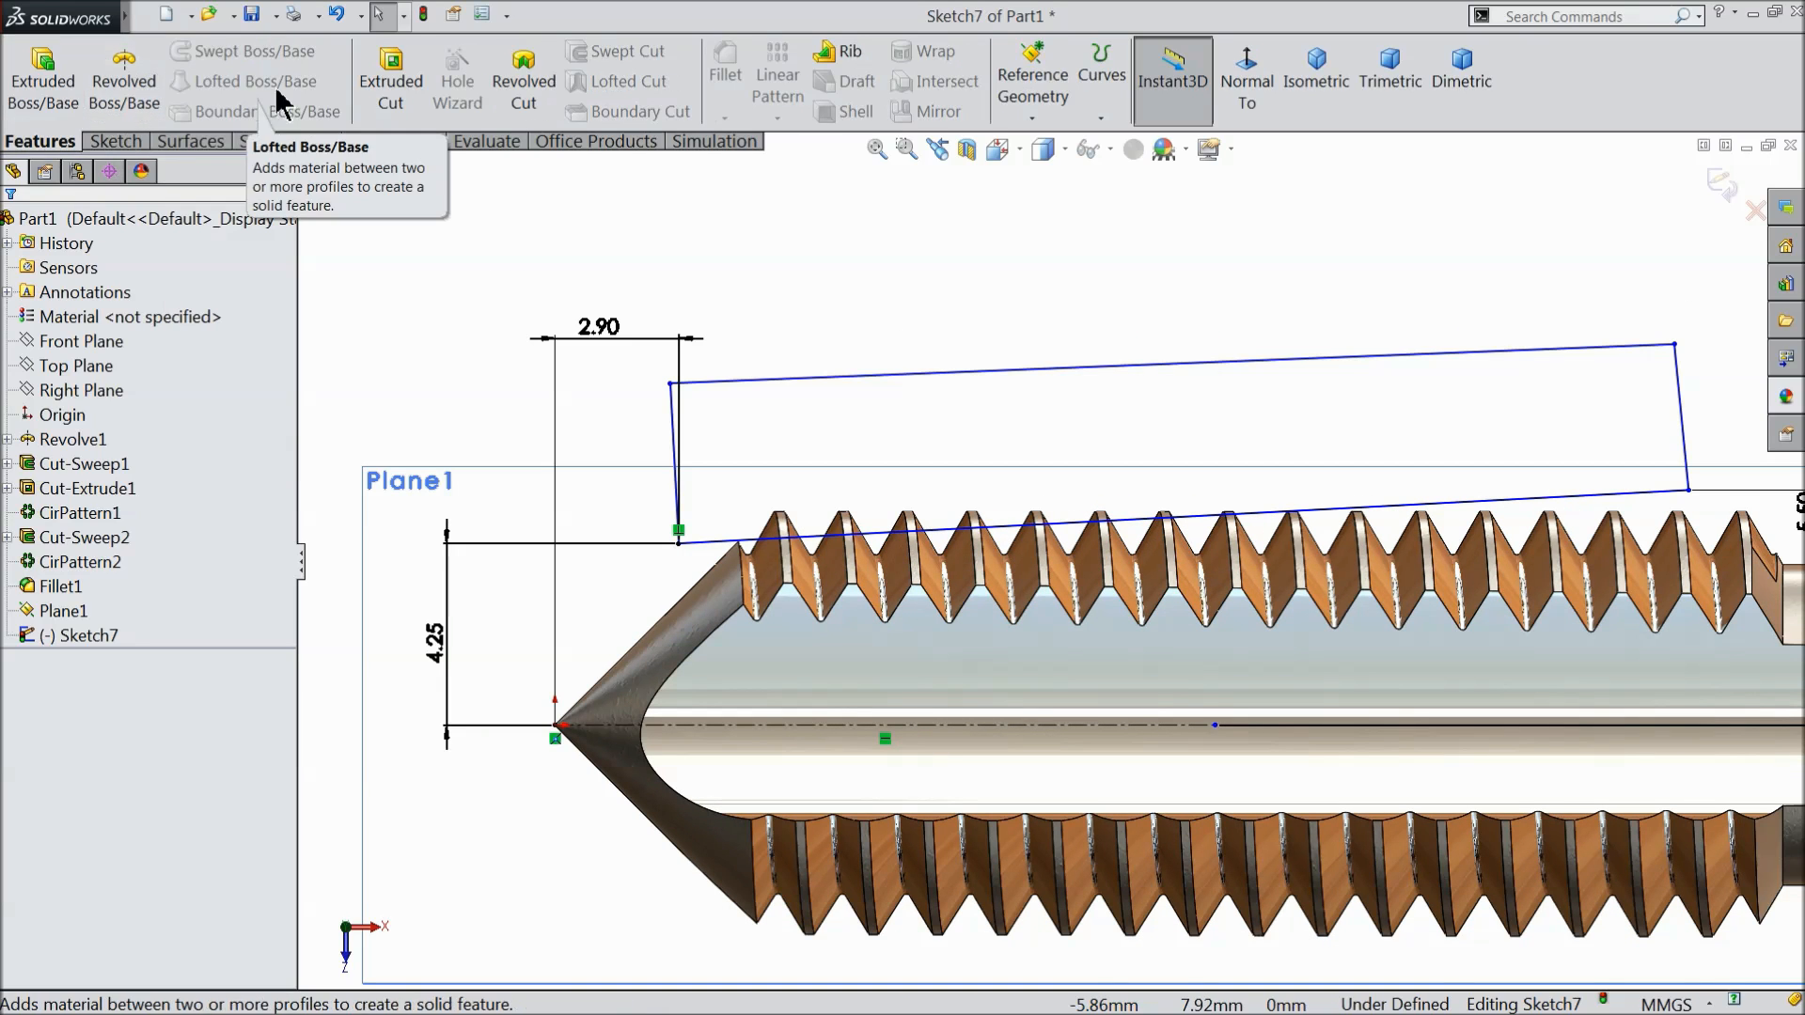
pyautogui.click(524, 75)
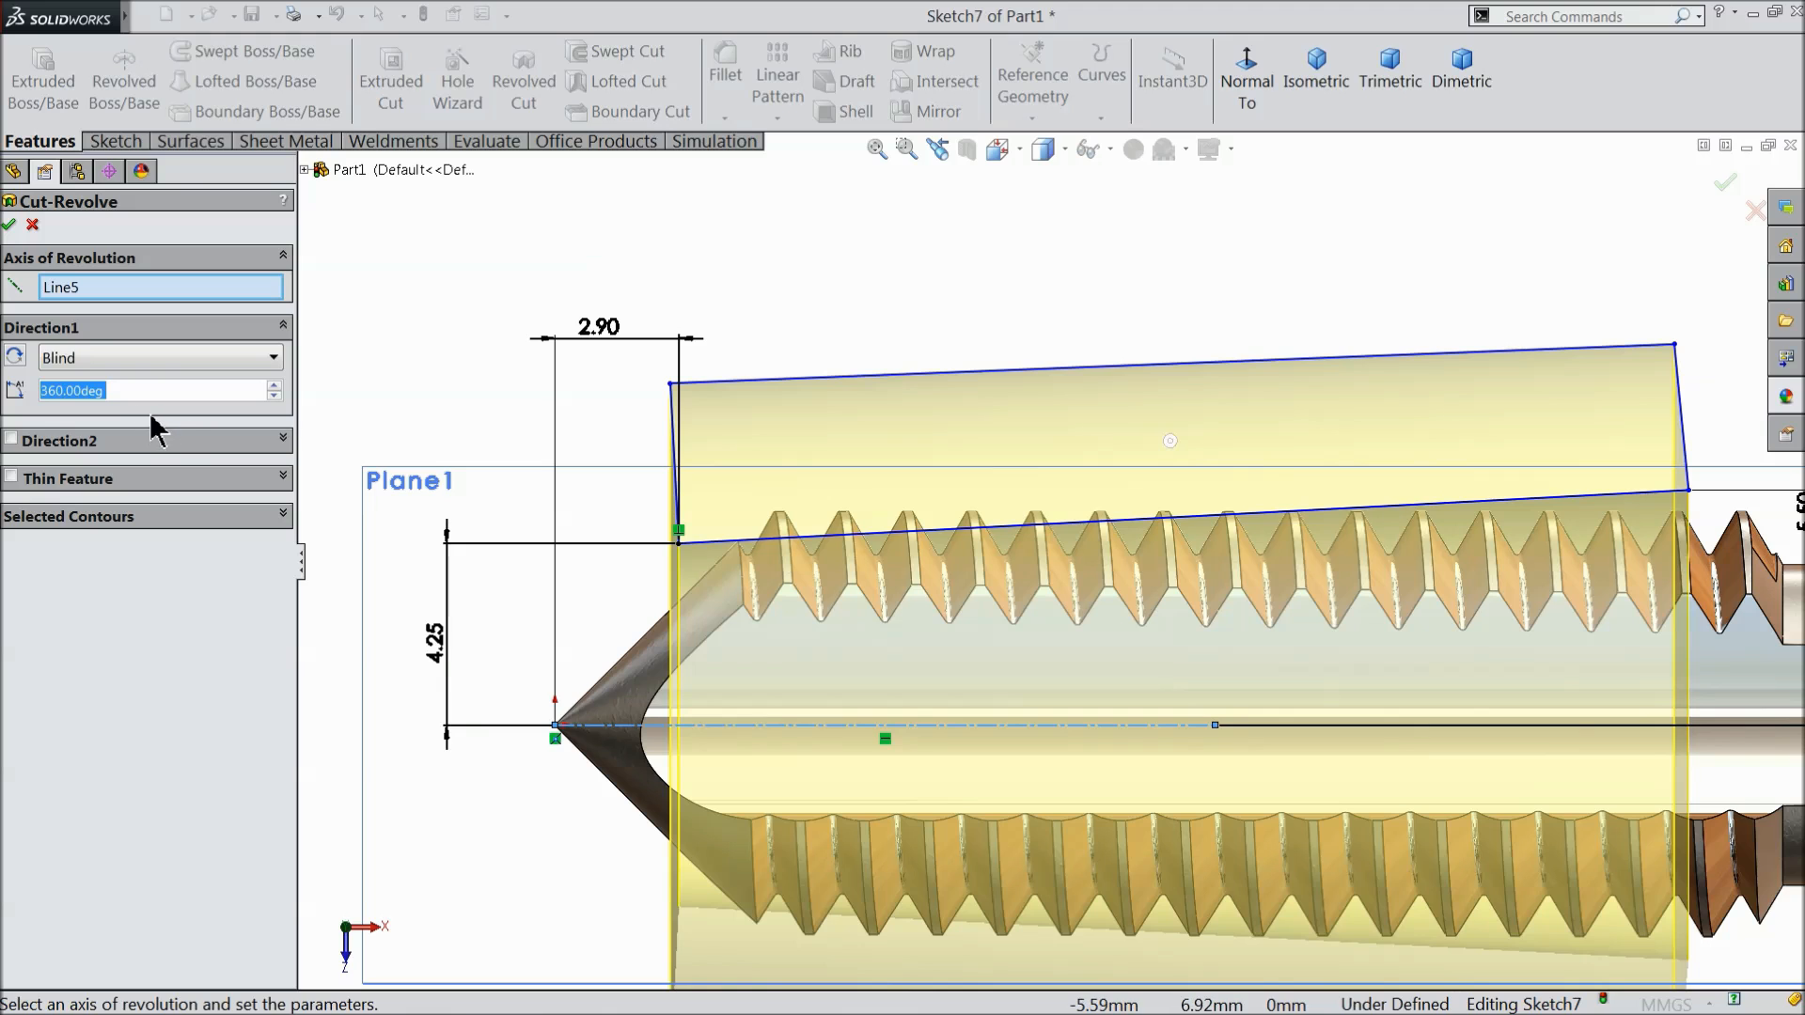
pyautogui.write('70')
pyautogui.press('Return')
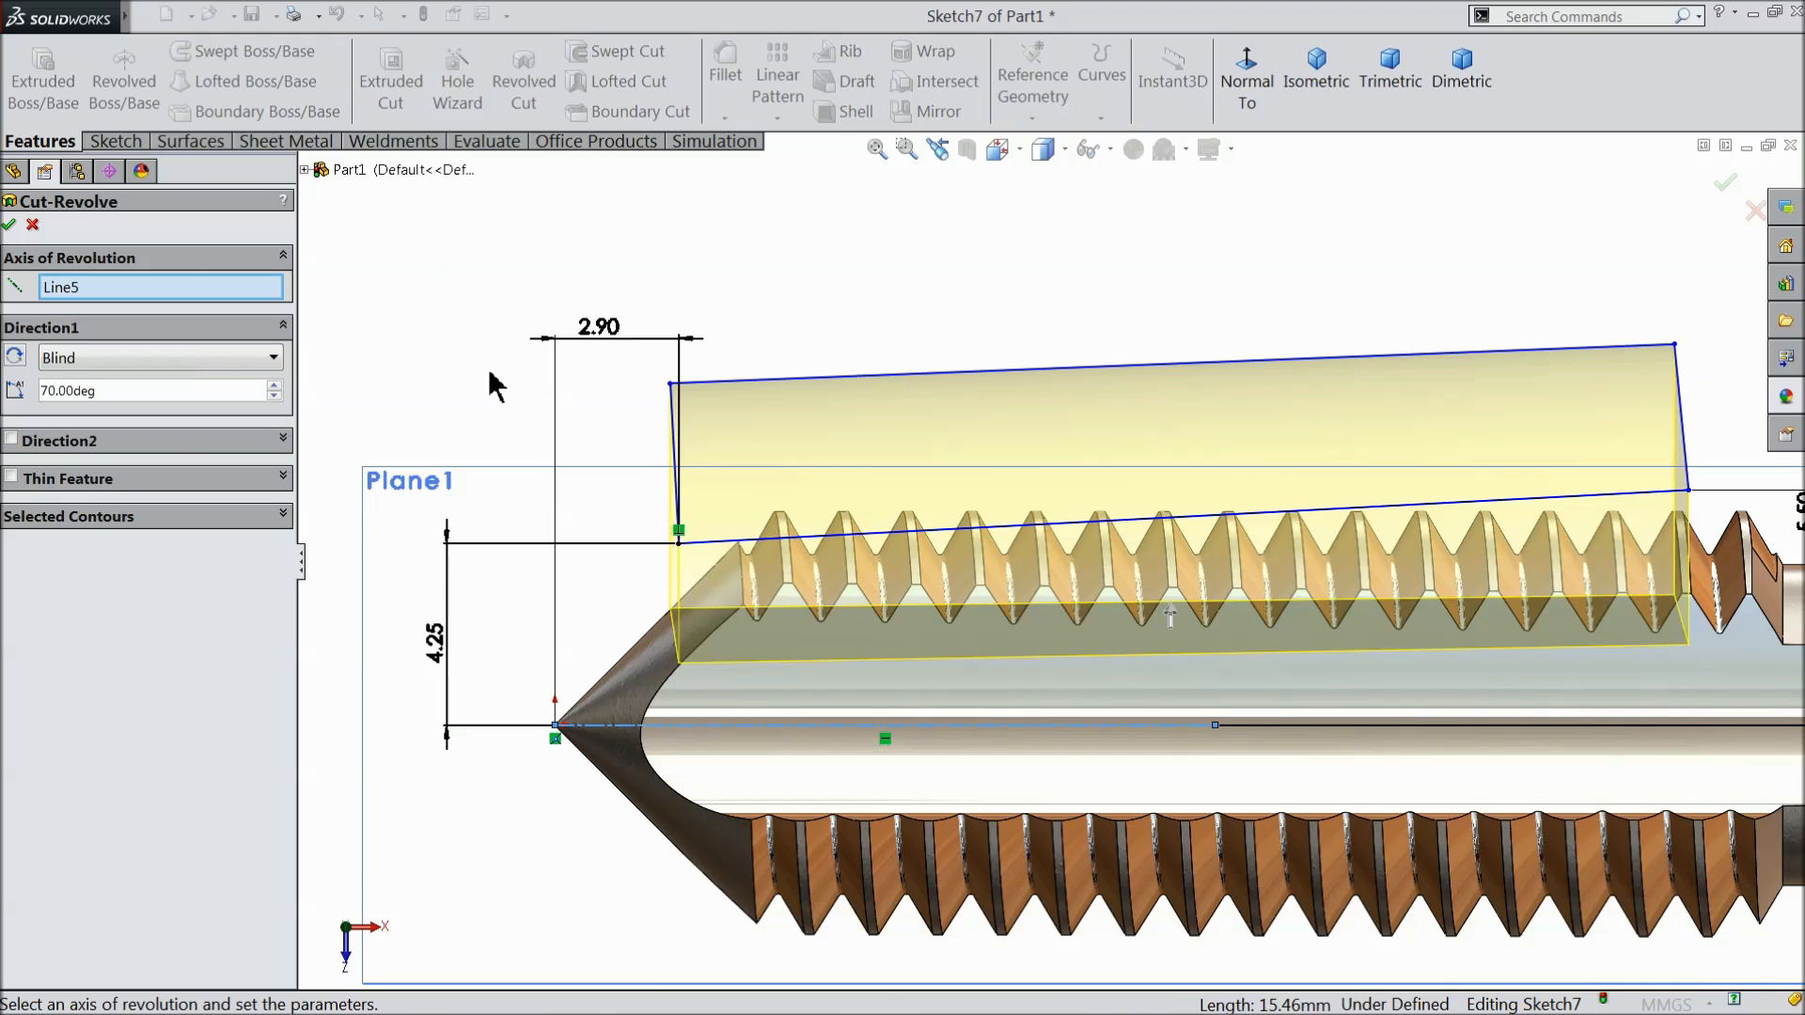
# Examine the revolved cut preview where the profile plane meets the thread crests along the flute edge.
pyautogui.moveTo(483, 370); pyautogui.dragTo(1214, 310, button='middle')
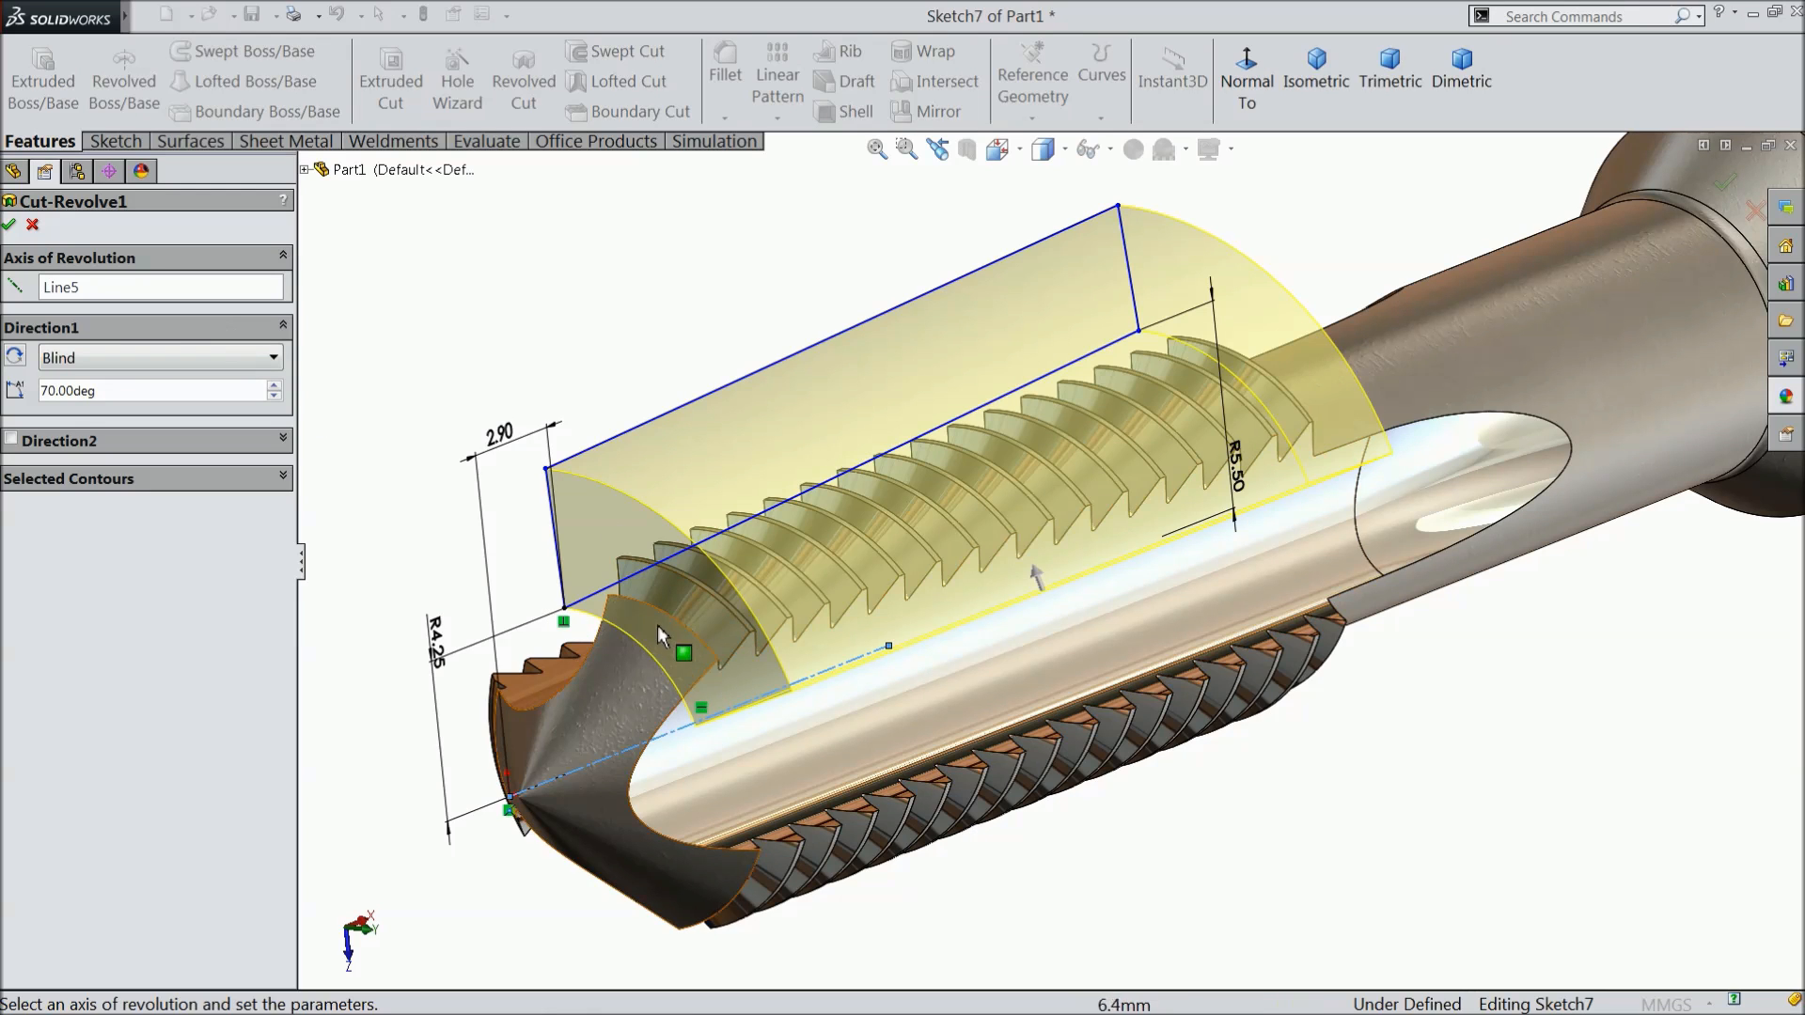
pyautogui.moveTo(769, 534); pyautogui.dragTo(893, 620, button='middle')
pyautogui.scroll(-3, 850, 562)
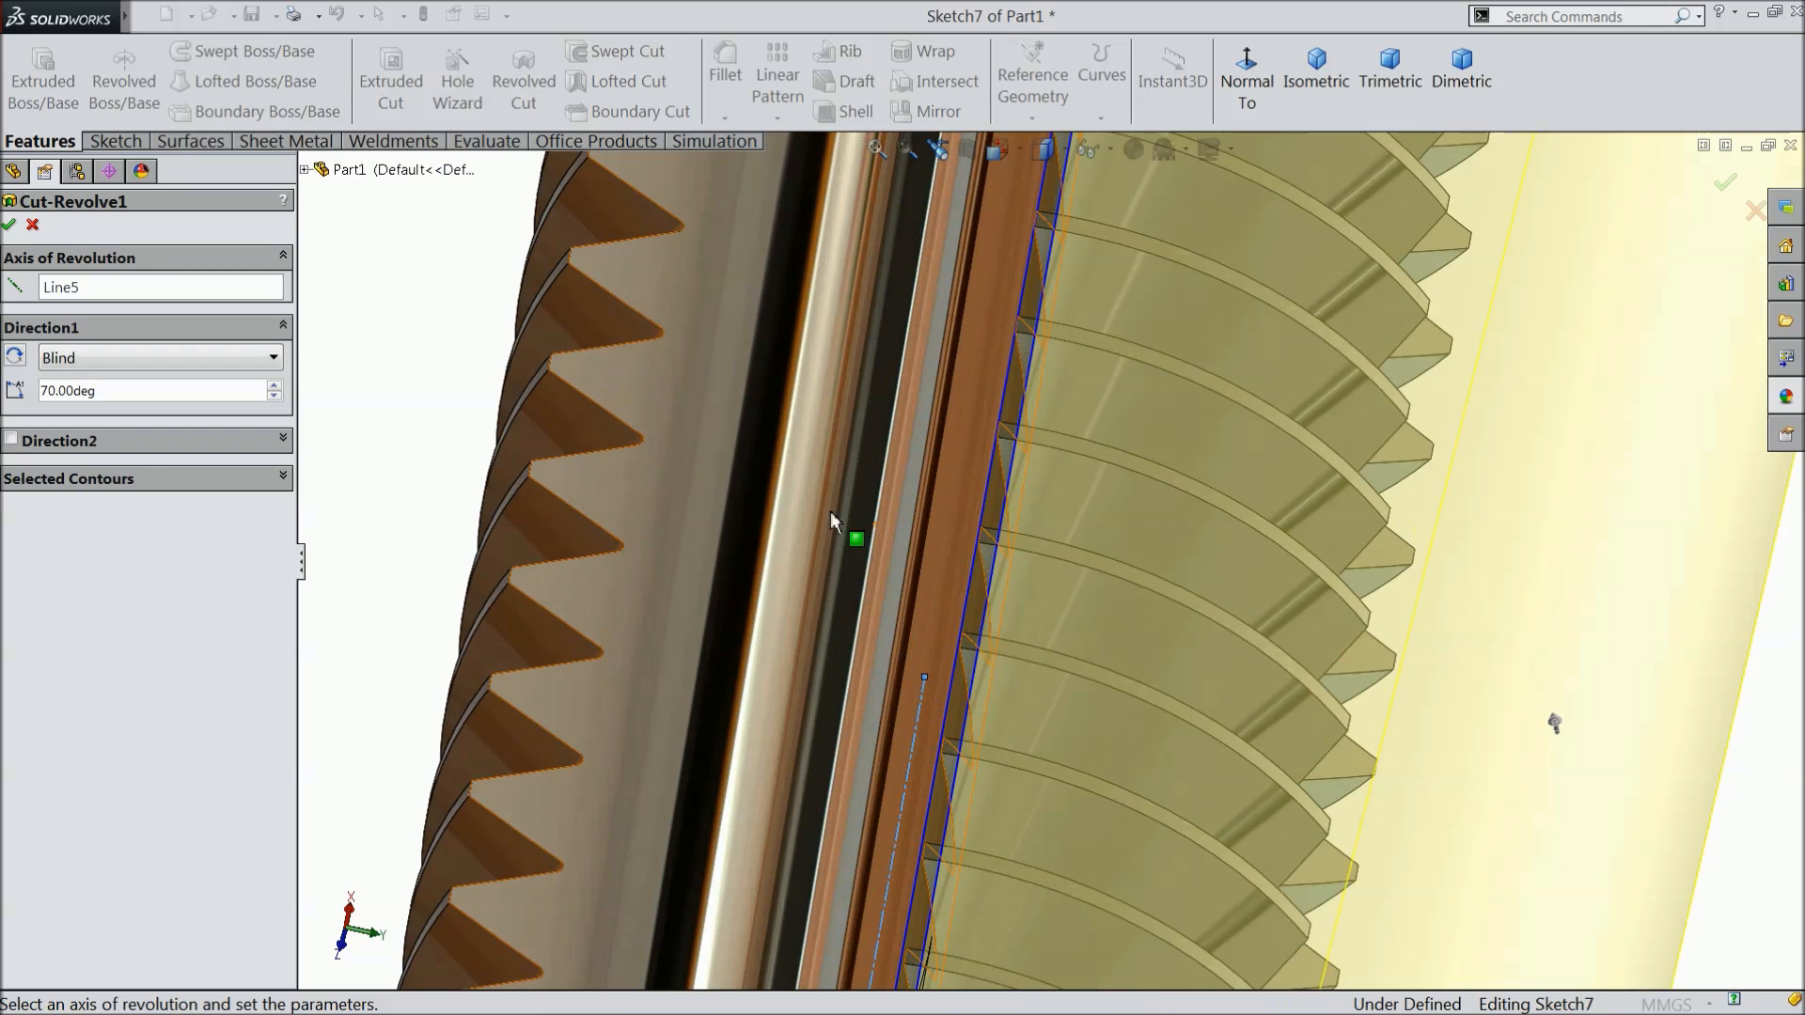
pyautogui.scroll(1, 1066, 263)
pyautogui.scroll(-5, 1066, 263)
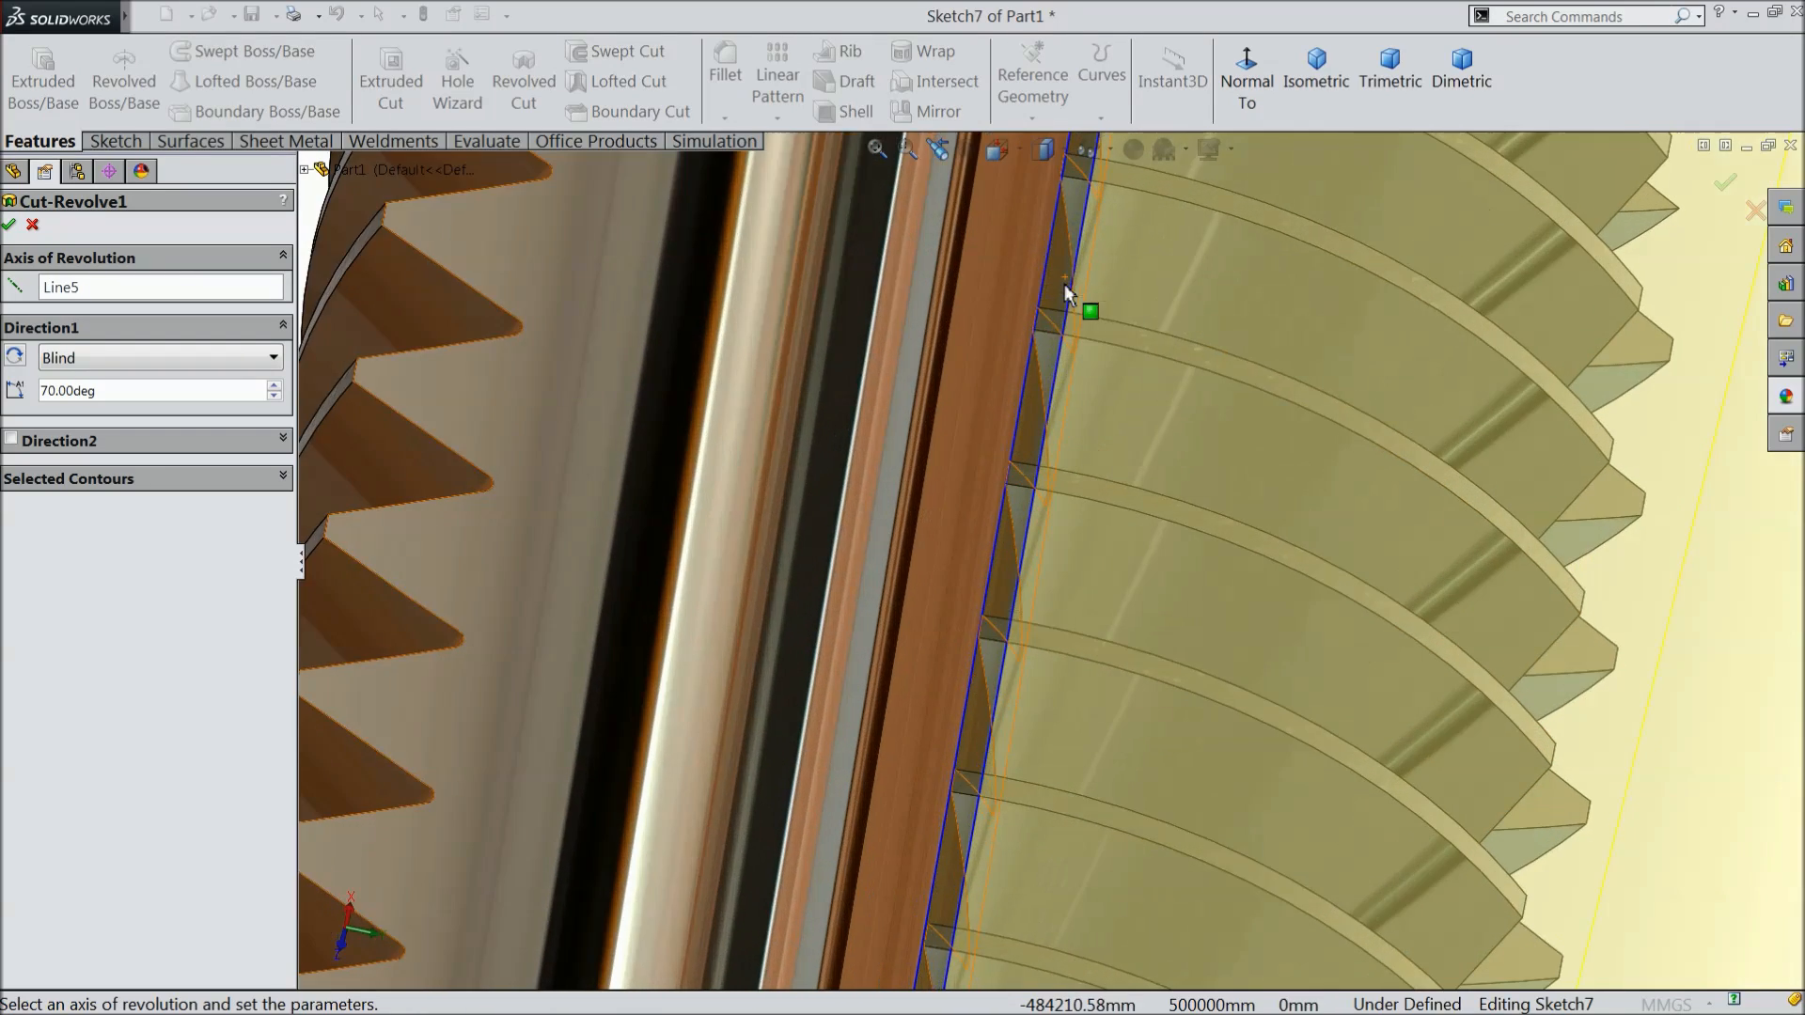
pyautogui.scroll(-3, 1090, 246)
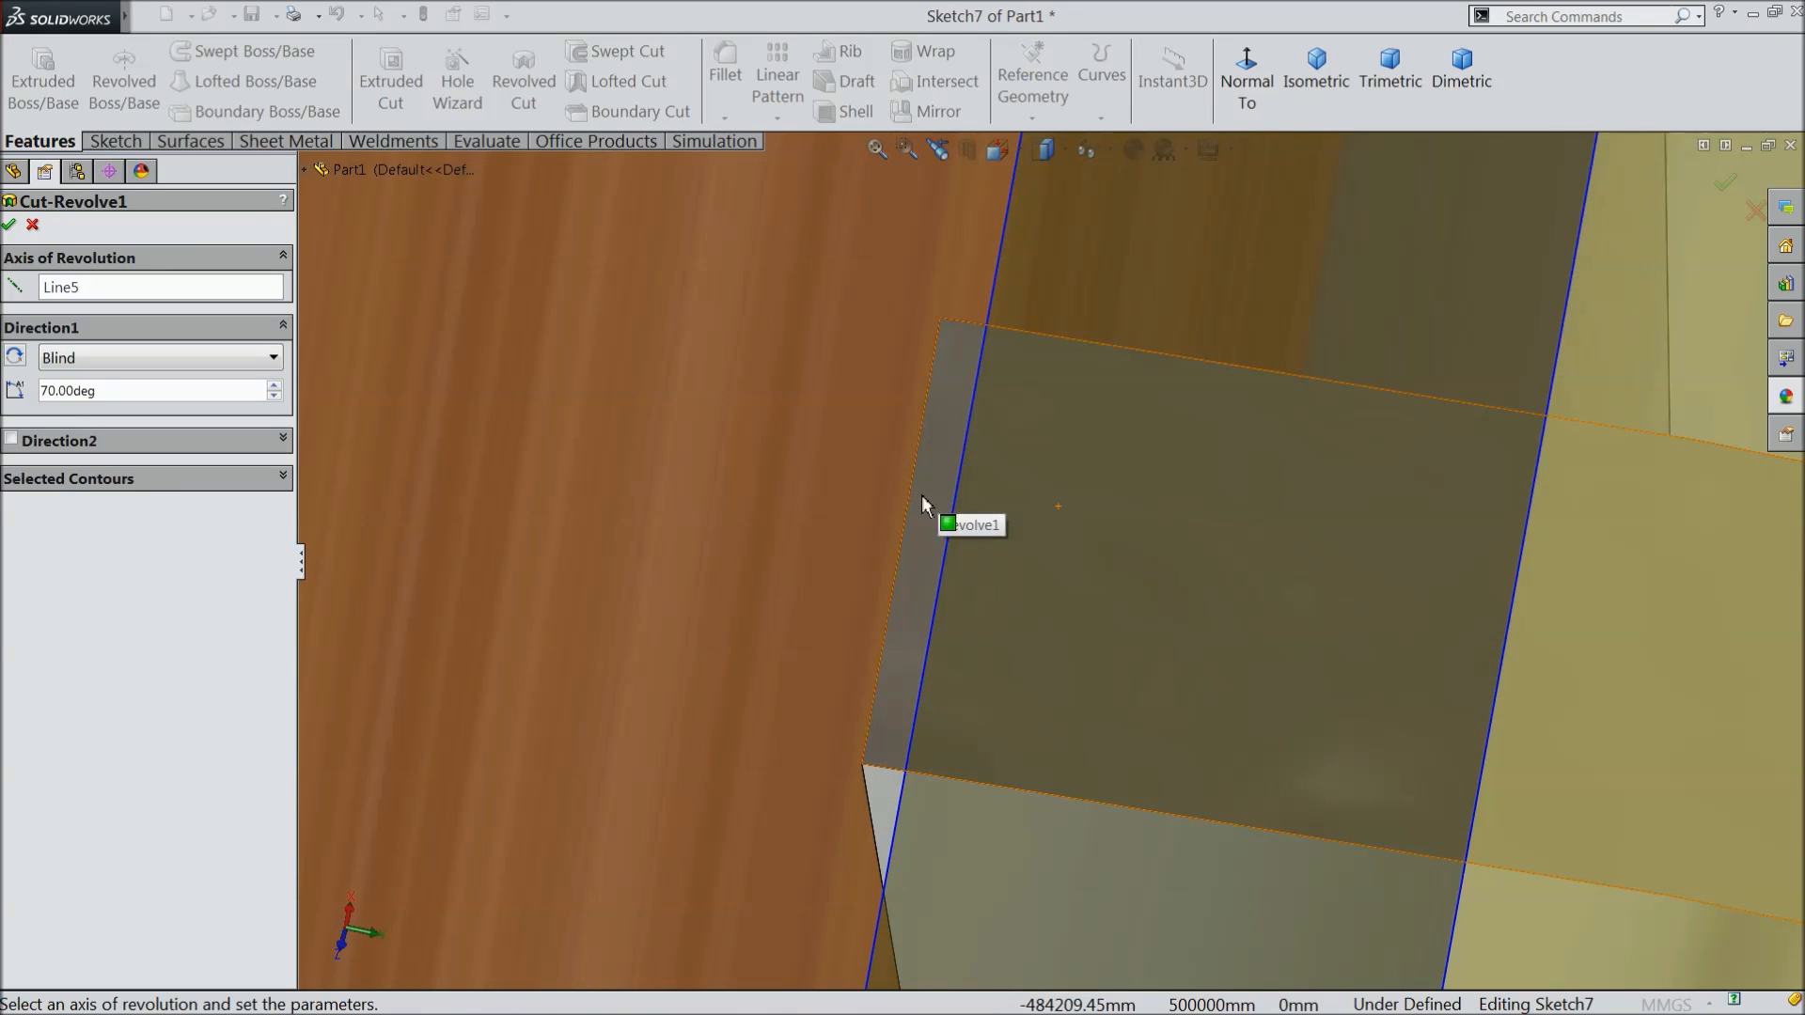
pyautogui.scroll(2, 942, 479)
pyautogui.scroll(4, 1005, 488)
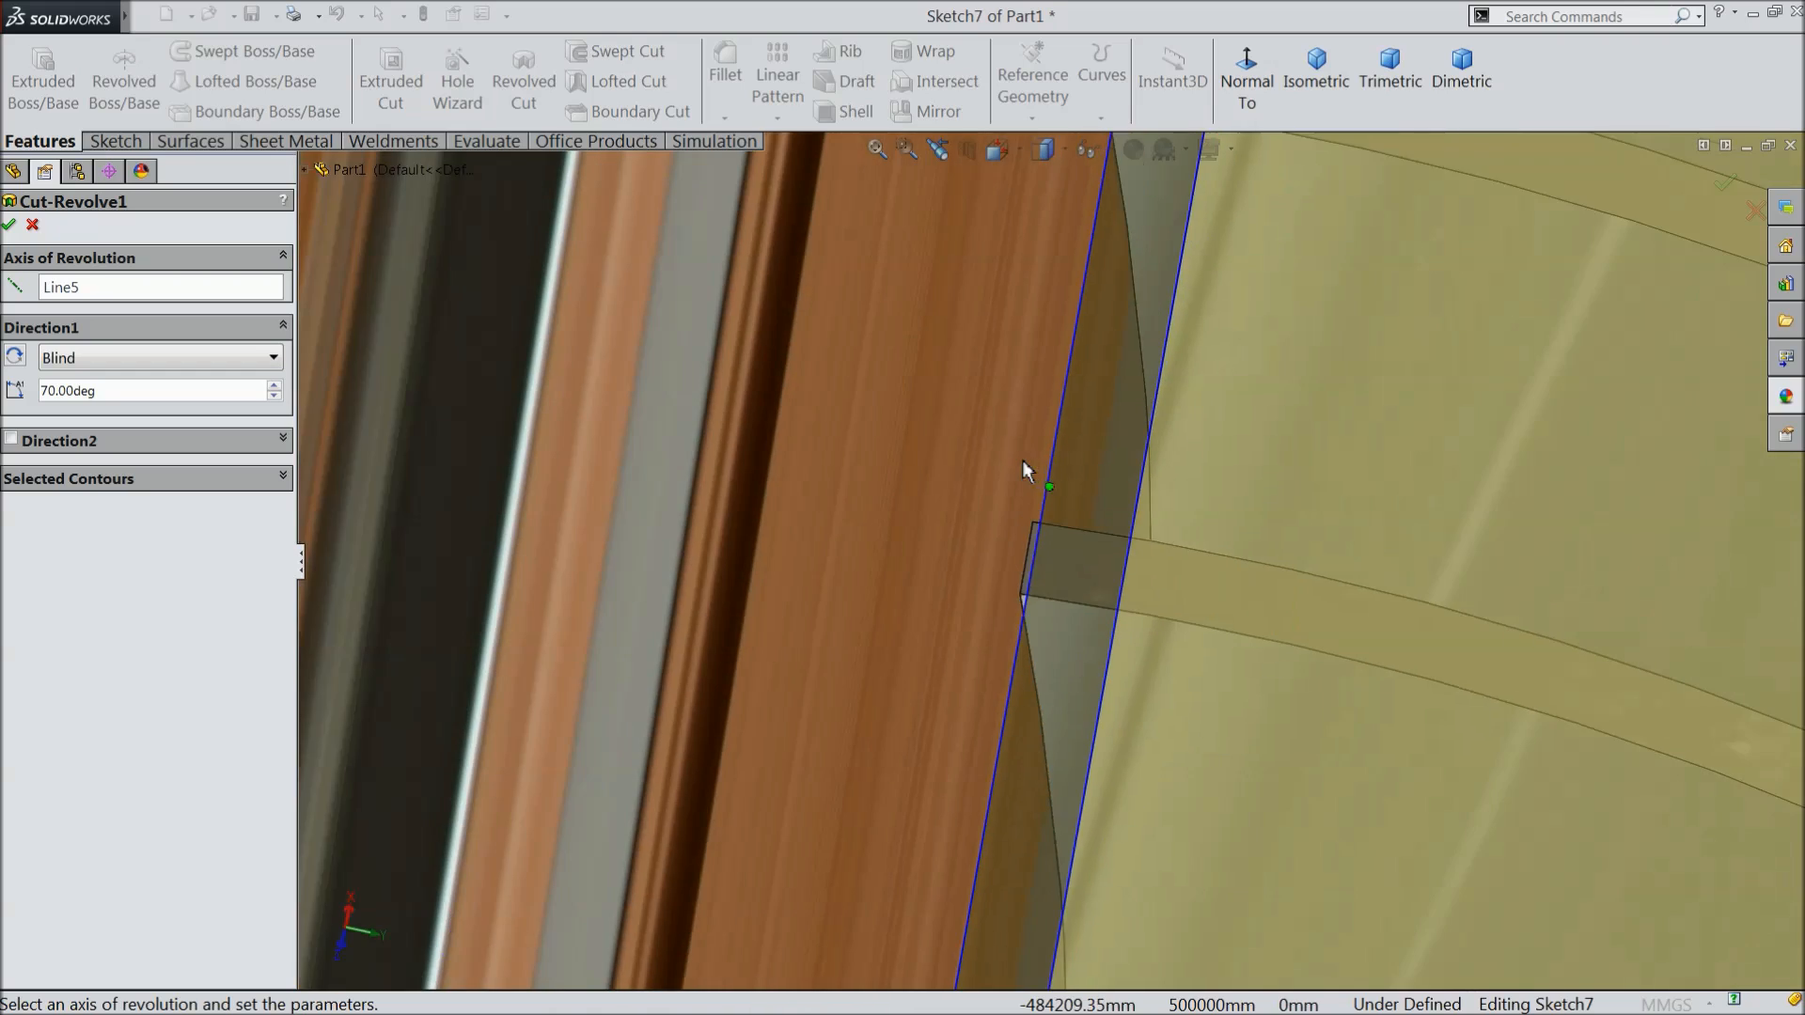
pyautogui.scroll(1, 1081, 361)
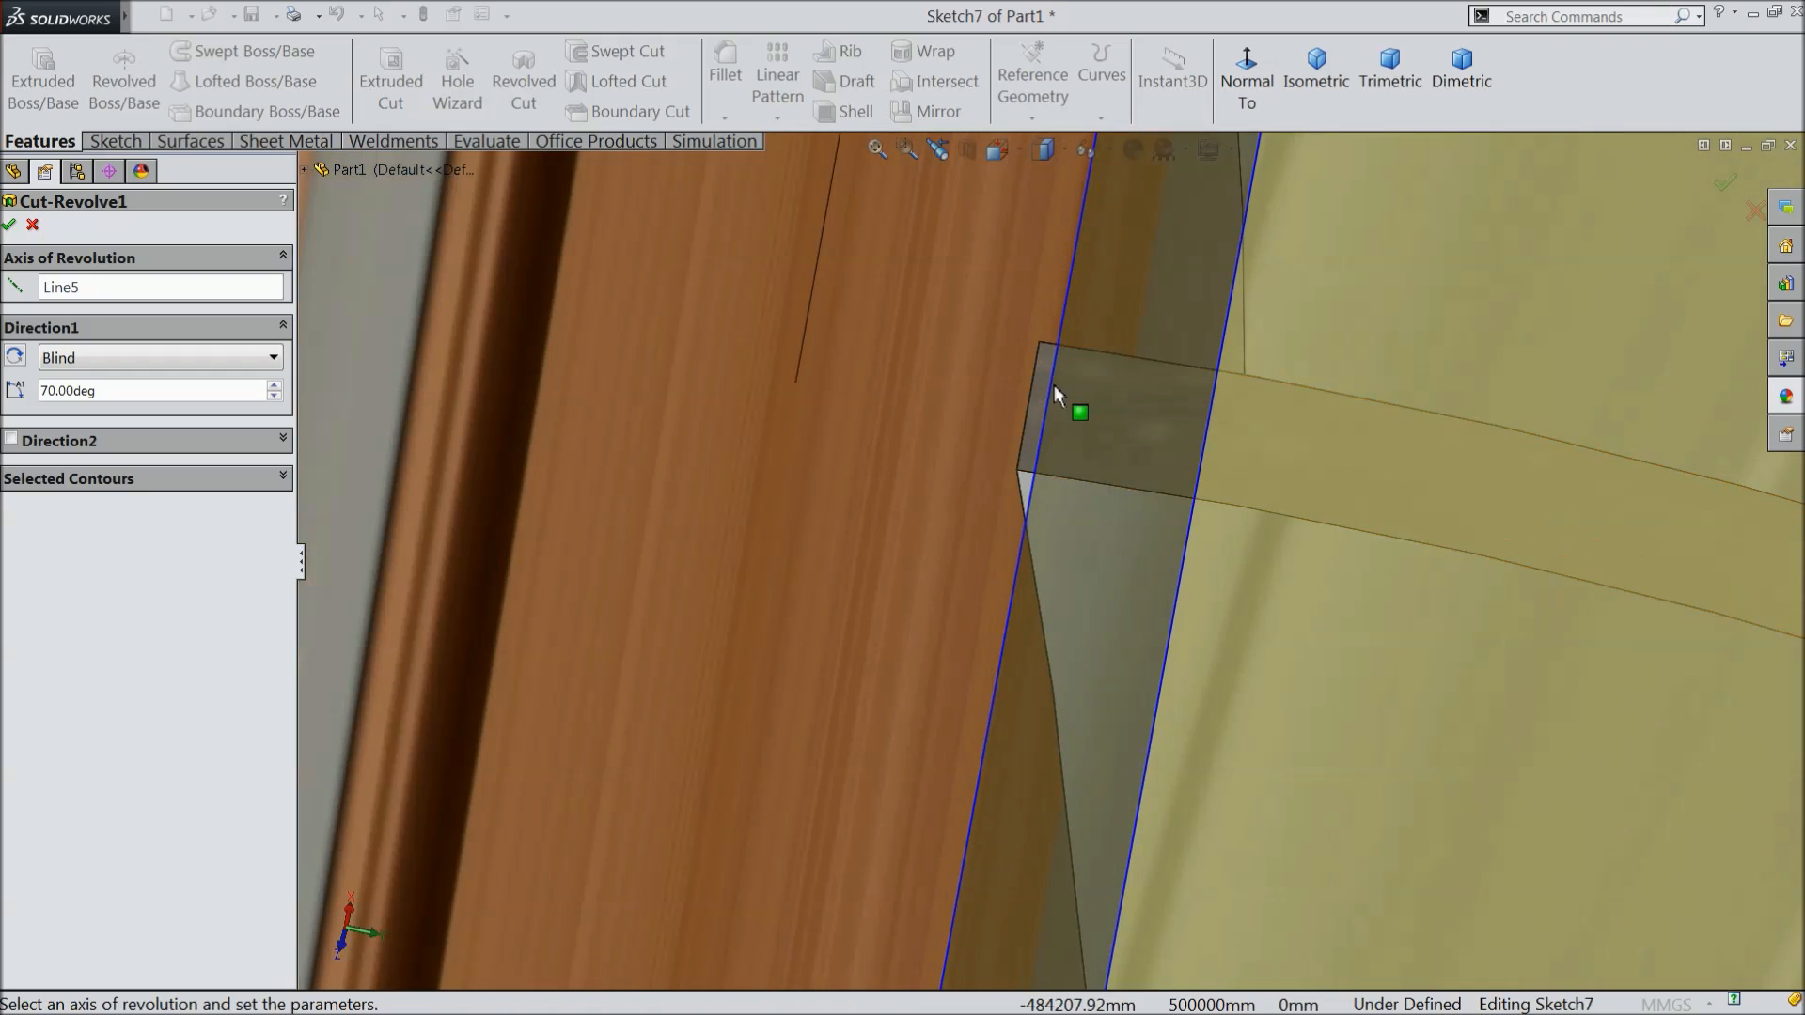
pyautogui.scroll(2, 1046, 371)
pyautogui.scroll(-5, 1095, 334)
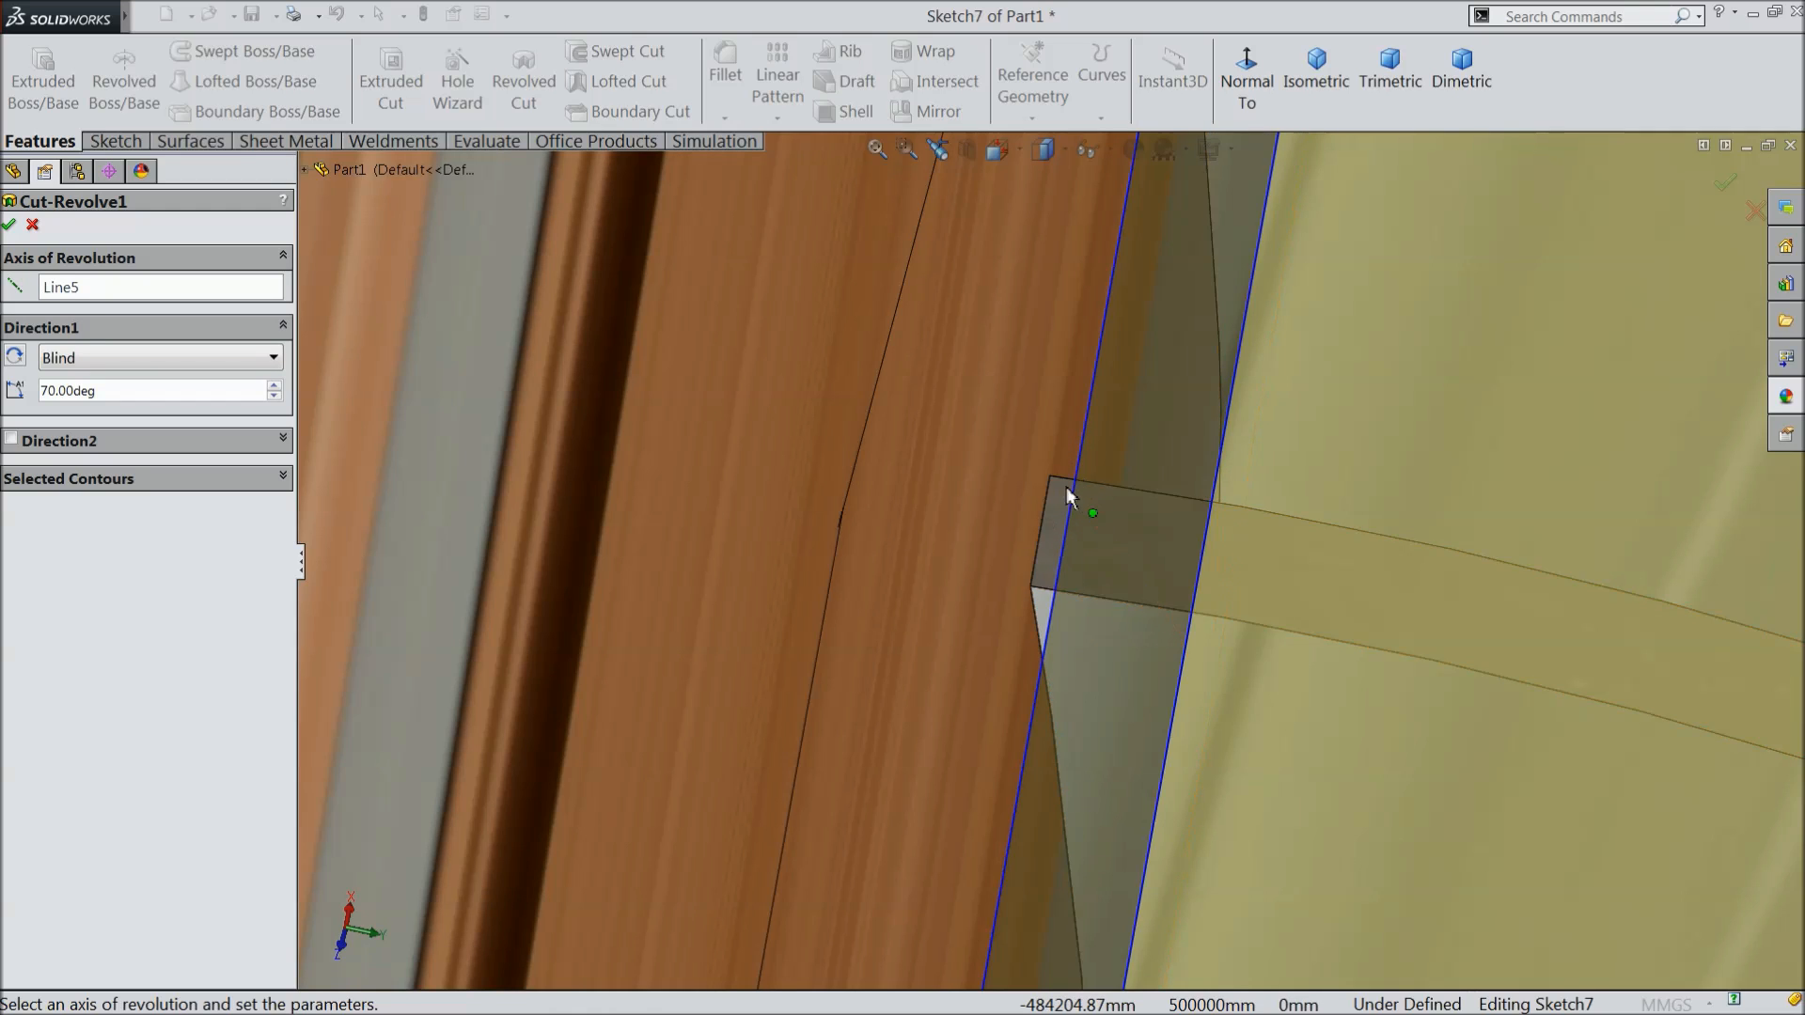
pyautogui.scroll(5, 1068, 489)
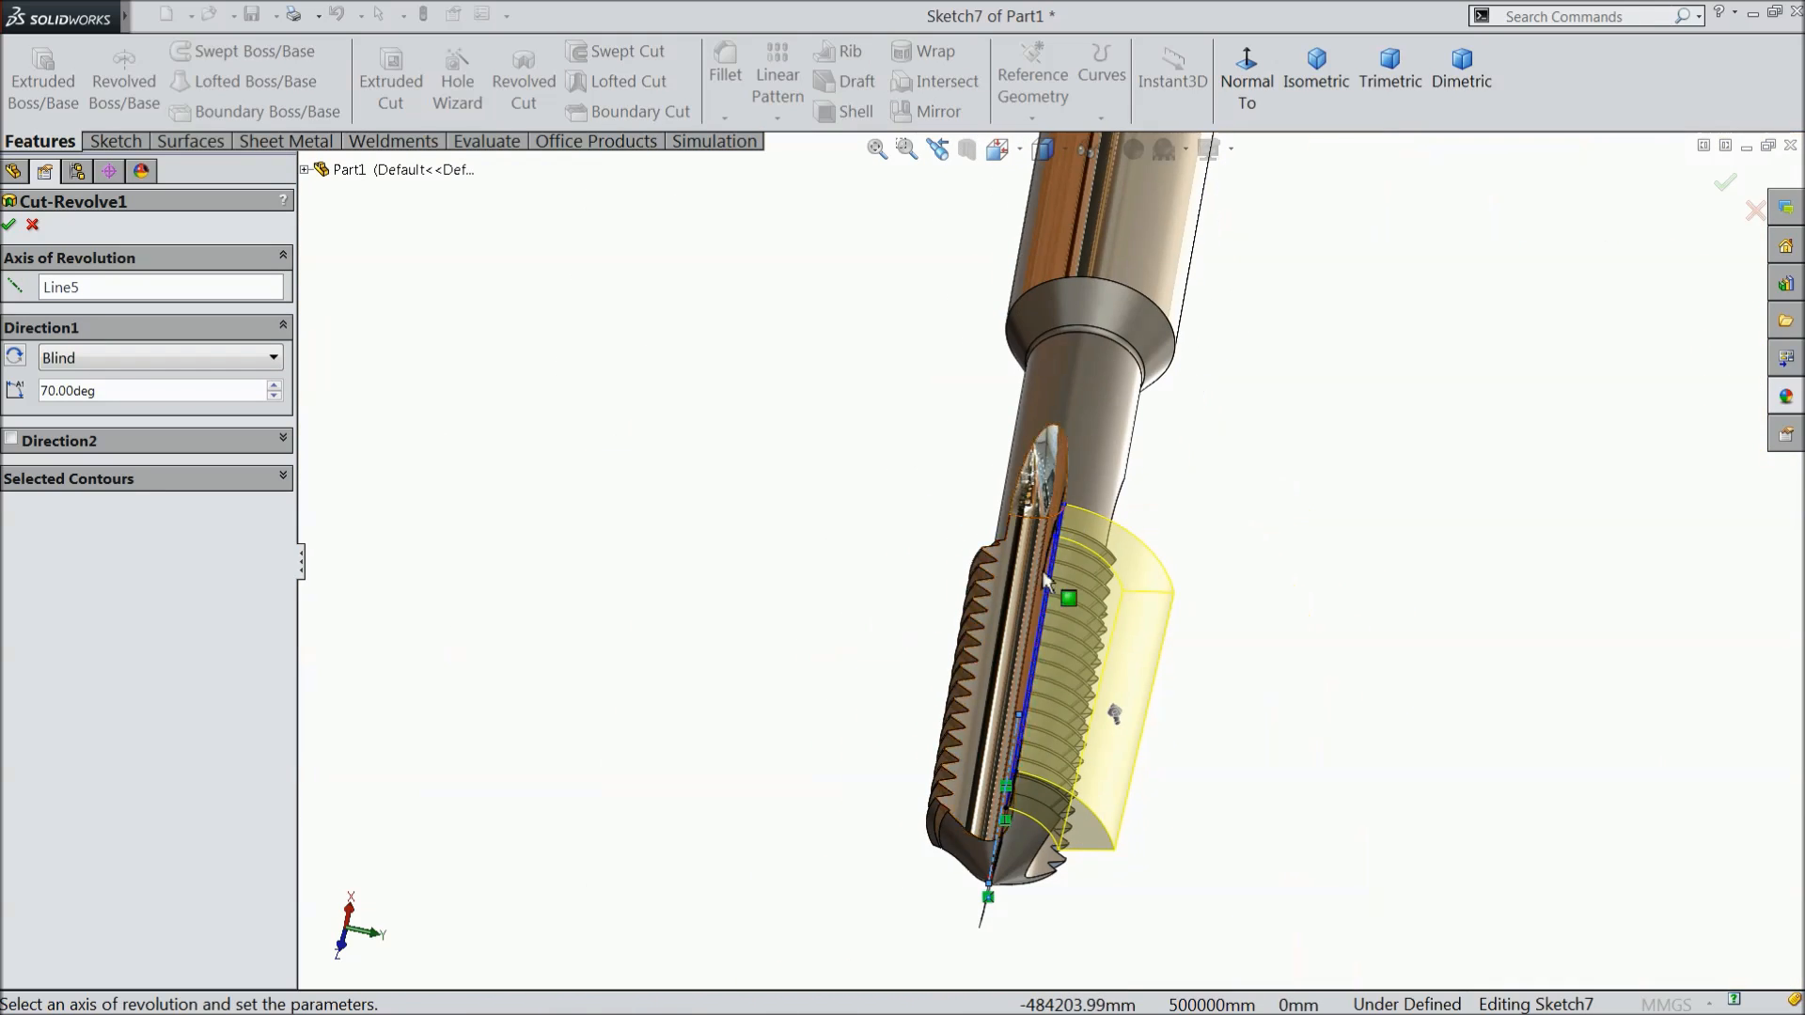
pyautogui.moveTo(1046, 580); pyautogui.dragTo(978, 546, button='middle')
pyautogui.scroll(-5, 960, 743)
pyautogui.scroll(-1, 961, 742)
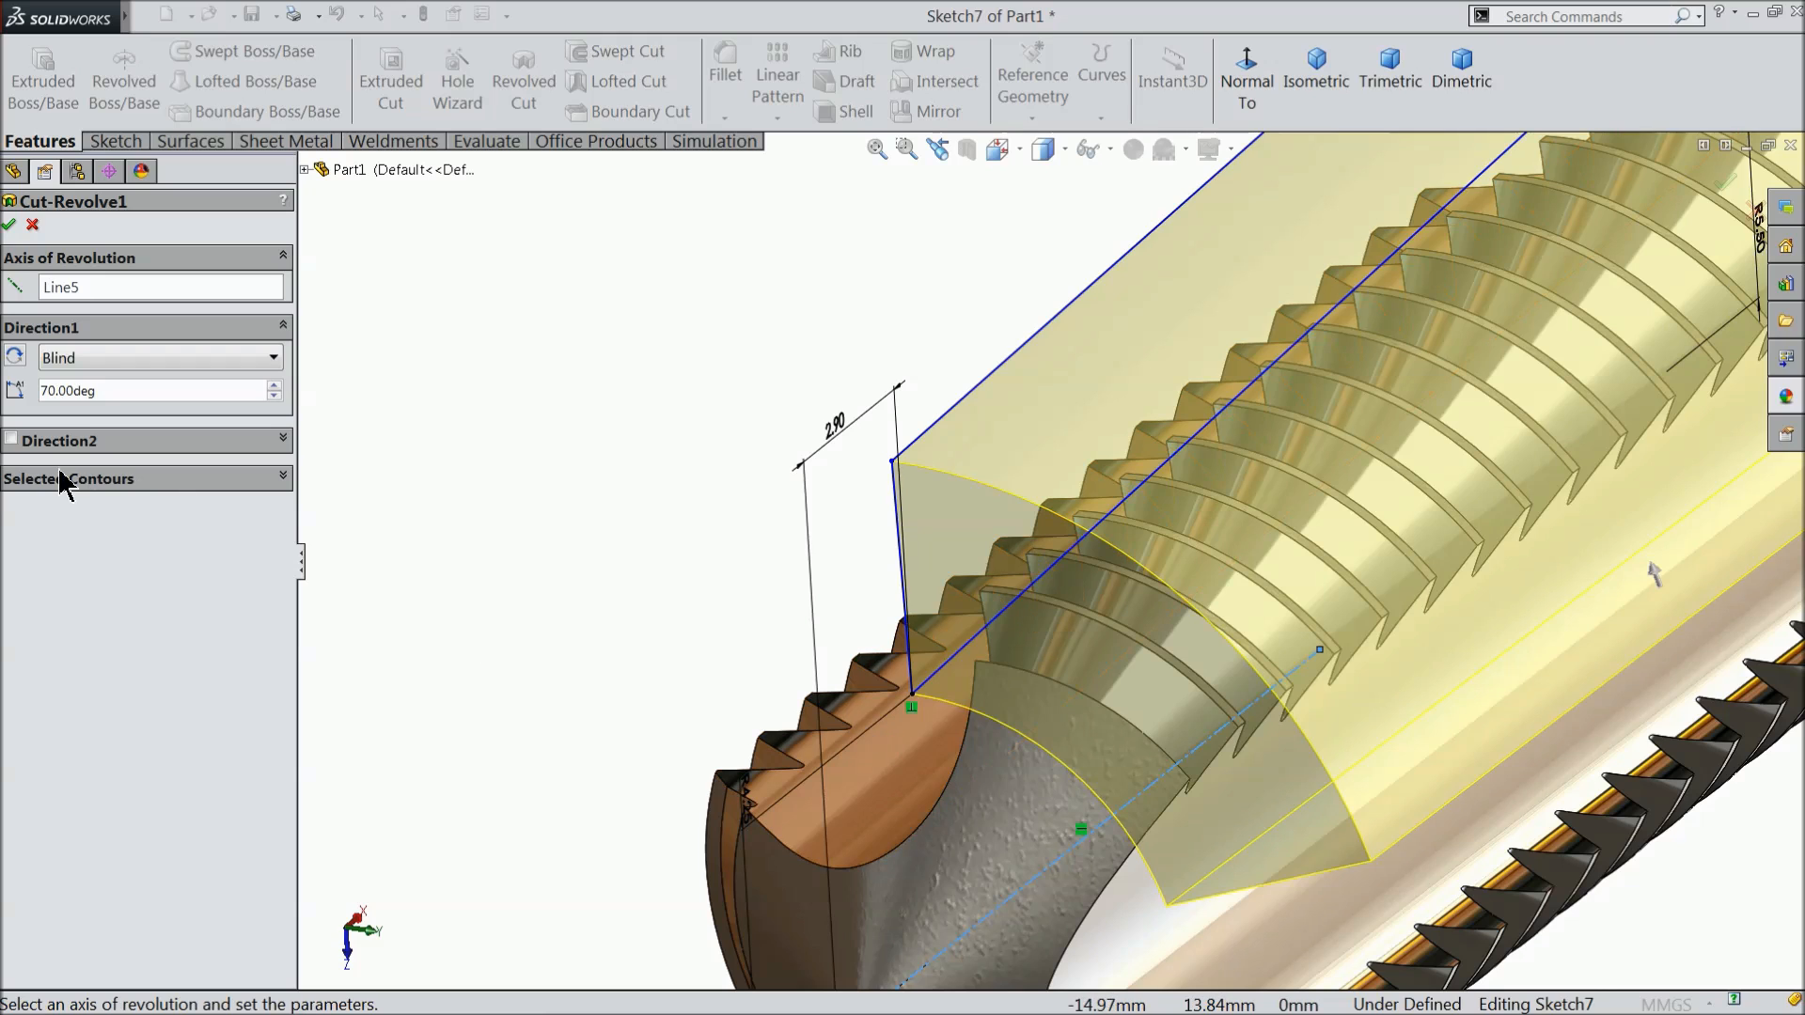
# Extend the revolved cut by a blind 5 degrees in the second direction and accept the feature.
pyautogui.click(11, 440)
pyautogui.scroll(3, 624, 575)
pyautogui.scroll(-2, 624, 575)
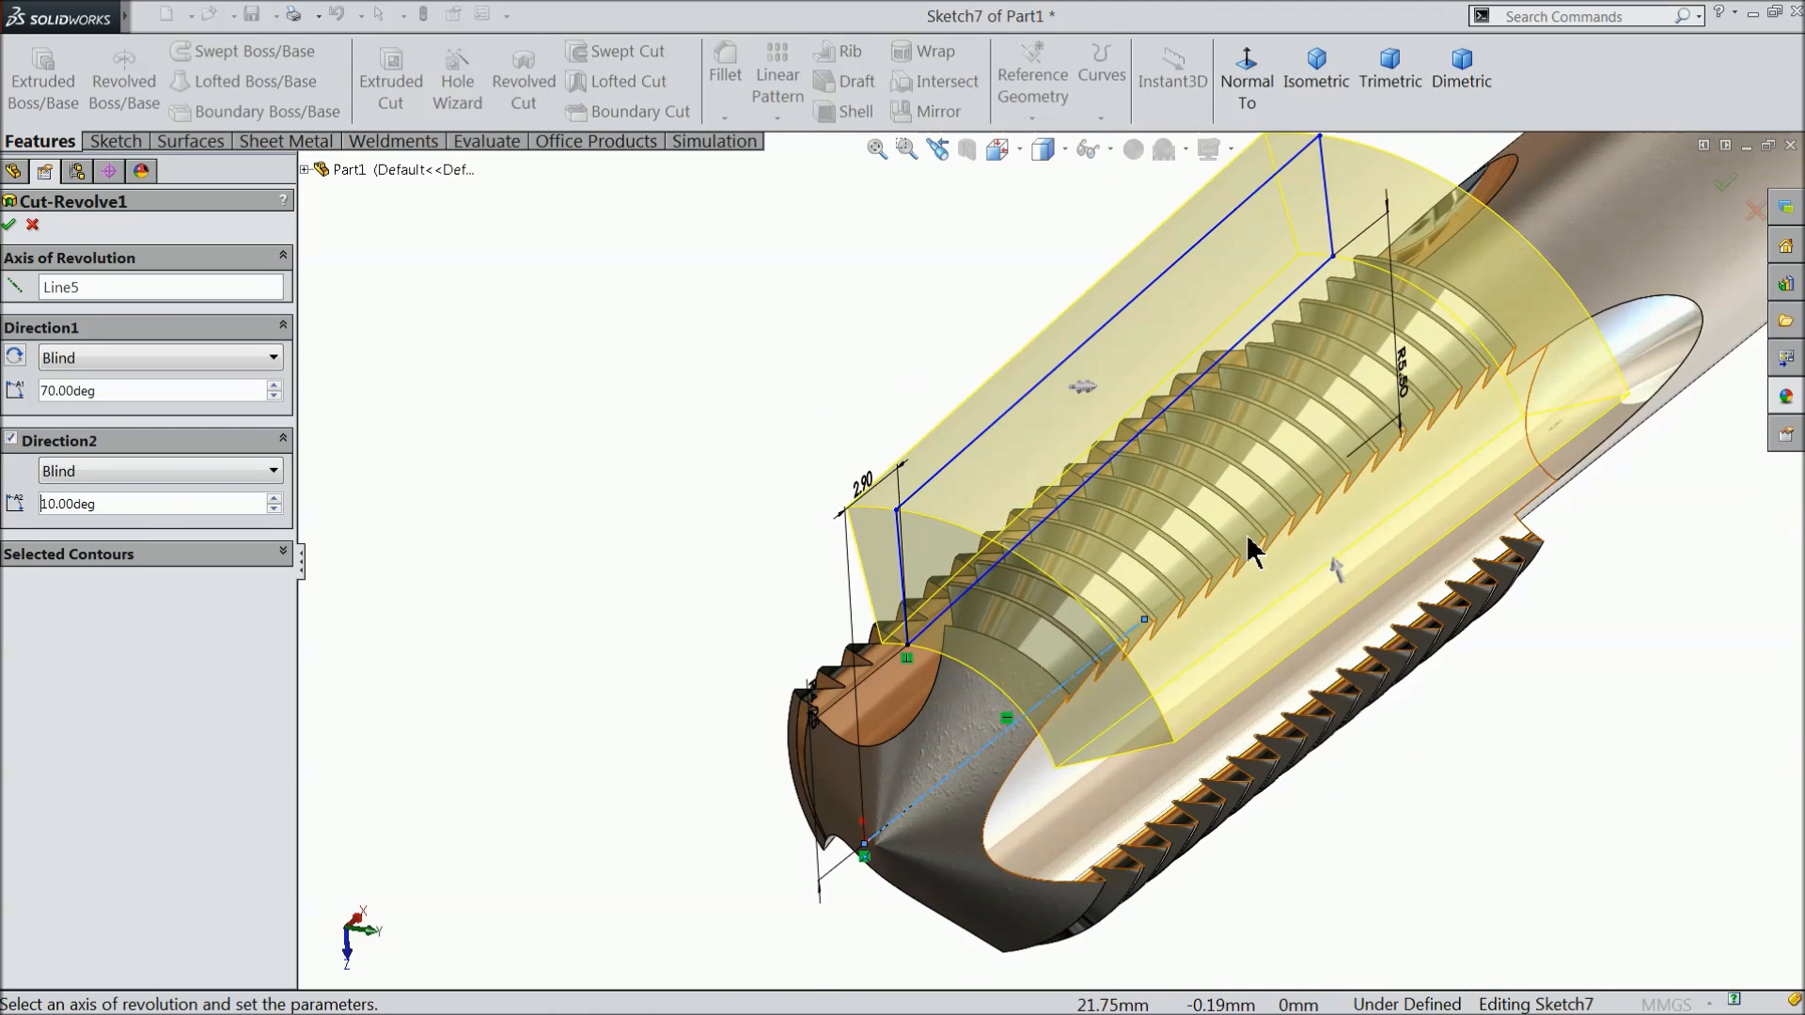
pyautogui.moveTo(117, 510); pyautogui.dragTo(28, 505)
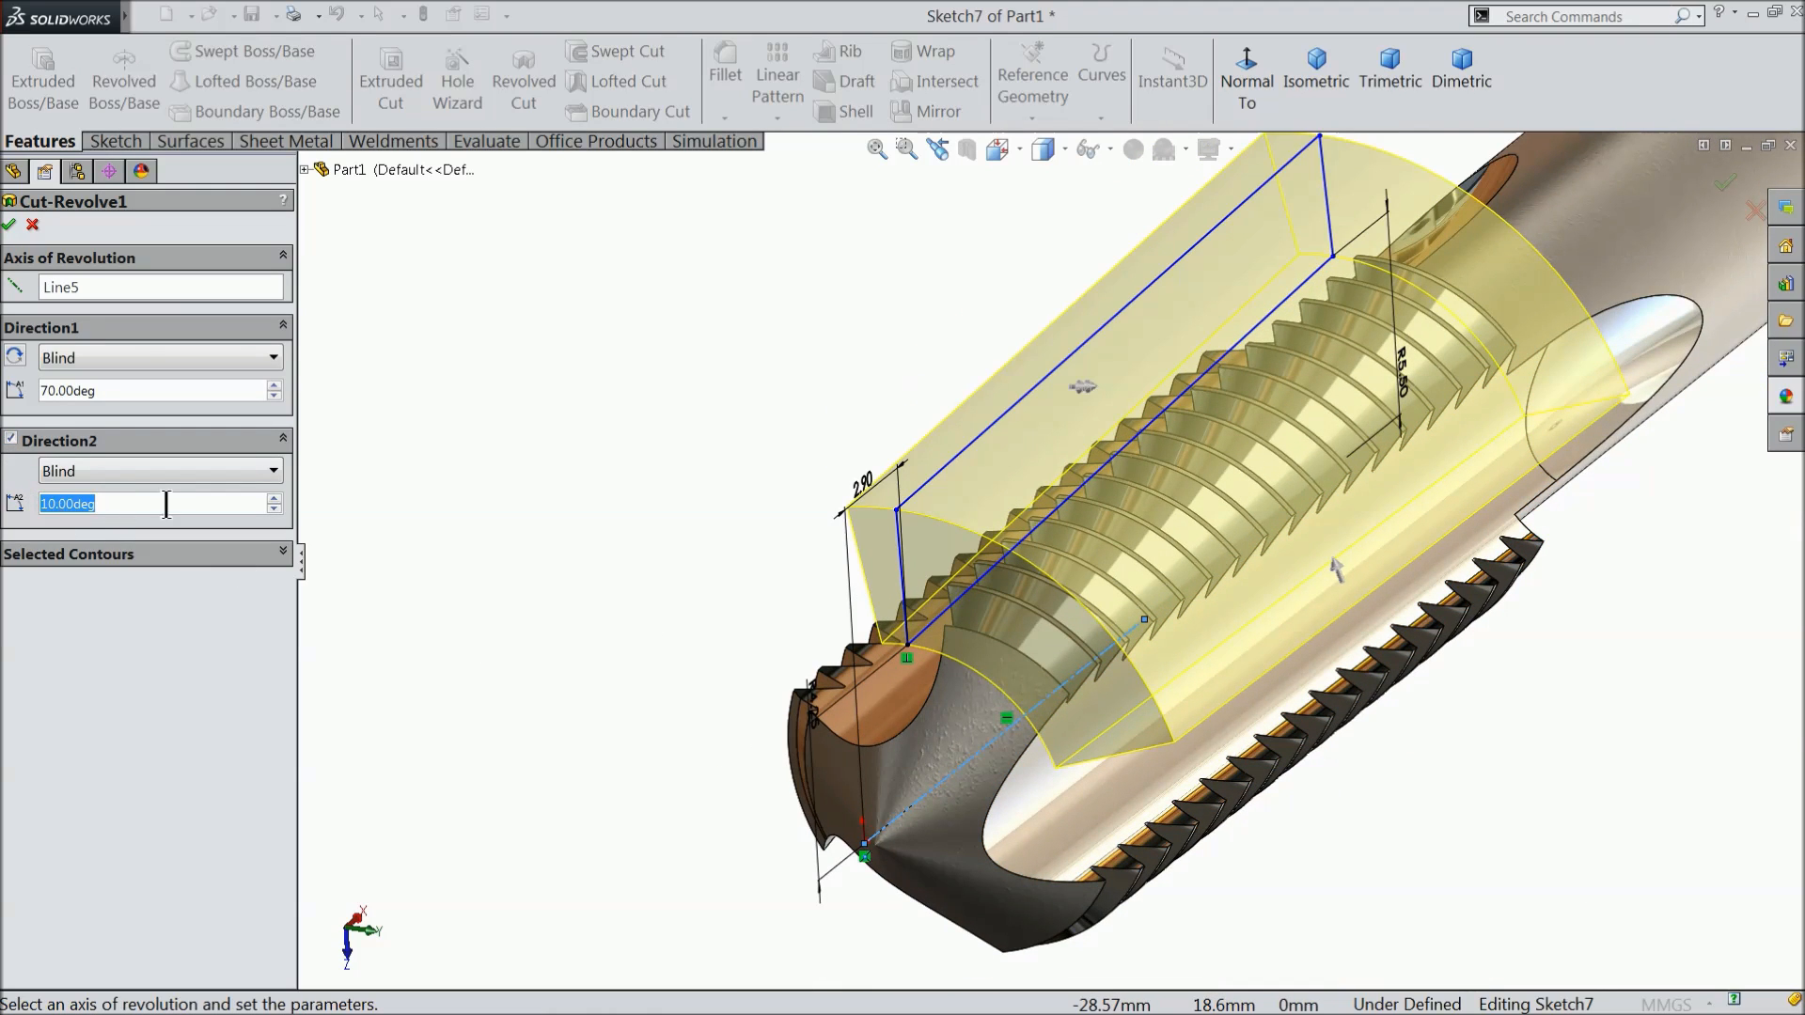
pyautogui.write('5')
pyautogui.moveTo(659, 443); pyautogui.dragTo(846, 470, button='middle')
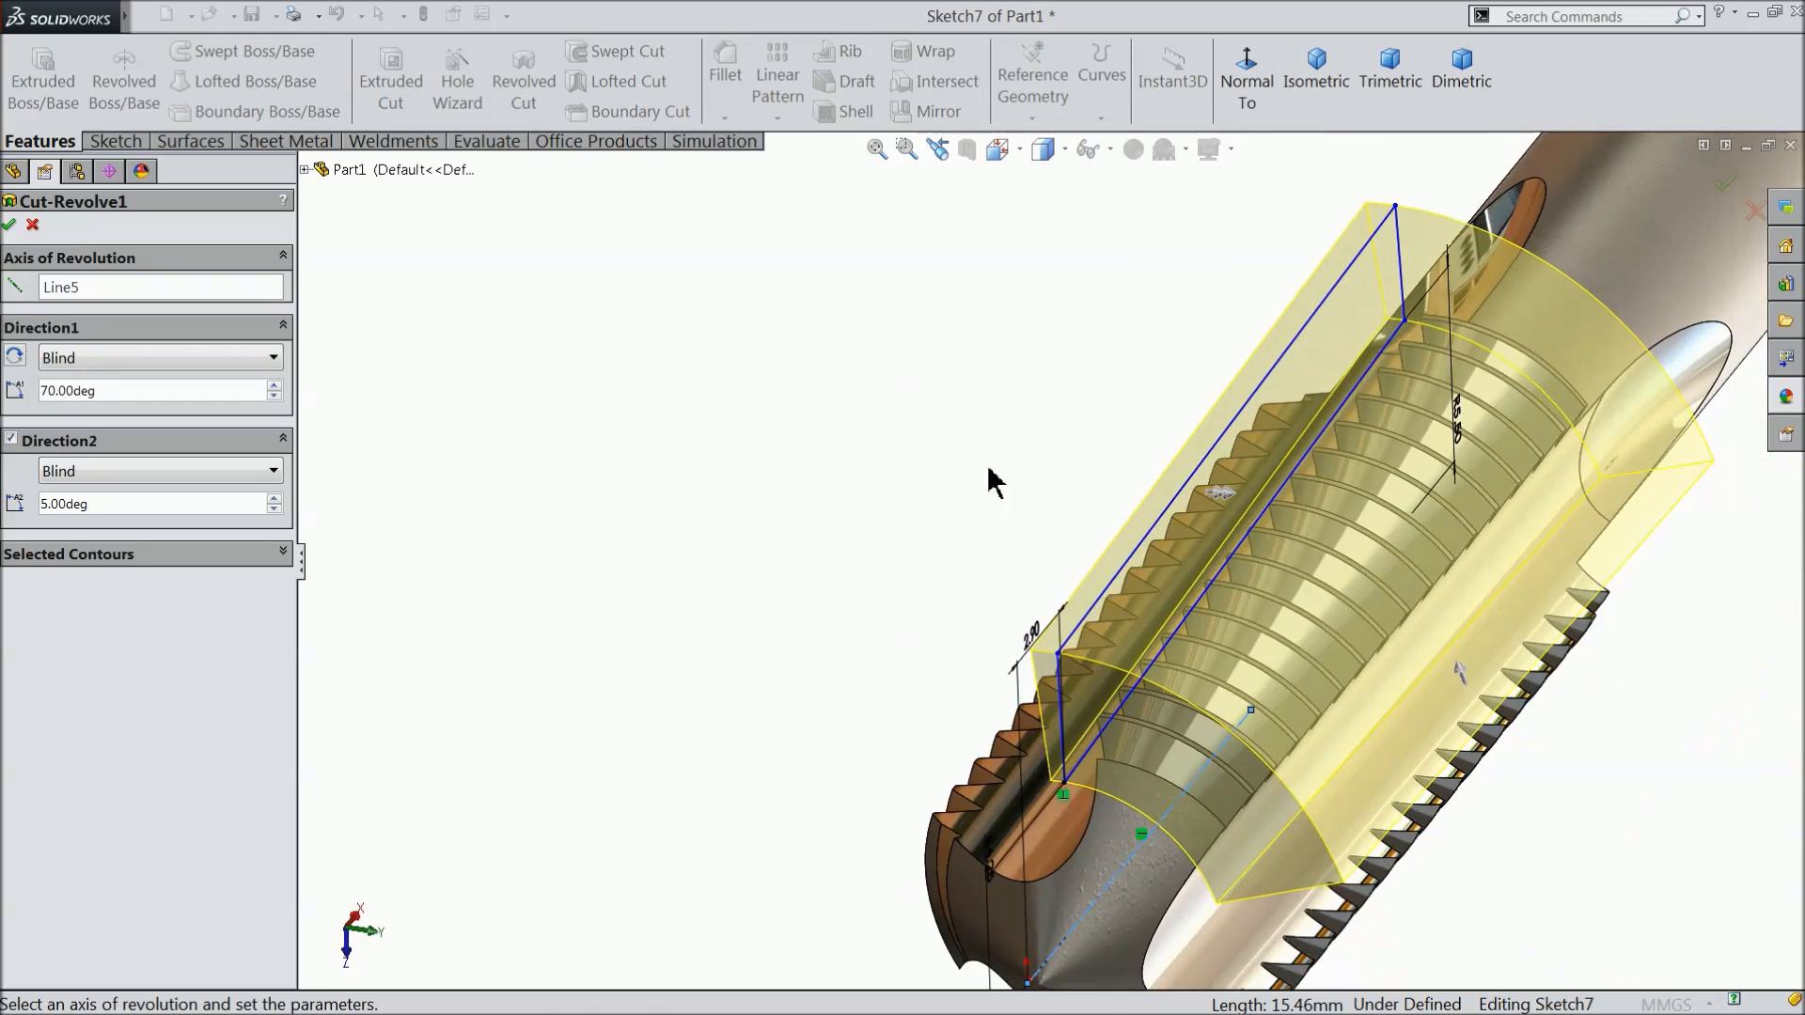
pyautogui.scroll(-5, 1265, 512)
pyautogui.moveTo(1285, 519); pyautogui.dragTo(1245, 471, button='middle')
pyautogui.scroll(6, 1081, 526)
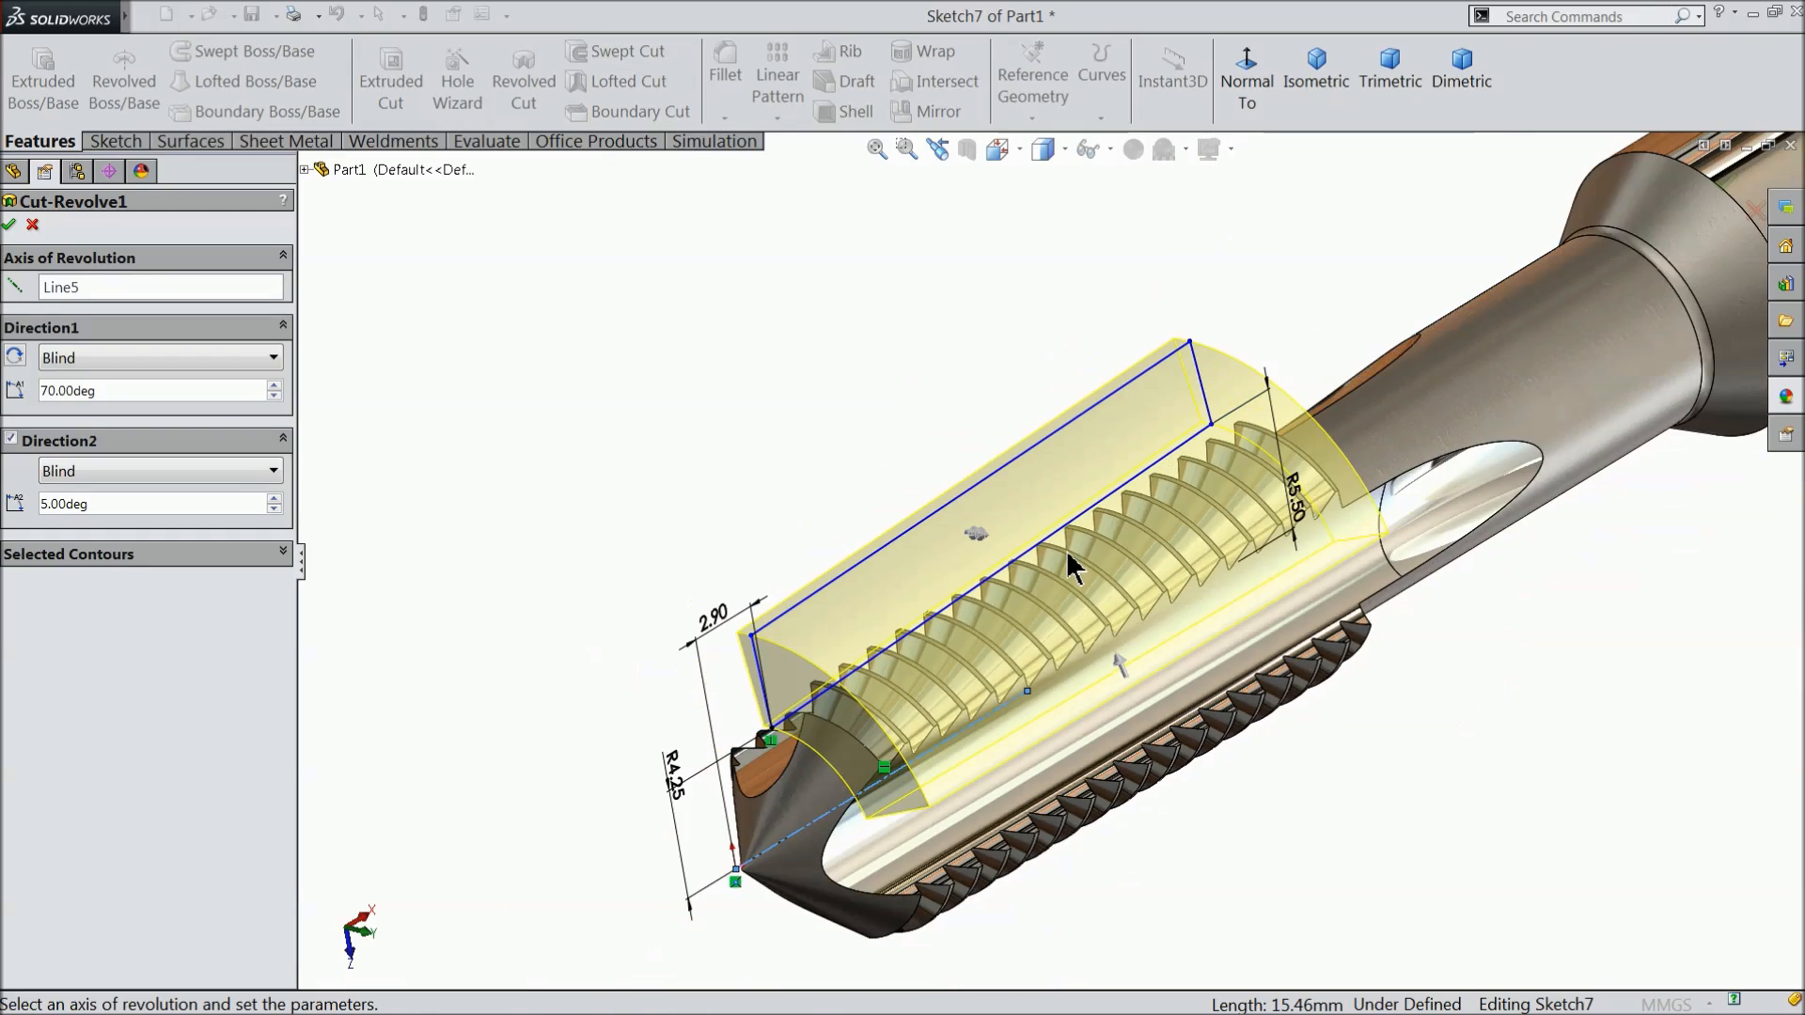
pyautogui.scroll(-2, 1066, 550)
pyautogui.moveTo(569, 432); pyautogui.dragTo(550, 348, button='middle')
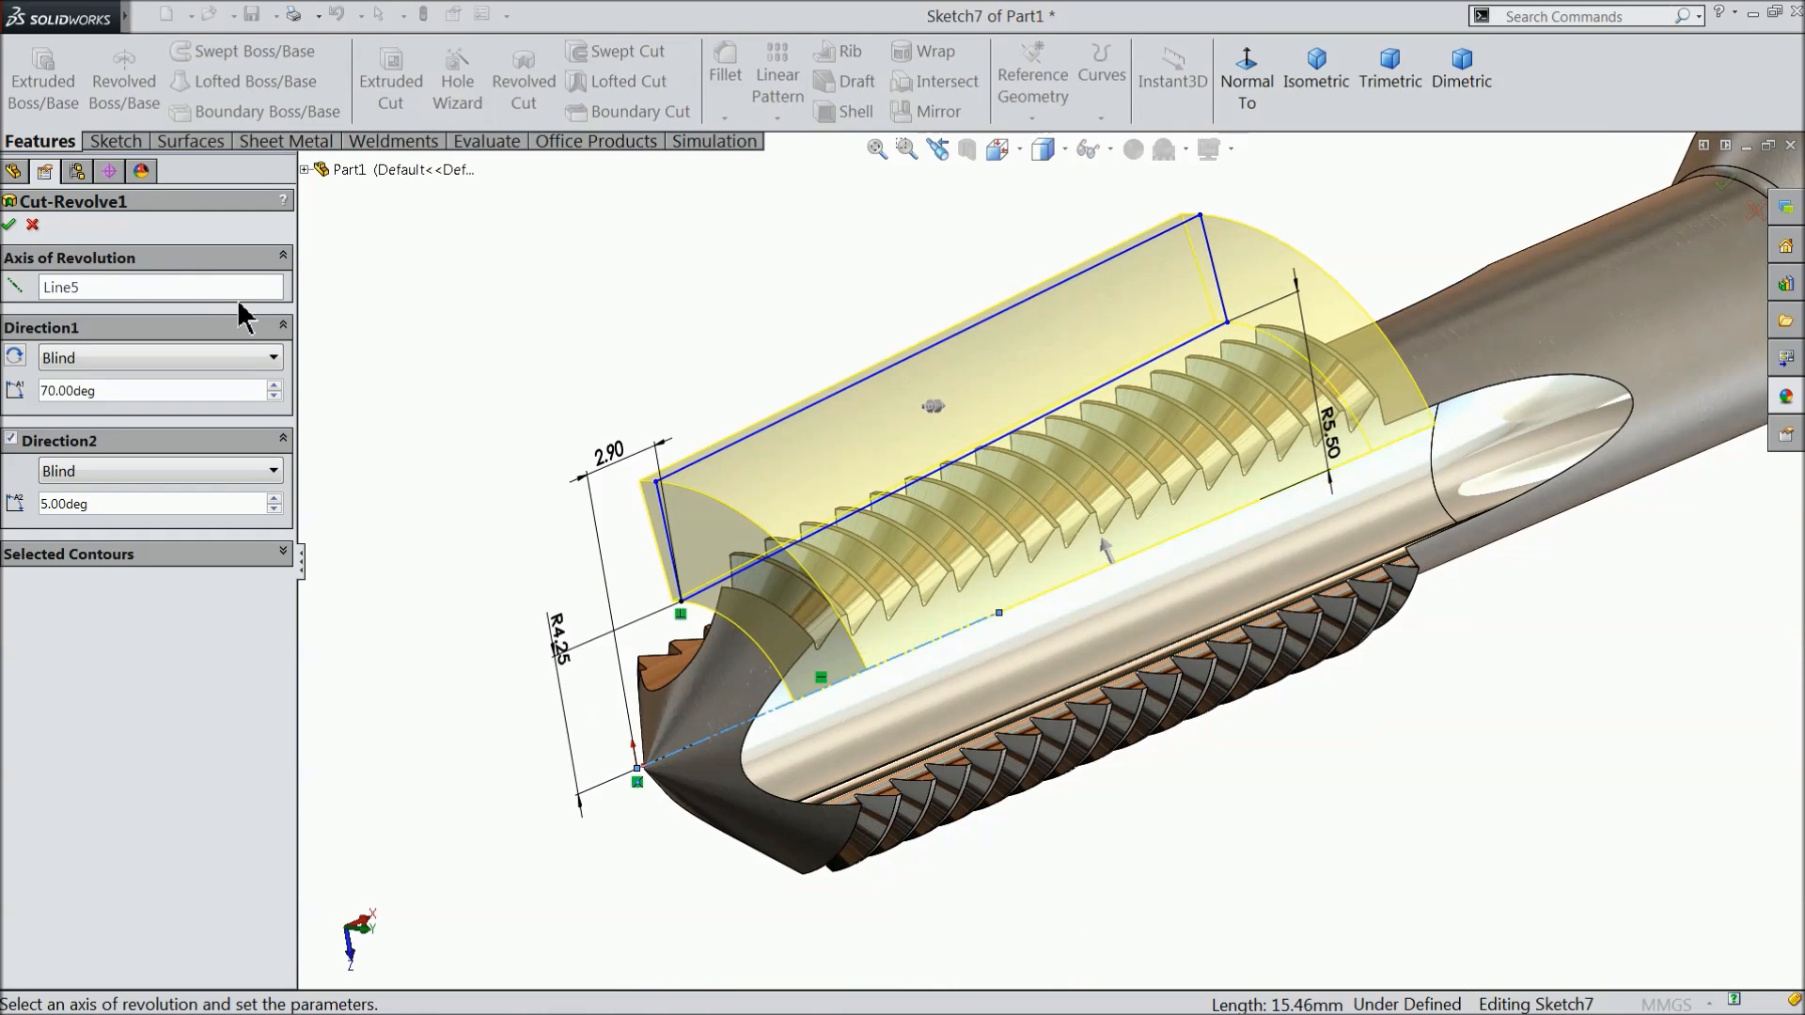
pyautogui.click(12, 226)
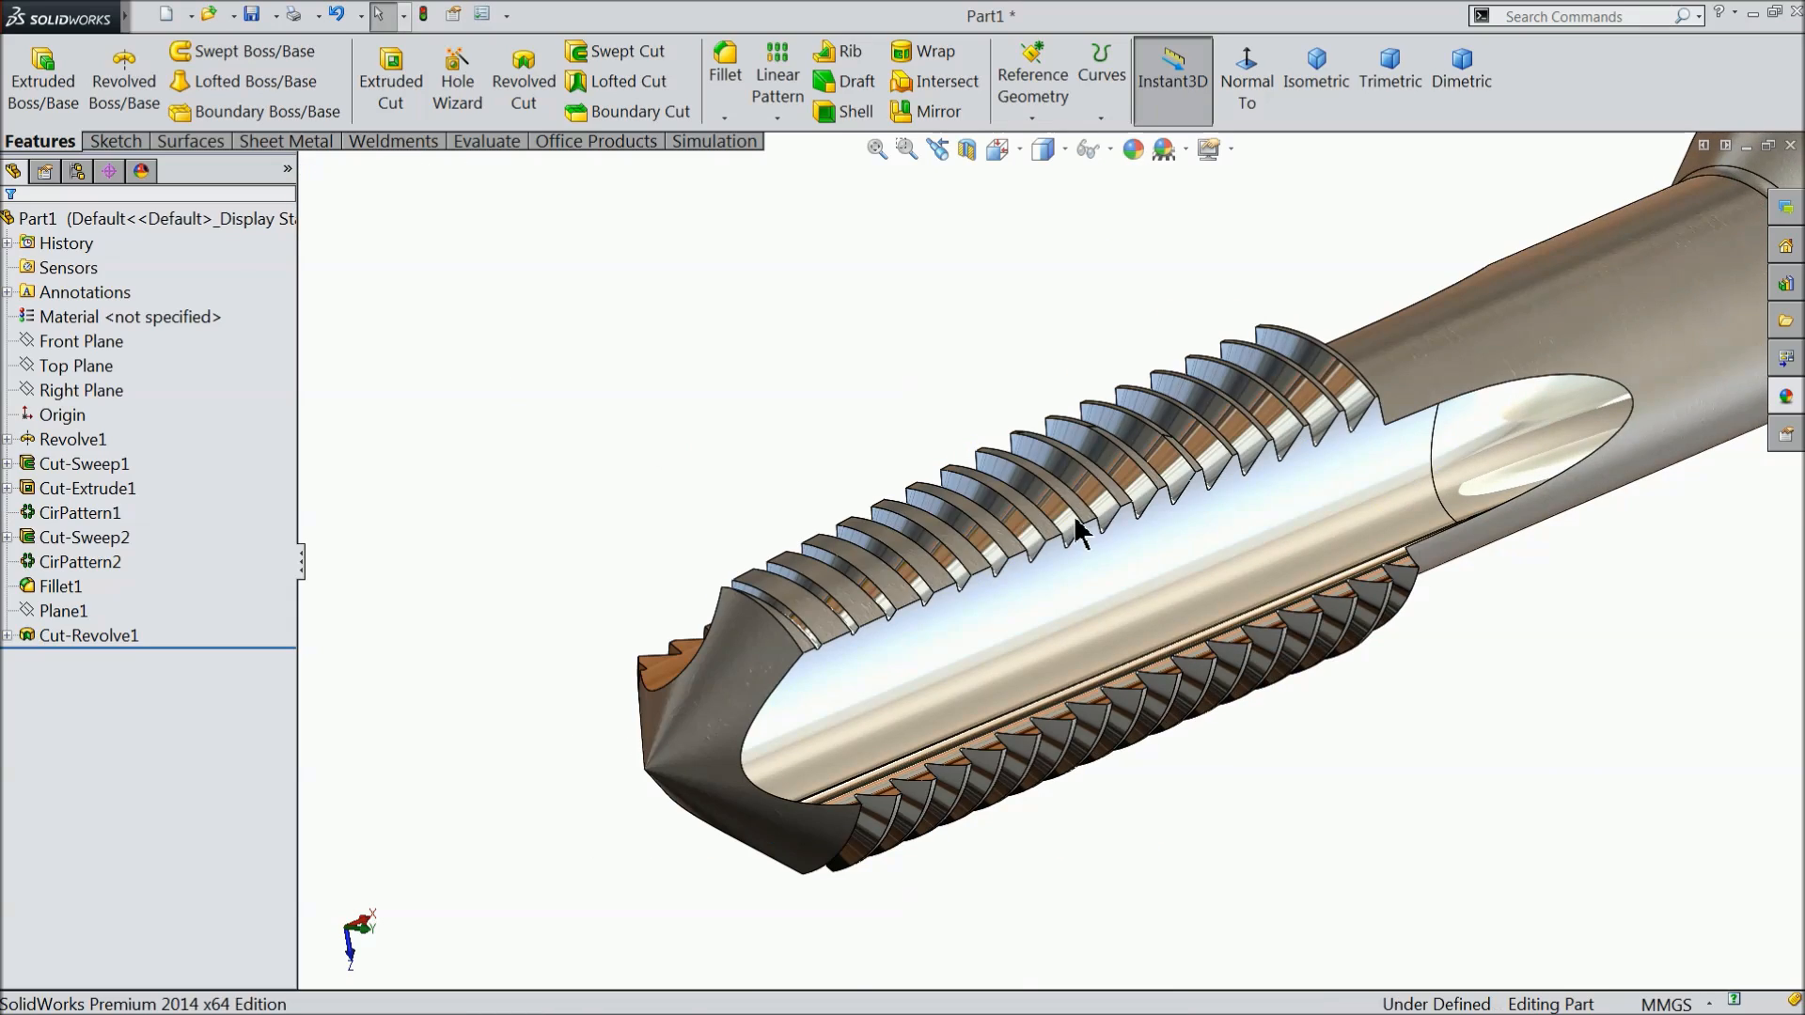
# Inspect the tapered thread crests along the cut land from the tip to the shank.
pyautogui.scroll(-5, 1077, 524)
pyautogui.scroll(-3, 579, 672)
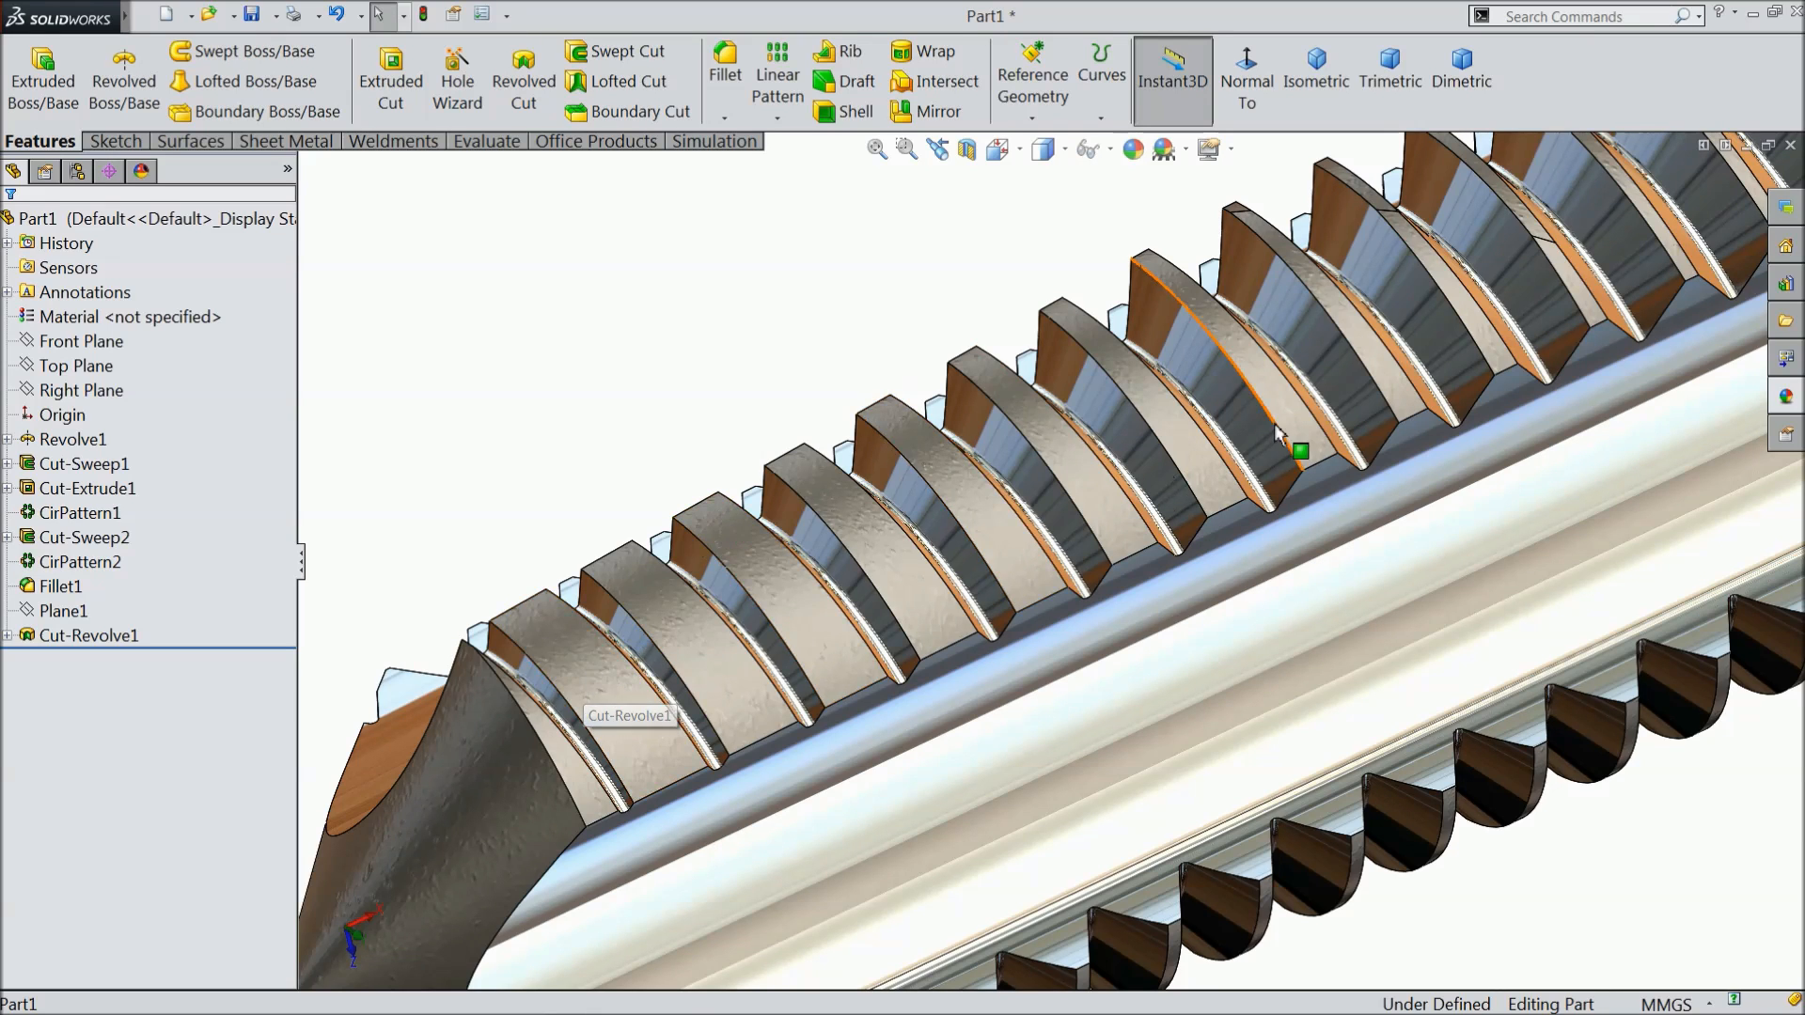
pyautogui.scroll(5, 1273, 423)
pyautogui.scroll(-3, 1274, 451)
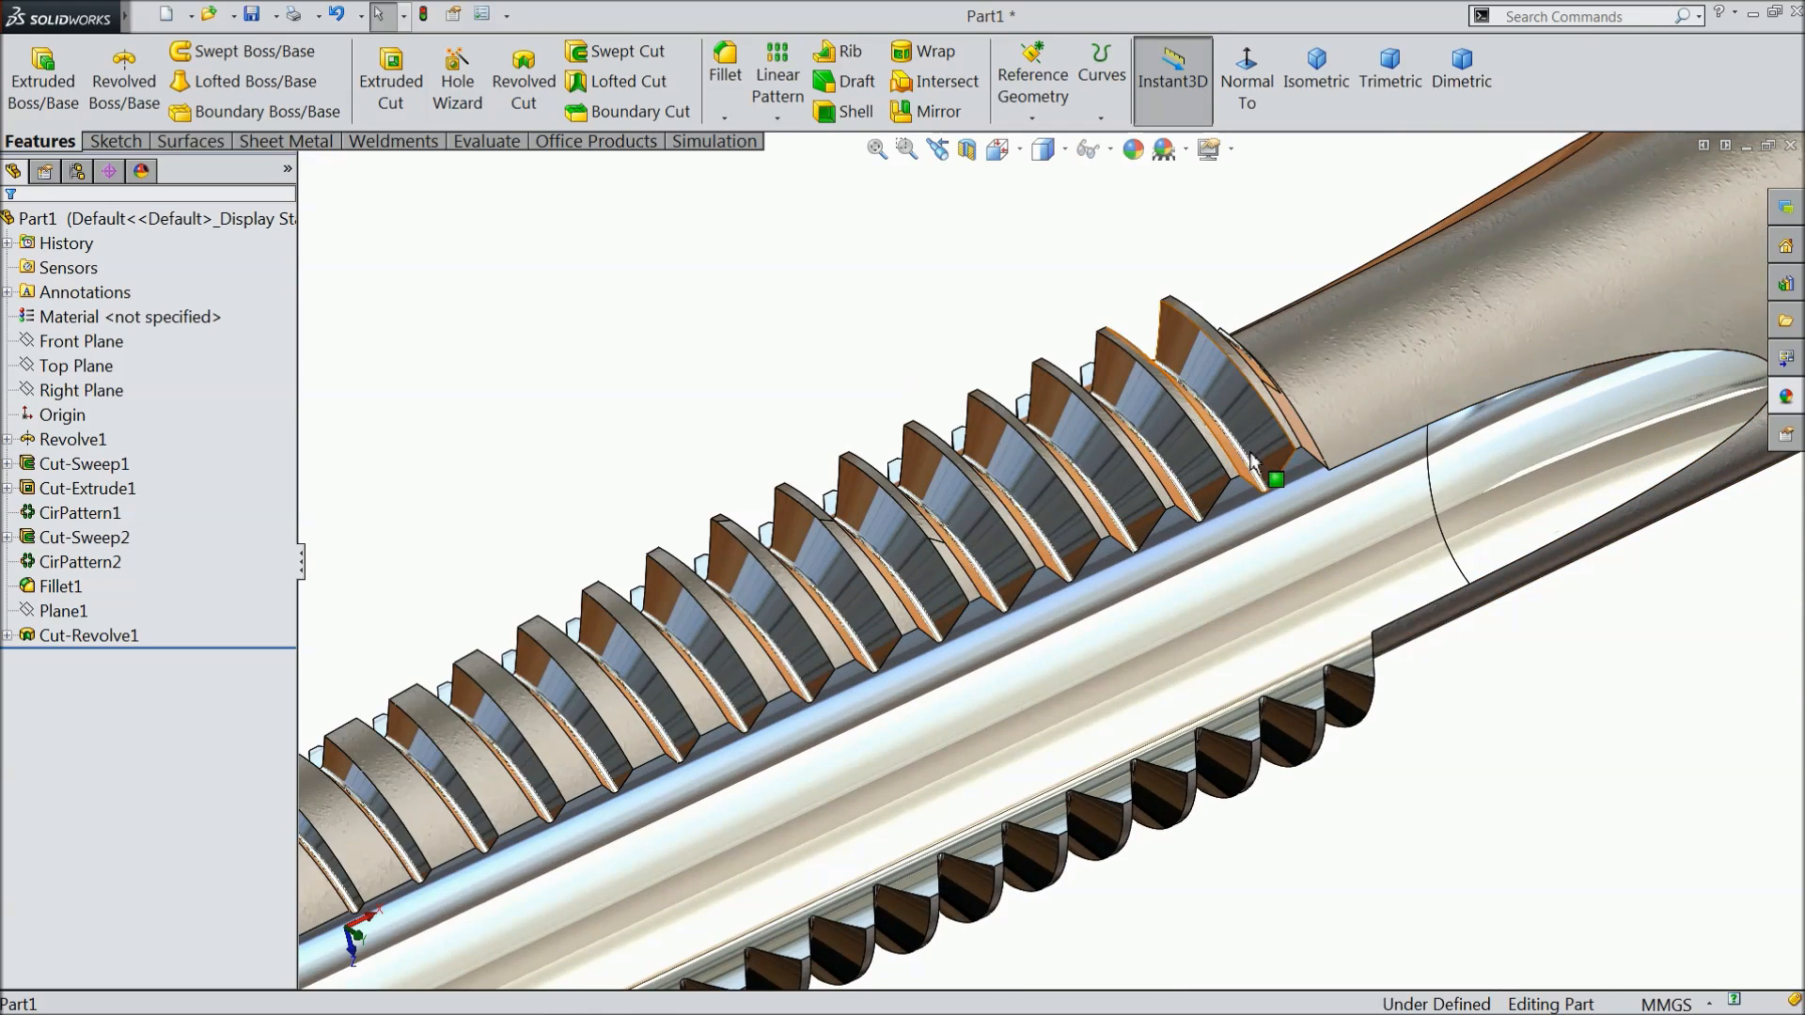
pyautogui.scroll(3, 1250, 460)
pyautogui.scroll(-3, 793, 701)
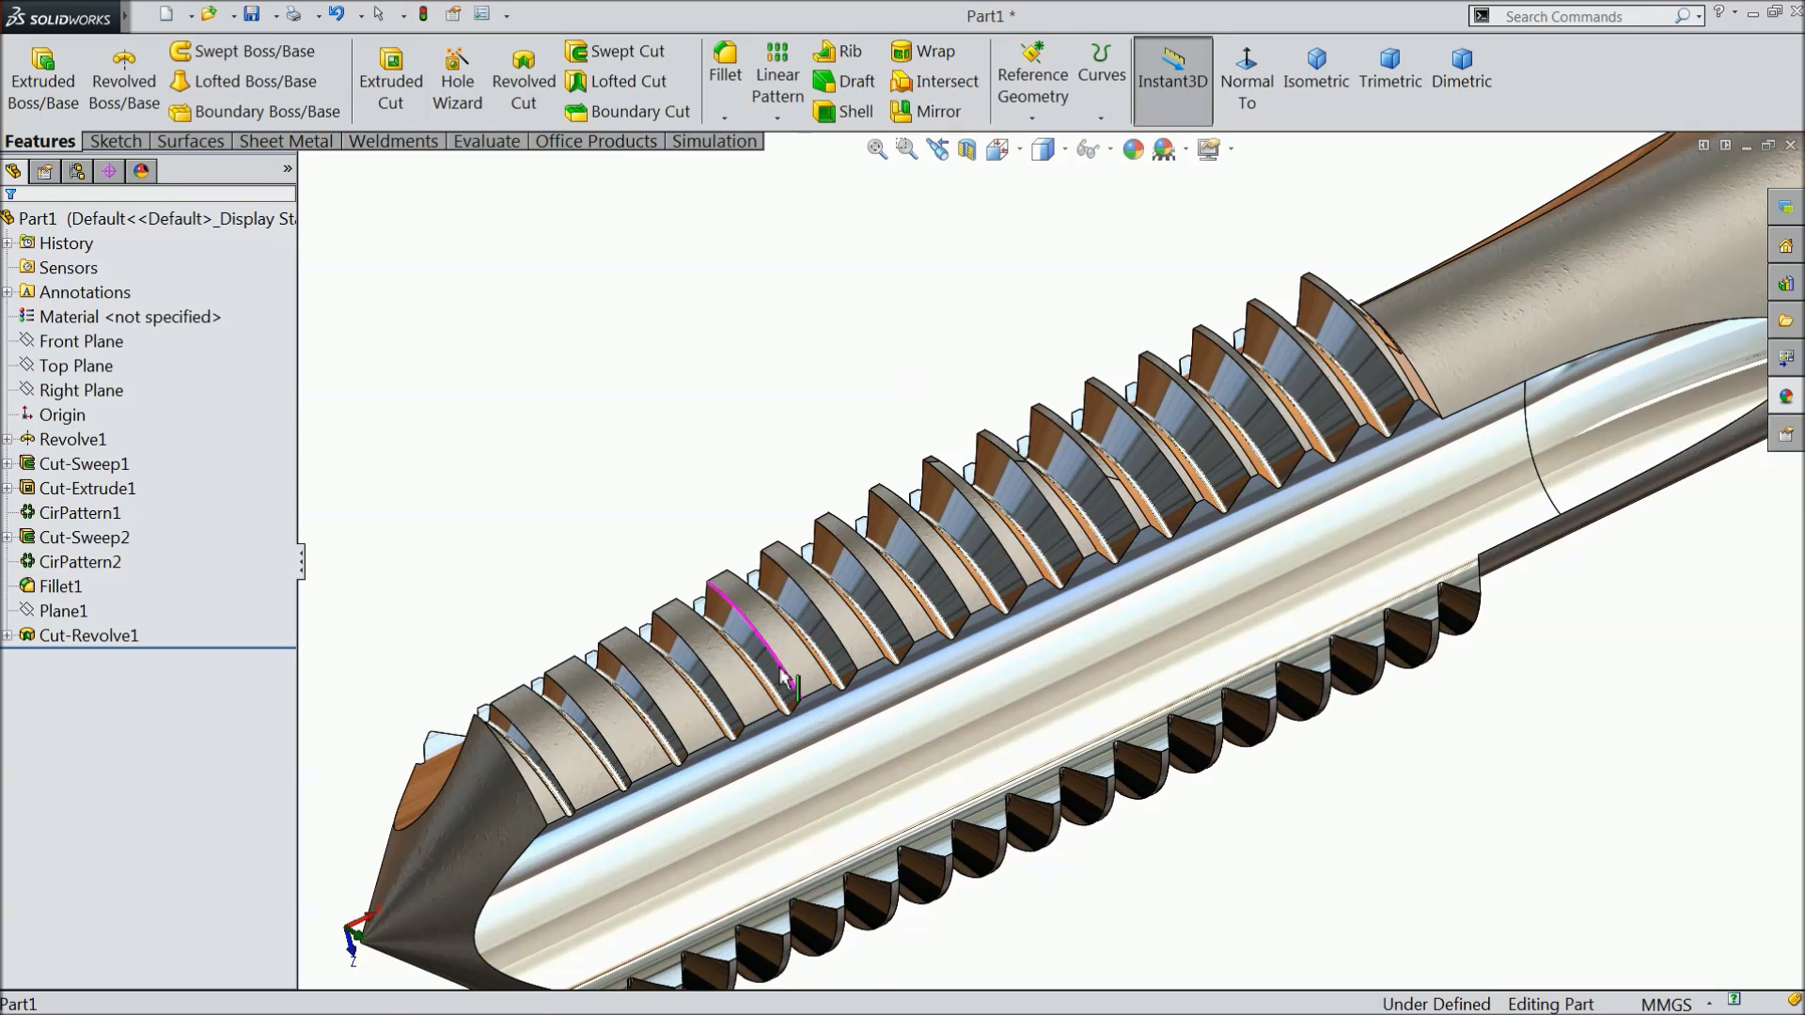
pyautogui.scroll(2, 794, 695)
pyautogui.scroll(-2, 801, 719)
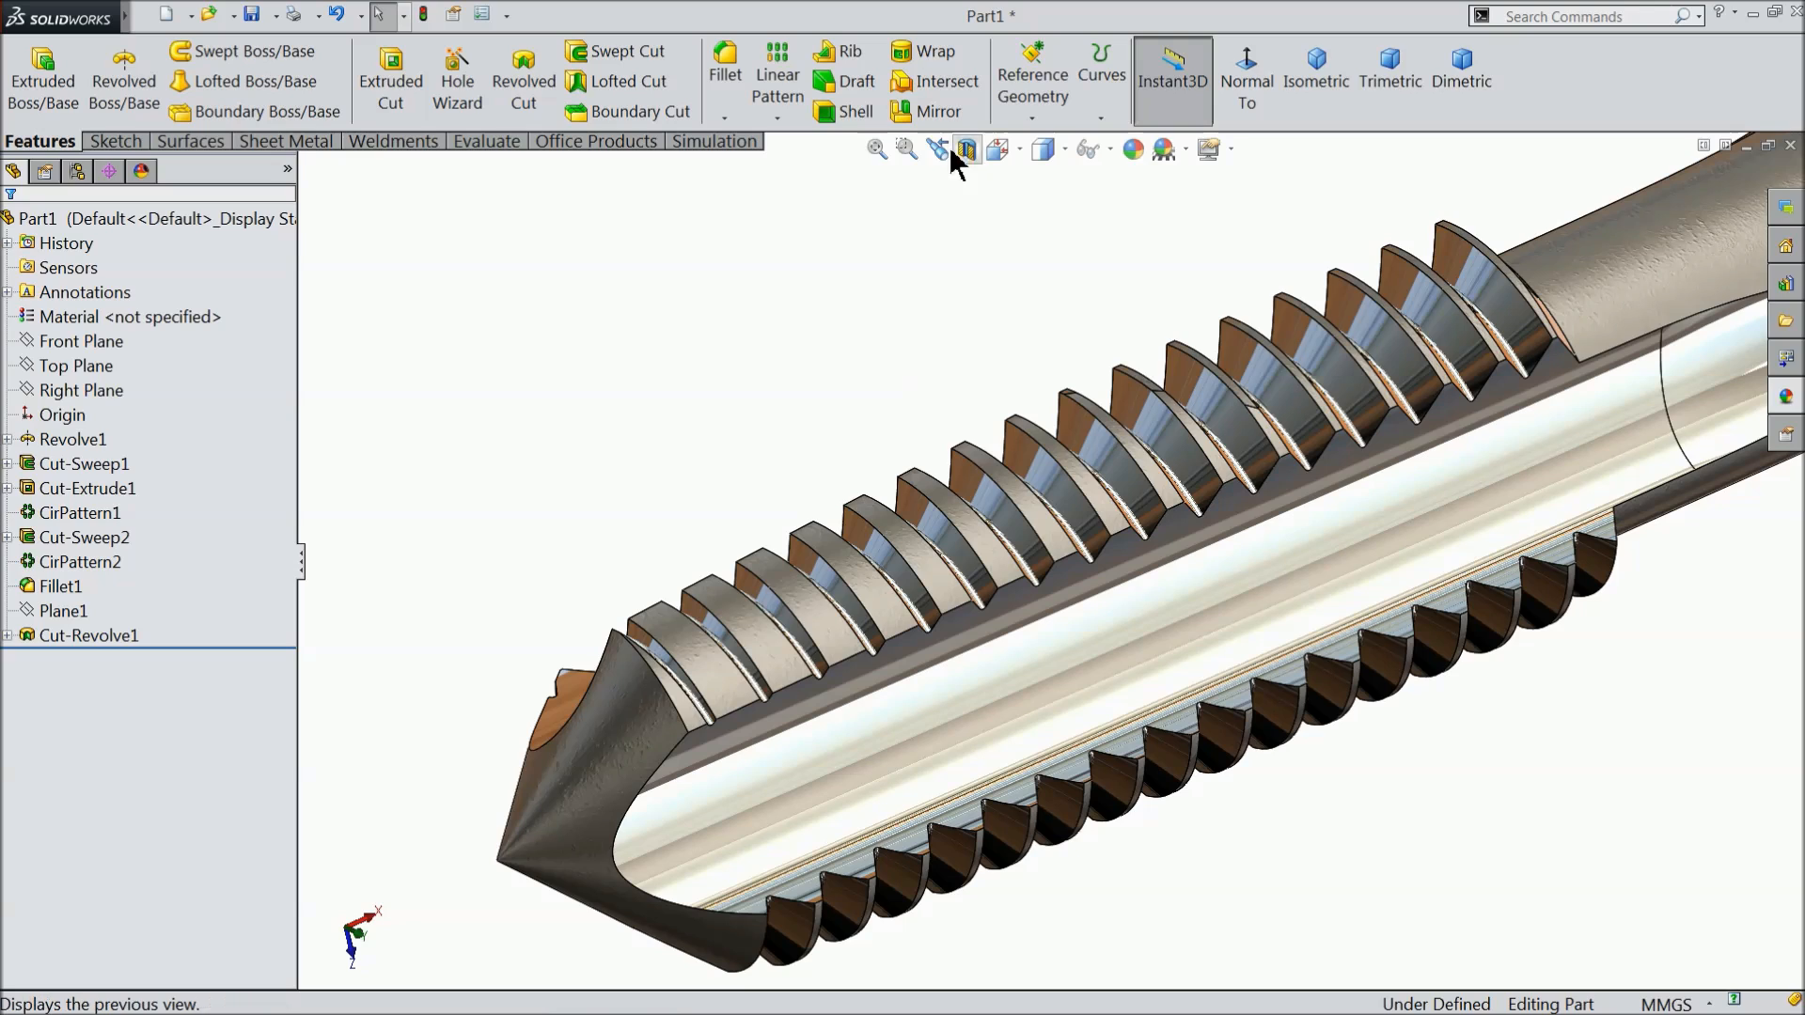
# Circular-pattern the revolved cut around the shank's cylindrical face with 3 equally spaced instances over 360 degrees.
pyautogui.click(776, 117)
pyautogui.click(819, 169)
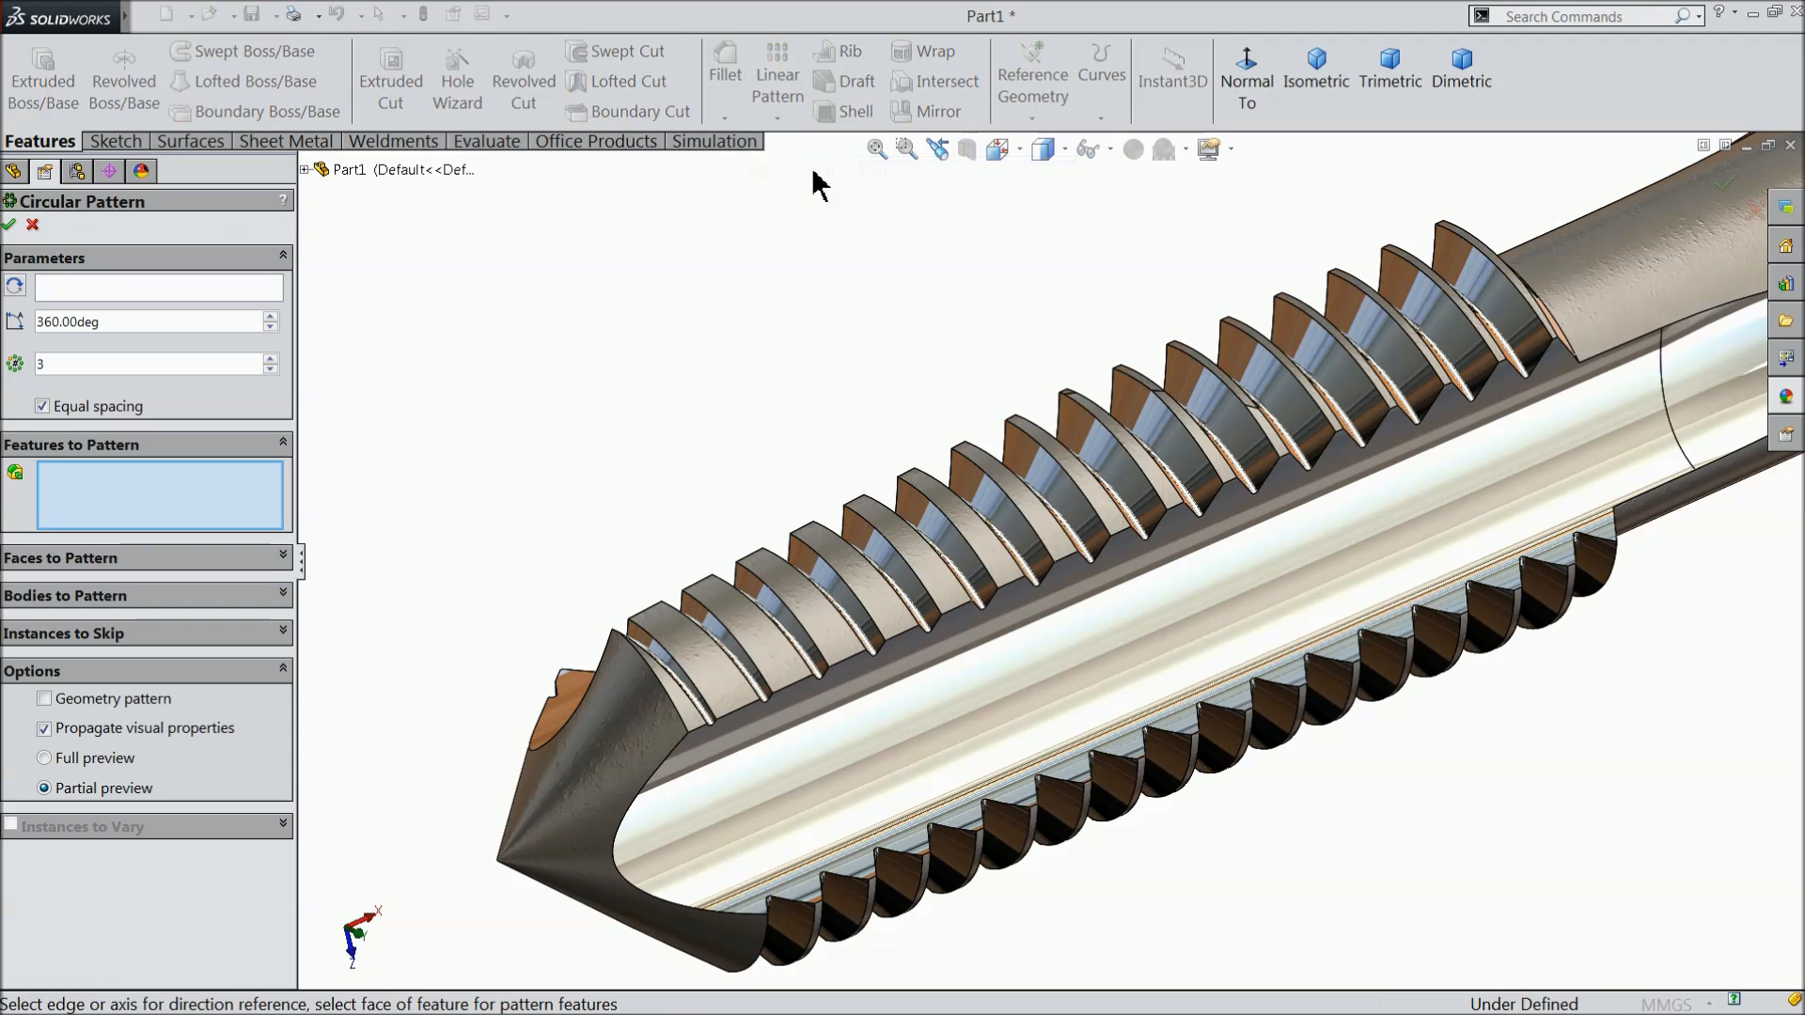
pyautogui.click(304, 170)
pyautogui.click(387, 586)
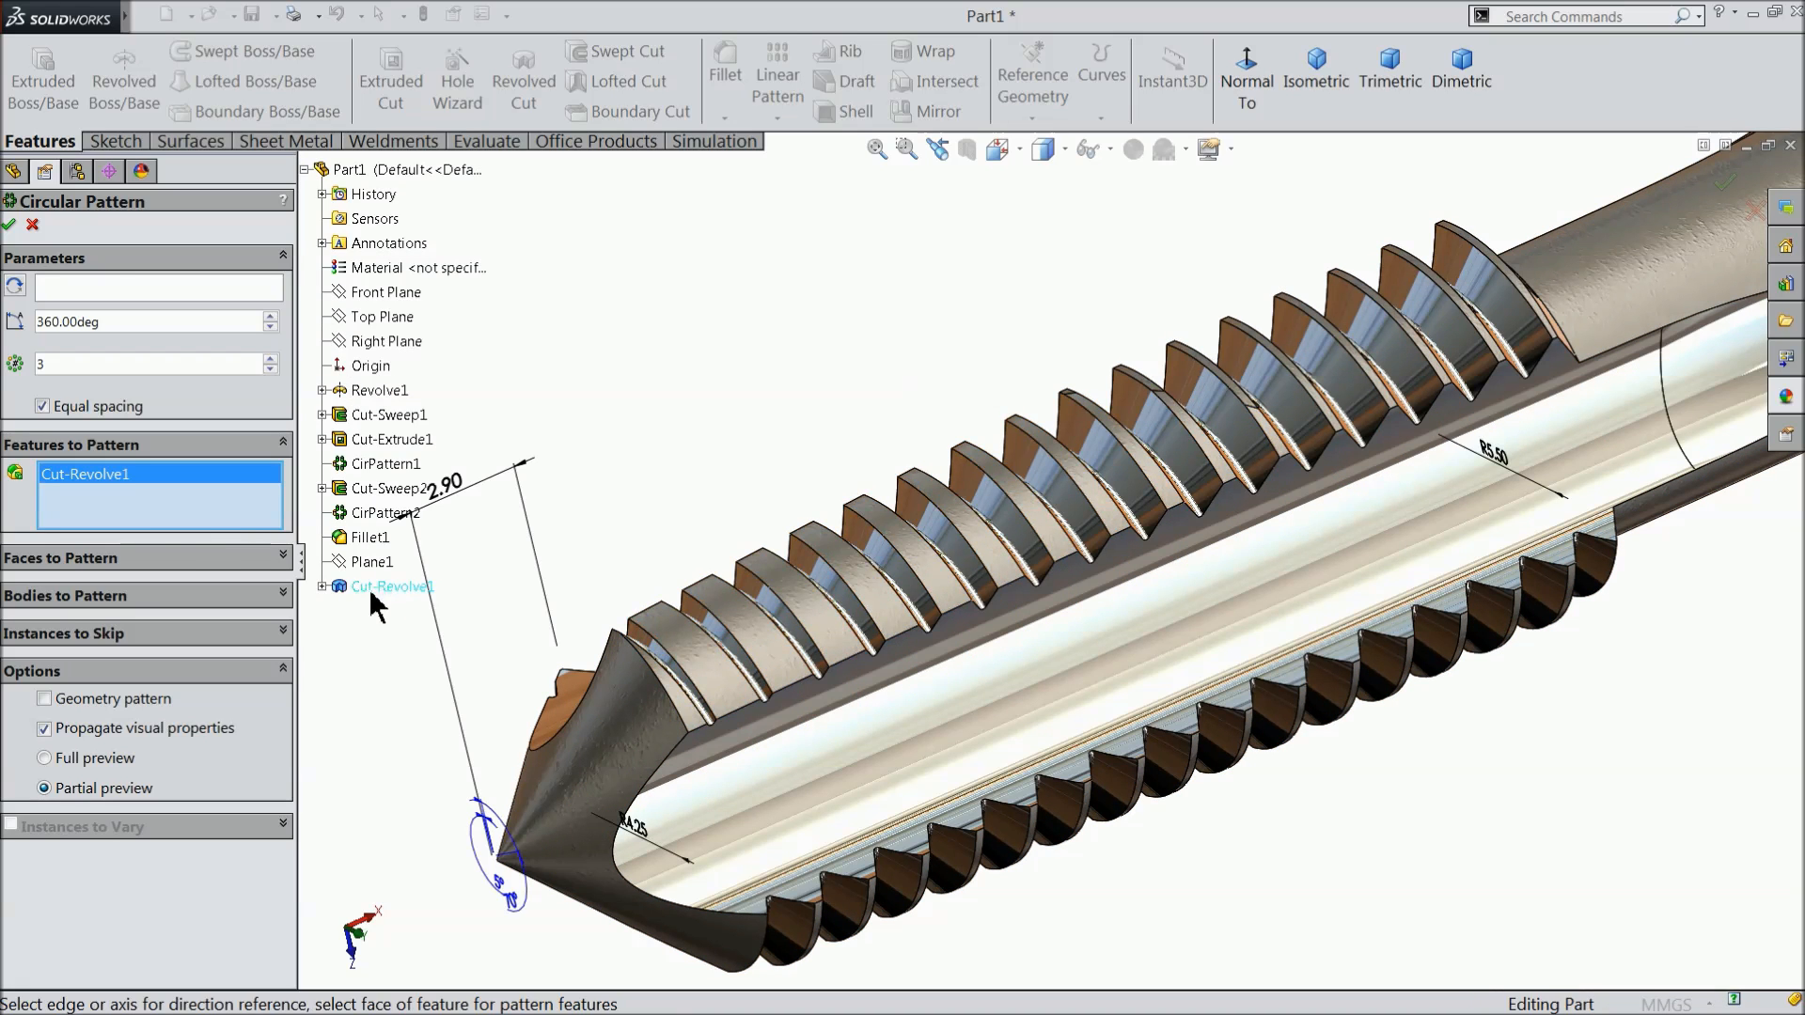
pyautogui.click(112, 297)
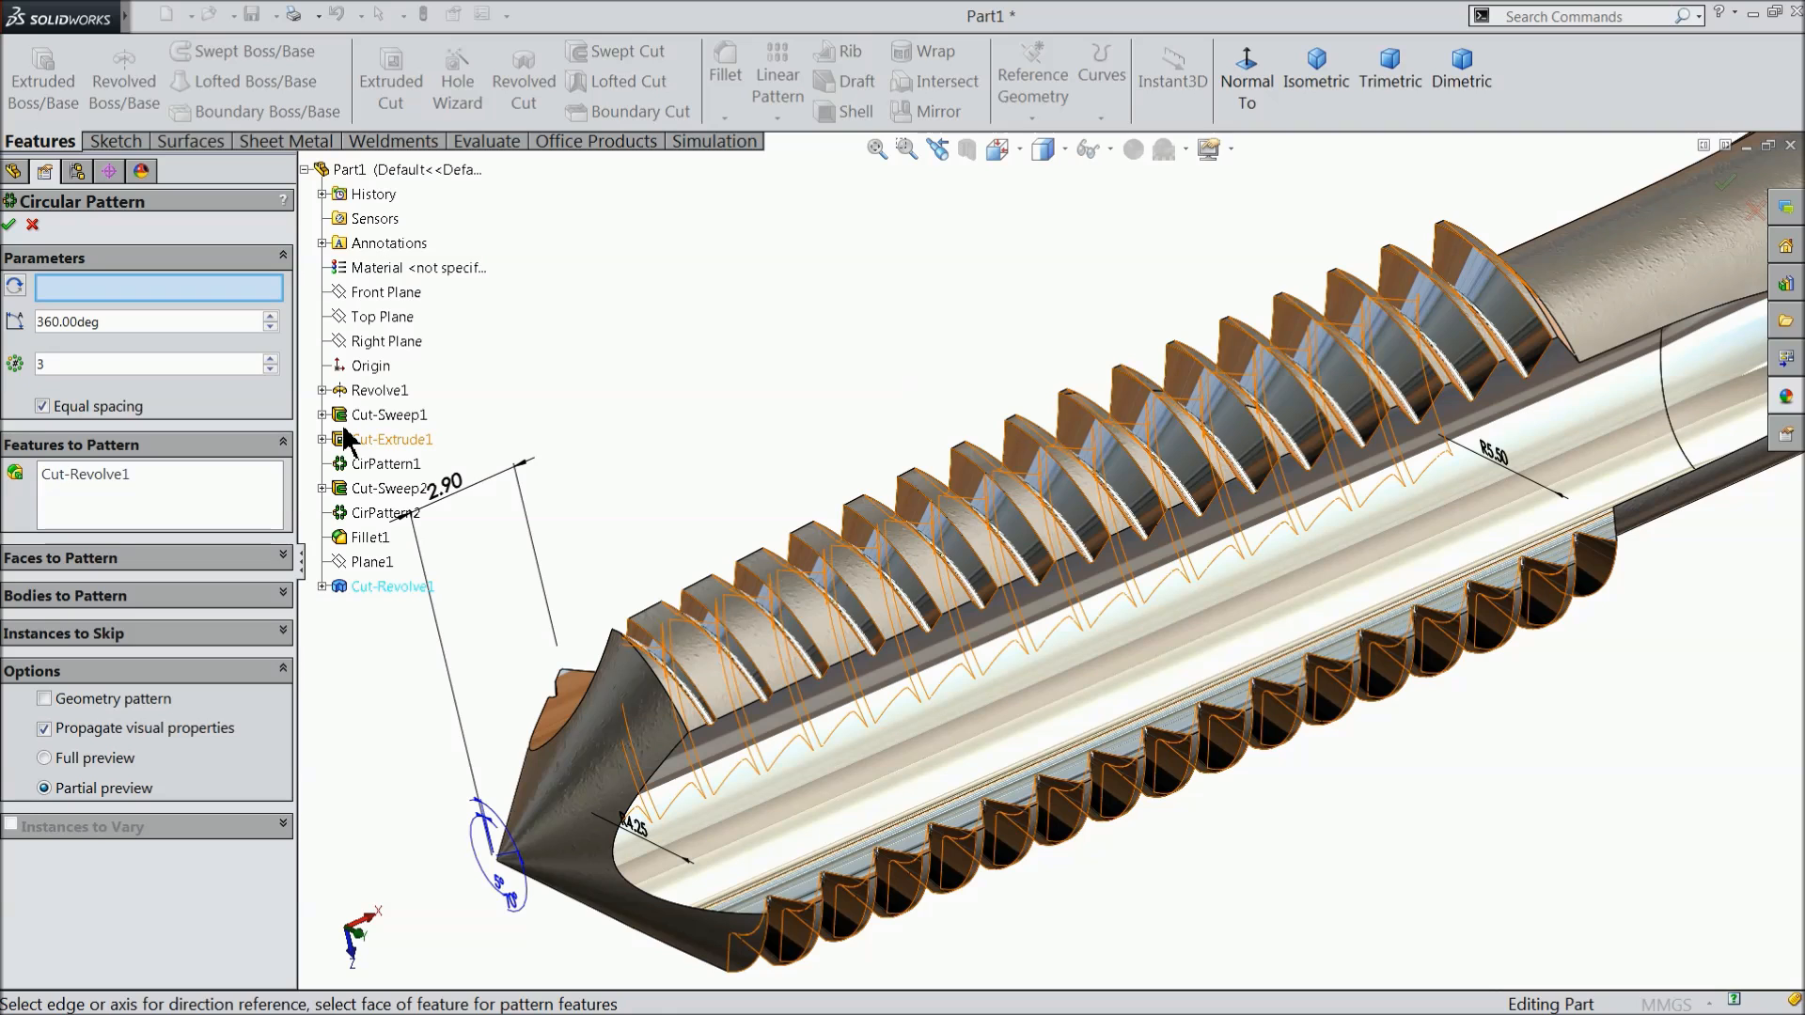
pyautogui.scroll(5, 793, 488)
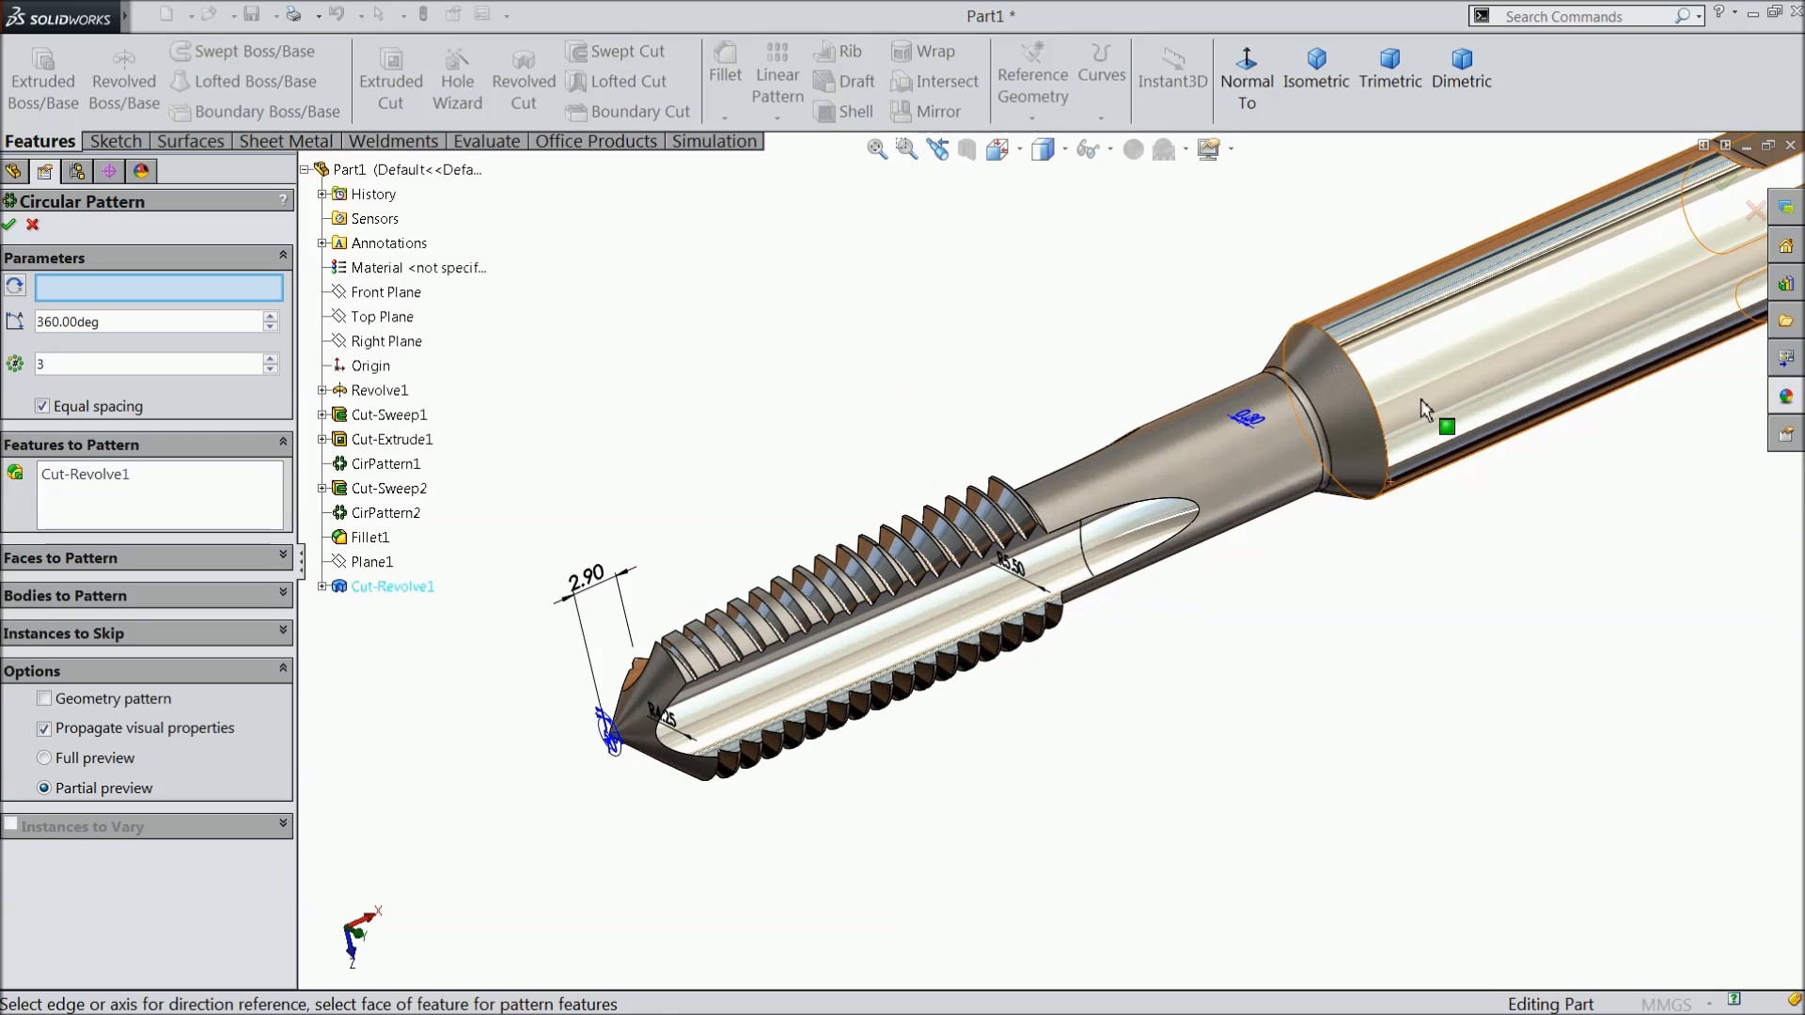
pyautogui.click(1426, 410)
pyautogui.scroll(-5, 837, 656)
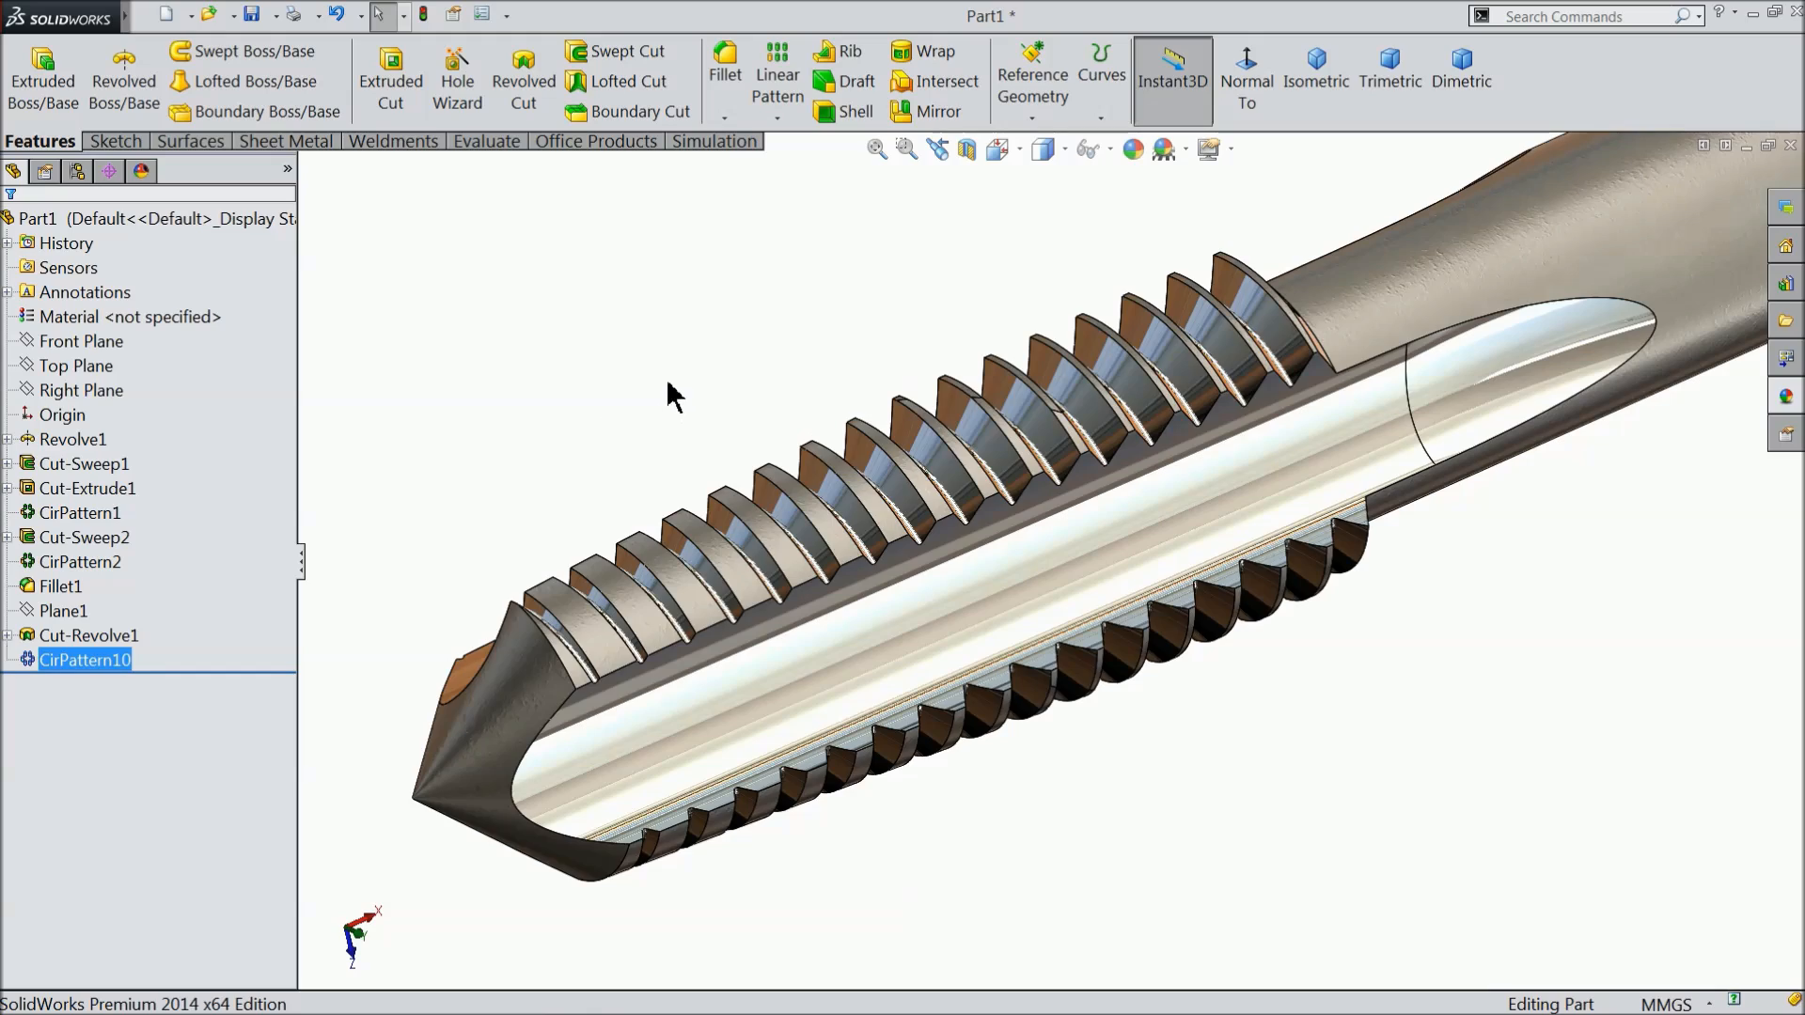
# Open a new sketch on the Top Plane and orient the view normal to it.
pyautogui.scroll(-3, 758, 507)
pyautogui.moveTo(758, 508); pyautogui.dragTo(875, 455, button='middle')
pyautogui.scroll(-3, 919, 499)
pyautogui.scroll(3, 1418, 463)
pyautogui.moveTo(1418, 463); pyautogui.dragTo(1260, 504, button='middle')
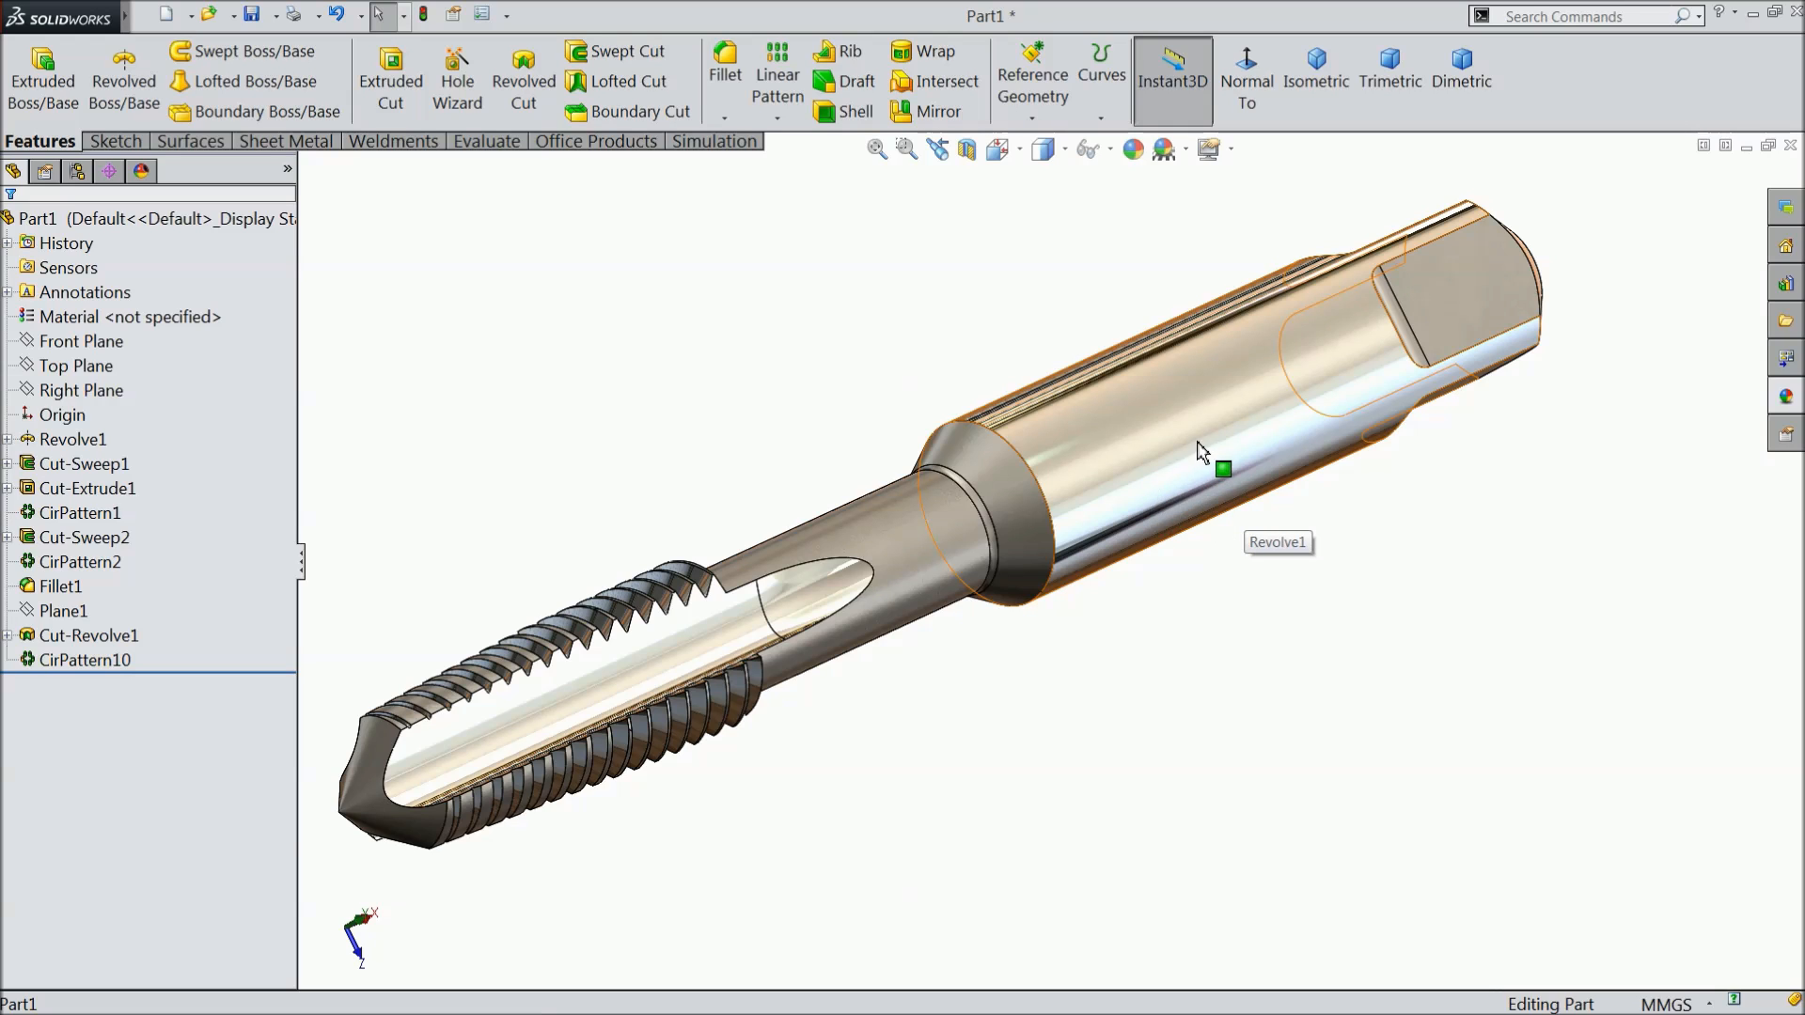
pyautogui.scroll(3, 1166, 464)
pyautogui.click(35, 374)
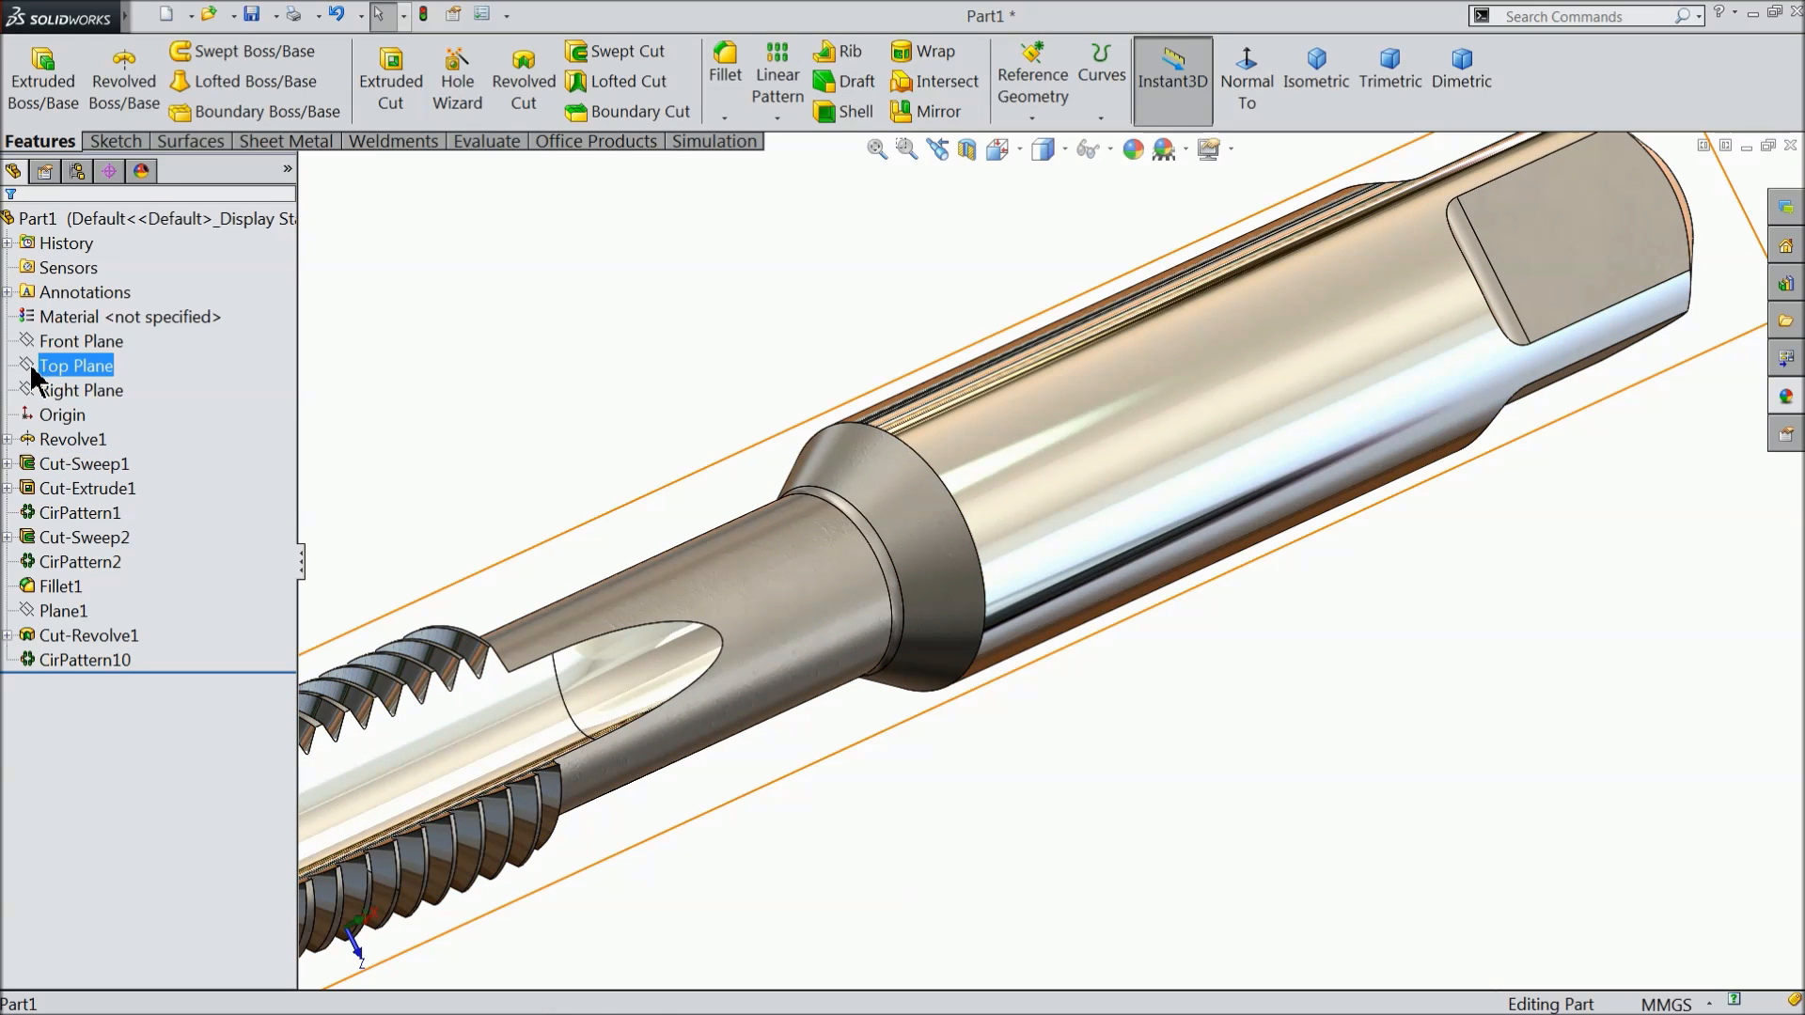
pyautogui.click(36, 394)
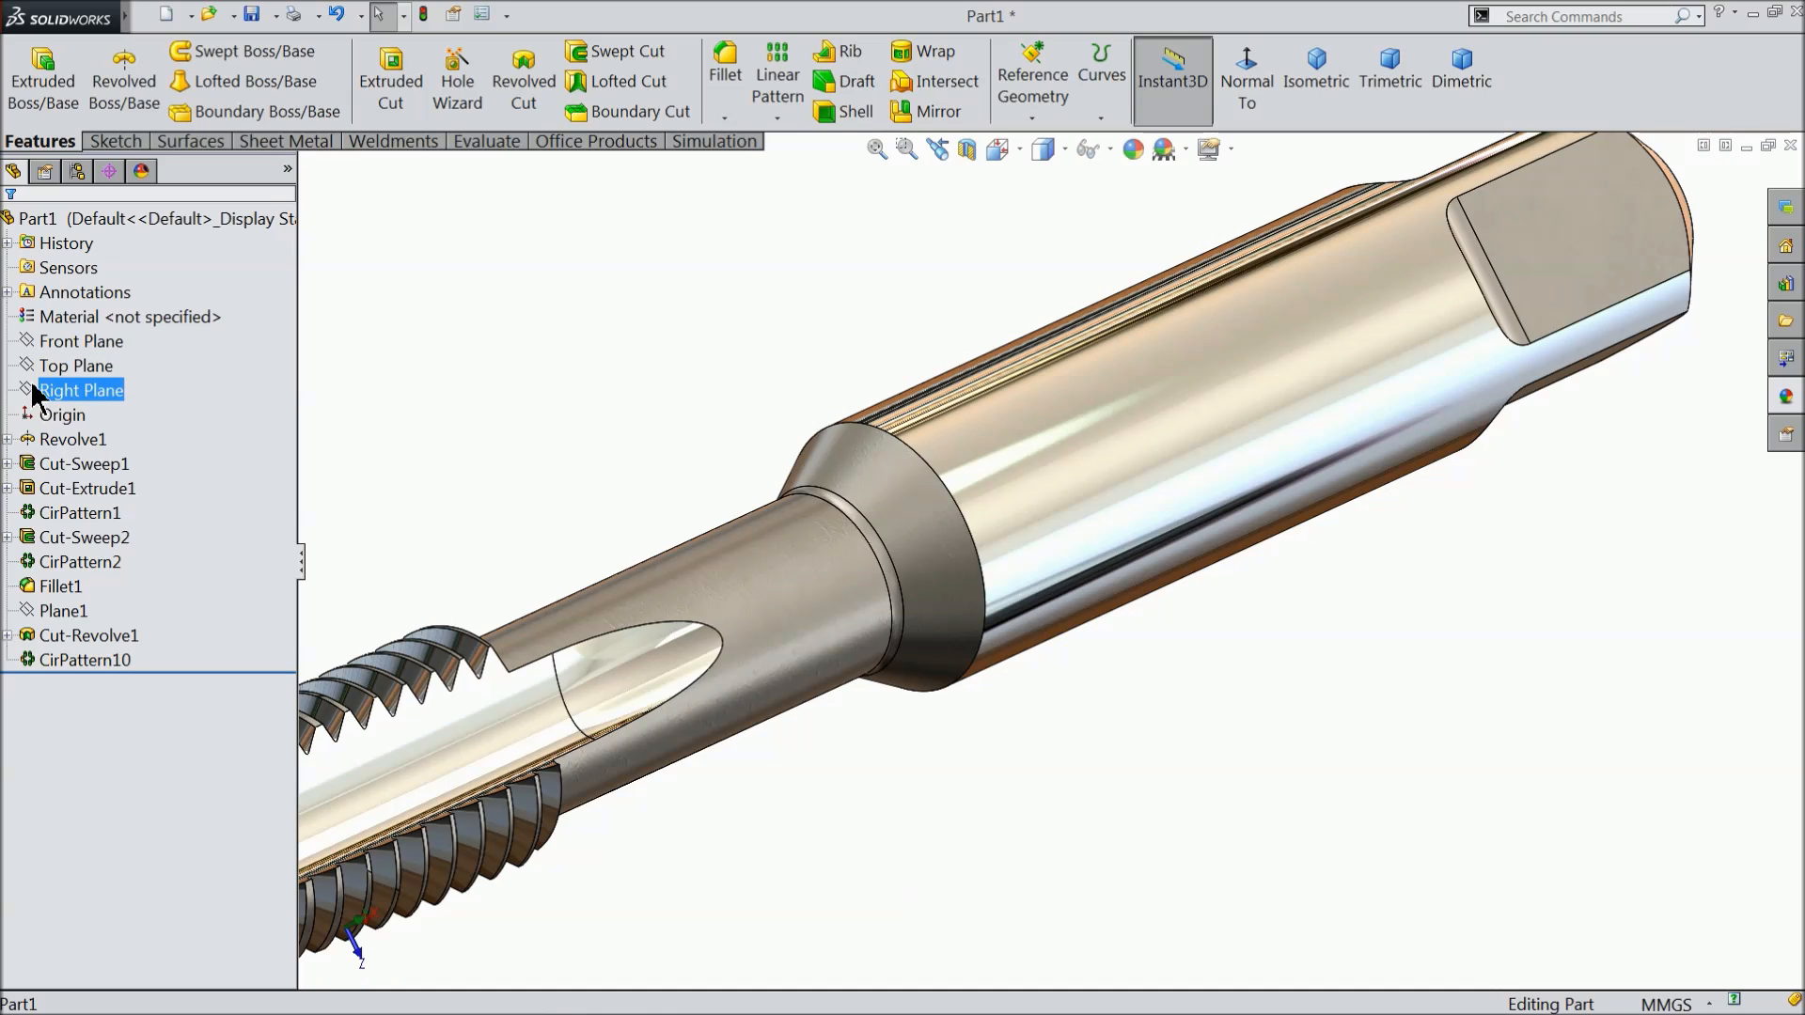
pyautogui.click(31, 348)
pyautogui.click(36, 368)
pyautogui.click(39, 336)
pyautogui.click(1247, 87)
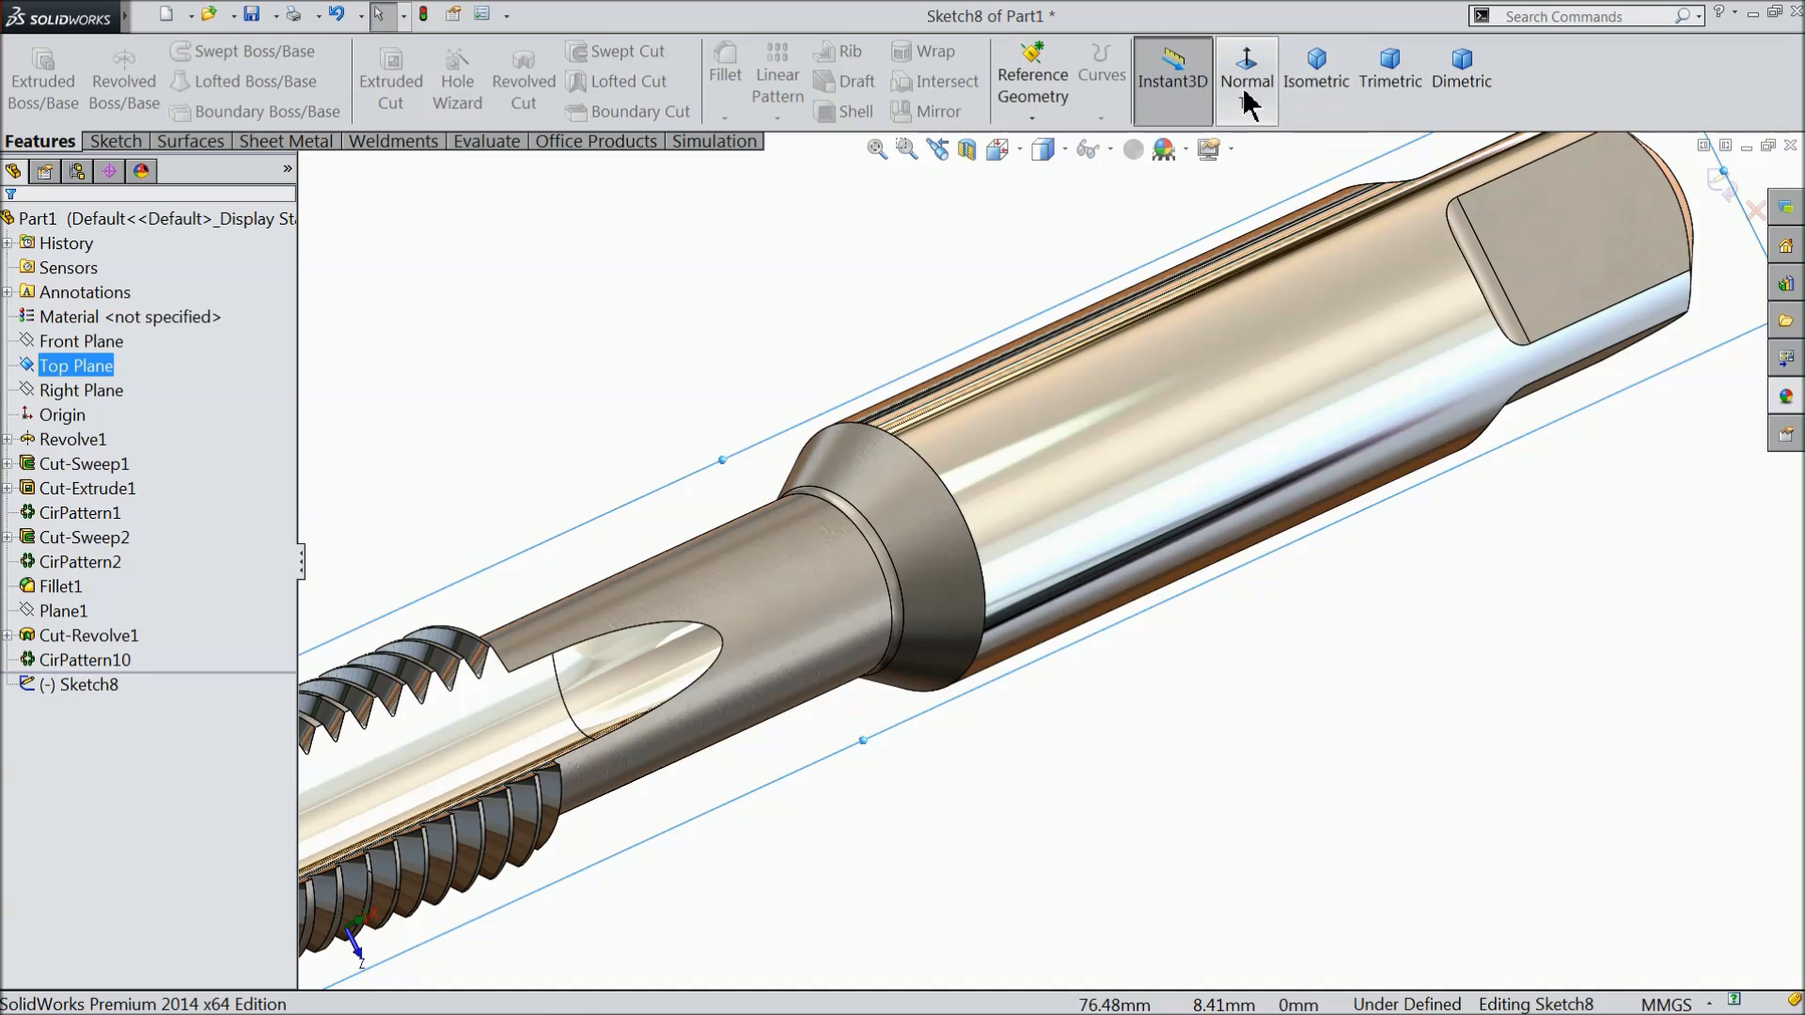
pyautogui.scroll(-2, 1284, 545)
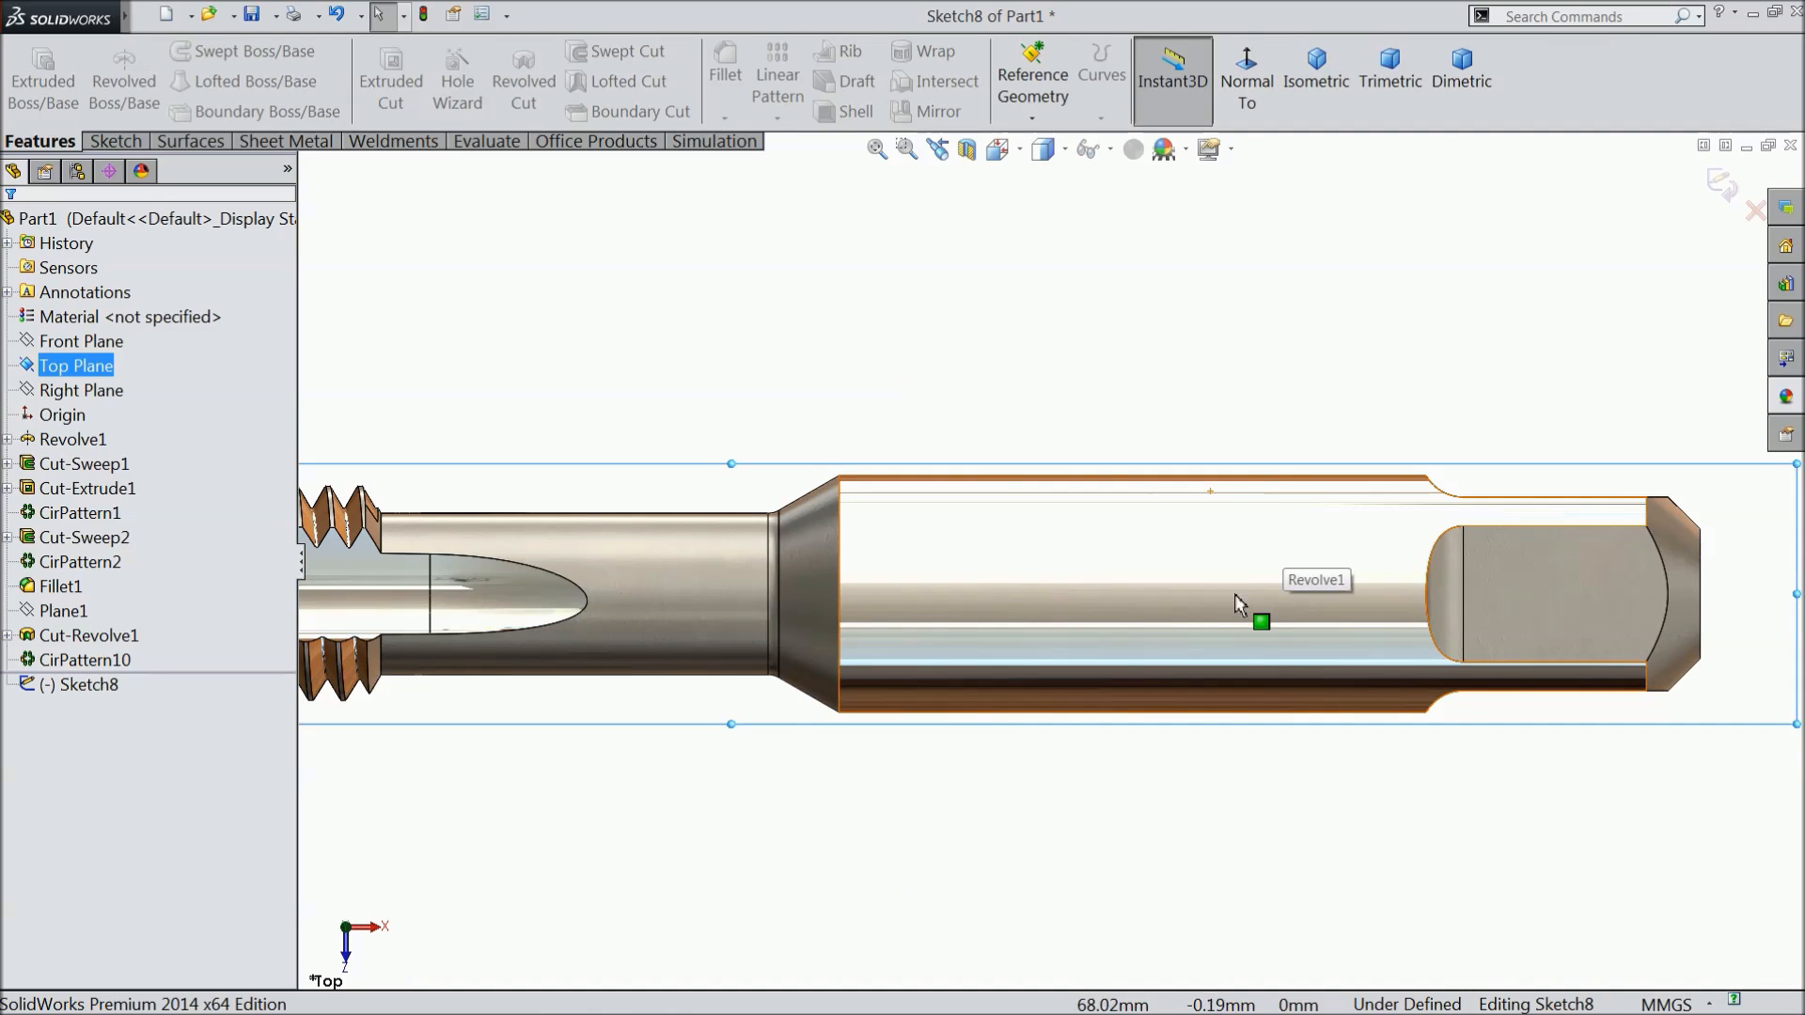
# Sketch a horizontal construction line about 25 mm long lengthwise across the thick shank, just below its middle.
pyautogui.scroll(-2, 1236, 588)
pyautogui.click(111, 142)
pyautogui.click(182, 52)
pyautogui.click(218, 109)
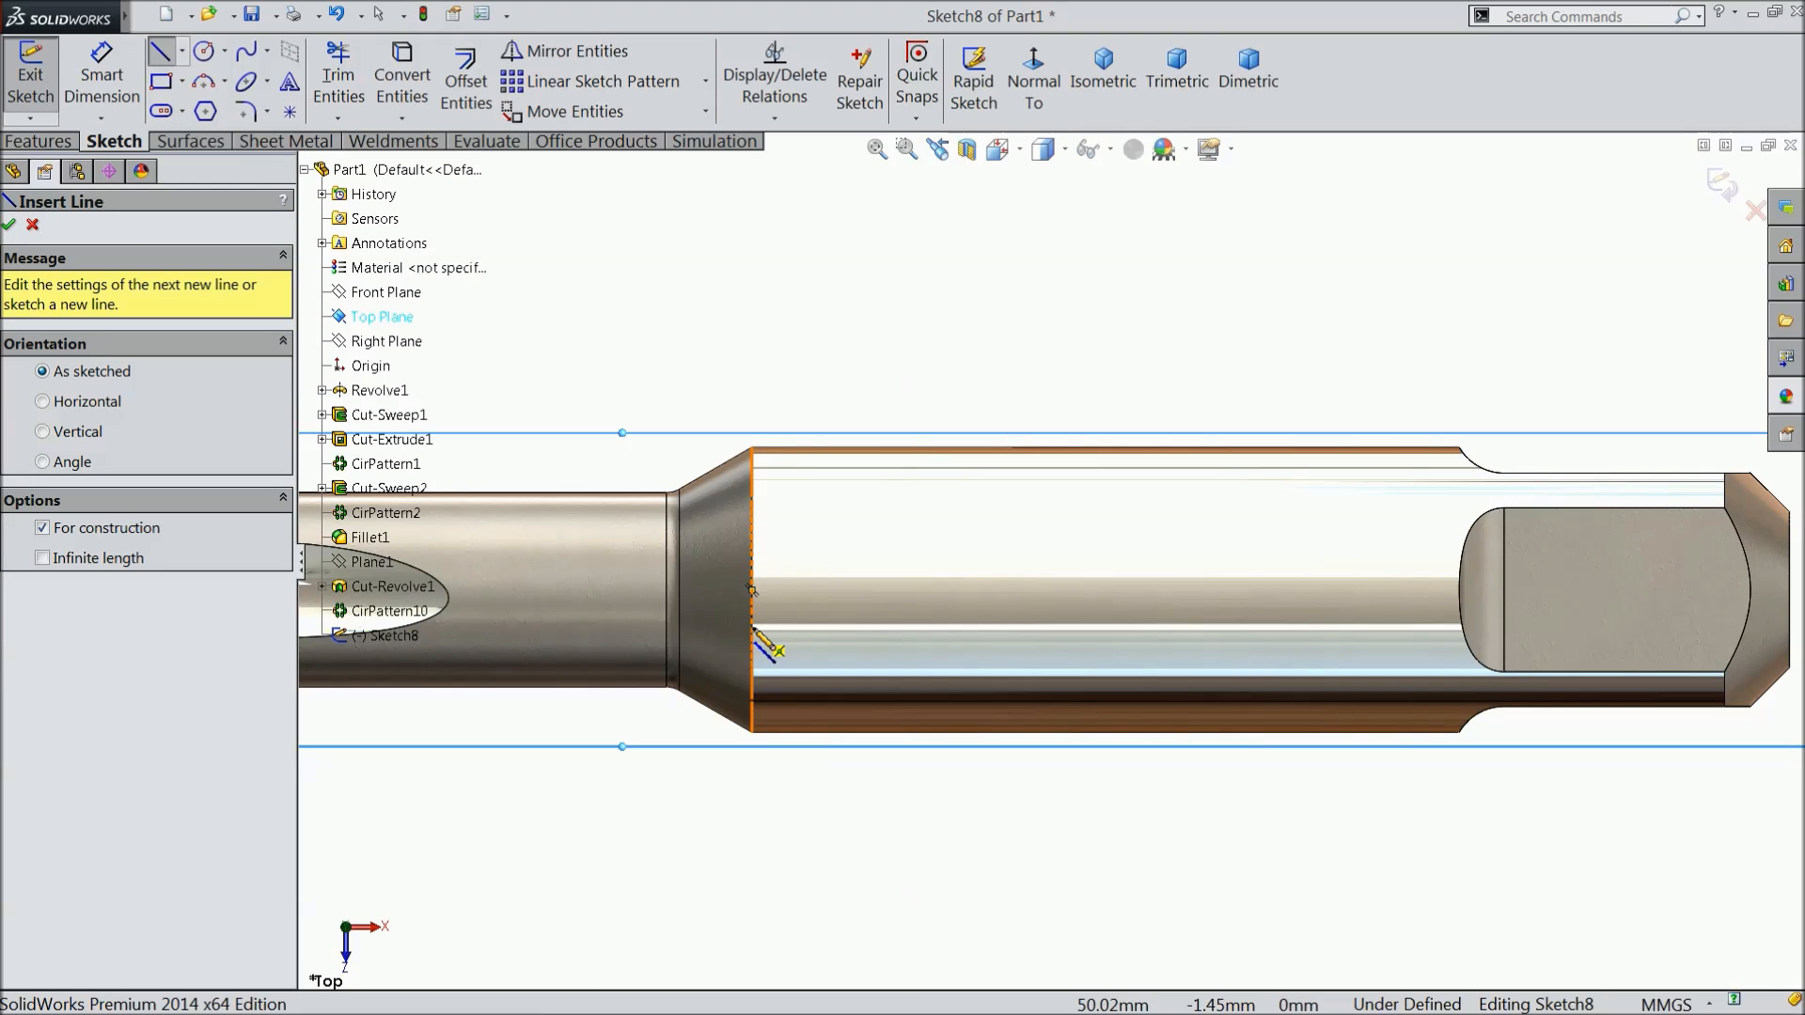
pyautogui.click(793, 622)
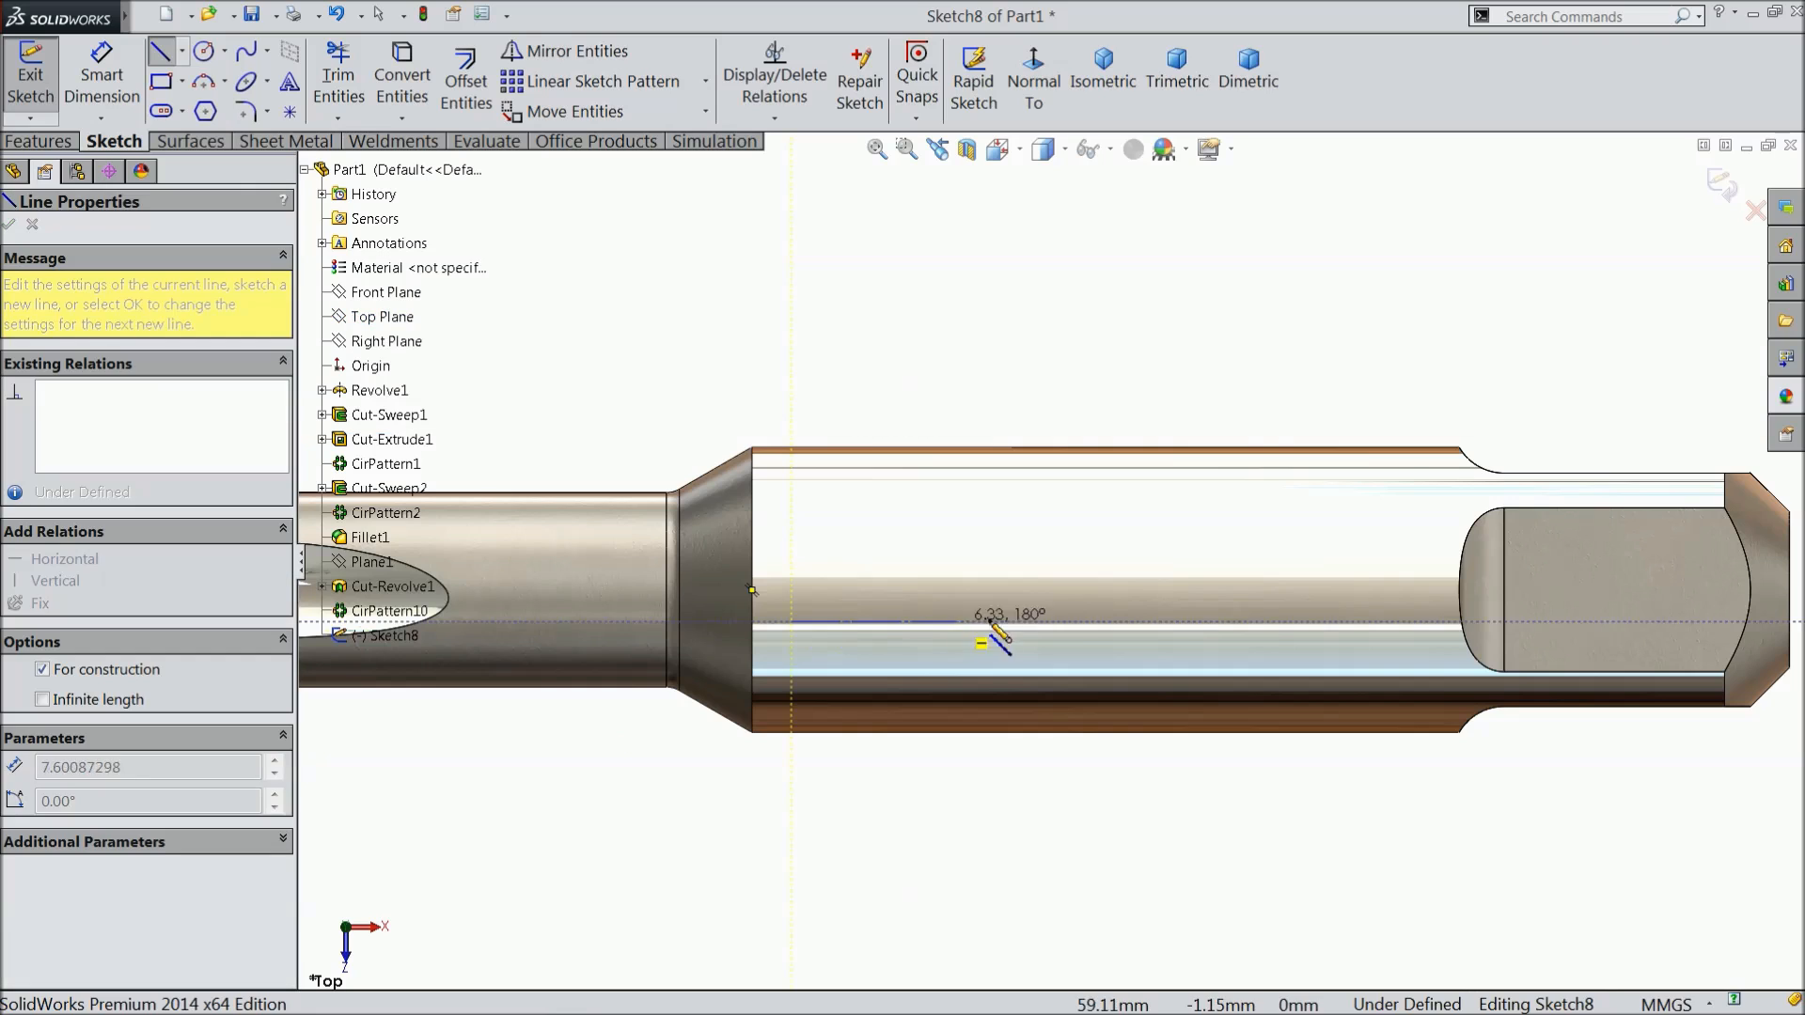
pyautogui.click(1441, 622)
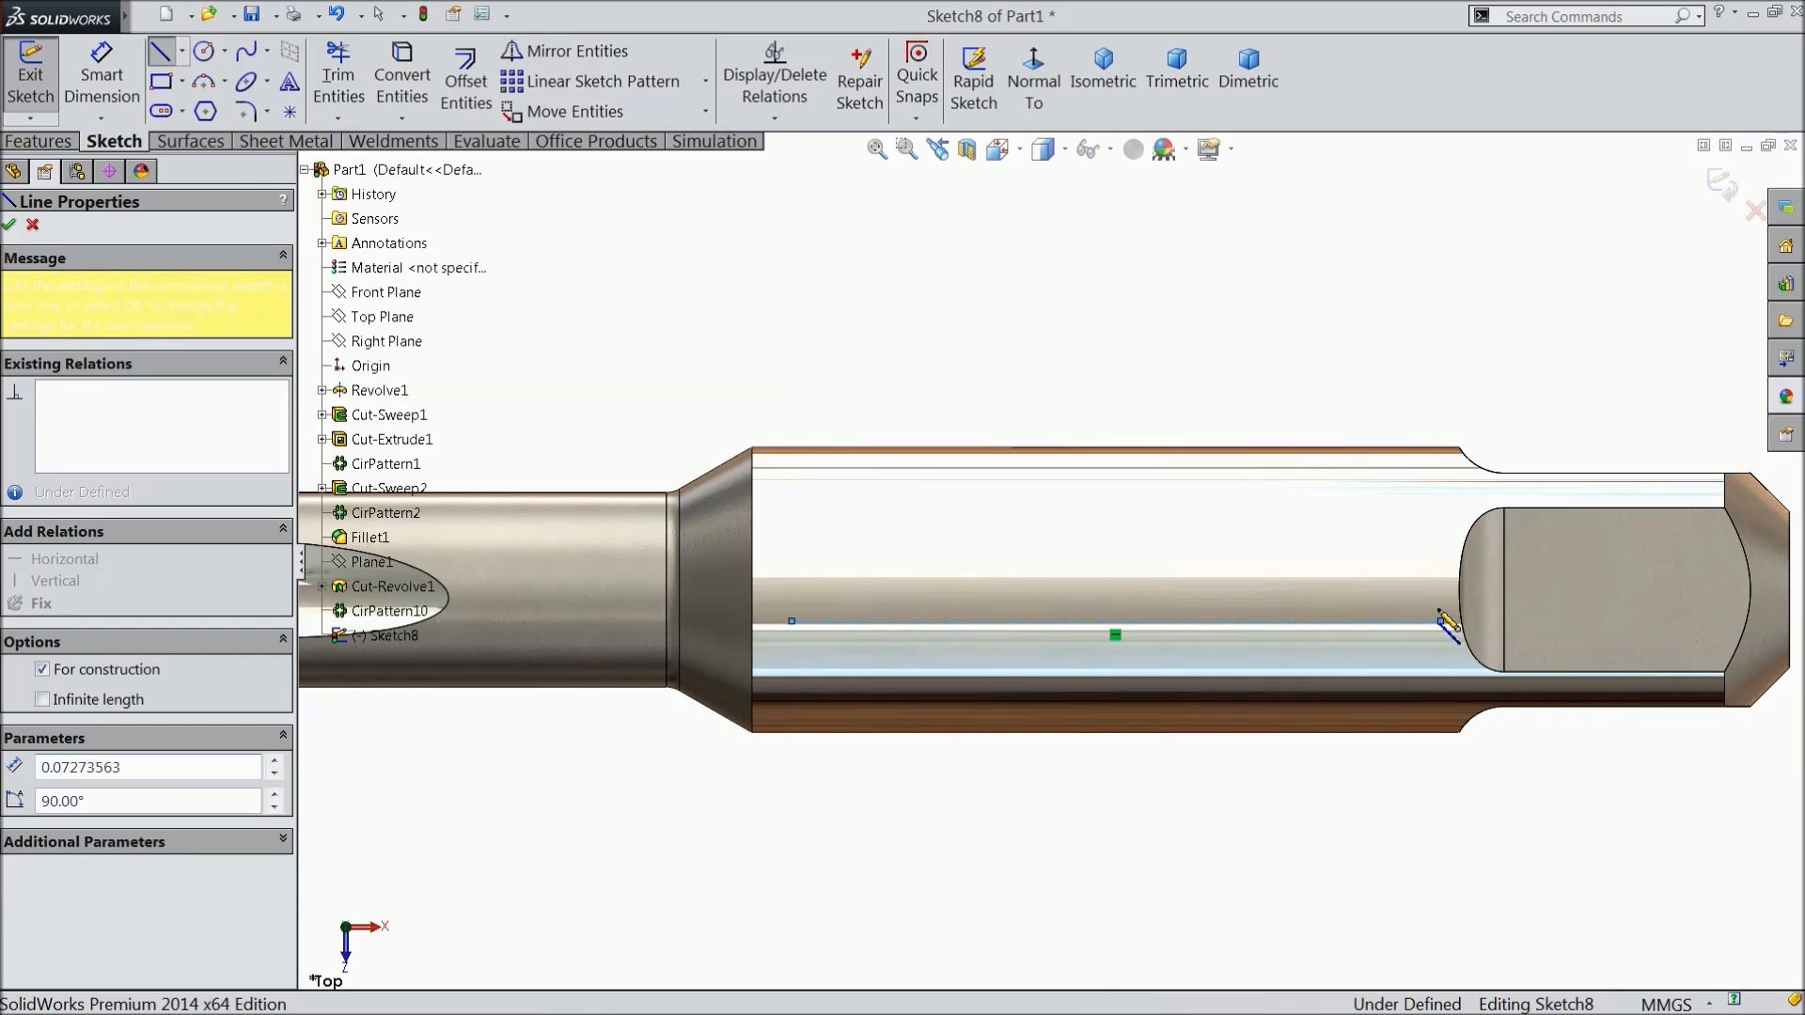
pyautogui.rightClick(1439, 624)
pyautogui.click(1410, 181)
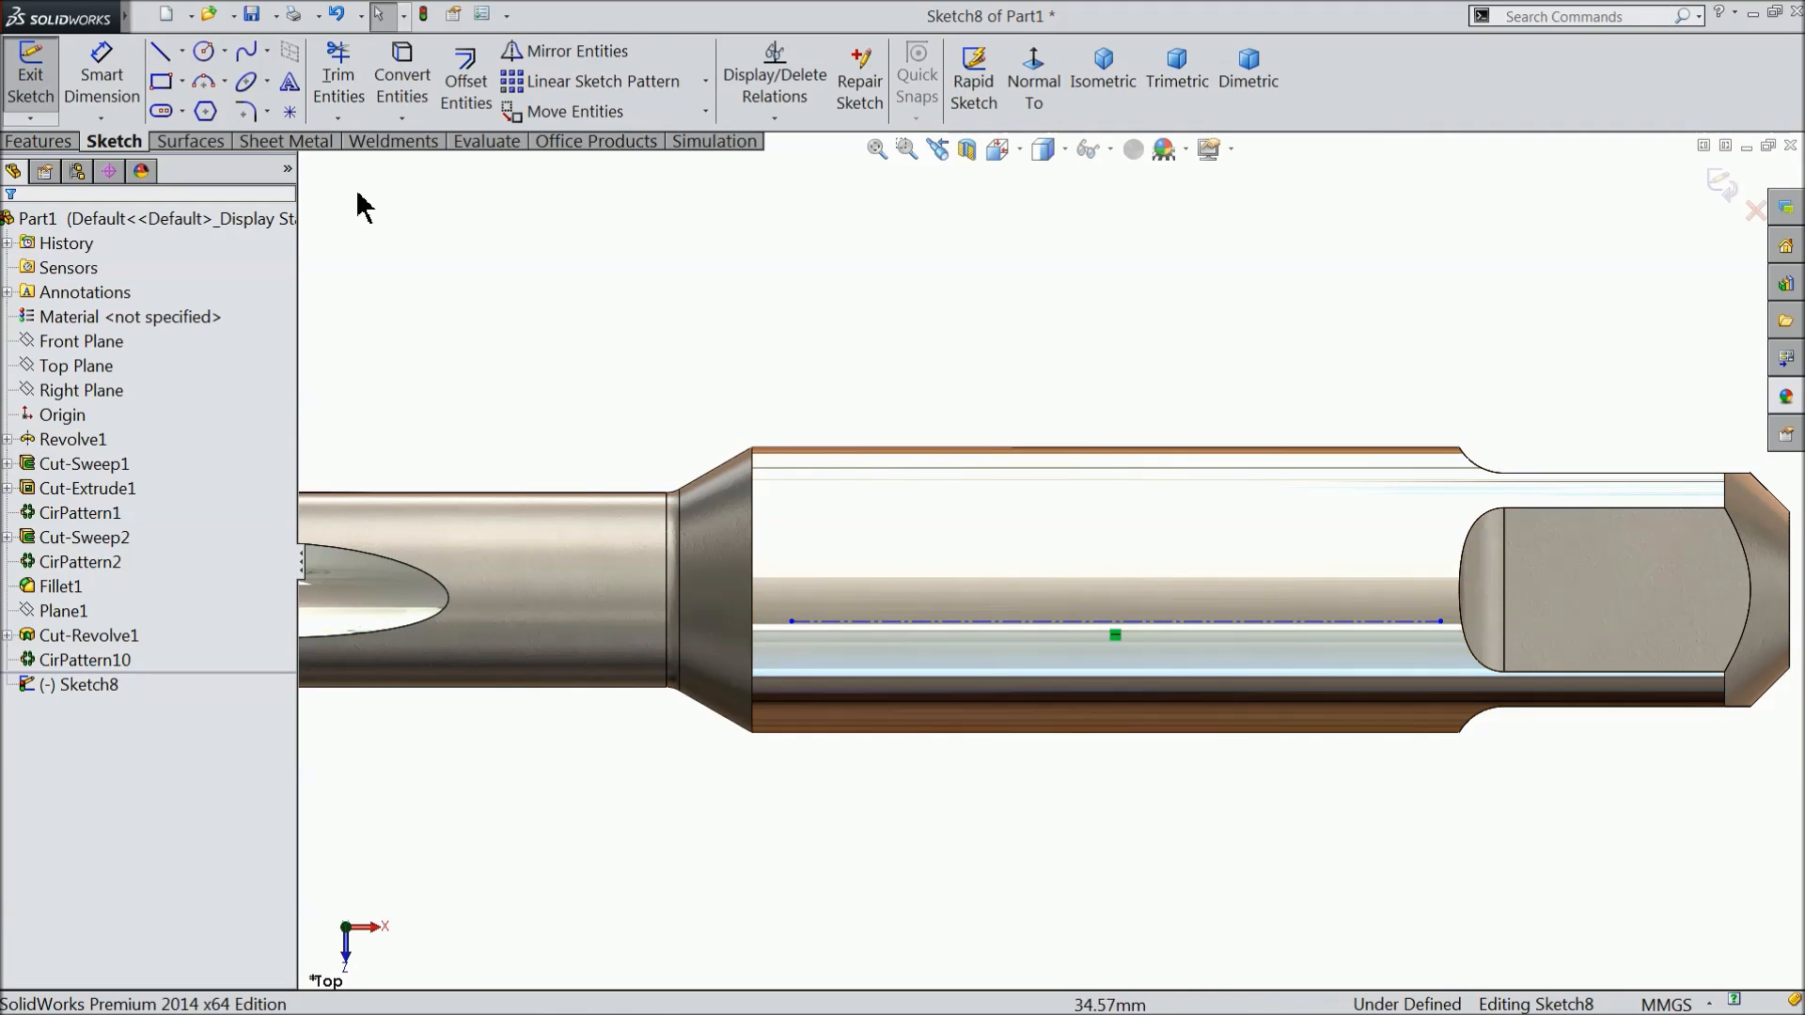
# Add the sketch text "DORMER M10X1.5" along the construction line on the shank.
pyautogui.click(291, 85)
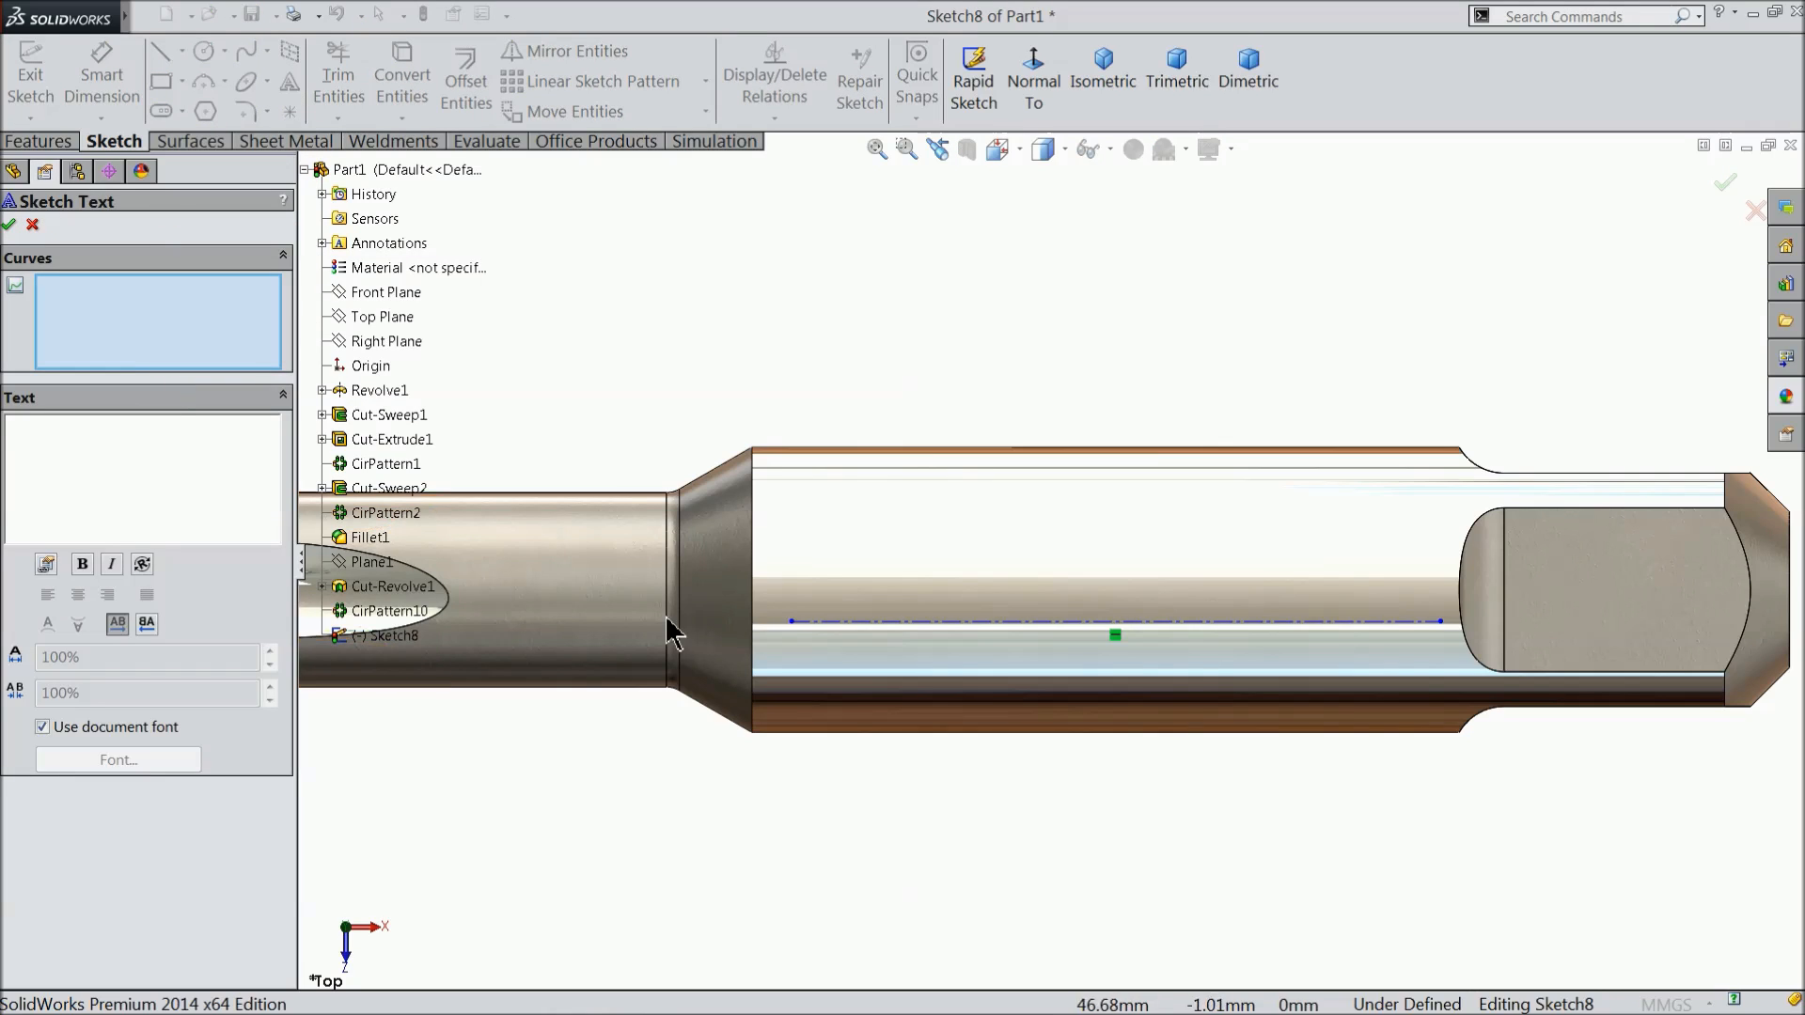
pyautogui.click(838, 628)
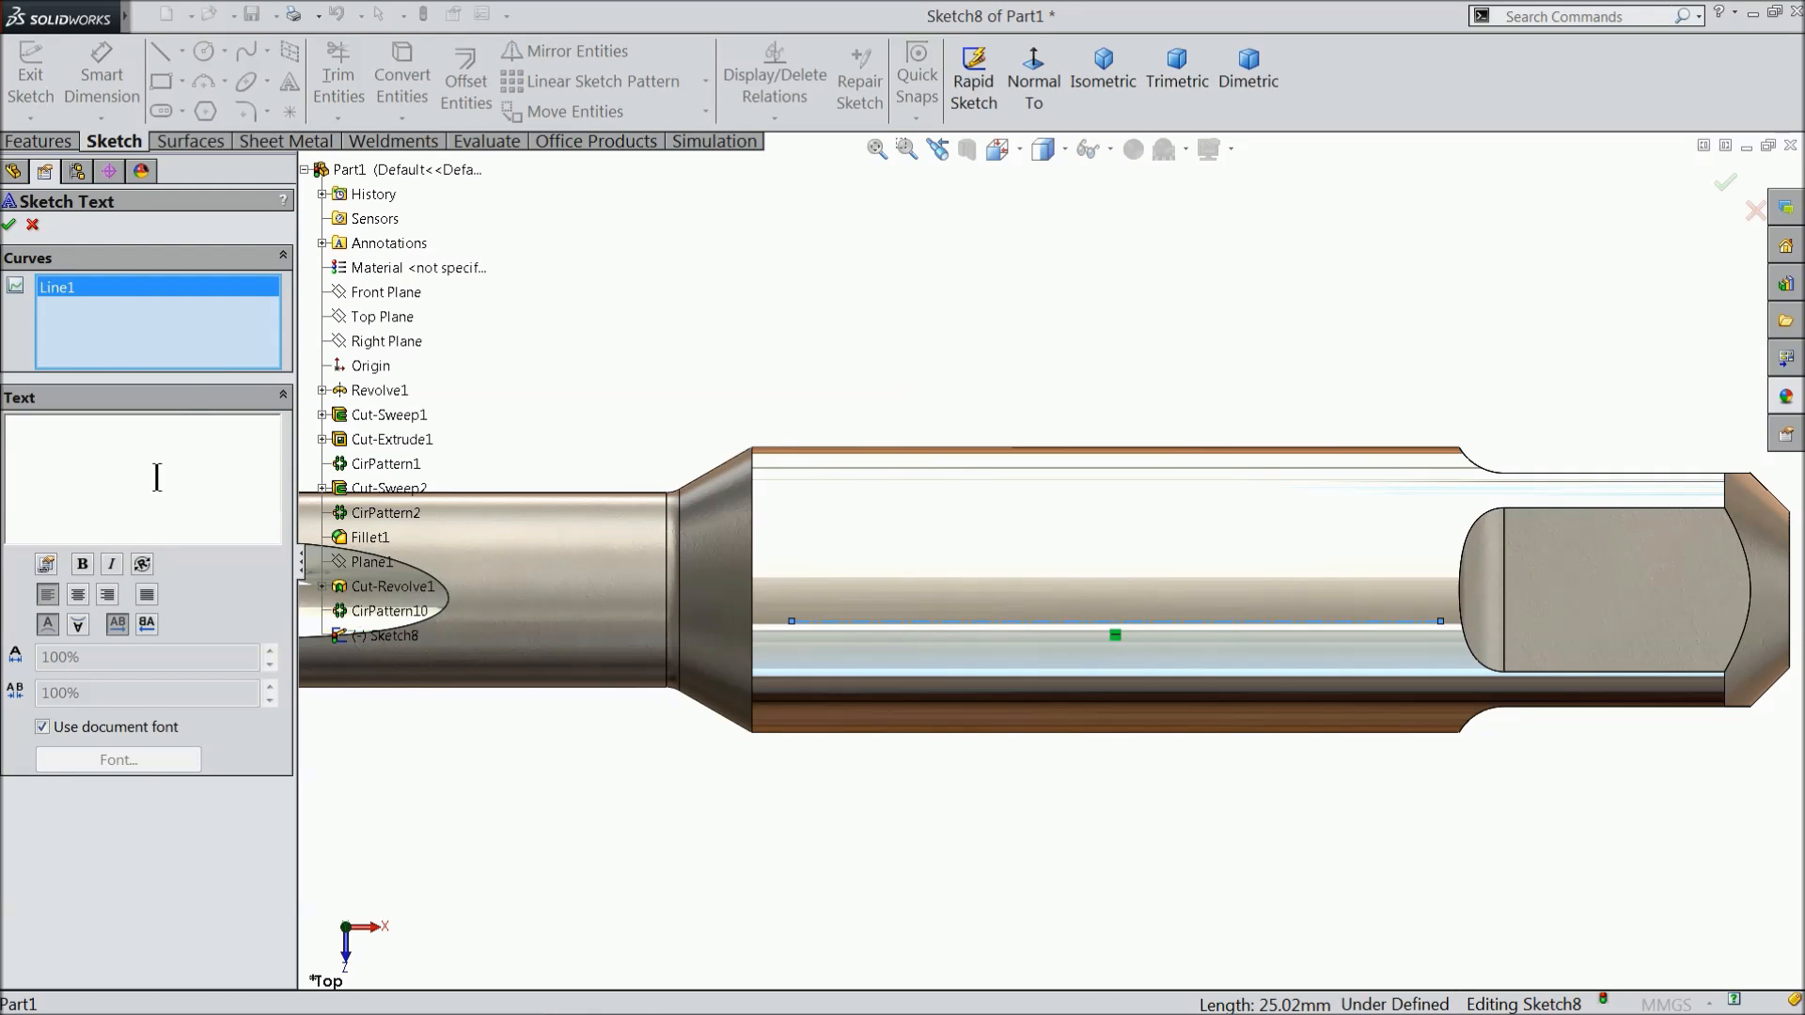
pyautogui.write('DORMER')
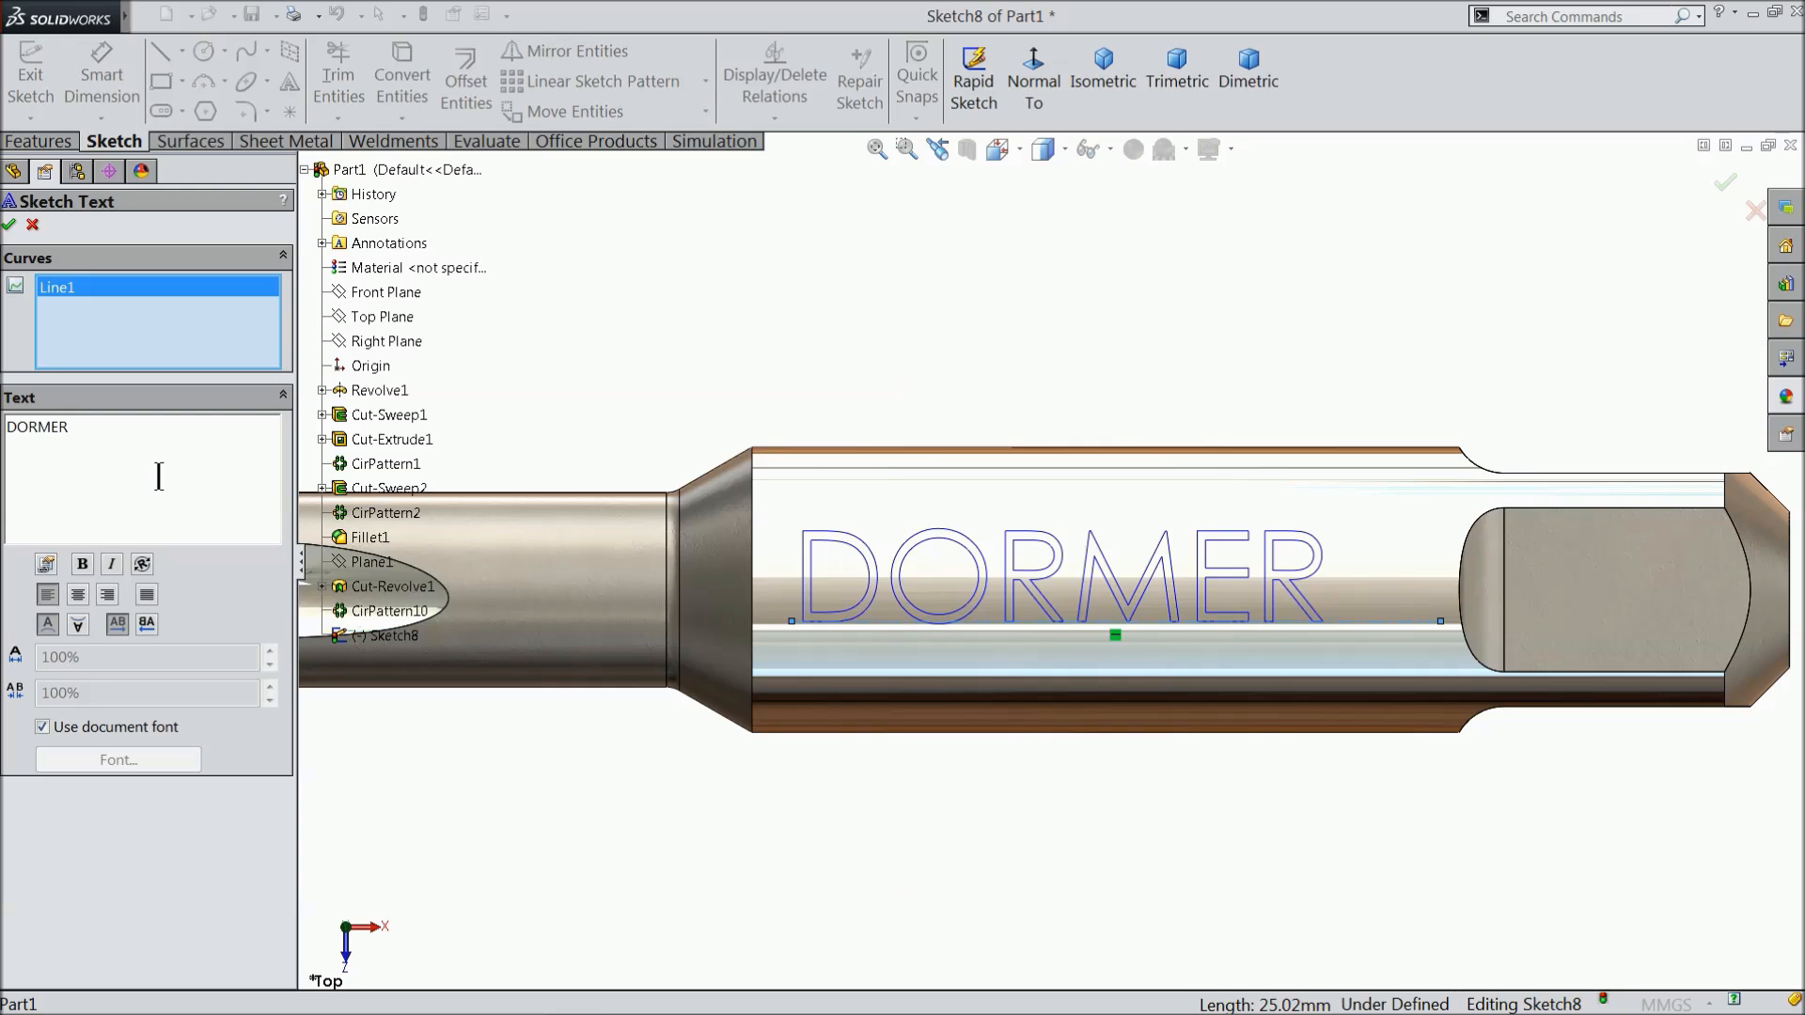
pyautogui.write(' M10X1.5')
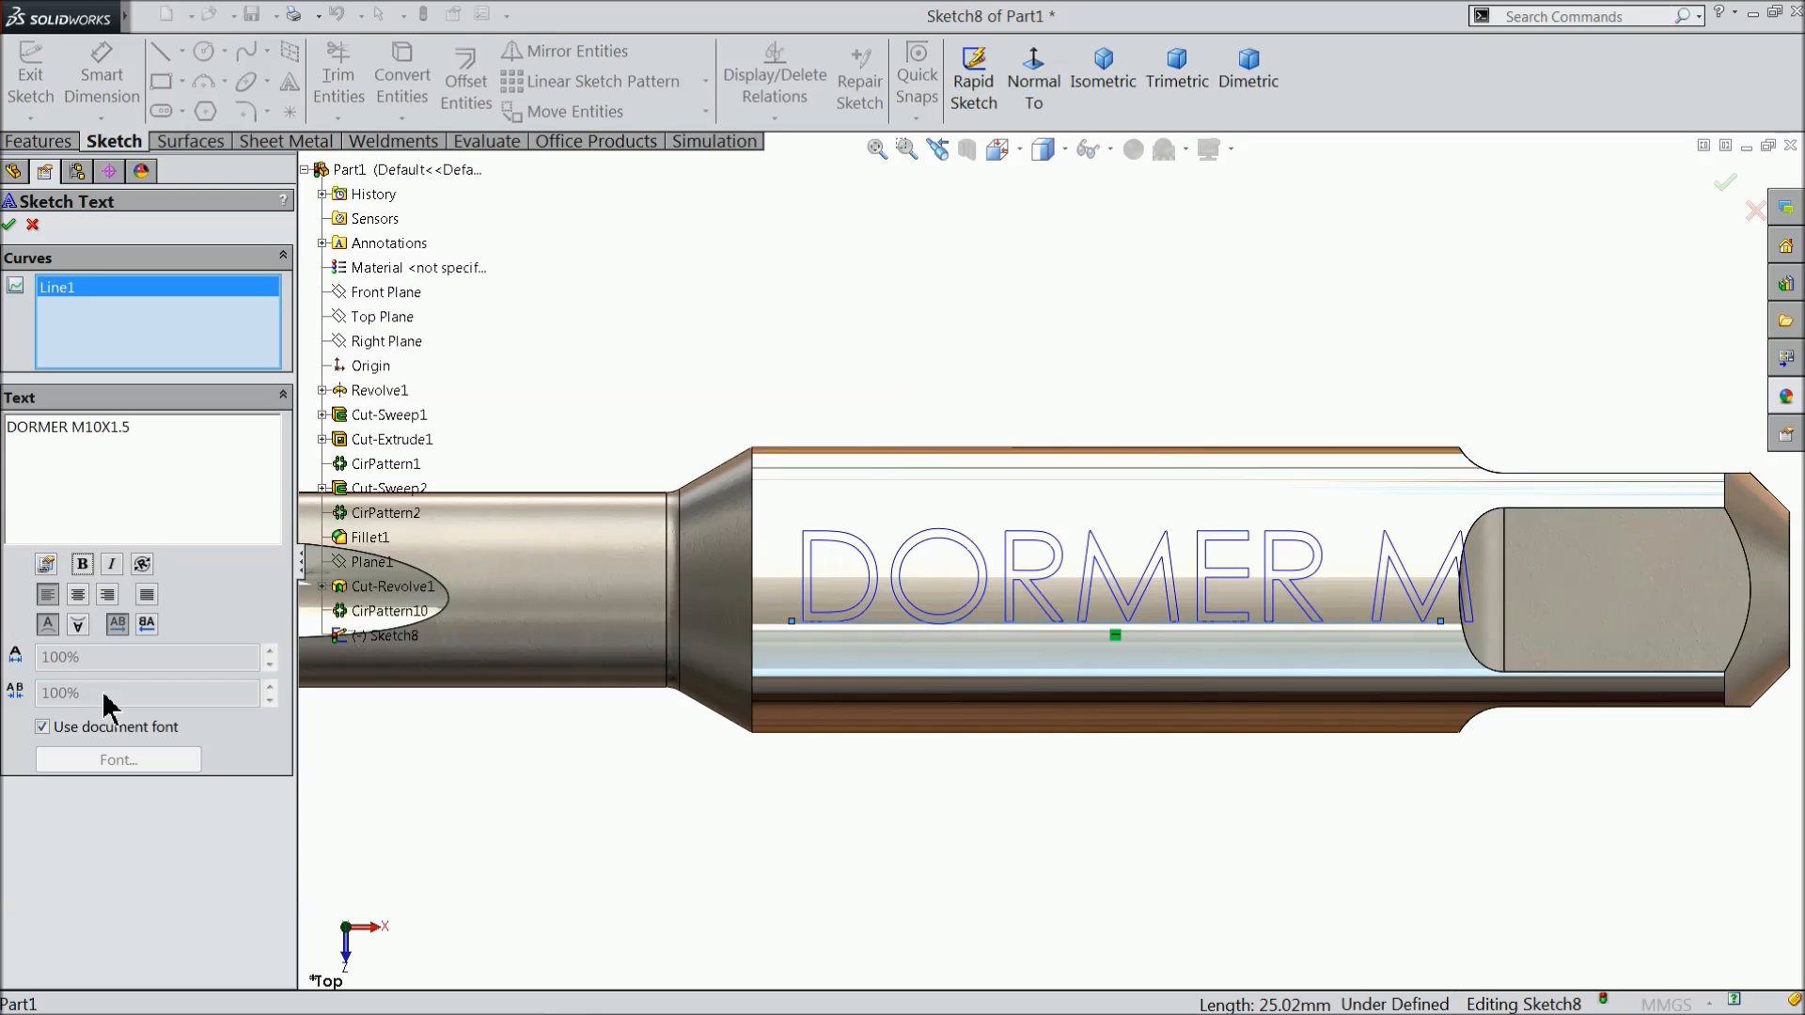
# Override the document font with bold Century Gothic at a smaller height so the text fits the line, and accept the sketch text.
pyautogui.click(42, 730)
pyautogui.click(98, 760)
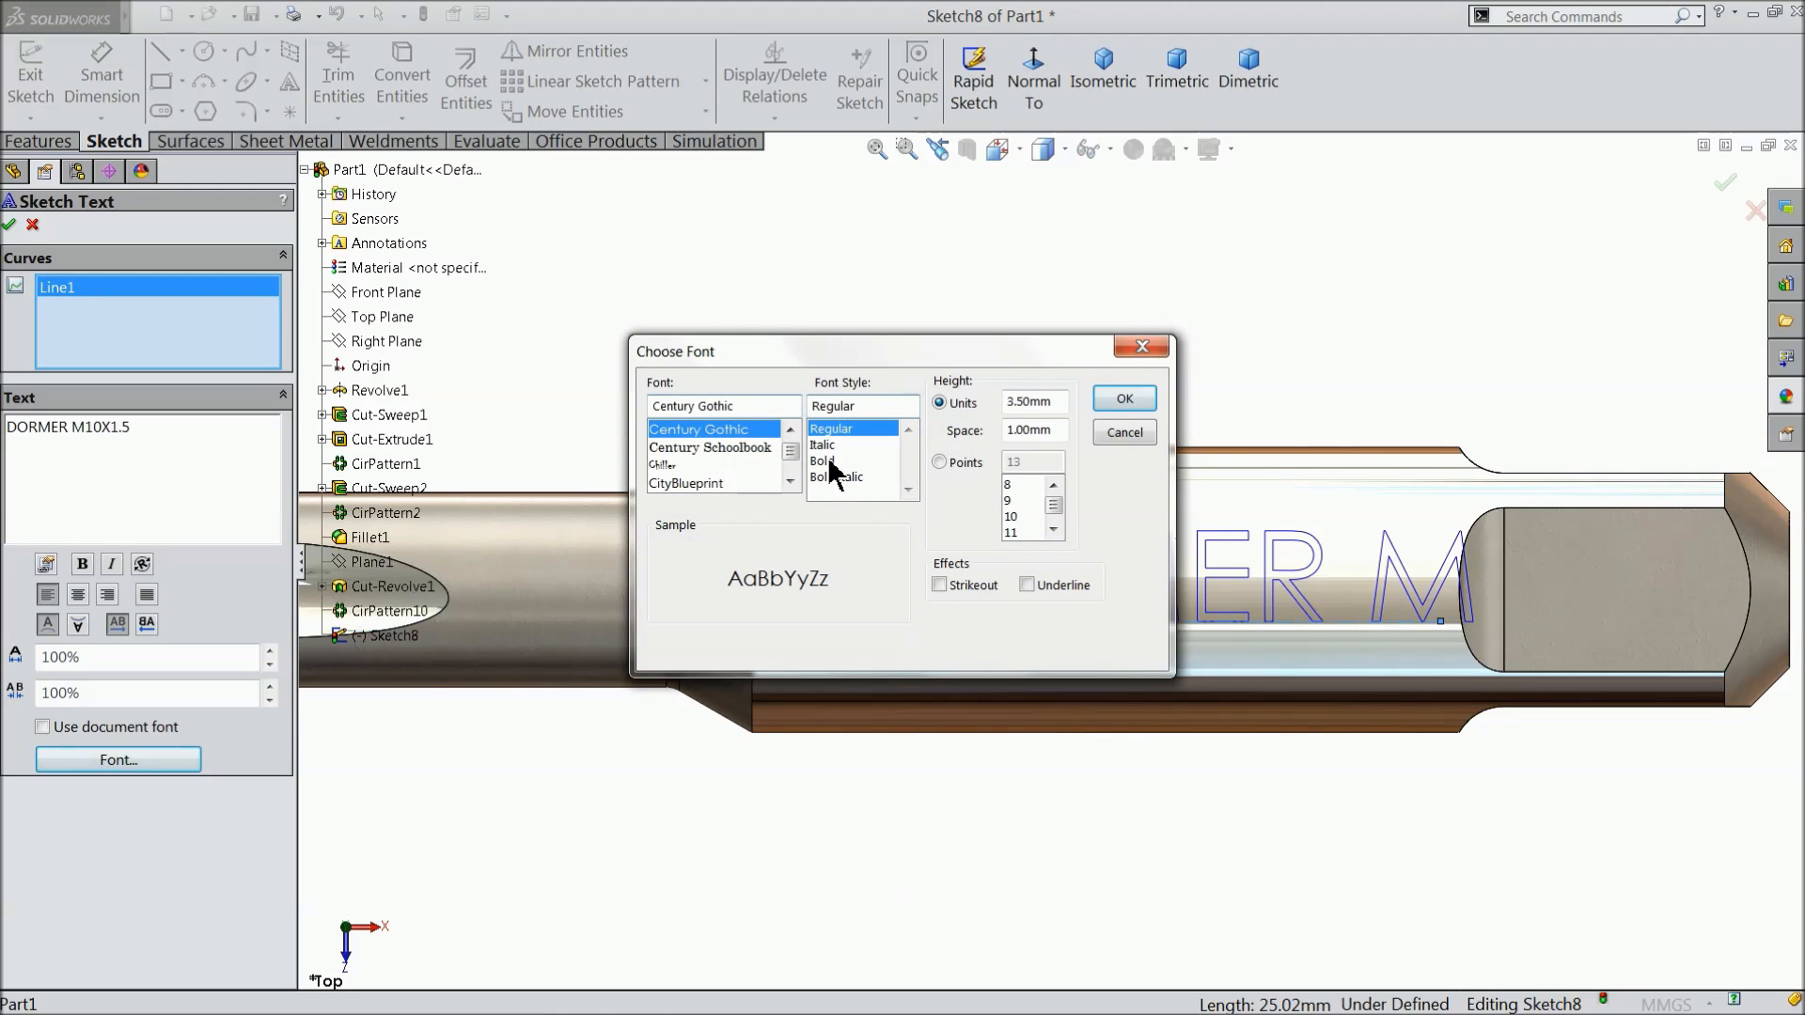
pyautogui.click(823, 461)
pyautogui.moveTo(1057, 407); pyautogui.dragTo(1000, 401)
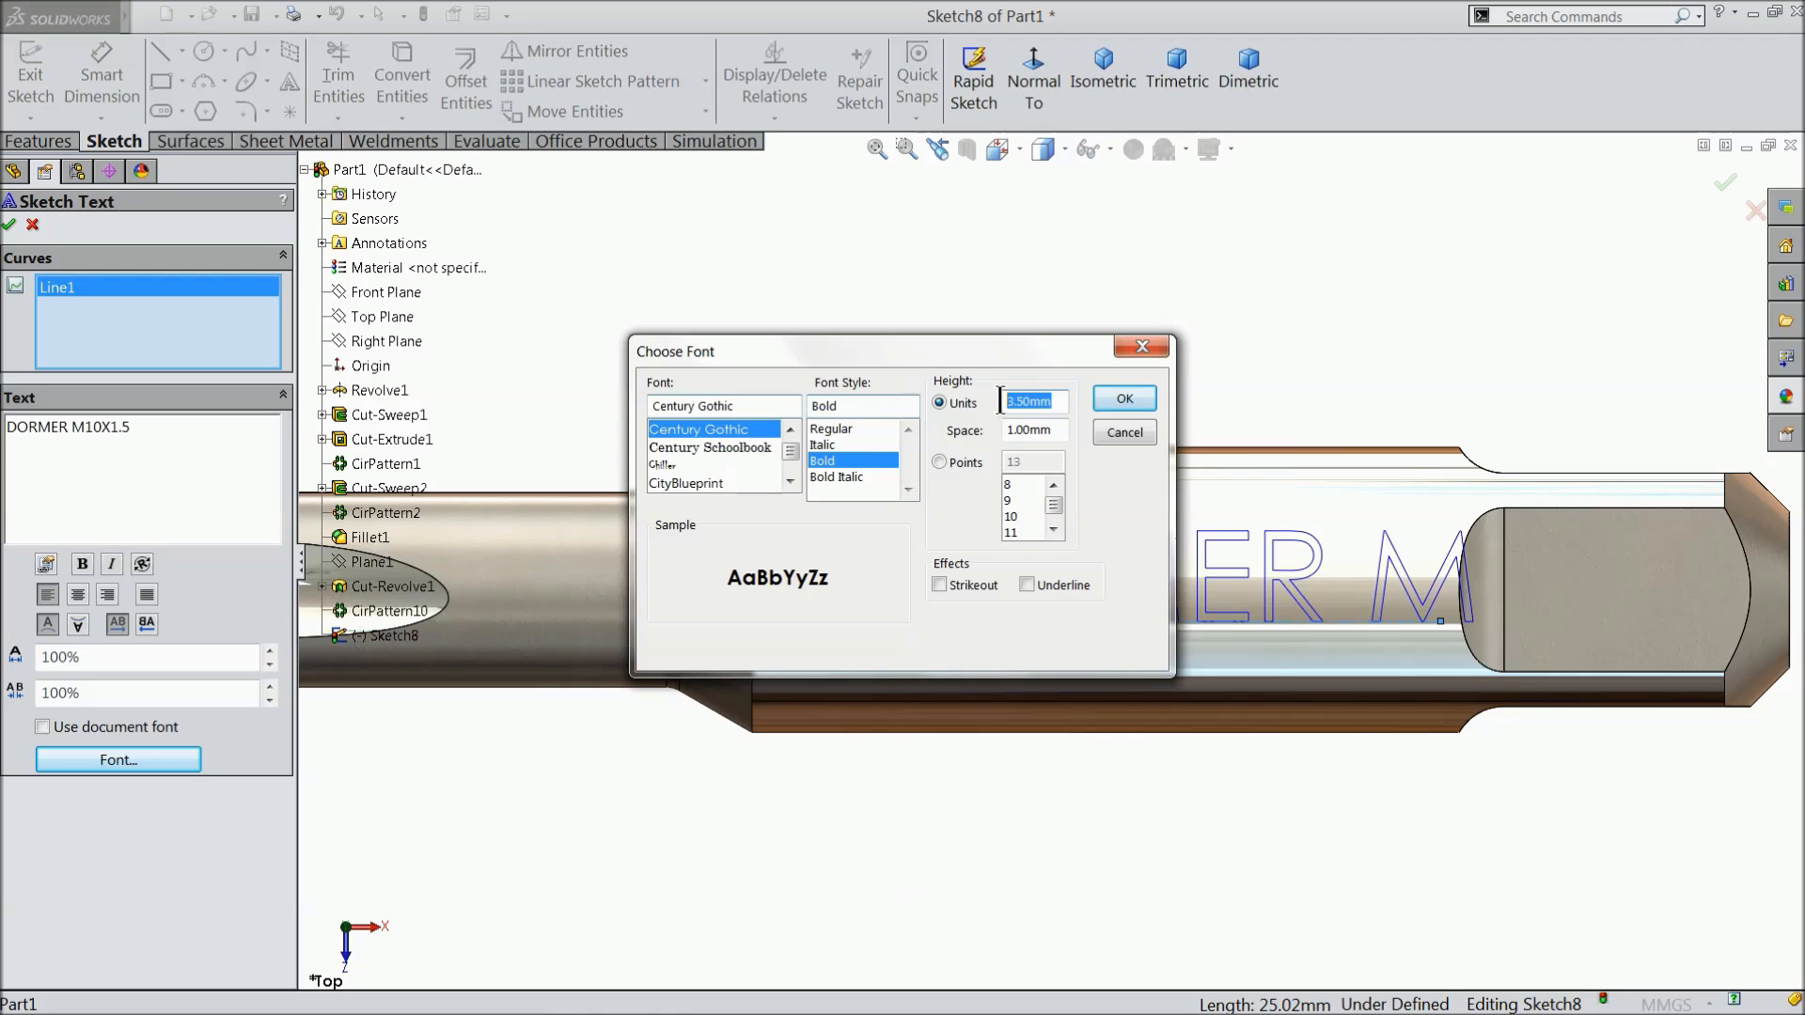
pyautogui.press('Return')
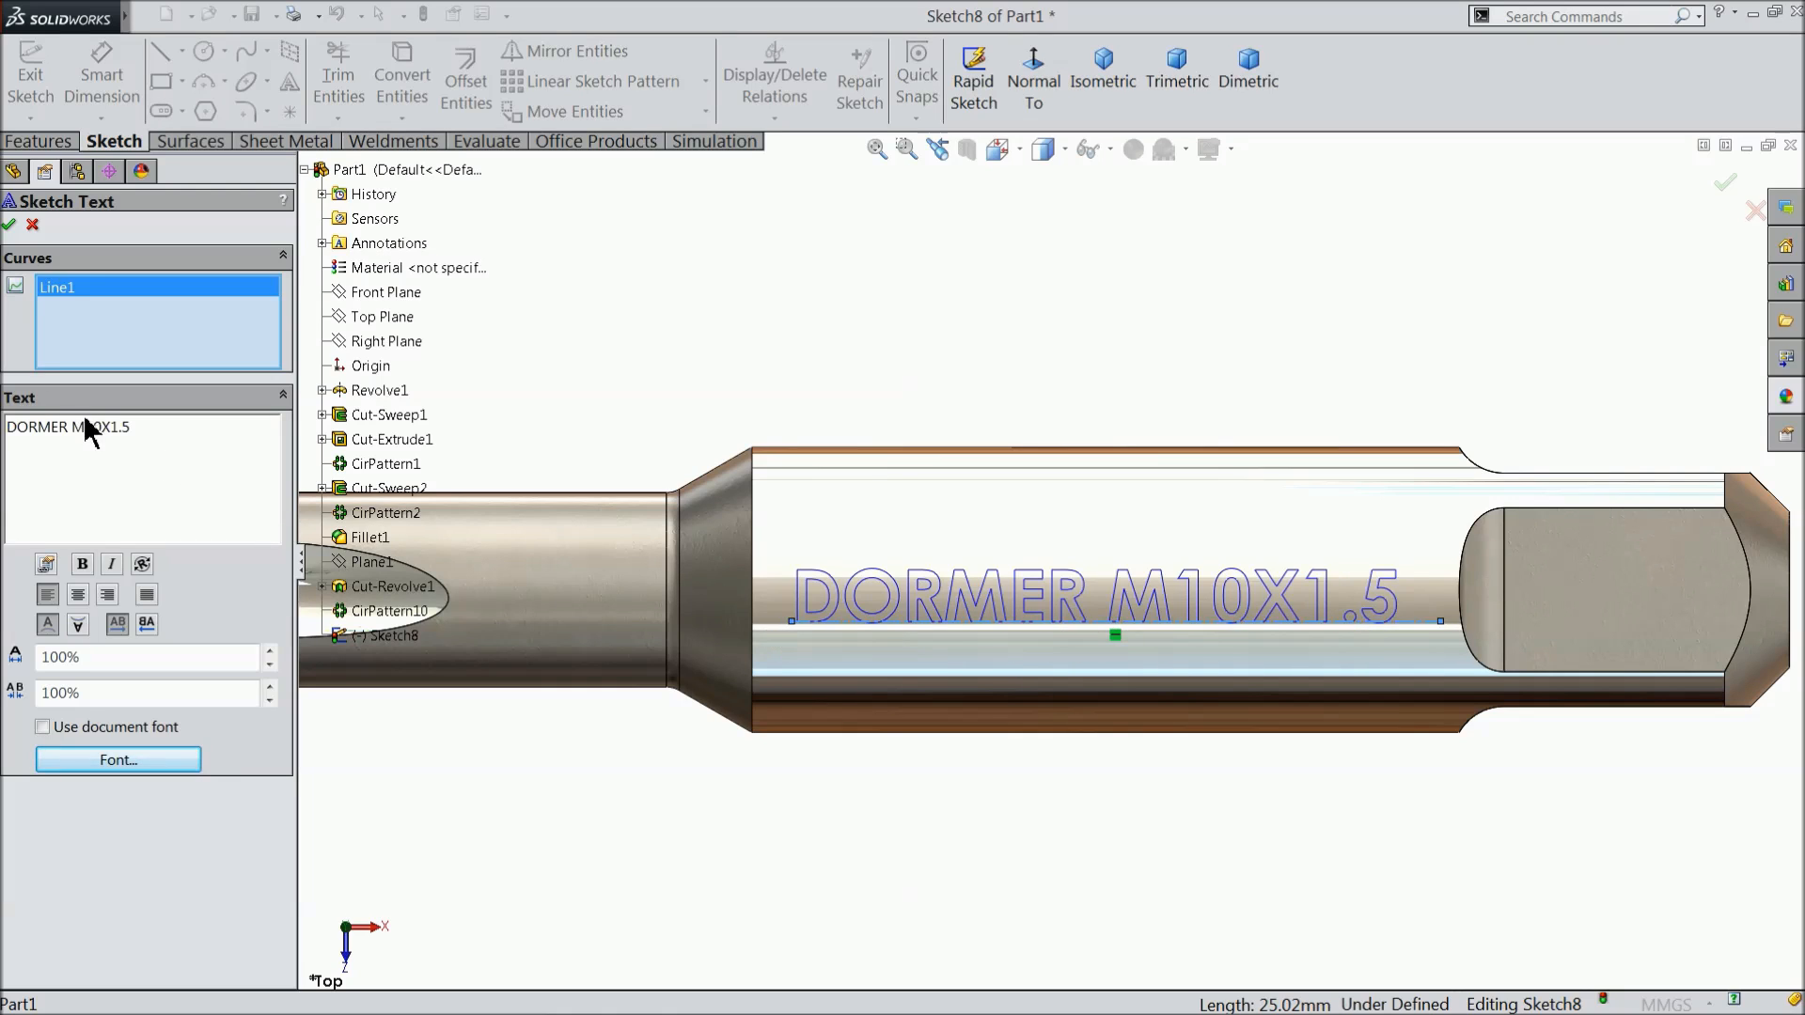
pyautogui.click(11, 226)
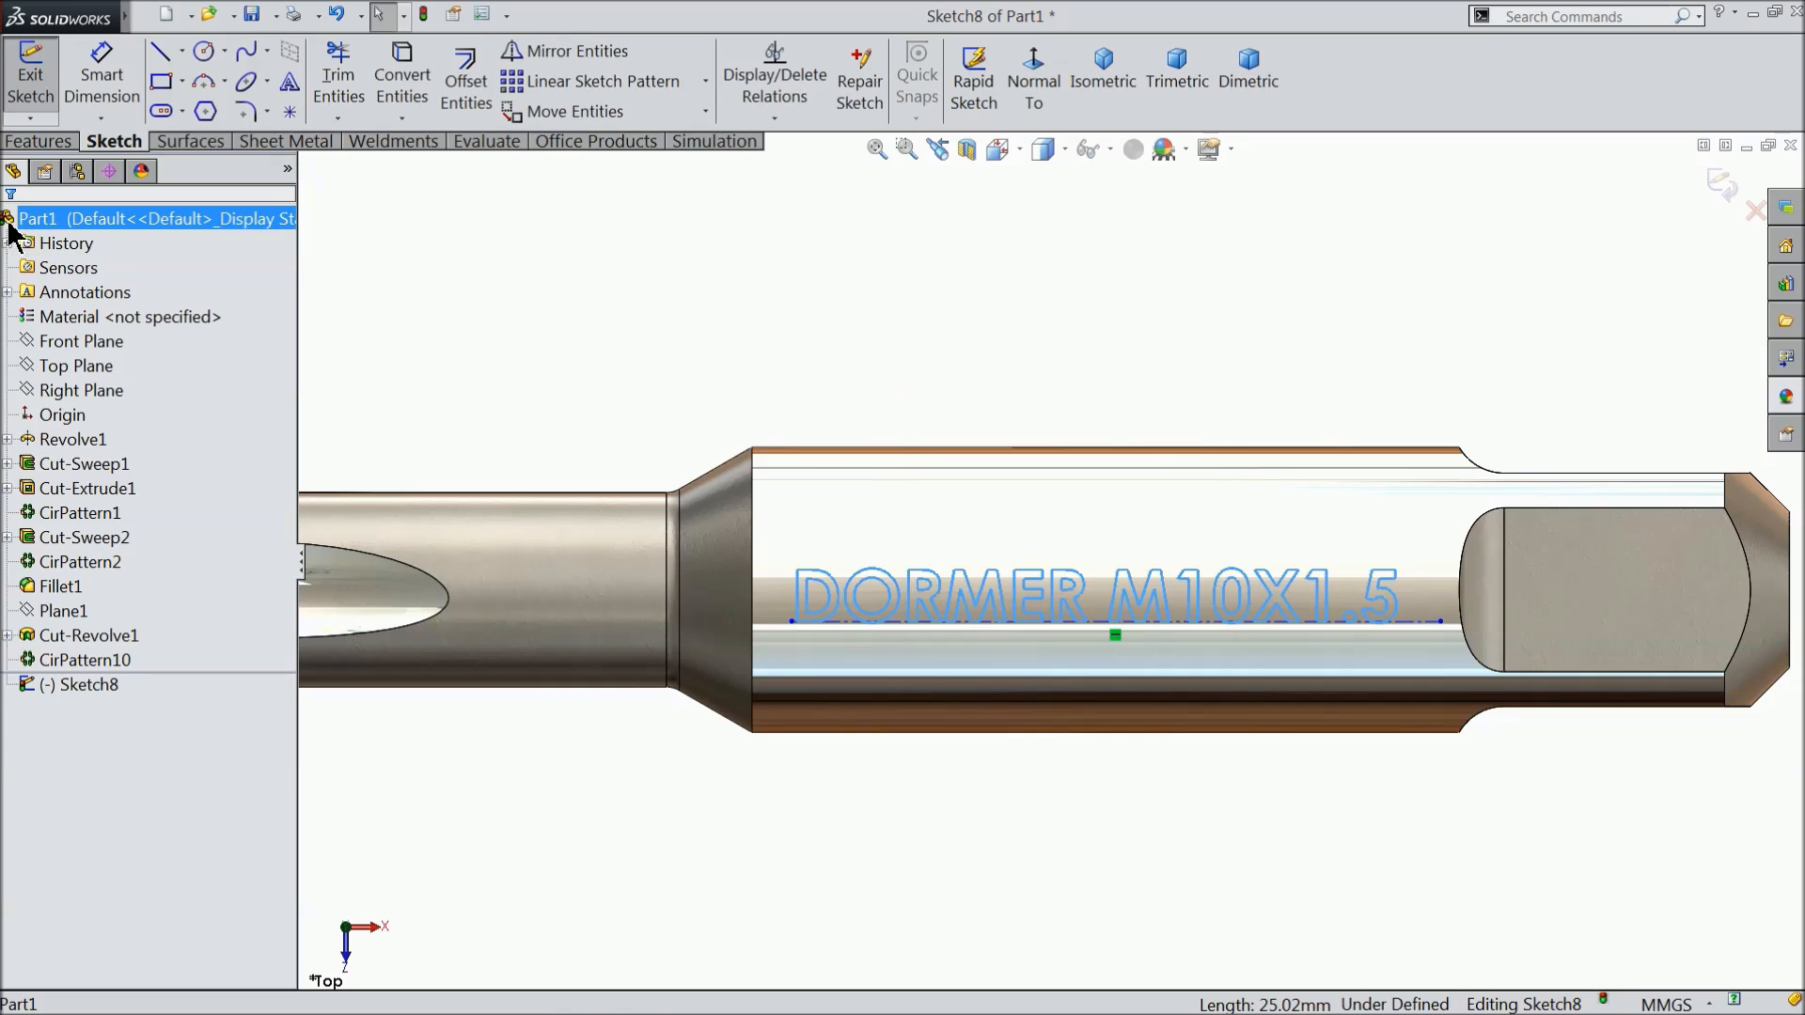
# Start a projection split line from the text sketch and choose the thick shank's cylindrical face as the face to split.
pyautogui.click(40, 141)
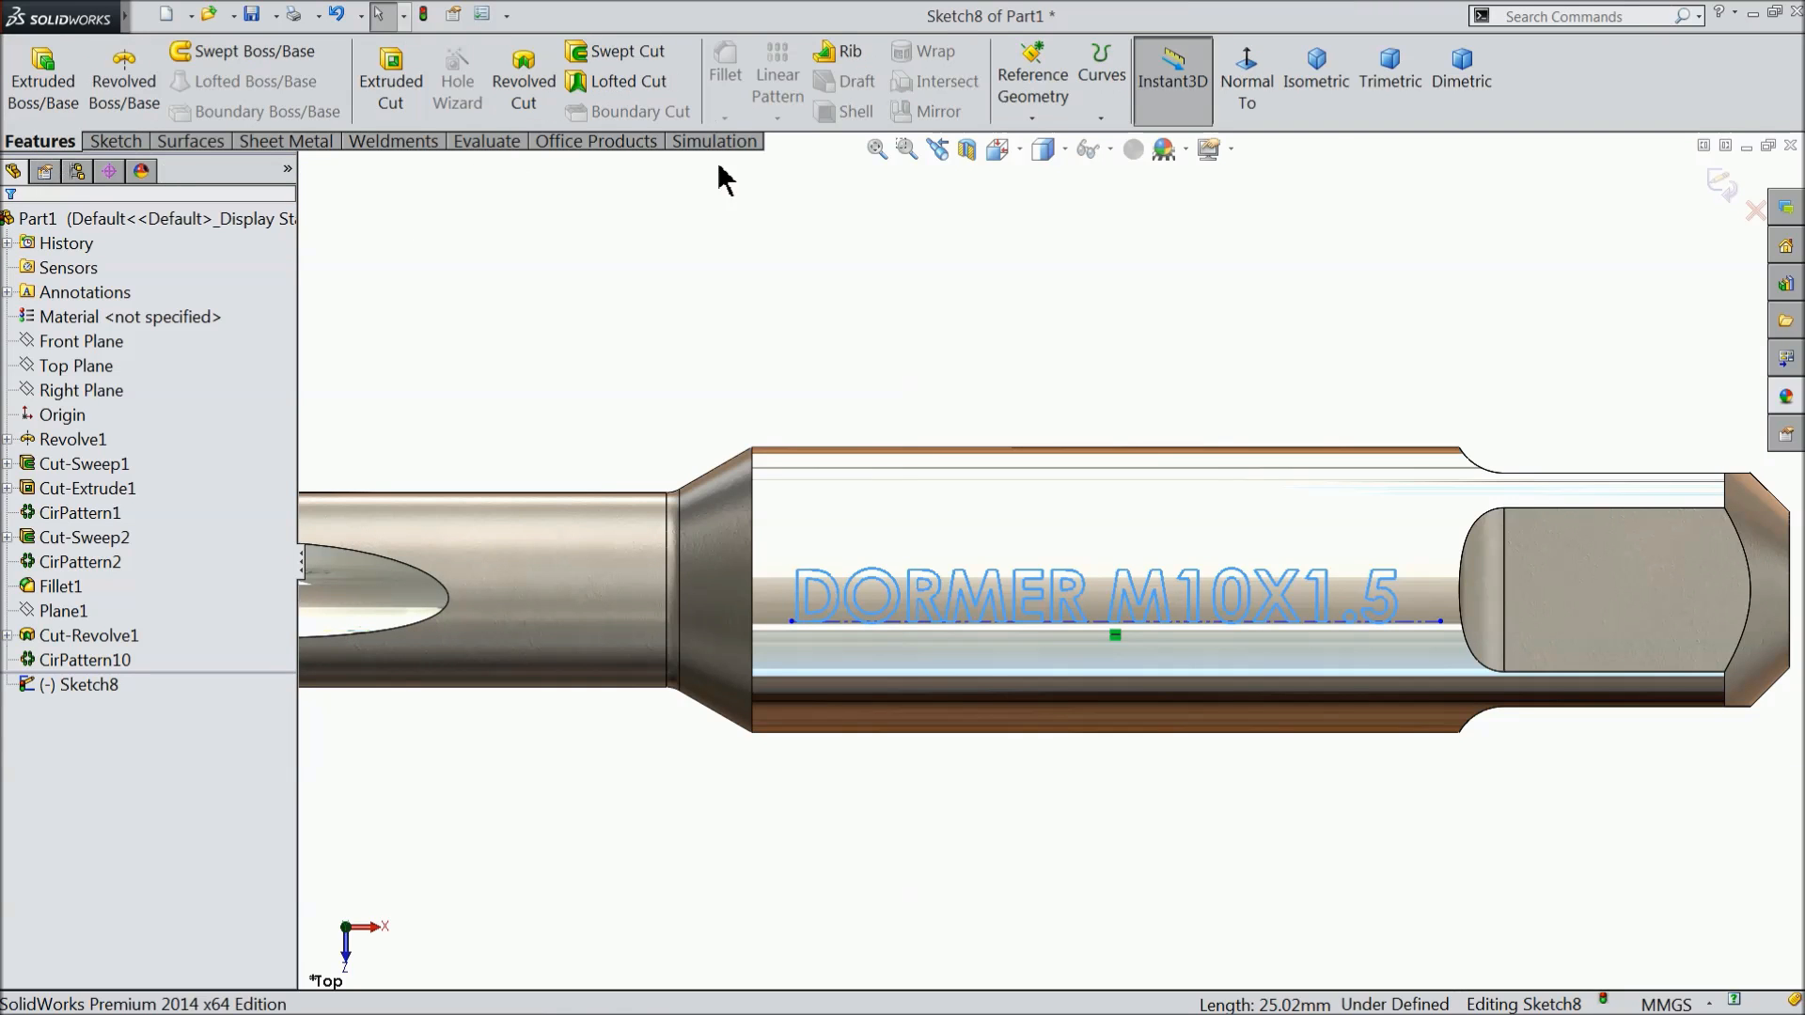
pyautogui.click(1101, 116)
pyautogui.click(1141, 143)
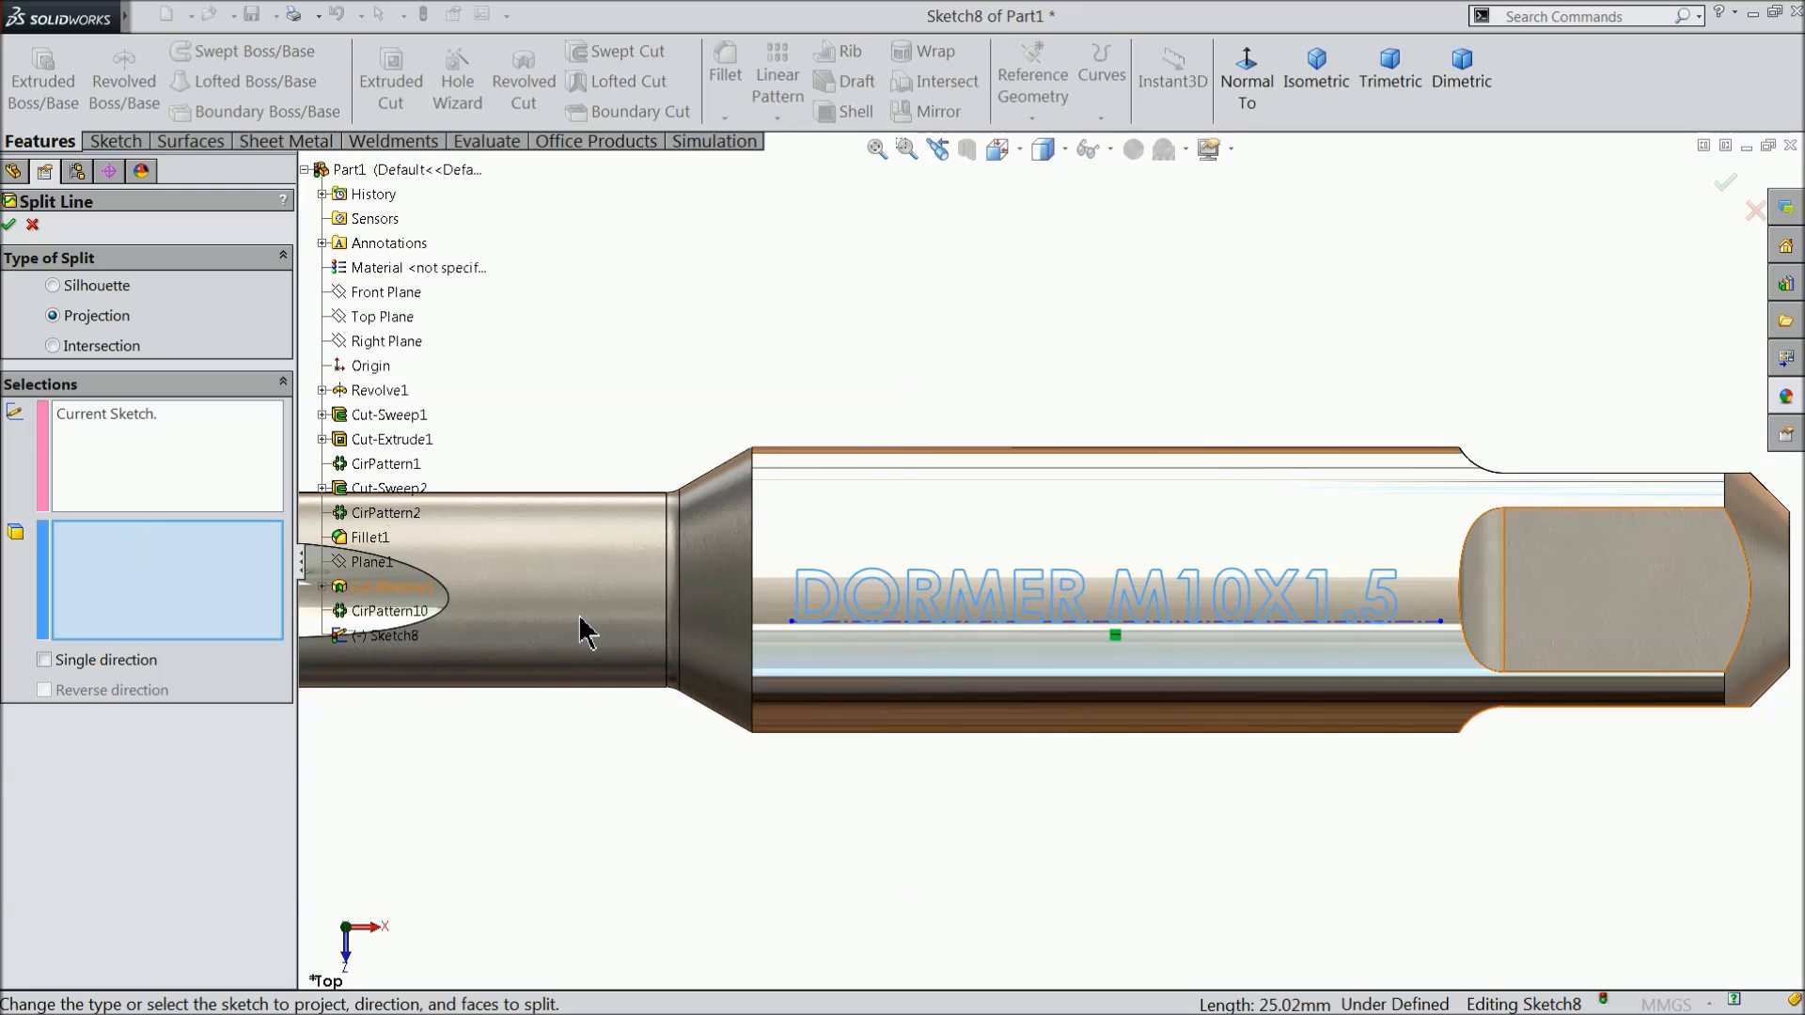
pyautogui.scroll(2, 796, 611)
pyautogui.moveTo(890, 427); pyautogui.dragTo(940, 494, button='middle')
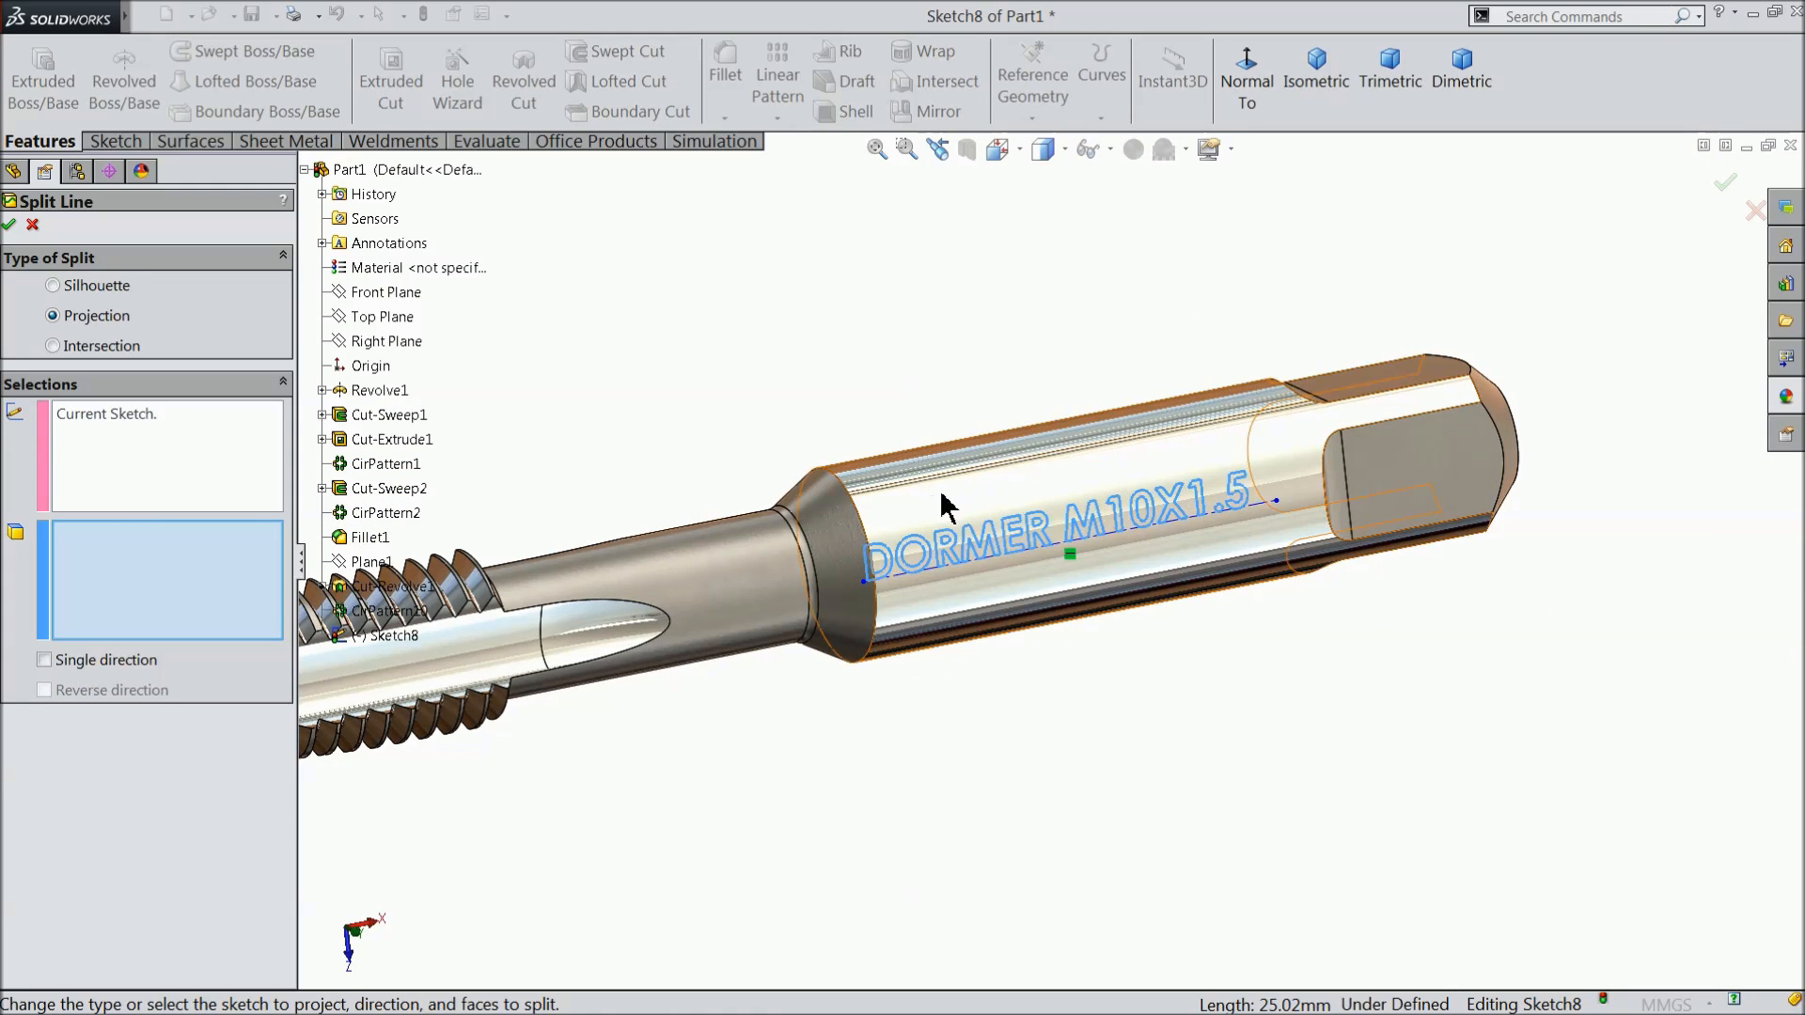
pyautogui.scroll(-3, 943, 507)
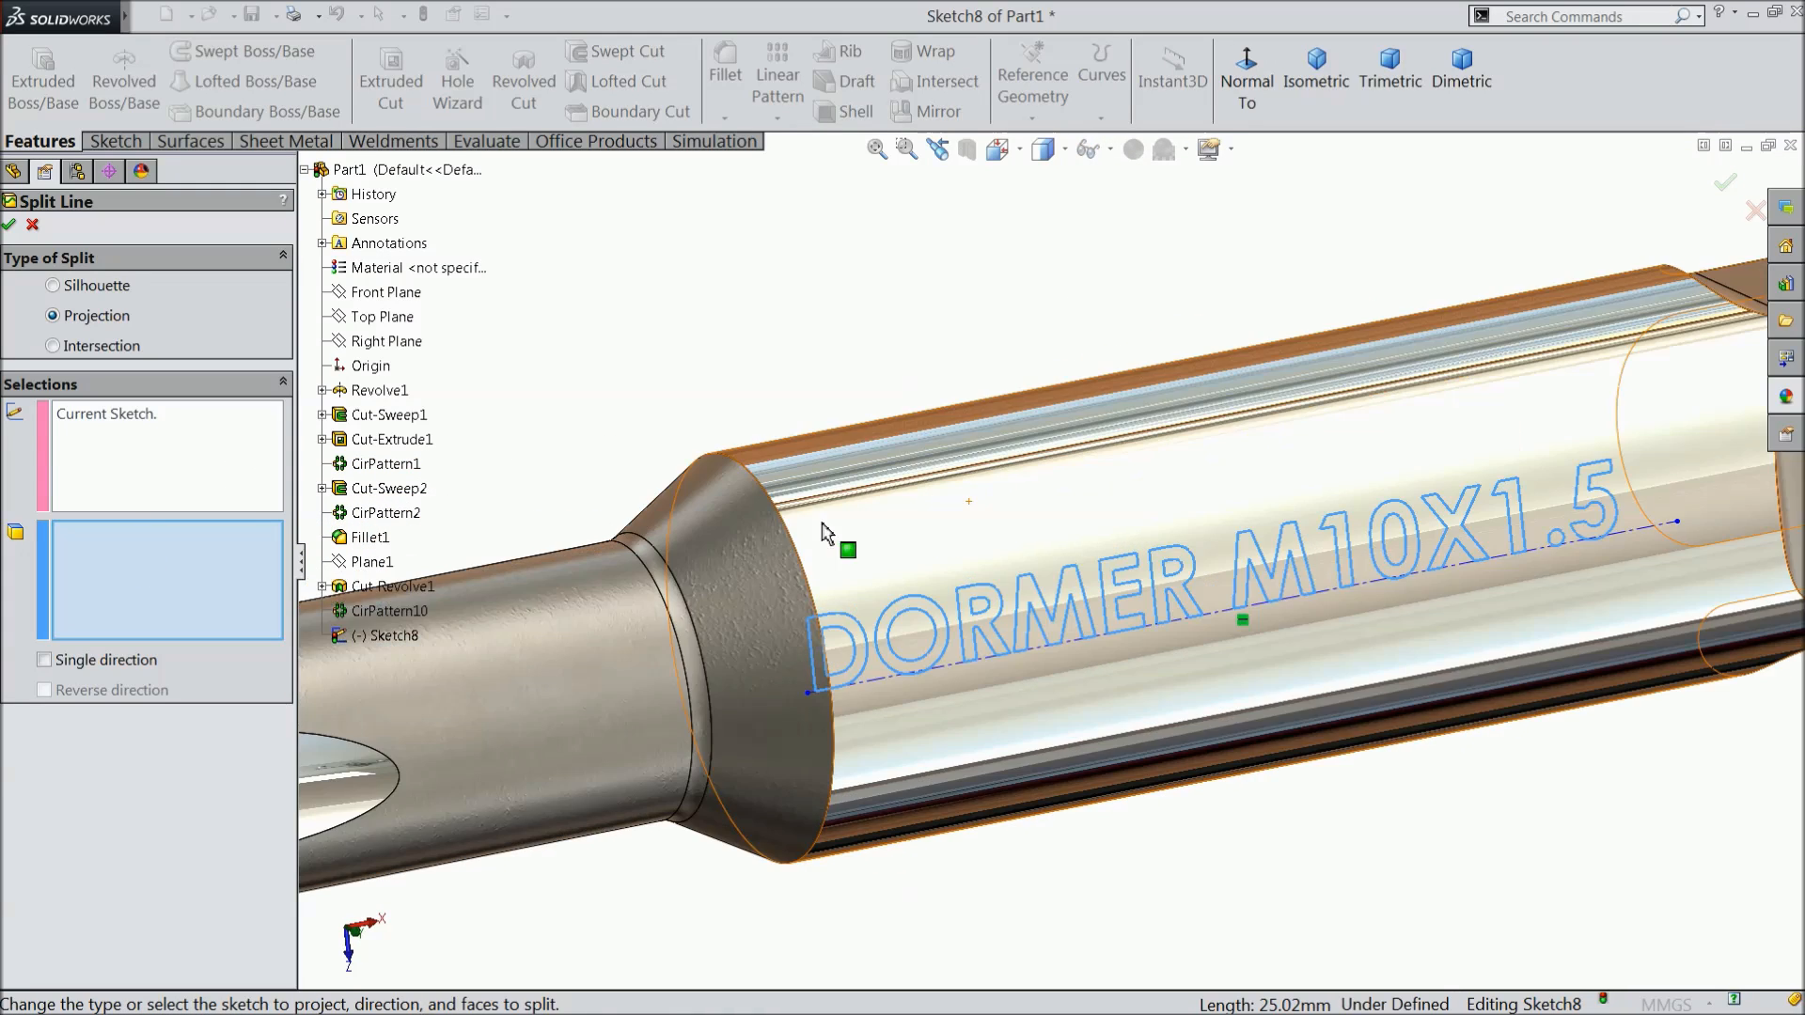
pyautogui.click(113, 412)
pyautogui.click(183, 615)
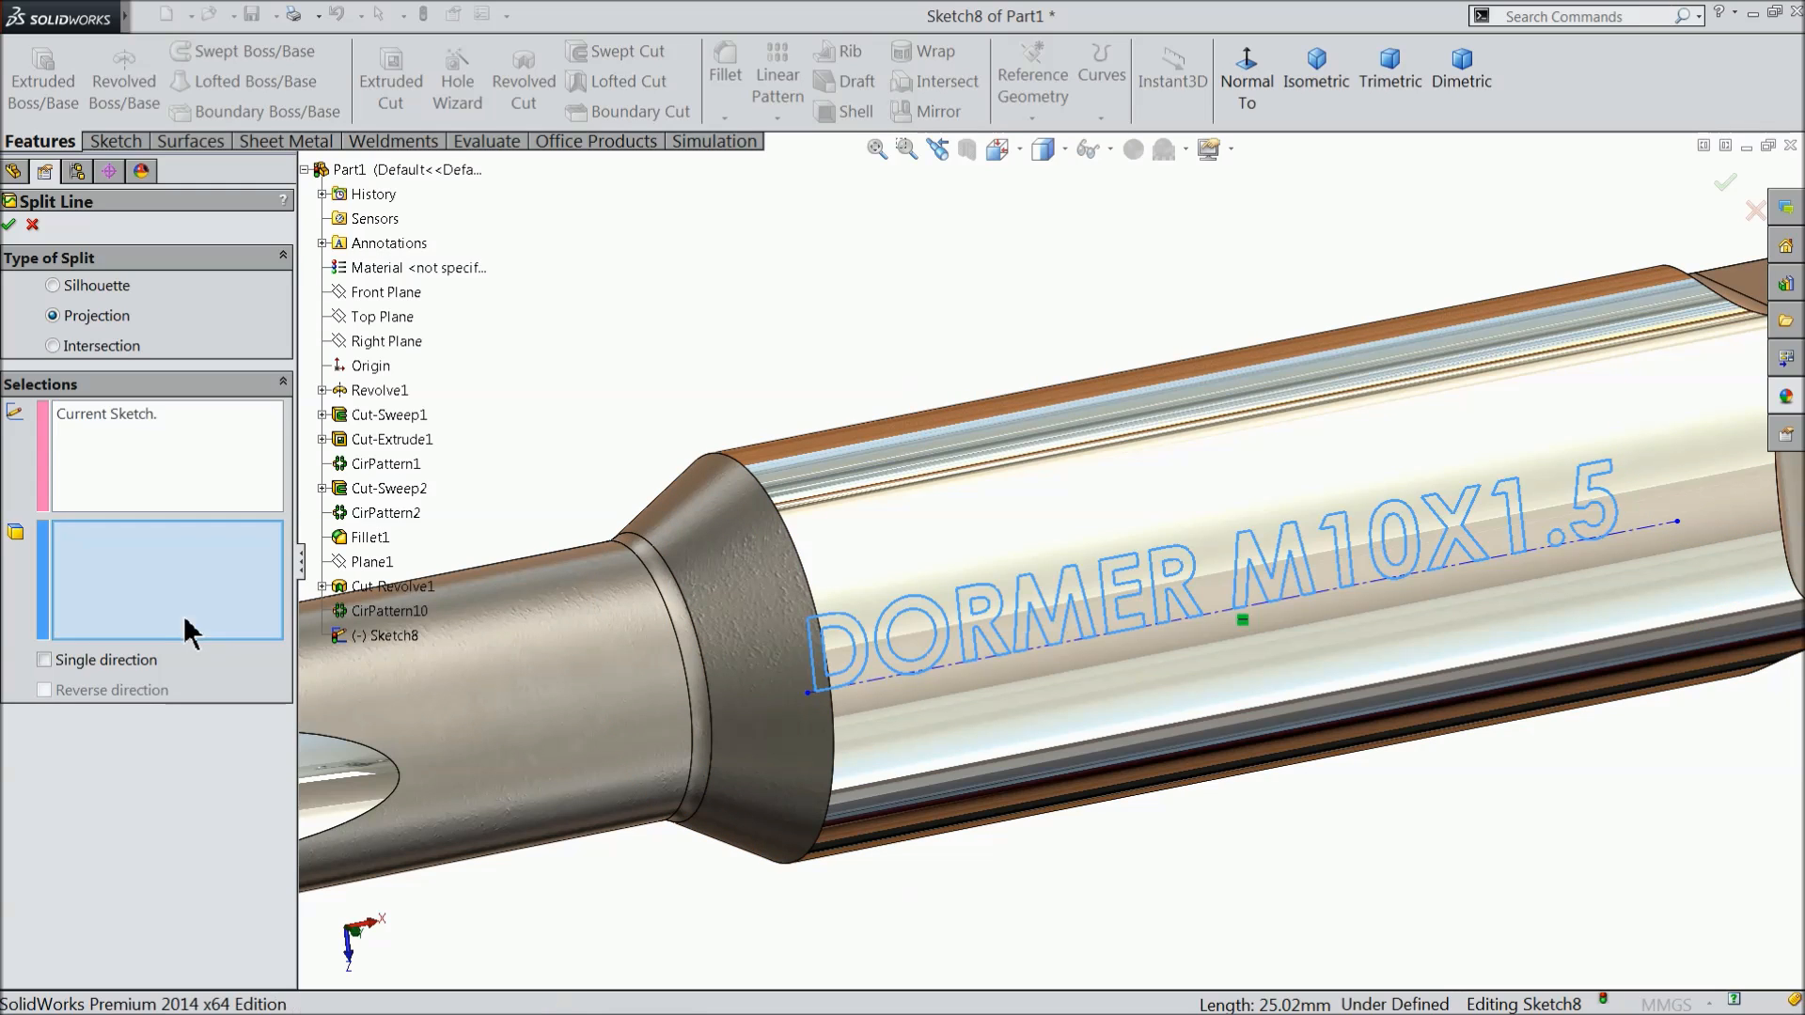
pyautogui.click(1053, 524)
pyautogui.scroll(2, 991, 594)
pyautogui.scroll(-2, 1264, 569)
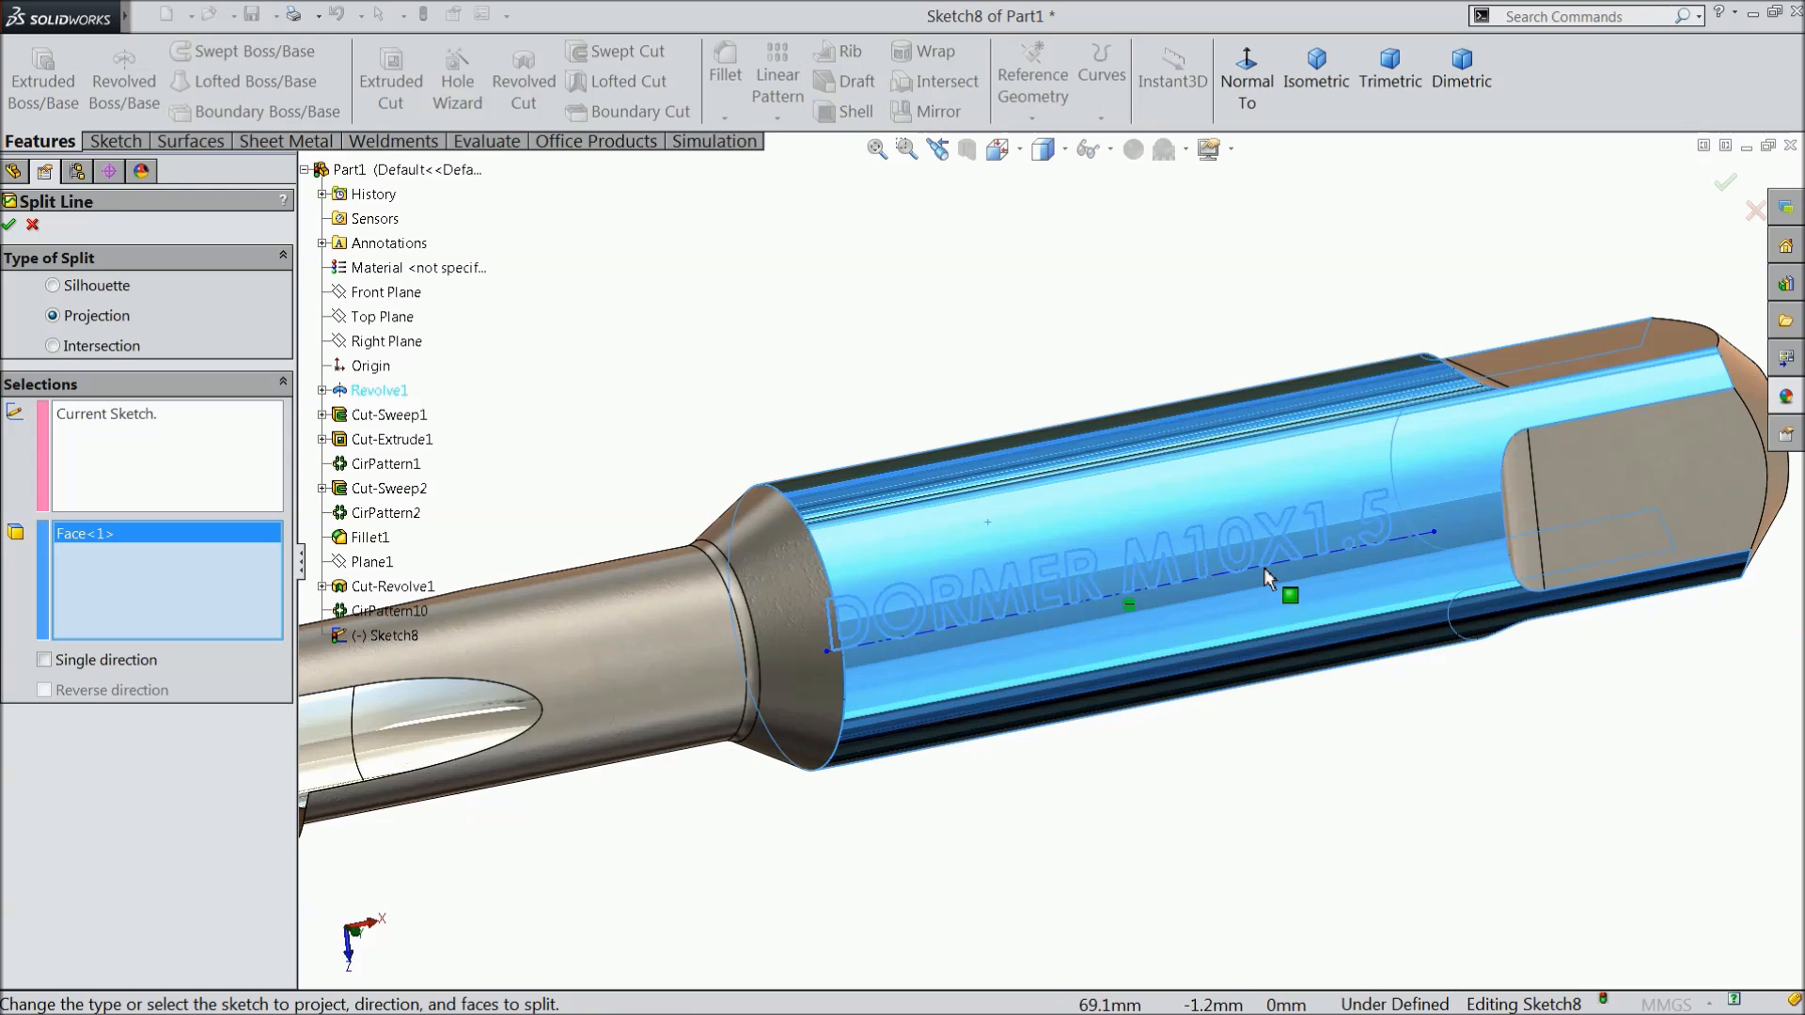
# Limit the split line to a single, reversed direction and accept the feature.
pyautogui.click(44, 660)
pyautogui.scroll(3, 1147, 682)
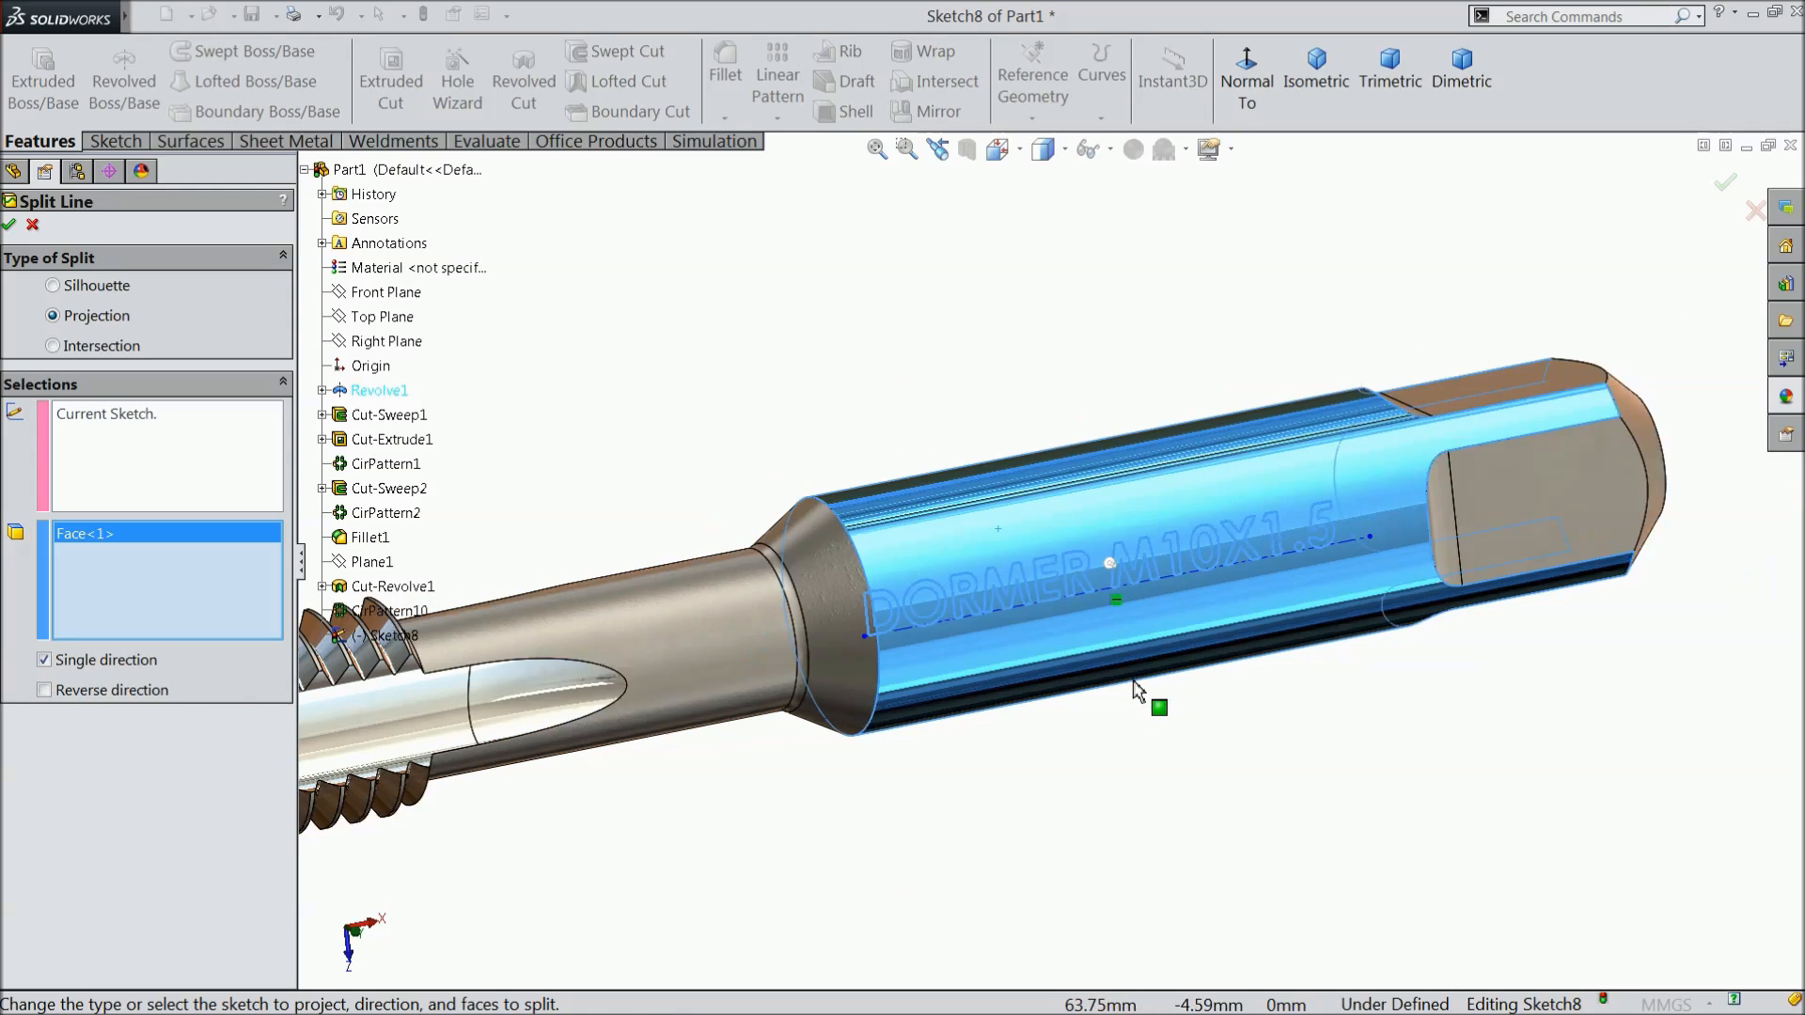
pyautogui.moveTo(1169, 679); pyautogui.dragTo(1195, 713, button='middle')
pyautogui.scroll(-3, 1095, 634)
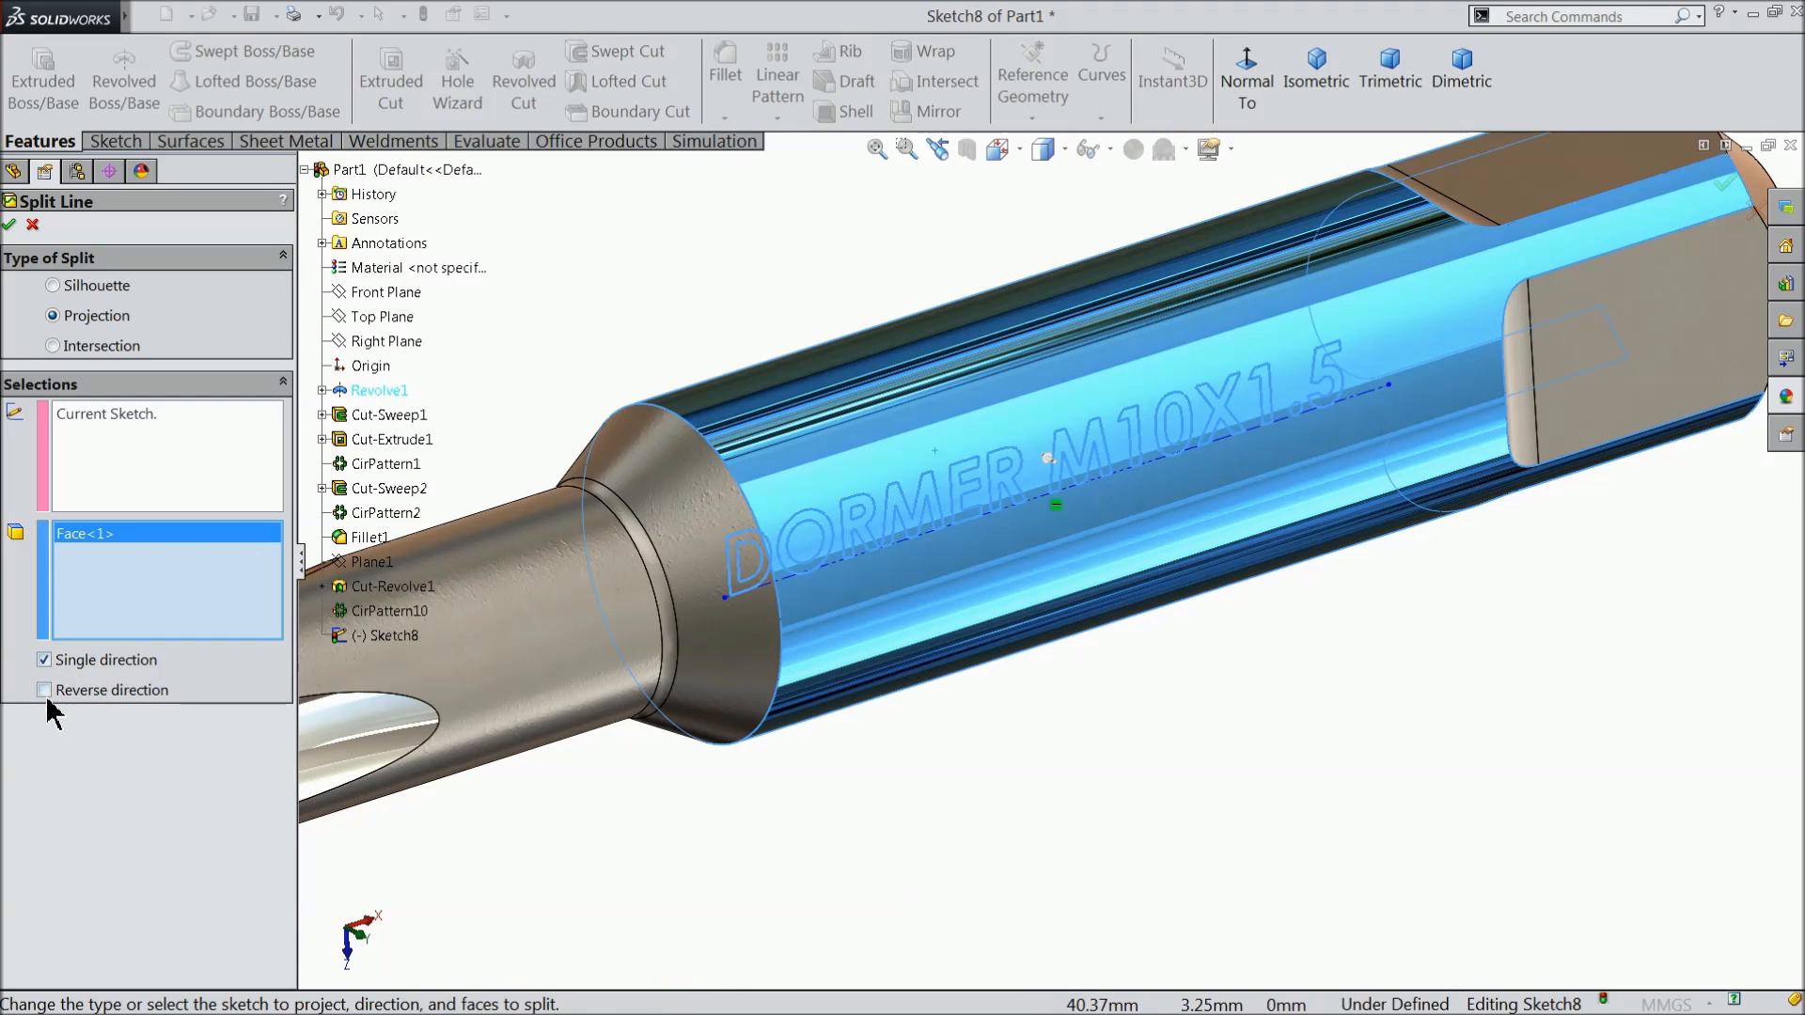
pyautogui.click(44, 692)
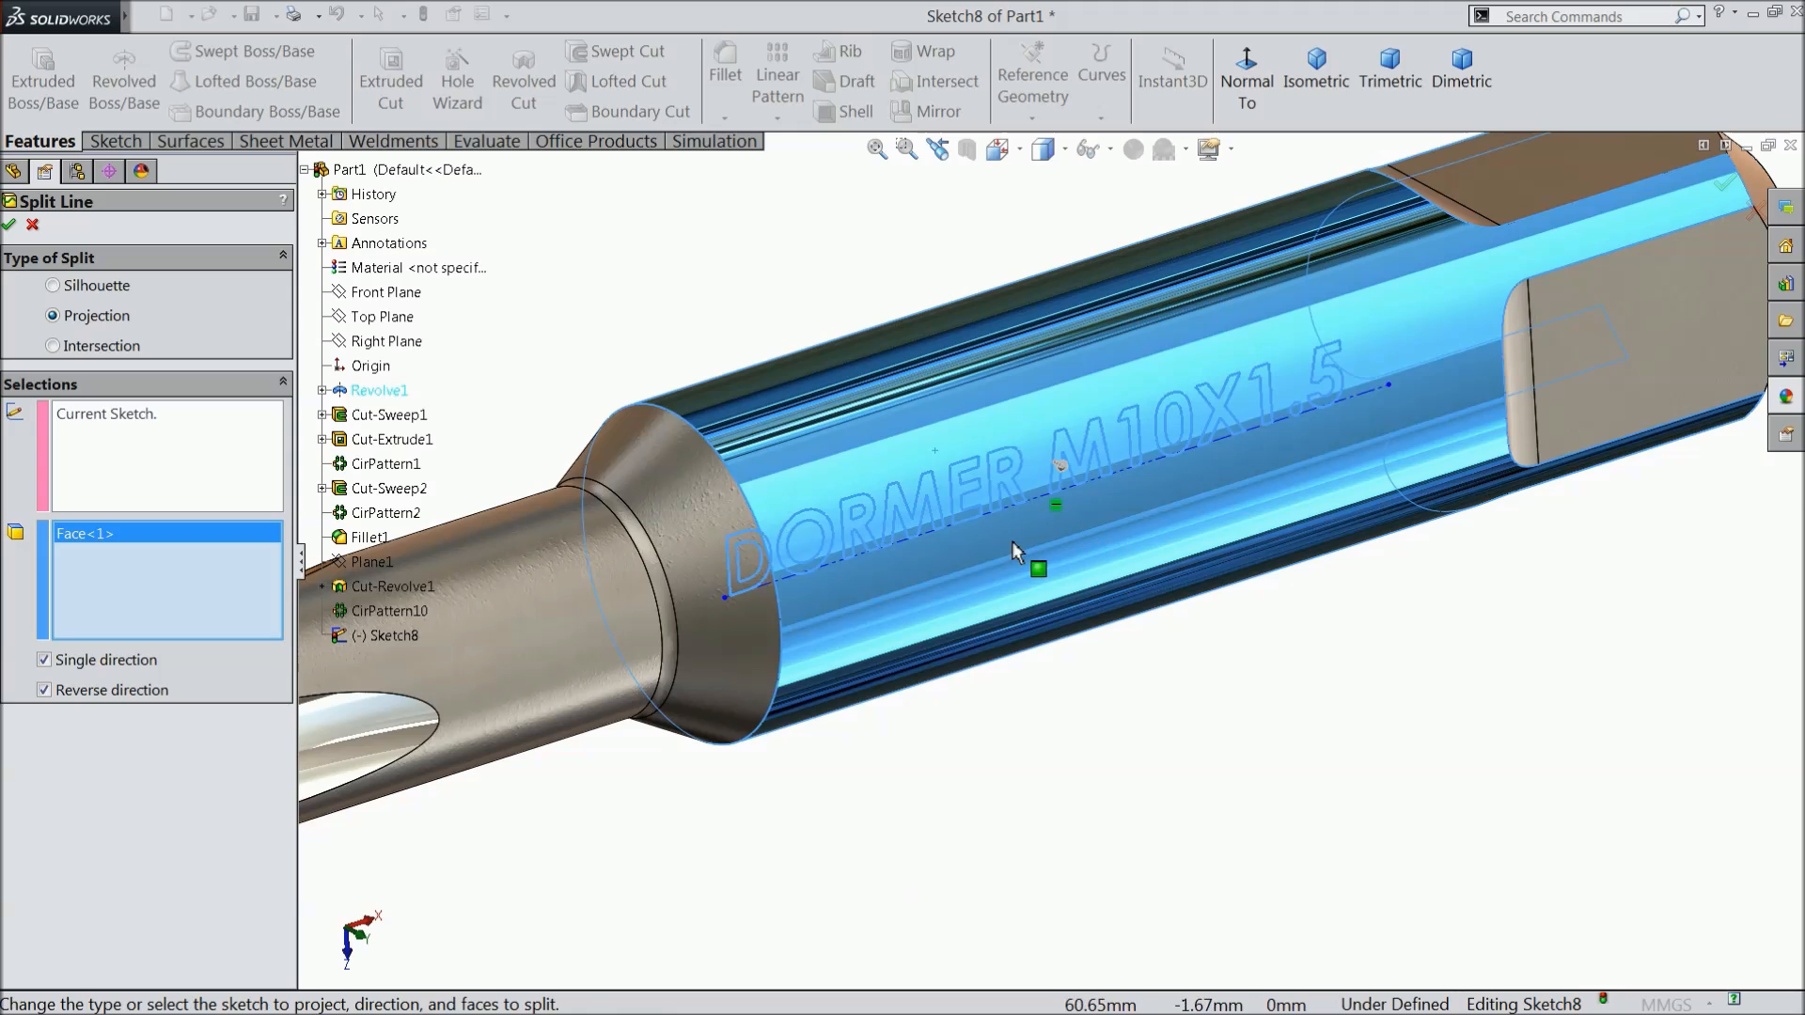
pyautogui.click(10, 226)
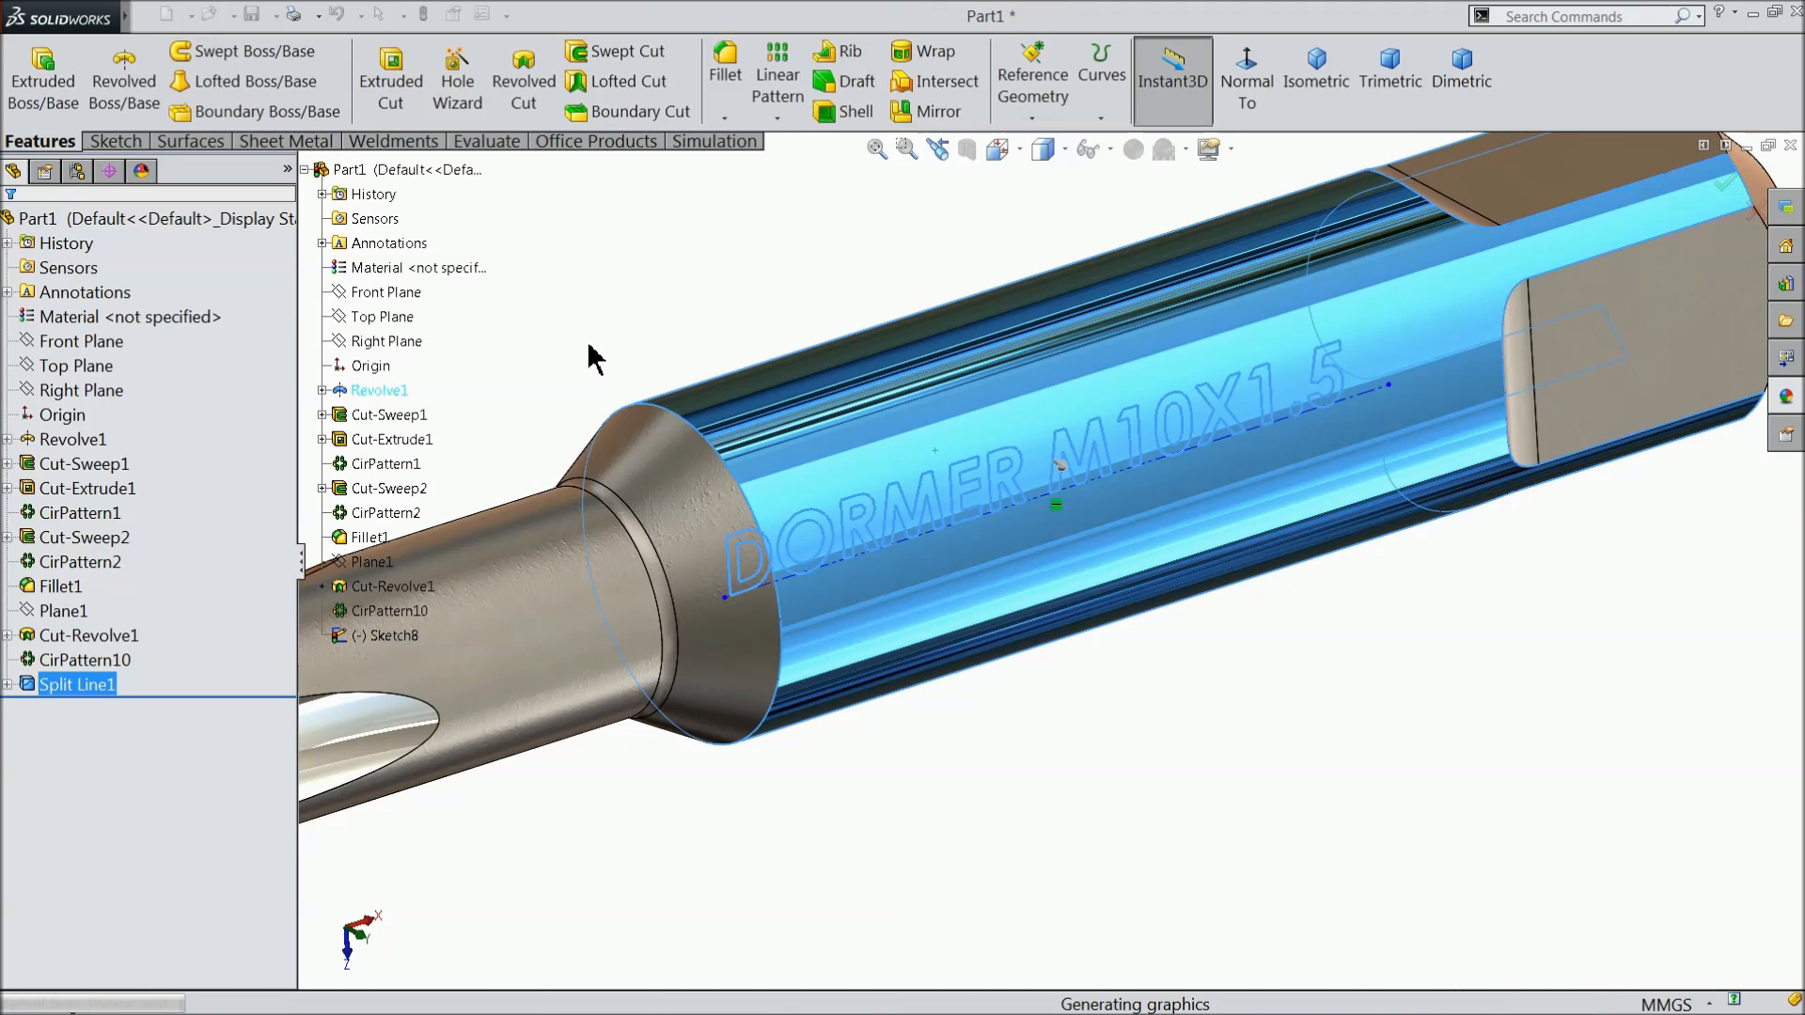
pyautogui.click(1097, 687)
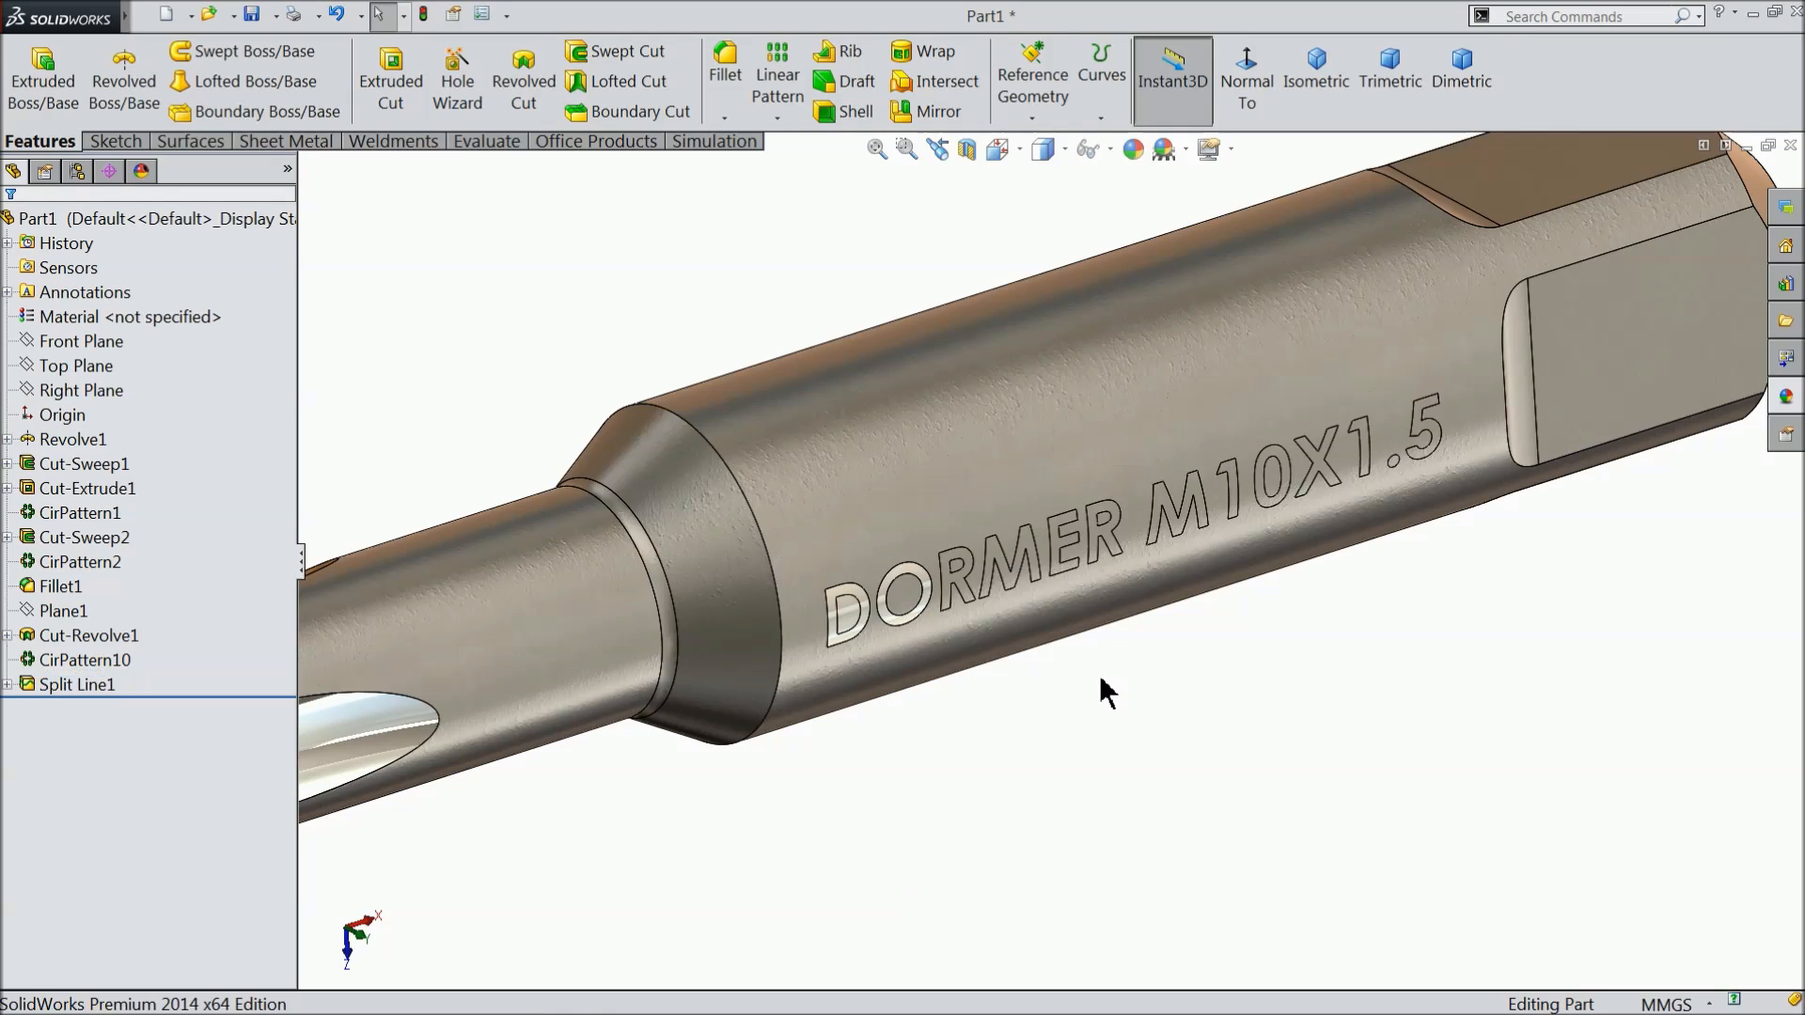
pyautogui.moveTo(1096, 691); pyautogui.dragTo(912, 628, button='middle')
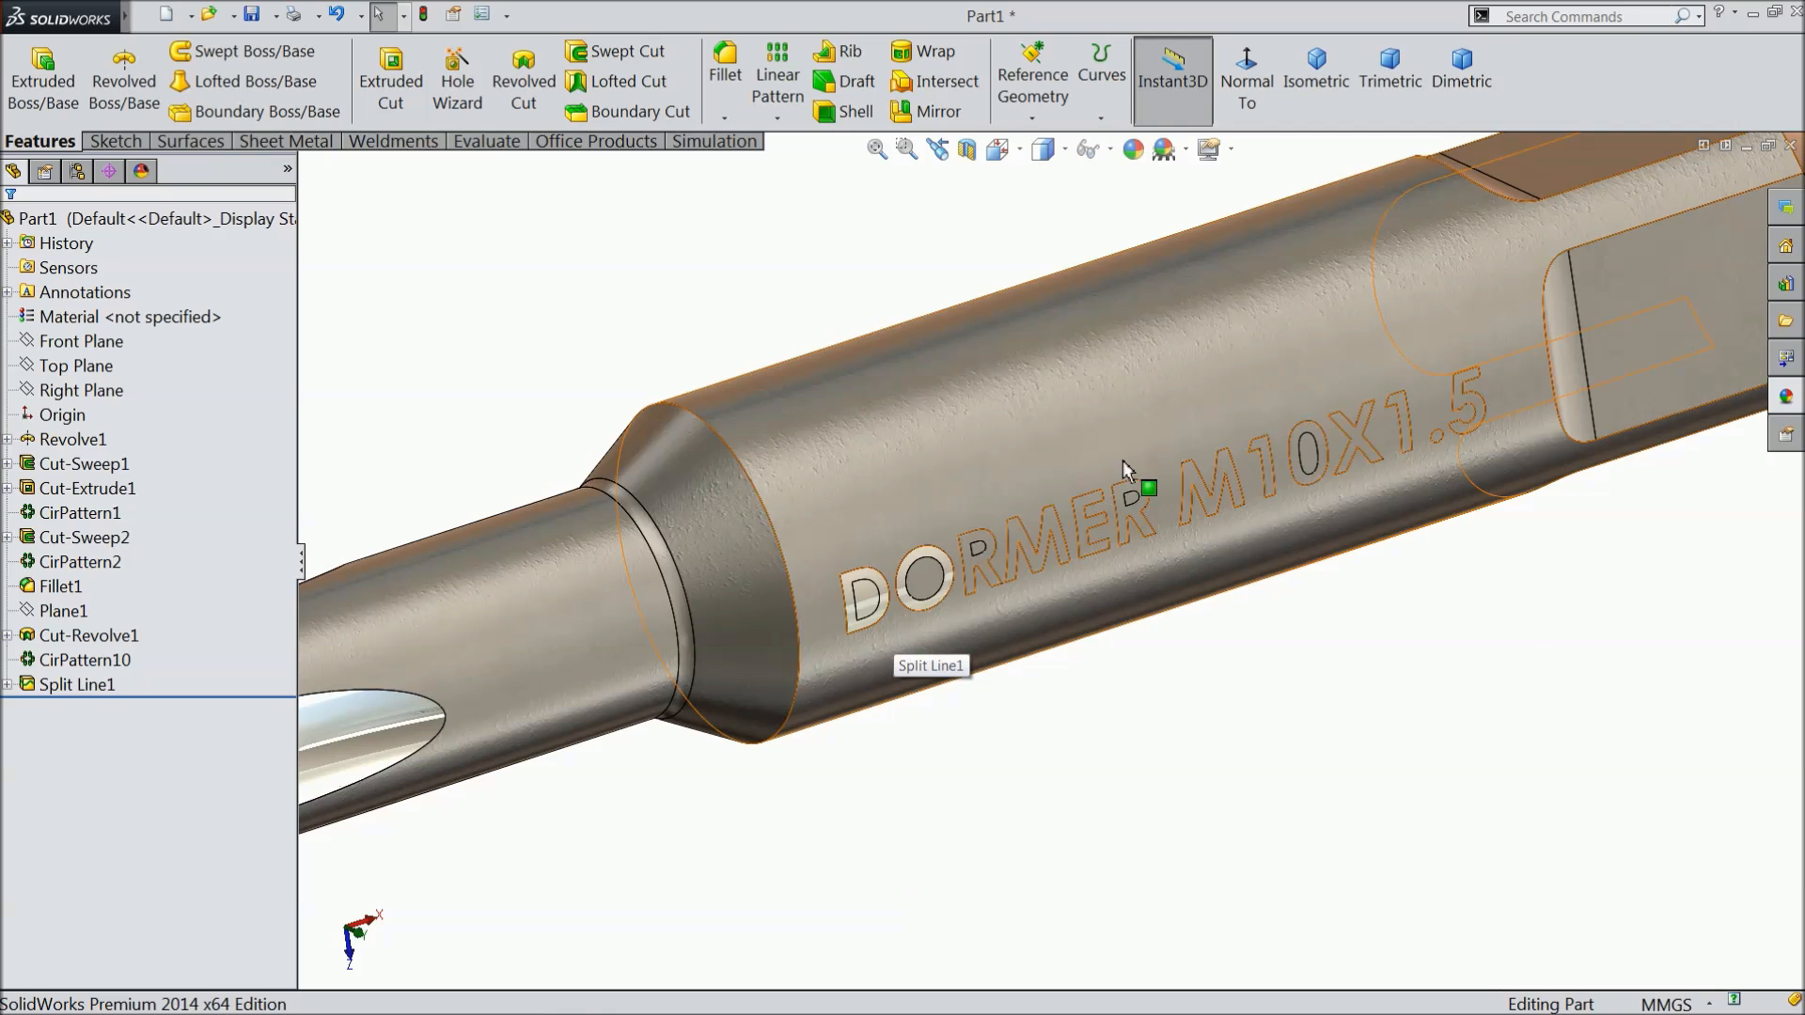
pyautogui.scroll(3, 807, 560)
pyautogui.scroll(-3, 480, 649)
pyautogui.click(62, 688)
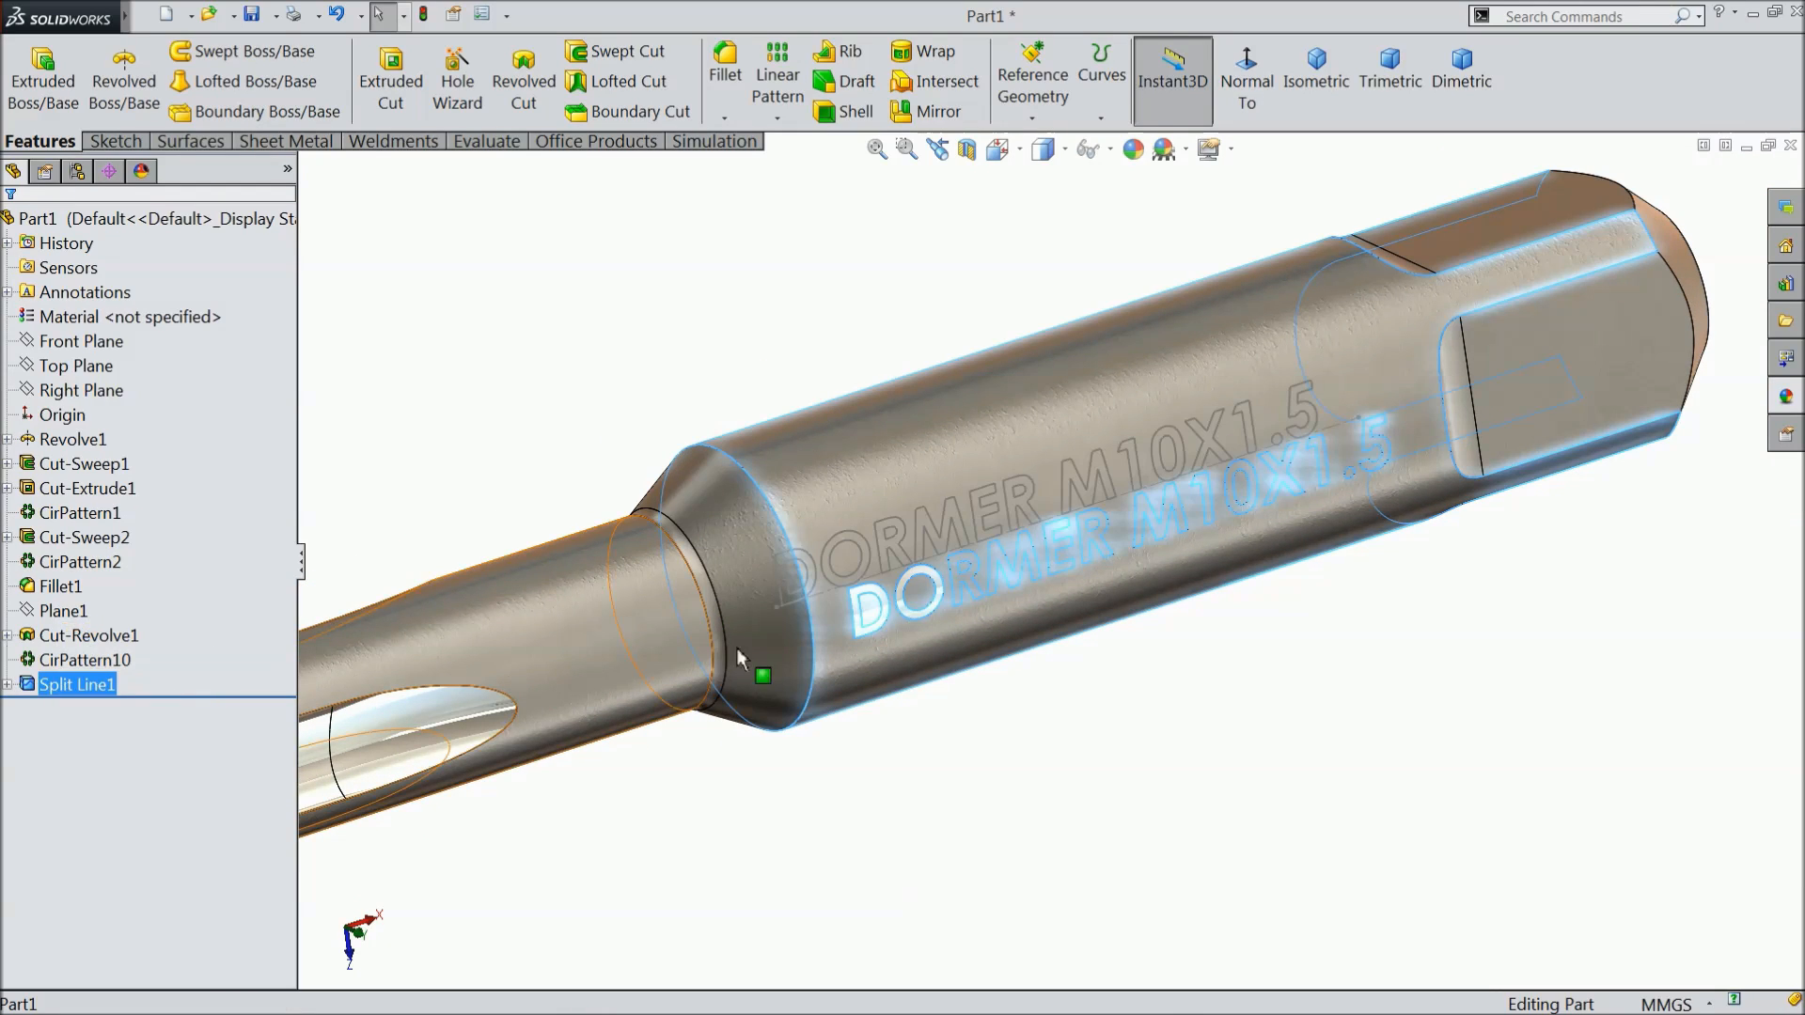
pyautogui.click(1163, 148)
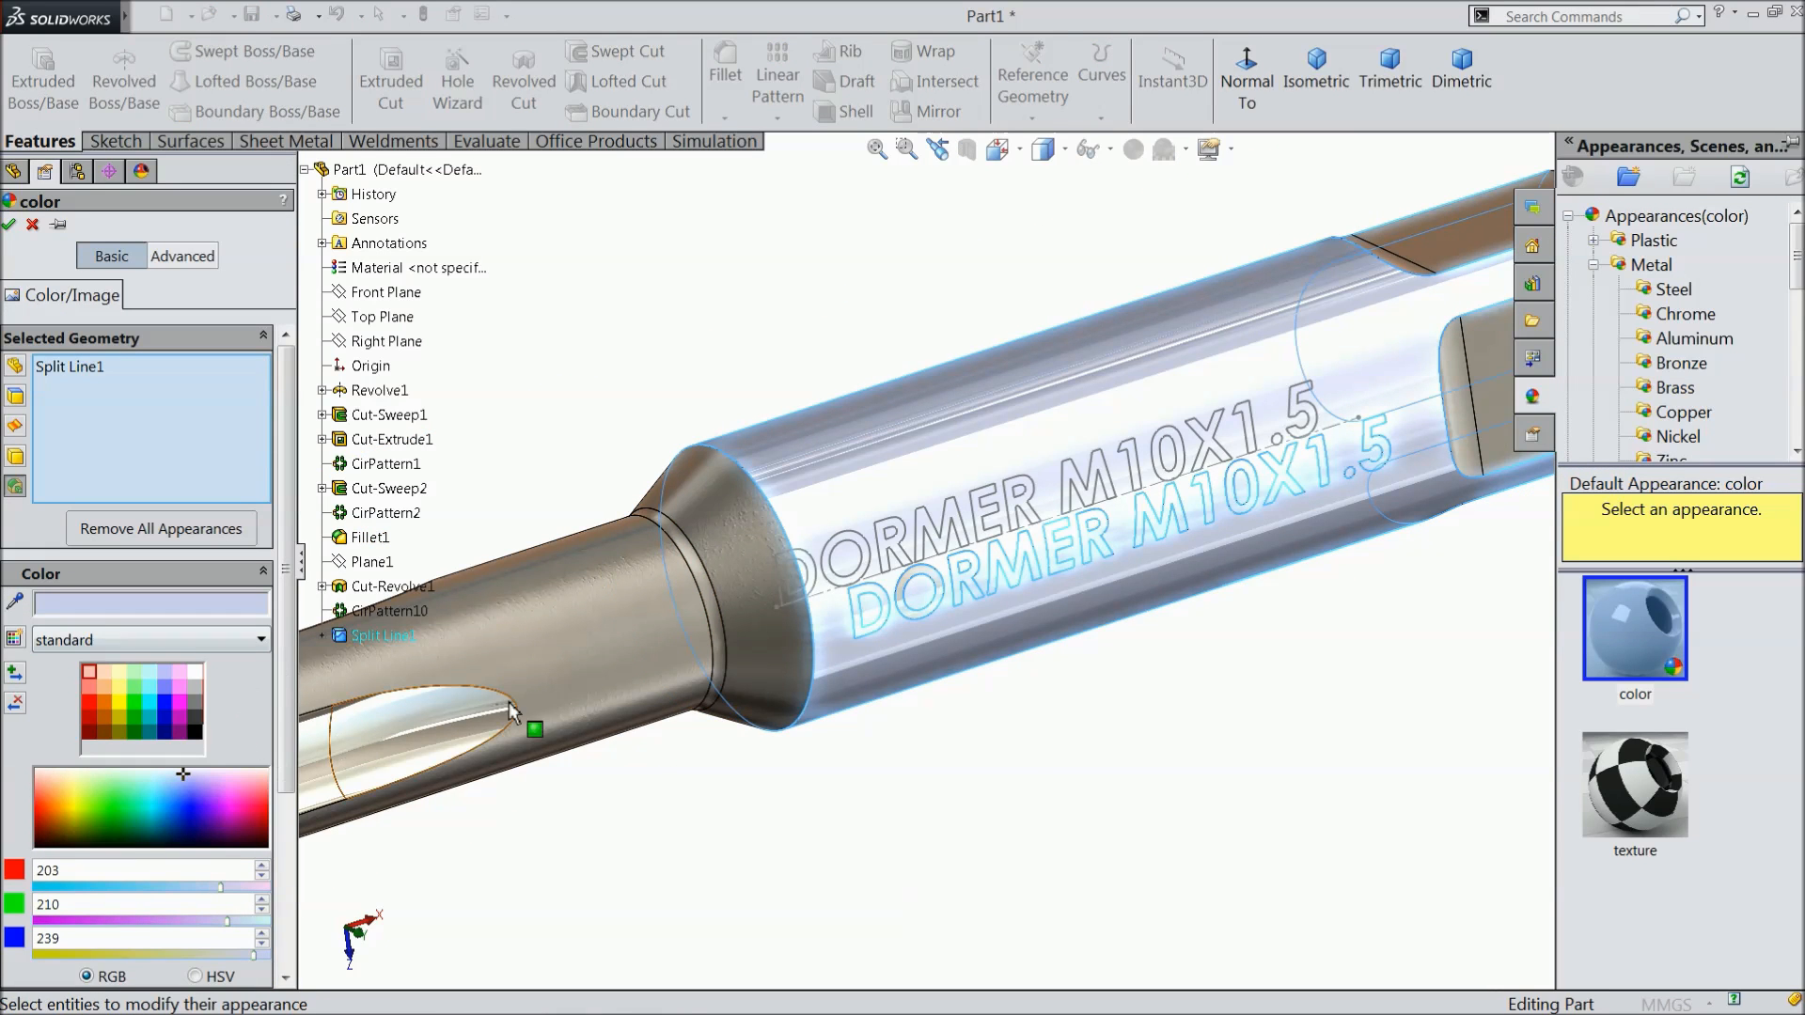
pyautogui.scroll(-4, 878, 624)
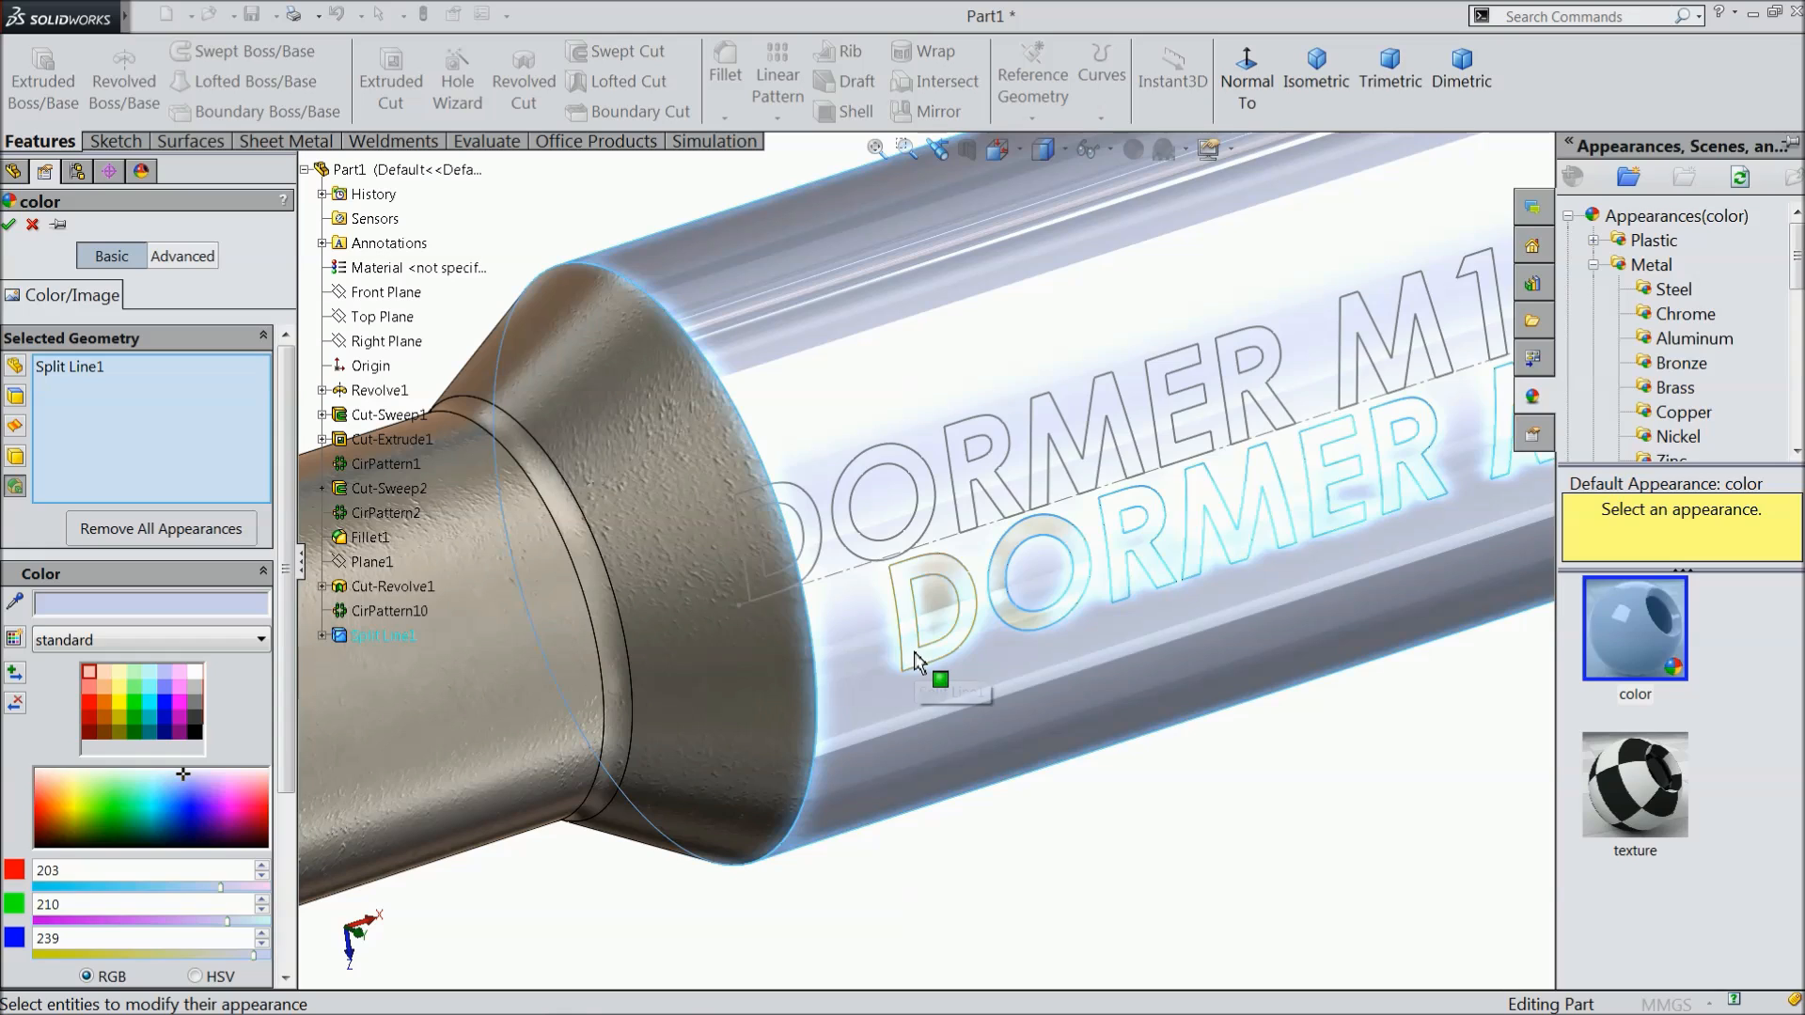
pyautogui.click(914, 651)
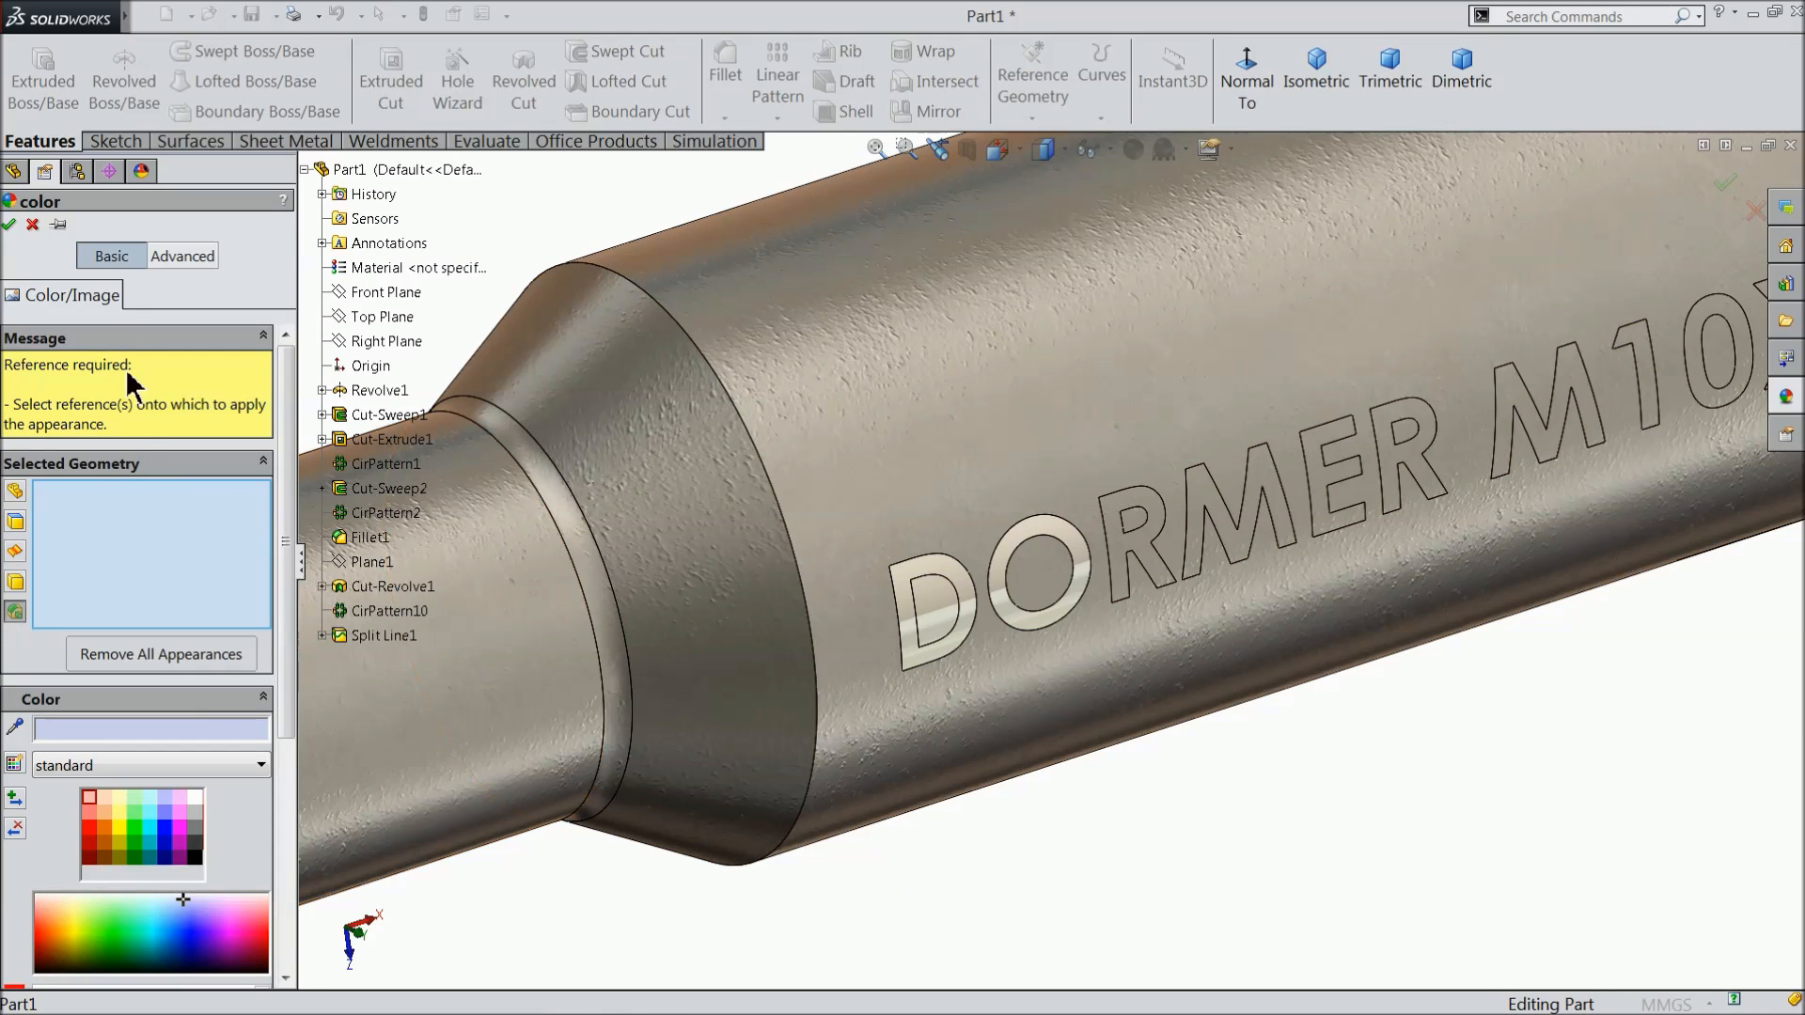
pyautogui.click(32, 224)
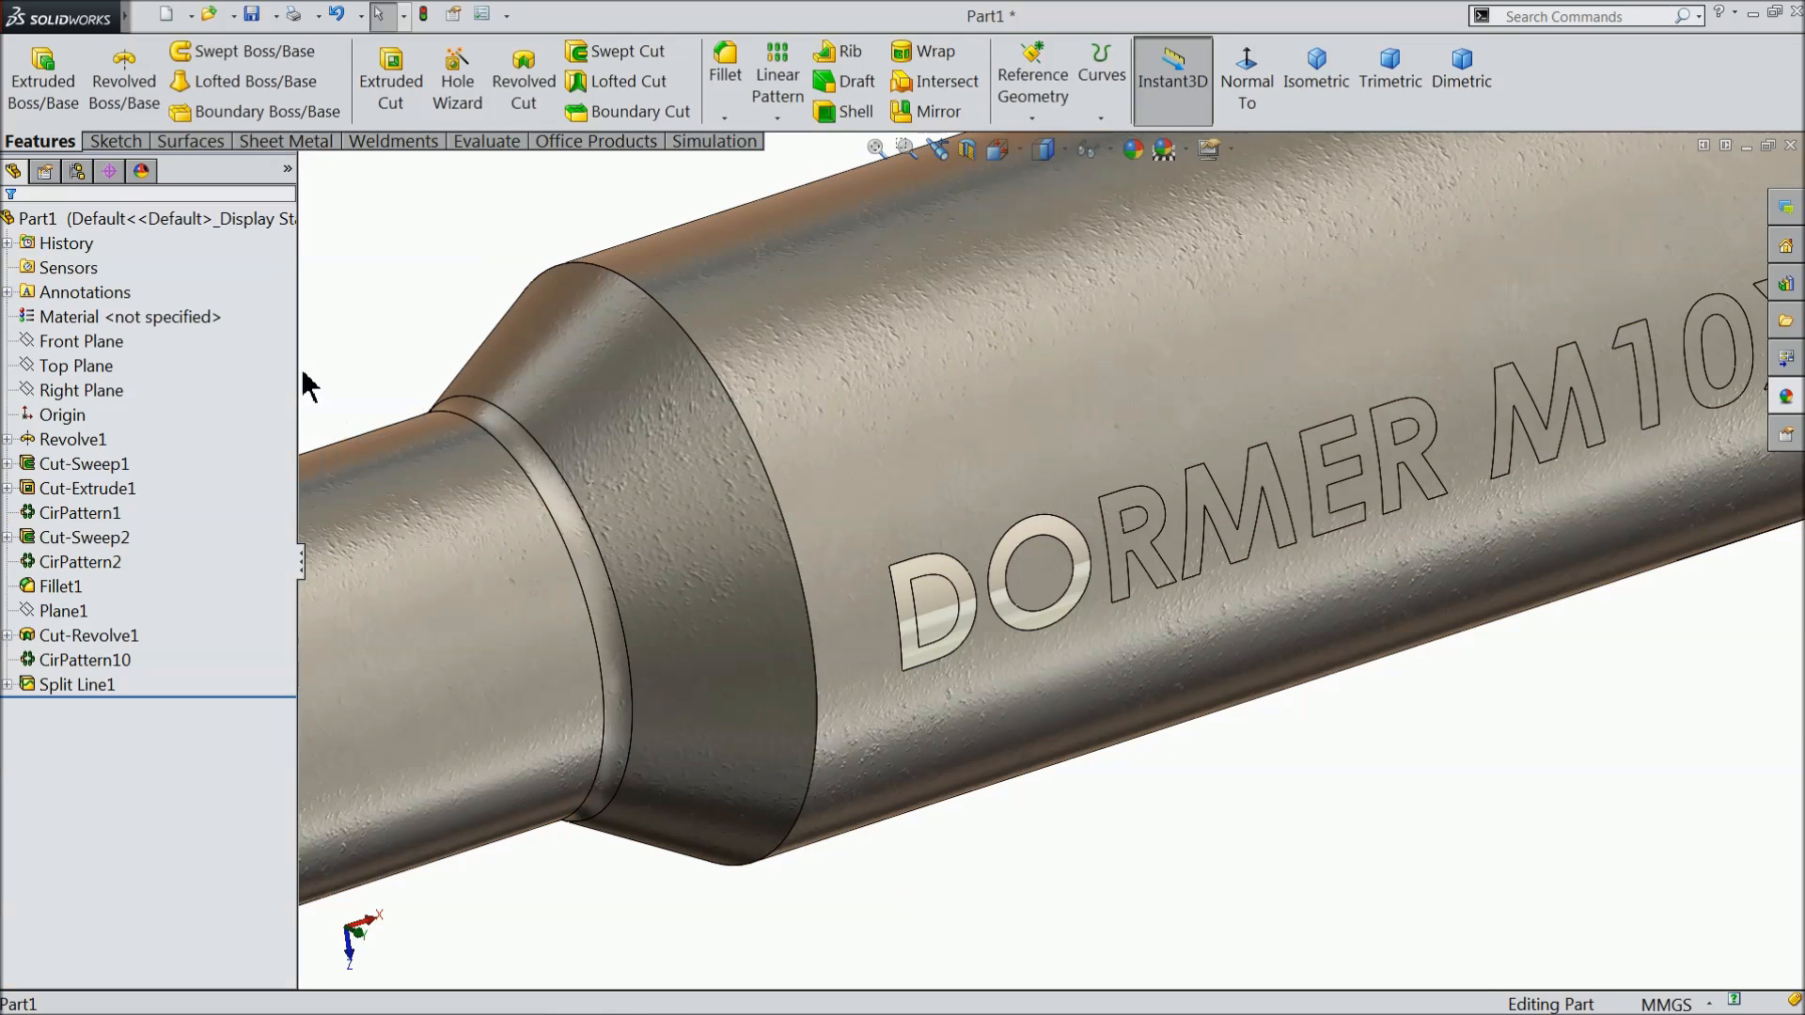
# Edit the appearance of the split letter D face on the shank and set its colour to black.
pyautogui.click(942, 653)
pyautogui.click(1133, 149)
pyautogui.click(1137, 172)
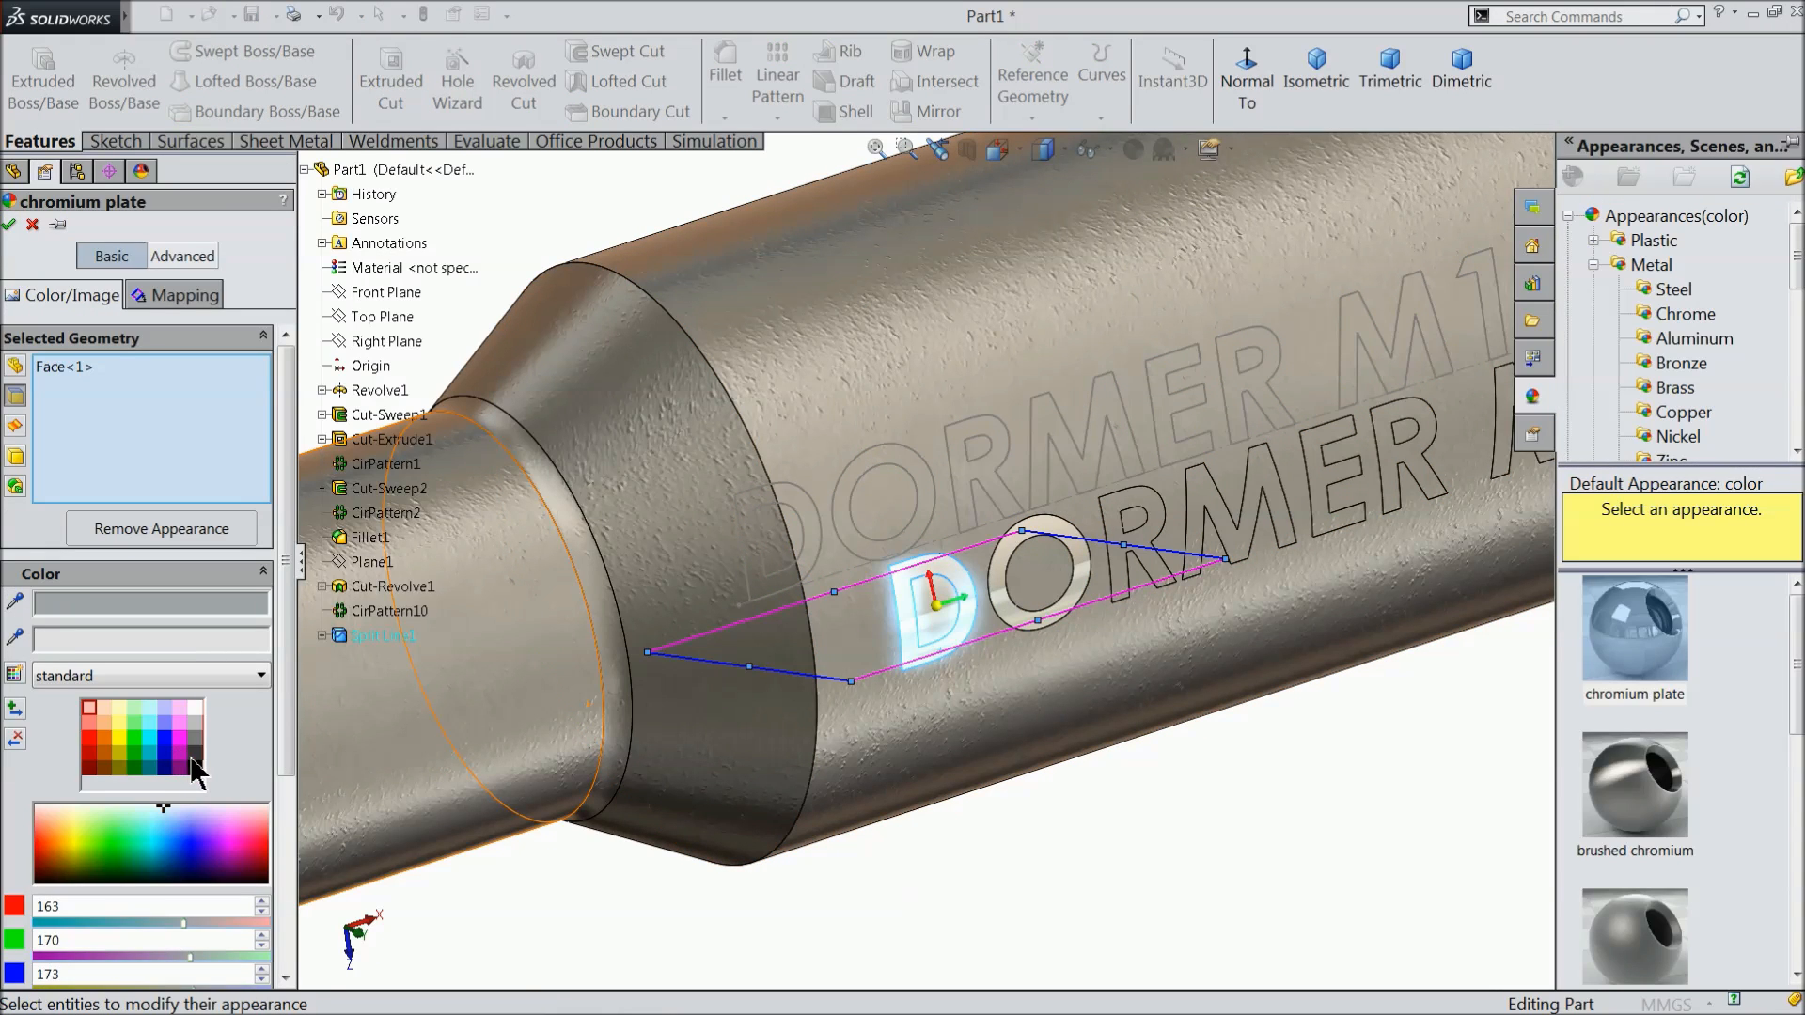
pyautogui.click(192, 757)
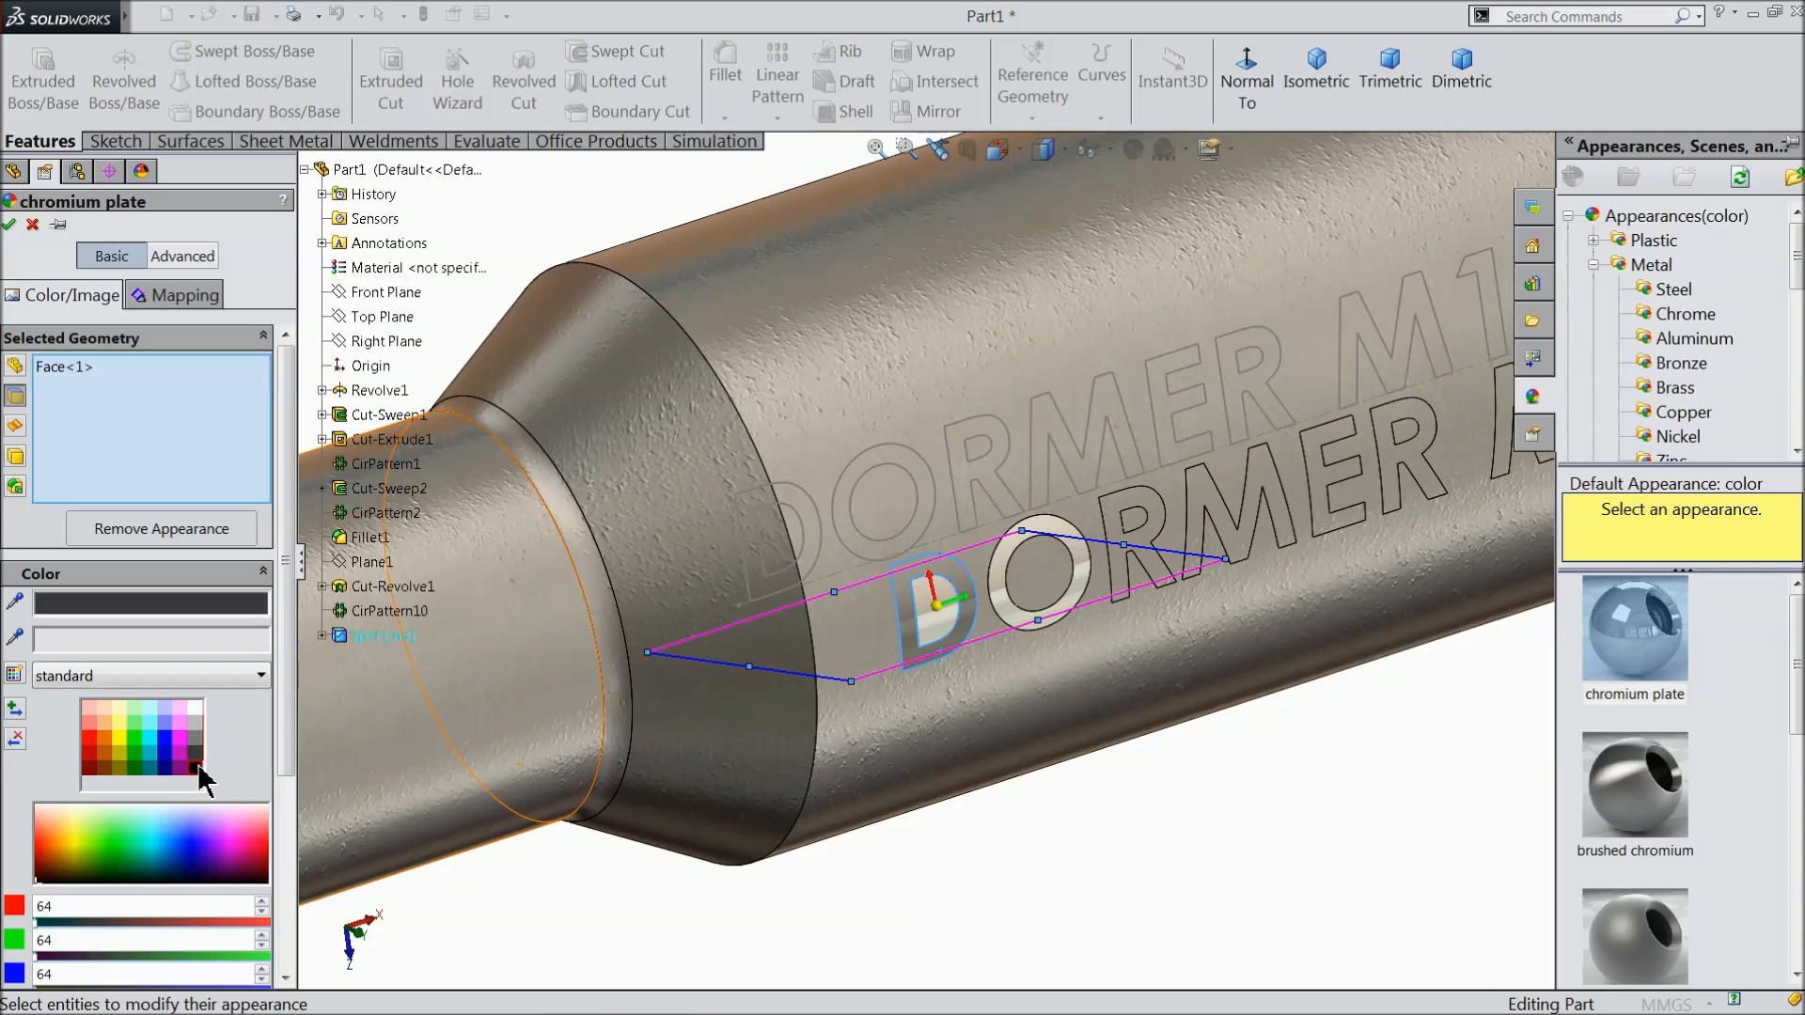
pyautogui.click(198, 767)
# Add the split faces of the remaining DORMER letters and the following M to the black appearance.
pyautogui.scroll(3, 1219, 669)
pyautogui.scroll(-3, 1346, 495)
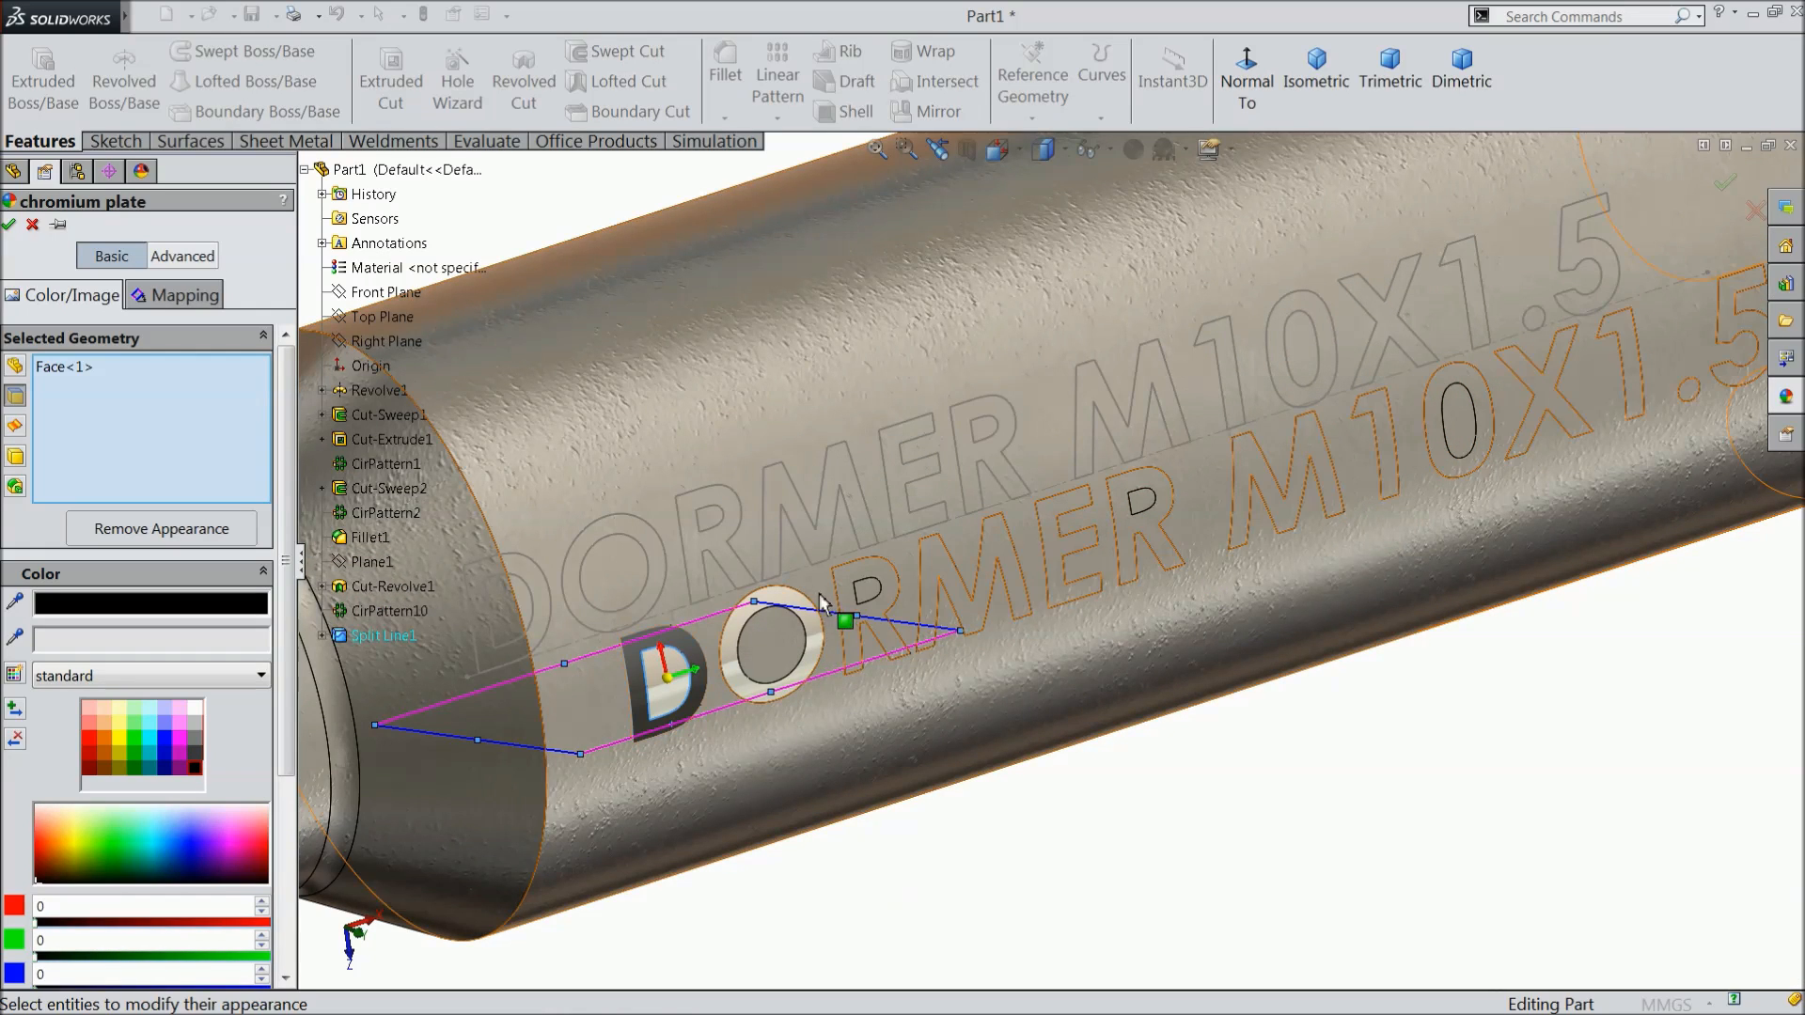
pyautogui.click(814, 601)
pyautogui.click(895, 575)
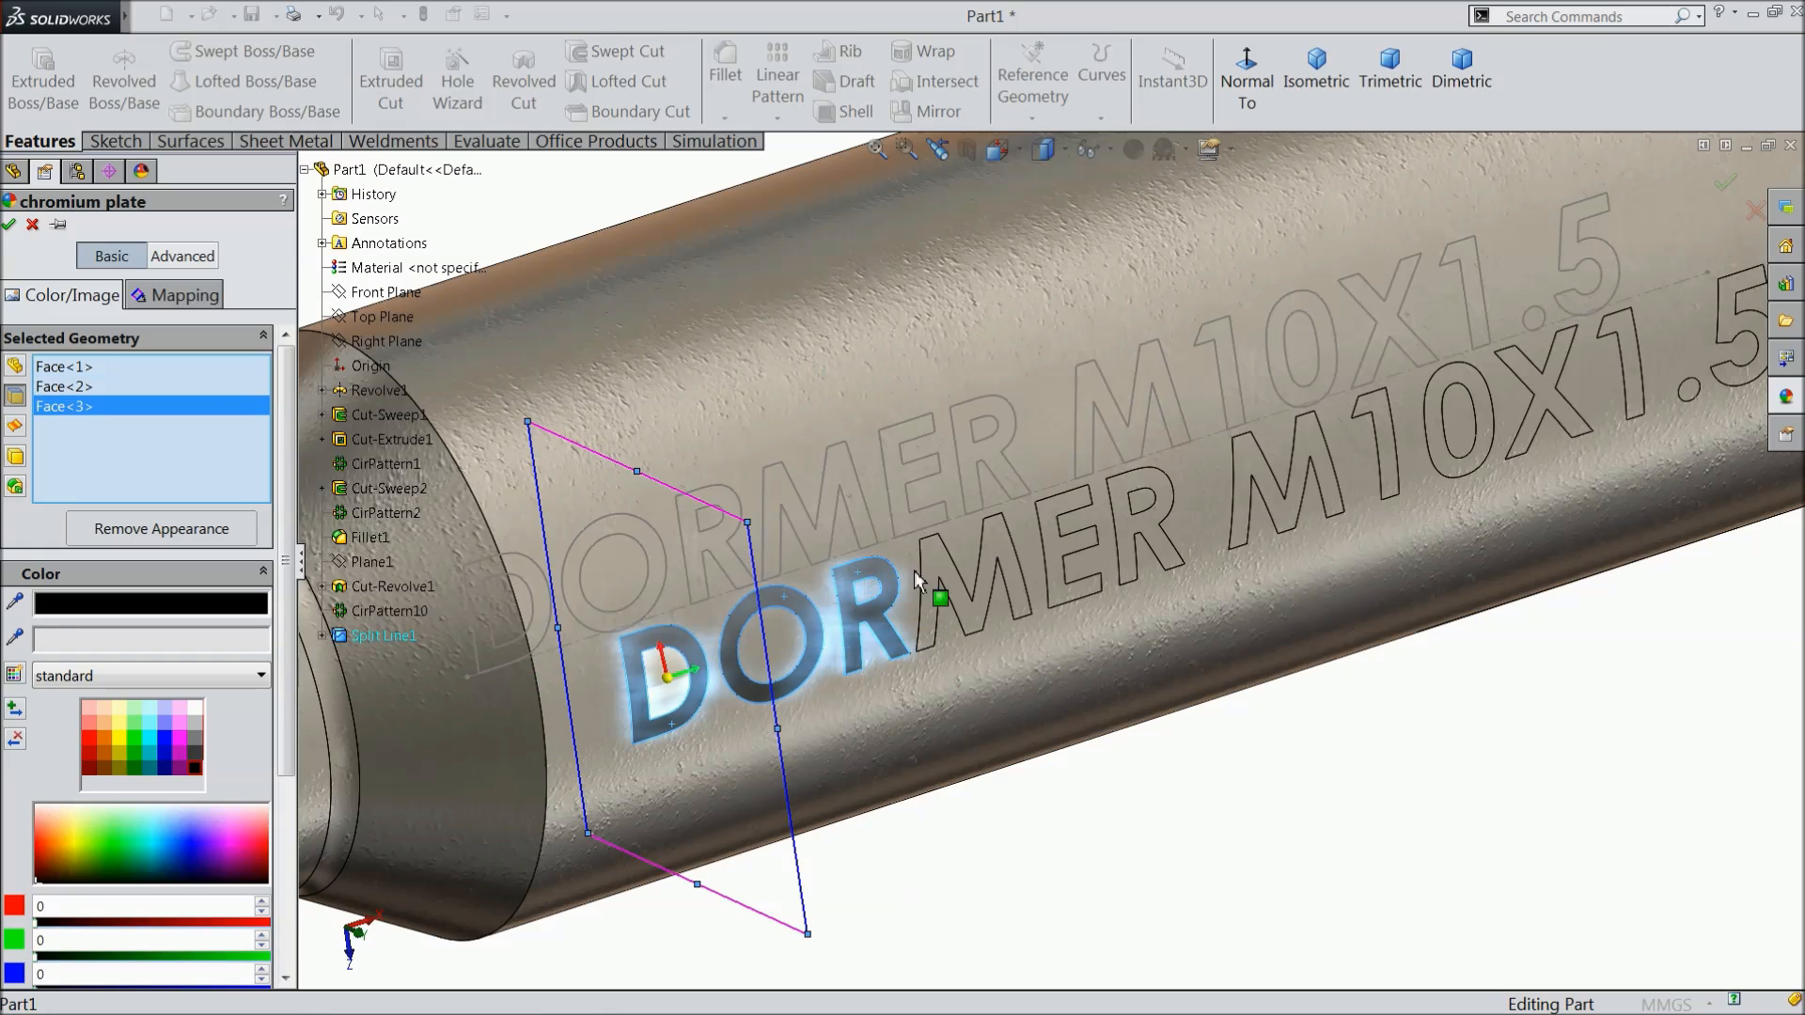
pyautogui.click(945, 553)
pyautogui.click(1062, 513)
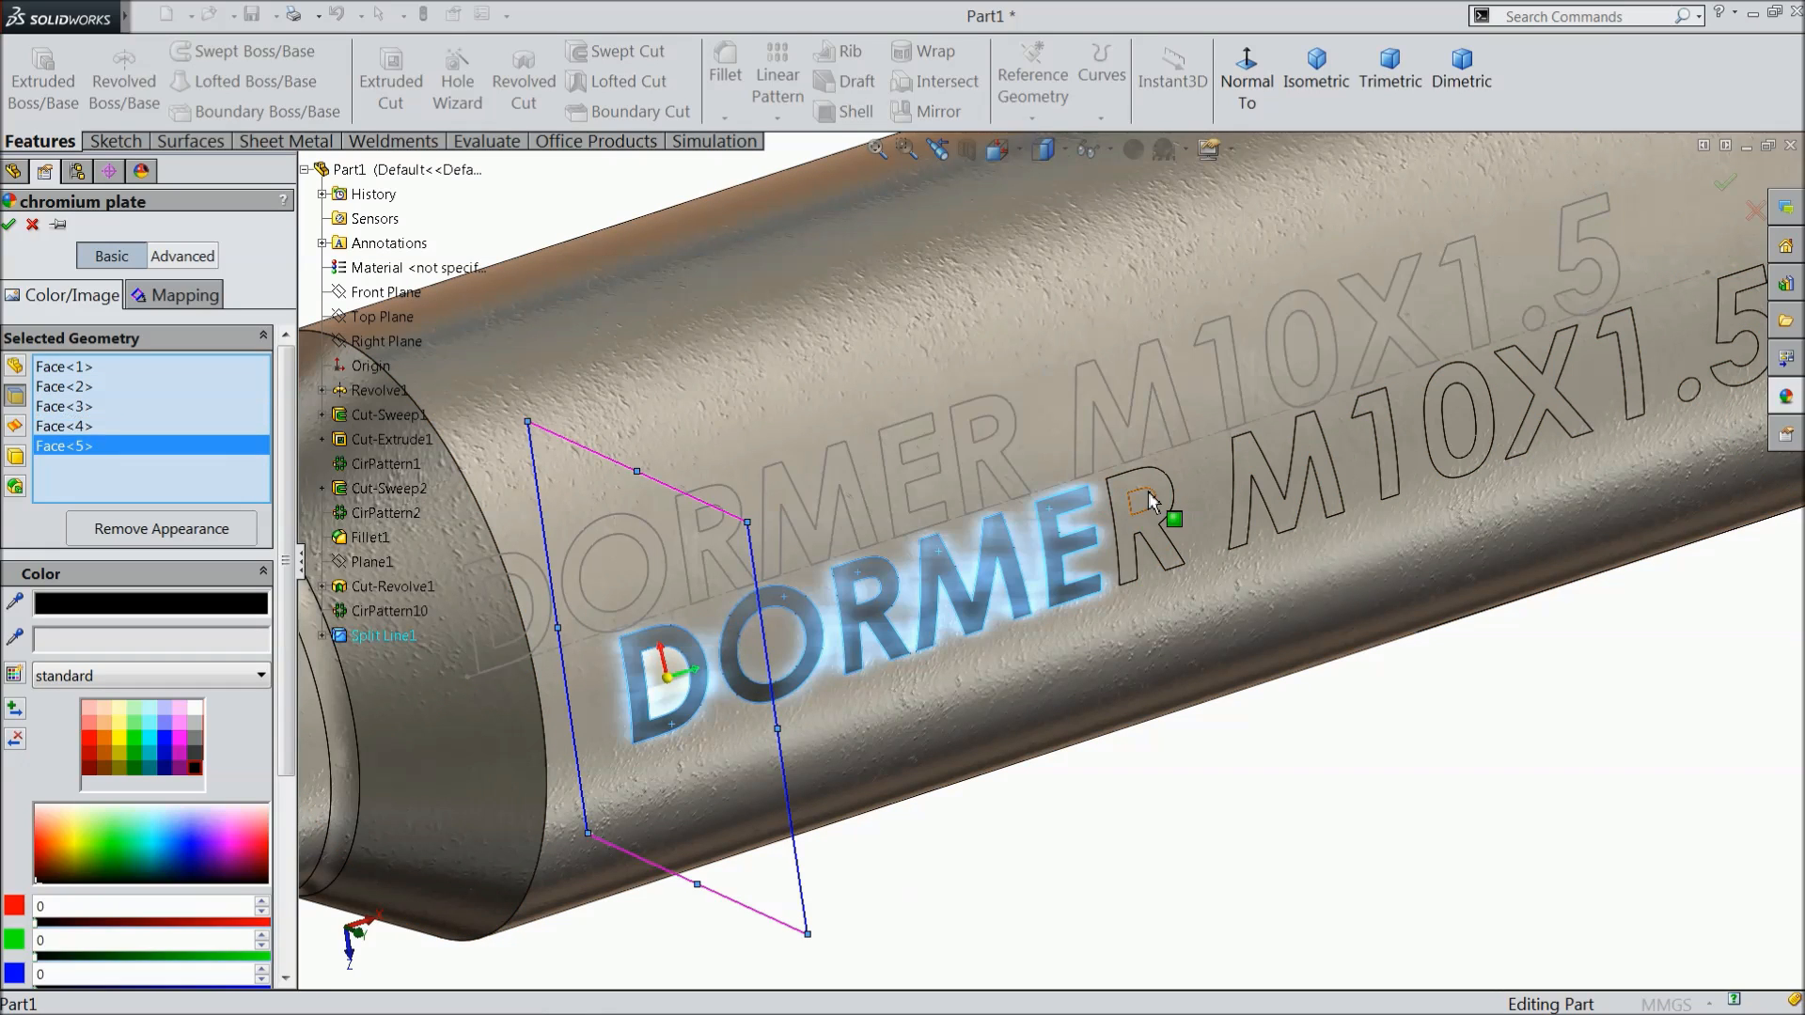
pyautogui.click(1149, 475)
pyautogui.click(1312, 451)
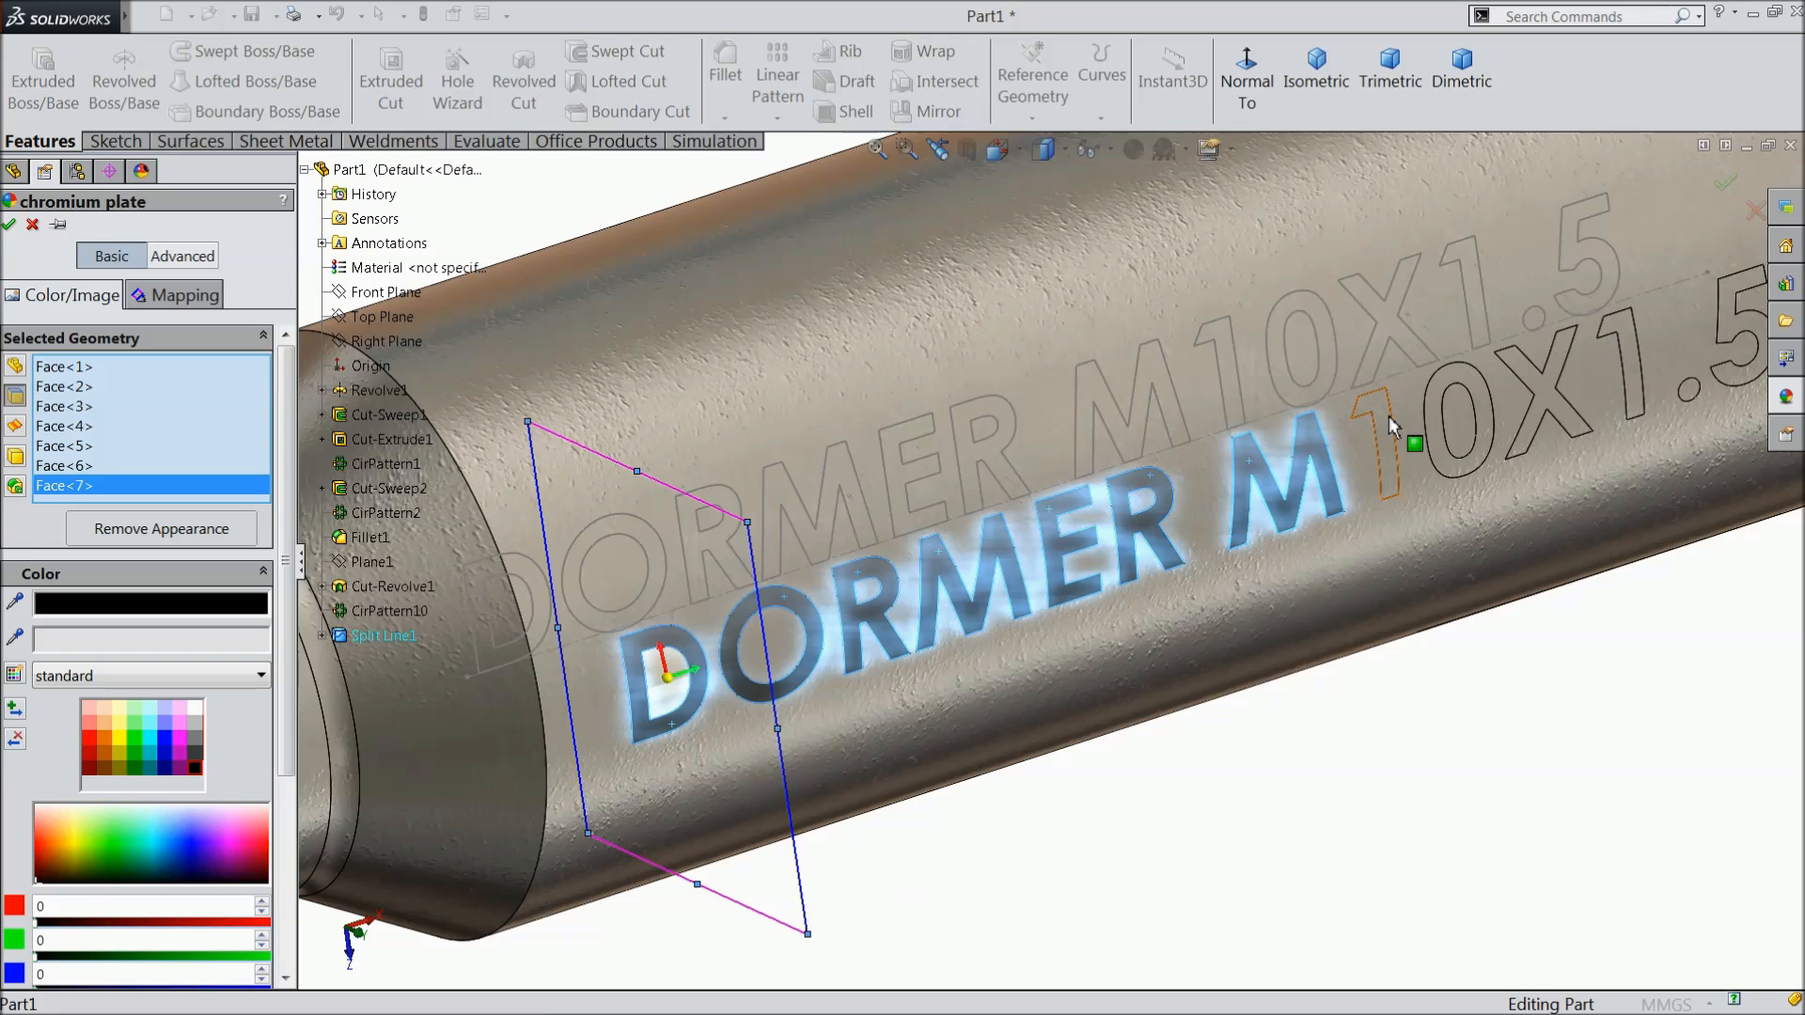
# Add the split faces of the characters 10X1.5, including the decimal point, to the black appearance and accept it.
pyautogui.click(1387, 415)
pyautogui.click(1448, 380)
pyautogui.click(1529, 369)
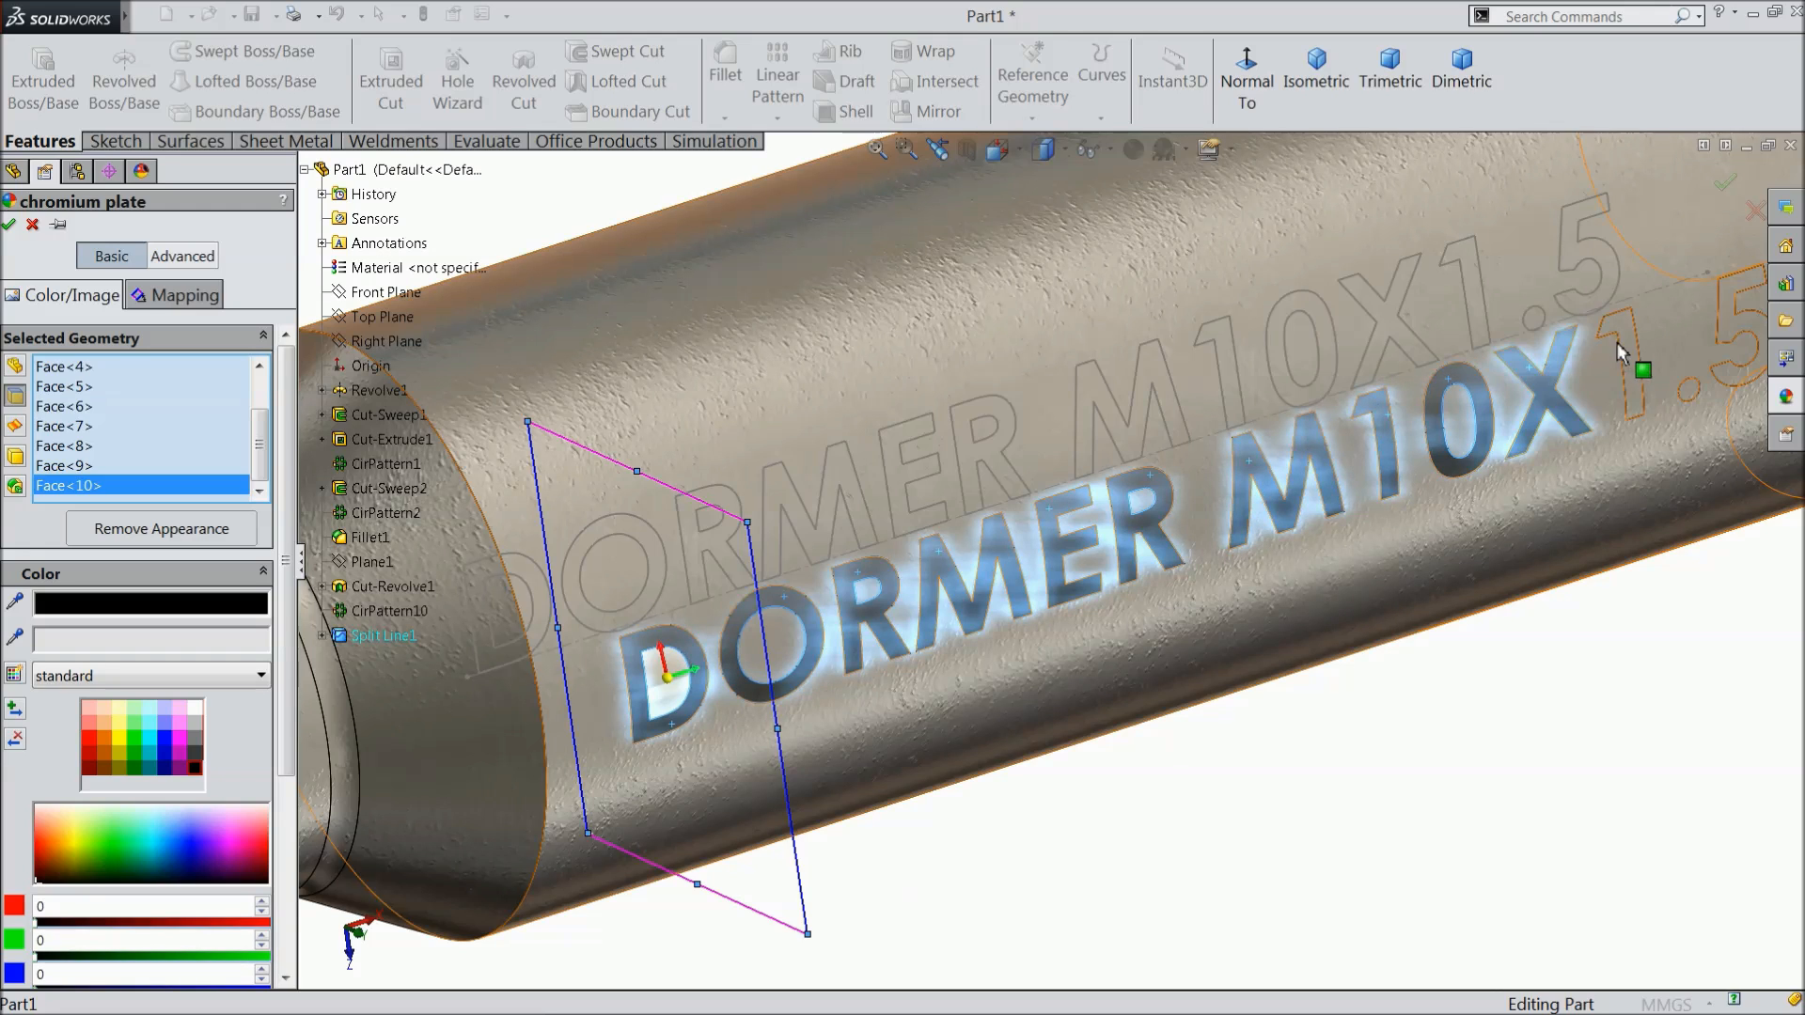
pyautogui.click(1620, 359)
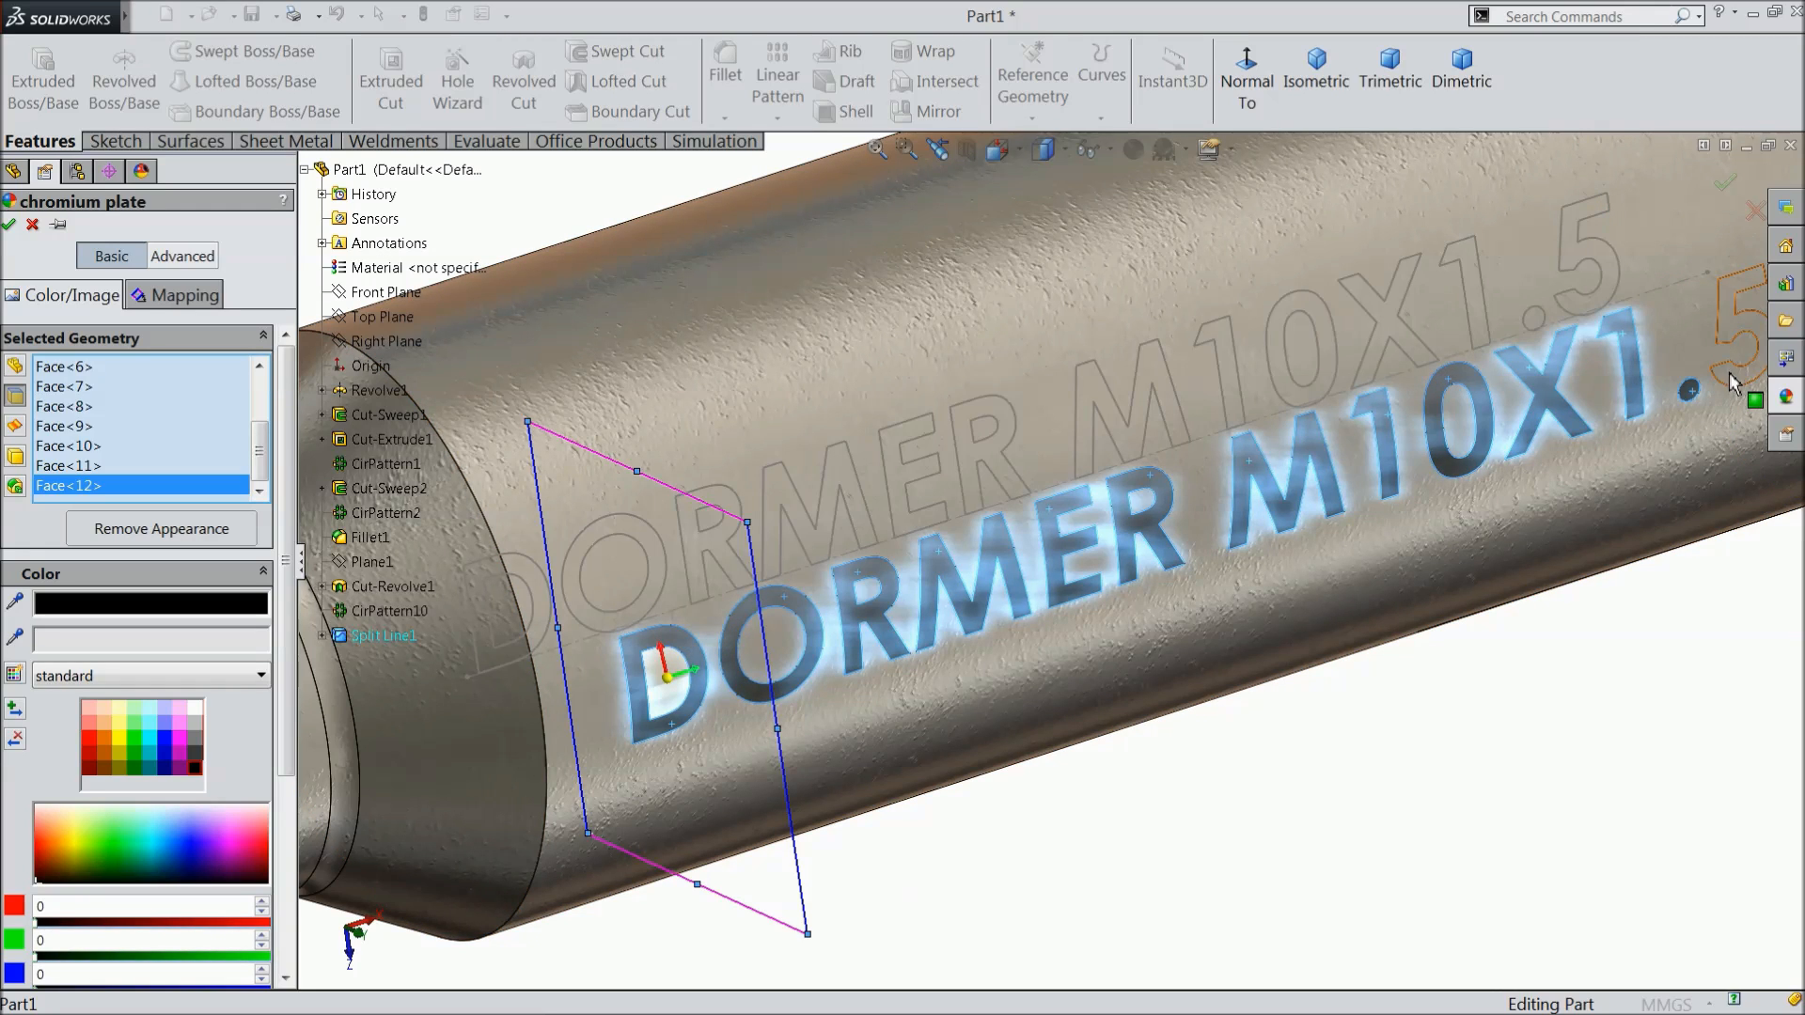
pyautogui.click(1729, 375)
pyautogui.scroll(2, 1572, 397)
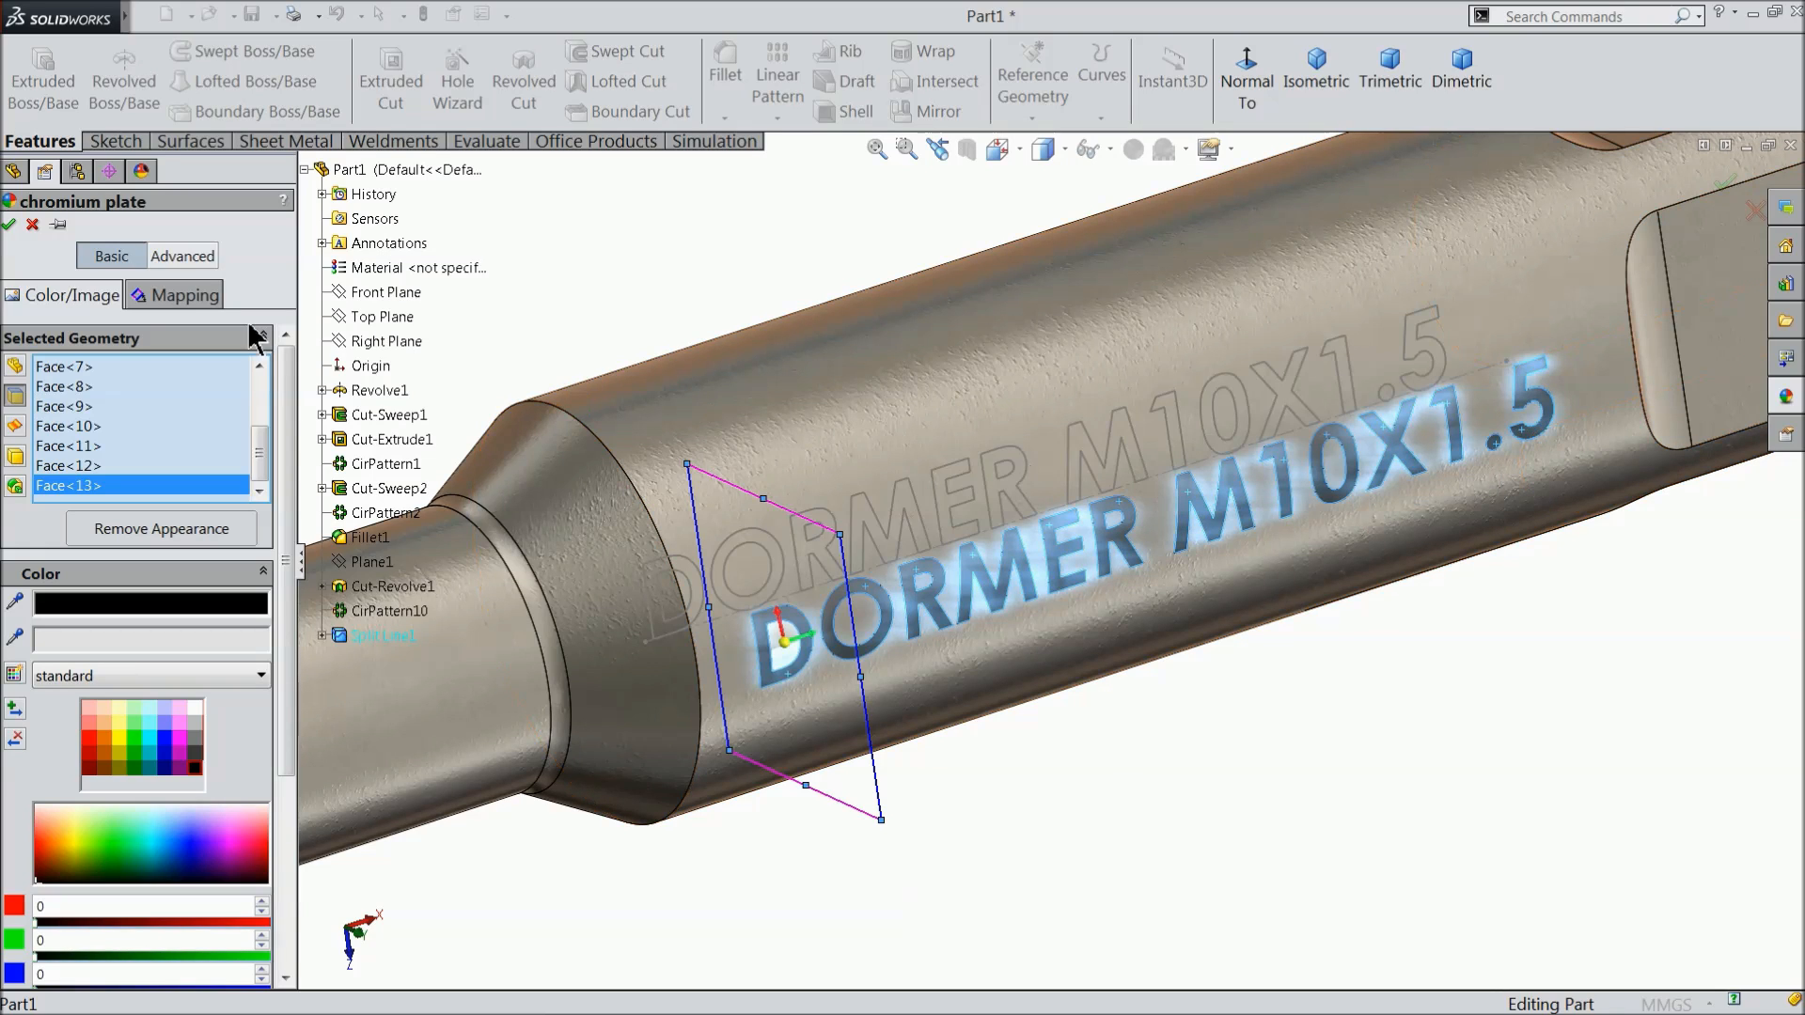
pyautogui.click(11, 225)
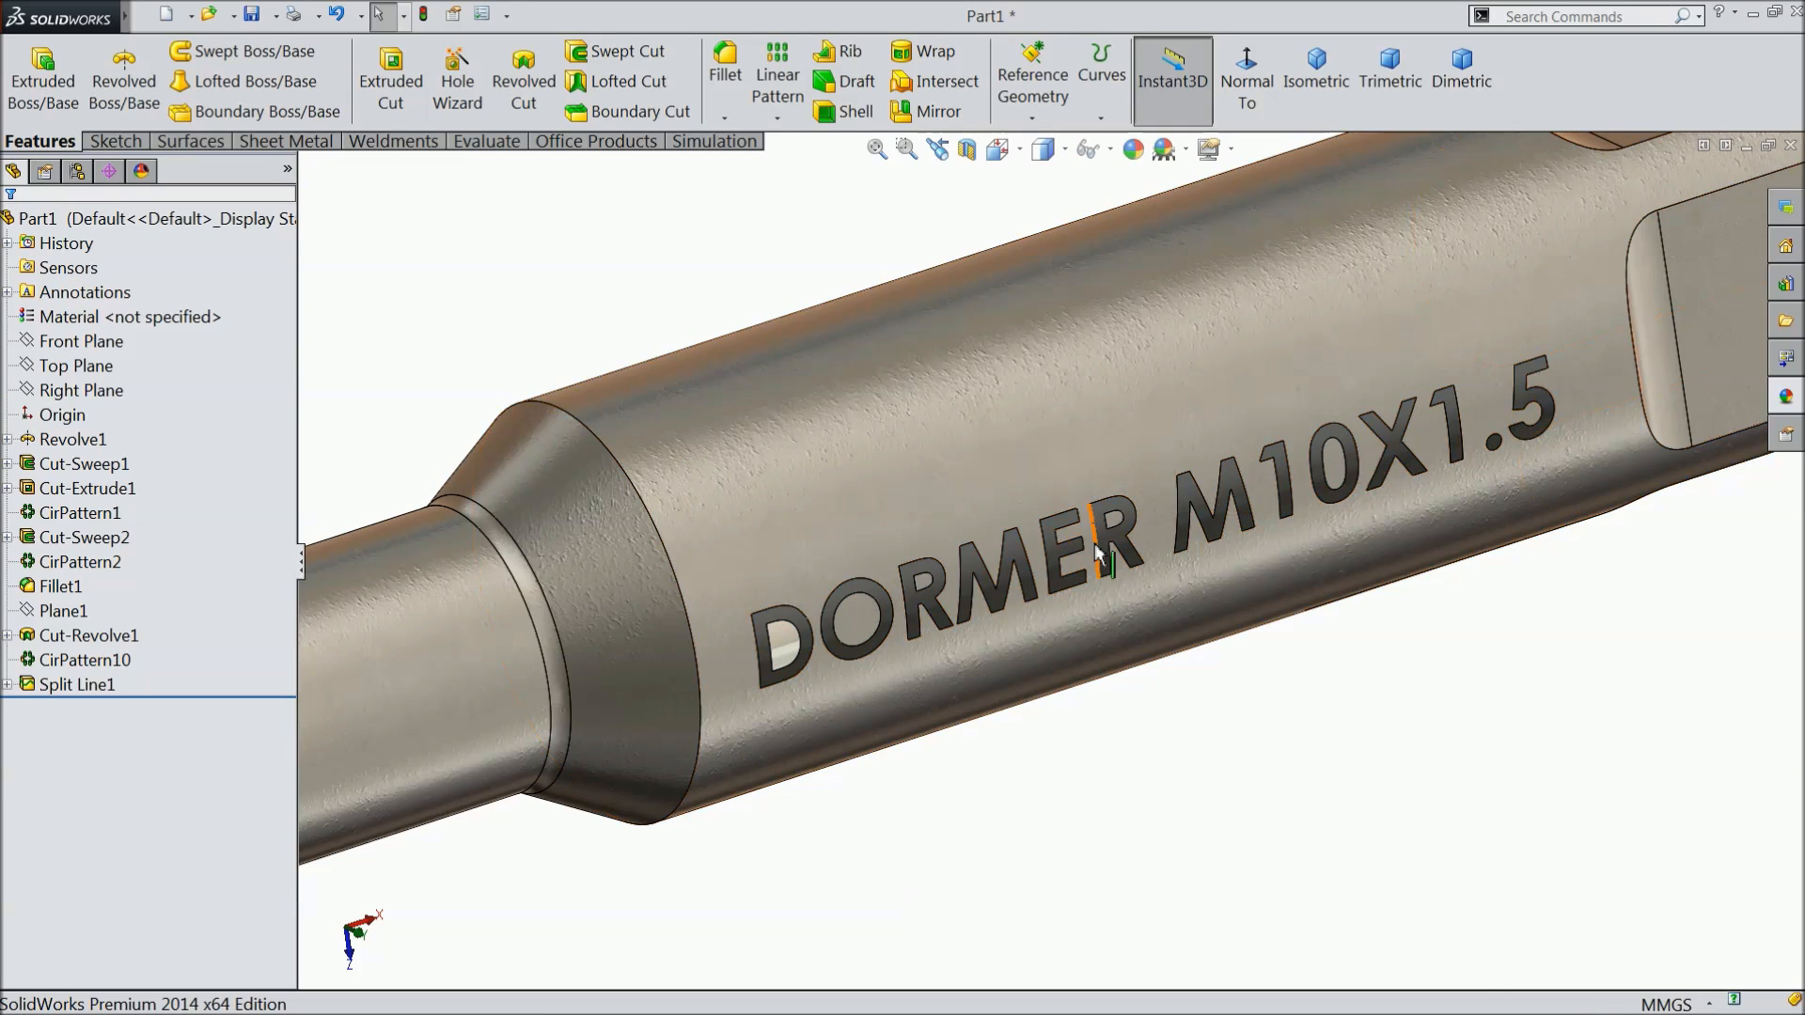
# Apply the chromium plate appearance to the thick shank's cylindrical face around the lettering.
pyautogui.scroll(4, 1128, 593)
pyautogui.moveTo(1205, 687)
pyautogui.mouseDown(button='middle')
pyautogui.moveTo(1189, 657)
pyautogui.moveTo(1217, 657)
pyautogui.mouseUp(button='middle')
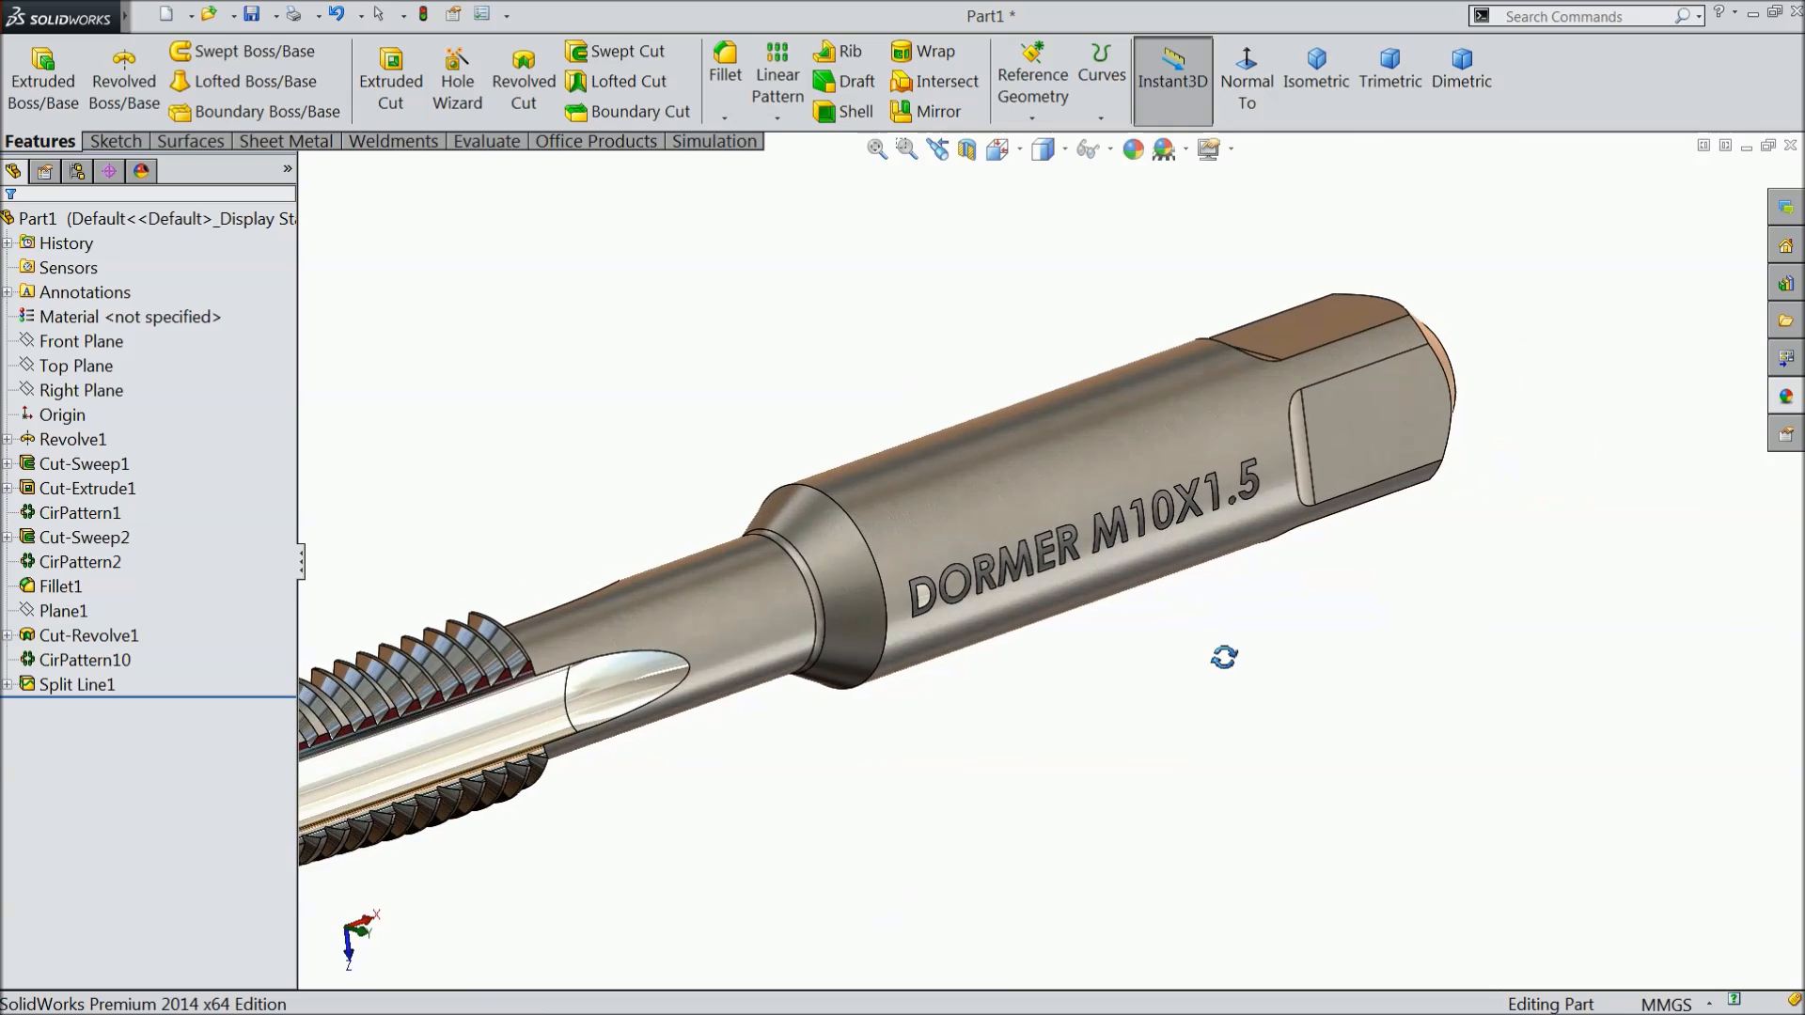
pyautogui.scroll(4, 1222, 661)
pyautogui.moveTo(1108, 666); pyautogui.dragTo(1068, 706, button='middle')
pyautogui.scroll(-5, 824, 645)
pyautogui.scroll(-2, 1212, 569)
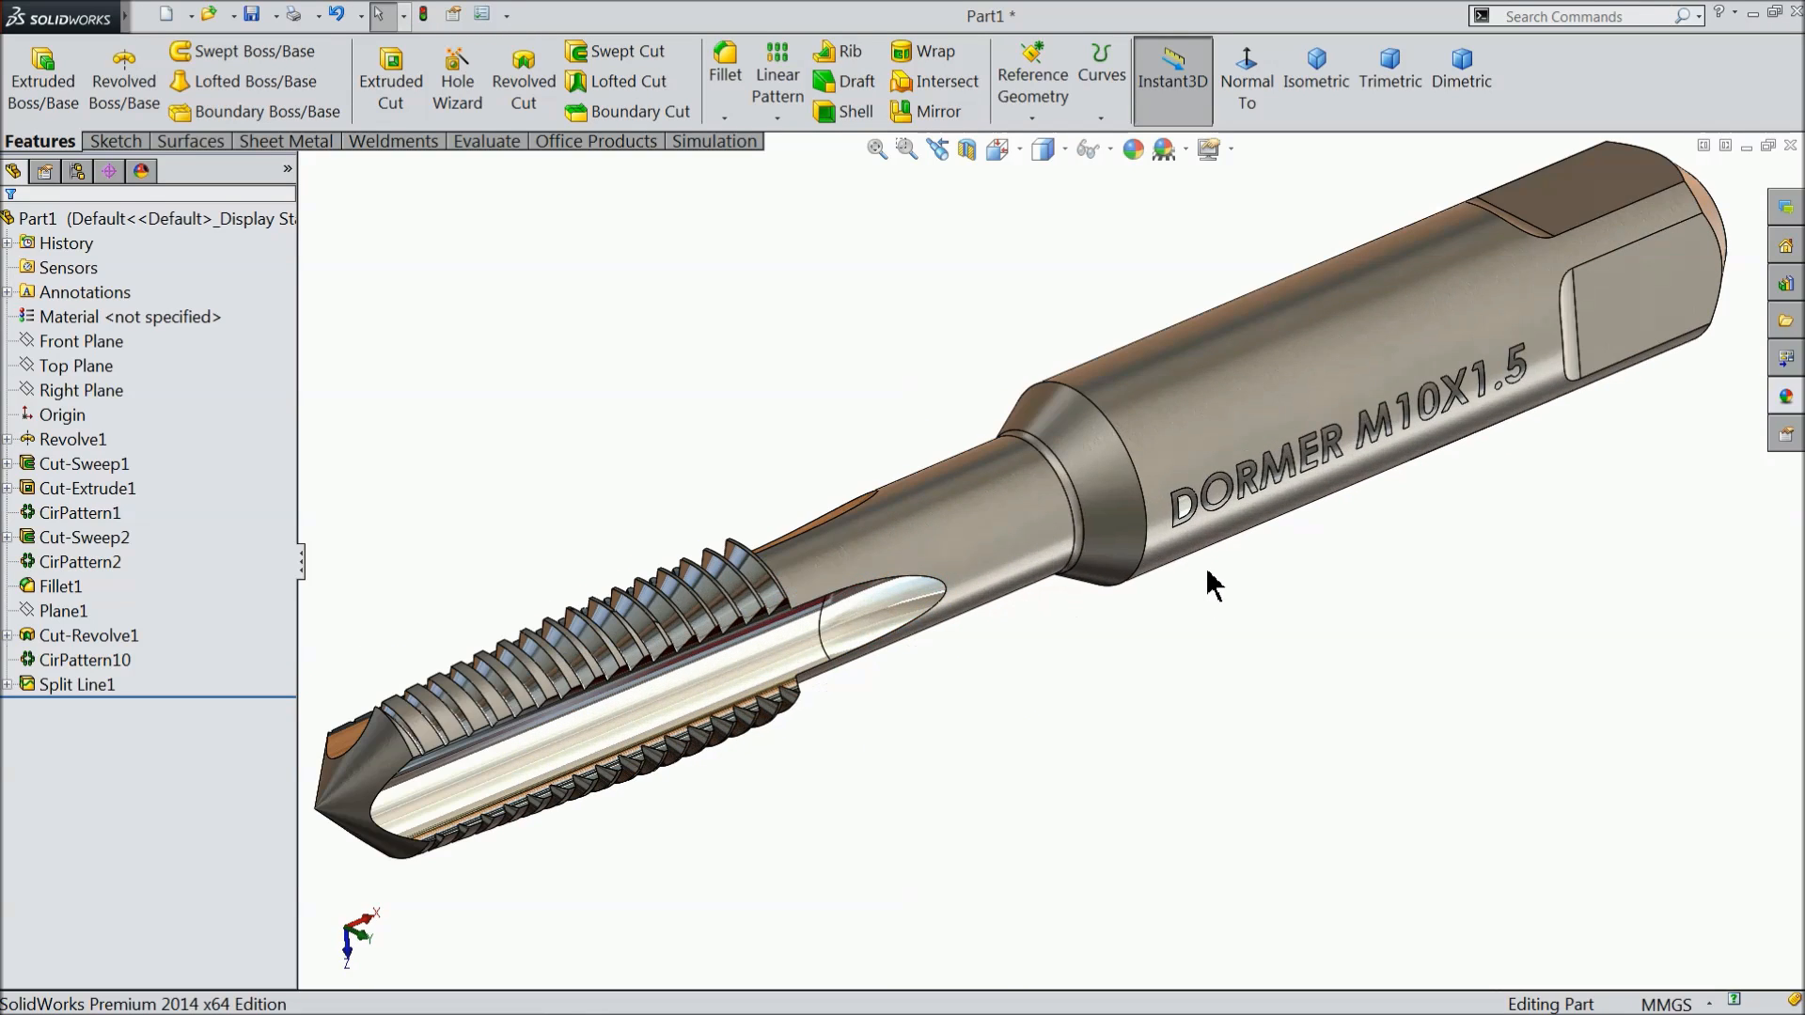
pyautogui.click(1230, 405)
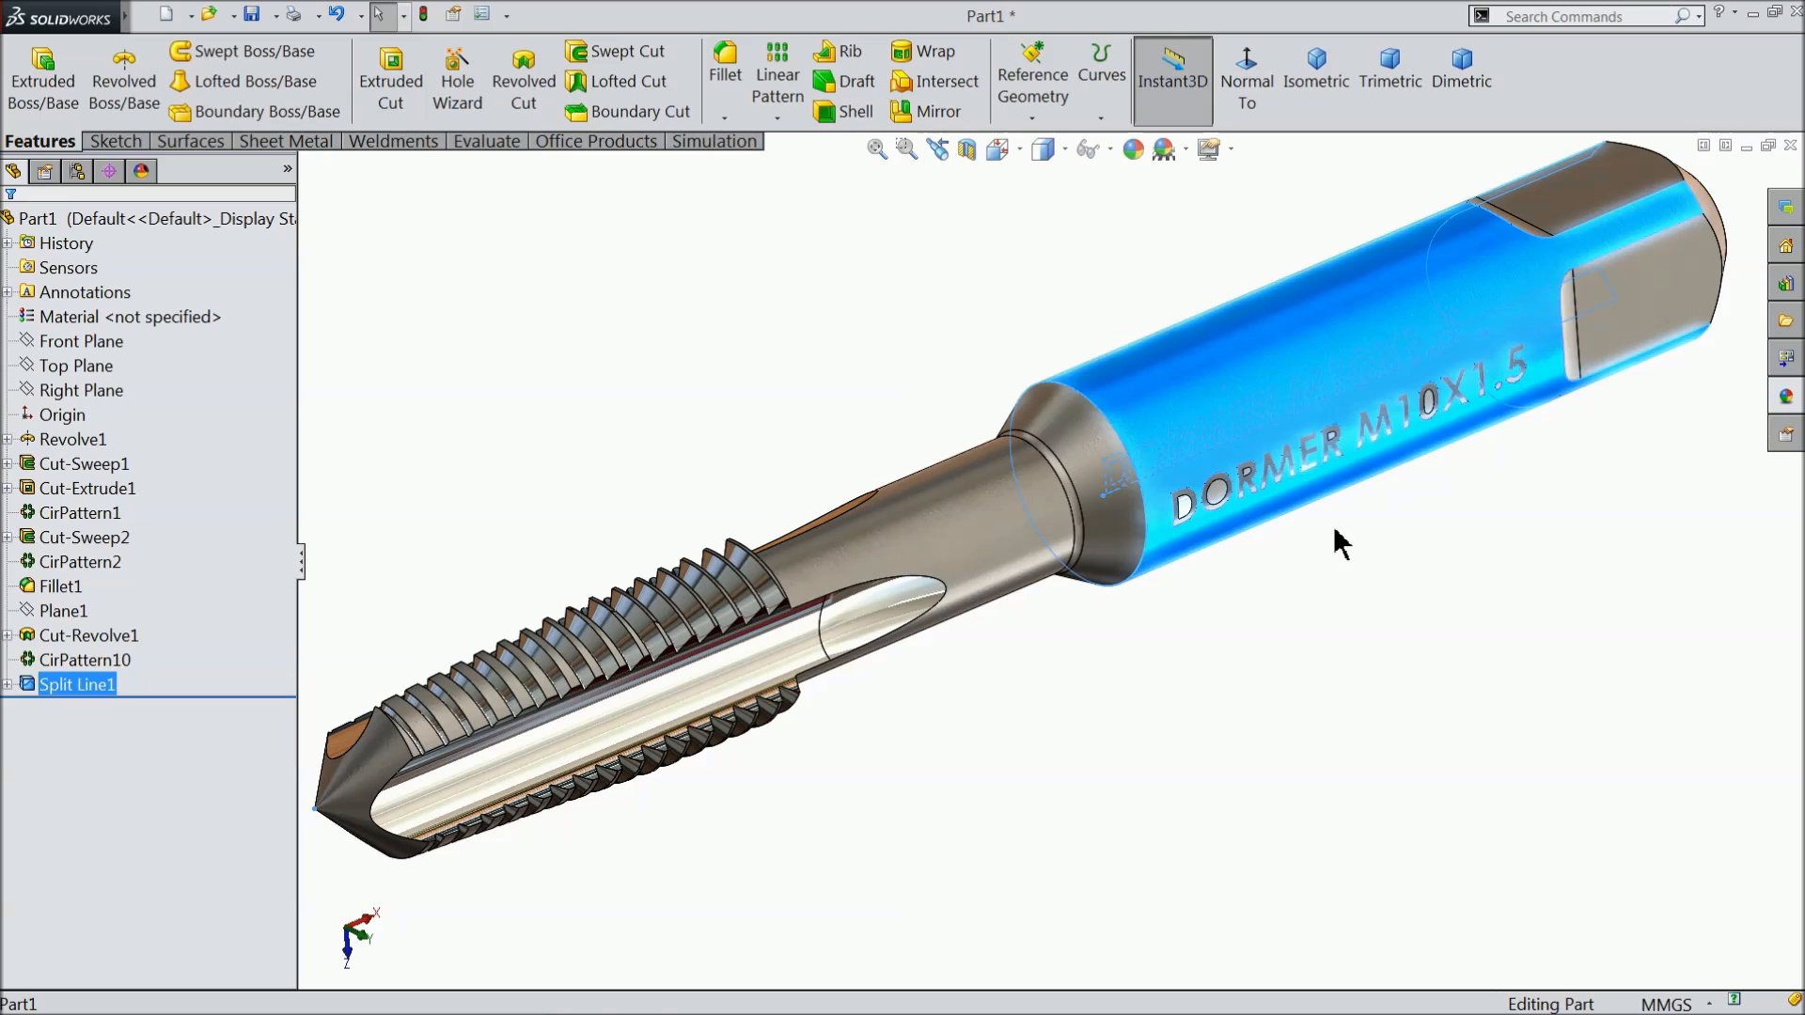
pyautogui.click(1787, 396)
pyautogui.doubleClick(1634, 637)
# Clear the selection and examine the tap's plated shank, lettering and threads from several angles.
pyautogui.scroll(2, 1326, 616)
pyautogui.moveTo(1325, 613)
pyautogui.mouseDown(button='middle')
pyautogui.moveTo(1297, 592)
pyautogui.moveTo(1333, 596)
pyautogui.moveTo(1307, 594)
pyautogui.mouseUp(button='middle')
pyautogui.scroll(1, 1188, 516)
pyautogui.scroll(-3, 1112, 499)
pyautogui.click(1186, 675)
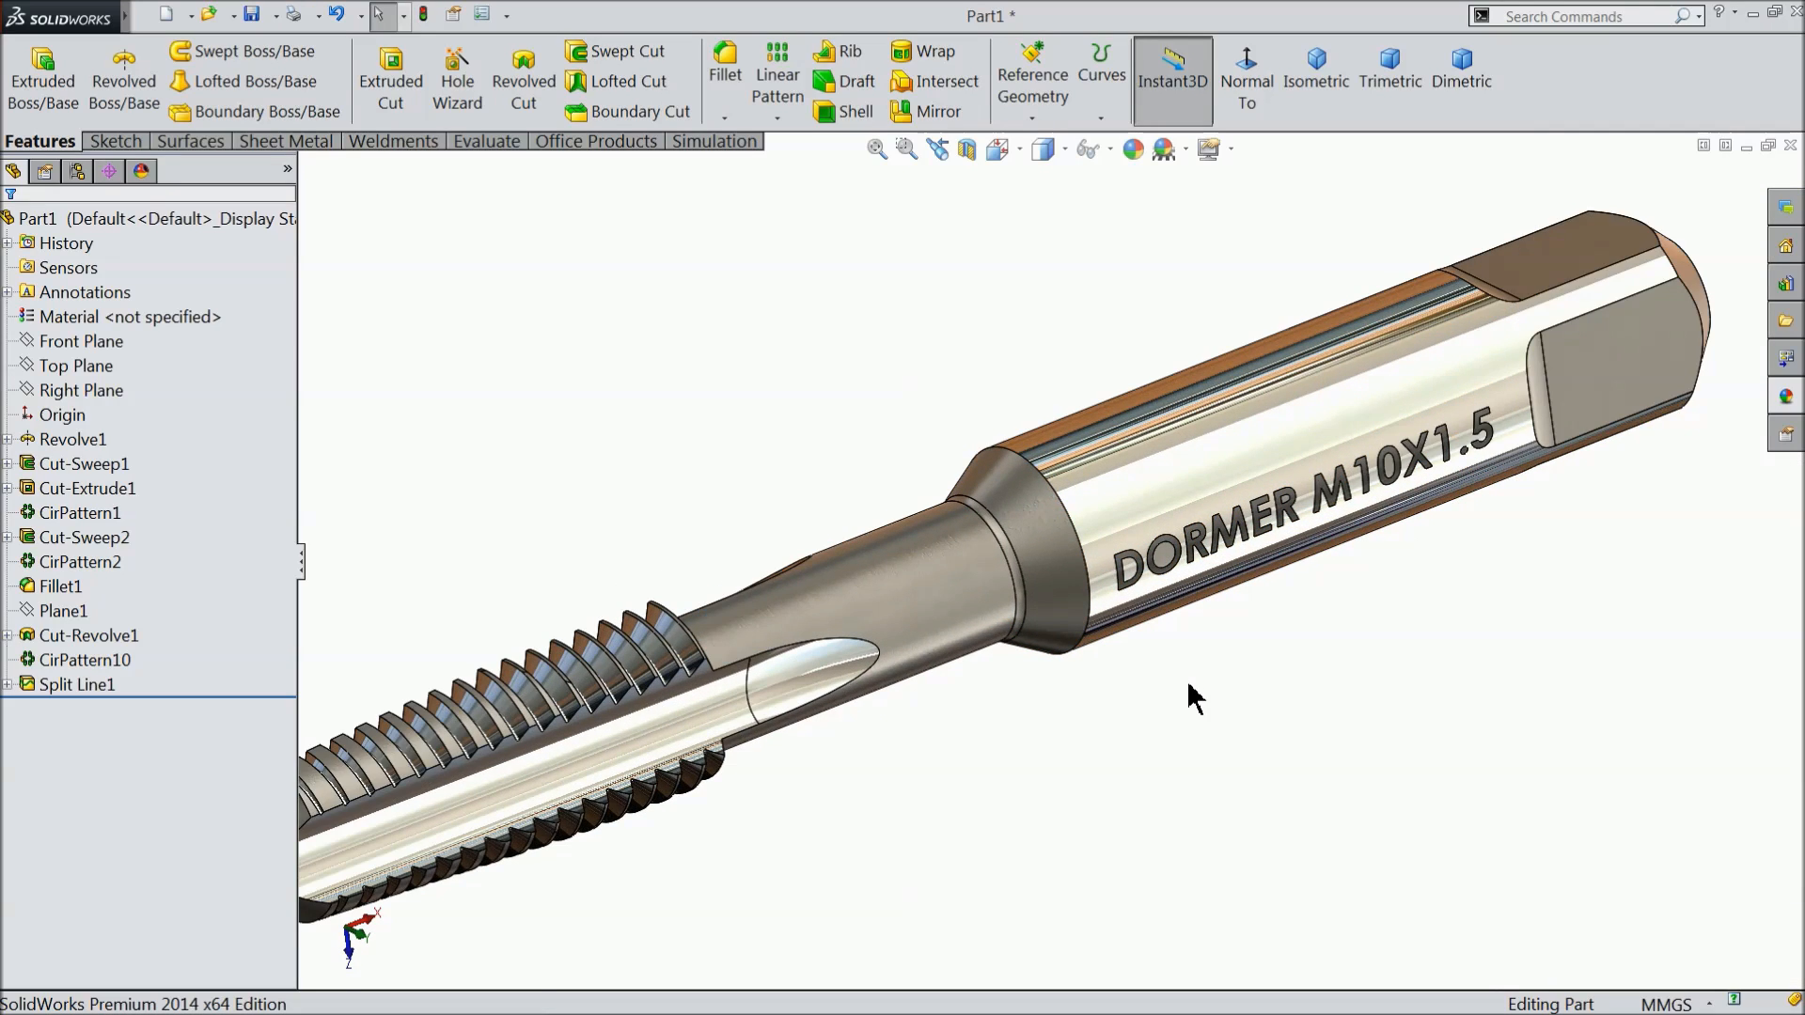
pyautogui.scroll(4, 1194, 698)
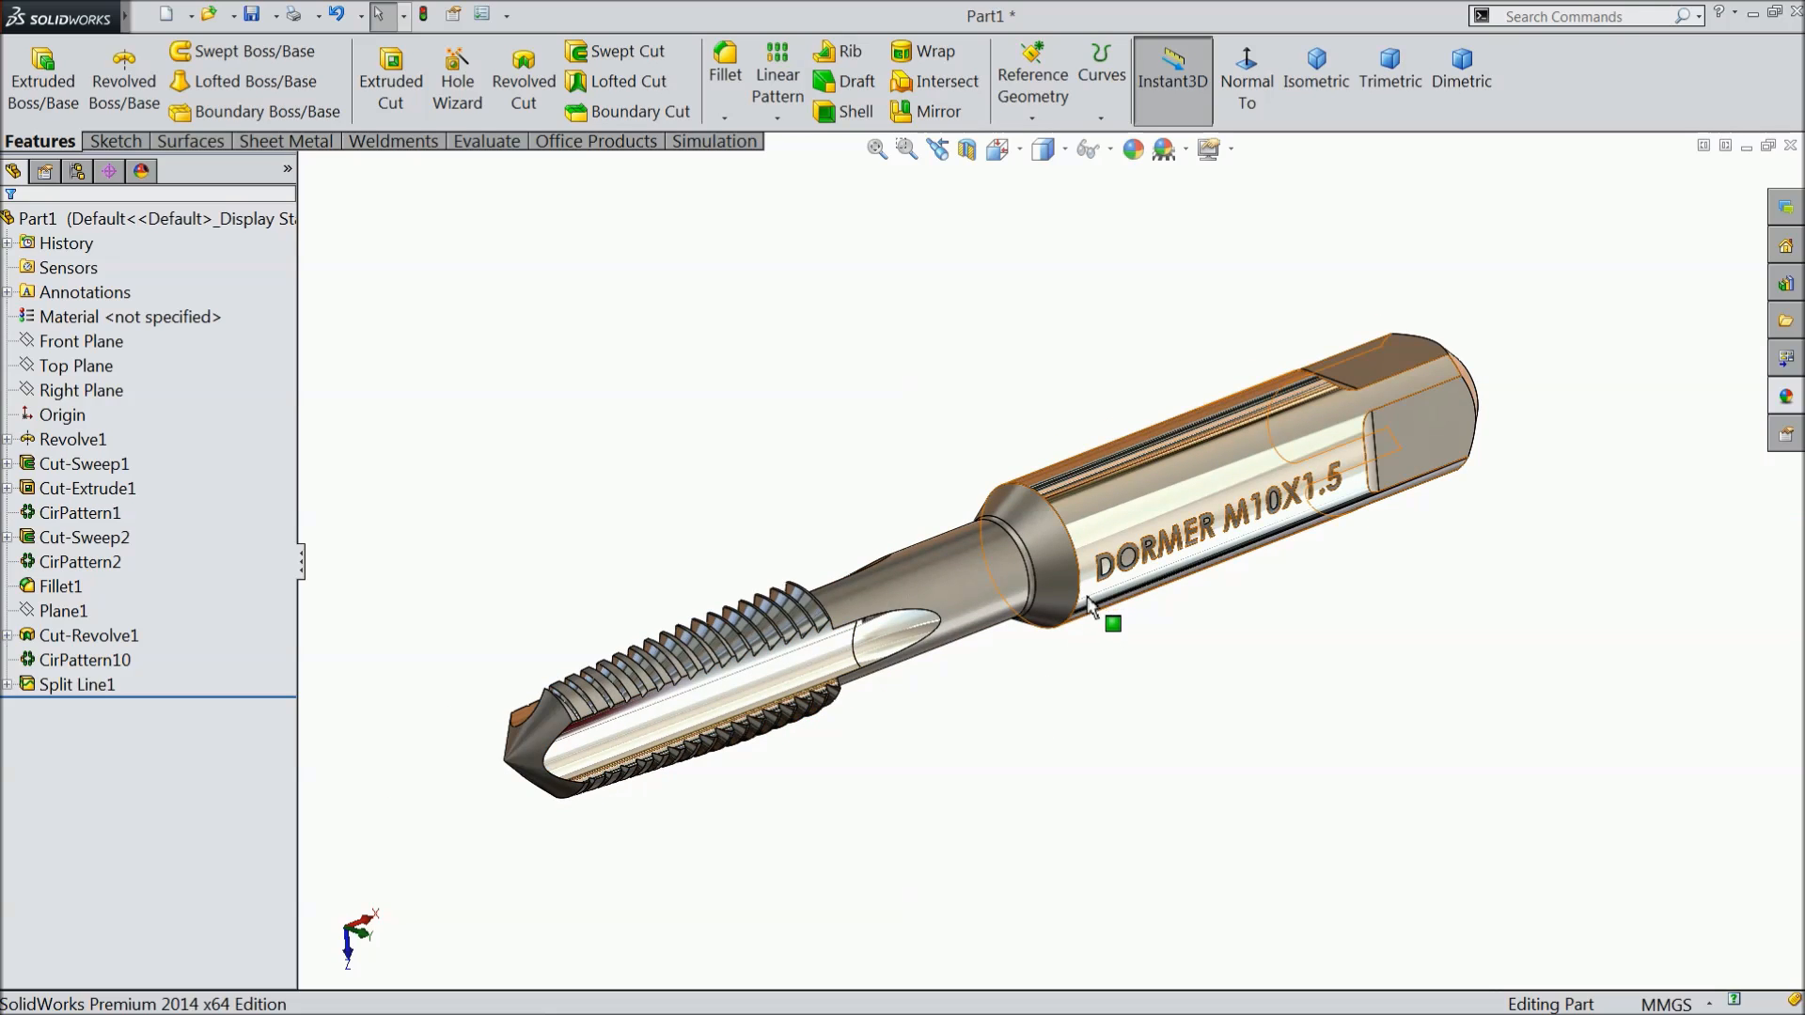
pyautogui.scroll(-2, 1088, 607)
pyautogui.moveTo(1084, 611); pyautogui.dragTo(996, 711, button='middle')
pyautogui.scroll(2, 1053, 695)
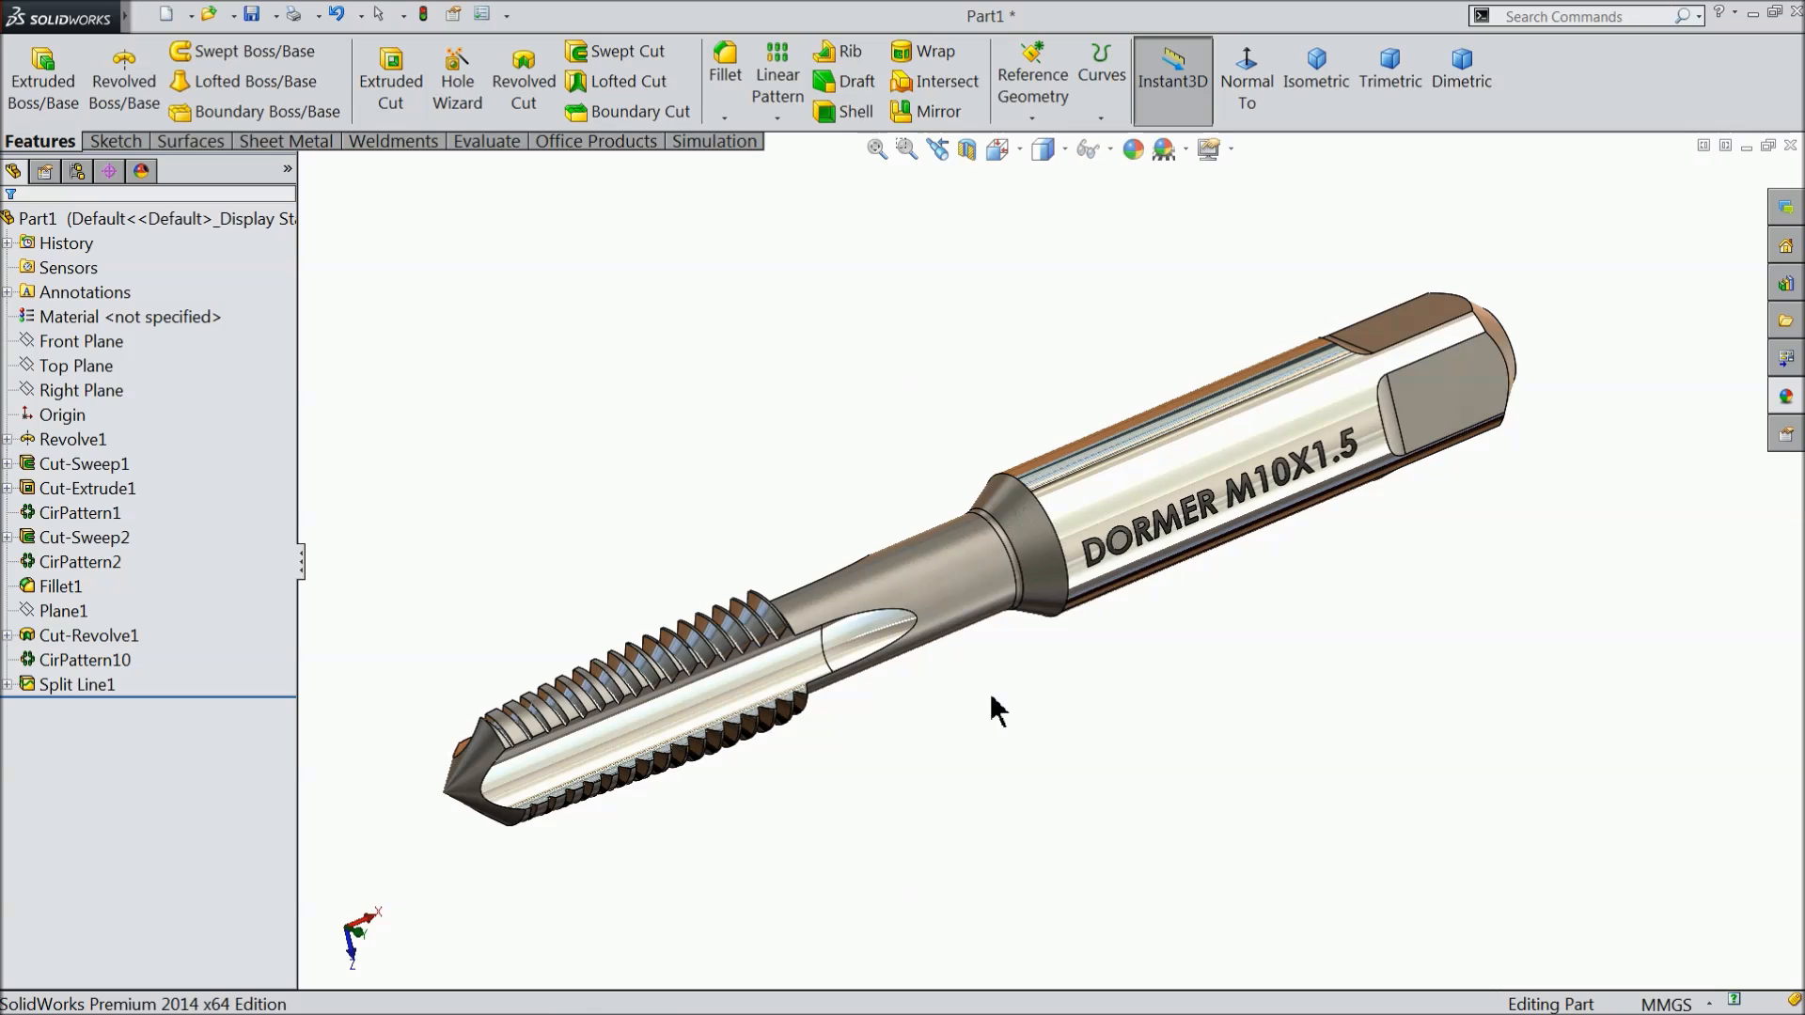
pyautogui.scroll(-3, 962, 644)
pyautogui.scroll(3, 1025, 669)
pyautogui.moveTo(1007, 665); pyautogui.dragTo(1023, 615, button='middle')
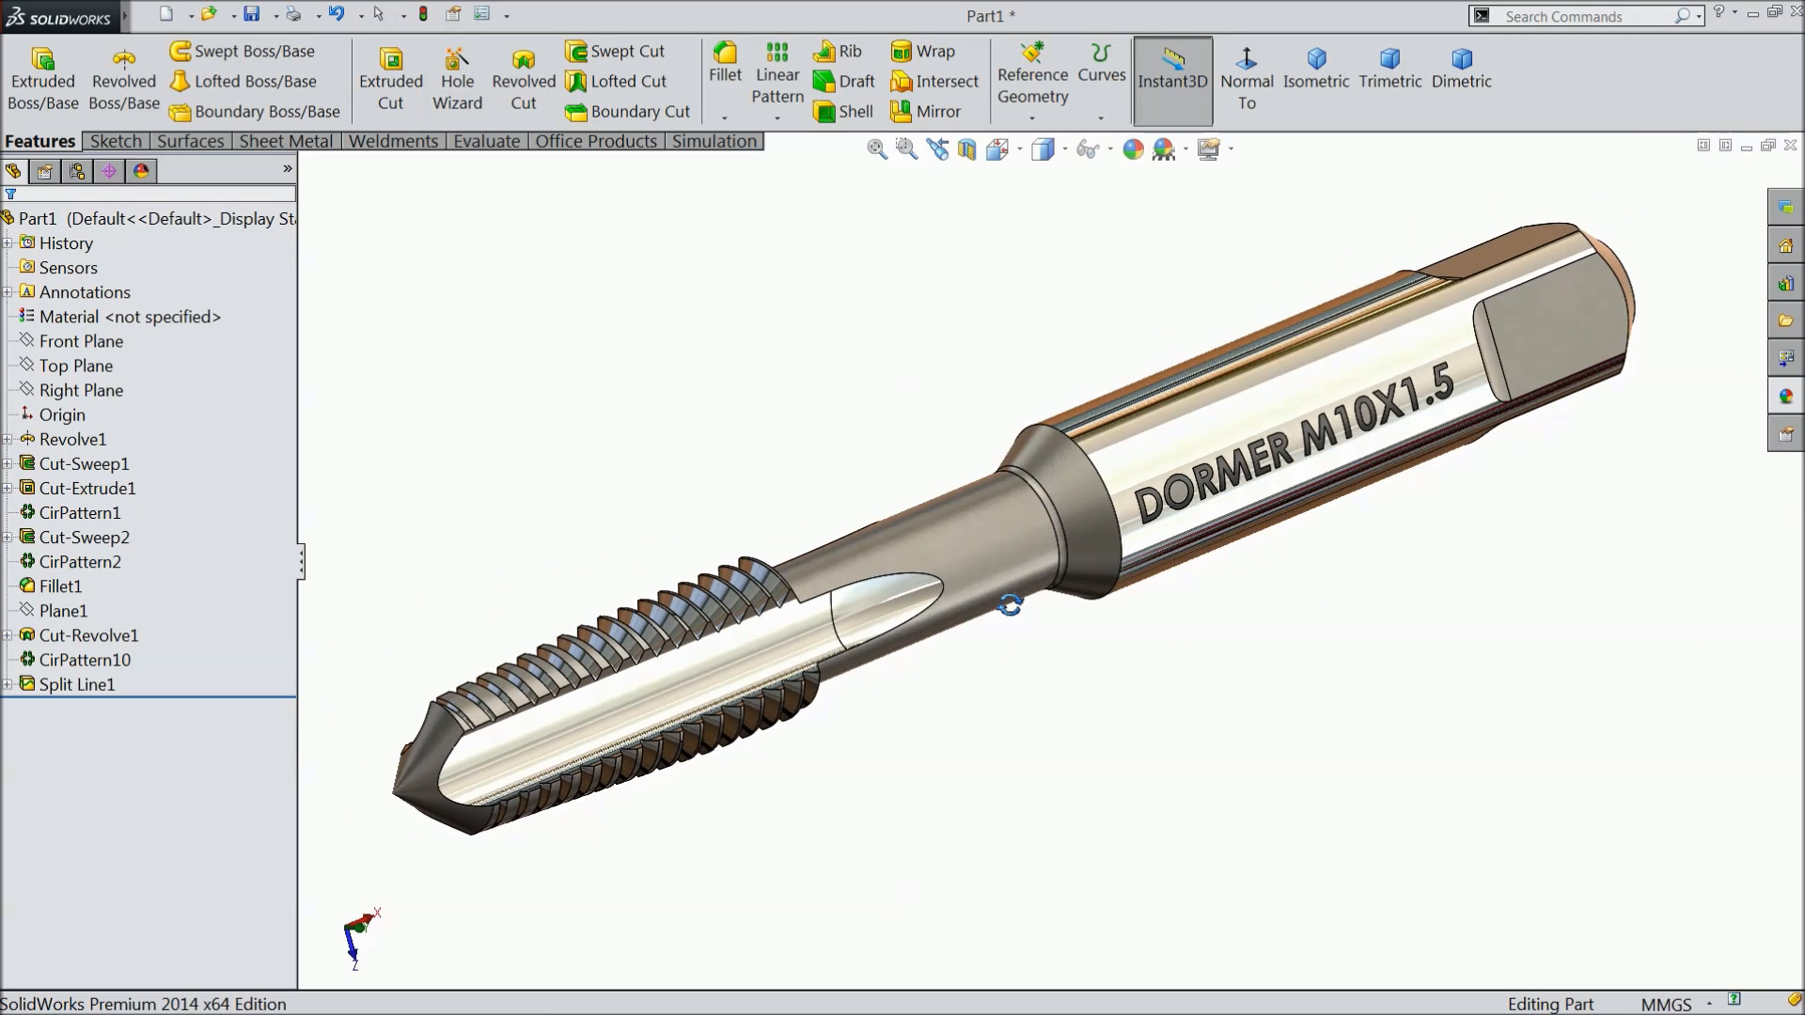
# Load PhotoView 360, show the integrated render preview of the tap in the graphics area, and turn the preview off.
pyautogui.click(547, 146)
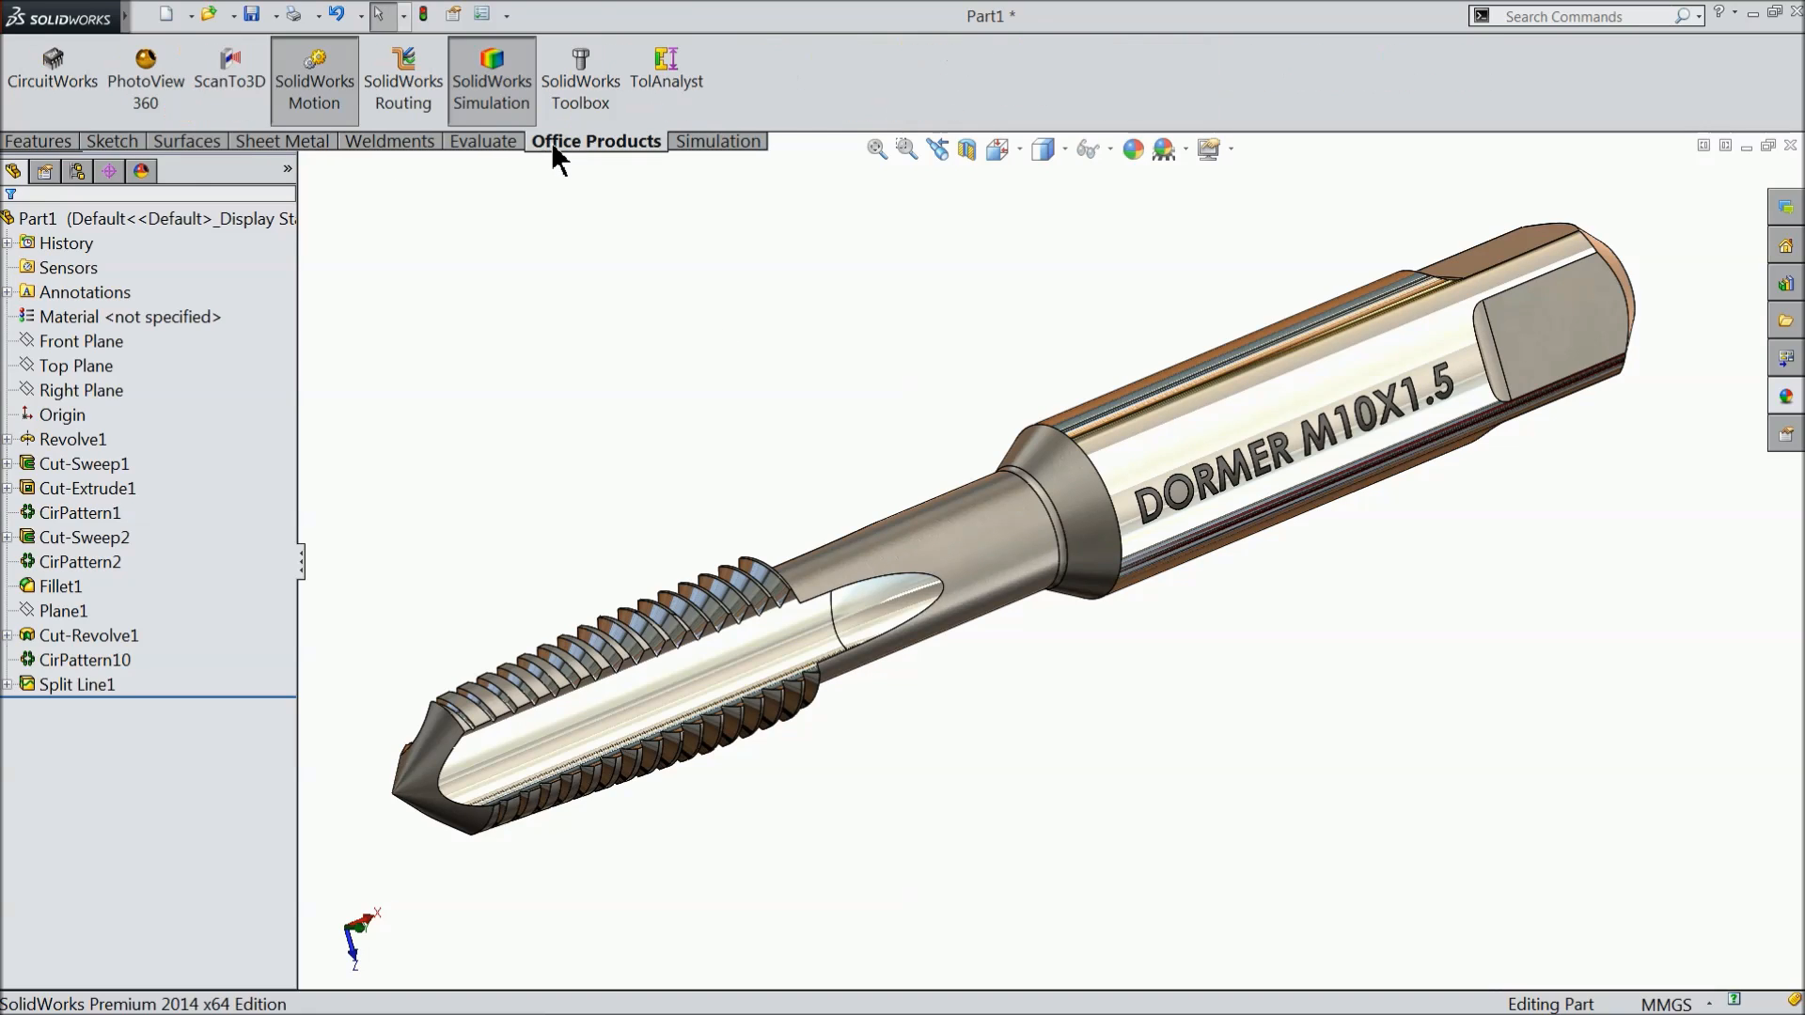
pyautogui.click(144, 85)
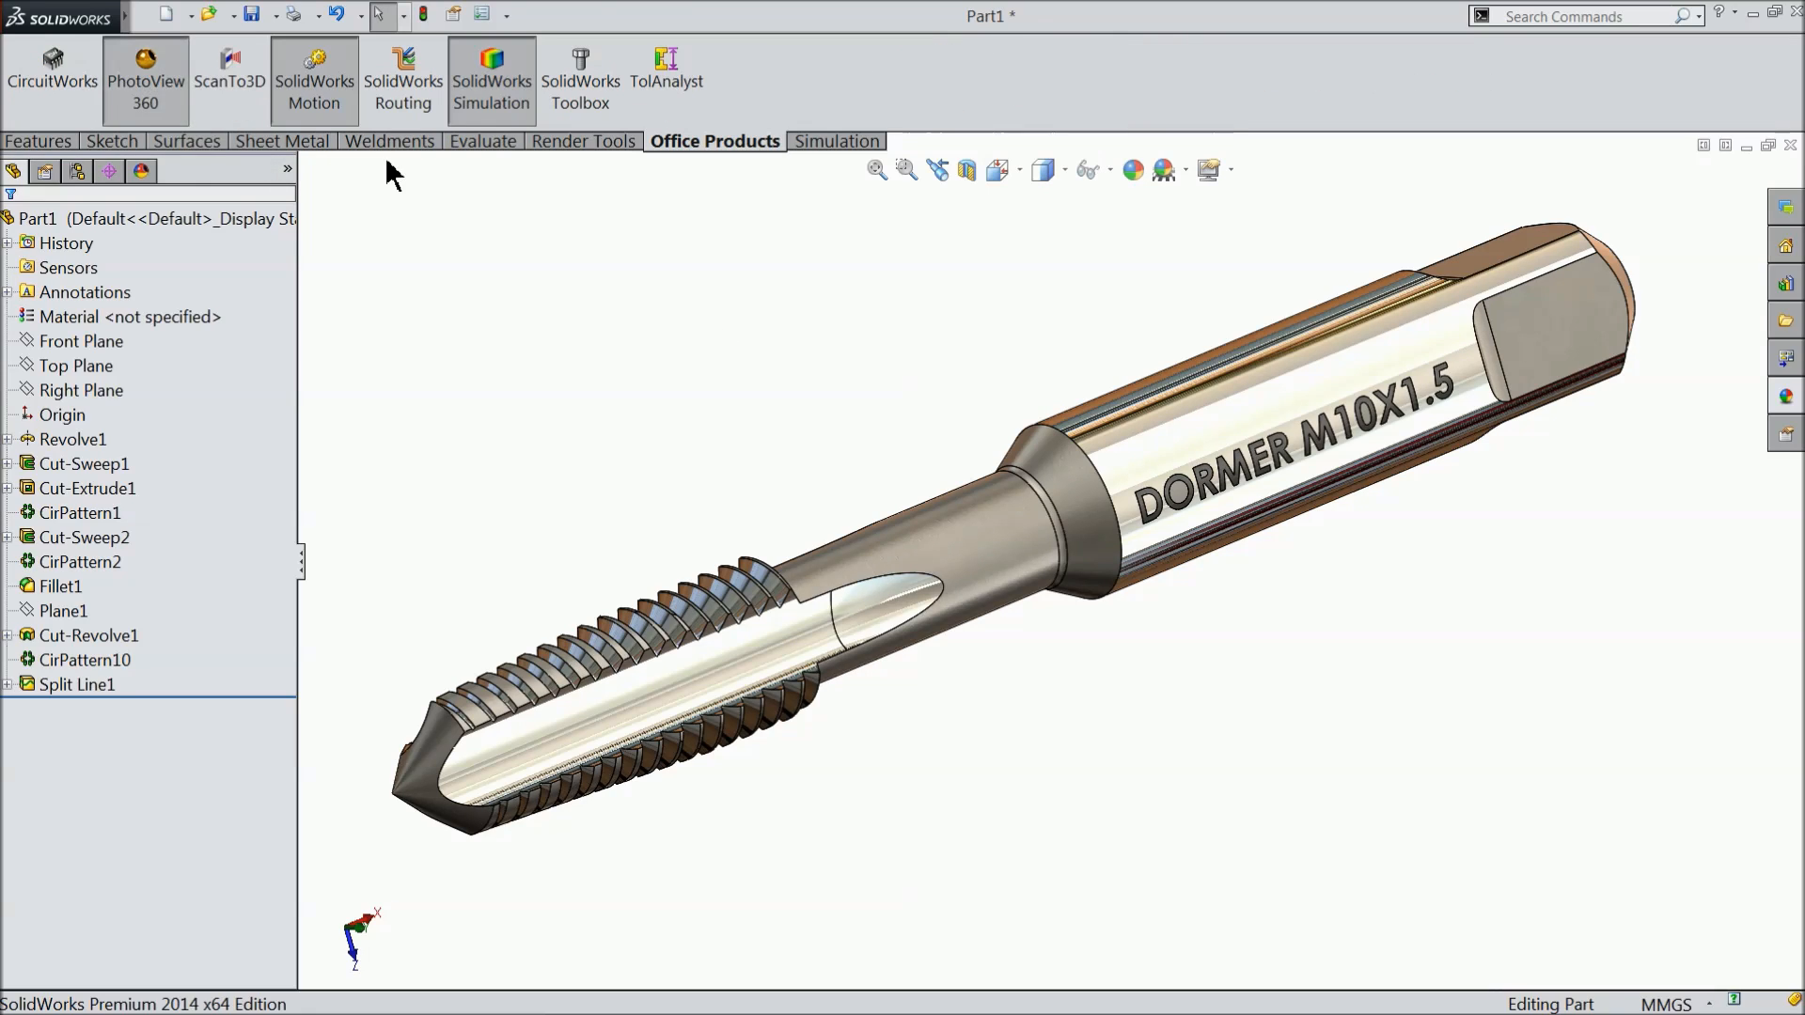
pyautogui.click(561, 141)
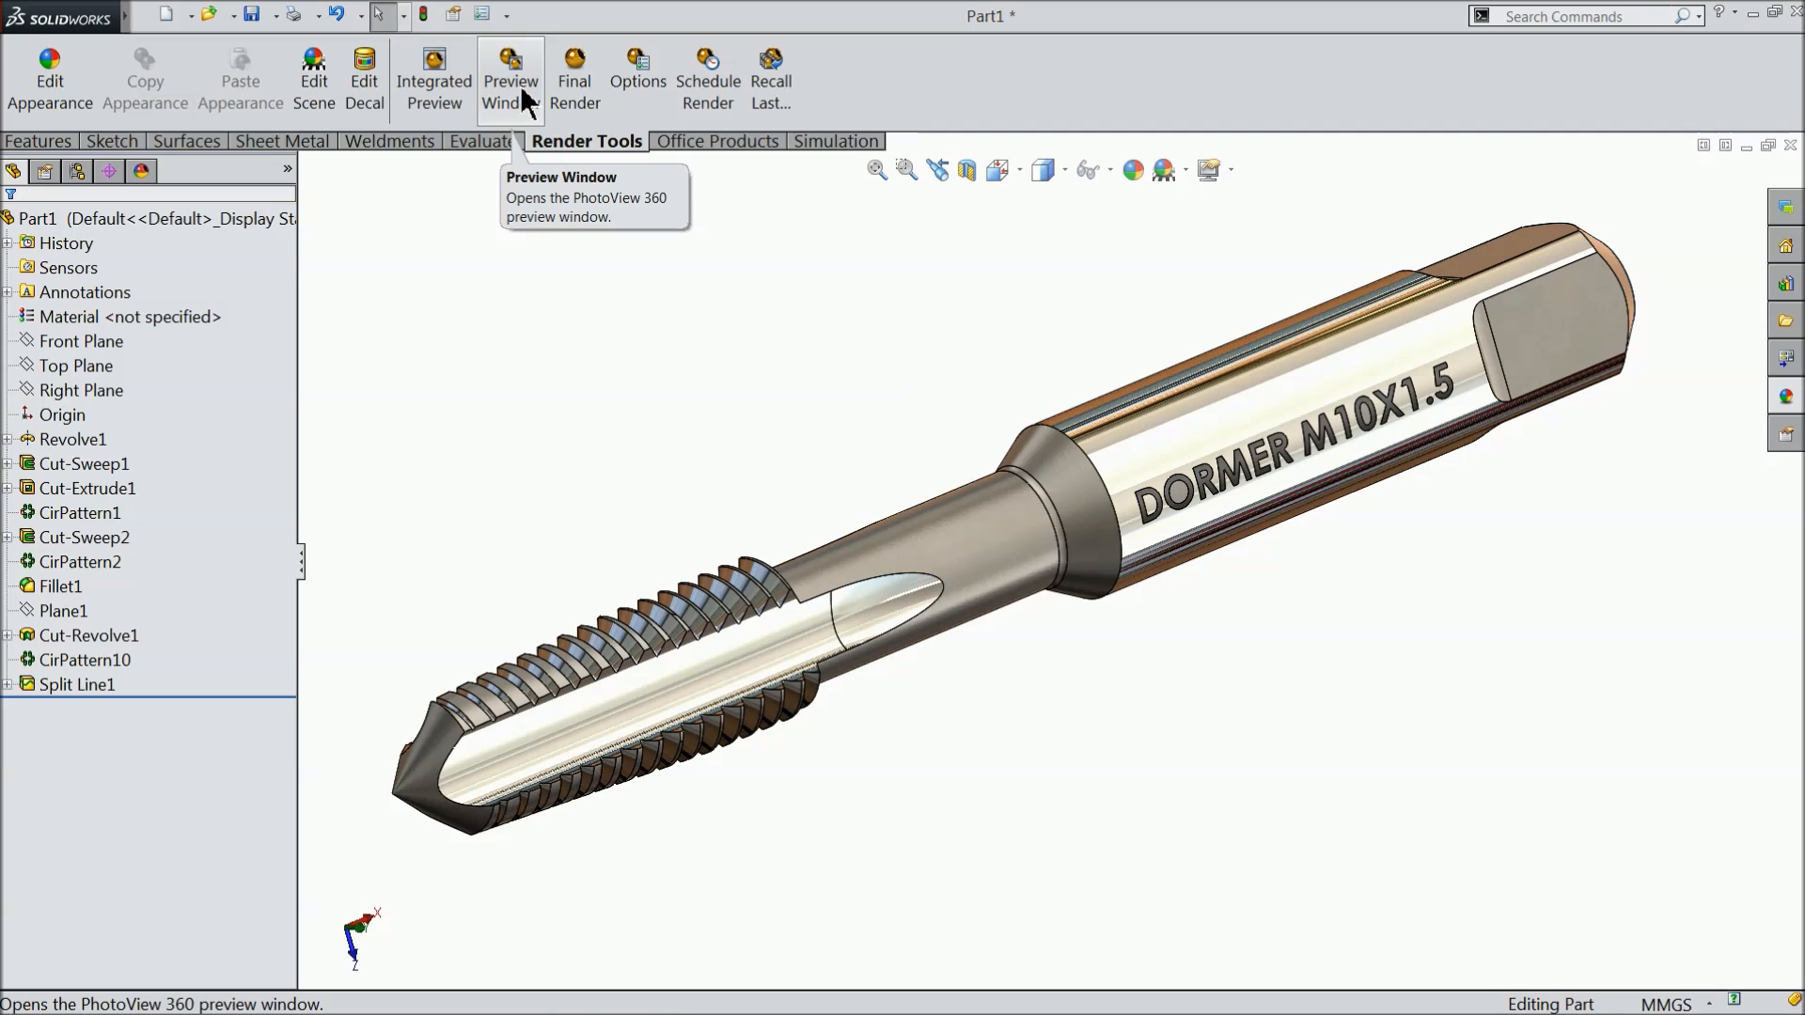
pyautogui.click(435, 91)
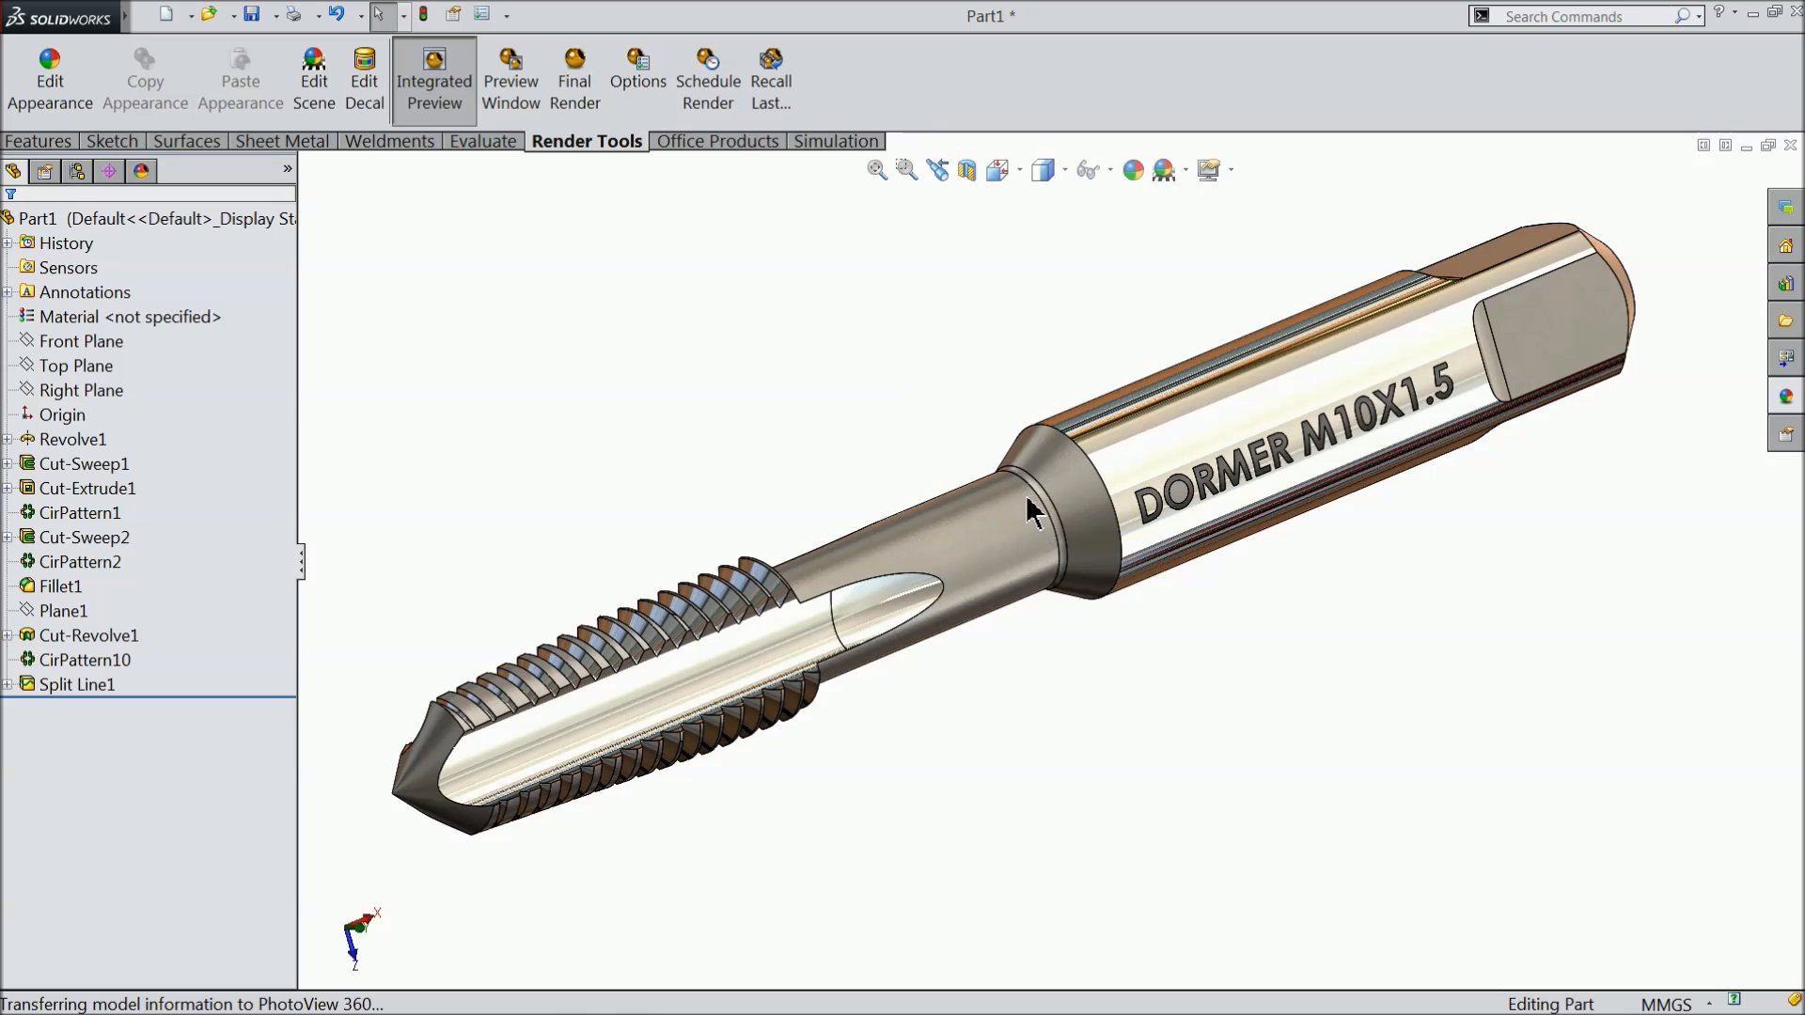
pyautogui.click(869, 374)
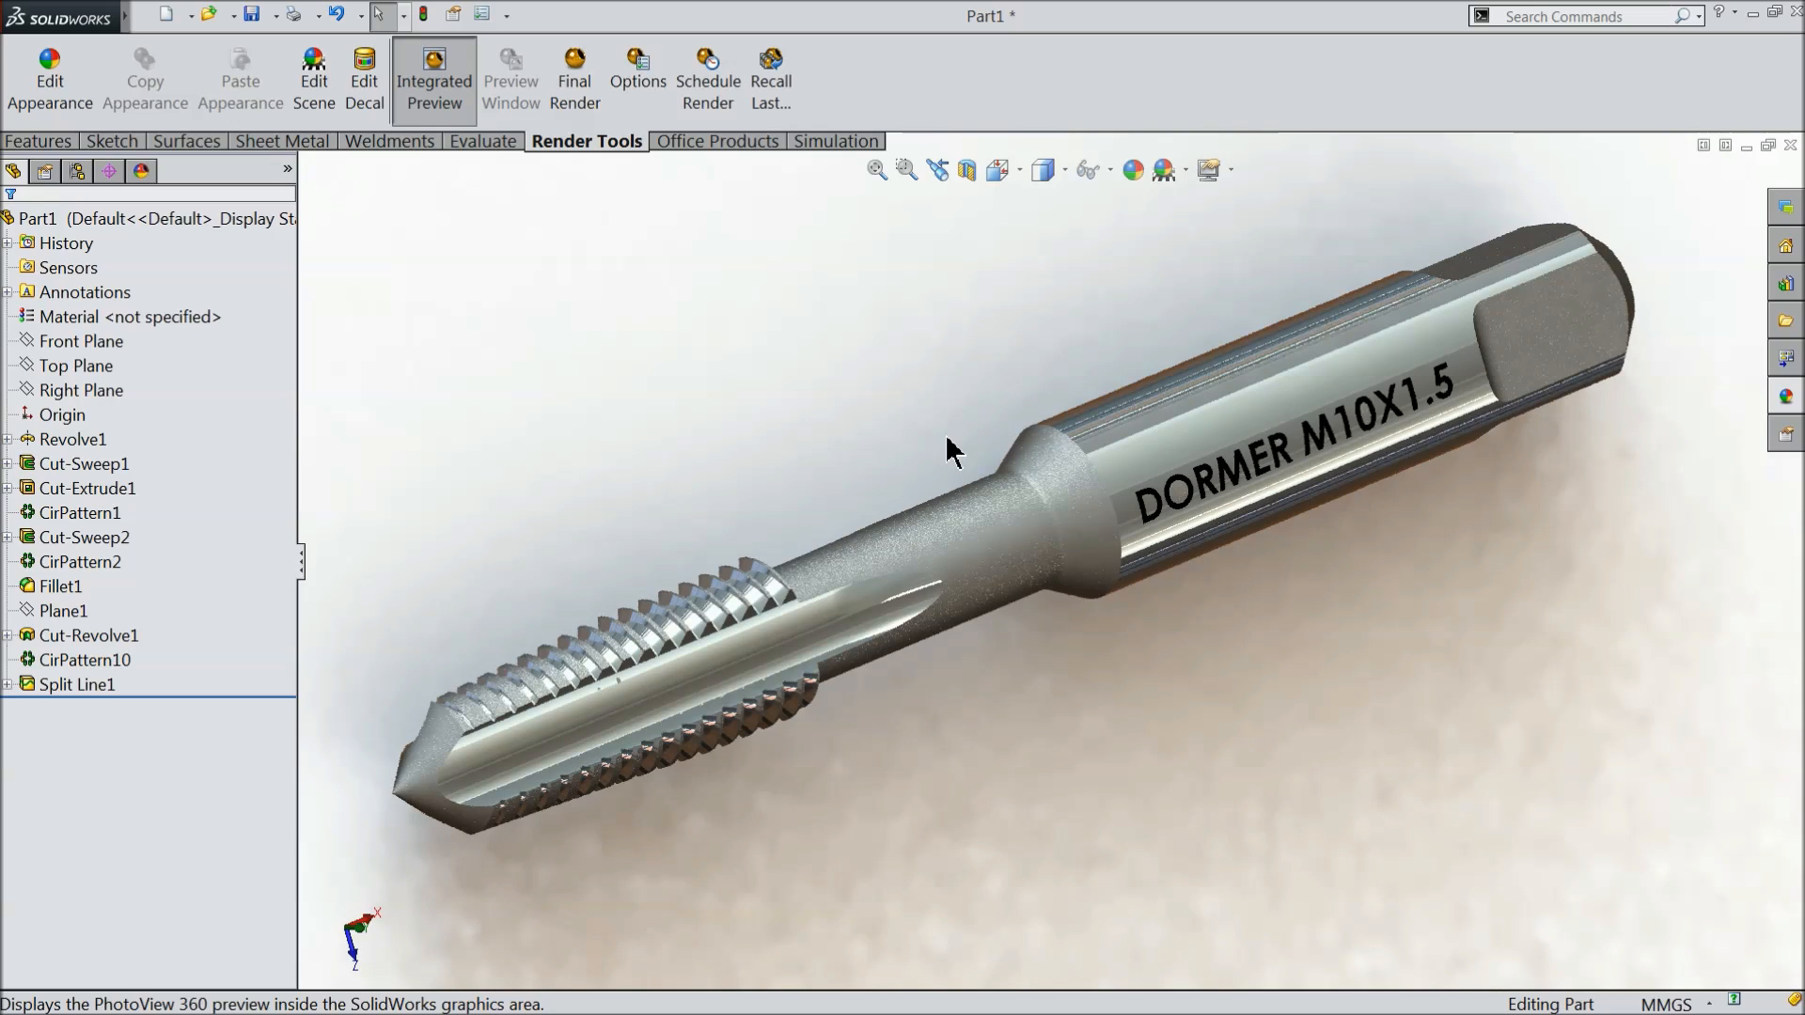
pyautogui.click(419, 98)
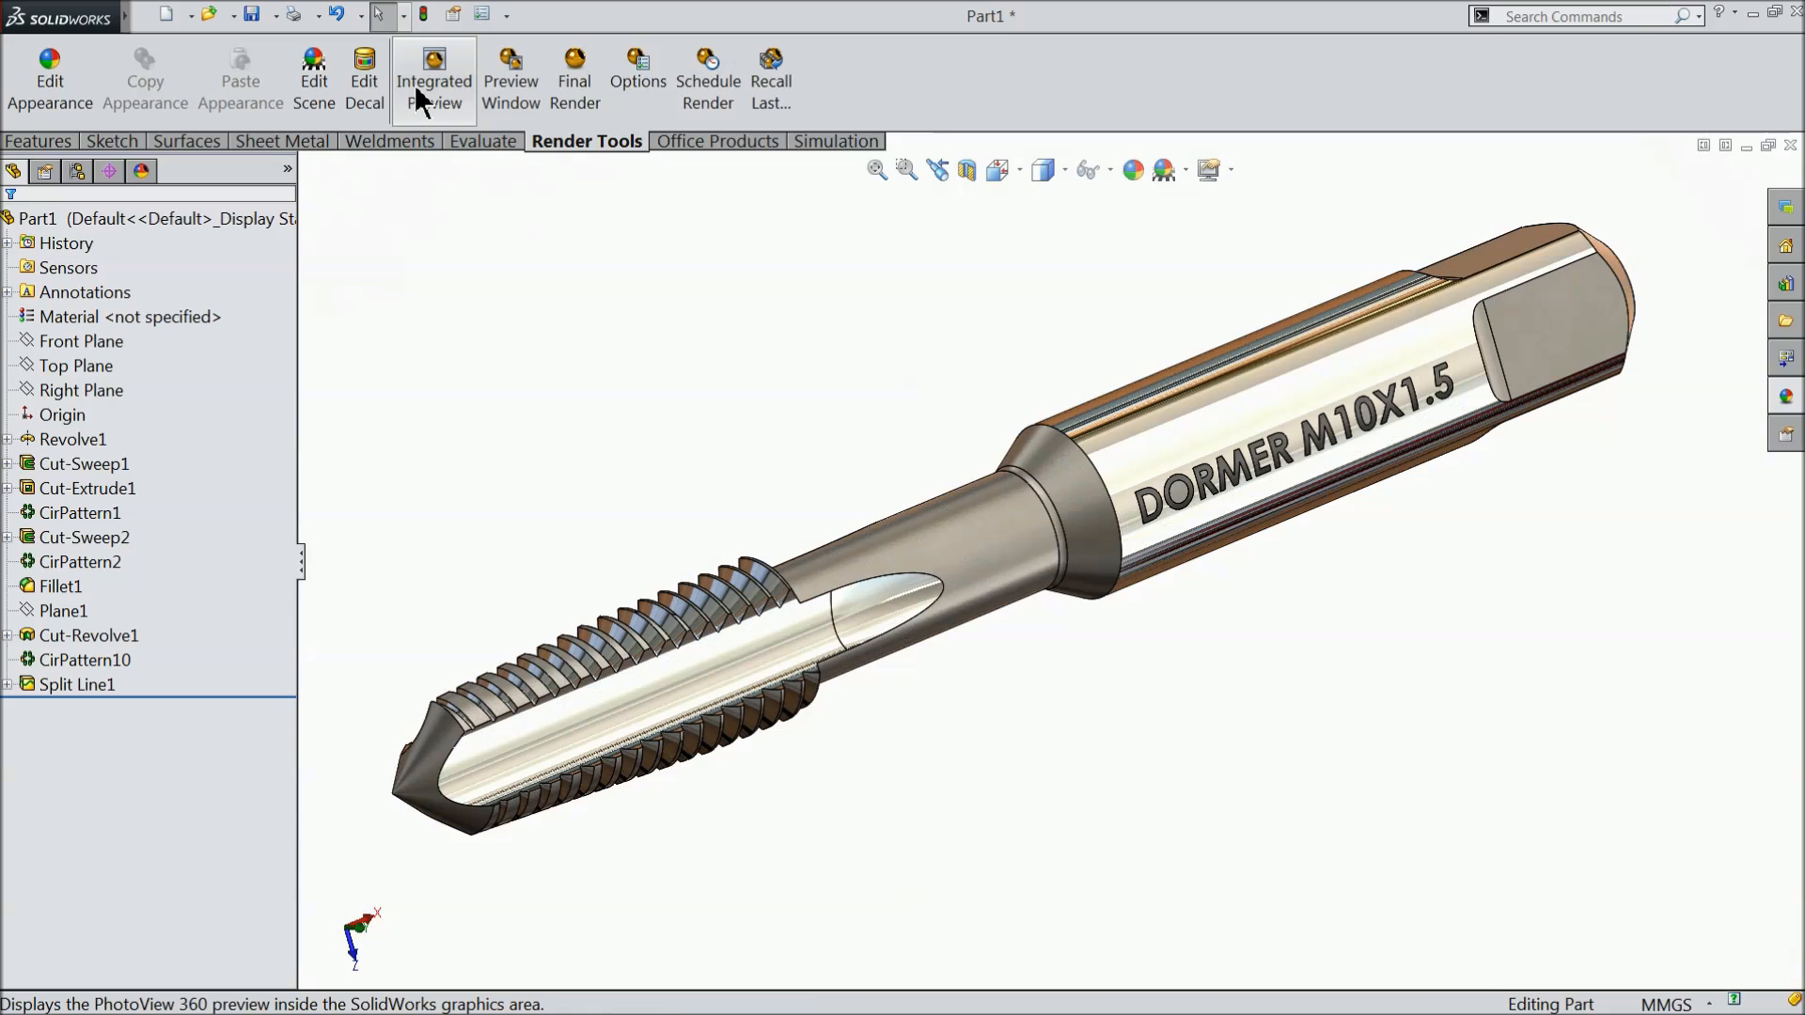